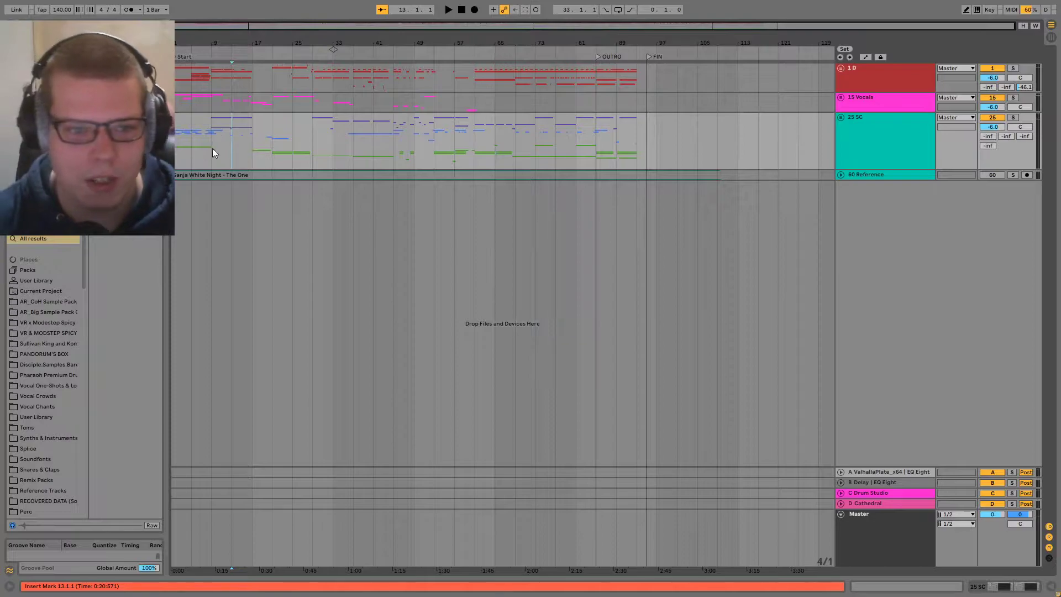
- Examine the arrangement of the D, Vocals and SC group tracks between bars 9 and 29
key("plus")
key("plus")
key("plus")
key("plus")
key("minus")
key("minus")
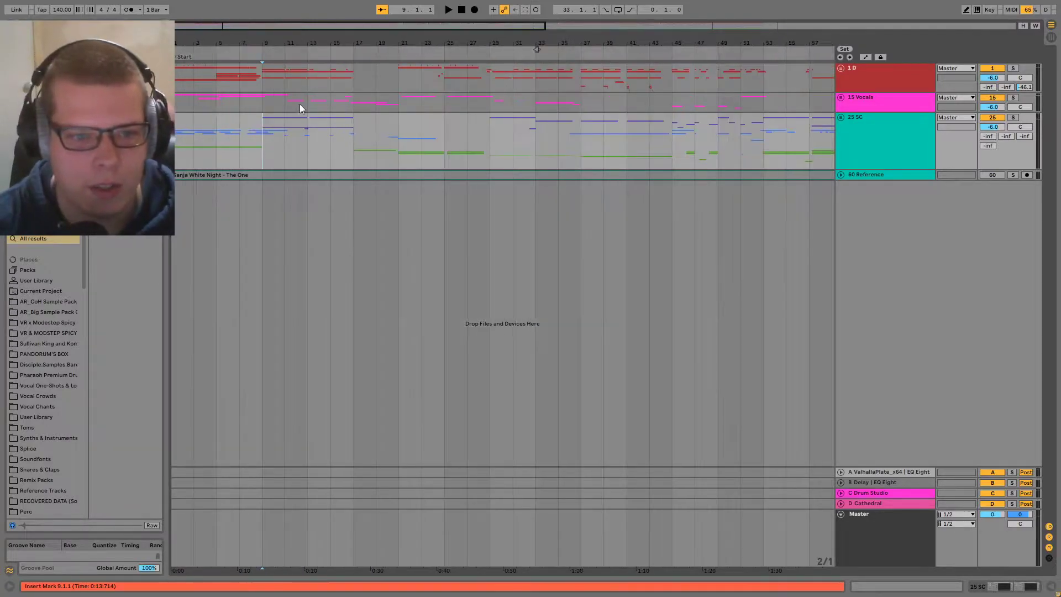
left_click(259, 96)
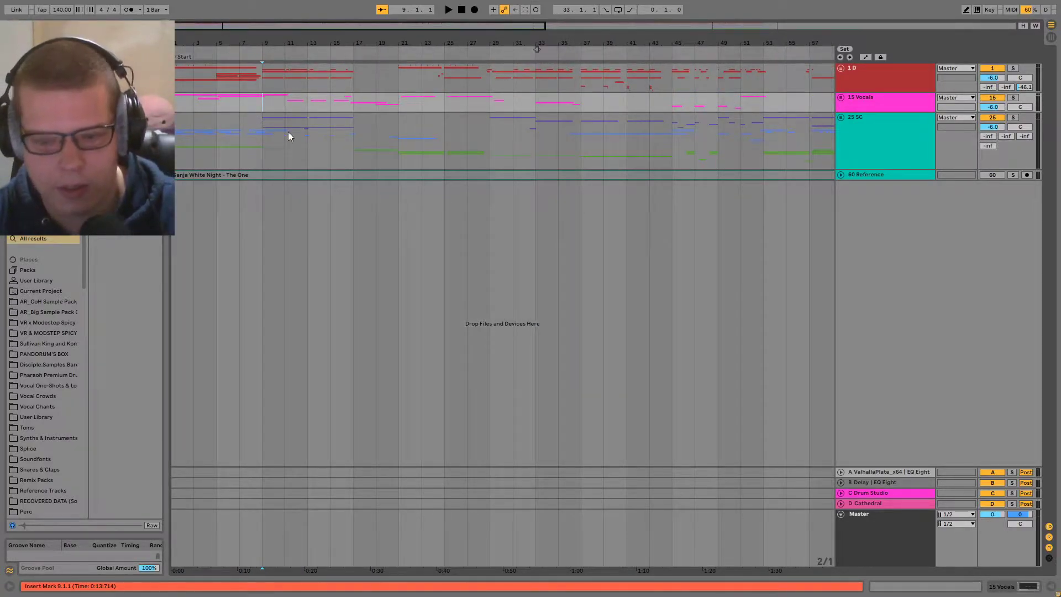
left_click(506, 131)
left_click(498, 97)
left_click(311, 81)
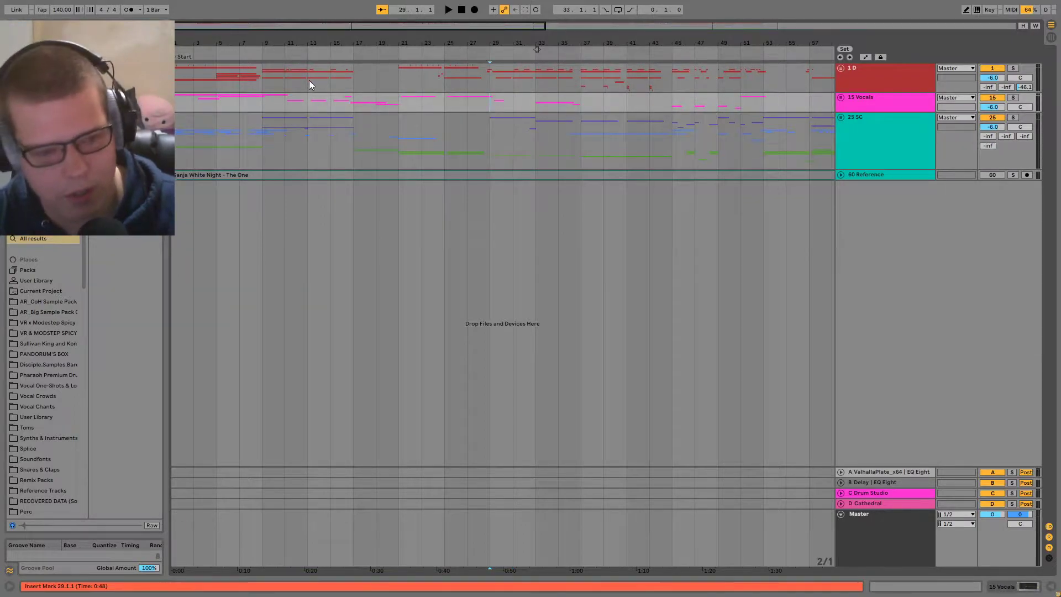
- Examine the song's overall arrangement and the opening section from bar 1 to bar 9 across the group tracks
key("minus")
left_click(297, 109)
left_click(191, 117)
left_click(189, 105)
left_click(180, 76)
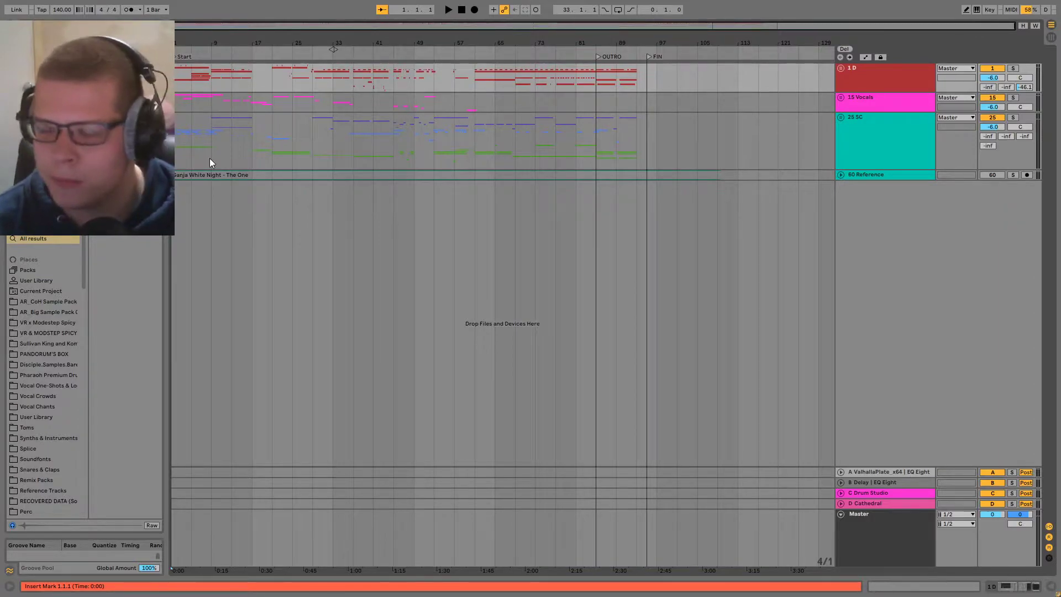
left_click(211, 148)
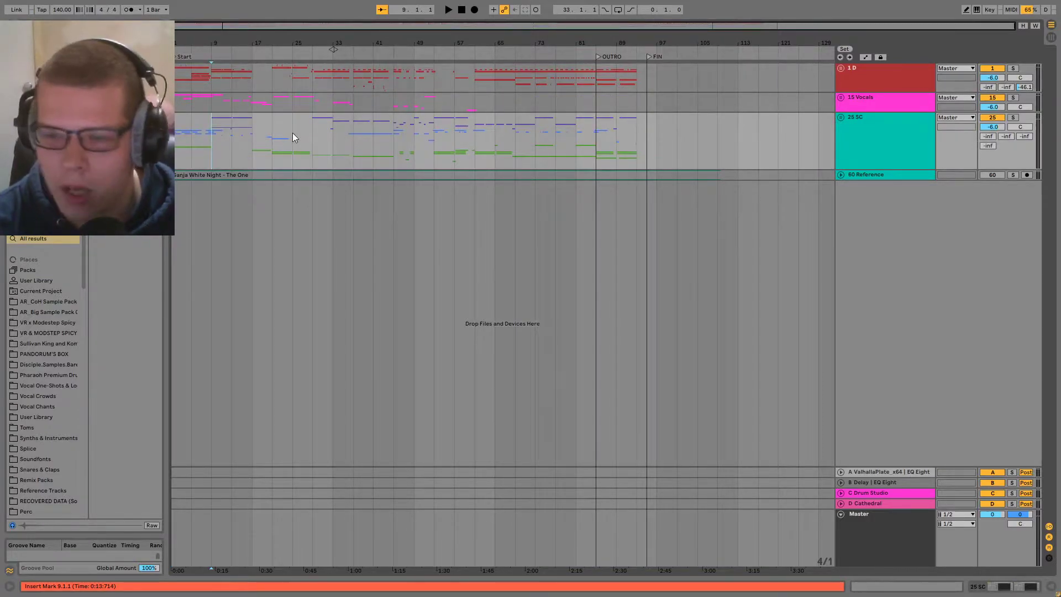
scroll(221, 155, "up", 10)
left_click_drag(381, 156, 496, 155)
scroll(497, 155, "down", 10)
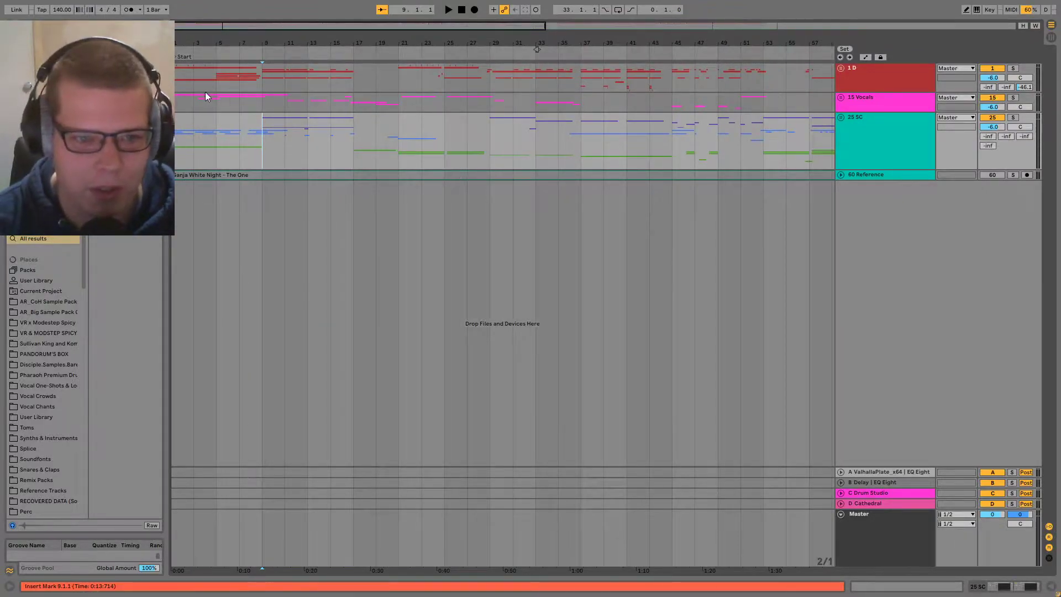
left_click(308, 77)
left_click(188, 74)
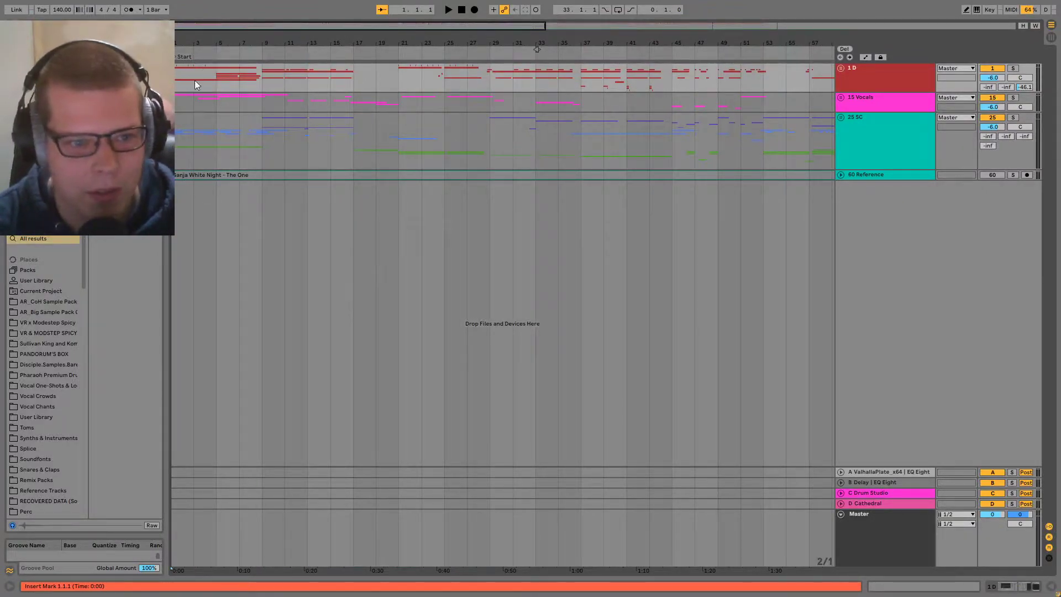
- Play the opening from bar 1 and unfold the D group to show its individual drum tracks
key("plus")
key("plus")
key("space")
left_click(842, 70)
left_click(840, 68)
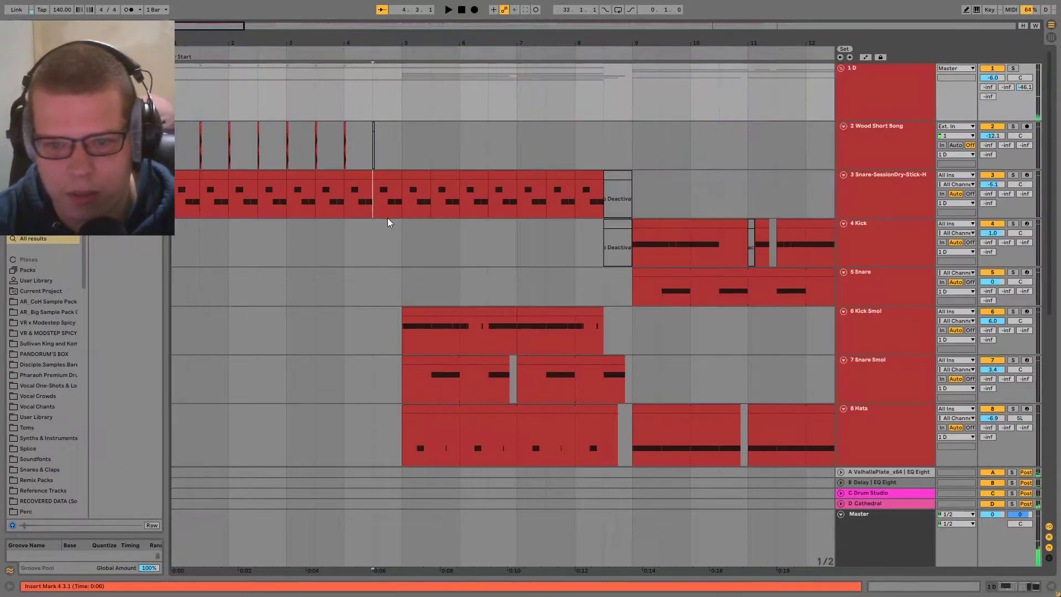
- Examine the Wood Short Bong clips and their spacing over the first four bars
left_click(201, 147)
key("plus")
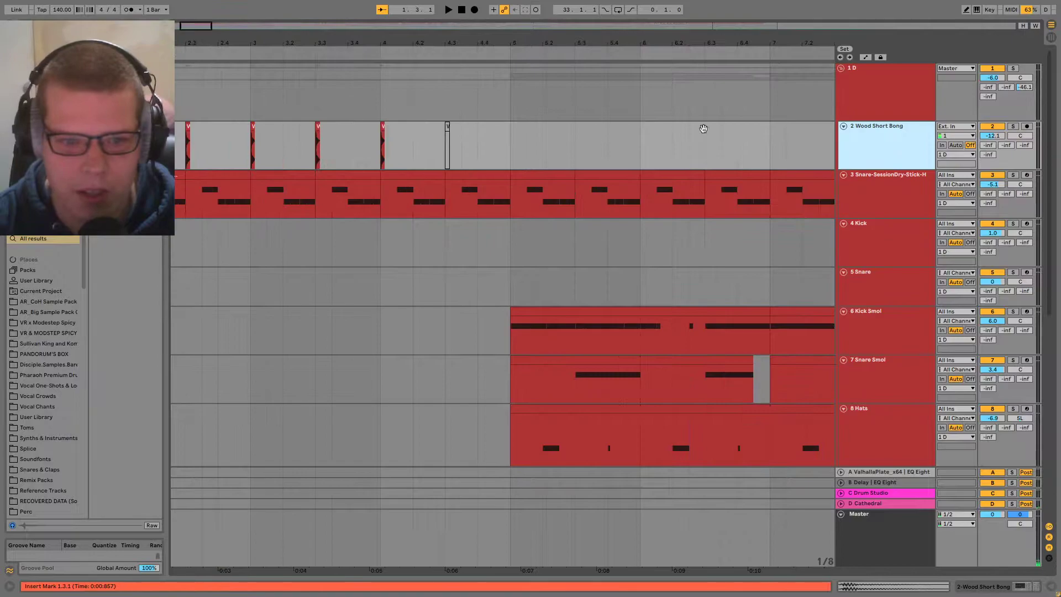
scroll(973, 133, "down", 6)
scroll(973, 133, "up", 6)
left_click(318, 126)
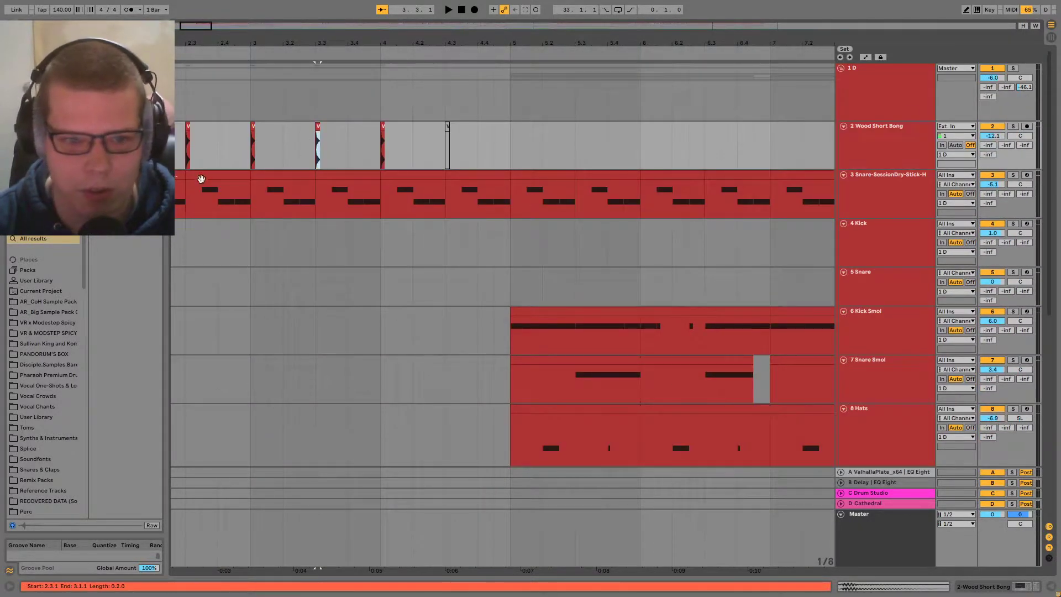
scroll(245, 223, "up", 2)
scroll(315, 227, "left", 4)
scroll(354, 204, "down", 4)
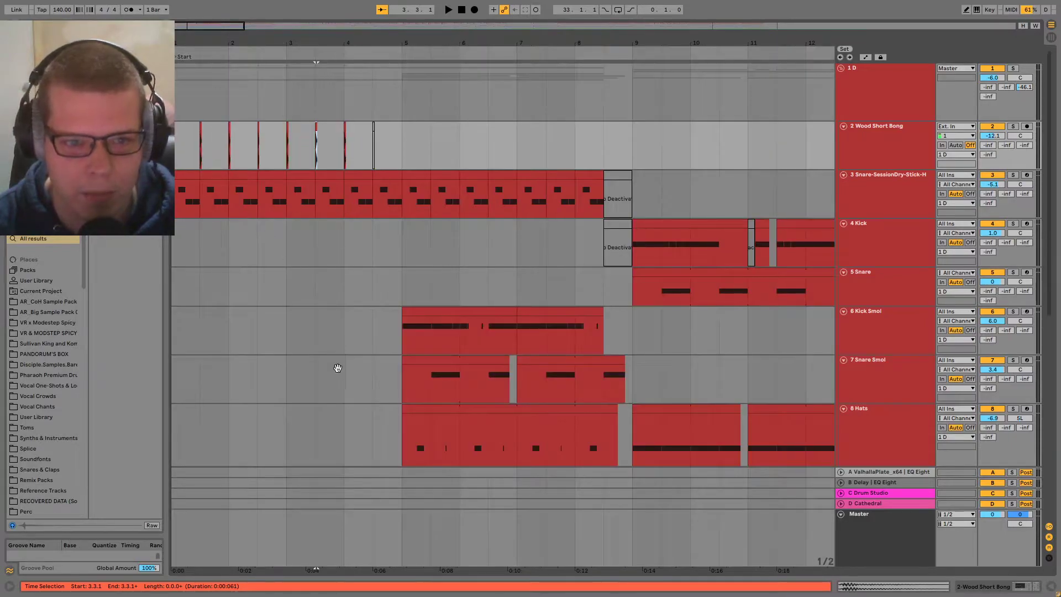
left_click(200, 149)
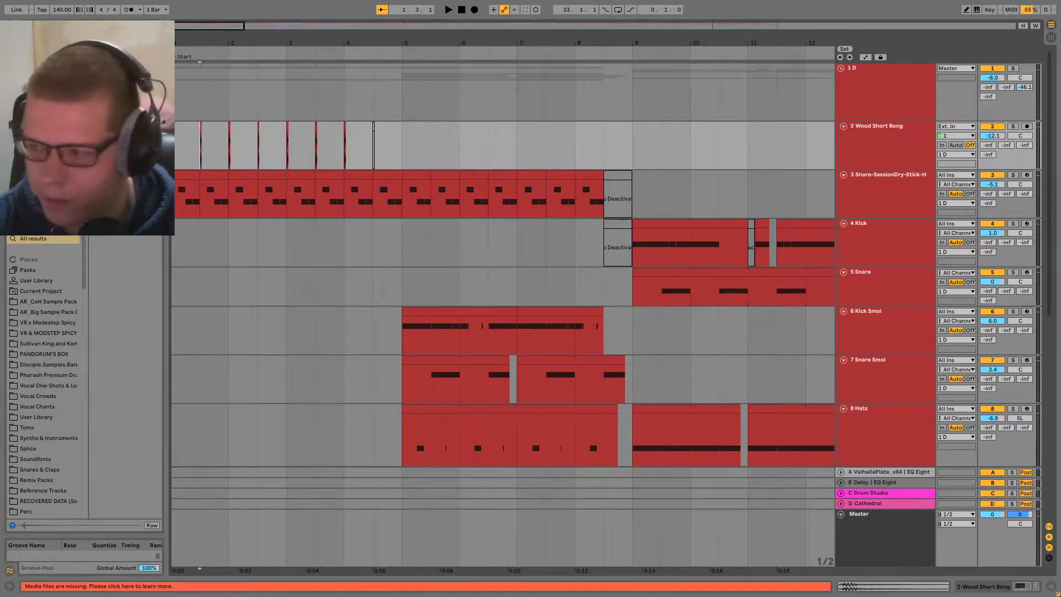
left_click(327, 135)
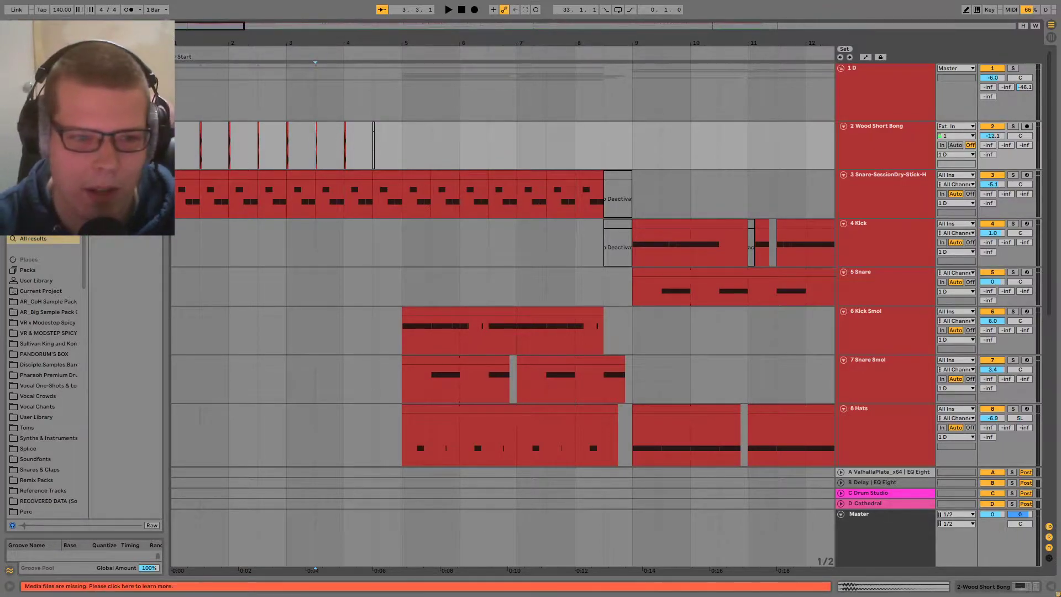
left_click(187, 127)
scroll(208, 172, "up", 3, "ctrl")
scroll(208, 172, "left", 2)
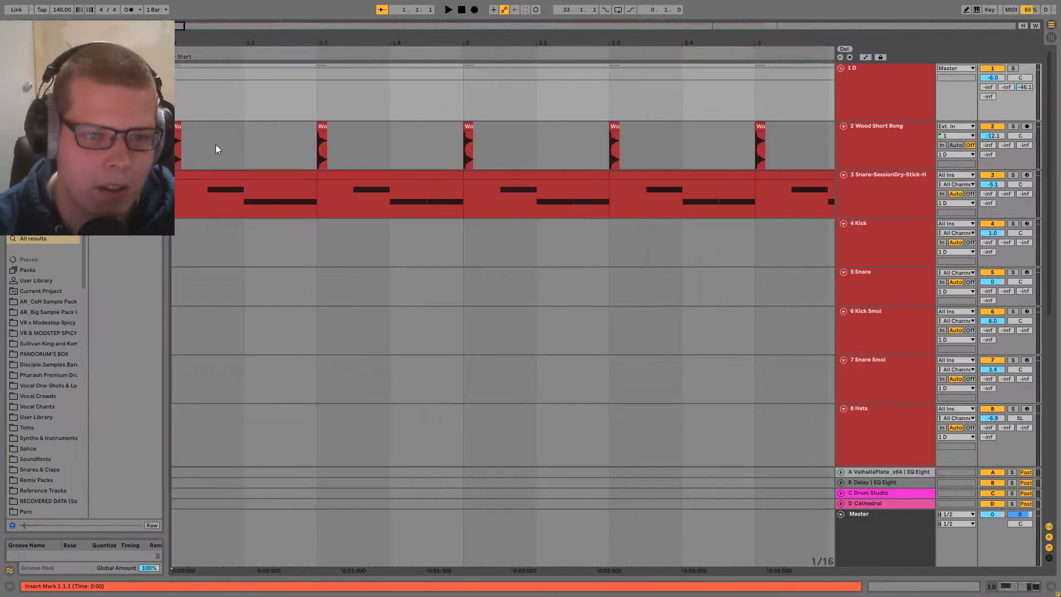
- Show the Wood Short Bong track's devices and listen to the track soloed from the start
left_click(897, 151)
double_click(917, 163)
key("space")
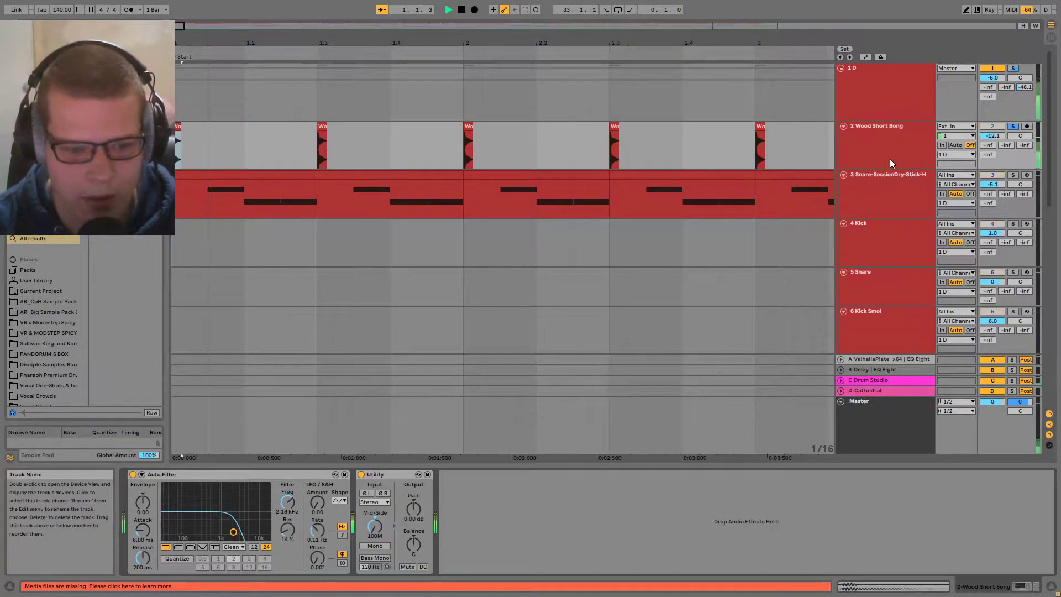
scroll(608, 245, "down", 5, "ctrl")
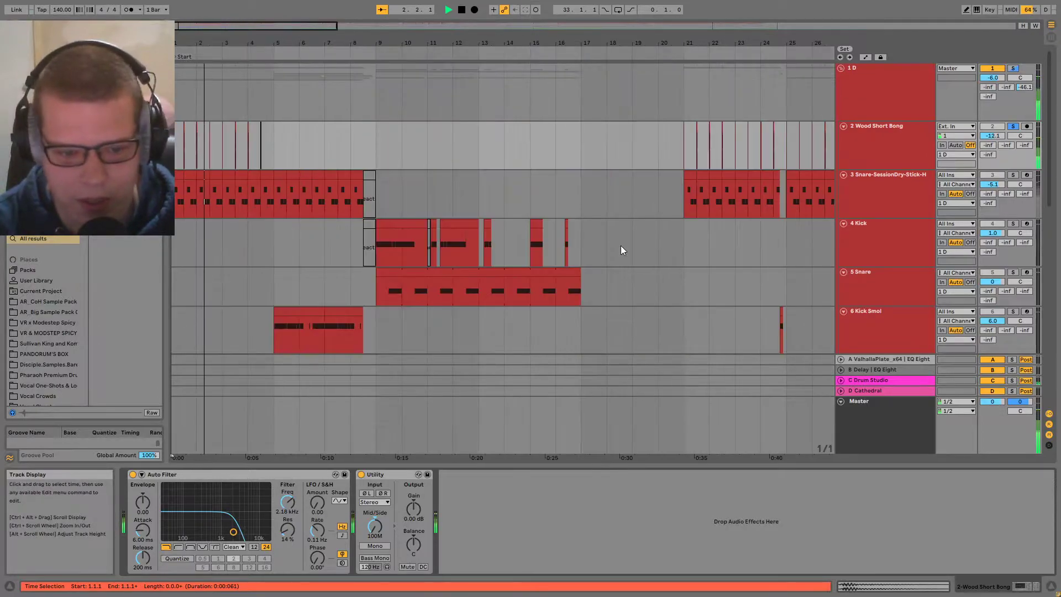
scroll(249, 247, "up", 4, "ctrl")
scroll(355, 247, "down", 1)
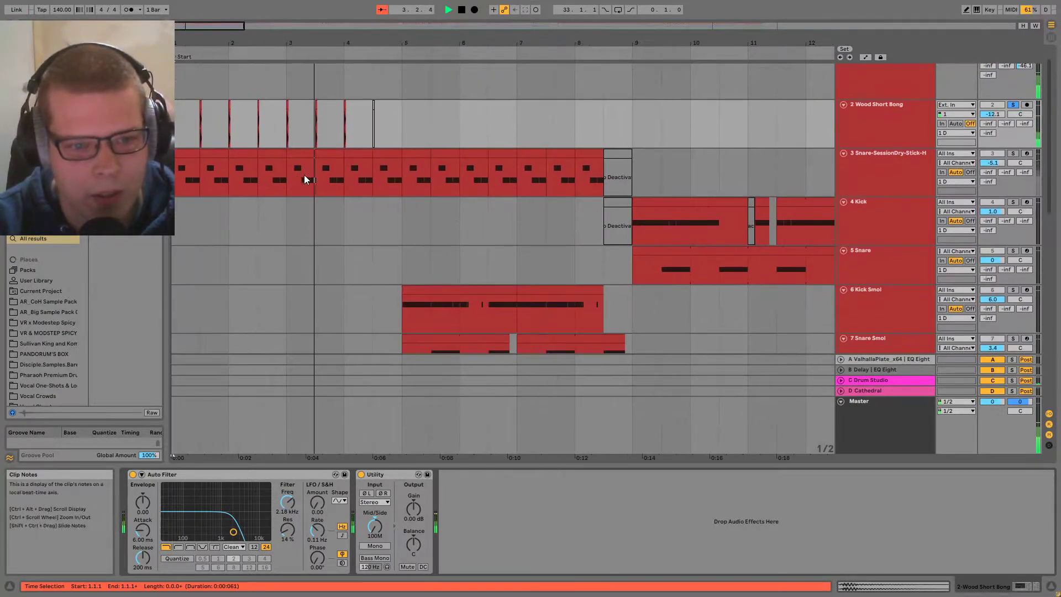
- Show the instrument on the Snare-SessionDry-Stick track and listen to the track soloed from the start
left_click(877, 171)
key("space")
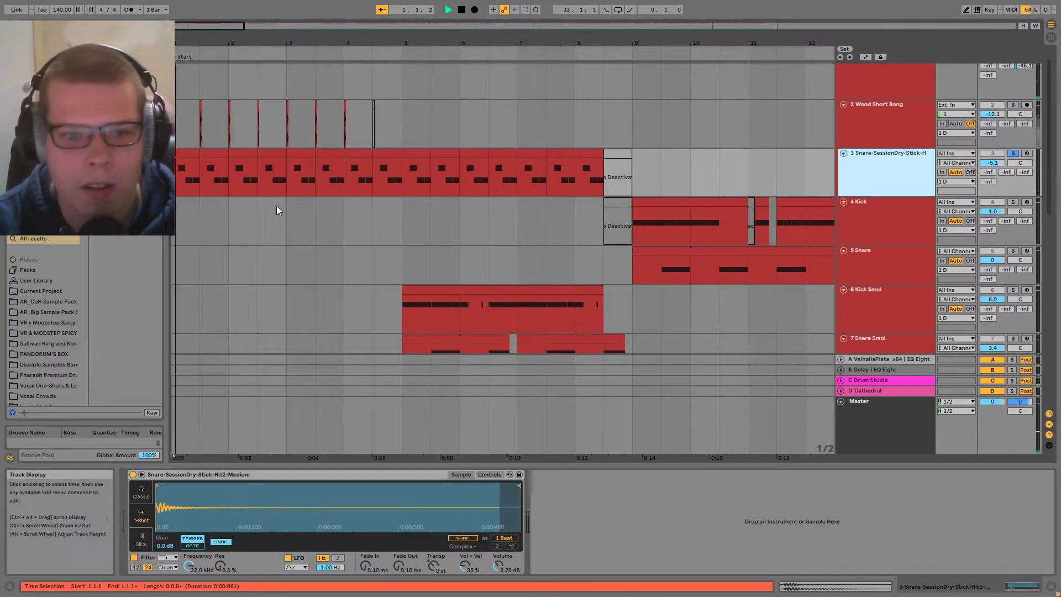
scroll(519, 224, "down", 5, "ctrl")
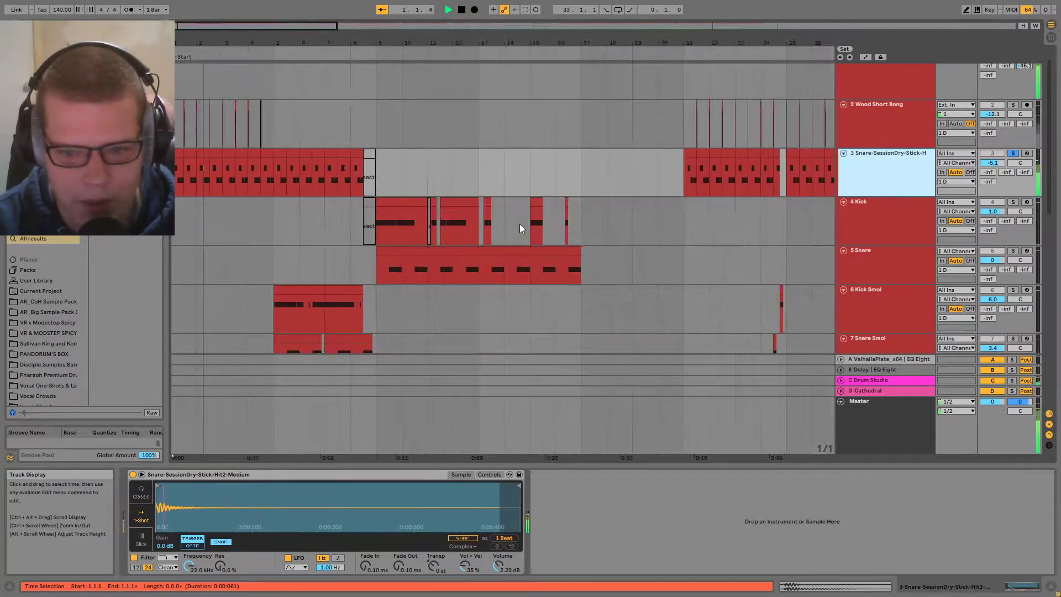
key("space")
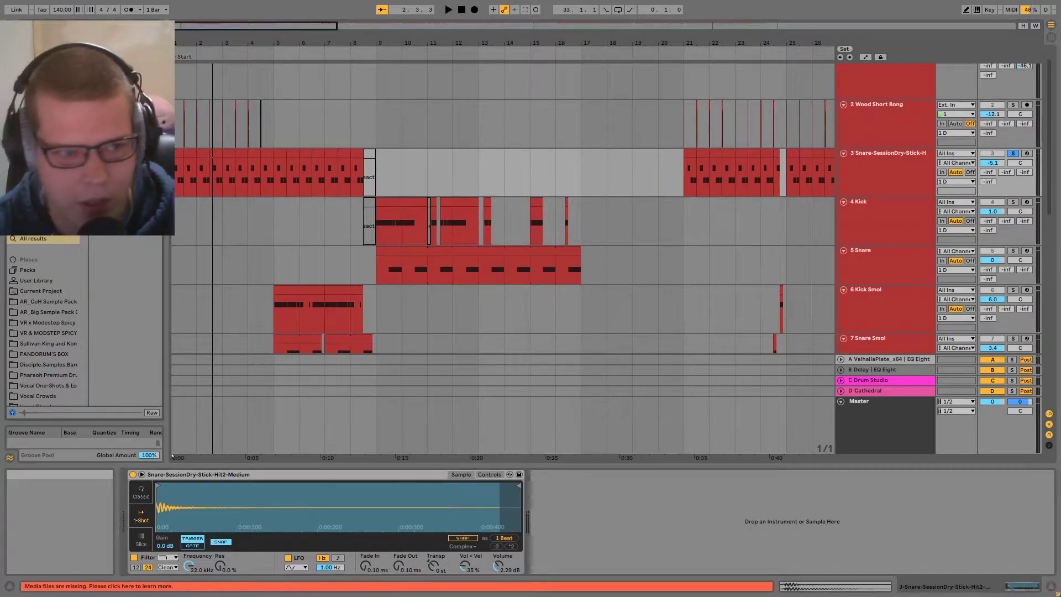
- Search the browser for "eq", widen the browser, and add an EQ Eight to the Snare-SessionDry-Stick track
key("ctrl+f")
type("eq")
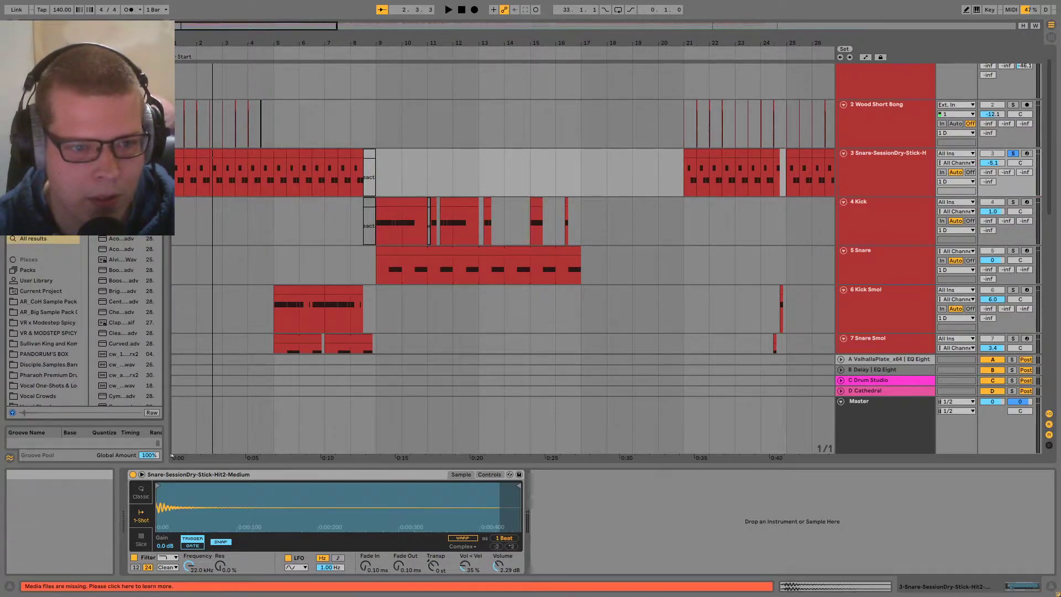
left_click_drag(170, 111, 216, 109)
left_click(166, 60)
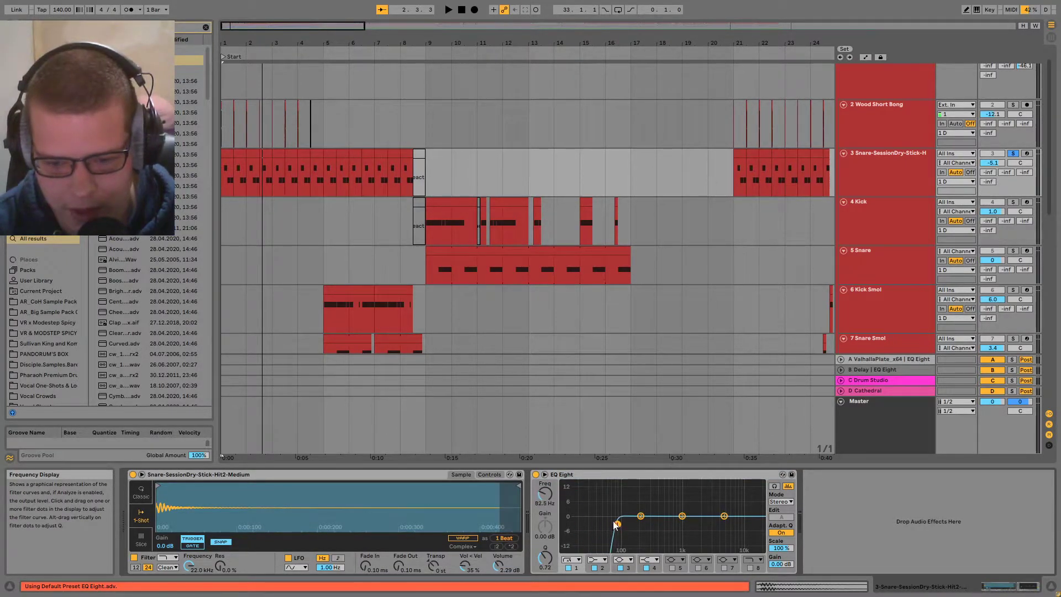
- Compare the device chains of the Wood Short Bong and Snare-SessionDry-Stick tracks, including the EQ Eight
scroll(862, 100, "up", 1)
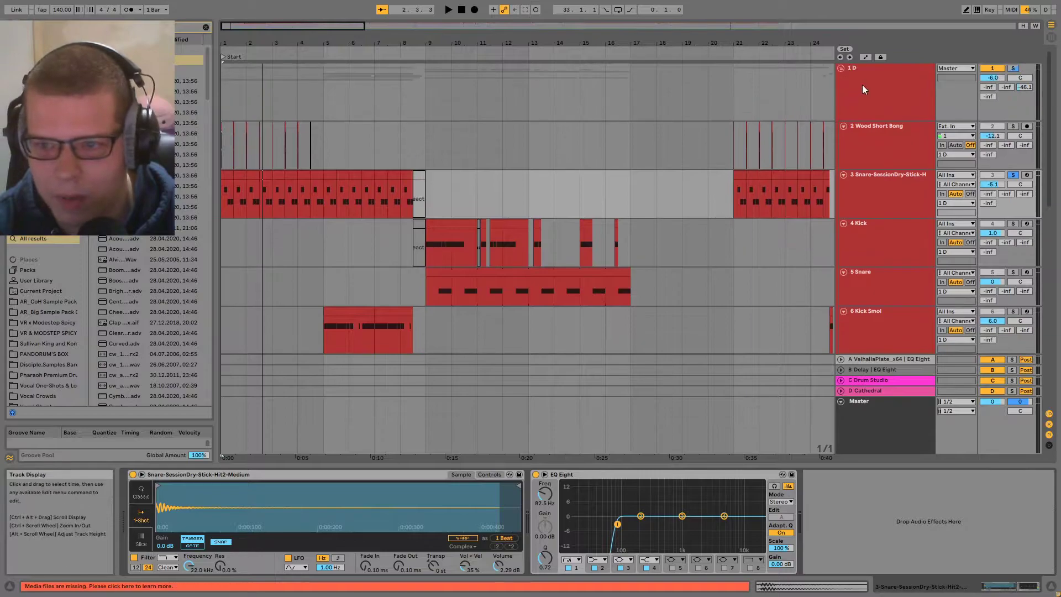
left_click(871, 83)
left_click(879, 142)
left_click(885, 191)
left_click(887, 143)
left_click(377, 195)
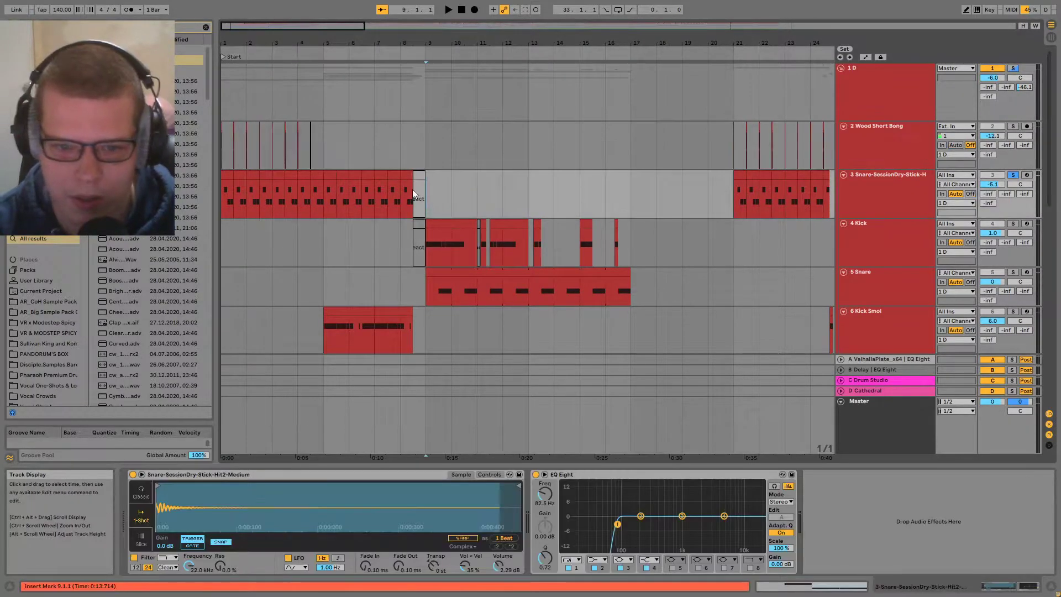
left_click(338, 204)
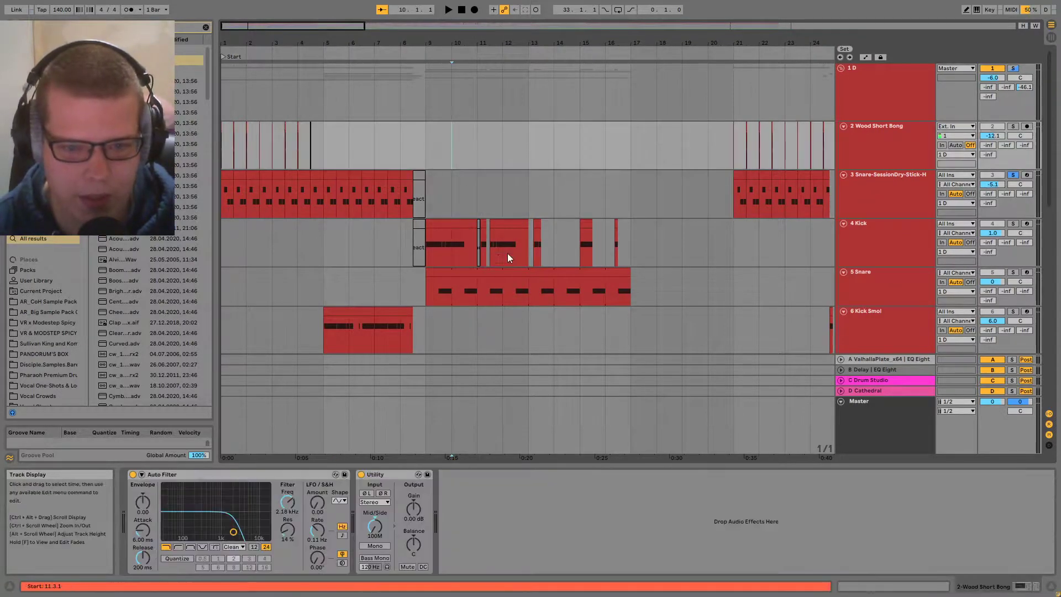
left_click(426, 180)
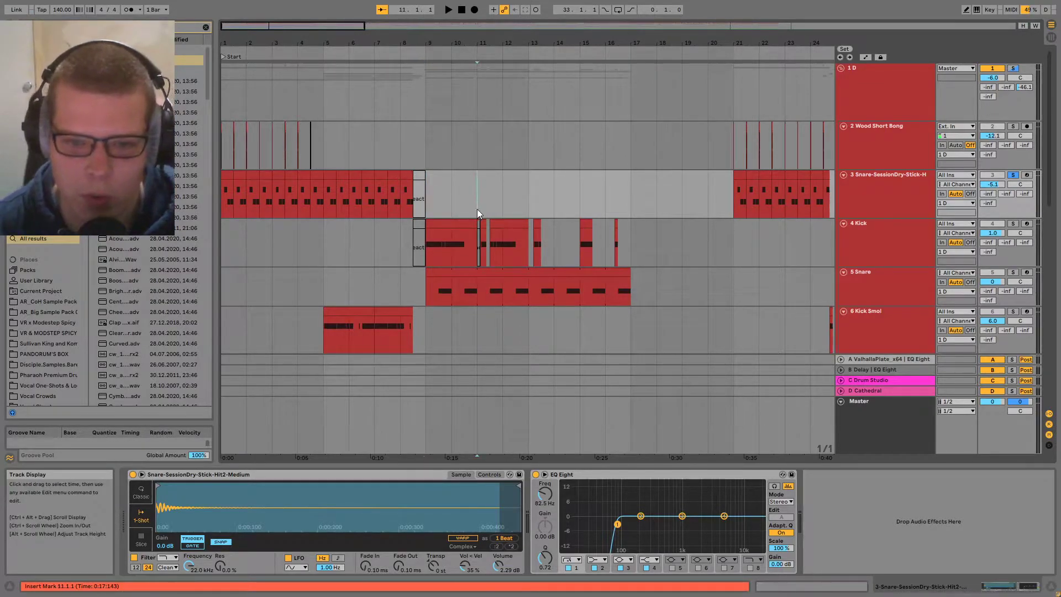
left_click(452, 203)
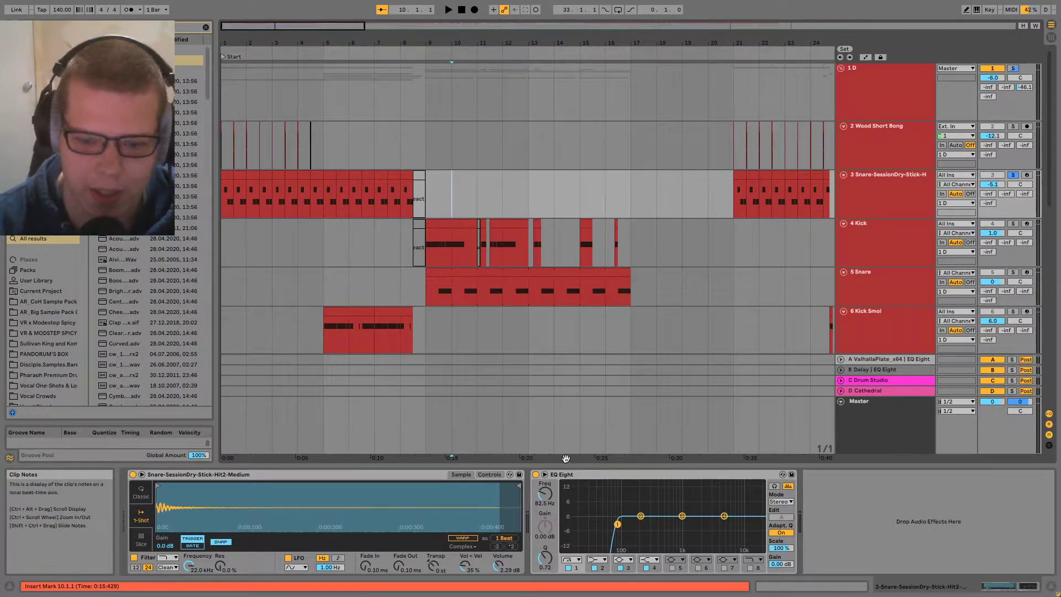
left_click(579, 476)
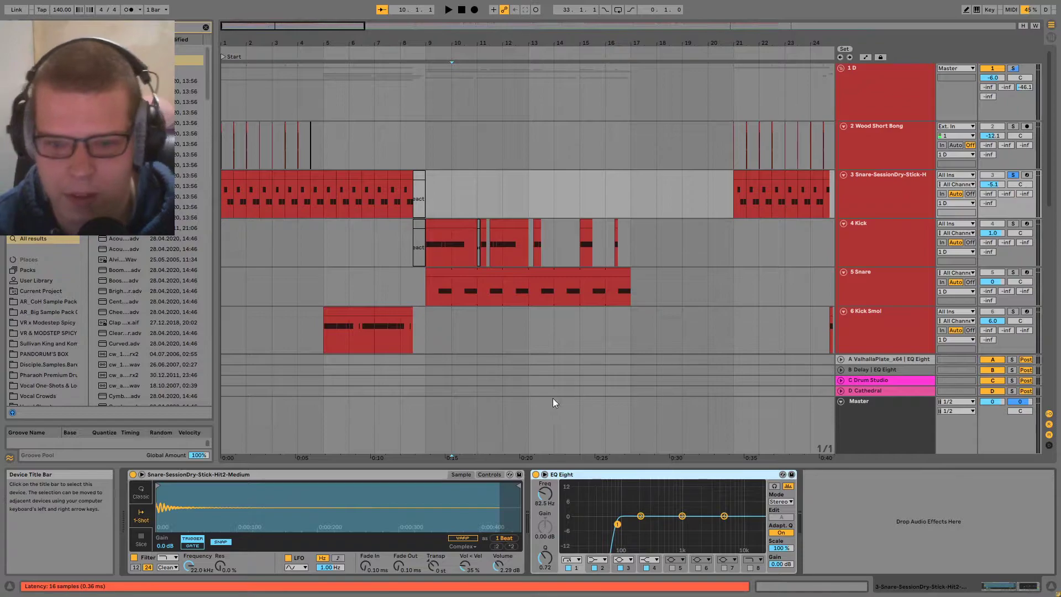
- Listen to the Kick track soloed from bar 9 with its device chain shown
left_click(466, 243)
scroll(446, 262, "up", 3)
key("space")
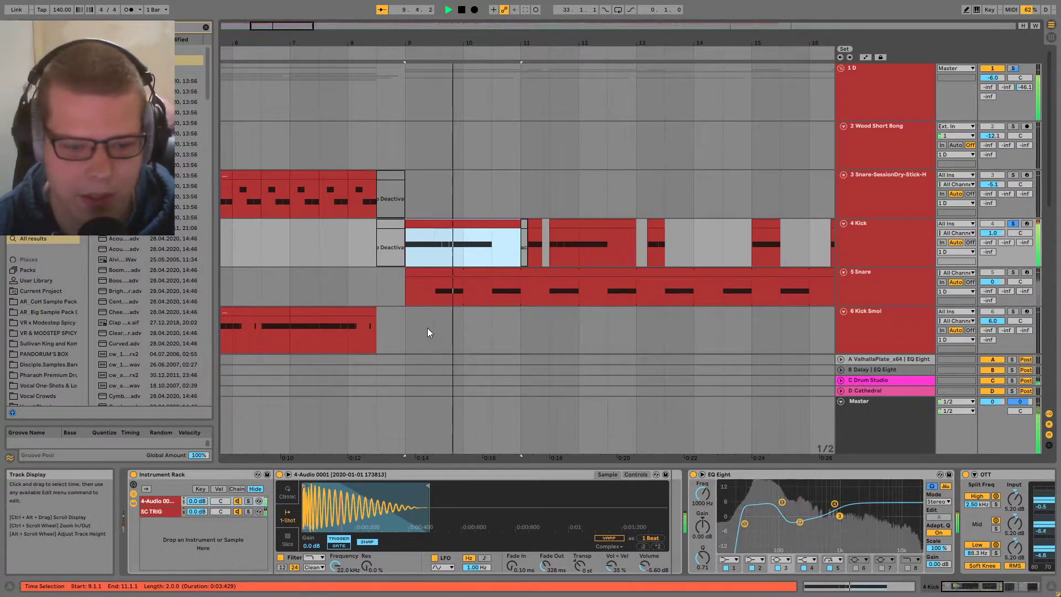
scroll(428, 329, "down", 3)
left_click_drag(554, 240, 551, 206)
left_click_drag(666, 237, 606, 249)
key("space")
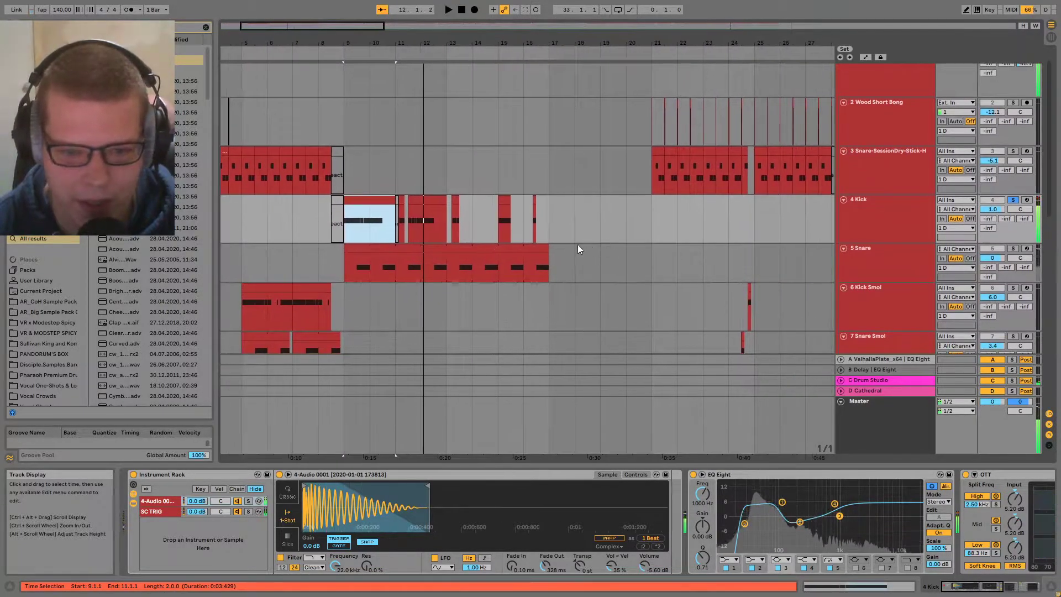
- Examine the Kick track's clips around bar 9 and its device chain through OTT and the Live 8 Compressor
left_click(429, 223)
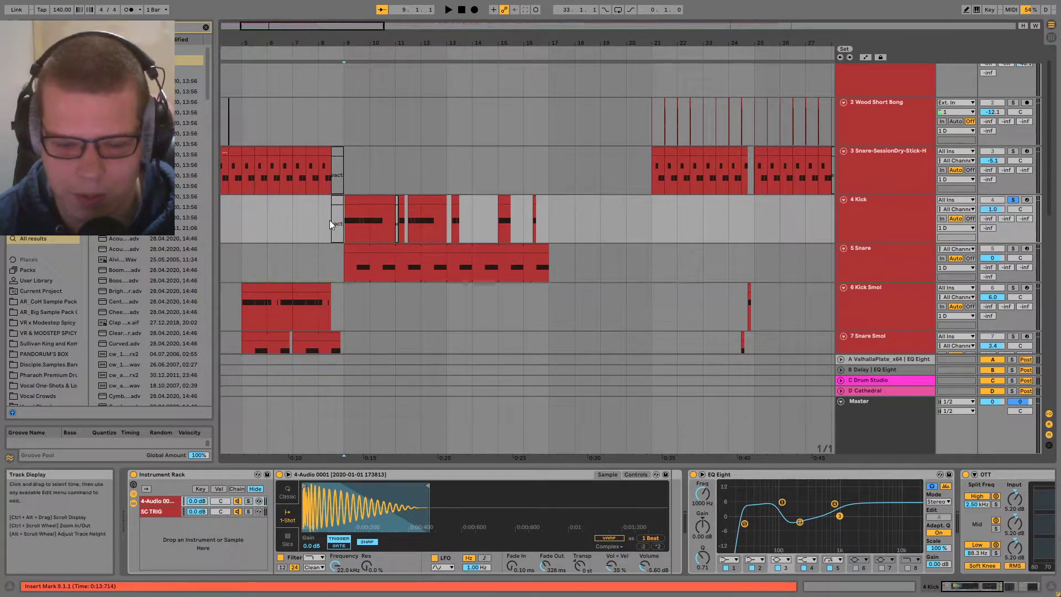
scroll(346, 267, "up", 5)
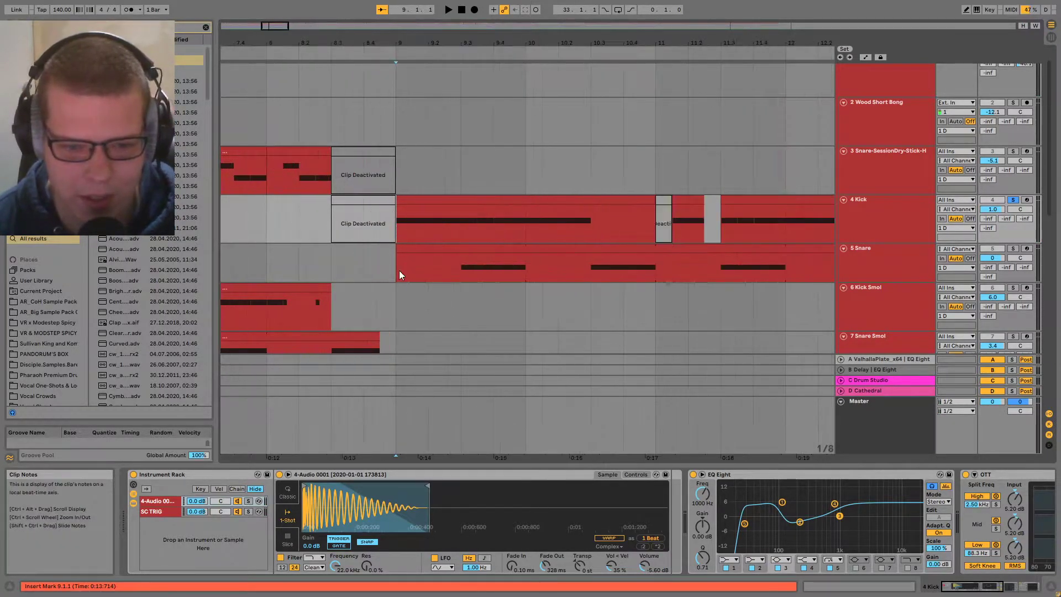
scroll(506, 311, "down", 4)
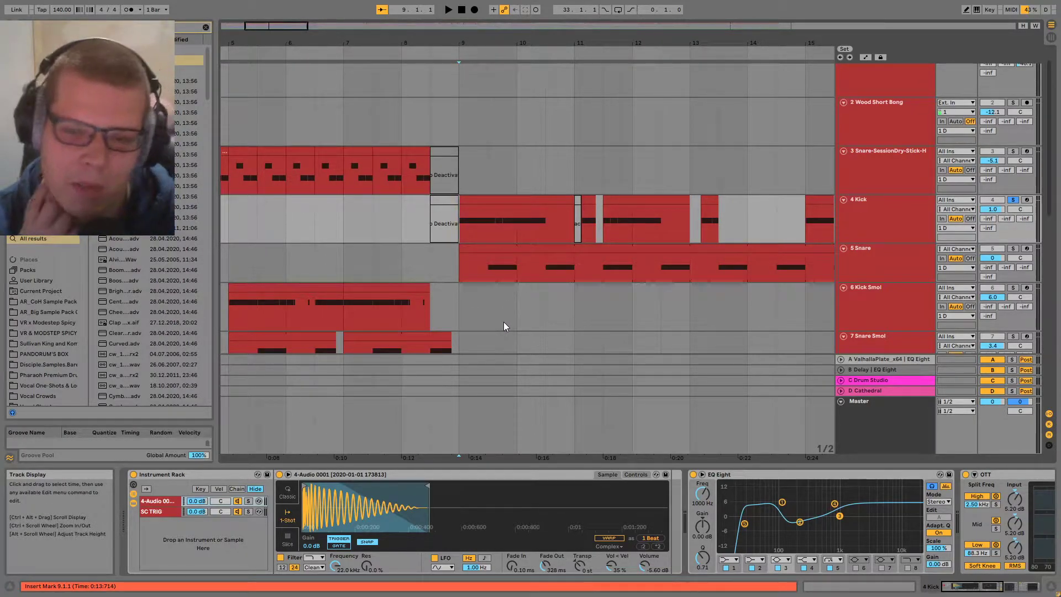
scroll(489, 240, "down", 3)
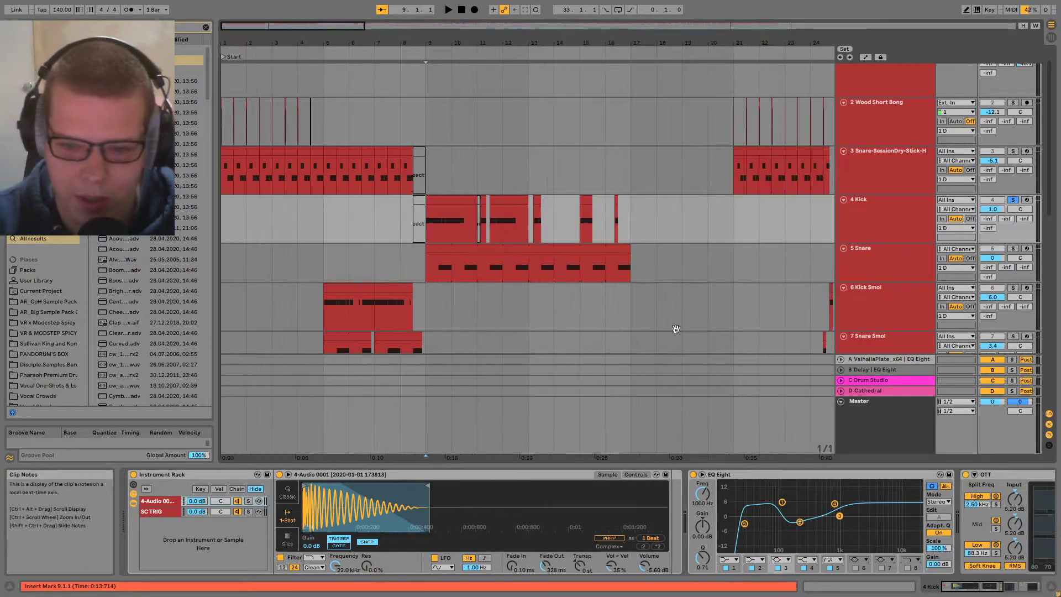
scroll(437, 506, "right", 6)
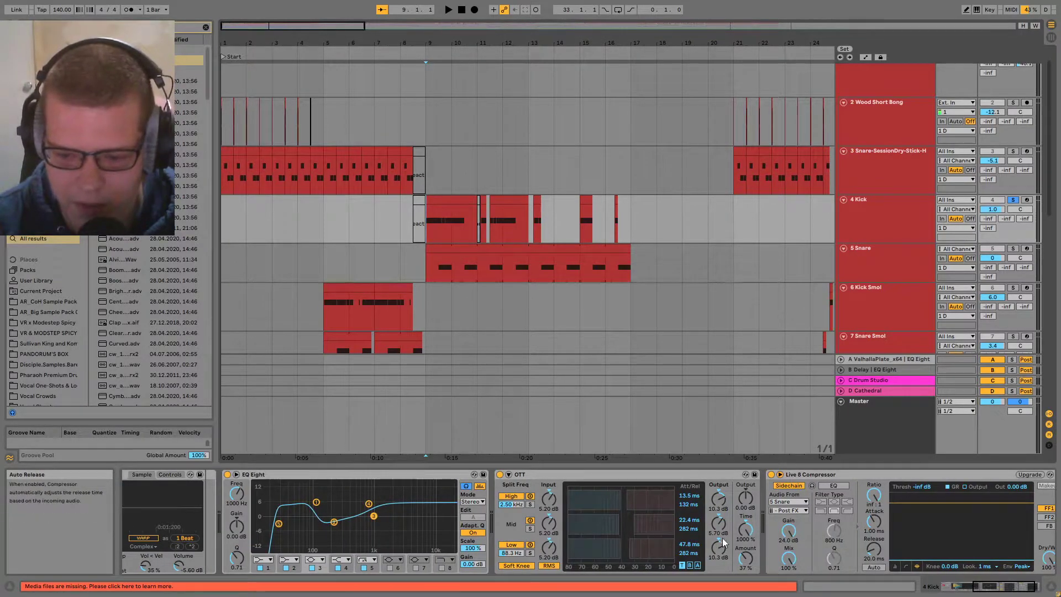
left_click_drag(746, 559, 746, 553)
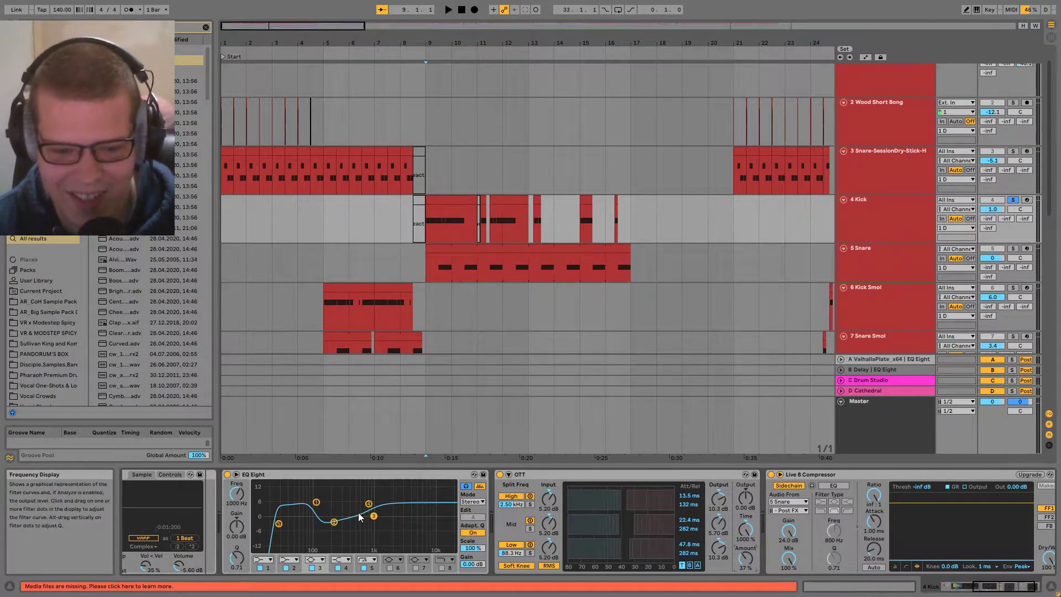
scroll(480, 503, "left", 3)
left_click(468, 502)
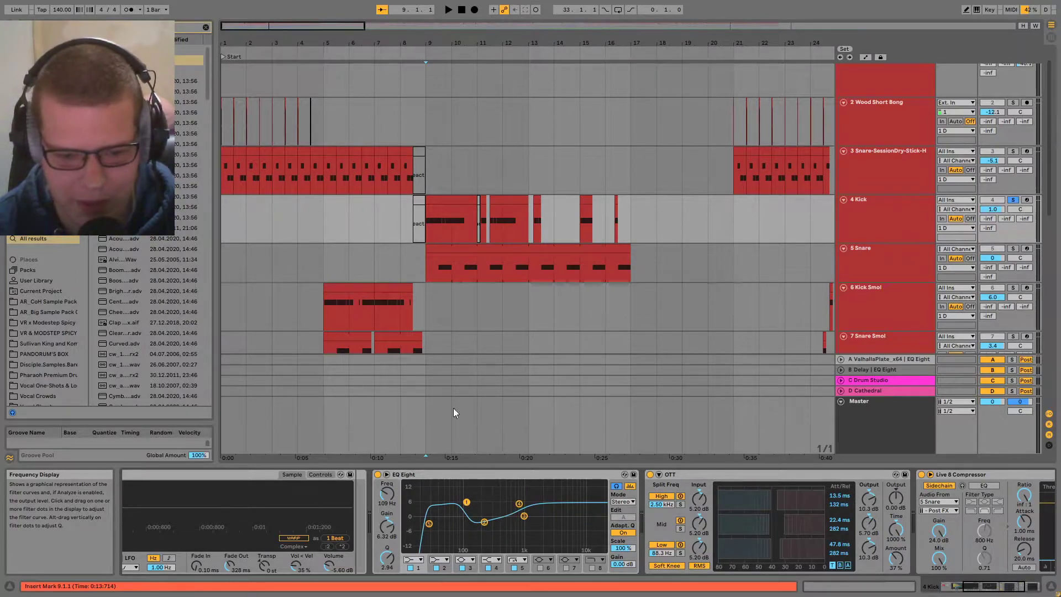
scroll(560, 518, "left", 4)
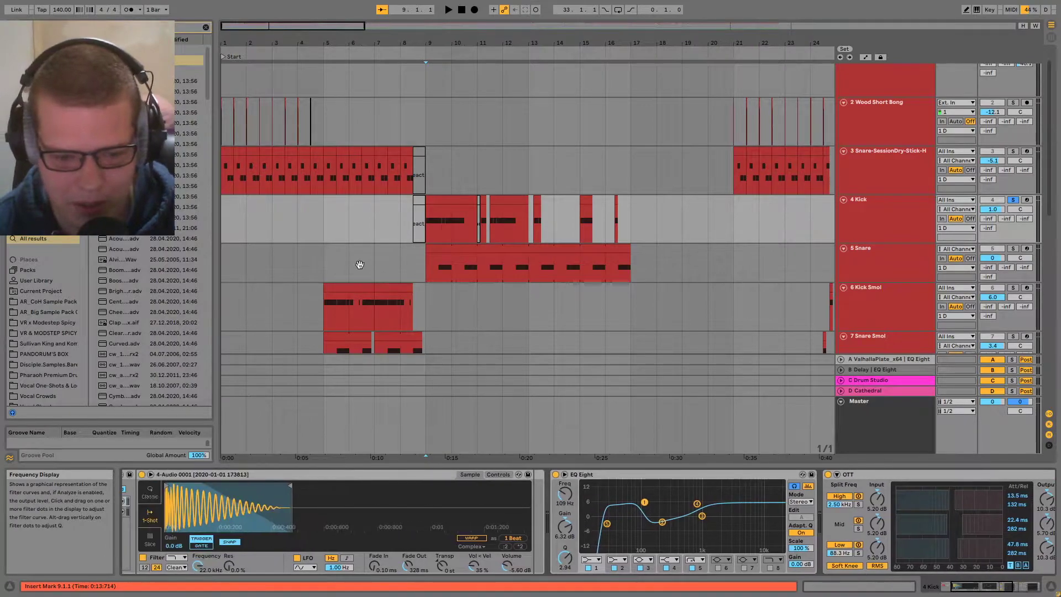
scroll(292, 507, "left", 3)
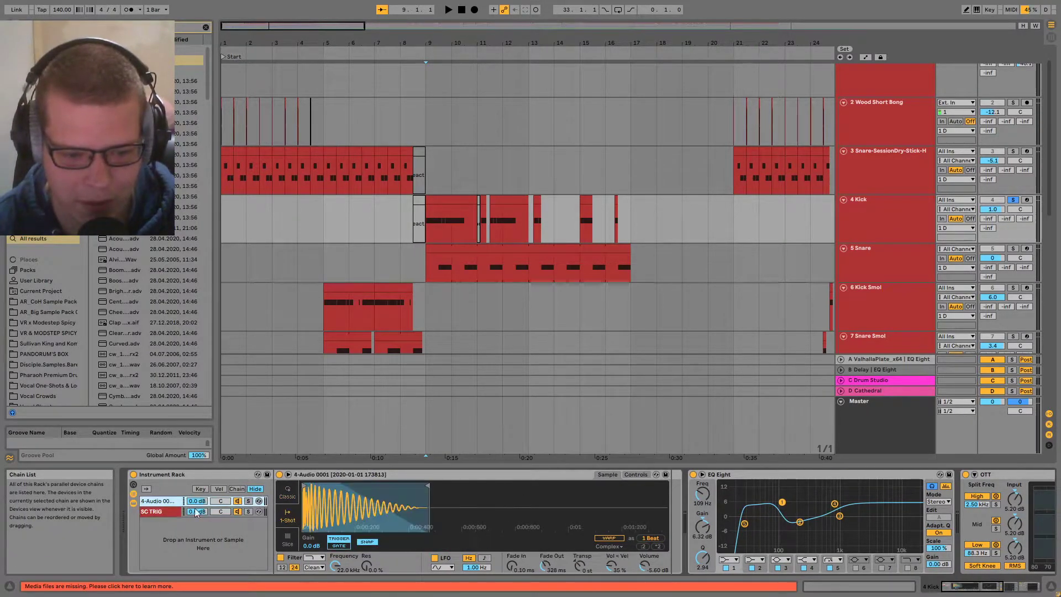
- Collapse and bypass the Kick's EQ Eight, OTT and Live 8 Compressor, and play the kick from bar 9 without them
scroll(434, 201, "up", 5)
left_click(406, 224)
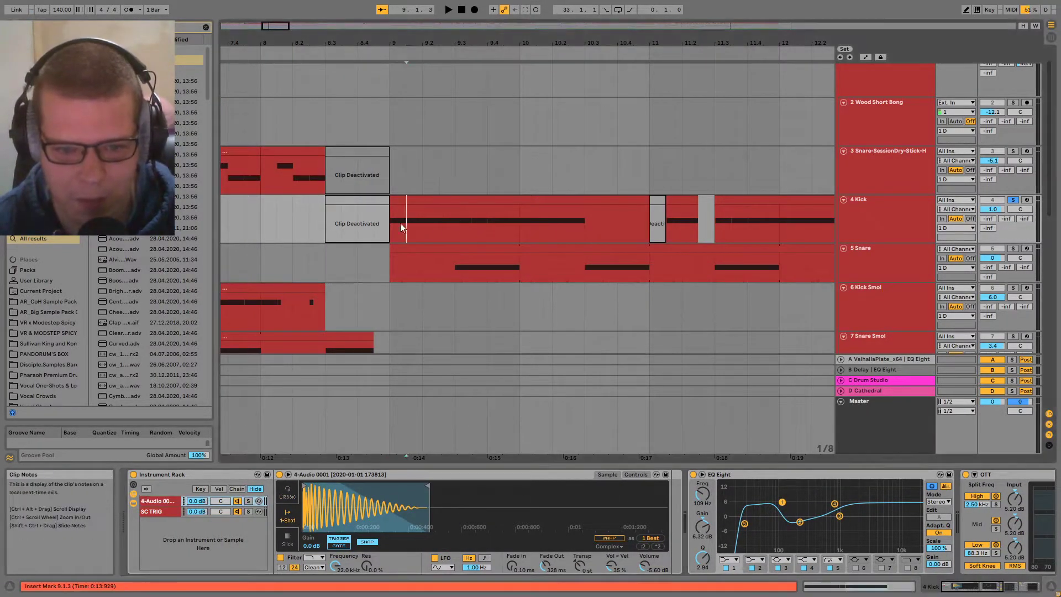
double_click(741, 473)
double_click(794, 472)
double_click(819, 470)
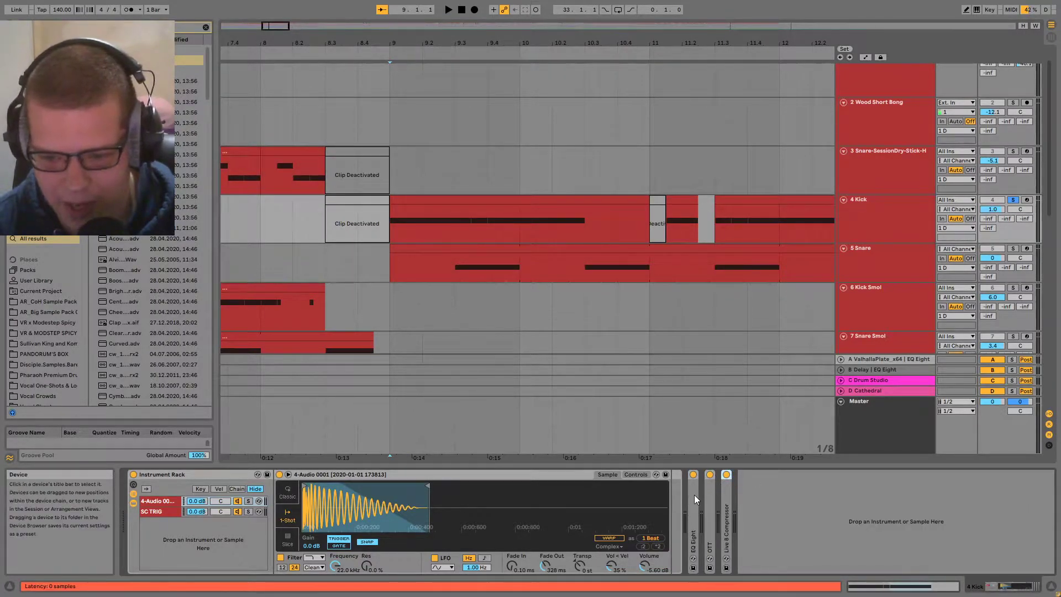
key("space")
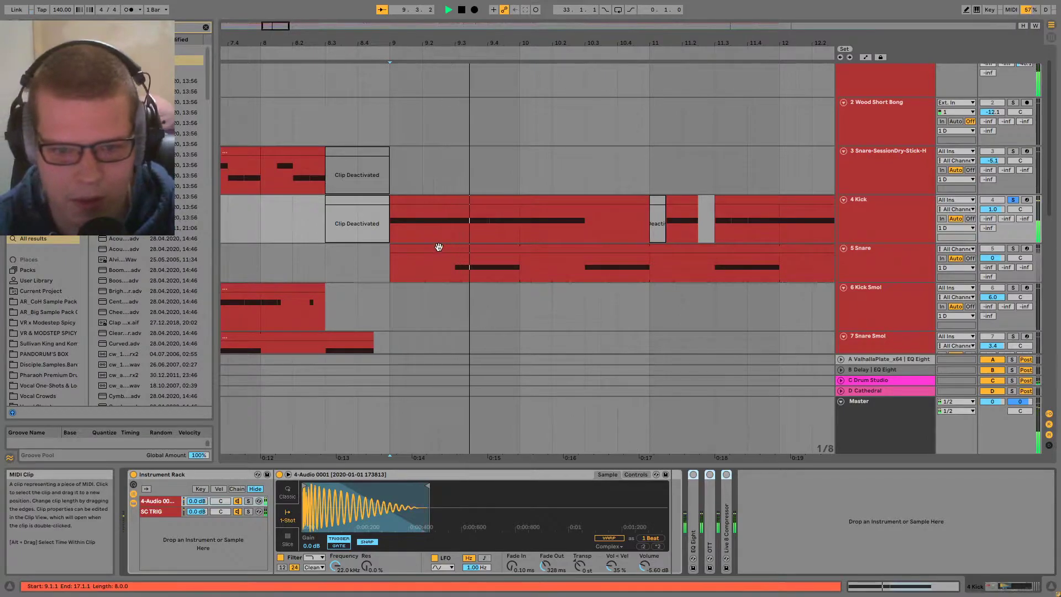
key("space")
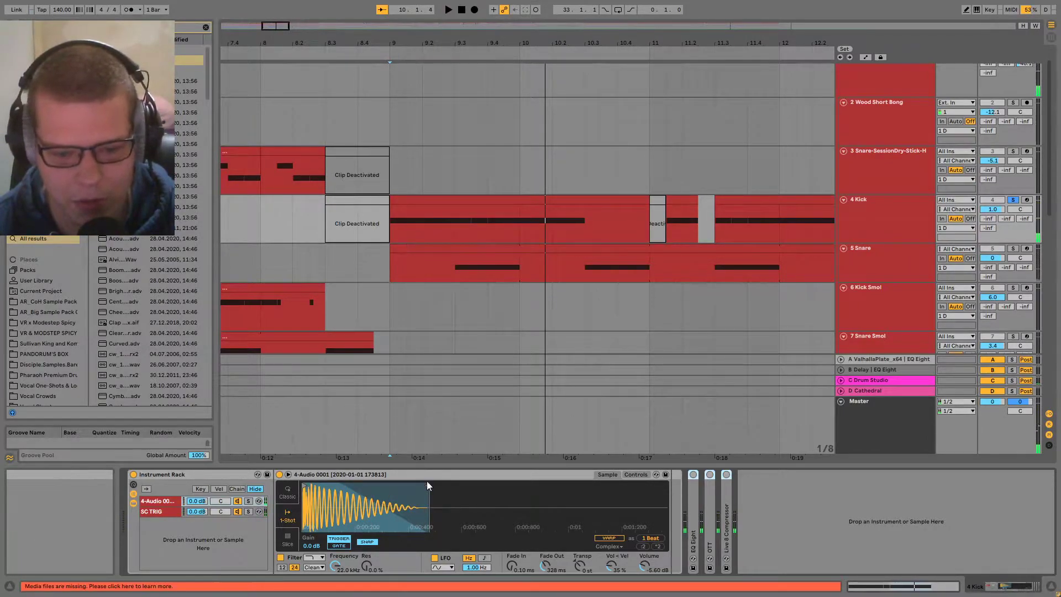
- Try a different fade-out on the Kick's sample, listen to it, and undo the change
left_click_drag(429, 486, 820, 498)
key("space")
key("space")
key("ctrl+z")
- Examine the Kick track's clips across the arrangement, including the deactivated cuts around bars 11 and 31
left_click(394, 276)
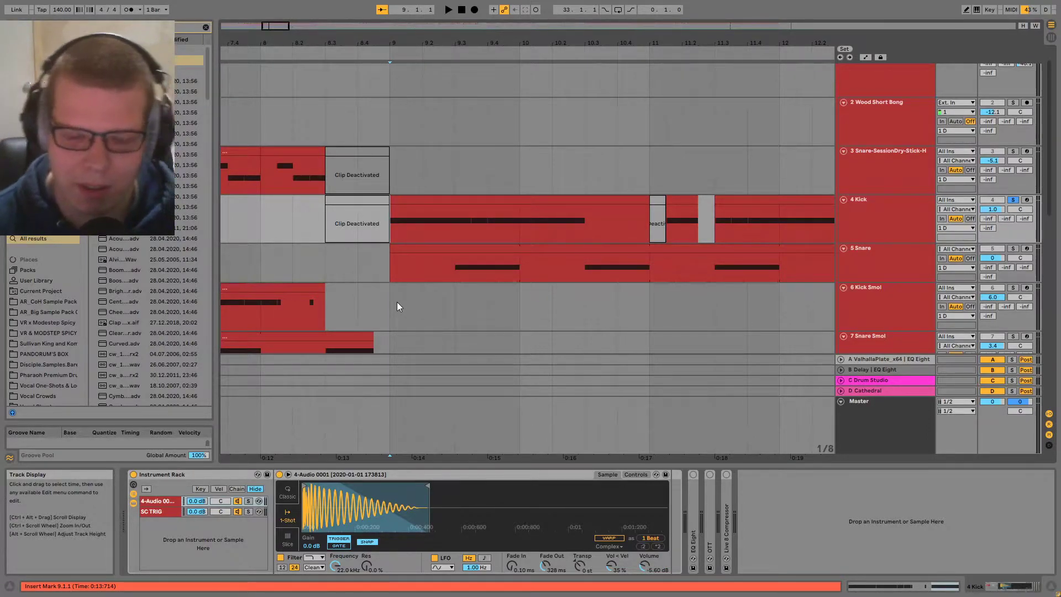
left_click(406, 206)
scroll(479, 243, "down", 5)
scroll(608, 223, "up", 2)
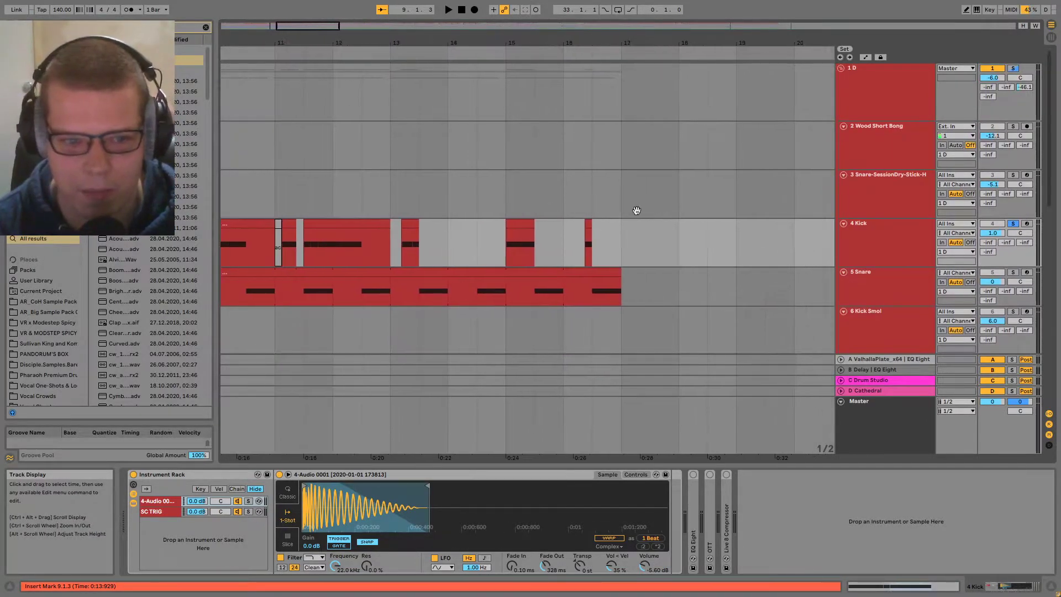
scroll(621, 209, "right", 3)
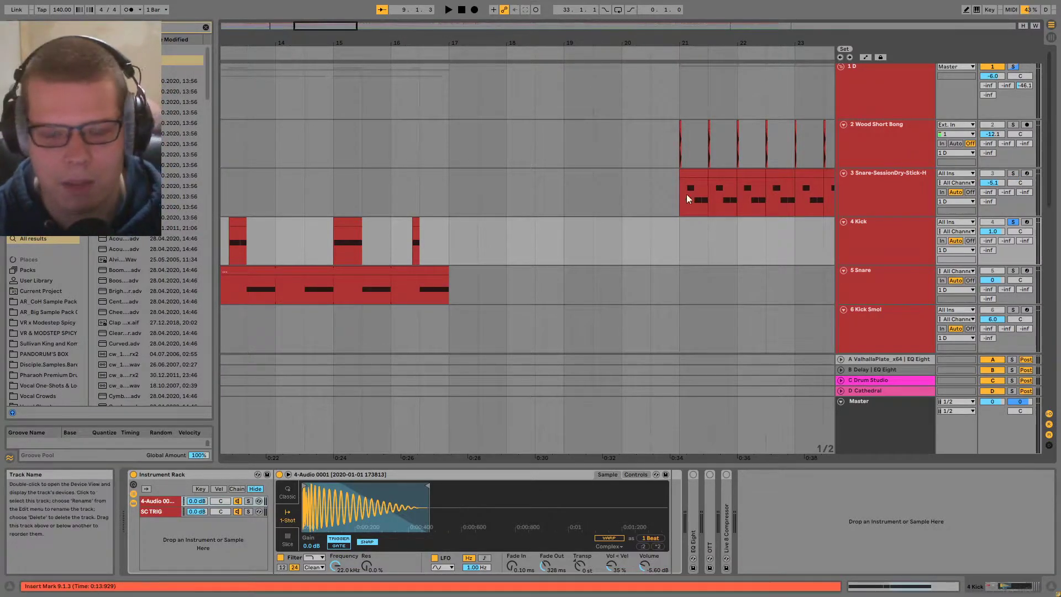
left_click(464, 239)
scroll(474, 253, "right", 10)
left_click(404, 244)
scroll(535, 231, "left", 2)
scroll(544, 242, "up", 2)
scroll(533, 274, "down", 5)
left_click(538, 276)
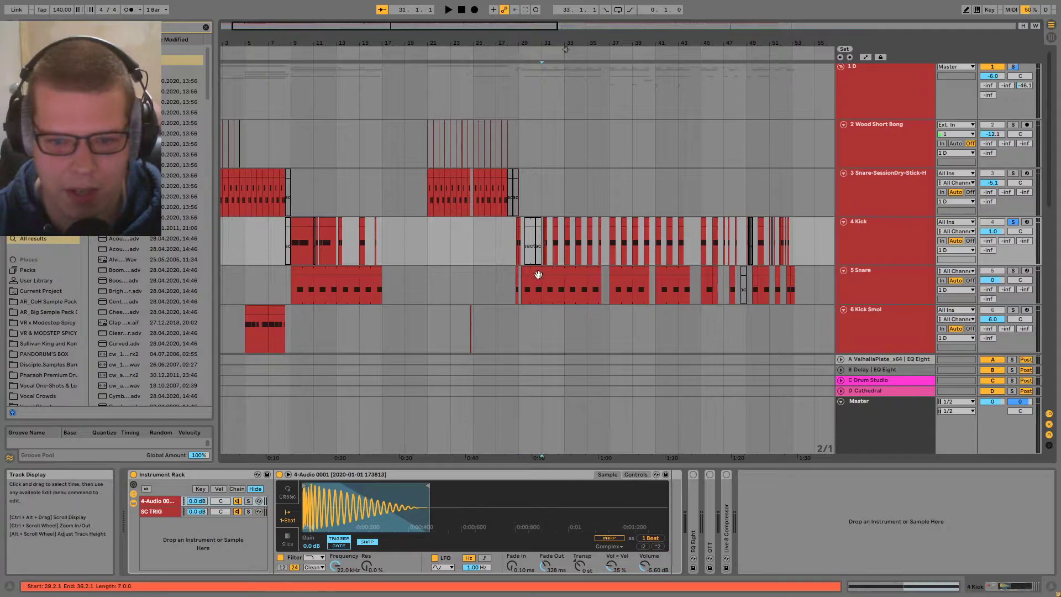
scroll(538, 274, "up", 4)
scroll(552, 273, "up", 4)
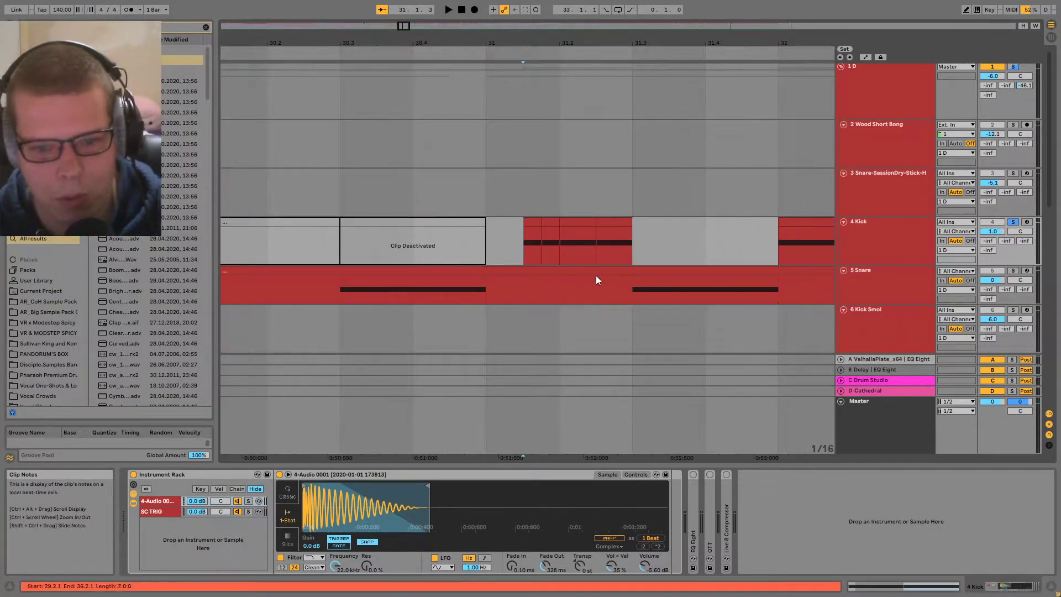
scroll(588, 272, "down", 3)
scroll(635, 284, "down", 3)
scroll(739, 266, "down", 4)
scroll(466, 291, "down", 3)
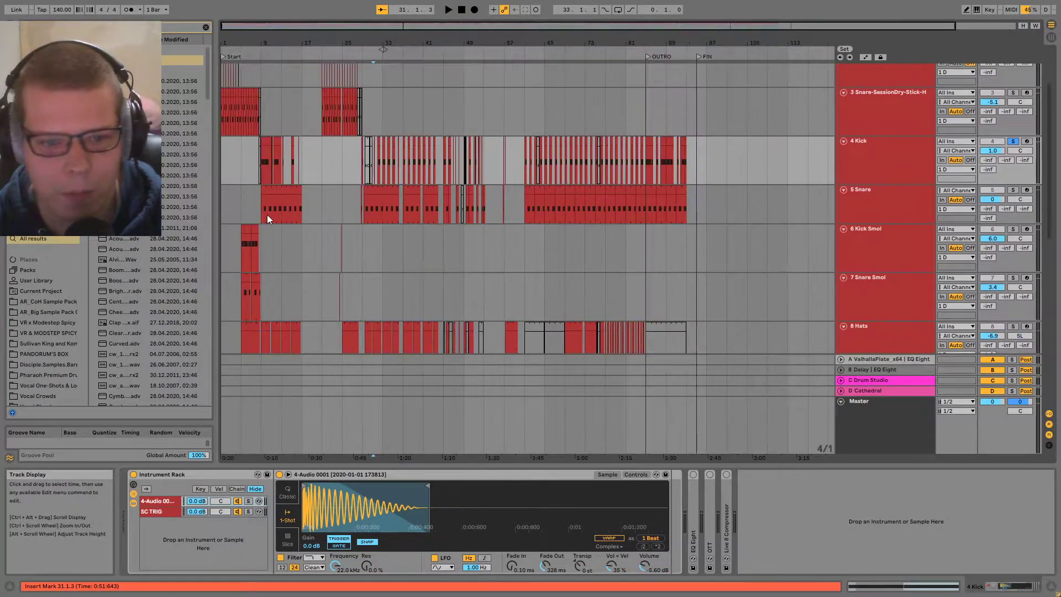
- Solo the Snare track, play it from bar 9.3, and show the Mr Bill Snare Generator chain of its Instrument Rack
left_click(269, 220)
scroll(312, 219, "up", 4)
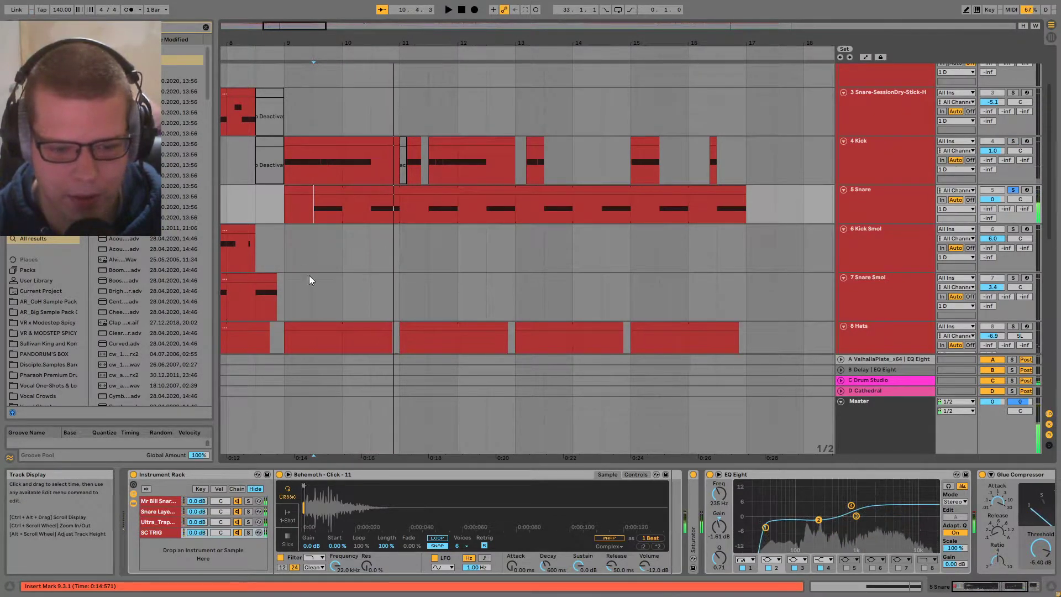
left_click(247, 500)
left_click(427, 188)
left_click(405, 213)
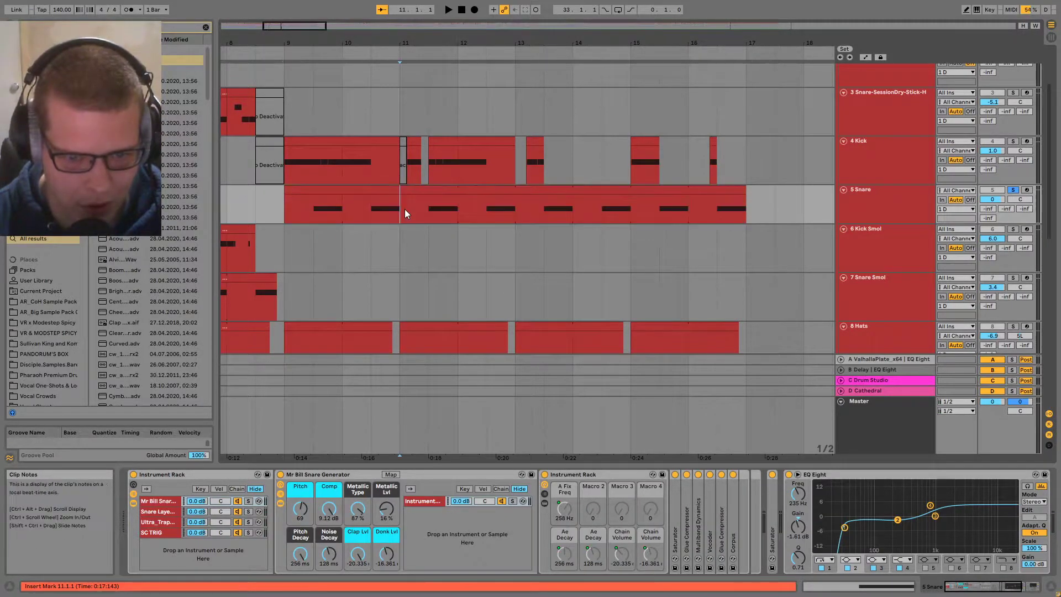
left_click(890, 209)
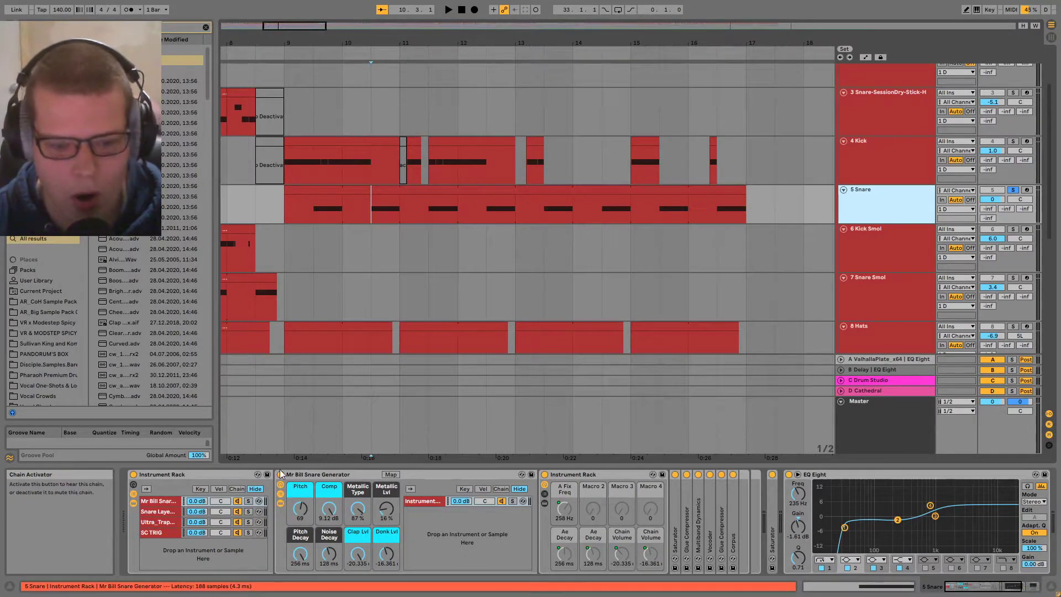
left_click(309, 475)
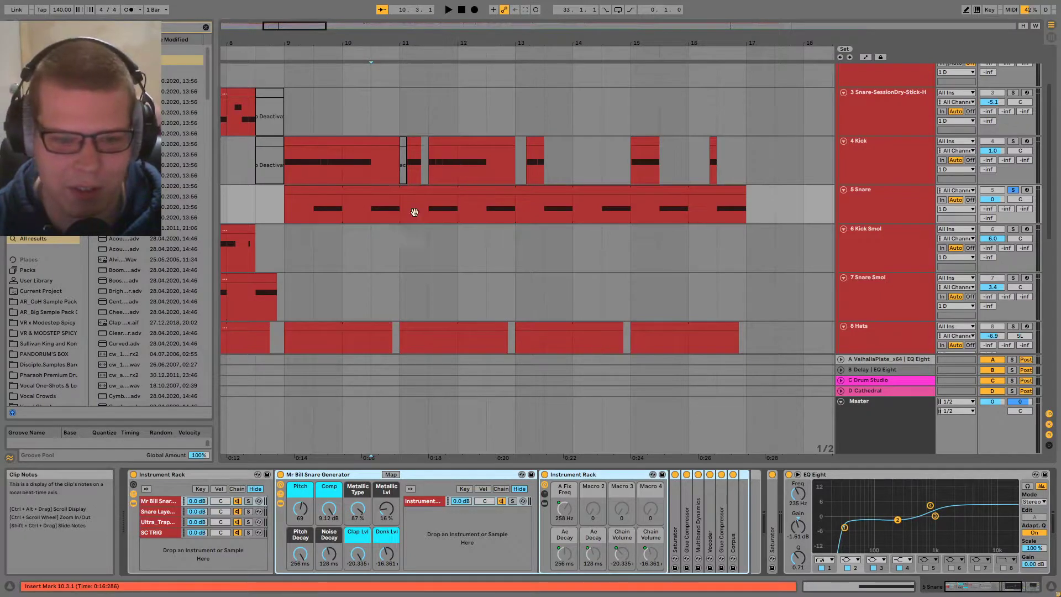
- Solo the Mr Bill Snare chain in the Snare's Instrument Rack and play it from bar 9.3
scroll(422, 216, "left", 5)
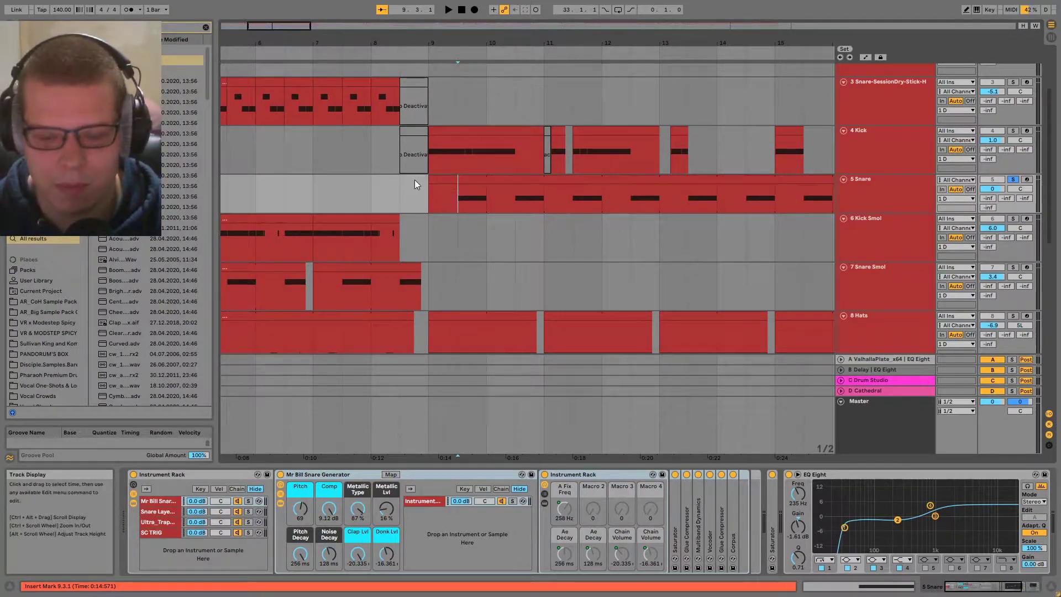
left_click(476, 184)
mouse_move(509, 197)
left_mouse_down()
mouse_move(517, 176)
mouse_move(536, 240)
mouse_move(442, 200)
left_mouse_up()
left_click(392, 194)
key("space")
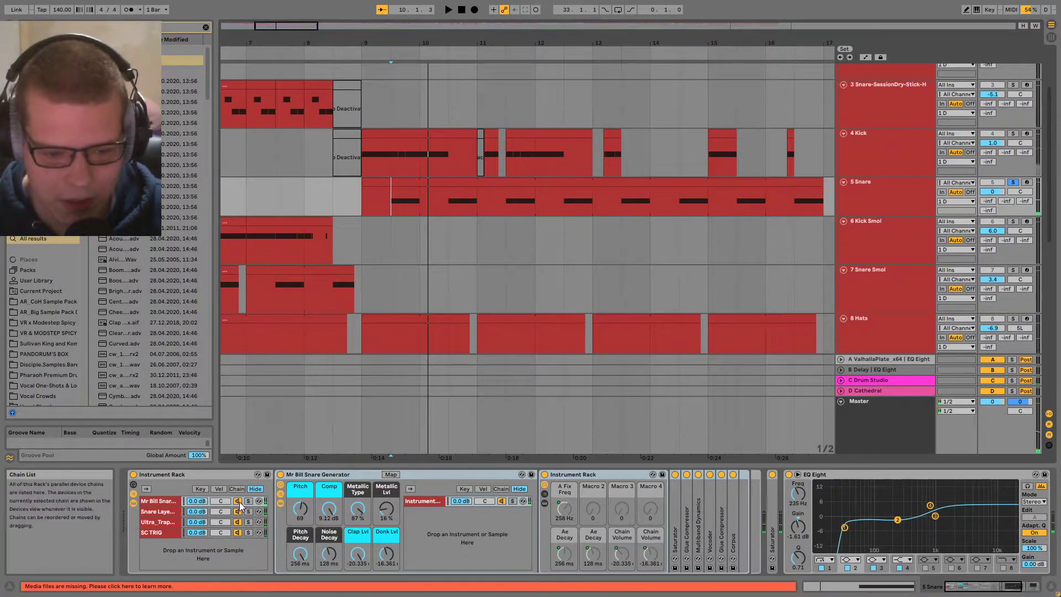
key("space")
- Try the Mr Bill Snare Generator with its Pitch macro at 0, and undo the change
left_click_drag(303, 518, 319, 512)
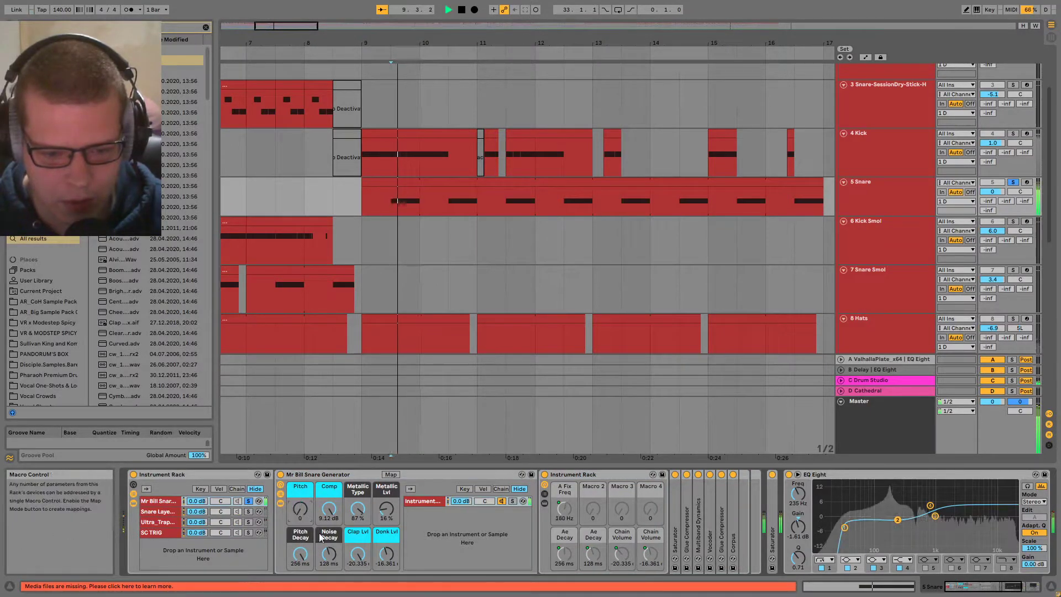
key("ctrl+z")
key("space")
- Audition changes to the Mr Bill Snare Generator's metallic and level macros from bar 9.3, restoring the original settings
left_click_drag(362, 509, 390, 530)
key("space")
key("space")
key("ctrl+z")
key("space")
key("space")
key("space")
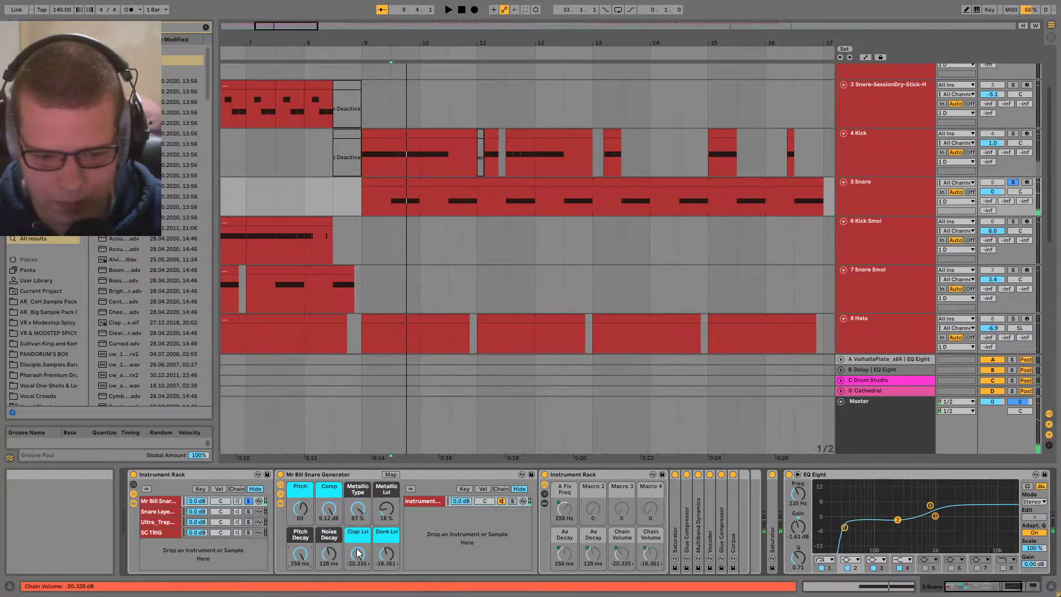
mouse_move(387, 554)
left_mouse_down()
mouse_move(387, 539)
mouse_move(386, 568)
left_mouse_up()
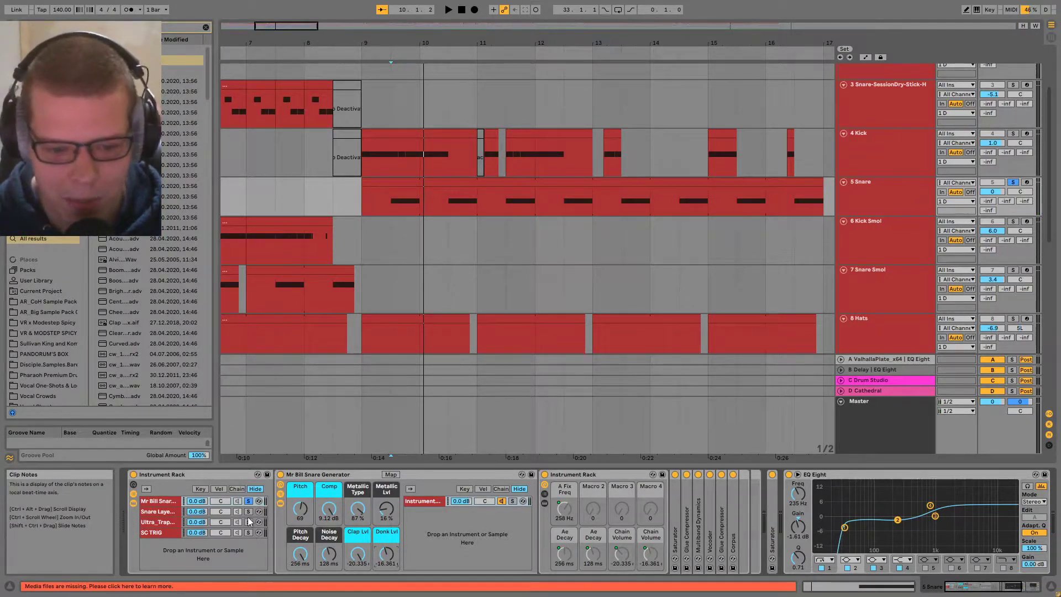
- Examine the Mr Bill Snare Generator's nested Instrument Rack and the collapsed effects that follow it
scroll(349, 511, "right", 2)
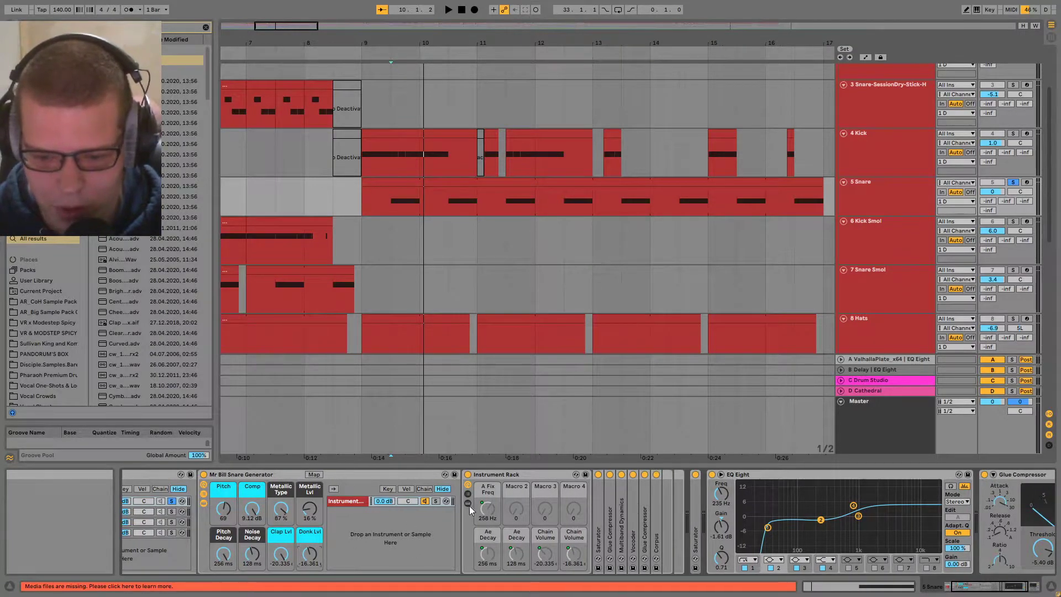
left_click(380, 475)
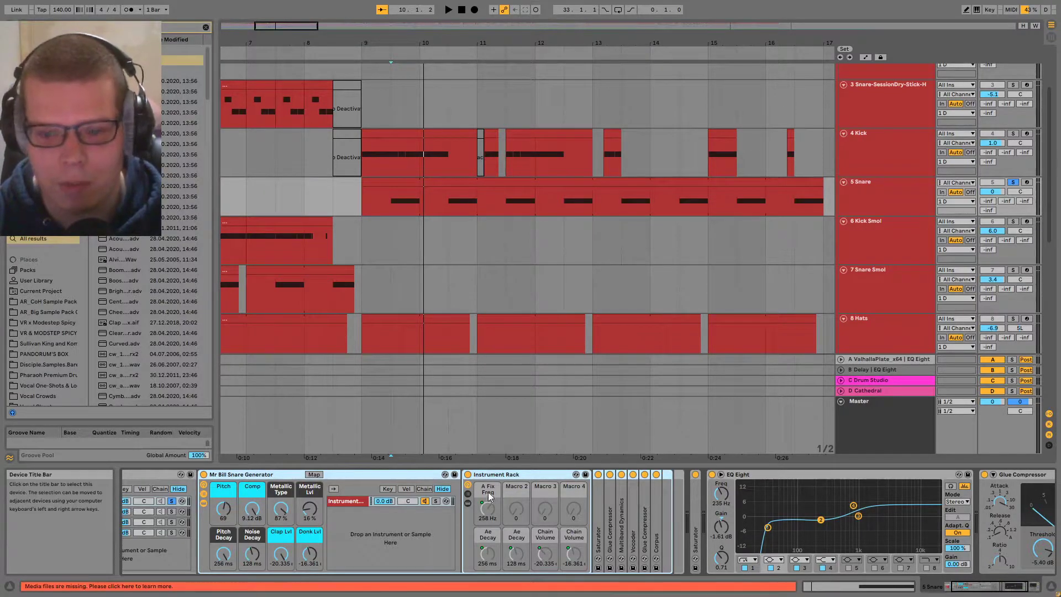
scroll(286, 529, "up", 5)
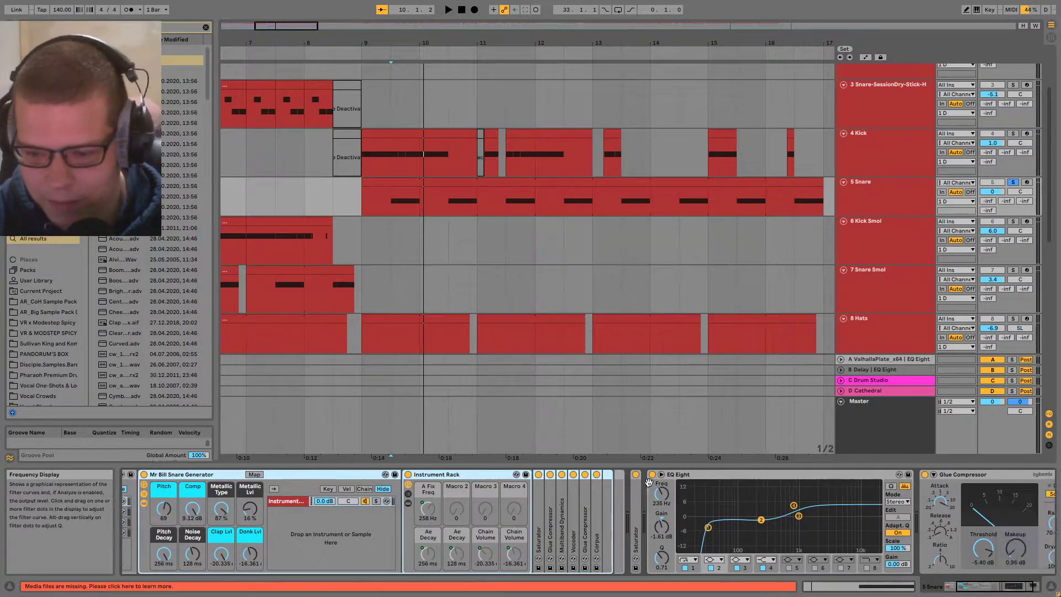
- Listen to the Snare Layer and Ultra_Trap chains soloed in turn, and play all the snare layers together
left_click(246, 512)
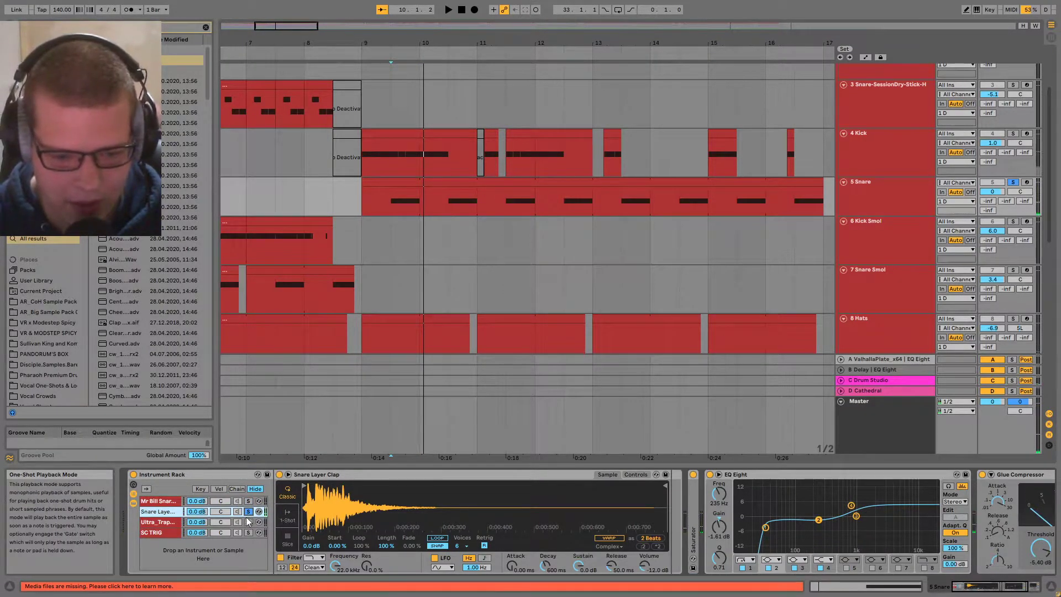
left_click(248, 522)
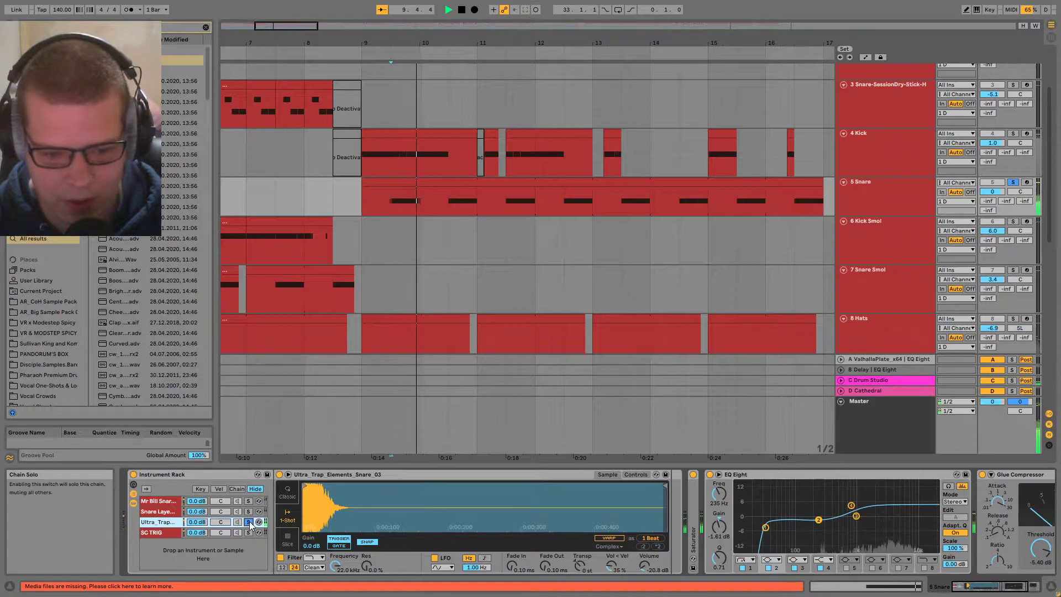
left_click(249, 522)
key("space")
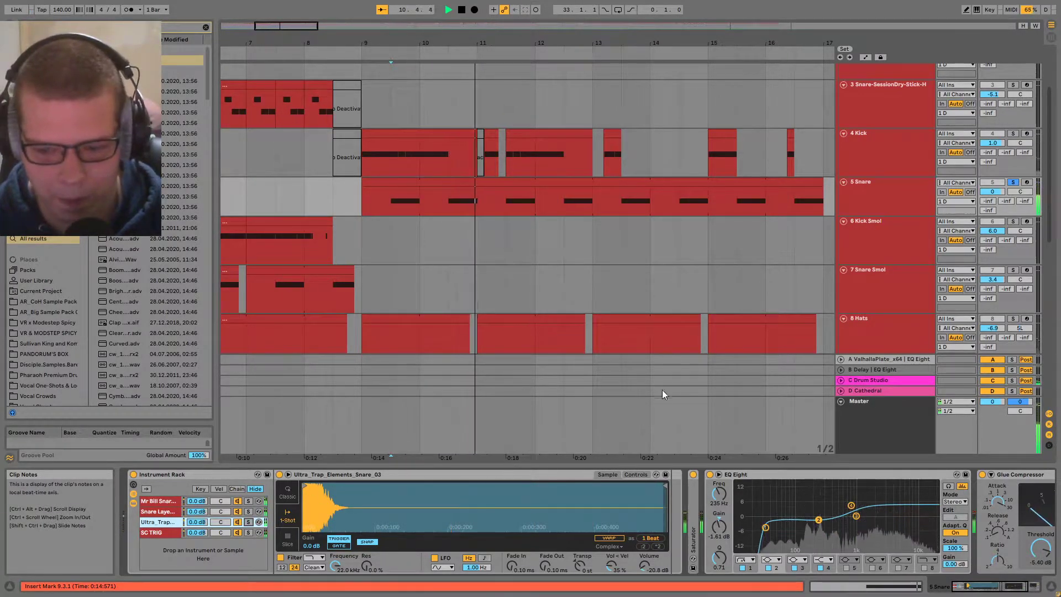
- Compare the snare from bar 9.3 with its EQ Eight and Glue Compressor switched off and back on
scroll(695, 498, "right", 3)
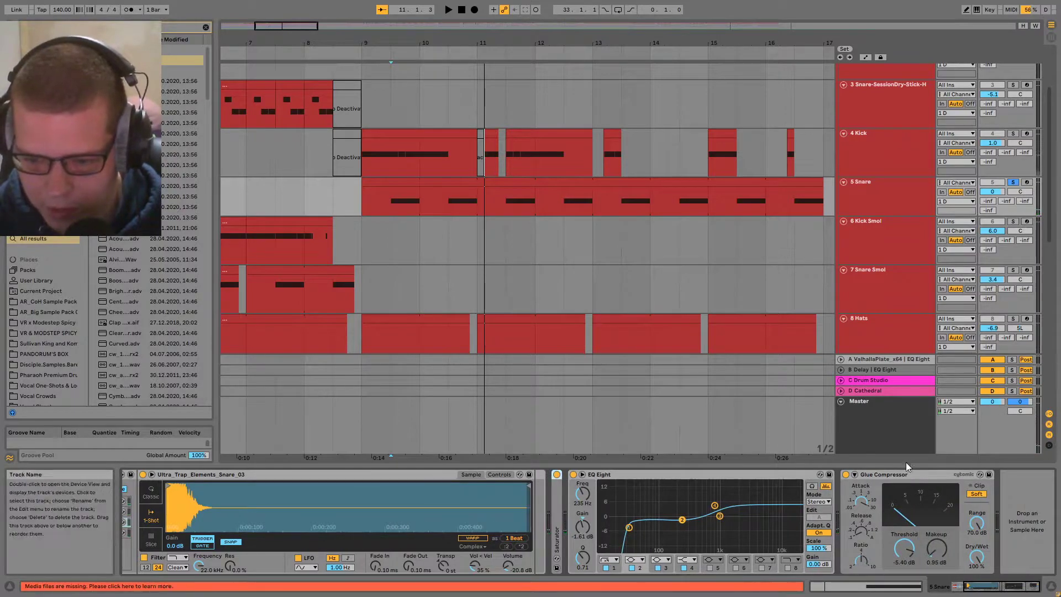
key("0")
key("space")
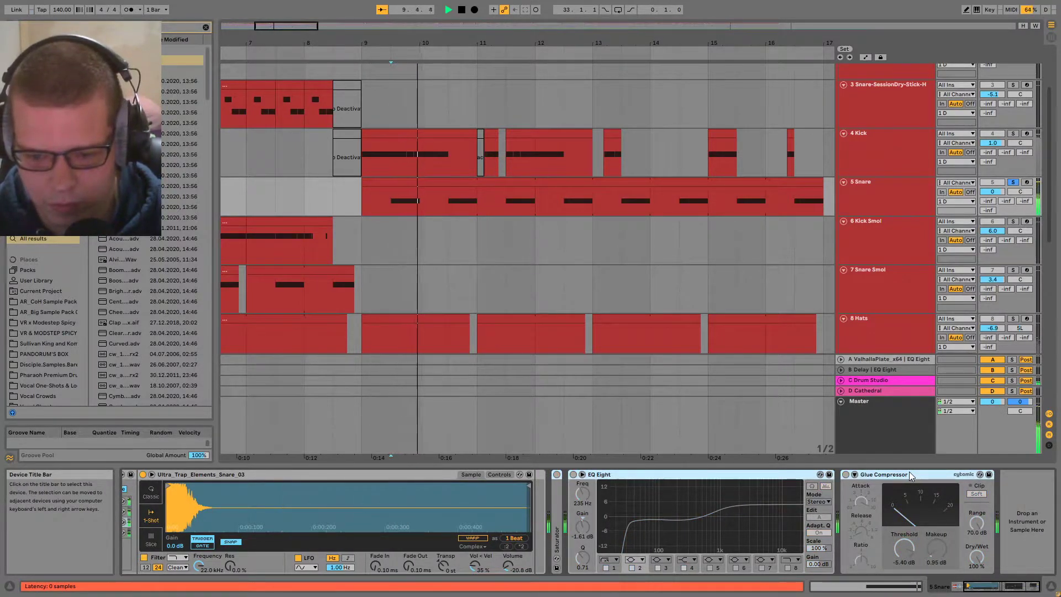
key("0")
key("space")
key("space")
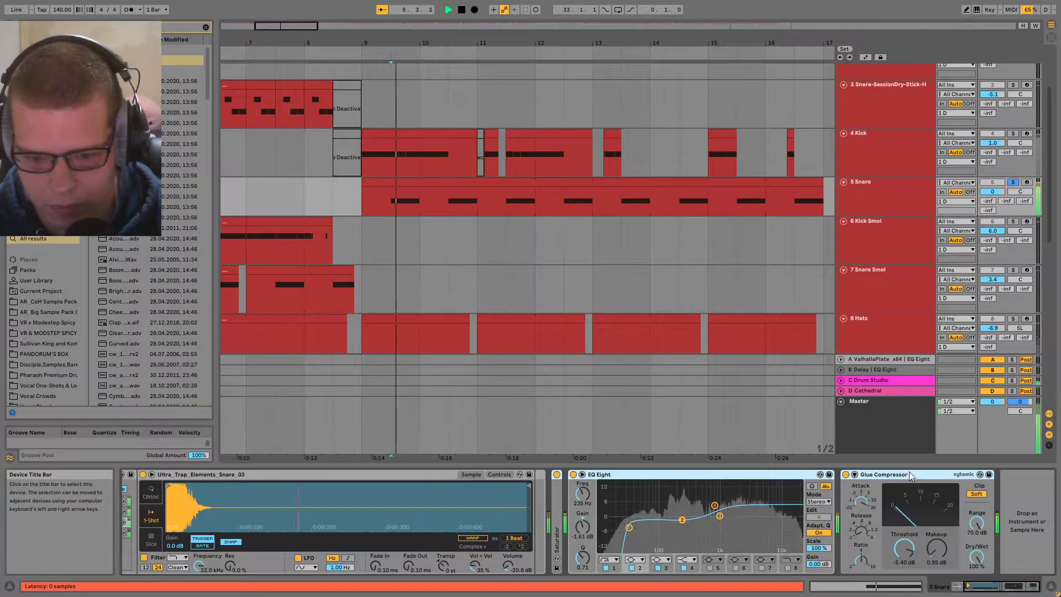
key("space")
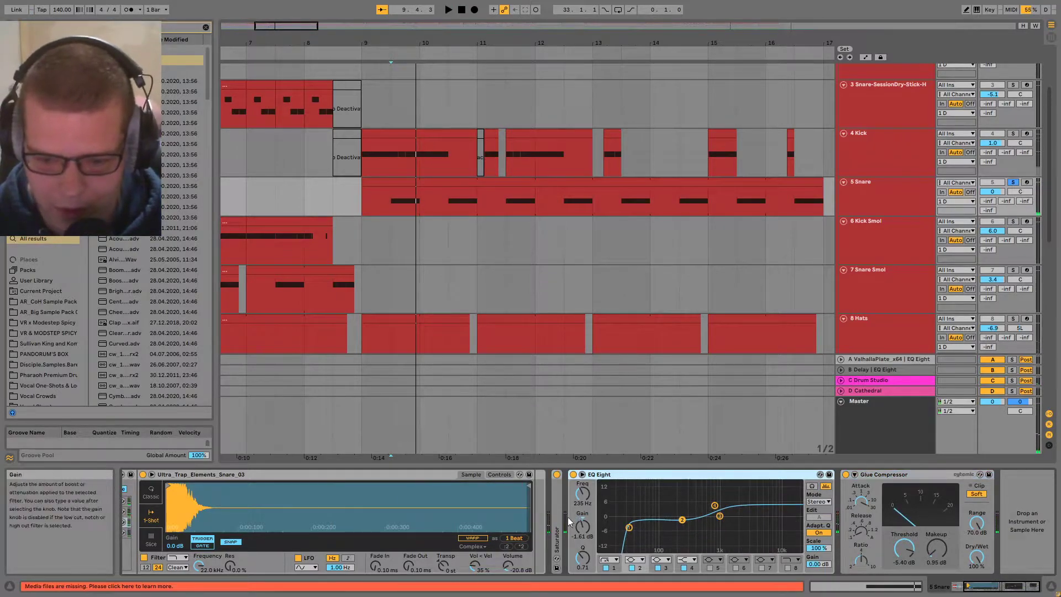
- Expand the Saturator on the Snare track and listen to the snare with it switched off and back on
double_click(556, 501)
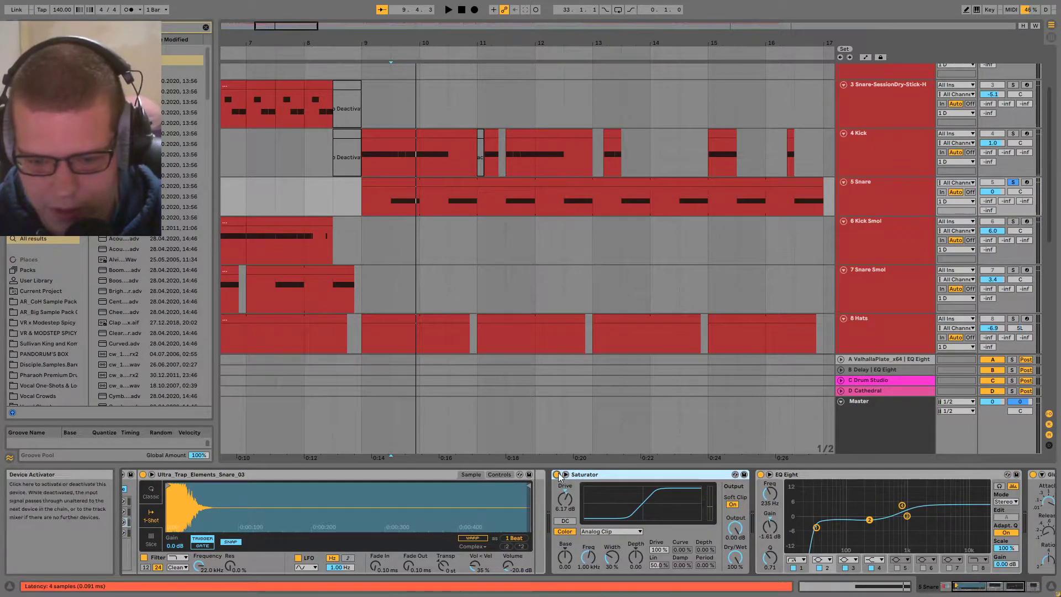
key("space")
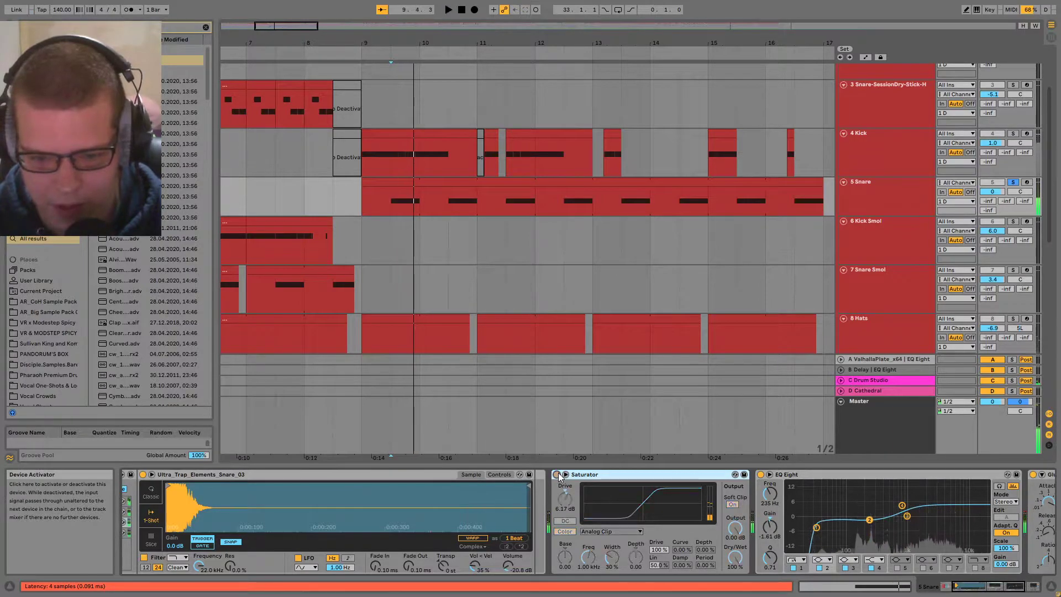
key("space")
left_click(557, 475)
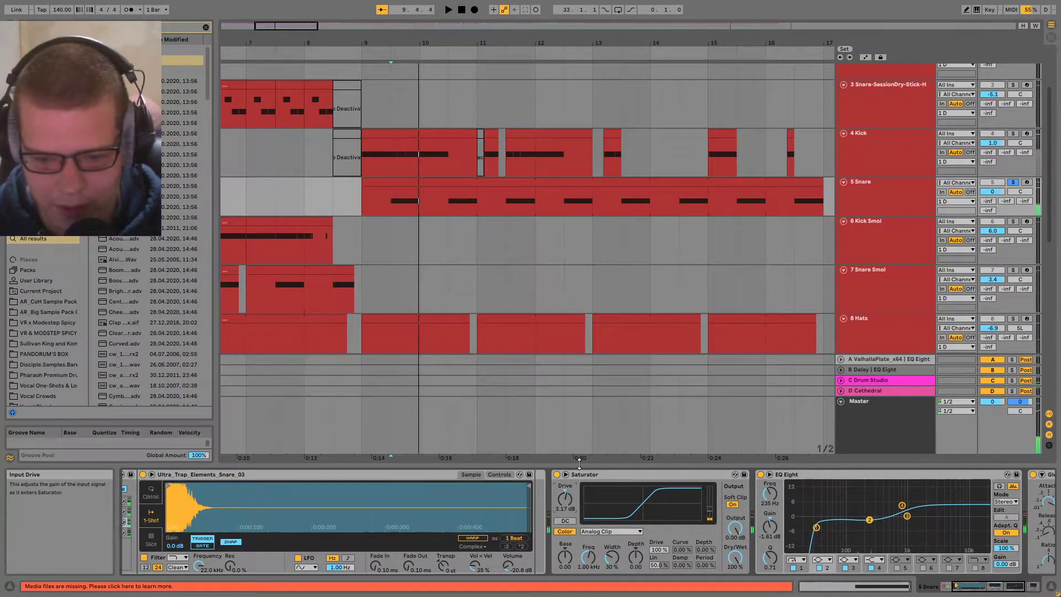
- Look over the Snare track's clips in the arrangement and the chain list of its Instrument Rack
left_click(548, 207)
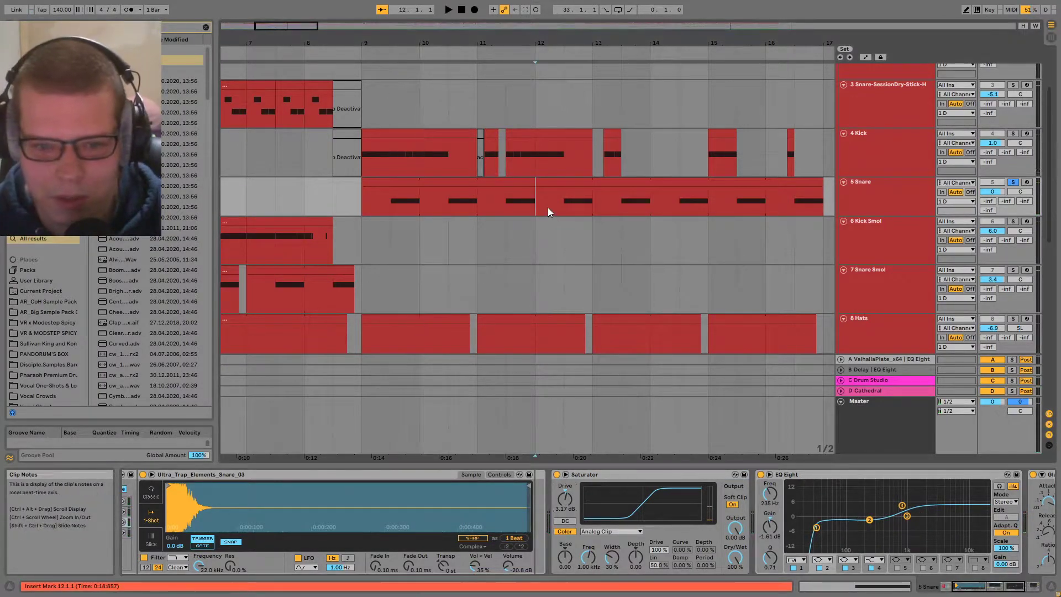
scroll(548, 208, "down", 5)
left_click(439, 197)
scroll(308, 201, "up", 5)
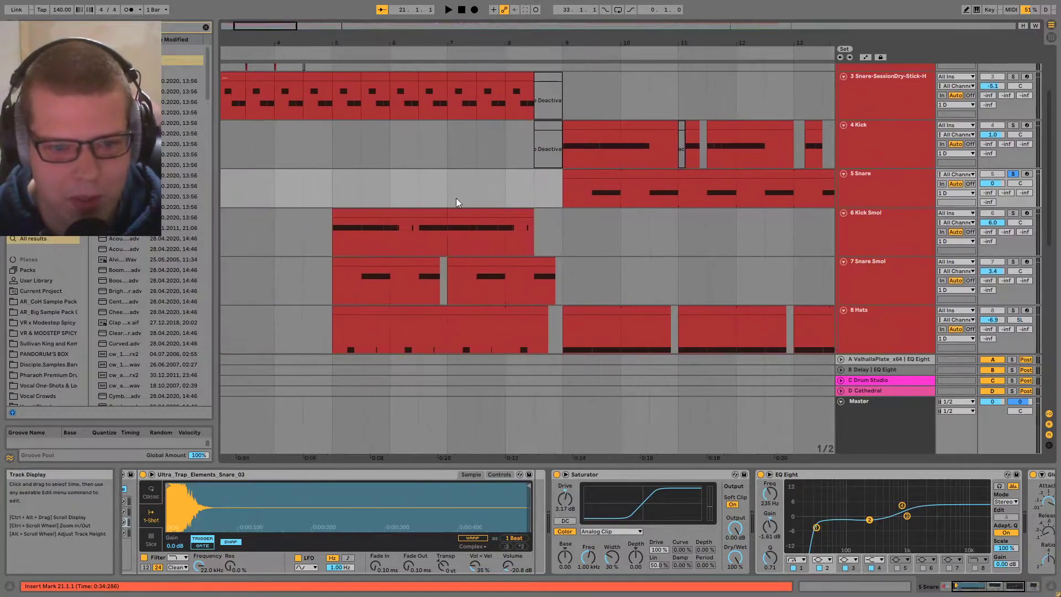
scroll(343, 481, "up", 3)
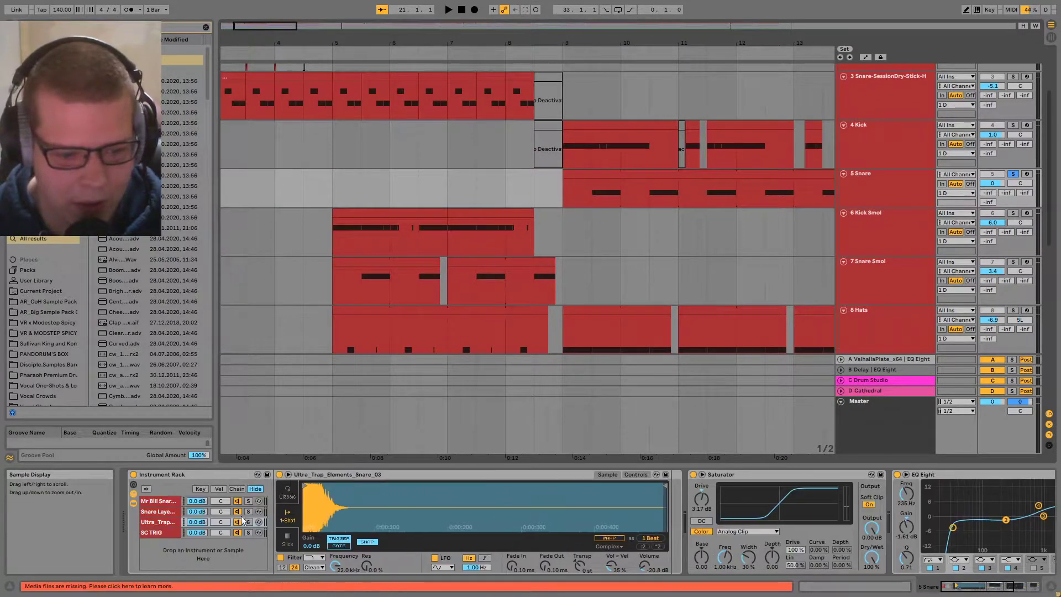
- Inspect the Snare-SessionDry-Stick track's device and the main 4-Audio chain in the Kick track's Instrument Rack
left_click_drag(472, 201, 542, 293)
left_click(881, 203)
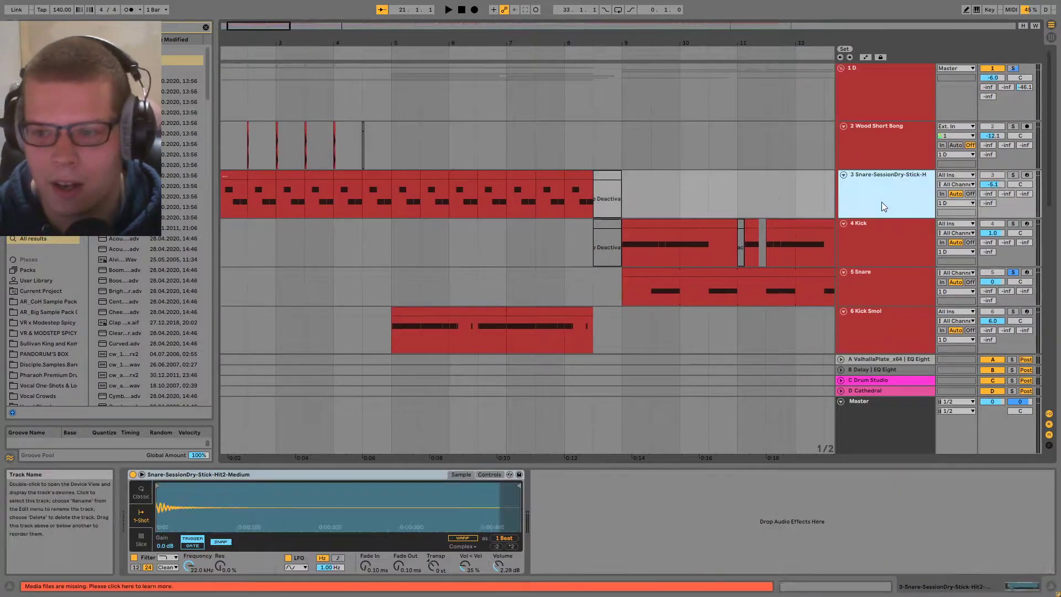
left_click_drag(480, 211, 634, 269)
left_click(439, 183)
left_click(844, 241)
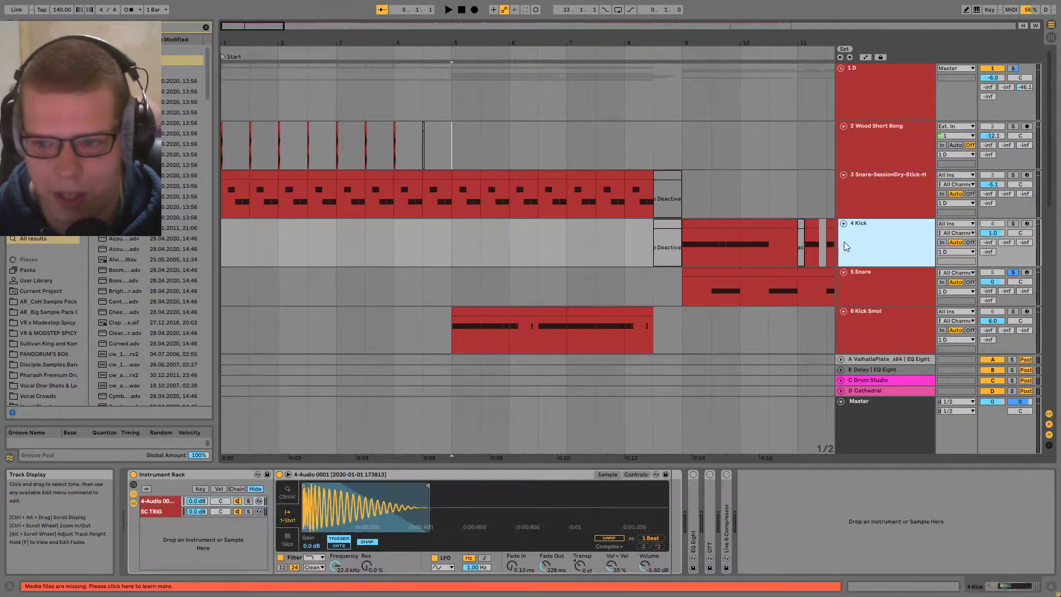
left_click(184, 542)
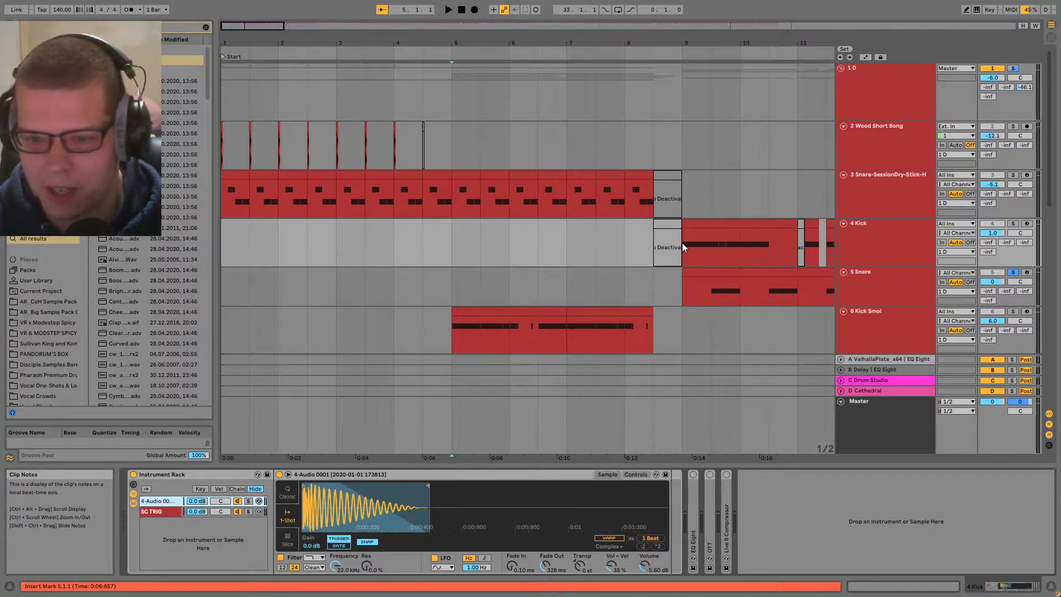
- Place the insert mark at the start of the Kick clip at bar 9 and show the D group's device chain
scroll(663, 243, "right", 2)
scroll(558, 271, "up", 5)
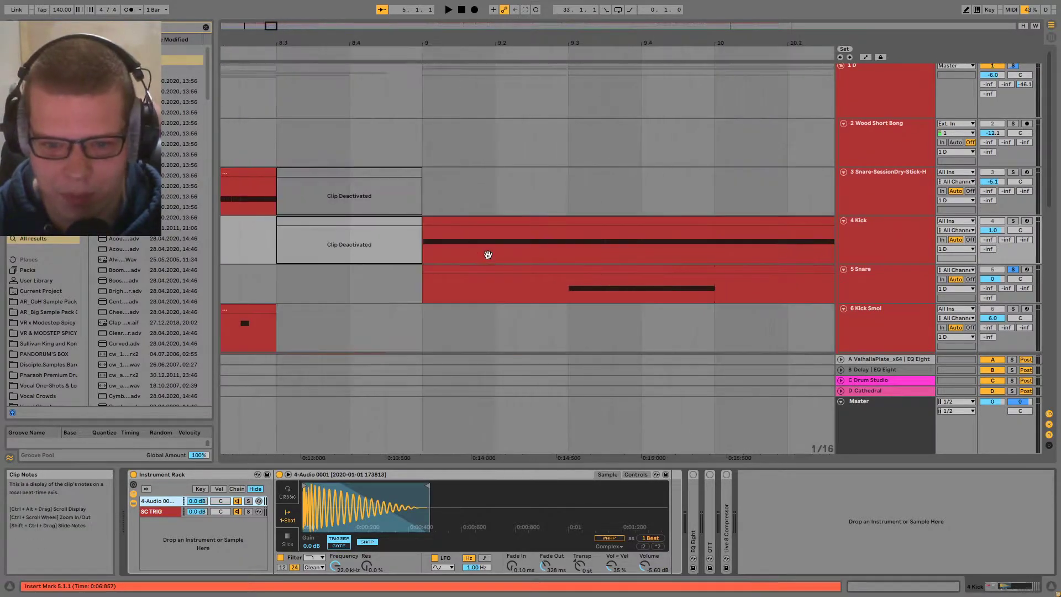
scroll(470, 252, "left", 1)
left_click(424, 250)
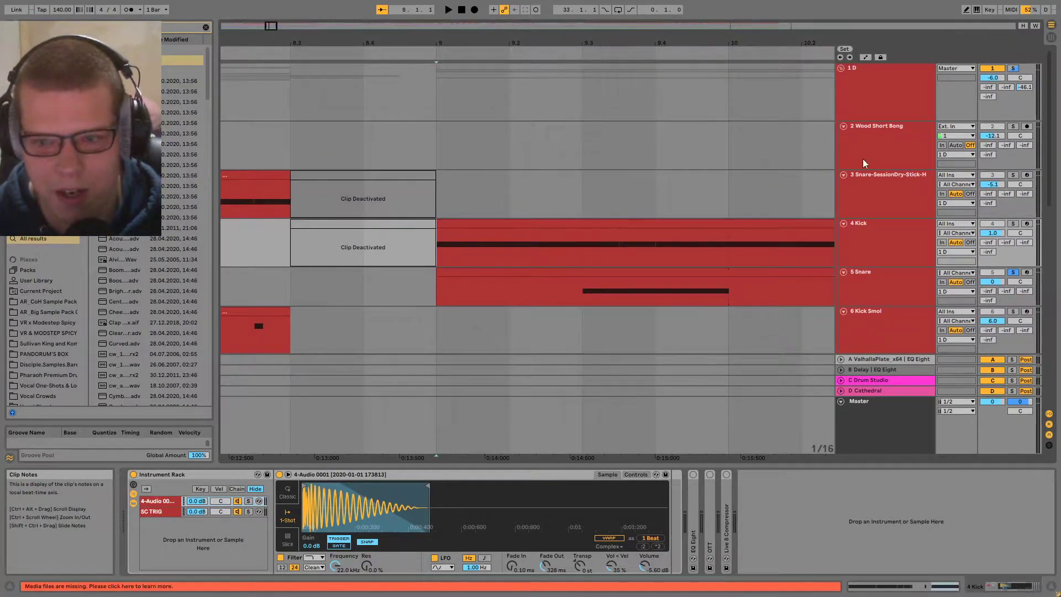
key("Up")
key("Up")
key("Up")
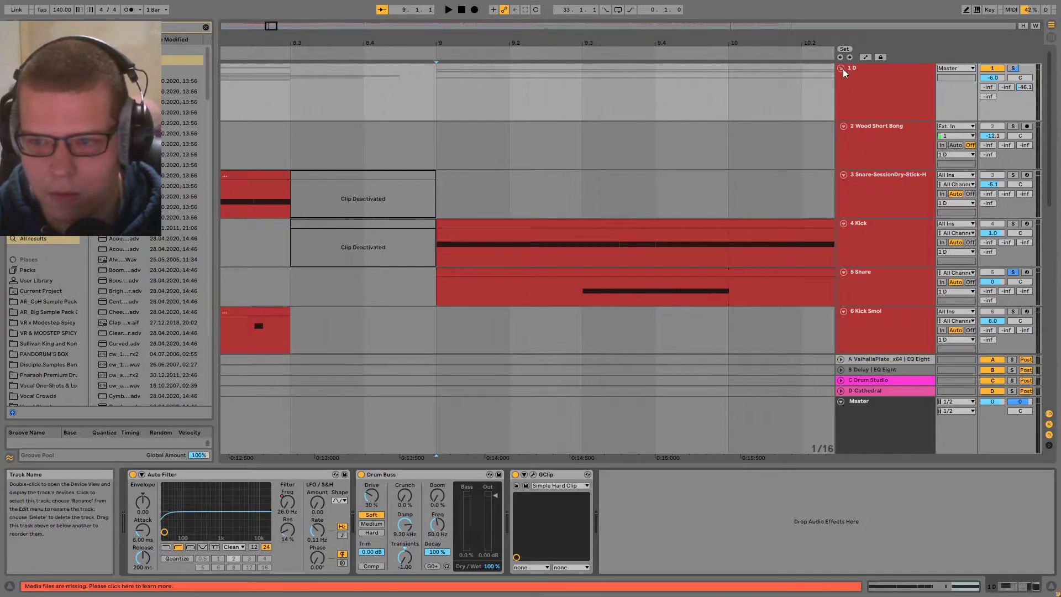
- Collapse the D group, unfold the SC group and expand both of its Live 8 Compressors
left_click(844, 69)
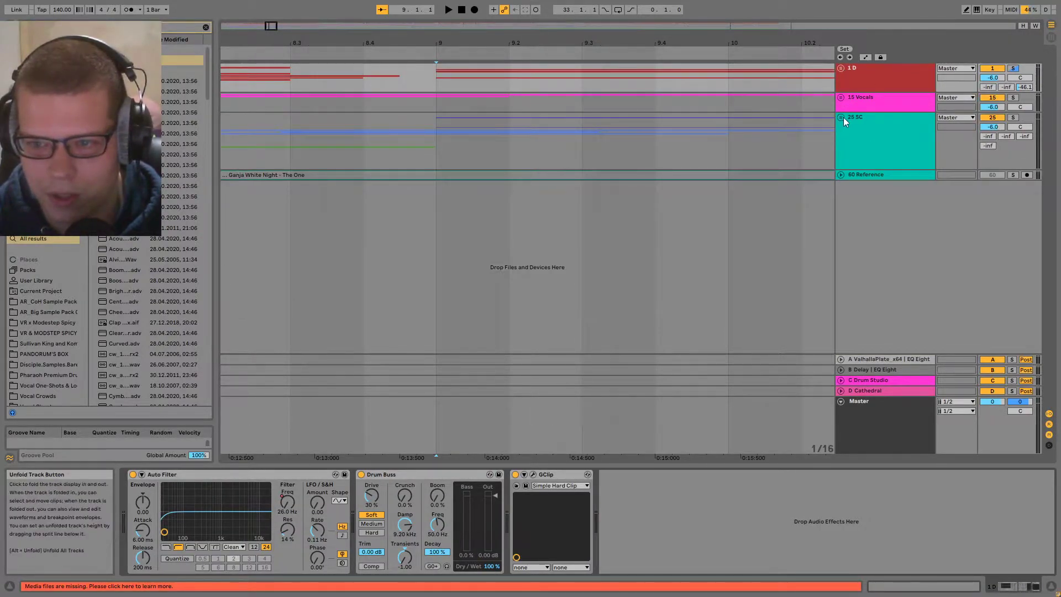
left_click(843, 118)
left_click(191, 477)
left_click(513, 473)
left_click(310, 472)
left_click(483, 475)
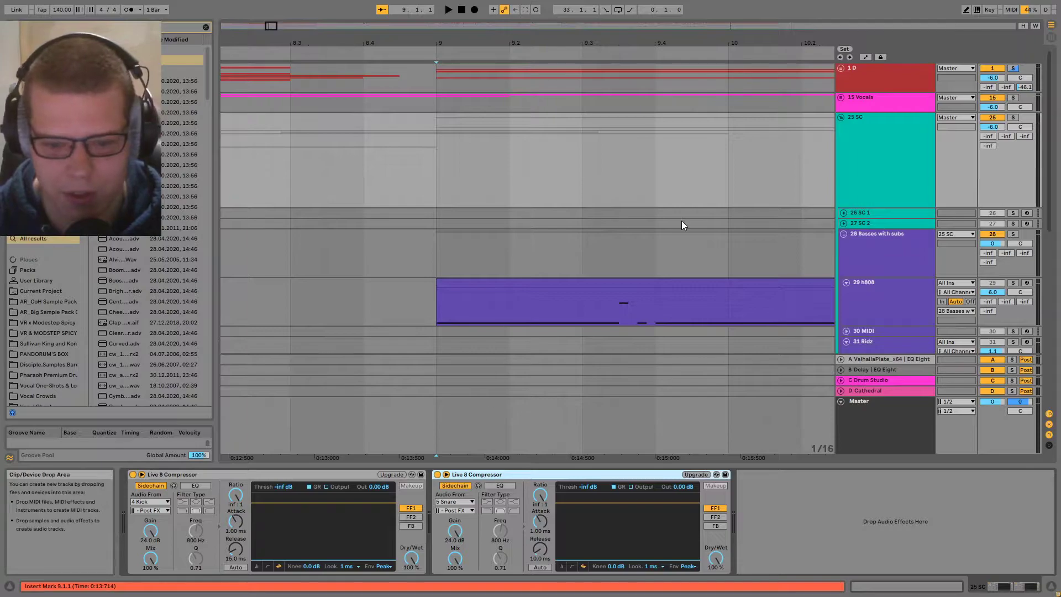
- Fold the SC group and examine its two sidechain compressors fed by the Kick and Snare tracks
left_click(724, 127)
left_click(841, 117)
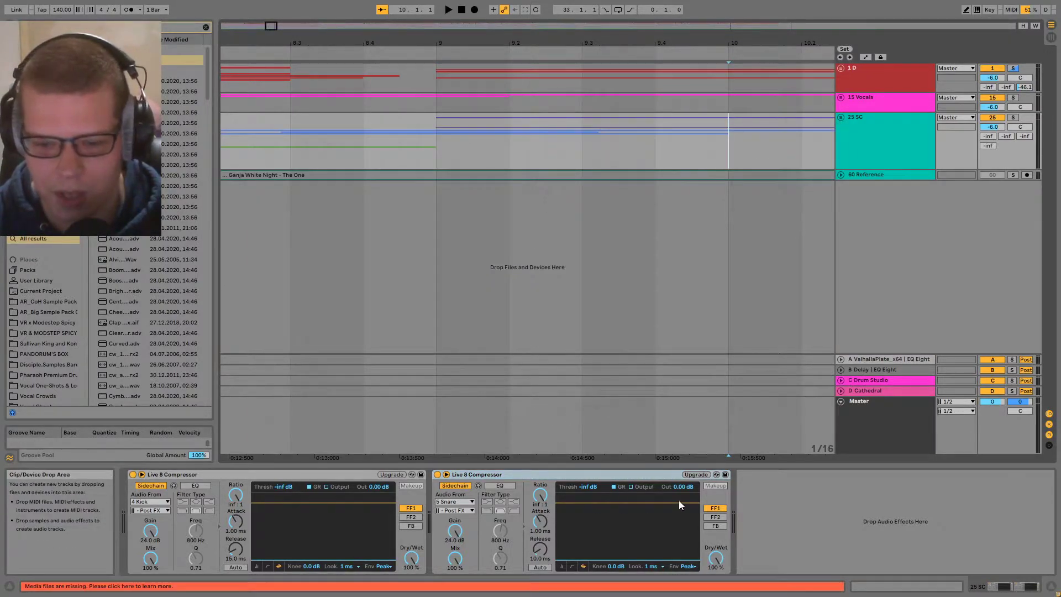
left_click(614, 475)
left_click(832, 507)
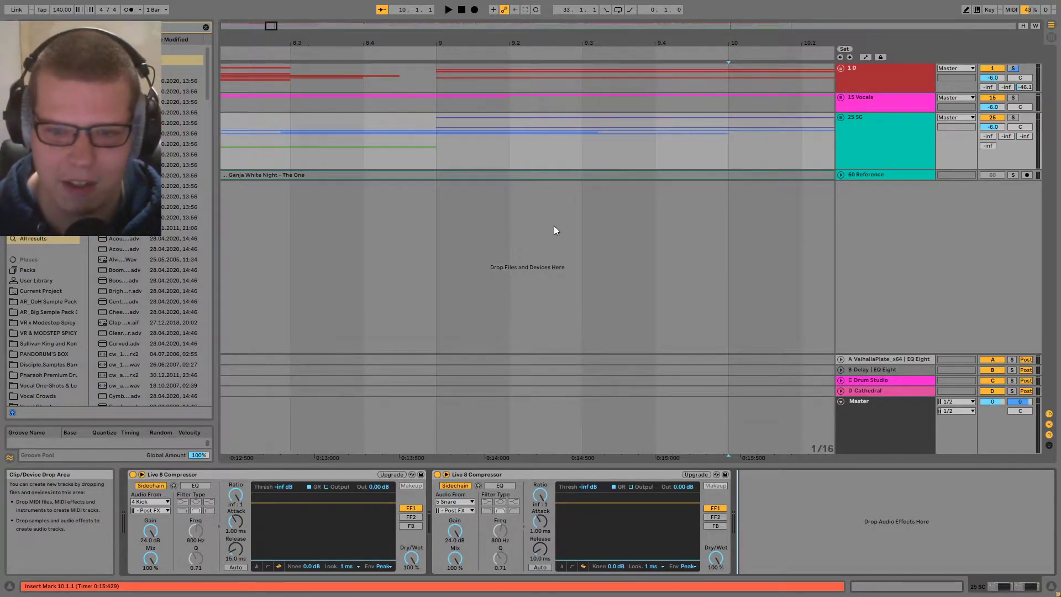
- Compare the device chains of the SC group and the D group around bar 9
left_click(472, 142)
left_click(399, 145)
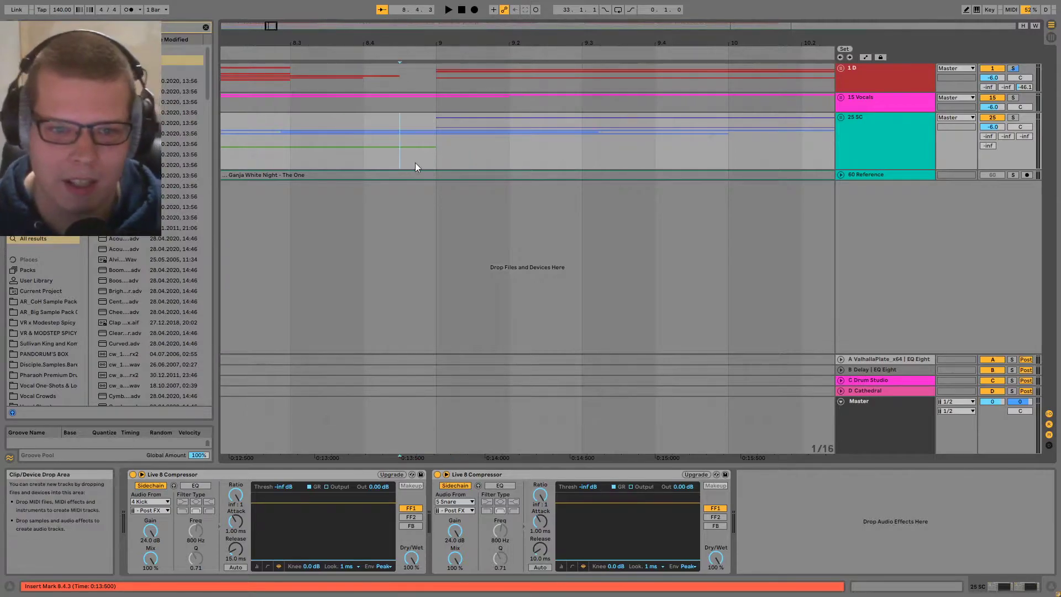
left_click(442, 81)
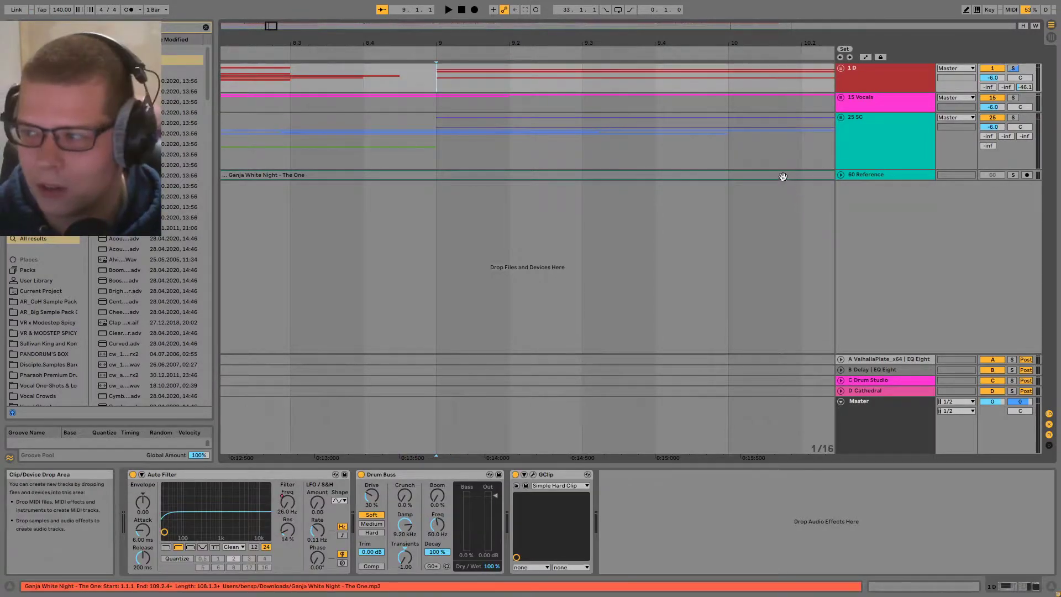
left_click(874, 143)
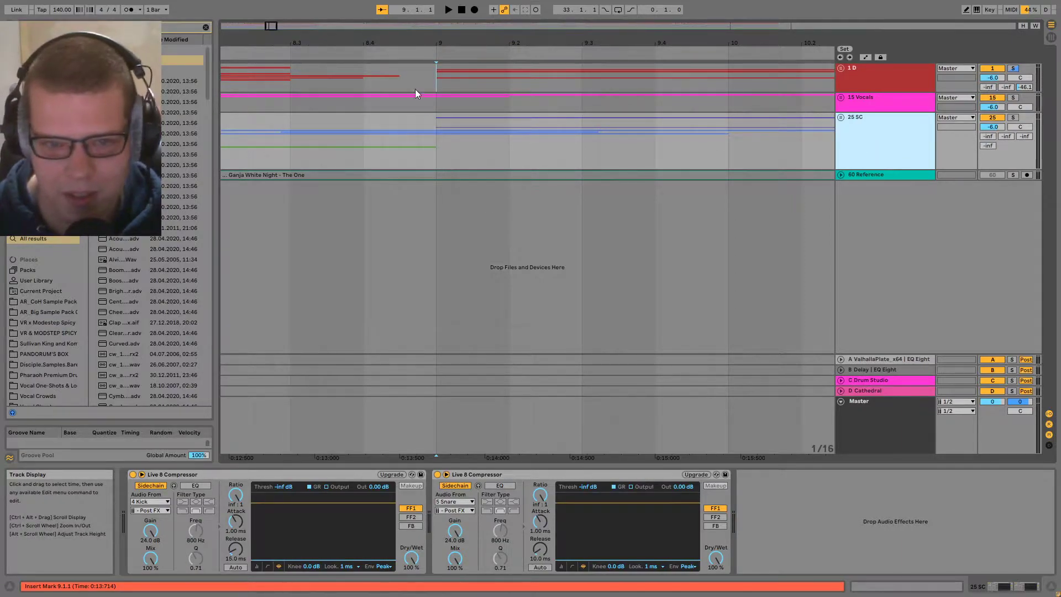
left_click(442, 87)
- Unfold the D group, show the Kick track's devices and place the insert mark at 9.1.1
left_click(841, 68)
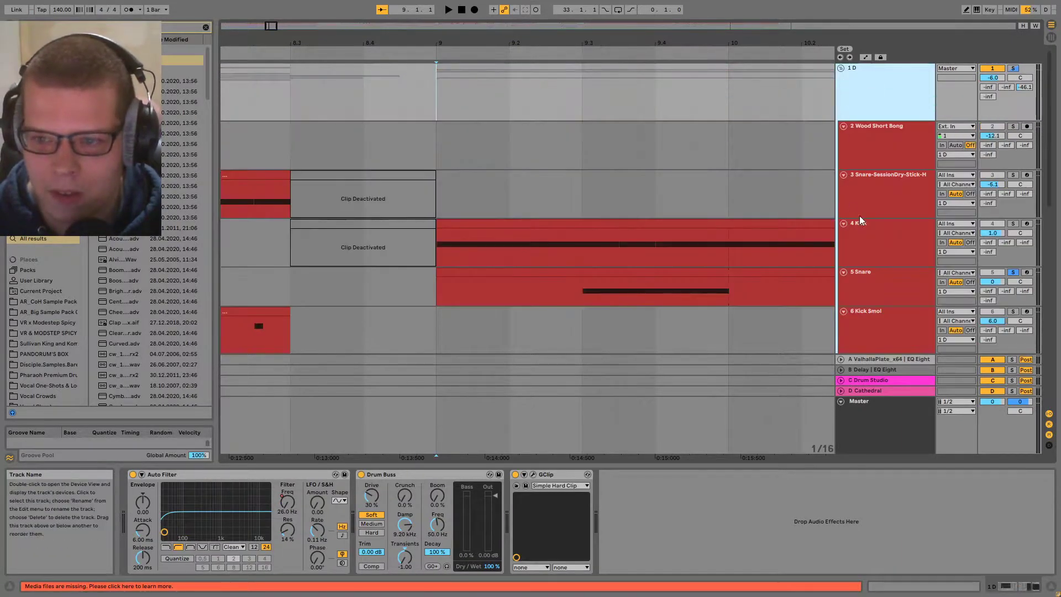
left_click(878, 240)
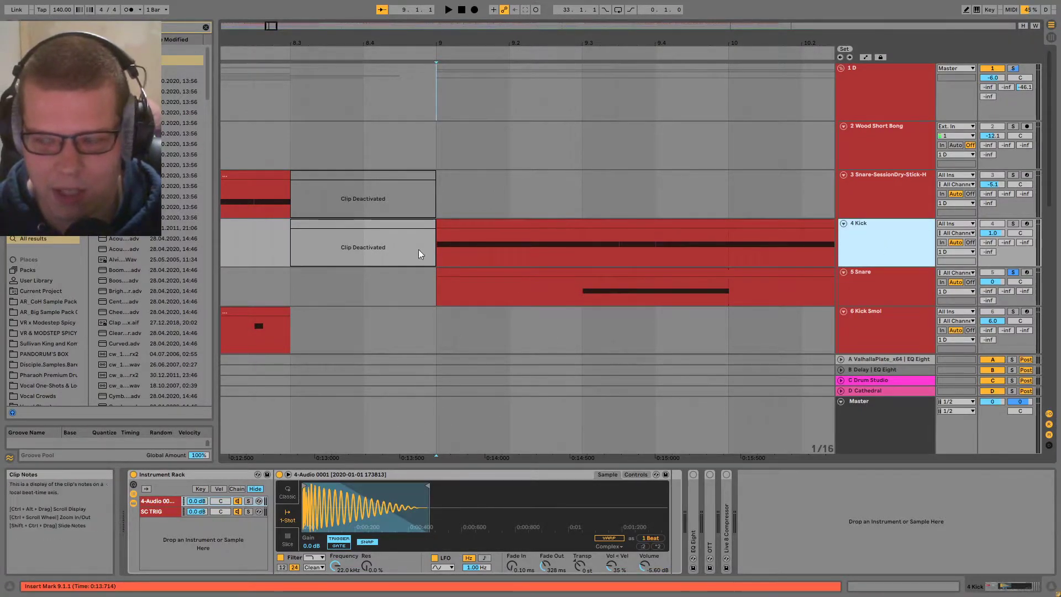
left_click(477, 245)
left_click(460, 254)
left_click(436, 250)
- Audition the Kick rack's SC TRIG chain in solo, unsolo it, and view the Snare track's rack for comparison
left_click(182, 511)
left_click(249, 511)
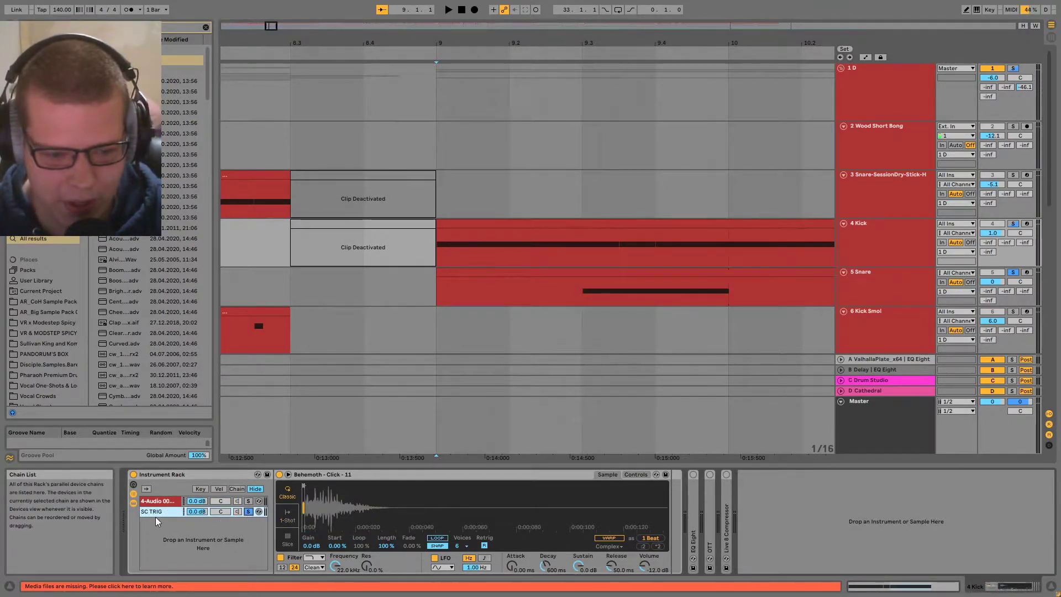
left_click(249, 511)
scroll(619, 223, "down", 2)
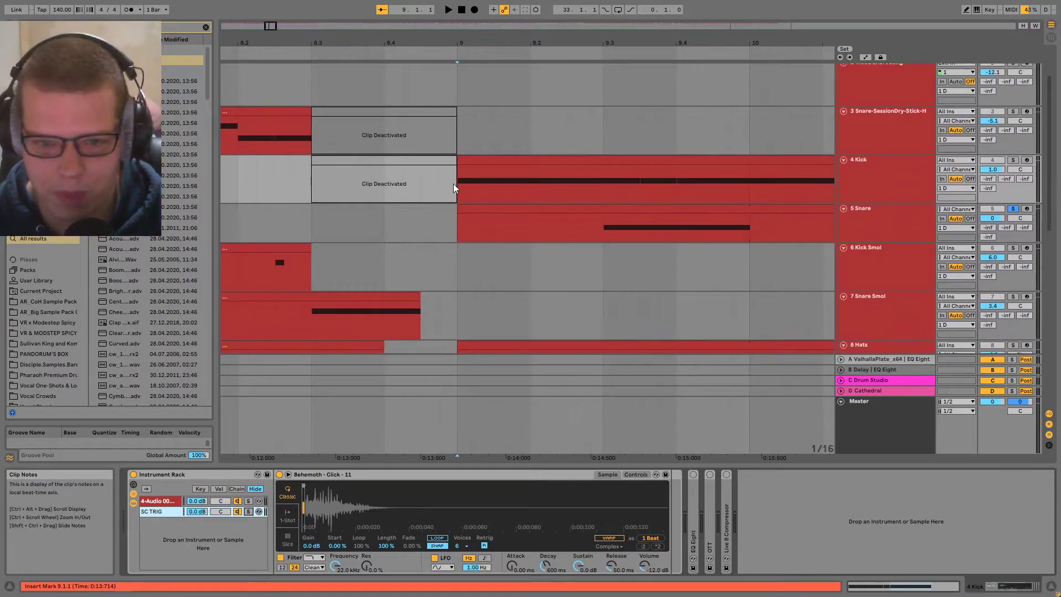
left_click(487, 186)
left_click(884, 220)
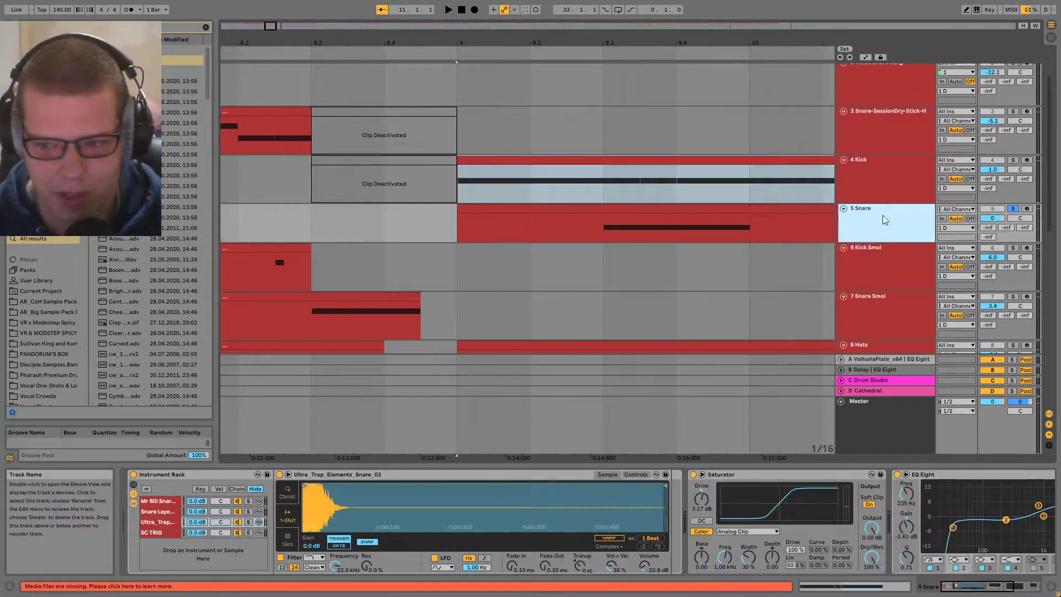
- Return to the Kick's SC TRIG chain and extend its Behemoth Click sample's end marker to the full sample length
left_click(500, 177)
left_click_drag(309, 489, 730, 507)
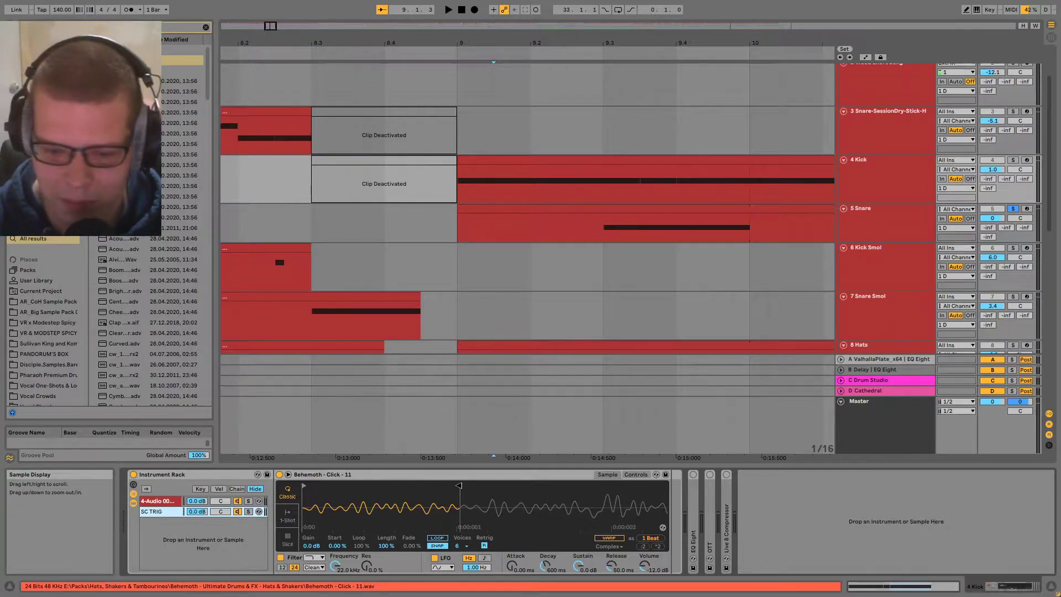
left_click(326, 477)
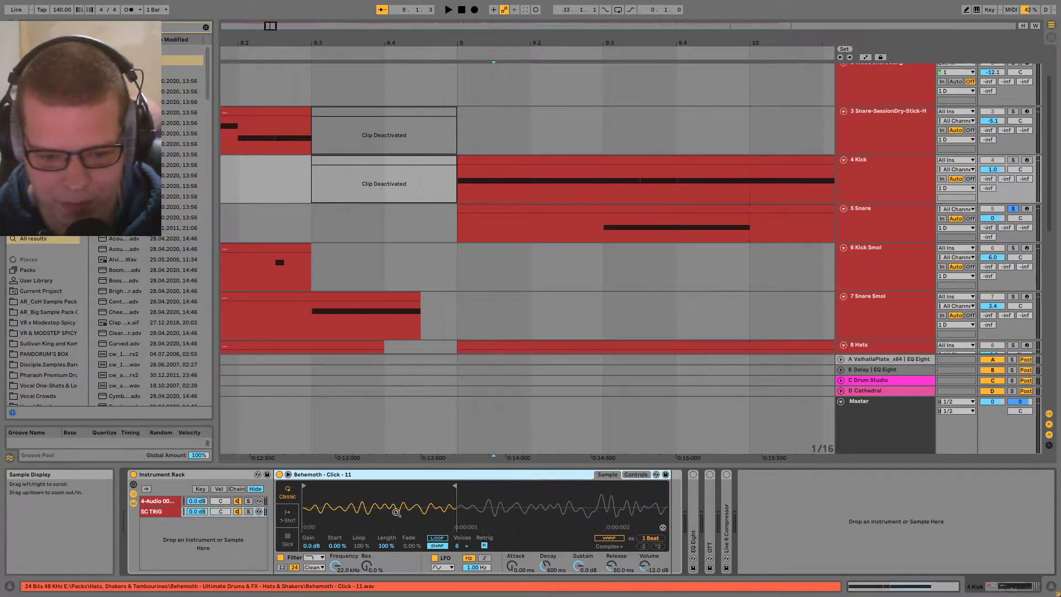
scroll(388, 507, "down", 5)
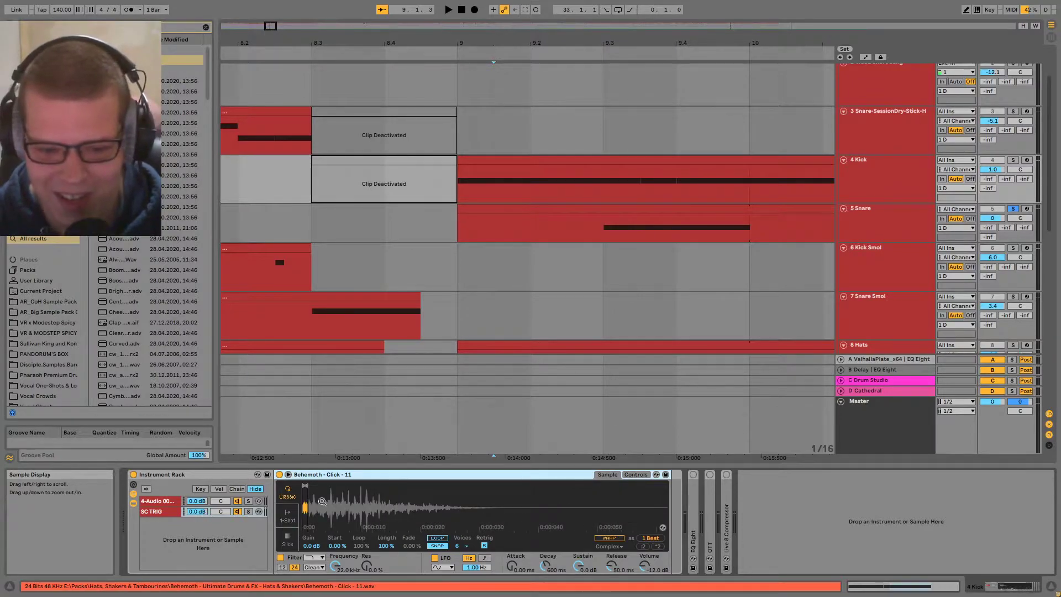
left_click(562, 500)
scroll(576, 497, "down", 3)
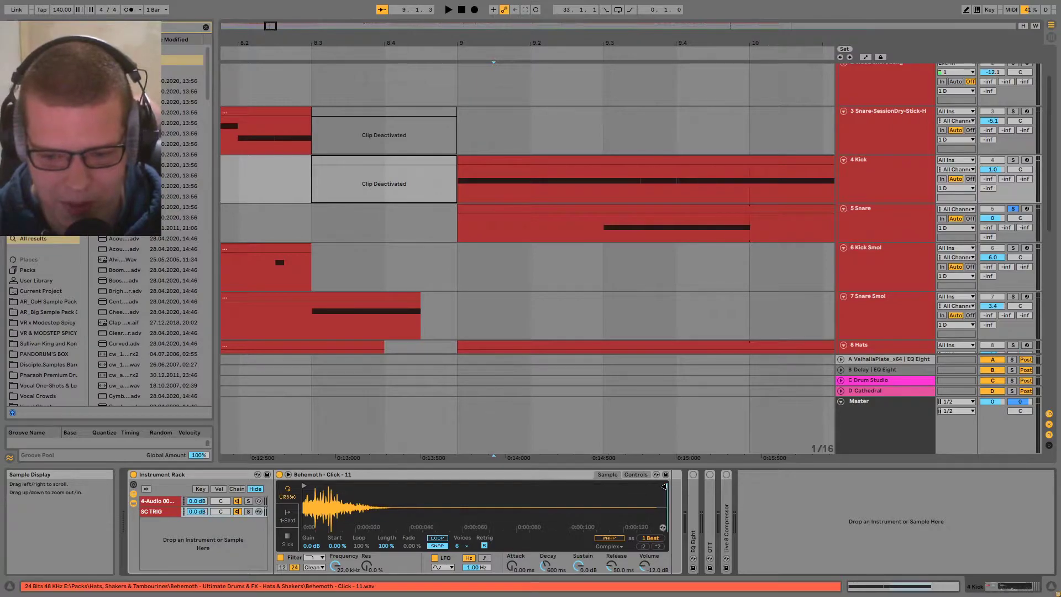
- Shorten the SC TRIG click sample to about its first millisecond by moving the end marker
left_click_drag(664, 486, 338, 480)
scroll(381, 513, "up", 10)
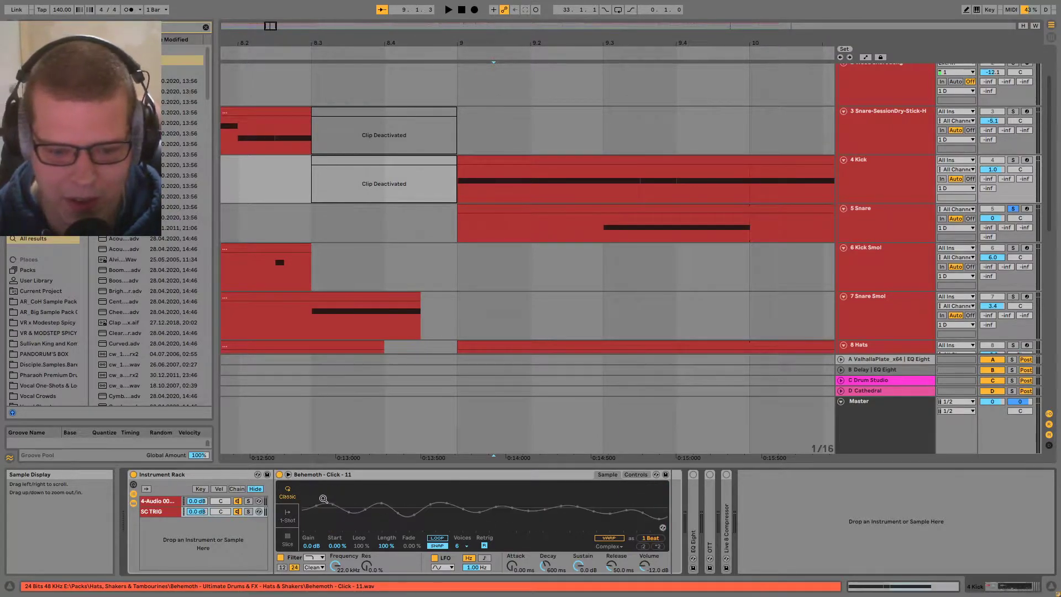
scroll(381, 512, "down", 8)
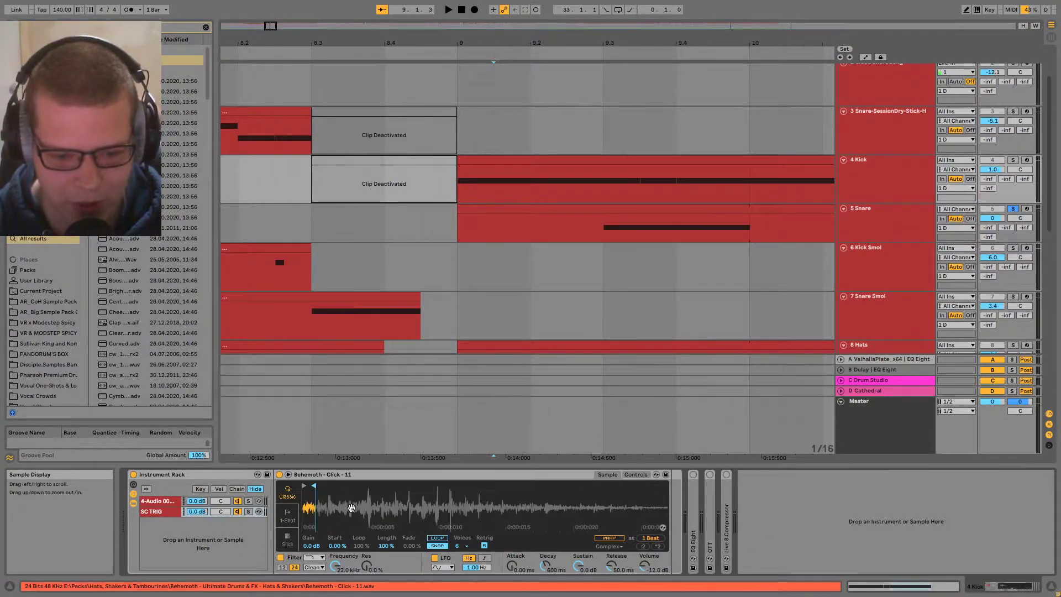
scroll(327, 507, "up", 4)
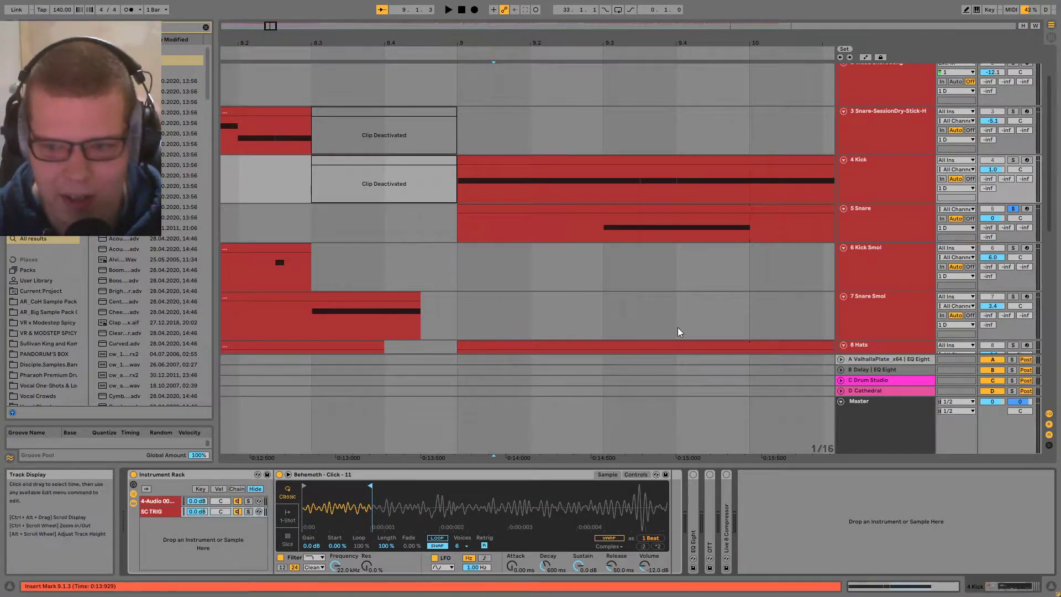
- Solo and unsolo the Kick rack's 4-Audio chain at bar 9, and solo its SC TRIG chain with the insert mark at 9.3.3
left_click(713, 185)
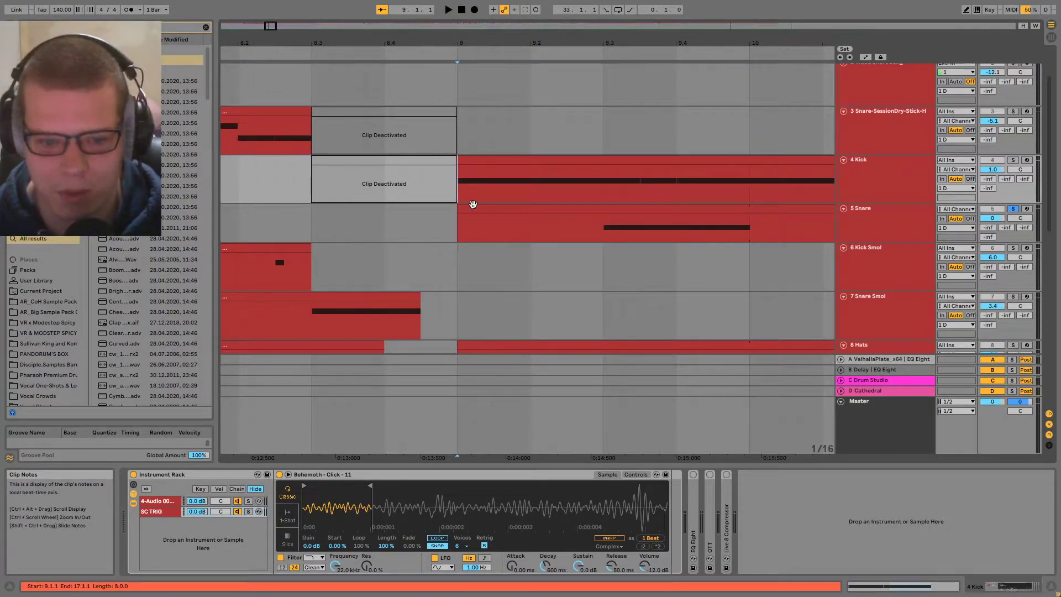
left_click(249, 502)
left_click(248, 502)
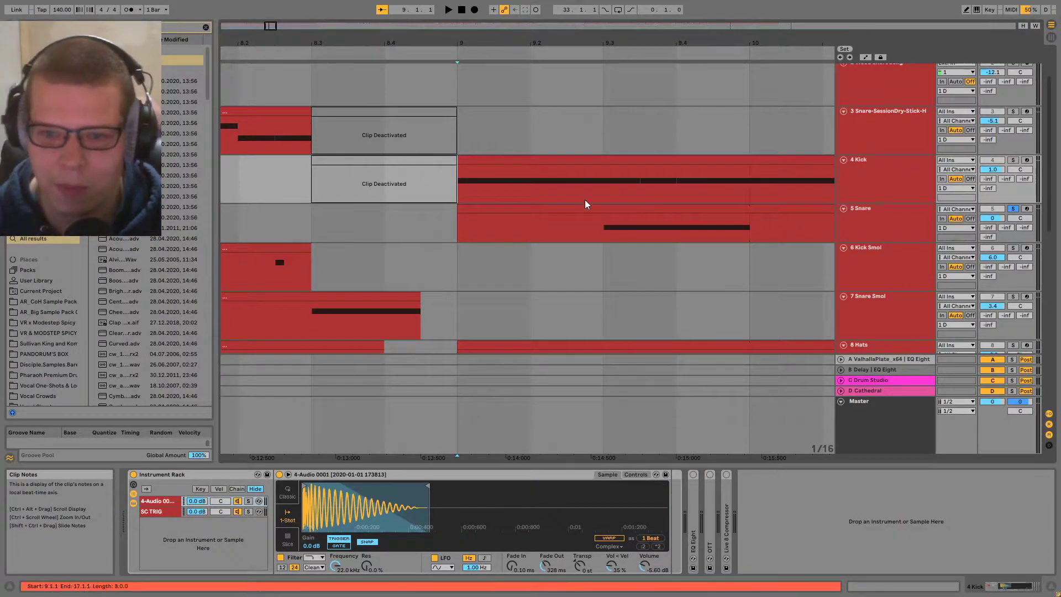
left_click(641, 192)
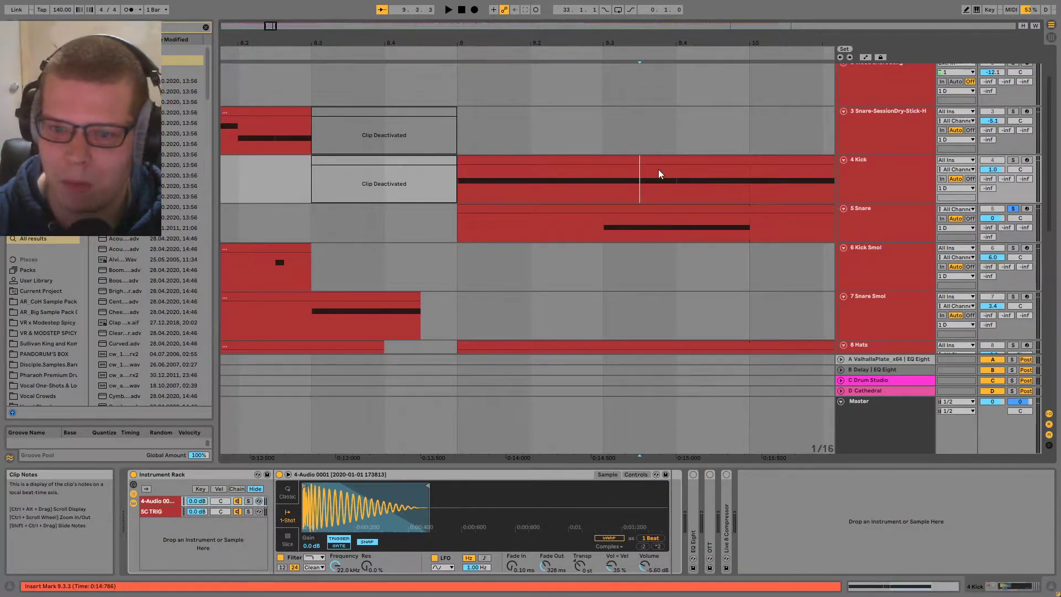
left_click(248, 511)
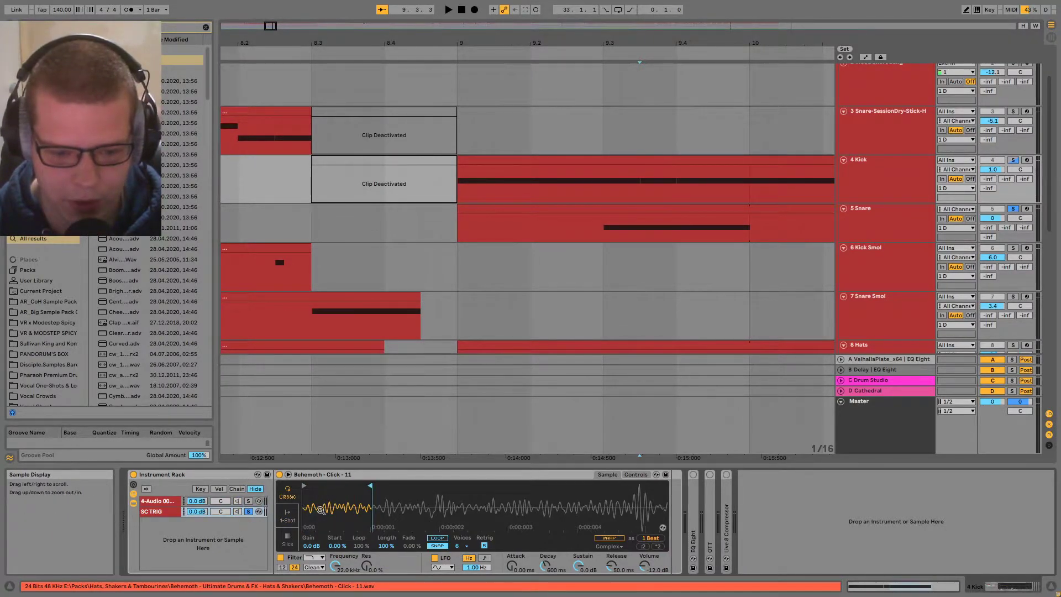
- Unsolo the Kick rack's SC TRIG chain and view the Snare track's device chain with the insert mark at 9.1.1
left_click(238, 512)
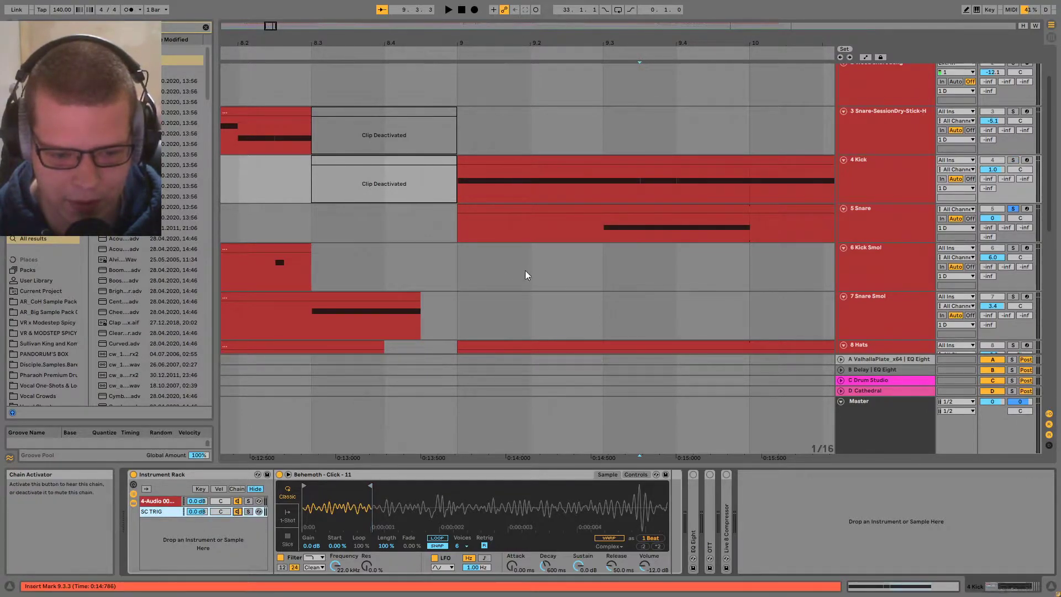
left_click(540, 208)
scroll(558, 253, "down", 5)
left_click(558, 168)
left_click(545, 217)
left_click_drag(686, 260, 692, 328)
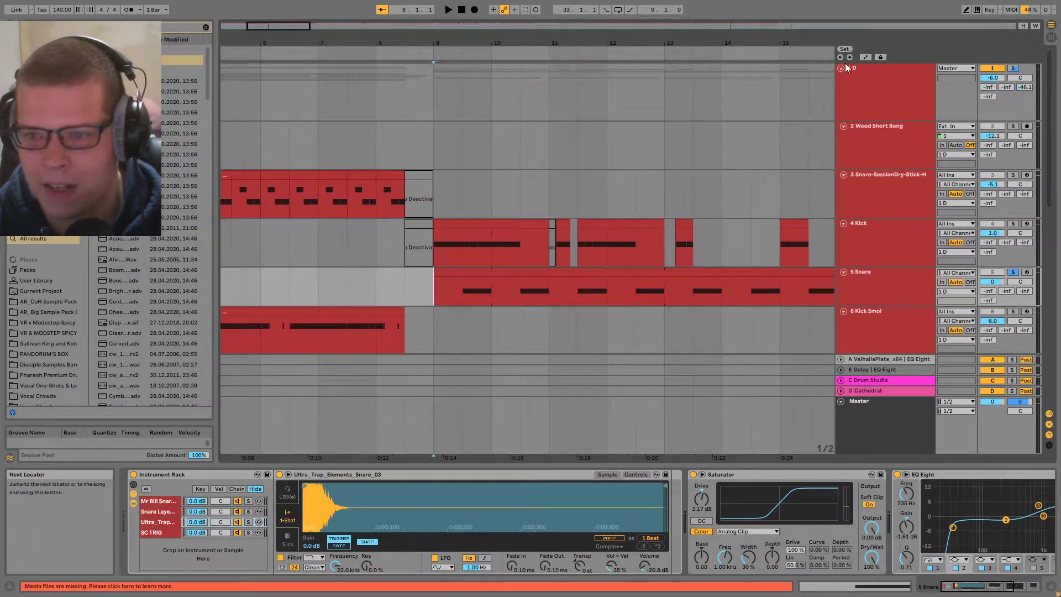
- Fold the D group, show the SC group's two sidechain compressors, and play the group in solo from bar 9
left_click(841, 68)
left_click(857, 138)
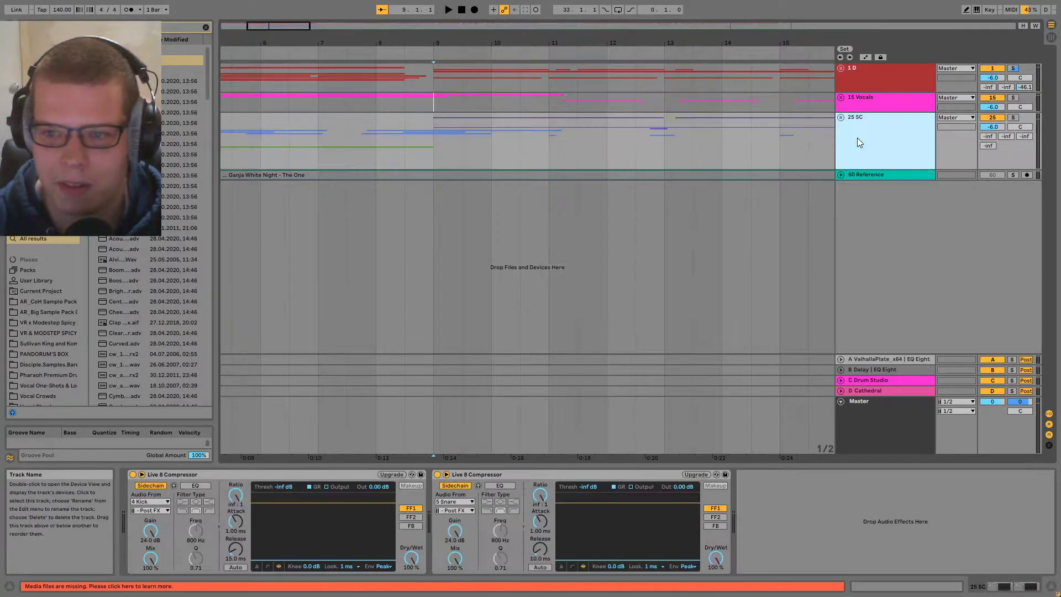
left_click(893, 120)
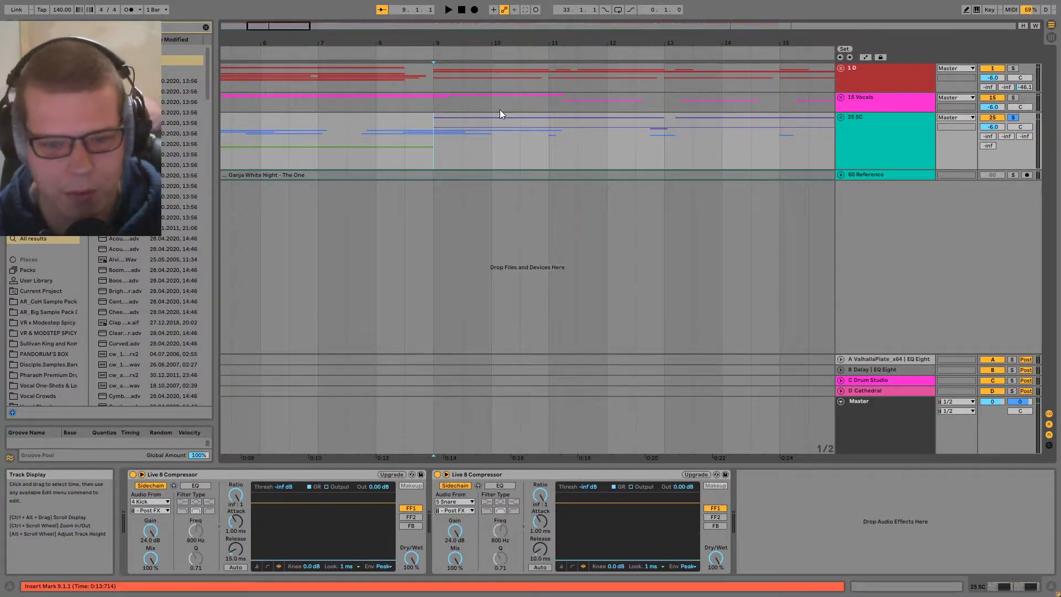
key("space")
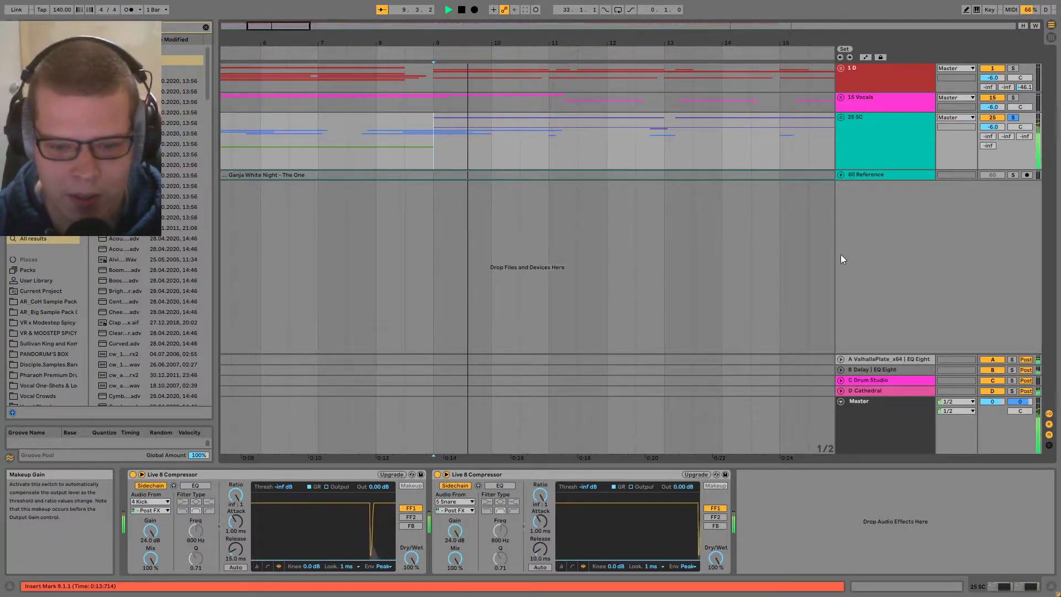
left_click(871, 136)
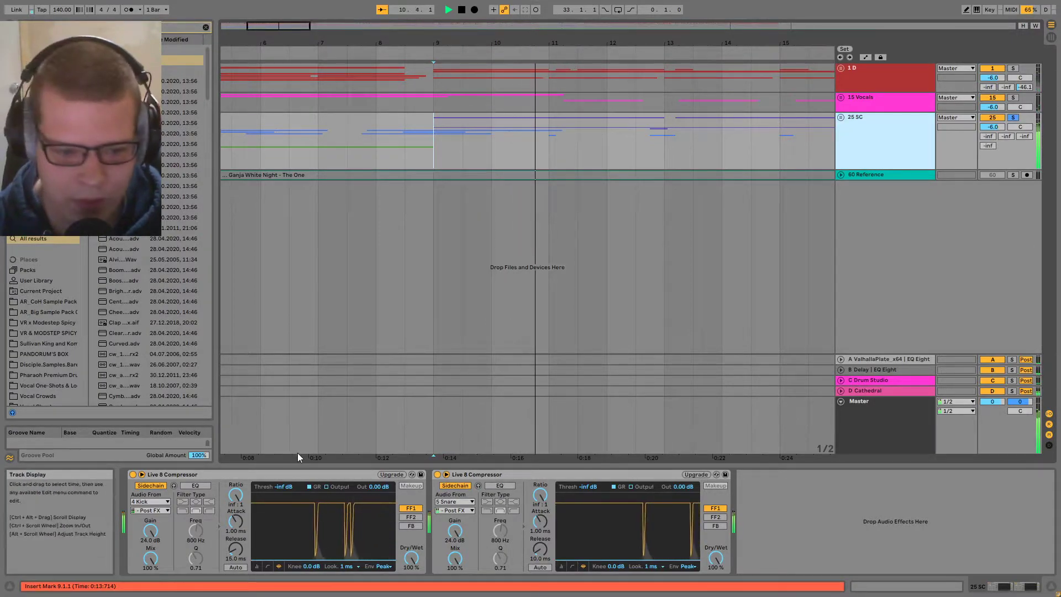
- Check the audio source choices of the SC group's Kick sidechain compressor, keeping its current source
left_click(159, 502)
left_click(159, 501)
left_click(158, 502)
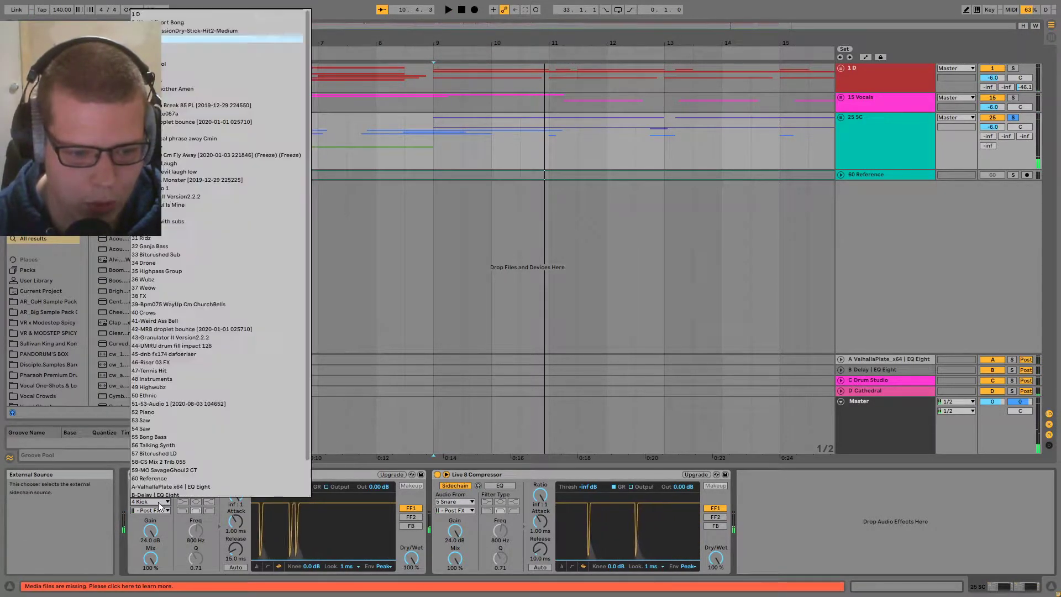
left_click(158, 509)
left_click(215, 494)
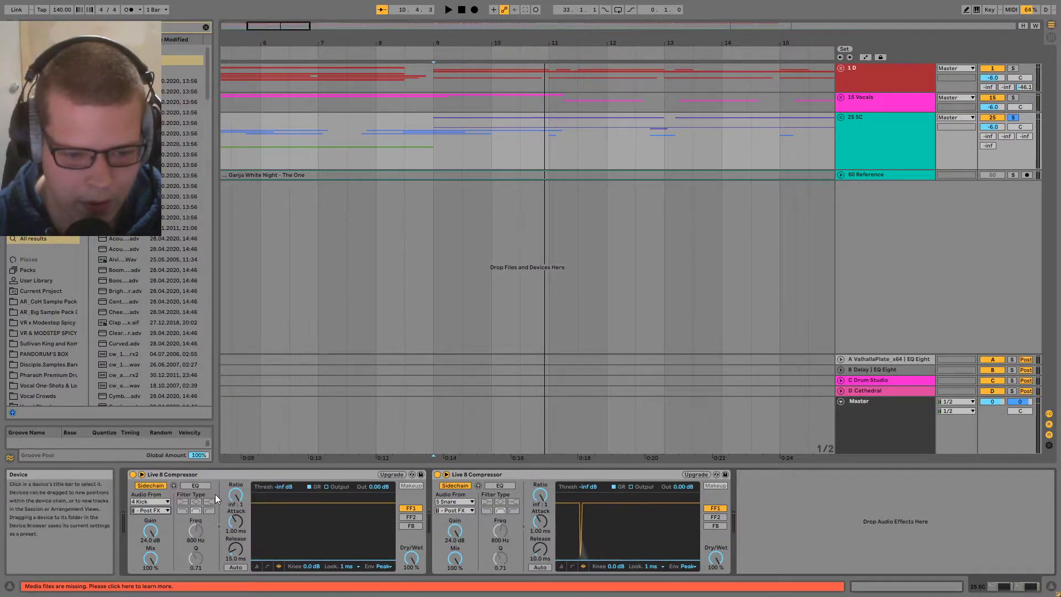
- Set the Kick sidechain compressor's release to 1 ms and play from bar 9 to compare the gain reduction
left_click_drag(238, 548, 239, 575)
key("space")
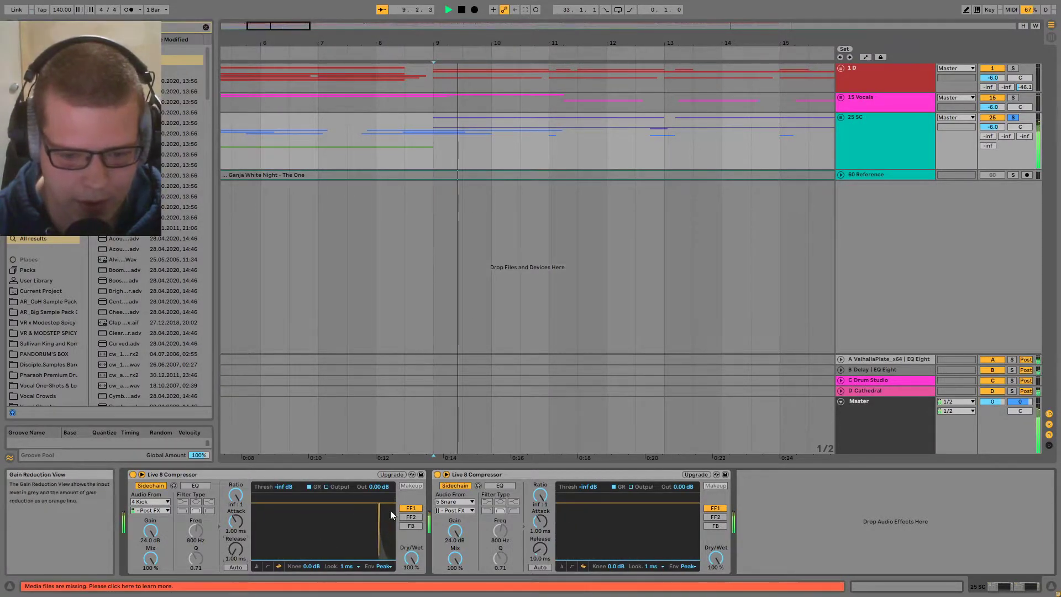
key("space")
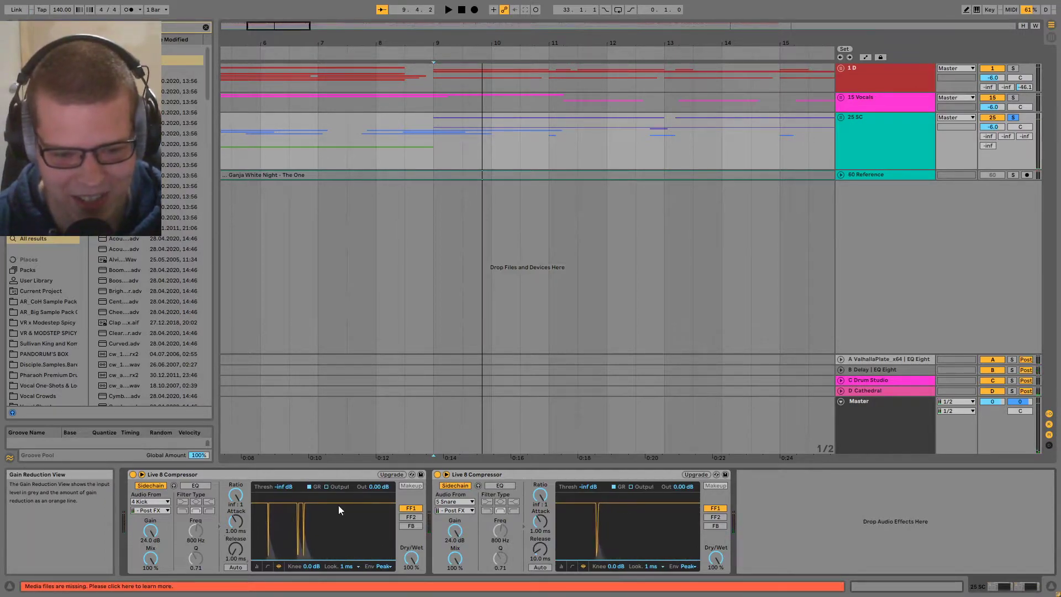
key("space")
- Try a 0.01 ms attack with a longer release on the Kick sidechain compressor, and undo the attack and release changes
left_click_drag(247, 519, 244, 558)
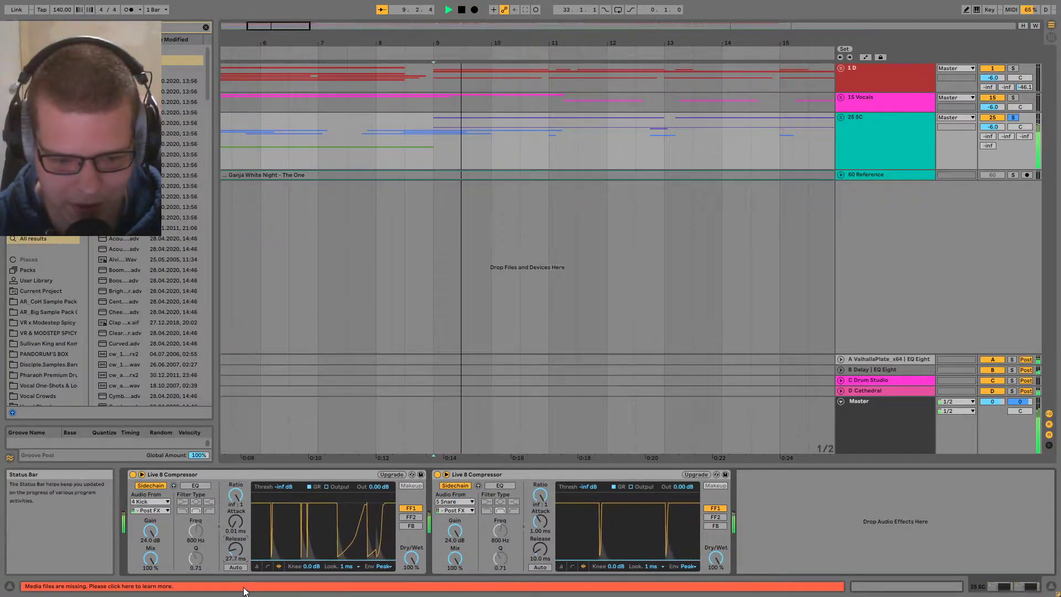
key("ctrl+z")
key("ctrl+z")
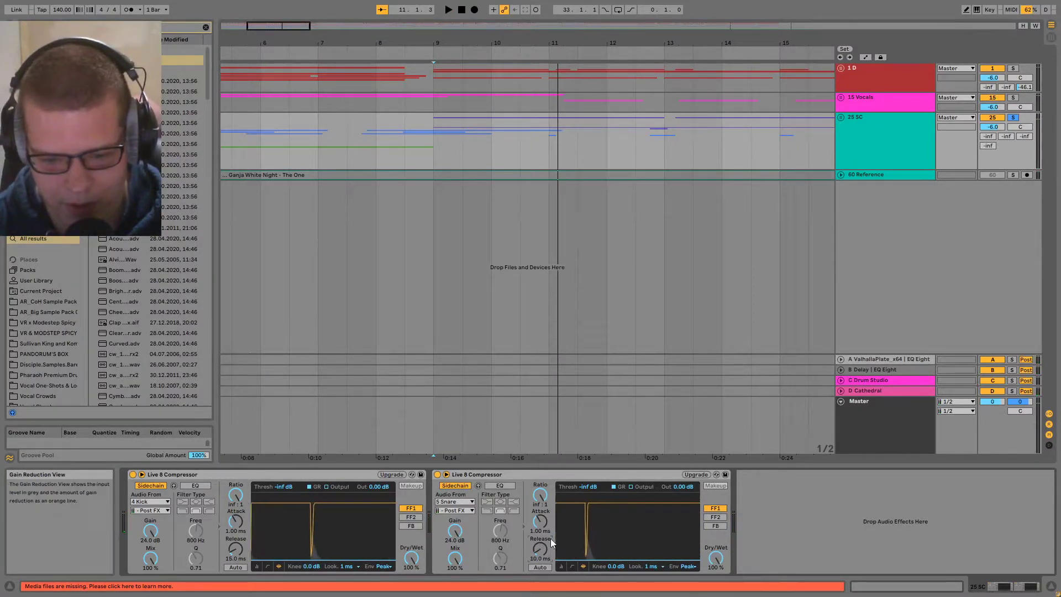
- Try 18 dB sidechain gain on the Kick compressor during playback, and briefly show its S/C EQ On automation before returning to the folded groups
key("space")
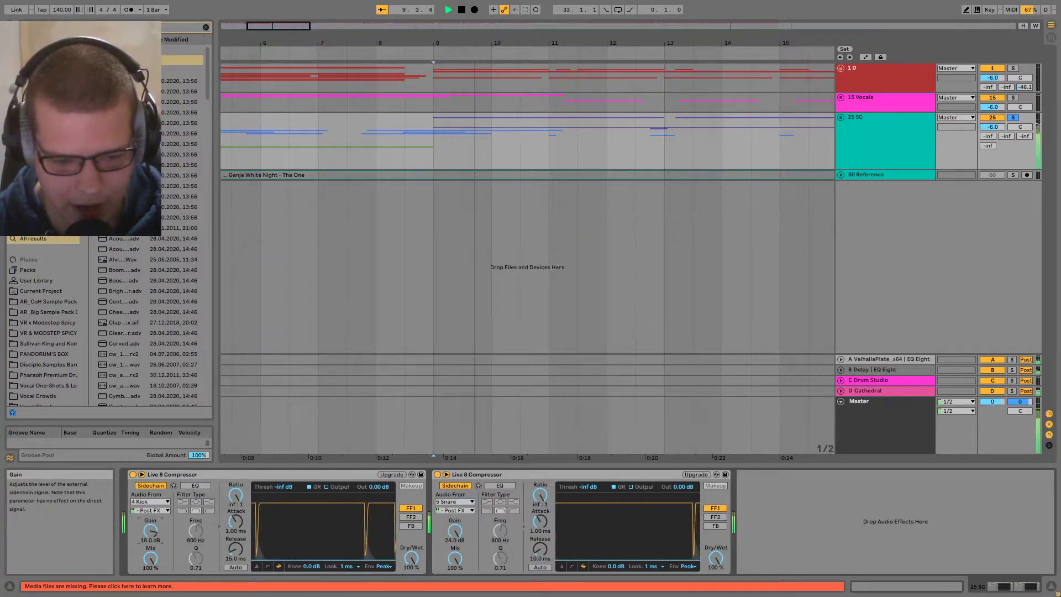
left_click_drag(229, 492, 242, 508)
right_click(194, 485)
left_click(214, 489)
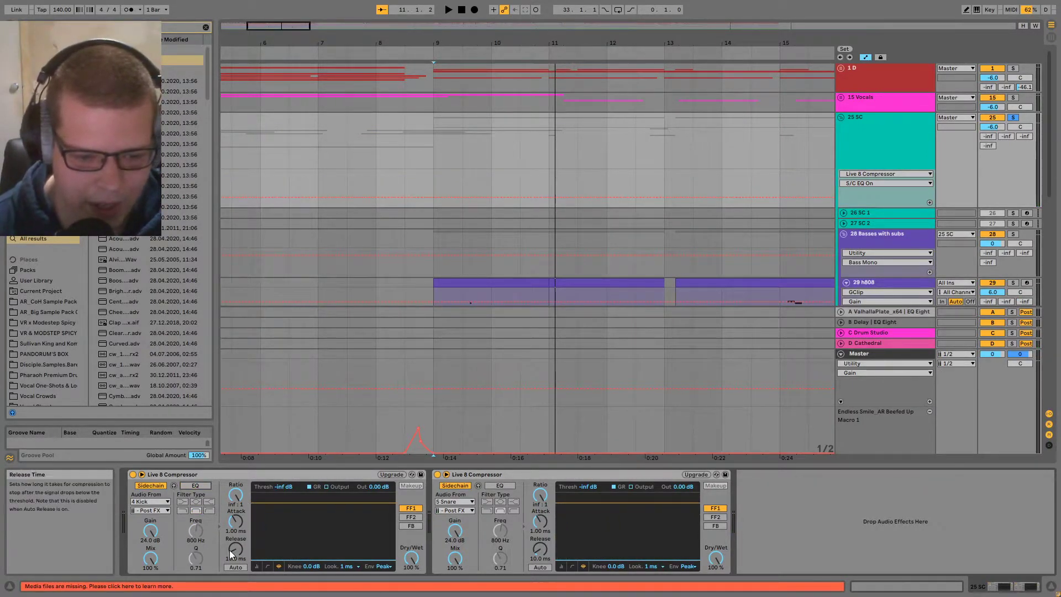
key("a")
left_click(840, 117)
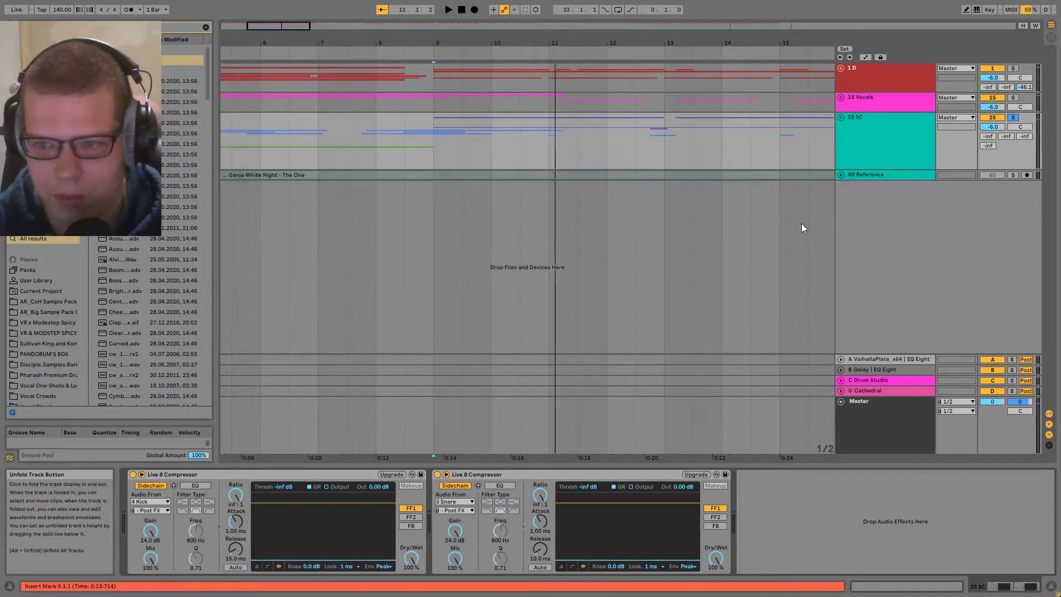
- Unfold the D drum group and show the Kick track's device chain at bar 9
left_click(462, 80)
left_click(841, 68)
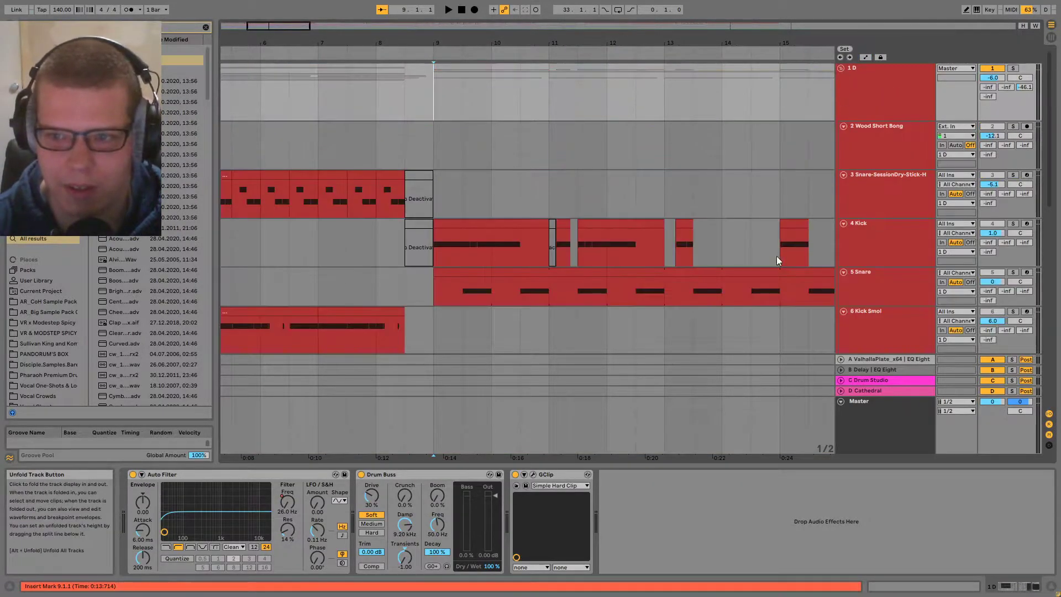
left_click_drag(507, 301, 517, 147)
left_click_drag(549, 199, 571, 291)
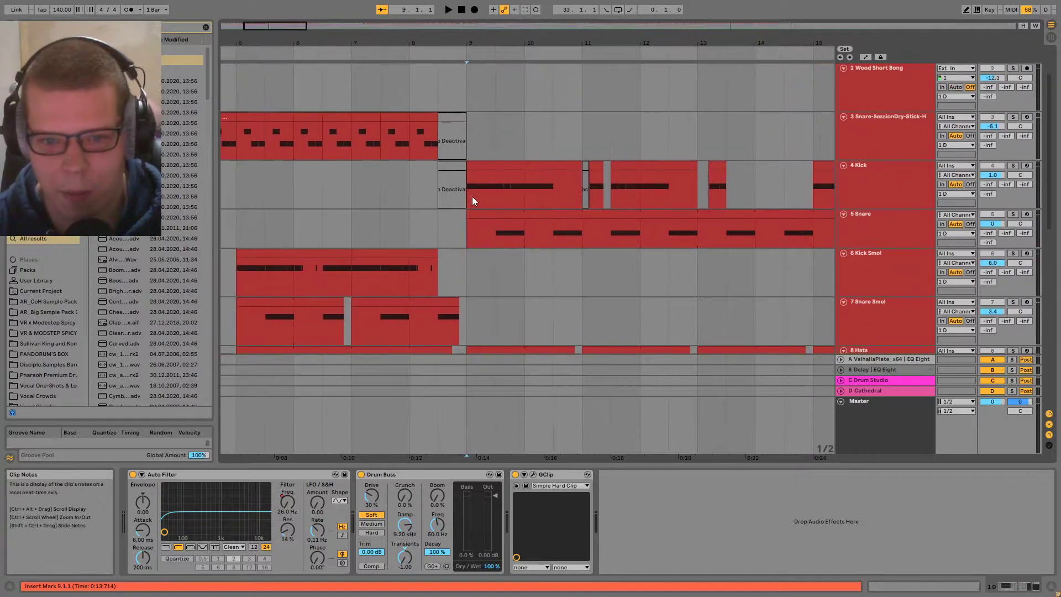
left_click(472, 197)
- Review the Hats and other drum clips around bar 9, and show the Snare track's device chain
left_click_drag(690, 421, 640, 182)
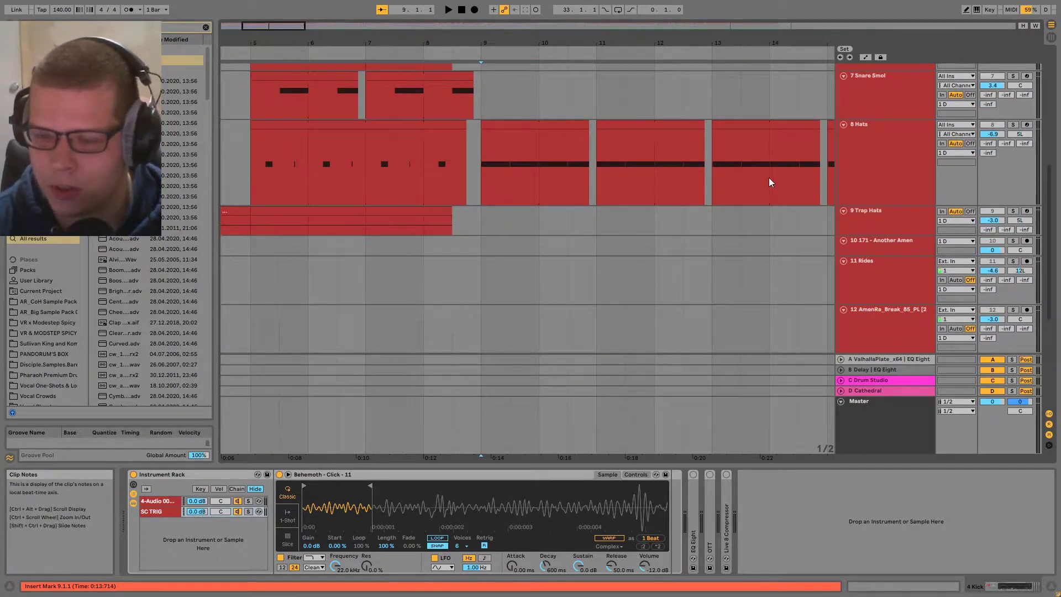
left_click_drag(582, 202, 640, 225)
left_click_drag(681, 194, 561, 289)
left_click(366, 278)
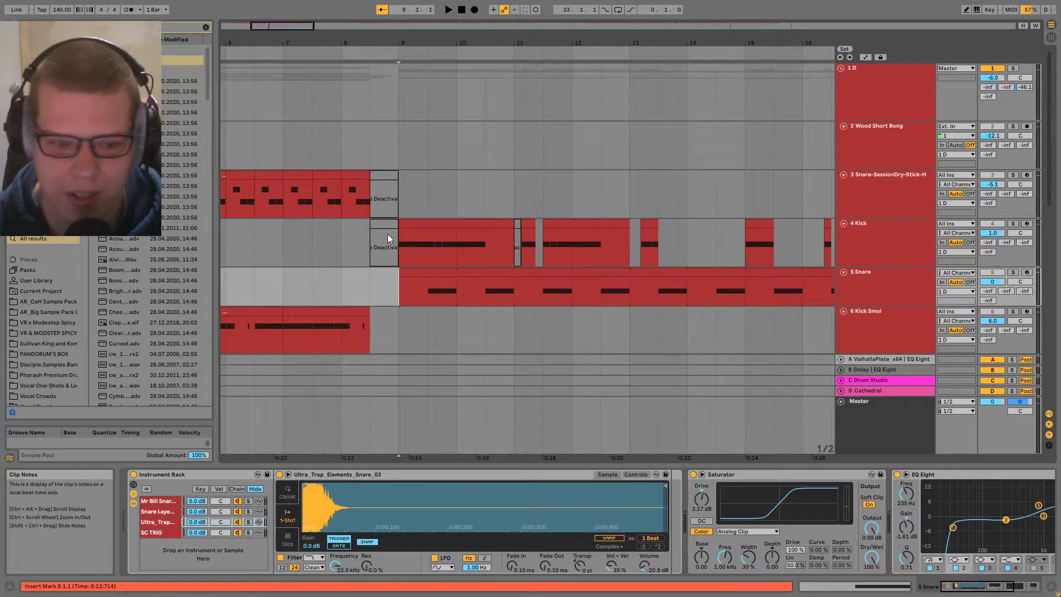
left_click_drag(623, 264, 625, 226)
scroll(625, 227, "down", 5)
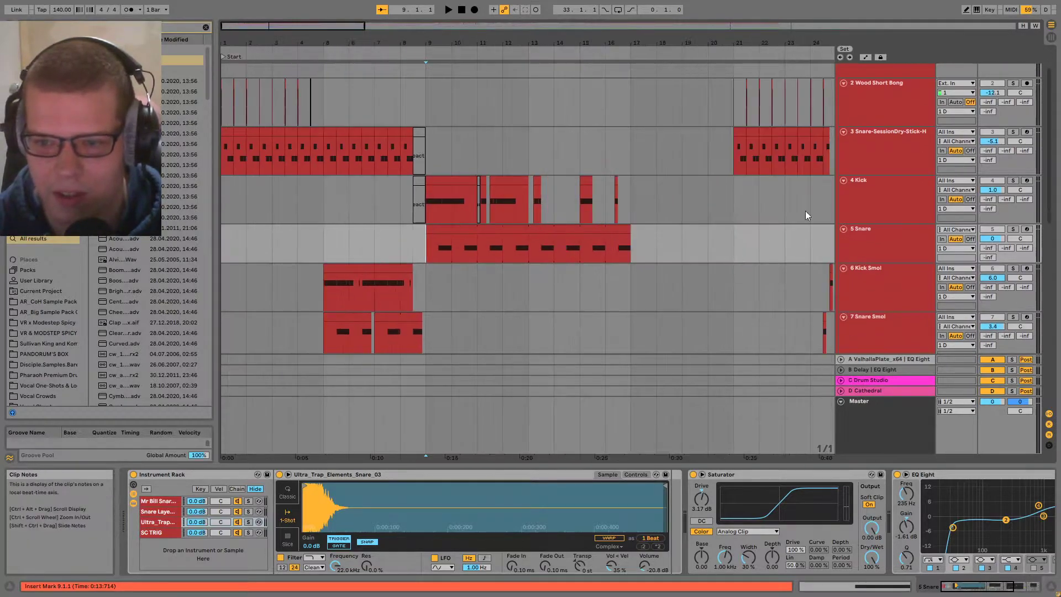
- Insert a MIDI track below Kick, load Operator on it, and shape a short envelope with about 6 ms decay and no sustain
left_click(890, 213)
right_click(890, 214)
left_click(933, 301)
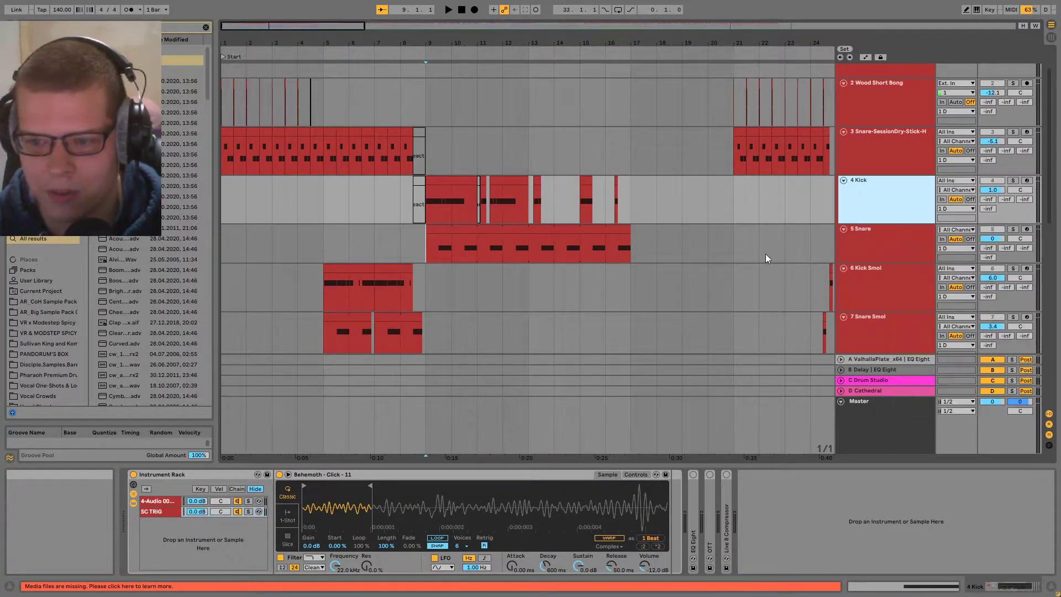
key("ctrl+shift+t")
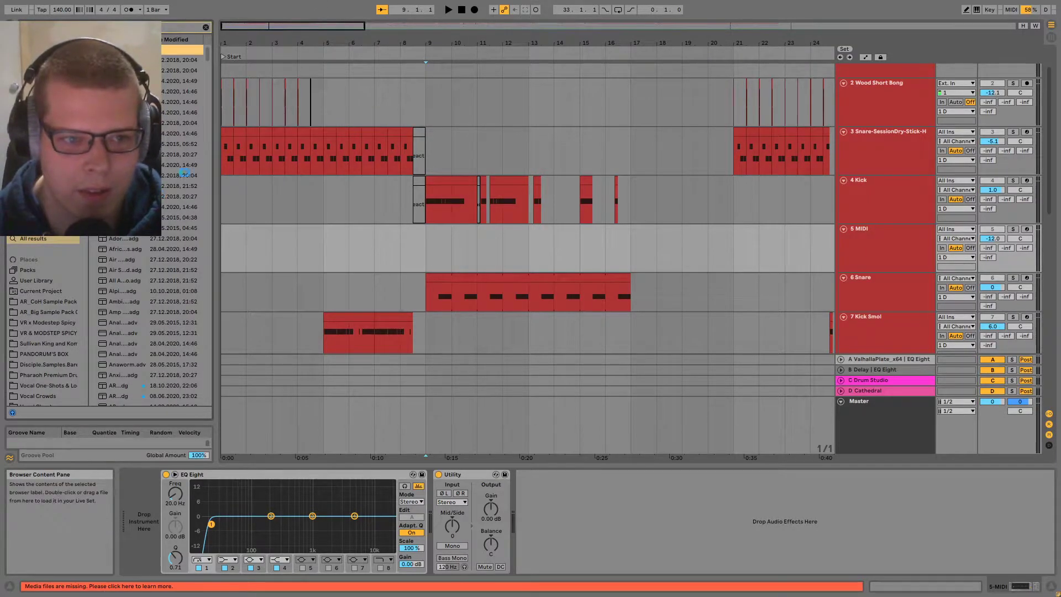
left_click_drag(167, 186, 190, 489)
left_click_drag(281, 476, 266, 508)
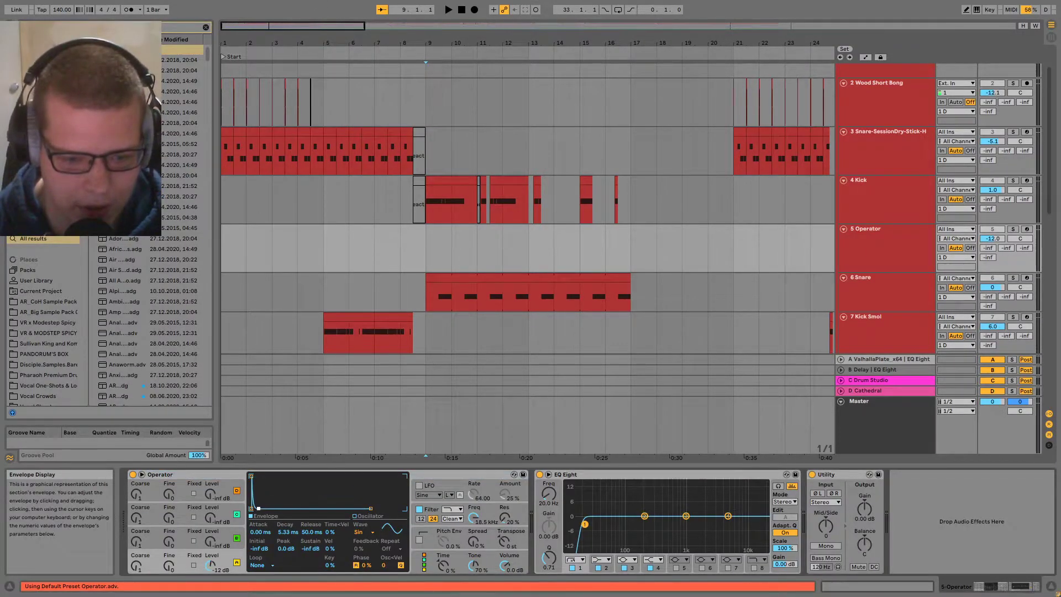
- Copy the Kick track's clips between bars 9 and 17 onto the Operator track at the same positions
left_click_drag(454, 178, 445, 230)
key("Up")
key("Right")
key("Right")
key("Right")
left_click(425, 194, "shift")
key("ctrl+c")
left_click(431, 246)
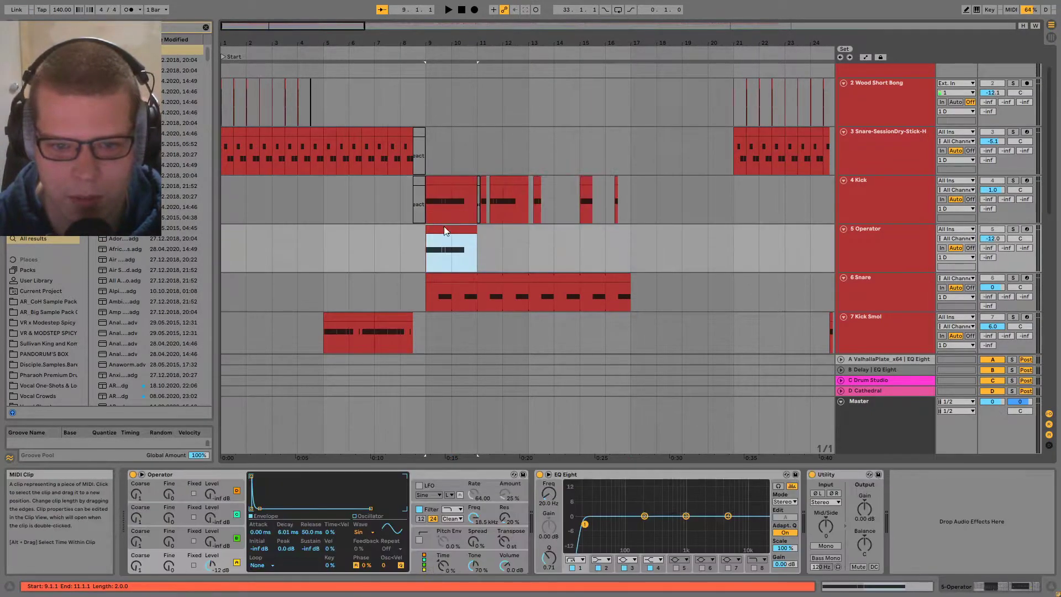
key("ctrl+v")
left_click(555, 260)
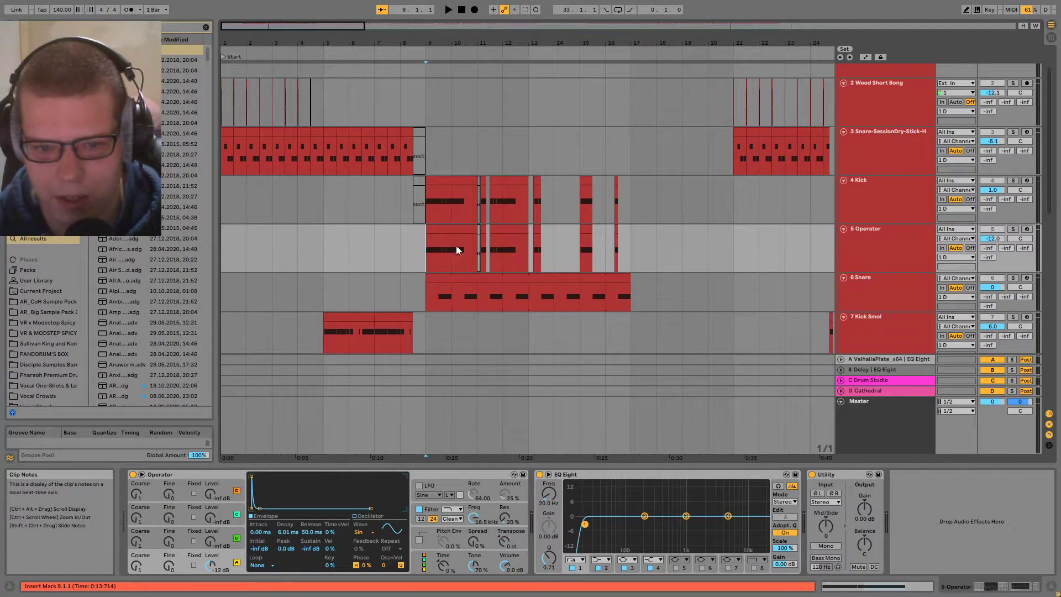
- Examine the Kick track's clips across the arrangement and its rack's Behemoth Click trigger sample for comparison with the Operator track
left_click(616, 217)
scroll(622, 228, "down", 5)
left_click(855, 201)
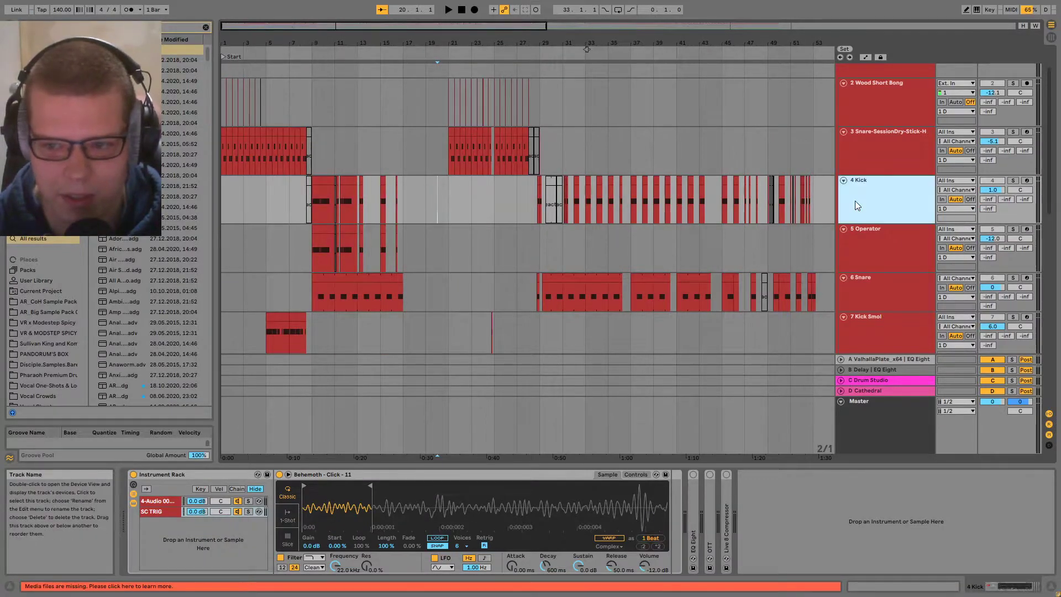
left_click(193, 475)
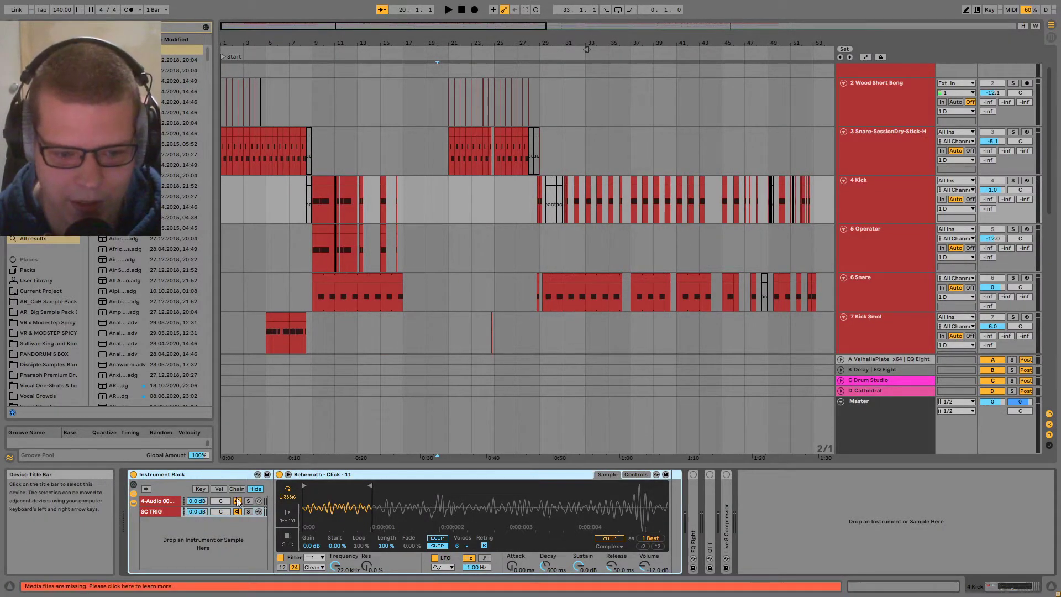
left_click(412, 476)
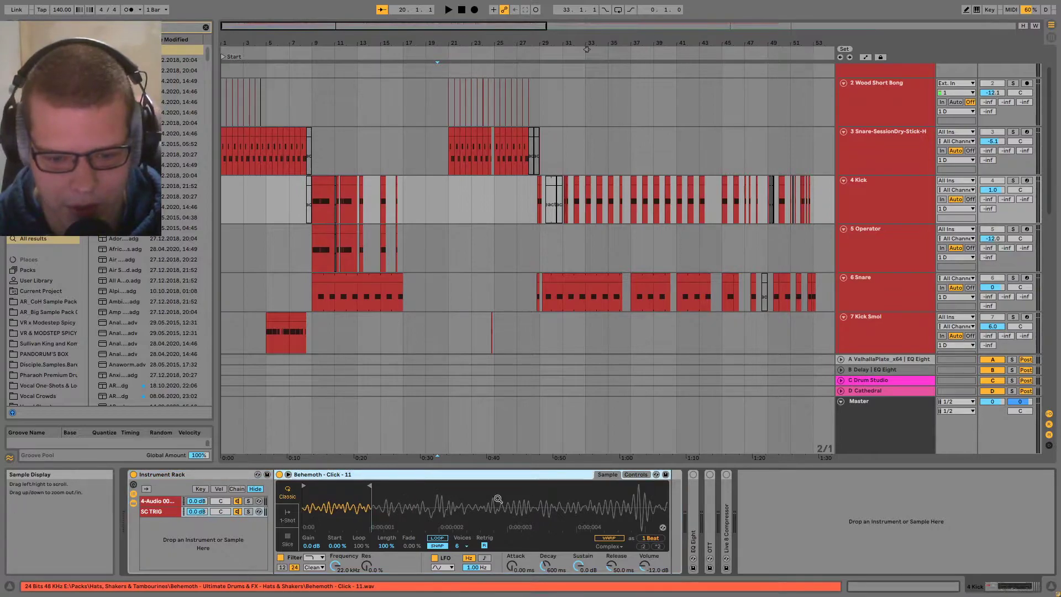
scroll(336, 218, "up", 5)
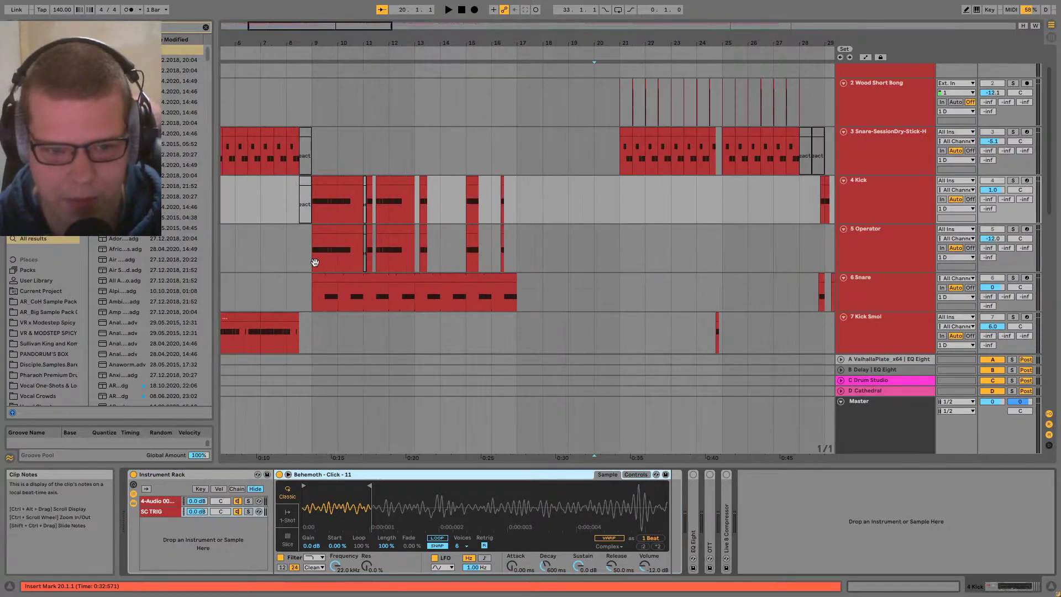
- Delete the Operator track and show the Snare track's rack with the insert mark at 9.1.1
left_click(871, 265)
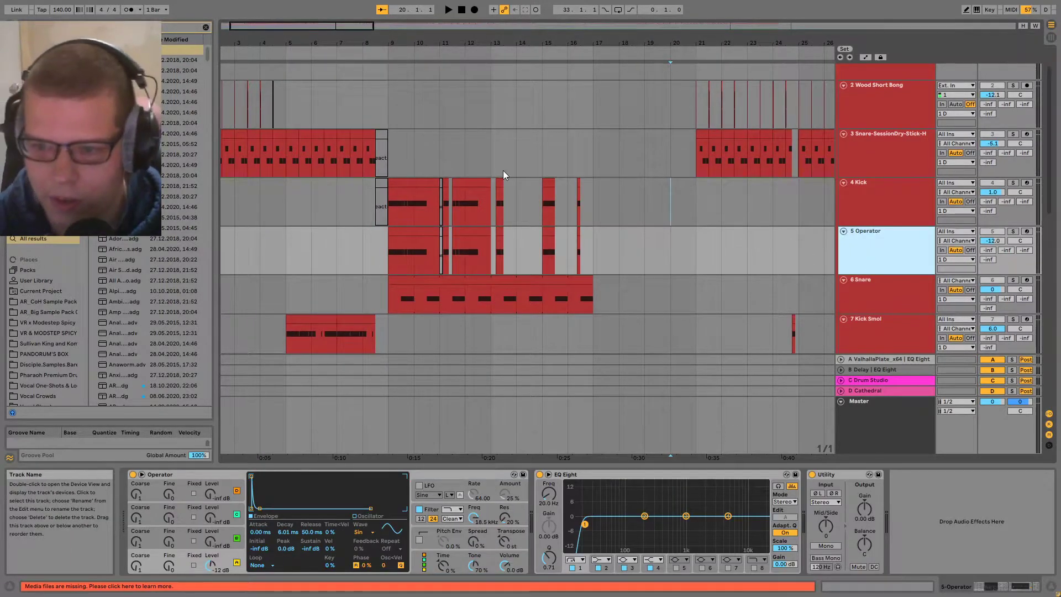
key("Delete")
left_click(394, 211)
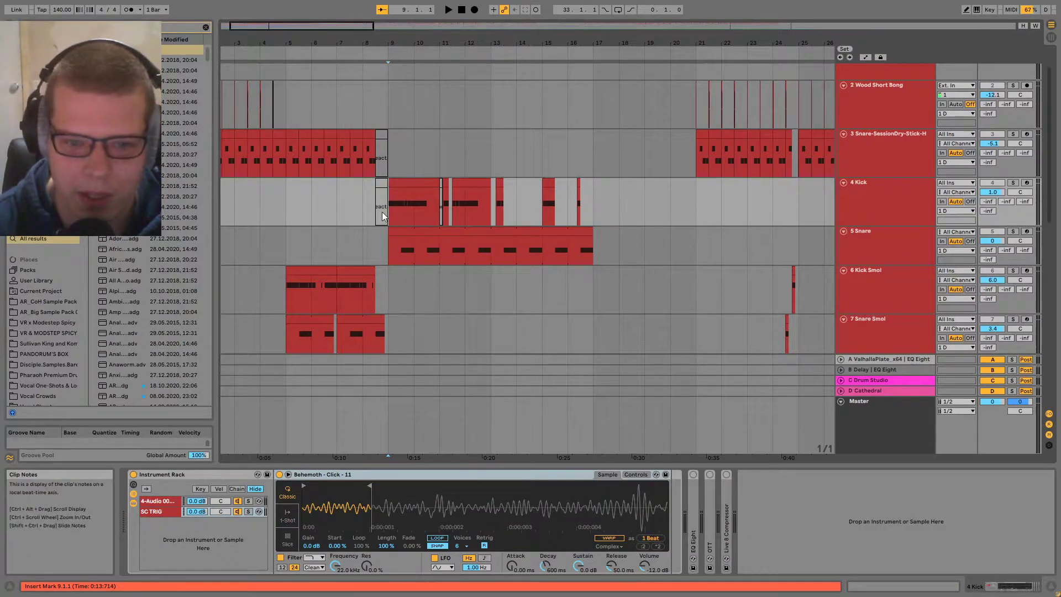
left_click(420, 243)
scroll(449, 224, "up", 5)
left_click(488, 178)
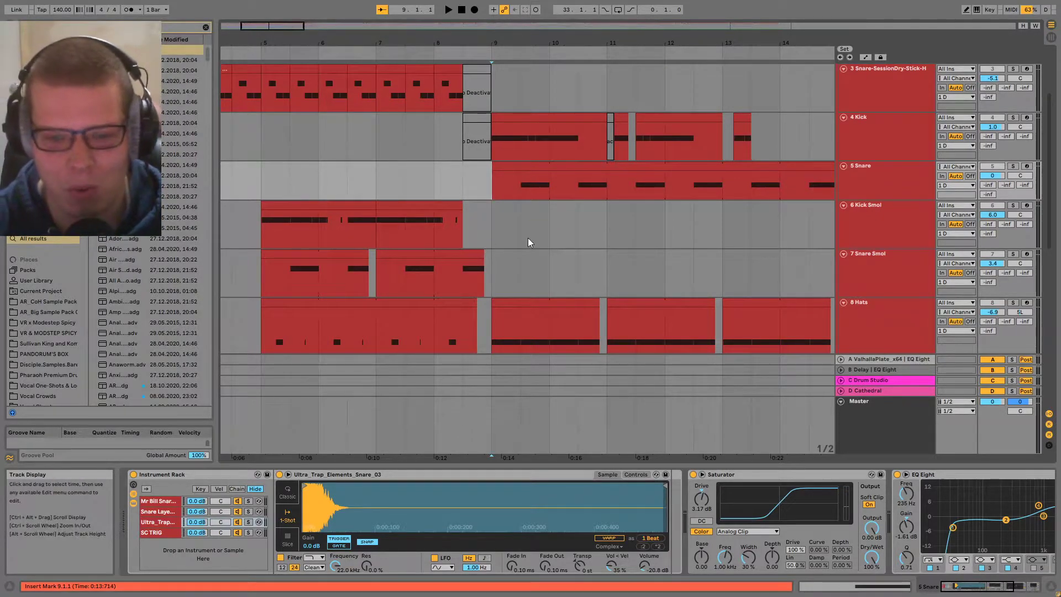
- Collapse the device view to enlarge the arrangement, and place the insert mark at 9.3.1 on the Kick track
scroll(572, 254, "down", 8)
scroll(229, 187, "up", 8)
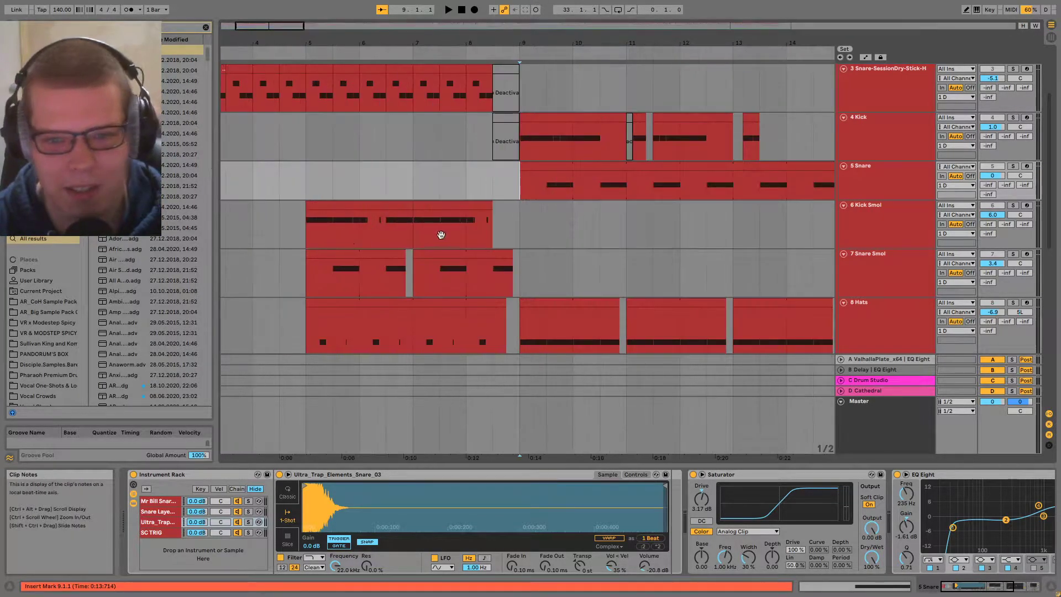
left_click_drag(803, 463, 804, 552)
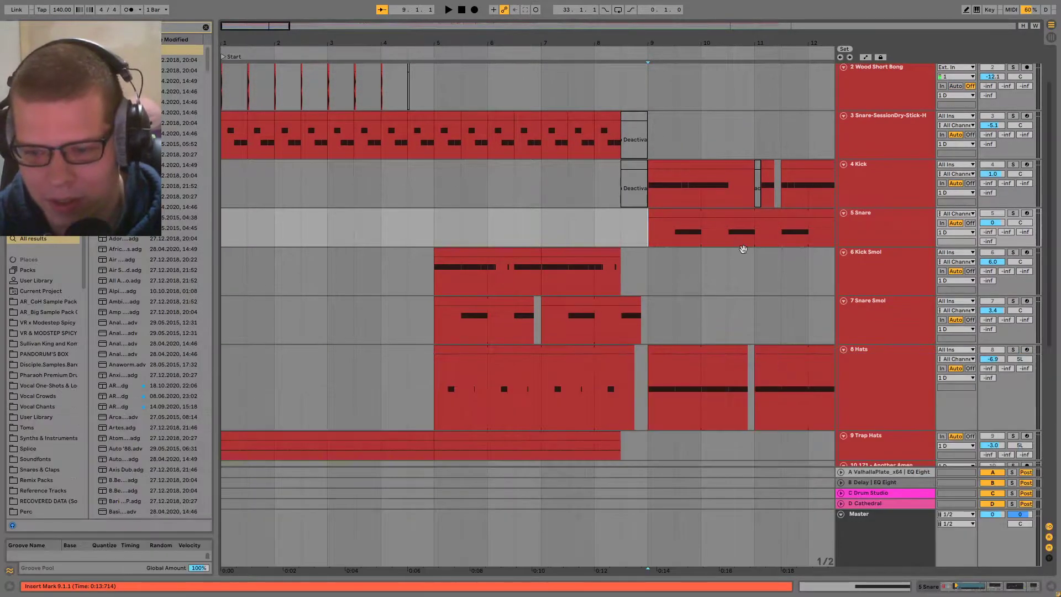
scroll(589, 256, "right", 3)
left_click(561, 216)
scroll(554, 234, "up", 8)
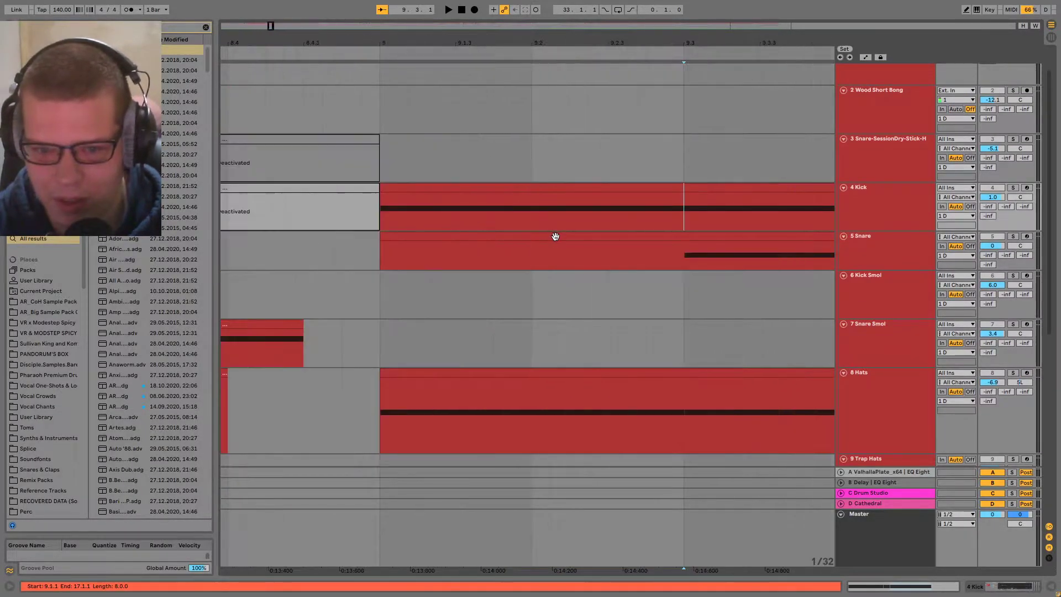
- Place the insert mark at 9.1.1 on the Snare track and look over the drum clips across the arrangement
scroll(466, 307, "down", 8)
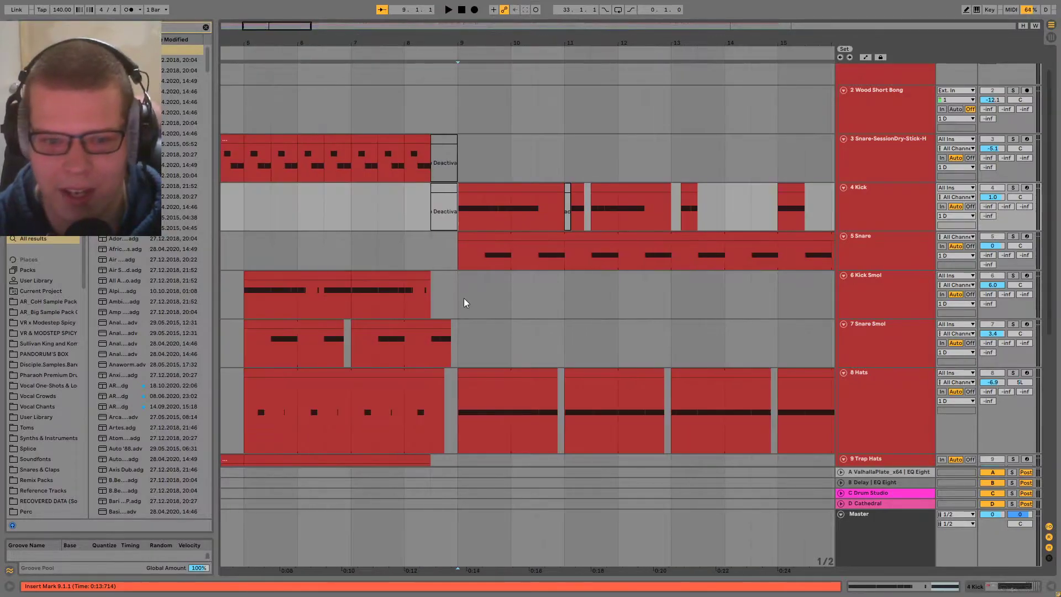
left_click(468, 263)
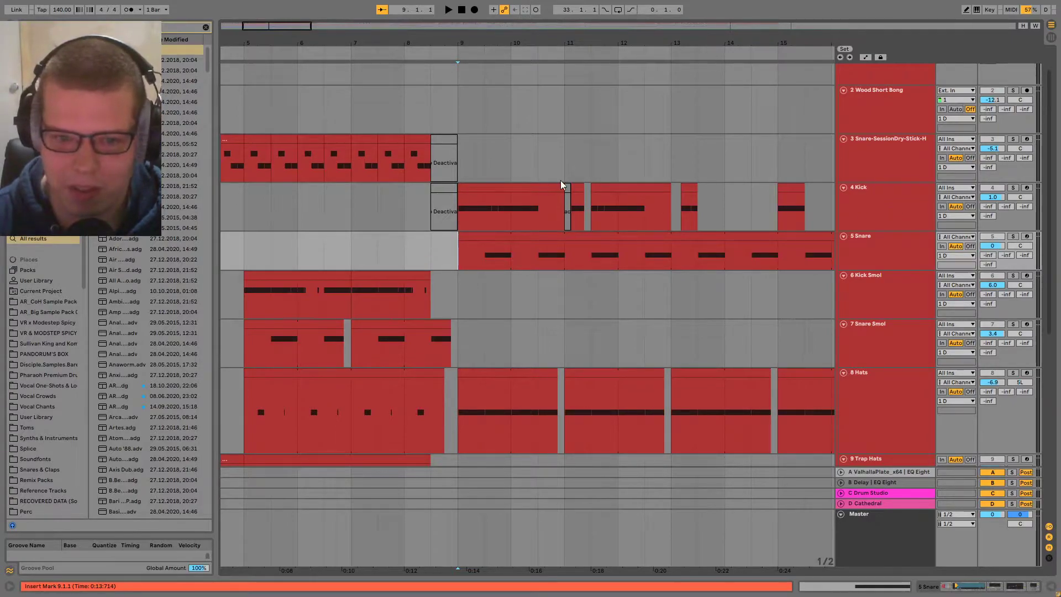
scroll(502, 260, "down", 10)
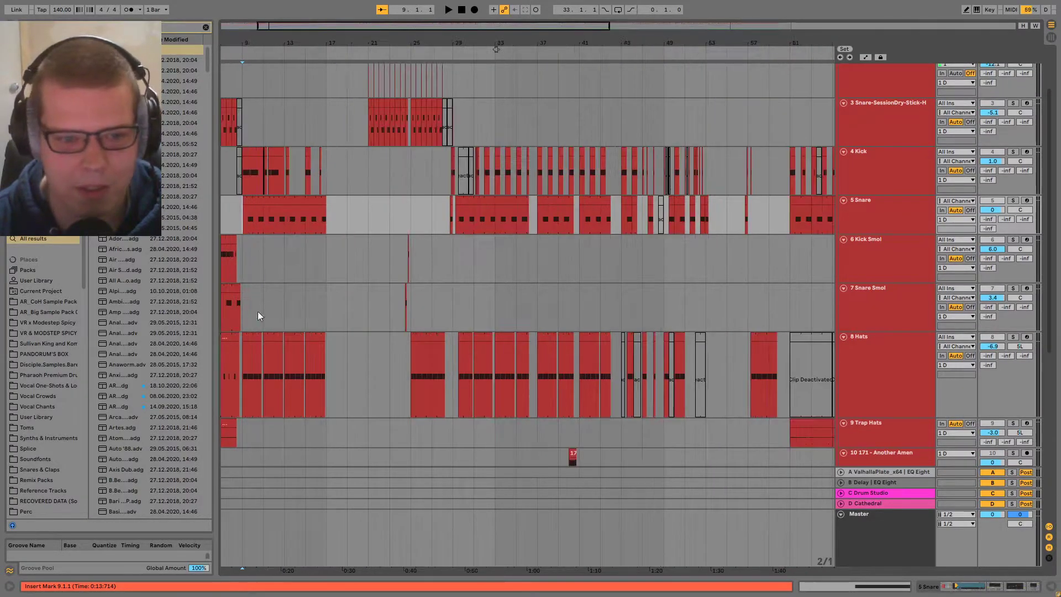
scroll(260, 243, "down", 2)
scroll(498, 260, "up", 10)
- Show the Kick Smol track's Kick-C78 sampler and audition its clip between bars 5 and 7 in solo, then unsolo the track
left_click(491, 234)
left_click(866, 217)
double_click(866, 214)
key("s")
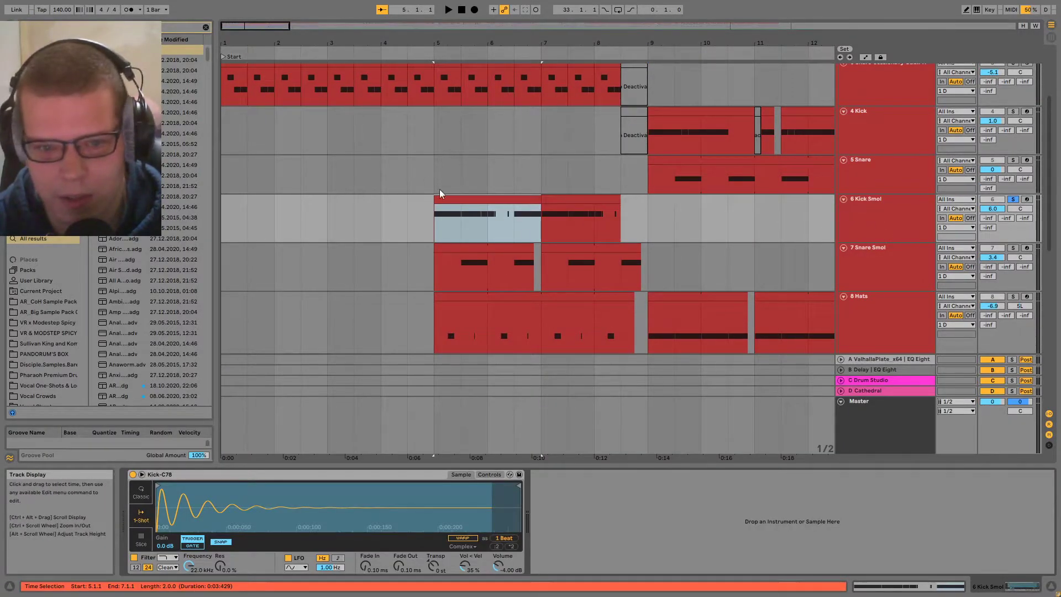
left_click(460, 202)
key("space")
key("s")
key("space")
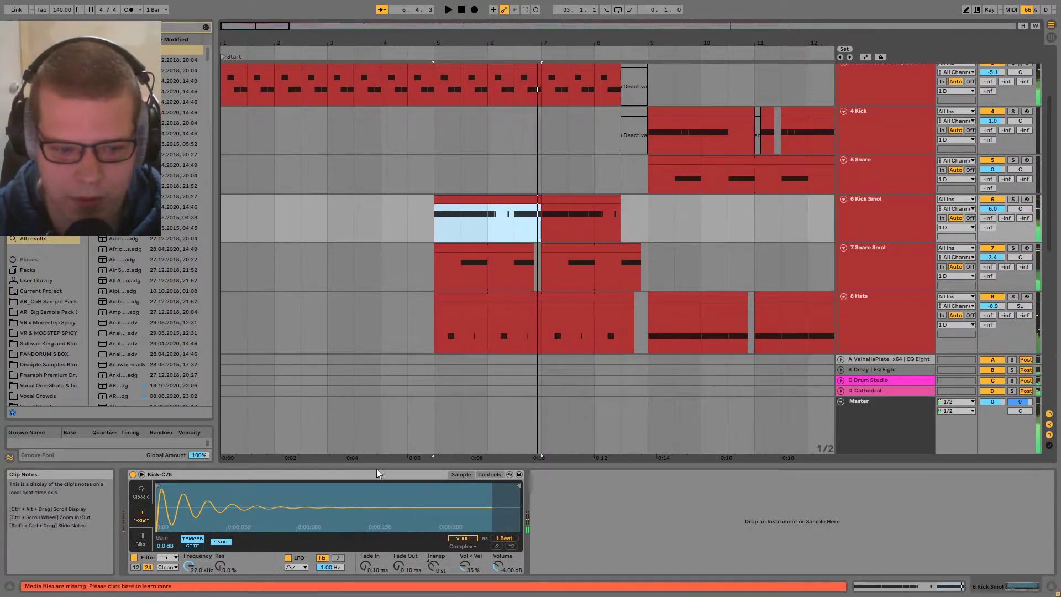
- Show the Snare Smol track's Snare Stick Sonar sampler and audition its clips in solo from 5.3.1
left_click(476, 257)
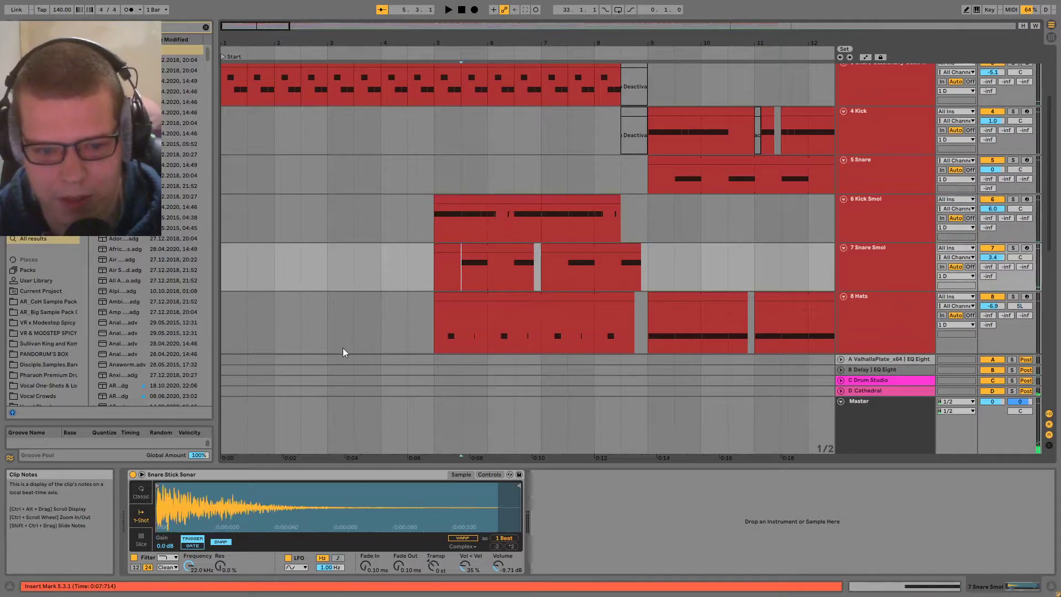
scroll(520, 253, "down", 2)
scroll(514, 247, "up", 3)
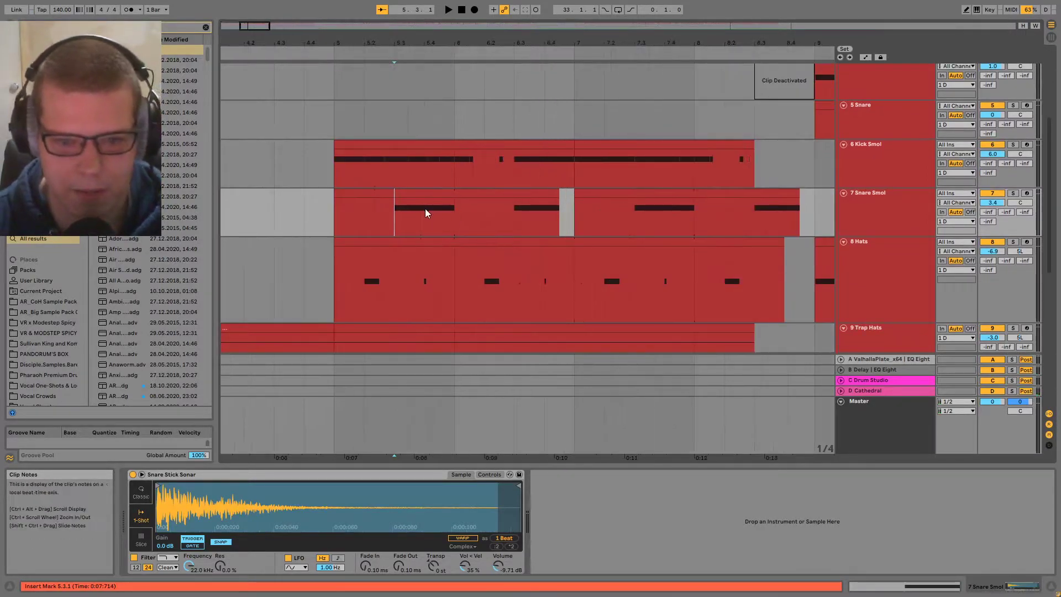
key("space")
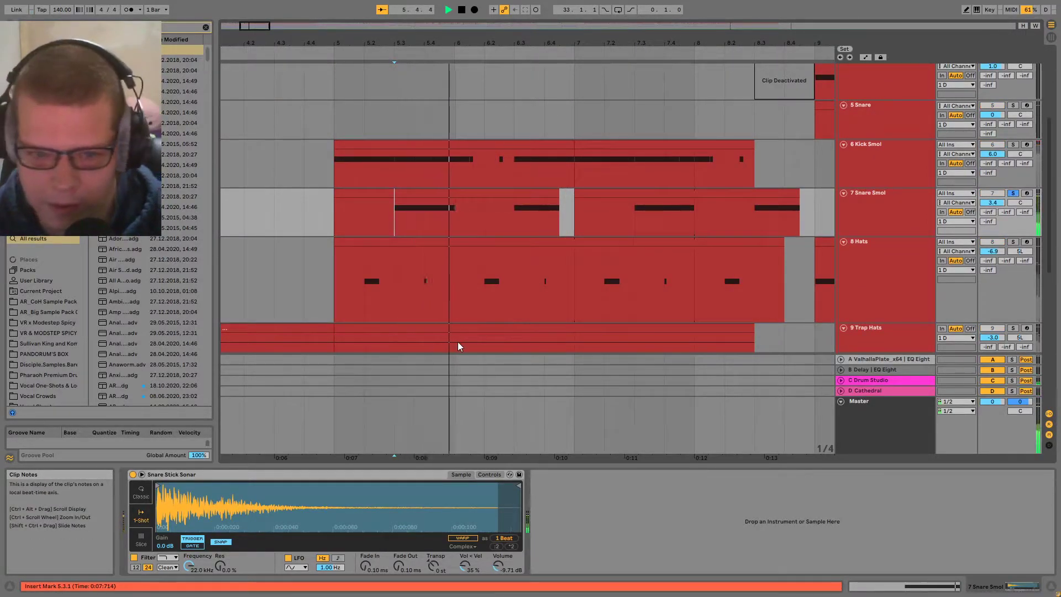
scroll(461, 269, "down", 3)
key("space")
- Return to the Kick Smol track, search the browser for "kick" and preview several of the listed samples
left_click(449, 179)
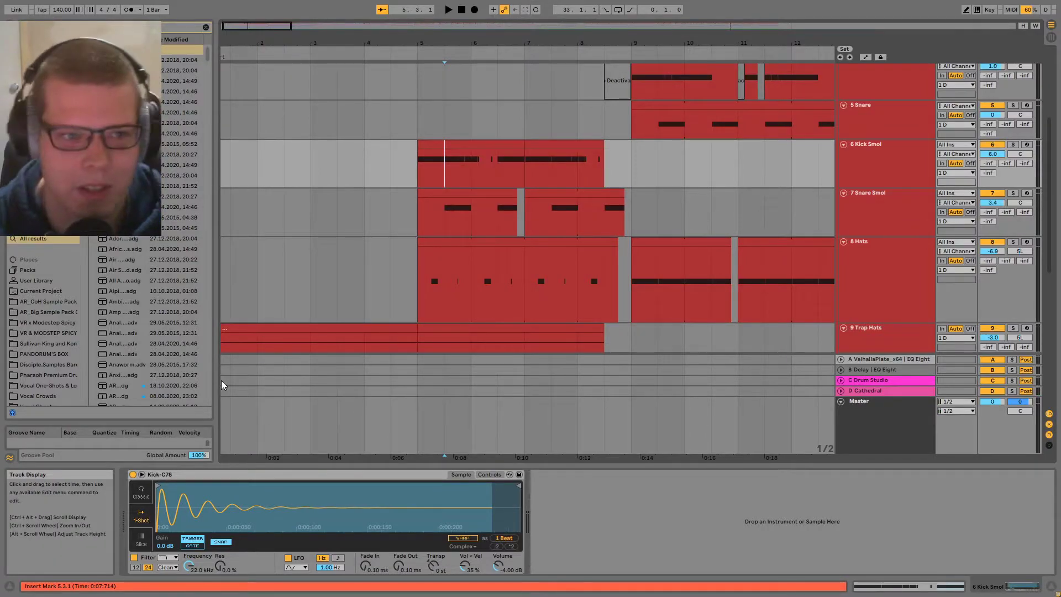
key("ctrl+f")
type("kick")
left_click(164, 334)
scroll(161, 310, "down", 3)
left_click(150, 312)
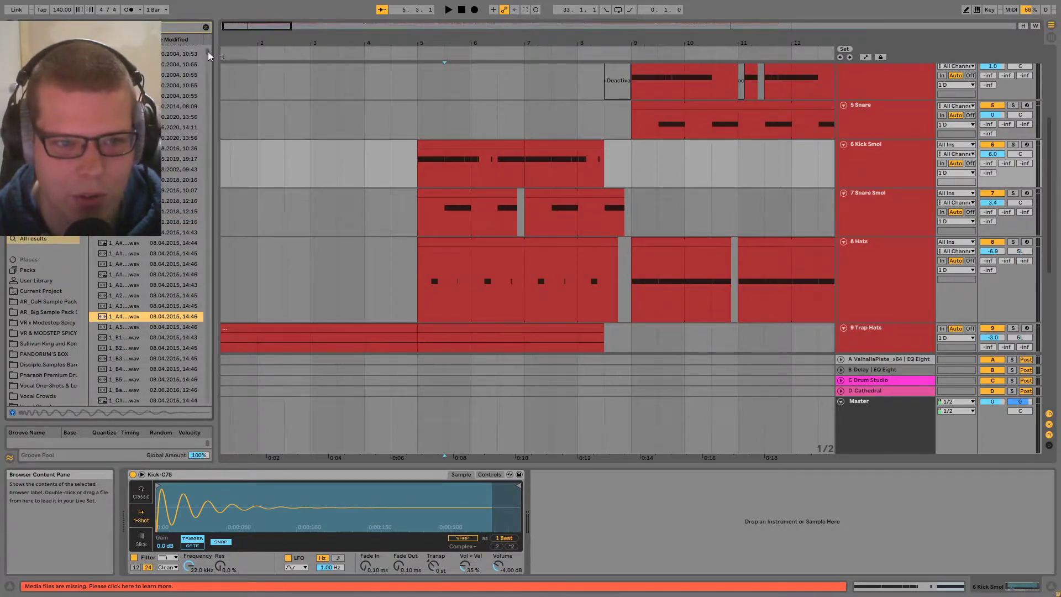
left_click_drag(209, 51, 208, 137)
left_click(157, 268)
left_click(150, 218)
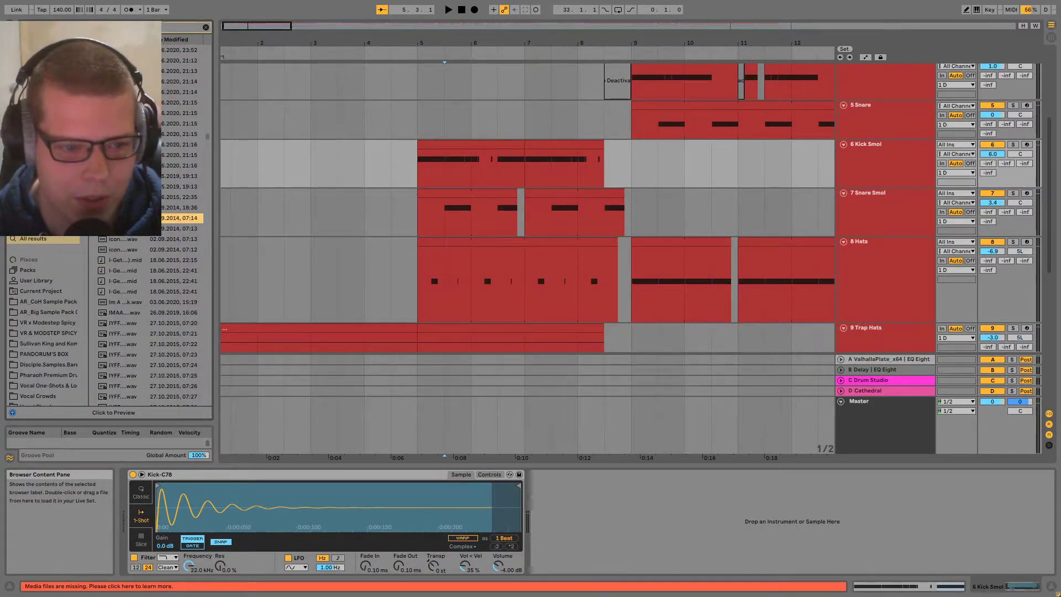
left_click(150, 354)
- Show the Hats track's Arpeggiator and Phase Plant devices, solo the track and play it from 5.1.1
left_click(418, 238)
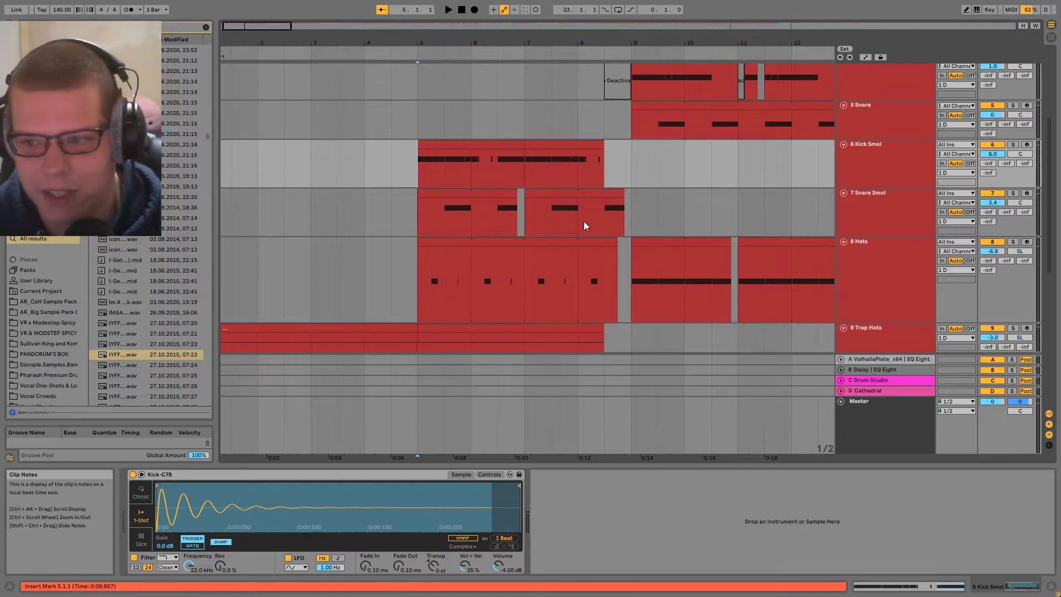
left_click(472, 210)
scroll(472, 210, "down", 3)
left_click(472, 201)
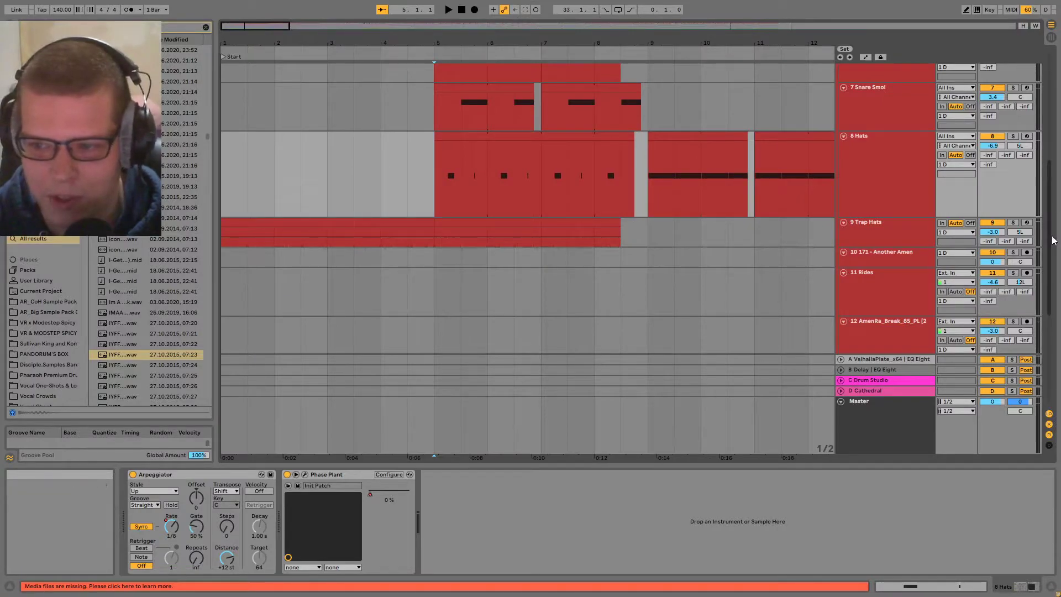
scroll(492, 199, "up", 3)
scroll(458, 249, "up", 2)
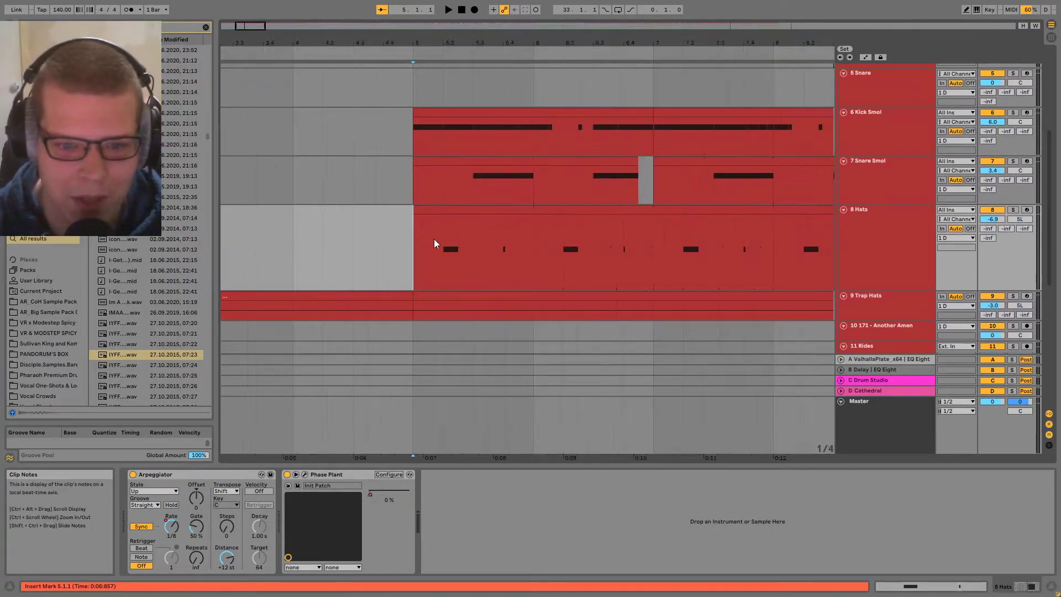
key("space")
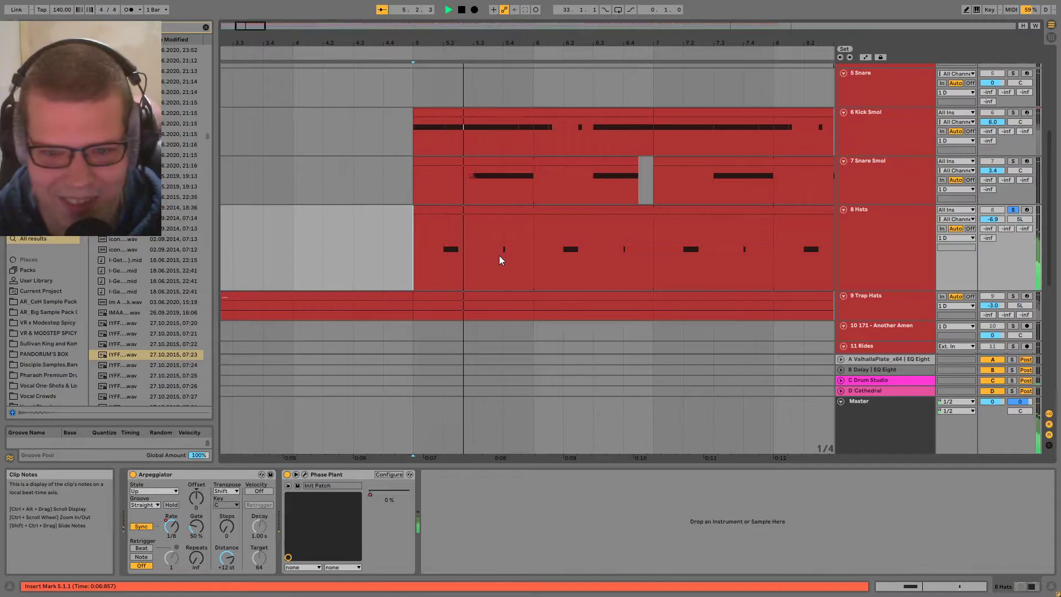
key("space")
- Examine the Hats track's Phase Plant patch, including its noise and closed hi-hat sample generators and lane effects, and close the plug-in
scroll(483, 268, "down", 3)
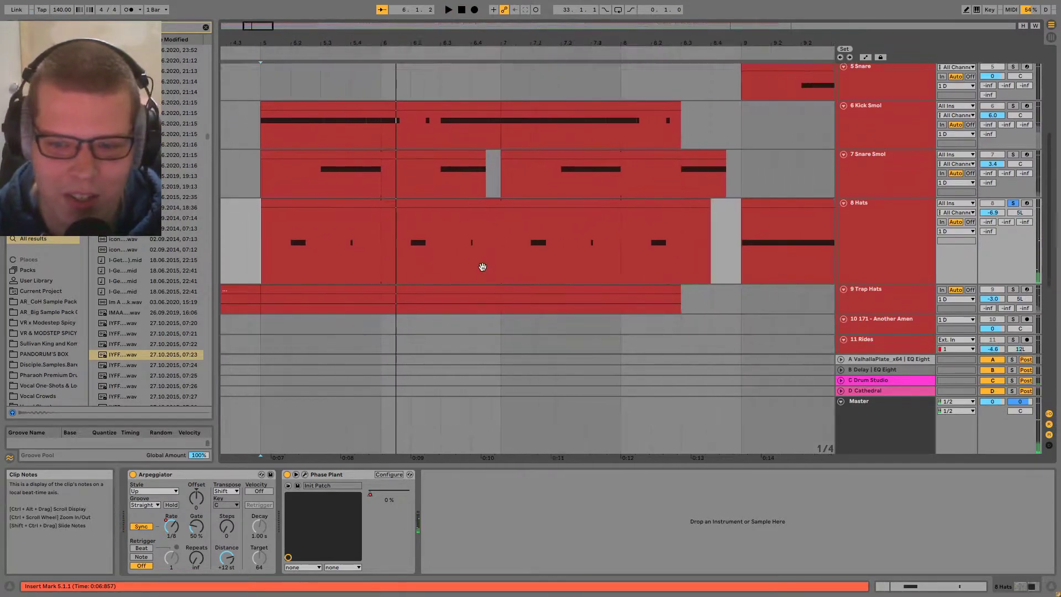
scroll(555, 314, "down", 3)
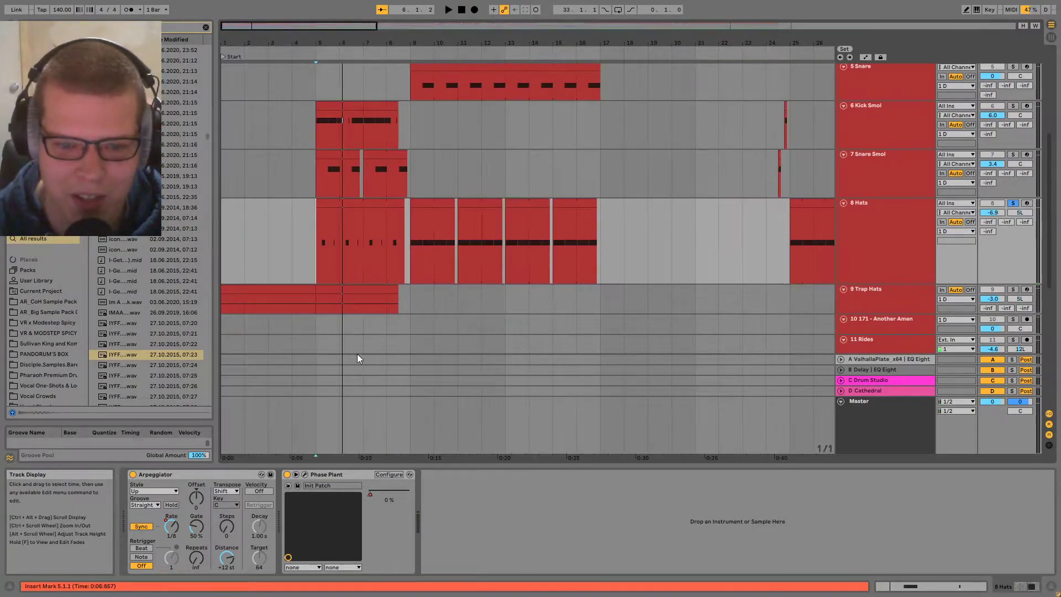
left_click(305, 475)
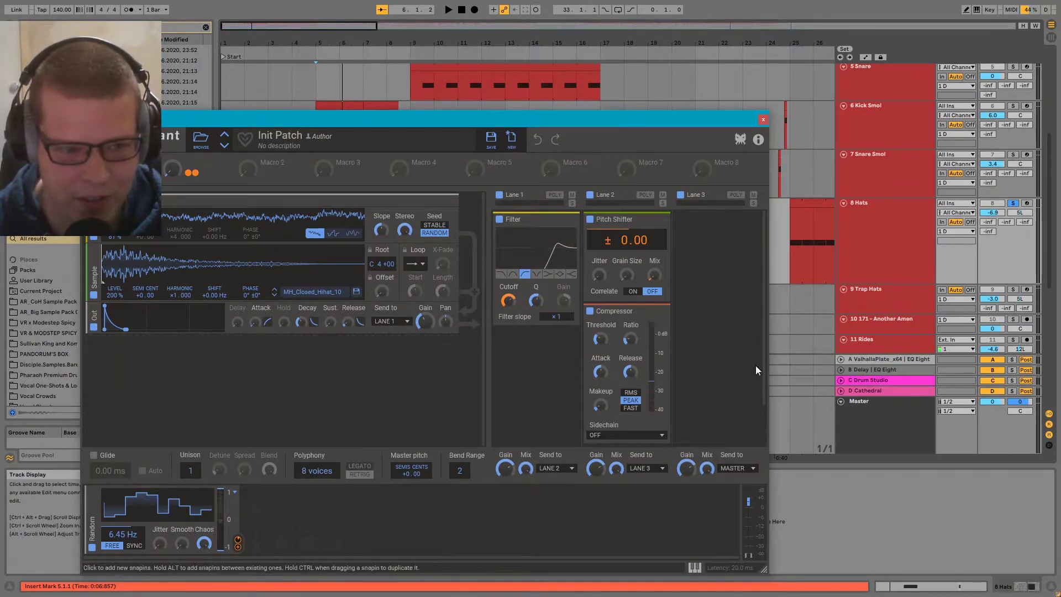
left_click(764, 120)
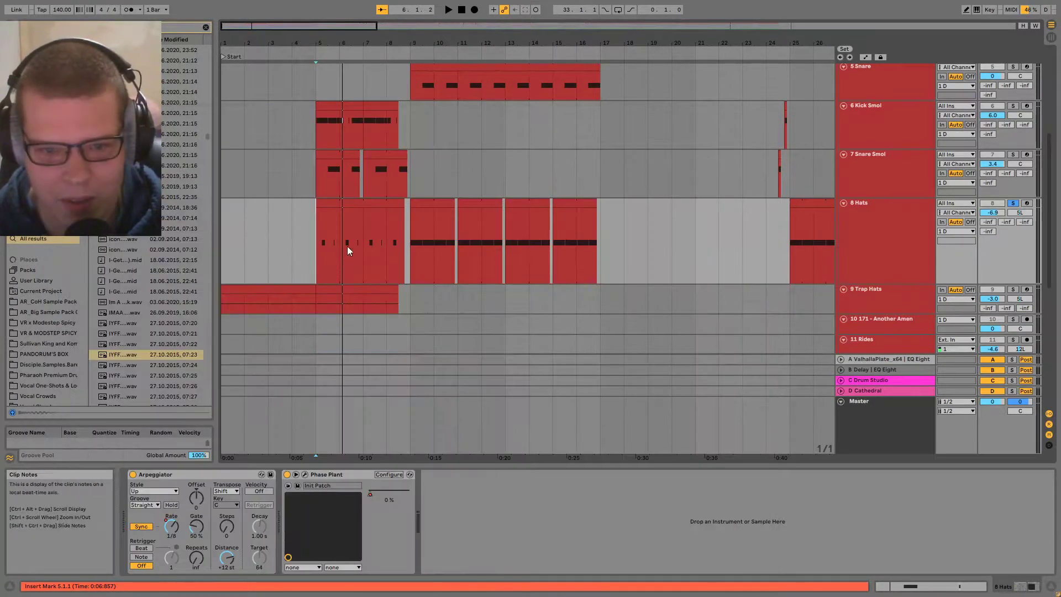
scroll(344, 249, "up", 3)
left_click(296, 486)
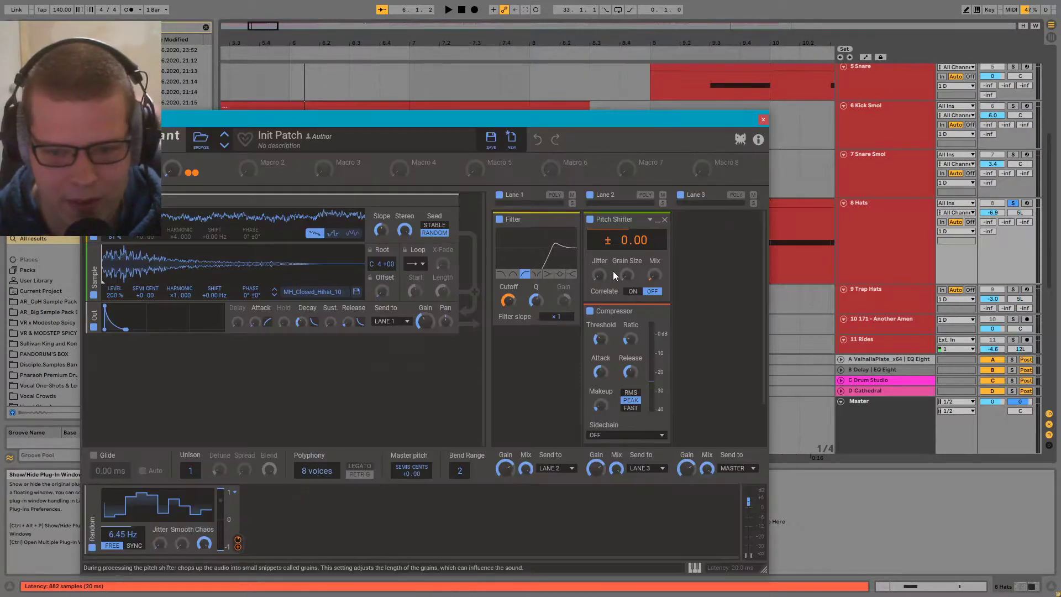
scroll(713, 357, "up", 2)
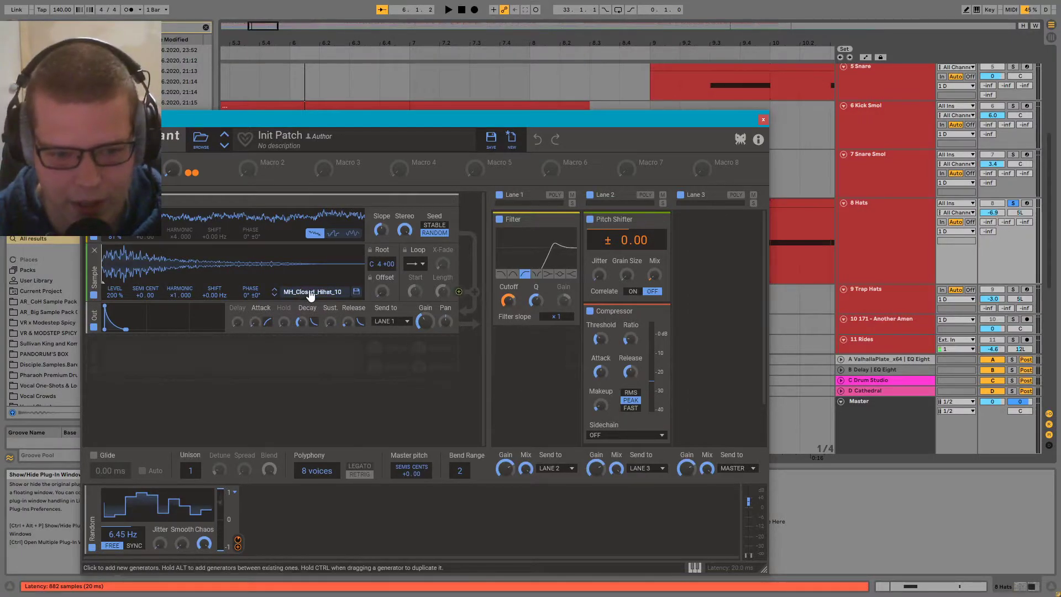
left_click(762, 120)
- Select the Hats clip starting at 9.1.1 and audition it with the track soloed
scroll(639, 243, "down", 5)
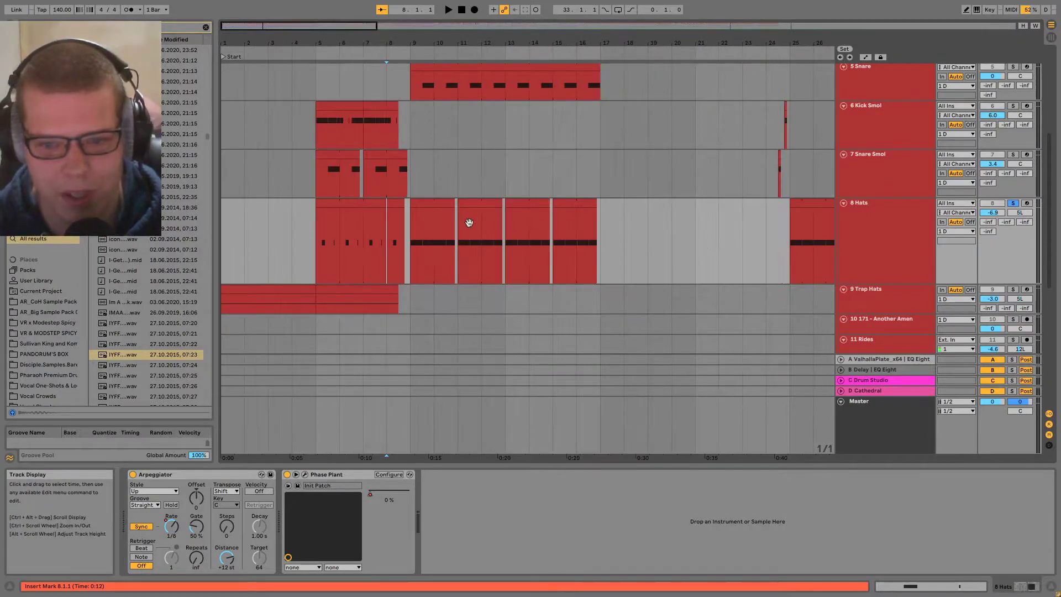
scroll(435, 227, "up", 5)
left_click(530, 219)
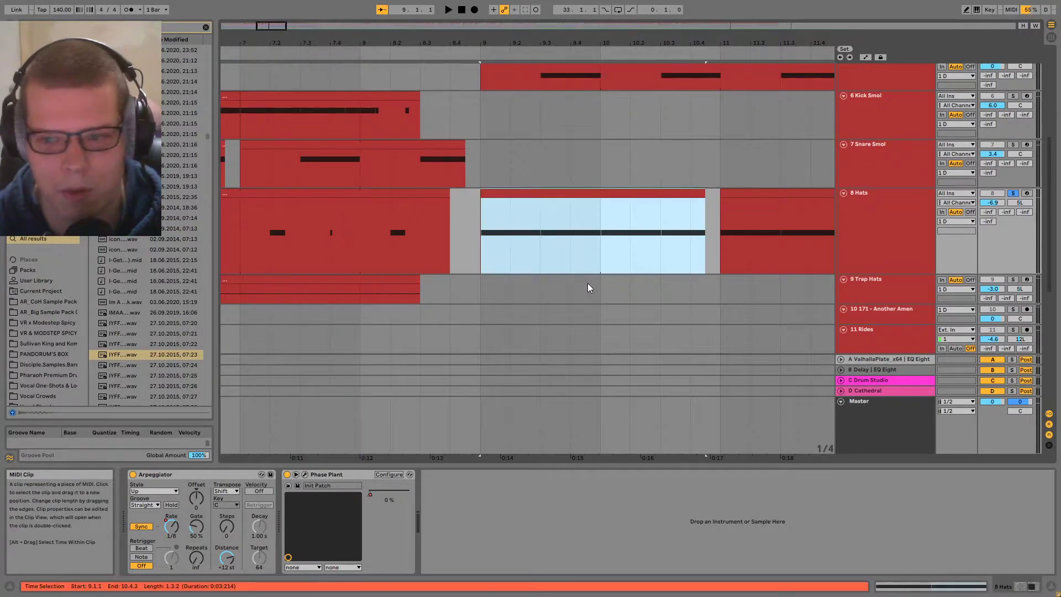
key("space")
key("space")
- Reopen Phase Plant below the Hats clips, switch off its Sample generator and play from 9.1.1 to hear the noise layer alone
left_click(305, 474)
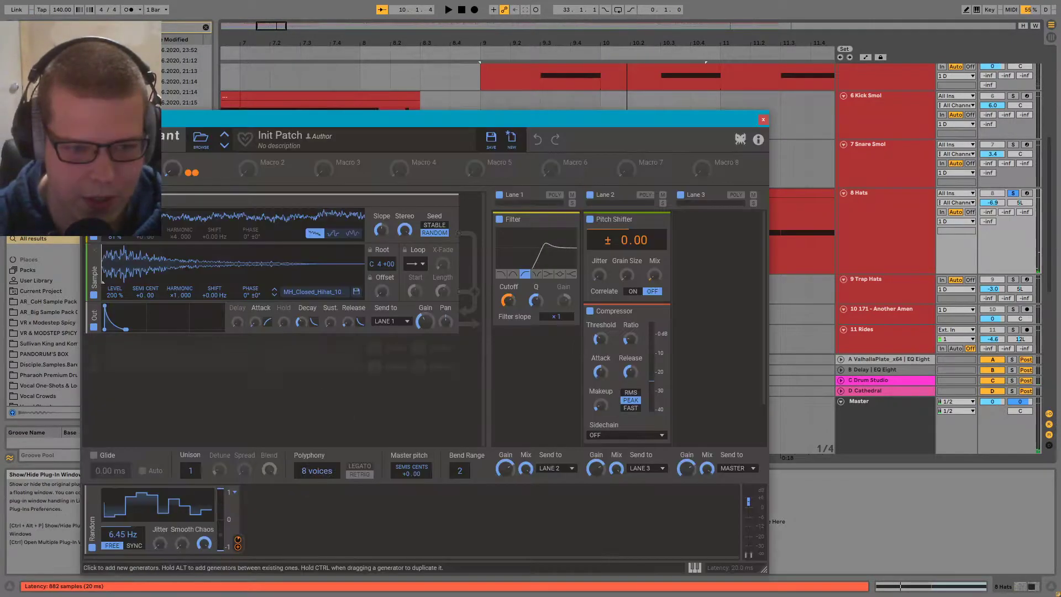
left_click_drag(495, 119, 607, 377)
left_click(498, 234)
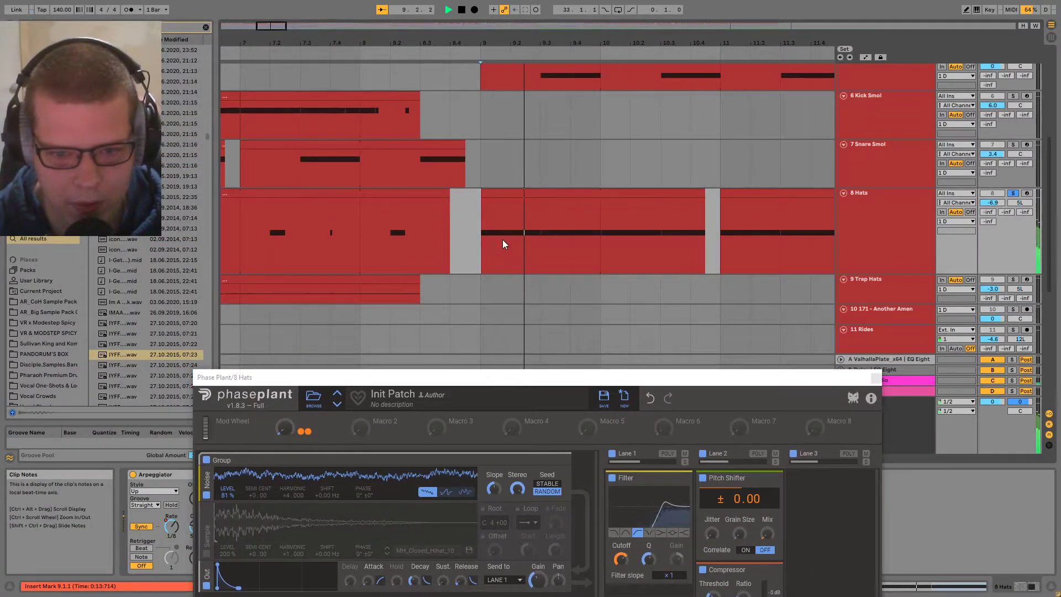
left_click_drag(353, 377, 425, 312)
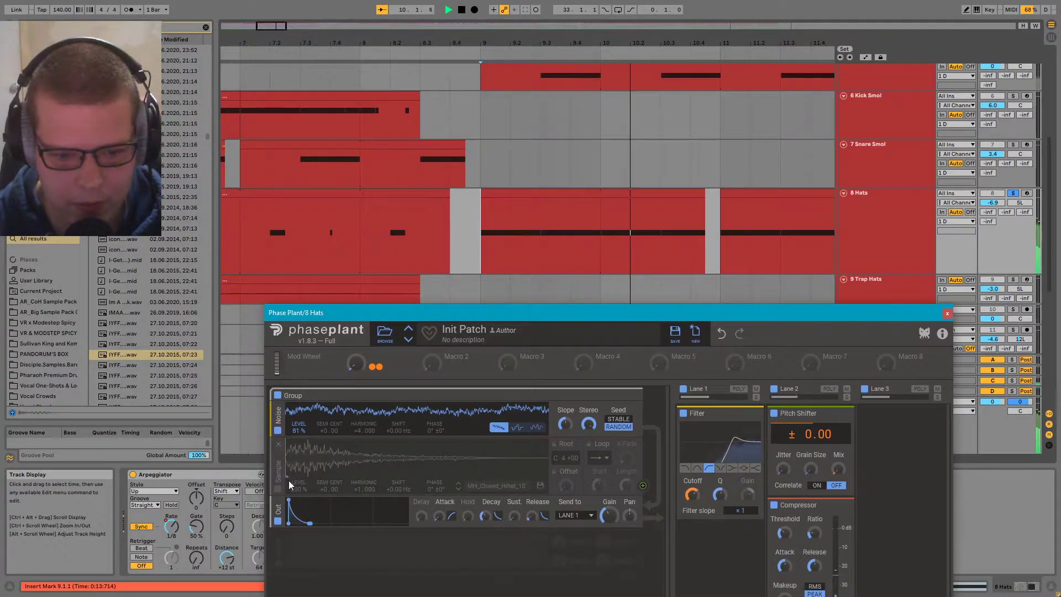
left_click(481, 225)
key("space")
- Switch the Sample generator on and the Noise generator off, and play the Hats track from 9.1.1 again
left_click(280, 436)
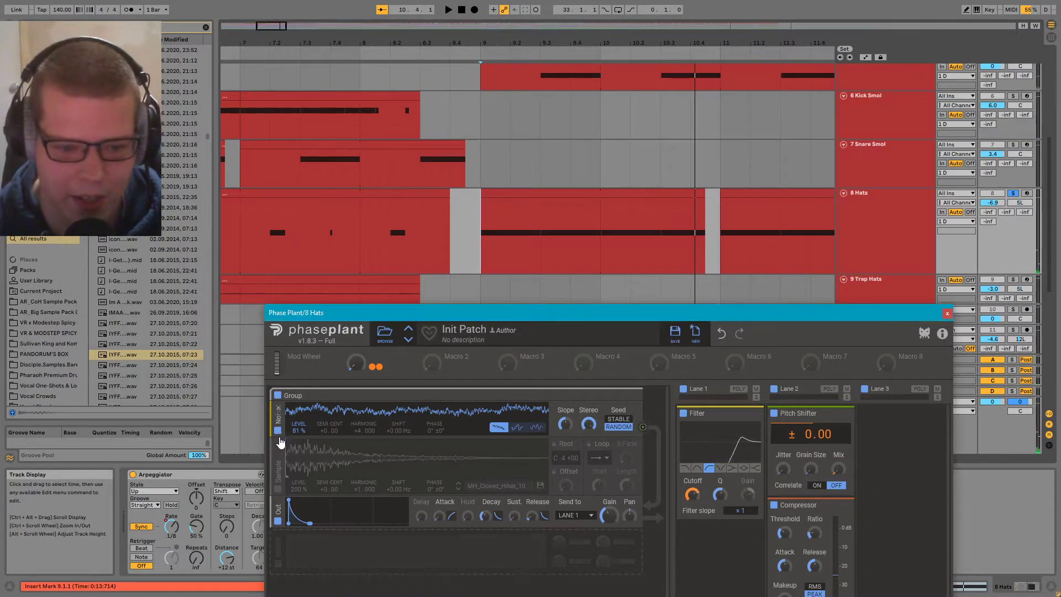
left_click(279, 492)
left_click(277, 434)
left_click(482, 225)
key("space")
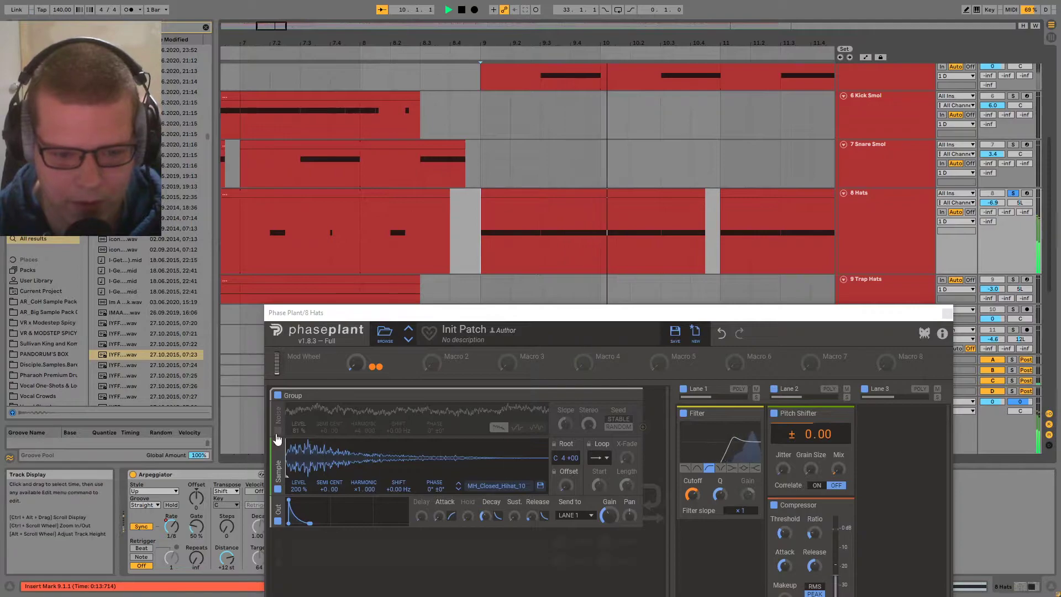
- Switch the Noise generator back on, audition both layers together and close Phase Plant
left_click(277, 430)
left_click(489, 235)
key("space")
left_click(946, 313)
- Show the Hats track's automation lanes and examine the Arpeggiator Synced Rate envelope across the arrangement
scroll(582, 238, "down", 4)
left_click(902, 227)
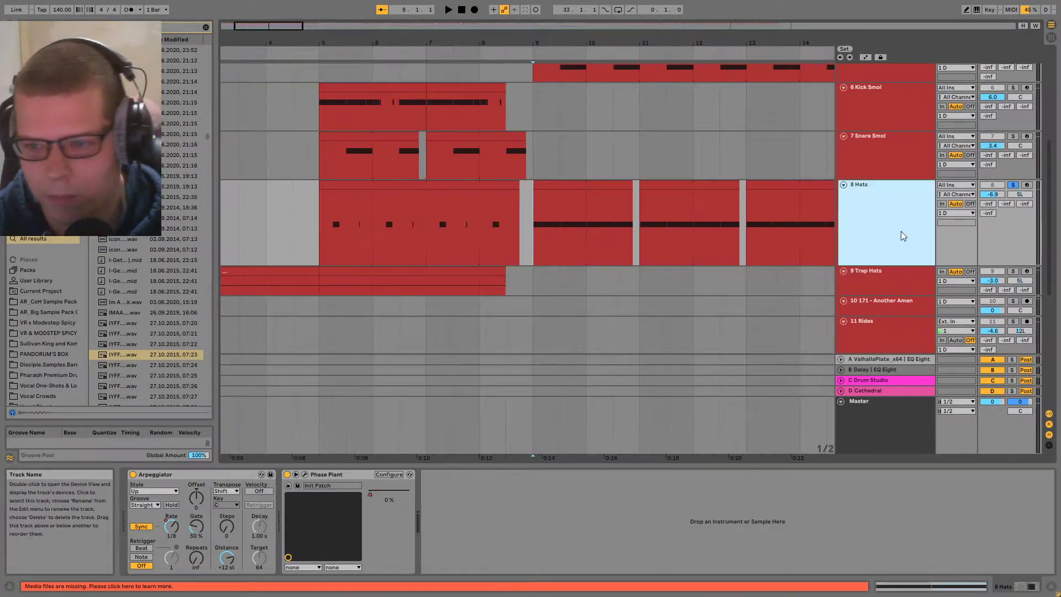
key("a")
right_click(880, 256)
left_click(899, 270)
left_click_drag(781, 257, 764, 90)
scroll(698, 142, "down", 2)
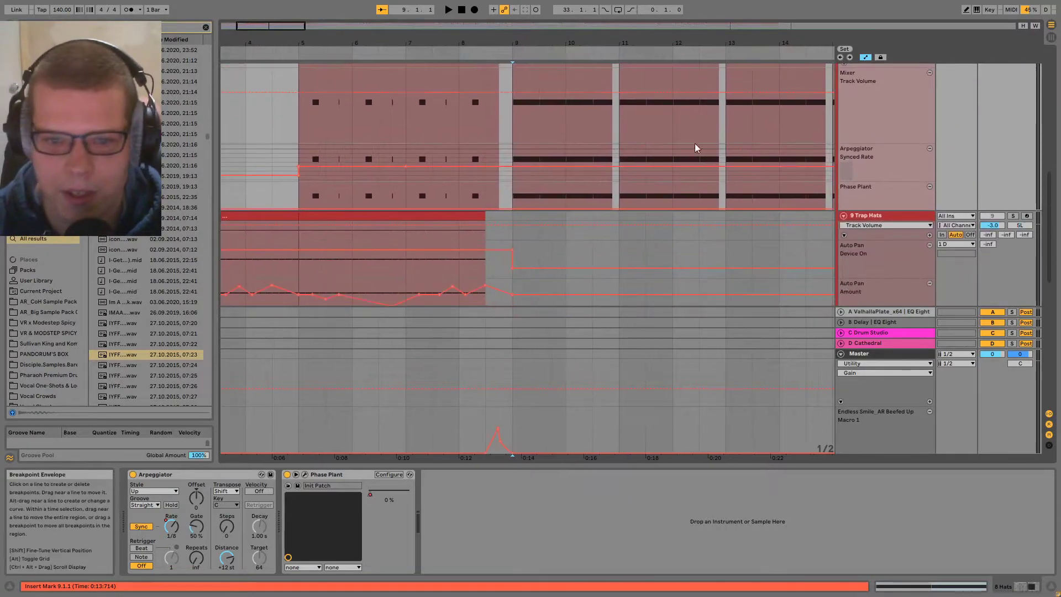
scroll(671, 147, "down", 4)
scroll(678, 134, "right", 3)
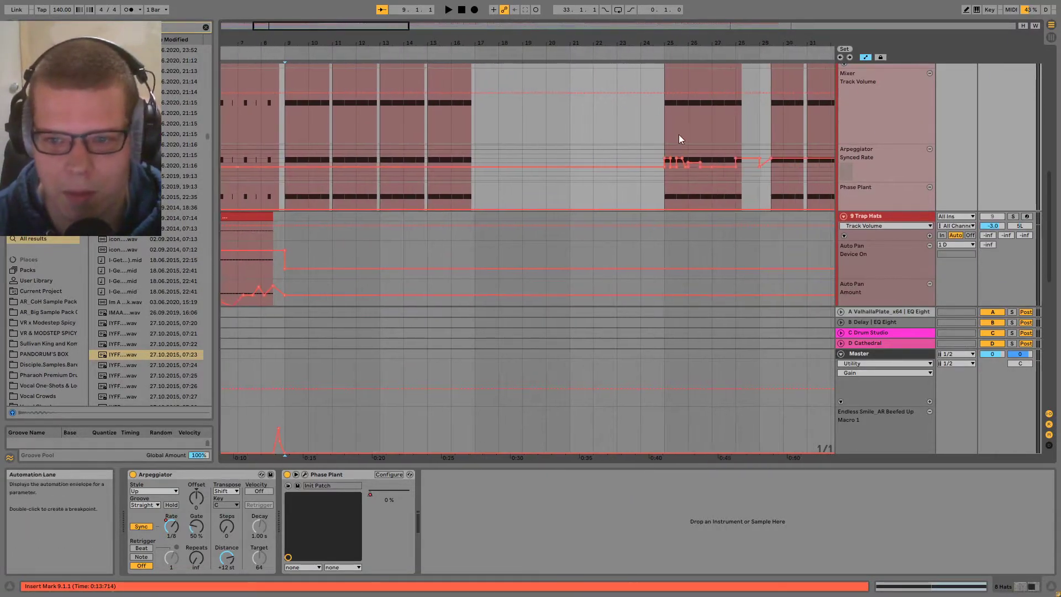
- Play the Hats track from 25.1.1 to hear the Arpeggiator rate automation, and hide the automation lanes
scroll(678, 134, "up", 3)
left_click(641, 148)
scroll(697, 125, "up", 6)
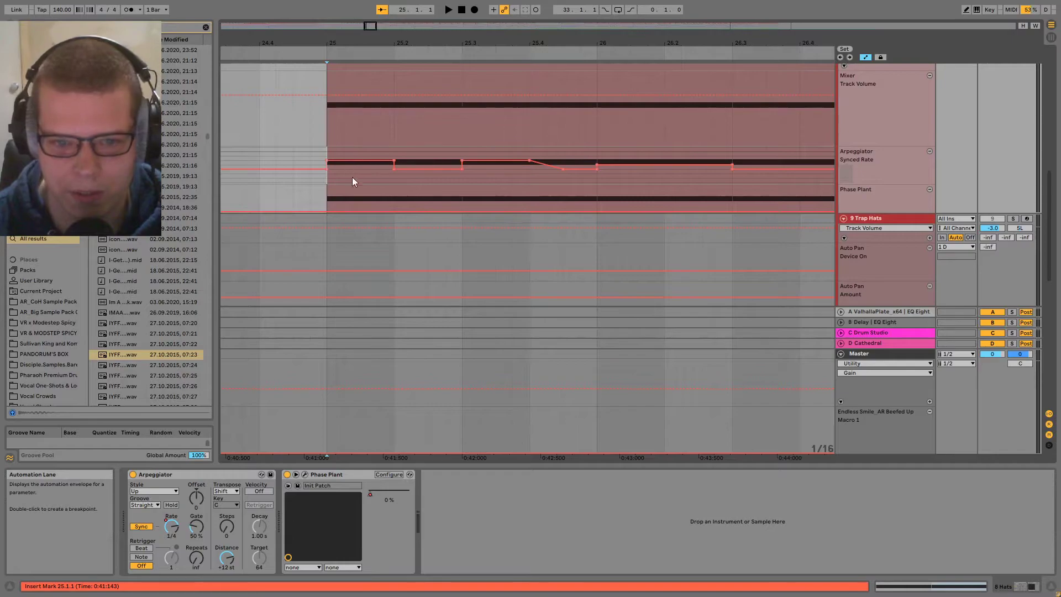
left_click_drag(347, 152, 486, 137)
left_click(437, 145)
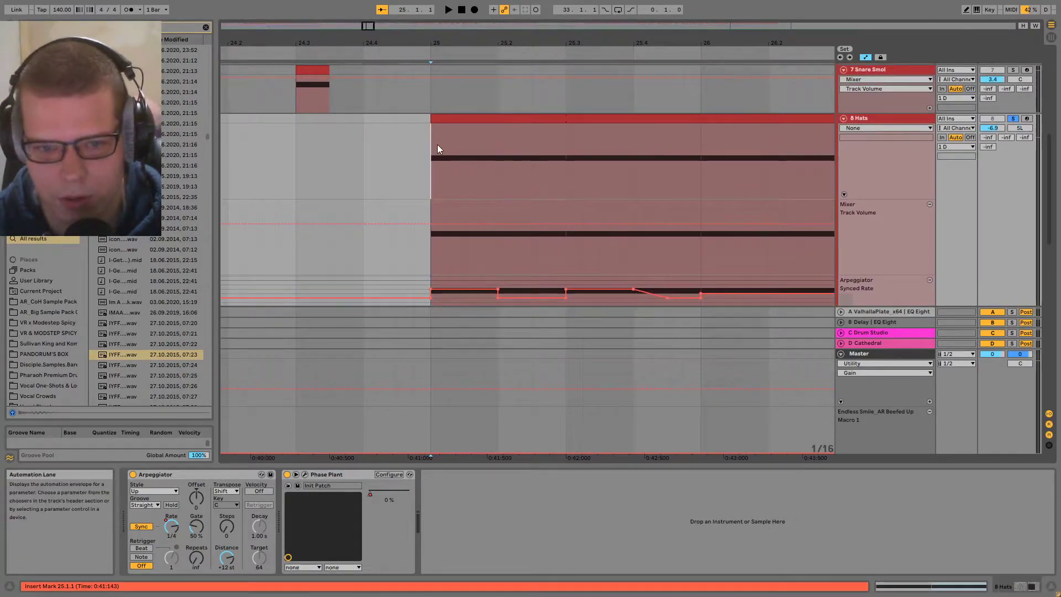
key("space")
key("a")
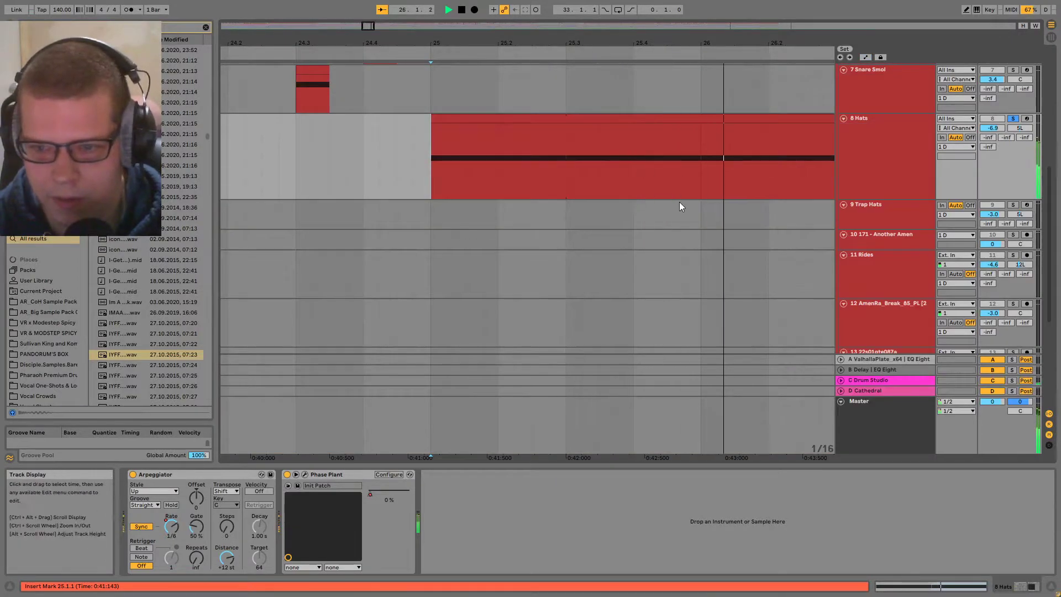
key("minus")
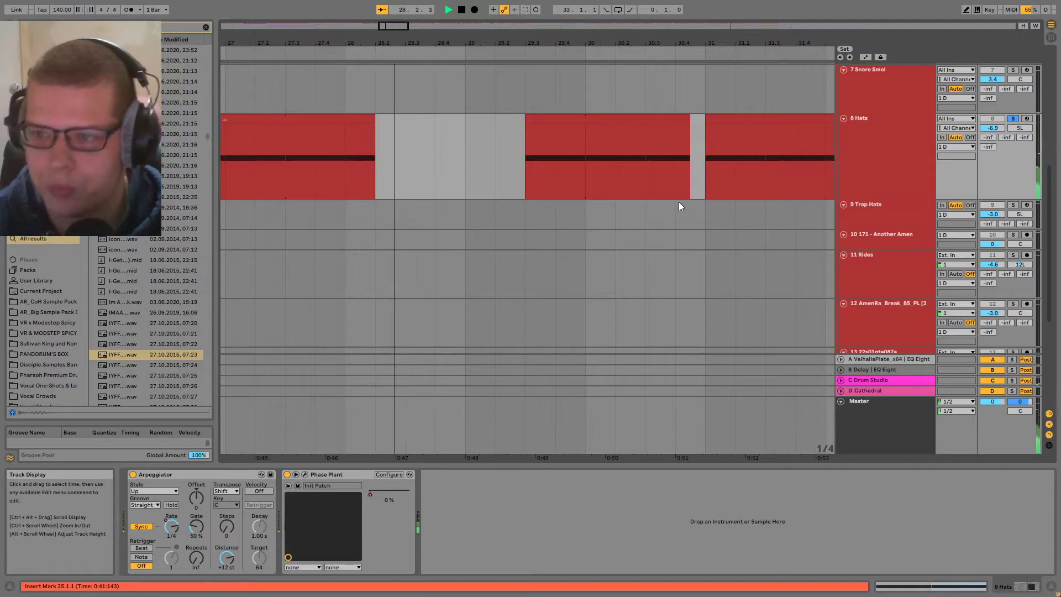
- Show the Hats track's automation lanes, play the chopped section from 47.1.1 and hide the lanes again
key("minus")
key("a")
key("minus")
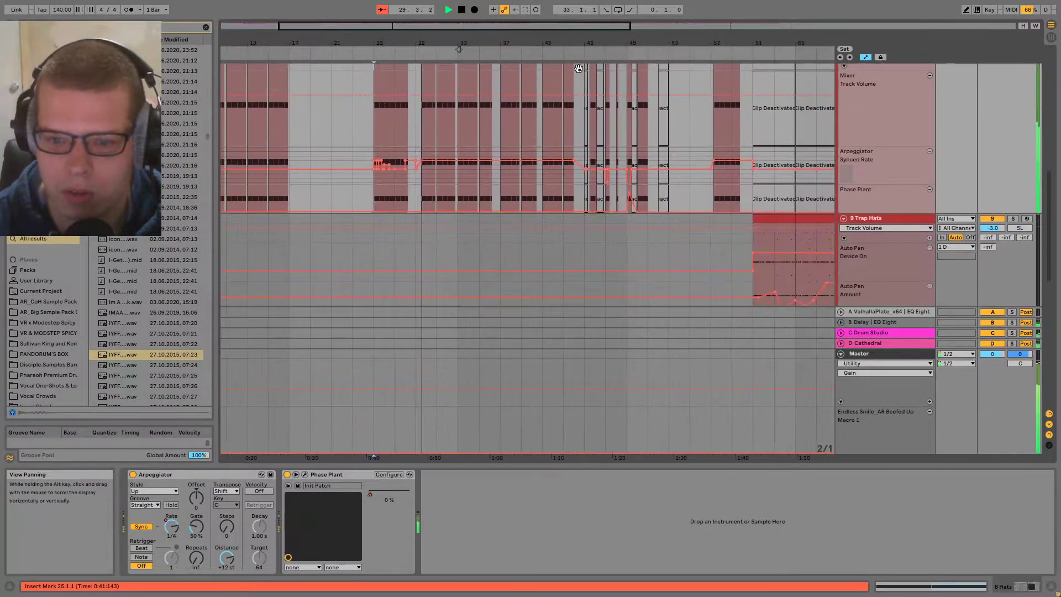
scroll(692, 178, "up", 3)
left_click(491, 154)
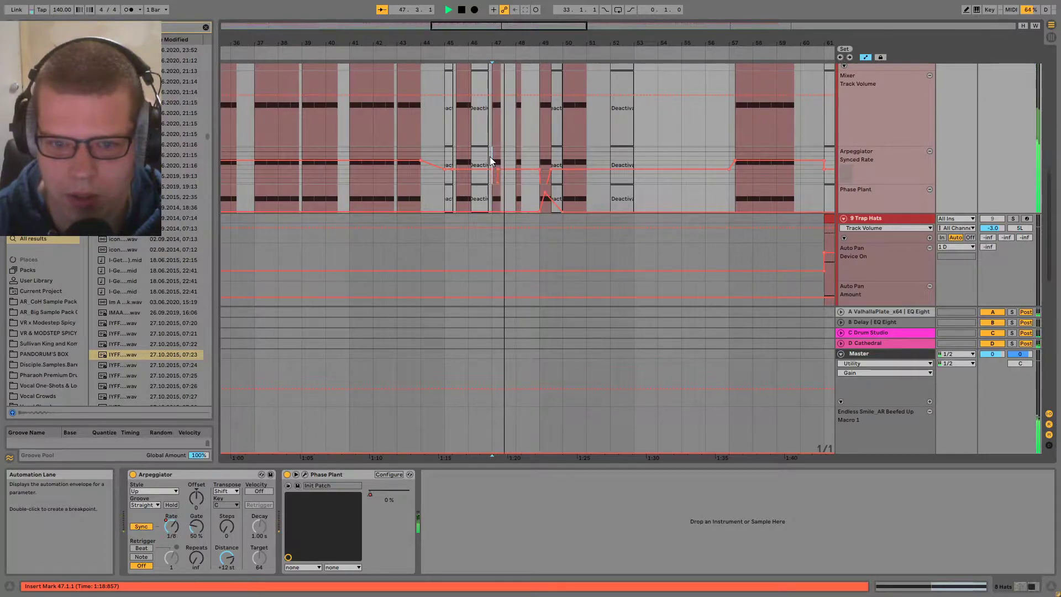
scroll(489, 157, "up", 6)
key("space")
key("a")
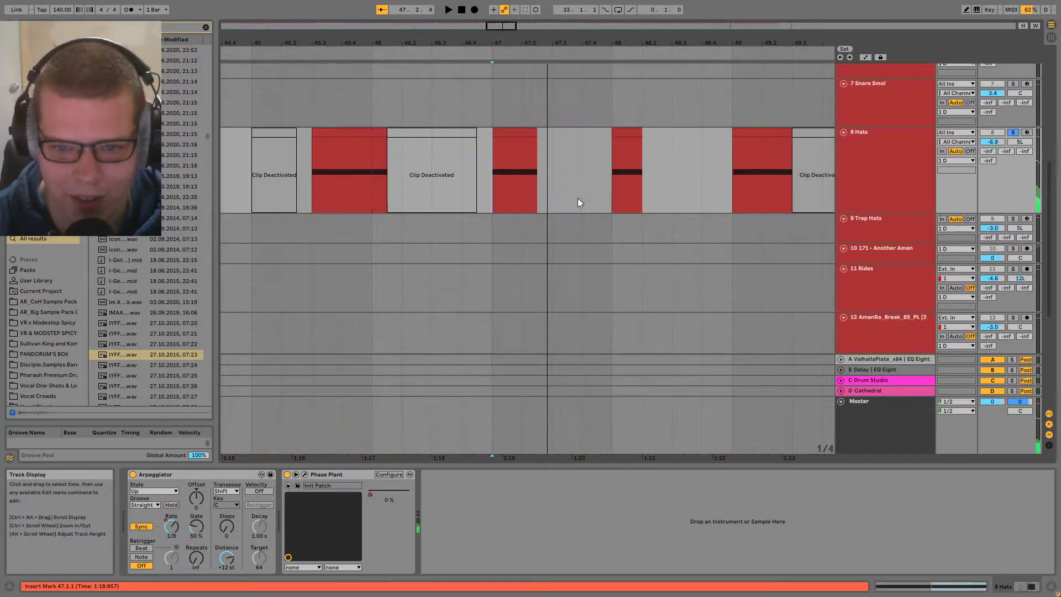
- Solo the Trap Hats track and play its intro clip, starting at 1.1.1
scroll(574, 201, "down", 10)
scroll(599, 233, "down", 1)
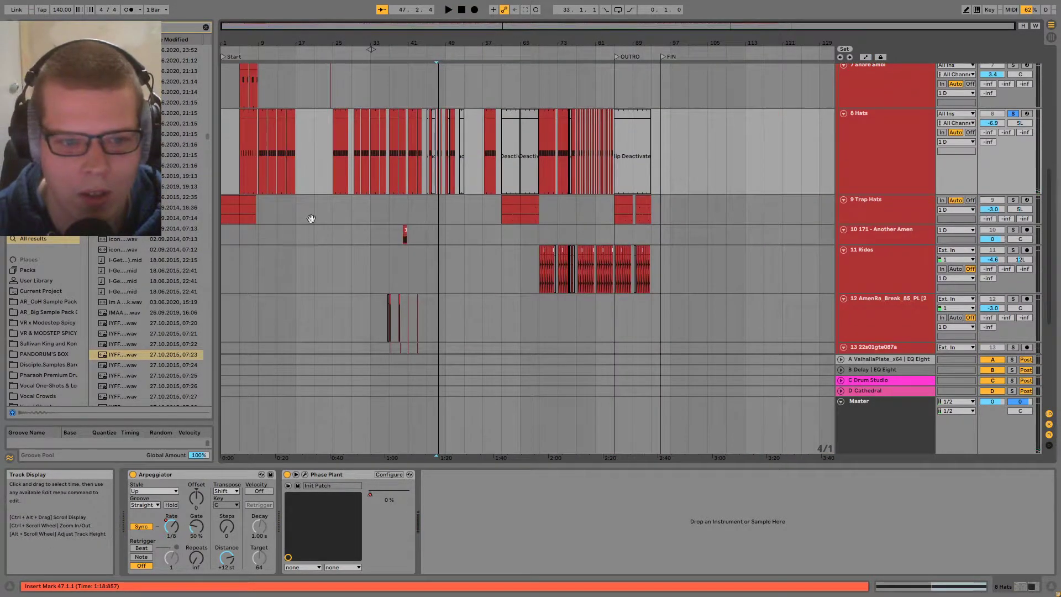
left_click(230, 201)
key("space")
scroll(270, 282, "up", 3)
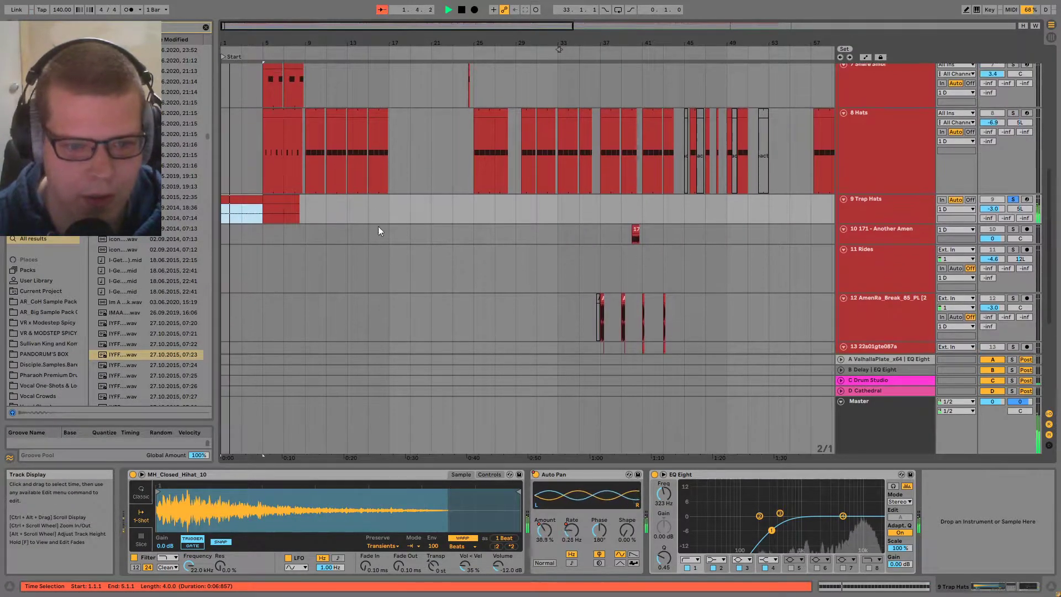
scroll(280, 218, "up", 3)
scroll(355, 217, "down", 1)
key("space")
- Show the Trap Hats track's devices and audition its pattern from 3.1.1
left_click(349, 99)
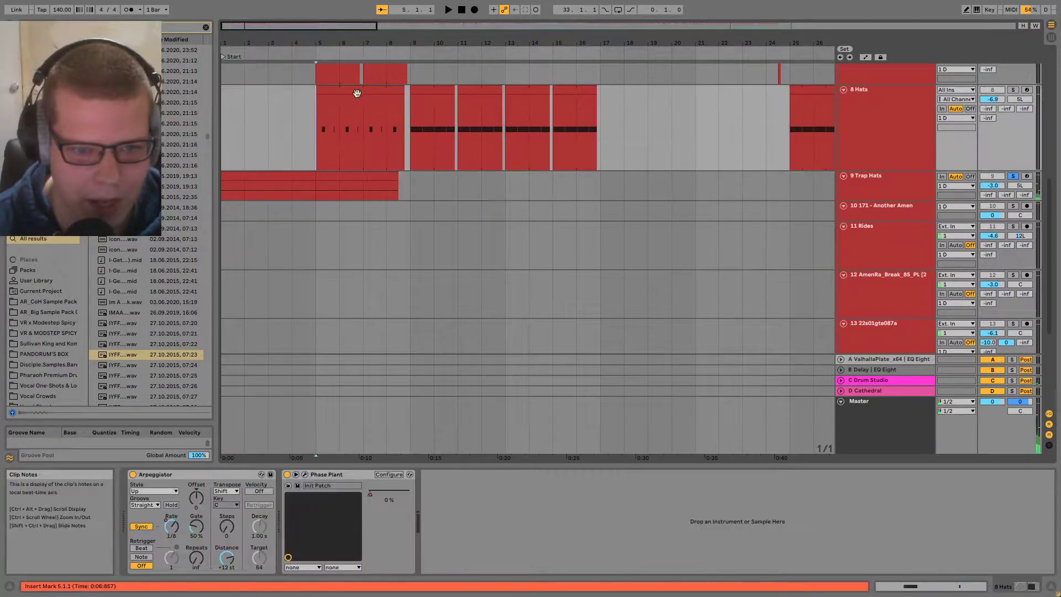
left_click(256, 177)
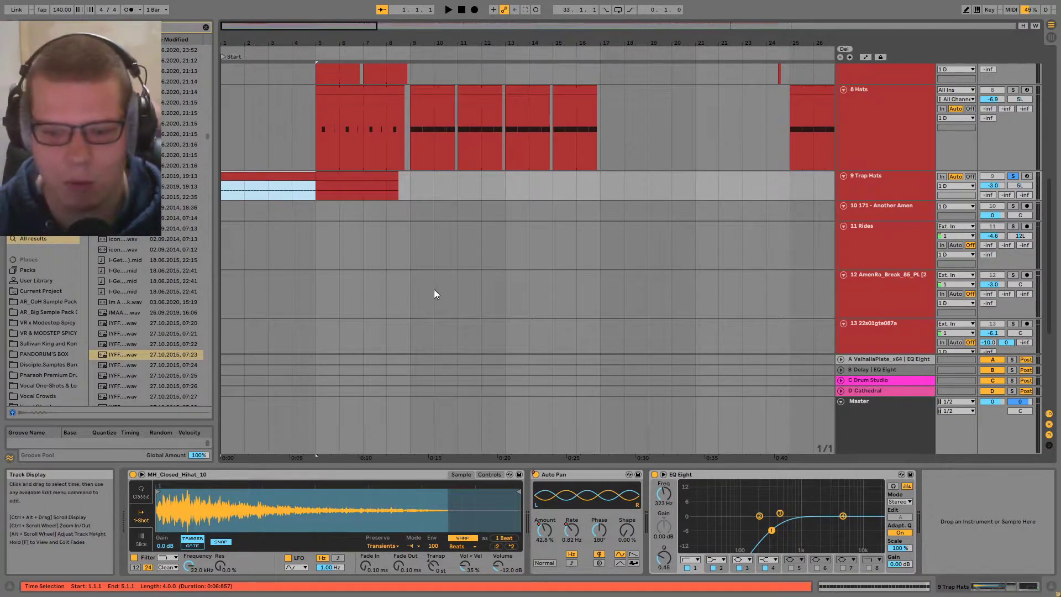
left_click(263, 196)
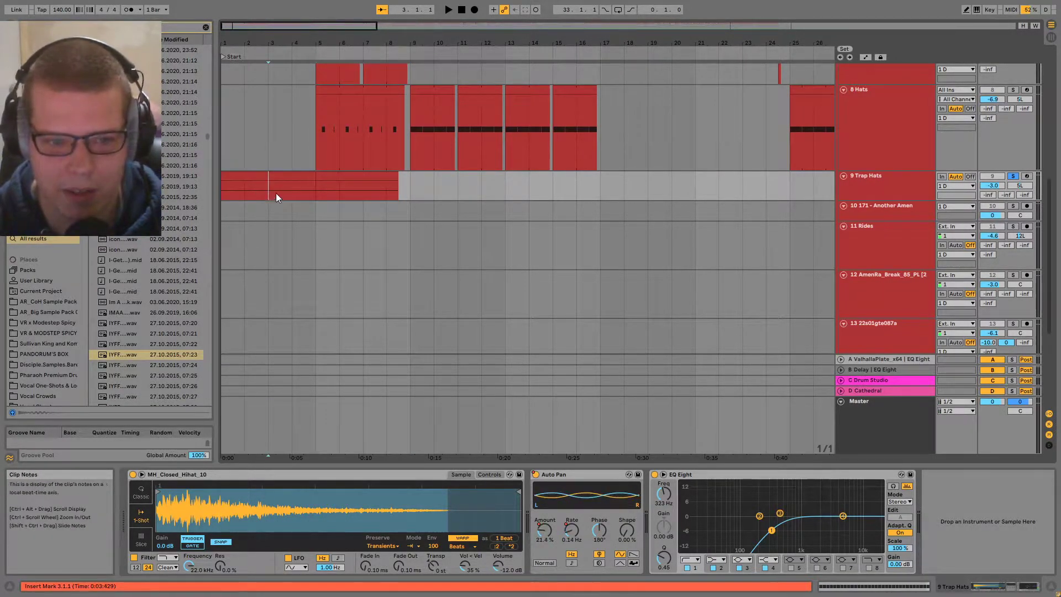
scroll(262, 194, "up", 3)
scroll(564, 237, "up", 1)
key("space")
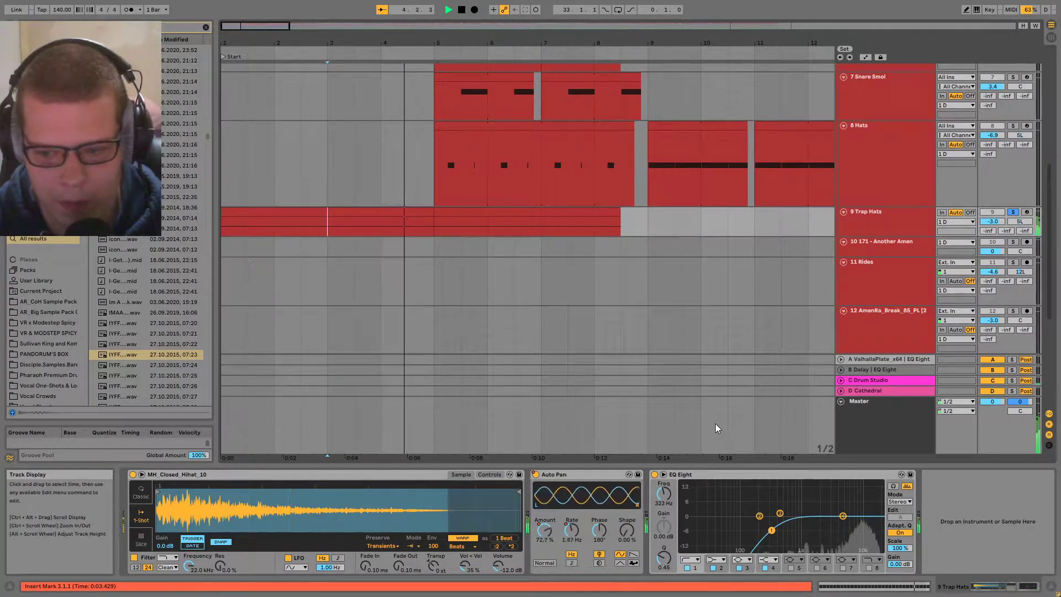
key("space")
key("space")
- Raise the Trap Hats' EQ Eight low cut to about 1.32 kHz and move band 4 to about 12.1 kHz while auditioning
left_click_drag(772, 531, 775, 526)
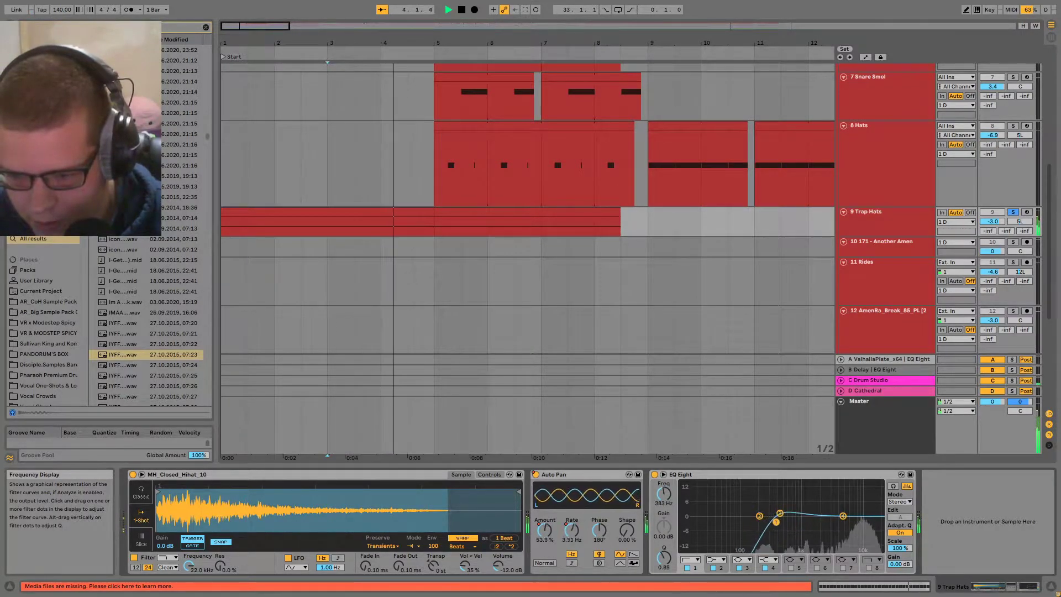
key("space")
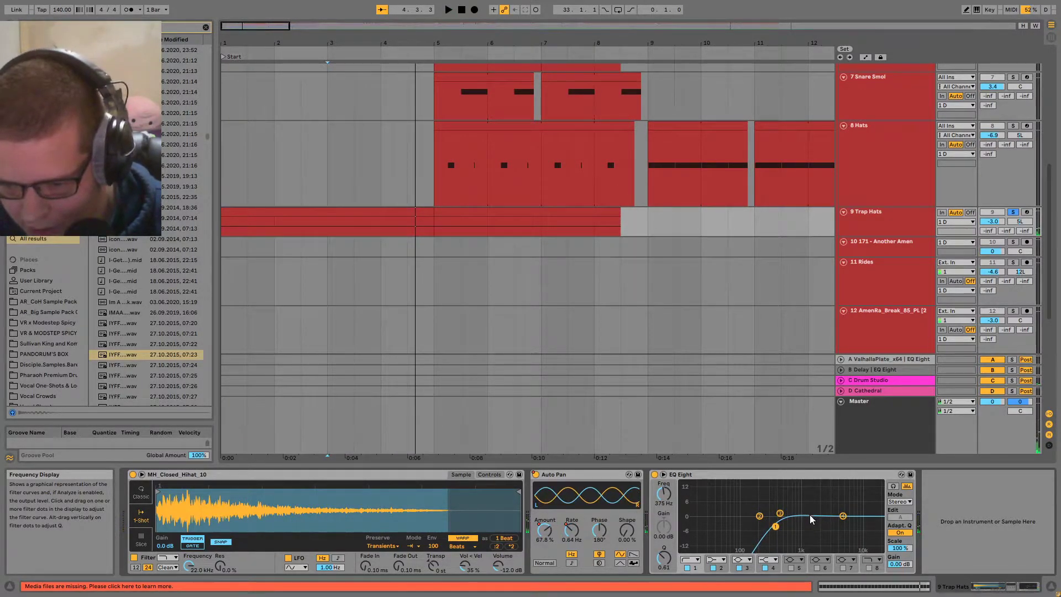
mouse_move(780, 514)
left_mouse_down()
mouse_move(812, 516)
mouse_move(811, 531)
mouse_move(808, 520)
left_mouse_up()
key("space")
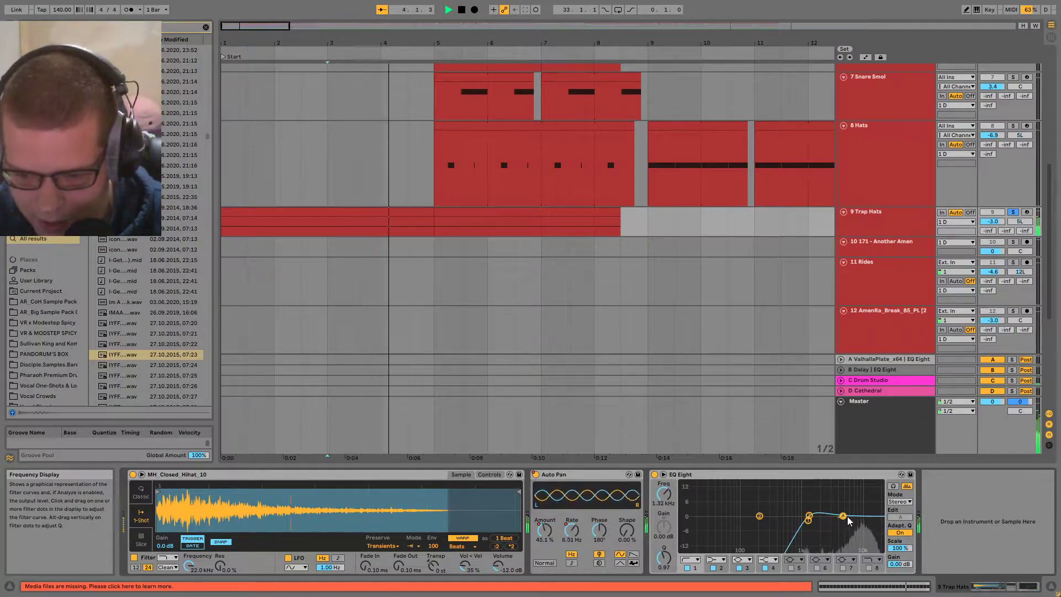
key("space")
left_click_drag(842, 517, 866, 517)
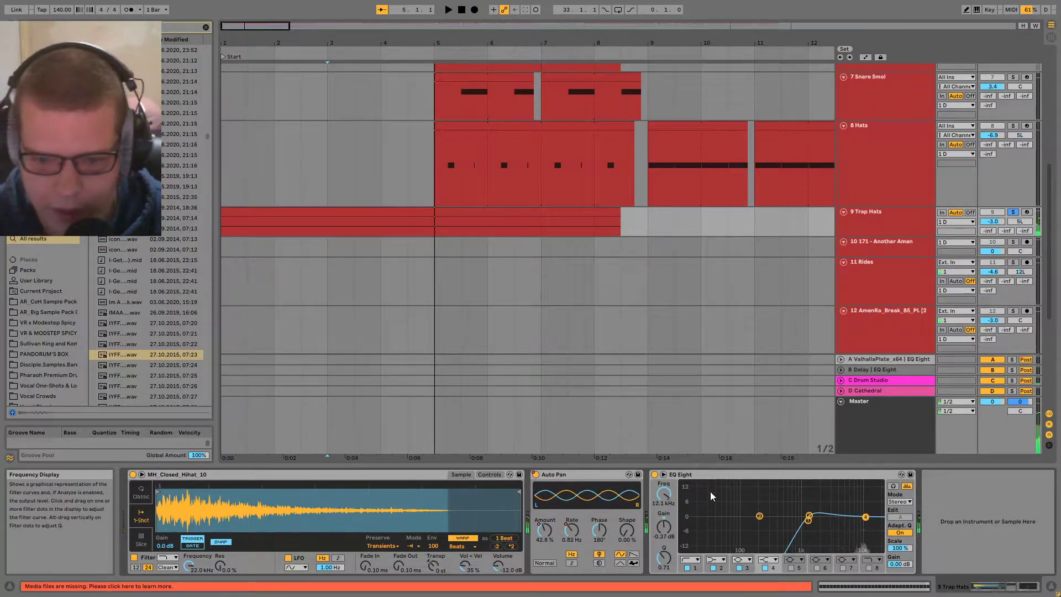
- Hide the device view, solo the 171 - Another Amen track and play its clip at 40.1.1
left_click_drag(710, 464, 711, 574)
key("w")
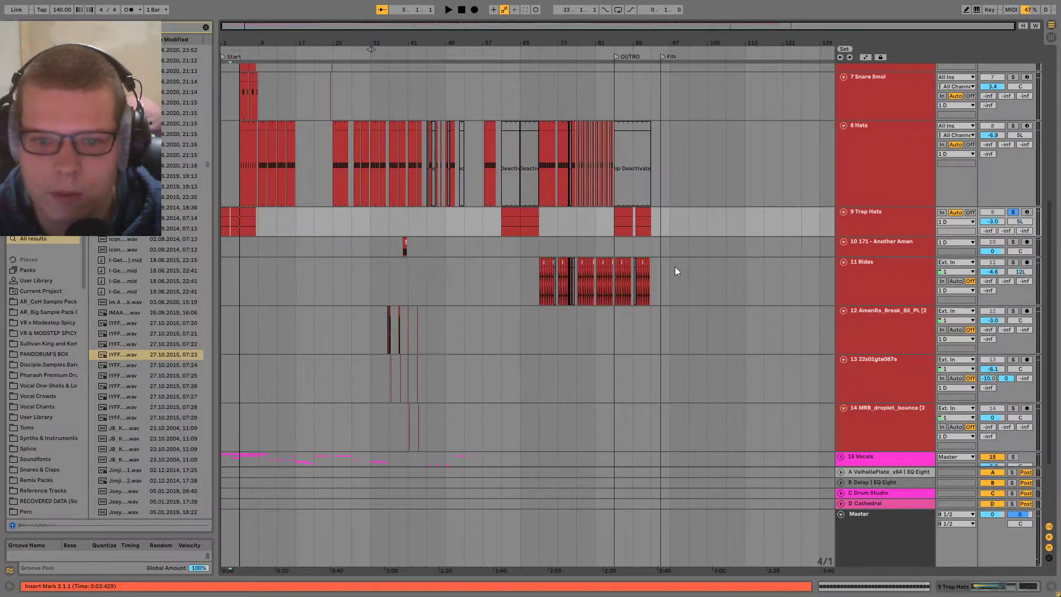
left_click(410, 243)
left_click(844, 242)
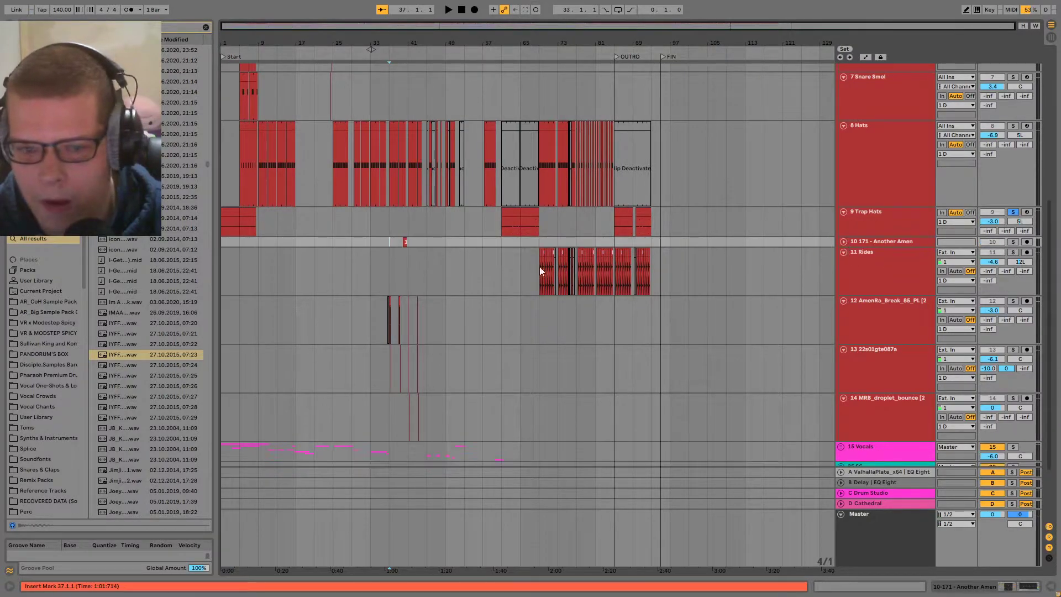
left_click(844, 242)
scroll(300, 270, "up", 6)
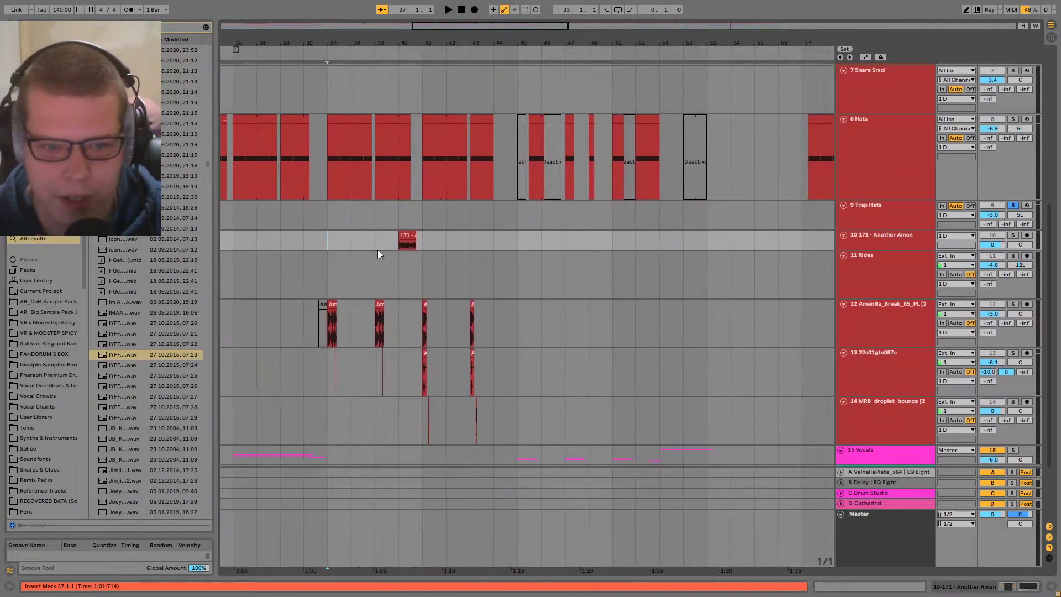
left_click(406, 236)
key("space")
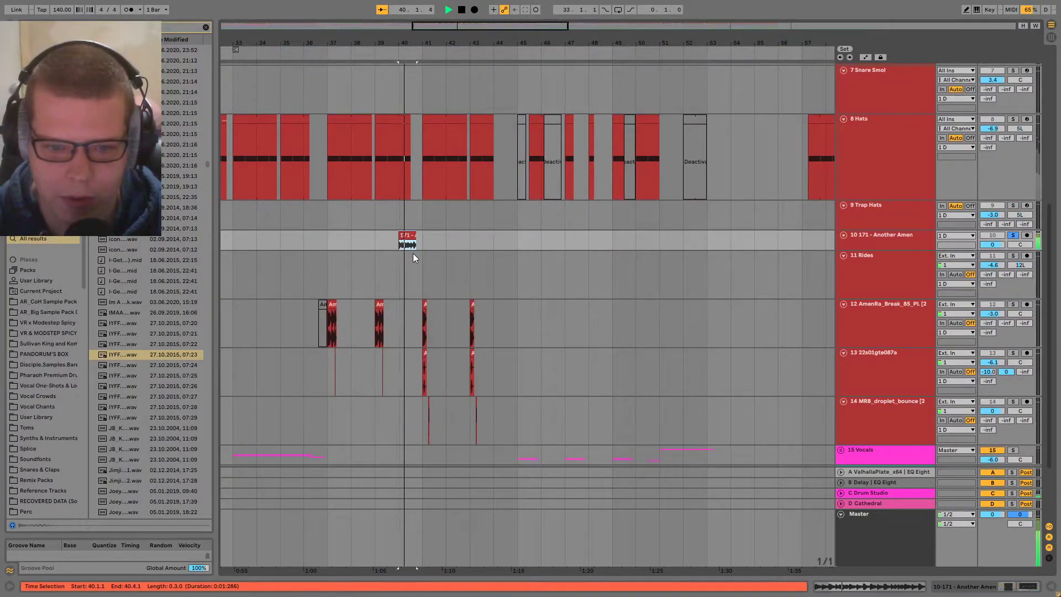
- Stop playback, make the 171 - Another Amen track taller and show its Delay and EQ Eight devices
left_click(869, 235)
left_click_drag(859, 249, 863, 283)
key("space")
scroll(431, 273, "up", 5)
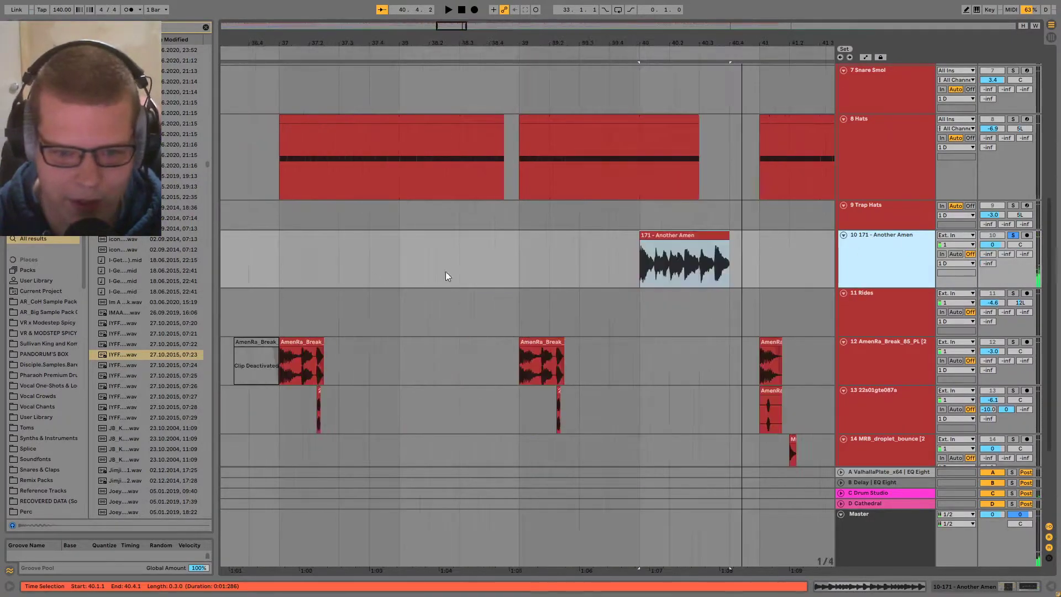
double_click(876, 266)
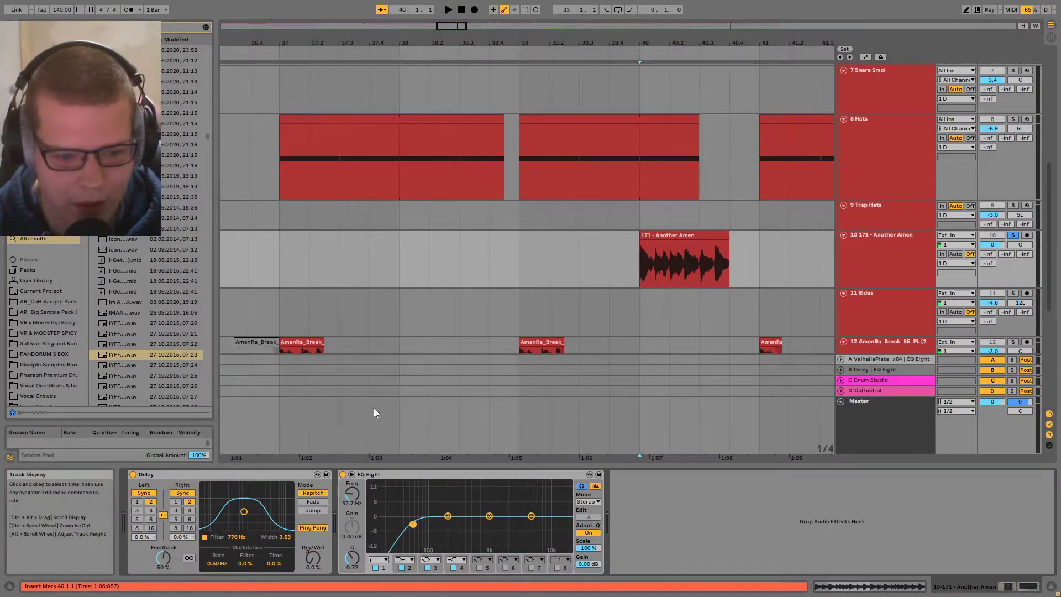
left_click_drag(659, 220, 543, 210)
- Rename the Another Amen clip at 40.1.1 as "GOOD AMEN 171 - Another Amen"
left_click(582, 228)
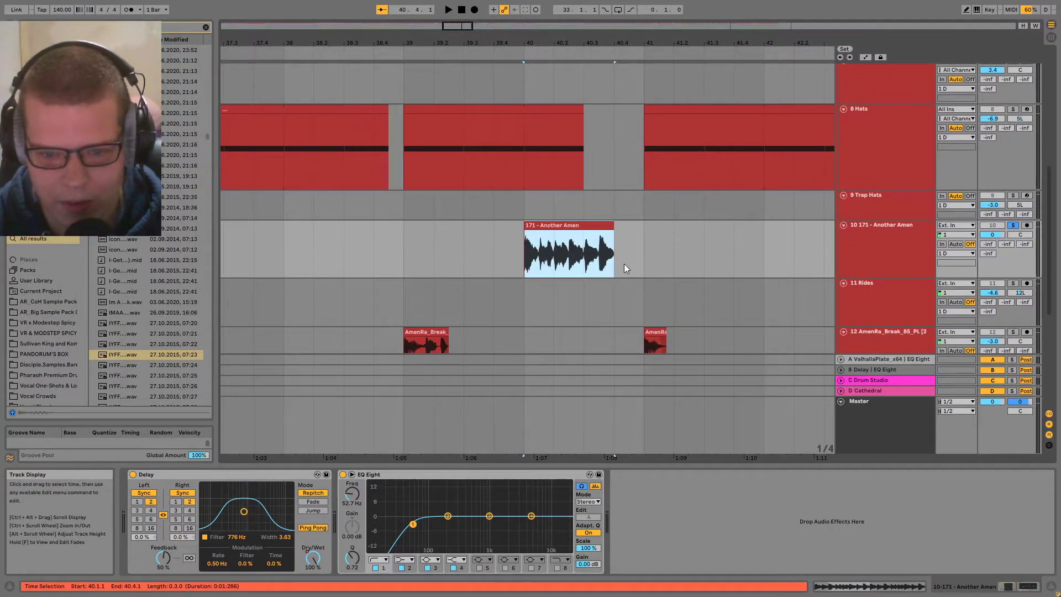
key("ctrl+r")
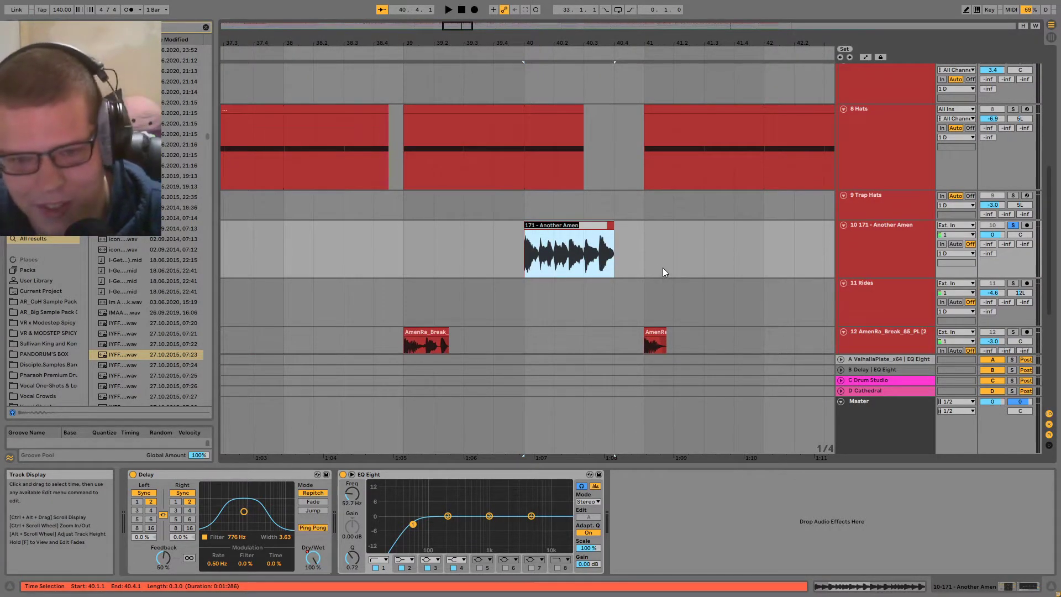
key("Home")
type("GOOD ")
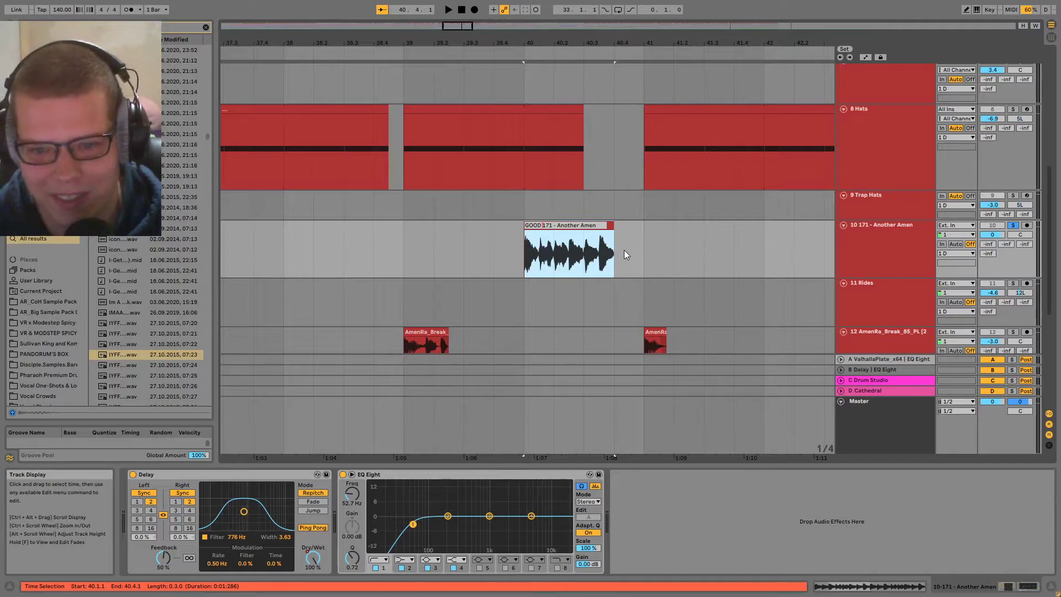
type("AMEN")
key("Return")
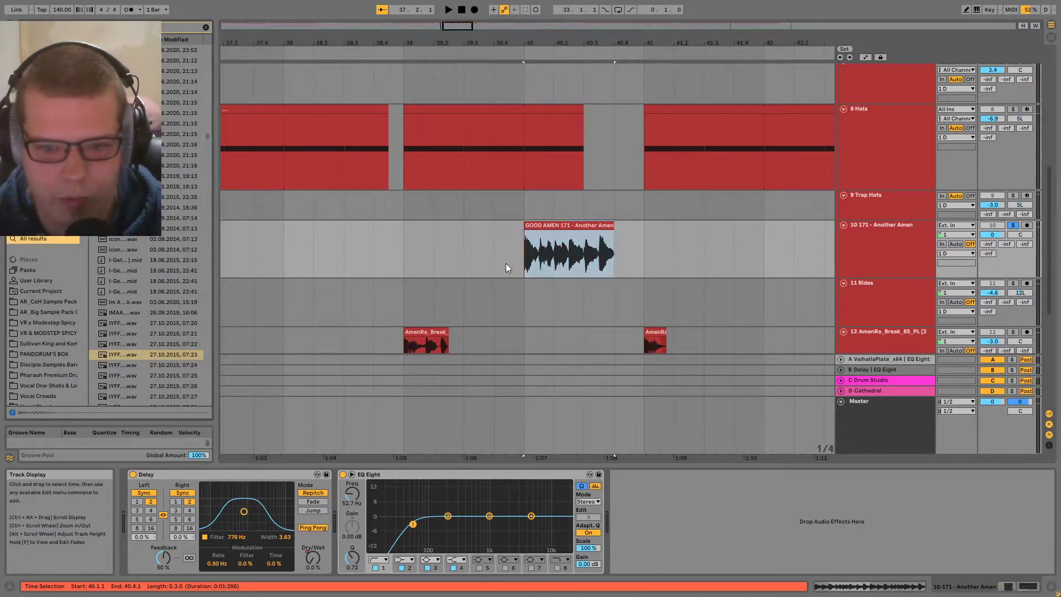
- Look over the Rides track at 69.1.1 and return to the renamed Amen clip at 40.1.1
scroll(506, 263, "down", 10, "ctrl")
scroll(542, 221, "down", 4)
left_click(540, 193)
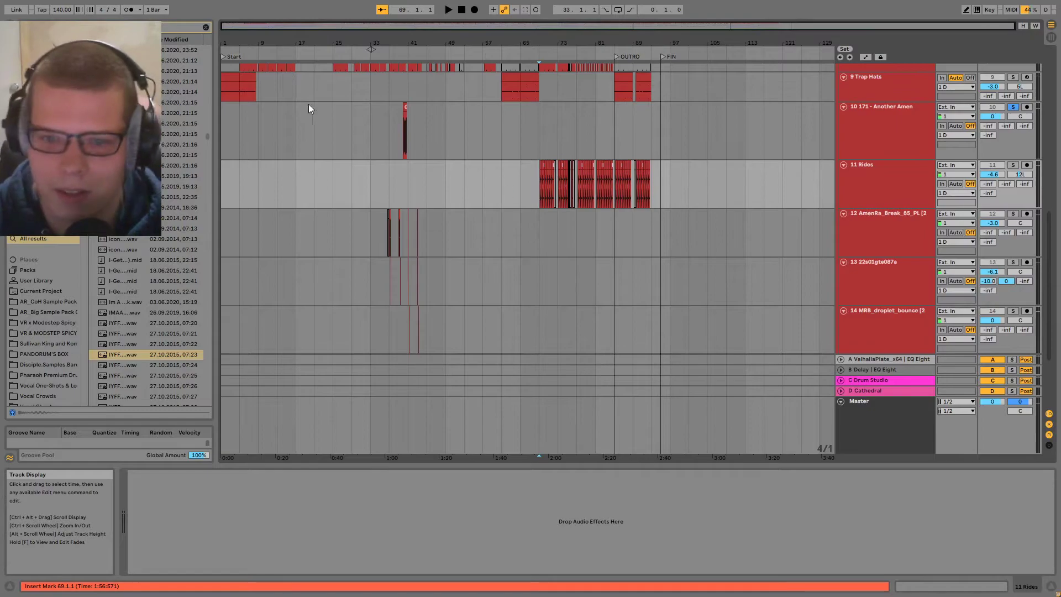
left_click(392, 117)
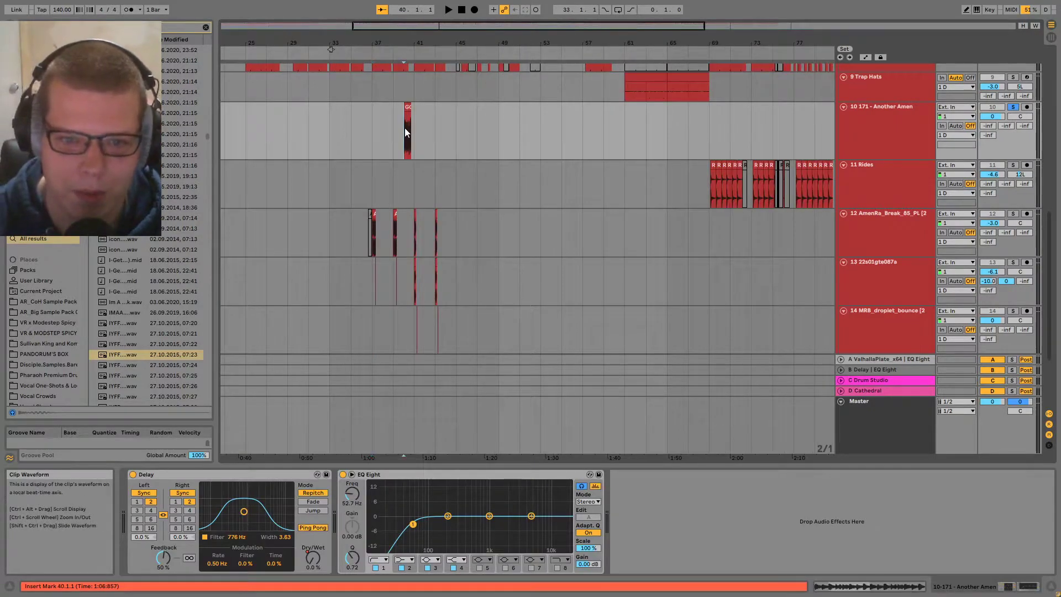
scroll(421, 190, "up", 6, "ctrl")
scroll(622, 227, "right", 3)
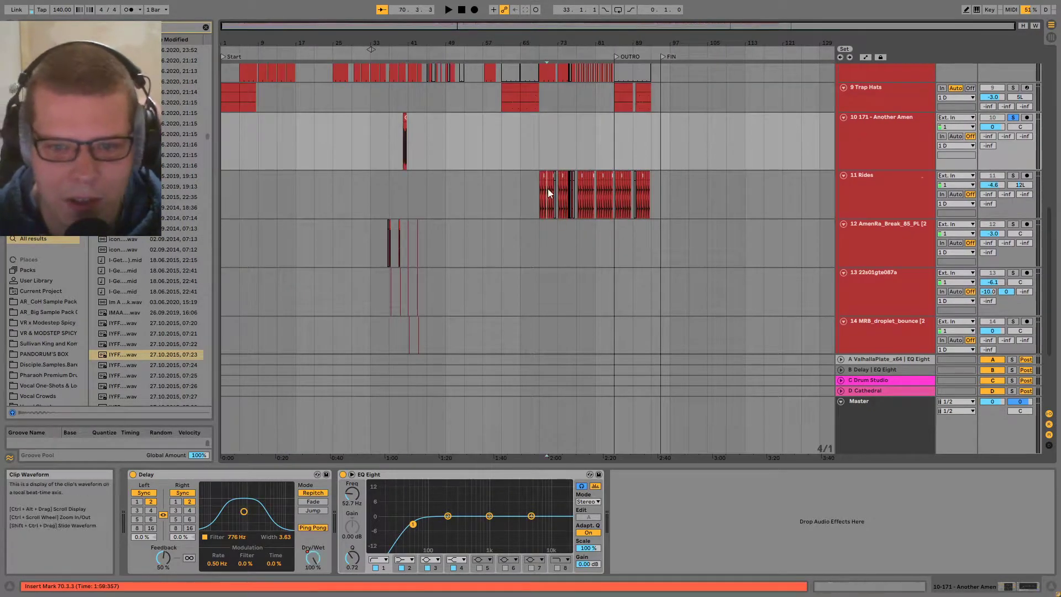
- Turn off the Another Amen solo and examine the Ride Slackjaw clips on the Rides track from 69.1.1
left_click(553, 195)
scroll(558, 201, "down", 3, "ctrl")
left_click(514, 190)
scroll(526, 212, "up", 5, "ctrl")
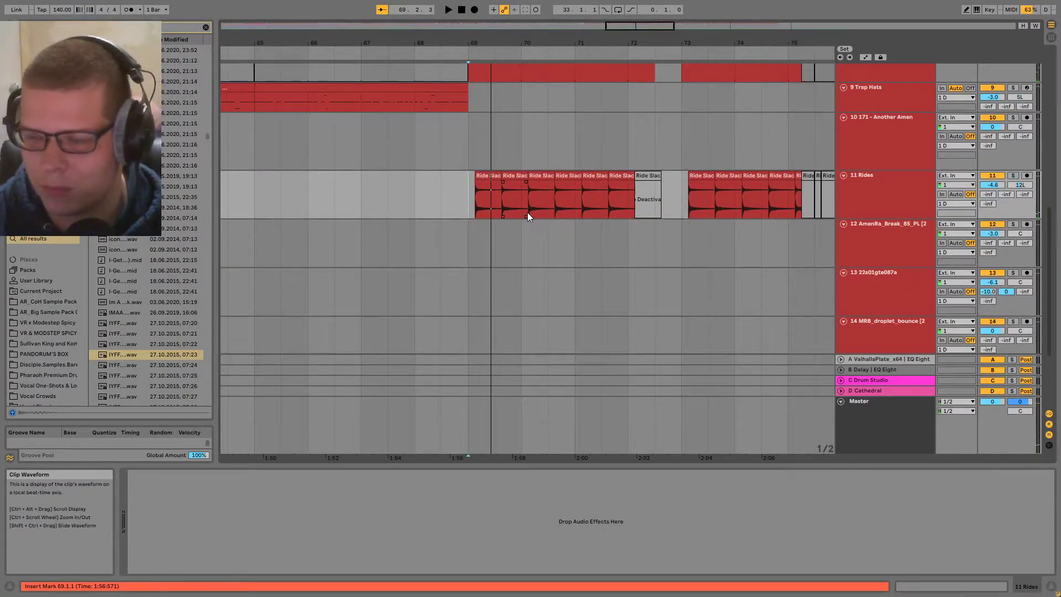
left_click(459, 180)
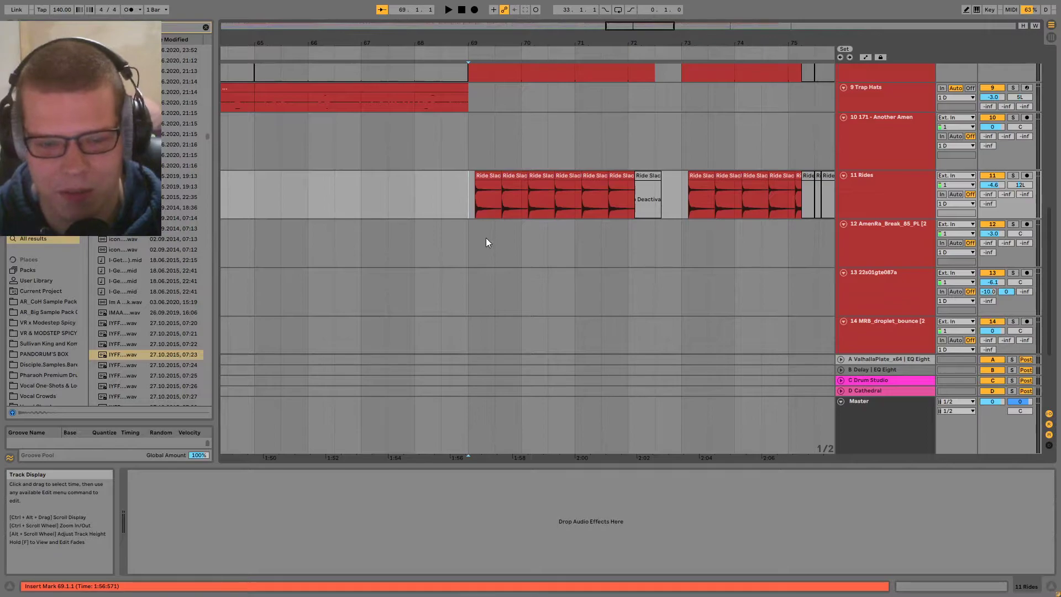
scroll(532, 195, "up", 3, "ctrl")
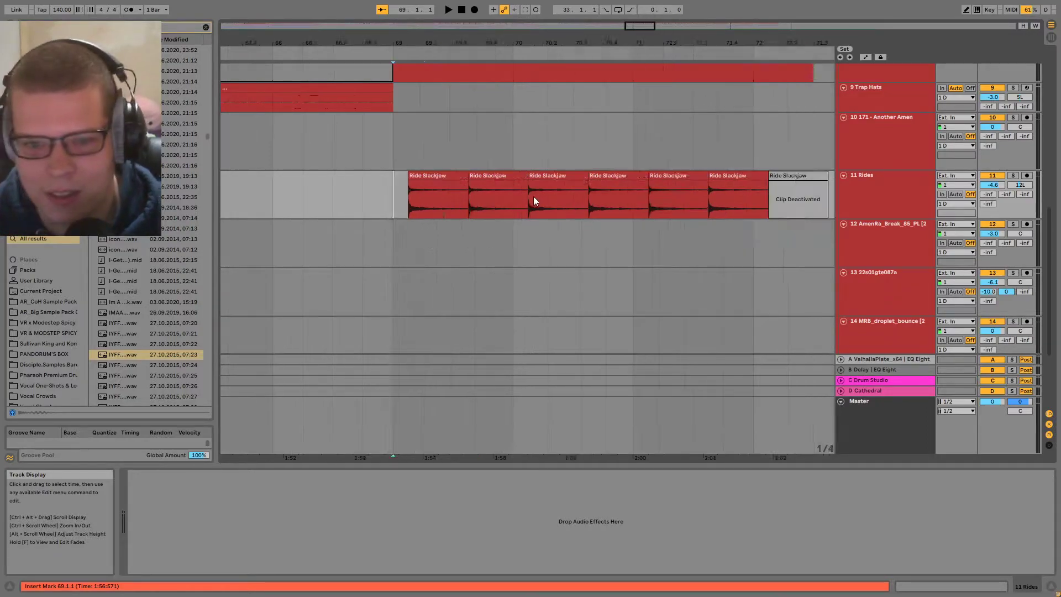
left_click(409, 203)
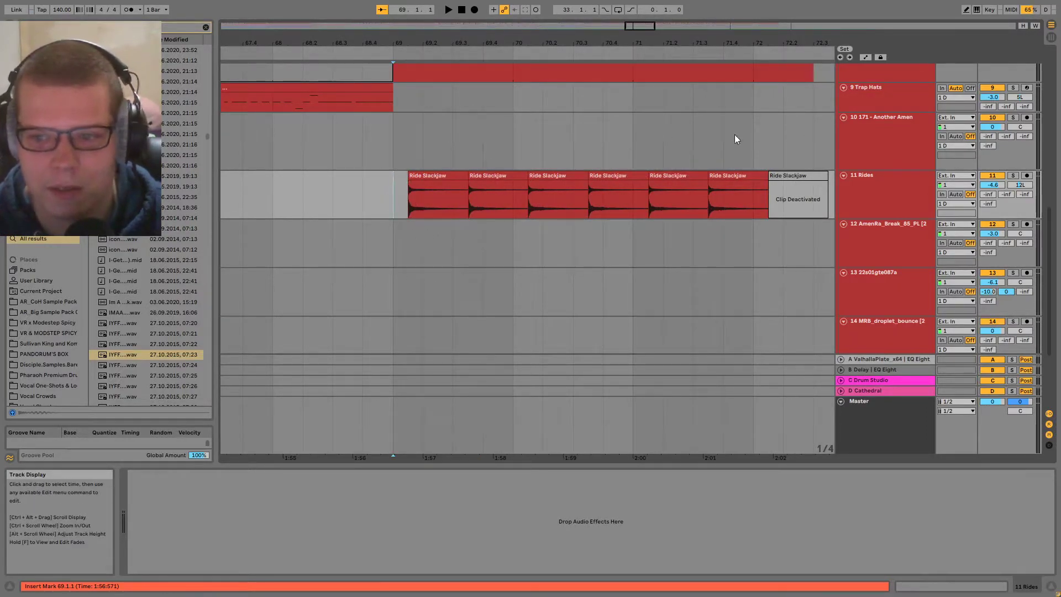
- Solo the Rides track and play it from 69.1.1 while comparing its clips with the Hats above
scroll(592, 161, "down", 4, "ctrl")
key("space")
key("s")
left_click_drag(708, 262, 495, 262, "ctrl+alt")
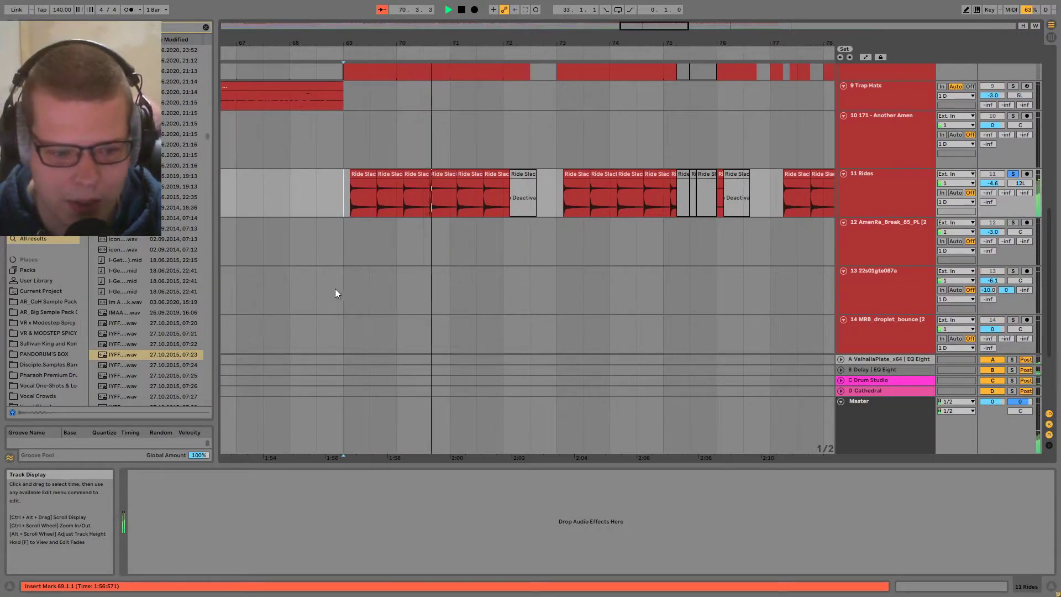
left_click_drag(626, 204, 569, 282, "ctrl+alt")
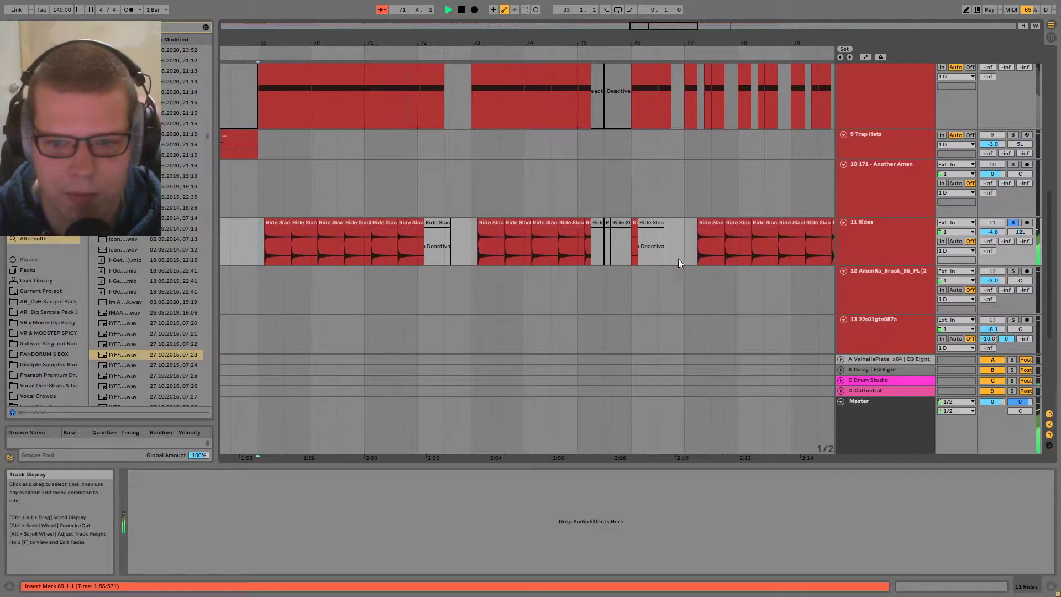
scroll(683, 260, "down", 7, "ctrl")
left_click_drag(762, 267, 882, 209, "ctrl+alt")
key("space")
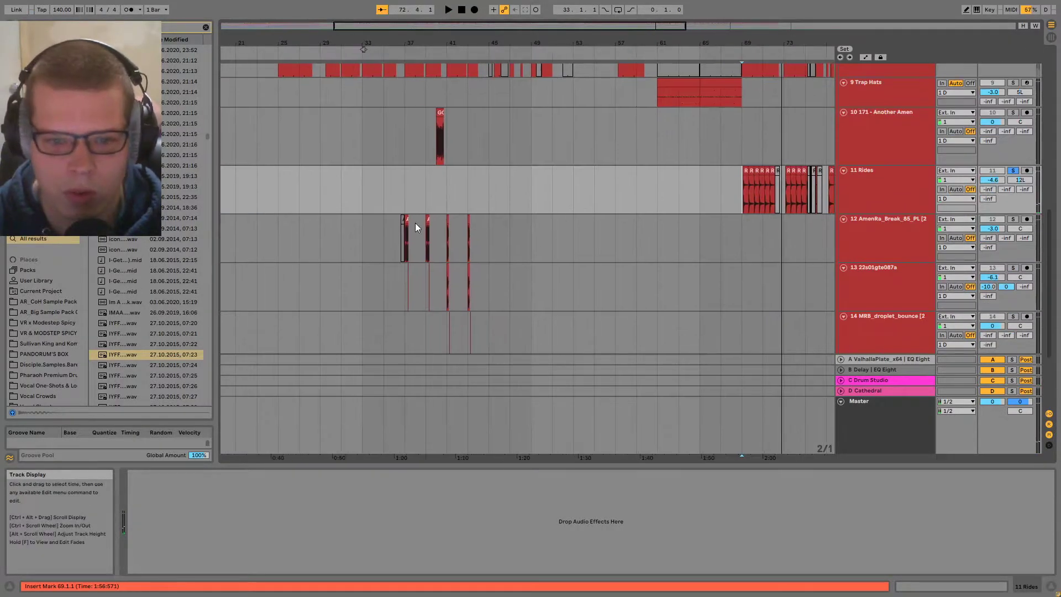
- Solo the AmenRa_Break track, play its break from 37.1.1 and inspect the clip's waveform up close
left_click(407, 235)
scroll(406, 234, "up", 3, "ctrl")
key("s")
key("space")
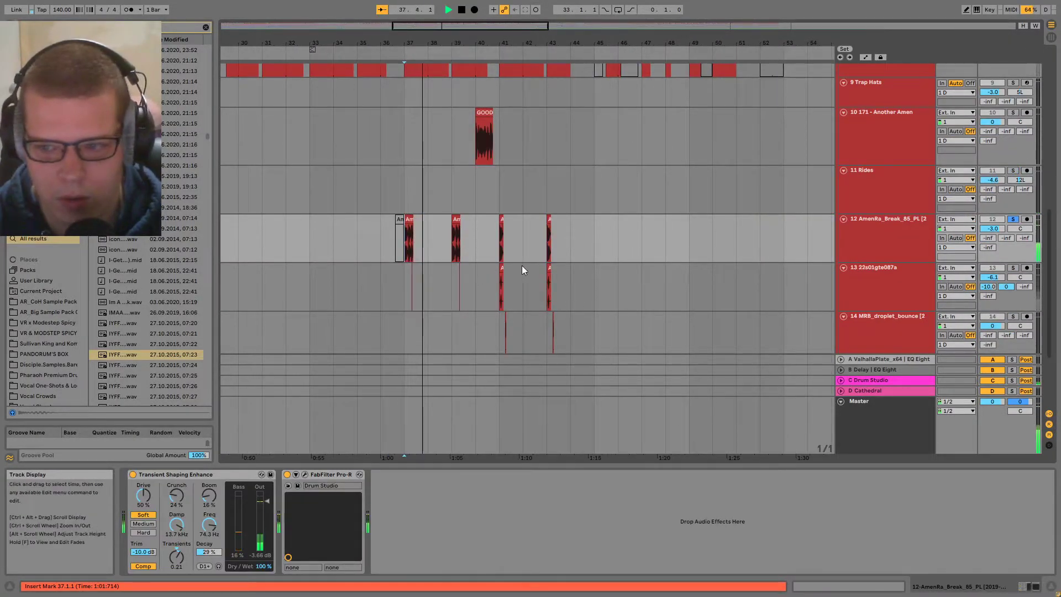
scroll(409, 266, "up", 10, "ctrl")
key("space")
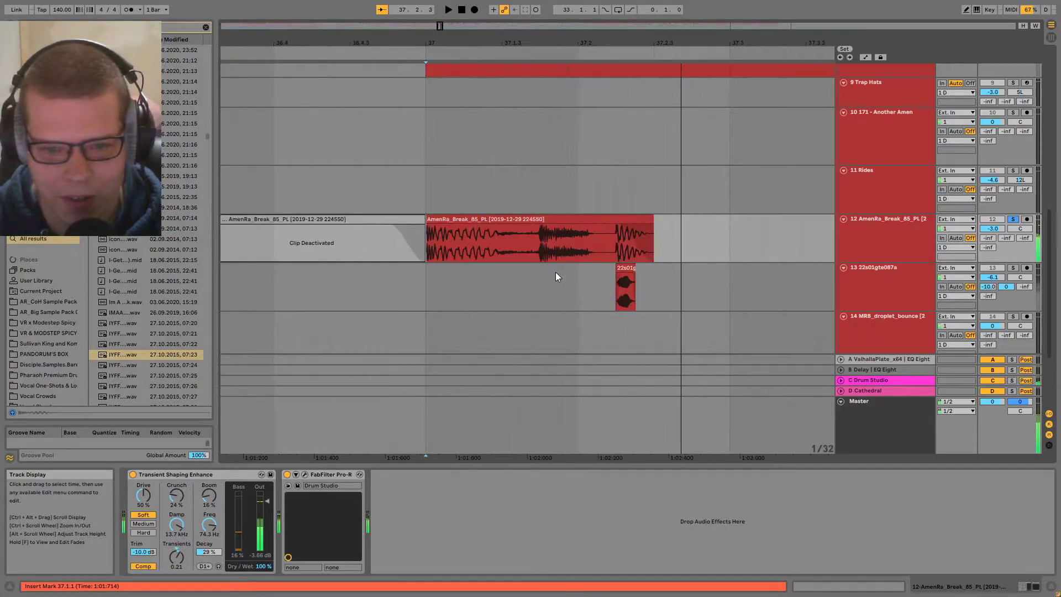
- Play the AmenRa_Break clip again from 37.1.1 and examine its waveform beside the clips that follow it
left_click(447, 219)
key("z")
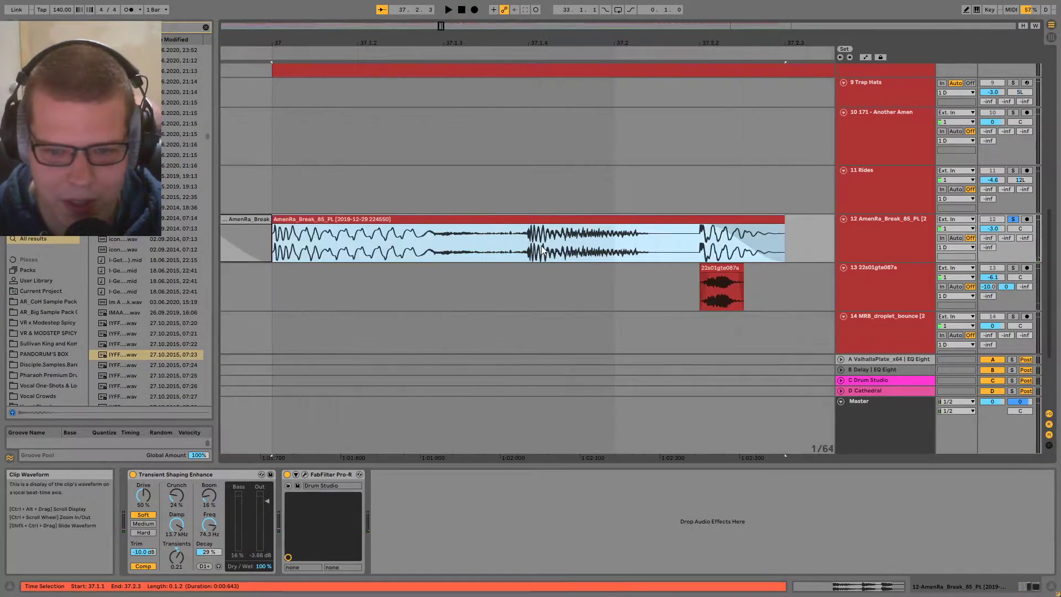
scroll(542, 247, "down", 5, "ctrl")
scroll(437, 238, "right", 3)
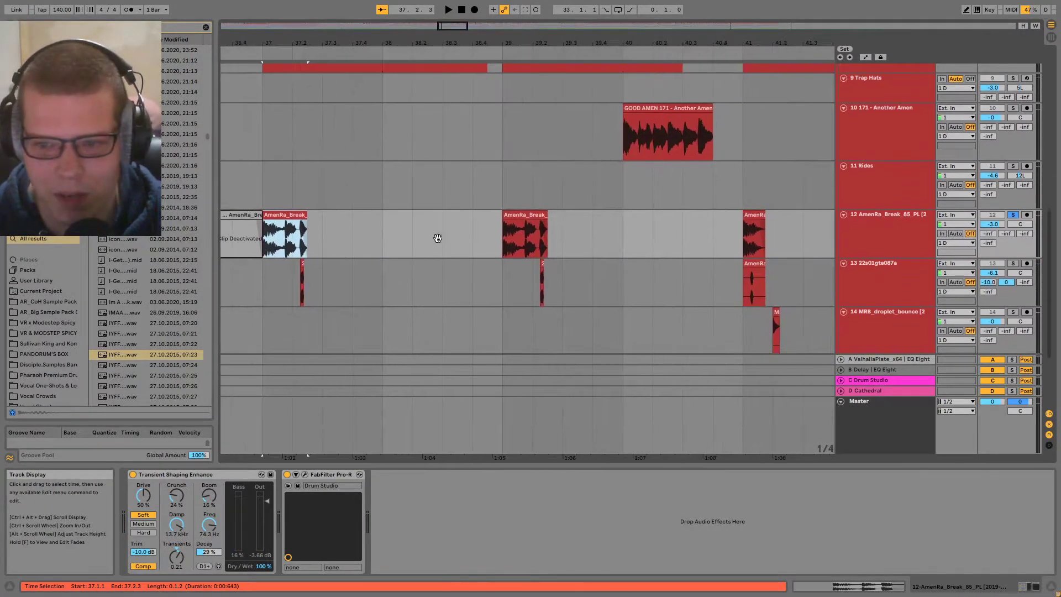
left_click(630, 120)
left_click(323, 232)
left_click(284, 221)
key("space")
key("z")
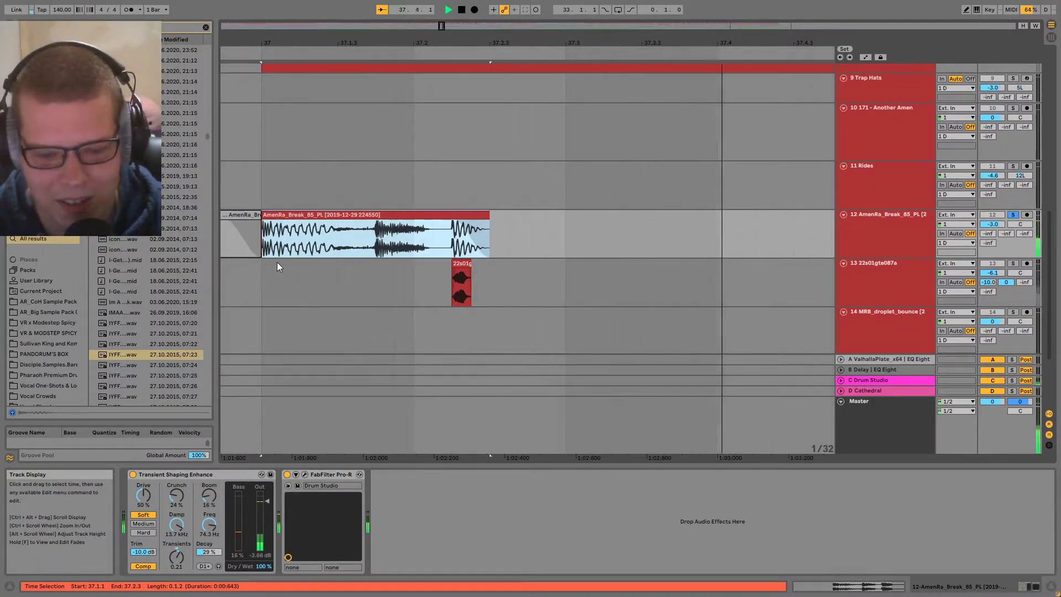
left_click(365, 247)
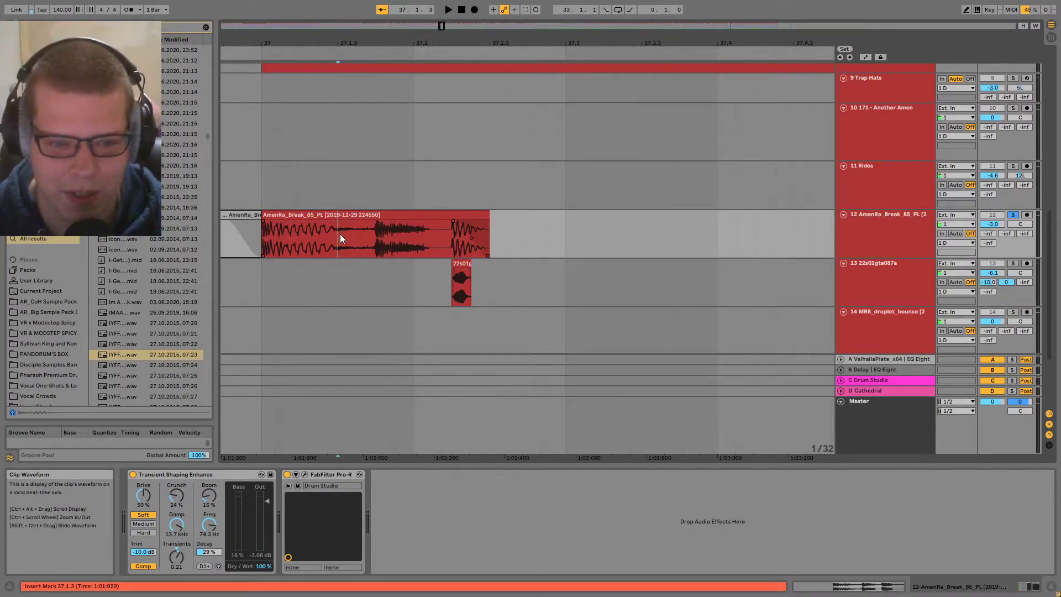
- Deactivate Transient Shaping Enhance and FabFilter Pro-R on the AmenRa_Break track and play the clip dry from 37.1.1
scroll(356, 224, "down", 3)
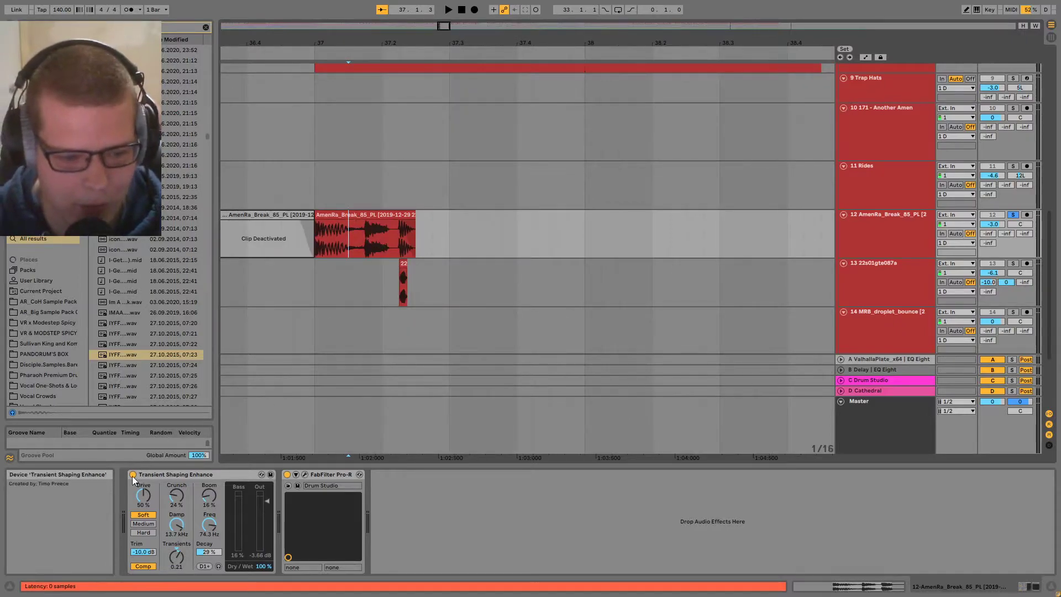
left_click(347, 474)
left_click(228, 475, "shift")
key("0")
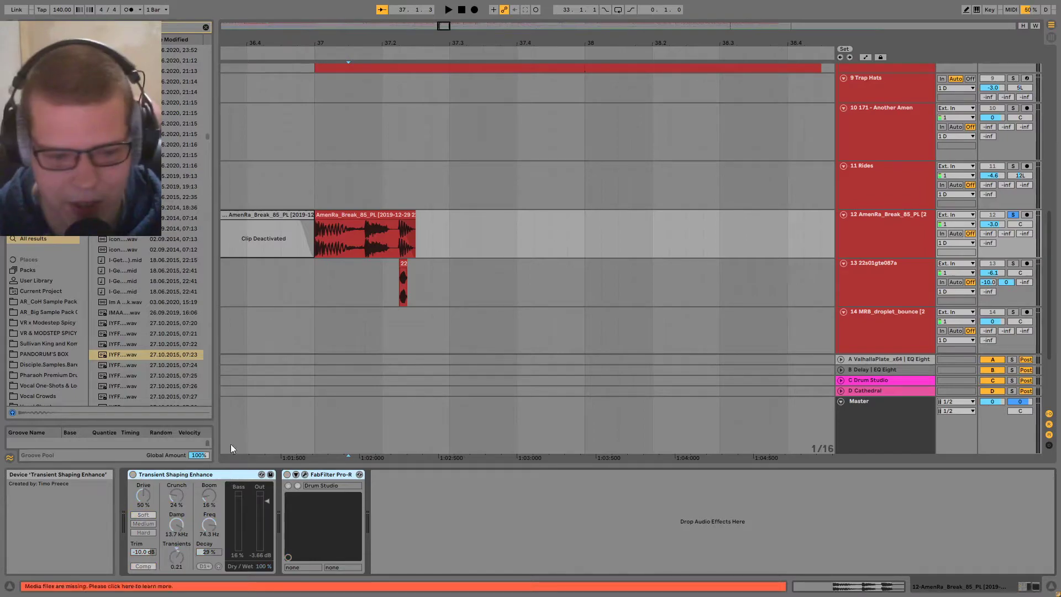
left_click(324, 214)
key("space")
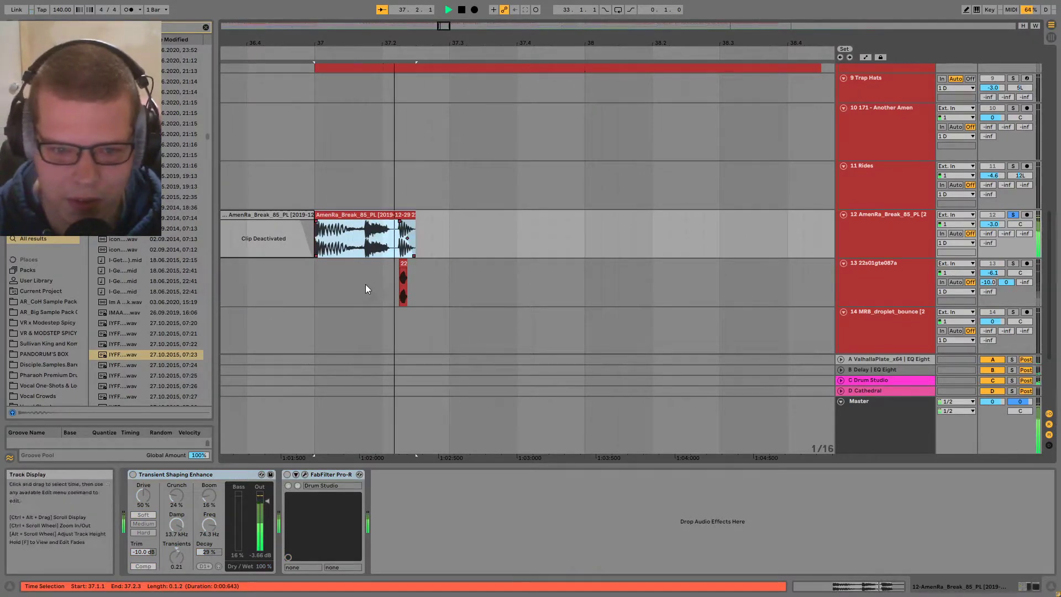
key("space")
- Reactivate both AmenRa_Break effects and play the clip again for comparison with the dry sound
key("0")
key("space")
left_click(443, 255)
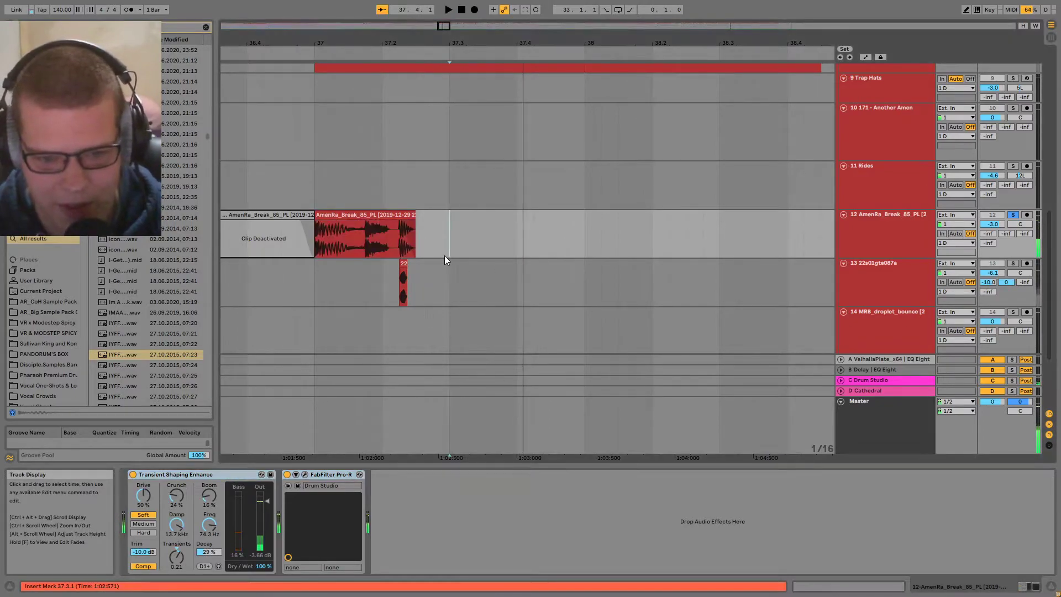
key("space")
- Look over the AmenRa_Break clips in the arrangement and inspect the break at 37.1.1 beside the deactivated clip before it
scroll(463, 273, "down", 2)
scroll(635, 277, "down", 8)
scroll(385, 279, "up", 2)
scroll(385, 284, "up", 10)
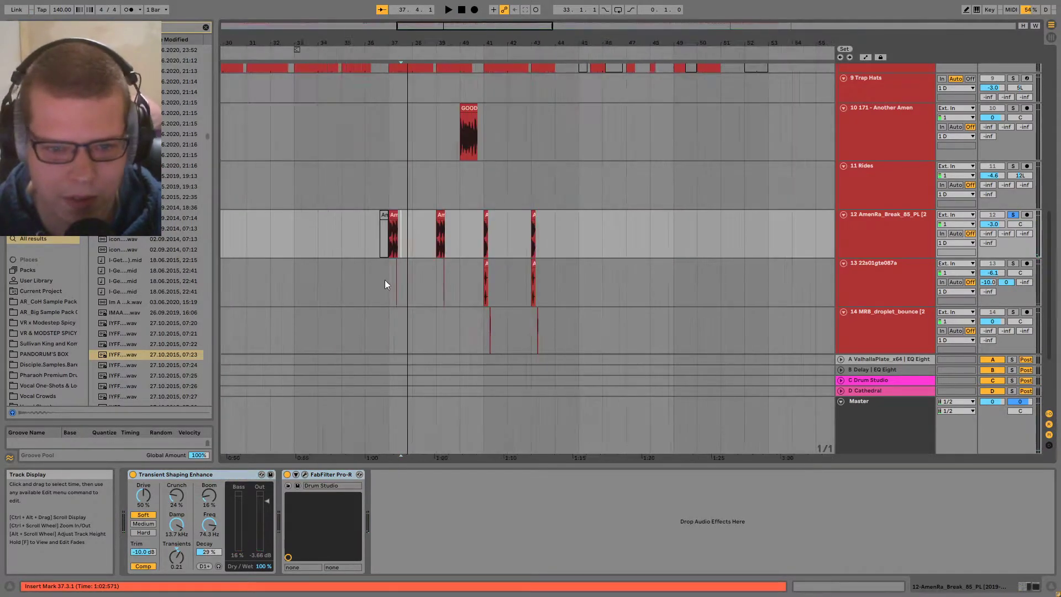
left_click(393, 285)
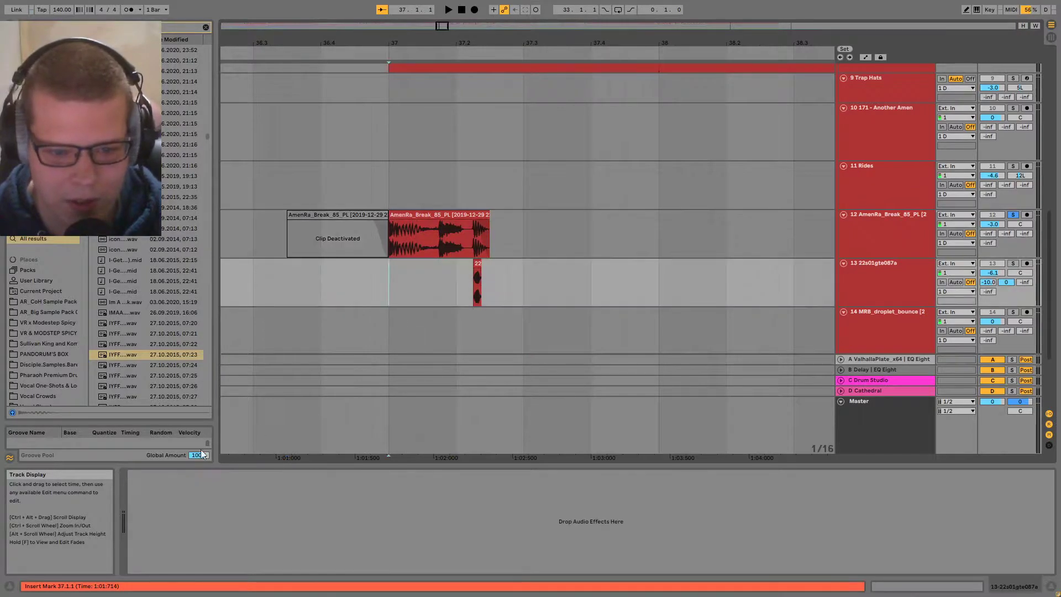
left_click(459, 242)
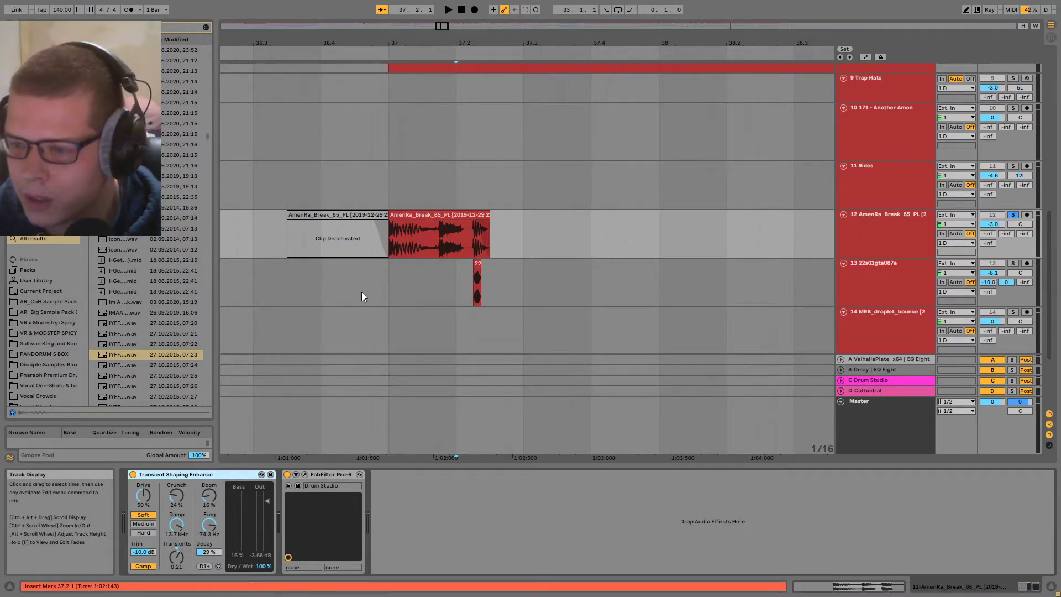
scroll(361, 291, "up", 3)
scroll(359, 297, "up", 2)
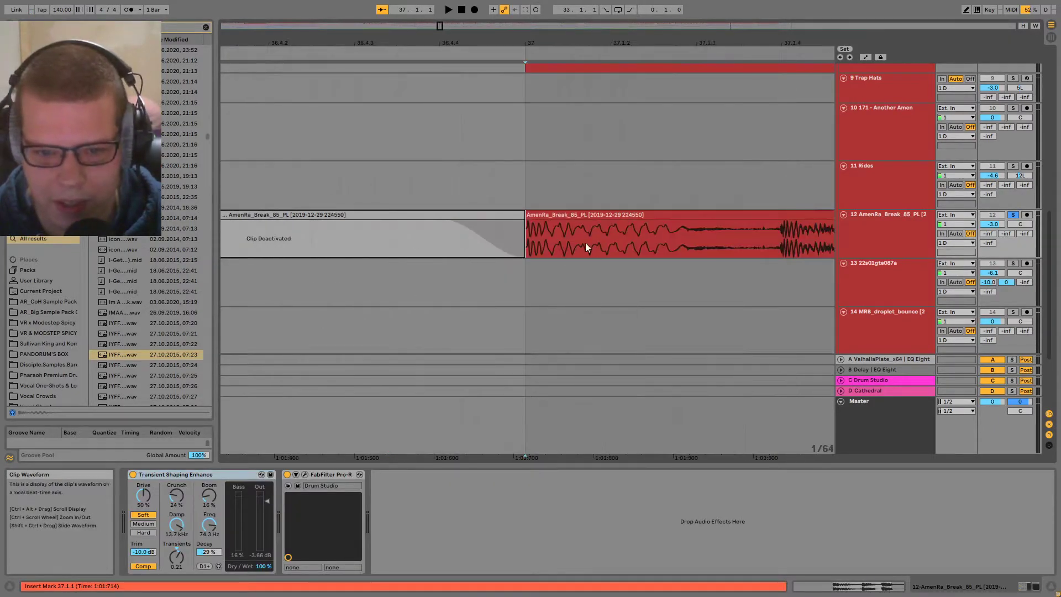
scroll(569, 314, "down", 3)
left_click_drag(626, 305, 420, 307)
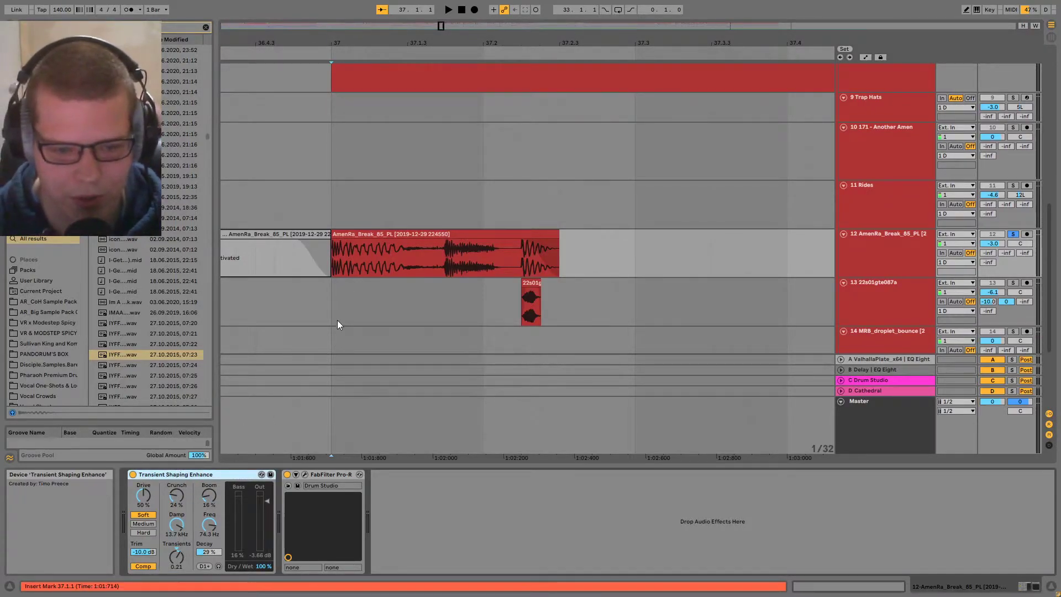
left_click(344, 249)
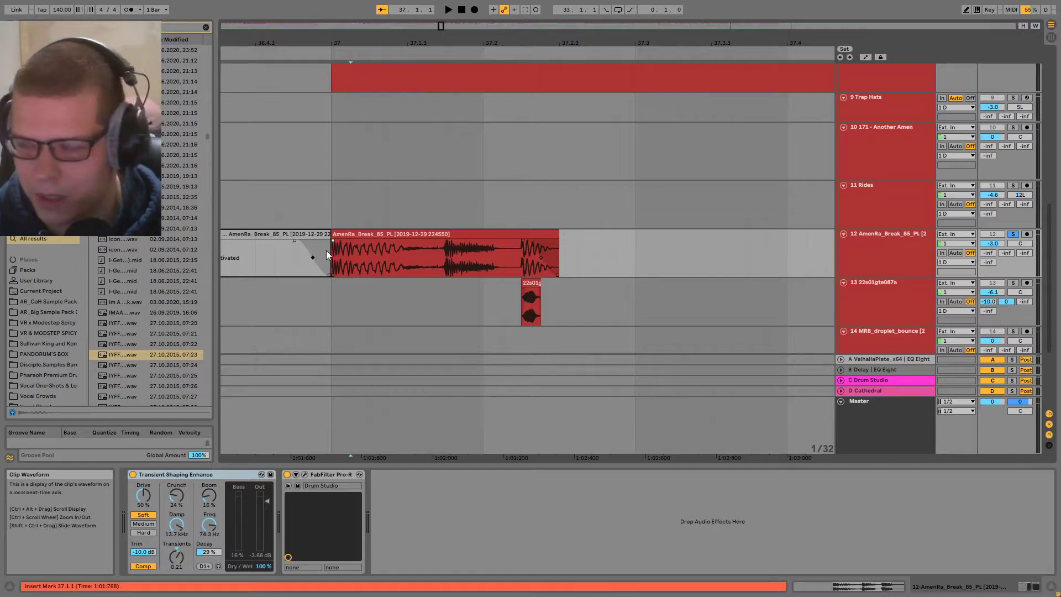
- Solo the 22s01gte087a track and play its short clip at 37.2.2
scroll(378, 239, "right", 3)
scroll(475, 319, "down", 2)
scroll(469, 196, "right", 1)
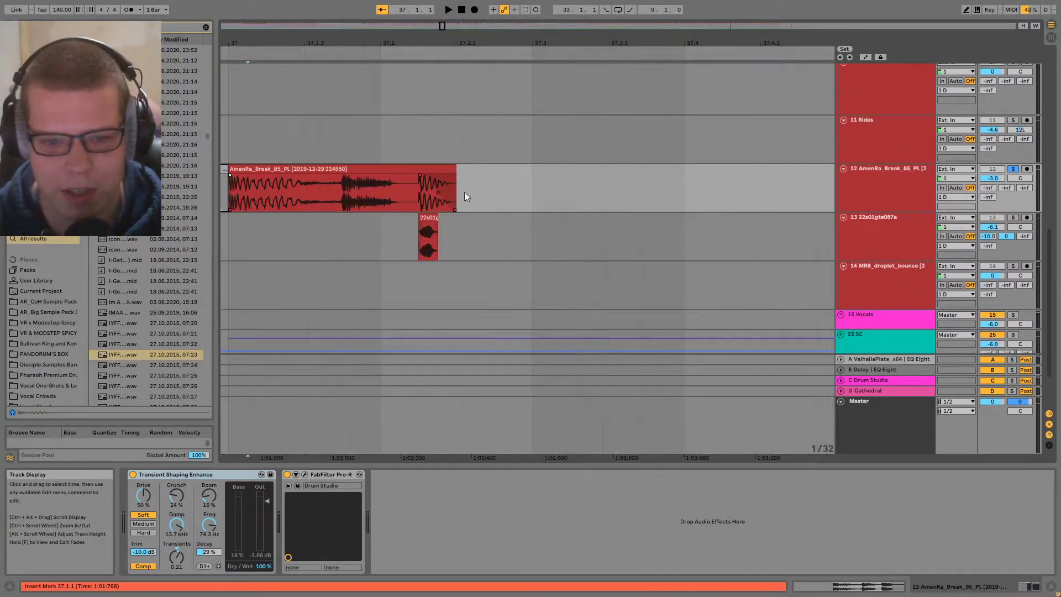
left_click(429, 243)
key("s")
key("space")
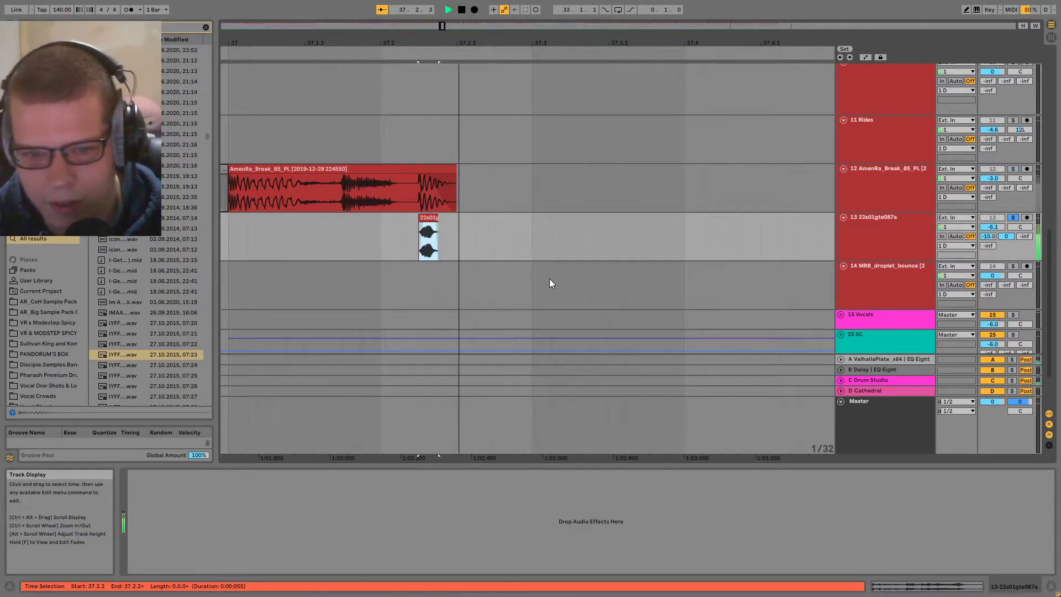
scroll(542, 264, "down", 5)
key("space")
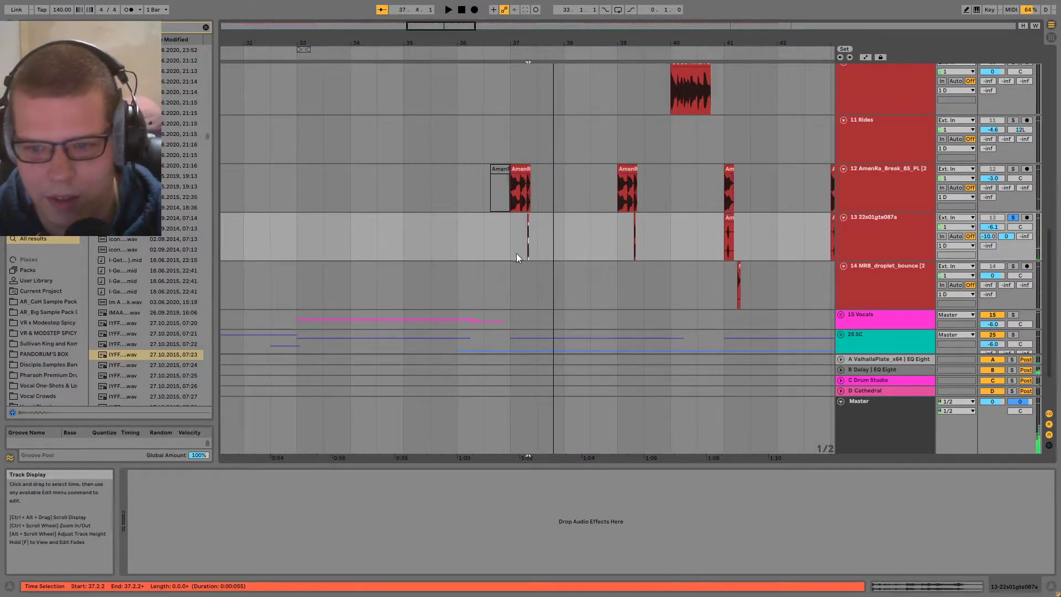
- Inspect the 22s01gte087a clip's waveform and fades up close, and play it once more from 37.2.2
scroll(530, 254, "up", 7)
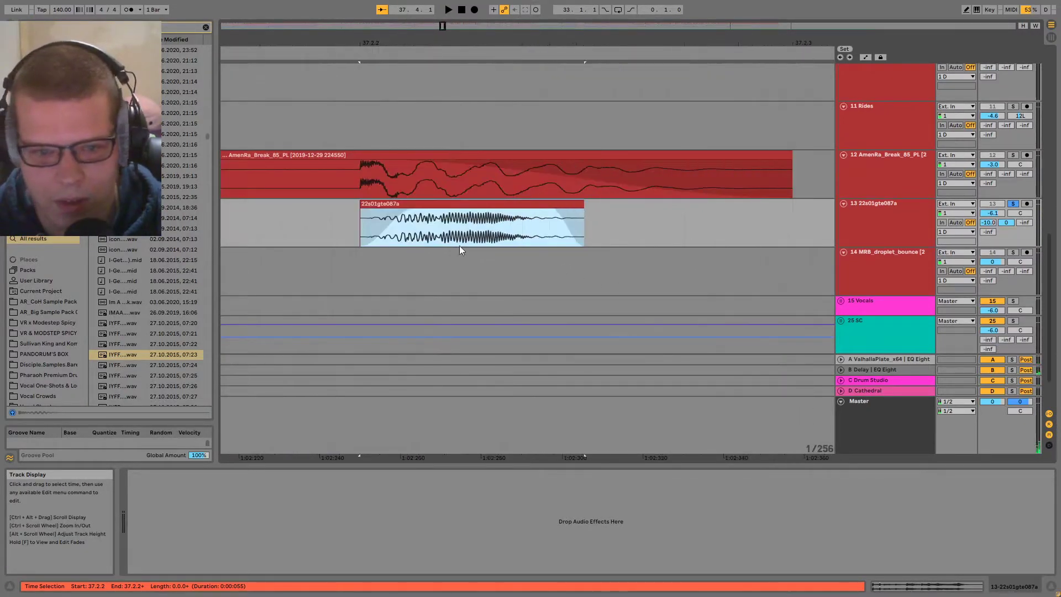
scroll(397, 238, "up", 2)
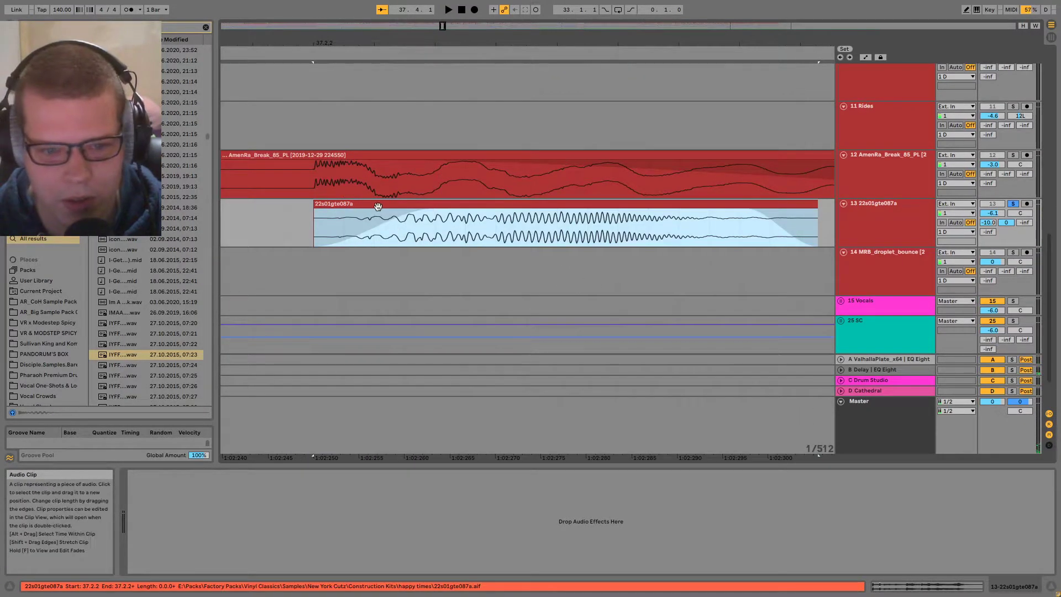
left_click(436, 213)
scroll(572, 210, "down", 3)
key("space")
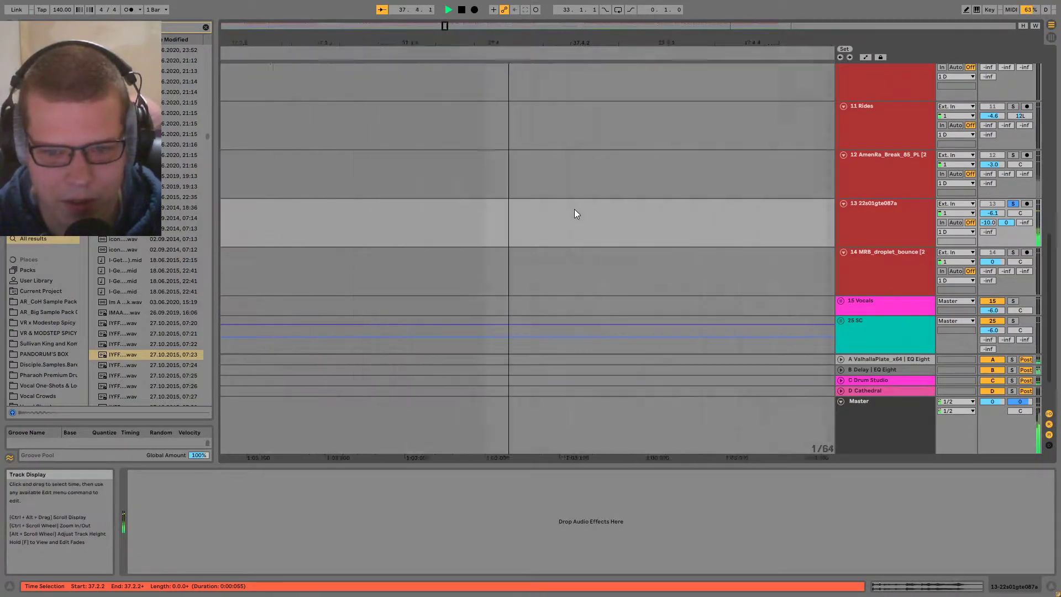
scroll(578, 215, "down", 5)
left_click(884, 235)
key("space")
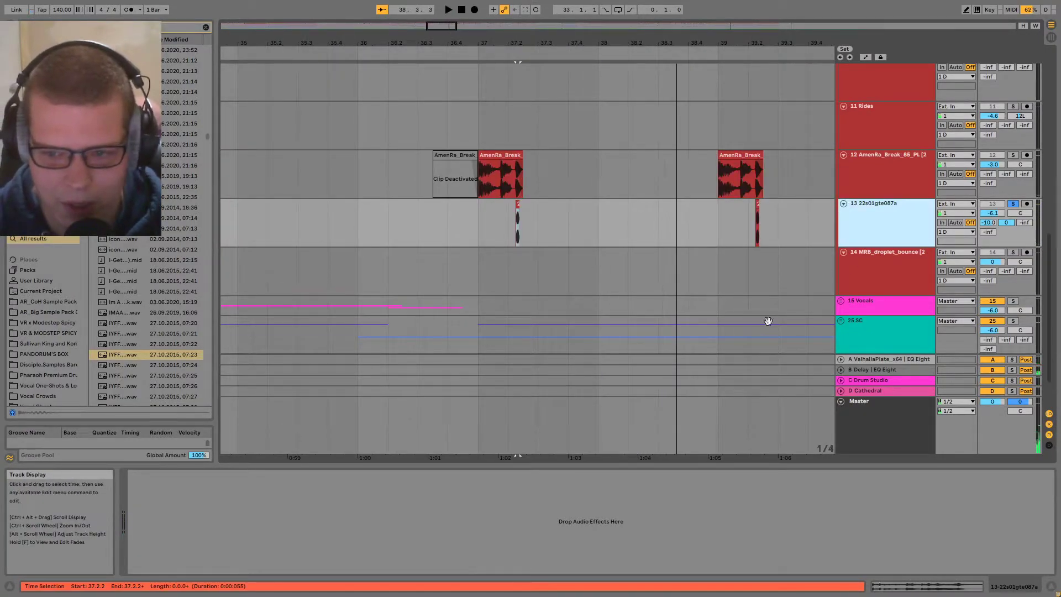
- Check the 22s01gte087a clip at 39.2.2 and play the track's clip in bar 41 from 41.1.2
scroll(623, 308, "up", 6)
left_click(738, 275)
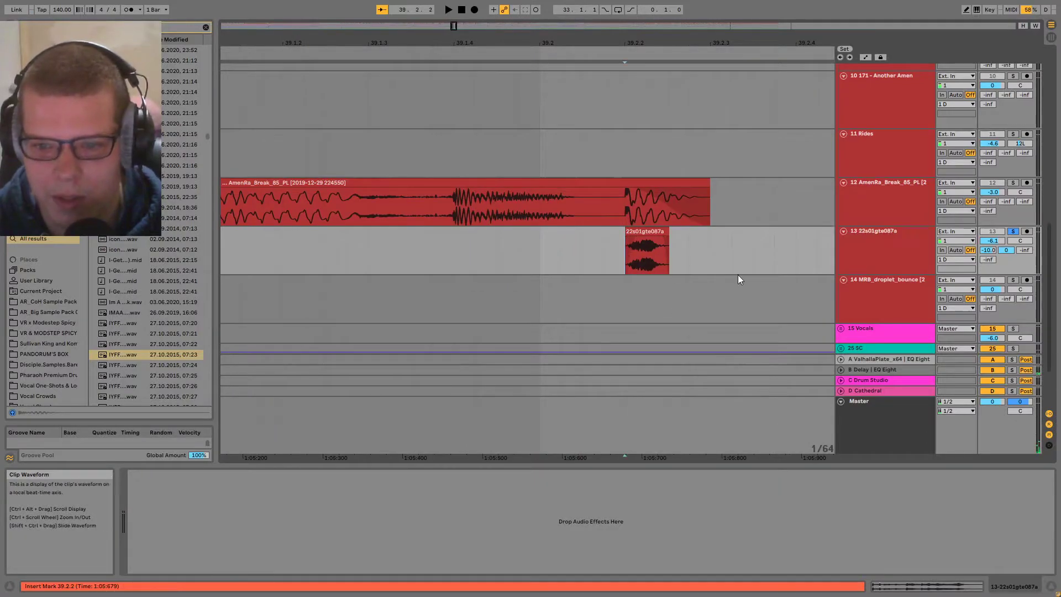
scroll(664, 249, "down", 4)
left_click(493, 208)
key("space")
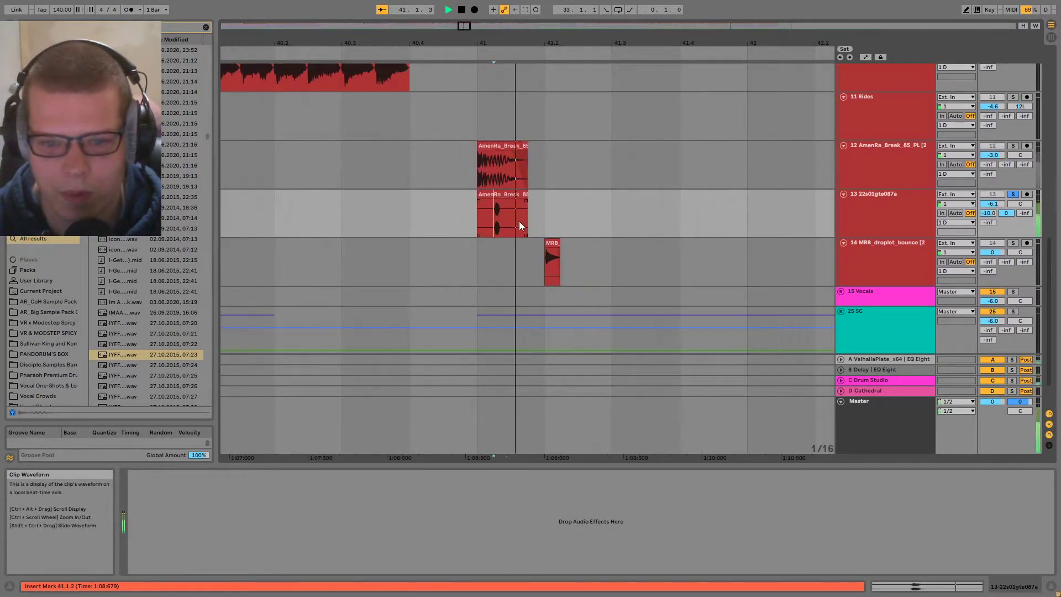
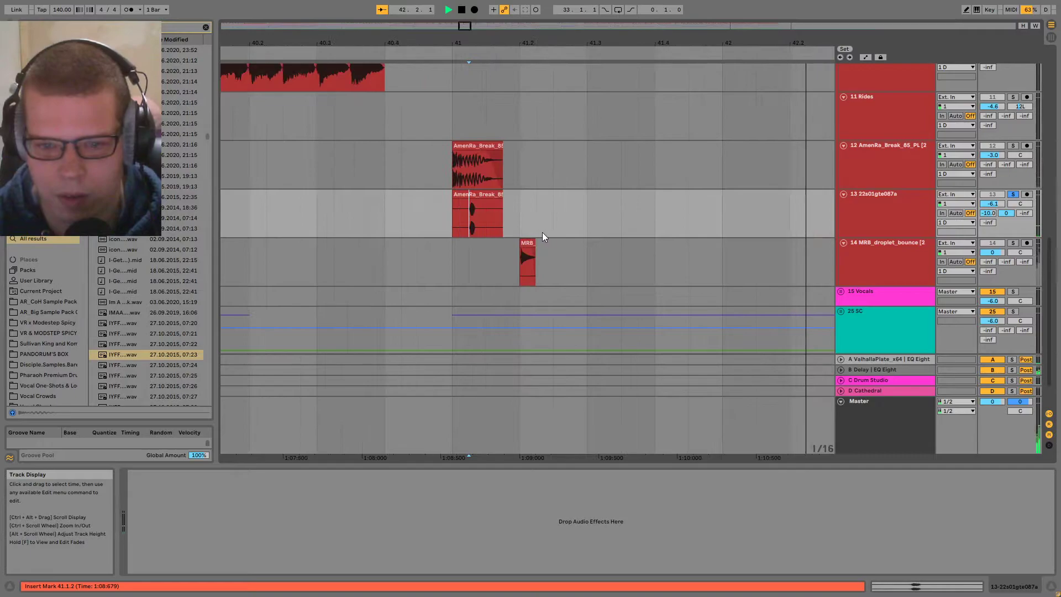
key("space")
- Examine the 22s01gte087a track's clip at 43.1.1 under the AmenRa break and play it
scroll(434, 247, "up", 2)
scroll(341, 265, "up", 3)
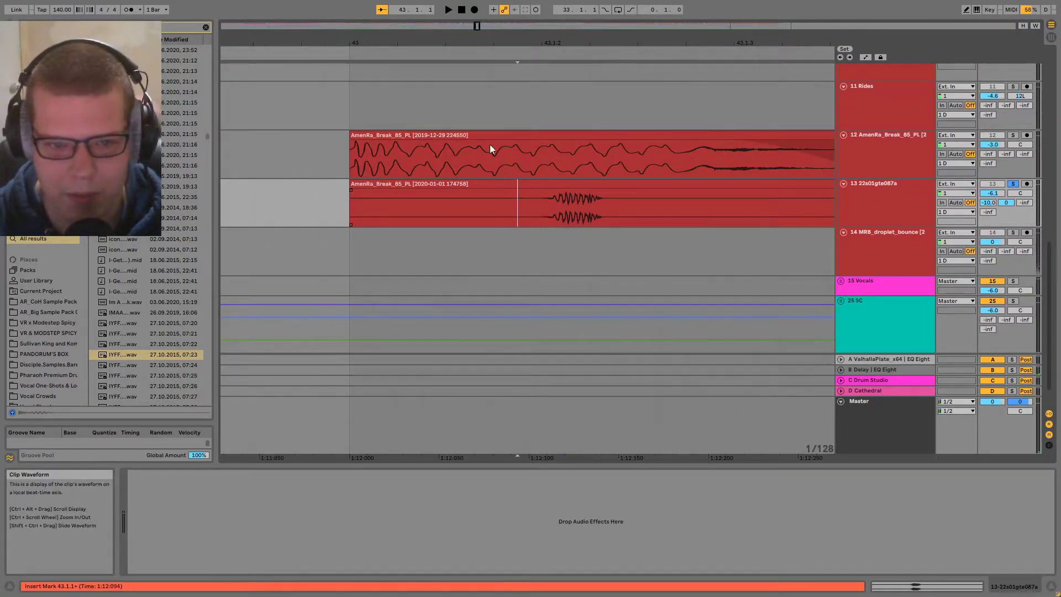
scroll(549, 264, "down", 4)
key("space")
scroll(519, 174, "down", 5)
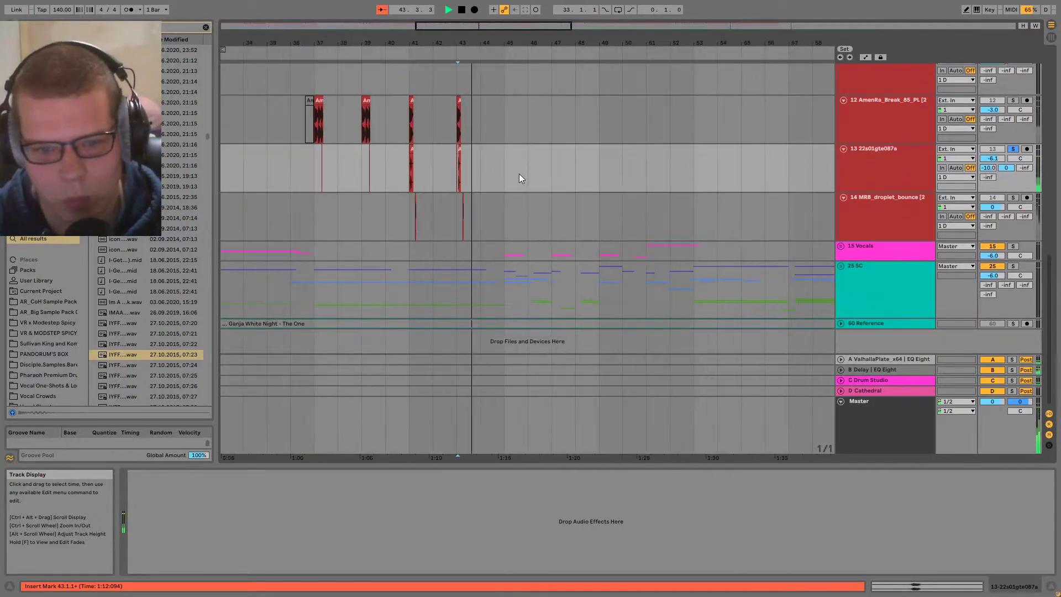
- Solo the MRB_droplet_bounce track and play its clip from 41.2.1
left_click(416, 203)
scroll(417, 203, "up", 5)
key("space")
key("space")
key("space")
key("z")
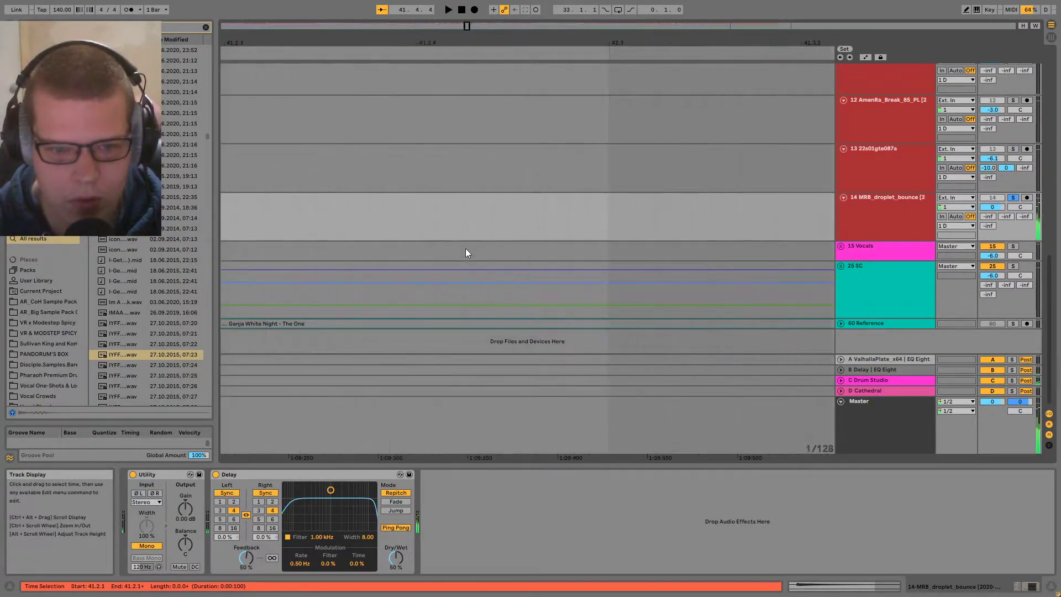
- Inspect the start of the MRB_droplet_bounce clip's waveform at 41.2.1 up close
scroll(334, 236, "up", 2, "ctrl")
left_click(367, 232)
left_click(376, 198)
scroll(356, 223, "up", 2)
scroll(371, 211, "down", 4)
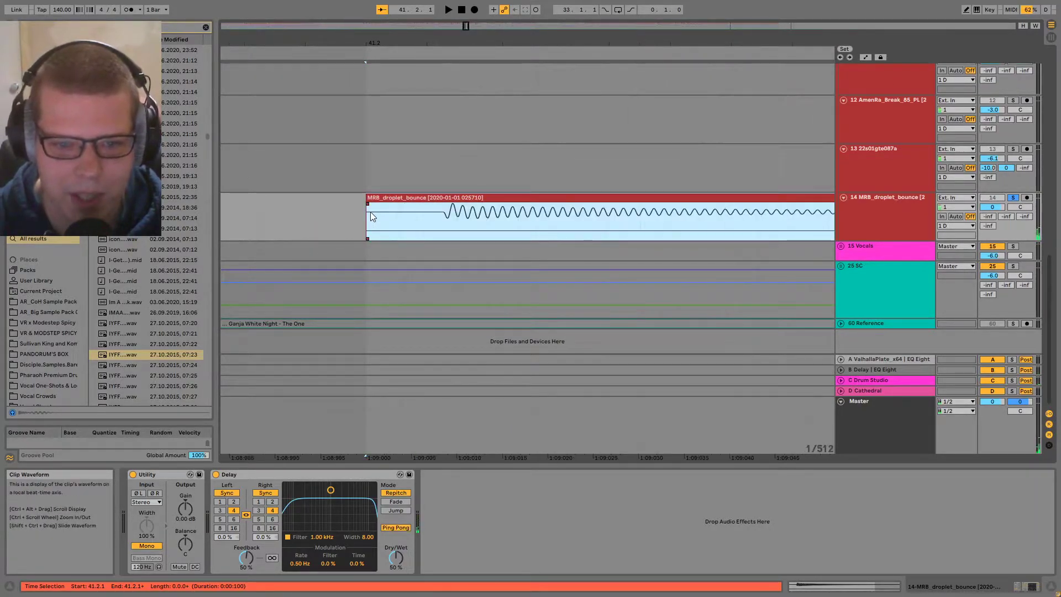
left_click(369, 222)
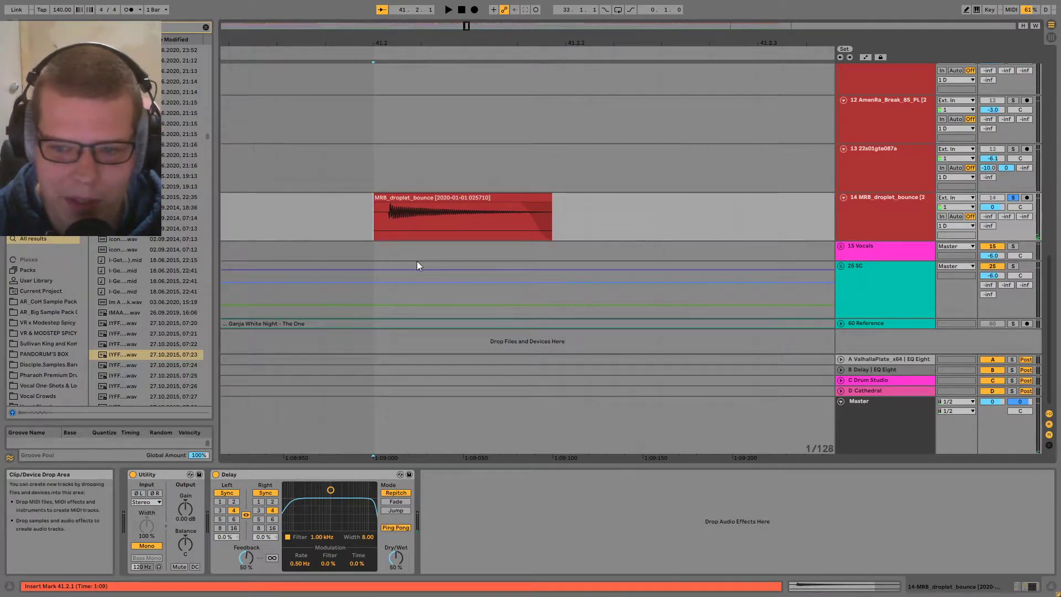
- Unfold the 15 Vocals group and select the CIEL_vocal_phrase_away clip at 1.1.1
key("x")
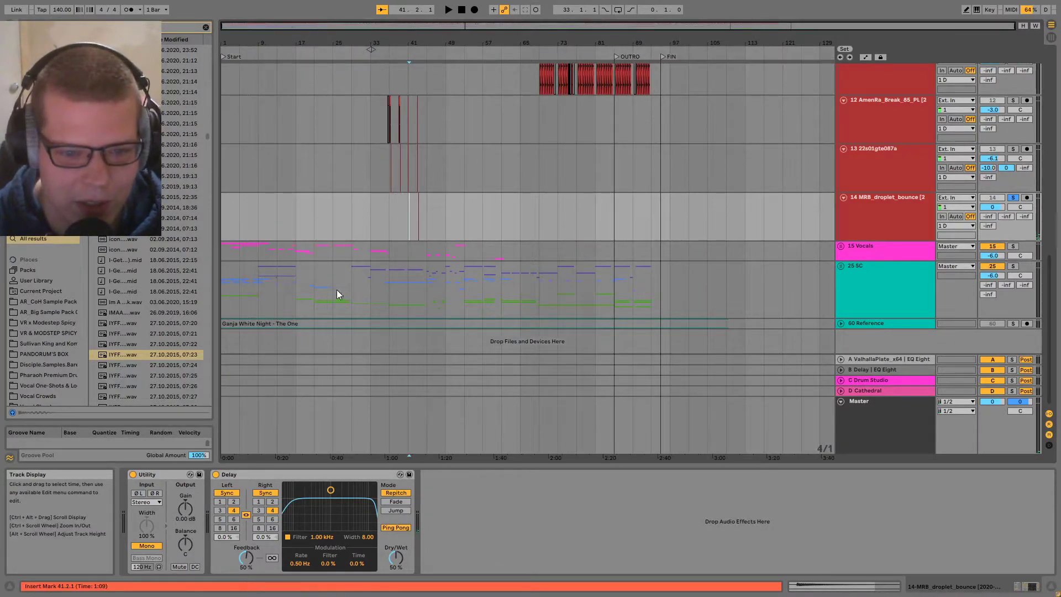
left_click(841, 247)
left_click_drag(379, 286, 337, 146)
left_click(239, 165)
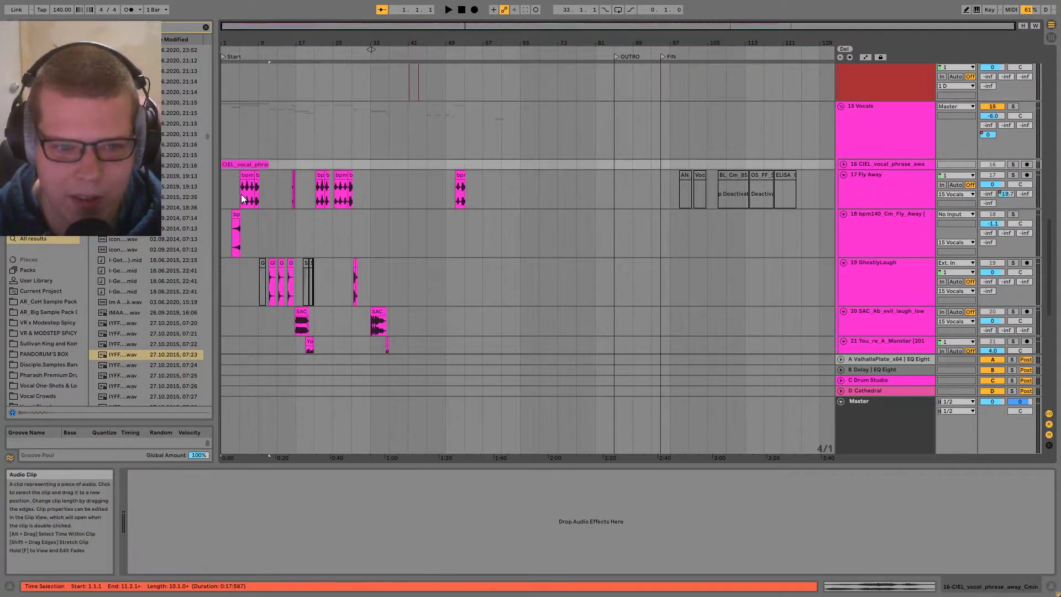
- Solo and unfold the CIEL_vocal_phrase track, play it from 1.1.1 and 4.1.1, and look over the other vocal clips
scroll(250, 204, "up", 5)
key("s")
key("space")
left_click(843, 164)
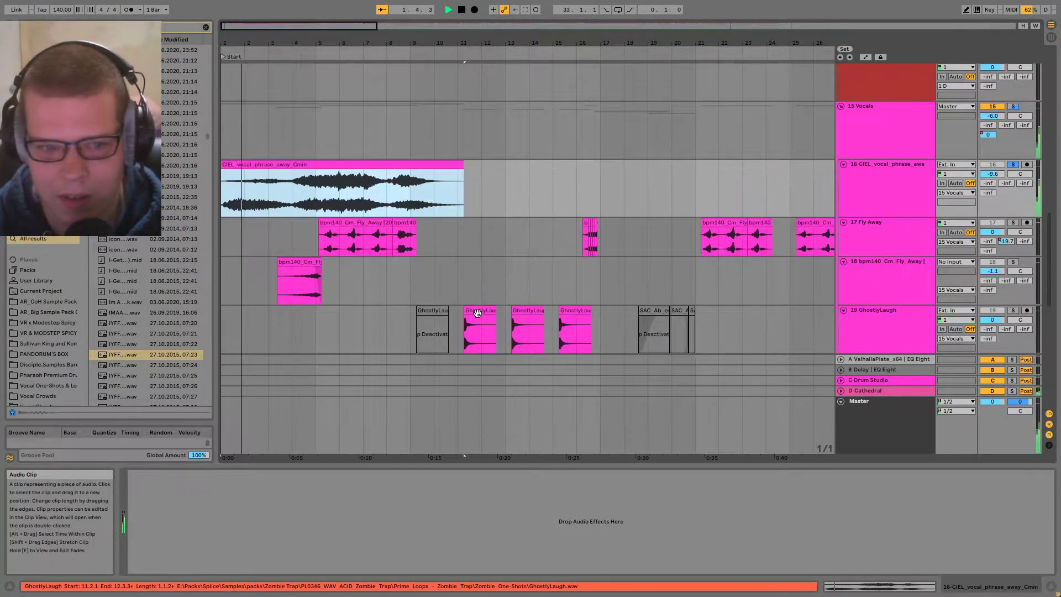
left_click(282, 195)
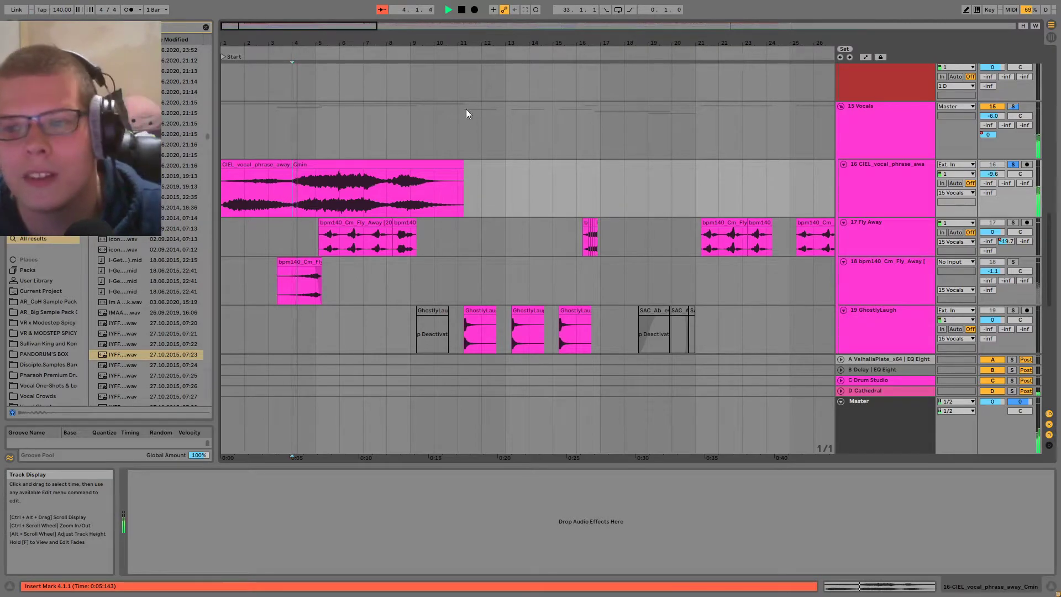
scroll(409, 219, "down", 5, "ctrl")
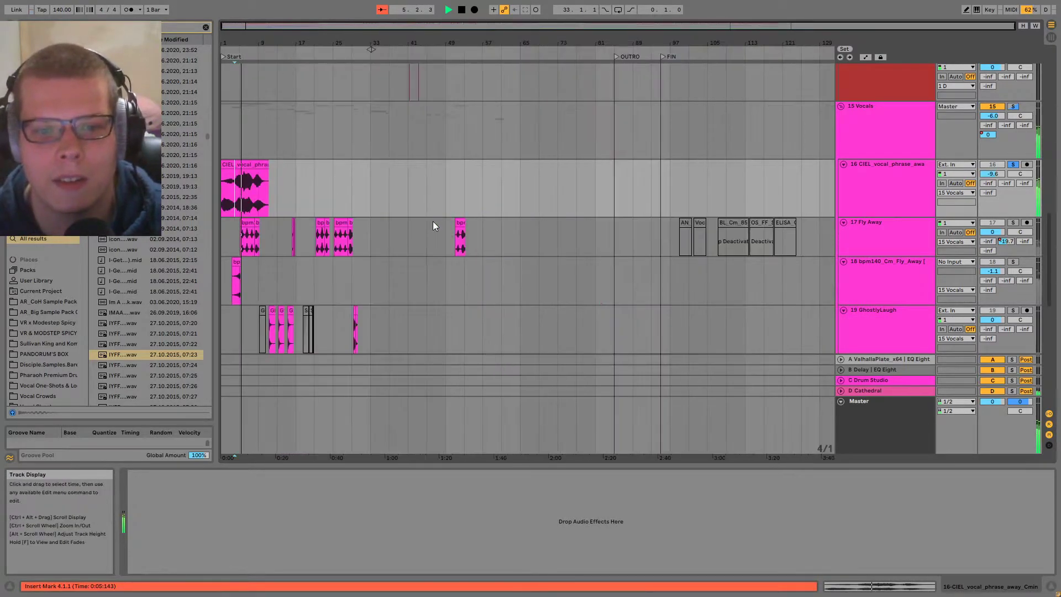
scroll(365, 191, "up", 5, "ctrl")
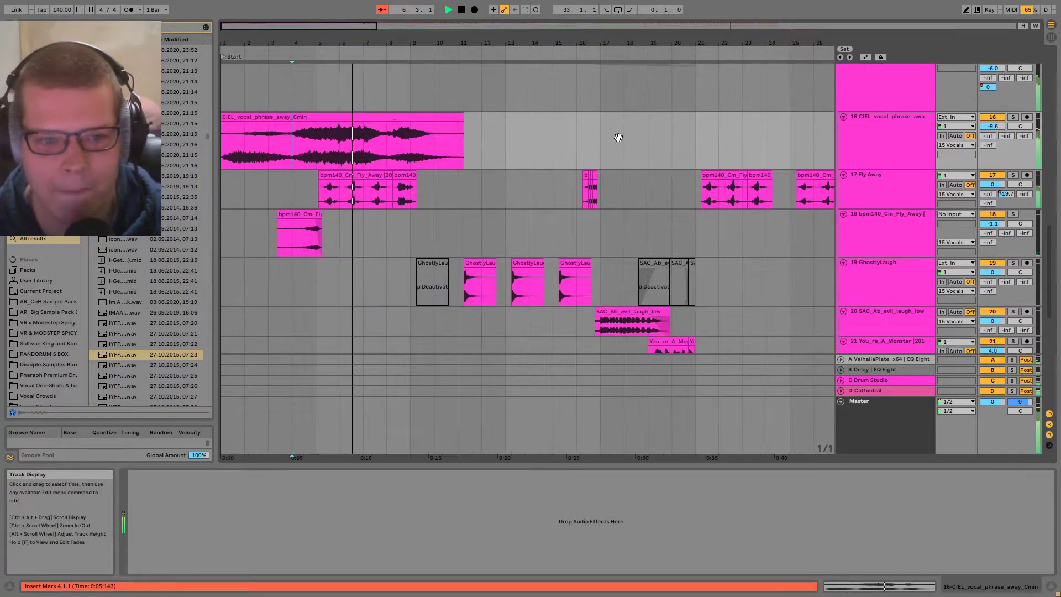
- Solo and play the GhostlyLaugh clip at 11.2.1 and the SAC_Ab_evil_laugh_low clip at 16.4.1 one after the other
scroll(674, 177, "up", 1)
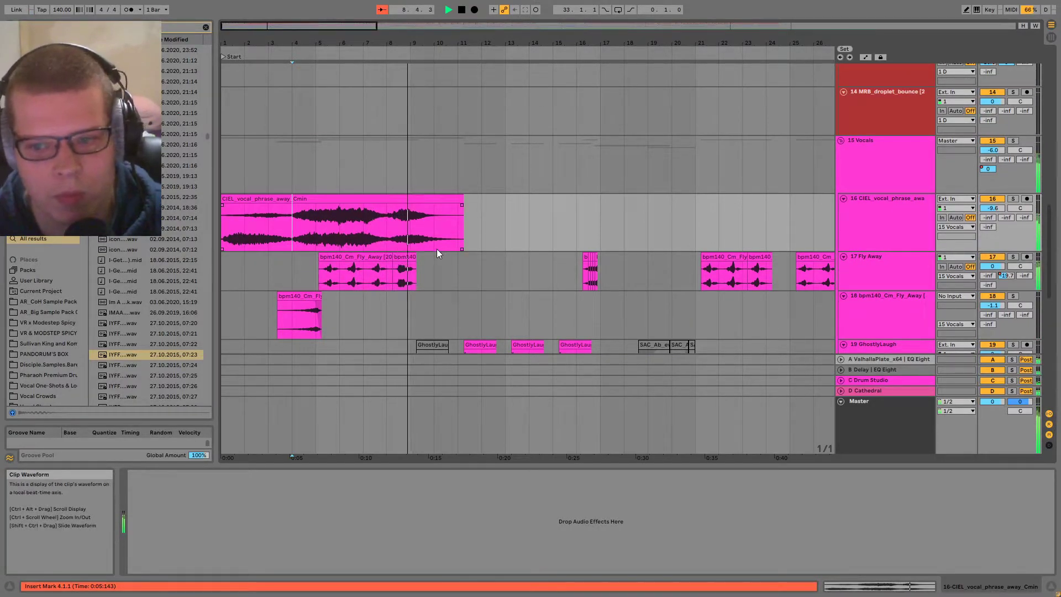
scroll(664, 283, "down", 3)
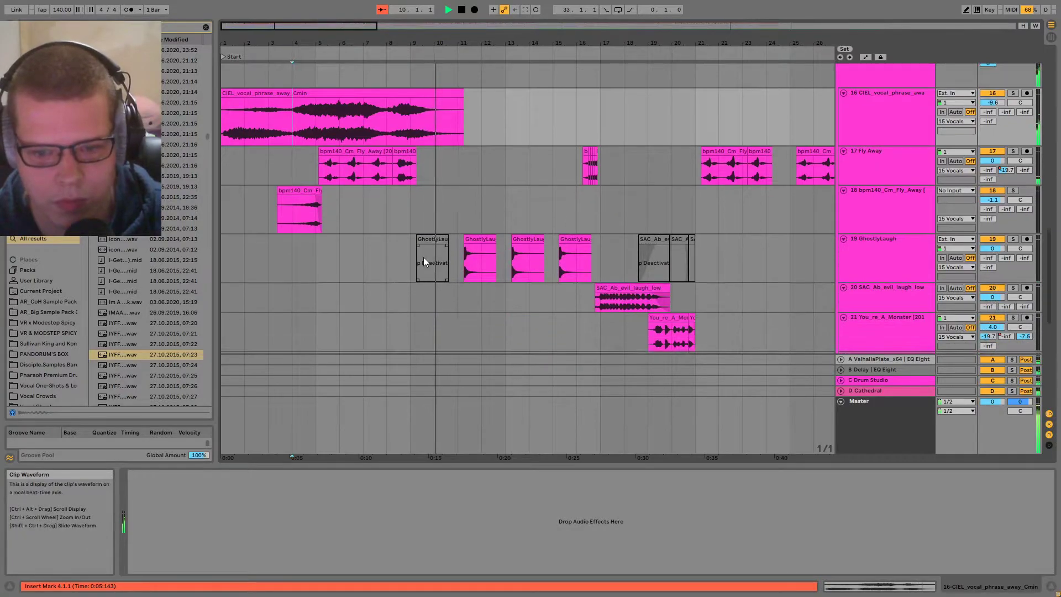
left_click(480, 260)
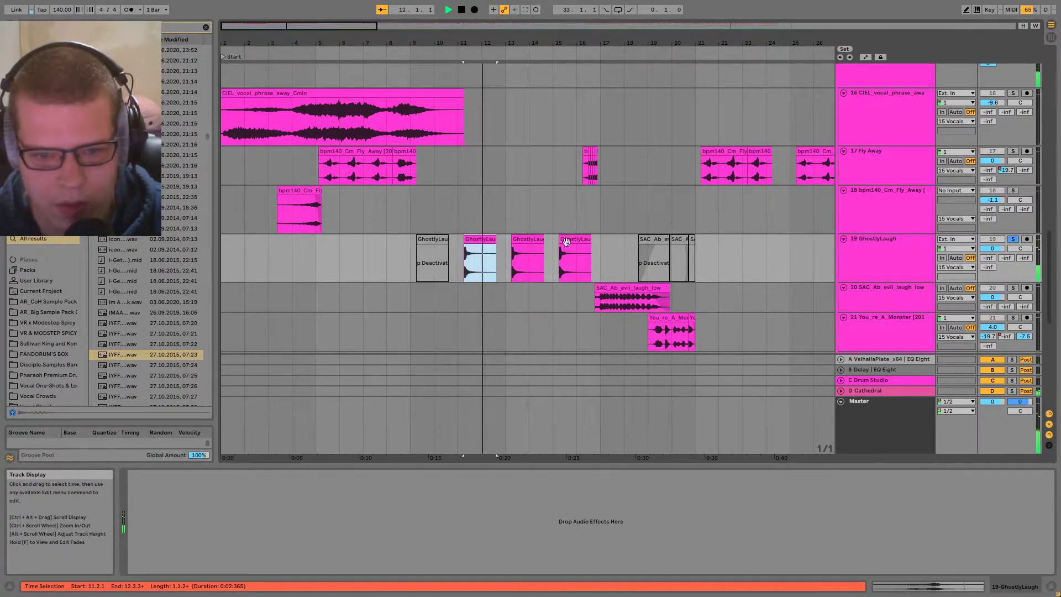
left_click(633, 301)
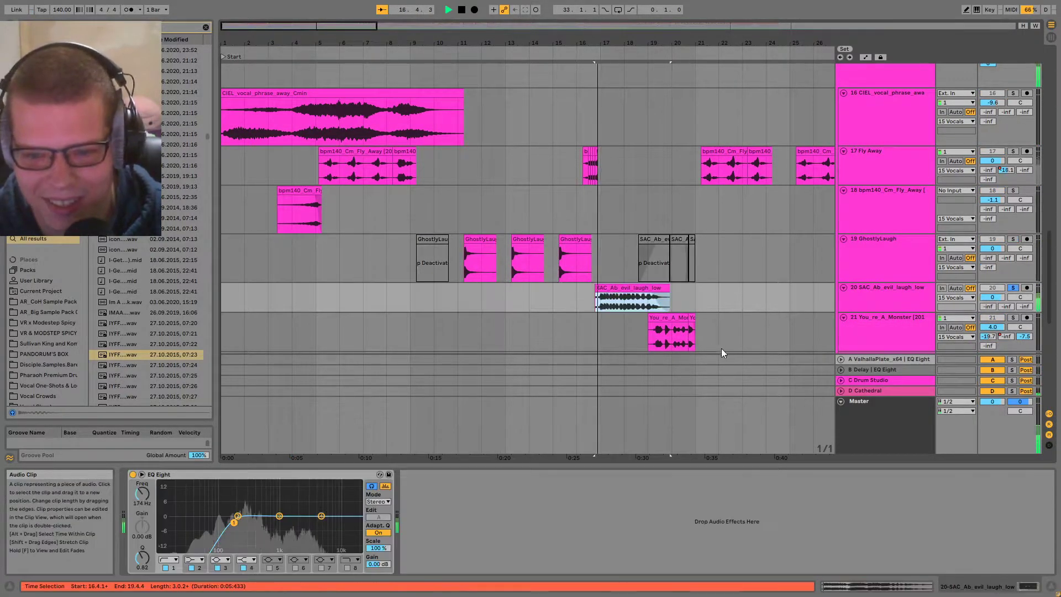
- Solo the You_re_A_Monster track and play its clip from 19.1.1
left_click(671, 319)
key("s")
key("space")
key("space")
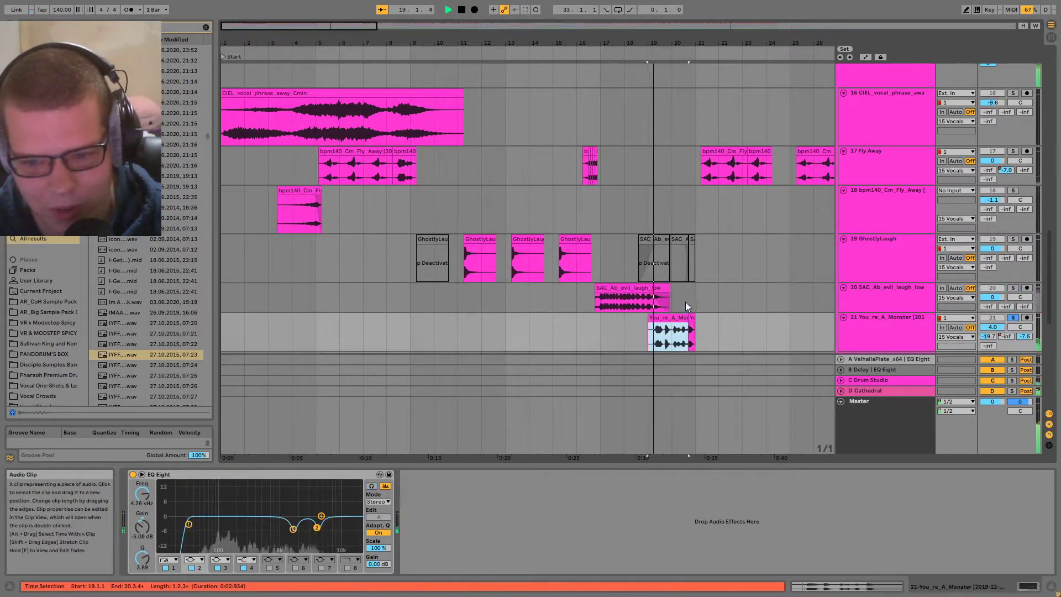
- Solo the SAC_Ab_evil_laugh_low track and play its second clip at bar 33
left_click_drag(750, 302, 720, 244)
left_click_drag(806, 330, 569, 267)
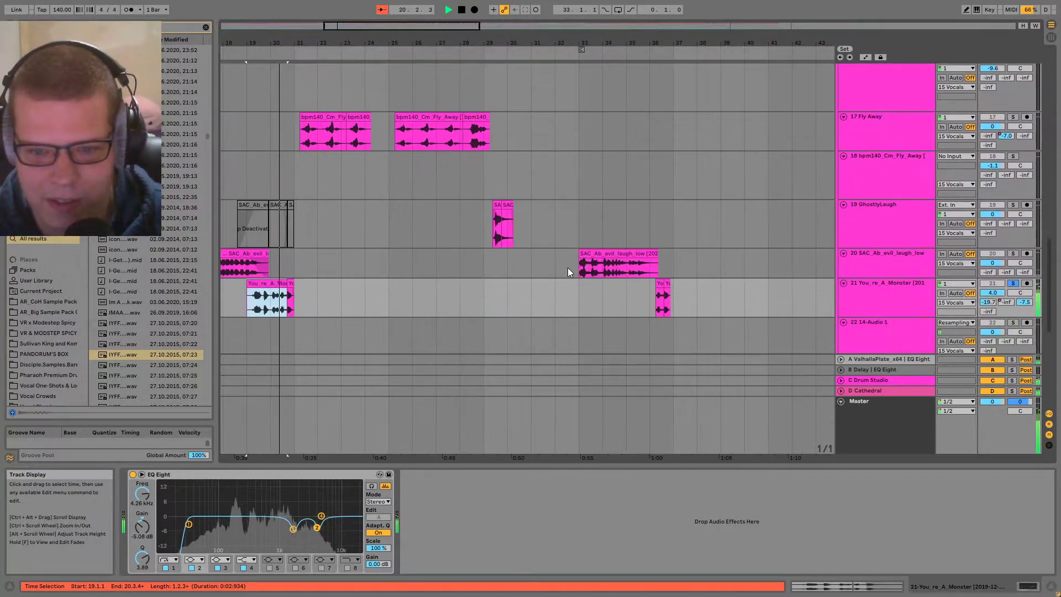
left_click(607, 250)
key("space")
key("space")
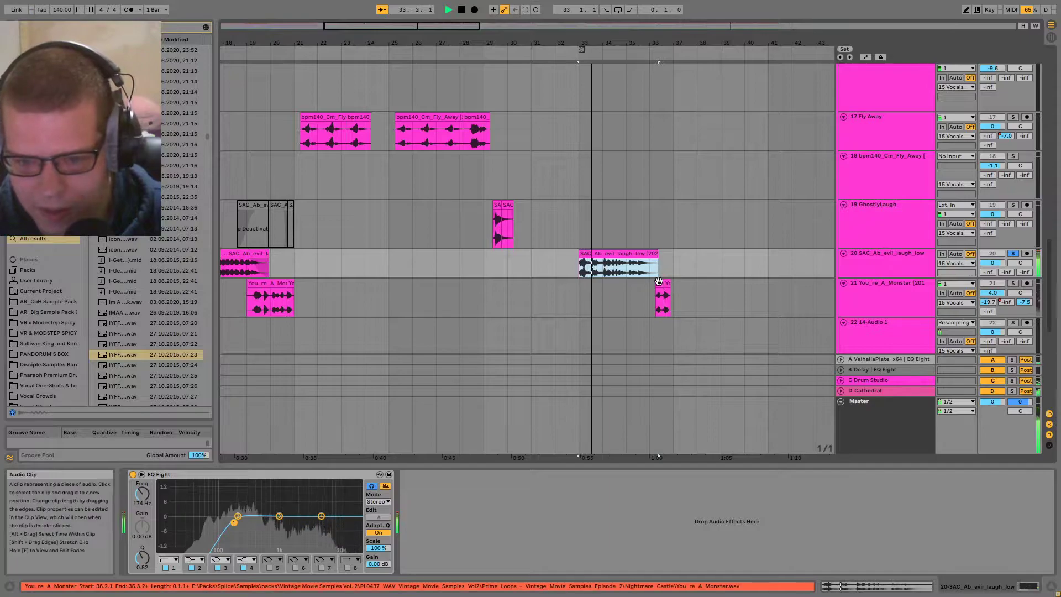
- Solo and play the short You_re_A_Monster clip at 36.2.1, and stop playback
key("space")
key("space")
left_click_drag(659, 299, 573, 111)
scroll(691, 284, "down", 4)
key("space")
- Solo the Your Soul Is Mine track and play its 39-Audio 1 clips from 59.3.1
left_click_drag(654, 192, 564, 99)
scroll(608, 246, "up", 8)
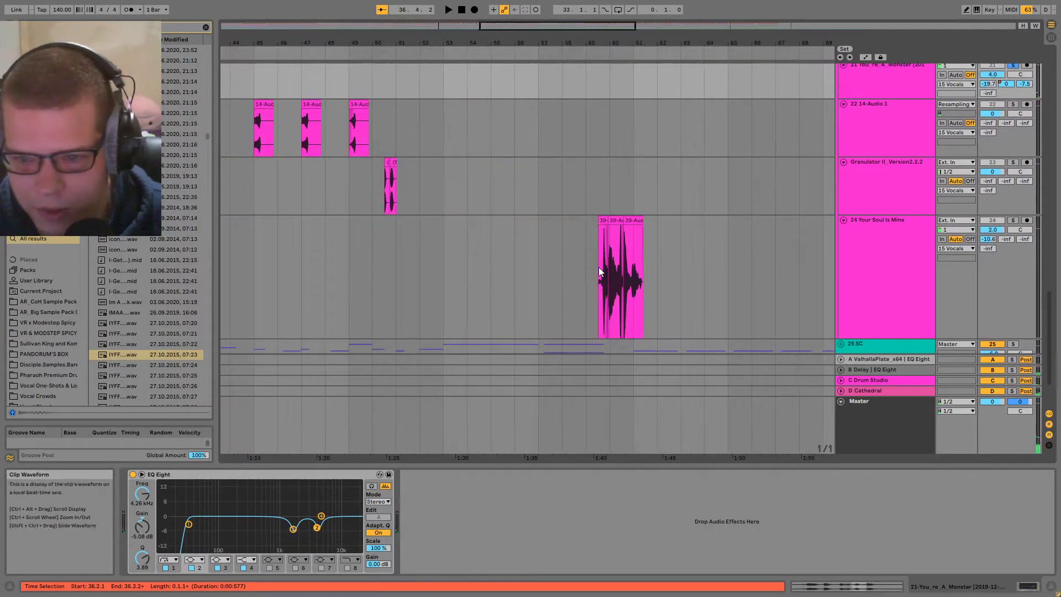
left_click(710, 267)
key("space")
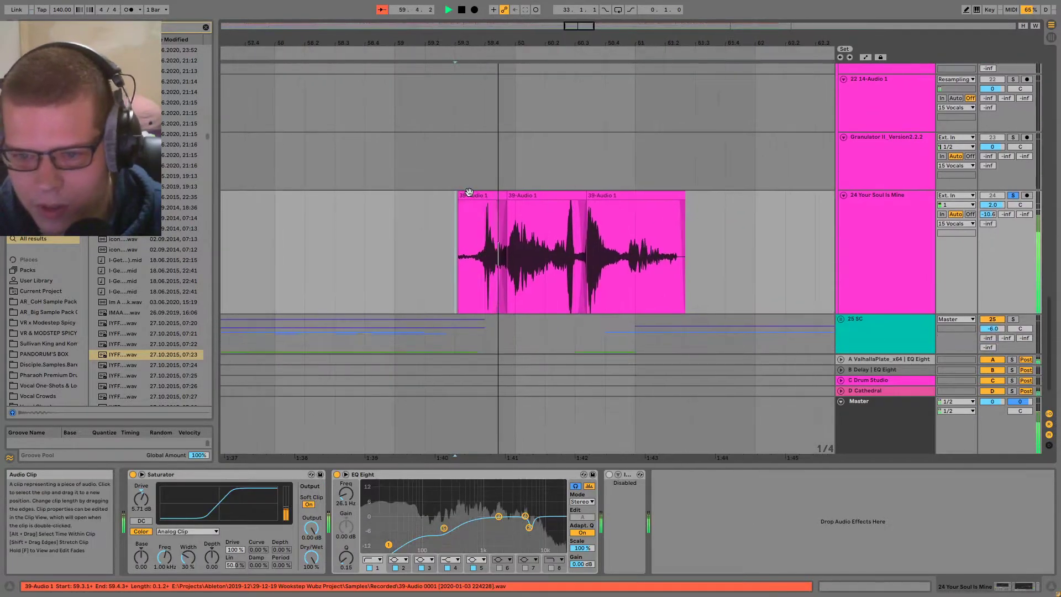
left_click(756, 271)
key("space")
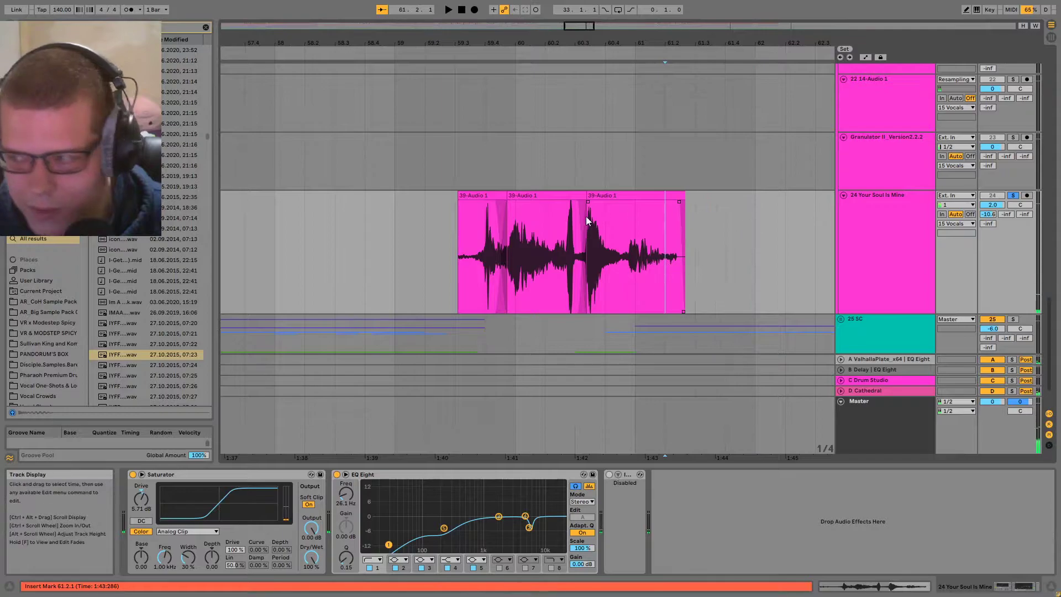
- Return the insert mark to 59.3.1 and replay the Your Soul Is Mine clips
left_click(449, 249)
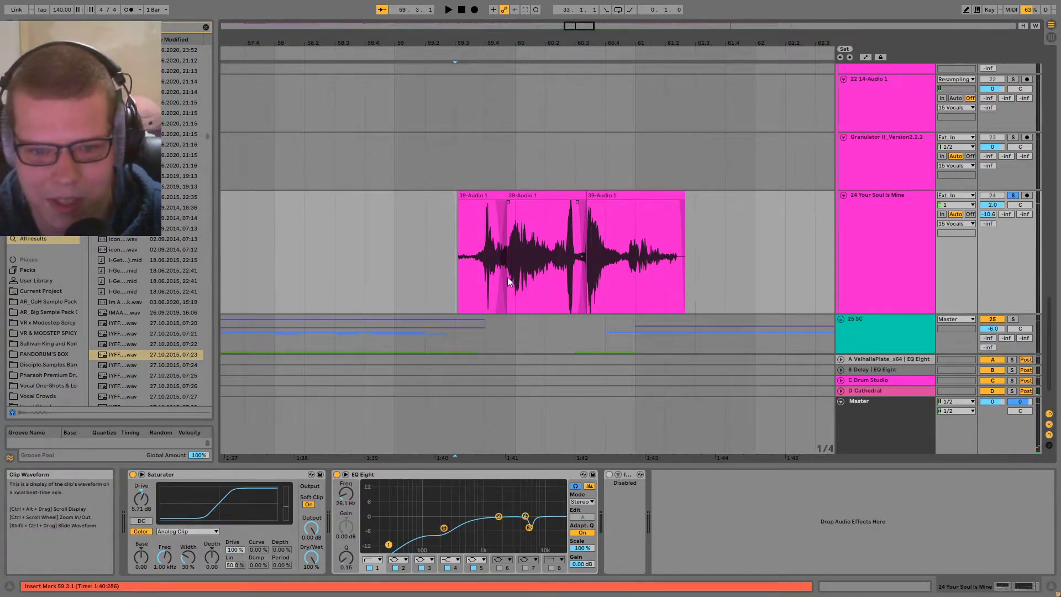
left_click_drag(450, 244, 507, 249)
left_click(452, 243)
scroll(467, 254, "up", 3)
scroll(454, 254, "down", 3)
left_click_drag(543, 265, 524, 210)
key("space")
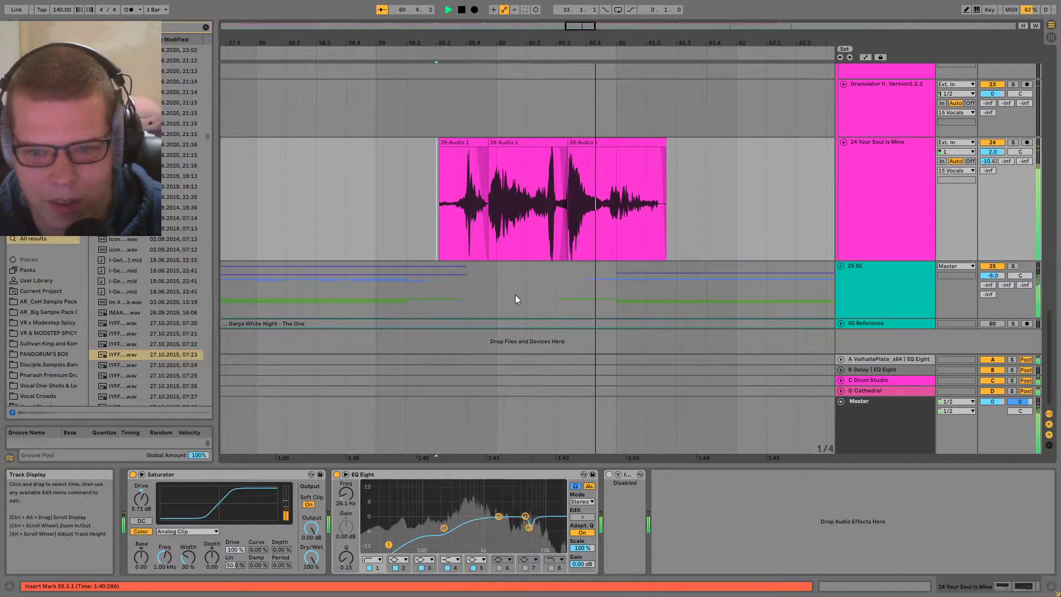
key("space")
- Fold the disabled DeEsser device on the Your Soul Is Mine track
scroll(451, 235, "down", 5, "ctrl")
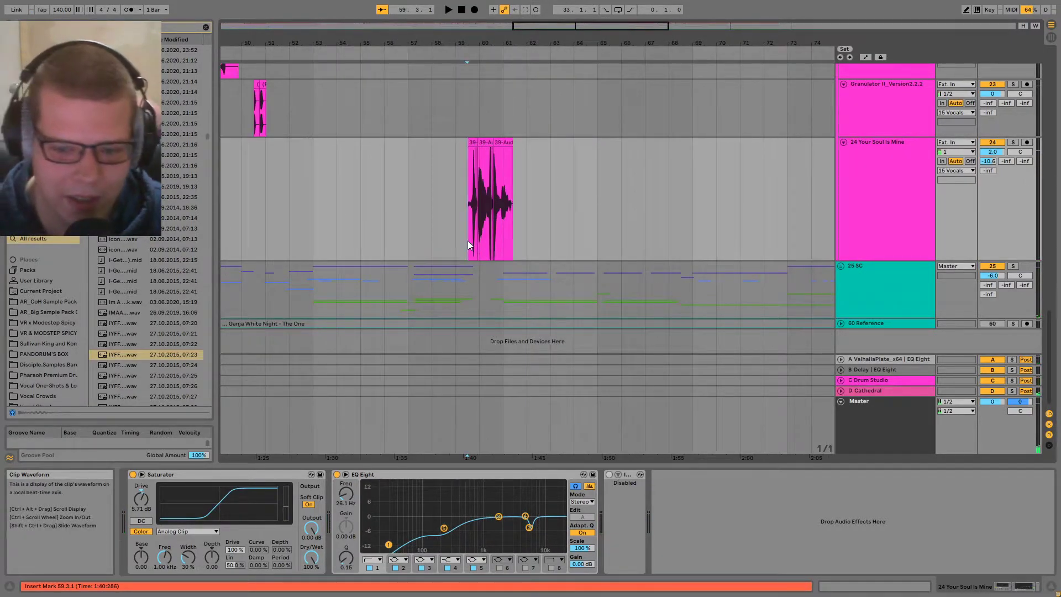
double_click(629, 474)
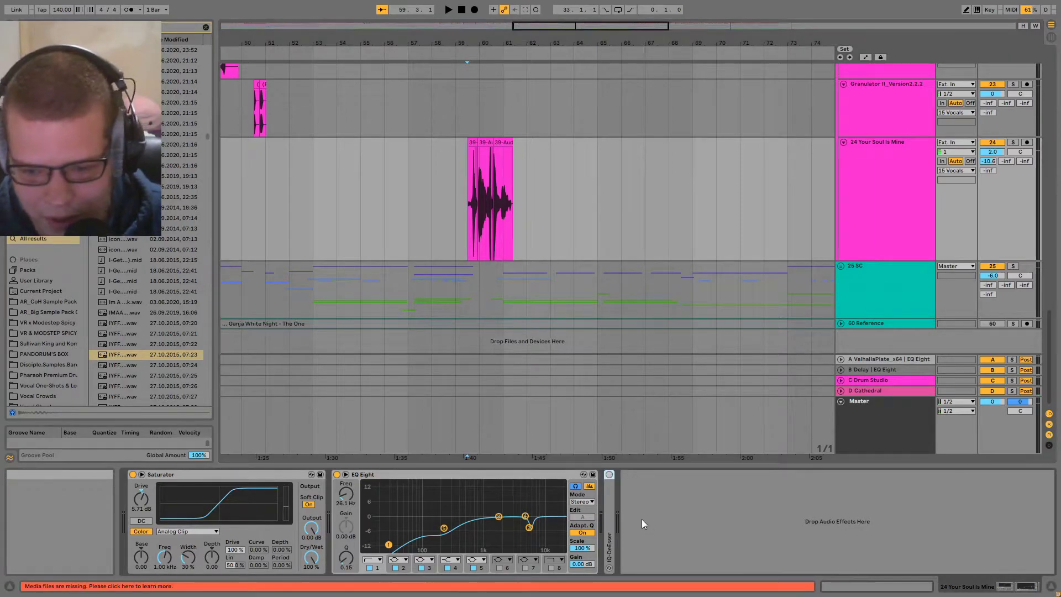
double_click(610, 495)
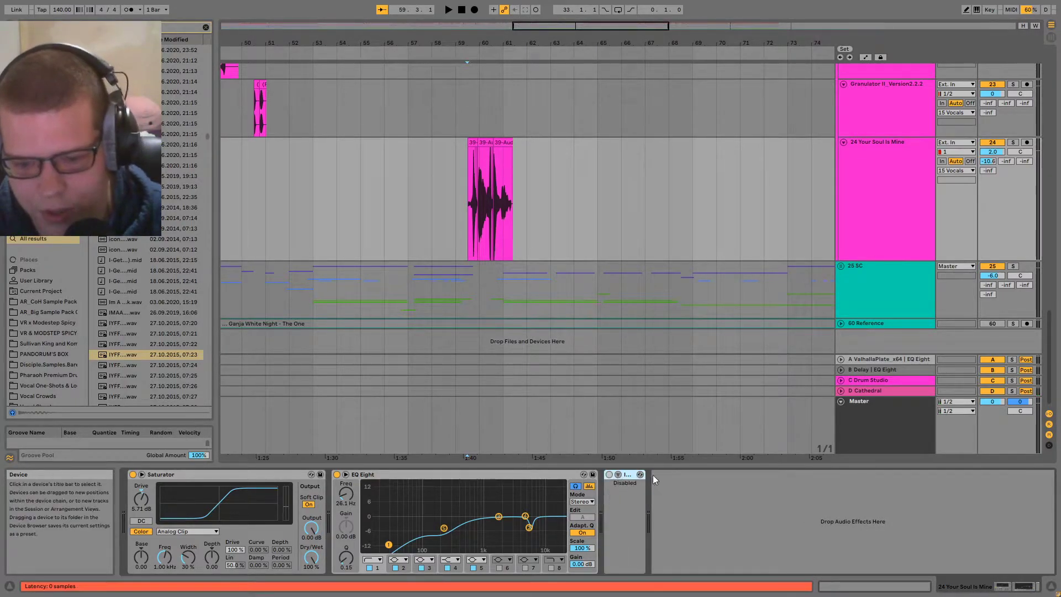
double_click(628, 474)
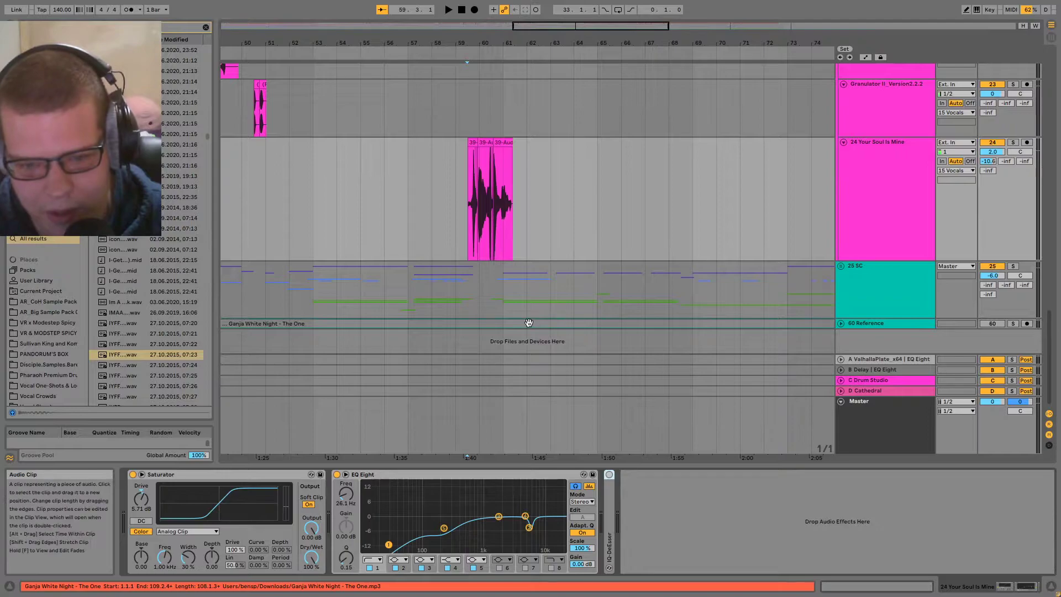
- Look over the arrangement of the vocal tracks and select the Fly Away track to show its devices
left_click(485, 205)
scroll(517, 251, "down", 5)
left_click_drag(614, 400, 615, 220)
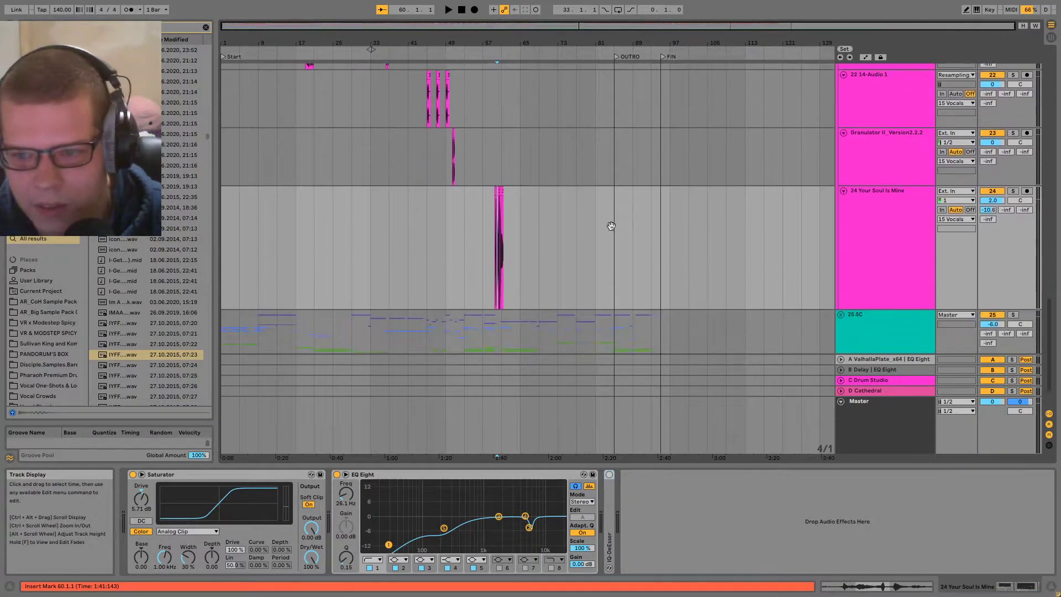
scroll(486, 196, "up", 3)
left_click_drag(486, 196, 746, 269)
scroll(548, 249, "up", 2)
left_click_drag(547, 250, 441, 139)
scroll(441, 140, "down", 3)
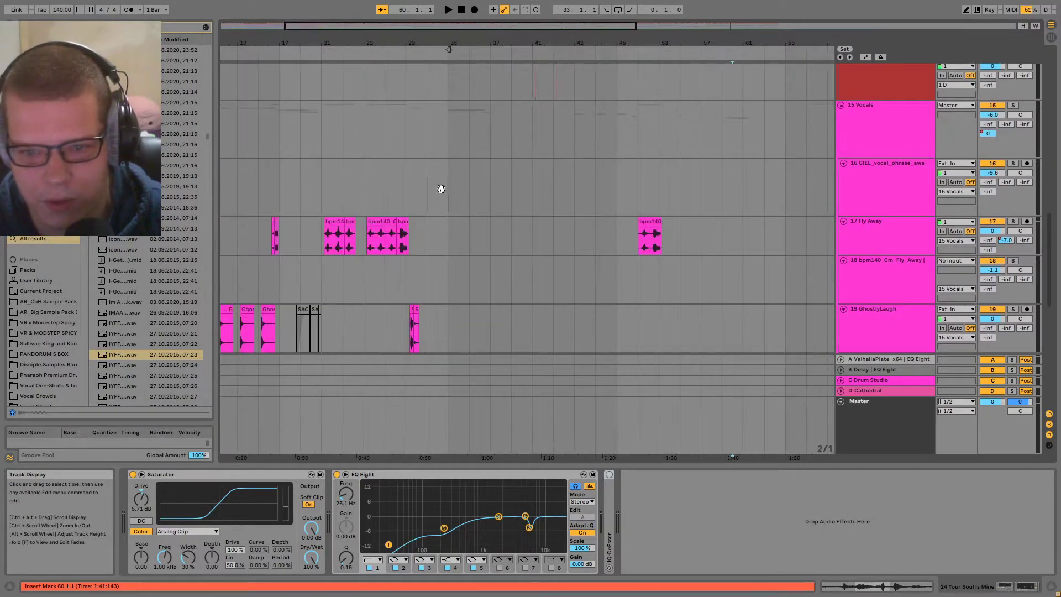
left_click_drag(441, 190, 585, 205)
left_click(856, 187)
left_click(880, 223)
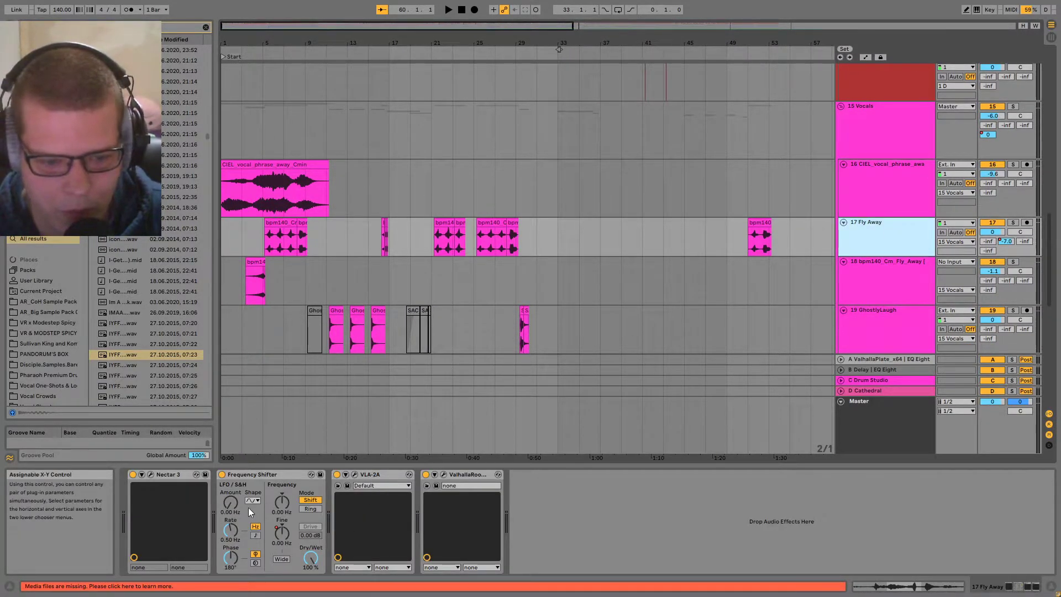
- Solo the Fly Away track and play its first clips from 5.1.1
left_click(265, 243)
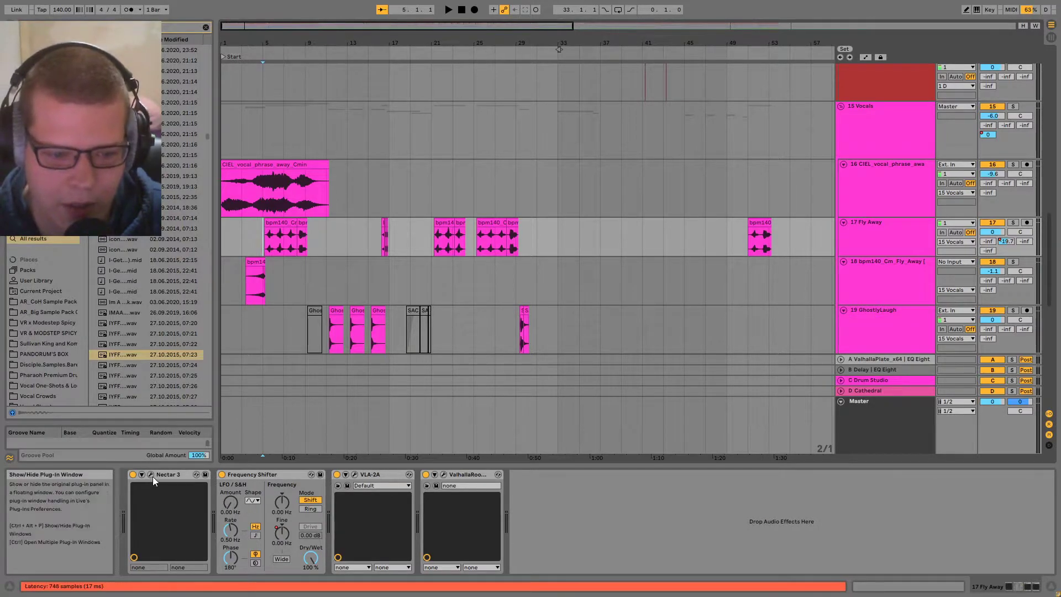
scroll(267, 251, "up", 6)
key("space")
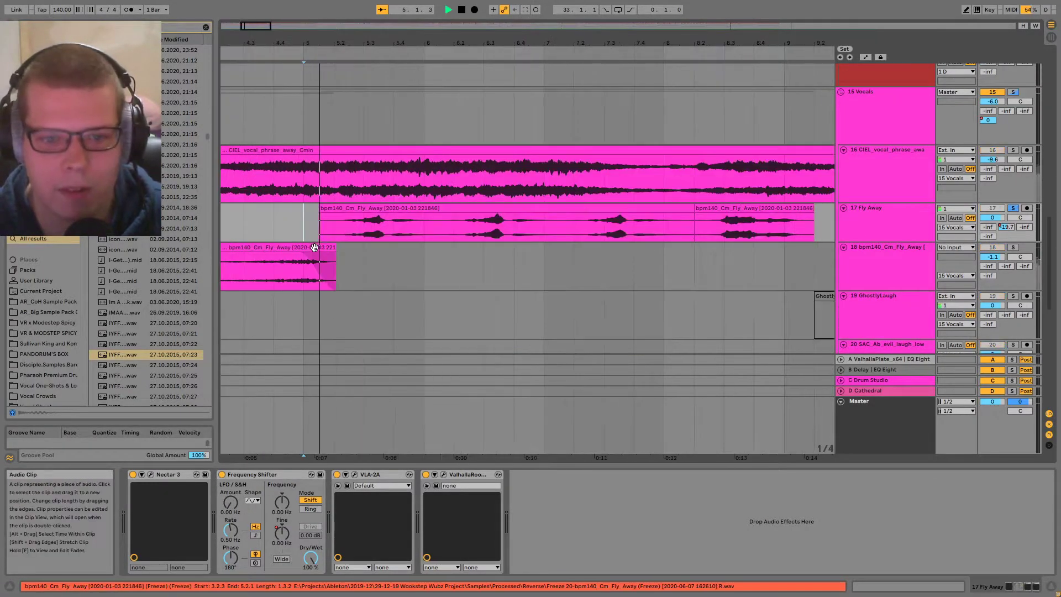
scroll(477, 266, "down", 4)
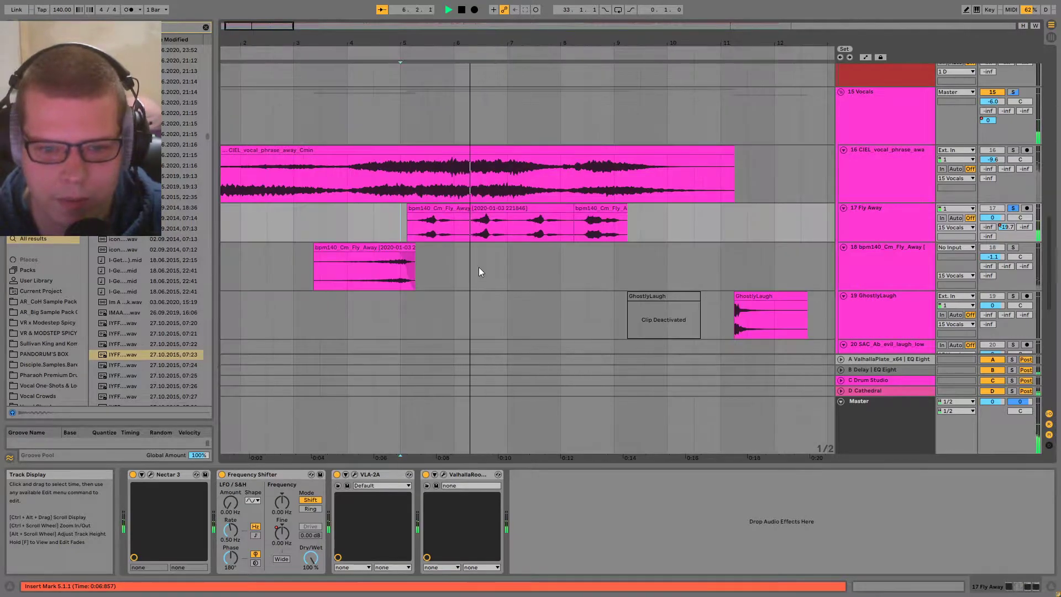
- Open the VLA-2A plug-in on the Fly Away track and its licensing window, and close both
left_click(354, 475)
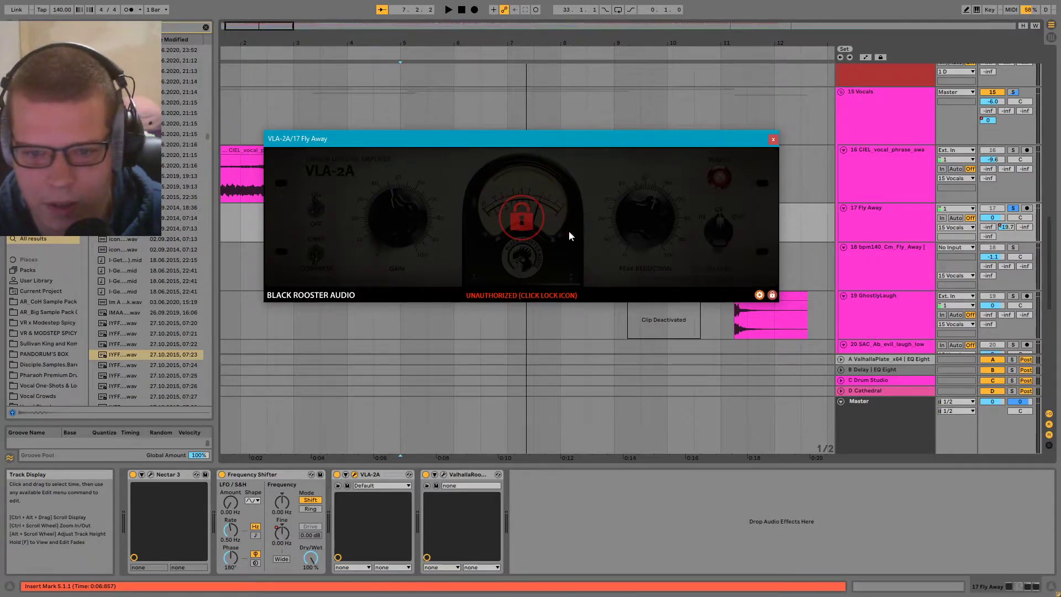
left_click(772, 296)
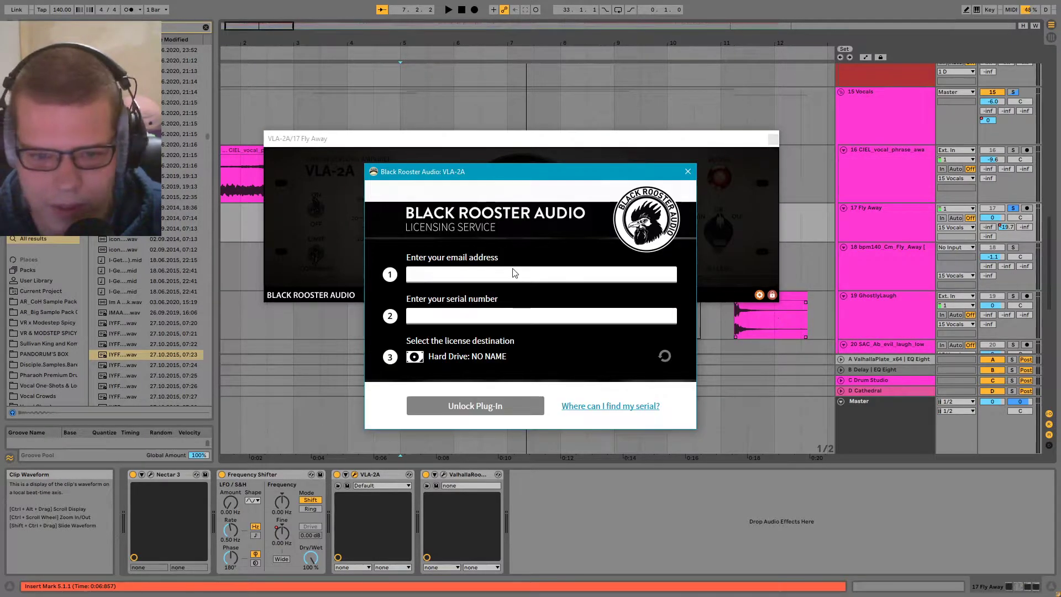
left_click(688, 171)
left_click(774, 139)
- Play the chopped Fly Away clips from 16.2.1 with the track soloed
left_click(486, 221)
left_click(473, 229)
left_click_drag(554, 232, 500, 263)
scroll(538, 272, "down", 4)
scroll(368, 227, "up", 2)
left_click(398, 235)
scroll(398, 235, "up", 2)
key("space")
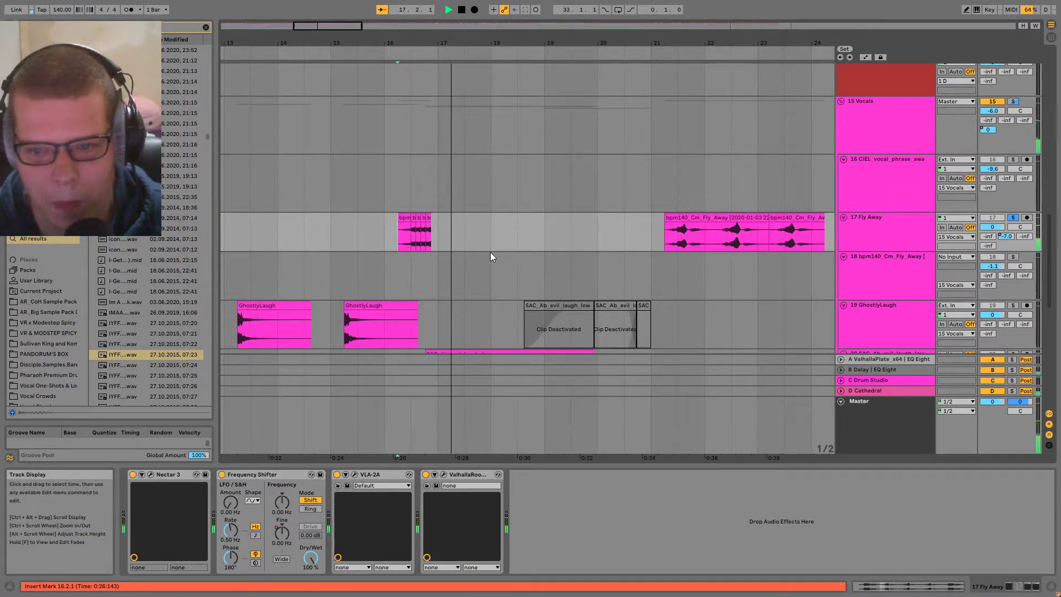
key("space")
- Show the automation lanes, replay the chopped Fly Away clips with their Frequency Shifter Fine envelope, and hide the lanes again
scroll(369, 238, "left", 5)
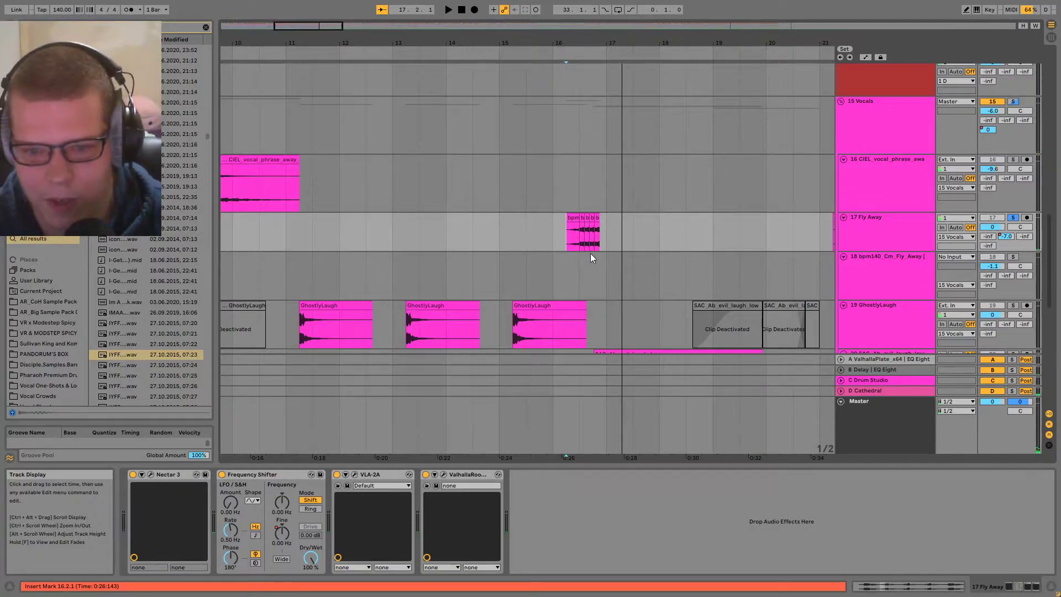
scroll(590, 253, "up", 2)
key("a")
scroll(608, 306, "up", 3)
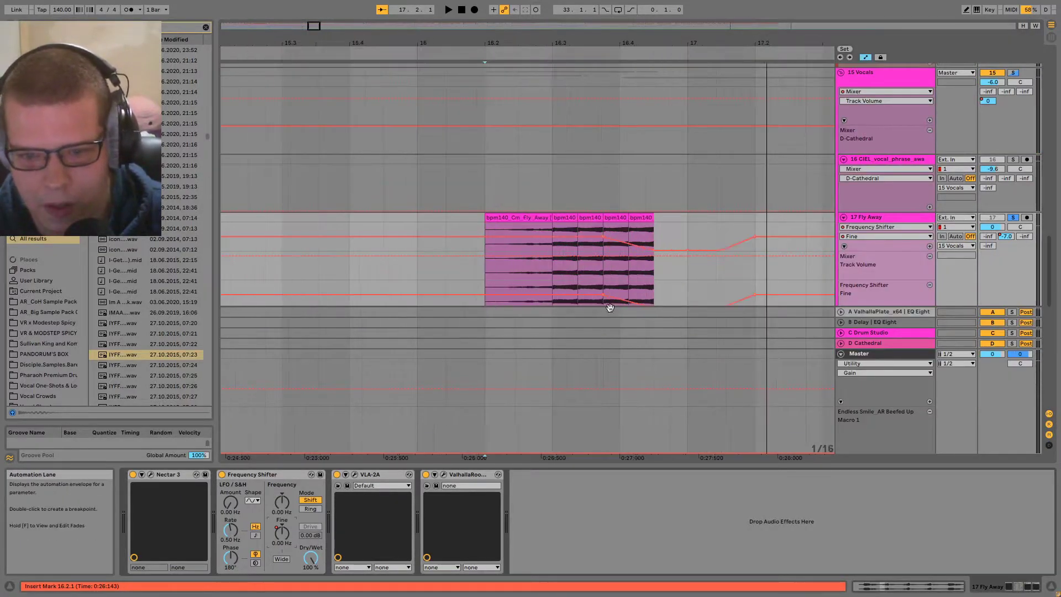
key("space")
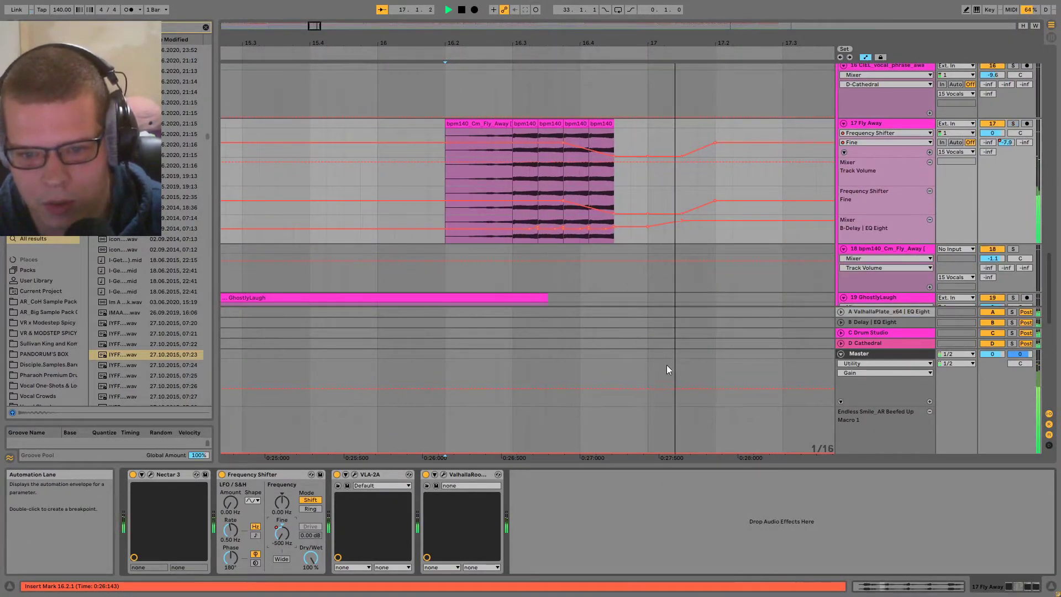
key("a")
- Play all the vocal tracks together without solo from 16.1.1 and from 15.1.1
scroll(702, 299, "down", 2)
left_click(613, 203)
scroll(652, 241, "down", 1)
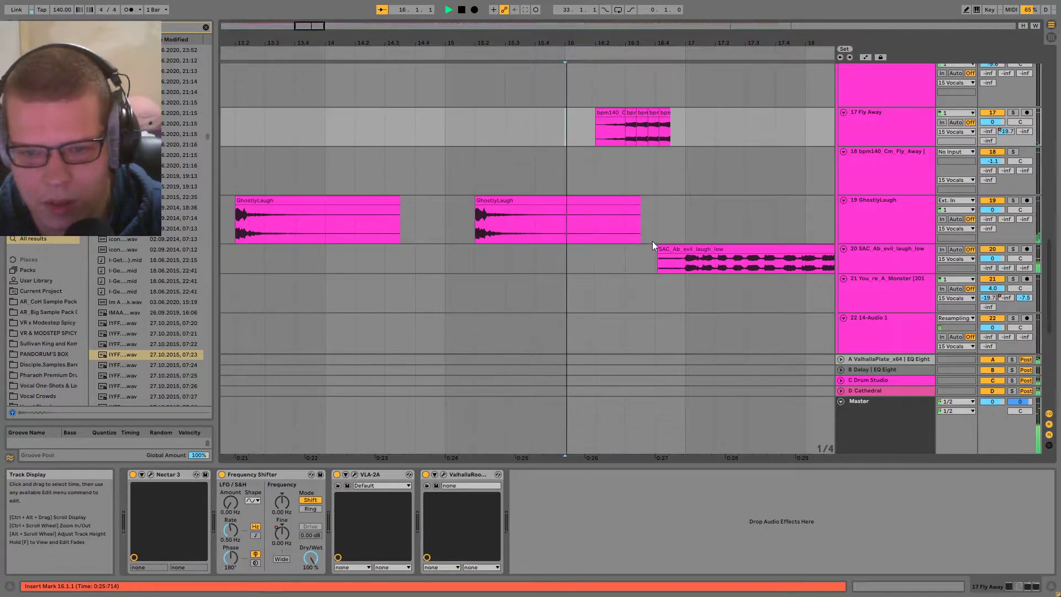
scroll(652, 241, "down", 2)
left_click(579, 180)
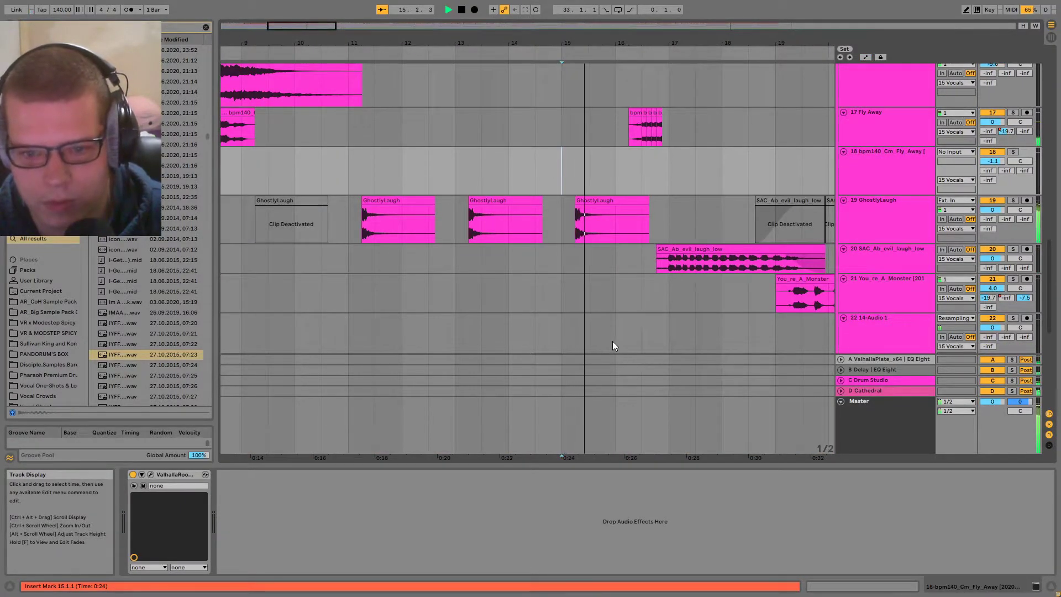
scroll(478, 282, "right", 2)
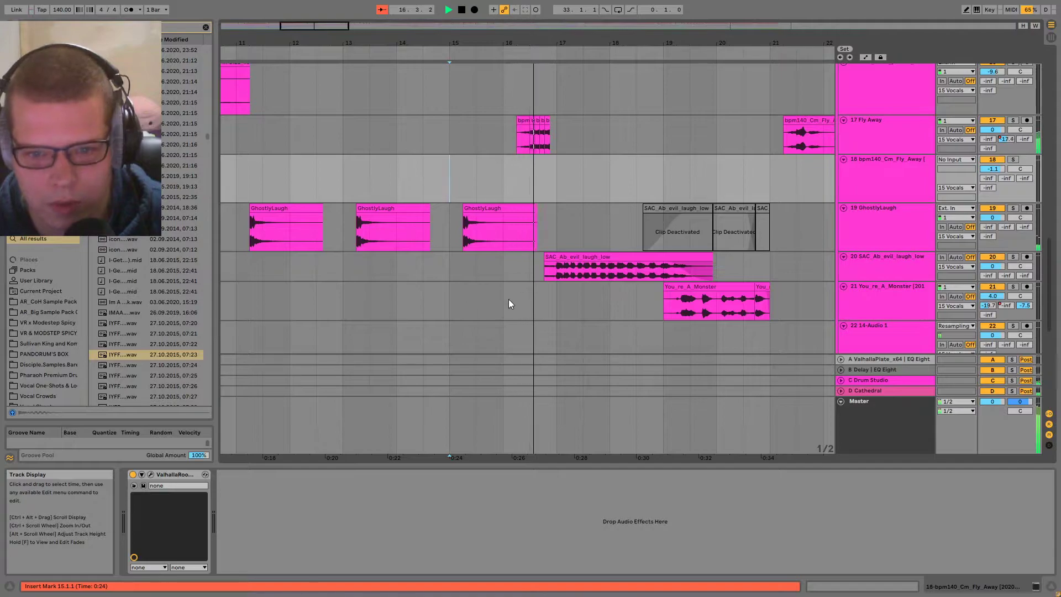
scroll(610, 308, "right", 2)
scroll(609, 308, "up", 1)
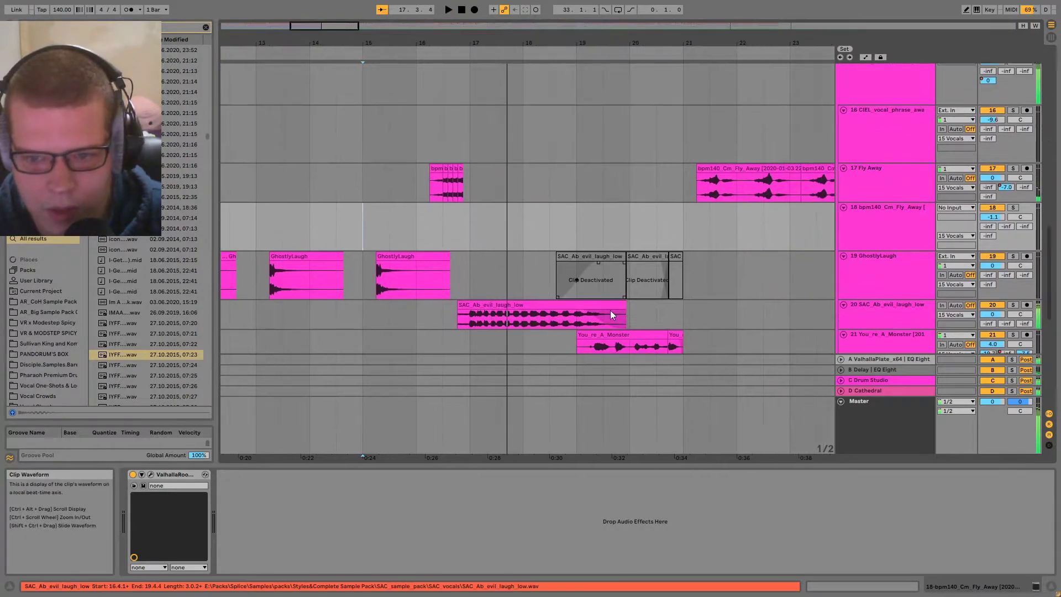
- Place the insert mark on the Fly Away track at 16.3.1 and 21.2.1, and look over its remaining clips
left_click(464, 198)
scroll(496, 251, "down", 1)
scroll(496, 250, "right", 2)
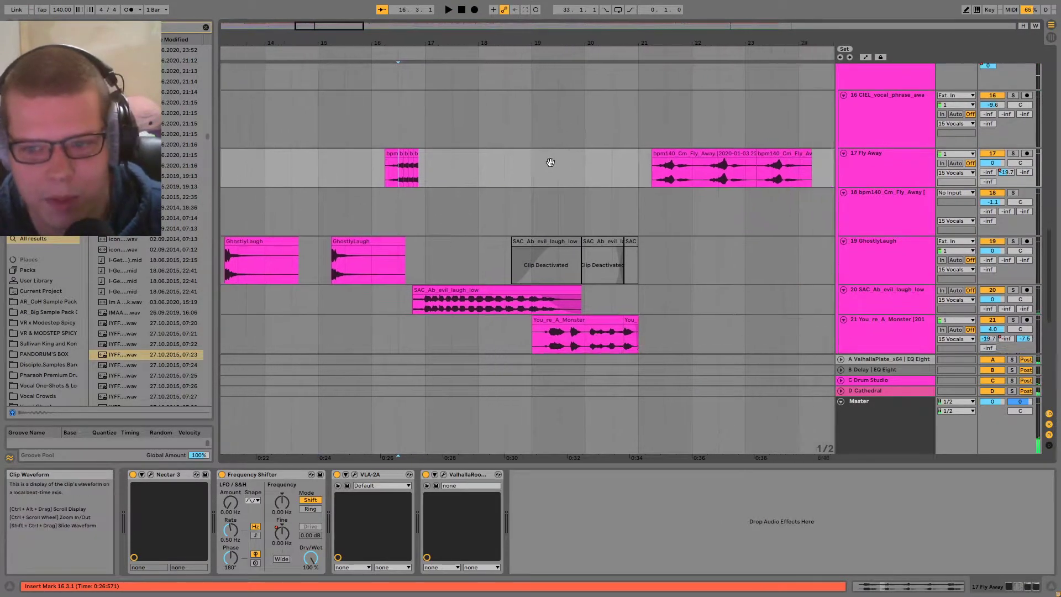
left_click(636, 178)
scroll(635, 178, "down", 3)
scroll(676, 246, "right", 4)
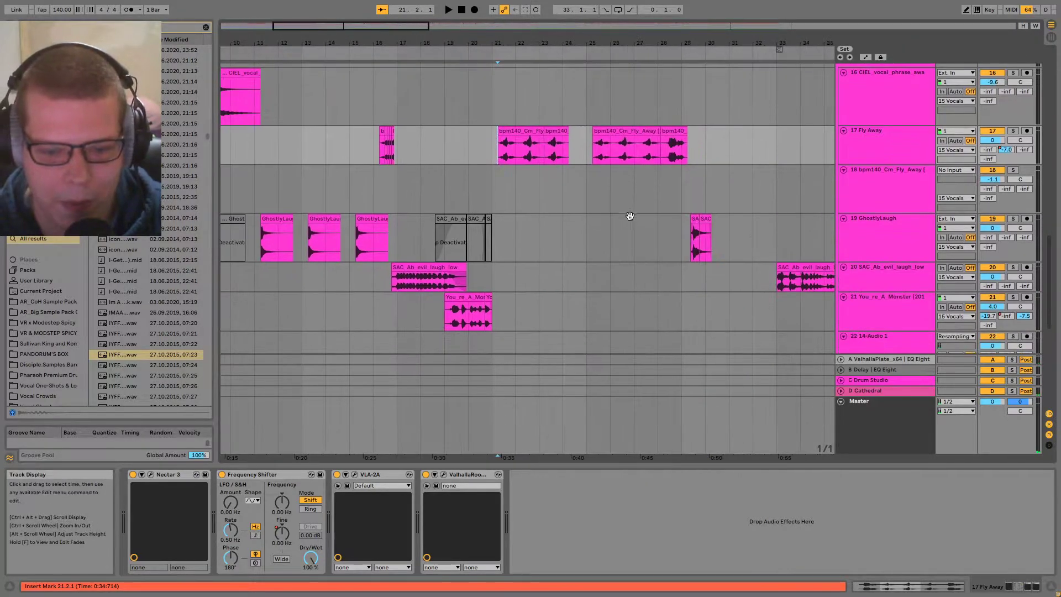
scroll(633, 214, "down", 1)
scroll(412, 165, "left", 5)
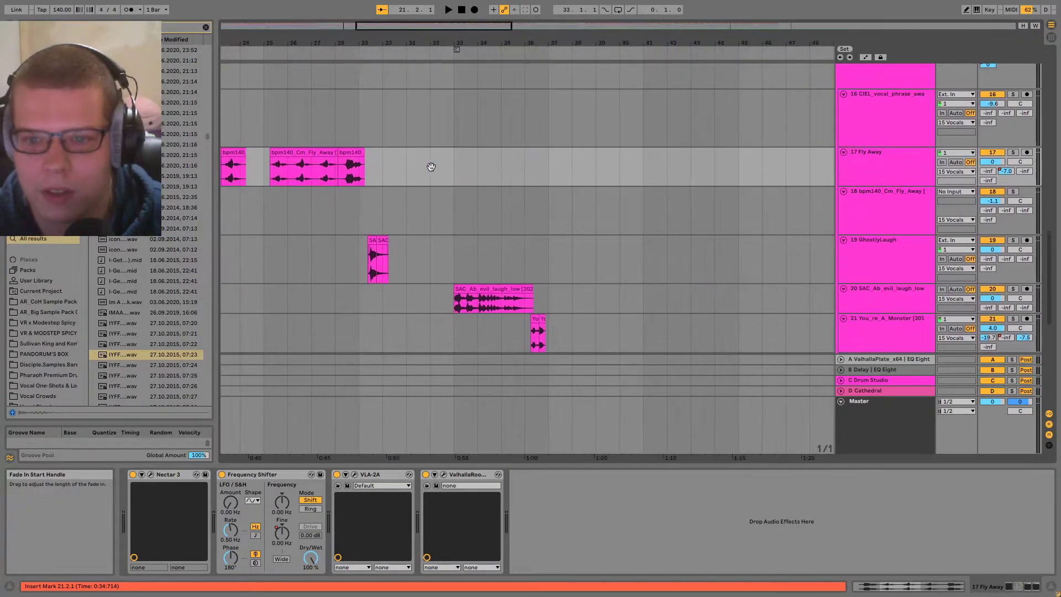
- Place the insert mark on the bpm140_Cm_Fly_Away track at 3.2.3 and on the GhostlyLaugh track at 11.1.1 to look over their clips
scroll(488, 244, "up", 1)
scroll(488, 244, "down", 3)
left_click(251, 250)
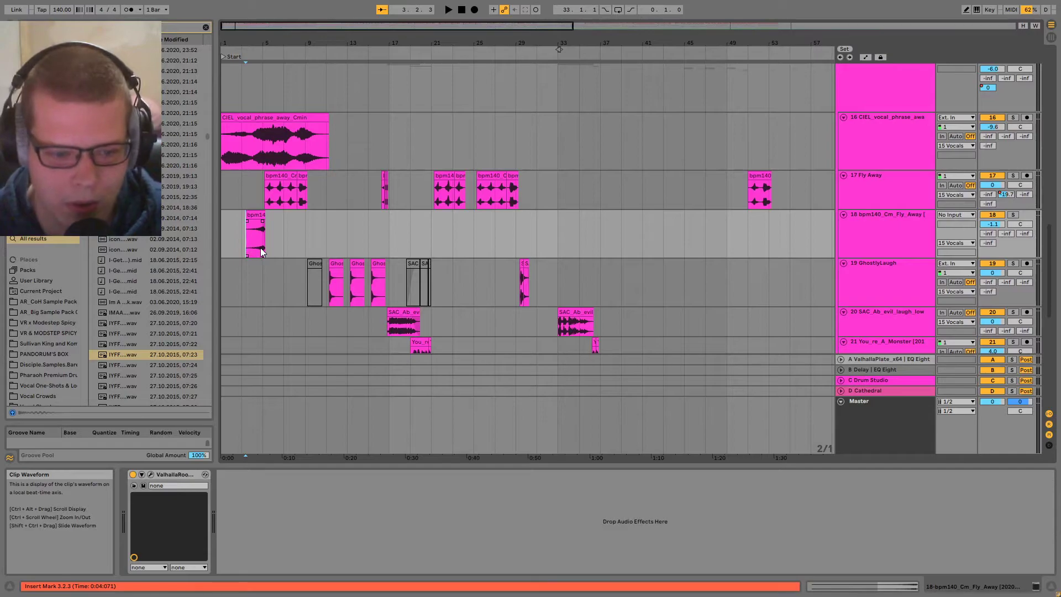
left_click(362, 302)
scroll(372, 335, "down", 1)
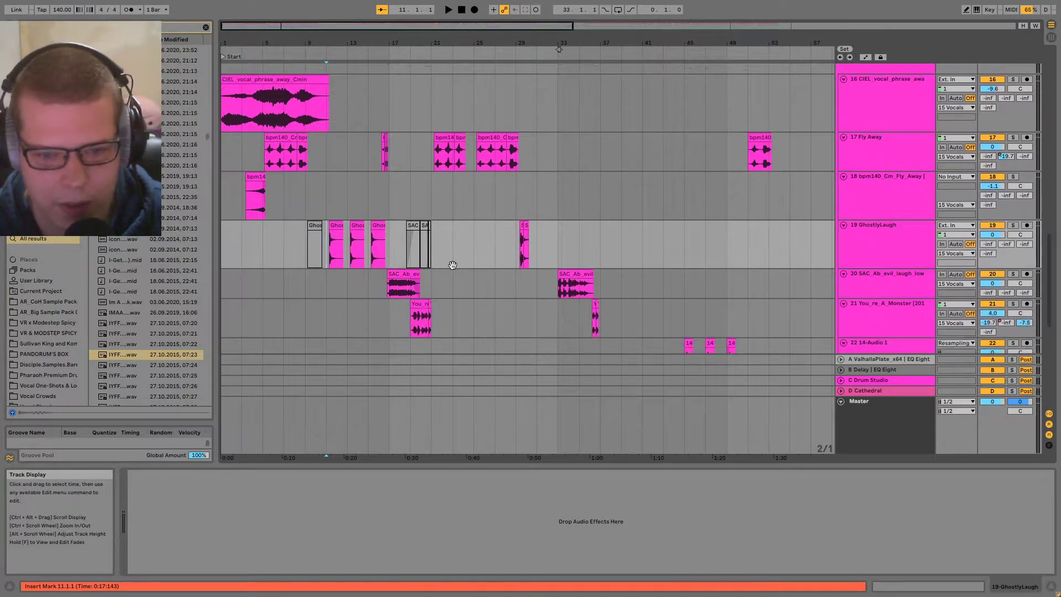
- Select the first SAC_Ab_evil_laugh_low clip on track 20, play it soloed to show its EQ Eight curve, and stop playback
left_click(406, 274)
scroll(564, 215, "down", 2)
key("space")
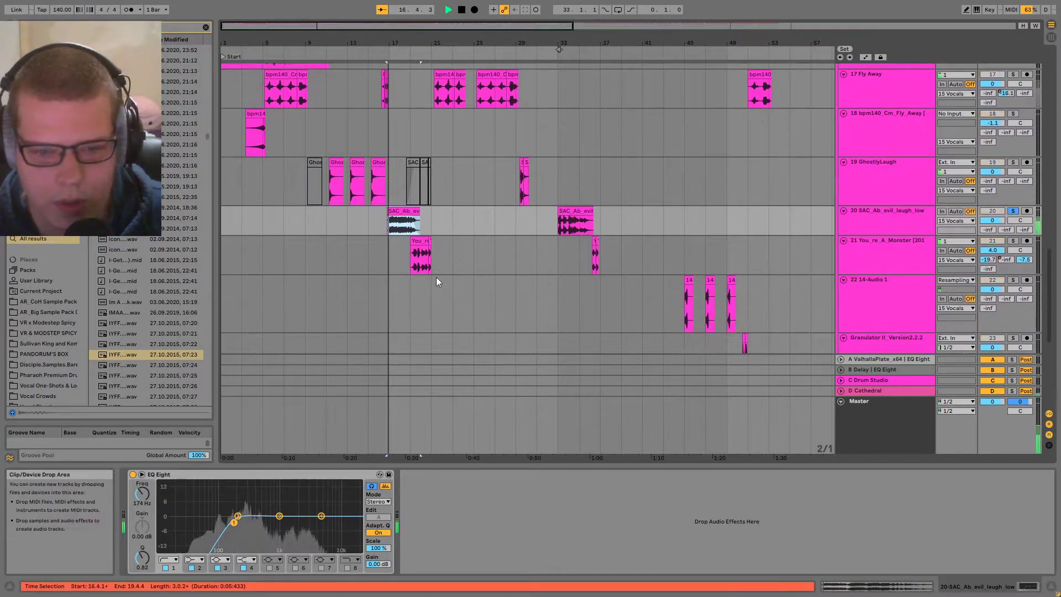
scroll(420, 254, "up", 5)
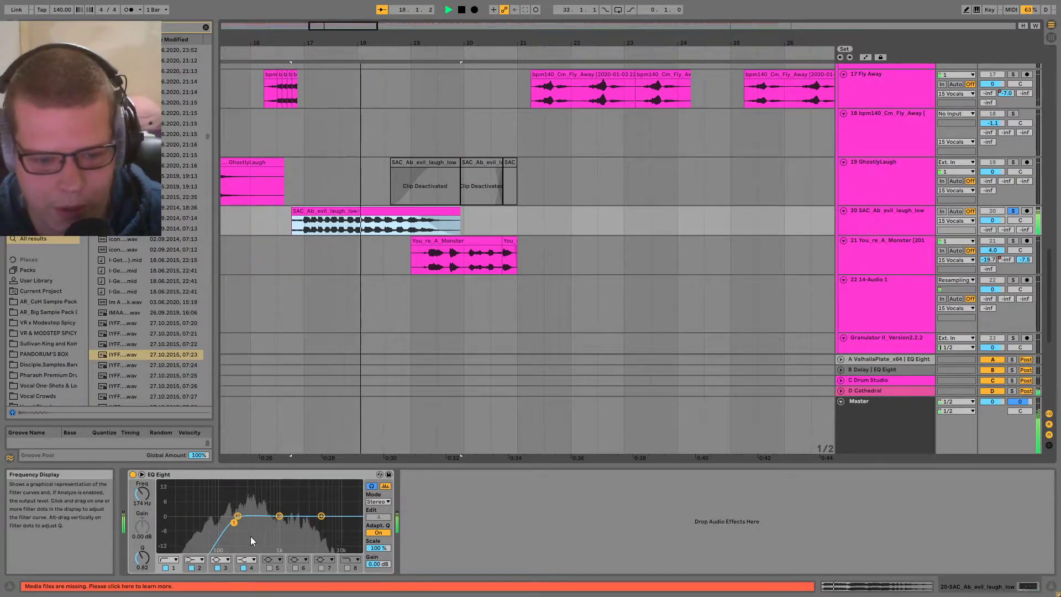
key("space")
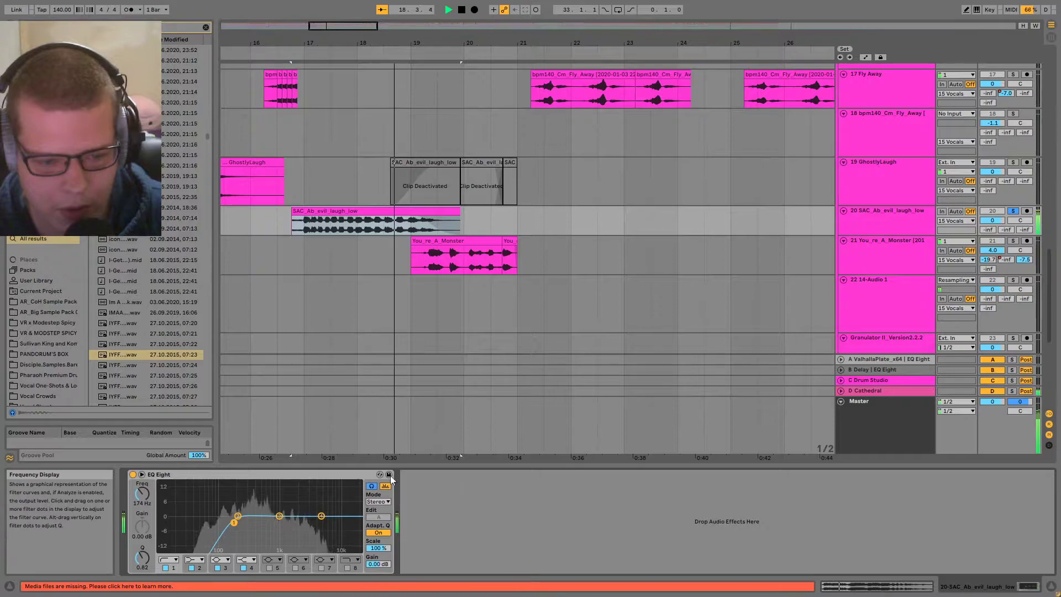
key("space")
- Place the insert mark on the You_re_A_Monster track at 19.1.1 and 39.1.1, and look over its clips across the arrangement
left_click(423, 264)
key("minus")
key("minus")
key("minus")
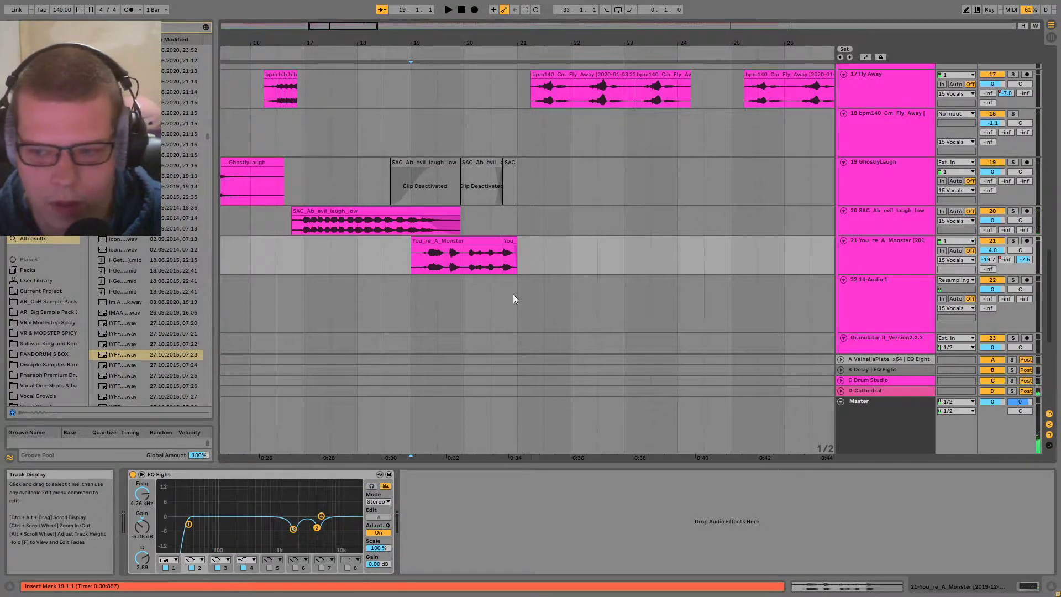
scroll(562, 303, "down", 3)
left_click(655, 194)
left_click(620, 170)
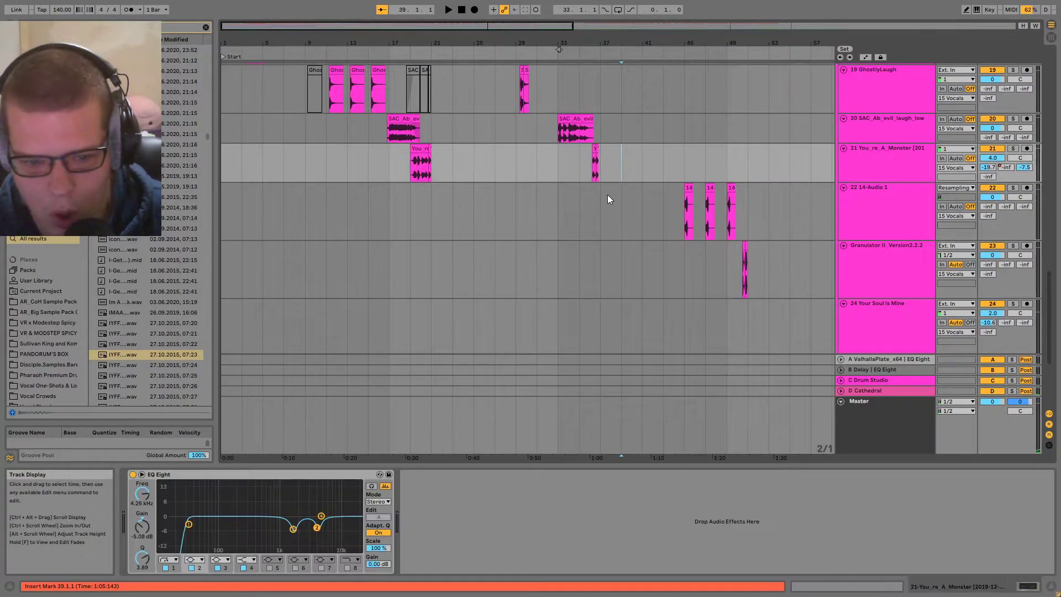
- Play the first You_re_A_Monster clip from 19.2.1 with the track soloed
left_click(413, 172)
key("plus")
key("plus")
key("plus")
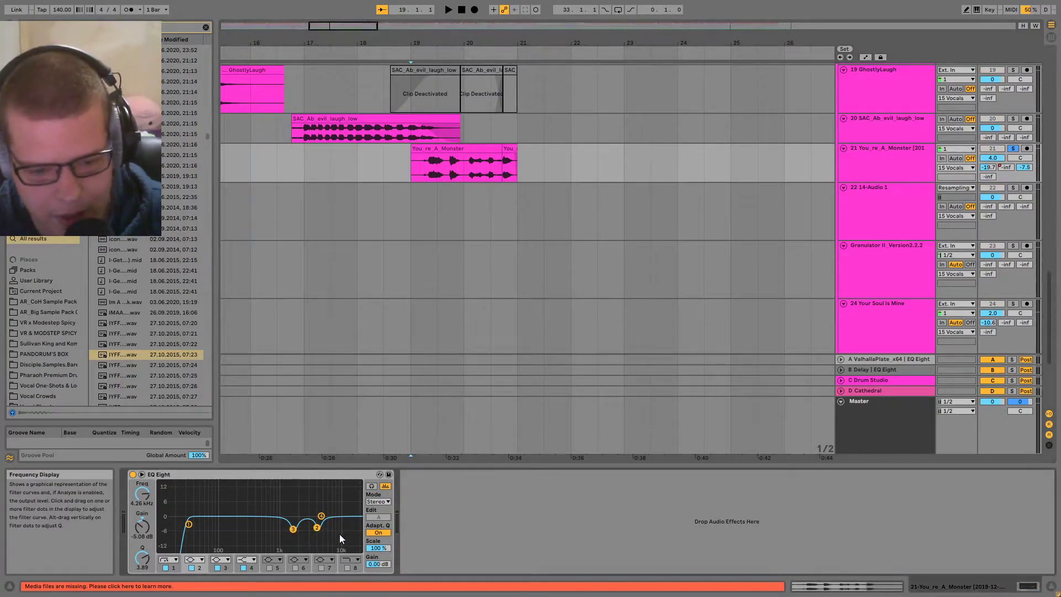
scroll(396, 237, "up", 5)
left_click(545, 155)
left_click_drag(552, 211, 509, 223)
left_click(499, 181)
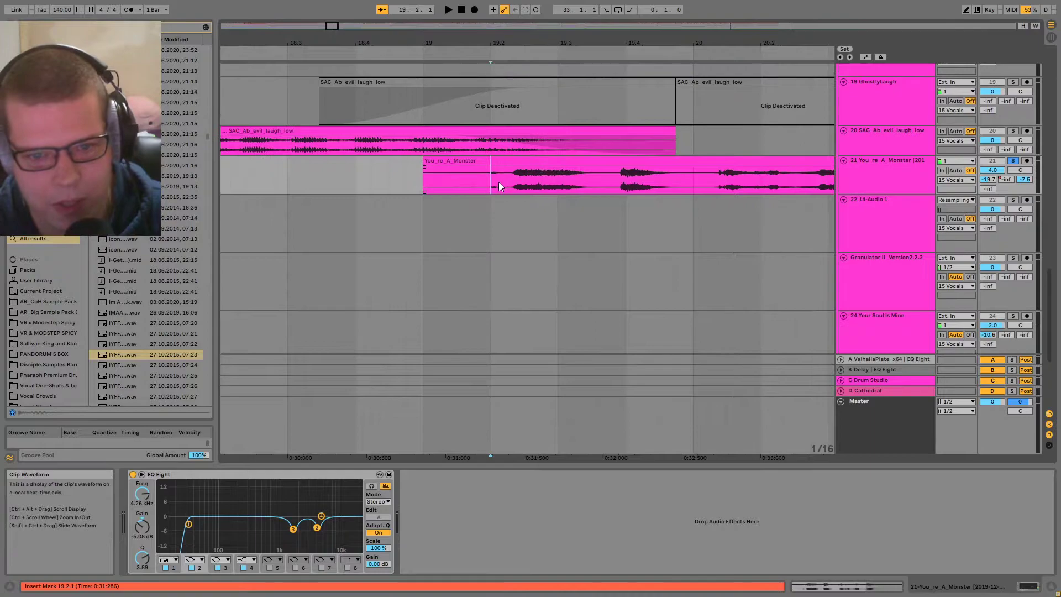
key("space")
left_click_drag(664, 343, 473, 363)
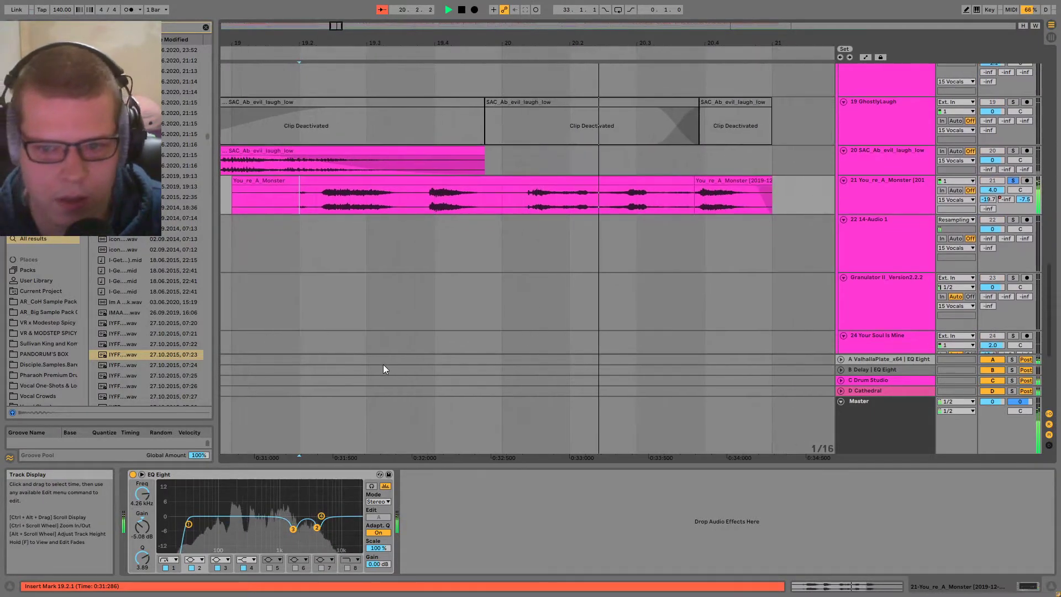
- Bypass and reactivate the track's EQ Eight during playback to compare the sound
left_click(133, 474)
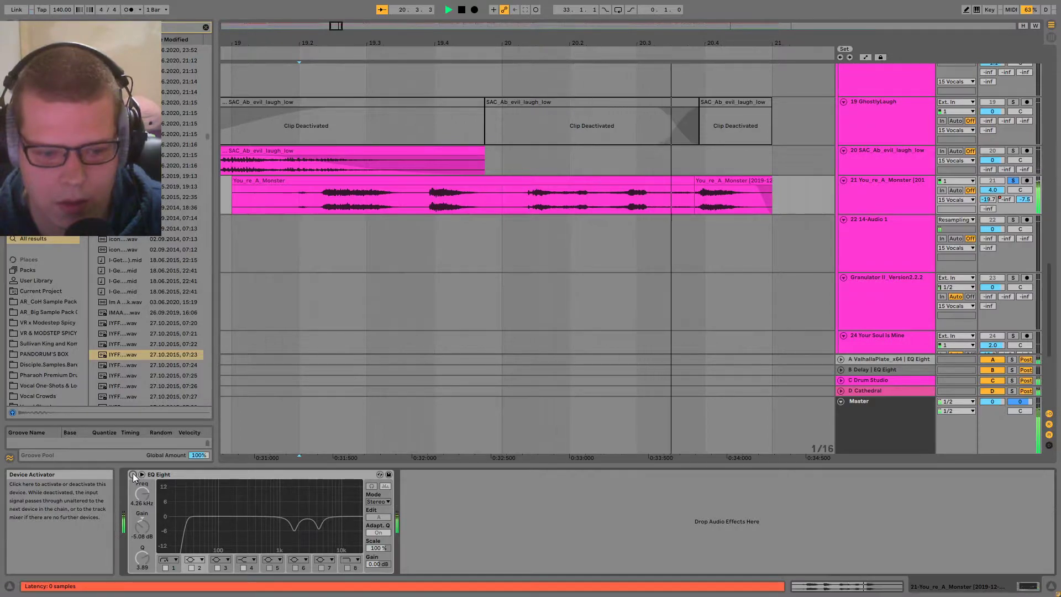
left_click(133, 474)
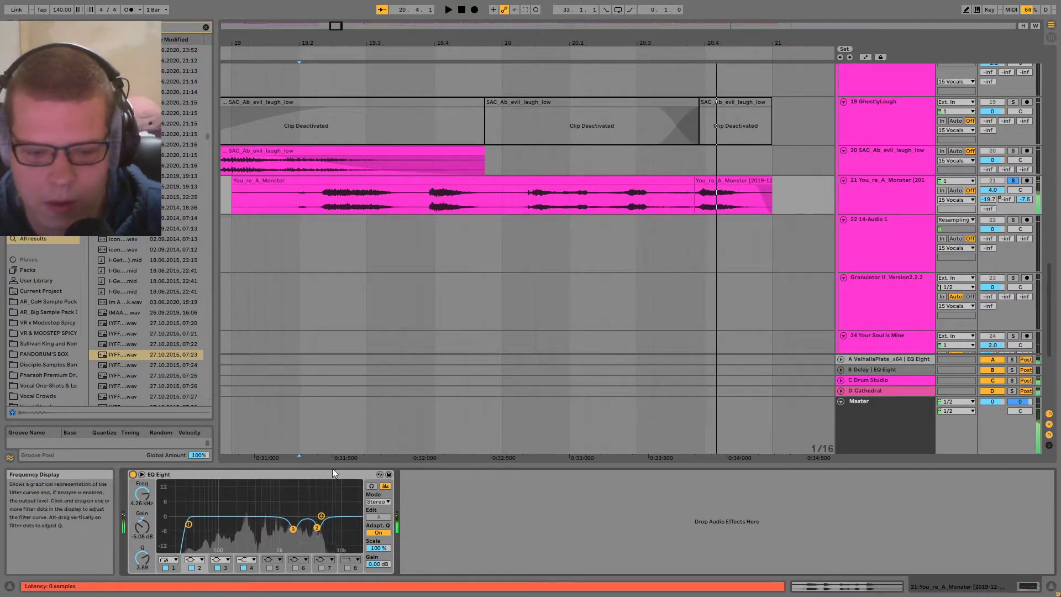
key("minus")
key("minus")
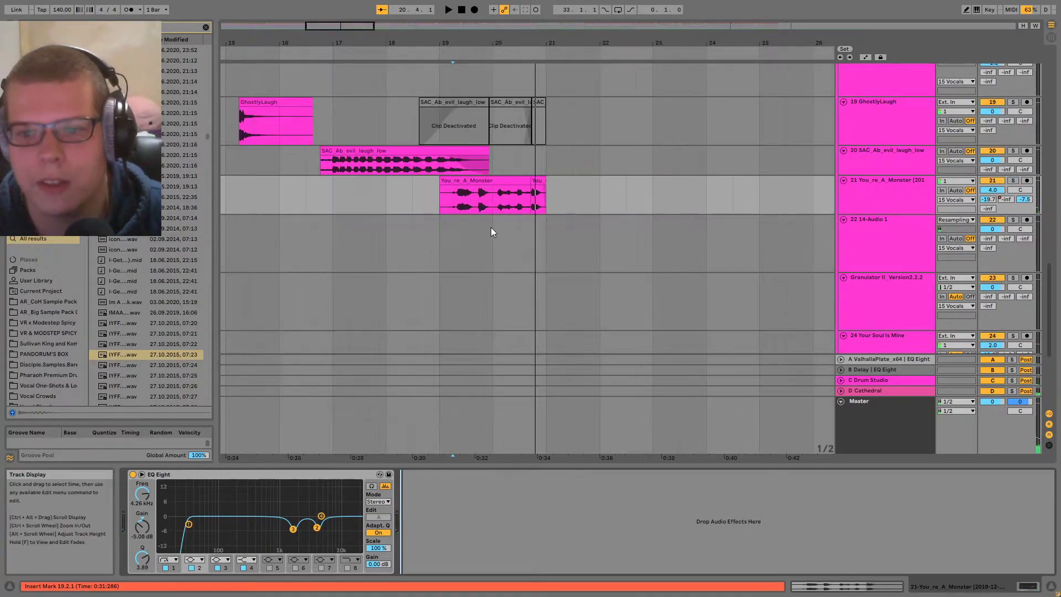
- Switch to Sonarworks Reference 4, enable the Sonarworks SR correction, and return to the arrangement
key("alt+Tab")
key("Escape")
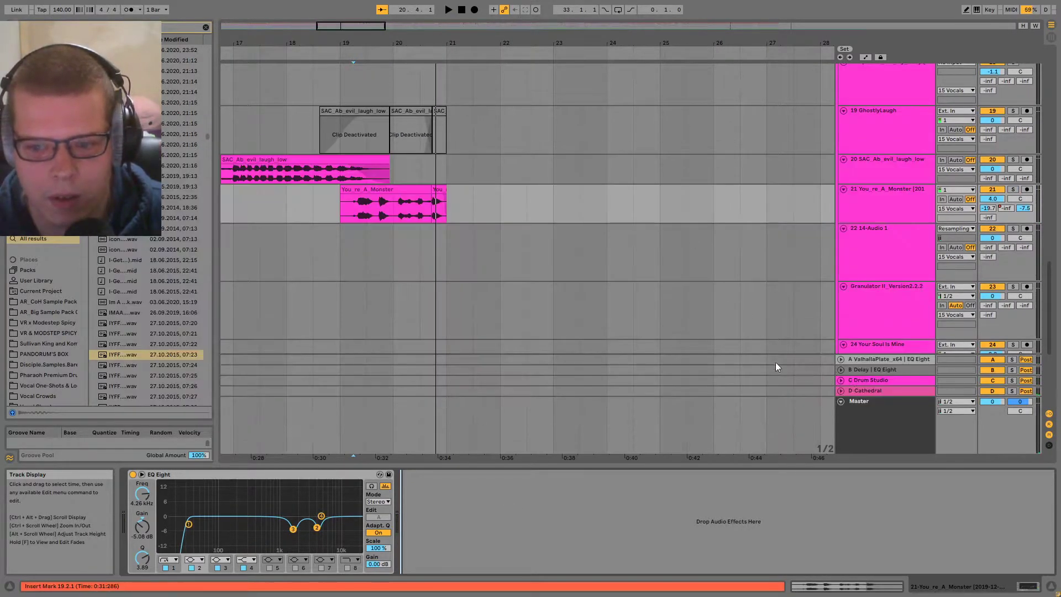
key("alt+Tab")
left_click_drag(1060, 128, 285, 170)
left_click(432, 447)
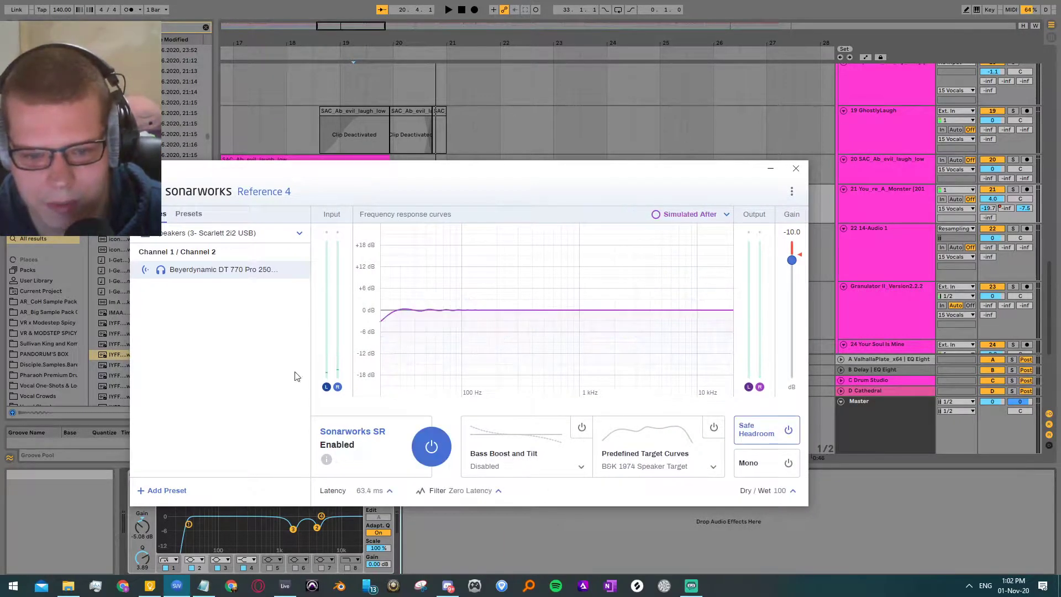
left_click(772, 168)
- Replay the soloed You_re_A_Monster clip from just after 19.2.1, switching EQ Eight off and on again while listening
scroll(542, 204, "up", 8)
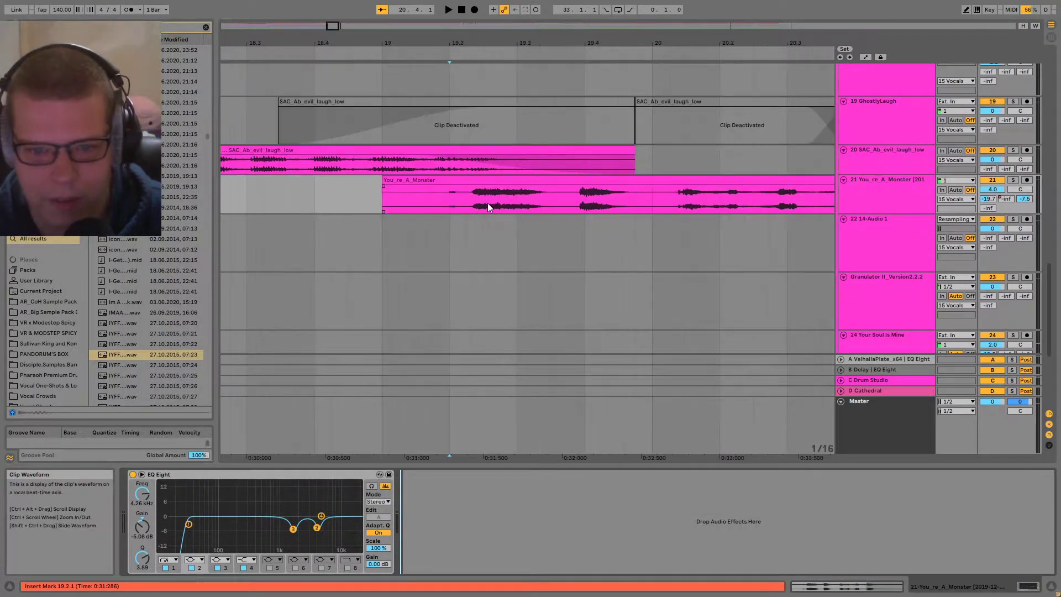
left_click(473, 247)
key("space")
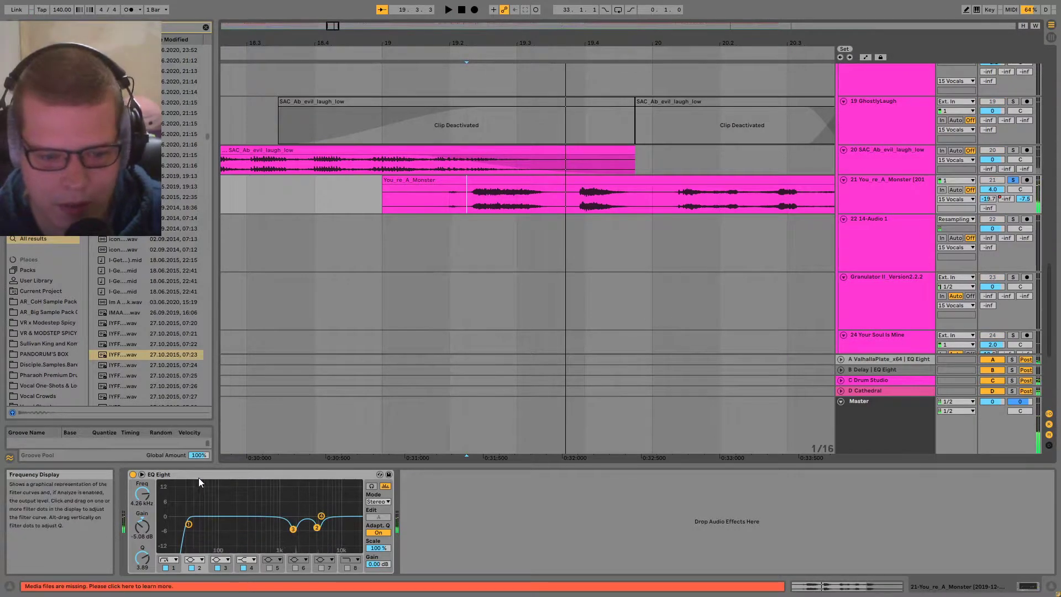
left_click(132, 475)
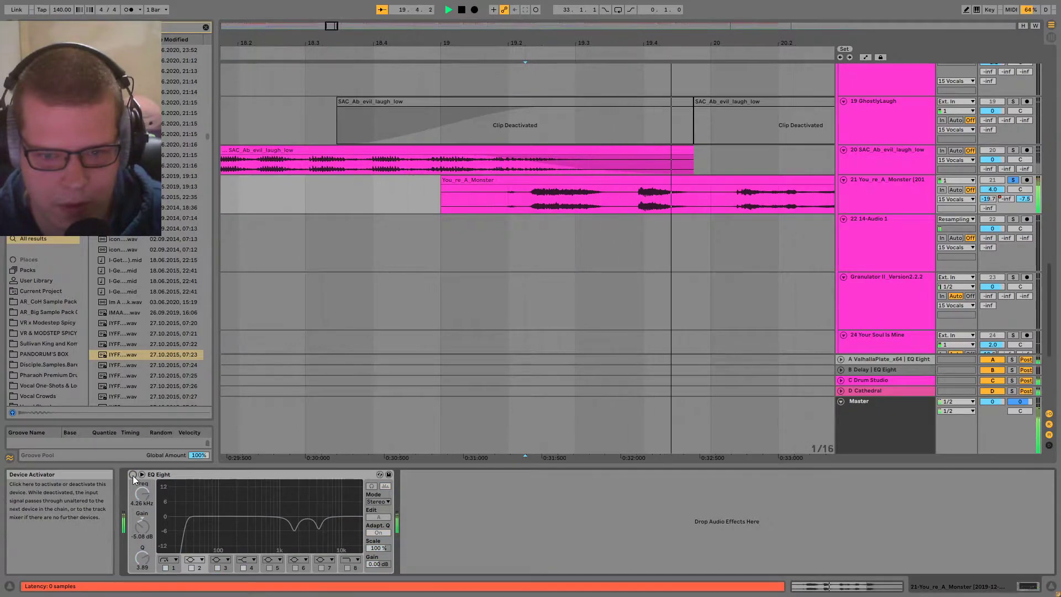
left_click(132, 476)
key("space")
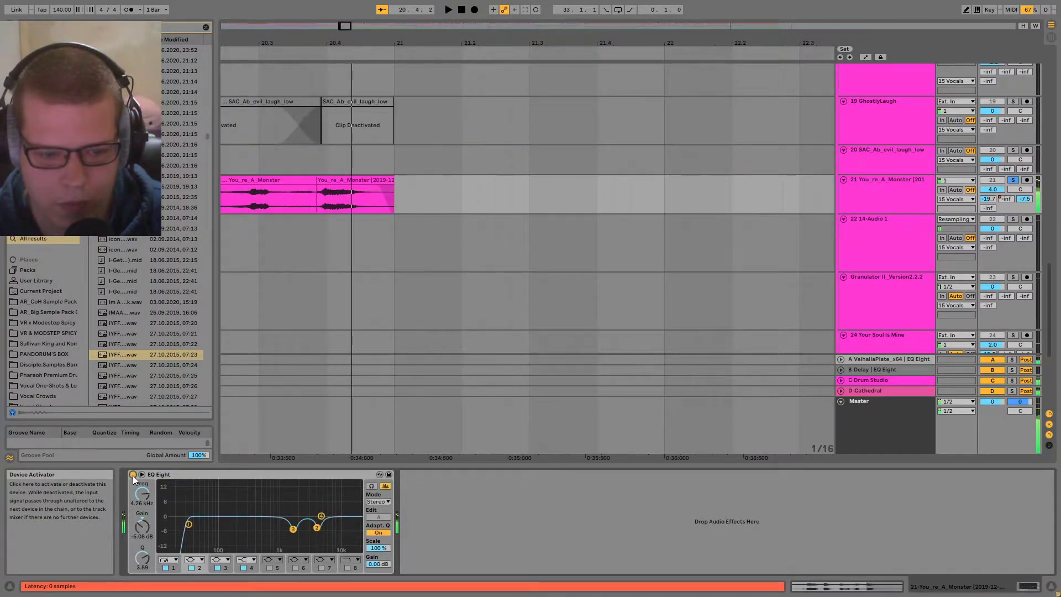
- Switch to Sonarworks Reference 4, turn off the Sonarworks SR correction, and go back to the arrangement
key("alt+Tab")
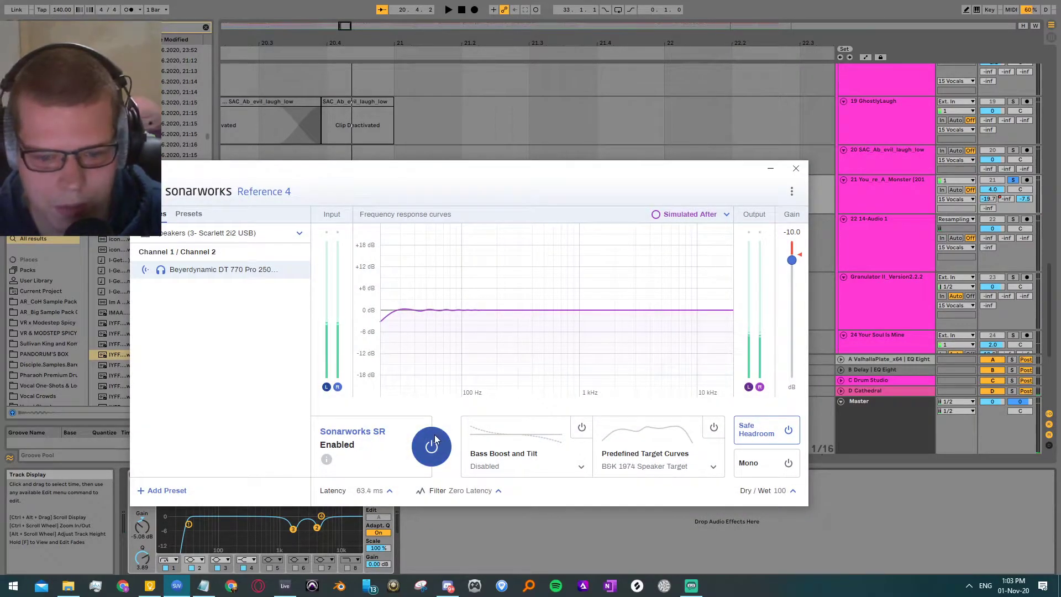
left_click(431, 446)
left_click(885, 468)
left_click(478, 220)
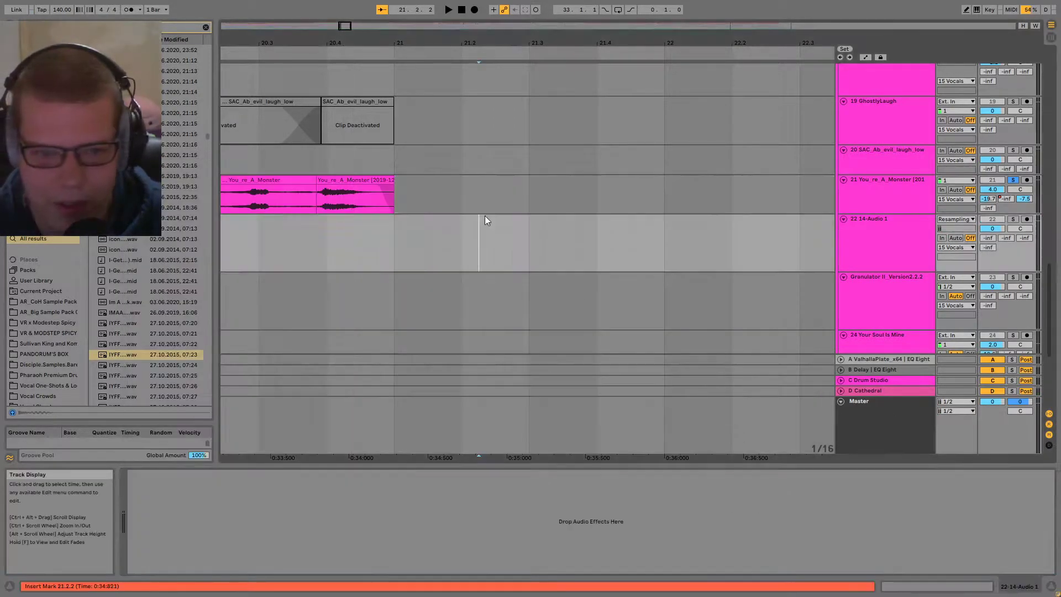
- Place the insert mark at 21.1.1 on the You_re_A_Monster track and look over the whole arrangement of vocal tracks
left_click(546, 236)
left_click(516, 198)
key("minus")
key("minus")
key("minus")
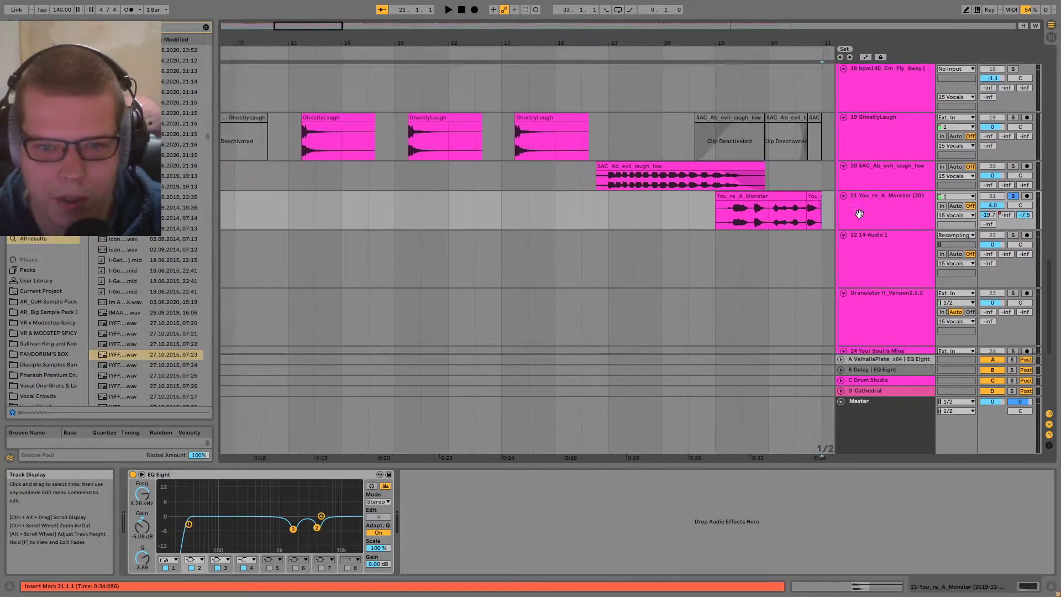
key("minus")
key("minus")
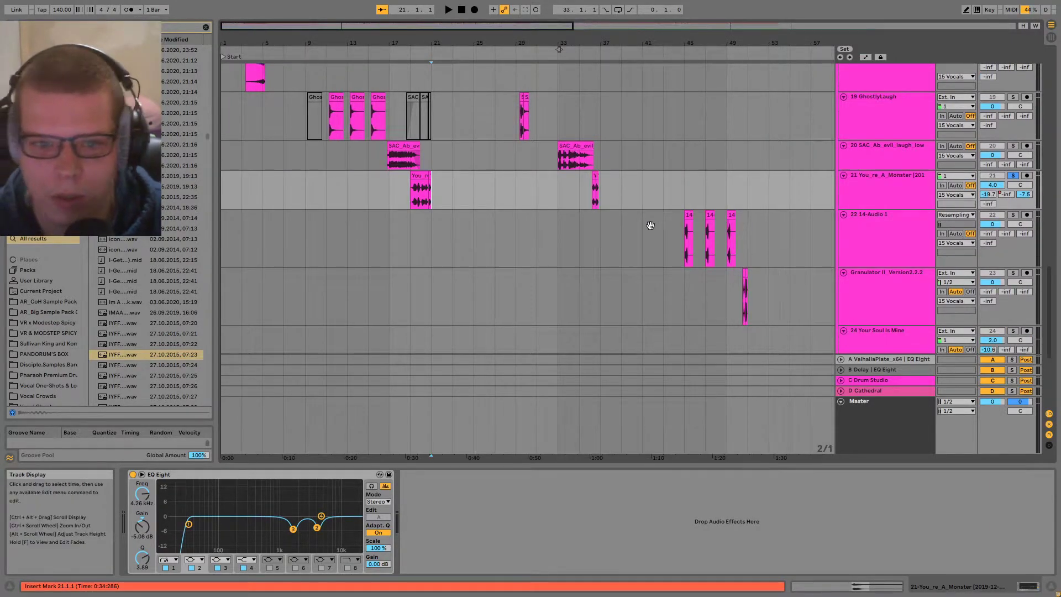
- Place the insert marker at bar 36.2 on the You_re_A_Monster track, at the start of its short vocal clip
scroll(621, 295, "up", 1)
key("plus")
key("plus")
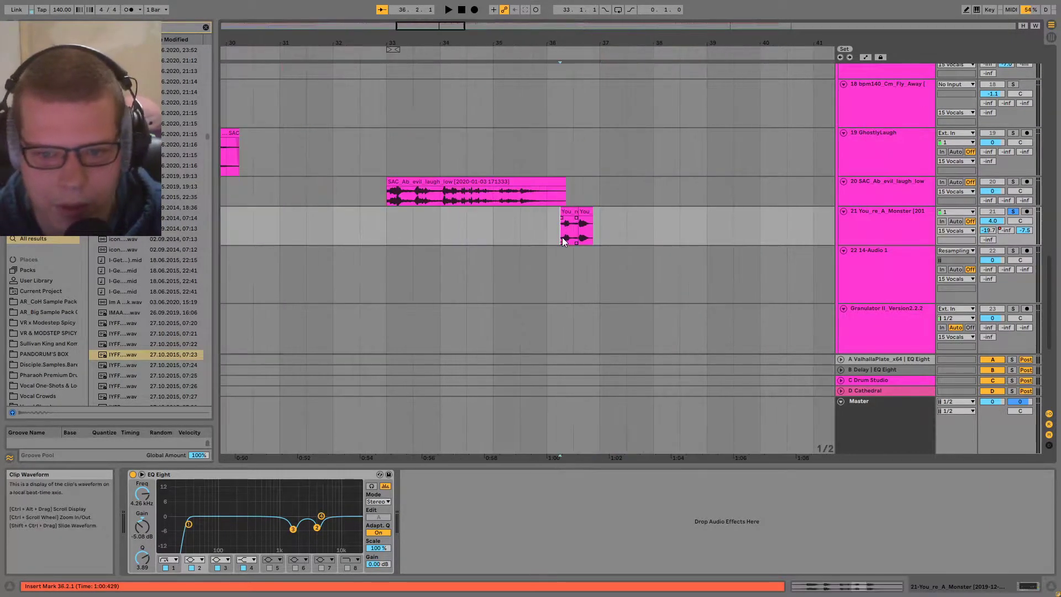
- Solo the 14-Audio 1 track and play its first clip from bar 45
key("Right")
key("Right")
key("Right")
key("Right")
key("Right")
key("Right")
key("Right")
key("Right")
key("Down")
key("plus")
key("space")
key("minus")
key("minus")
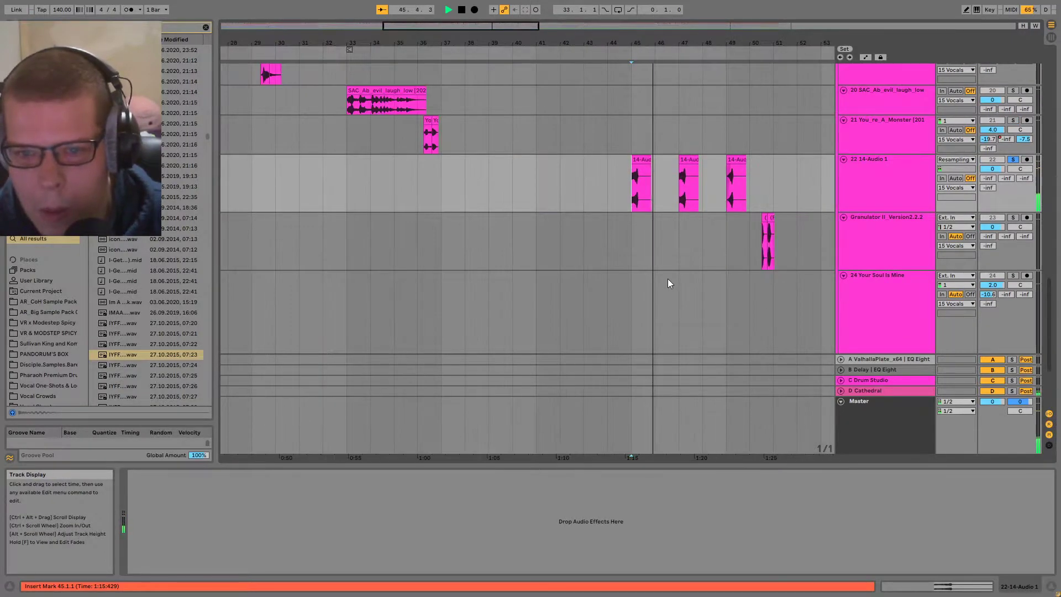
- Audition the second 14-Audio 1 clip from bar 47
key("plus")
key("plus")
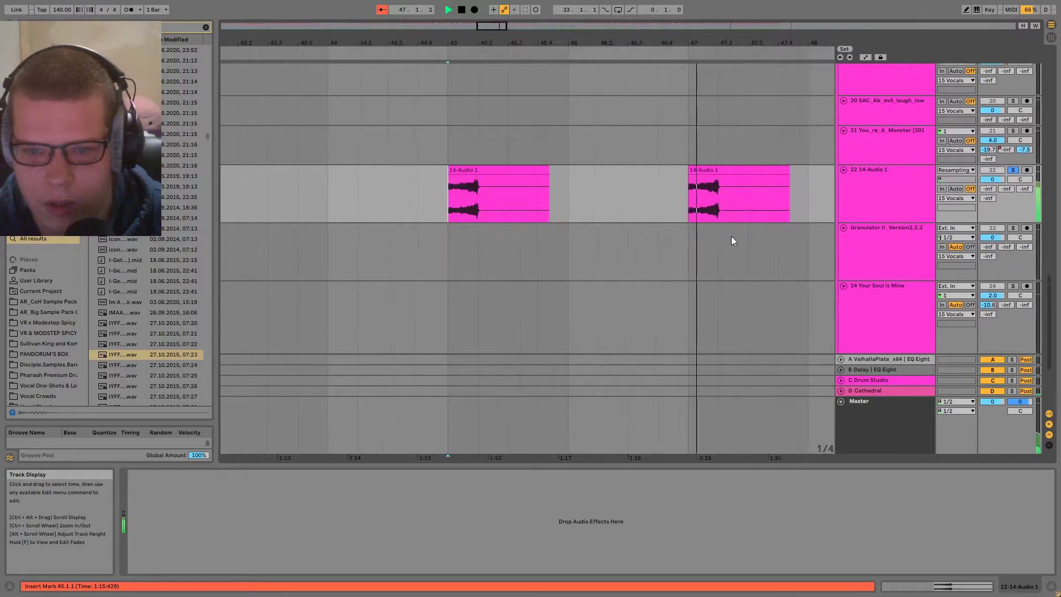
scroll(561, 149, "down", 2)
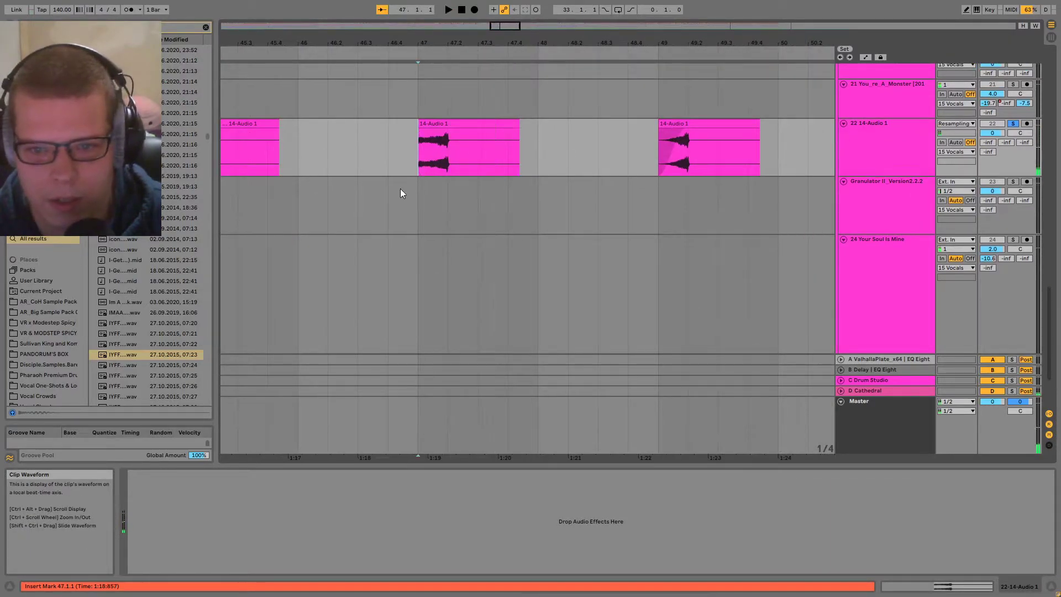
- Solo the Granulator II track and play its first frozen clip near bar 50.3
key("minus")
left_click_drag(351, 154, 249, 181)
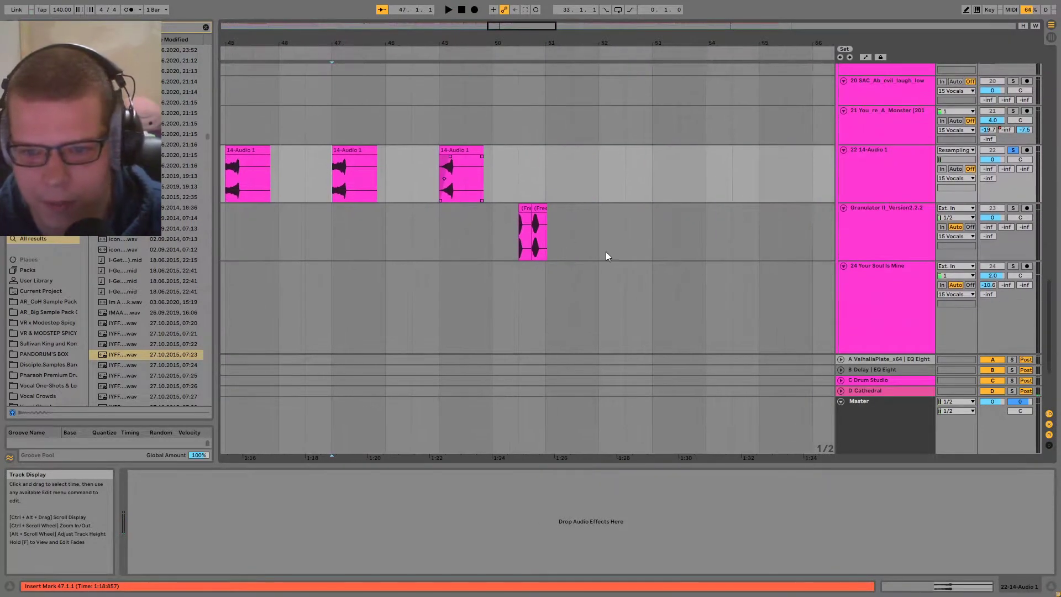
scroll(592, 246, "up", 3)
left_click(442, 225)
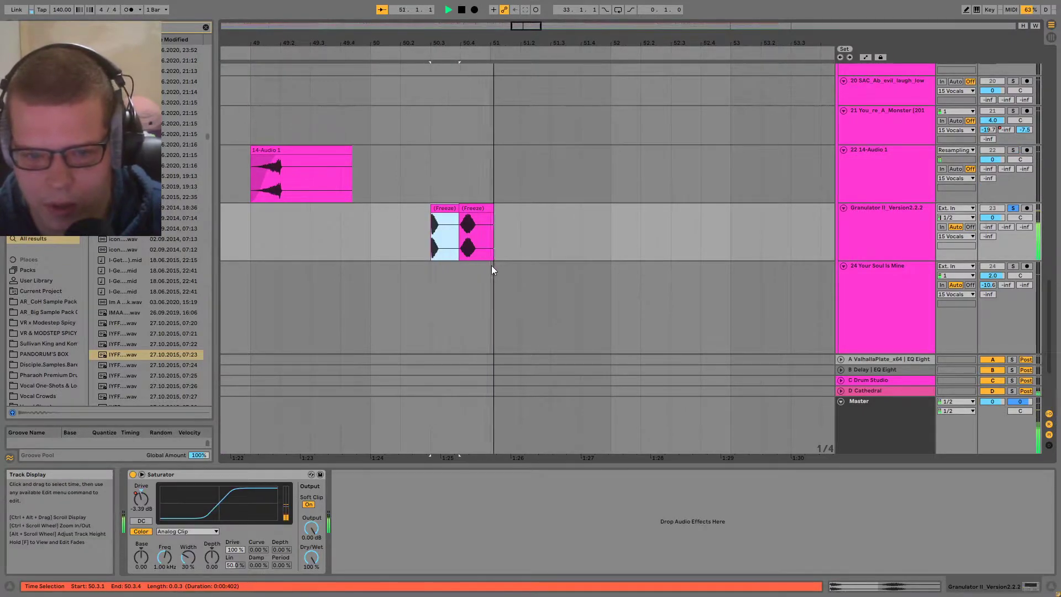
- Look over the vocal tracks around bar 51, from the Fly Away clip down to the Granulator II clips
scroll(437, 255, "up", 5)
scroll(436, 255, "down", 5)
left_click_drag(504, 258, 675, 280)
left_click_drag(588, 189, 626, 265)
scroll(626, 265, "up", 5)
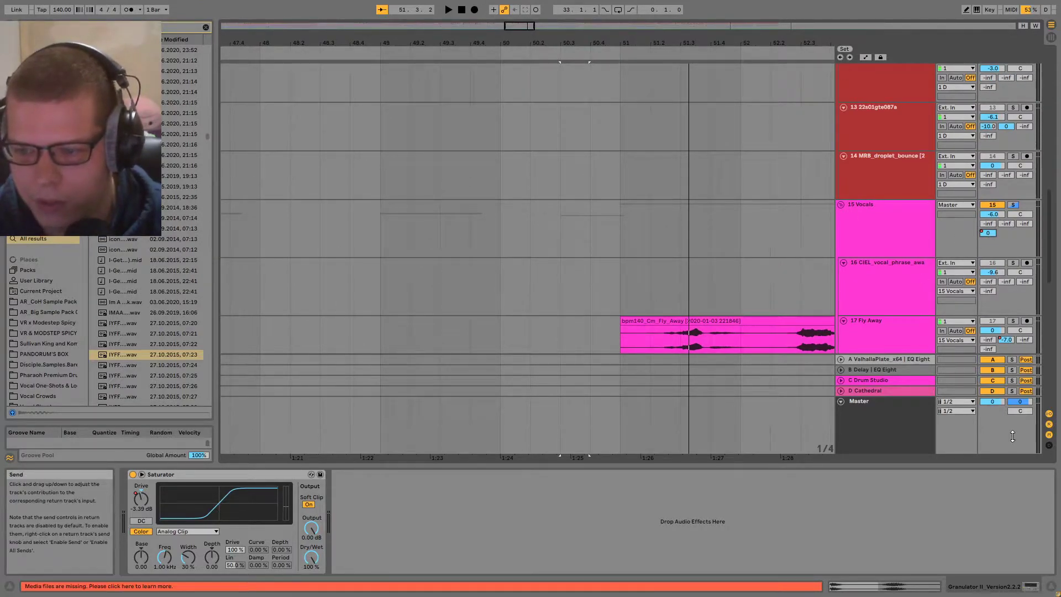
scroll(613, 294, "down", 5)
scroll(613, 293, "right", 2)
scroll(618, 360, "up", 3)
scroll(744, 248, "up", 1)
scroll(744, 248, "down", 5)
scroll(552, 224, "down", 3)
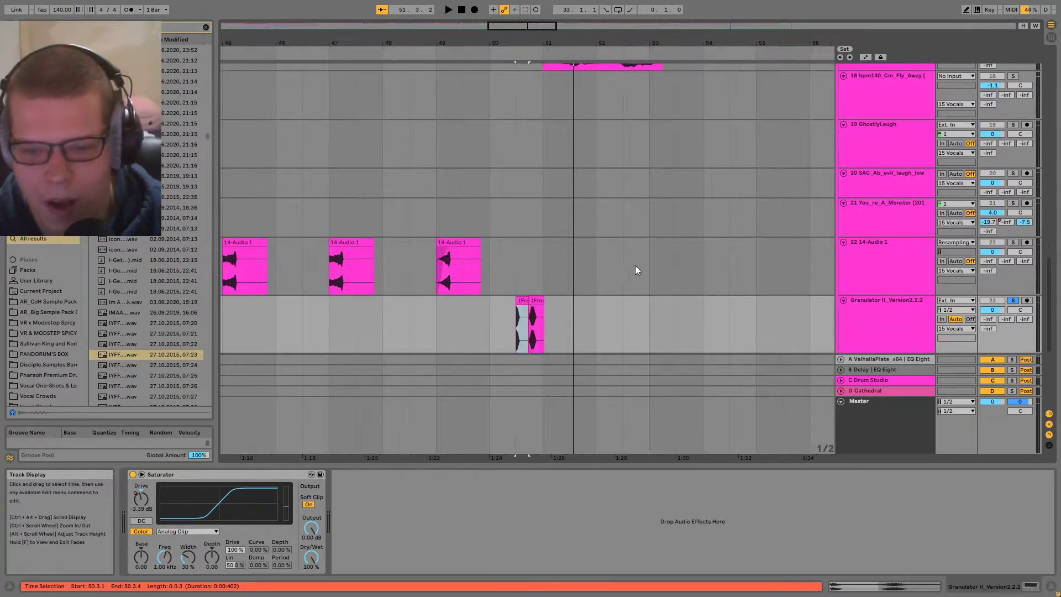
left_click_drag(778, 327, 811, 267)
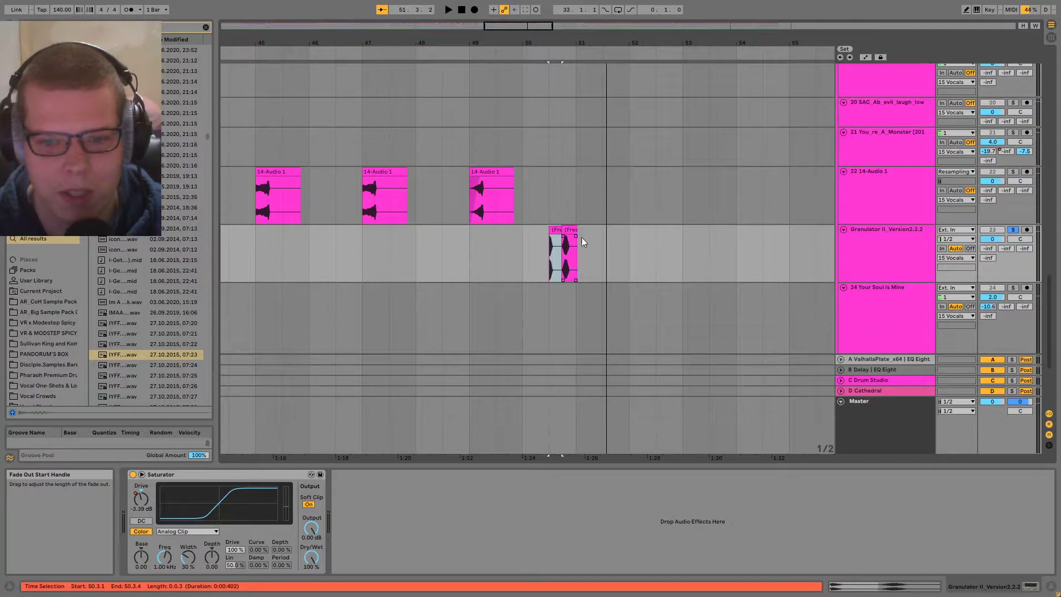
- Select the first clip on the Your Soul Is Mine track at bar 59.3 and play it in the full mix
scroll(578, 232, "down", 3)
scroll(459, 211, "down", 5)
left_click(587, 220)
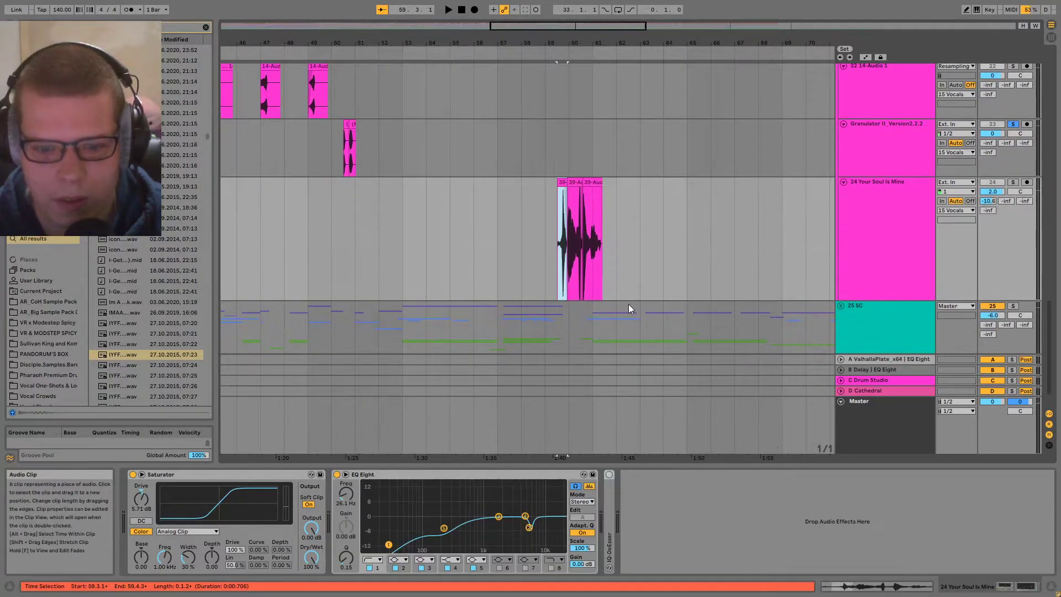
key("space")
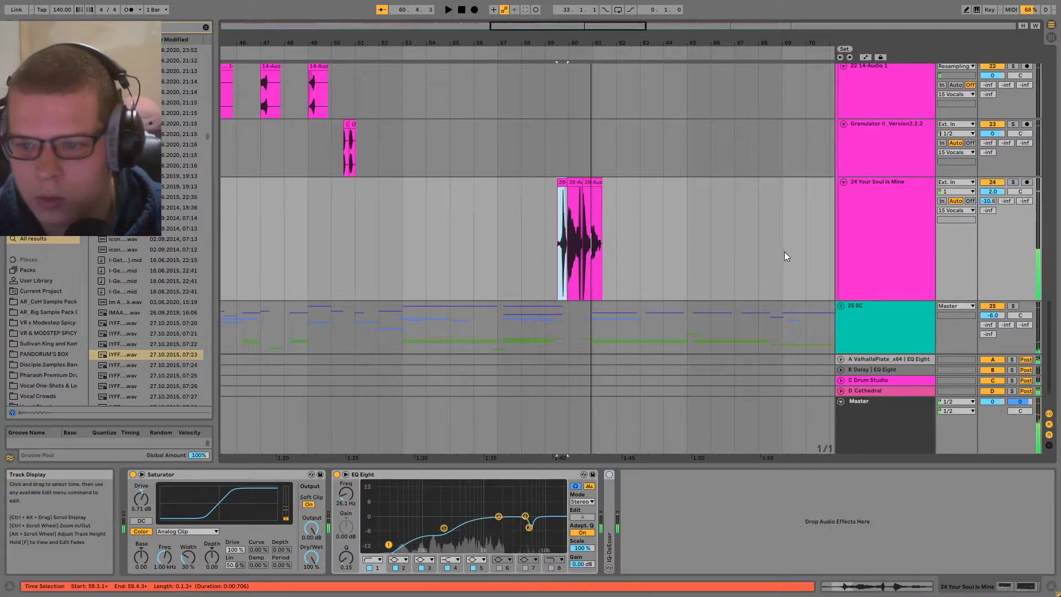
- Select the h808 track in the Basses with subs group to show its device chain
scroll(784, 248, "down", 1)
scroll(784, 247, "left", 5)
scroll(761, 279, "down", 3)
scroll(715, 234, "down", 5)
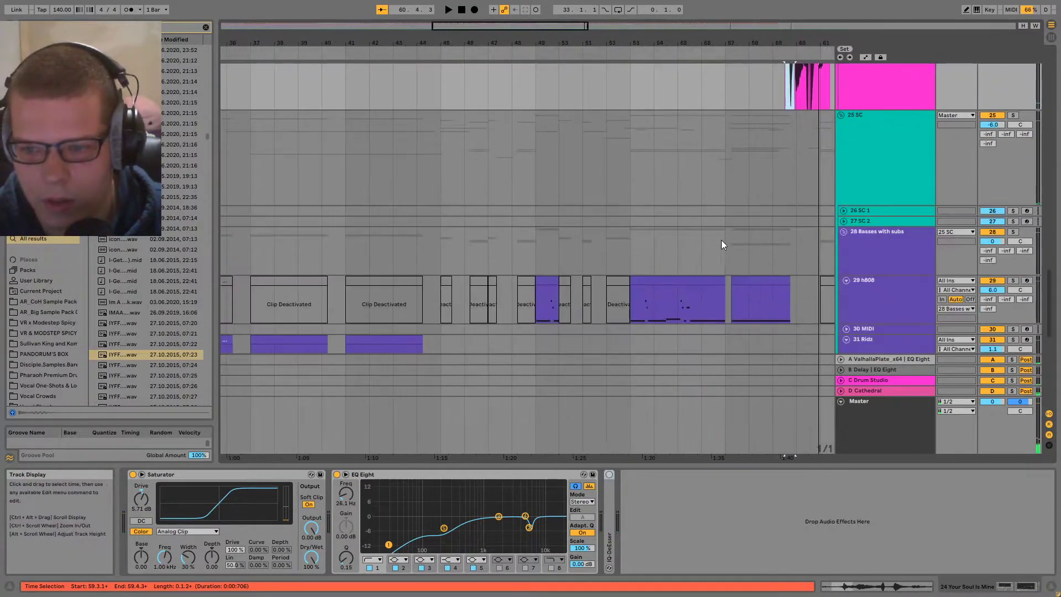
scroll(552, 180, "down", 2)
left_click(854, 225)
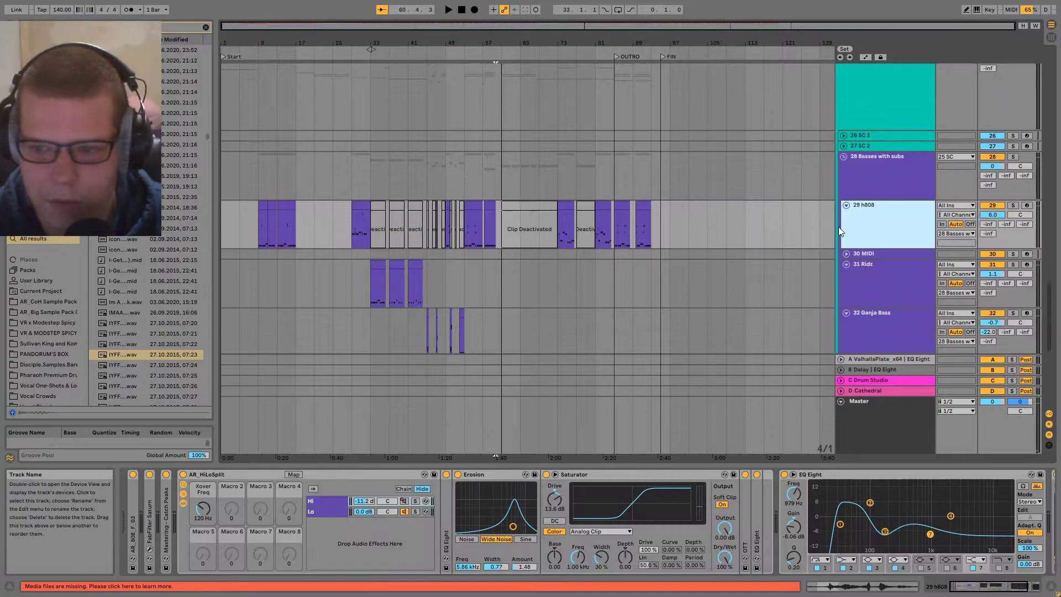
- Solo the h808 track and play its two bass clips from bar 9
scroll(335, 262, "up", 3)
scroll(312, 299, "left", 4)
scroll(312, 299, "down", 1)
left_click(303, 200)
key("space")
scroll(329, 261, "up", 2)
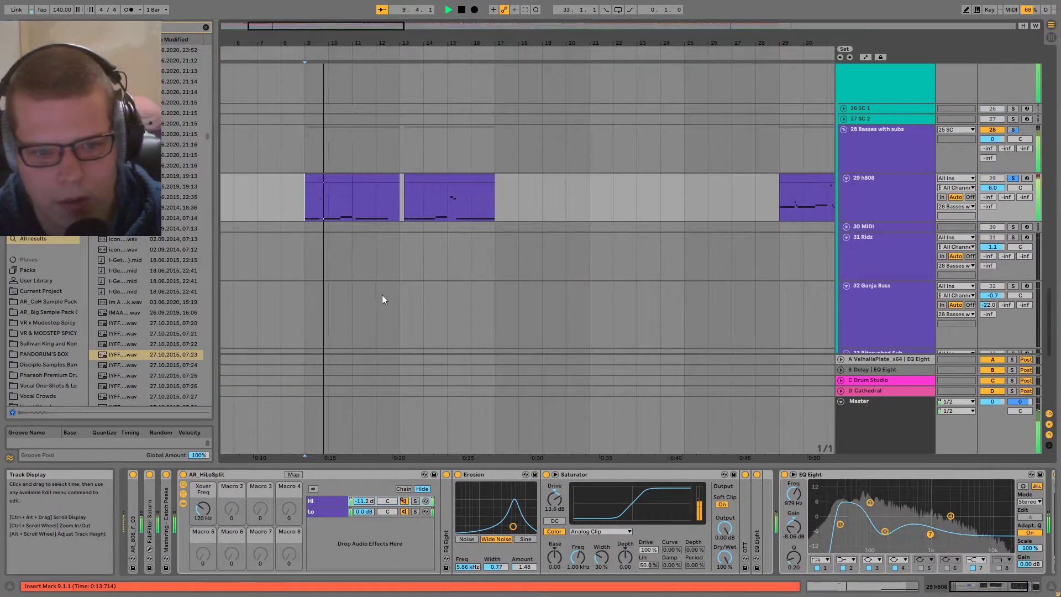
scroll(370, 295, "up", 3)
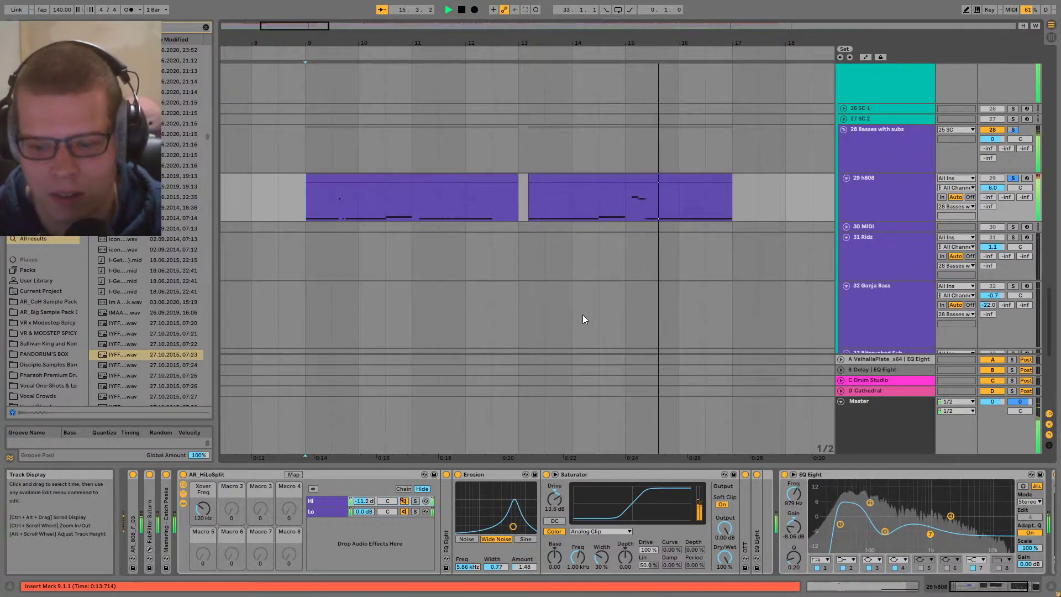
left_click(277, 264)
left_click(366, 201)
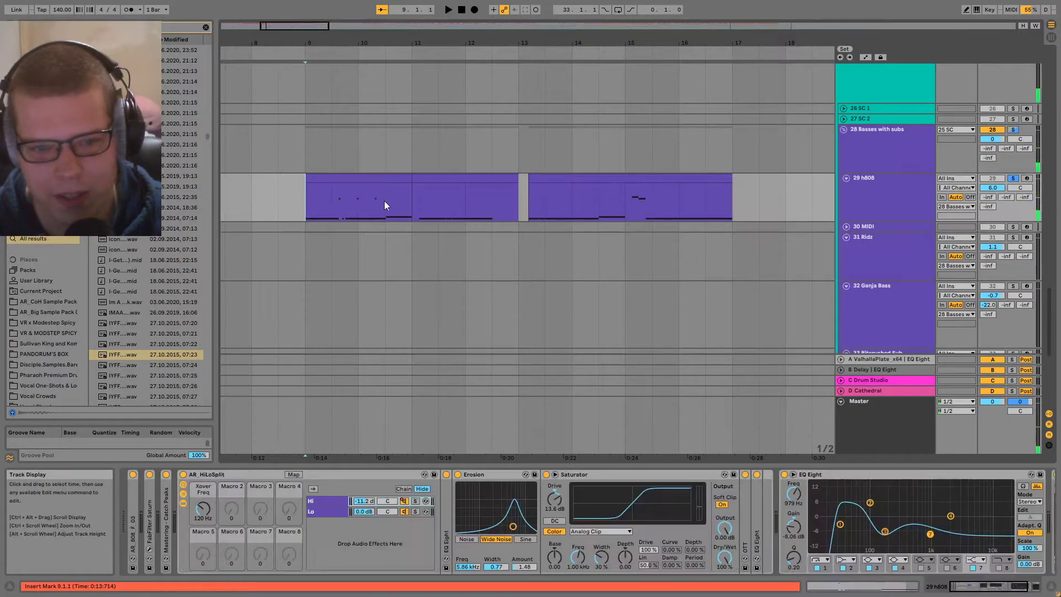
key("space")
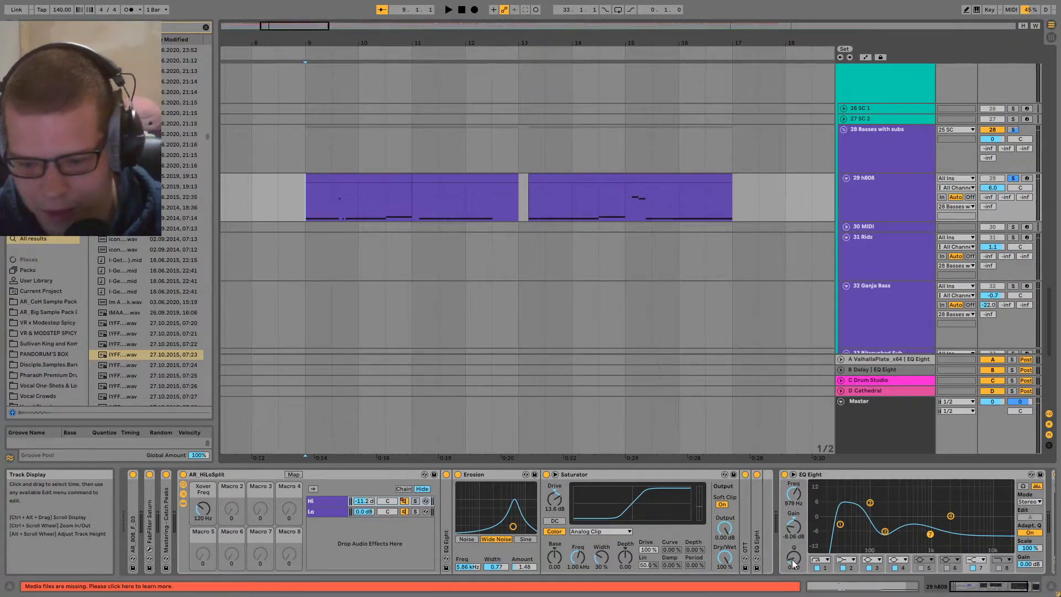
- Unfold the Catch Peaks, FabFilter Saturn and AR_808_F_03 devices on h808 and show the sampler's sample waveform
double_click(165, 516)
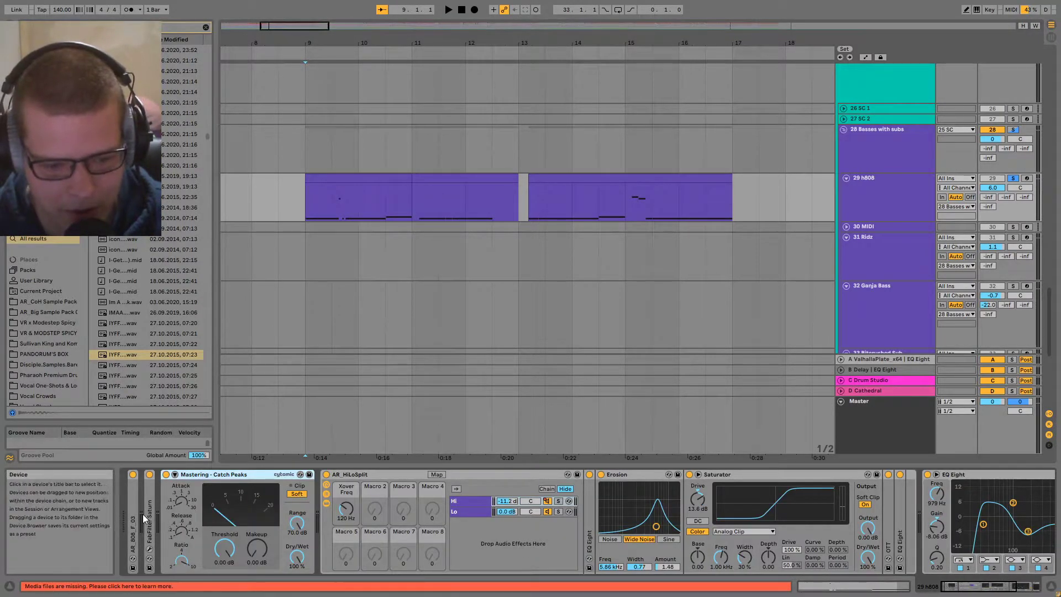
double_click(149, 514)
double_click(138, 500)
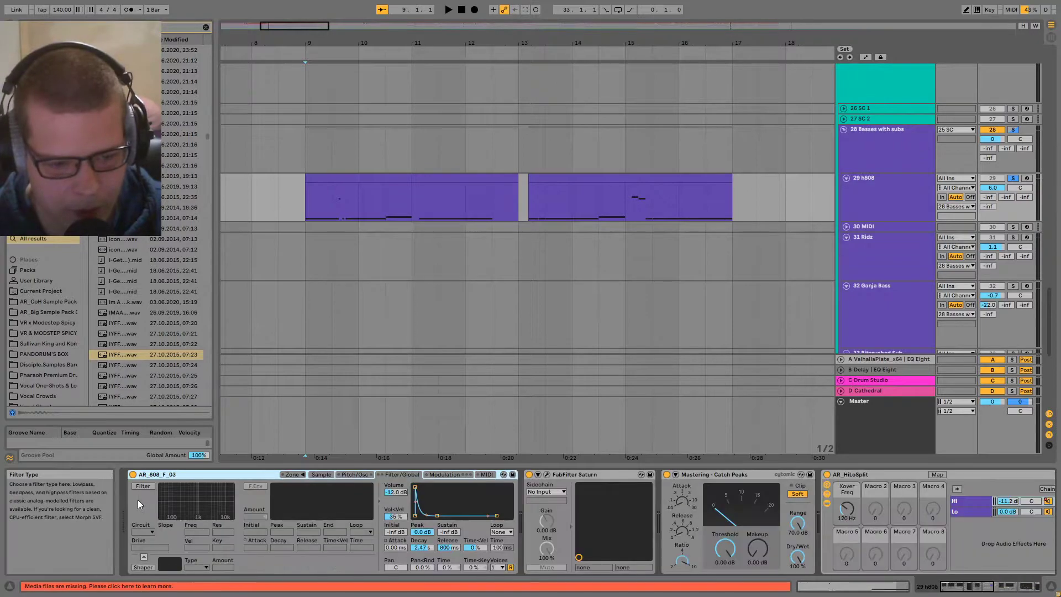
left_click(327, 474)
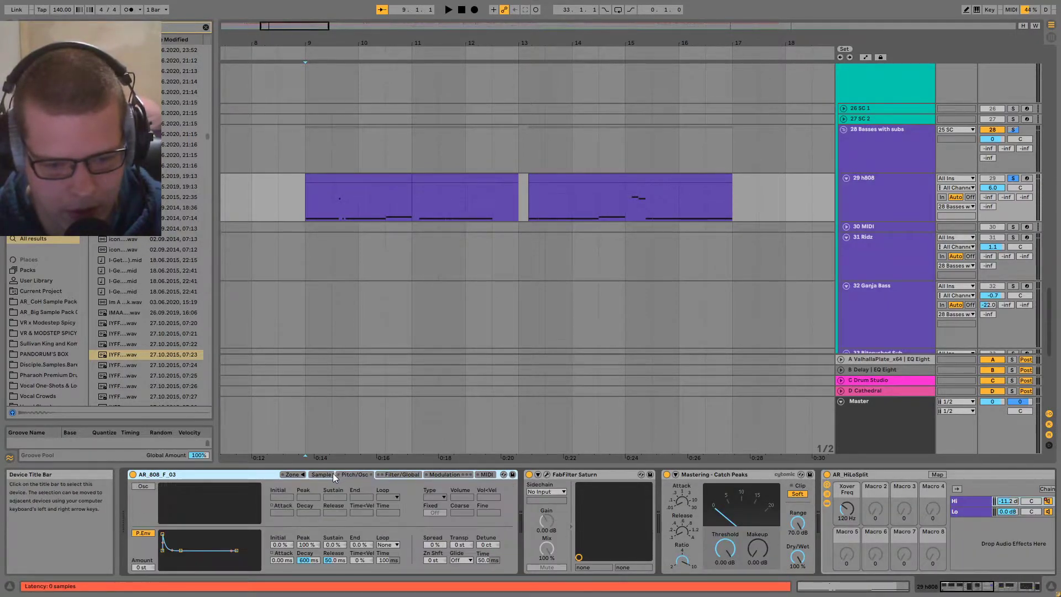
scroll(283, 470, "down", 5)
scroll(473, 239, "up", 5)
scroll(473, 240, "left", 5)
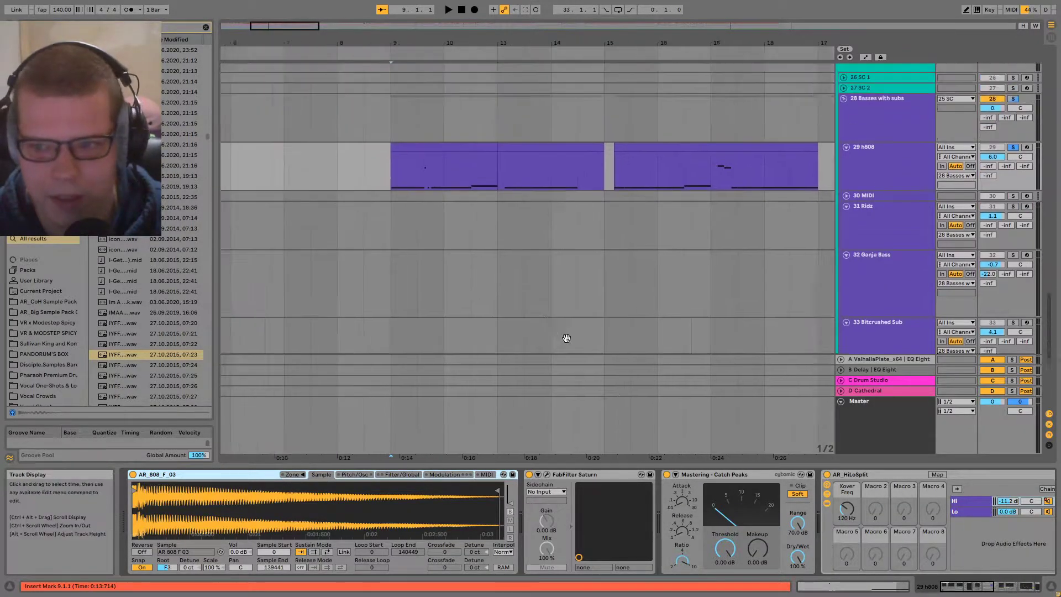
- Show the Basses with subs group's effects while playing from bar 9, and reselect the h808 track
left_click(797, 145)
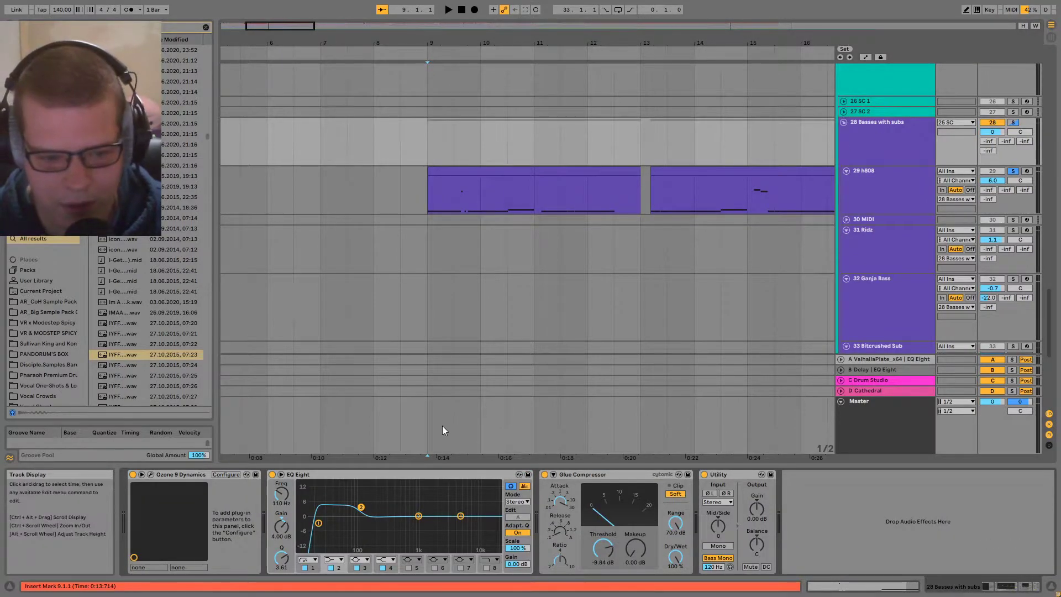
key("space")
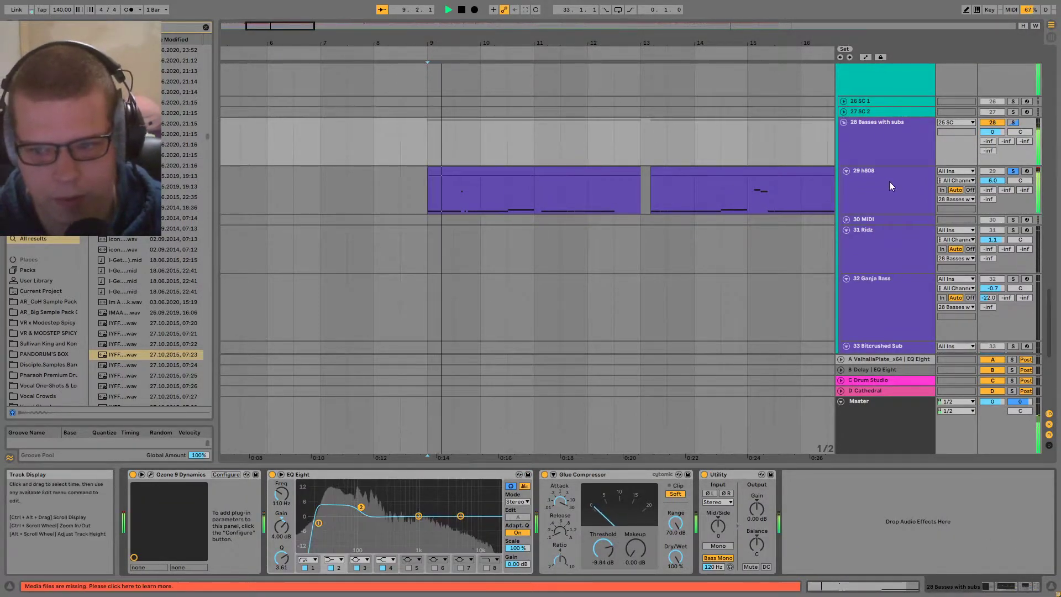
left_click(890, 182)
key("space")
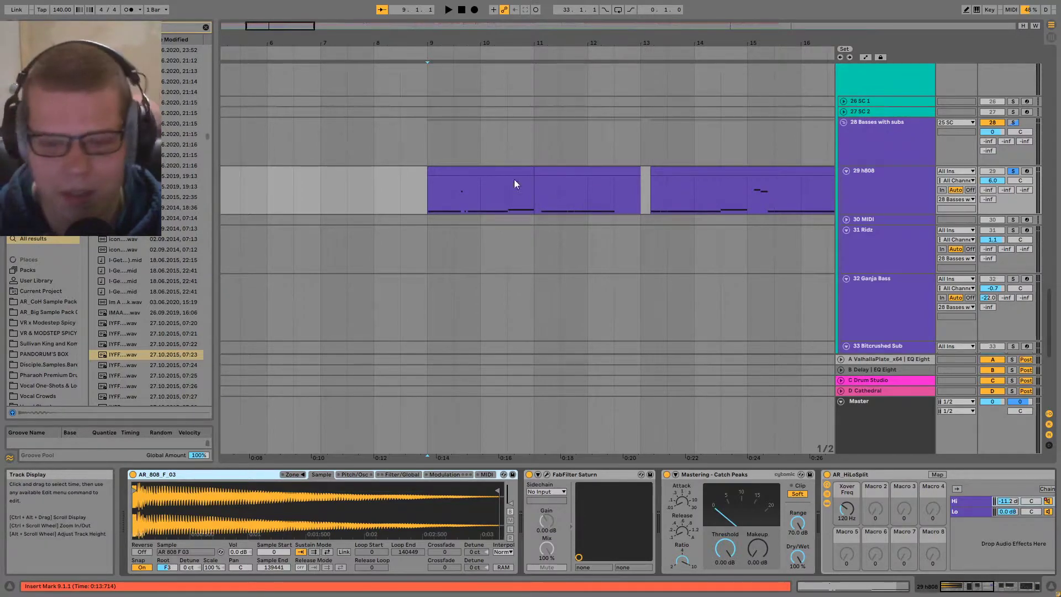
- Place the insert marker at bar 17 on the h808 track, at the end of its second clip
left_click_drag(519, 250, 554, 191)
scroll(608, 248, "down", 4)
left_click_drag(396, 178, 559, 301)
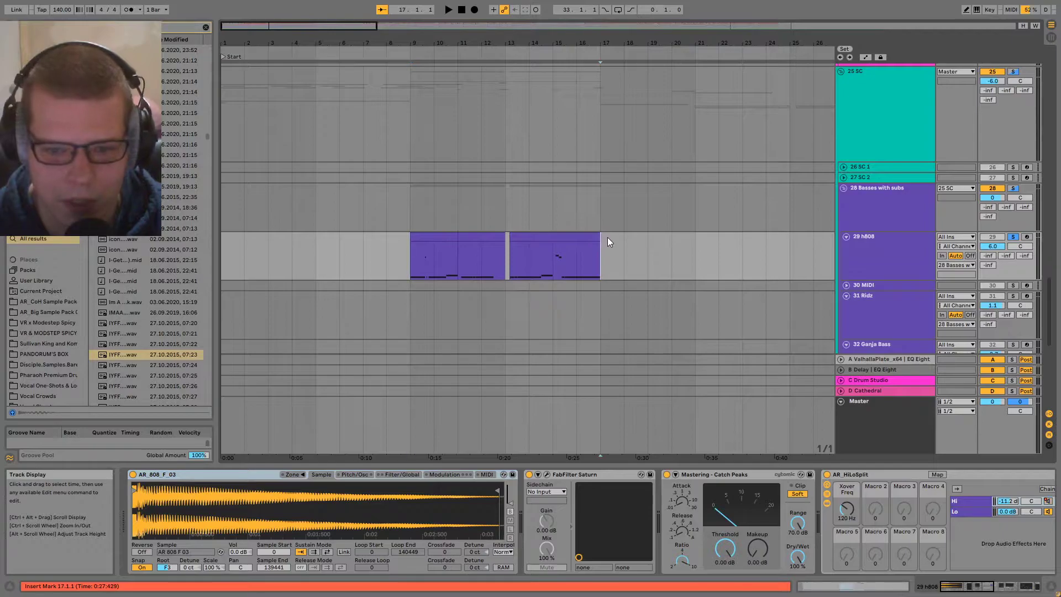
- Switch to the Chrome browser and look over the products on the Astroreign Gumroad store page
key("alt+Tab")
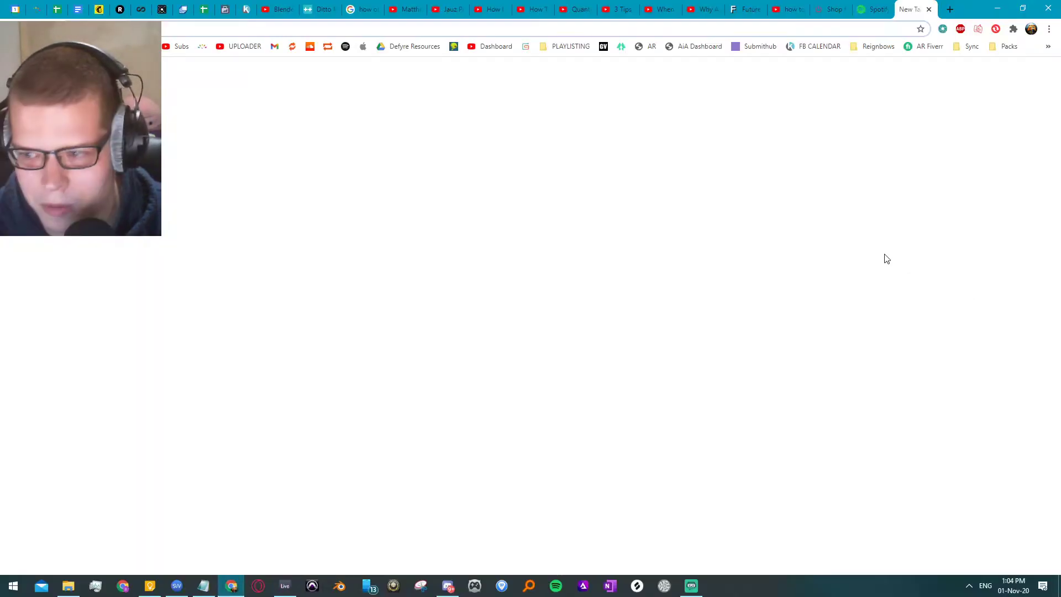
key("alt+Tab")
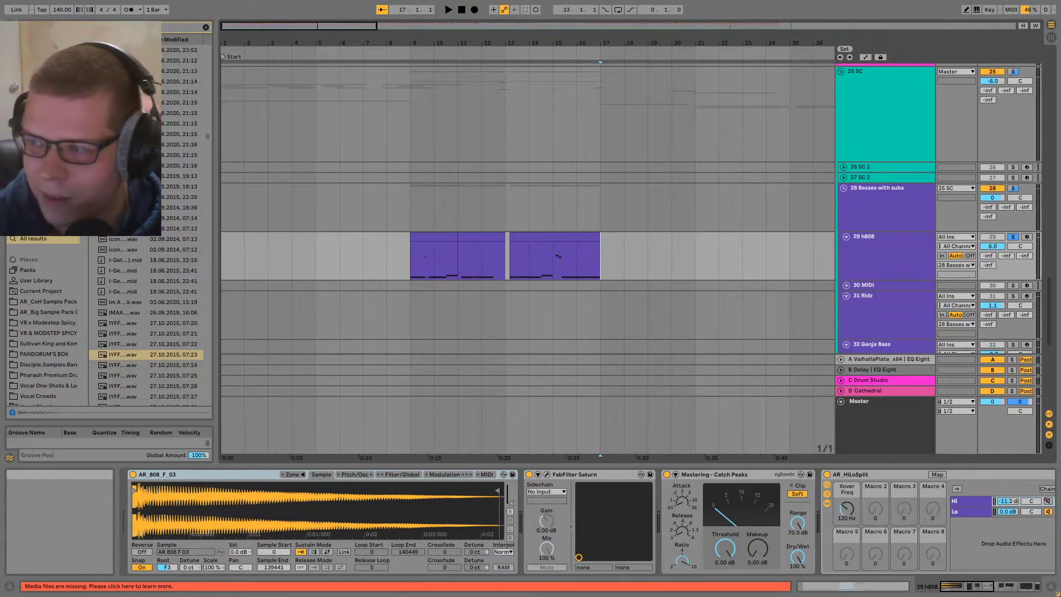
key("alt+Tab")
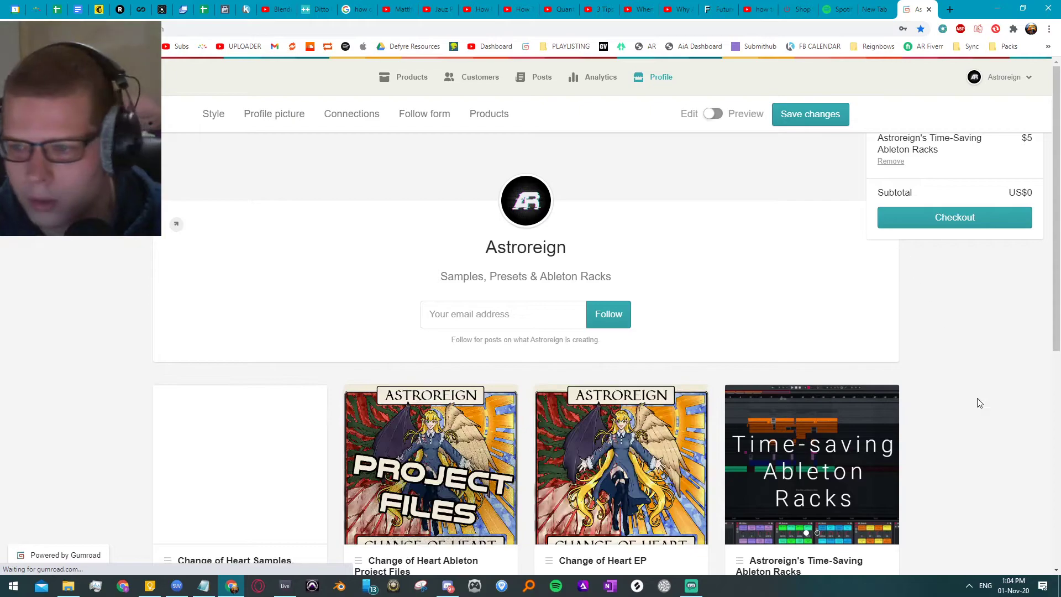
scroll(725, 322, "down", 2)
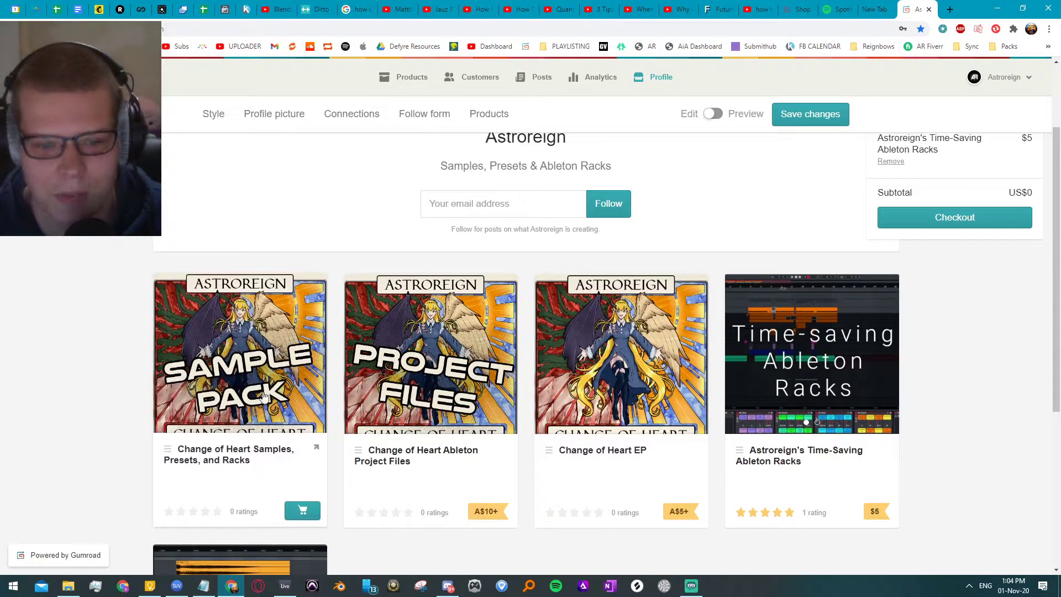
scroll(669, 373, "down", 2)
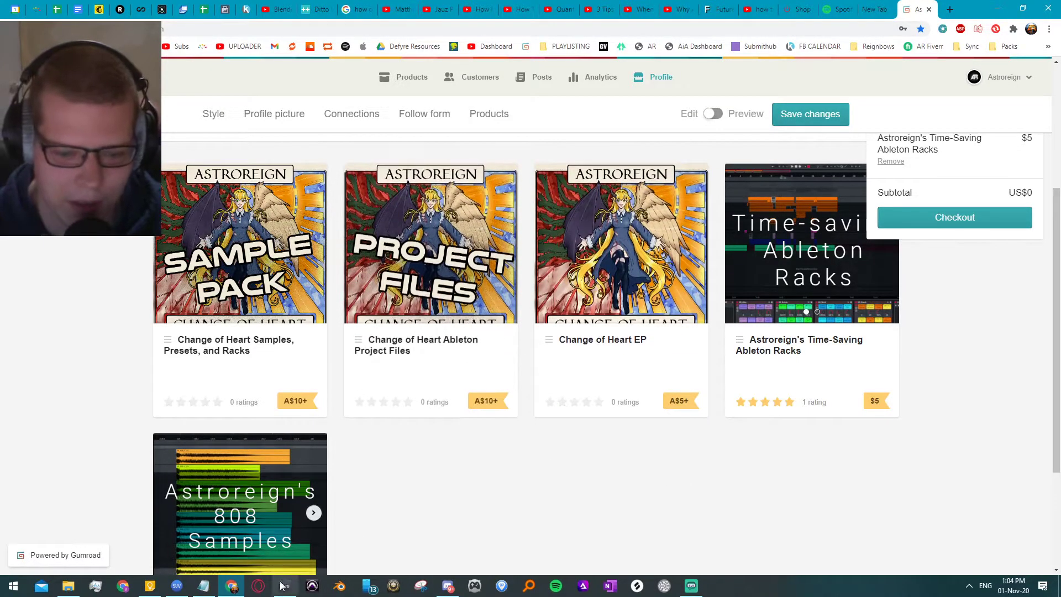
- Select the Basses with subs group at bar 9 in Ableton Live and return to Chrome to view Astroreign's 808 Pack listing
key("alt+Tab")
left_click(294, 185)
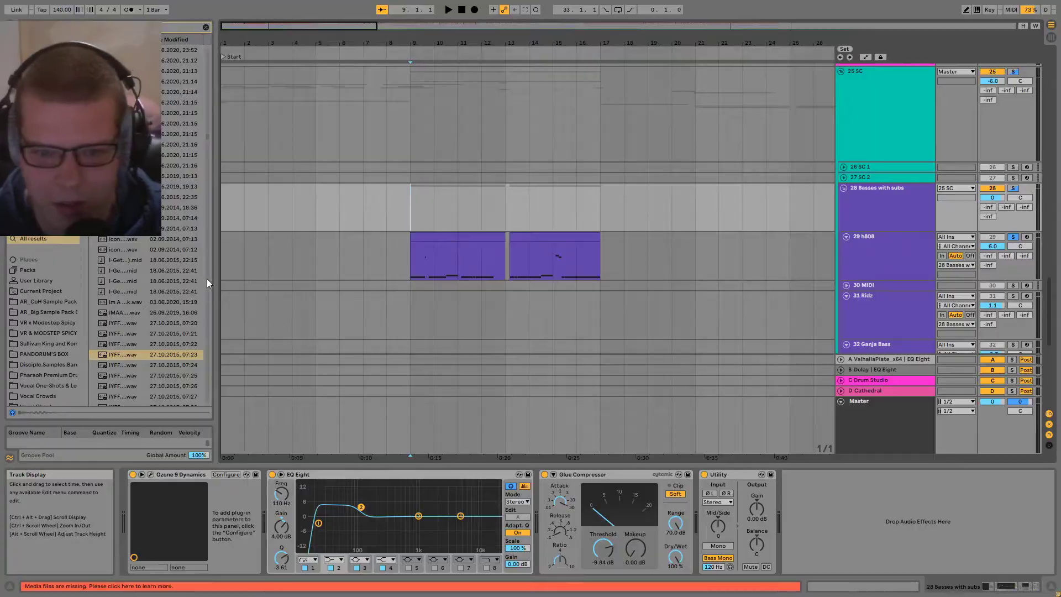
key("alt+Tab")
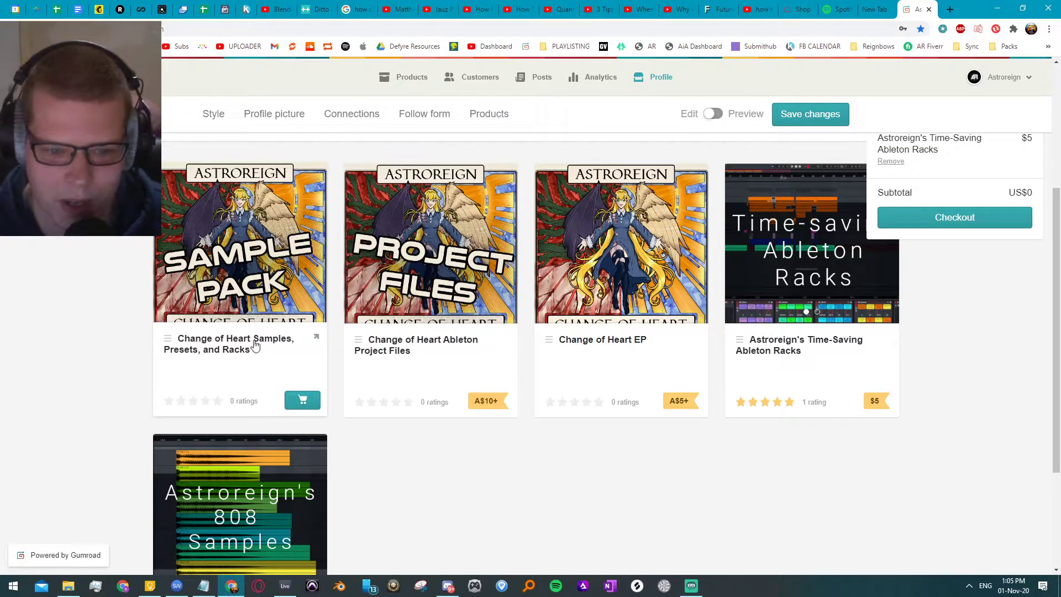
scroll(234, 296, "down", 1)
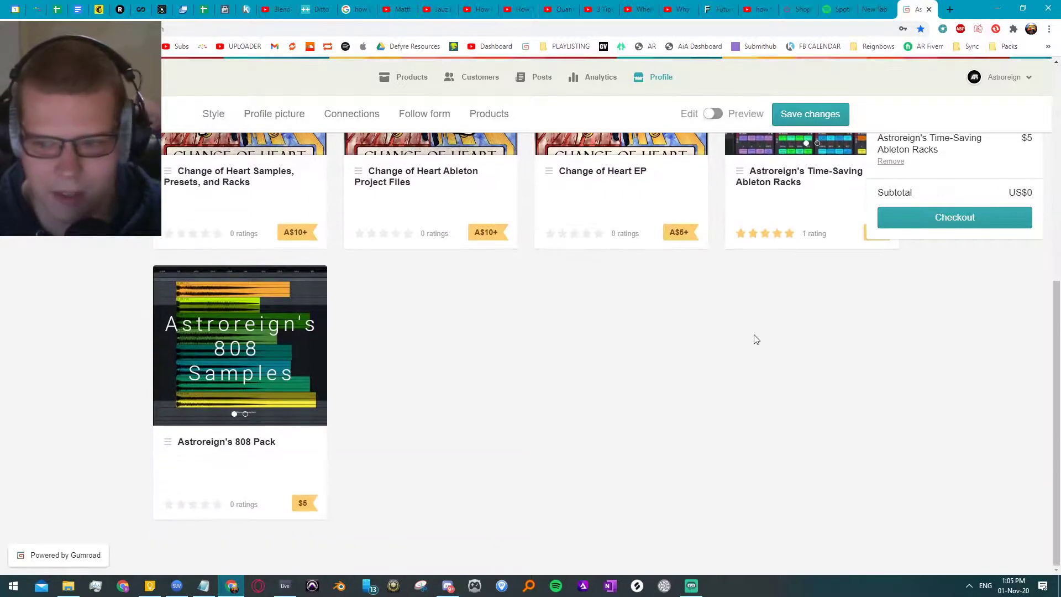
scroll(930, 386, "up", 5)
scroll(793, 387, "down", 7)
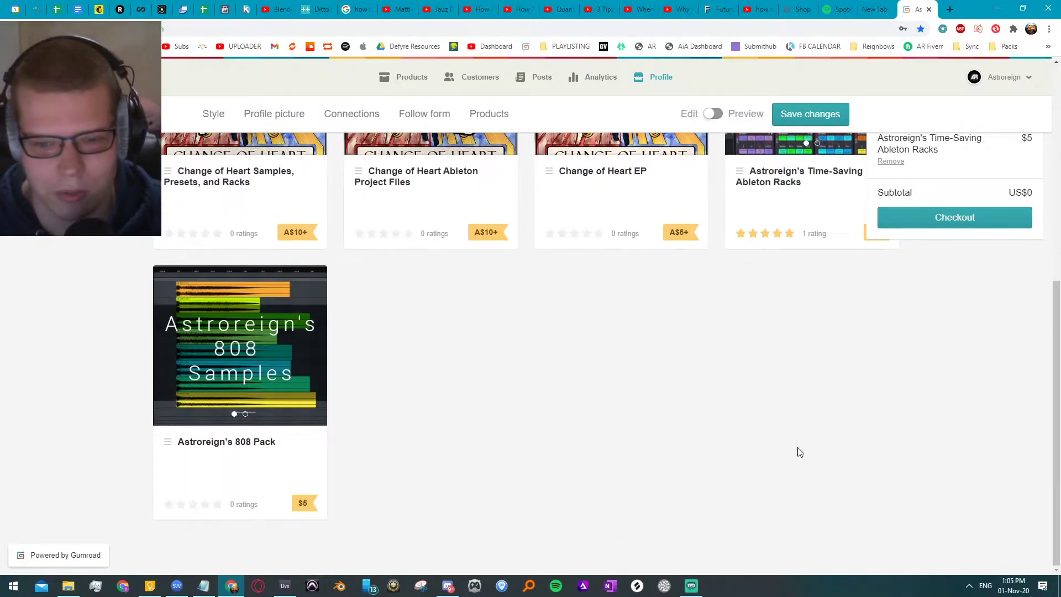
- Open the Astroreign's 808 Pack product and look over its details
left_click(247, 317)
scroll(575, 271, "down", 5)
scroll(649, 272, "up", 5)
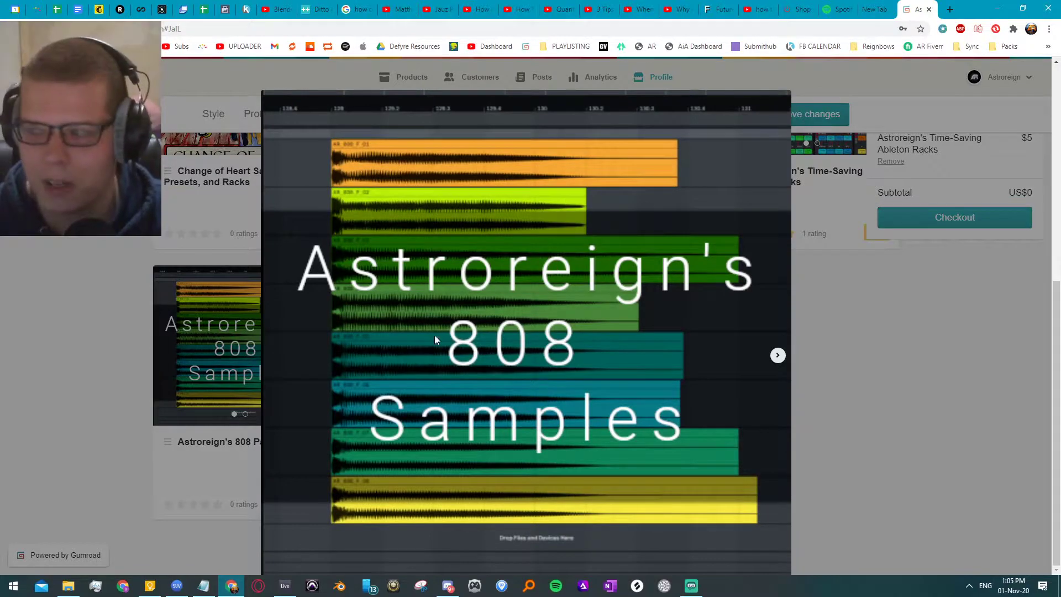
- Read the description of Astroreign's 808 Pack, add the pack to the cart and look over the store page
scroll(449, 323, "down", 5)
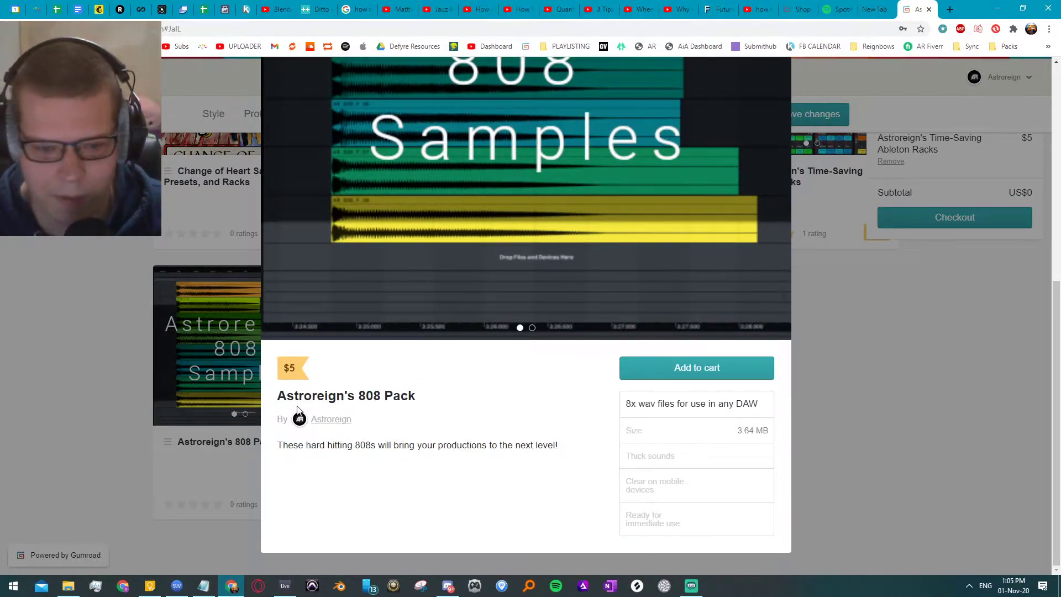
left_click(663, 368)
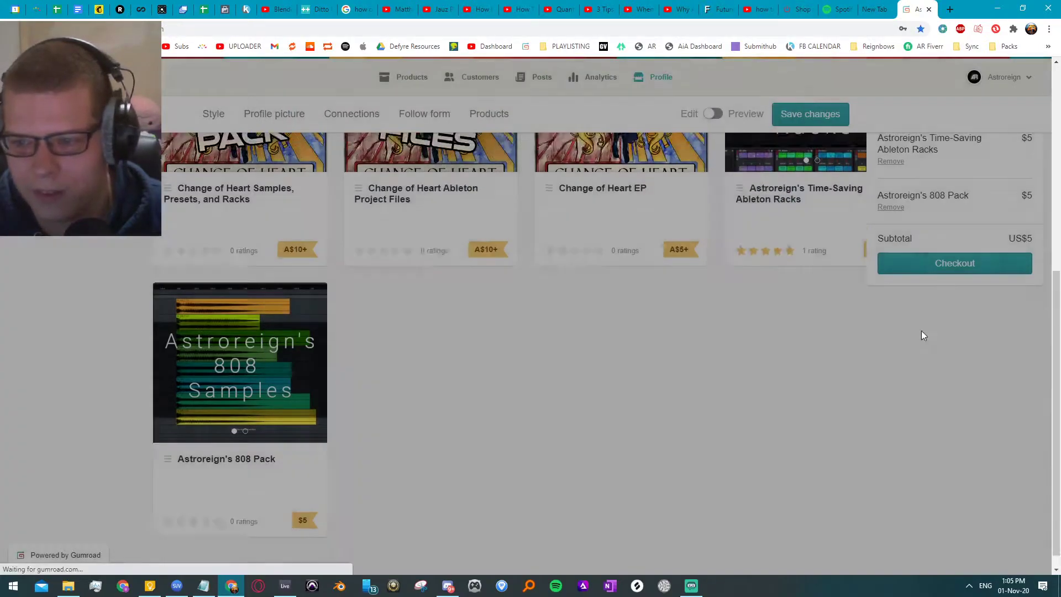
scroll(985, 381, "down", 7)
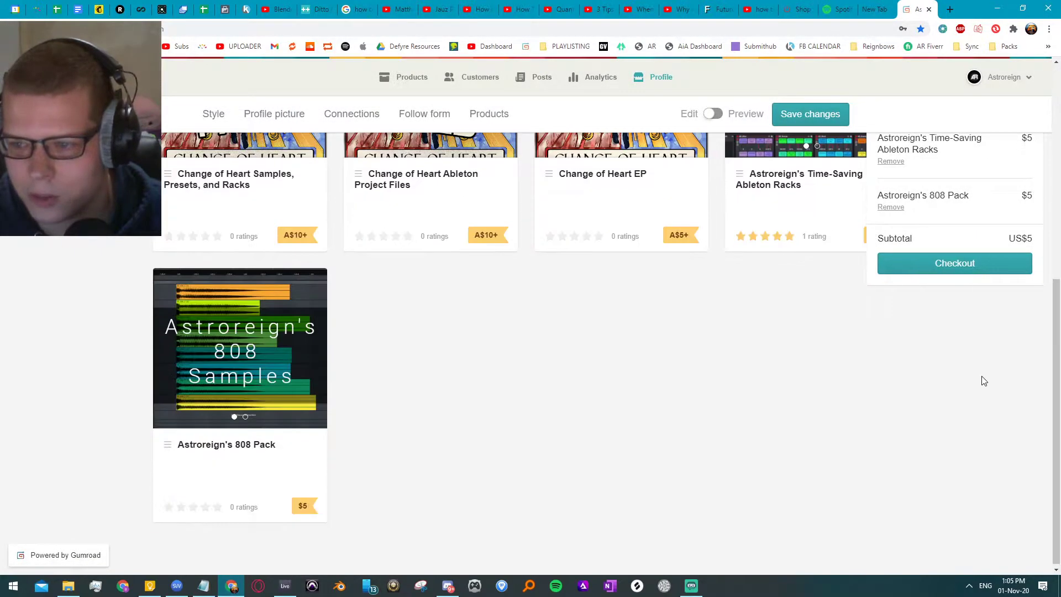
scroll(661, 357, "up", 5)
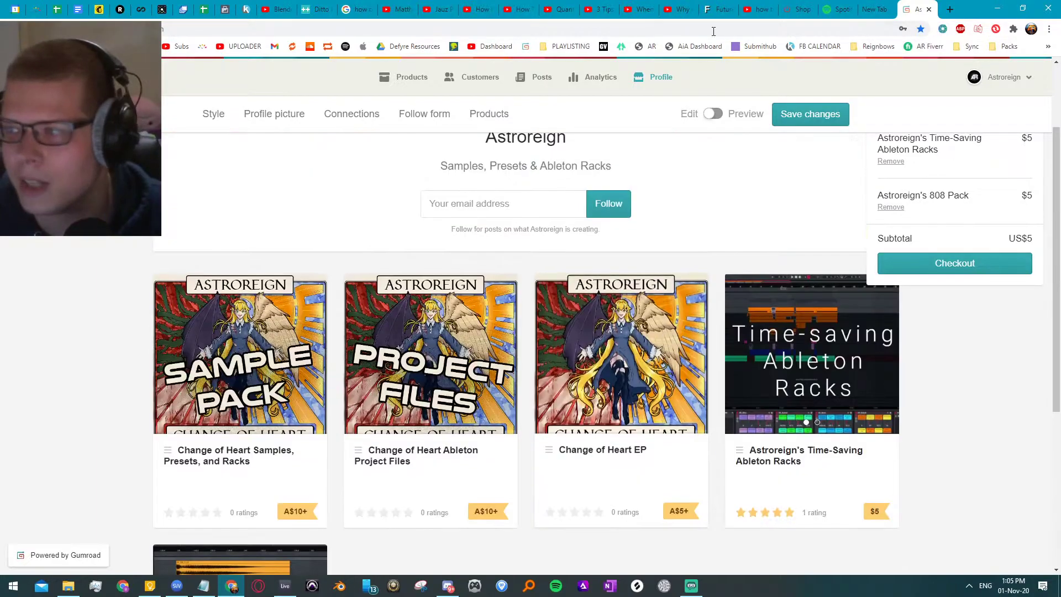
- Return to Ableton Live and play the h808 track from bar 9
left_click(997, 8)
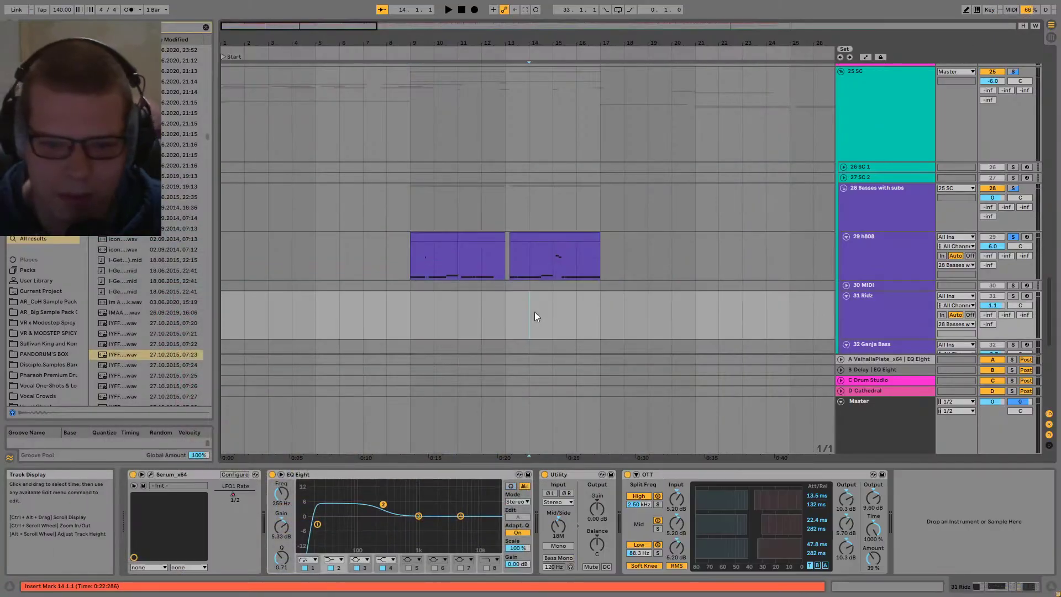
left_click(365, 257)
key("space")
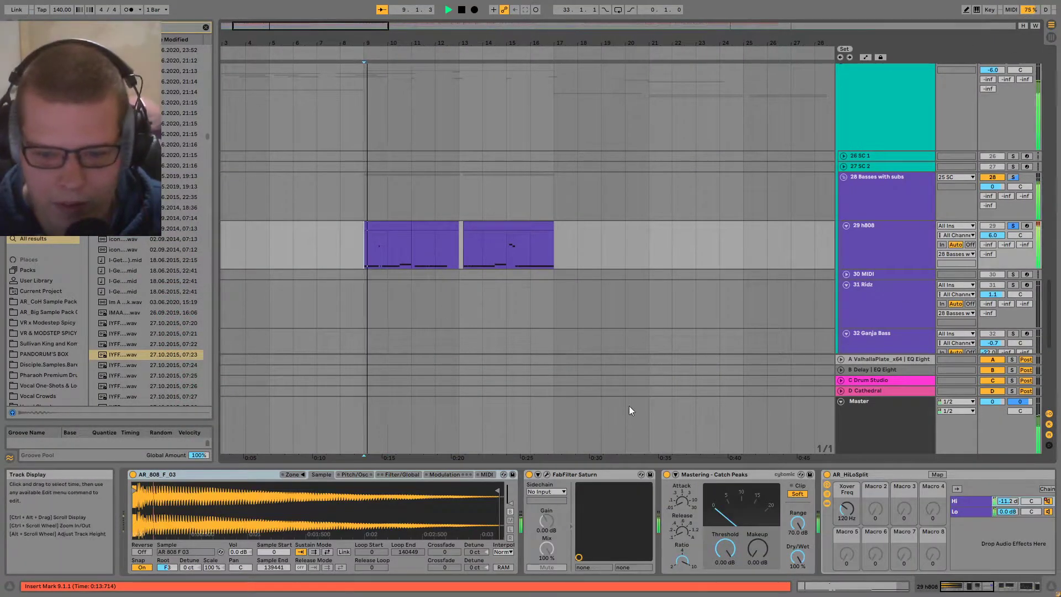
- Open FabFilter Saturn on the h808 track and examine its distortion bands while replaying from bar 9
left_click(546, 474)
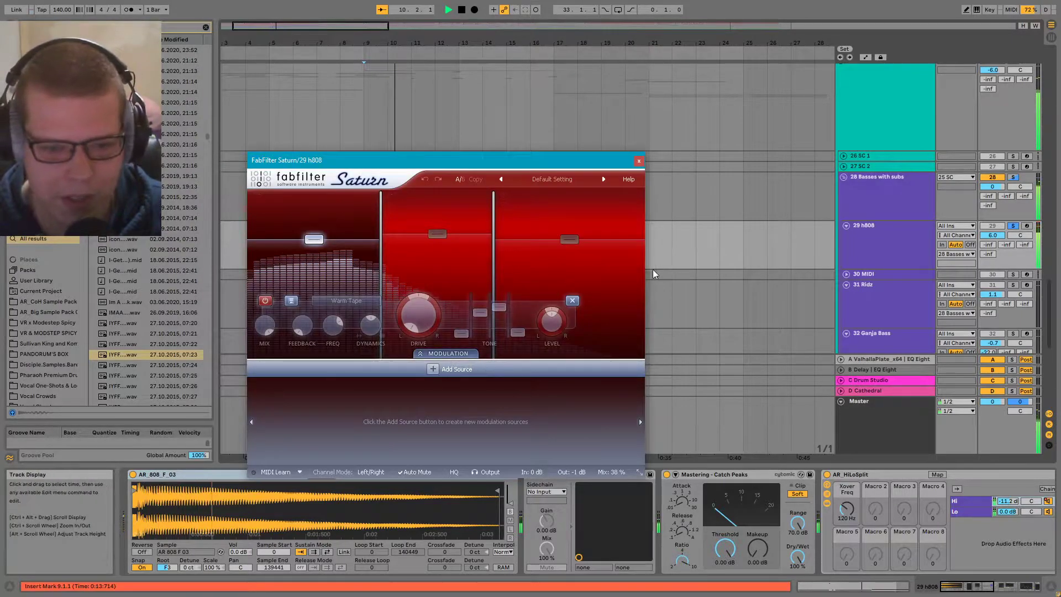
key("space")
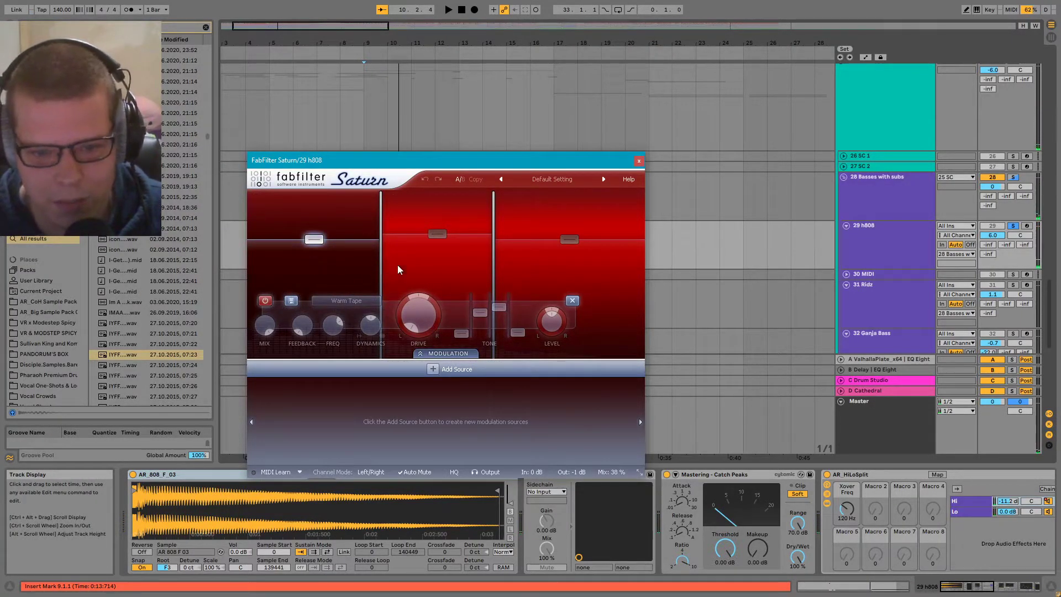
key("space")
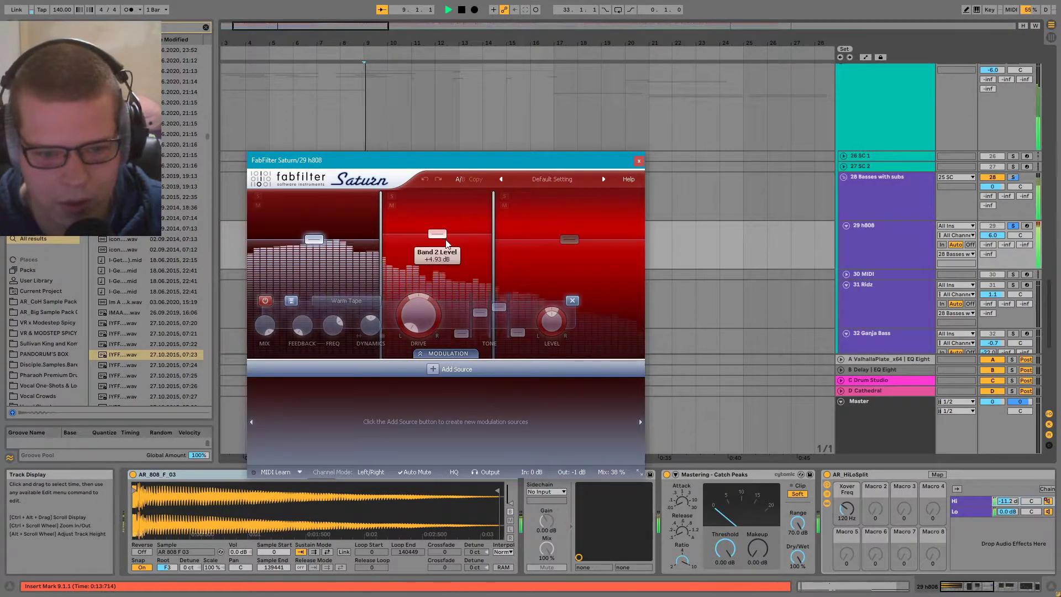
left_click(589, 246)
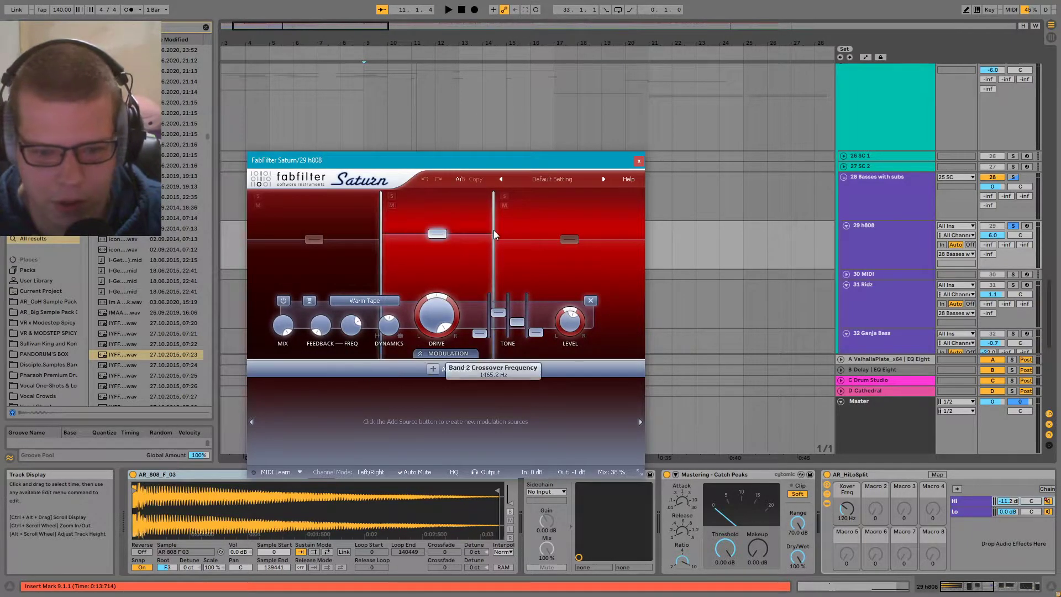
left_click(639, 162)
- Select the h808 track and fold its FabFilter Saturn and AR 808 F_03 devices
left_click(618, 275)
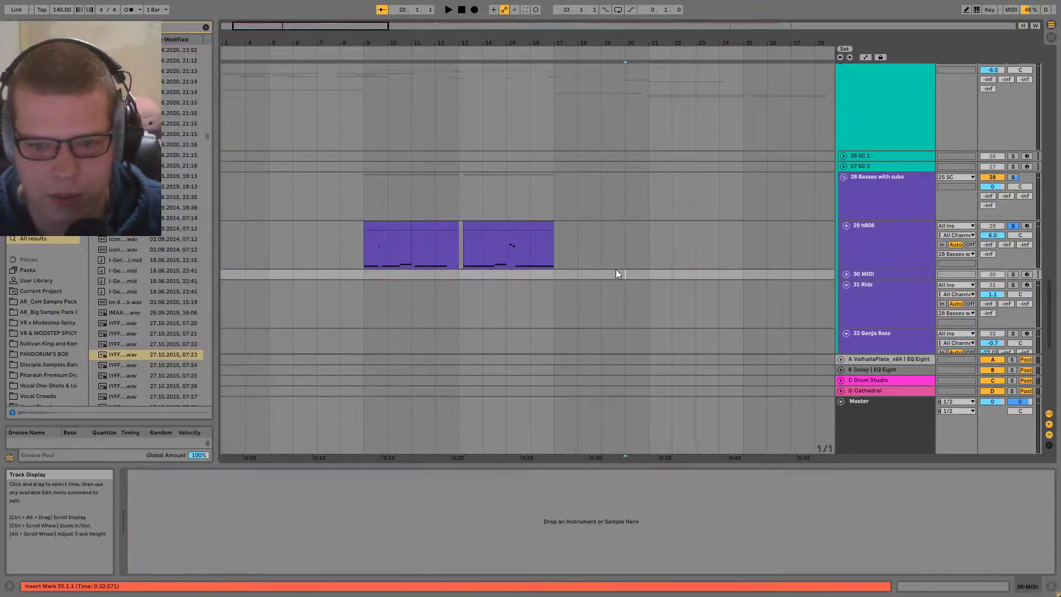
scroll(618, 275, "down", 3)
left_click_drag(639, 281, 410, 295)
left_click_drag(652, 309, 324, 267)
left_click(911, 231)
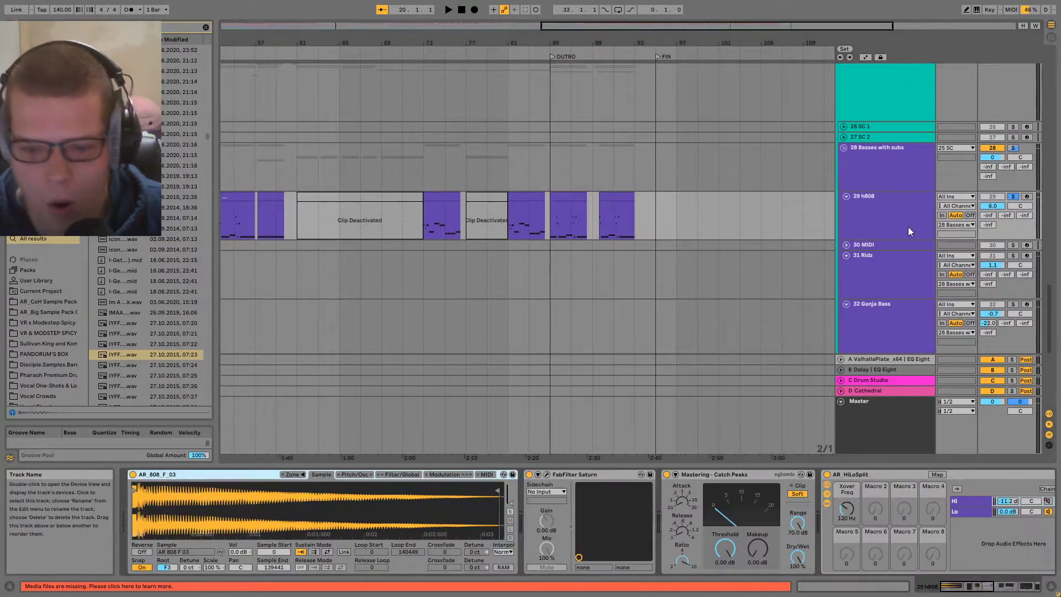
double_click(593, 475)
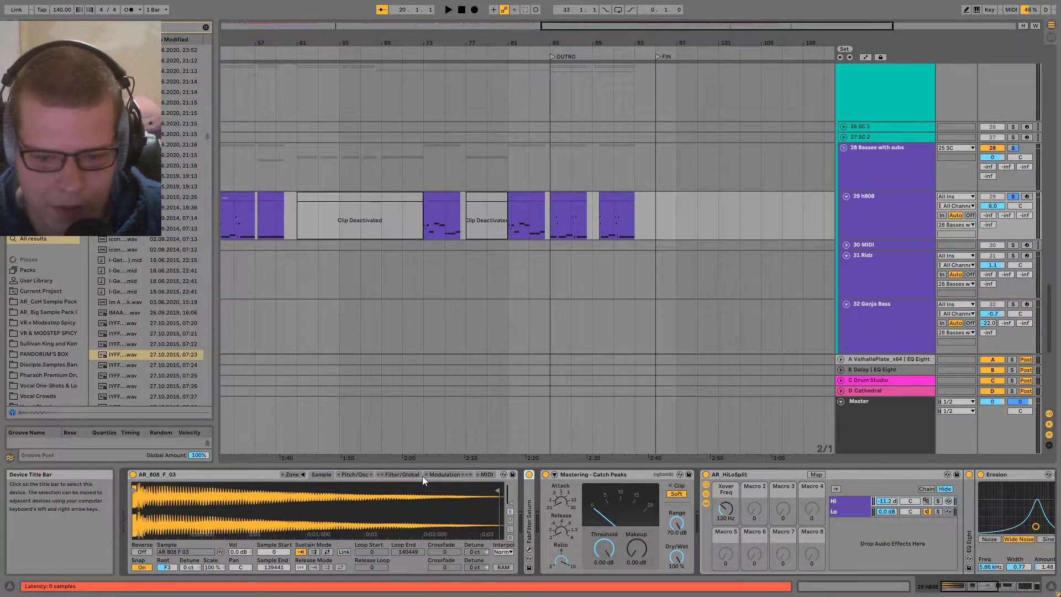
double_click(214, 475)
- Audition the h808 clip at bar 29 and place the insert marker inside it at 29.3
left_click_drag(439, 246, 615, 238)
left_click_drag(275, 218, 369, 225)
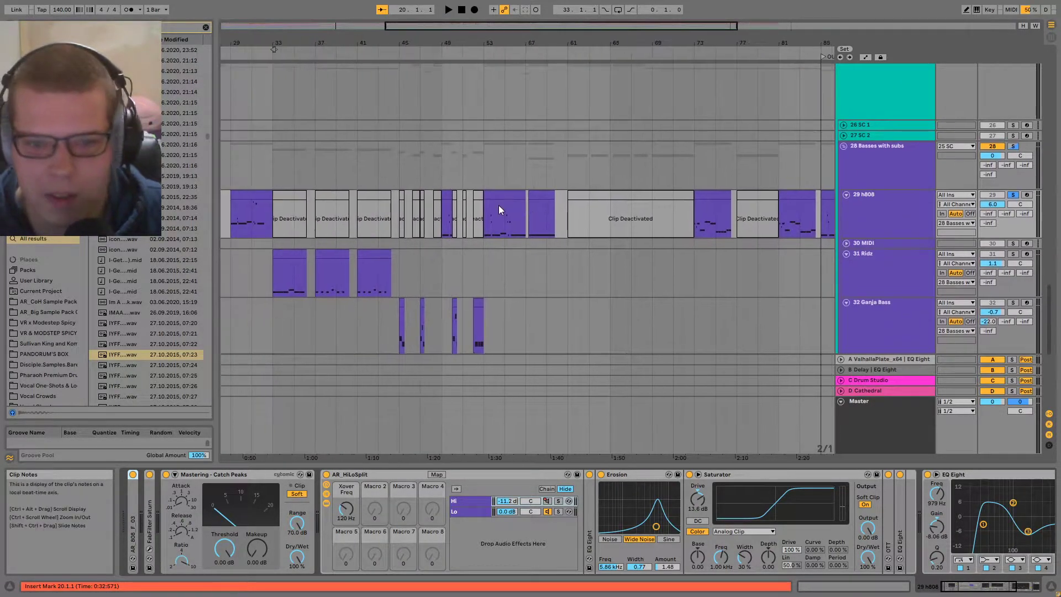
left_click(242, 195)
scroll(242, 221, "up", 2)
left_click_drag(261, 239, 449, 217)
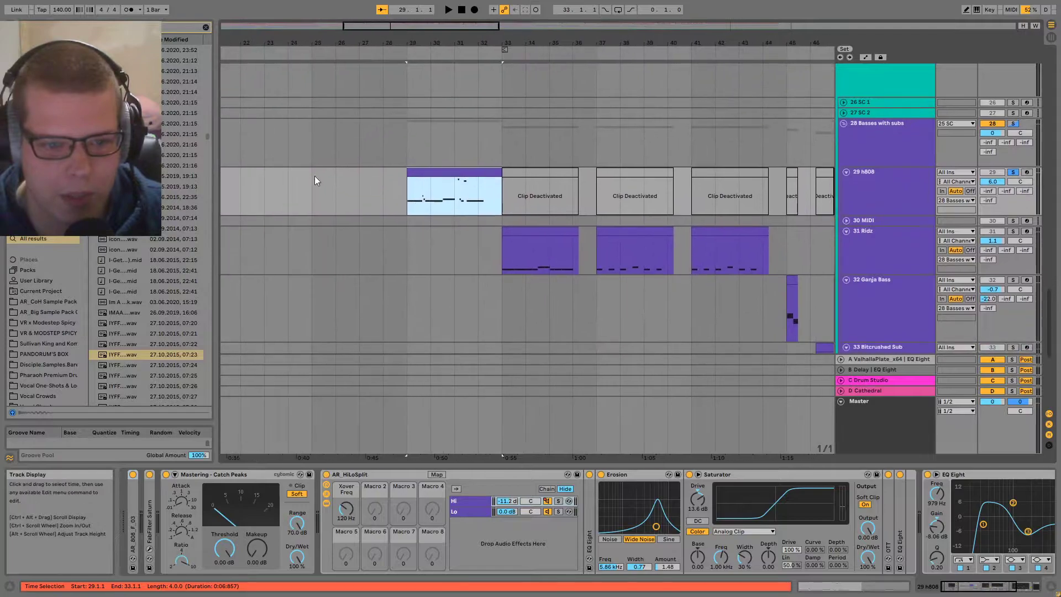
scroll(334, 178, "up", 2)
key("space")
left_click(523, 217)
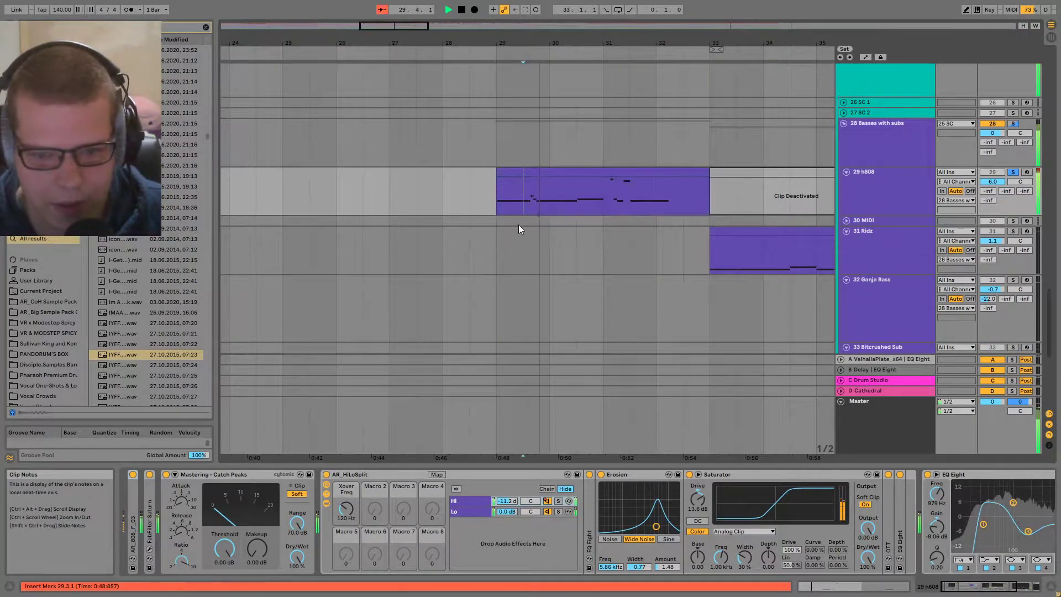
- Place the insert marker at bar 11 on the h808 track and play from there
scroll(491, 249, "down", 6)
left_click(263, 201)
key("space")
key("space")
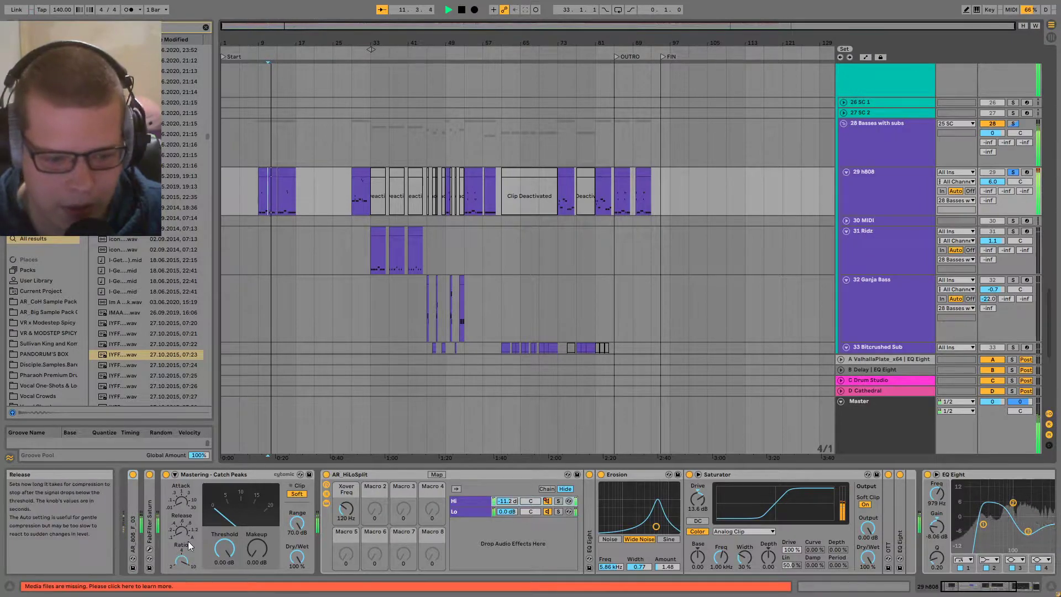
- Lower the threshold of the Mastering - Catch Peaks compressor during playback, reset it to 0 dB and replay
left_click_drag(231, 543, 231, 586)
key("space")
double_click(231, 543)
key("space")
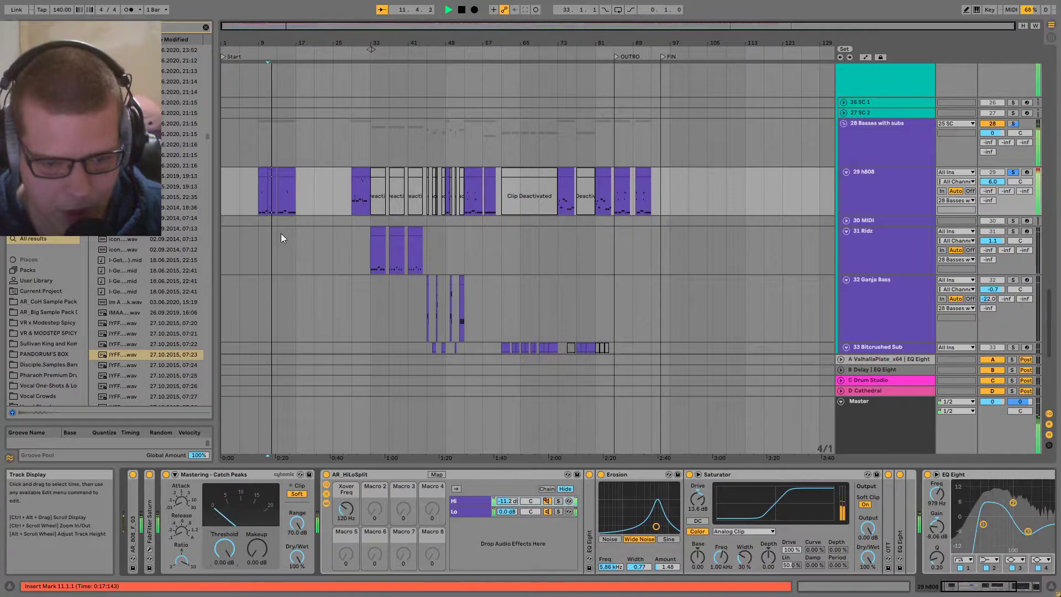
- Set the Mastering - Catch Peaks threshold to -40 dB and audition the h808 track repeatedly from bar 11
left_click_drag(227, 552, 228, 586)
key("space")
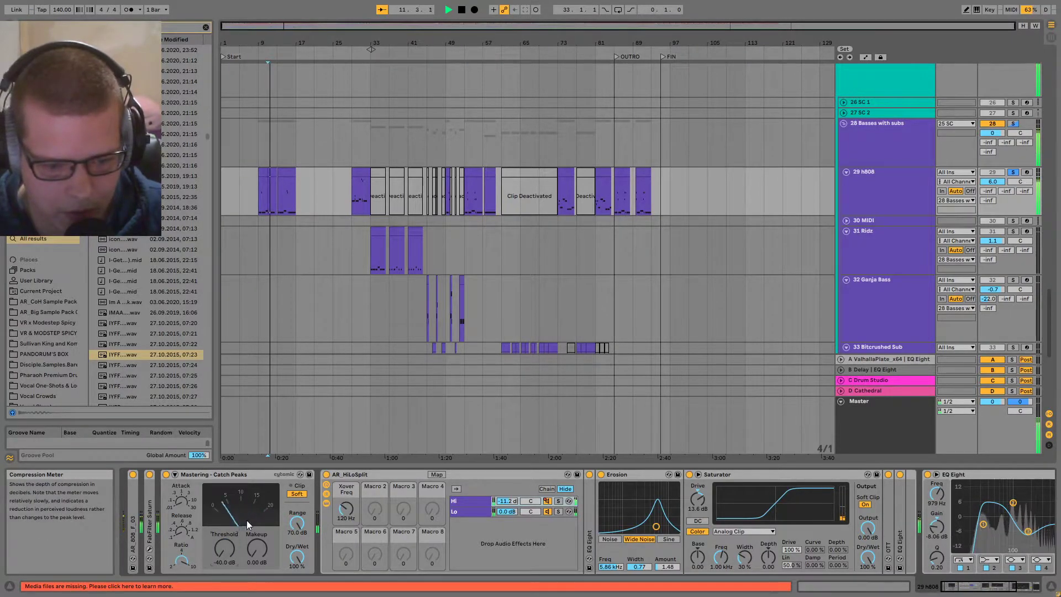
scroll(290, 243, "up", 3)
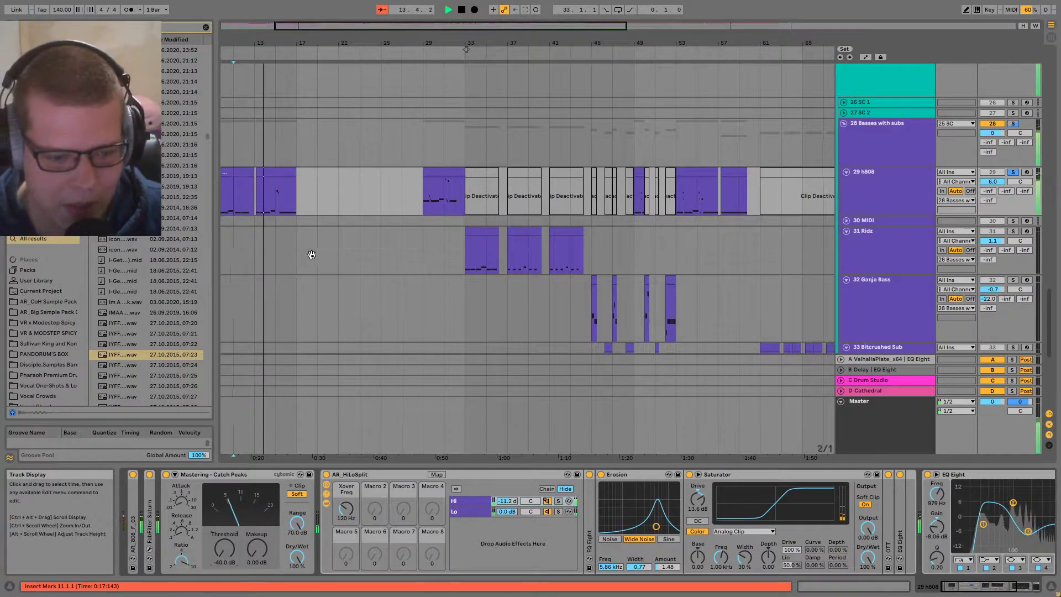
key("space")
key("space")
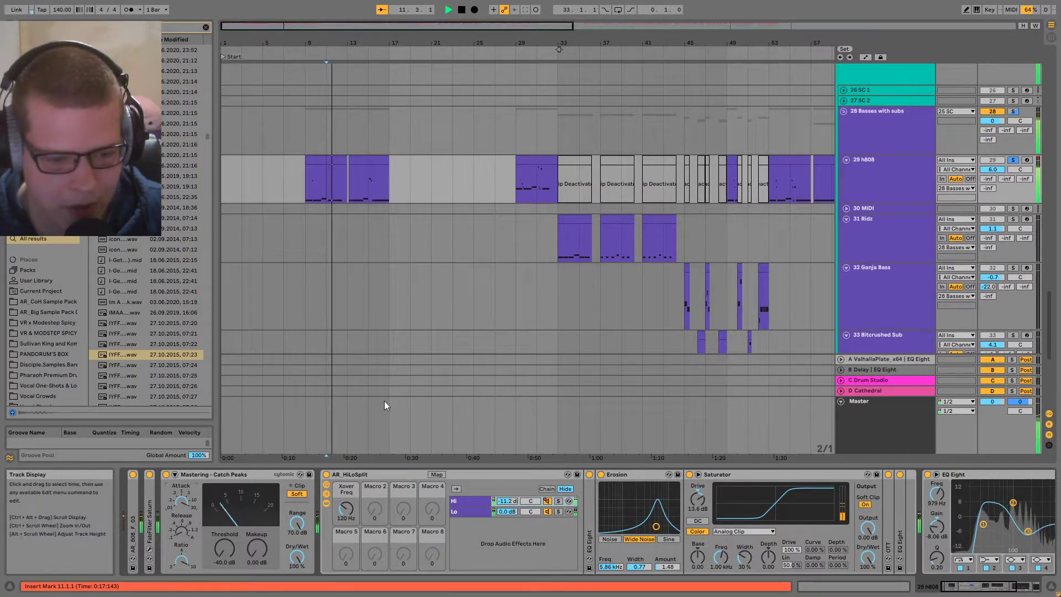
key("space")
key("space")
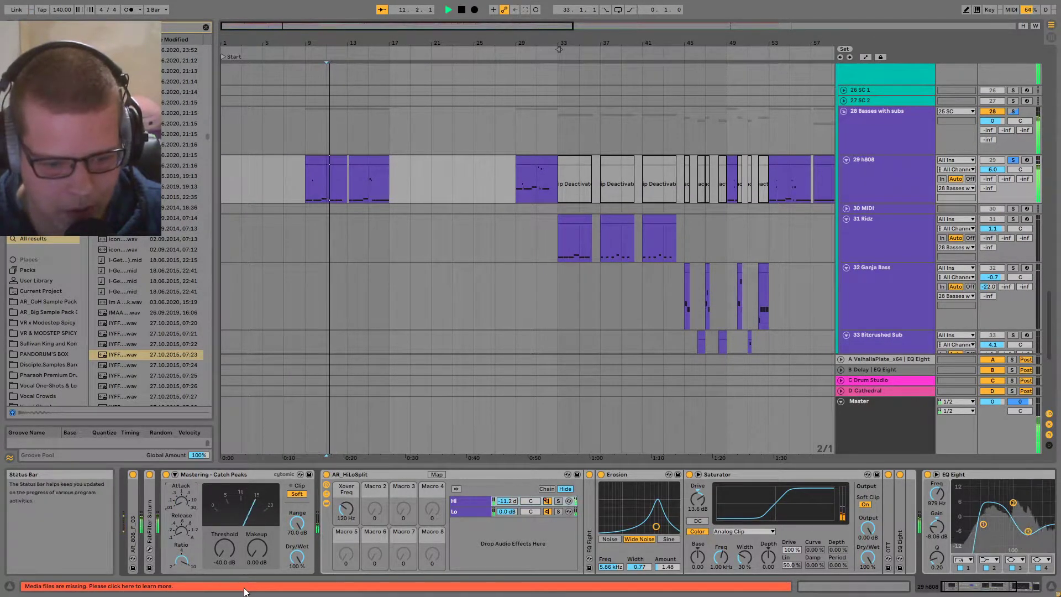
- Place the insert marker at bar 57 on the h808 track and audition the clip that follows
left_click(517, 187)
key("space")
left_click_drag(559, 254, 365, 242)
left_click(623, 220)
key("space")
scroll(661, 191, "up", 5)
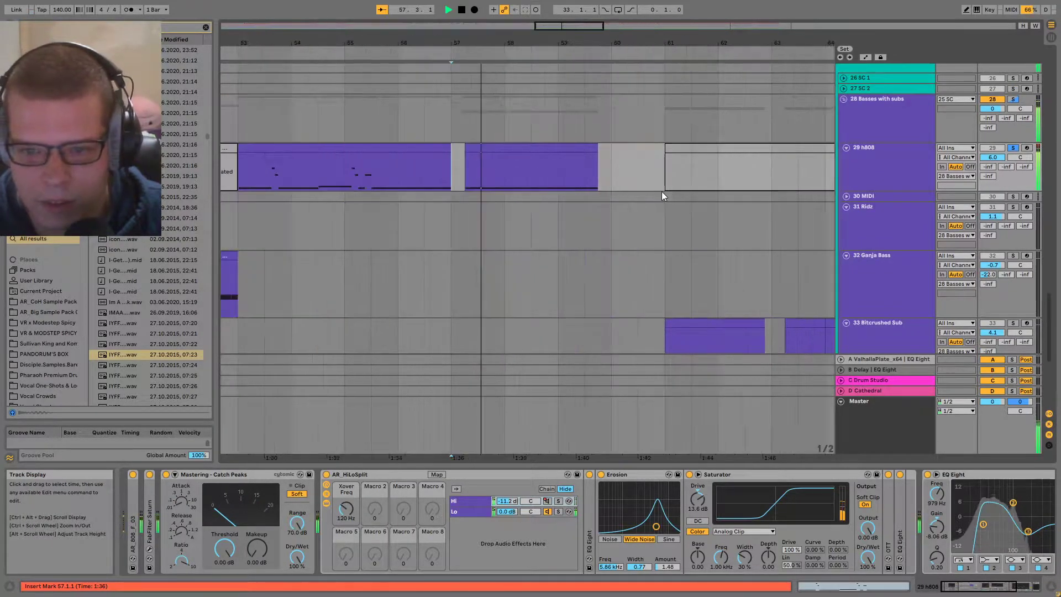
key("space")
- Select the h808 clip at bar 73 and audition it
scroll(621, 200, "down", 5)
scroll(520, 213, "up", 2)
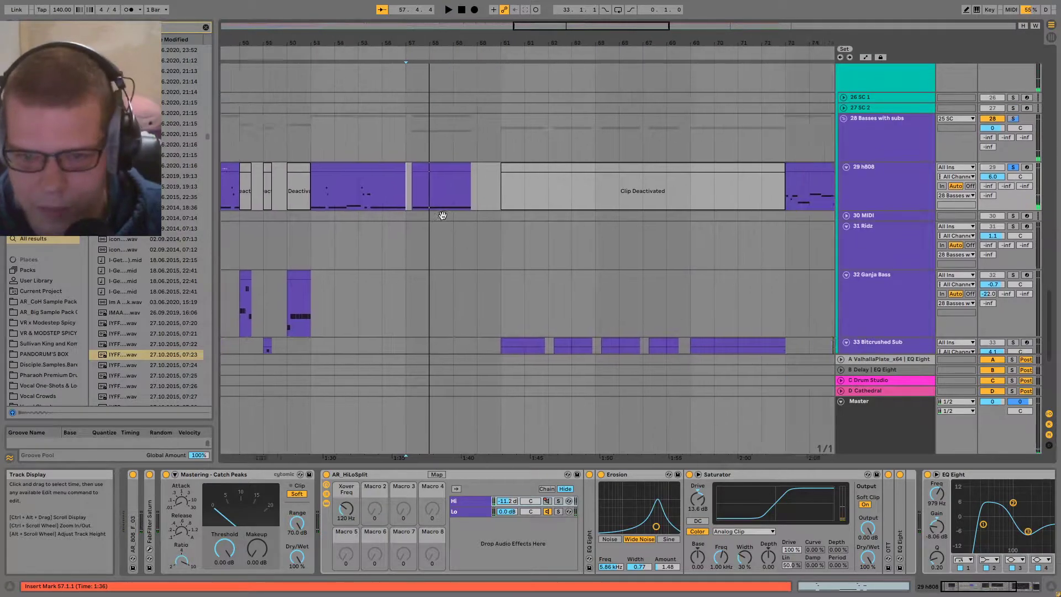
scroll(630, 196, "up", 4)
left_click(624, 193)
key("space")
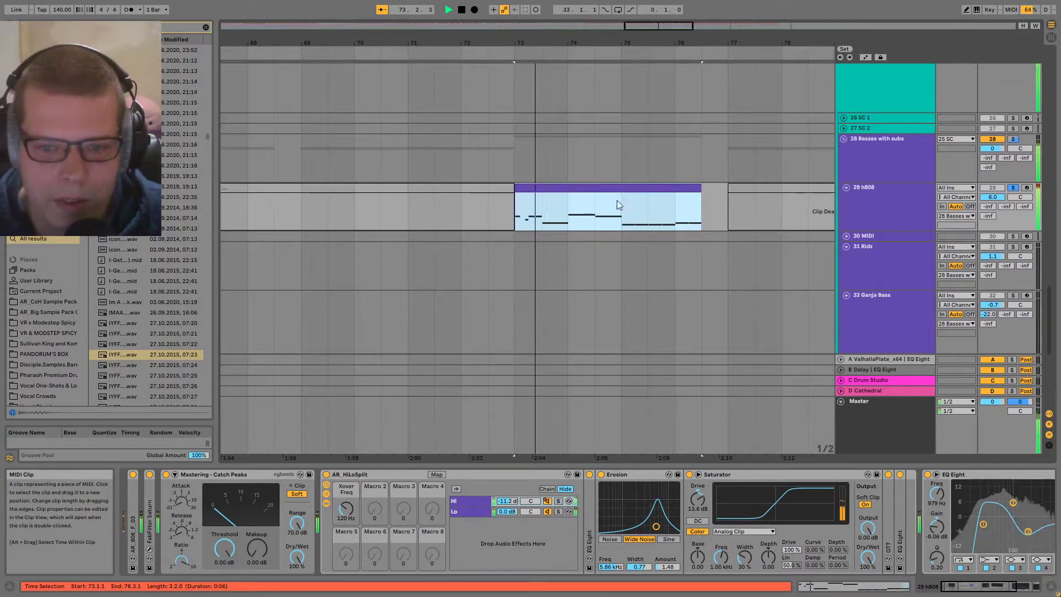
scroll(614, 202, "down", 6)
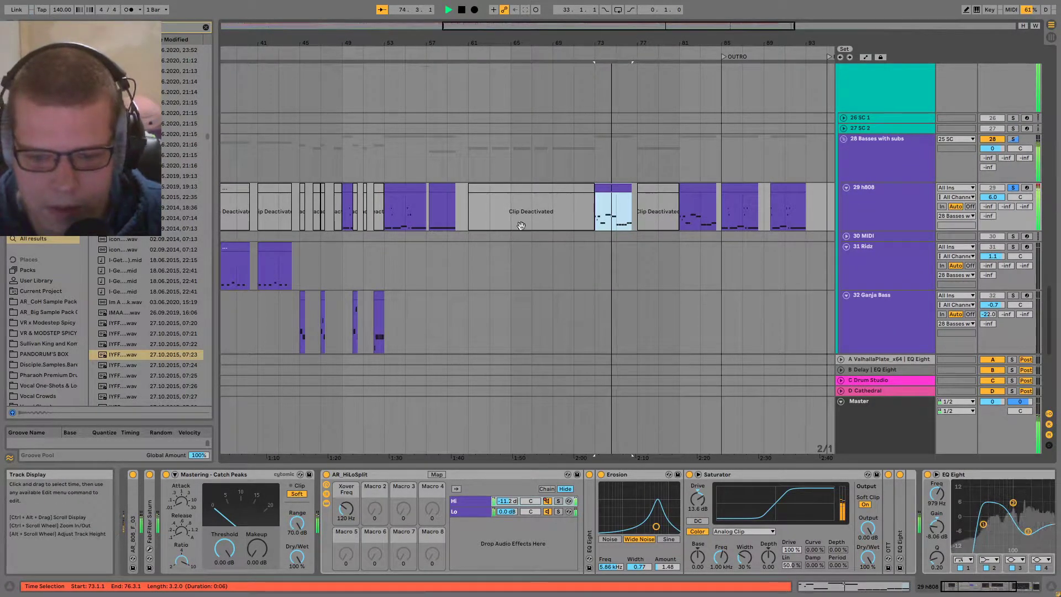
key("space")
- Fold the Mastering - Catch Peaks device and audition the bar 73 clip with AR_HiLoSplit's Hi chain soloed
double_click(234, 476)
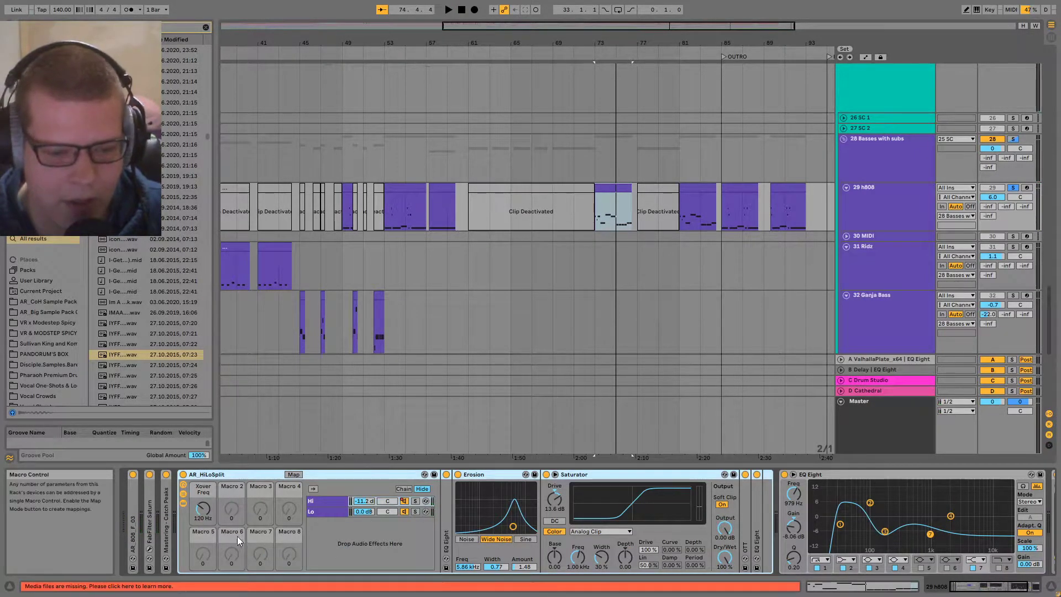
left_click(344, 522)
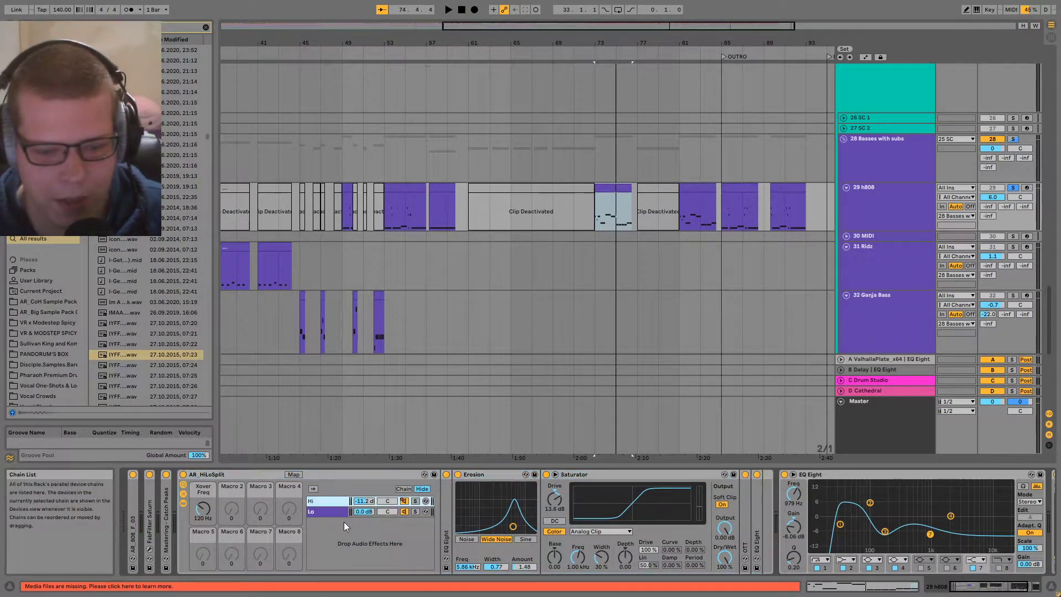
left_click(416, 501)
key("space")
scroll(592, 253, "up", 3)
key("space")
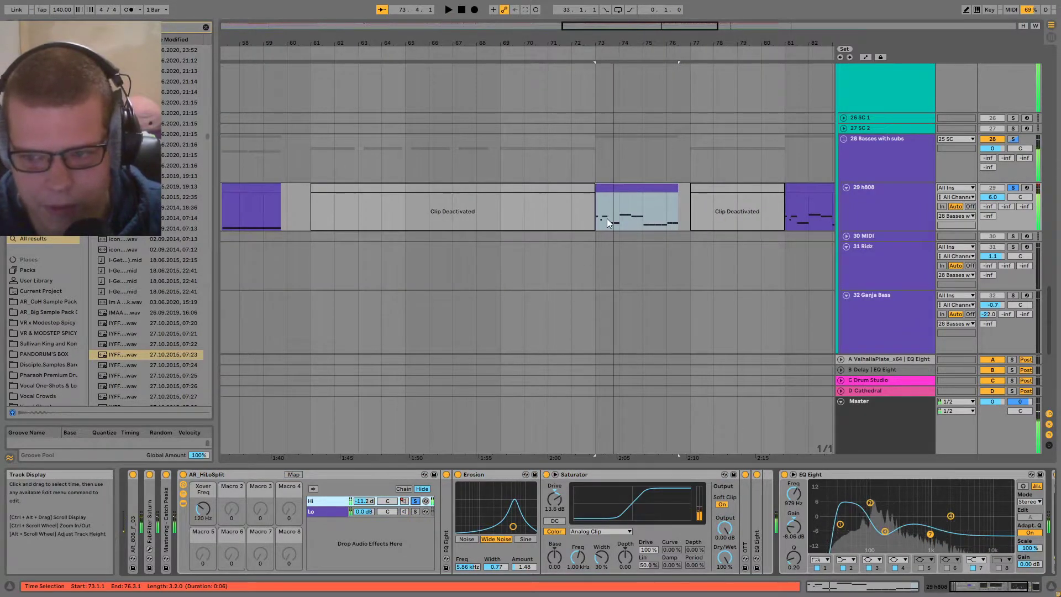
- Audition the bar 73 clip with the Lo chain soloed and turn chain soloing off again
scroll(607, 218, "up", 2)
left_click(607, 217)
key("space")
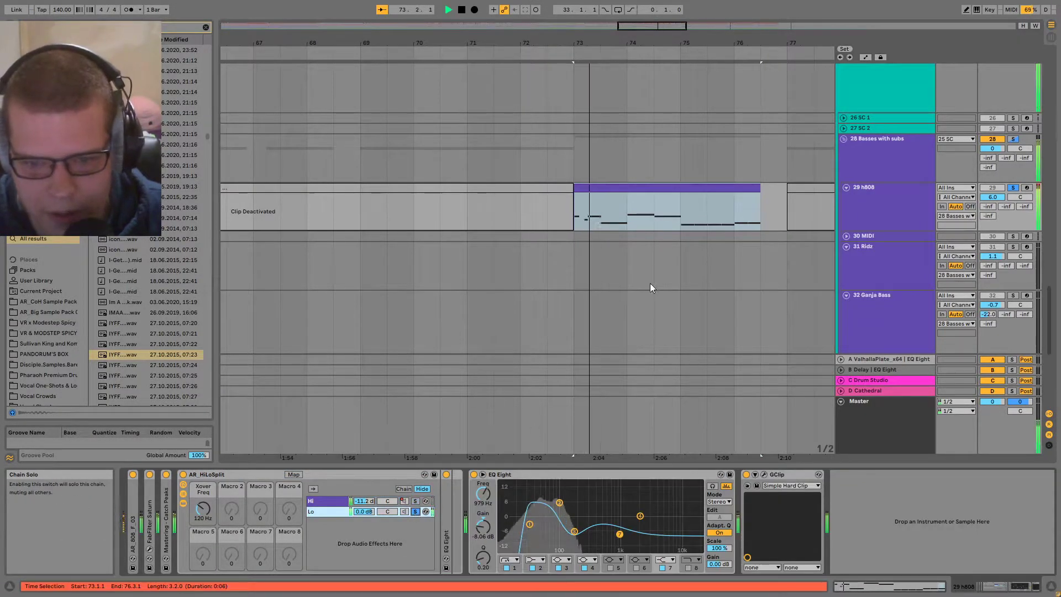
left_click(416, 501)
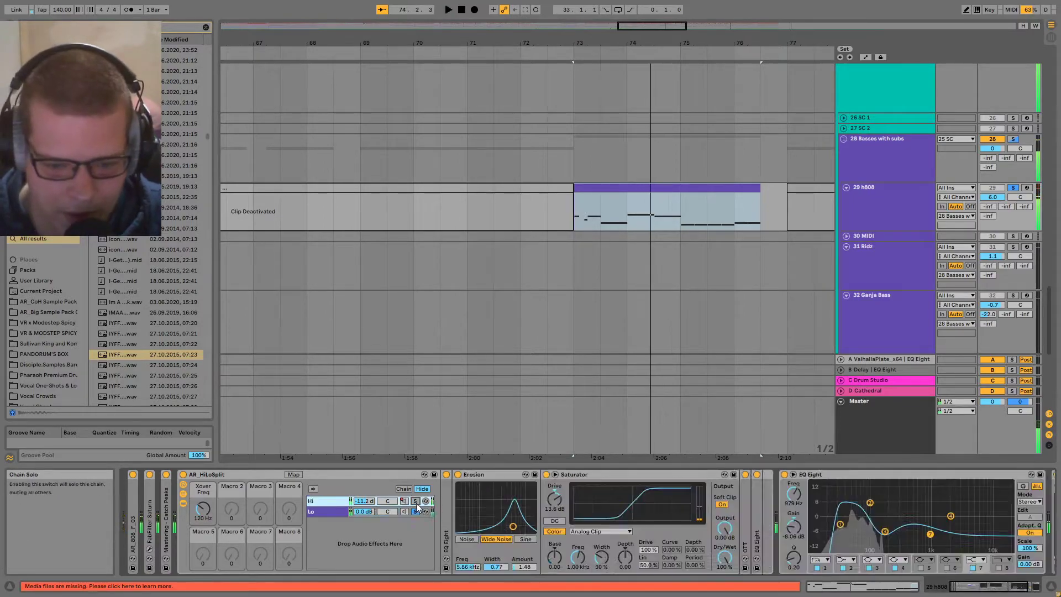
left_click(415, 501)
- Set the AR_HiLoSplit rack's Xover Freq to 100 Hz while auditioning the h808 clip at bar 73
scroll(711, 236, "down", 3)
left_click_drag(685, 239, 460, 198)
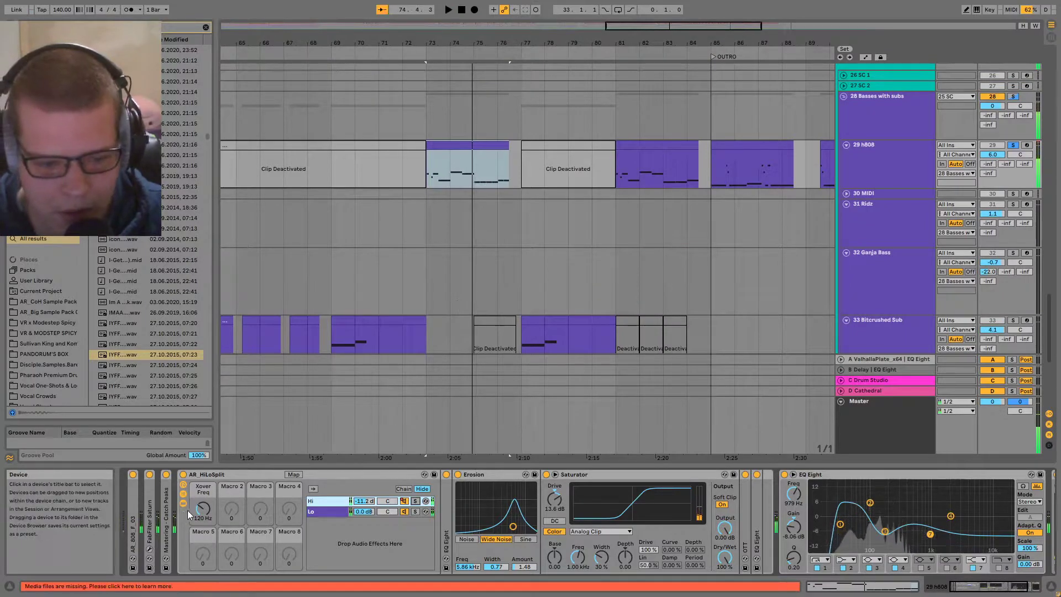
key("space")
mouse_move(203, 509)
left_mouse_down()
mouse_move(203, 542)
mouse_move(203, 528)
left_mouse_up()
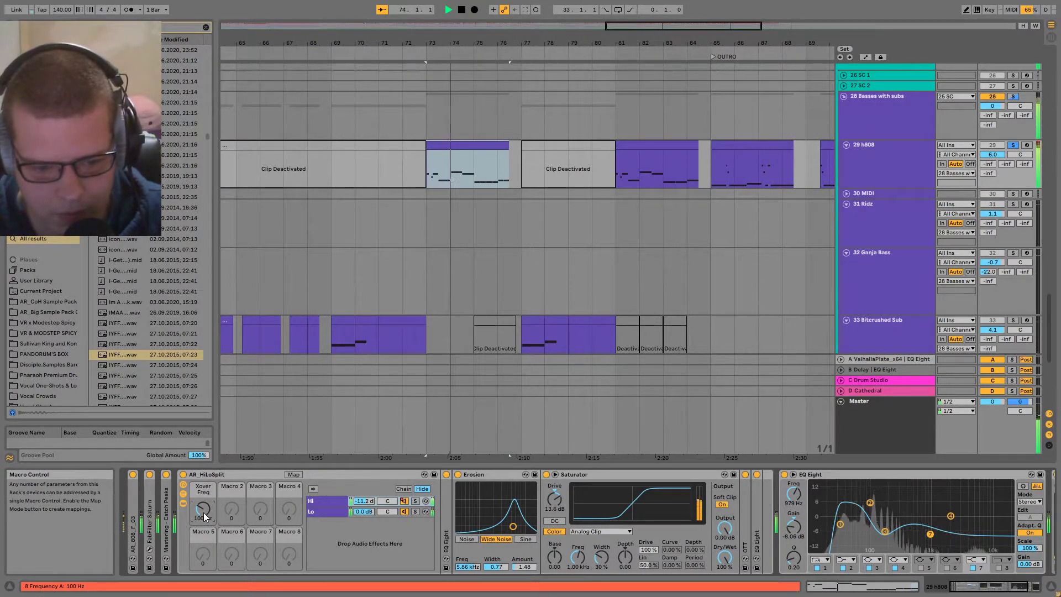
left_click_drag(203, 512, 207, 507)
key("space")
key("space")
key("space")
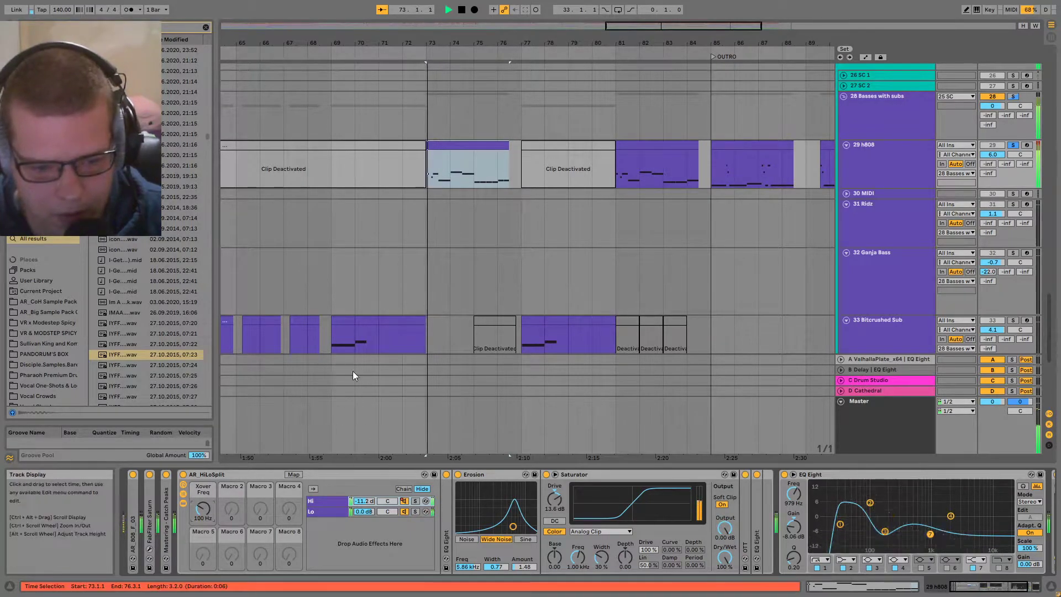
- Stop playback and show the devices in AR_HiLoSplit's Lo chain
left_click(467, 167)
scroll(630, 195, "down", 3)
left_click_drag(628, 194, 816, 182)
key("space")
left_click(338, 511)
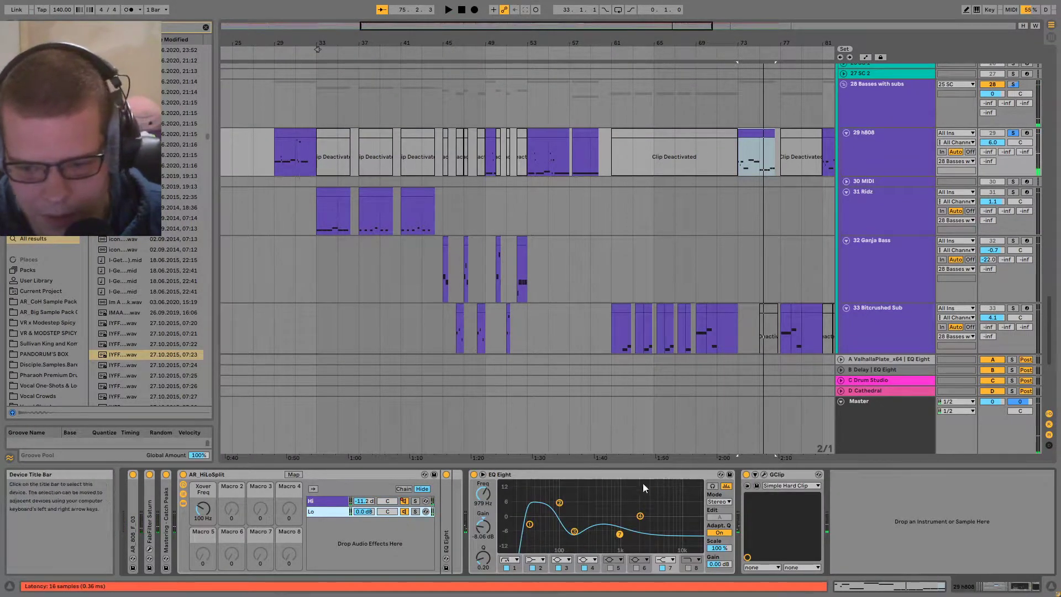
- Show the devices in AR_HiLoSplit's Hi chain and inspect its first EQ Eight, folding it again
left_click(560, 503)
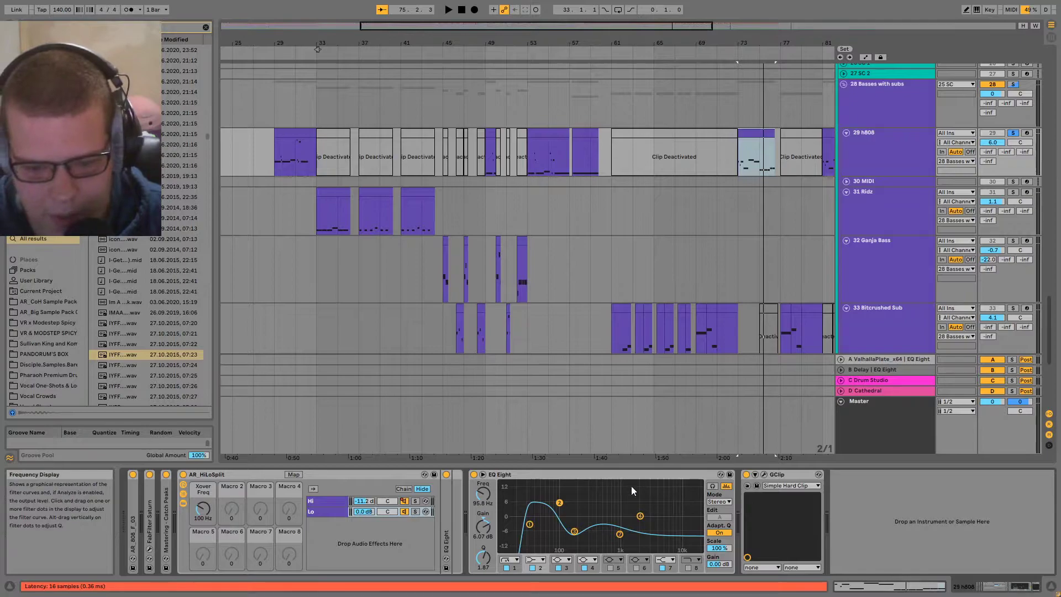
left_click(314, 501)
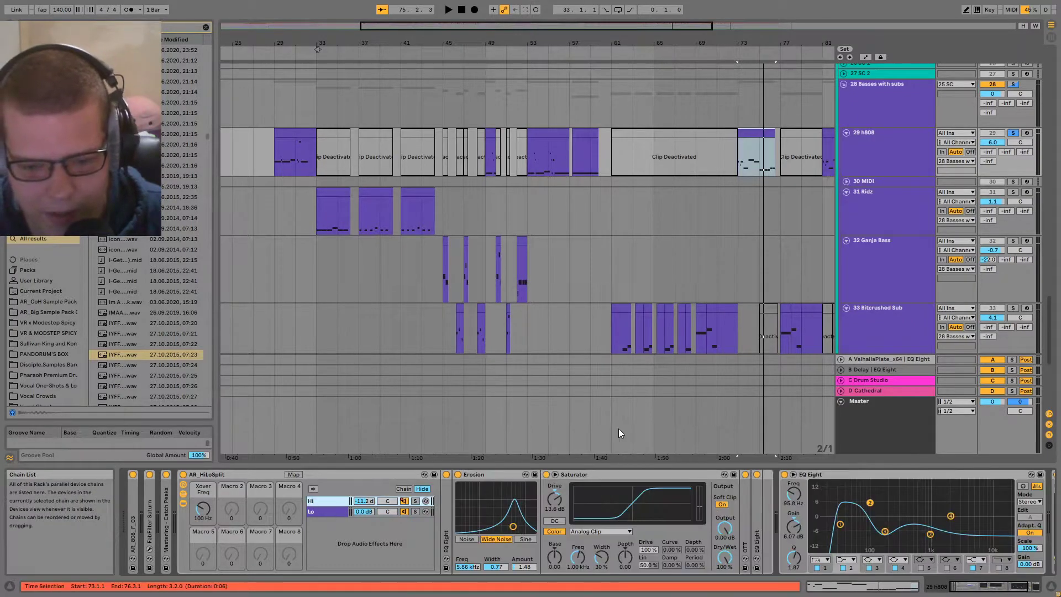
double_click(447, 504)
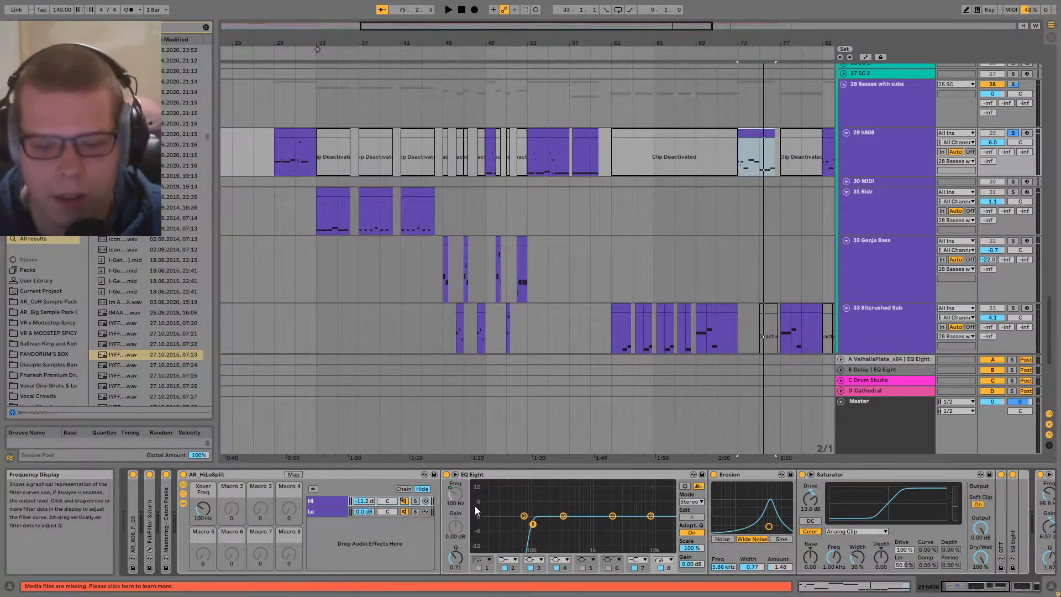
double_click(499, 475)
left_click(491, 474)
- Examine the h808 clip at bar 73 up close and place the insert marker at its start
key("z")
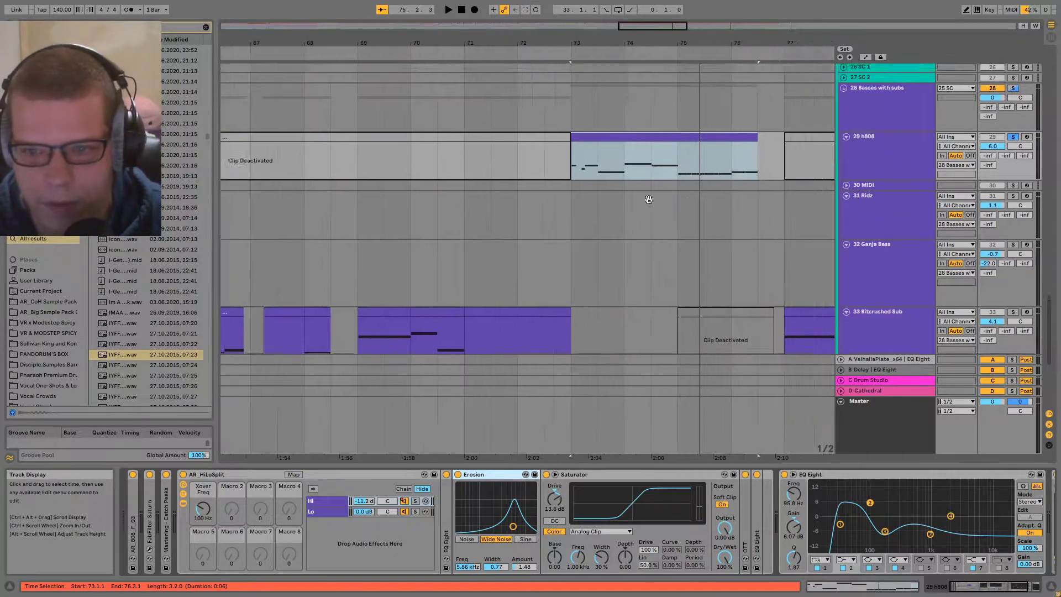
left_click(450, 150)
left_click(460, 156)
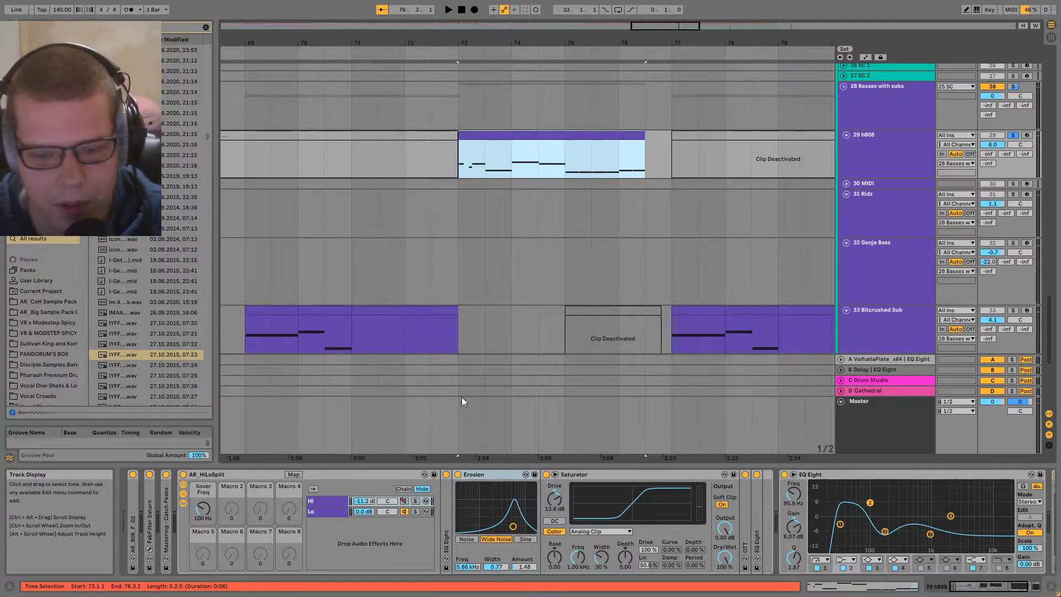
left_click(492, 476)
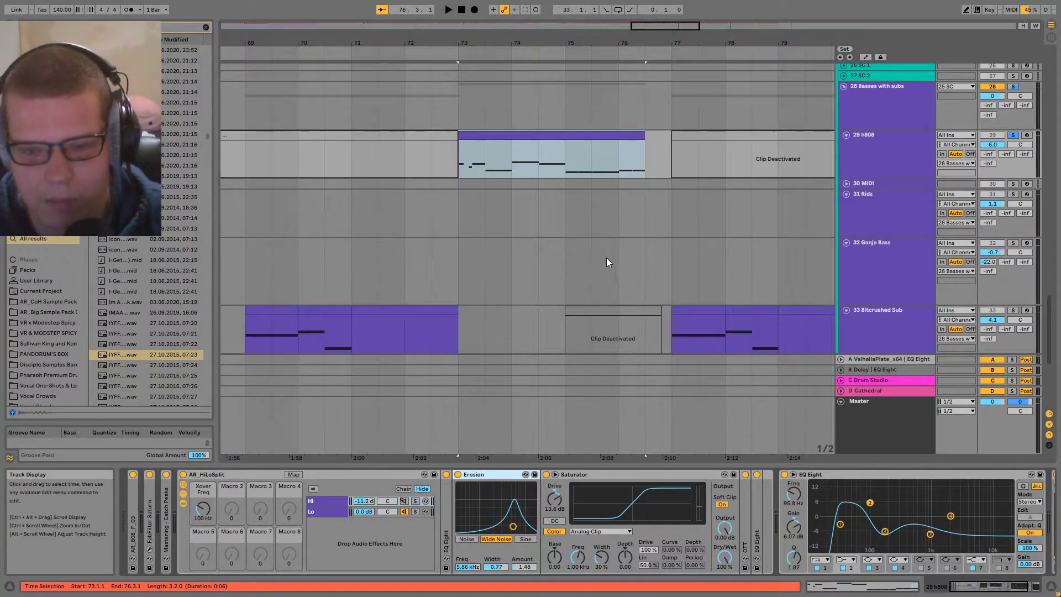
left_click(486, 141)
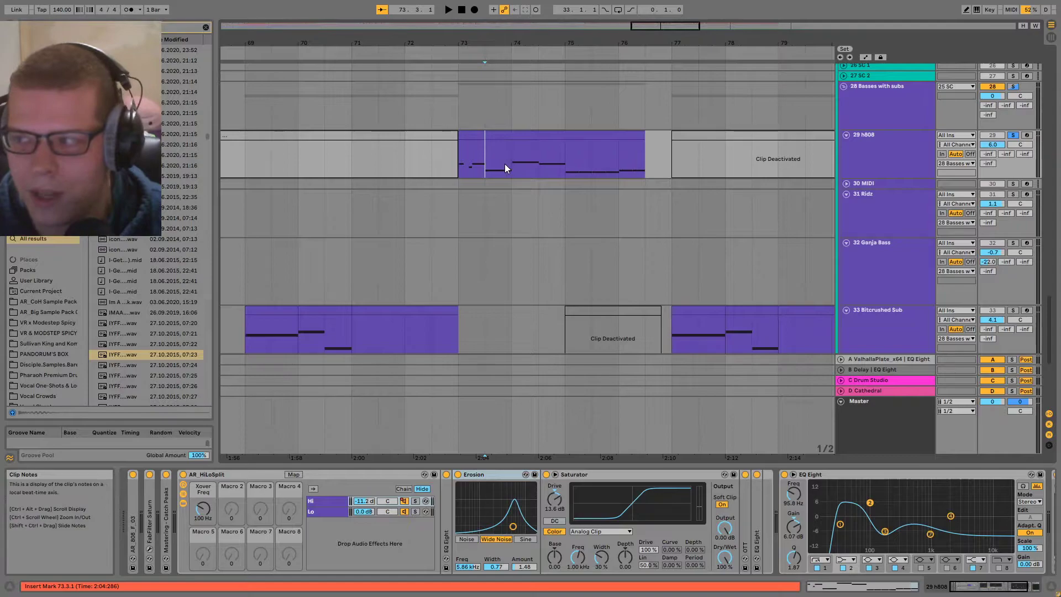
left_click(456, 164)
scroll(504, 206, "down", 5, "ctrl")
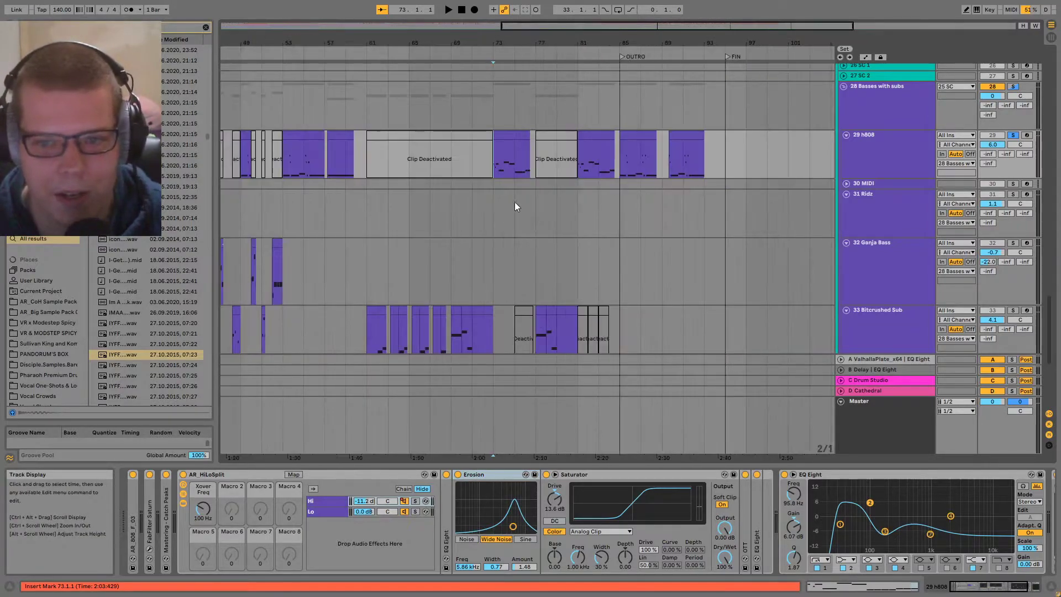
scroll(605, 294, "up", 5, "ctrl")
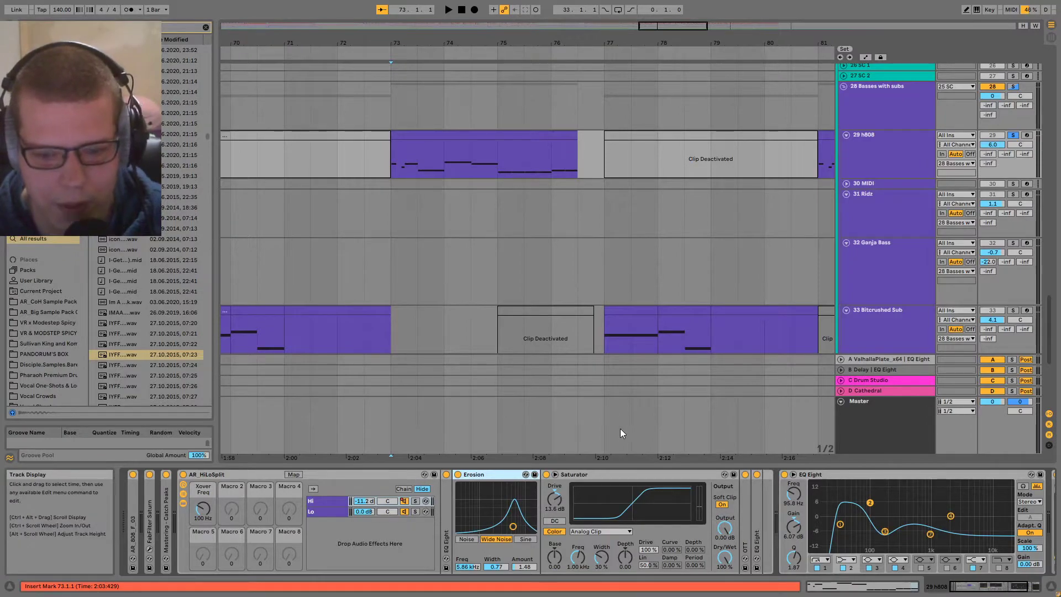
- Place the insert marker at the start of the h808 clip at bar 53 and view its notes up close
double_click(496, 476)
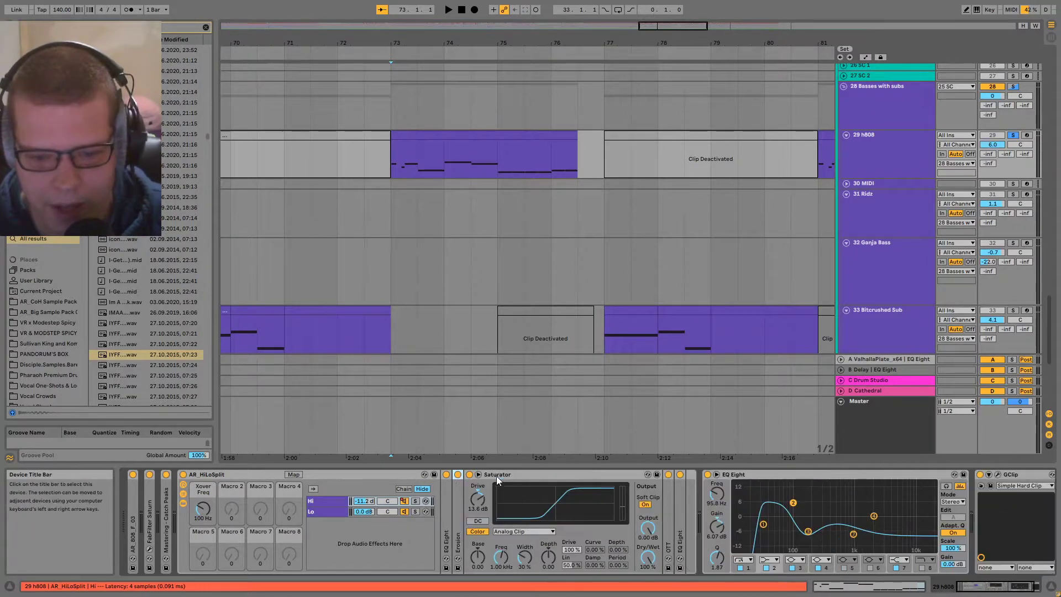
double_click(457, 492)
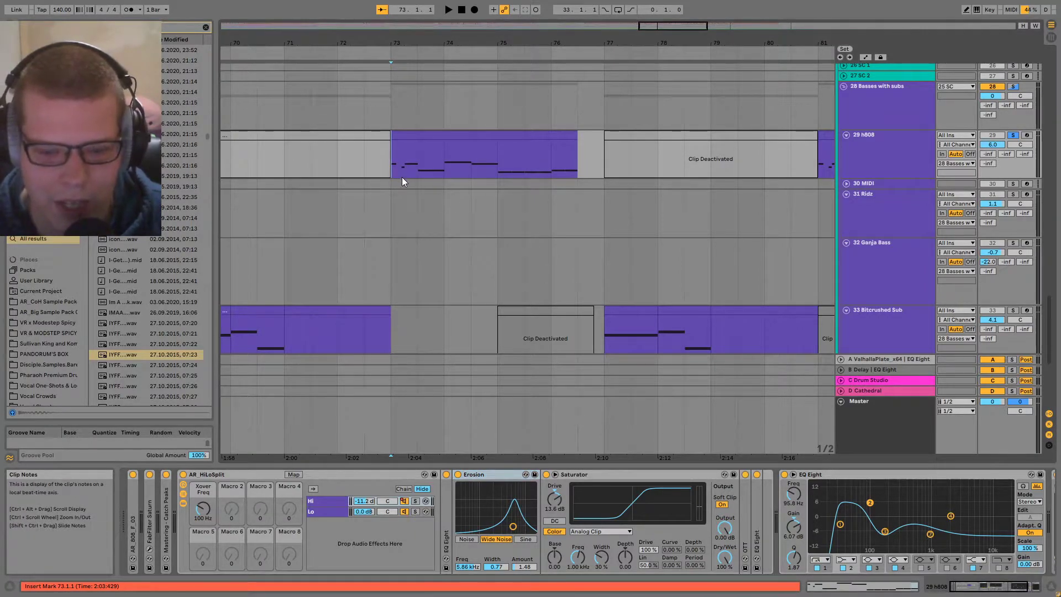
key("w")
left_click(472, 170)
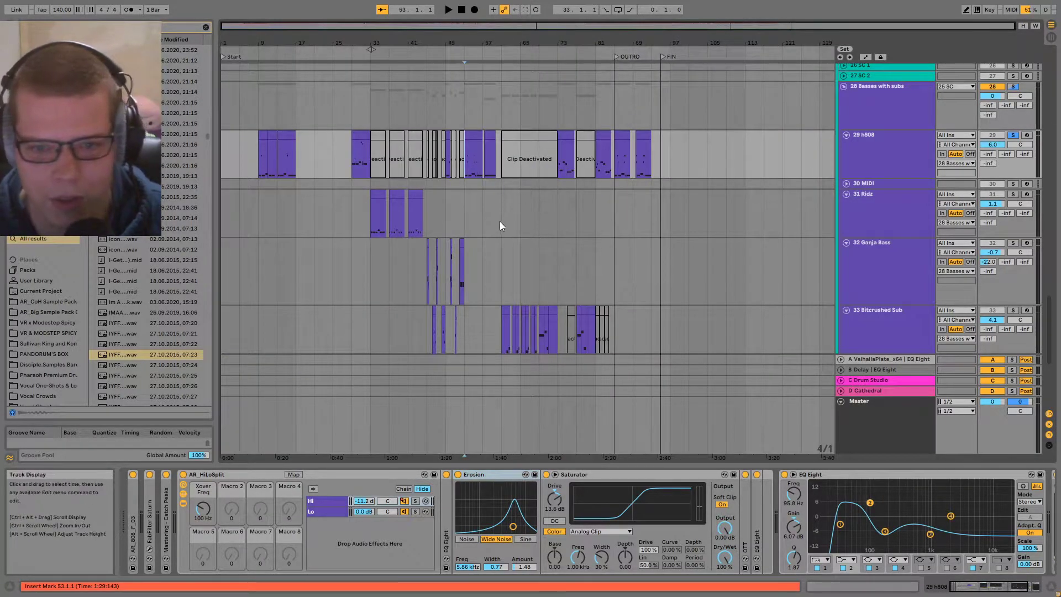
scroll(500, 223, "up", 5)
scroll(313, 216, "up", 5)
left_click_drag(387, 243, 535, 194)
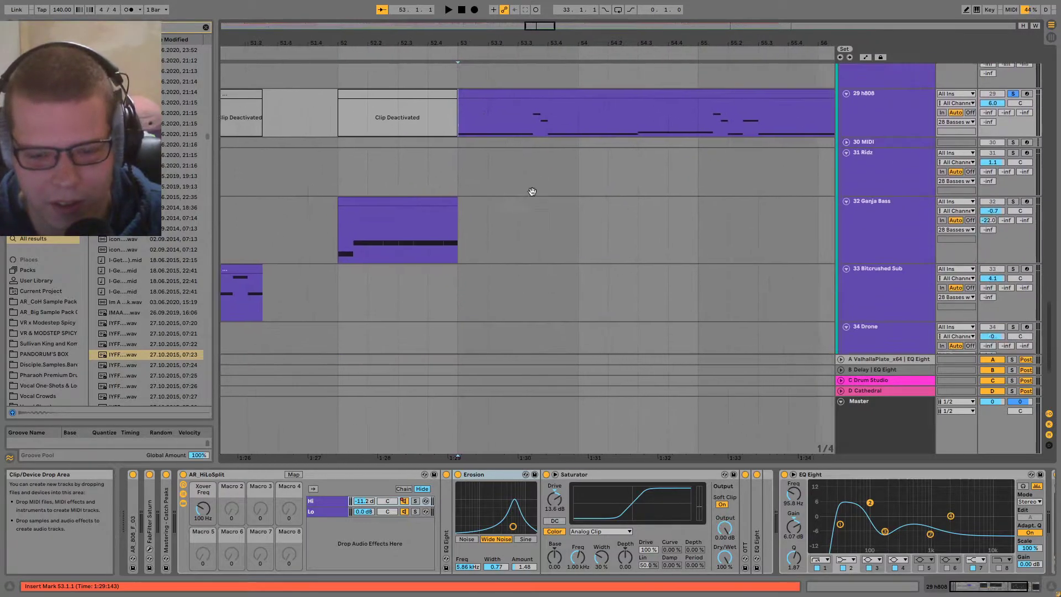
- Fold Erosion and audition the bar 53 clip with the Hi chain's Saturator switched off and on again
double_click(469, 476)
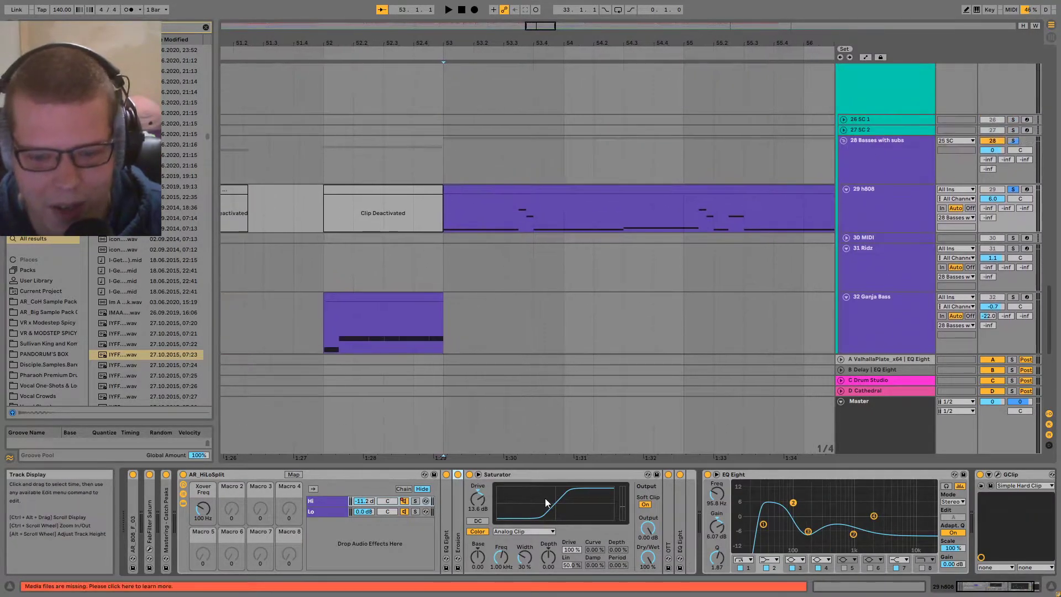
left_click(541, 483)
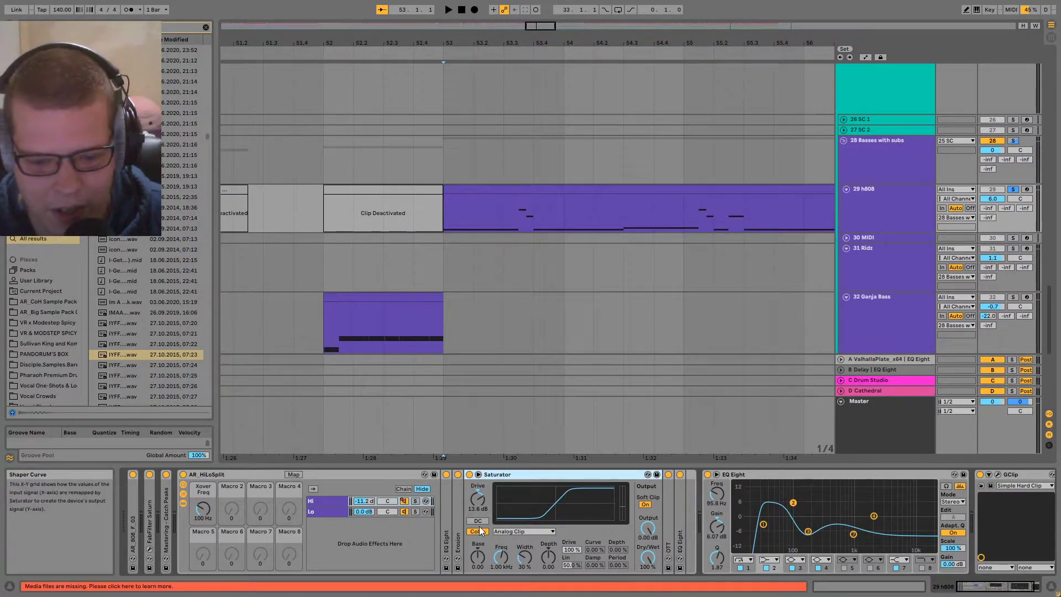
key("space")
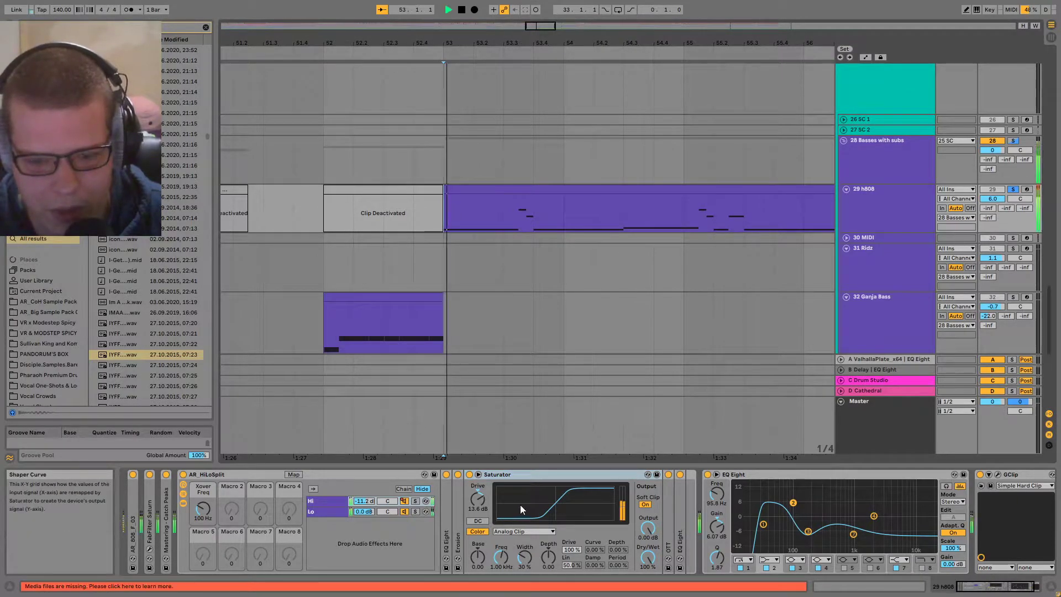
left_click(470, 475)
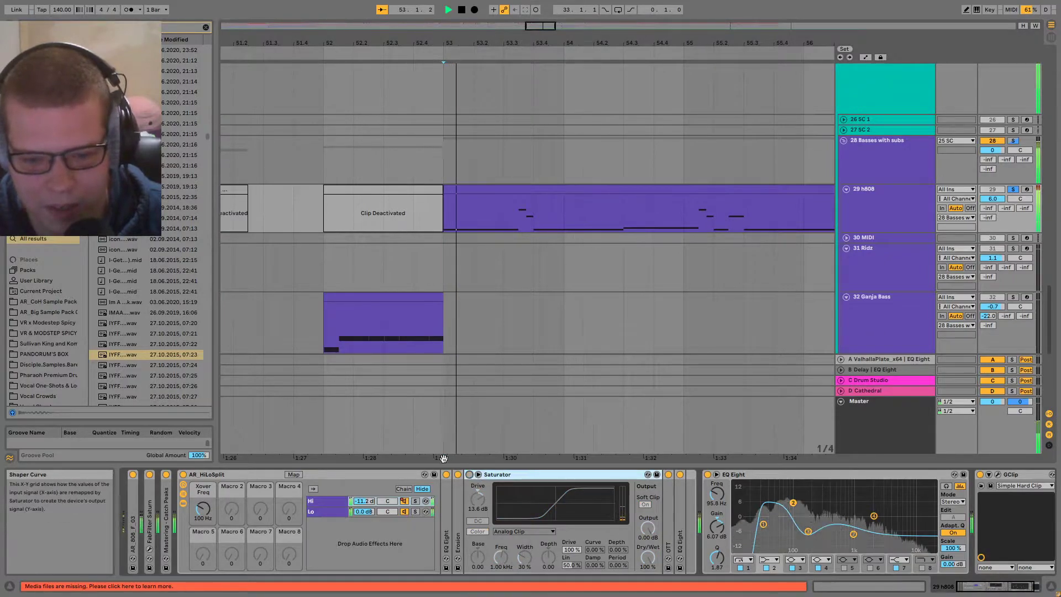
left_click(470, 475)
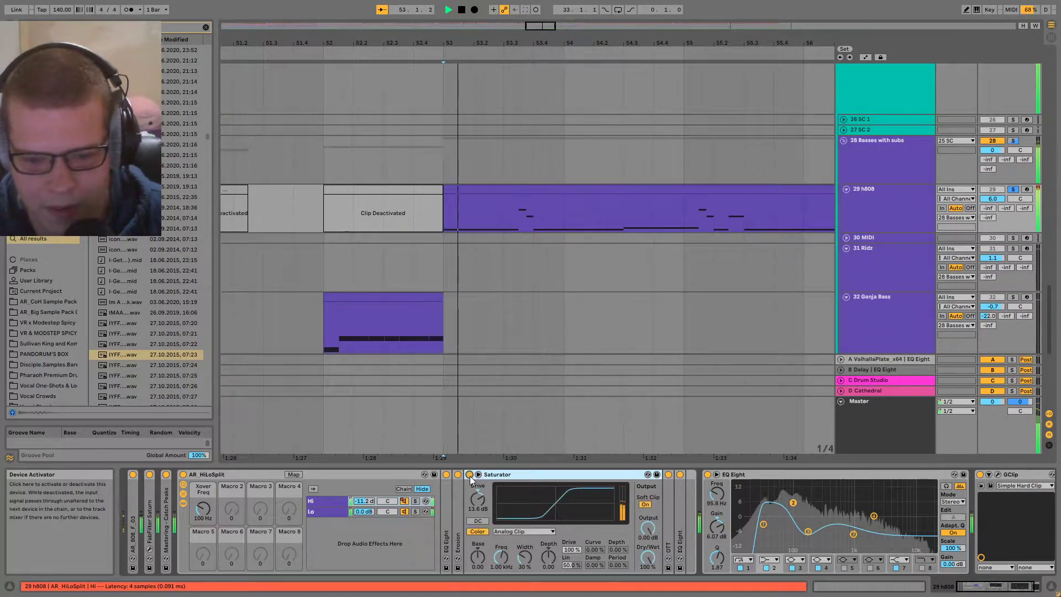
key("space")
- Fold the Hi chain's Erosion and Saturator devices and unfold OTT
scroll(548, 232, "right", 2)
double_click(535, 478)
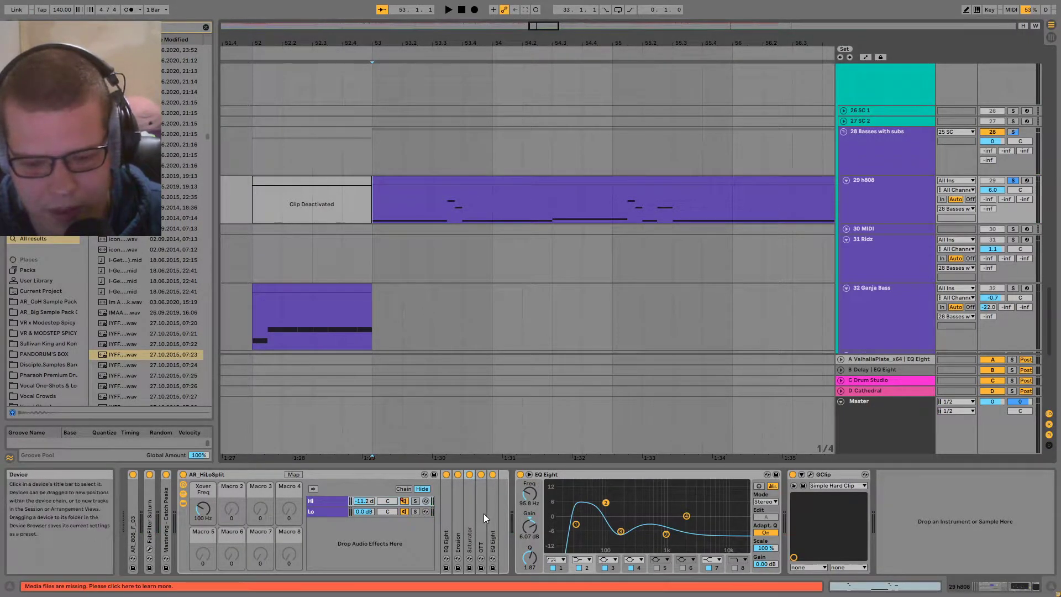
double_click(458, 502)
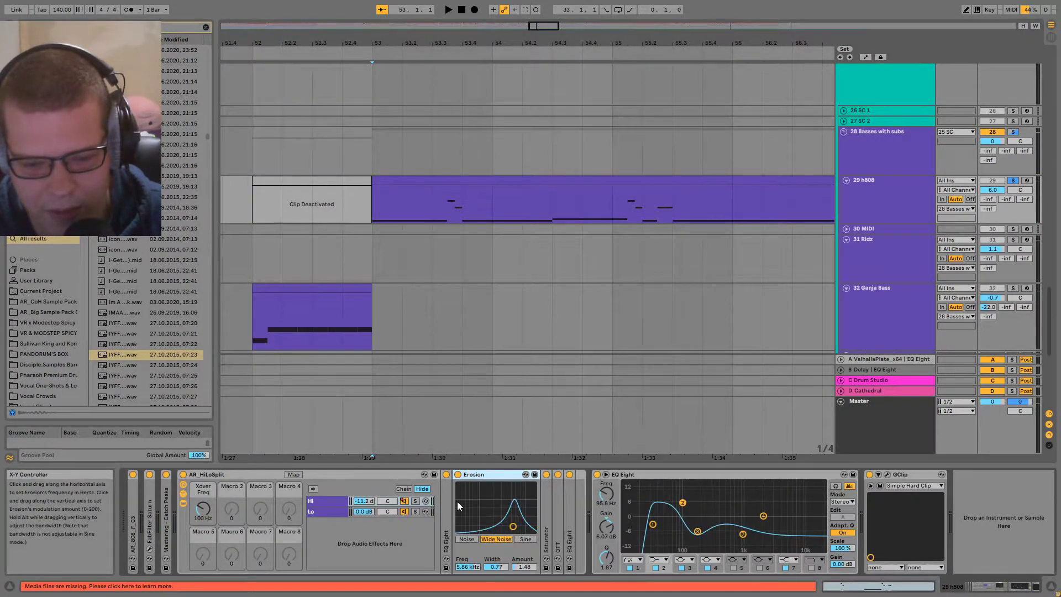
double_click(548, 489)
left_click(477, 474)
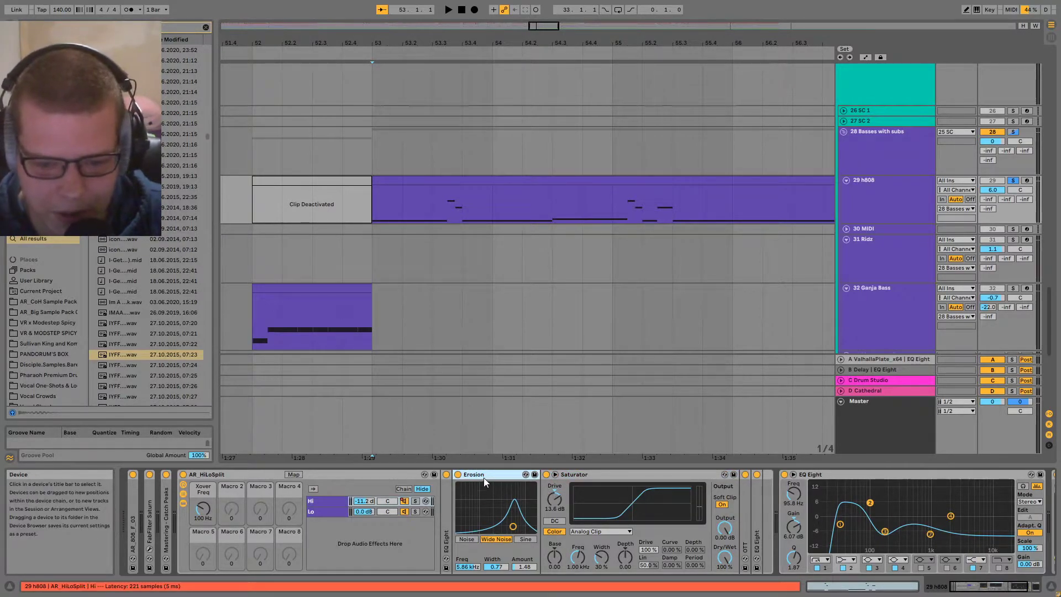
double_click(483, 476)
double_click(499, 475)
double_click(481, 489)
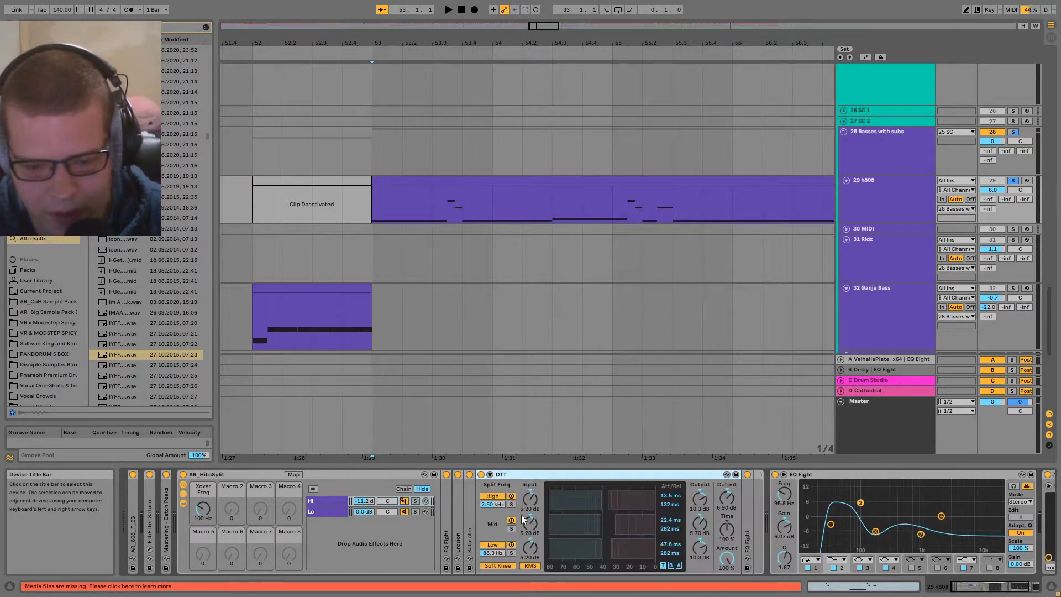
- Audition the bar 53 clip with OTT switched off and on again
key("space")
left_click(481, 475)
key("space")
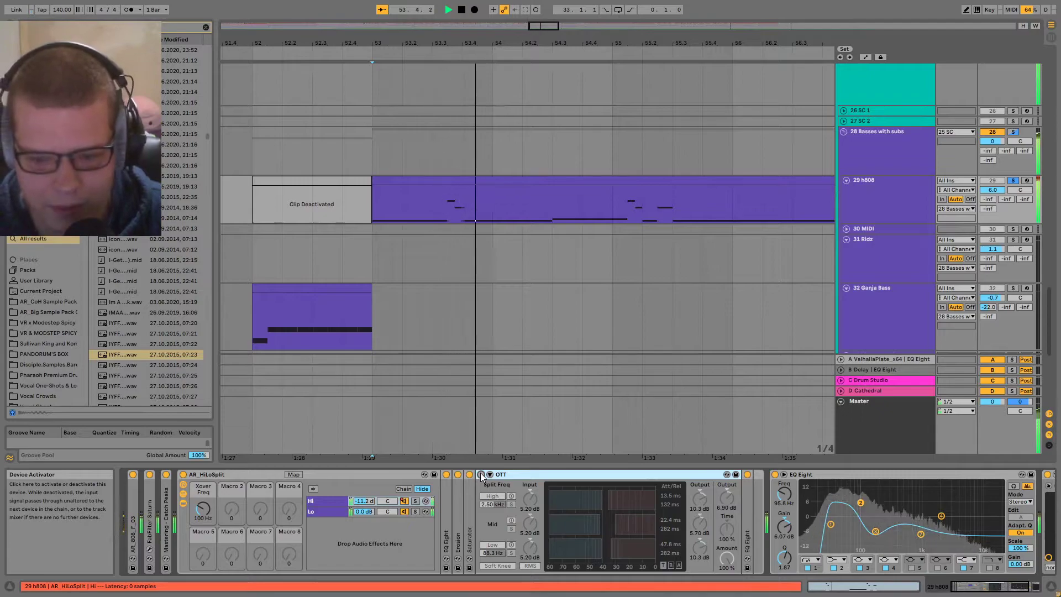
left_click(481, 475)
key("space")
key("space")
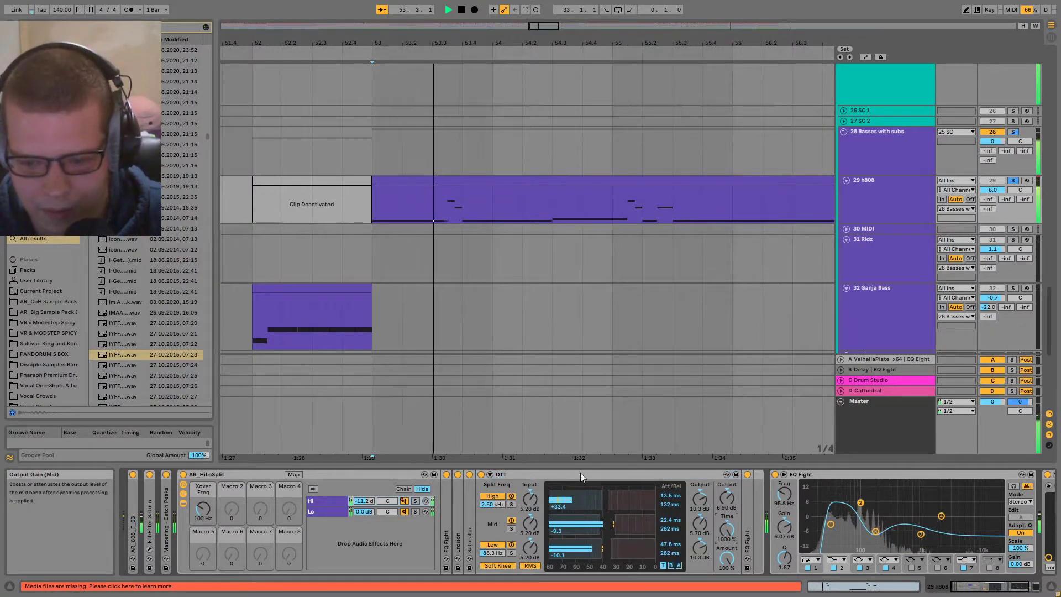
- Set OTT's Time to 10 % and replay the h808 clip from bar 53
left_click_drag(731, 530, 731, 591)
key("space")
key("space")
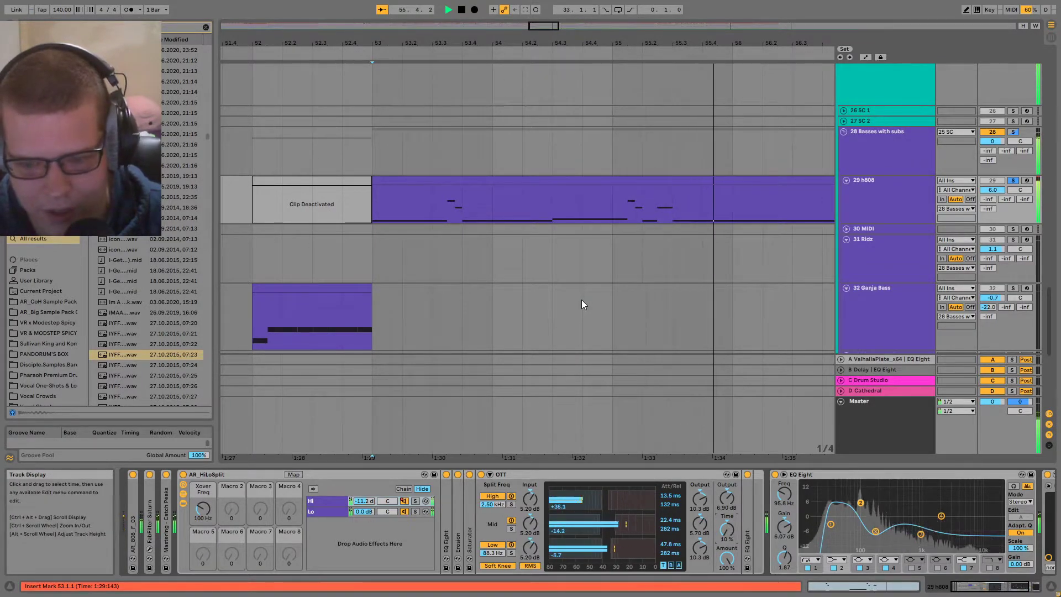
- Select the h808 clip at bar 9 and audition it with OTT's shortened Time
key("w")
left_click(262, 180)
key("space")
key("space")
scroll(271, 221, "up", 5)
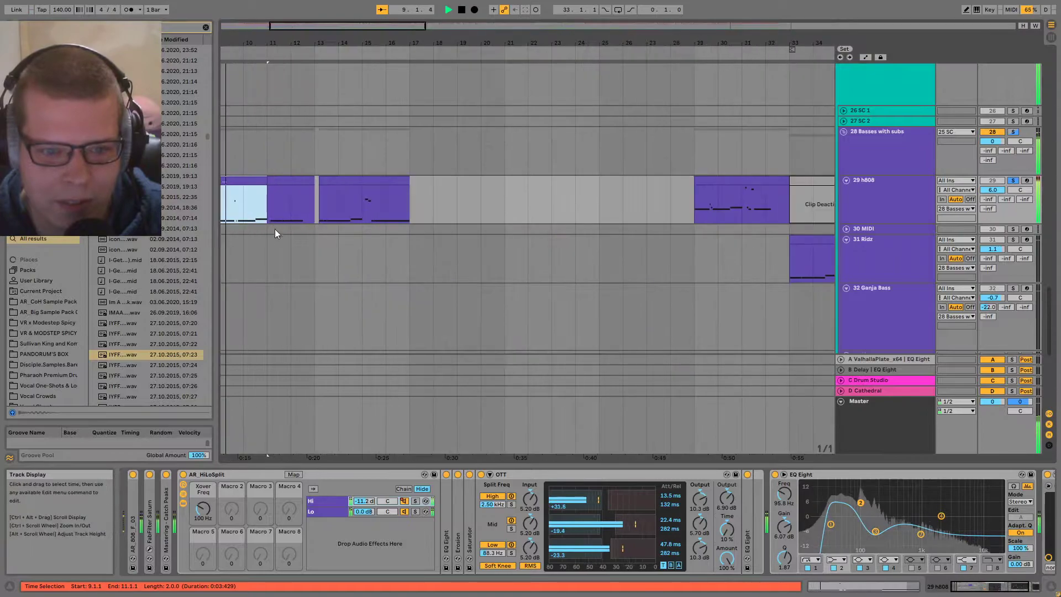
left_click_drag(274, 227, 533, 273)
left_click(542, 473)
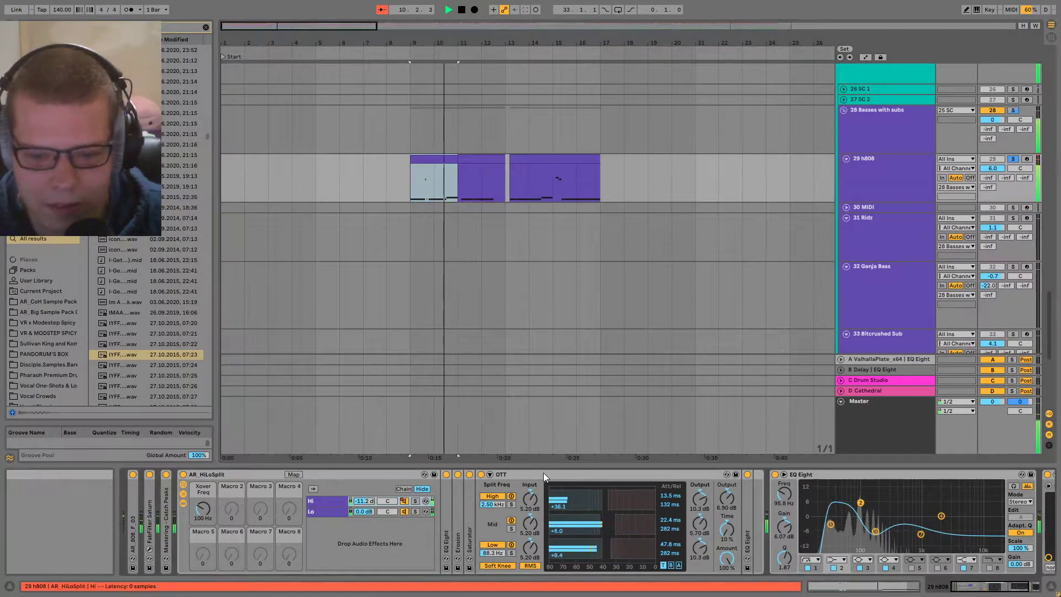
- Set OTT's Time to 1000 % and audition the bar 9 clip
key("space")
left_click_drag(727, 529, 727, 443)
key("space")
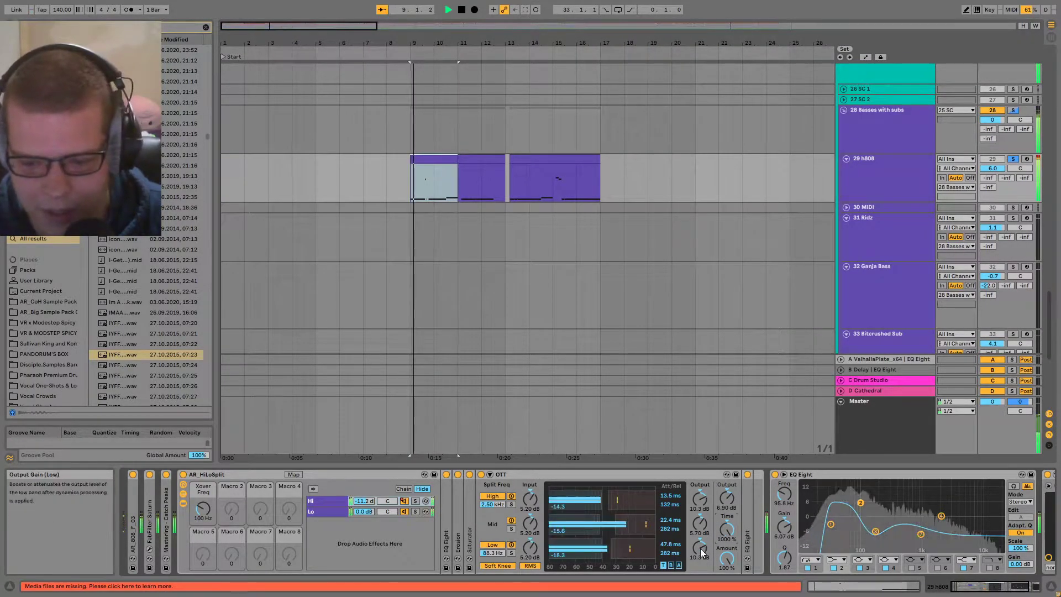
double_click(721, 536)
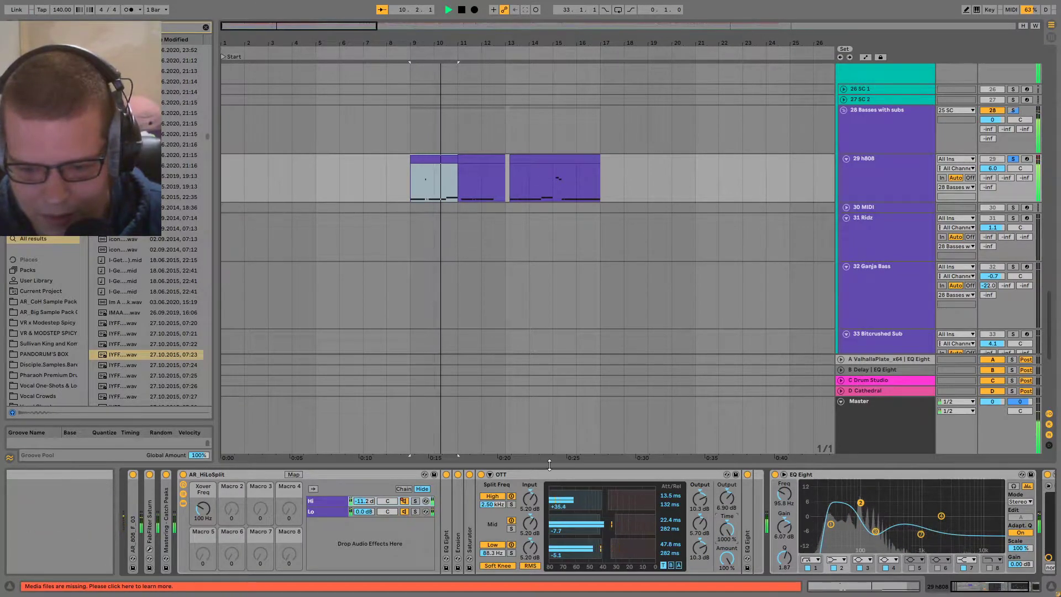
key("space")
- Fold OTT and unfold the EQ Eight that follows it in the Hi chain
double_click(540, 476)
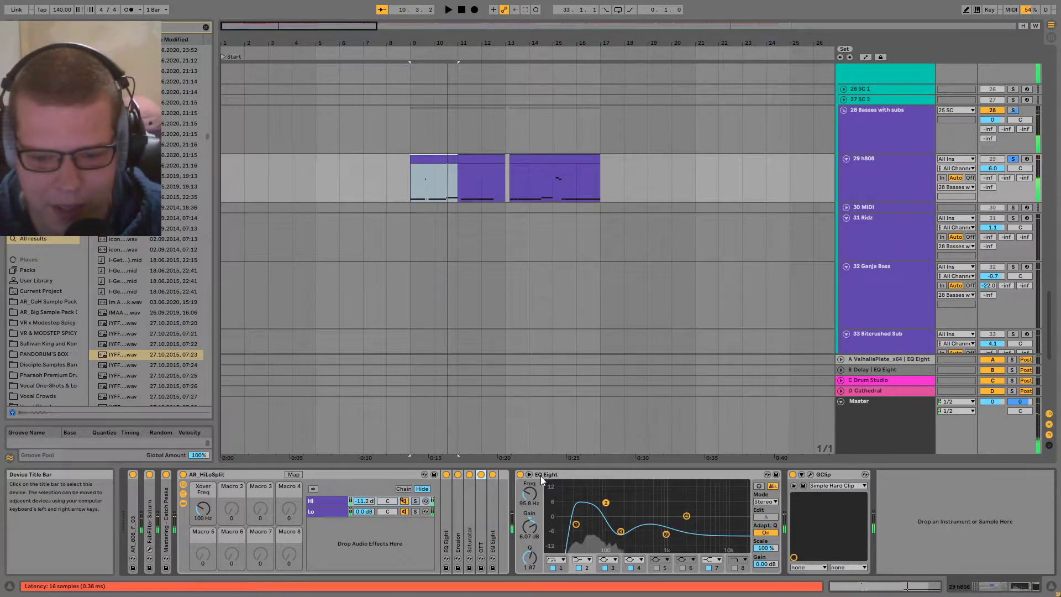
double_click(493, 522)
scroll(436, 276, "up", 3)
- Audition the bar 9 clip while switching the Hi chain's last EQ Eight off and on twice, and fold it
key("space")
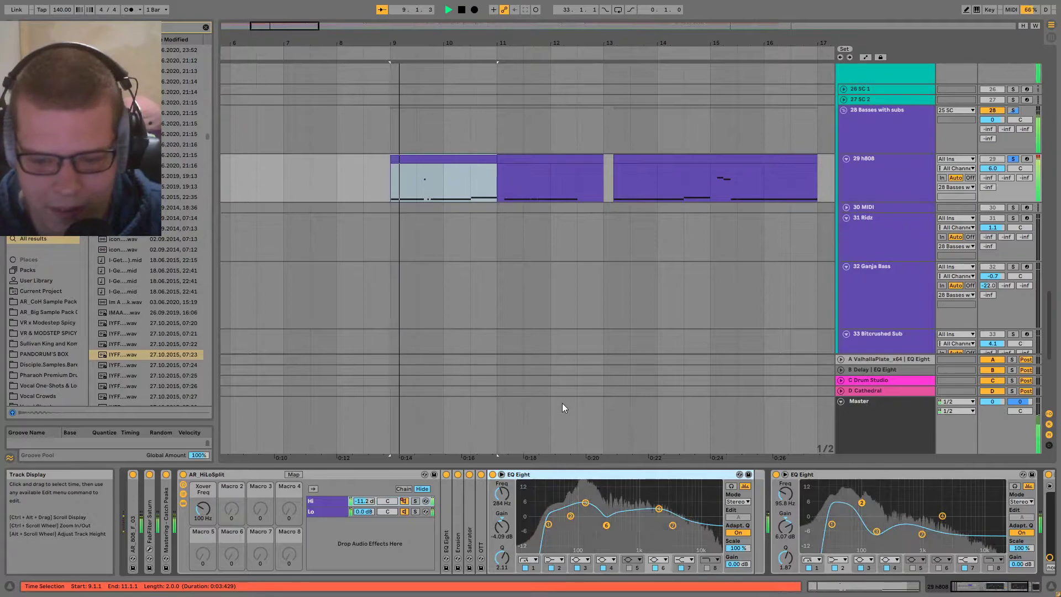
left_click(493, 475)
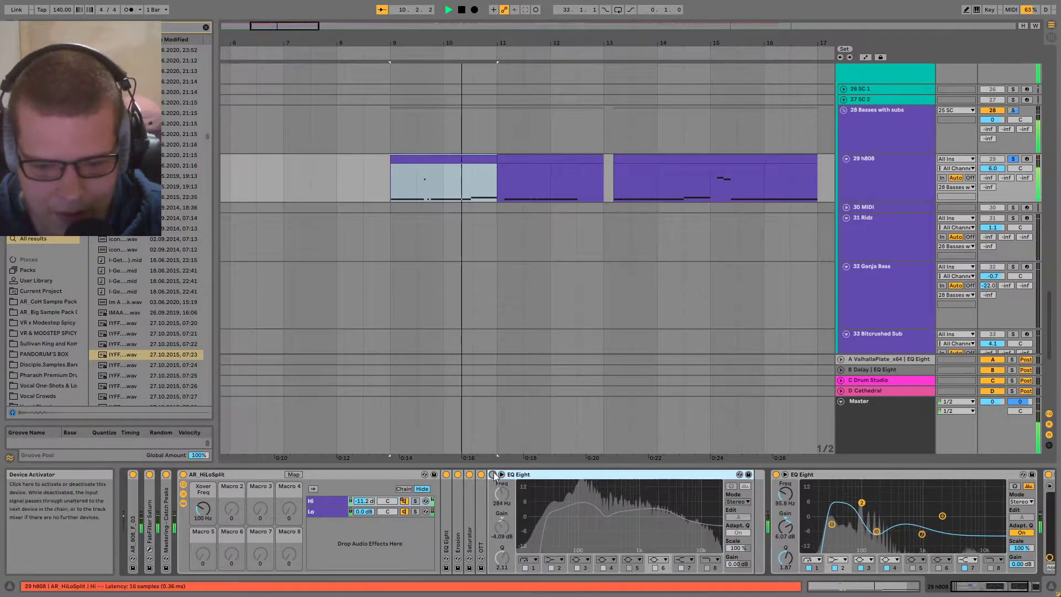
left_click(493, 474)
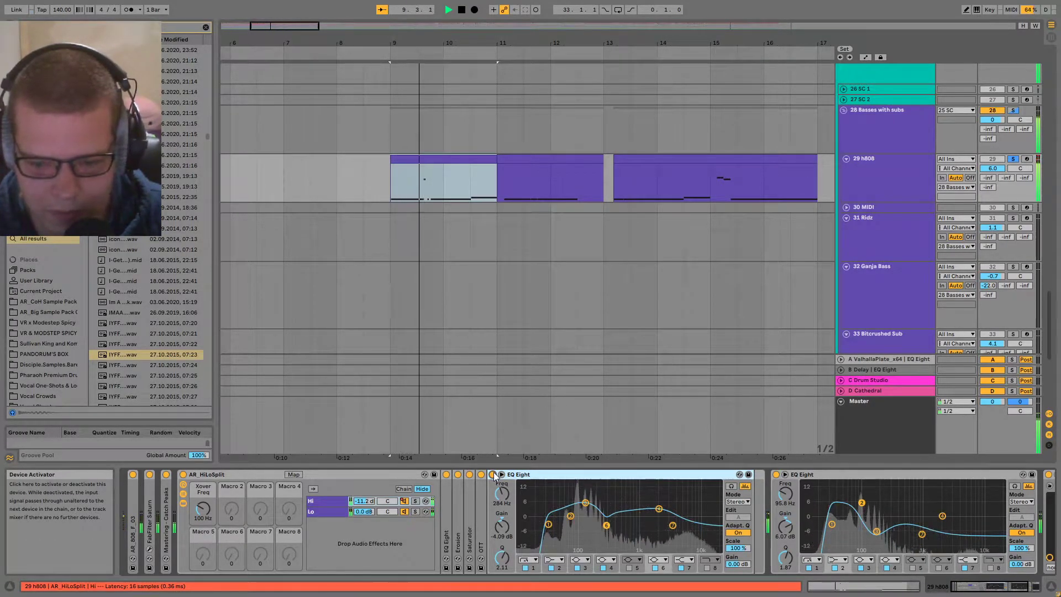
left_click(493, 474)
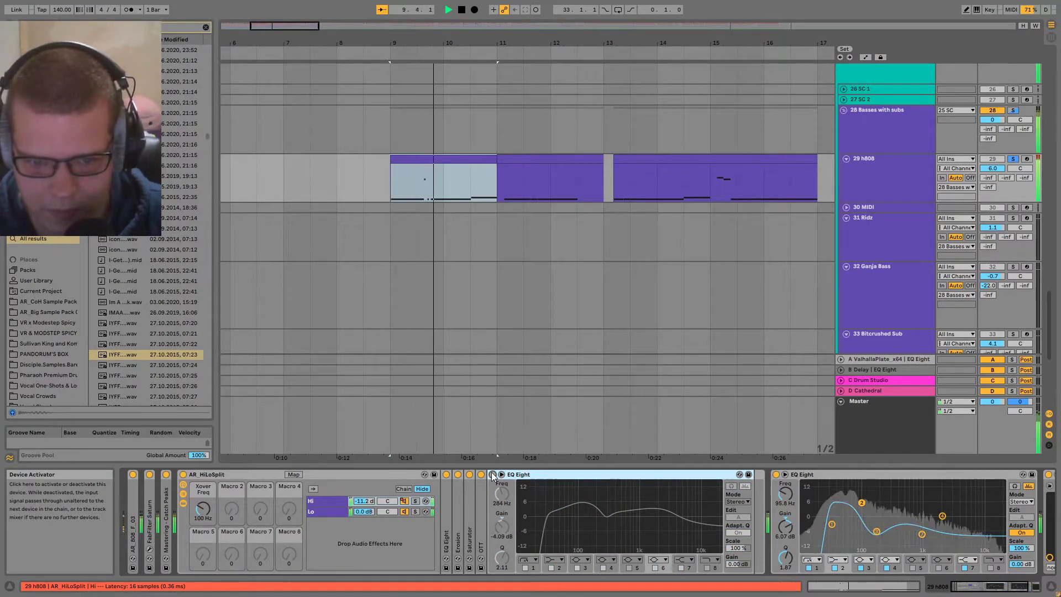
left_click(493, 474)
left_click(501, 474)
scroll(656, 300, "down", 6)
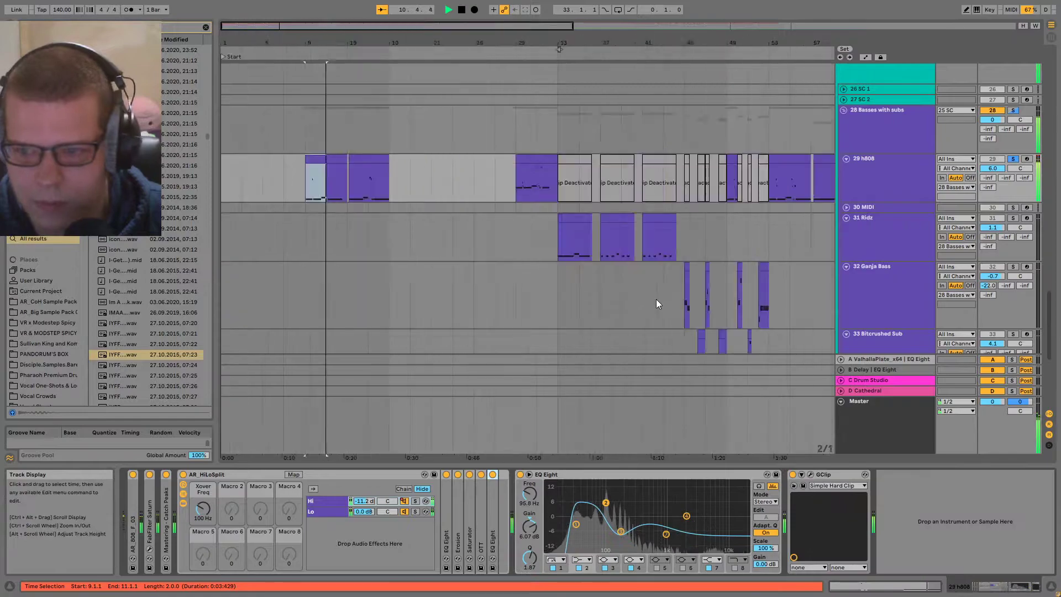
- Stop playback and audition the h808 clip that begins just after bar 13
scroll(350, 167, "up", 2)
scroll(482, 196, "down", 1)
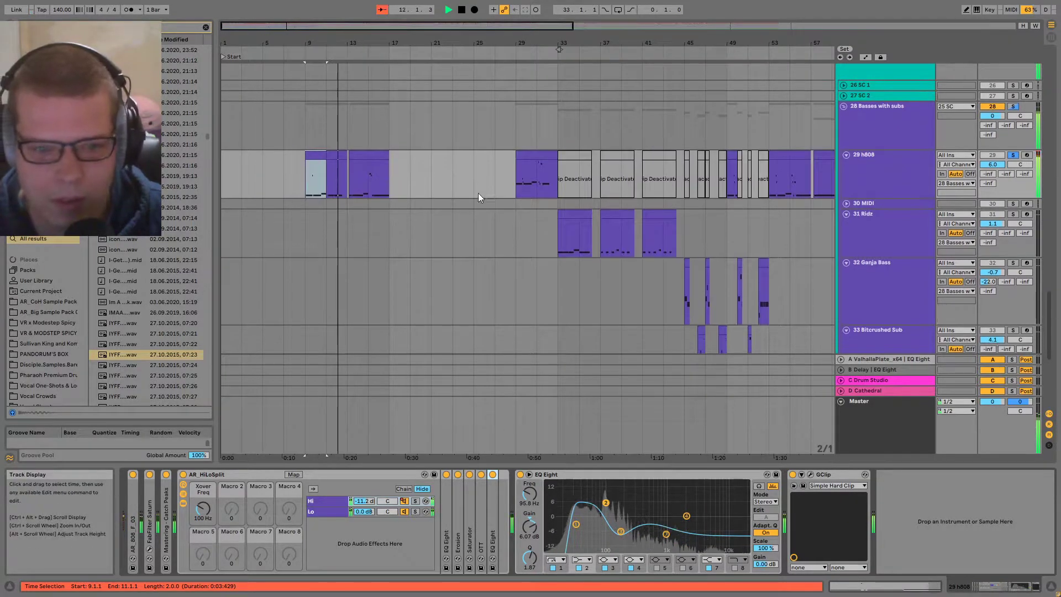
key("space")
left_click(356, 175)
scroll(357, 194, "up", 2)
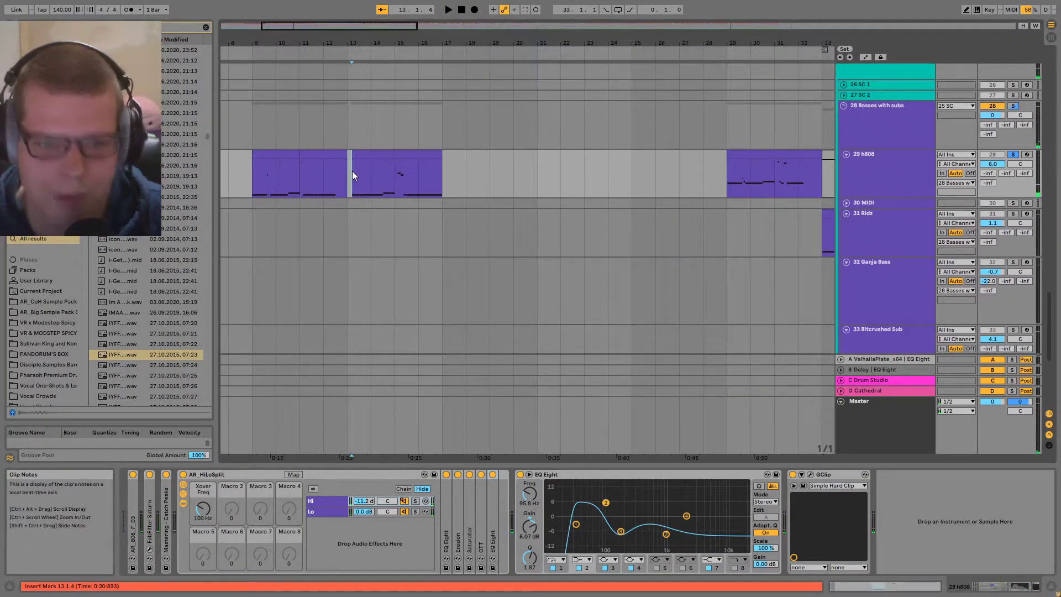
scroll(352, 173, "up", 3)
scroll(375, 173, "up", 1)
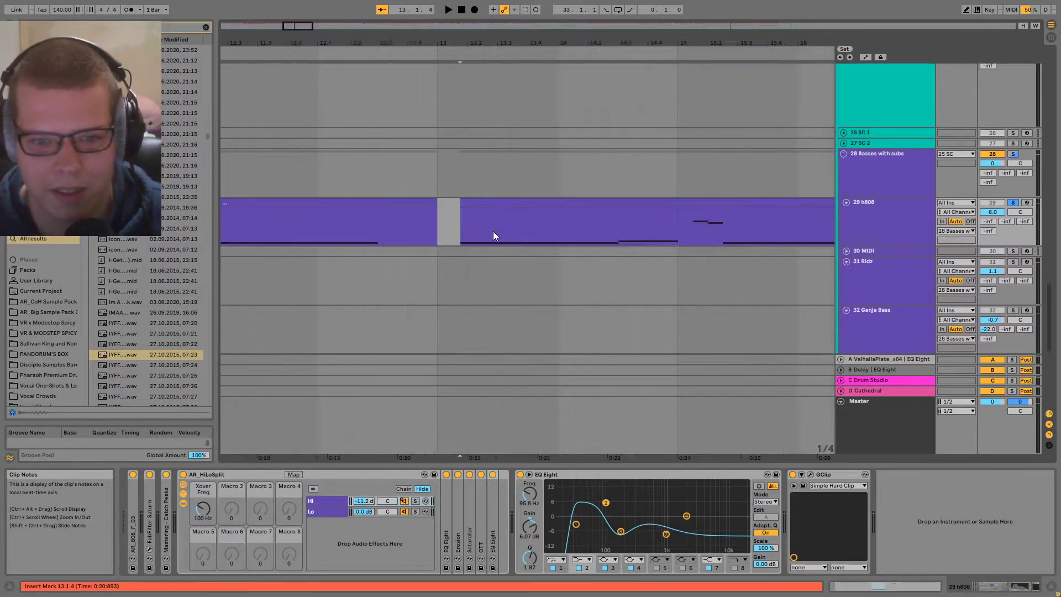
scroll(492, 232, "down", 1)
key("space")
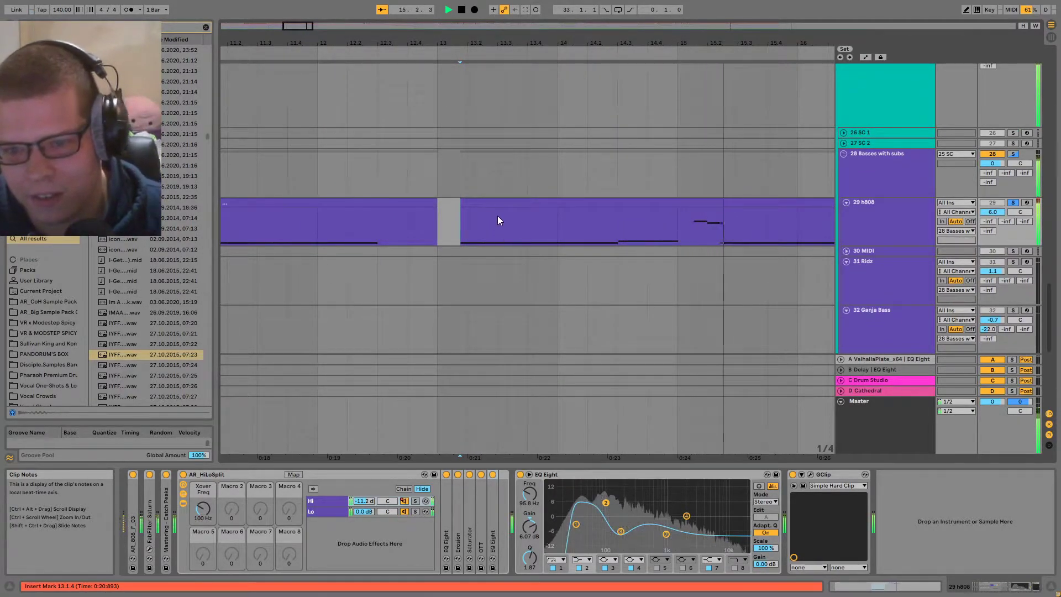
scroll(712, 257, "down", 3)
scroll(777, 418, "down", 1)
key("space")
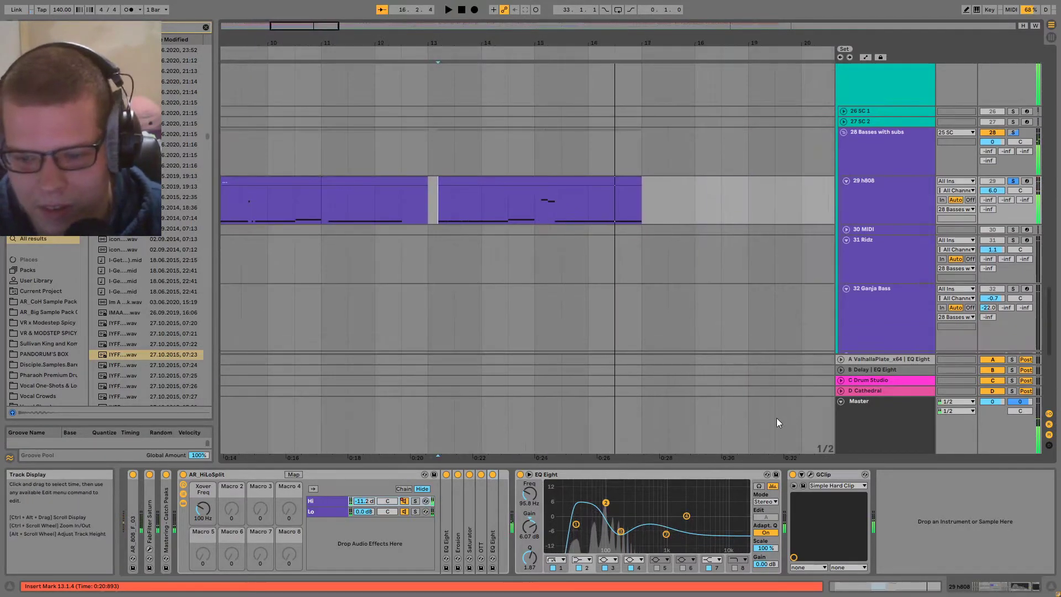
- Unfold the empty 30 MIDI track below h808 and delete it
scroll(439, 185, "down", 3)
left_click(774, 197)
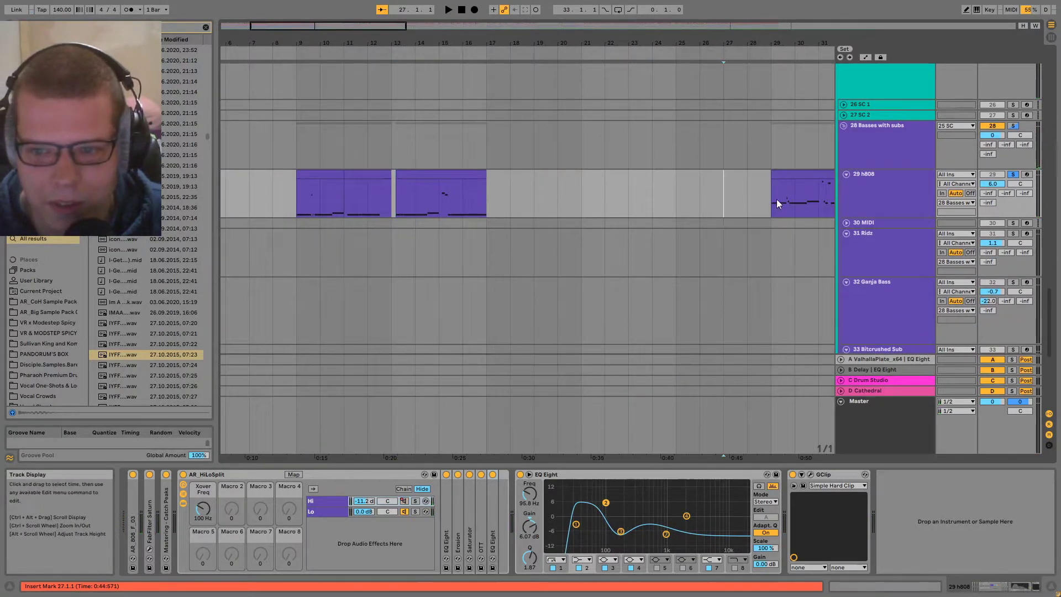
left_click(846, 222)
scroll(609, 296, "down", 5)
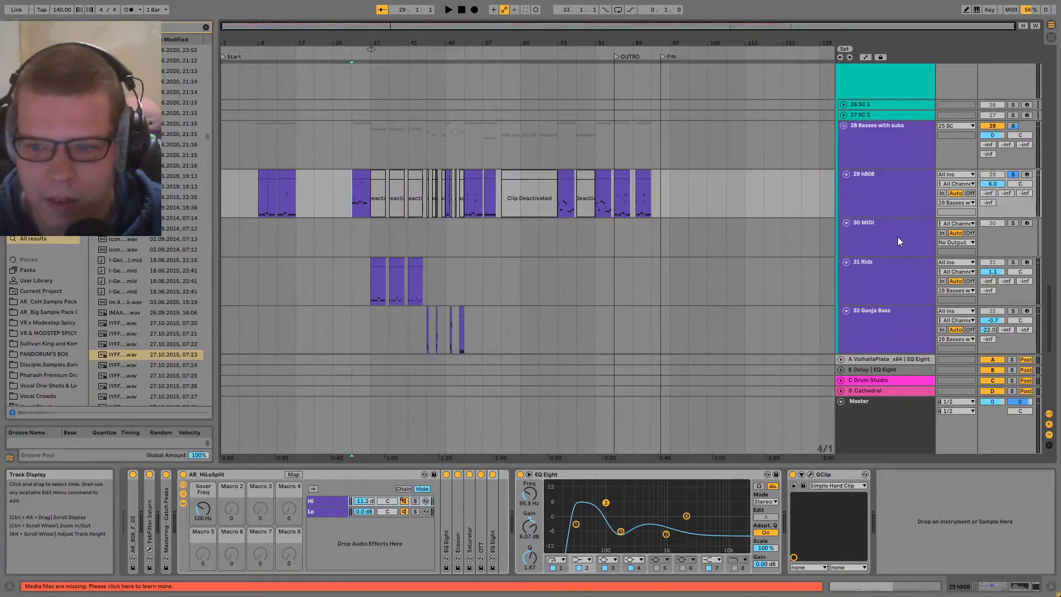
left_click(896, 237)
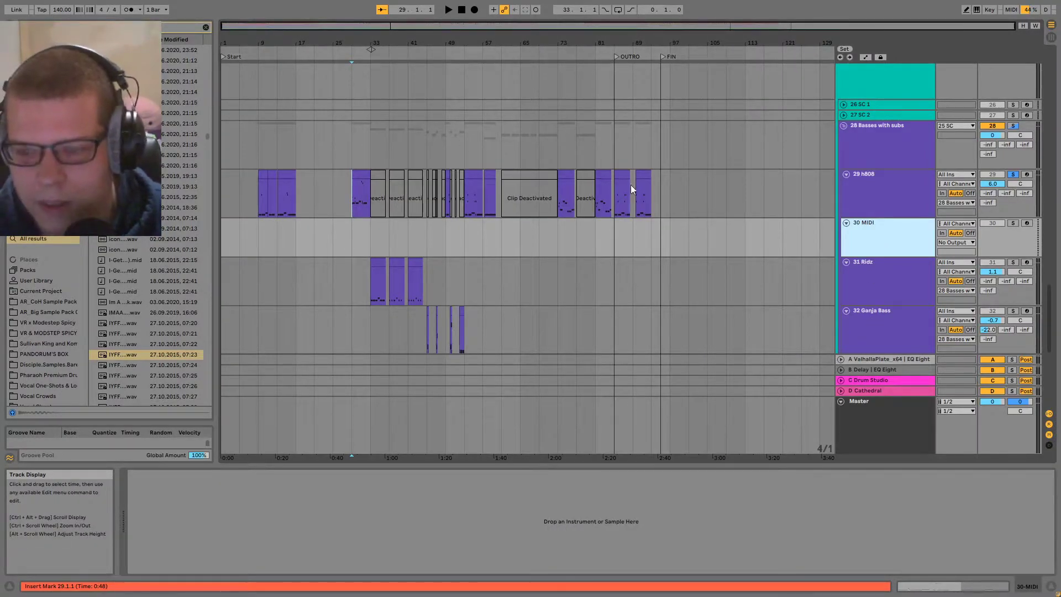
key("Delete")
- Solo the Ridz track and audition its first clip from bar 33
left_click(370, 238)
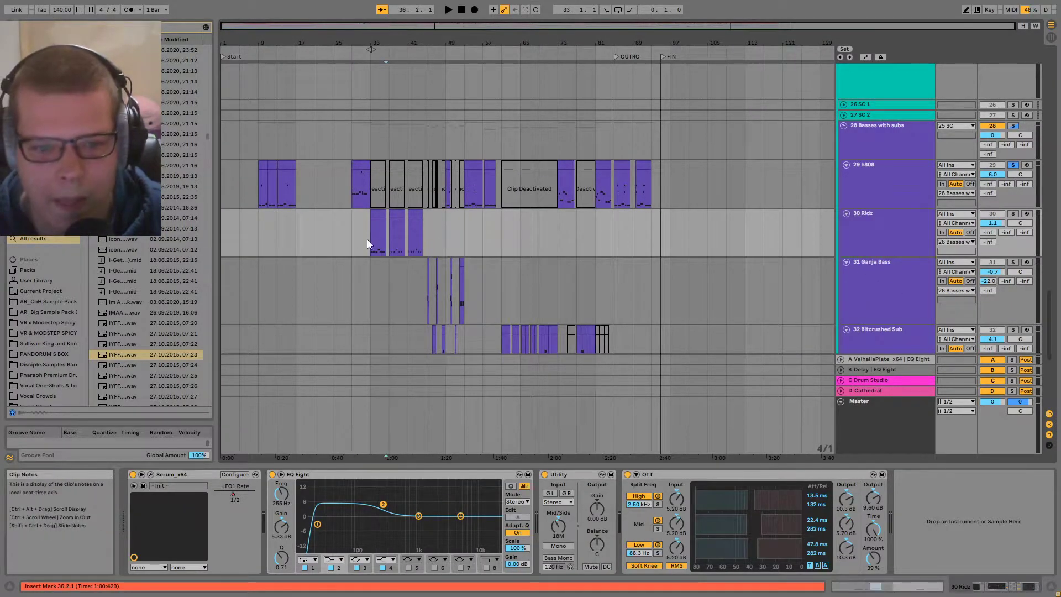
key("space")
scroll(369, 238, "up", 5)
key("space")
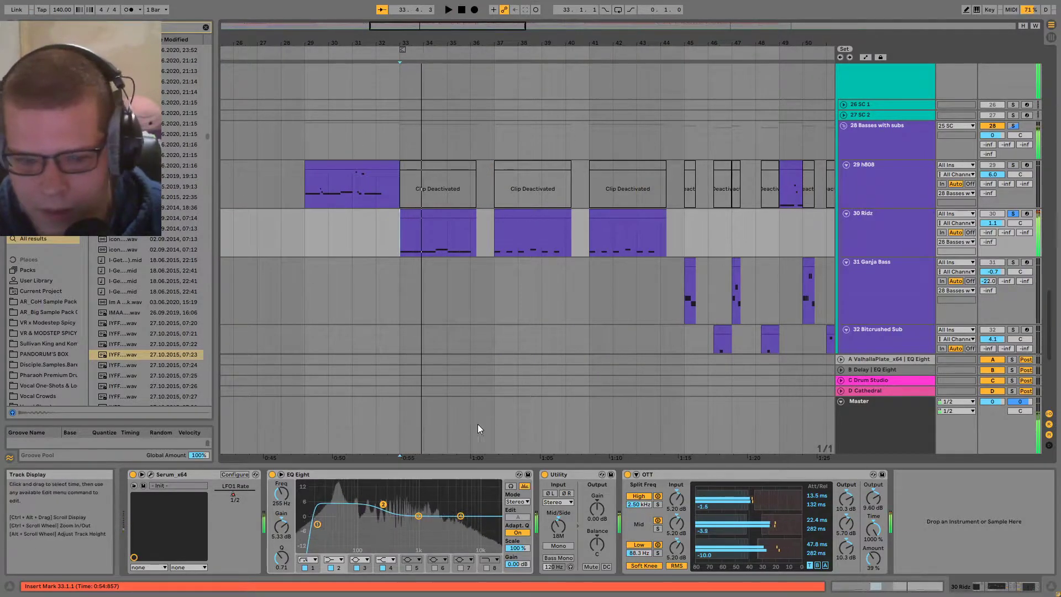
- Open the Ridz track's Serum, examine the OSC 1 wavetable, and close the plug-in window
left_click(147, 475)
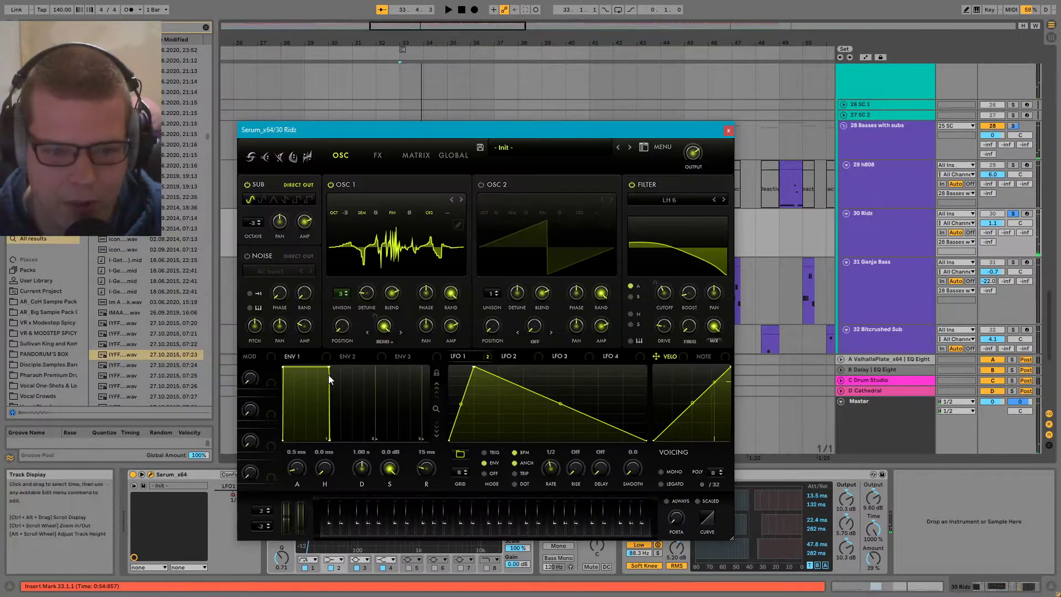
left_click_drag(380, 130, 491, 91)
left_click(523, 217)
left_click(512, 226)
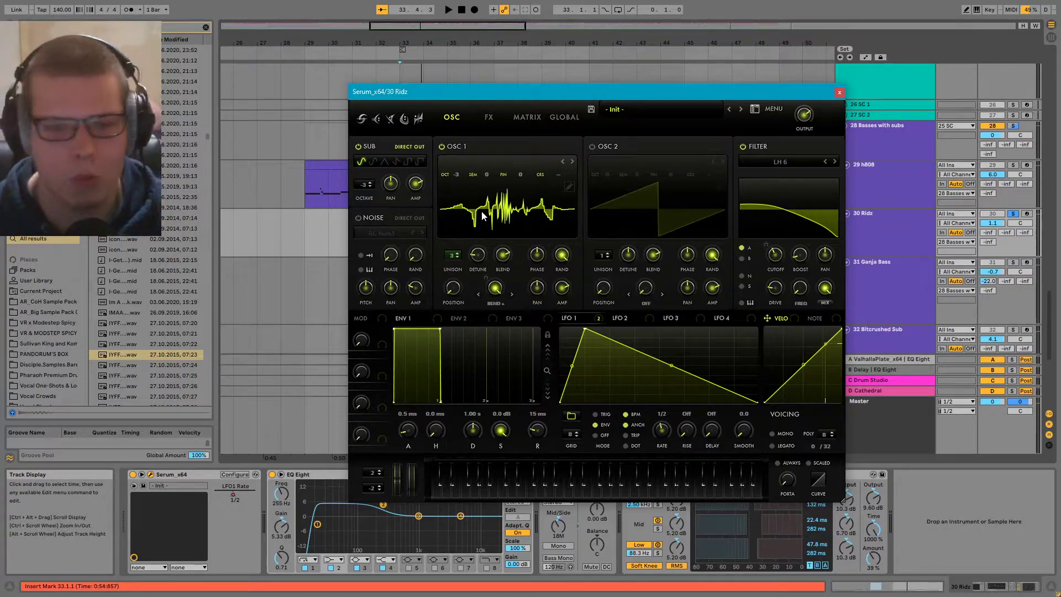
left_click_drag(584, 94, 495, 158)
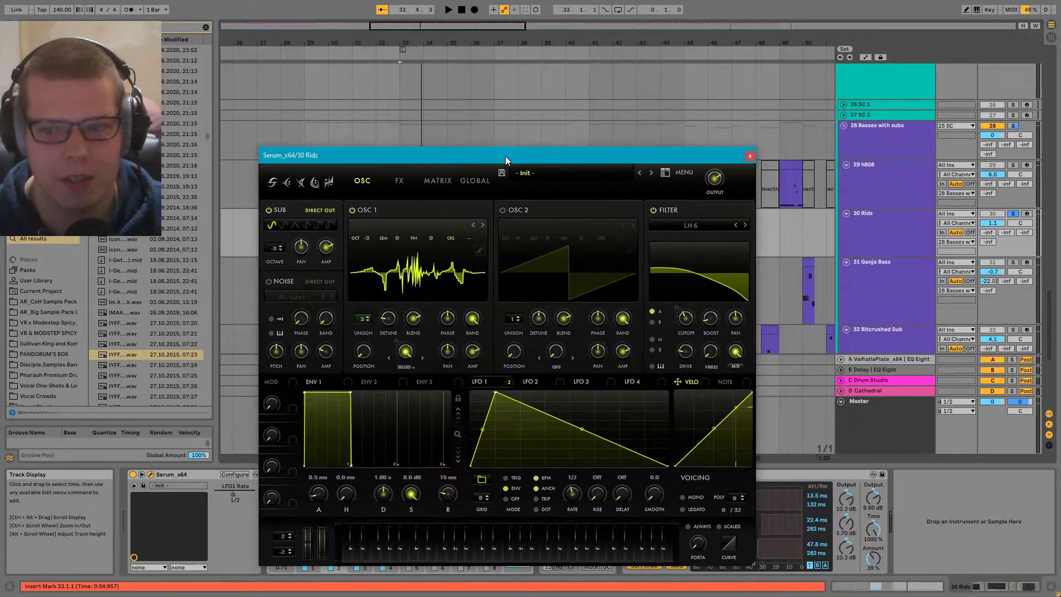
left_click(750, 155)
scroll(765, 239, "down", 5)
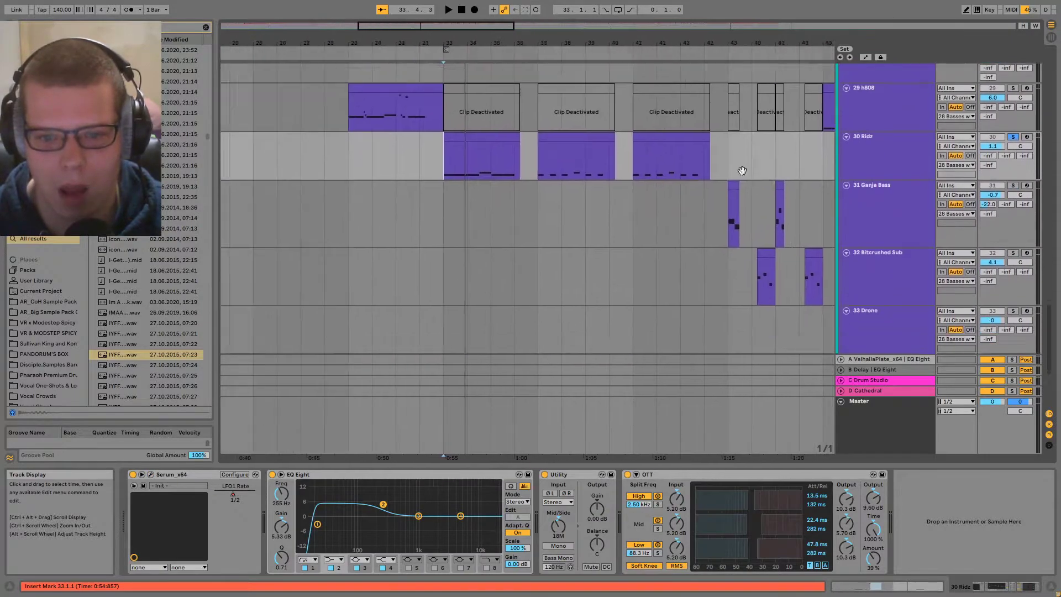
scroll(683, 111, "up", 5)
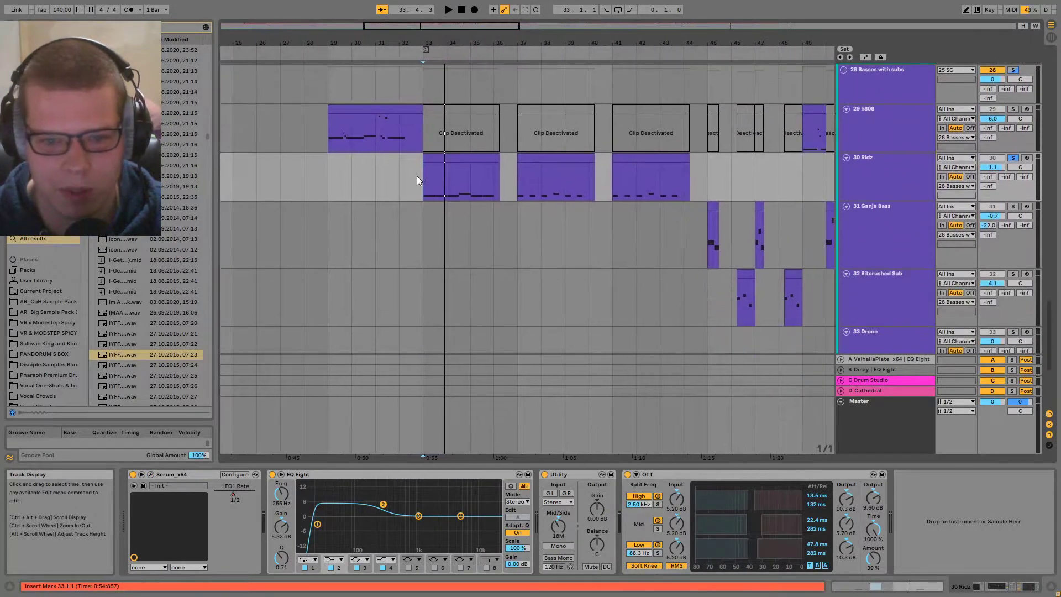
- Reopen Serum on Ridz, clear the browser search, and look through the Cymatics samples
left_click(150, 474)
left_click(205, 27)
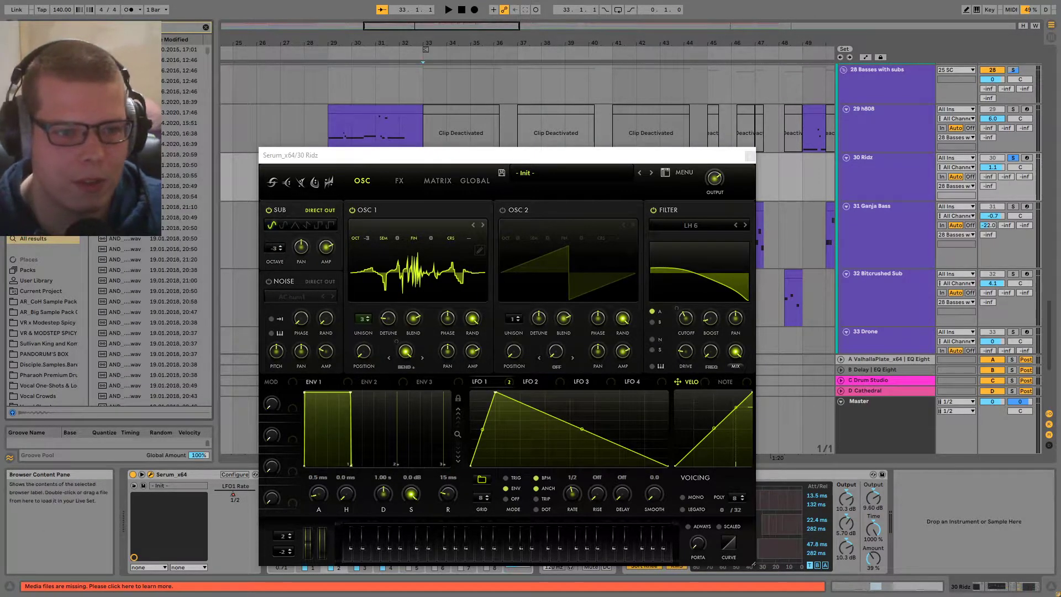
scroll(208, 58, "down", 2)
left_click_drag(207, 57, 208, 269)
left_click(158, 299)
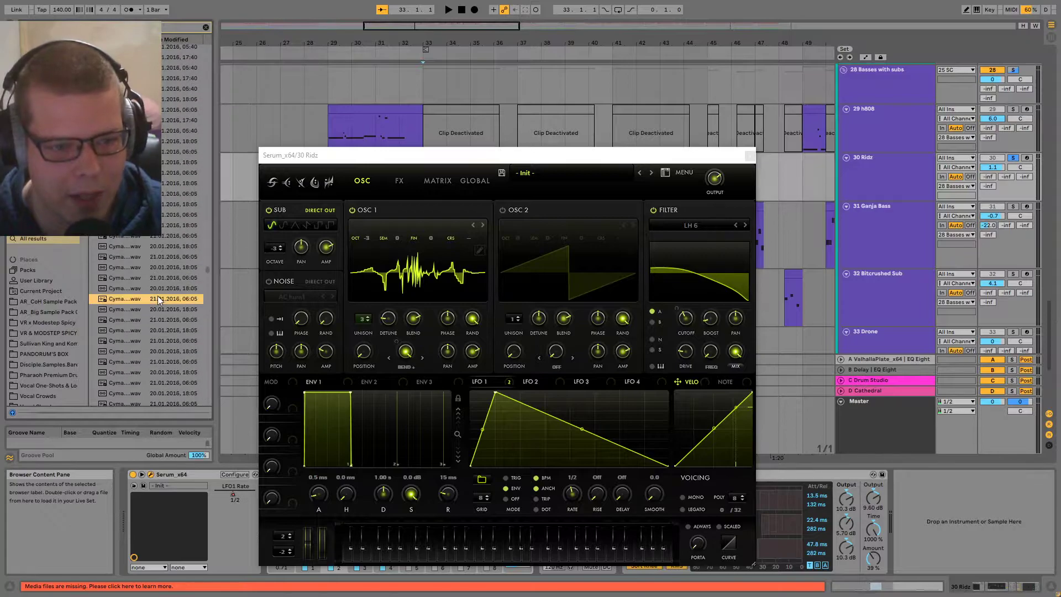
scroll(166, 311, "down", 4)
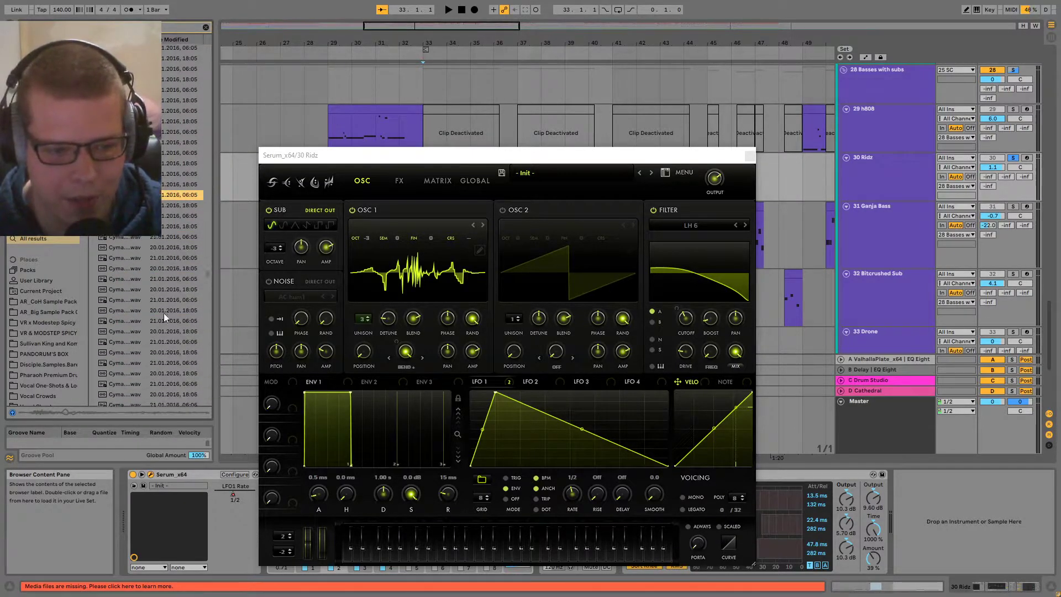
scroll(170, 293, "down", 5)
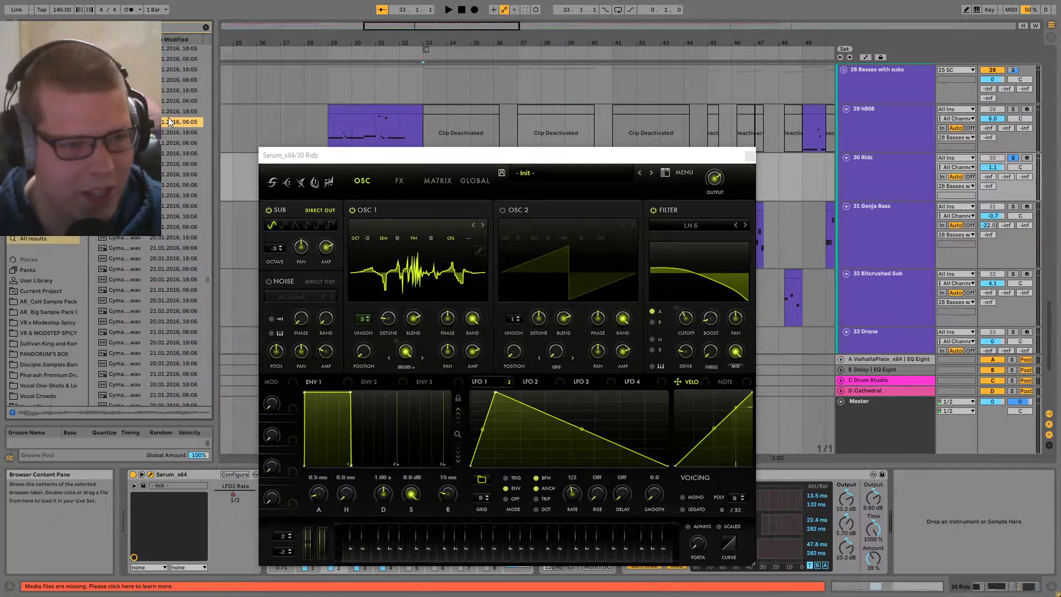
- Widen the browser to read the sample names and look through the Cymatics and Lev_Percussion files
left_click_drag(215, 157, 312, 157)
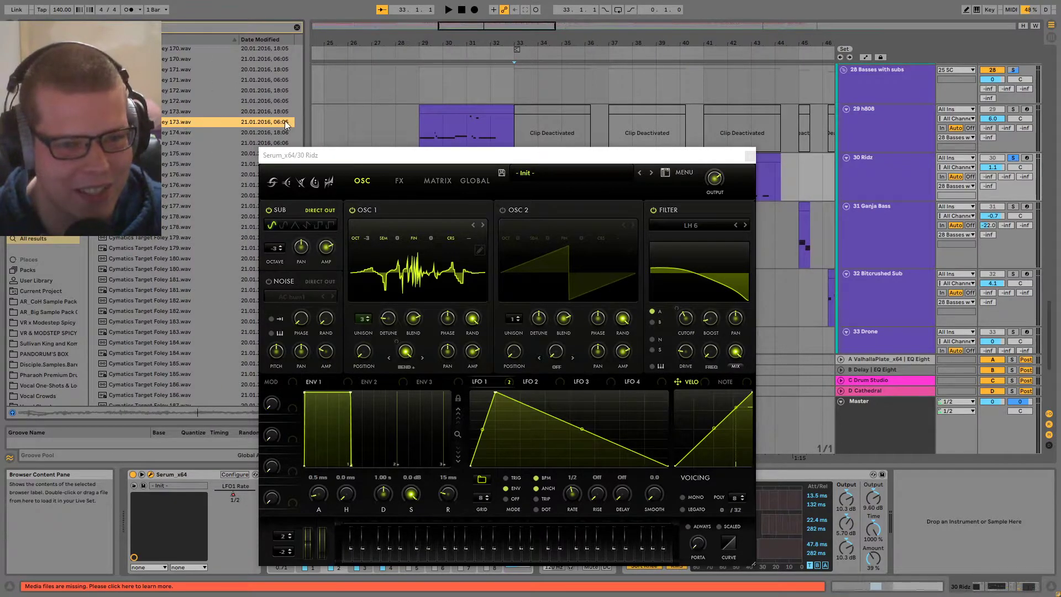
left_click_drag(308, 121, 243, 121)
scroll(204, 221, "up", 15)
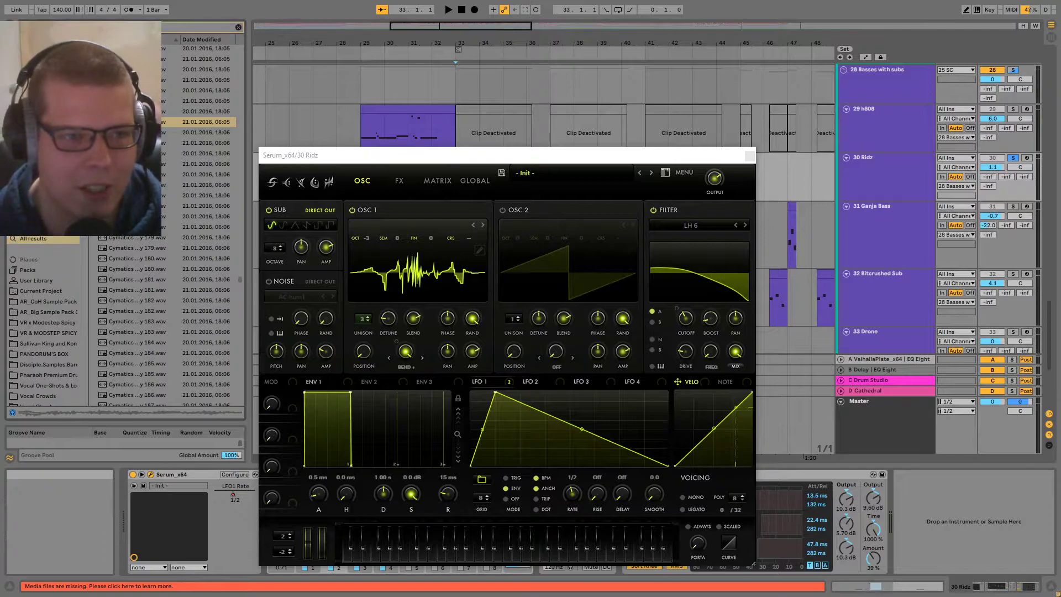
scroll(166, 165, "down", 4)
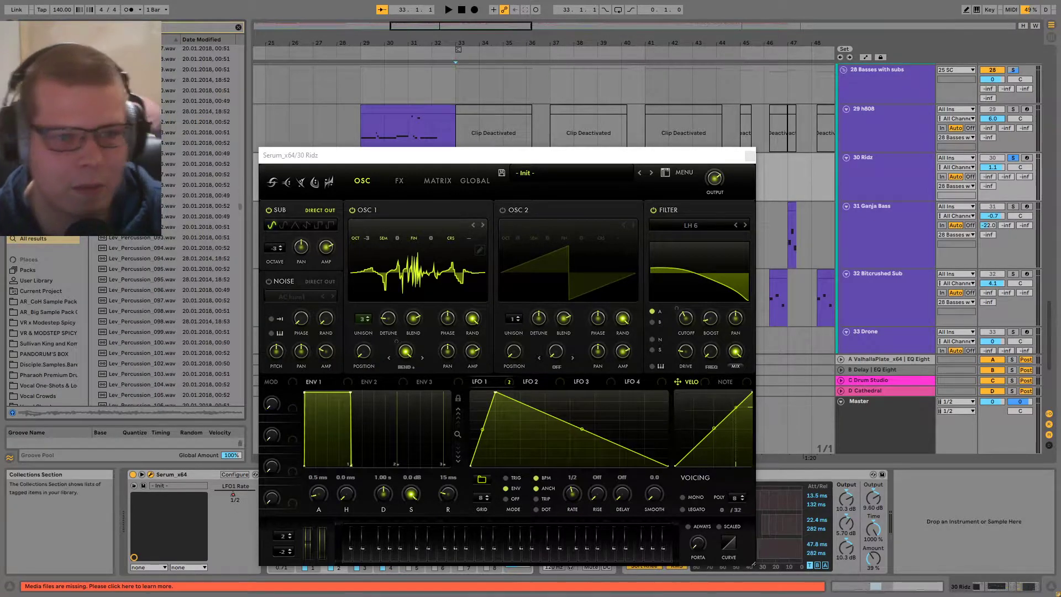
left_click(197, 134)
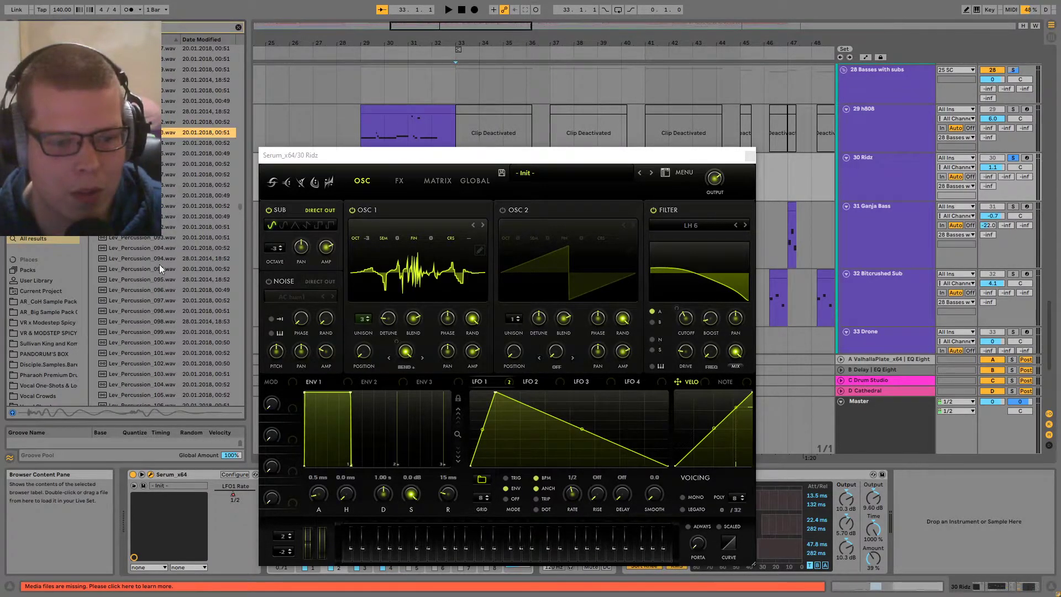
left_click(154, 376)
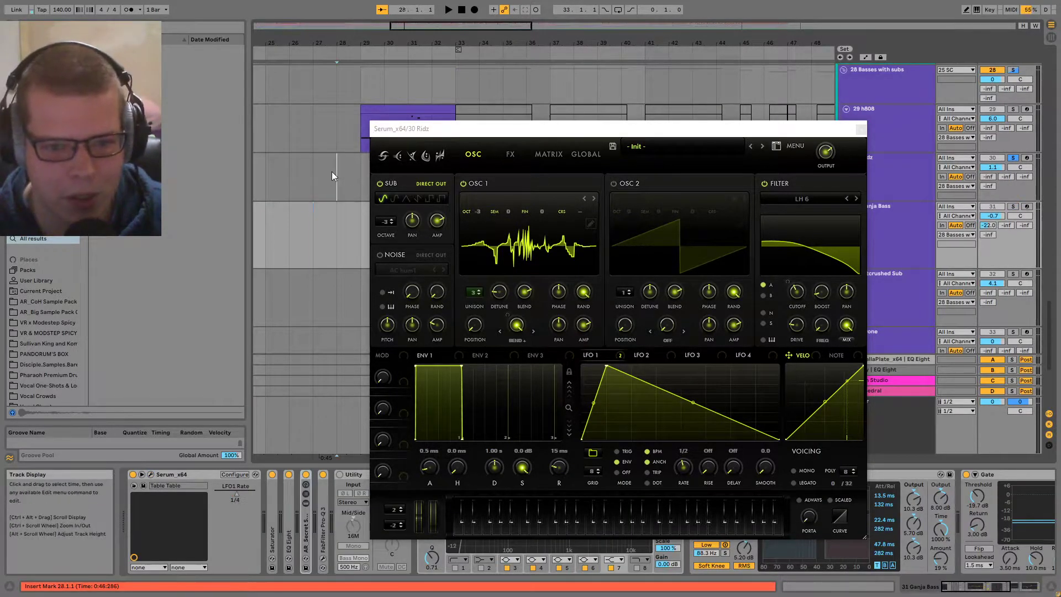
- Select the Ridz lane, view Serum's FX page with Hyper/Dimension and Distortion, and return to the OSC page
left_click(335, 171)
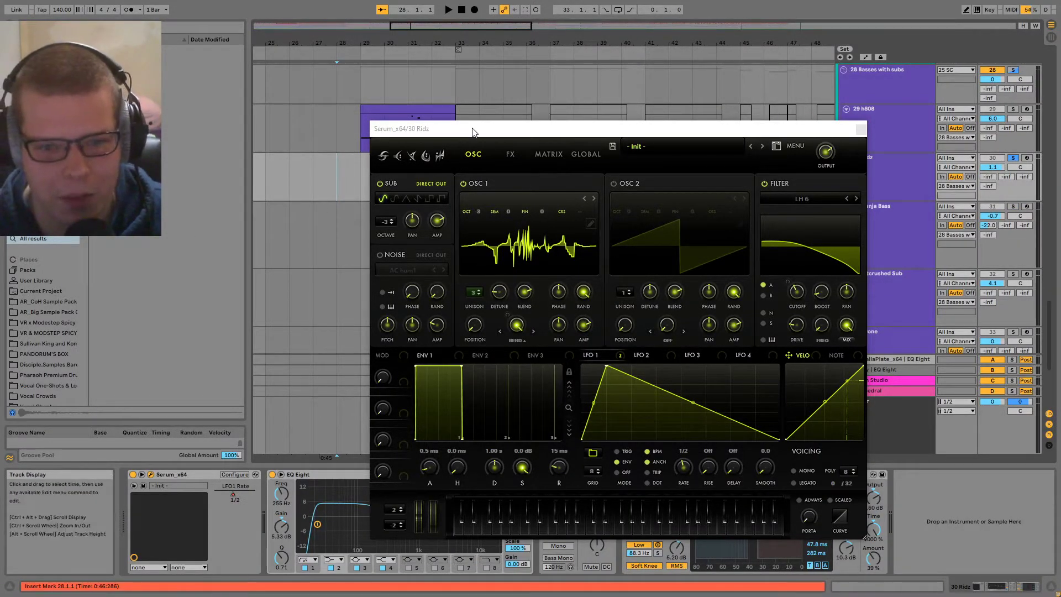
left_click_drag(472, 130, 411, 82)
left_click(450, 106)
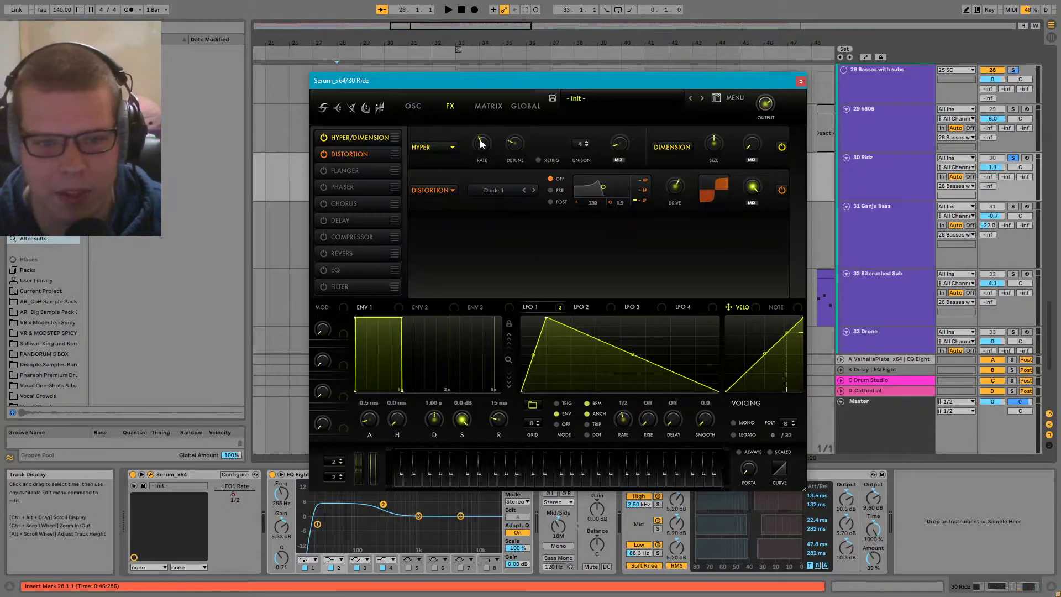
left_click(413, 106)
left_click_drag(453, 78, 493, 135)
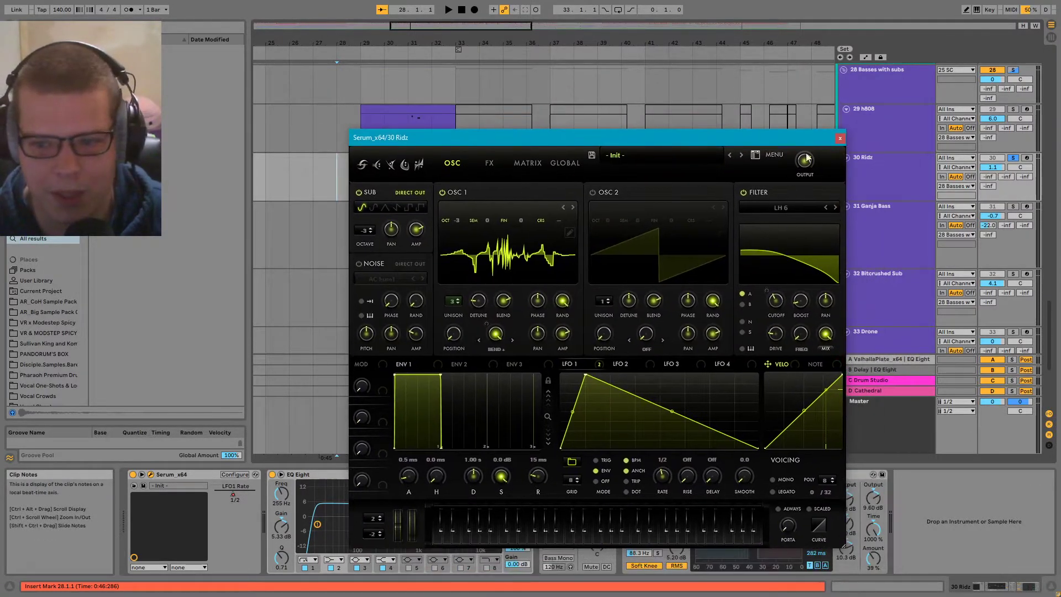
- Audition the first Ridz clip from bar 33 while watching Serum's OSC 1 wavetable and filter move
left_click(841, 138)
scroll(608, 238, "right", 3)
left_click(420, 194)
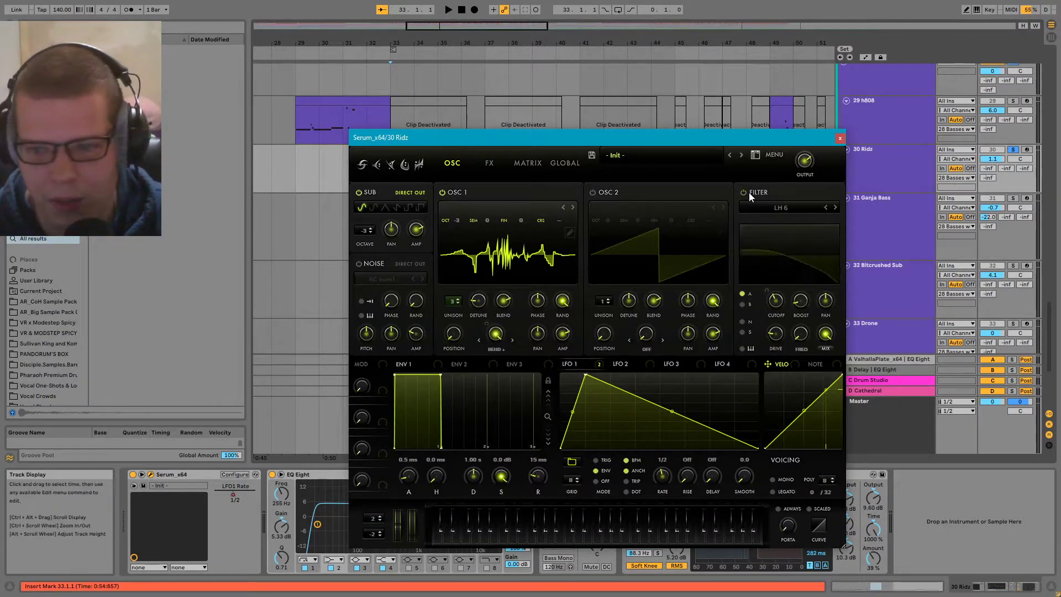
left_click_drag(703, 136, 602, 327)
key("space")
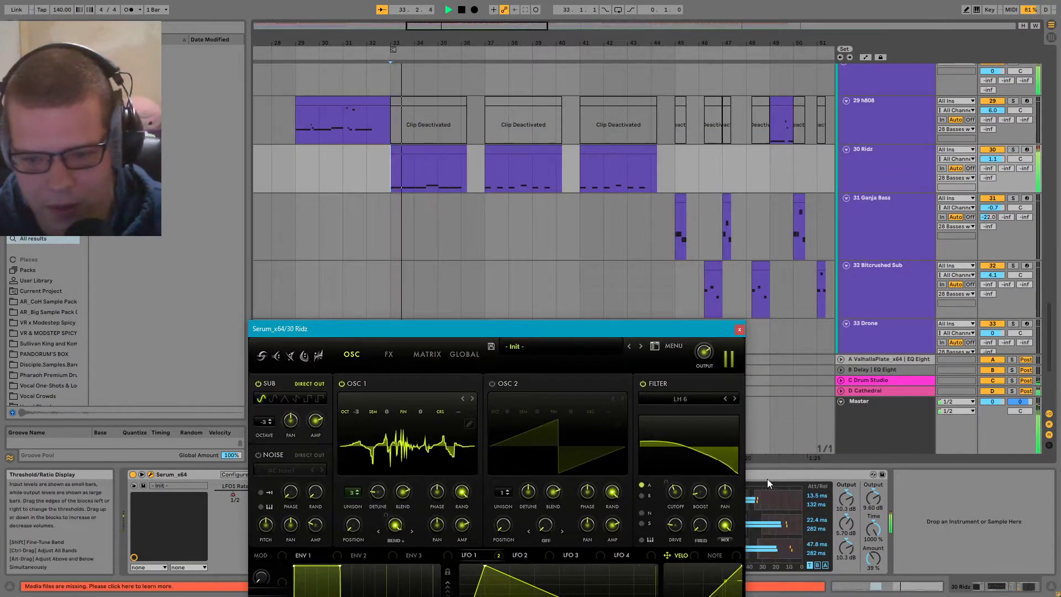
left_click(864, 165)
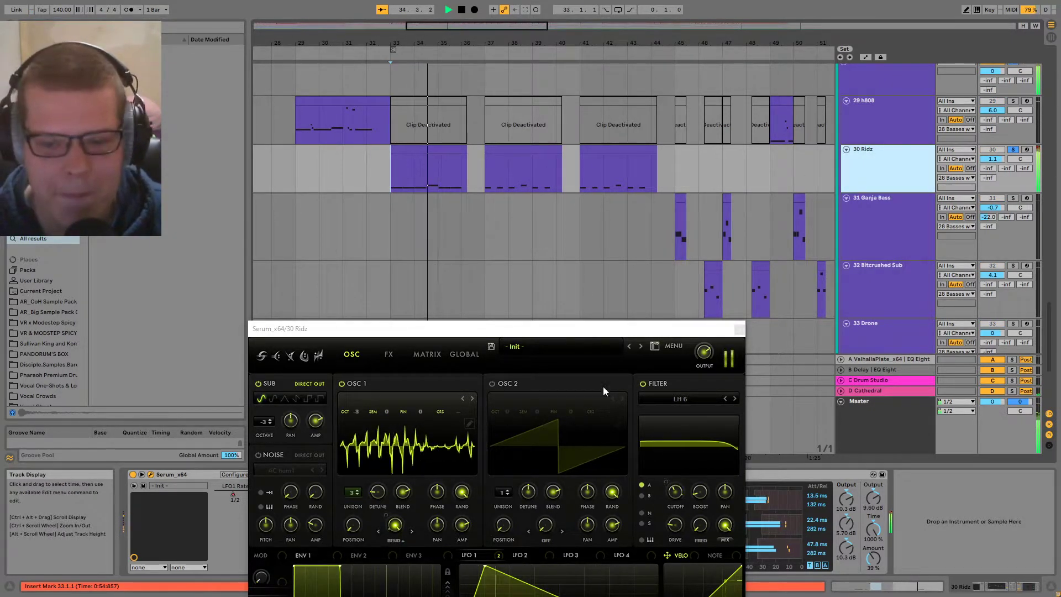
left_click_drag(415, 325, 526, 175)
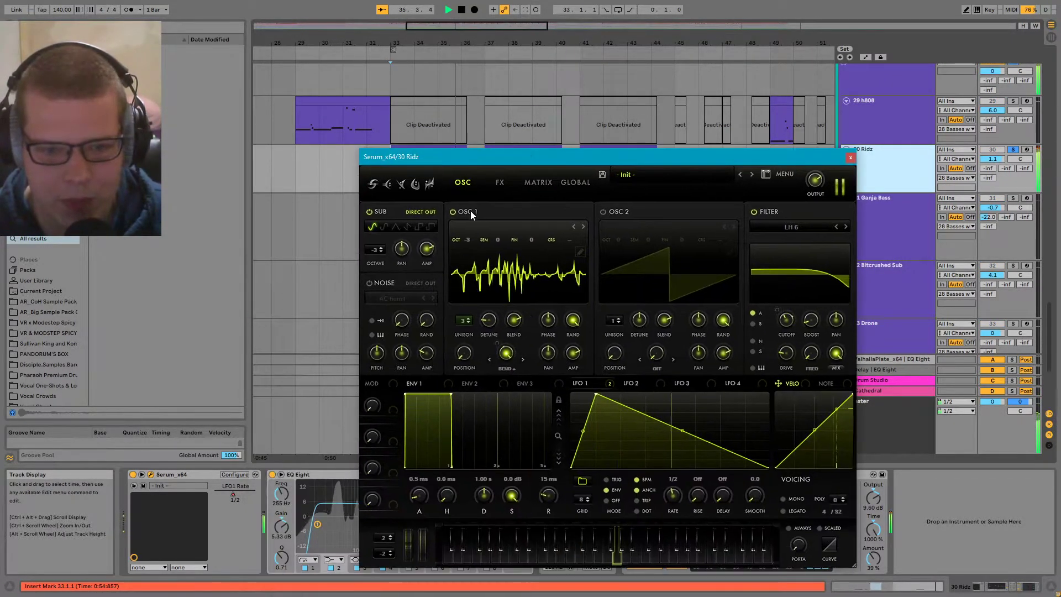
- Stop playback, switch to Chrome to show the Change of Heart products on Gumroad, and return to Serum in the Live project
key("alt+Tab")
key("Tab")
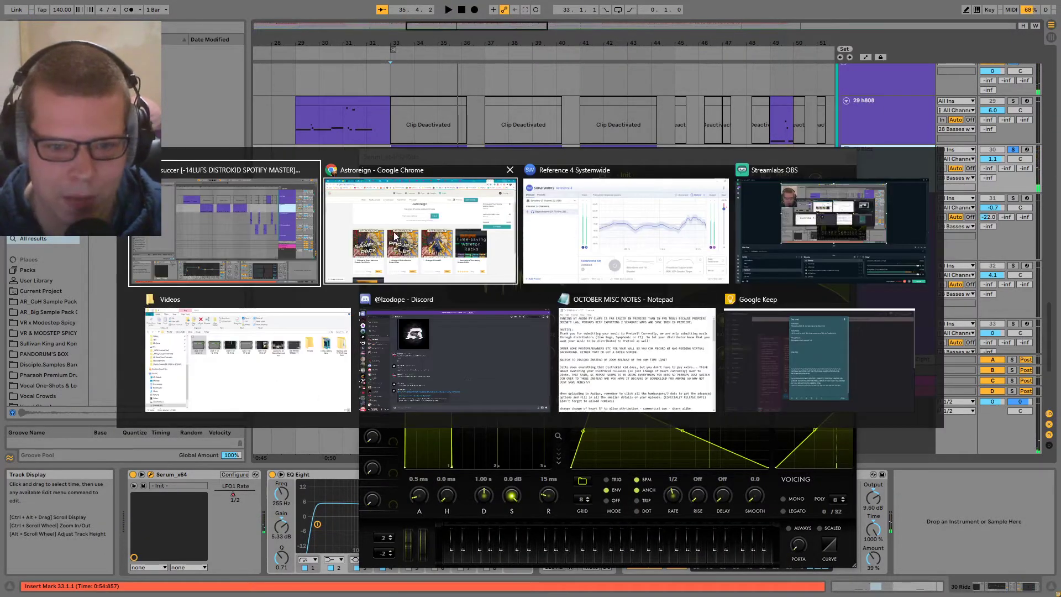
key("alt+Tab")
left_click_drag(618, 166, 506, 306)
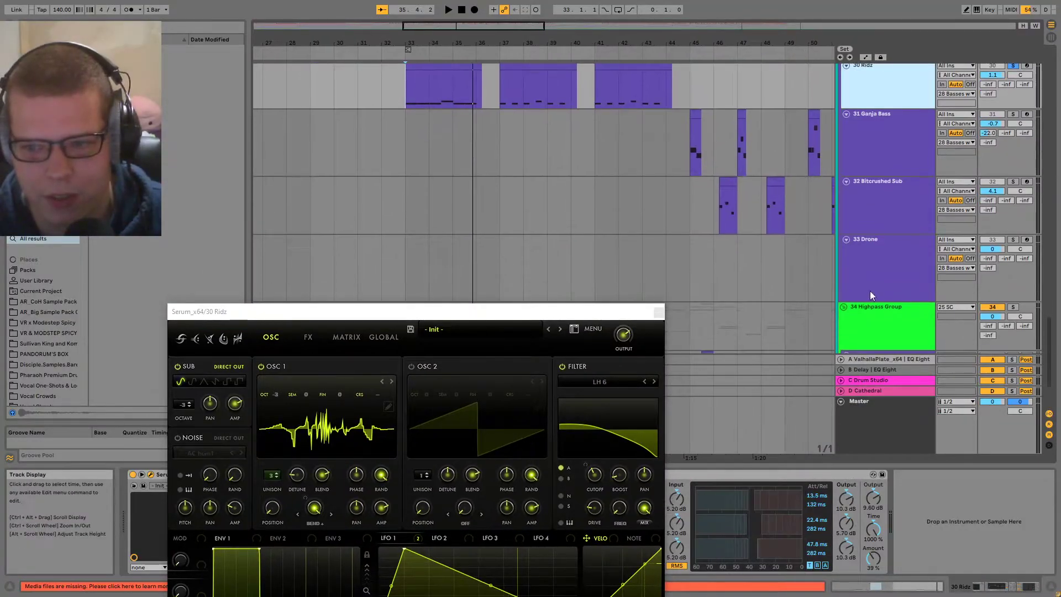
key("alt+Tab")
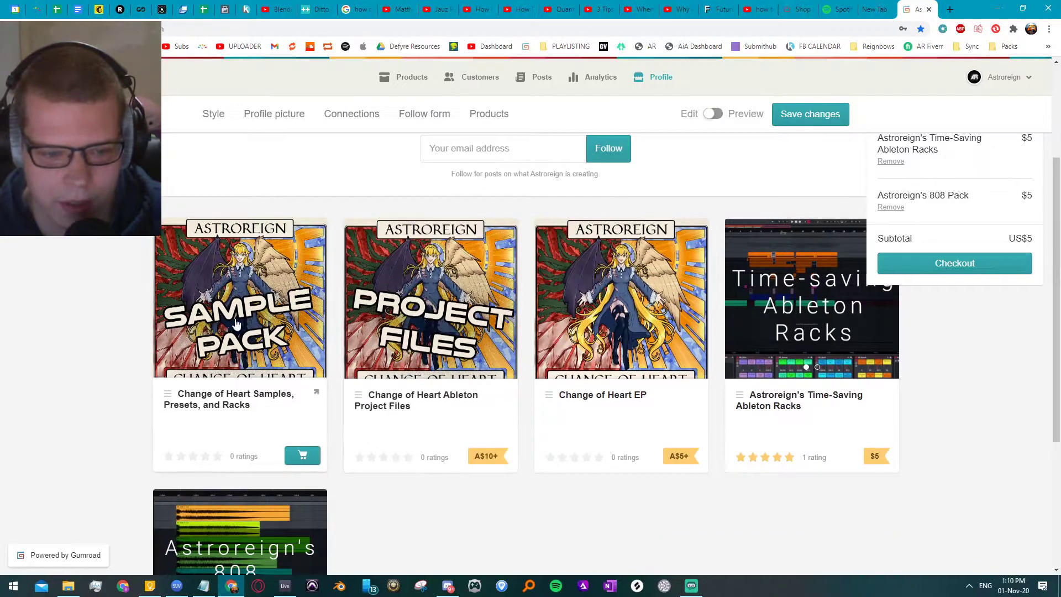
key("alt+Tab")
left_click_drag(423, 311, 611, 194)
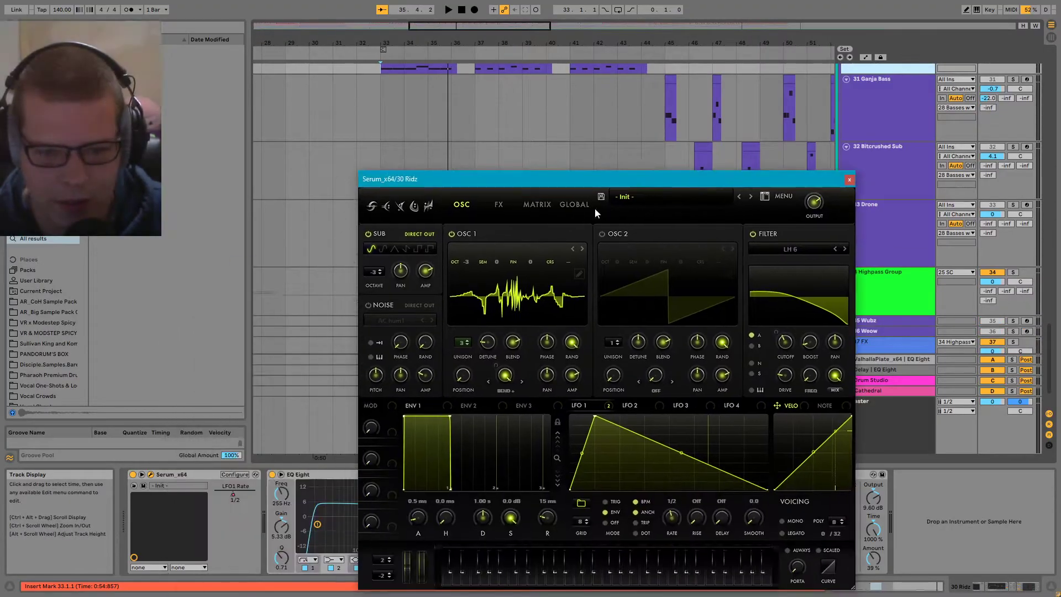
- Show the Change of Heart products on Gumroad once more, then return to Live and move Serum clear of the Ridz clips
key("alt+Tab")
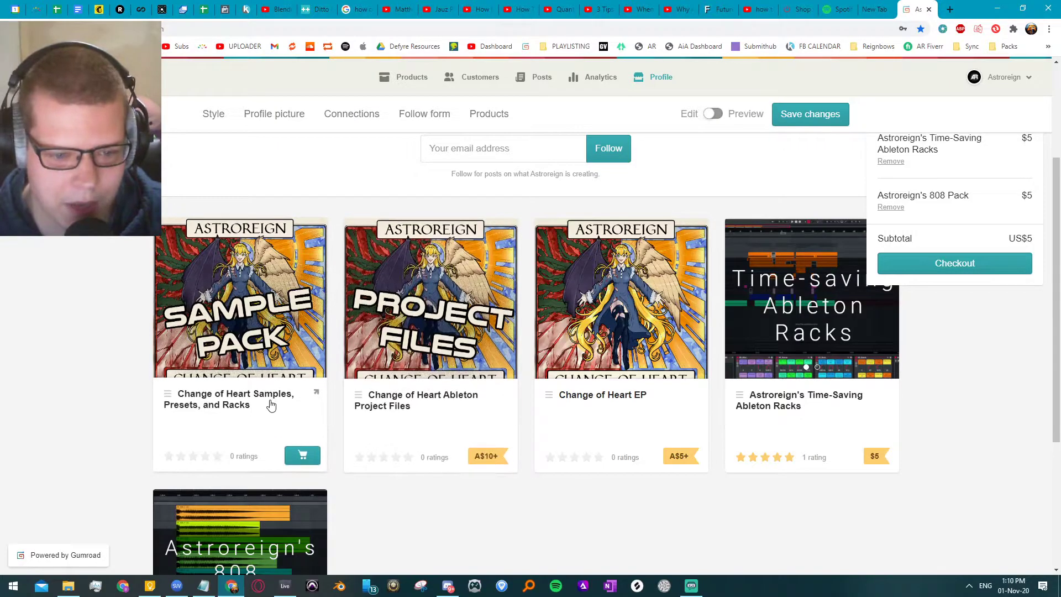
key("alt+Tab")
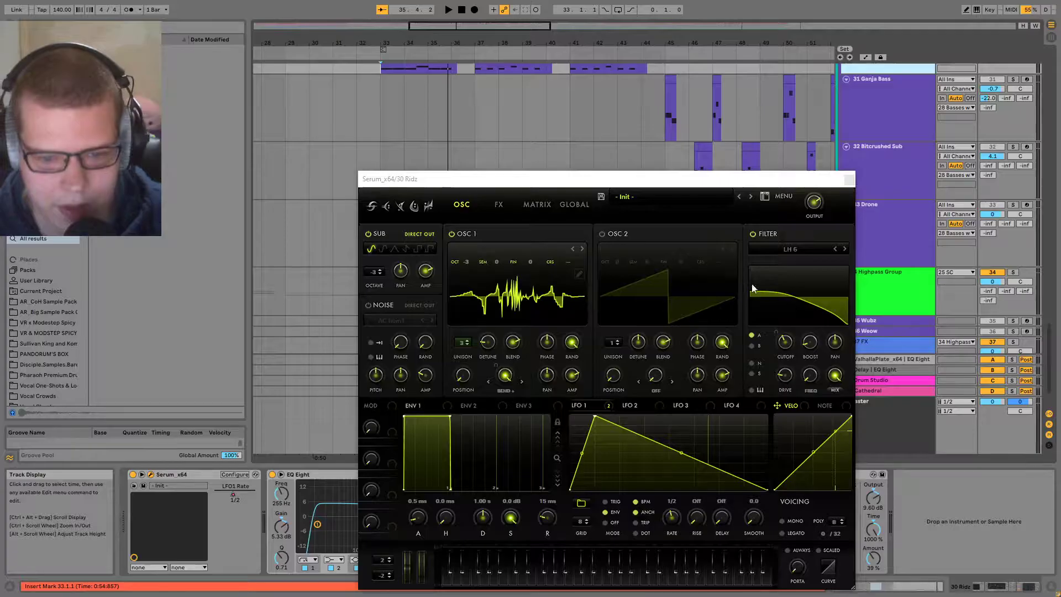
left_click_drag(605, 201, 469, 359)
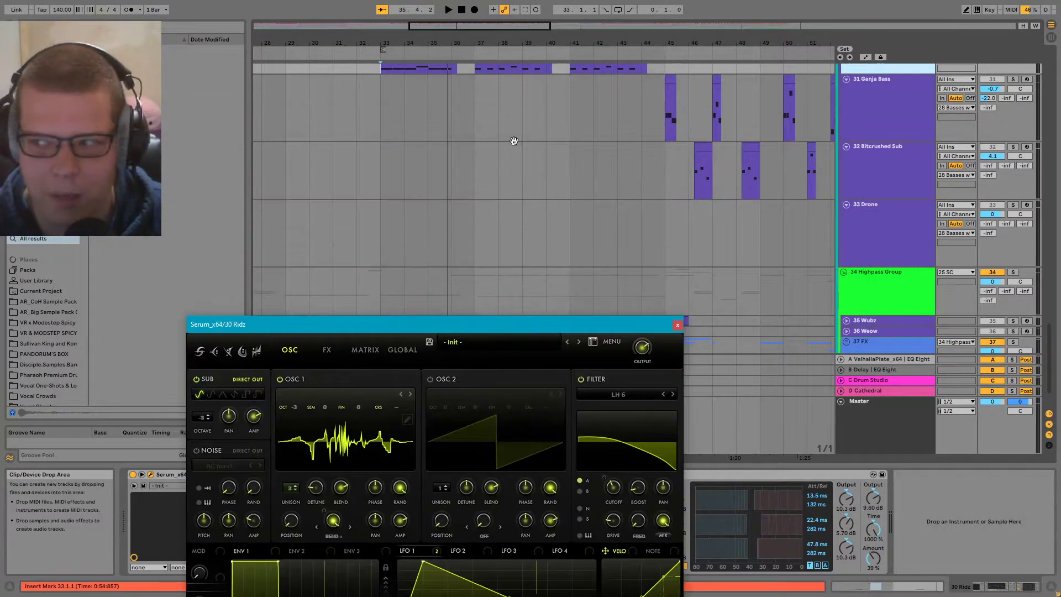
- Audition the soloed Ridz track from bar 33 and bring up Serum's FX page
scroll(569, 220, "up", 3)
left_click(439, 128)
key("space")
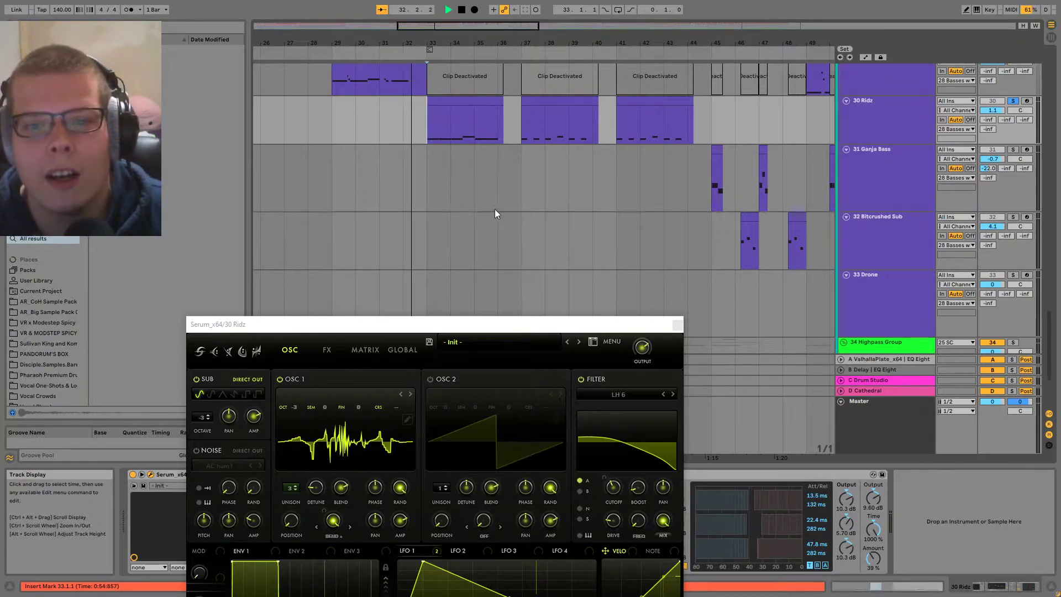
left_click_drag(554, 320, 629, 112)
left_click(401, 142)
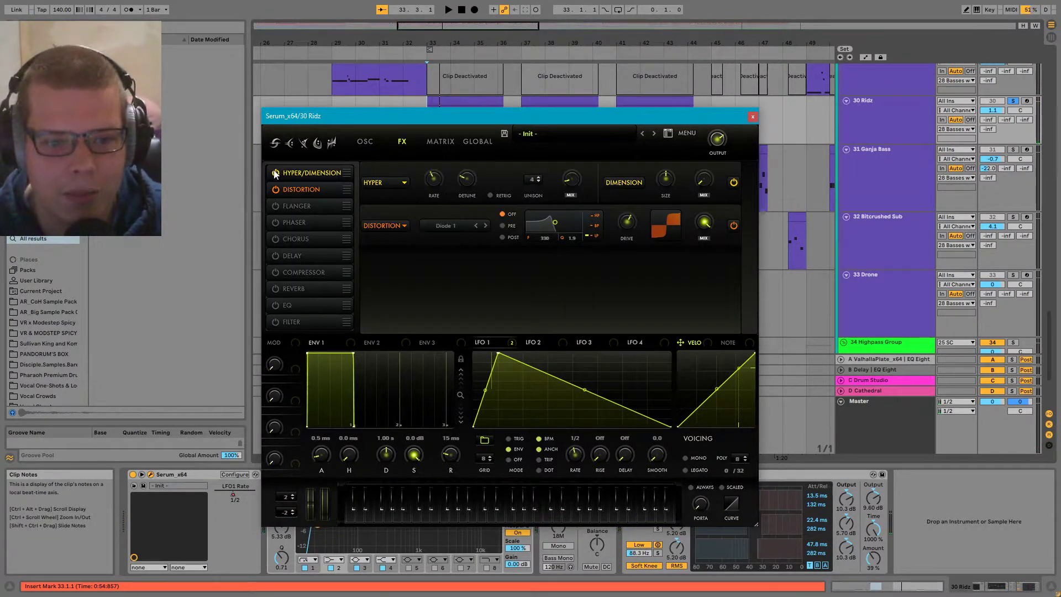
key("space")
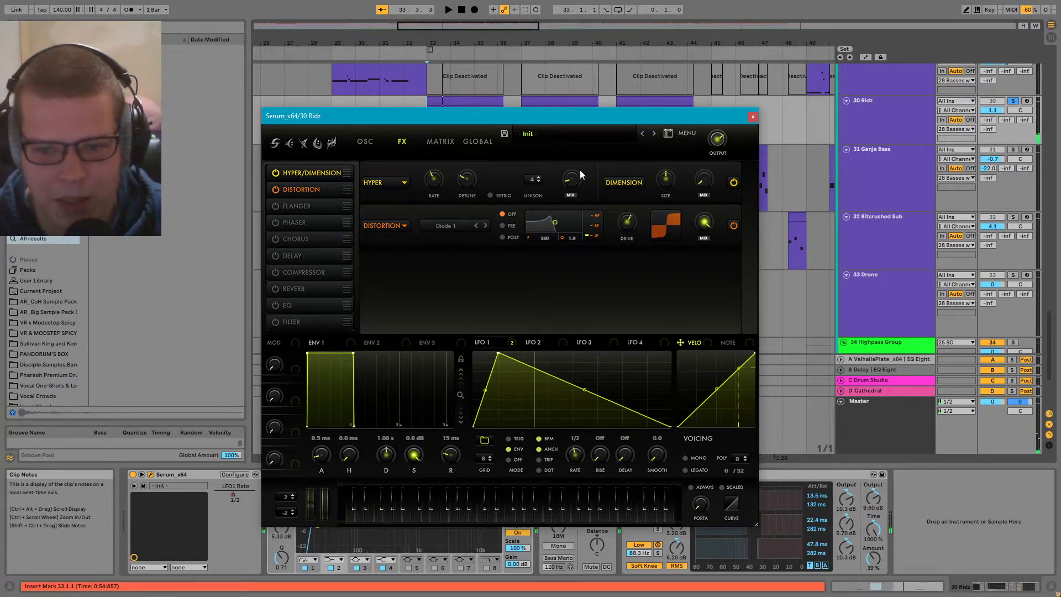
- Compare the Ridz sound during playback with Serum's Hyper/Dimension effect bypassed and enabled again
left_click(276, 174)
key("space")
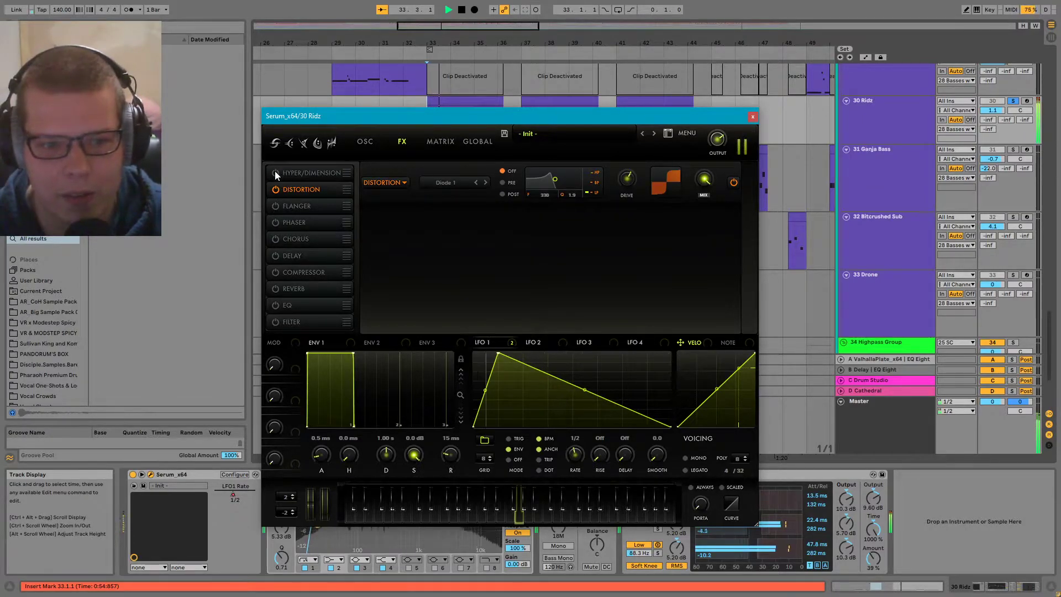
left_click(275, 174)
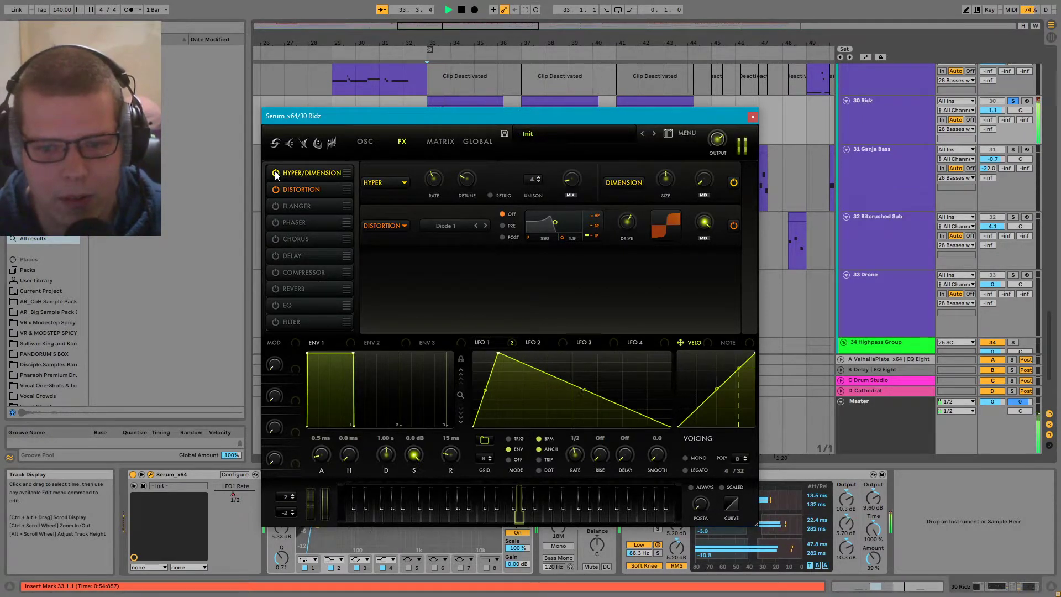
left_click(275, 174)
left_click(275, 174)
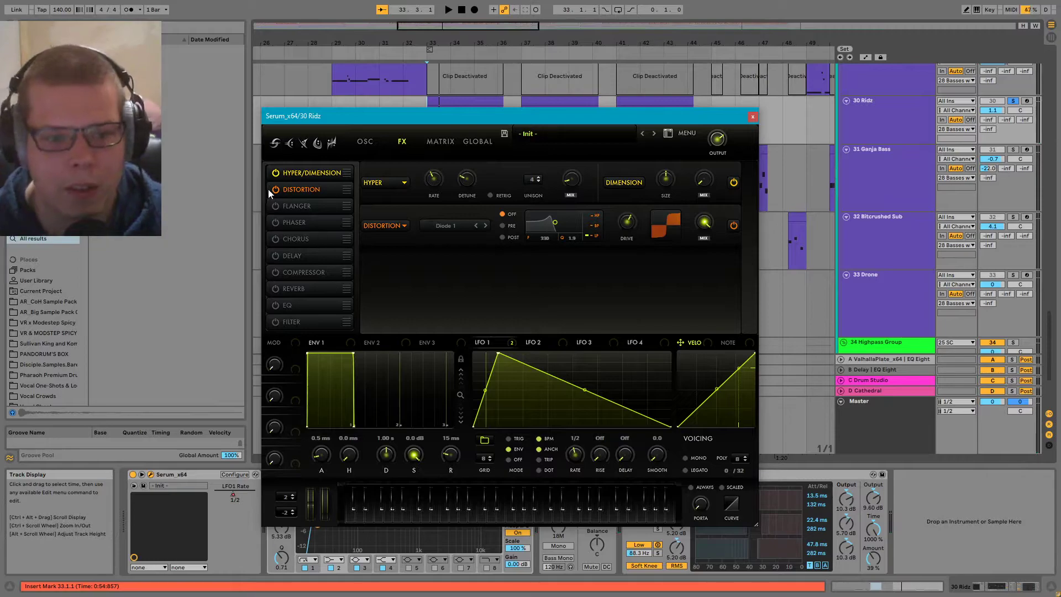
- Audition the first Ridz clip while switching Serum's Distortion effect off and back on
left_click(274, 191)
key("space")
left_click(274, 190)
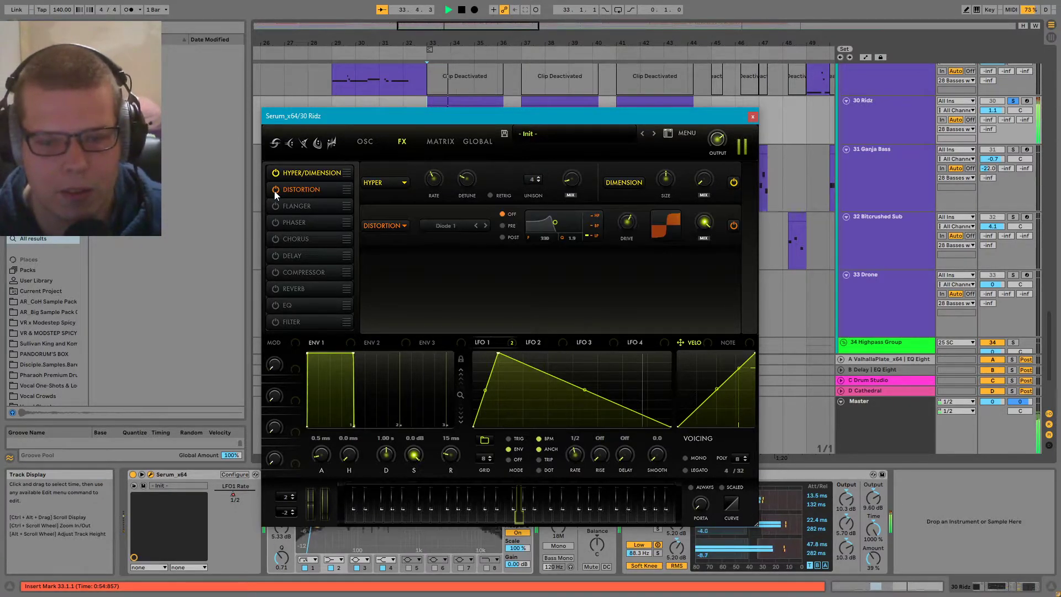
key("space")
- Inspect the Diode 1 distortion type and toggle Distortion off and on again to point out its effect
left_click_drag(394, 120, 517, 165)
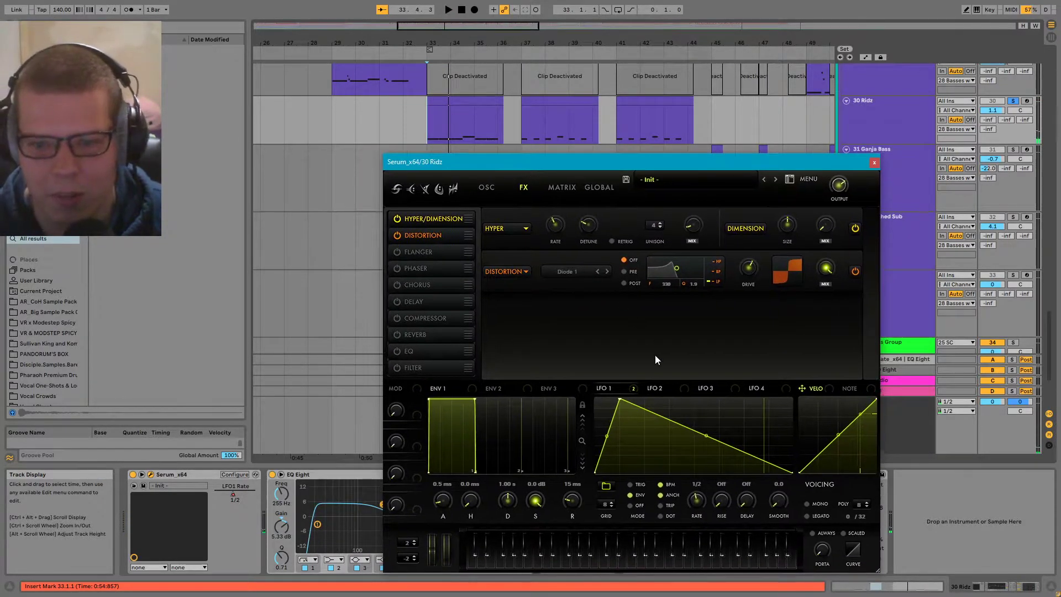
left_click(571, 273)
left_click(571, 273)
left_click(566, 270)
left_click(566, 270)
left_click_drag(564, 160, 455, 172)
left_click(288, 247)
left_click(287, 247)
- Open LFO 2, set the Distortion filter to PRE and assign LFO 2 to its frequency, then start playback
left_click(547, 400)
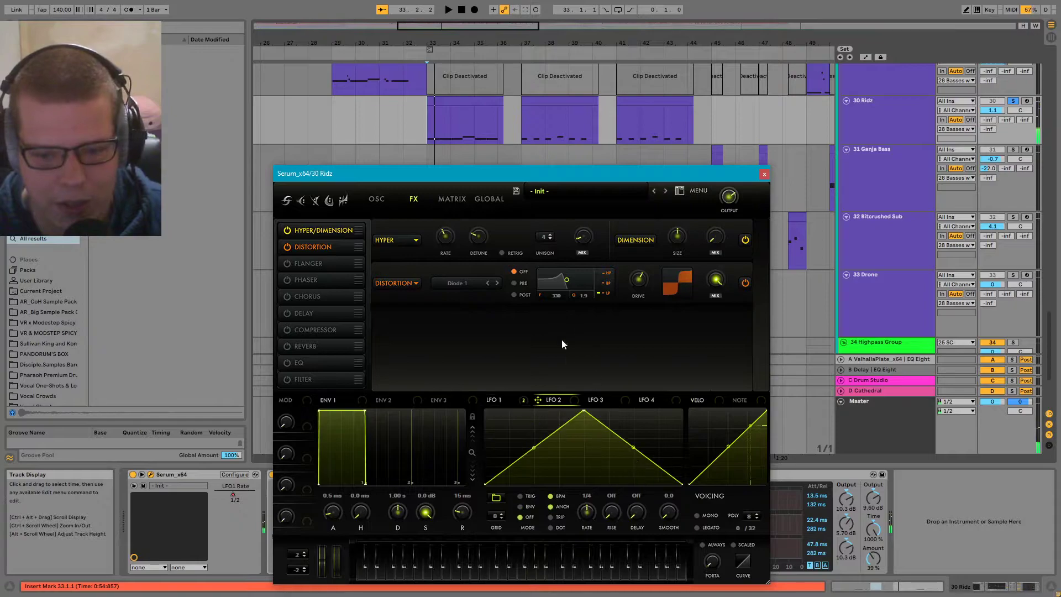
key("alt+space")
left_click(514, 283)
key("space")
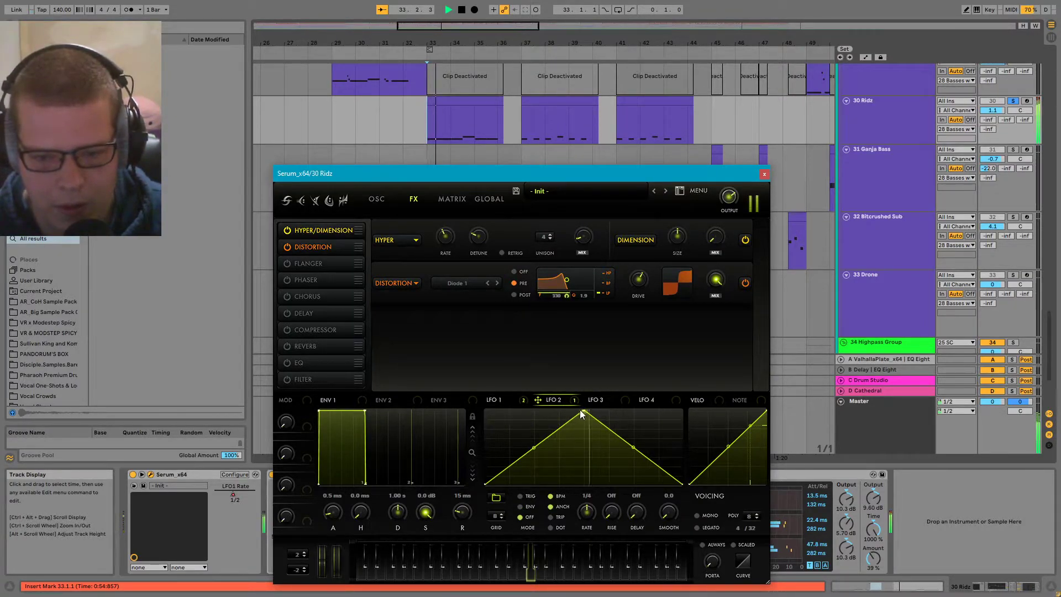
- Reshape the LFO 2 curve from a single triangle into four sharp peaks while the Ridz clip plays
left_click_drag(565, 418, 513, 410)
double_click(585, 461)
left_click_drag(585, 460, 574, 485)
double_click(569, 444)
left_click_drag(569, 444, 576, 410)
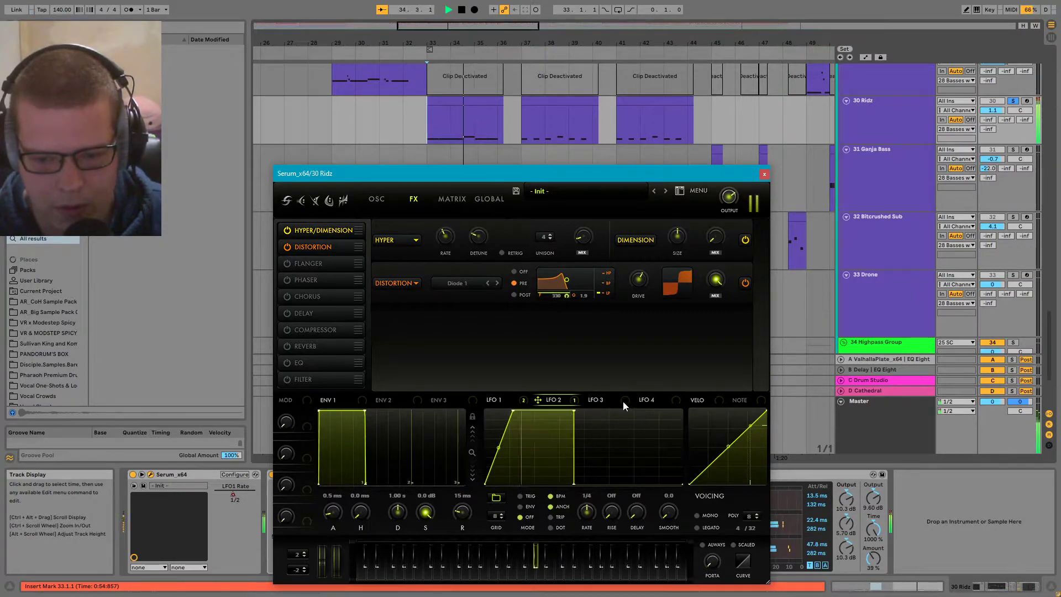
left_click_drag(562, 461, 550, 485)
double_click(609, 436)
left_click_drag(609, 435, 656, 410)
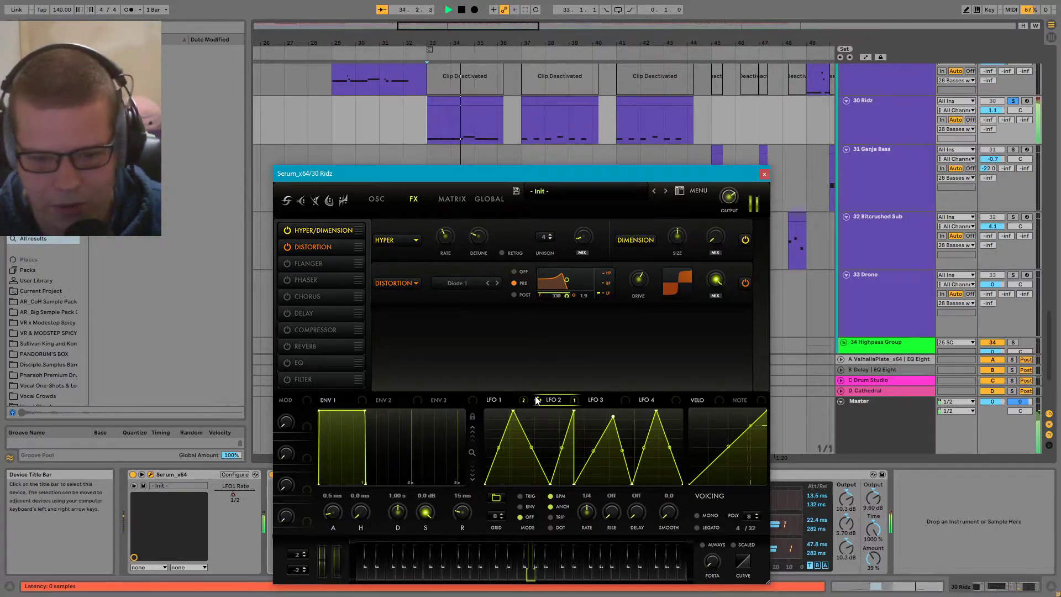
- Audition the LFO 2-modulated Distortion filter on Ridz, then replay it from bar 33 with the track unsoloed
right_click(568, 296)
left_click(495, 323)
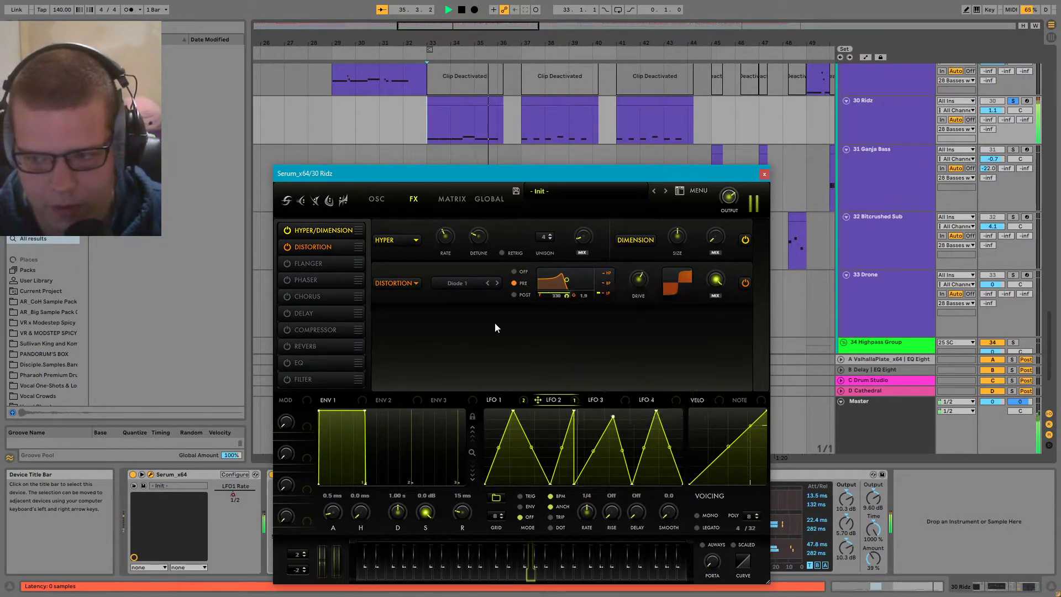
key("space")
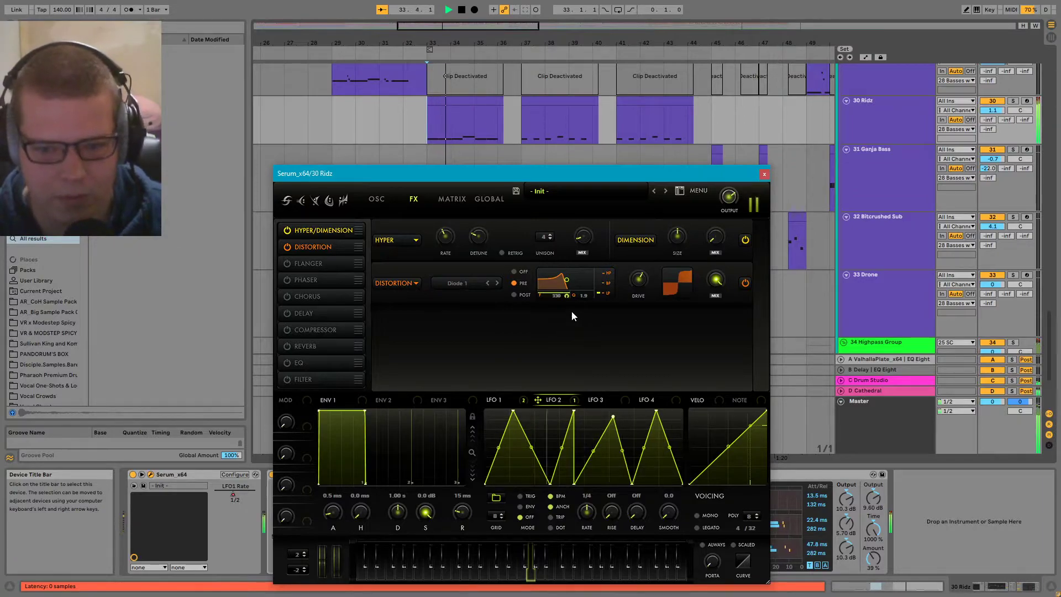
key("space")
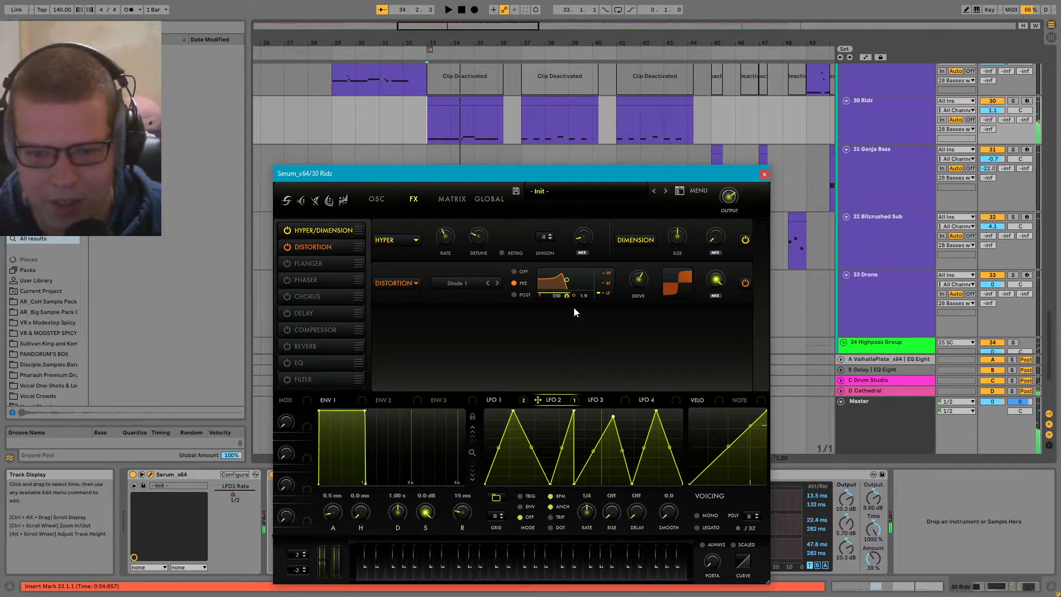
- Turn off the LFO 2 modulation on the Distortion filter's frequency and close Serum
right_click(567, 295)
left_click(619, 332)
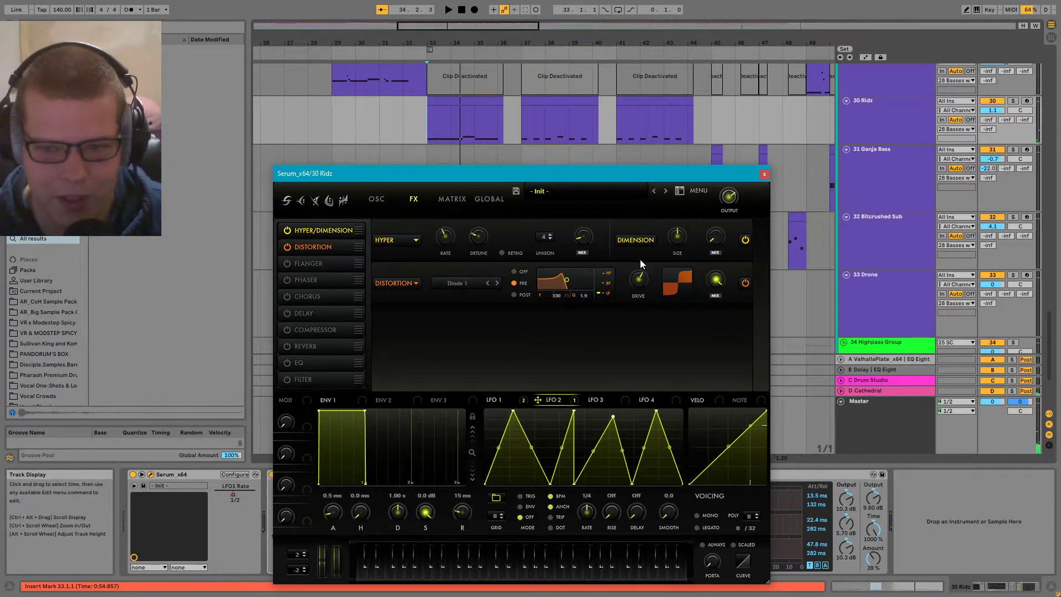
left_click(763, 176)
- Show the Ridz device chain and look back through the drum and vocal tracks to the bass group
scroll(434, 329, "right", 5)
left_click(359, 175)
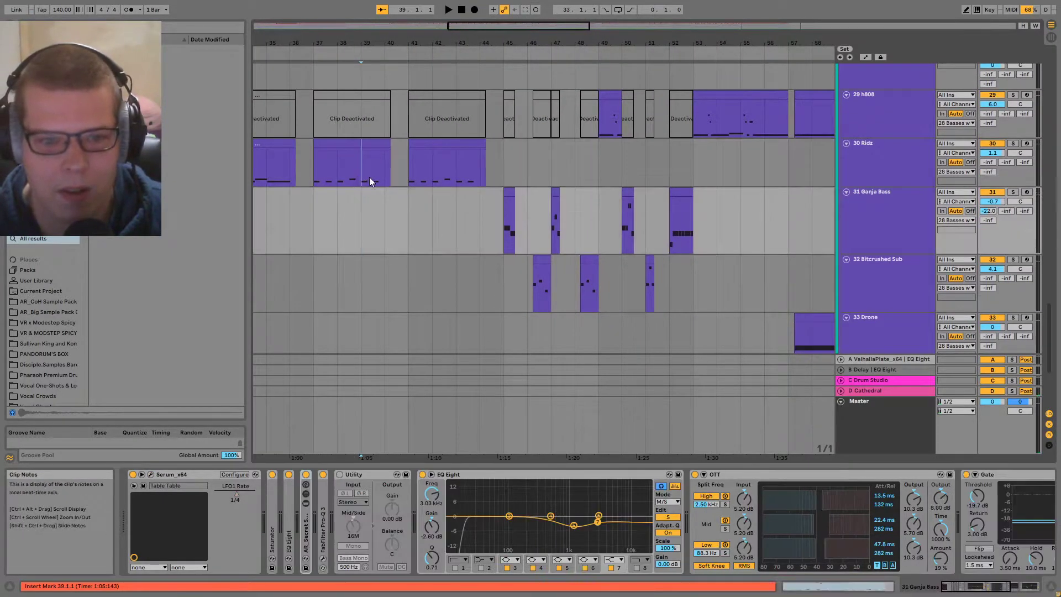
left_click(878, 155)
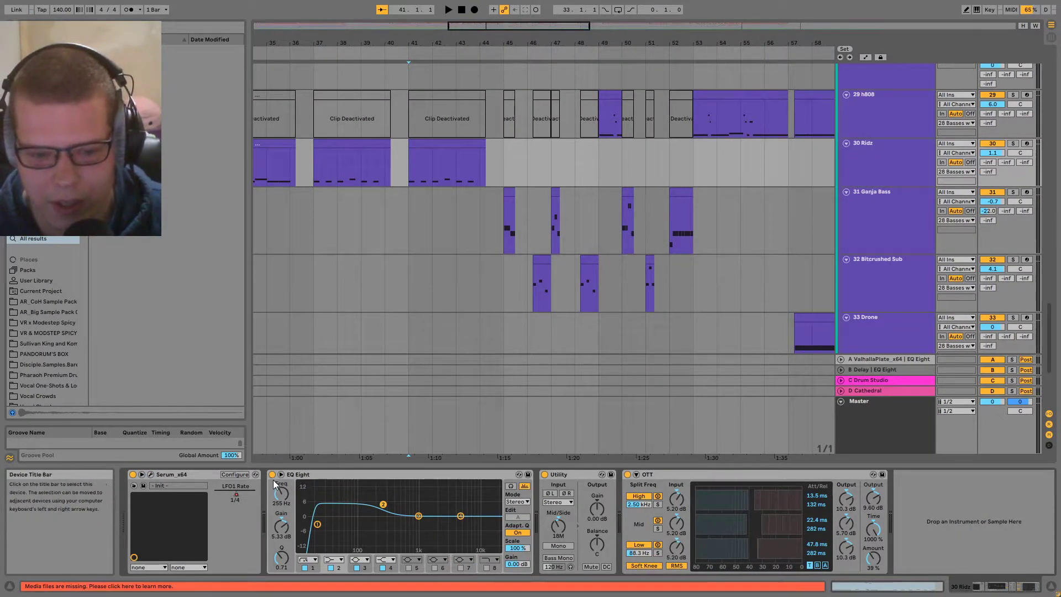
scroll(518, 291, "up", 10)
scroll(519, 292, "left", 3)
scroll(525, 200, "up", 10)
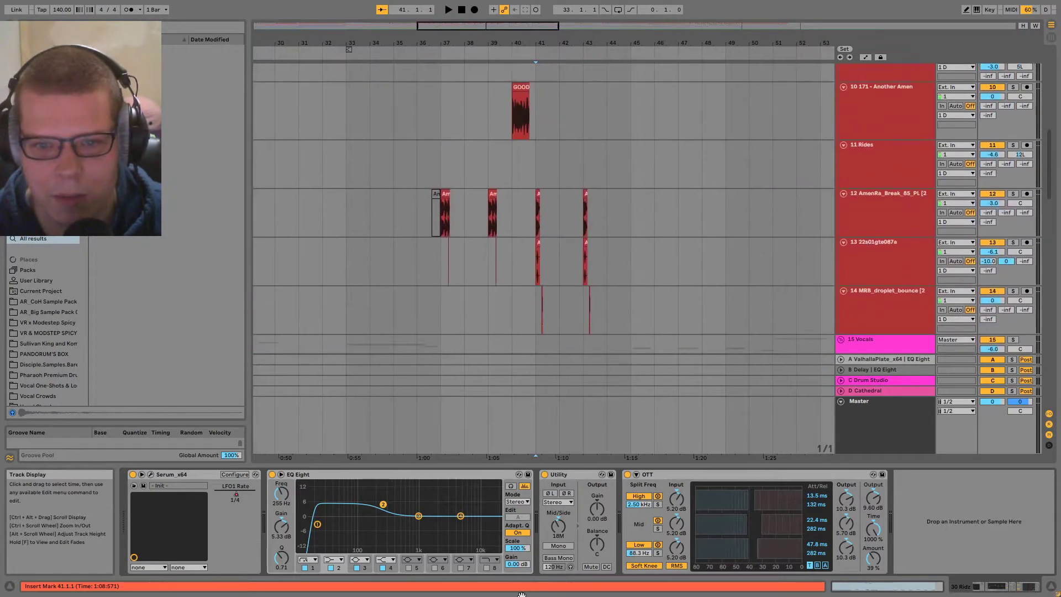
scroll(525, 200, "down", 5)
scroll(525, 200, "down", 10)
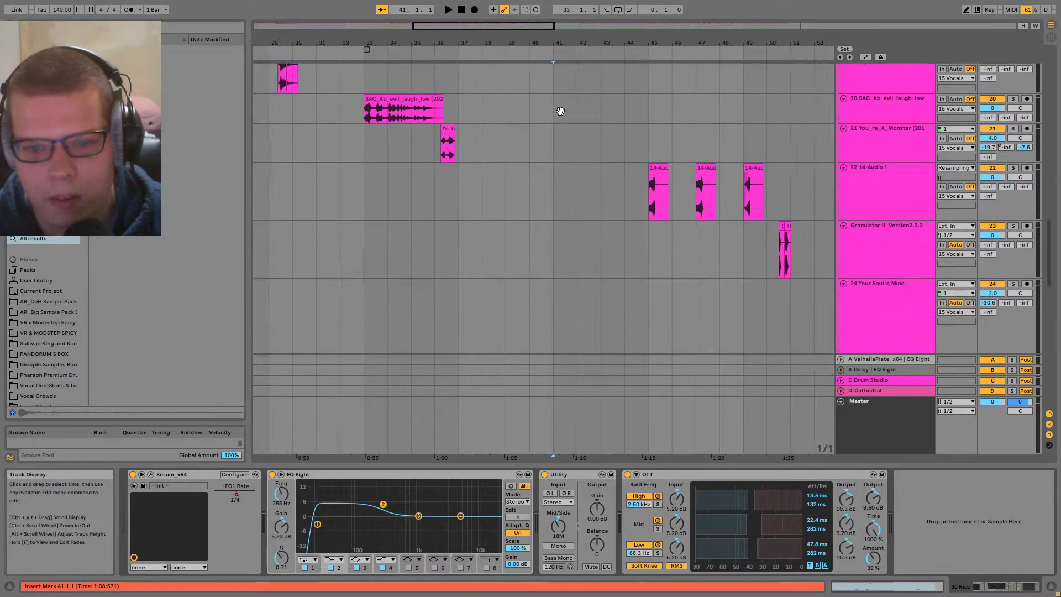
scroll(517, 182, "left", 3)
scroll(630, 337, "right", 1)
scroll(630, 337, "down", 1)
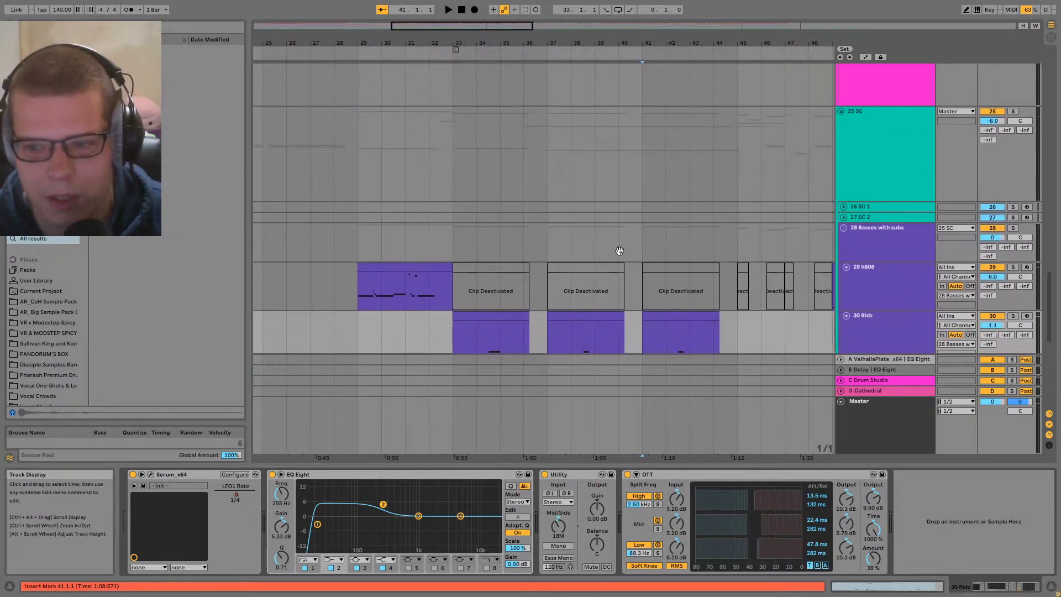
- Select the Basses with subs group to view its Ozone 9 Dynamics, EQ Eight, Glue Compressor and Utility devices
left_click(881, 239)
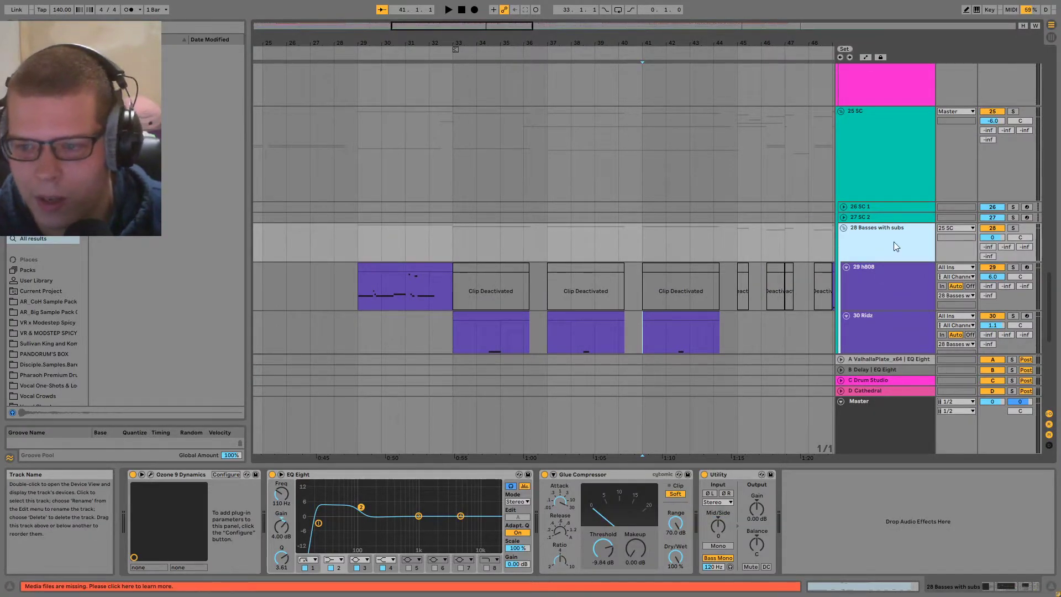
left_click(892, 214)
left_click(894, 224)
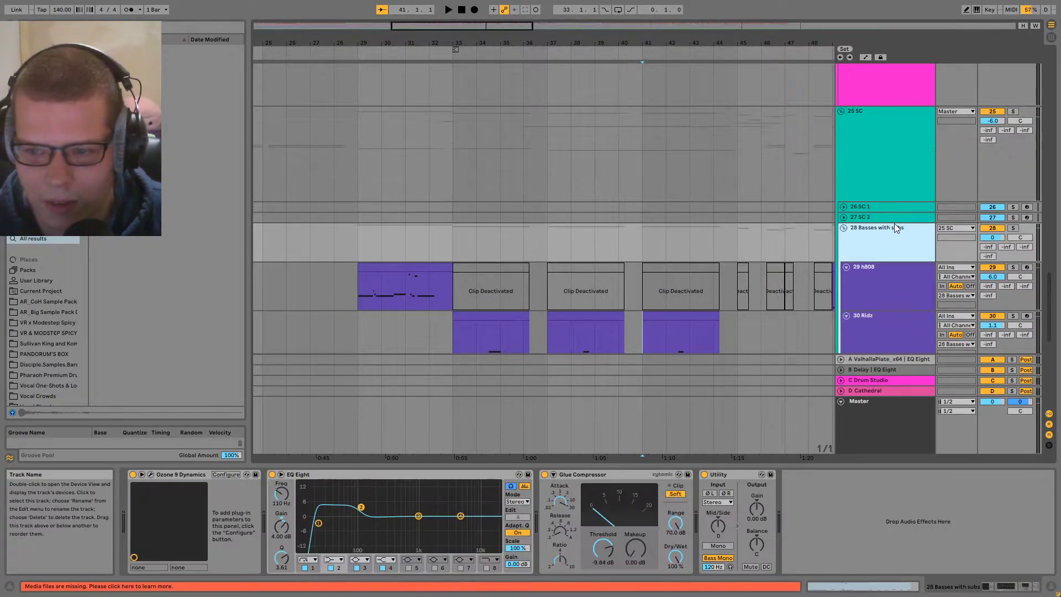
- Select the first Ridz clip and audition it soloed from bar 33
scroll(733, 246, "down", 3)
scroll(733, 246, "right", 2)
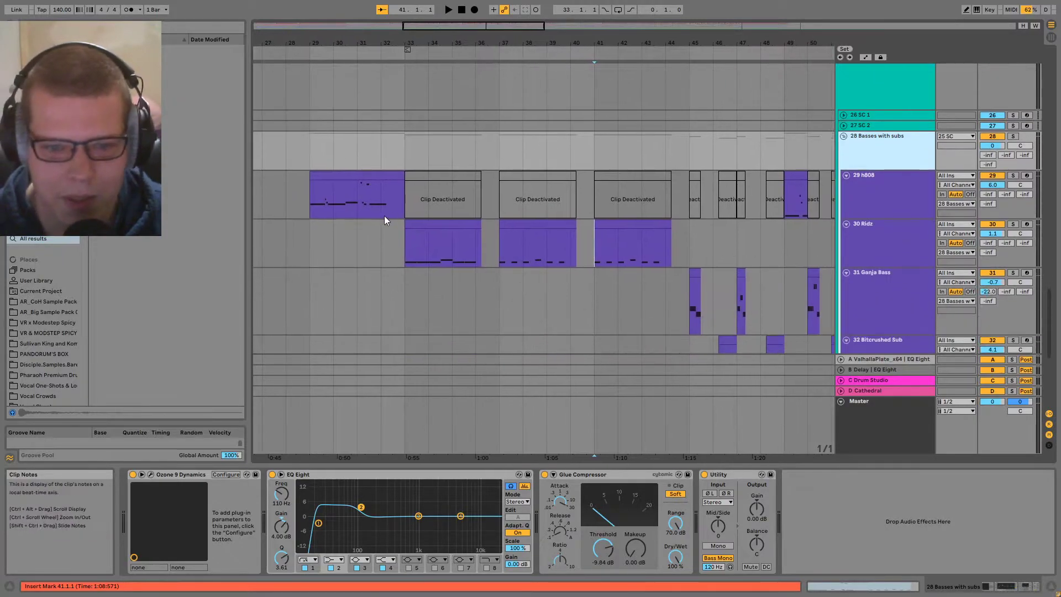
left_click(384, 216)
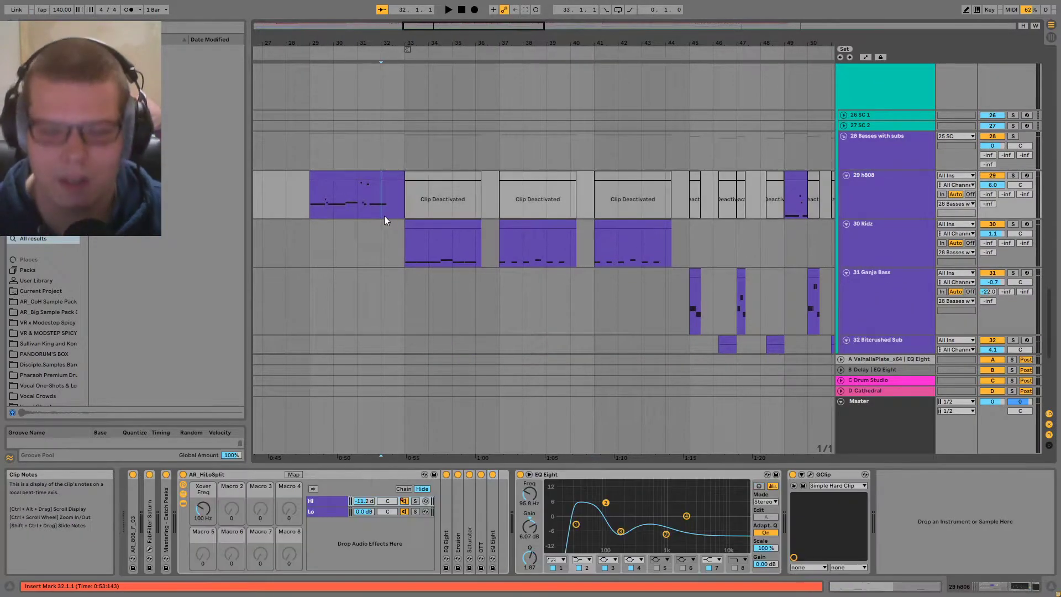
left_click(439, 225)
left_click(409, 230)
key("space")
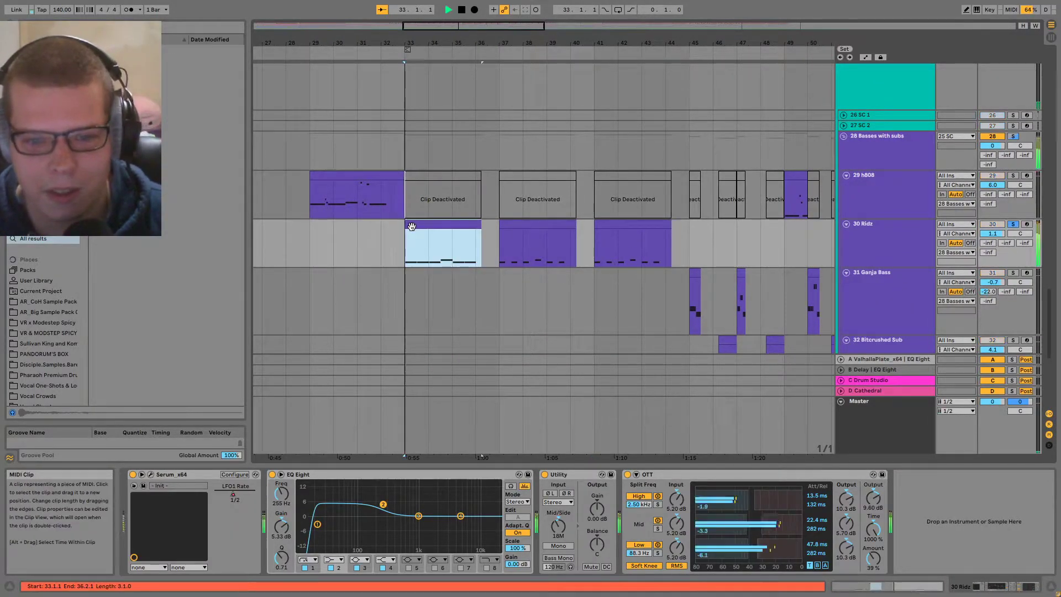
scroll(440, 265, "up", 3)
scroll(448, 262, "down", 3)
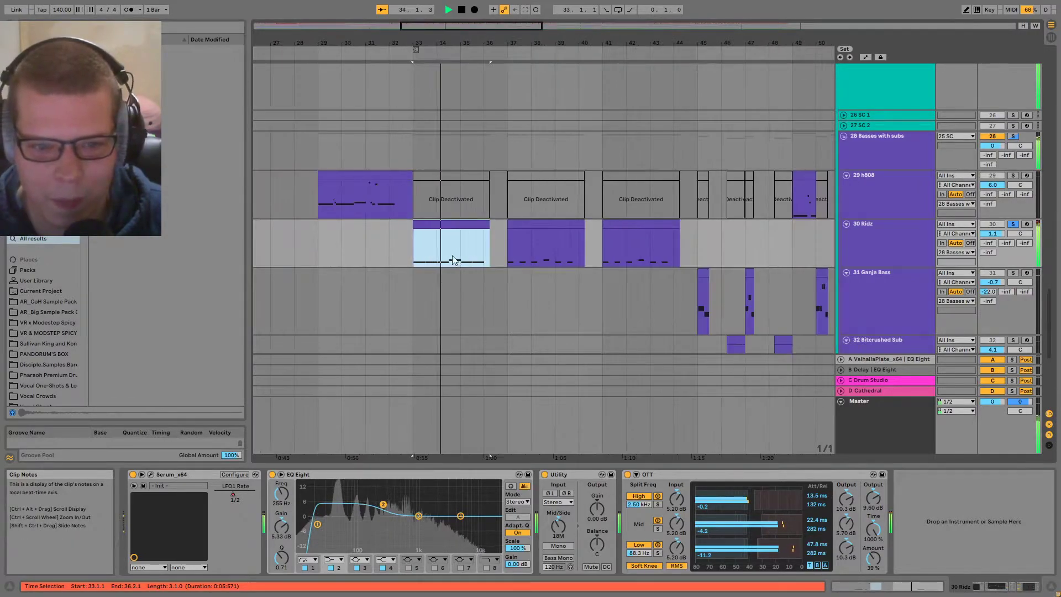
- Compare the h808 clip at bar 29 with the Ridz clips at bars 33 and 37 by playing each
left_click(362, 175)
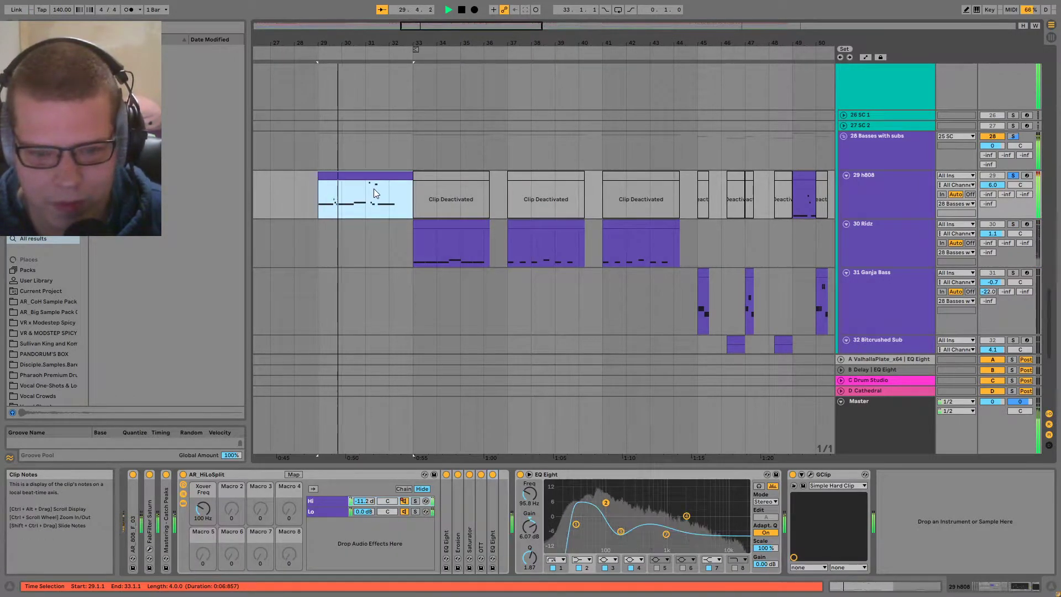
left_click(436, 227)
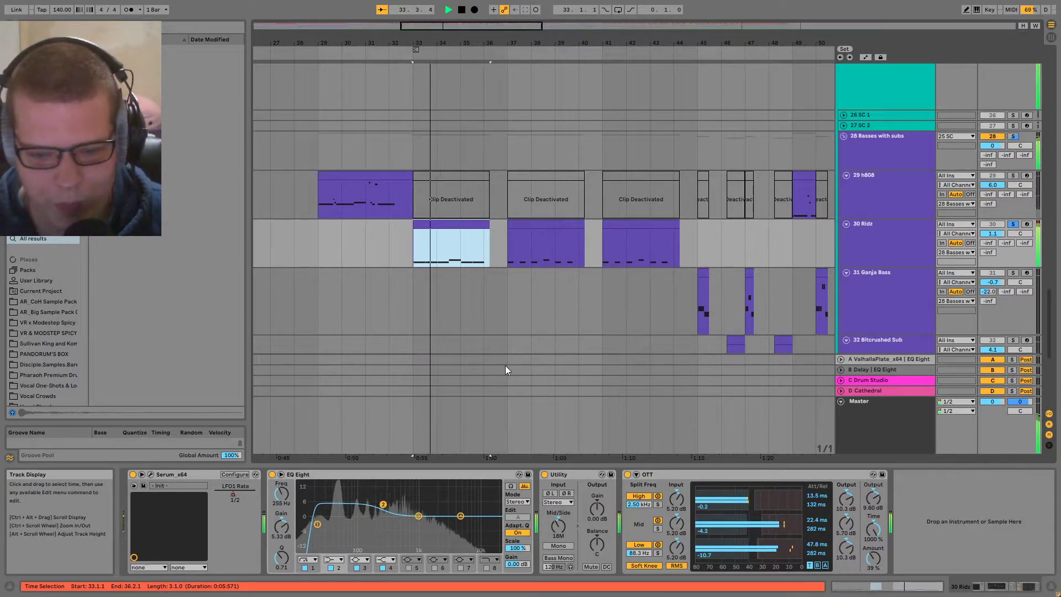
left_click(547, 224)
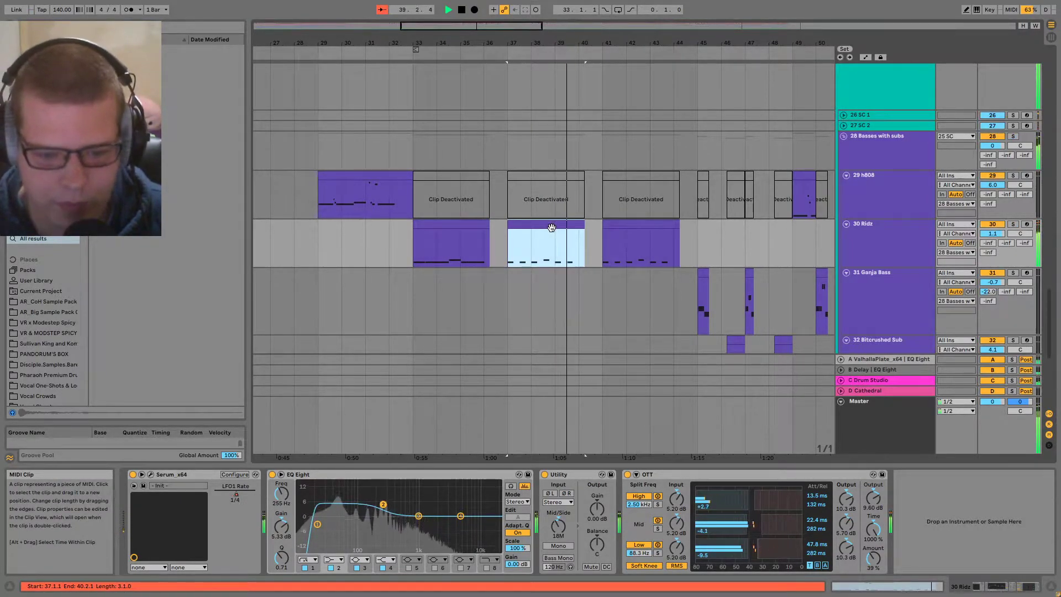
key("space")
- Reopen Serum on the Ridz track and show its FX page
left_click(151, 474)
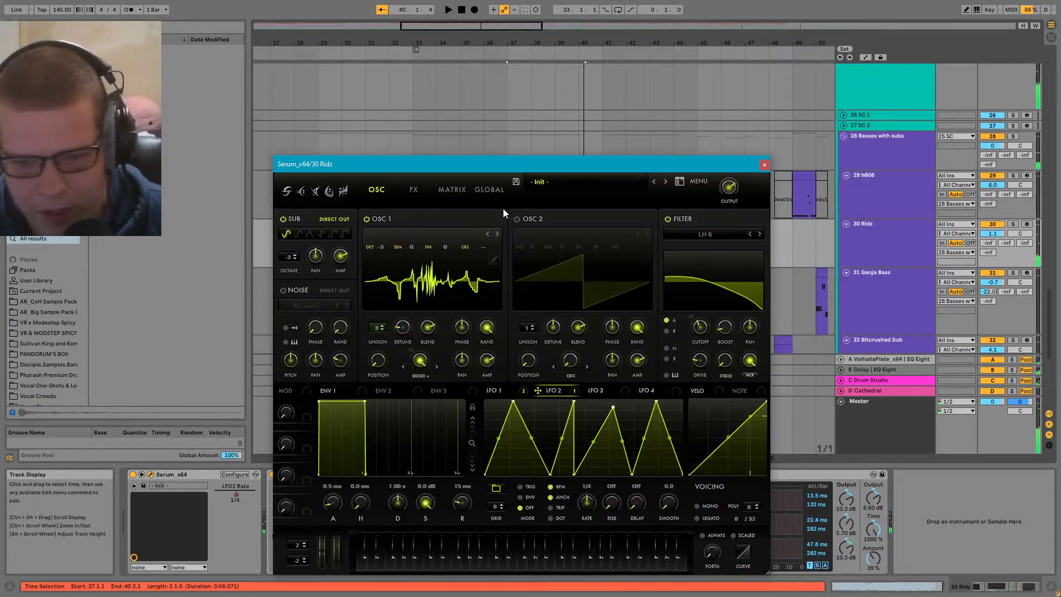
left_click(414, 190)
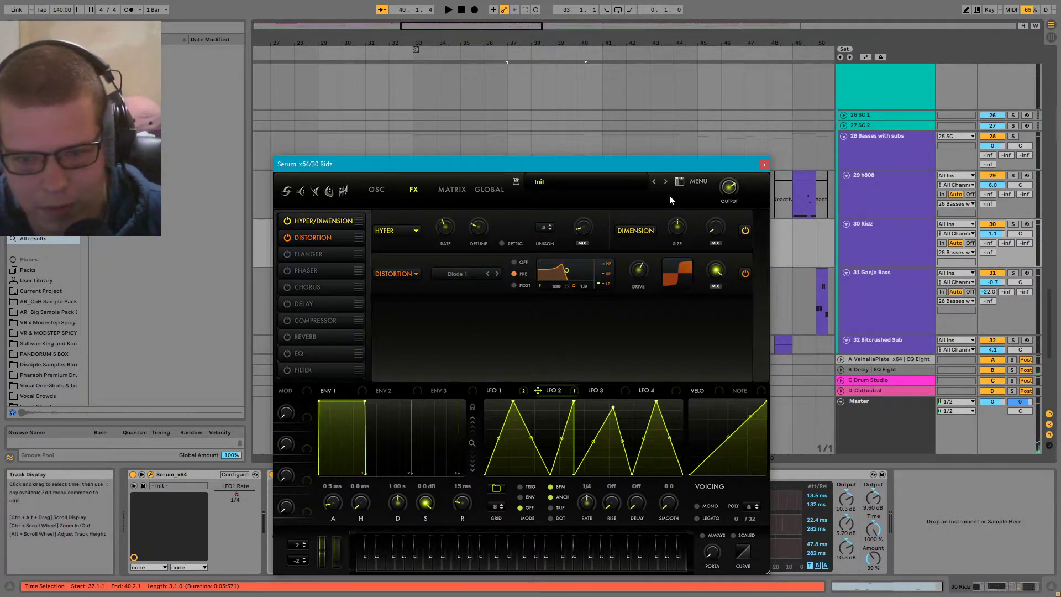
- Close the Serum window and solo the Ridz track while playing its clip from bar 37
left_click(765, 164)
key("space")
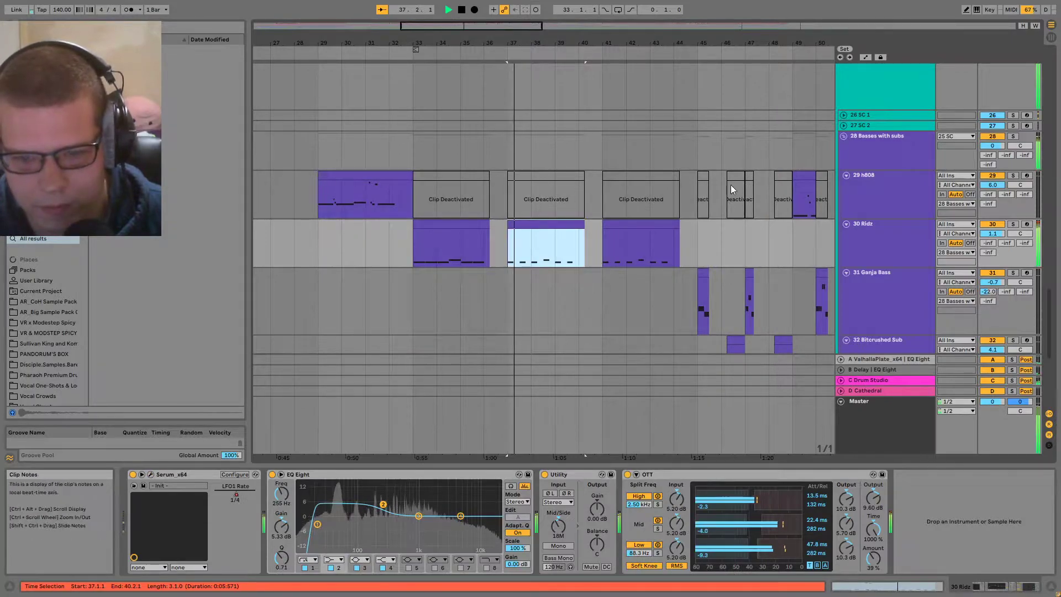
key("s")
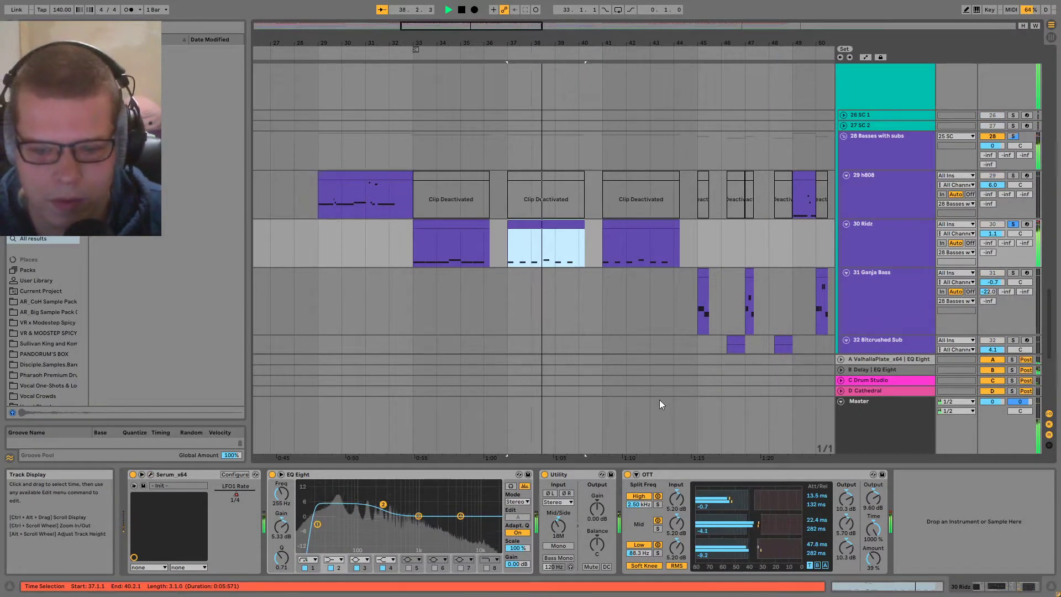
key("space")
- Set the Mid/Side balance of the Ridz track's Utility to 100S and play the clip from bar 37
scroll(552, 296, "up", 3)
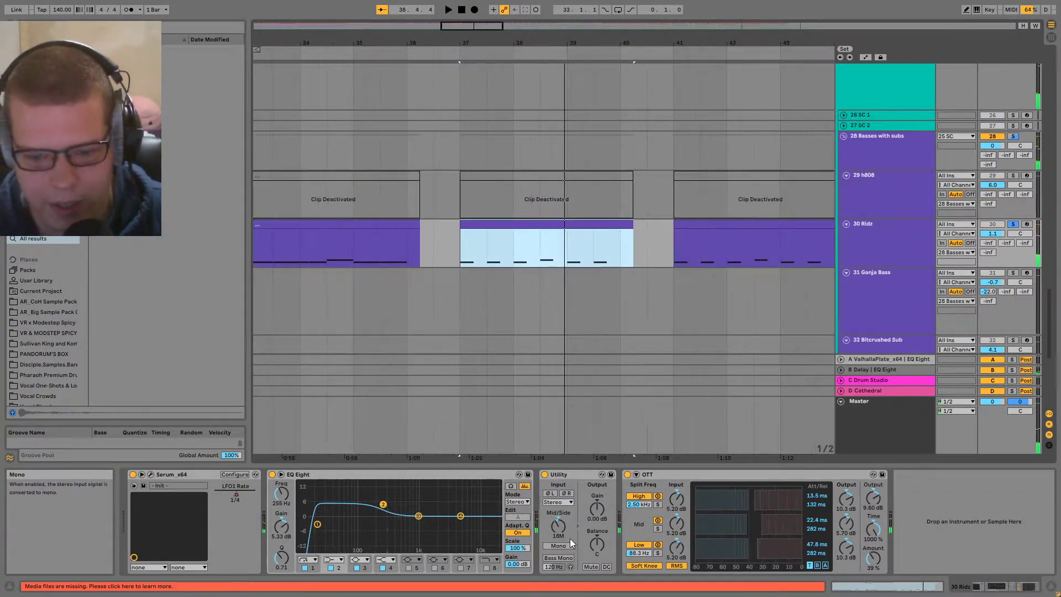
left_click_drag(567, 532, 559, 553)
key("space")
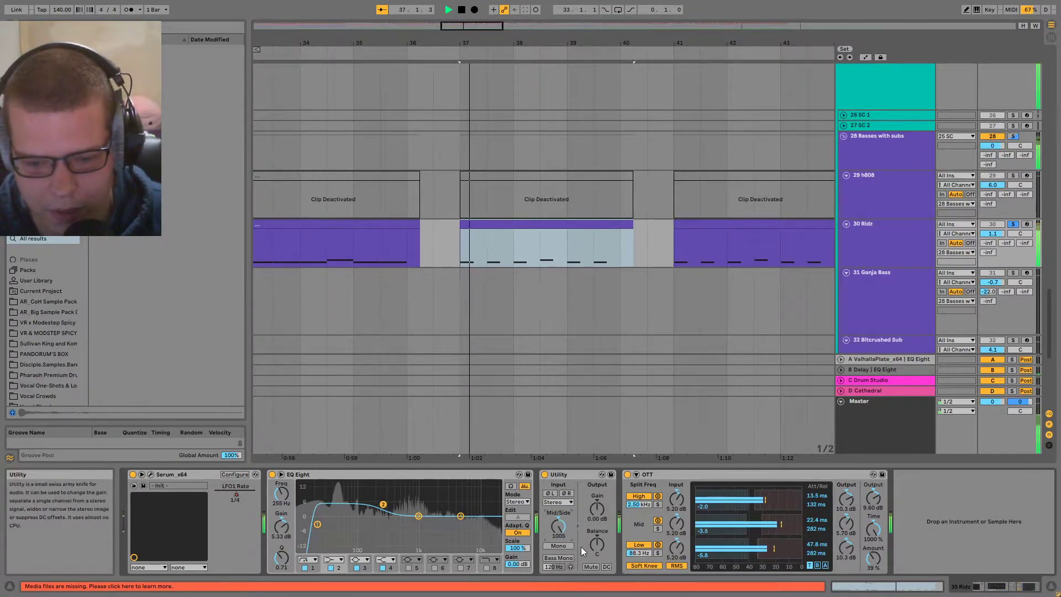
key("space")
- Add a second Utility with its default preset after OTT on the Ridz track
left_click(481, 249)
left_click_drag(481, 250, 506, 287)
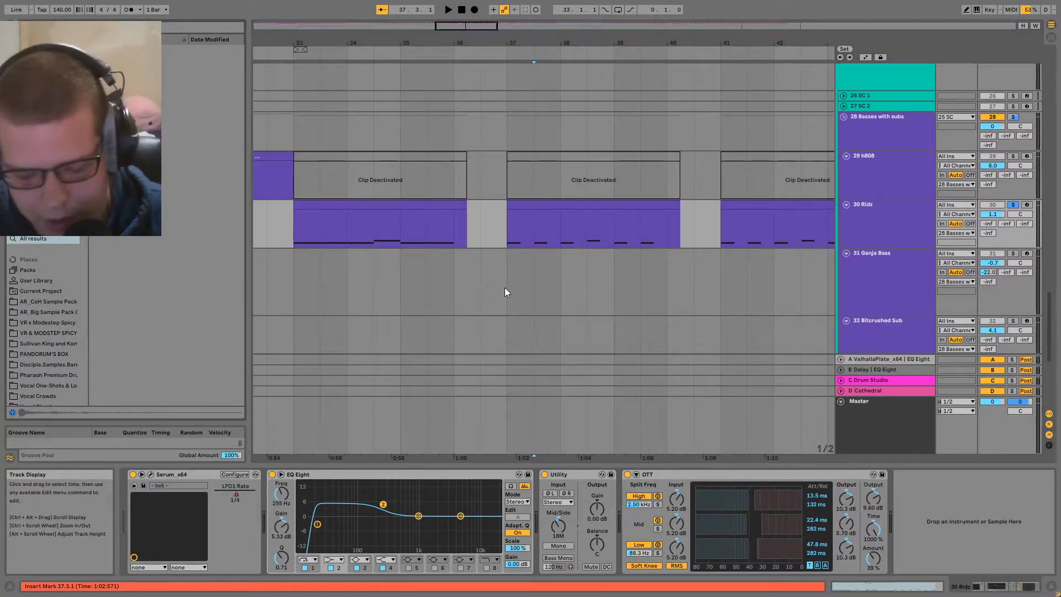
left_click(169, 51)
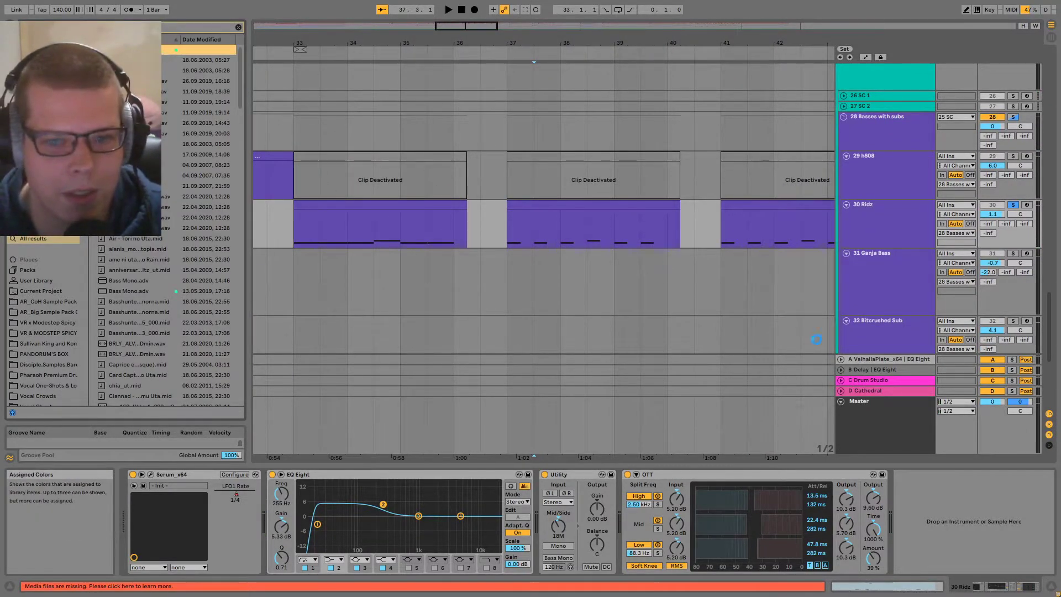
left_click_drag(685, 219, 466, 216)
- Select the Ridz clip at bar 41 and place the insert marker at its start
scroll(466, 192, "down", 3)
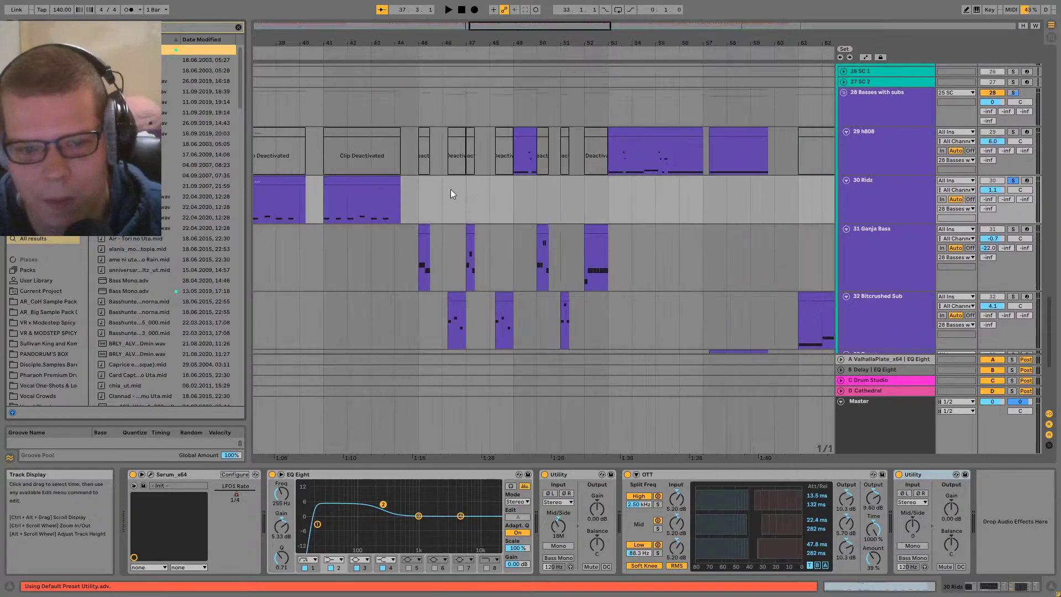
scroll(443, 193, "left", 3)
left_click(419, 201)
scroll(409, 213, "up", 5)
left_click_drag(452, 287, 394, 228)
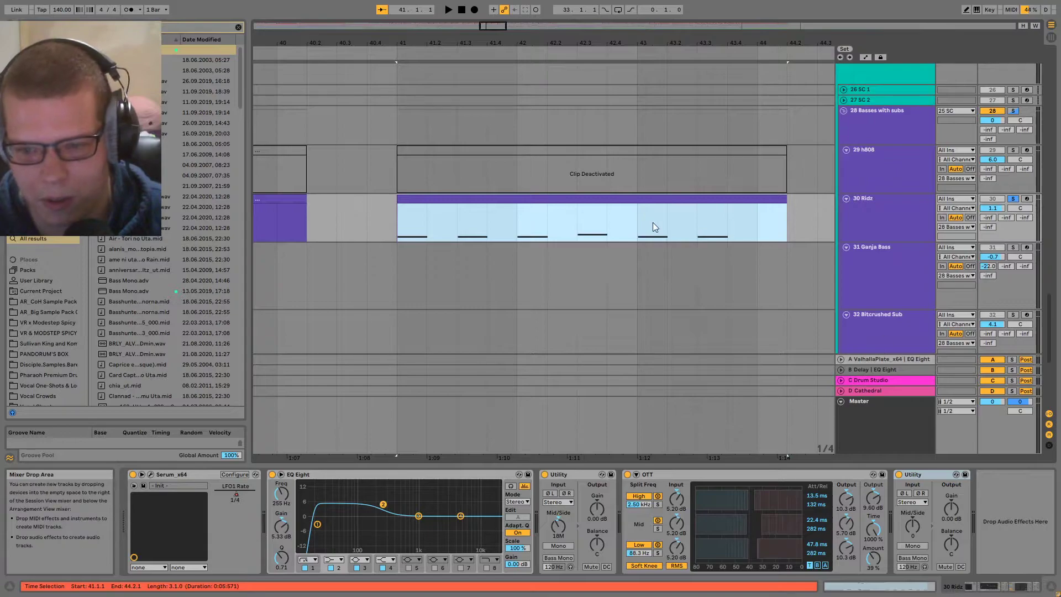
left_click(653, 223)
left_click(393, 227)
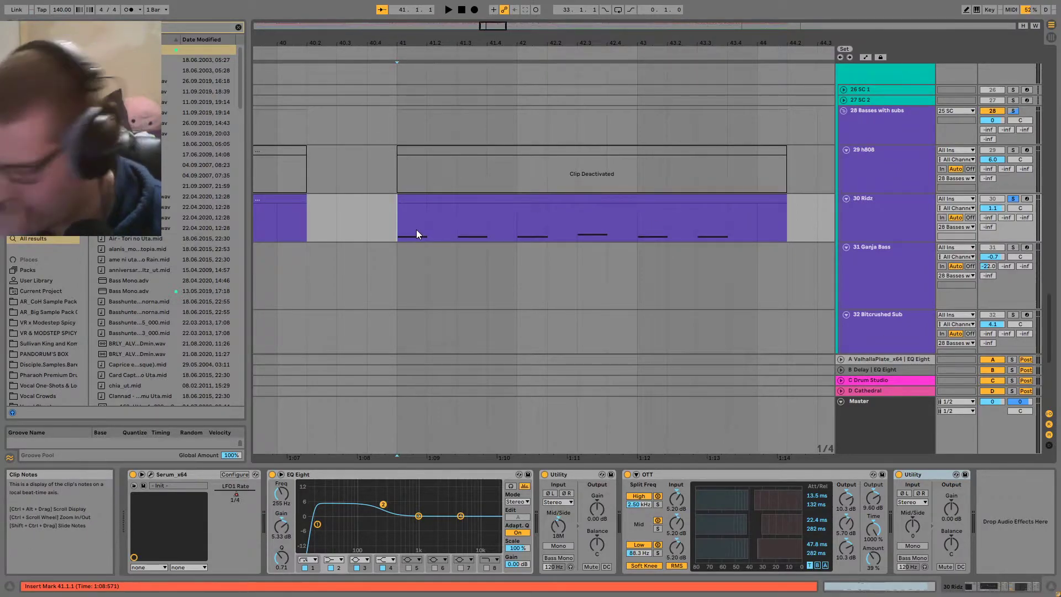
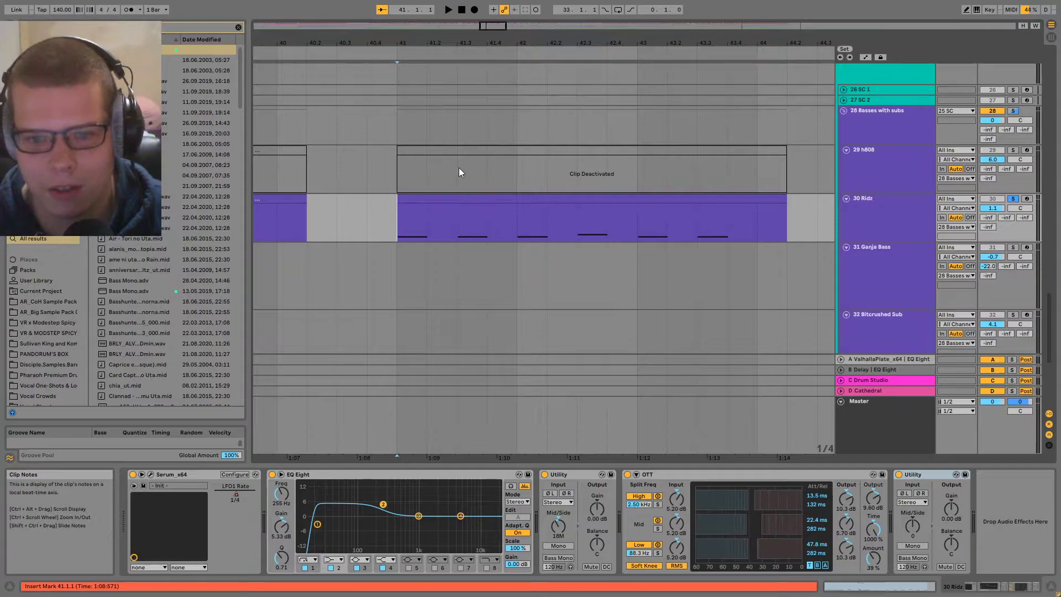
- Switch the Ridz track's EQ Eight from Stereo to M/S mode
scroll(391, 215, "down", 6)
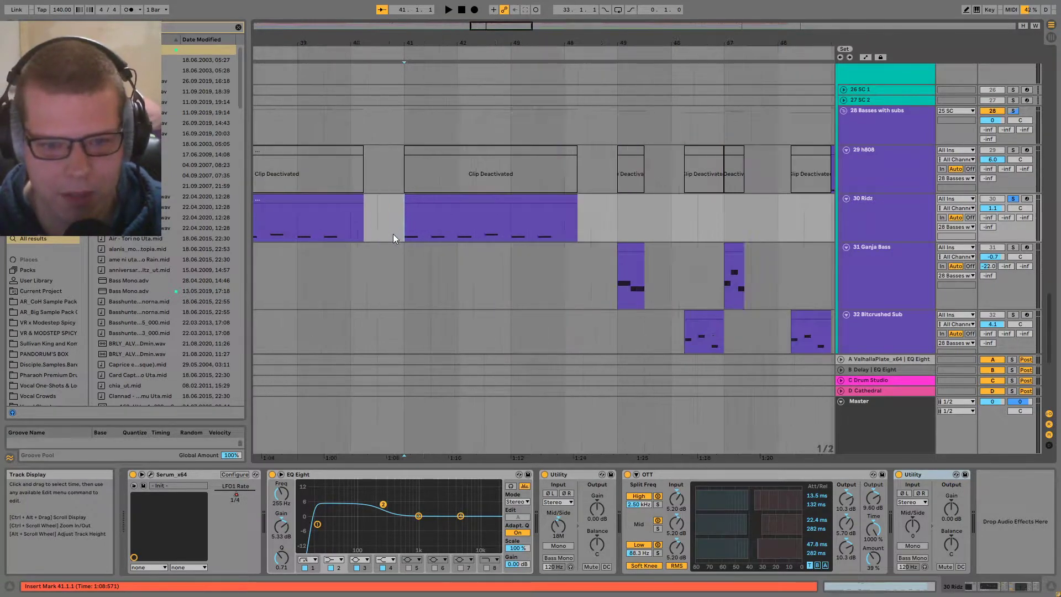
scroll(393, 234, "up", 6)
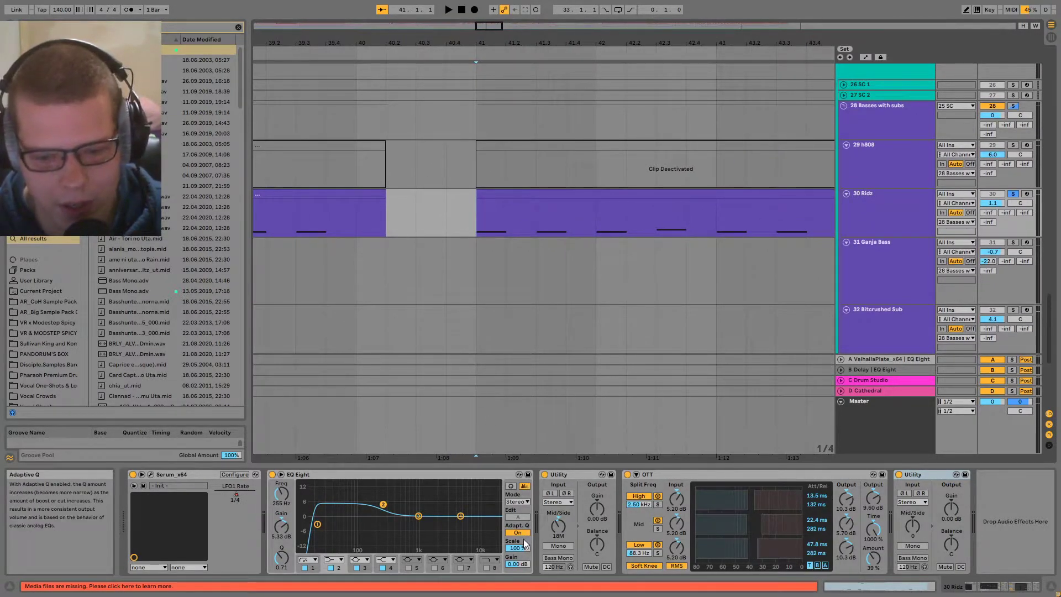
left_click(523, 502)
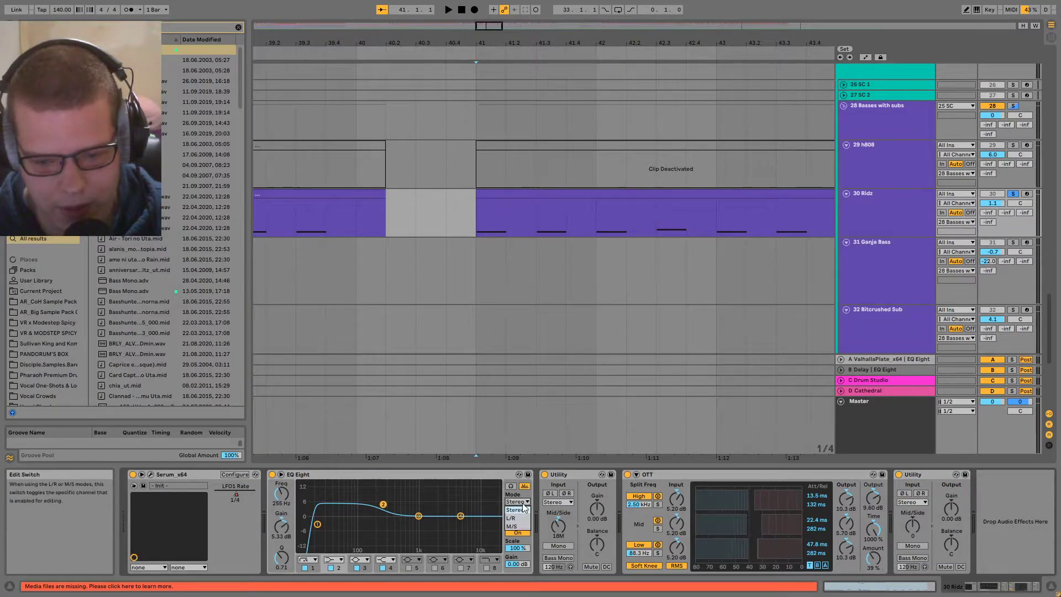
left_click(519, 502)
left_click(517, 533)
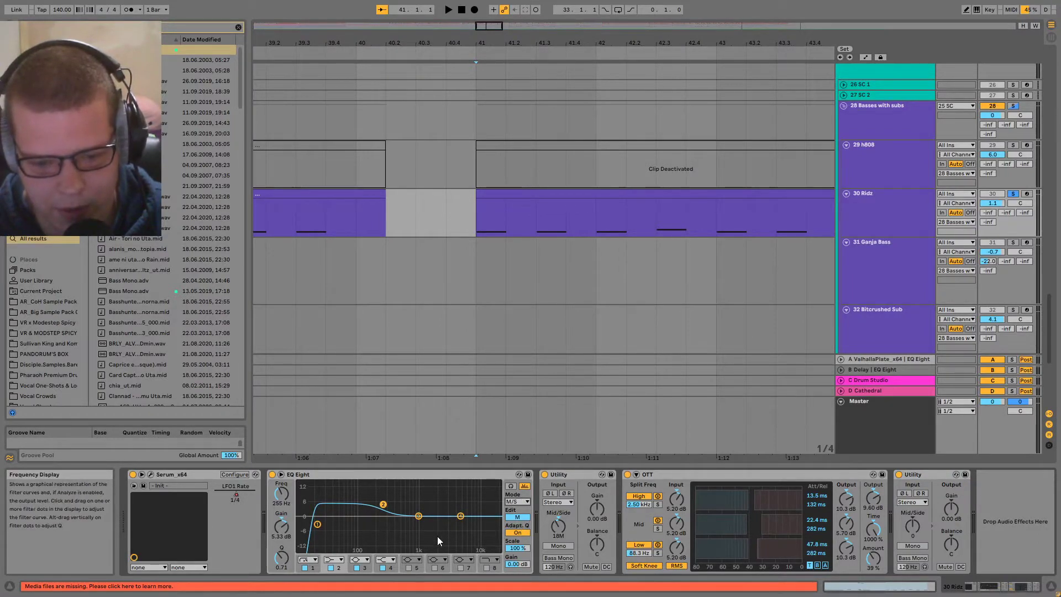
- Return to the Ridz clip at bar 33 and collapse the EQ Eight, first Utility and OTT devices
scroll(477, 238, "down", 6)
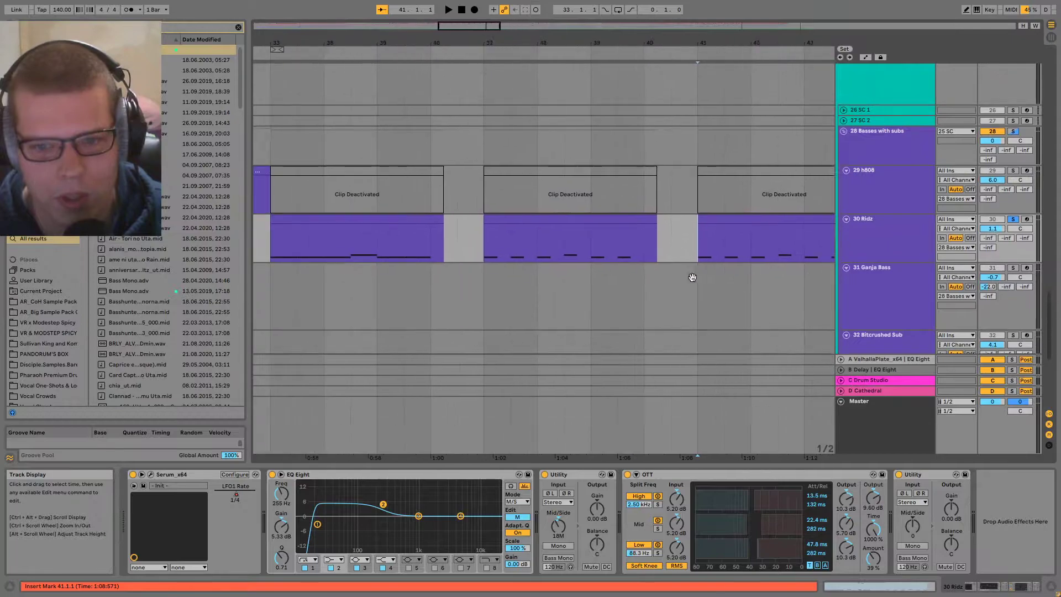
scroll(608, 232, "down", 2)
scroll(406, 206, "left", 3)
left_click(559, 195)
scroll(601, 261, "up", 3)
left_click_drag(796, 272, 464, 253)
double_click(359, 473)
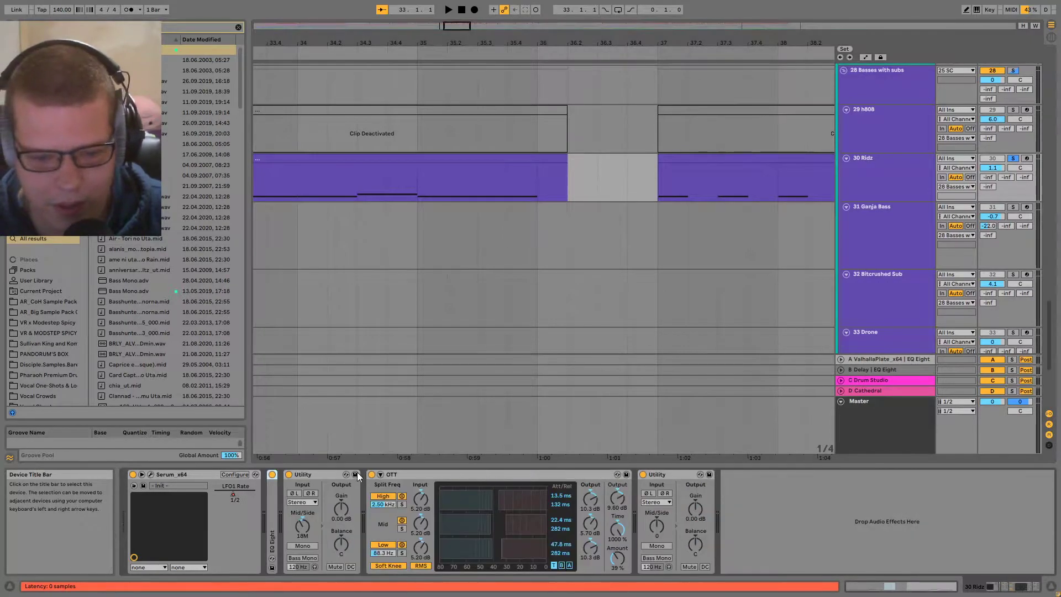
double_click(314, 474)
double_click(474, 476)
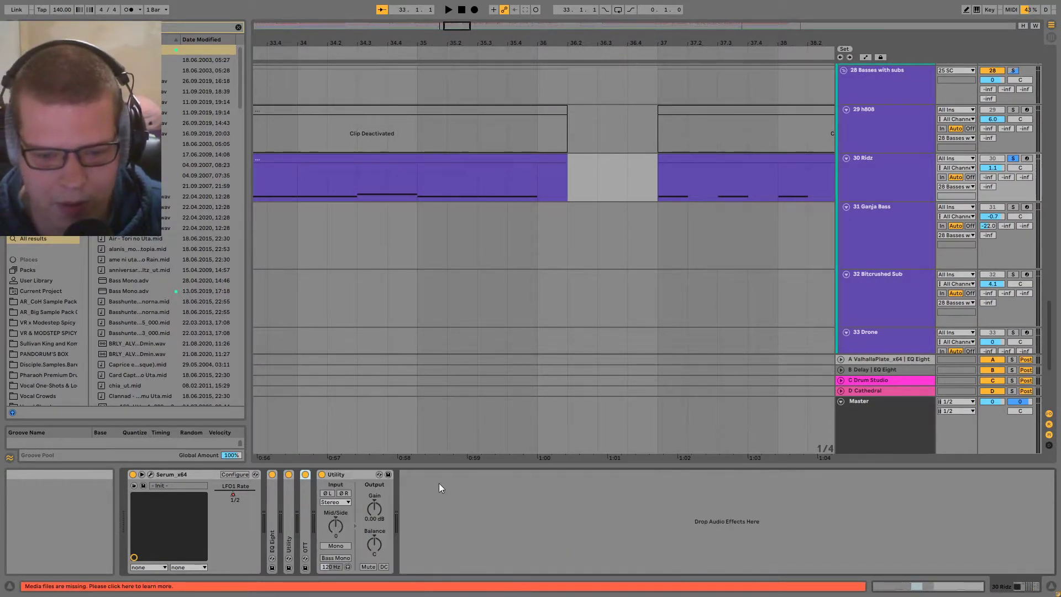
- Switch the last Utility from Mid/Side to Width mode and select the Ridz clip at bar 33
right_click(336, 522)
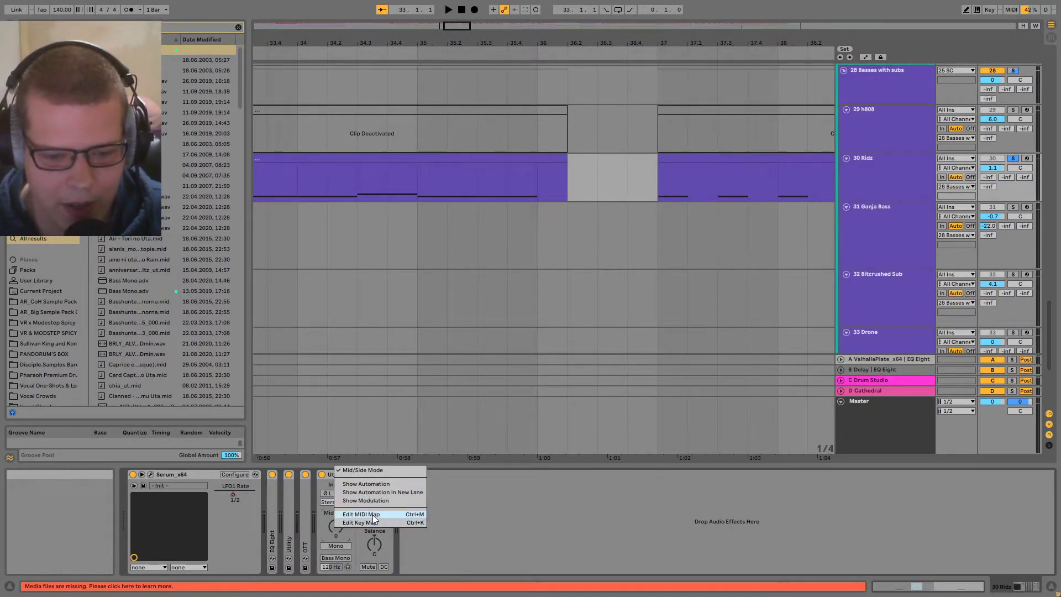
left_click(362, 470)
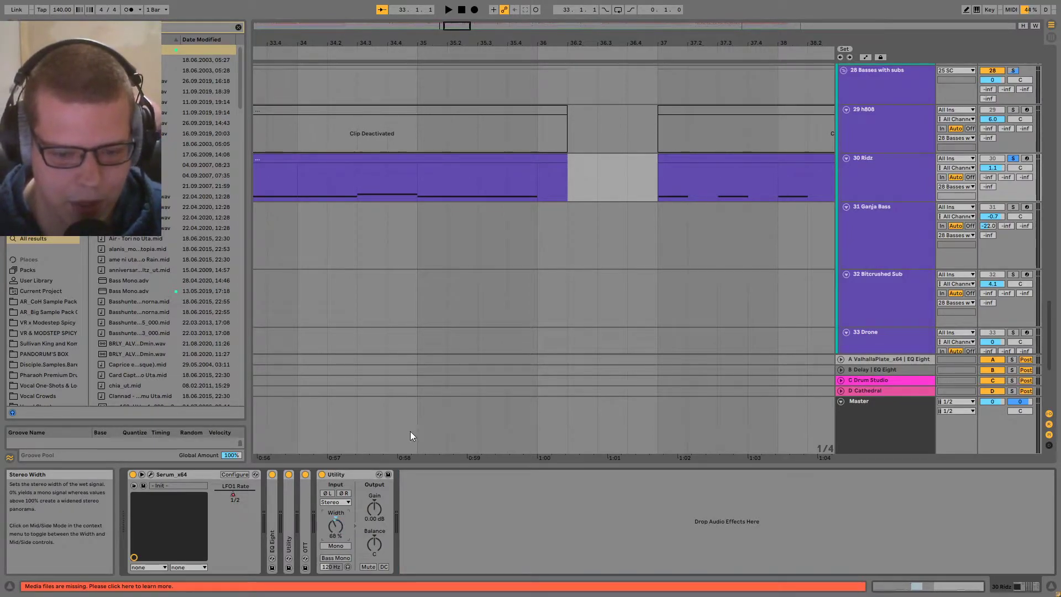
scroll(486, 293, "down", 2)
left_click(439, 159)
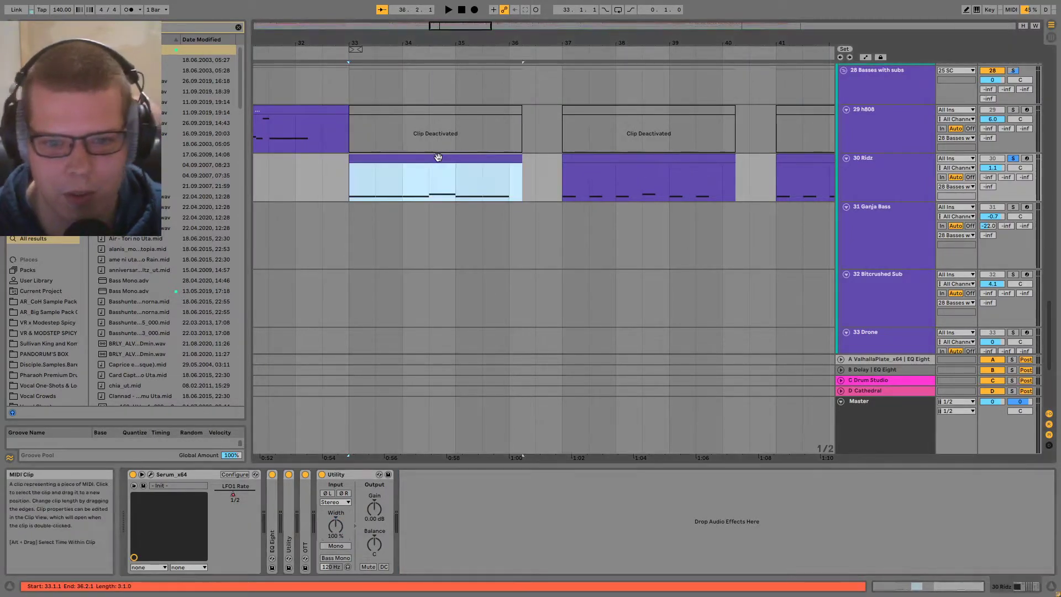
- Play the Ridz clip while lowering the last Utility's width to 0 %, and reset the width to 100 %
left_click_drag(336, 525, 336, 486)
key("space")
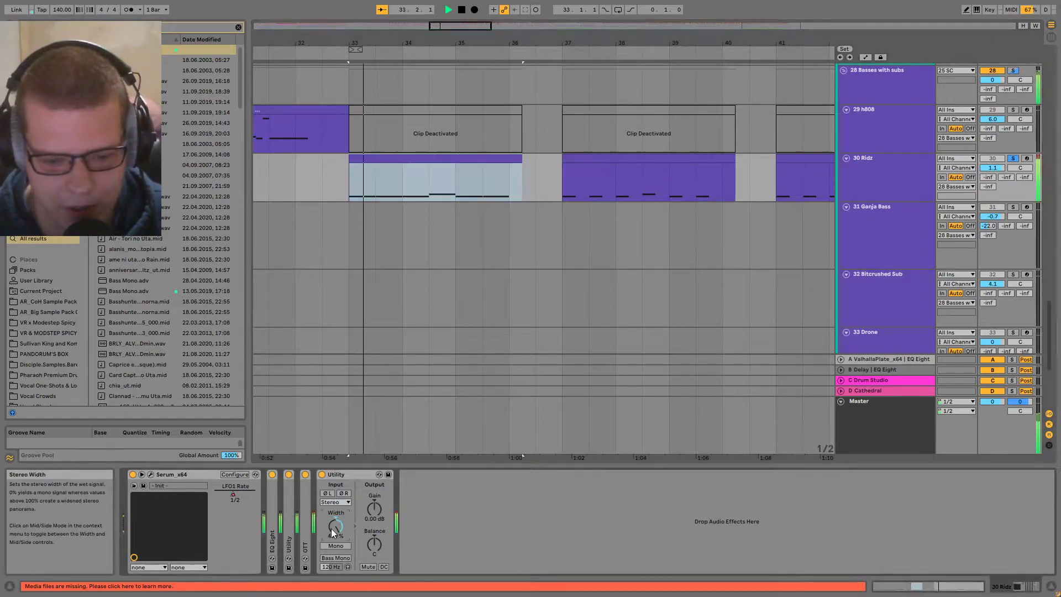
left_click_drag(336, 526, 336, 569)
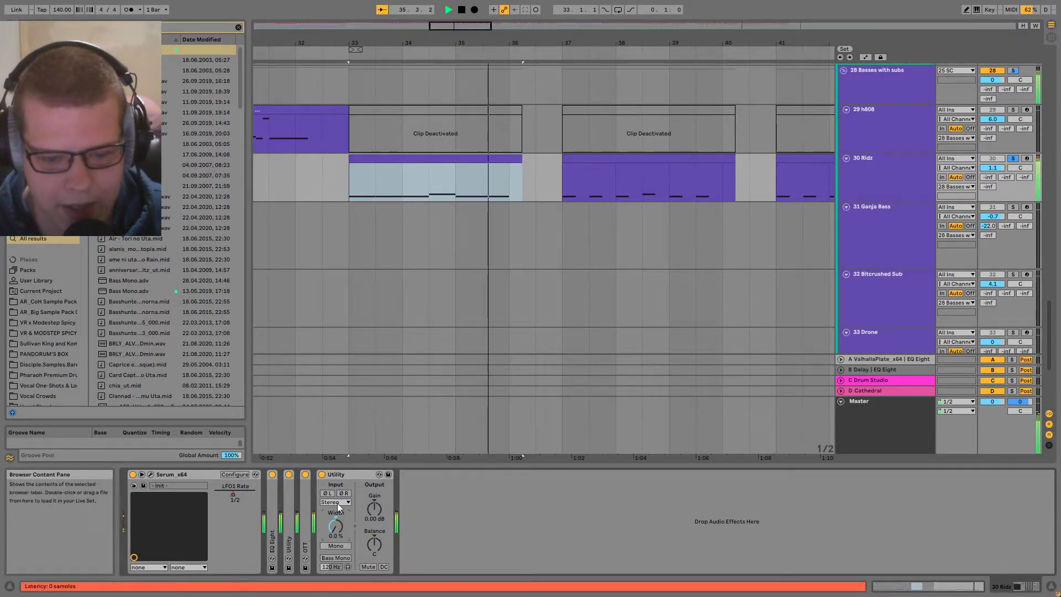
key("space")
double_click(334, 527)
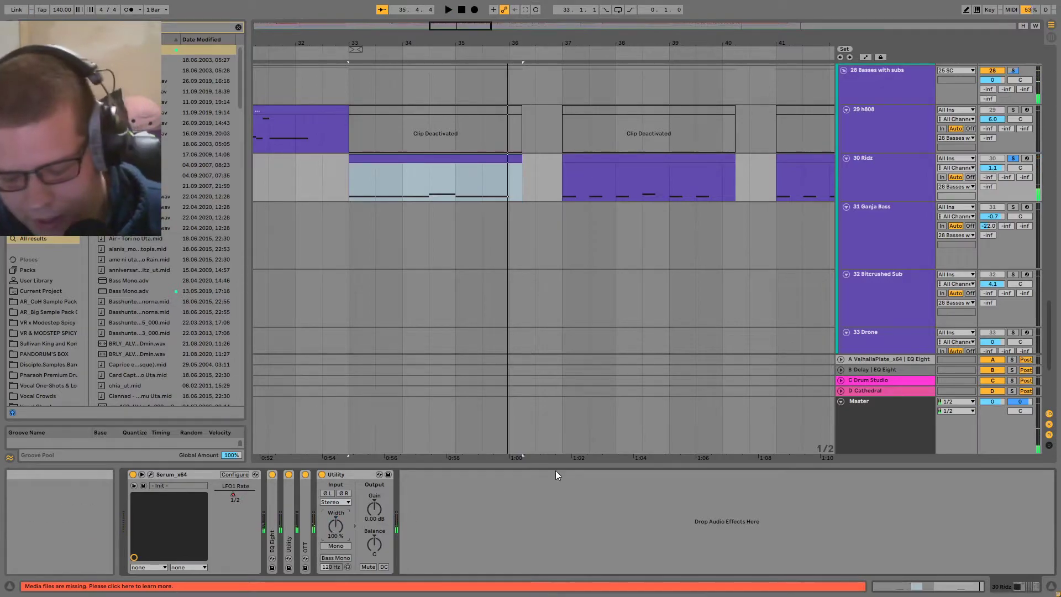
- Set the last Utility's width to 400 % and play the Ridz clip with Mono toggled on and off, finishing at 100 % width
left_click(891, 423)
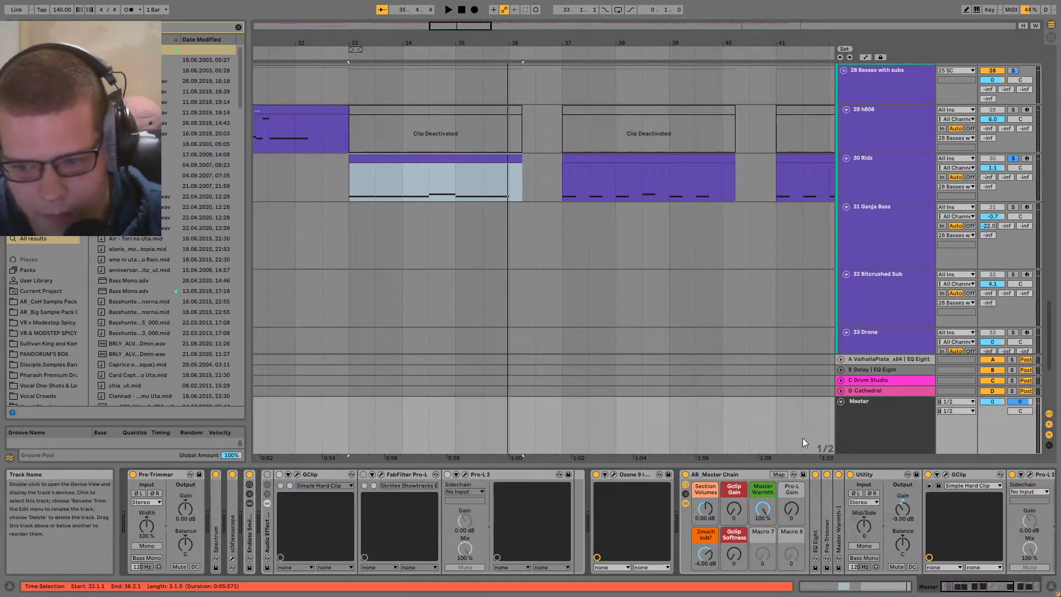
left_click(751, 191)
left_click_drag(336, 528, 335, 519)
key("space")
left_click(337, 546)
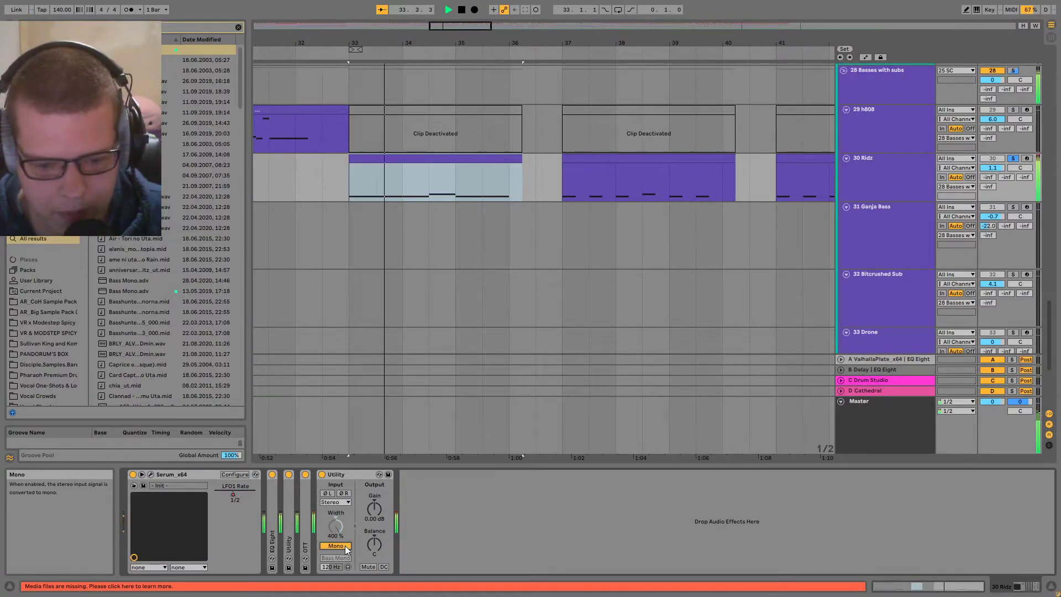
left_click(347, 547)
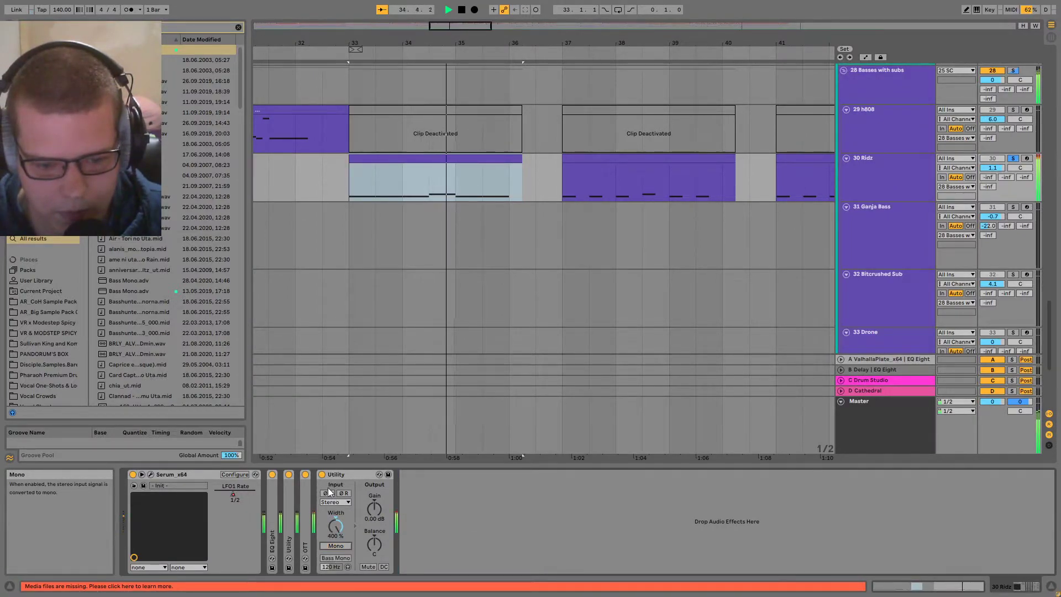
left_click_drag(335, 526, 335, 547)
- Switch the last Utility back to Mid/Side mode and play the Ridz clip from bar 33 with only the side signal at 100S
right_click(332, 524)
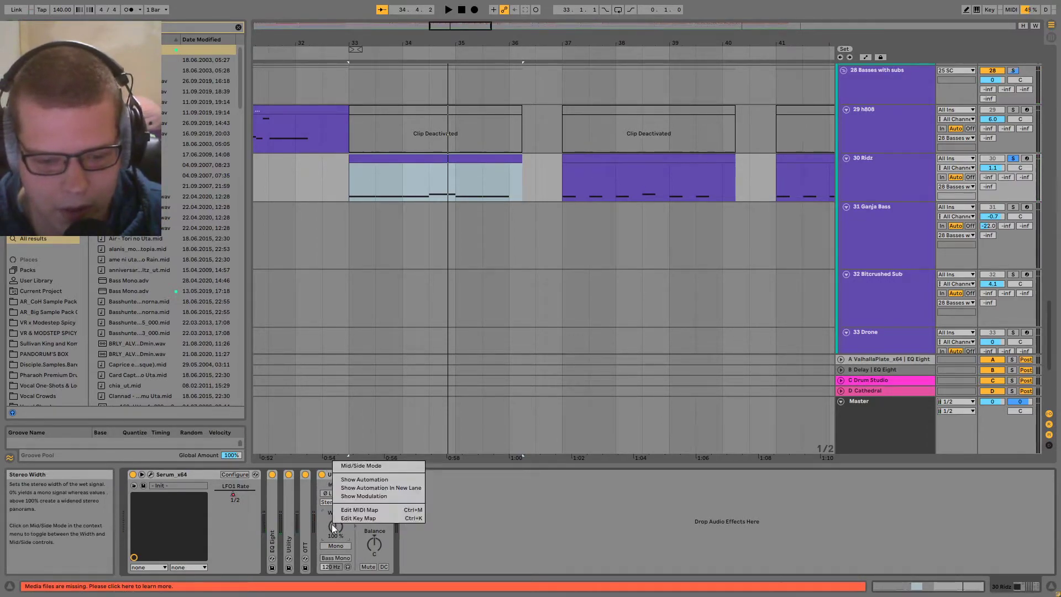
left_click(362, 466)
key("space")
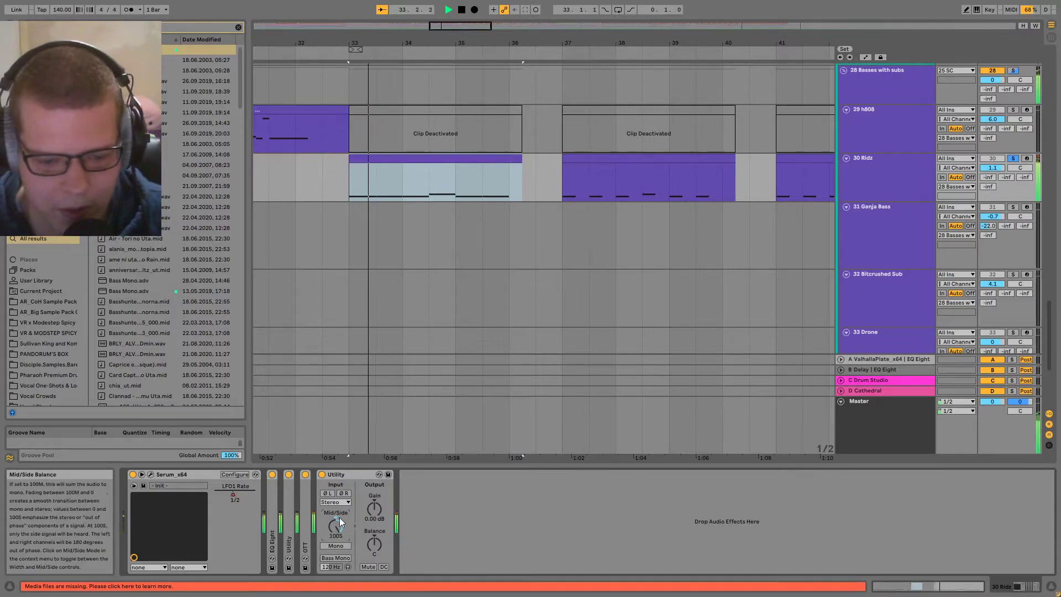
left_click(612, 502)
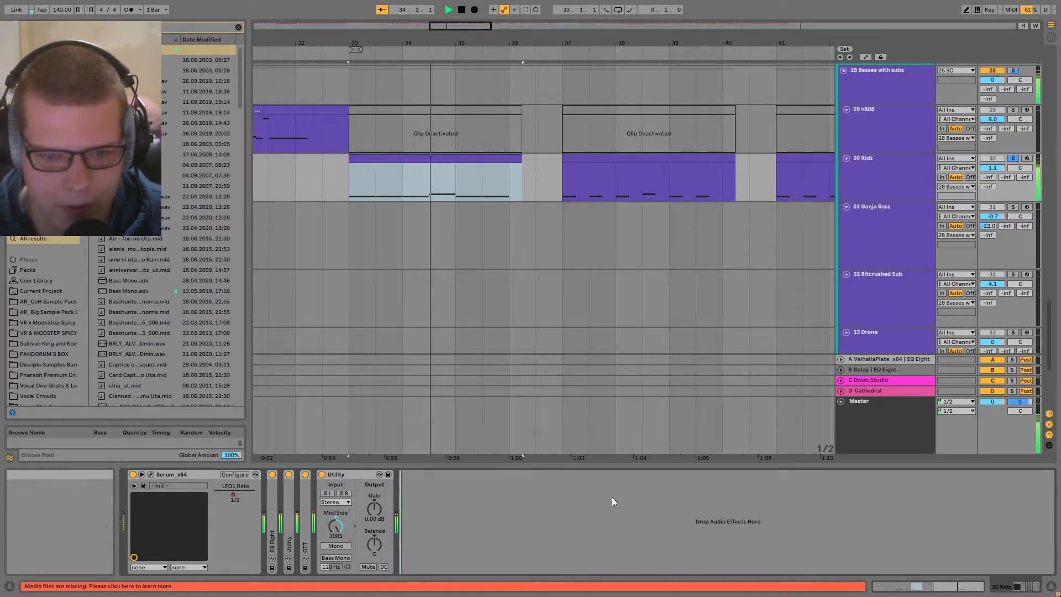
key("space")
- Set the last Utility's Mid/Side balance to 100M and play the Ridz clip from bar 33
left_click(349, 178)
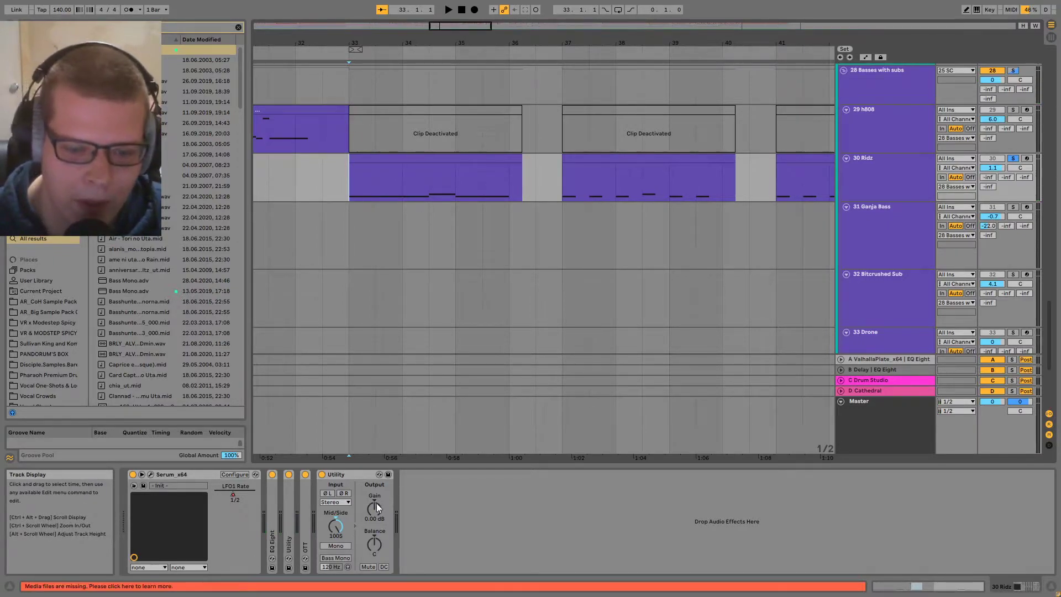
left_click_drag(335, 526, 335, 487)
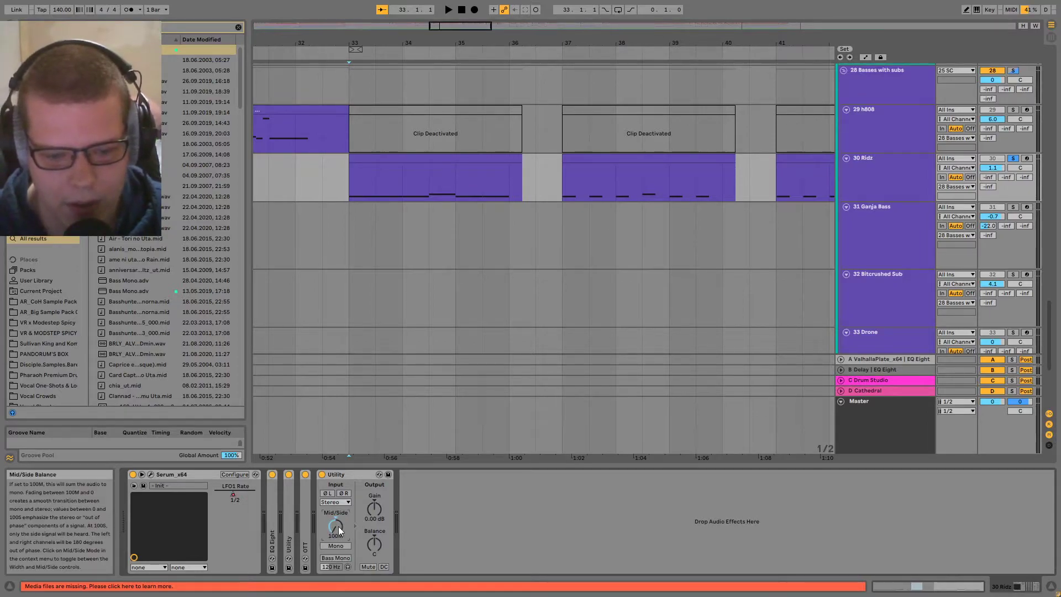
mouse_move(336, 524)
left_mouse_down()
mouse_move(336, 512)
mouse_move(336, 539)
left_mouse_up()
key("space")
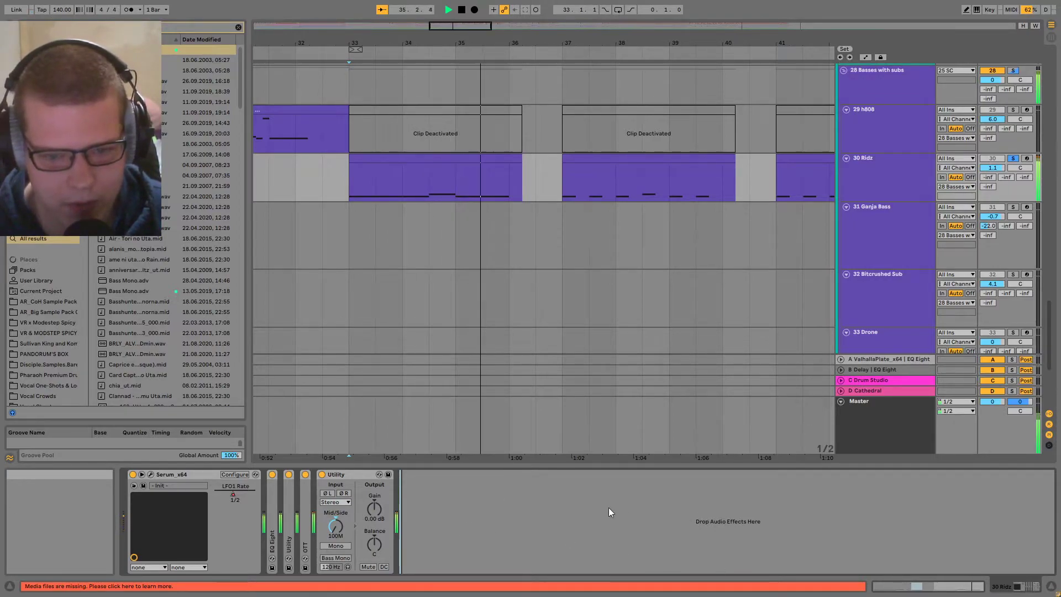
left_click(363, 189)
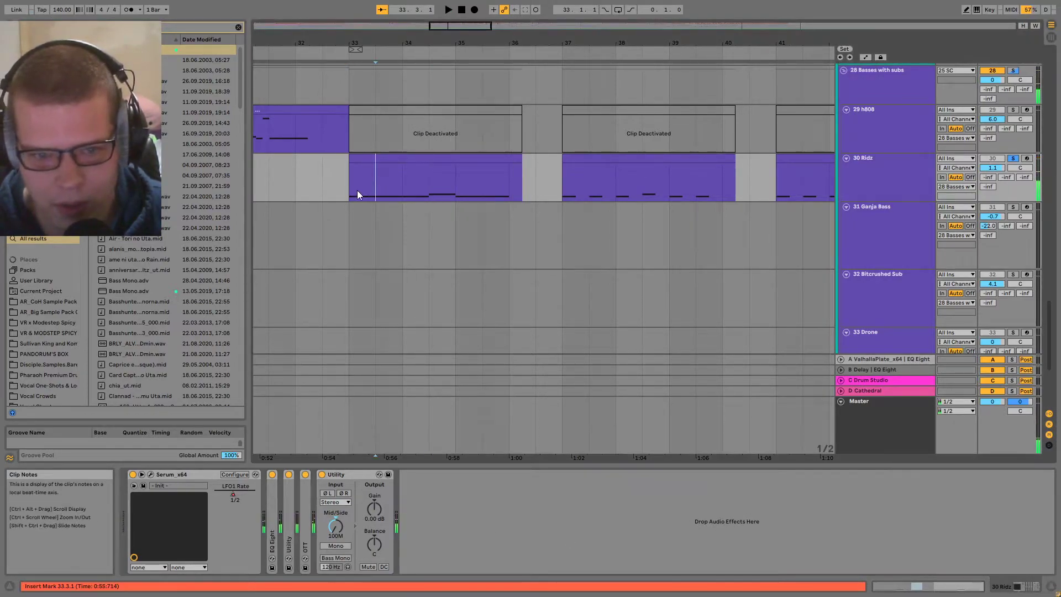
scroll(364, 190, "up", 2)
left_click_drag(432, 222, 499, 251)
scroll(407, 260, "right", 5)
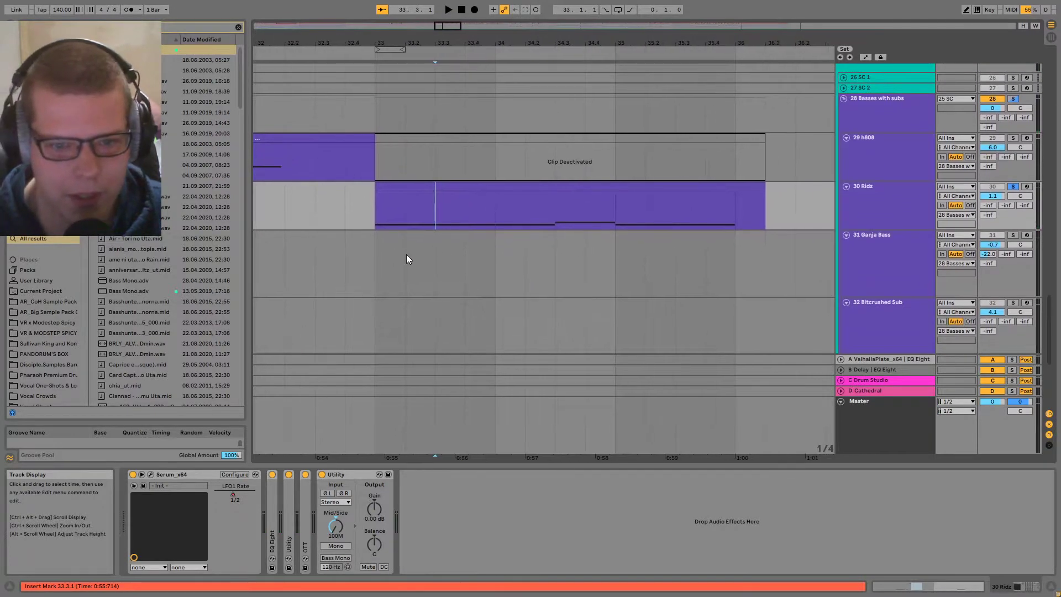
scroll(429, 325, "up", 1)
scroll(459, 274, "down", 1)
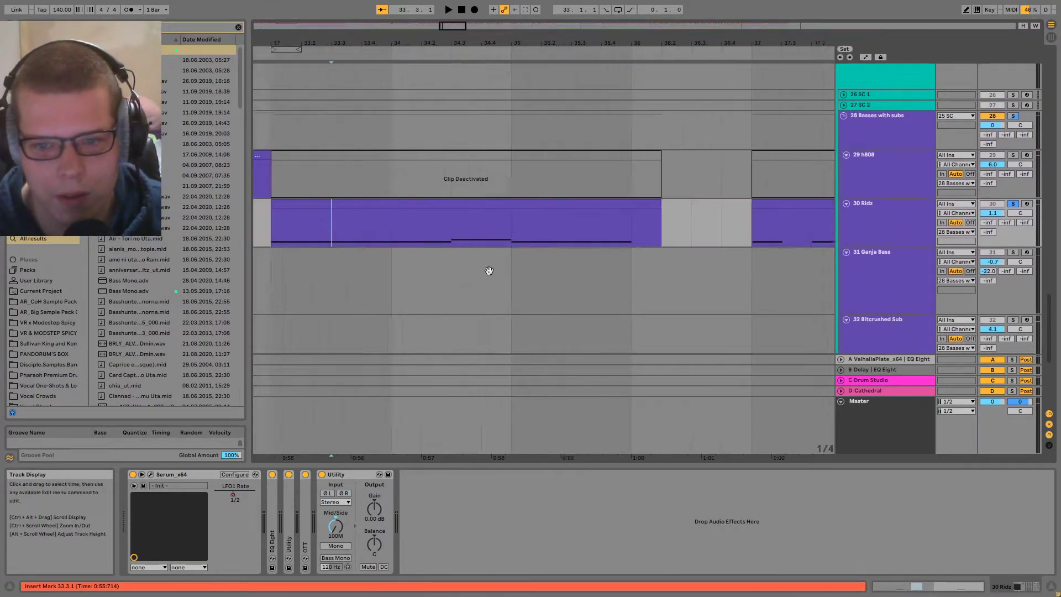
- Play the Ridz clip from bar 33 with the last Utility's Mid/Side balance at 100S, and reset the balance to 0
scroll(588, 250, "down", 3)
scroll(513, 223, "up", 3)
scroll(475, 248, "left", 2)
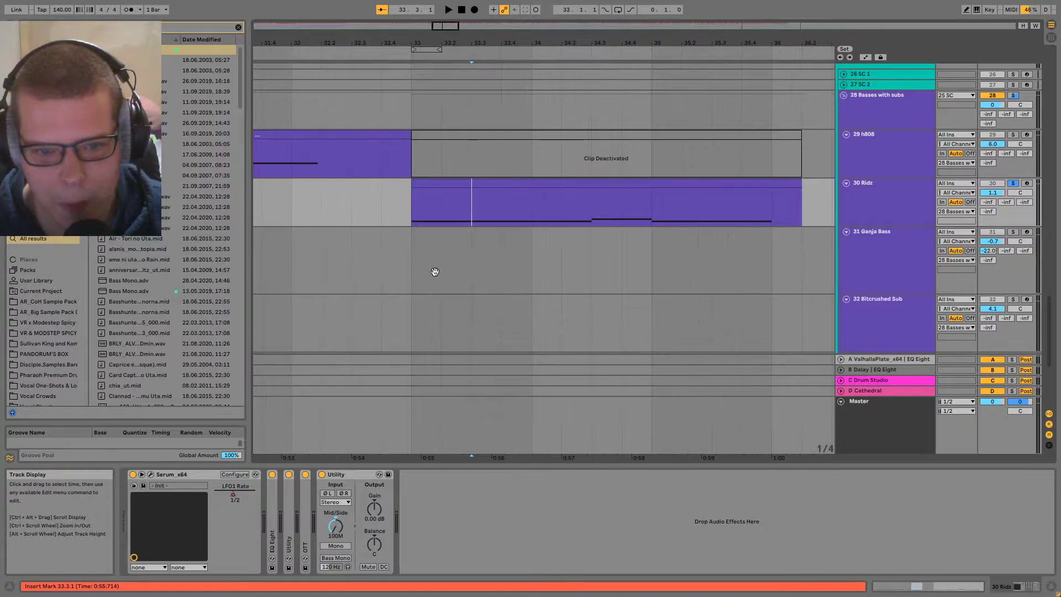
scroll(426, 277, "up", 3)
key("space")
left_click_drag(335, 526, 341, 518)
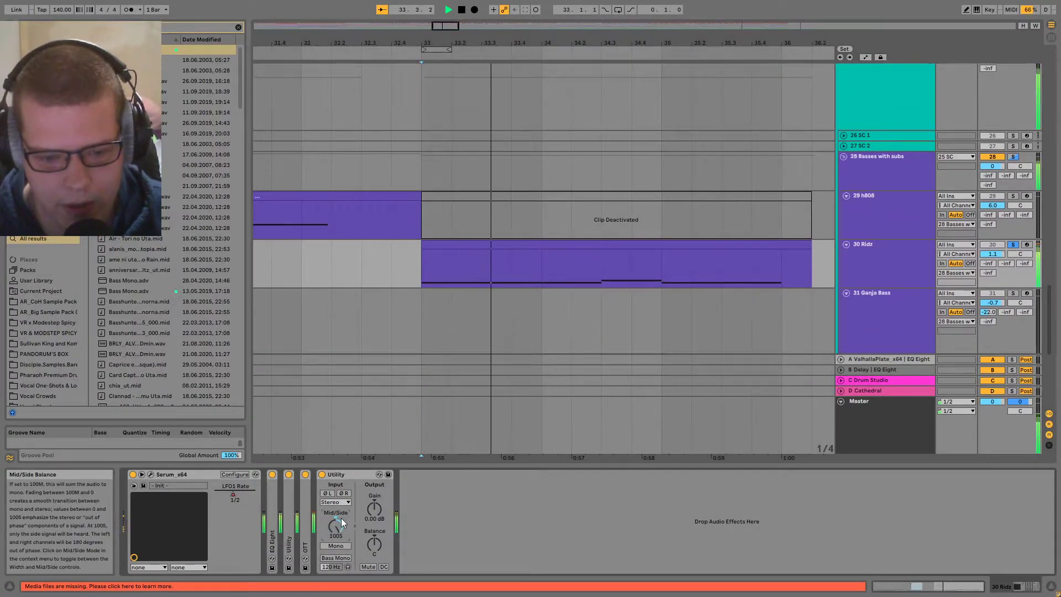
scroll(597, 288, "down", 3)
scroll(472, 207, "down", 2)
key("space")
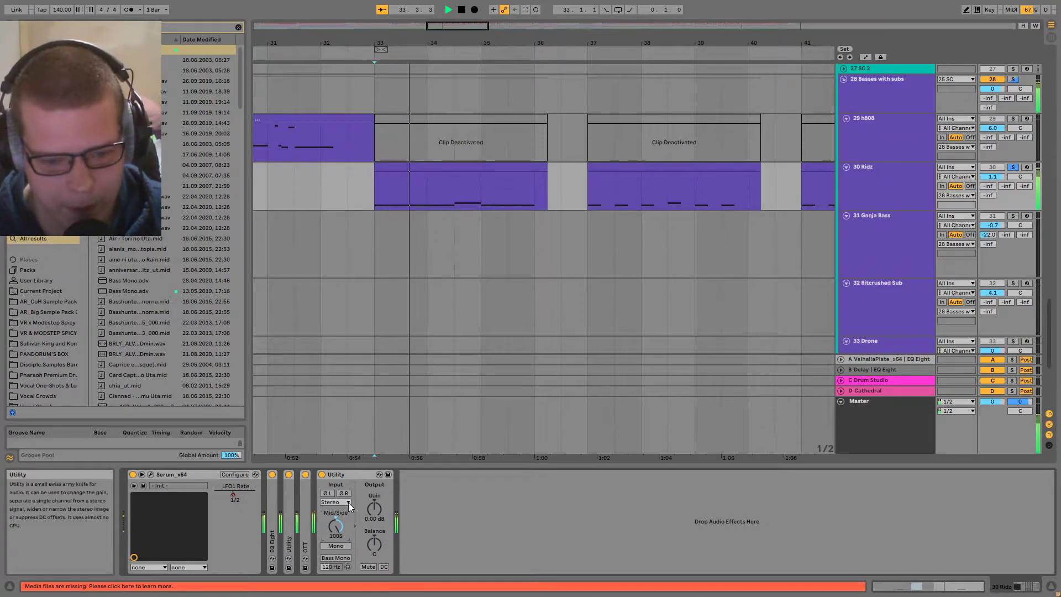
double_click(340, 539)
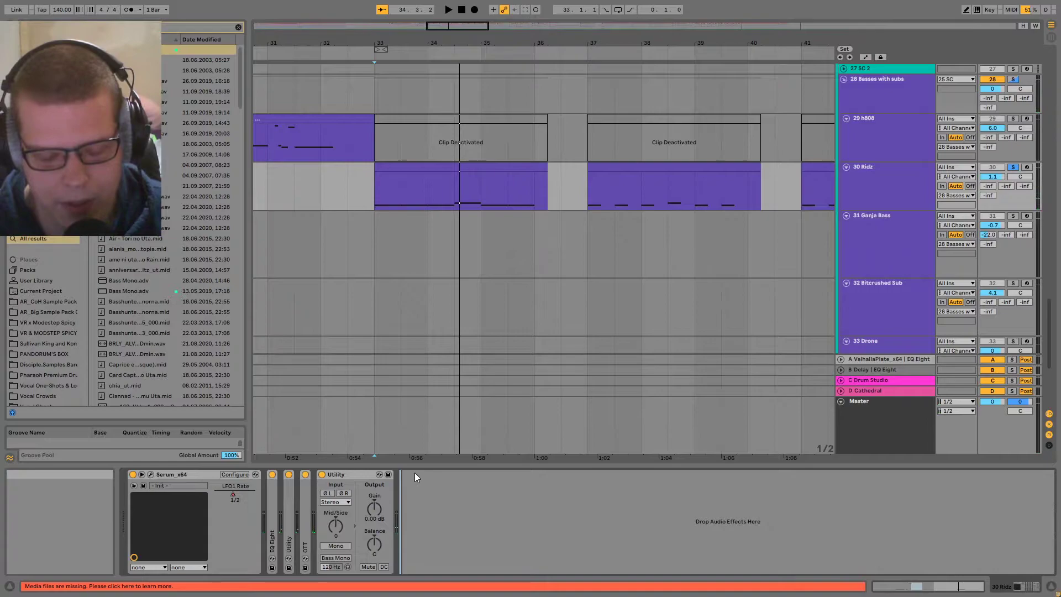
key("space")
scroll(387, 207, "up", 4)
scroll(421, 289, "up", 1)
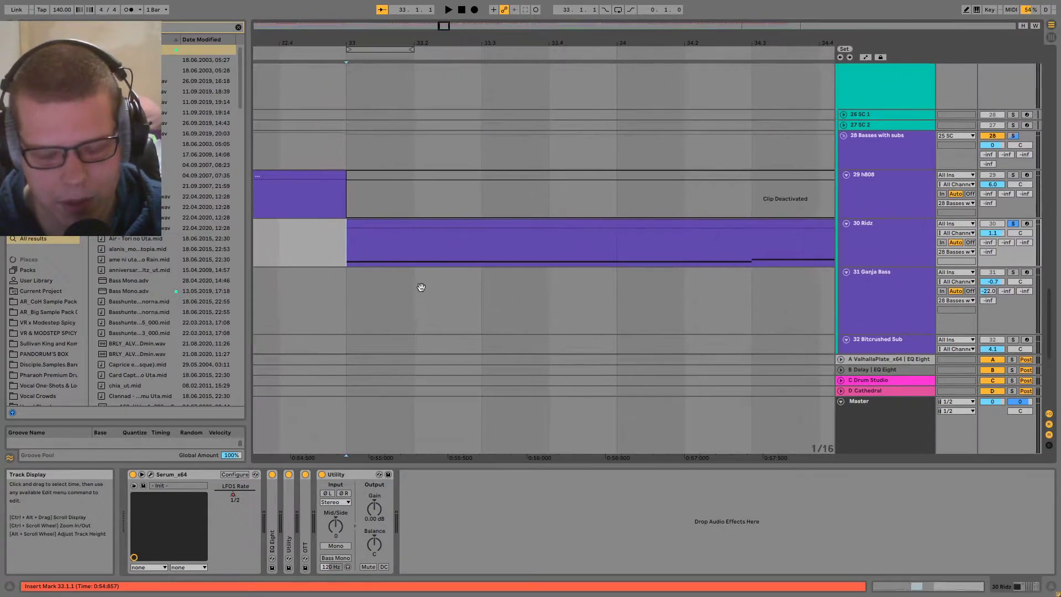
- Narrow the browser to give the arrangement around the Ridz clip more room
scroll(579, 308, "down", 3)
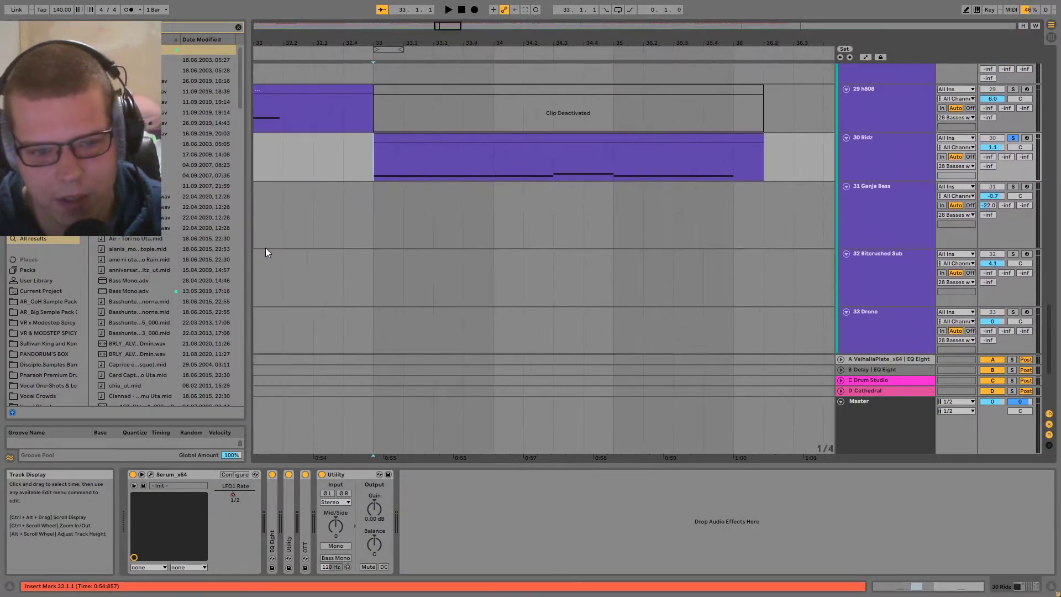
left_click_drag(246, 252, 212, 255)
scroll(387, 238, "up", 2)
scroll(387, 238, "left", 1)
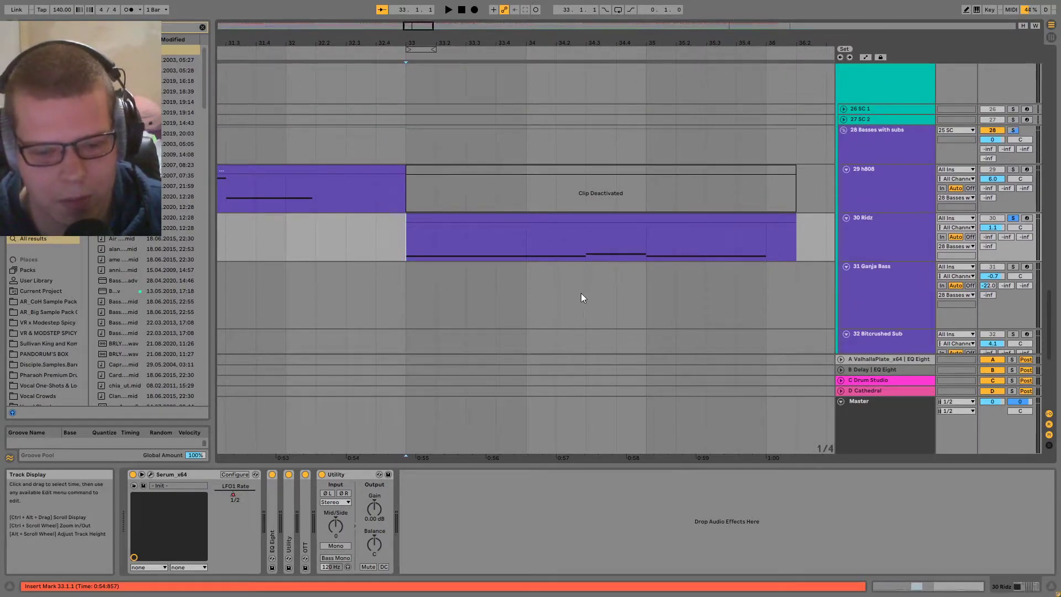
- Set the last Utility's Mid/Side balance to 10M and play the Ridz clip from bar 33 while adjusting the balance
left_click_drag(336, 525, 535, 485)
left_click(386, 251)
key("Right")
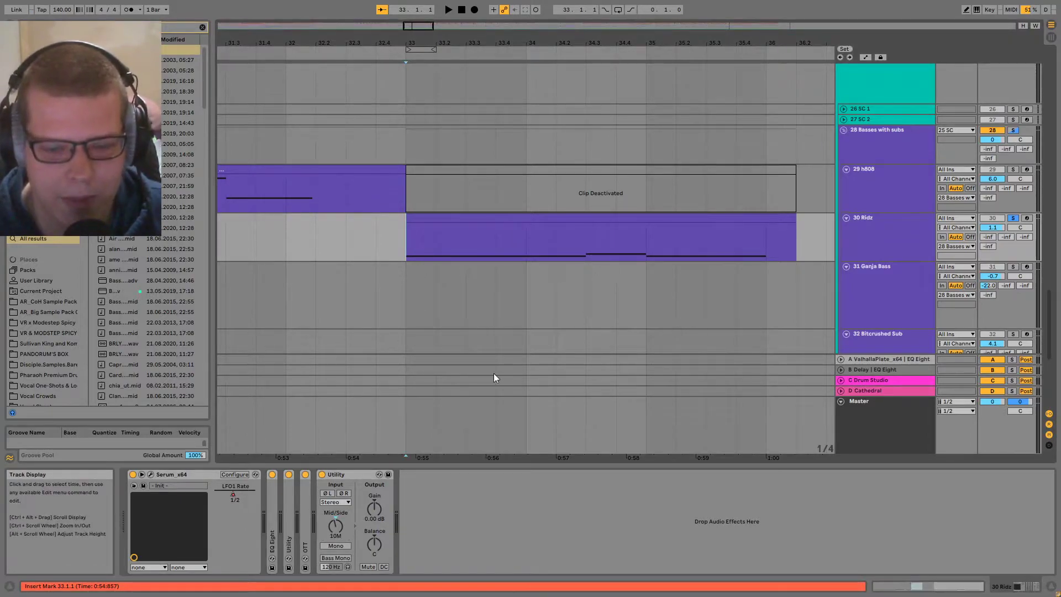
key("space")
mouse_move(336, 525)
left_mouse_down()
mouse_move(336, 512)
mouse_move(341, 525)
left_mouse_up()
right_click(340, 525)
left_click(354, 517)
key("space")
- Set the last Utility's Mid/Side balance to 100M and play the Ridz clip from bar 33 again
left_click_drag(335, 525, 336, 555)
right_click(336, 526)
left_click(356, 524)
right_click(344, 524)
left_click(365, 492)
key("space")
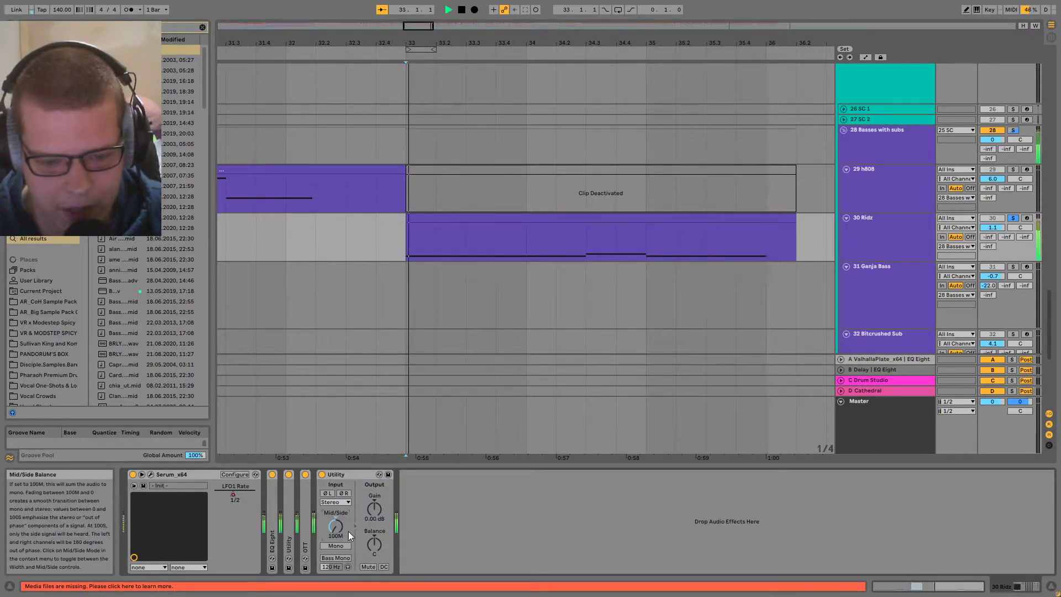
- Switch the last Utility to Width mode, reset the width to 100 %, and stop playback
right_click(331, 523)
left_click(369, 457)
double_click(341, 524)
left_click(539, 499)
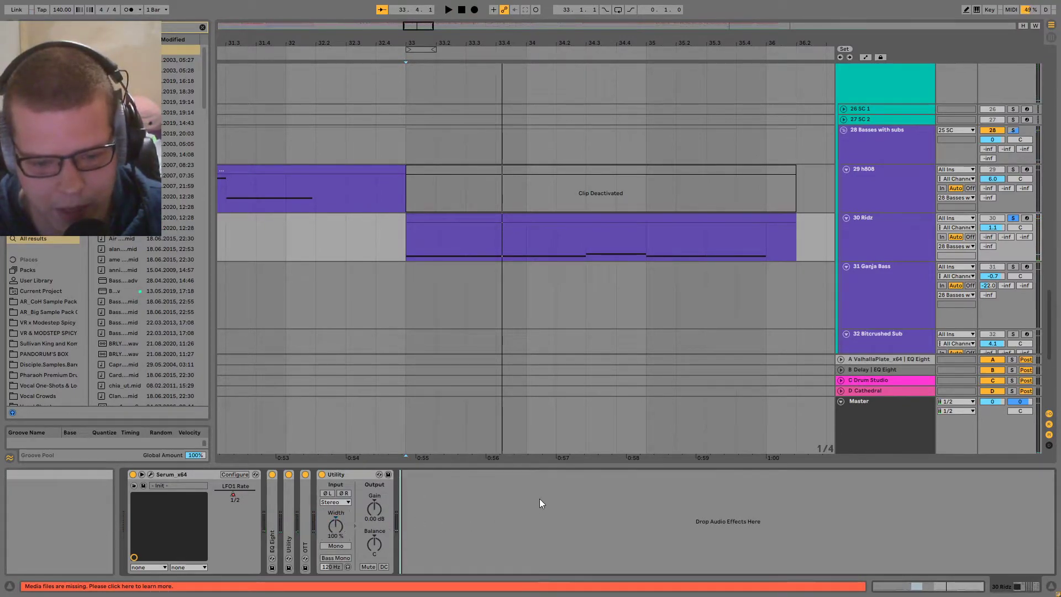
double_click(336, 528)
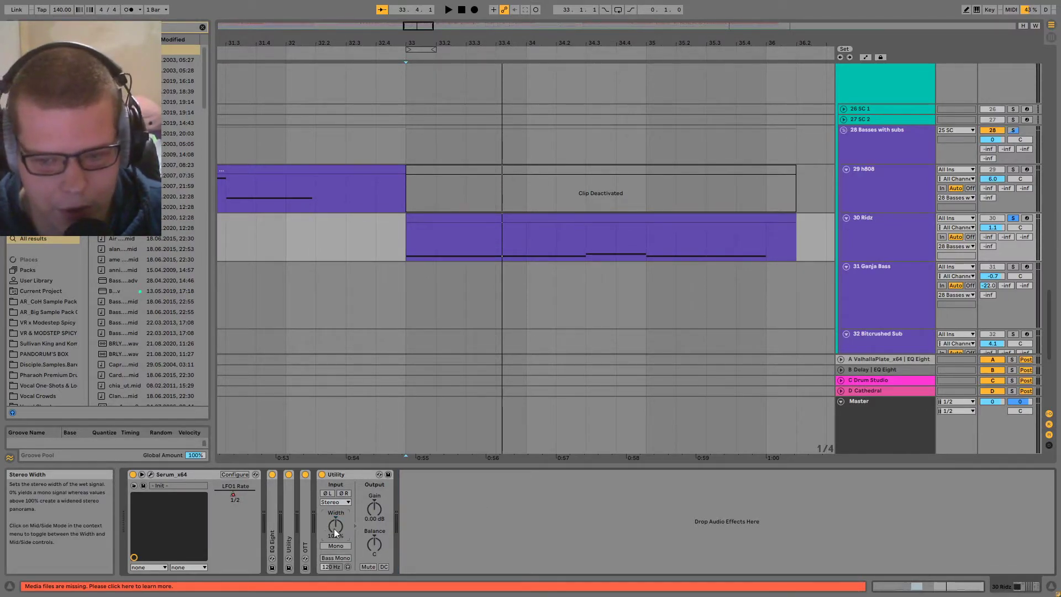
- Return the insert mark to bar 33 on the Ridz track and switch the last Utility to Mid/Side mode
left_click_drag(493, 247, 387, 257)
left_click(367, 249)
left_click(497, 492)
right_click(341, 520)
left_click(406, 530)
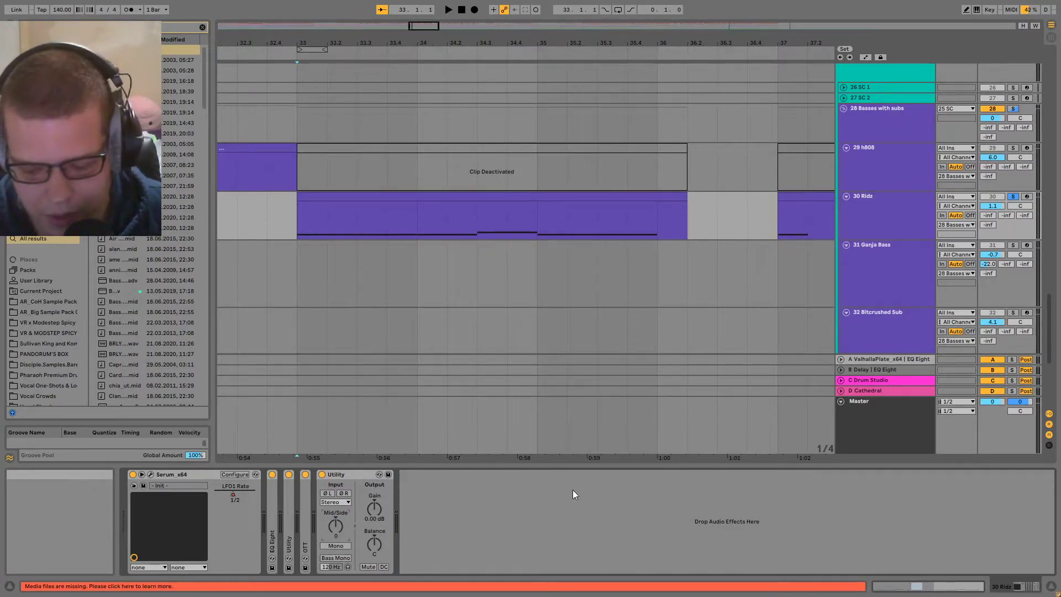
right_click(337, 529)
left_click(456, 493)
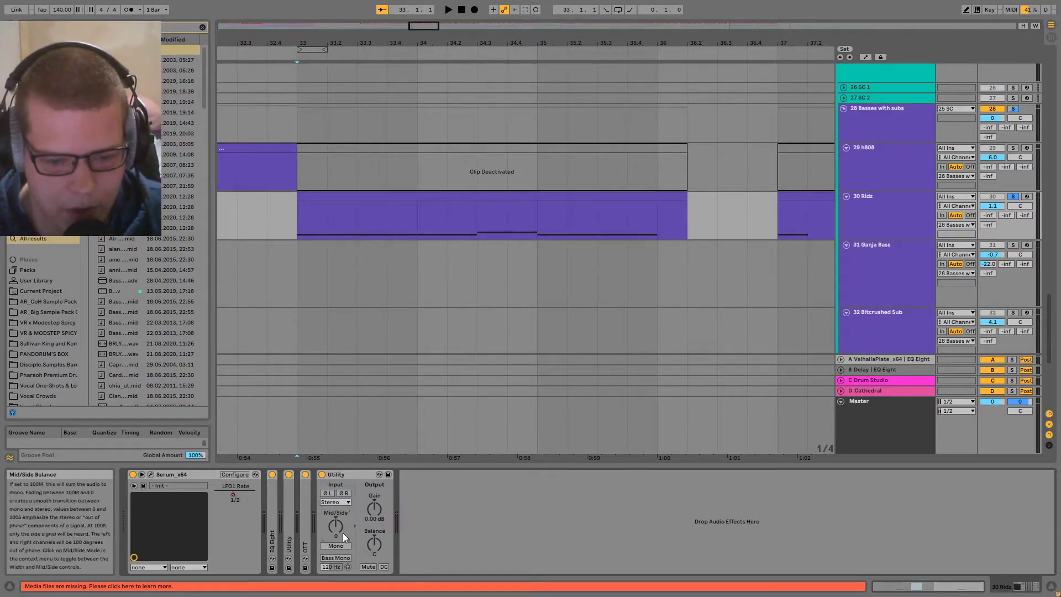
- Play the Ridz clip while shifting the Mid/Side balance slightly towards mid, and switch the last Utility to Width mode
key("space")
left_click_drag(334, 526, 334, 511)
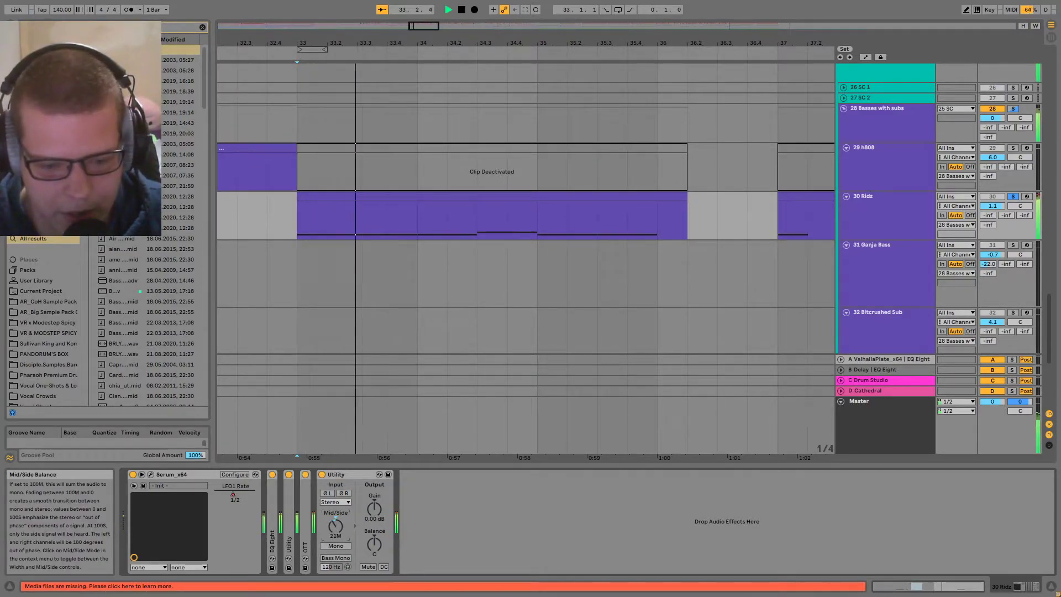
right_click(331, 528)
left_click(331, 529)
right_click(340, 528)
left_click(369, 470)
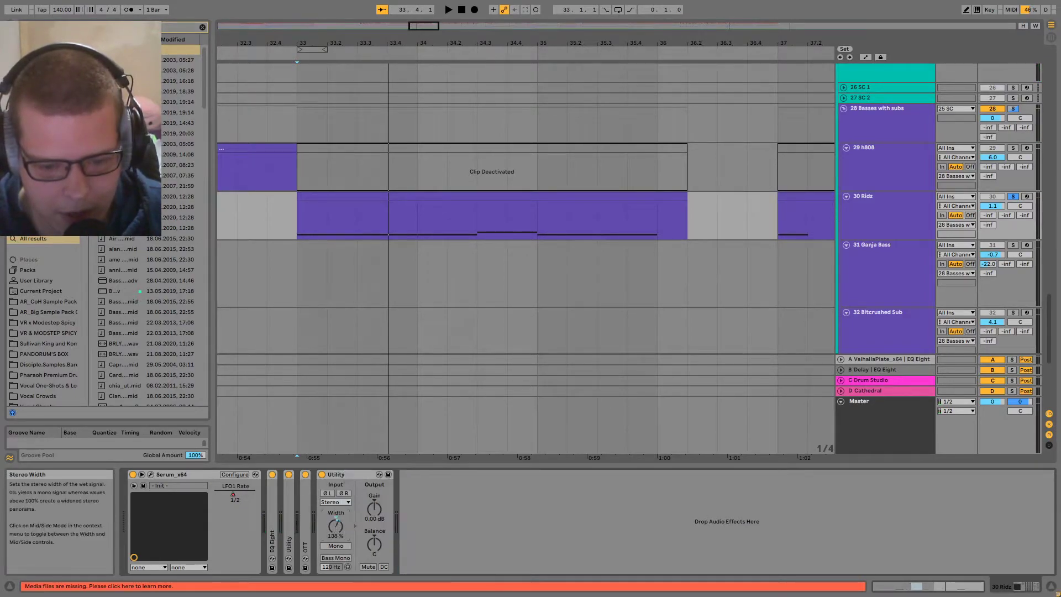
- Switch the last Utility back to Mid/Side mode with the balance at 0
right_click(333, 528)
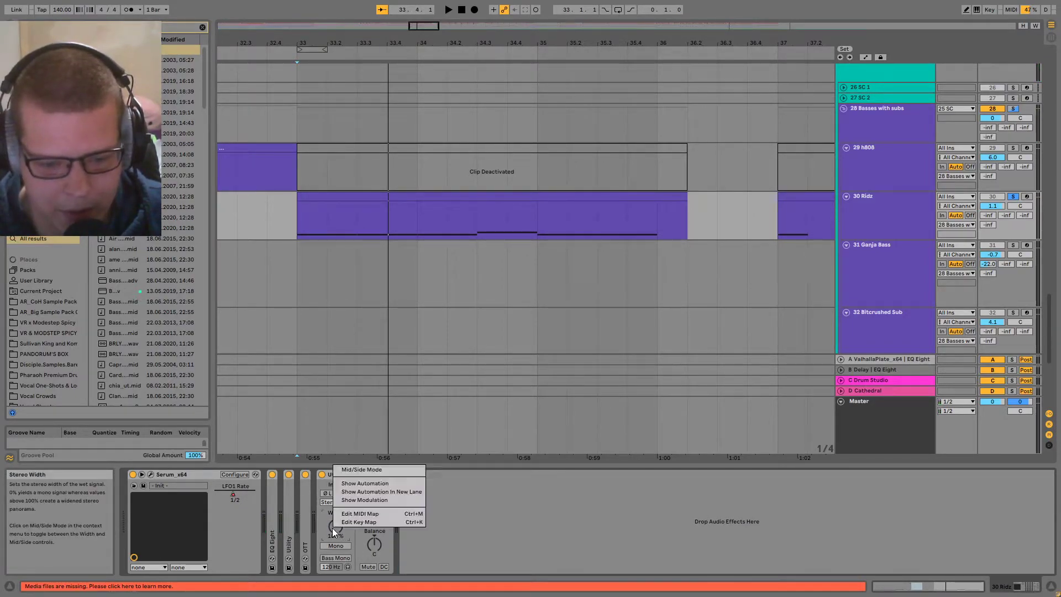
left_click(383, 471)
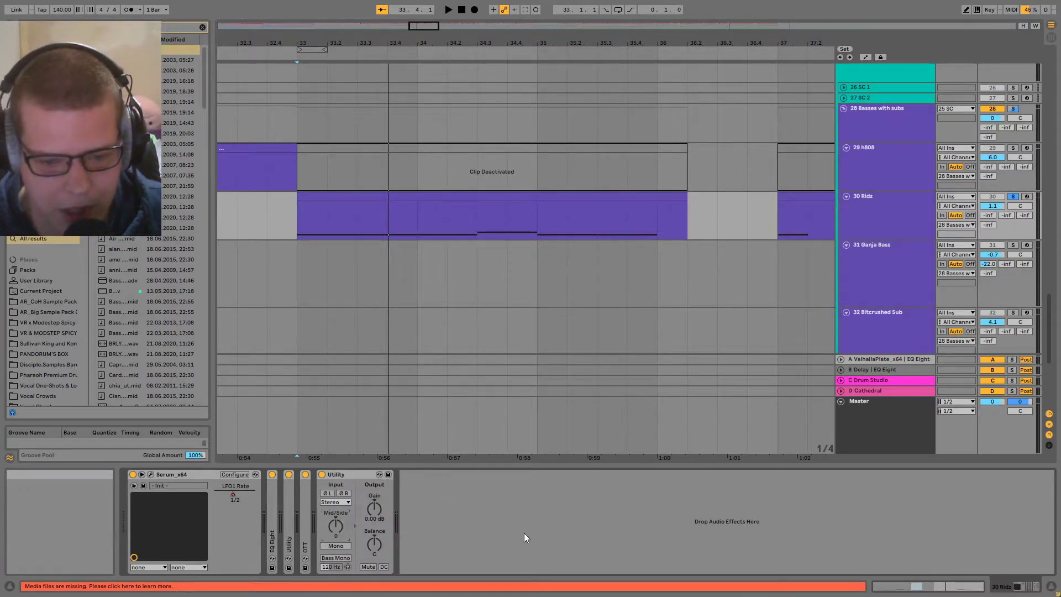
right_click(347, 473)
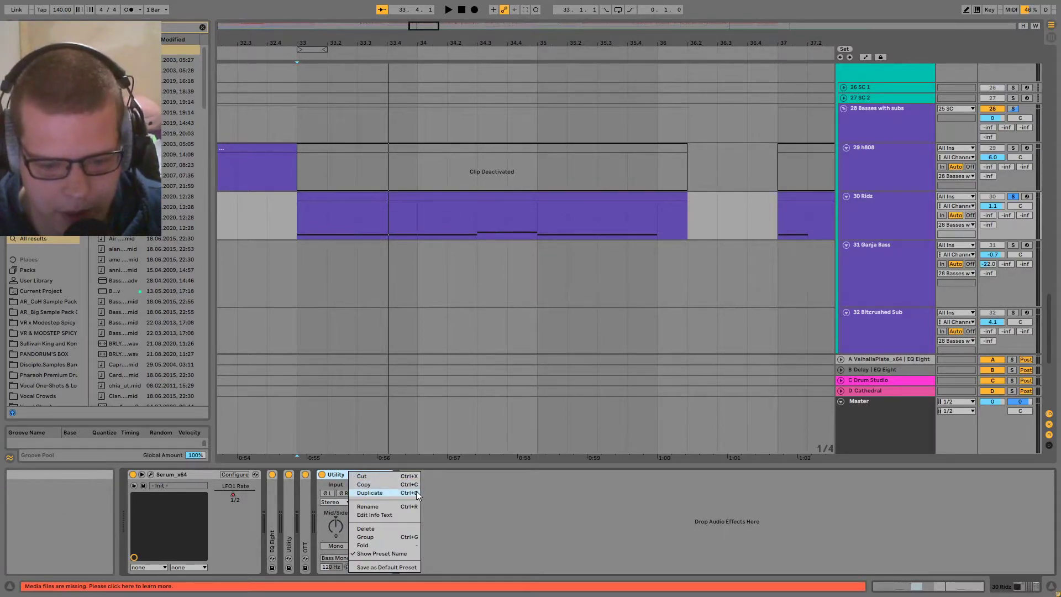
left_click(519, 503)
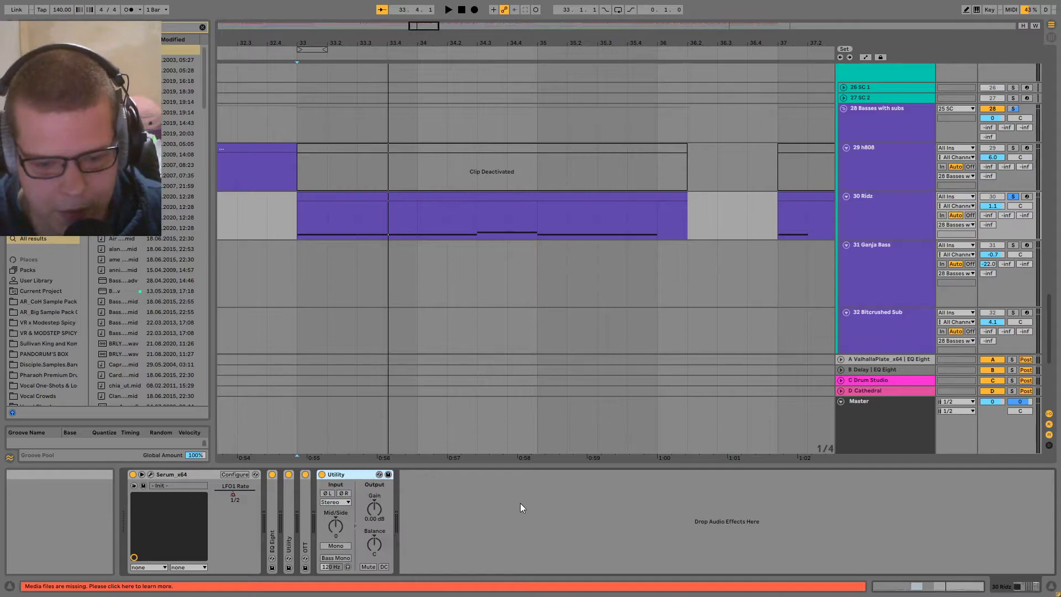
- Look ahead at the Ganja Bass clips, place the insert mark at bar 41 on the Ridz track, and deactivate its last Utility
left_click(688, 244)
scroll(765, 286, "down", 5)
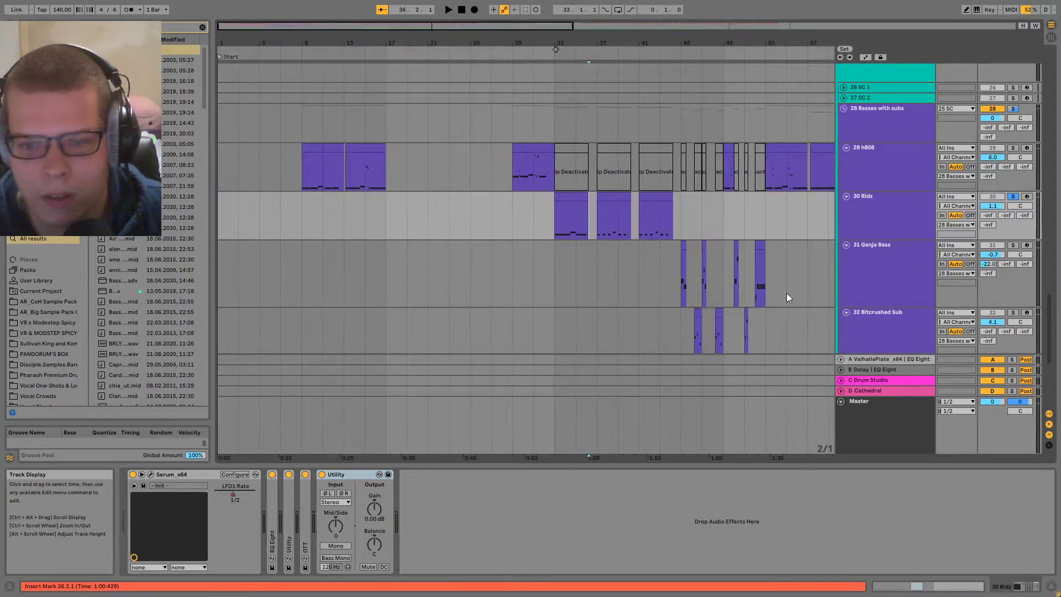
scroll(647, 231, "down", 1)
left_click(644, 229)
scroll(625, 266, "up", 4)
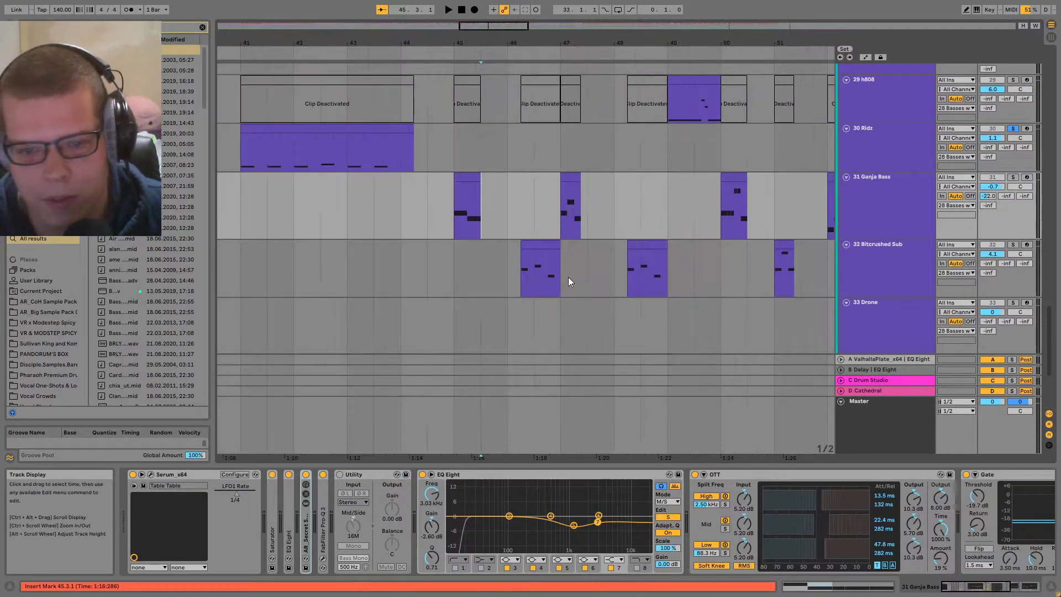
left_click(376, 161)
left_click_drag(435, 235, 618, 329)
left_click(531, 222)
left_click(431, 280)
left_click(432, 251)
left_click(900, 243)
- Expand the Ridz track's OTT and play from bar 41 while bypassing and re-enabling it
left_click(305, 503)
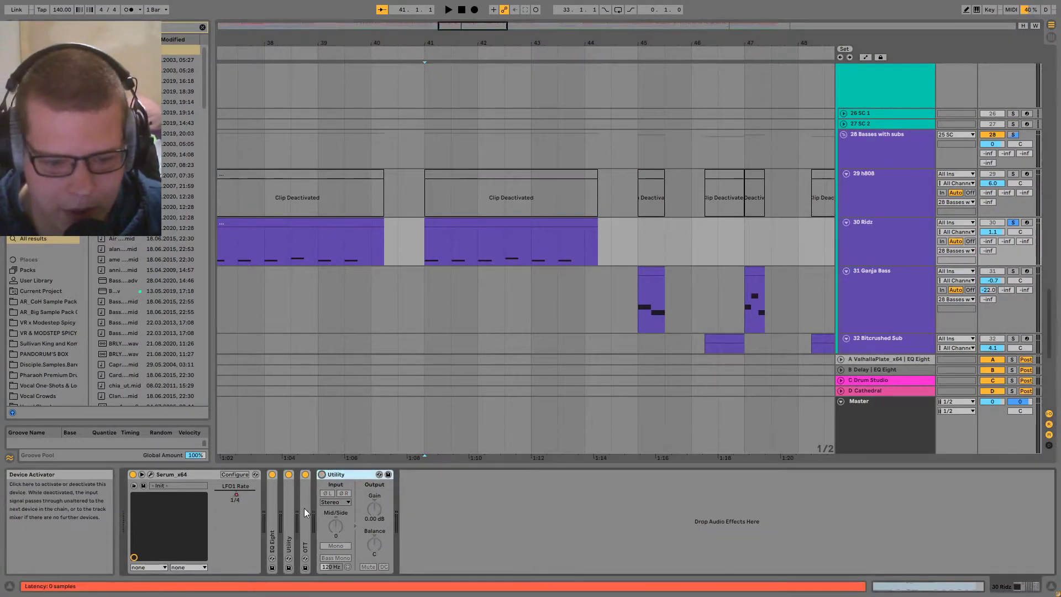
double_click(304, 509)
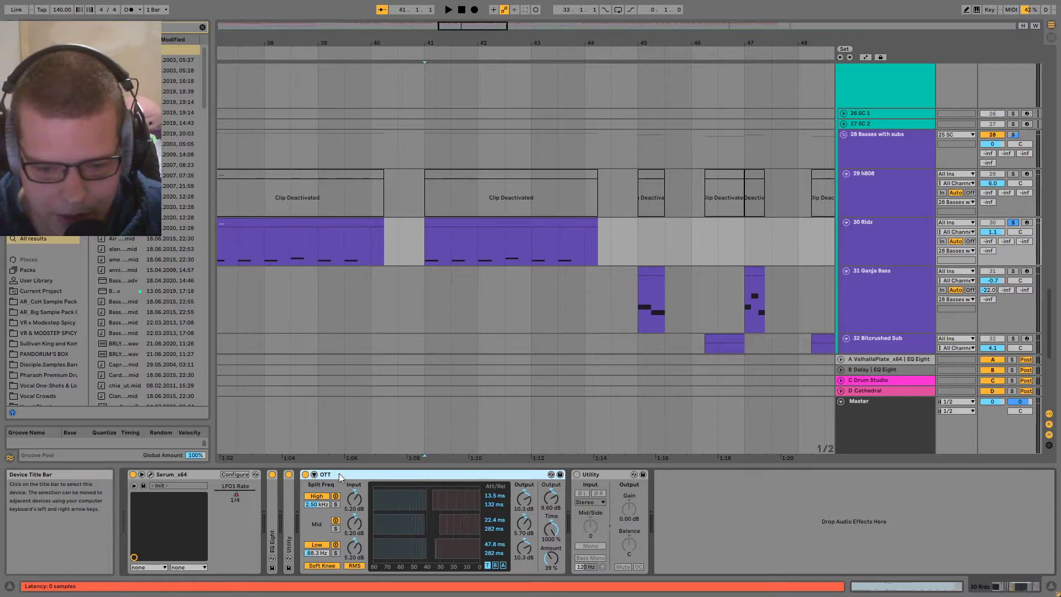
key("space")
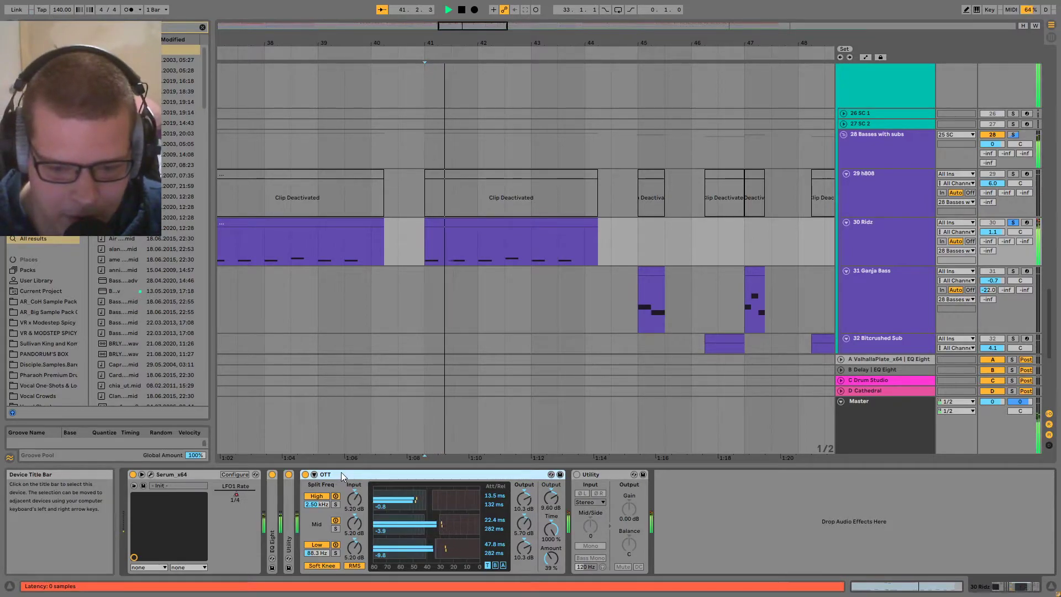
left_click(305, 475)
left_click(305, 474)
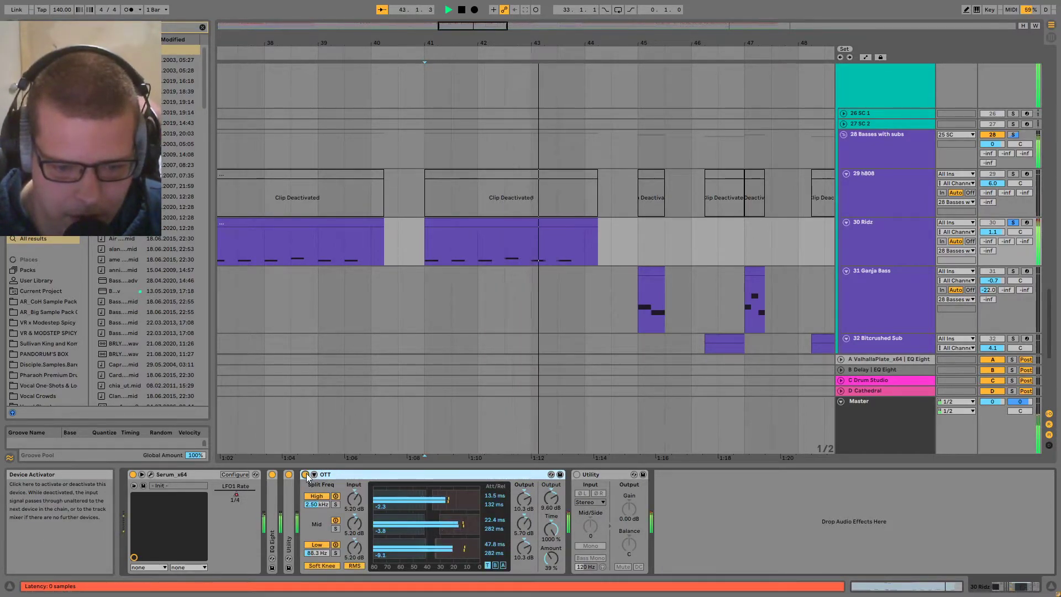
- Try OTT's Amount at 100 % while playing the Ridz clip, undo the change, and collapse OTT
left_click_drag(553, 557, 555, 562)
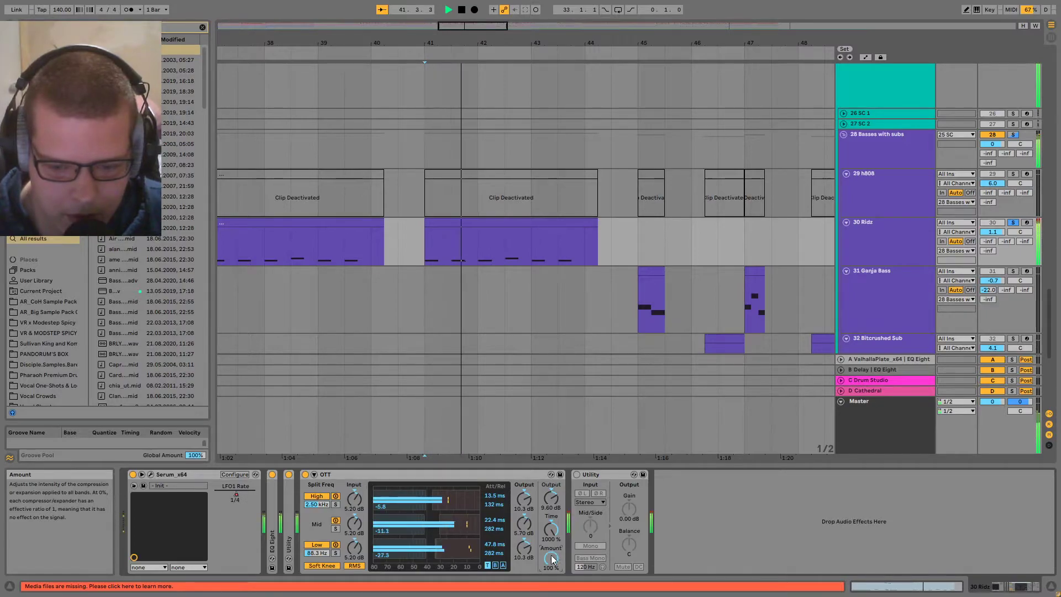
key("ctrl+z")
key("space")
double_click(407, 477)
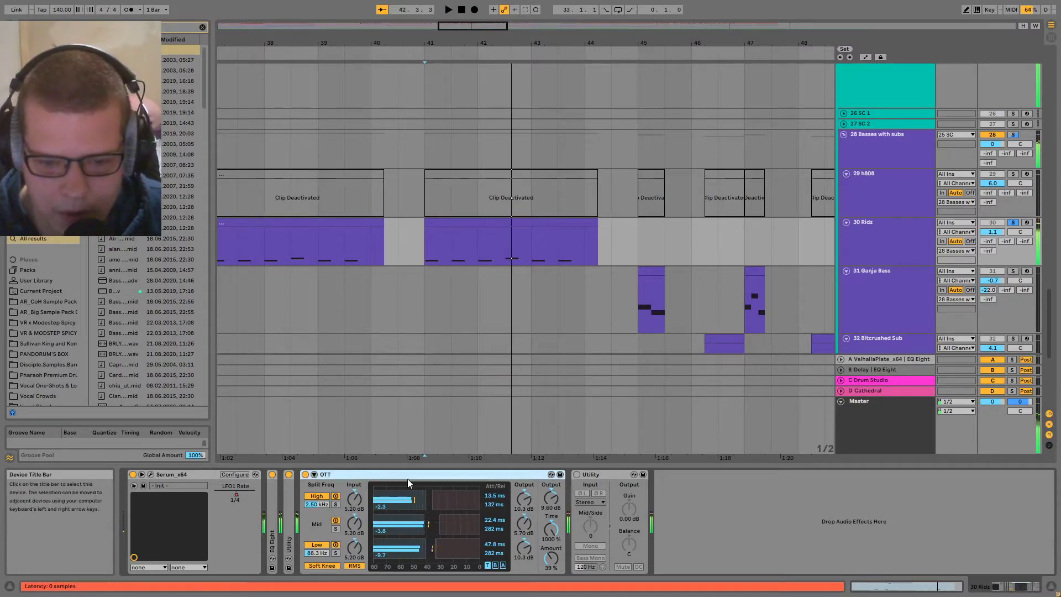
- Solo the Ganja Bass track and play its first clip from bar 45
left_click_drag(681, 325, 514, 280)
left_click(478, 274)
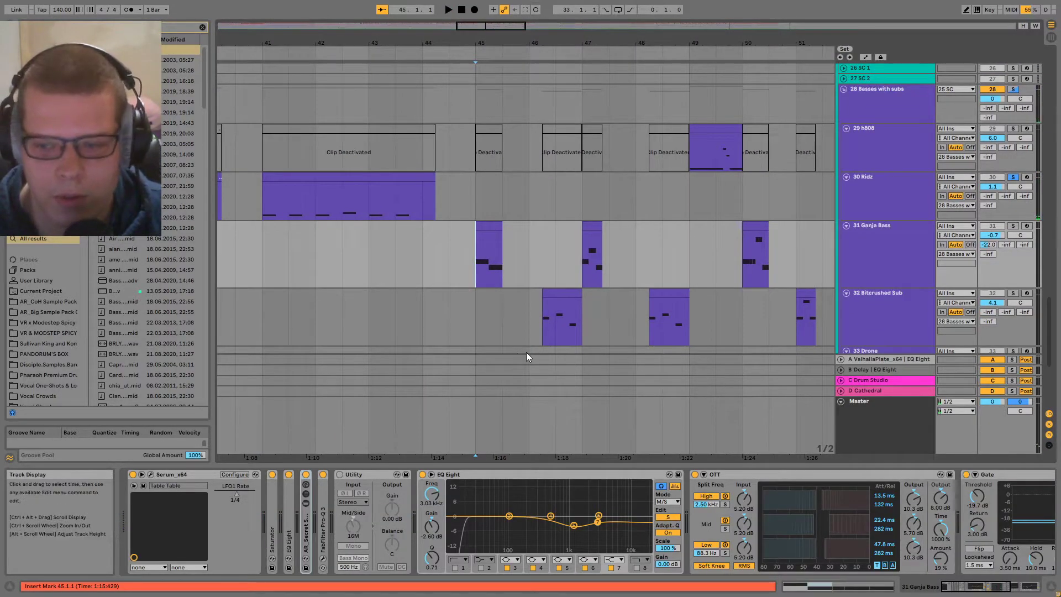
key("space")
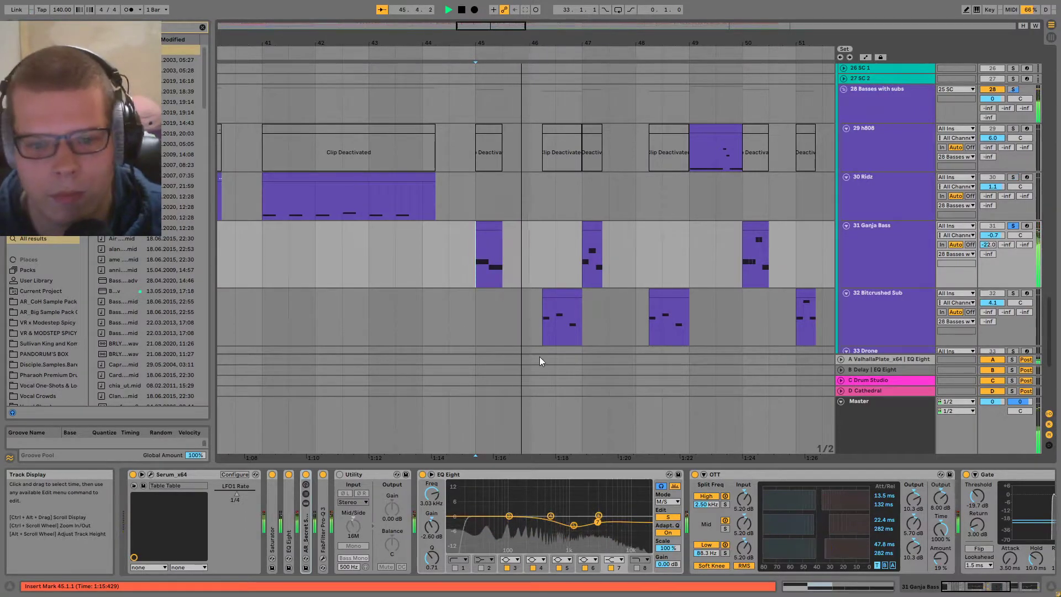
key("space")
- Play the Ganja Bass clip from bar 45 again and collapse the track's deactivated Utility
double_click(274, 528)
double_click(320, 475)
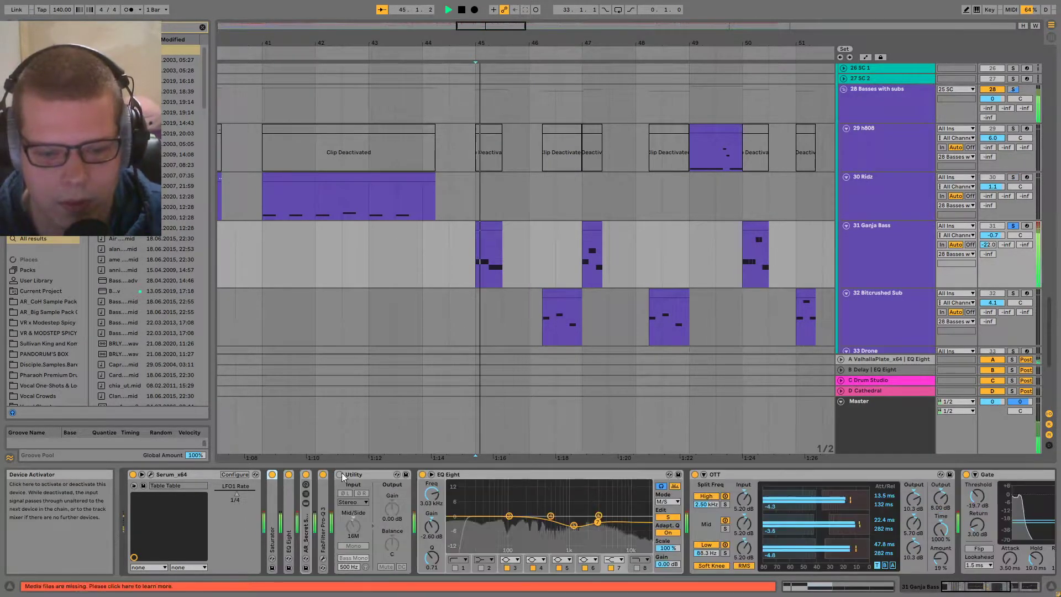
double_click(337, 476)
key("space")
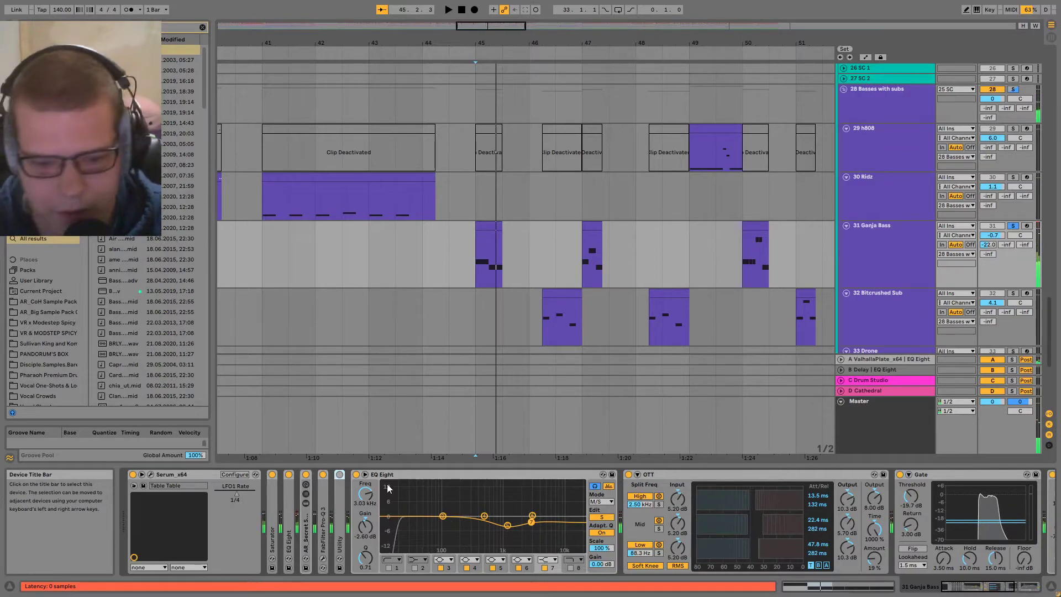
- Delete the Ganja Bass track's deactivated Utility, and collapse its expanded EQ Eight devices, OTT and Gate
double_click(370, 474)
double_click(377, 473)
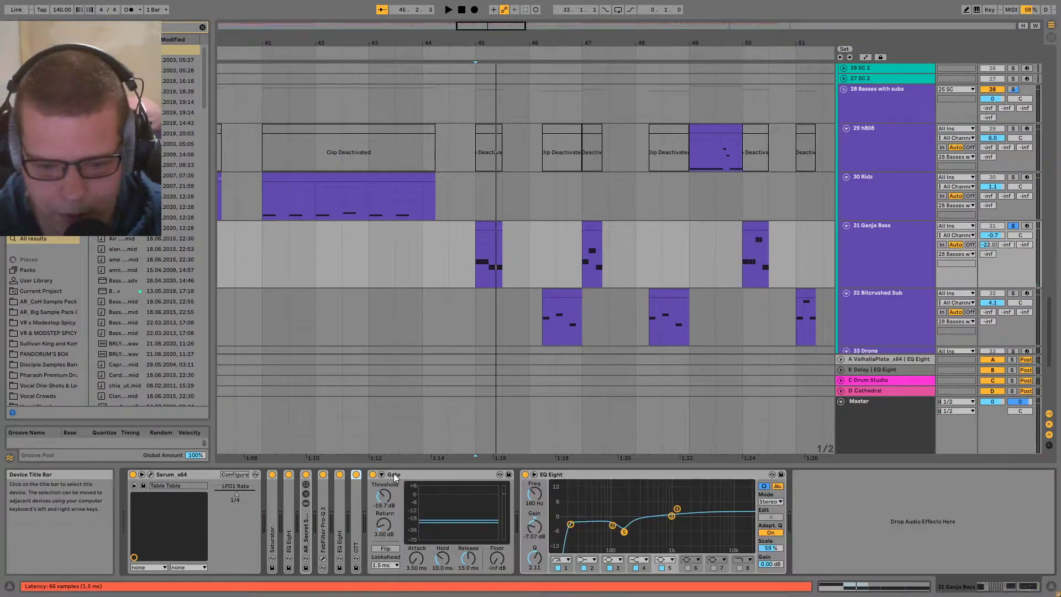
double_click(394, 473)
double_click(437, 474)
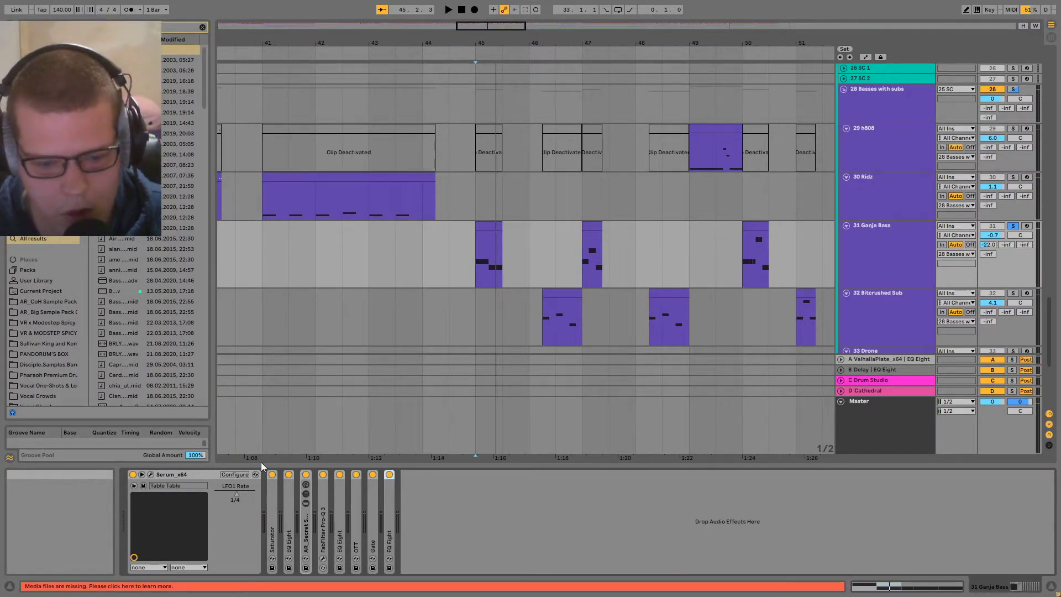
- Open the Ganja Bass track's Serum plug-in window and move it clear of the device chain
left_click(151, 474)
left_click_drag(466, 158, 596, 87)
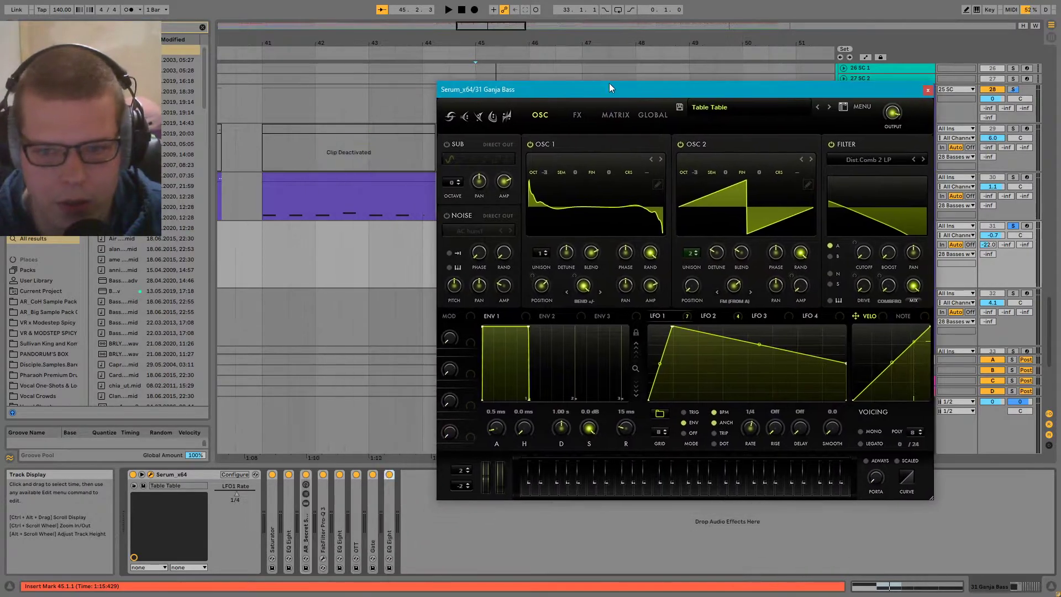
left_click(751, 105)
left_click(730, 85)
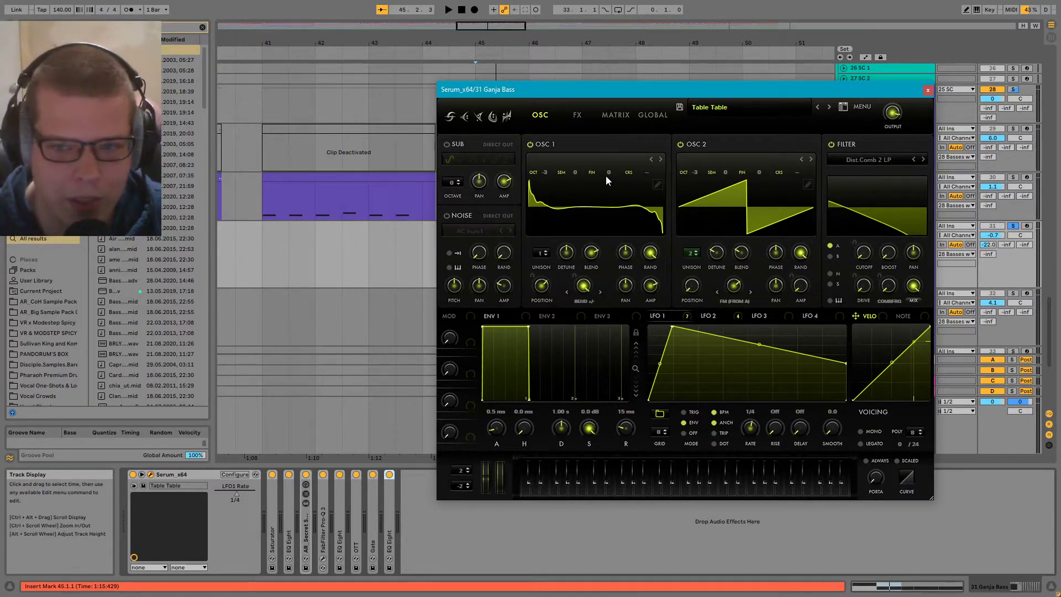
- Inspect the LFO 2 and LFO 1 curves in the Ganja Bass Serum patch and start playback
left_click_drag(674, 83, 681, 114)
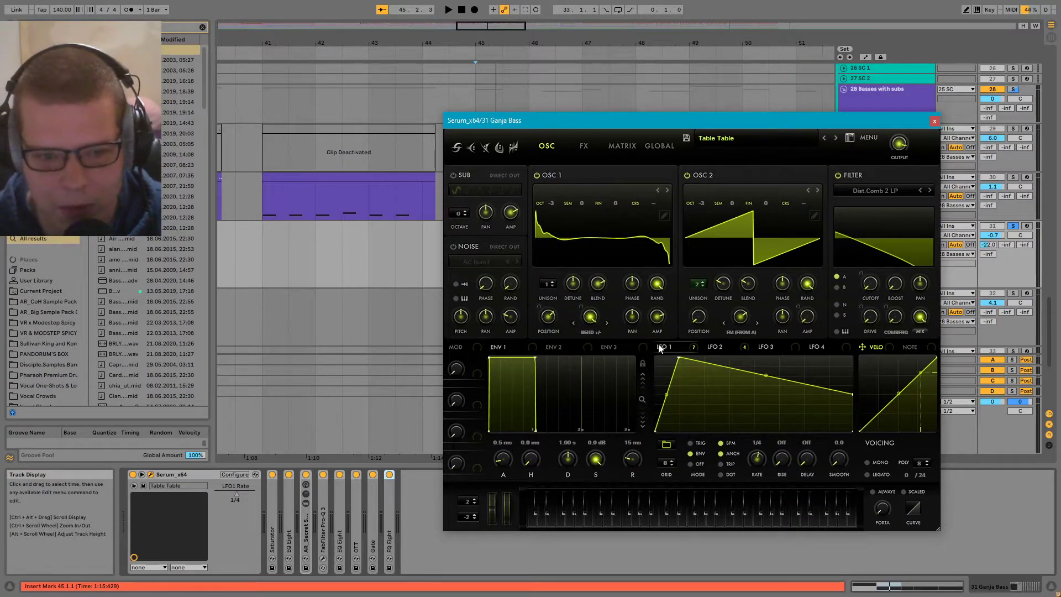
left_click(740, 345)
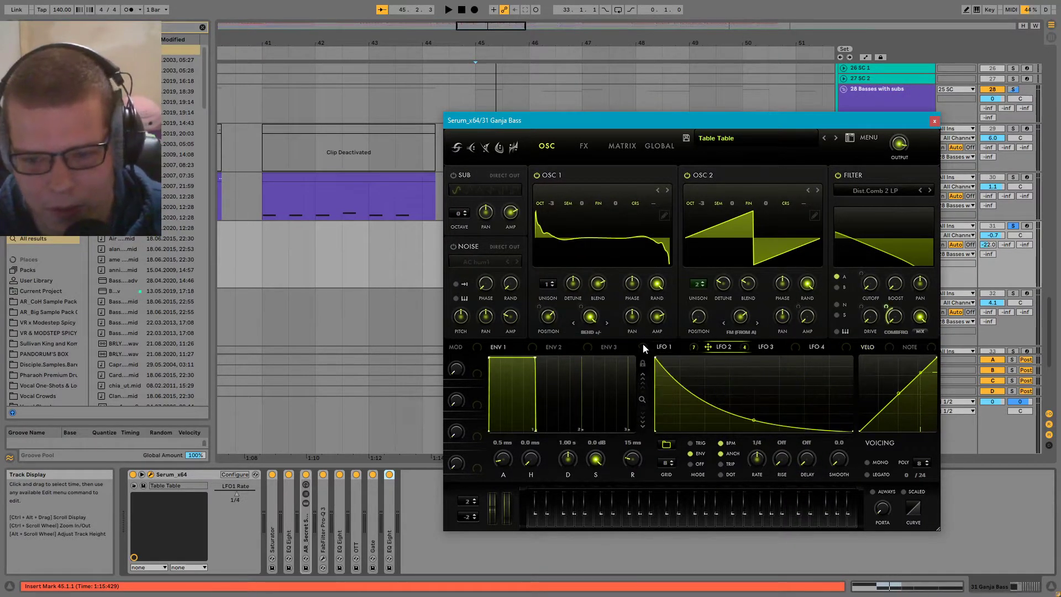
left_click(685, 349)
key("space")
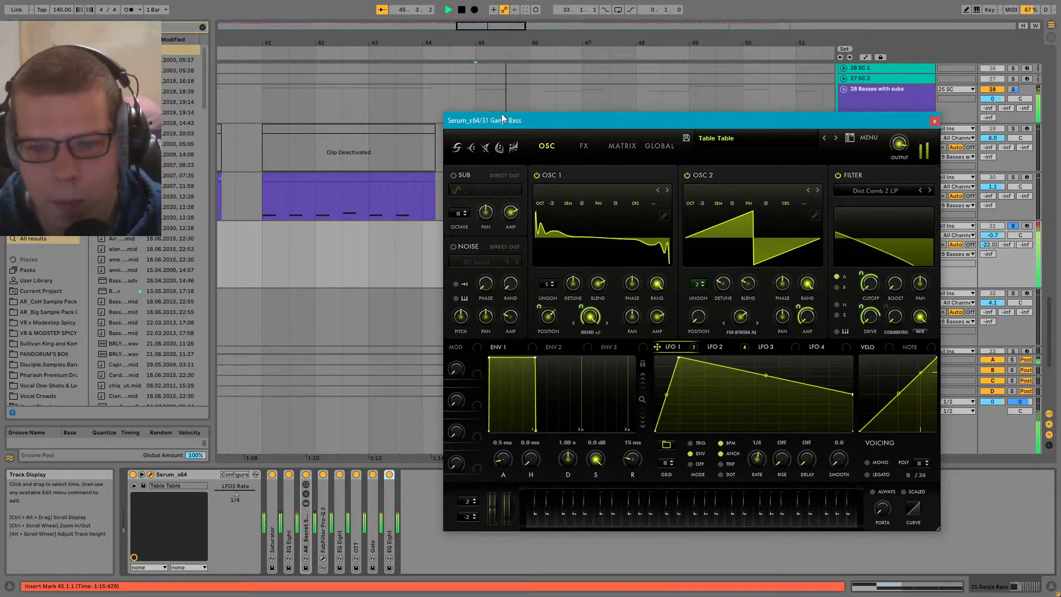
- Play the Ganja Bass clip at bar 50 with the Serum window moved clear of the arrangement, and bring the window back
left_click_drag(575, 120, 433, 334)
scroll(481, 149, "down", 4)
scroll(479, 147, "down", 3)
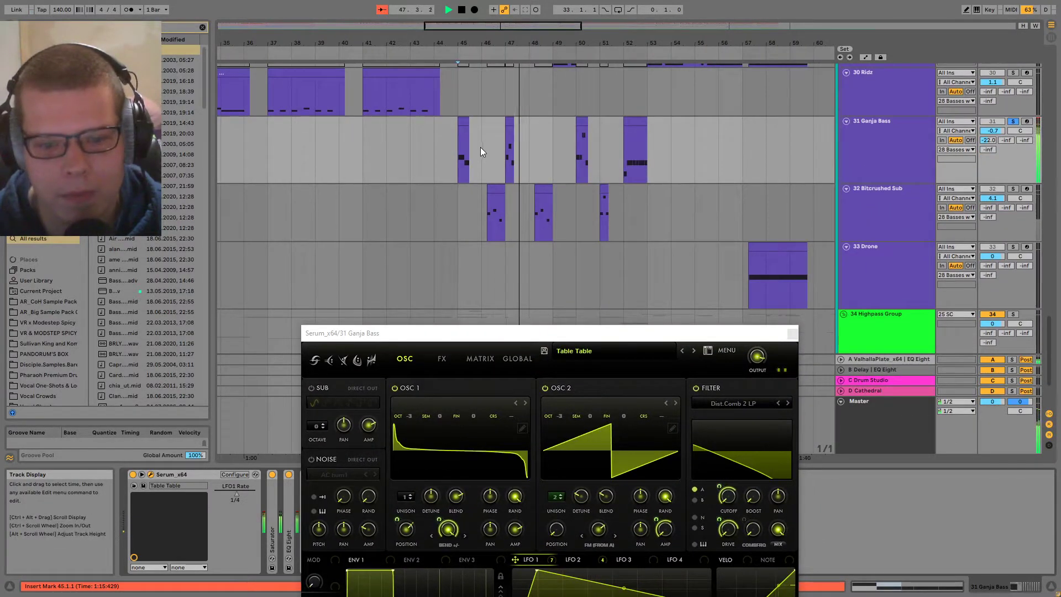
left_click(576, 154)
key("space")
scroll(586, 159, "up", 2, "ctrl")
key("space")
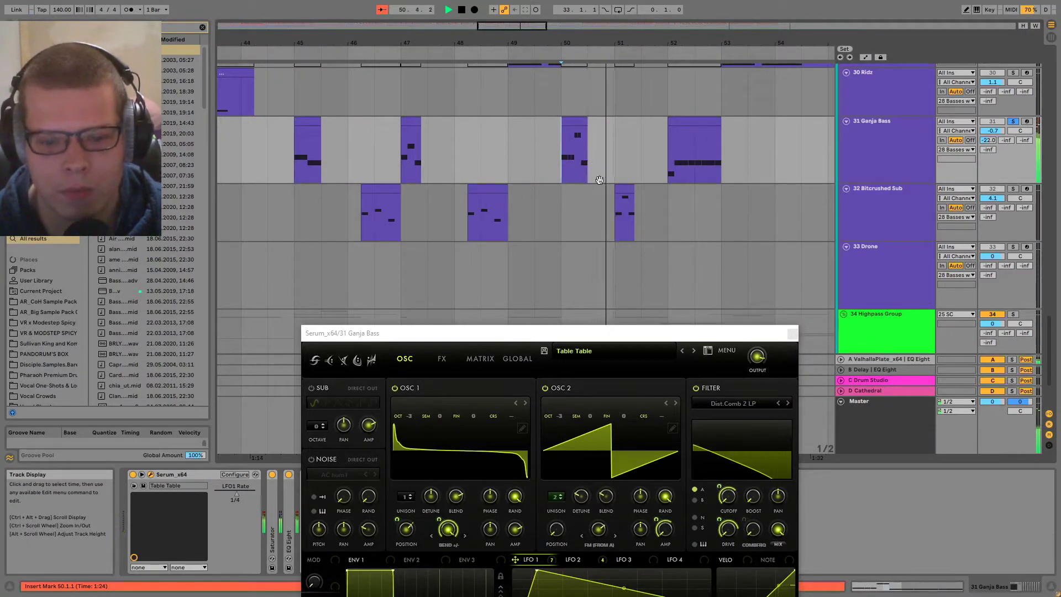
scroll(602, 166, "down", 1)
scroll(603, 166, "up", 3)
key("space")
left_click_drag(557, 332, 627, 177)
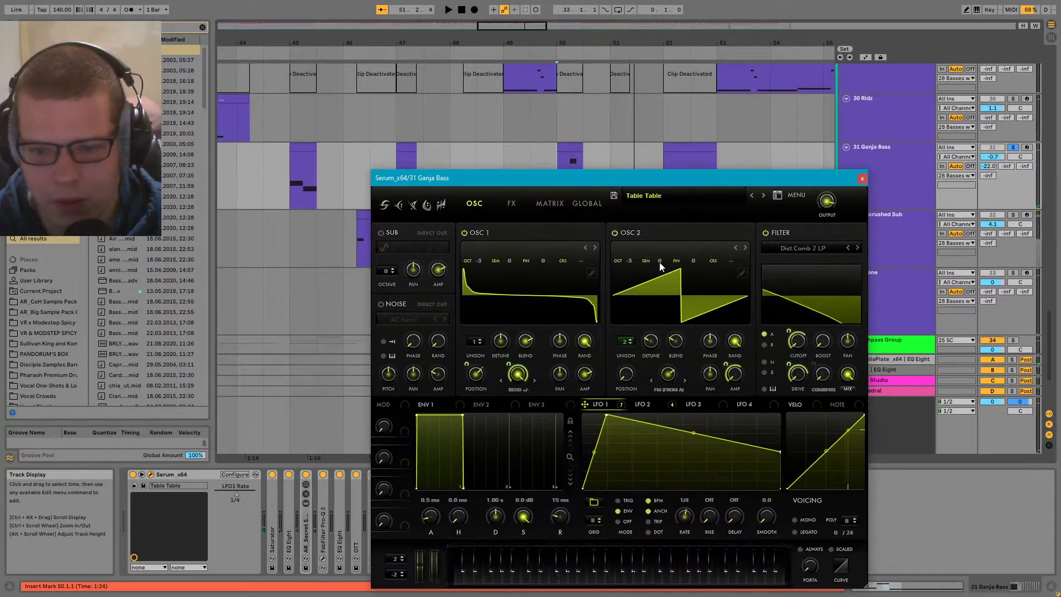
- Review LFO 2 and LFO 1, and audition the bass with LFO 1 bypassed and restored on the filter cutoff
left_click(676, 405)
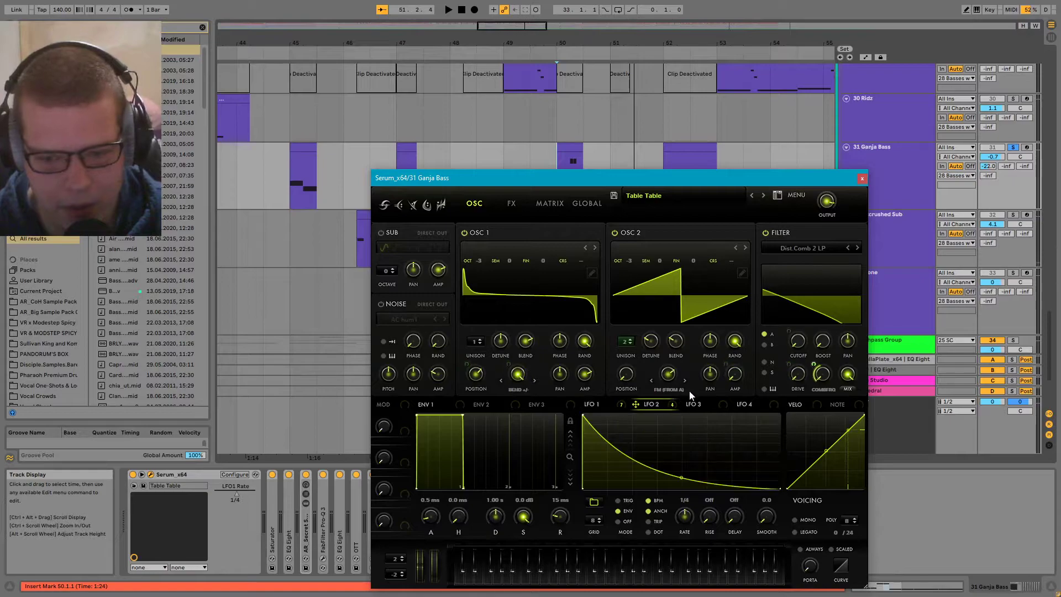
left_click(598, 404)
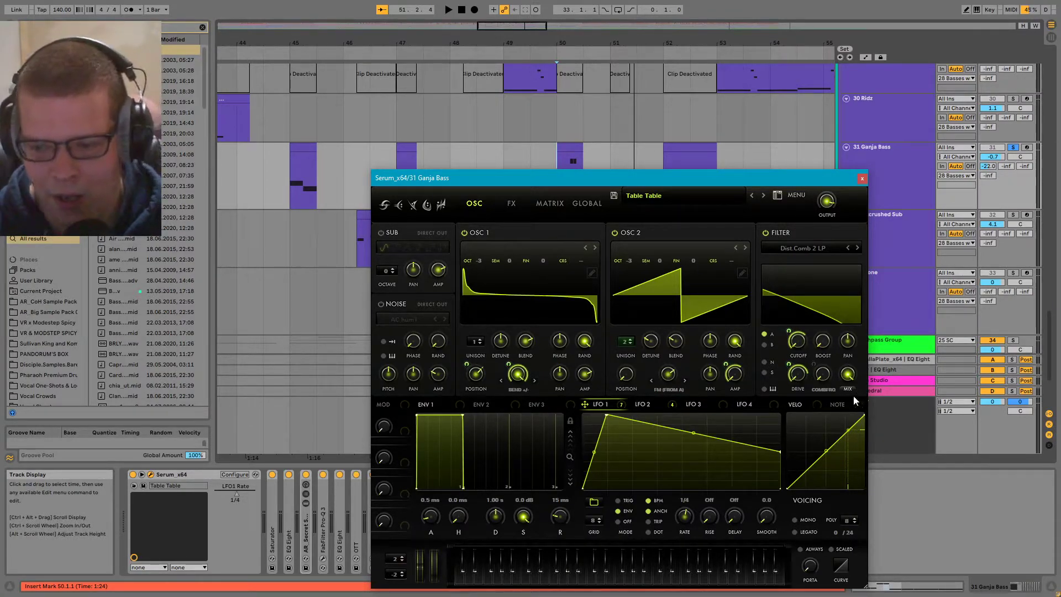
key("space")
right_click(786, 337)
left_click(807, 347)
right_click(796, 333)
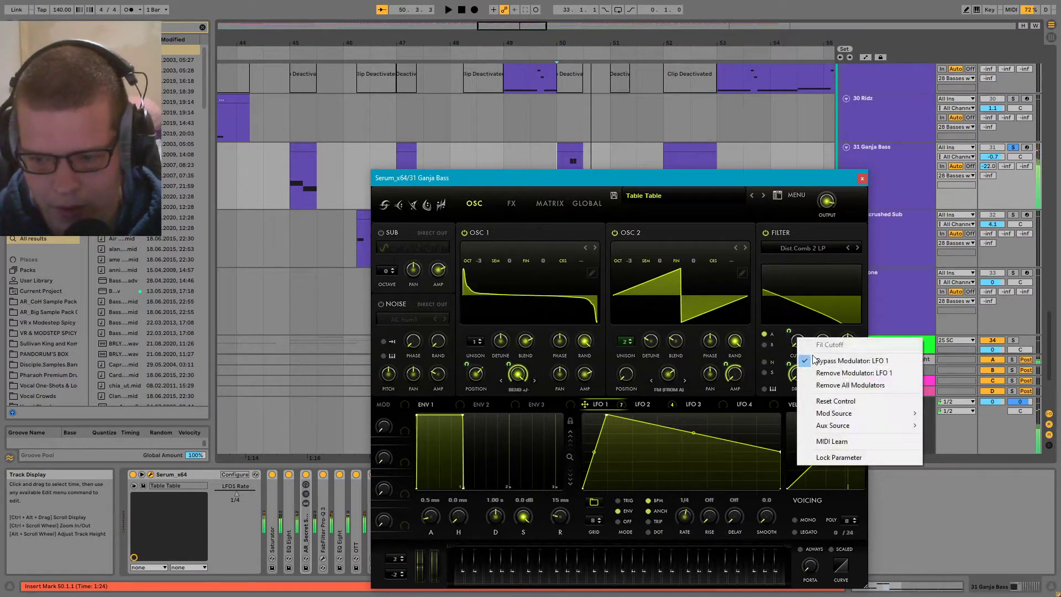
left_click(798, 356)
- Audition the bass with LFO 1 bypassed on the filter drive and on OSC 2's amp, restoring both modulations
right_click(794, 376)
left_click(805, 393)
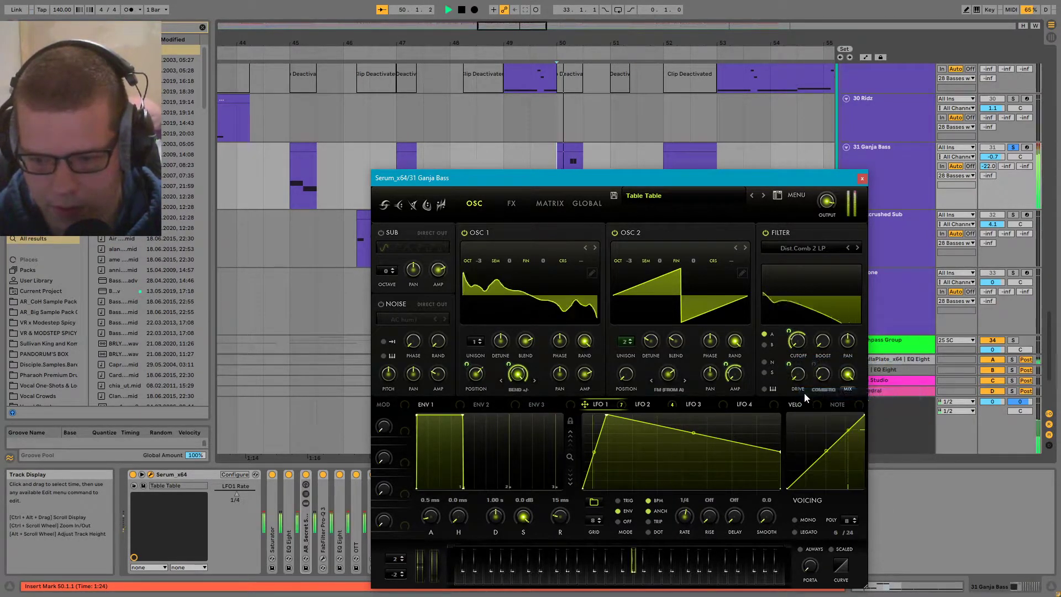
right_click(794, 374)
left_click(821, 392)
key("space")
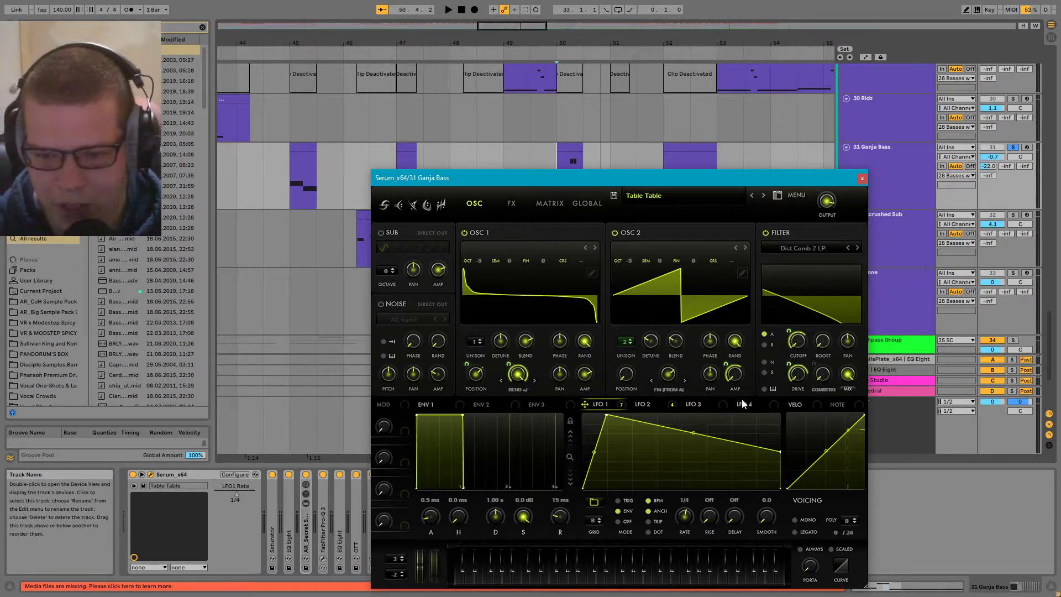
right_click(730, 365)
left_click(733, 378)
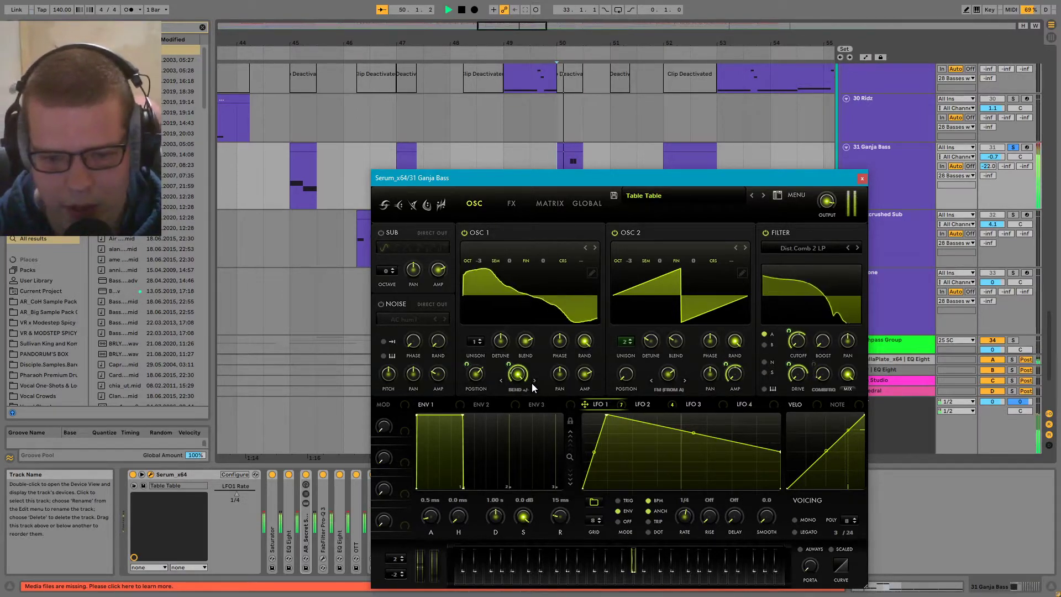
- Compare the bass from bar 50 with the modulation of OSC 1's Bend +/- bypassed, and restore the modulation
right_click(517, 373)
left_click(544, 393)
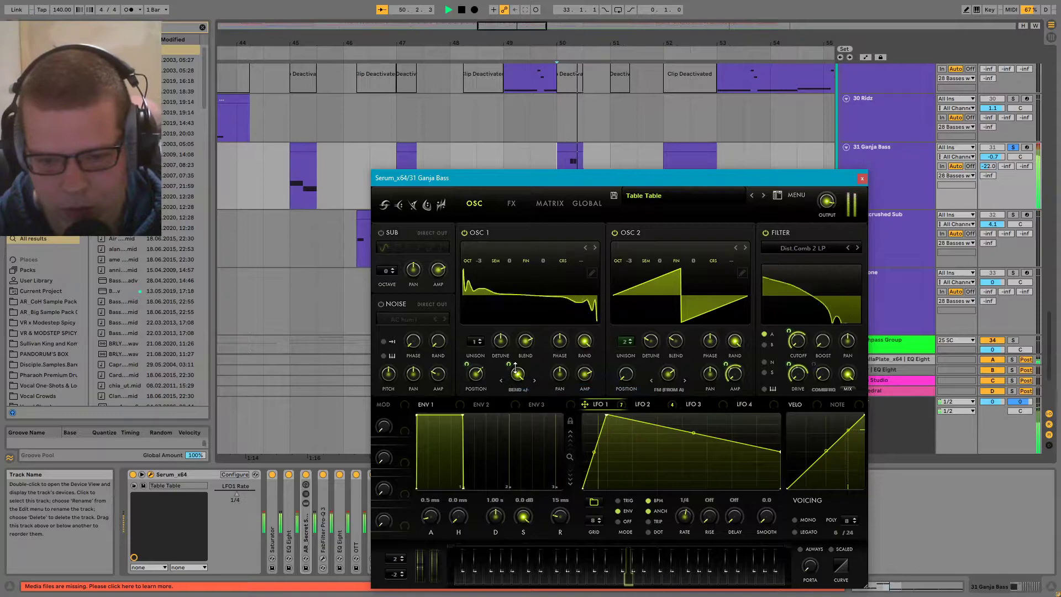
key("space")
right_click(518, 374)
left_click(553, 420)
key("space")
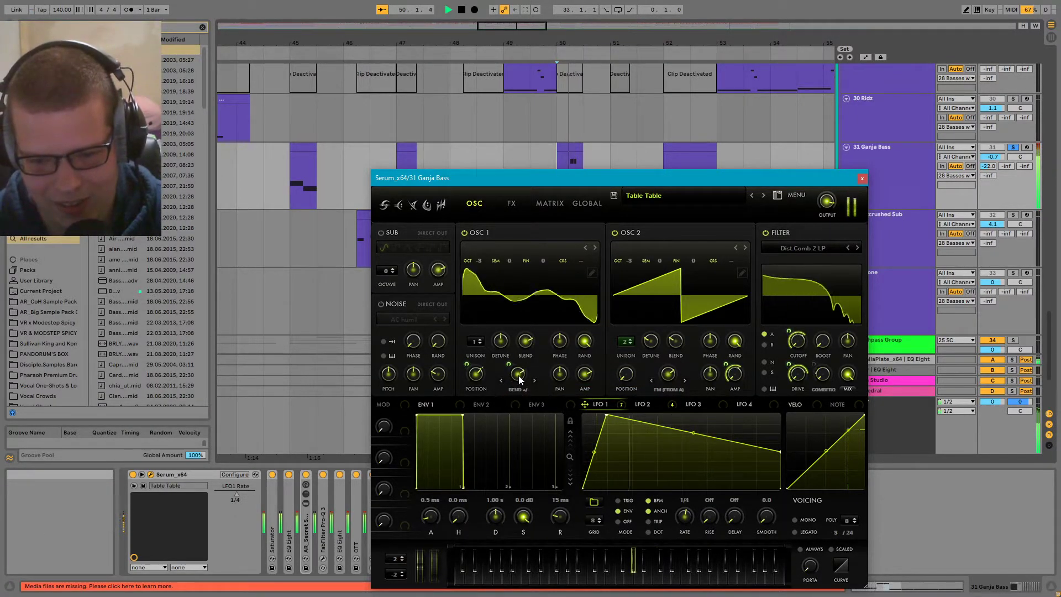
right_click(517, 374)
left_click(553, 409)
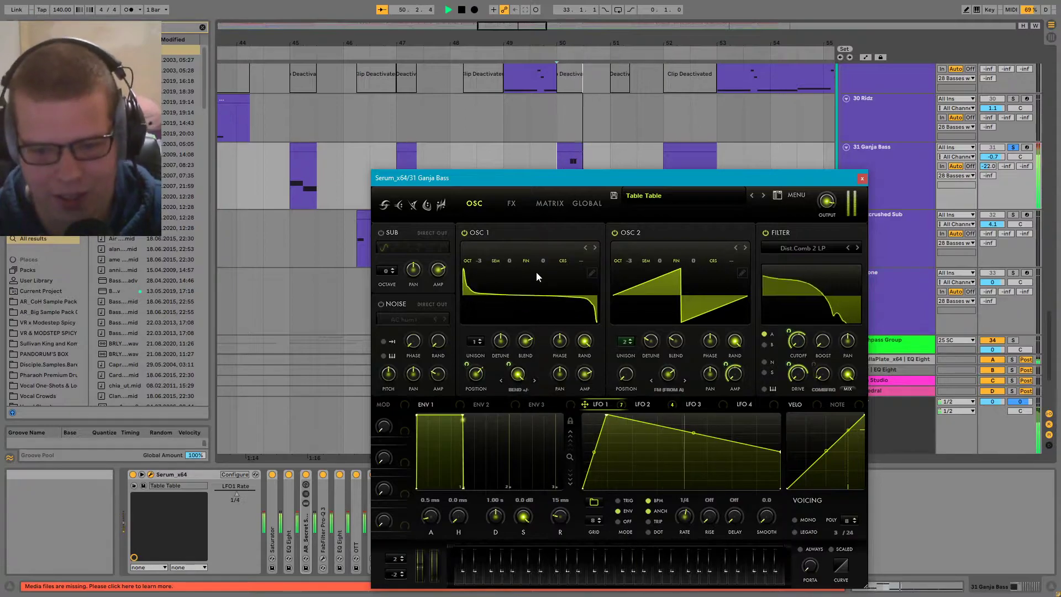
key("space")
right_click(518, 374)
left_click(541, 395)
key("space")
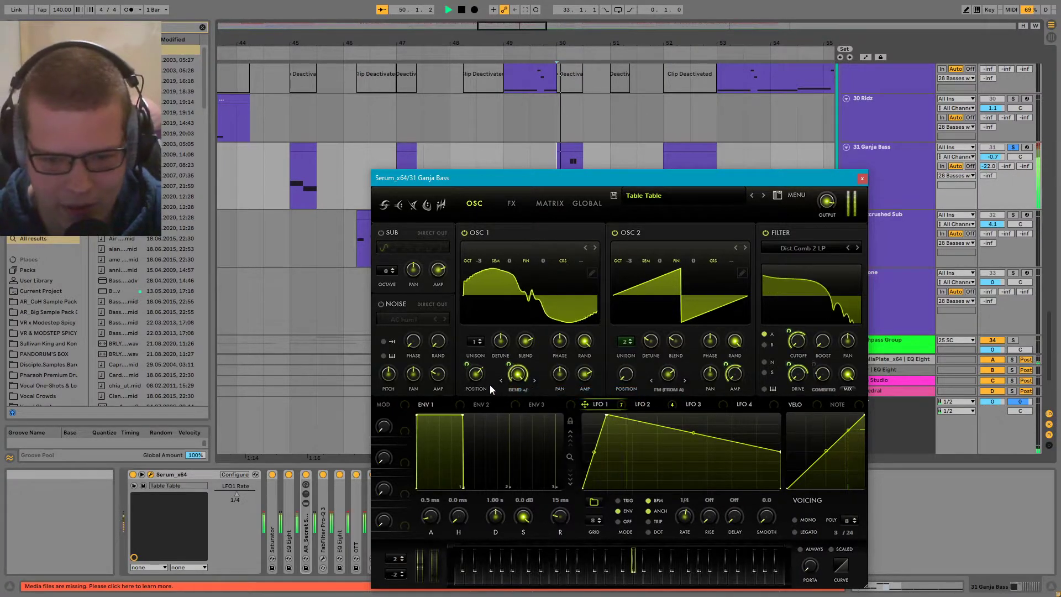
- Check LFO 2 and return to LFO 1, and open Serum's effects to look at the Tube distortion
left_click(666, 404)
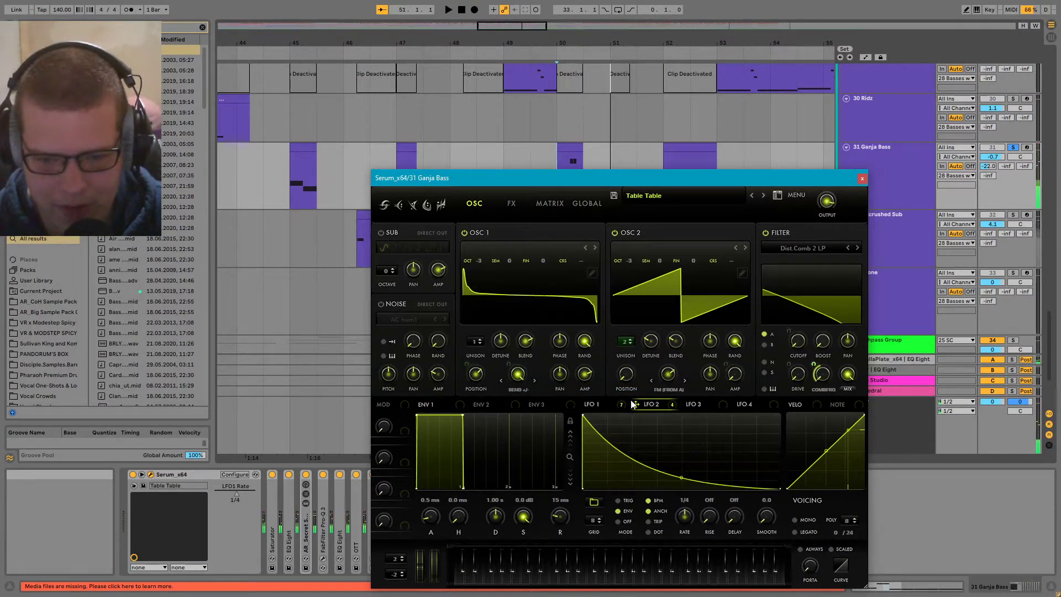
left_click(600, 404)
key("space")
left_click(512, 203)
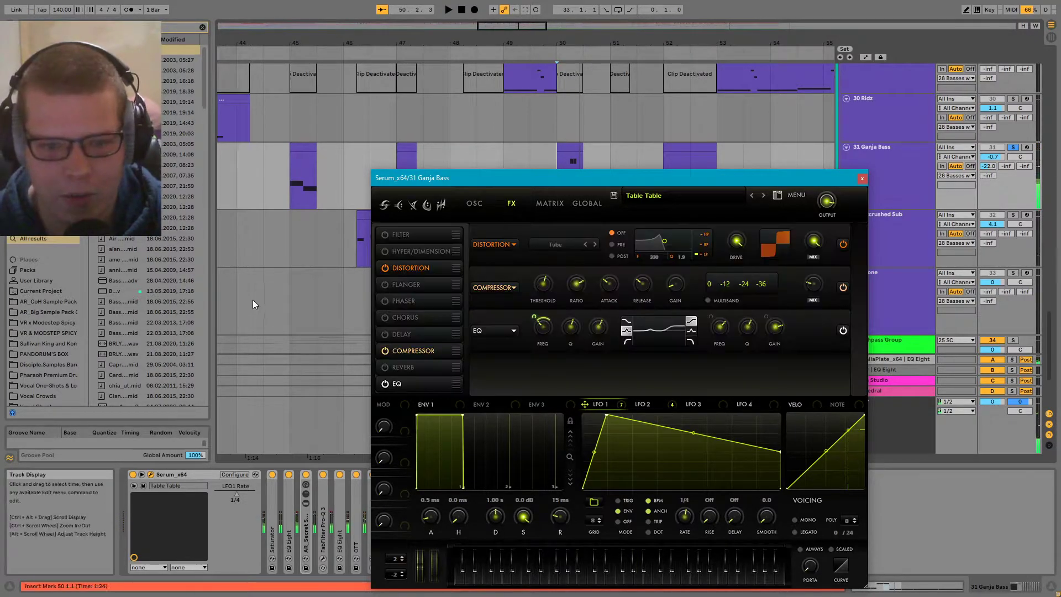
left_click(556, 244)
left_click(559, 235)
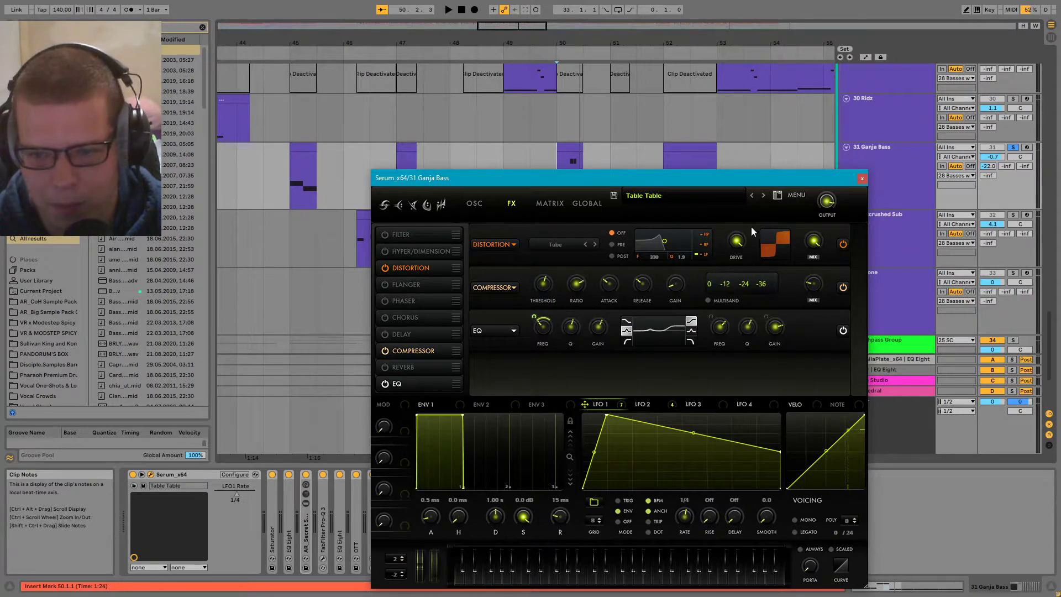
- Compare the bass from bar 50 with Serum's distortion switched off and back on
key("space")
left_click(385, 268)
key("space")
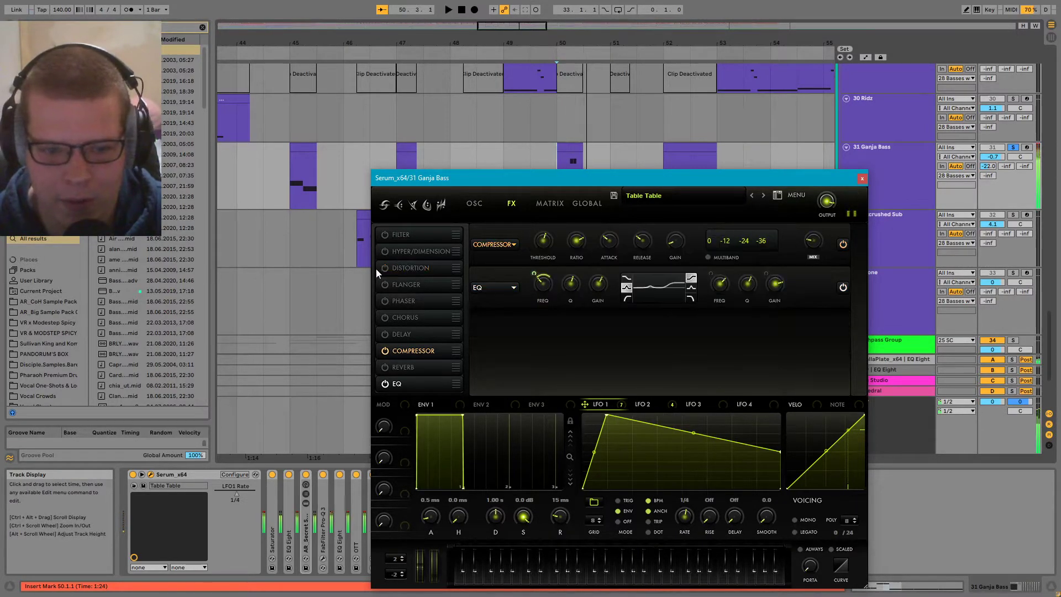
left_click(386, 268)
key("space")
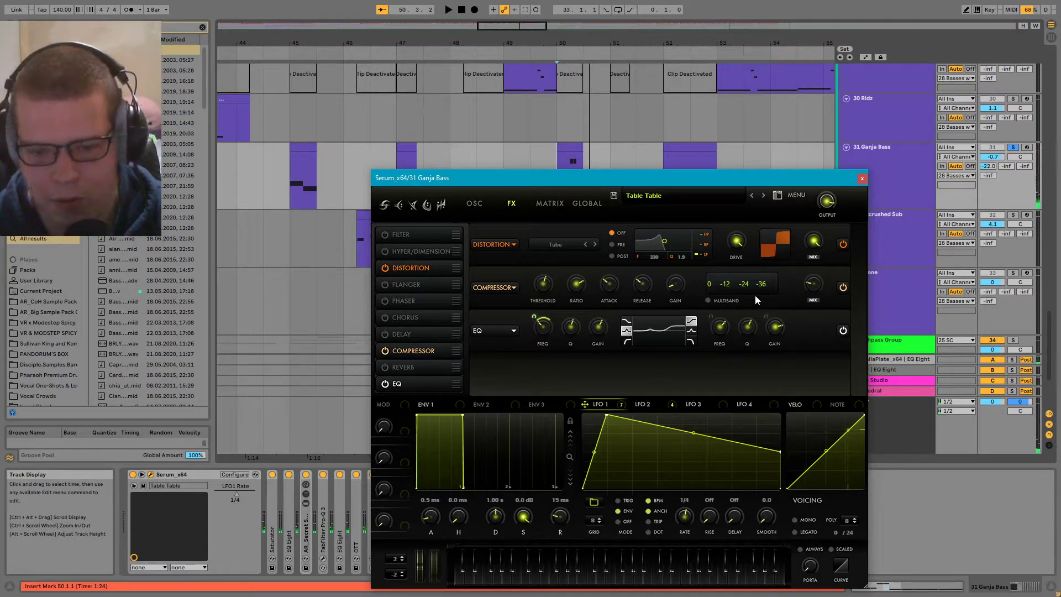
- Compare the bass with Serum's compressor switched off, and re-enable the compressor
left_click(385, 351)
key("space")
left_click(385, 351)
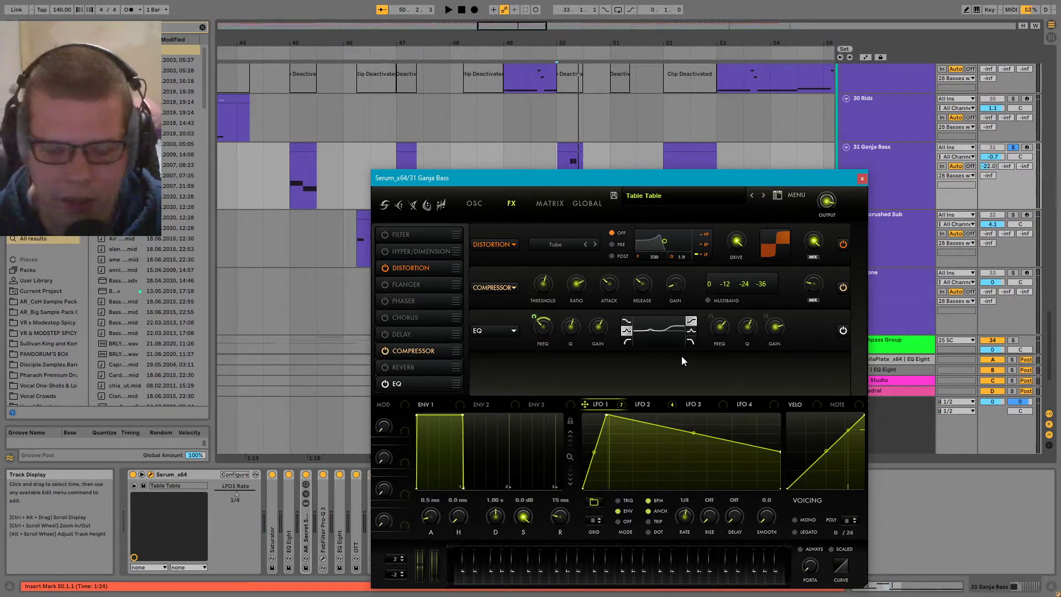
- Compare the bass with Serum's EQ switched off and back on, and close the Serum window
left_click(386, 383)
key("space")
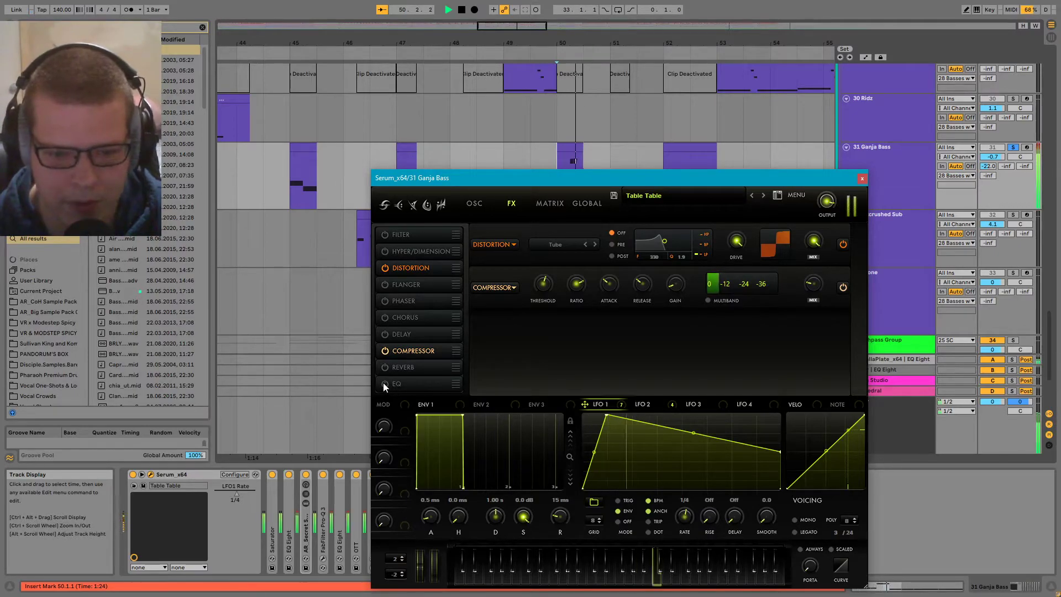
left_click(385, 383)
key("space")
left_click(862, 179)
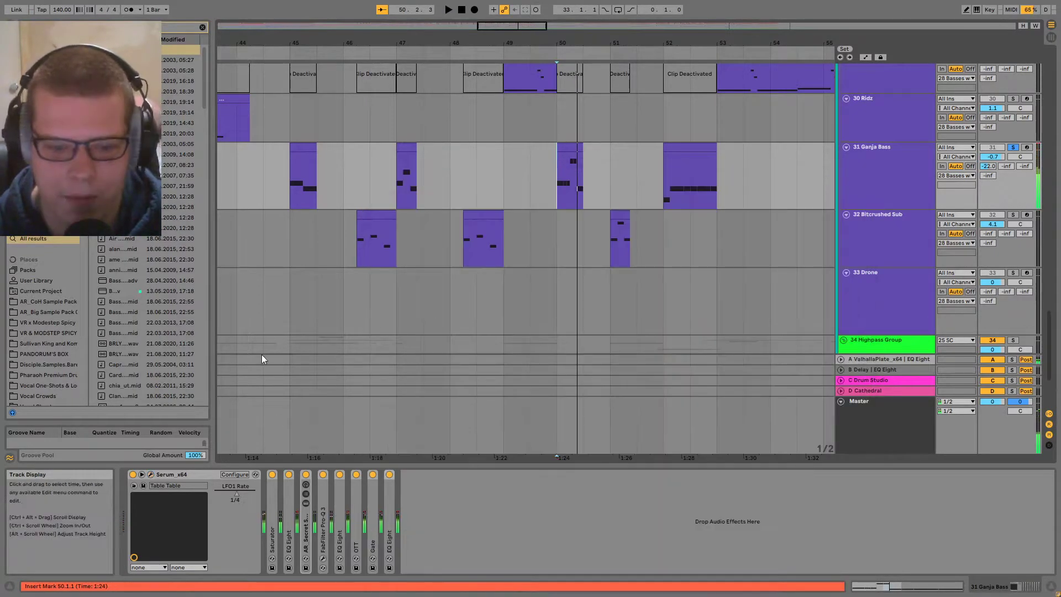
- Play Ganja Bass from bar 50 with all audio effects after Serum deactivated, and reactivate them
left_click(273, 484)
key("ctrl+a")
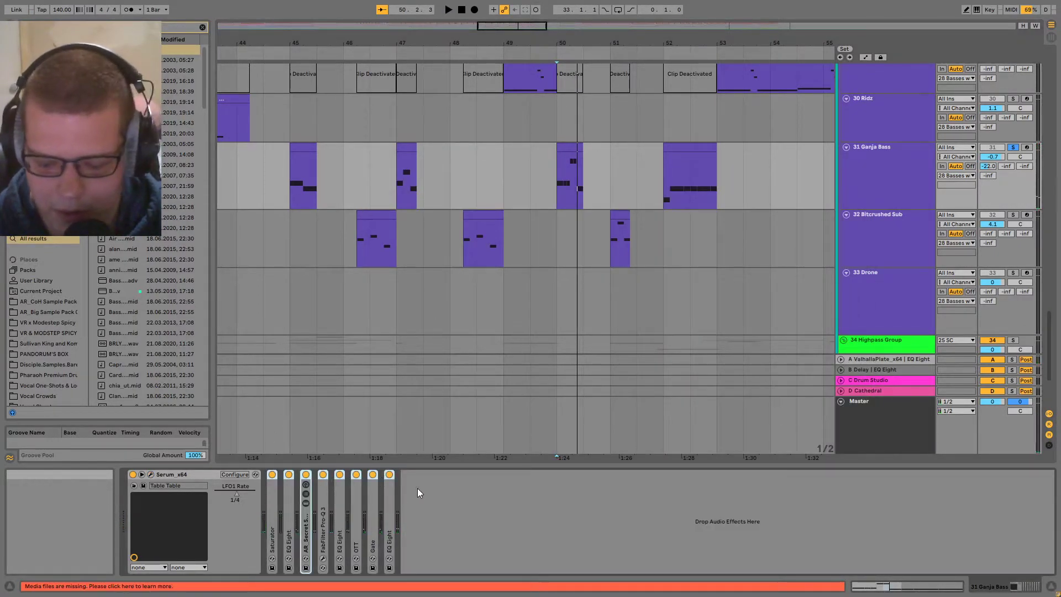
key("ctrl+0")
key("space")
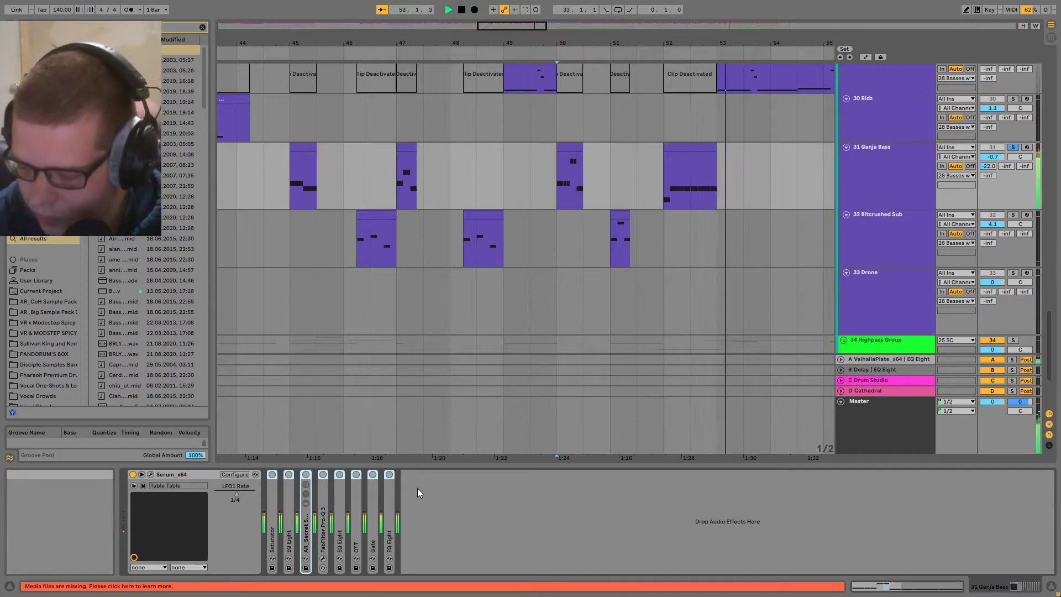
key("ctrl+0")
left_click(550, 521)
- Expand the Ganja Bass track's Saturator and play the track's first clip from bar 45
double_click(274, 506)
scroll(587, 178, "left", 2)
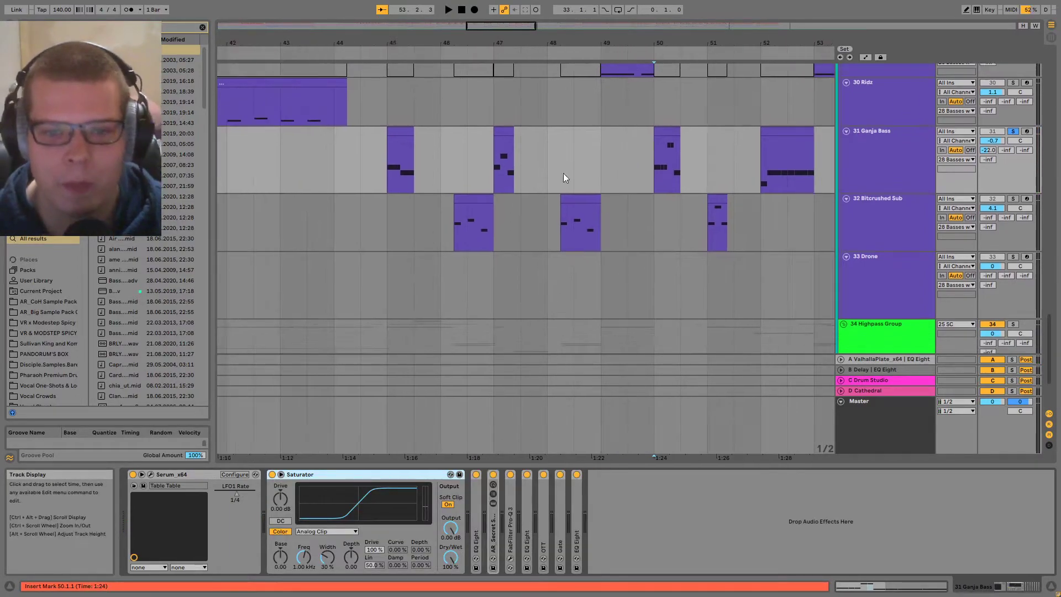
left_click(384, 161)
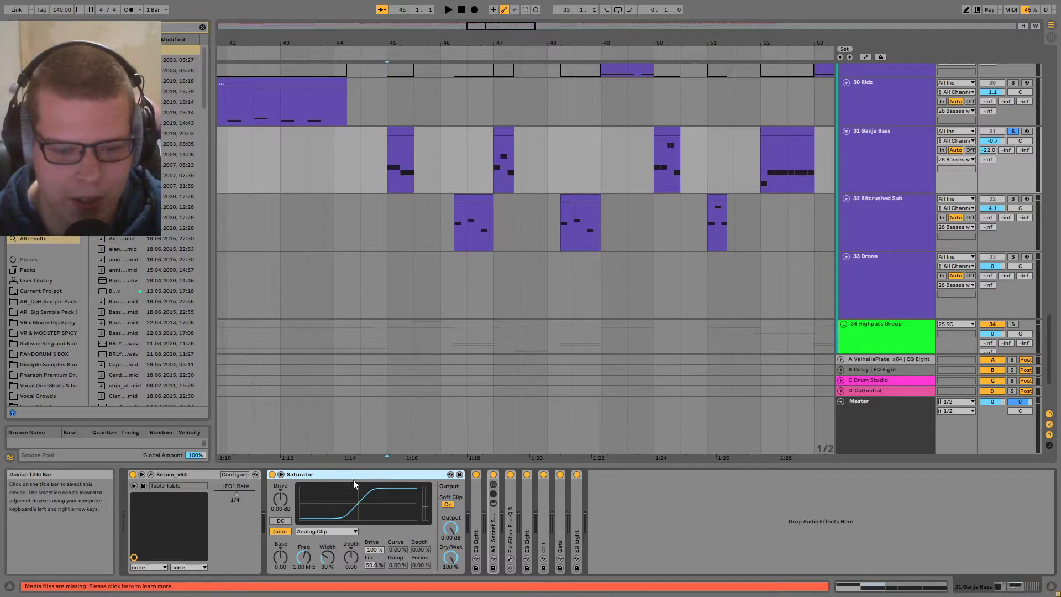
left_click(655, 521)
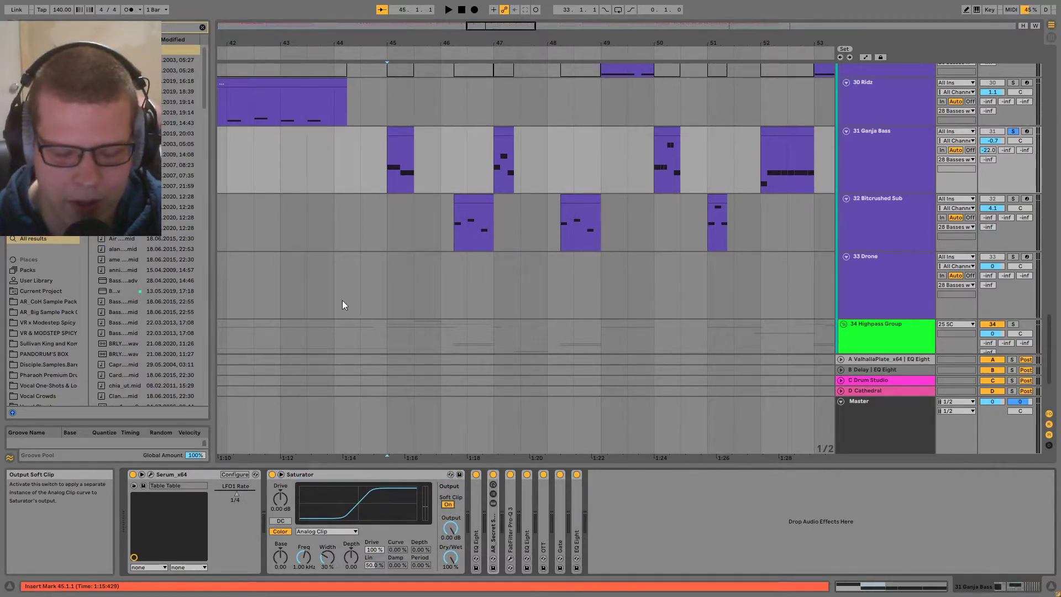
left_click(395, 155)
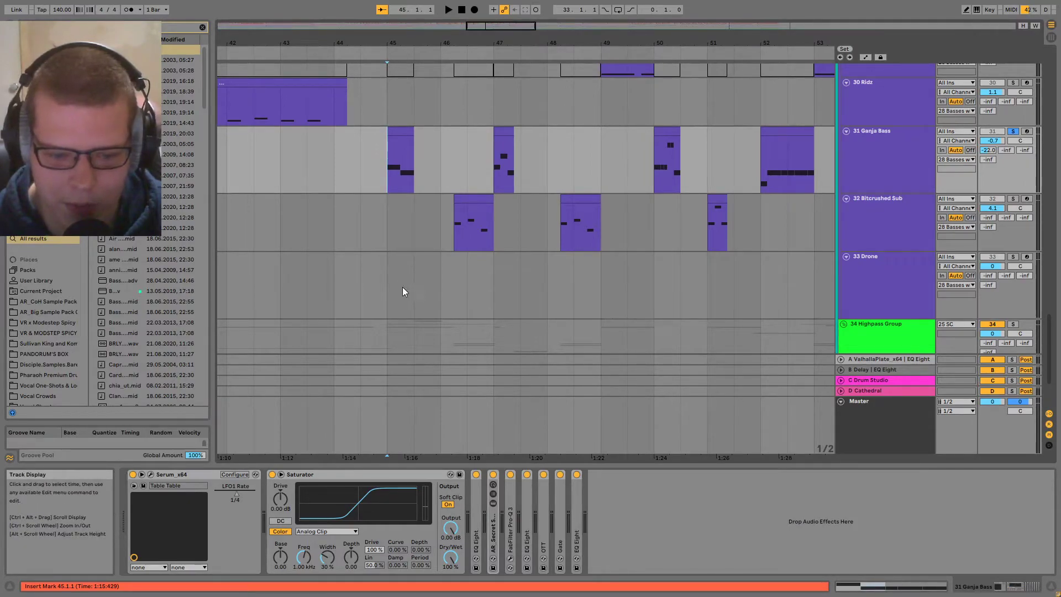
scroll(387, 209, "up", 2)
left_click_drag(441, 138, 299, 180)
scroll(299, 179, "down", 2)
key("space")
key("space")
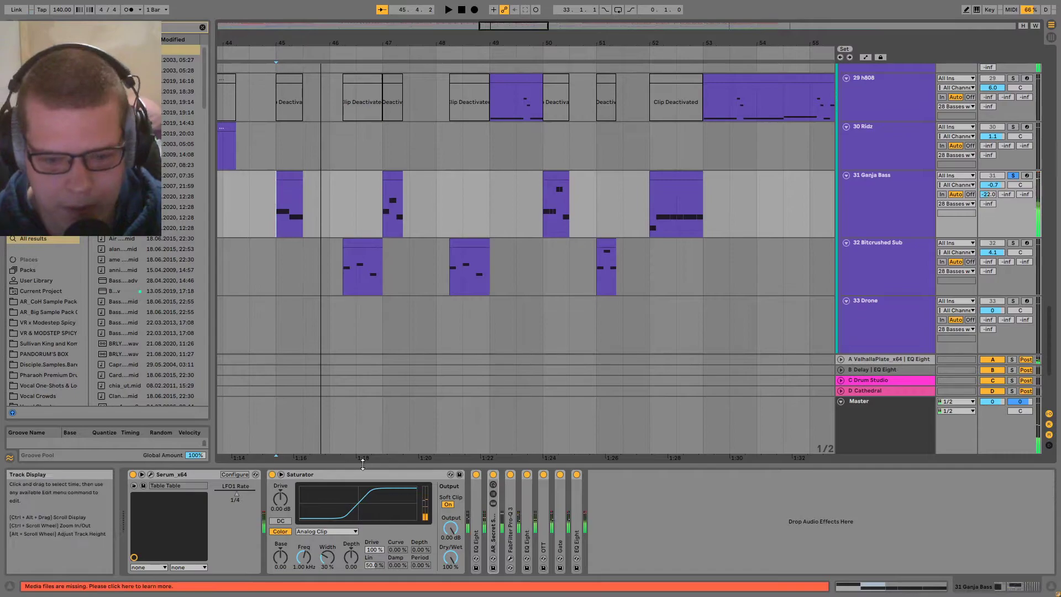
- Collapse the Saturator, expand the first EQ Eight, and compare Ganja Bass from bar 47 with that EQ off and on
double_click(352, 476)
double_click(289, 500)
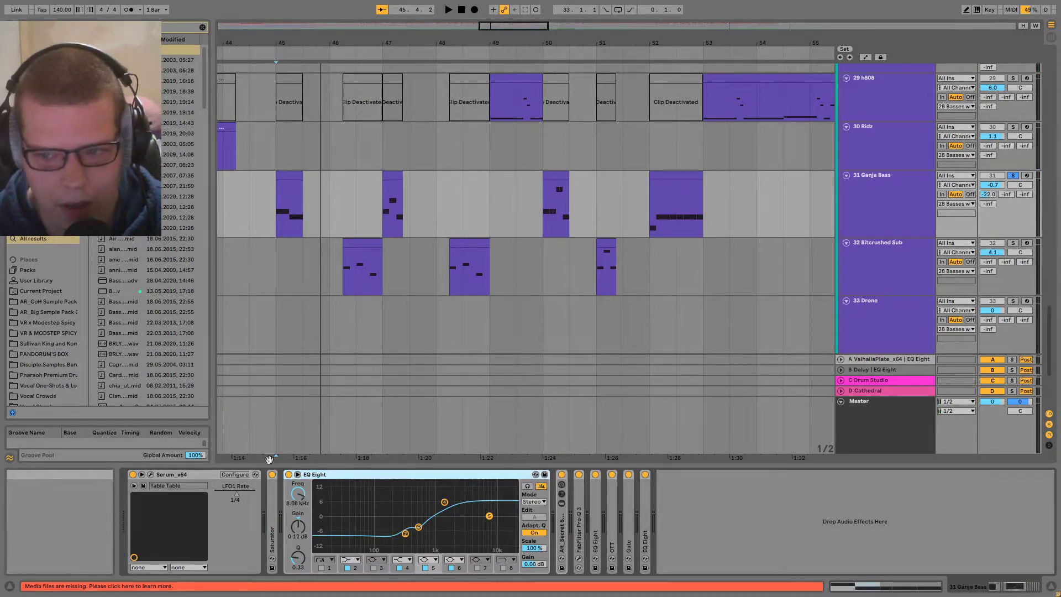
left_click(381, 182)
scroll(380, 182, "down", 10)
scroll(364, 183, "up", 8)
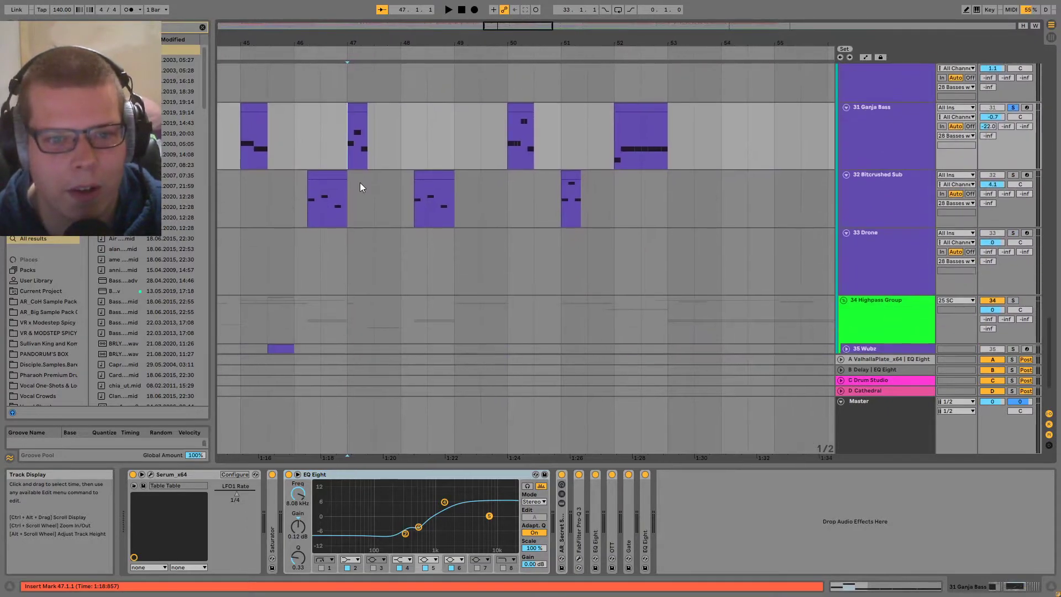
key("space")
left_click(289, 476)
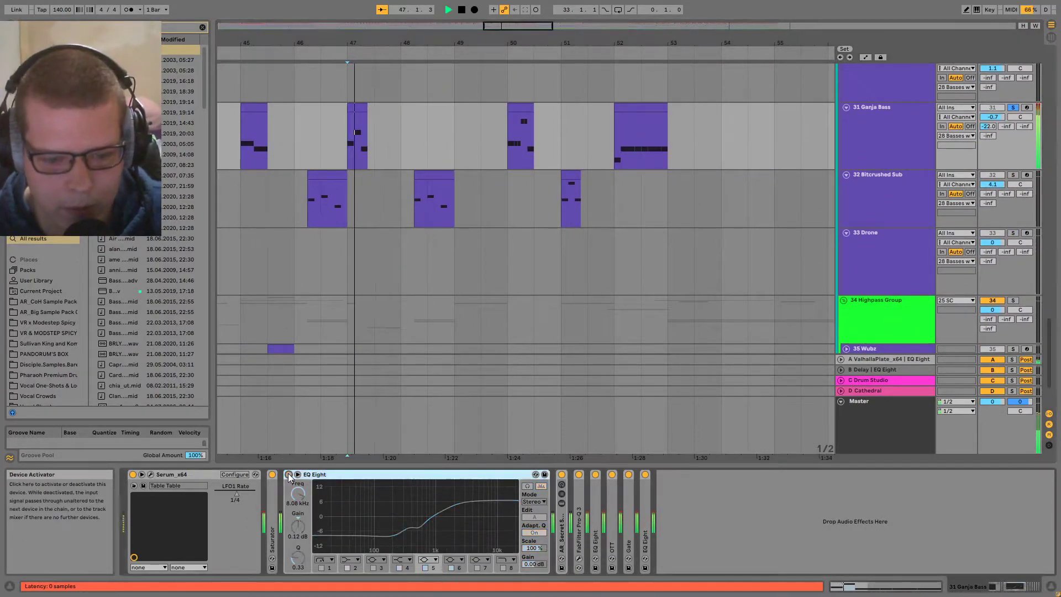
left_click(288, 474)
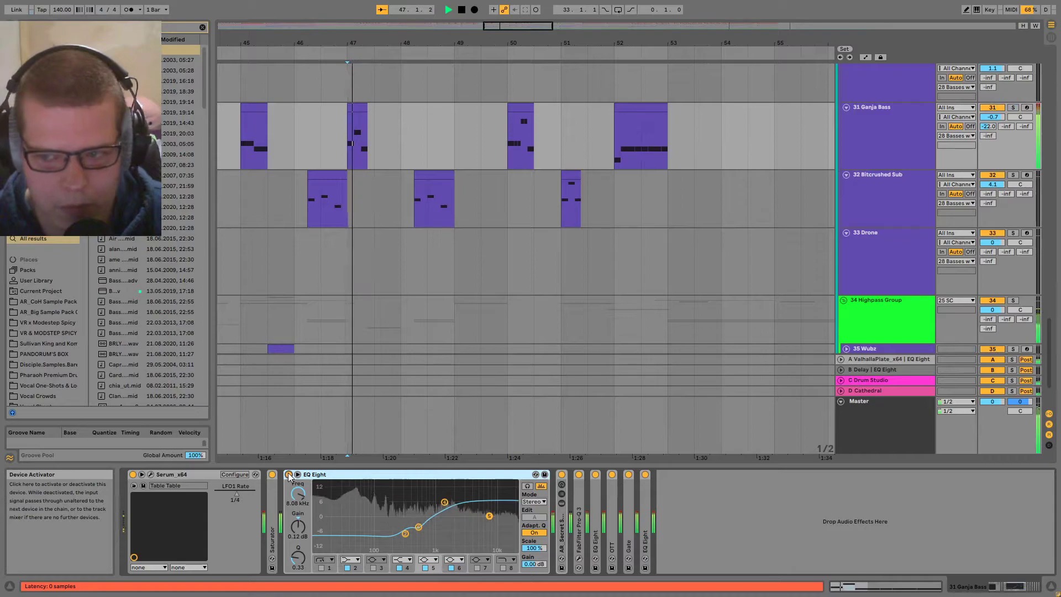
- Toggle the first EQ Eight off and on while playing Ganja Bass from bar 47, and collapse the device
left_click(288, 475)
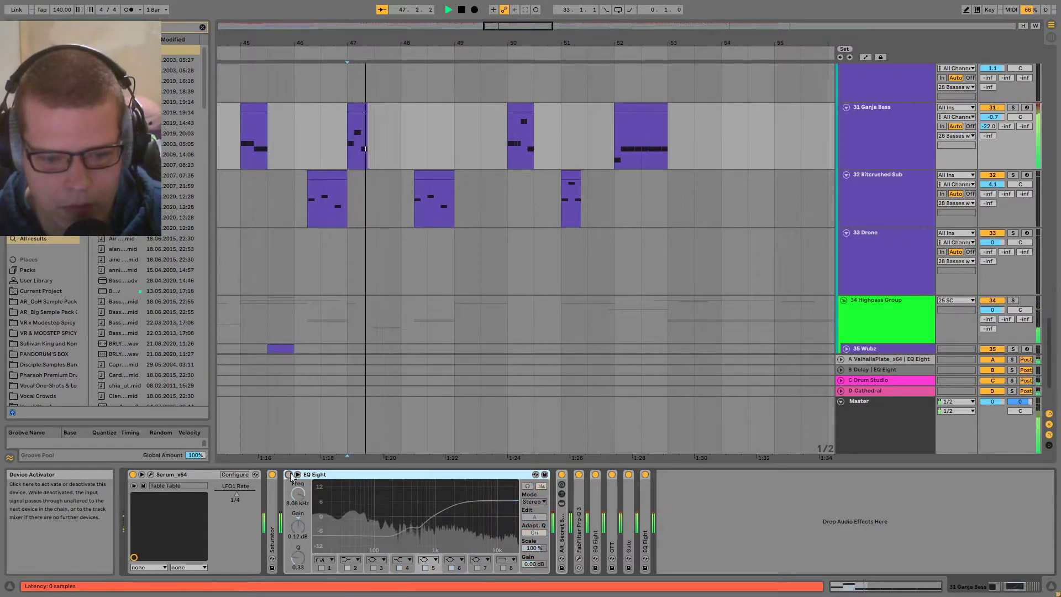
left_click(289, 476)
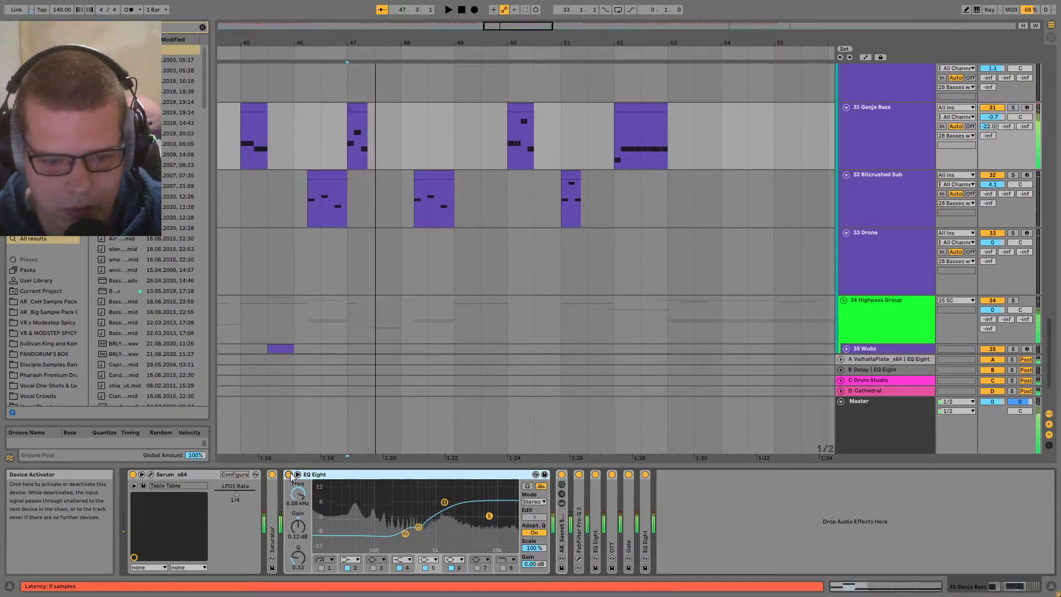
left_click(289, 475)
left_click(289, 475)
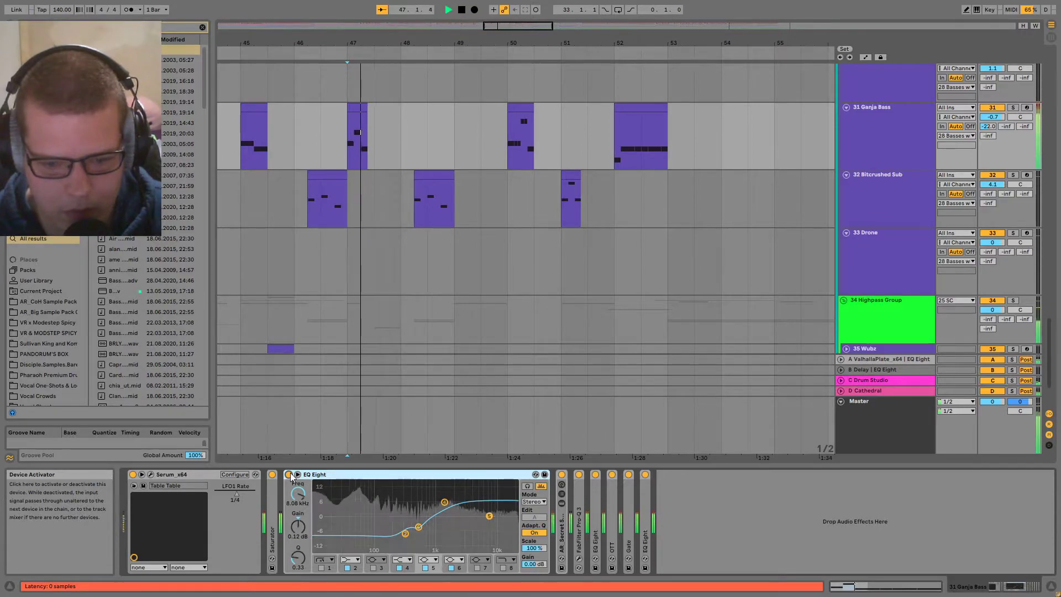
double_click(310, 475)
- Expand the first EQ Eight on Ganja Bass again and play the arrangement from bar 44
left_click_drag(244, 414, 539, 182)
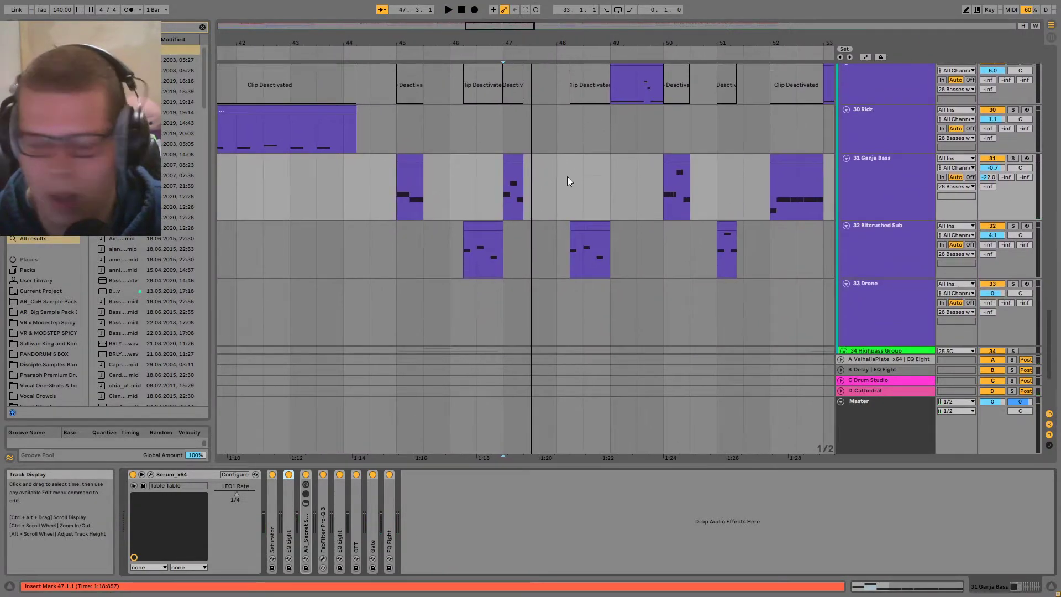
left_click(370, 188)
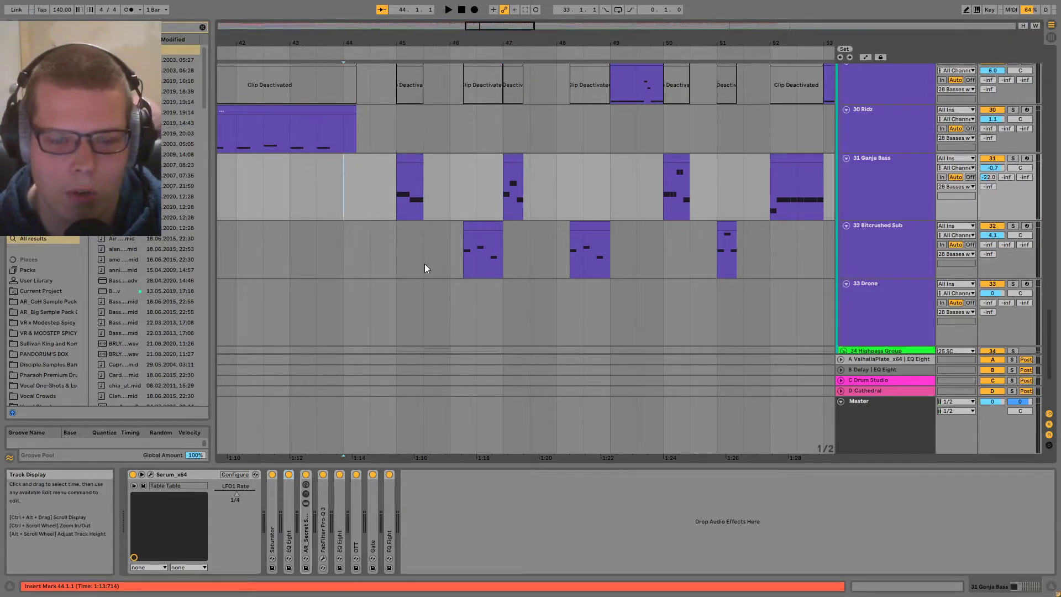
left_click(421, 182)
left_click(398, 210)
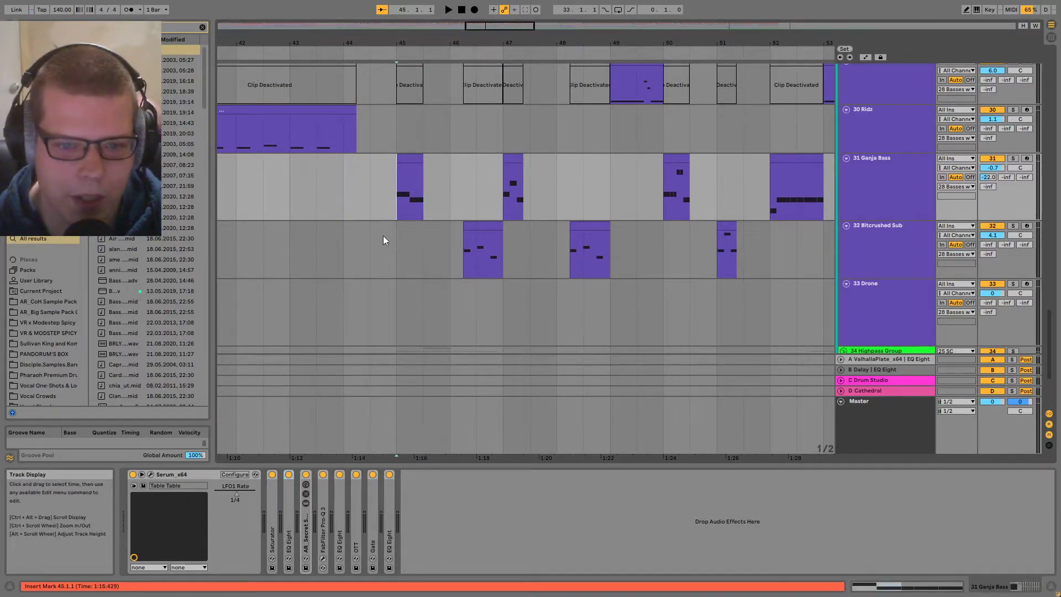
double_click(291, 521)
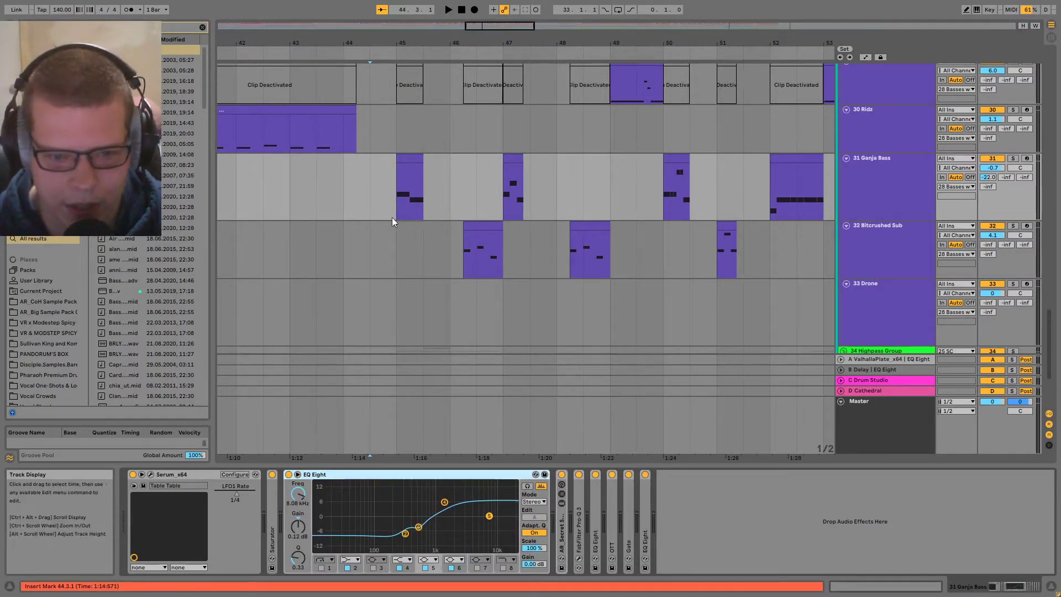
key("Left")
key("space")
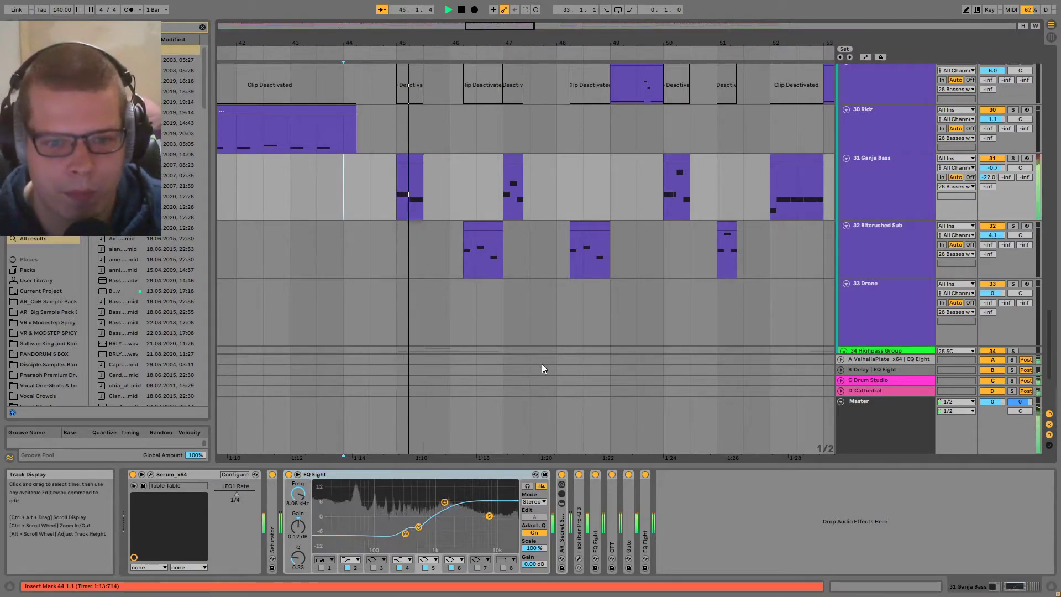
scroll(537, 230, "up", 1)
scroll(538, 230, "right", 1)
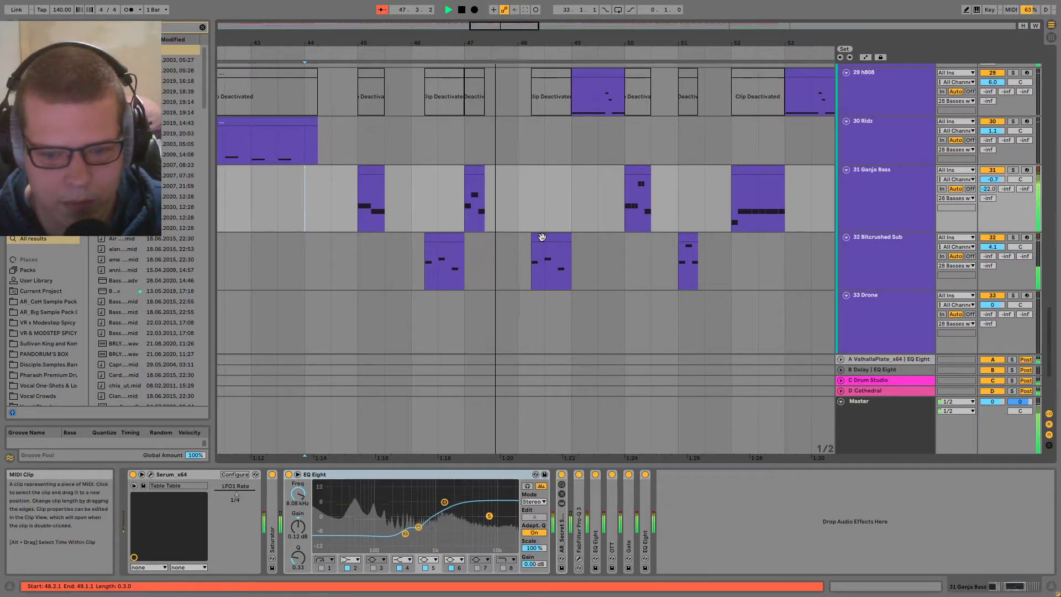
- Compare the bass clips at bars 50 and 52 in the full mix with the EQ Eight off and on
left_click(598, 223)
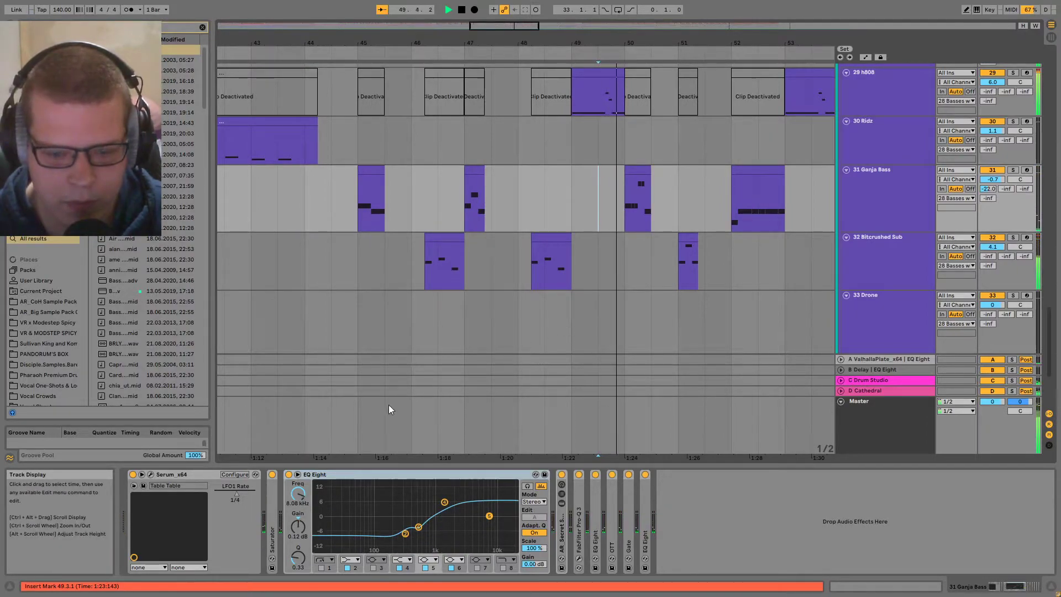
left_click(289, 474)
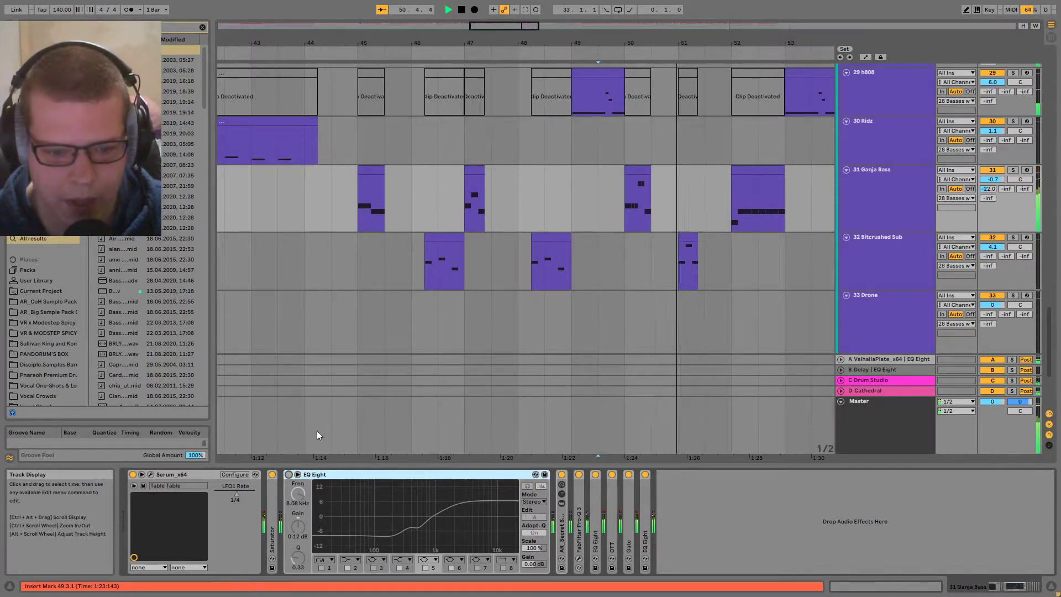
left_click(685, 246)
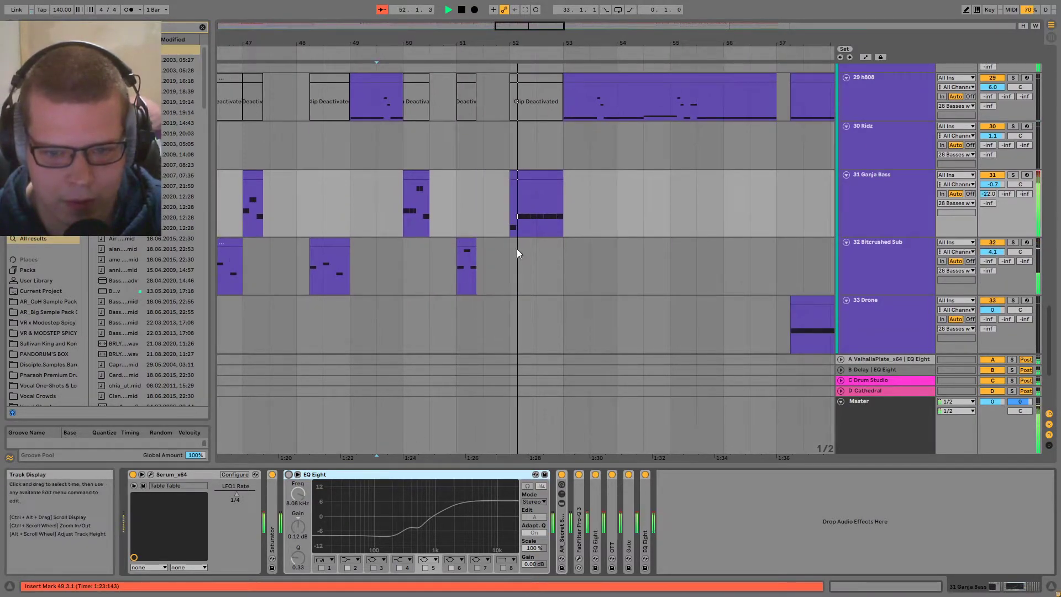
left_click(289, 474)
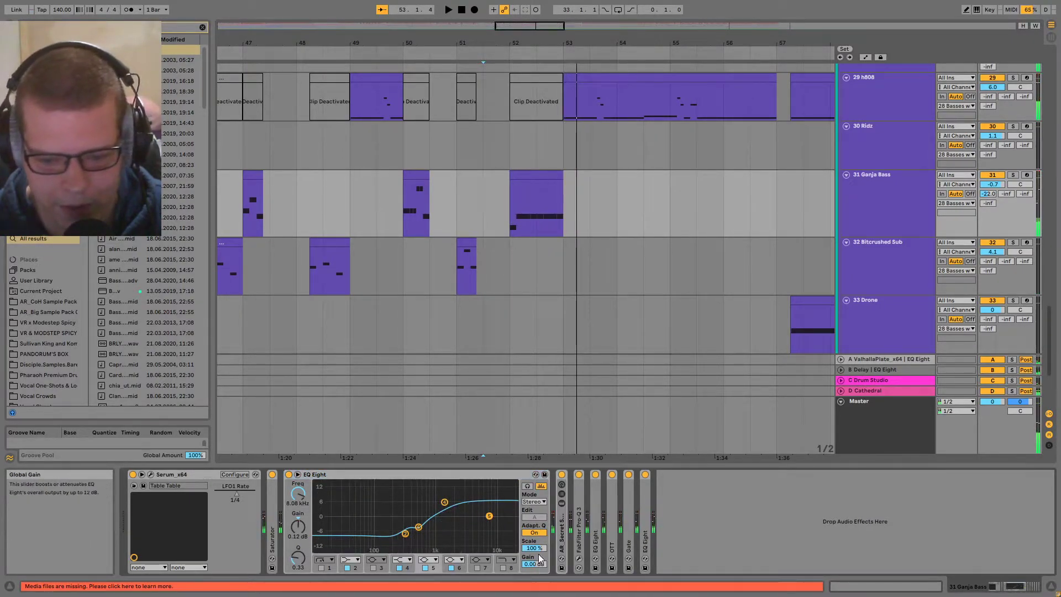
- Lower the EQ Eight's Scale to 56 %, play the bar 52 bass clip, and collapse the EQ
left_click_drag(544, 549, 545, 575)
key("space")
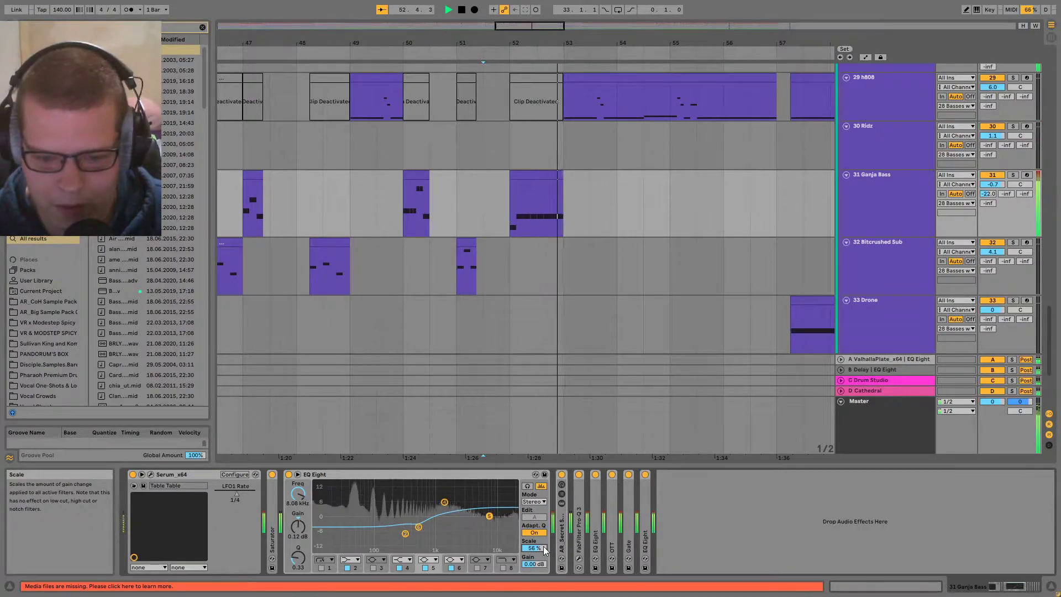
key("space")
double_click(428, 475)
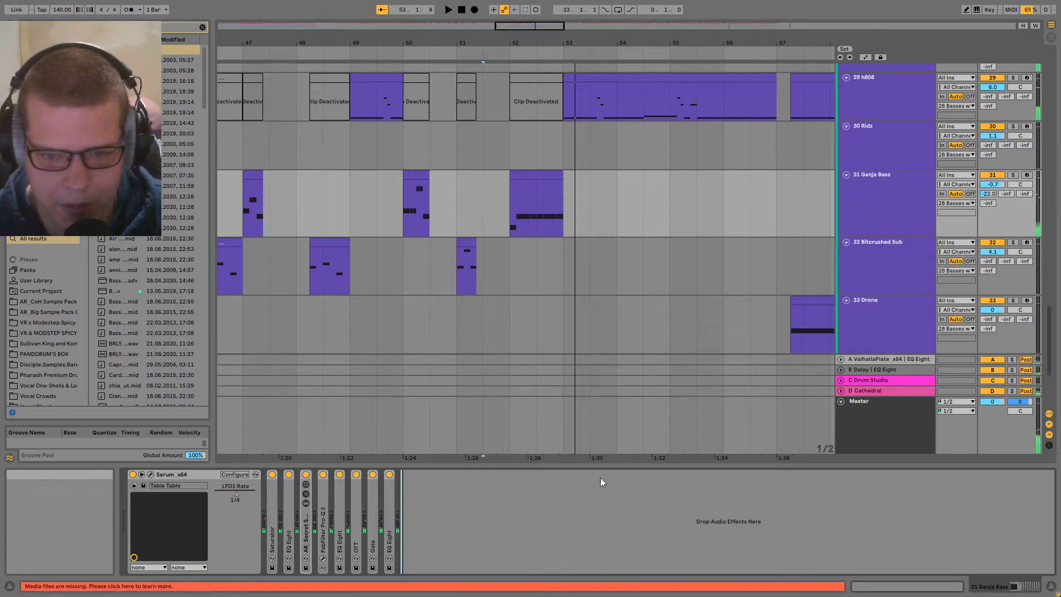
- Set the playback start to bar 52 and unfold the devices inside the AR_Secret rack after the first EQ Eight
left_click(502, 217)
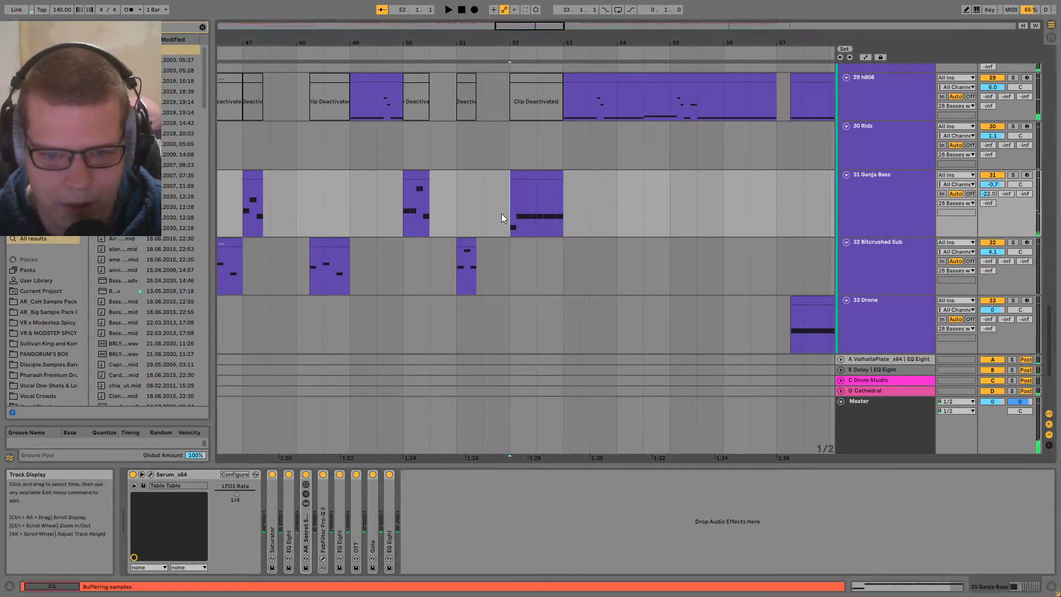
double_click(290, 513)
double_click(322, 479)
double_click(308, 528)
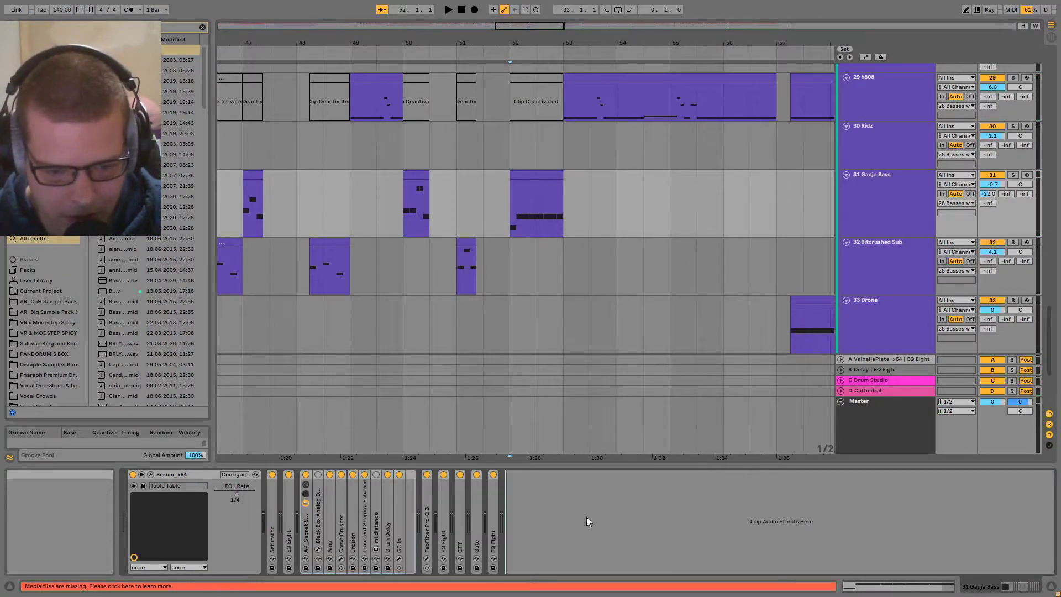
- Play the Ganja Bass clip from bar 52, toggling the whole AR_Secret rack to compare the sound
key("space")
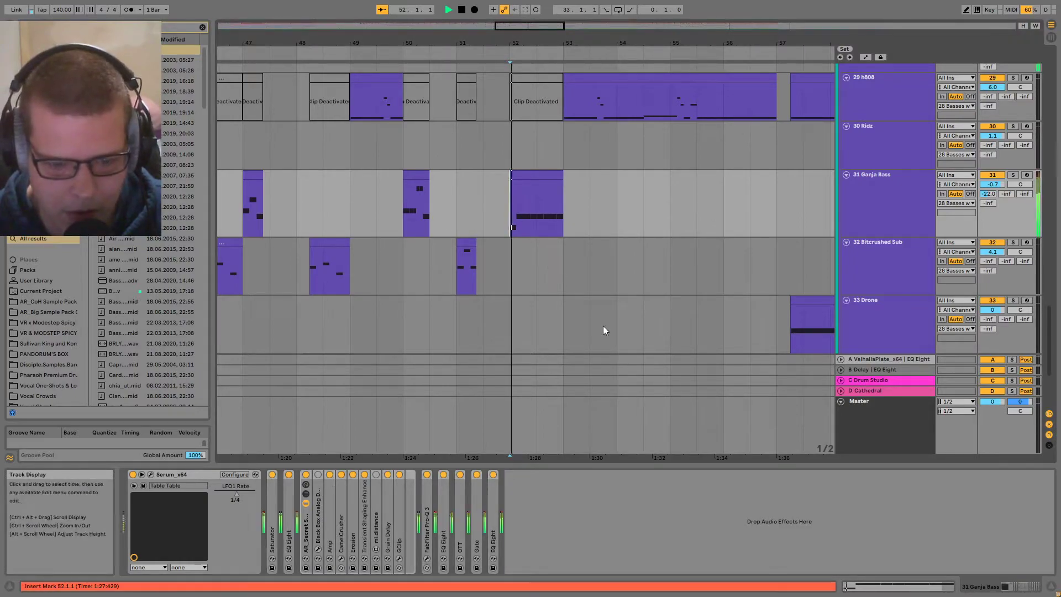
left_click(305, 474)
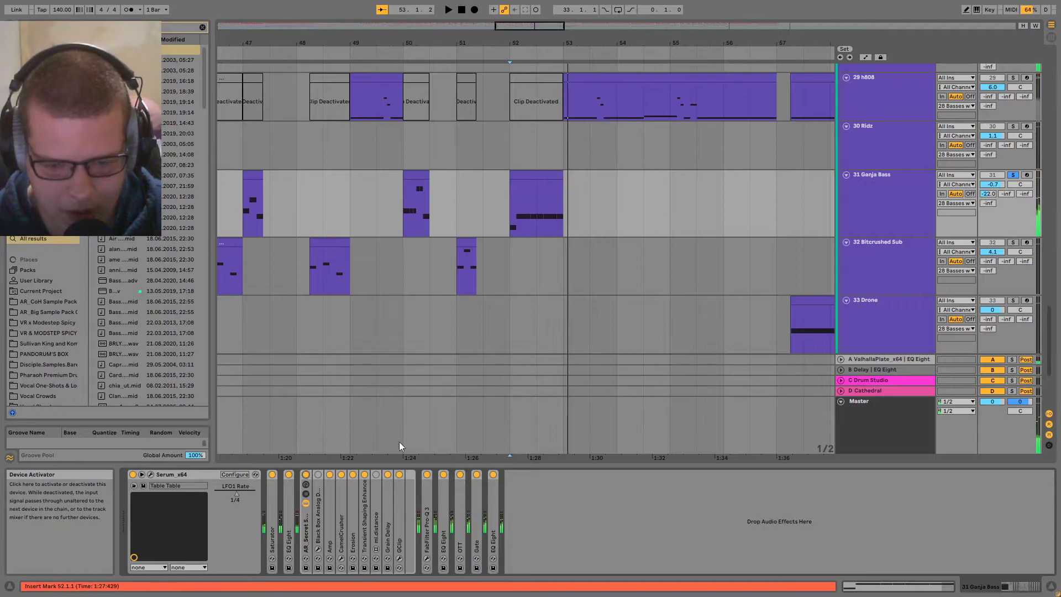
key("space")
- Return the playback start to bar 52 and expand the Amp device inside the AR_Secret rack
left_click(511, 210)
scroll(523, 220, "up", 3)
left_click_drag(523, 220, 550, 239)
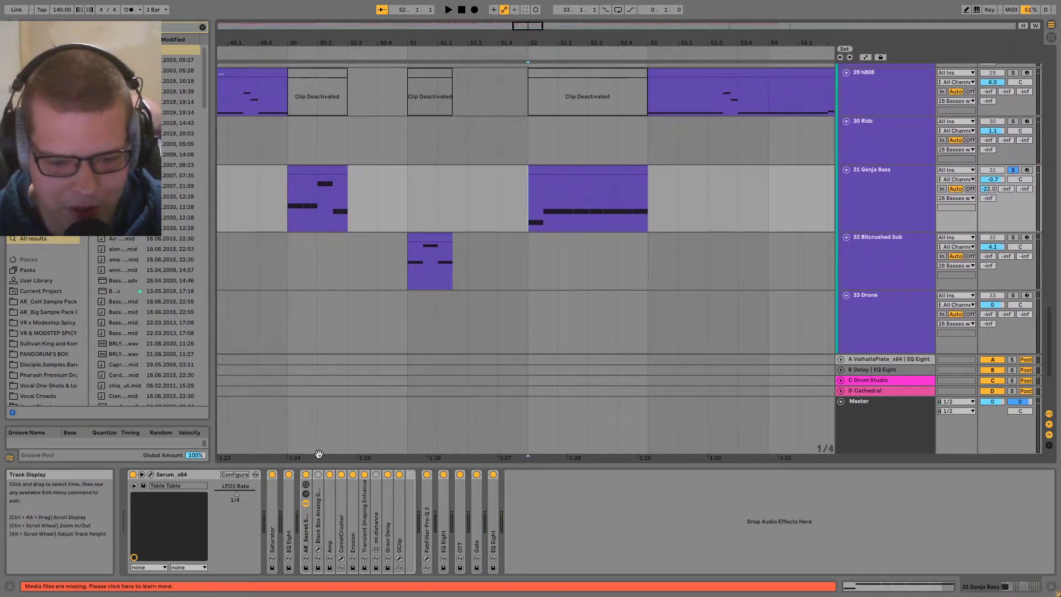
double_click(330, 498)
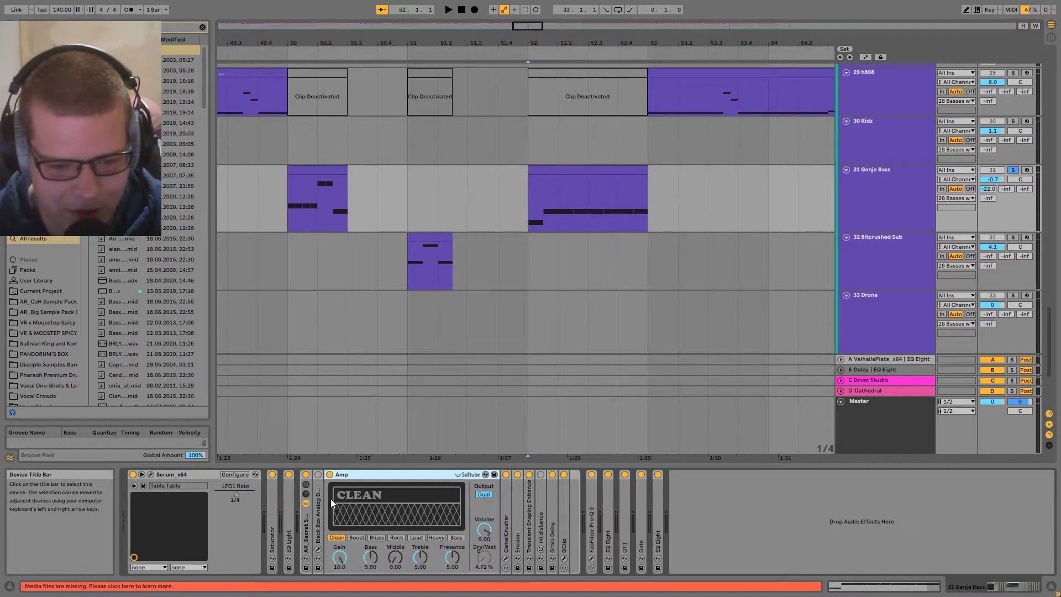
- Fold the Amp device and play the Ganja Bass clip at bar 52 with the AR_Secret Sauce rack off and on
double_click(389, 475)
key("space")
left_click(307, 474)
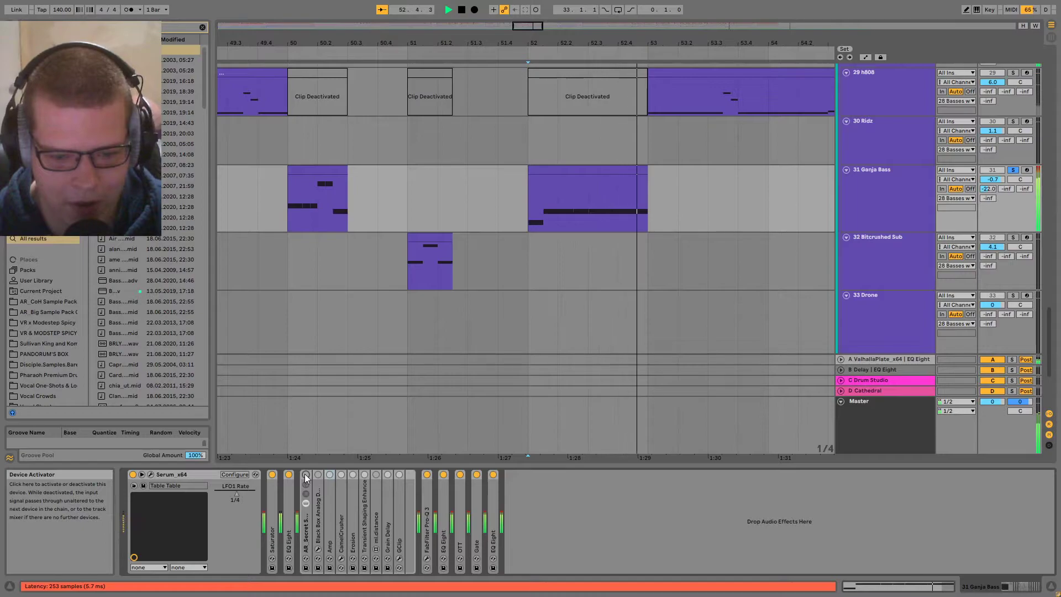
key("space")
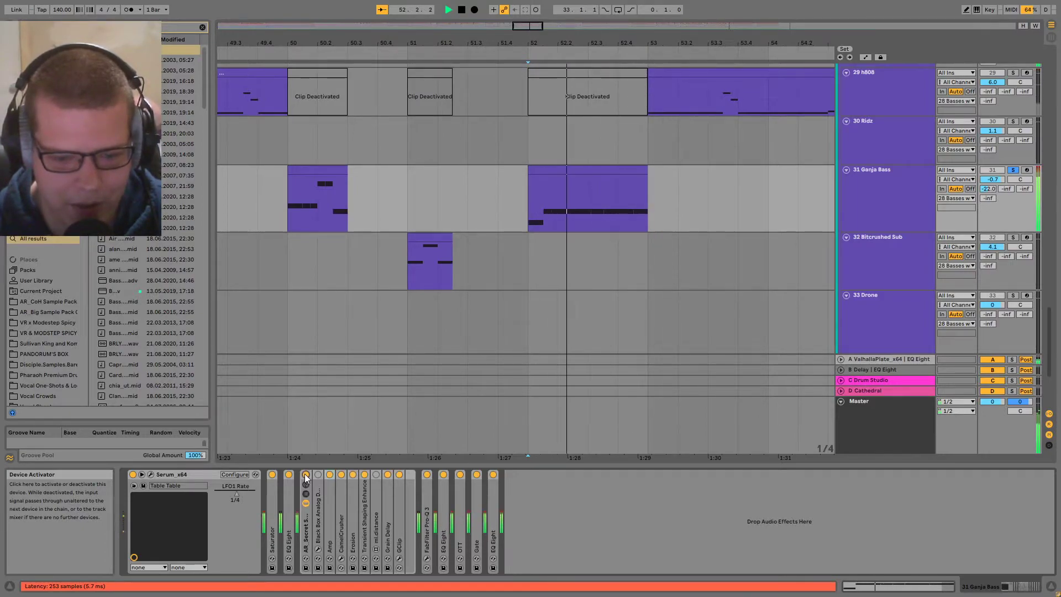
key("space")
left_click(307, 475)
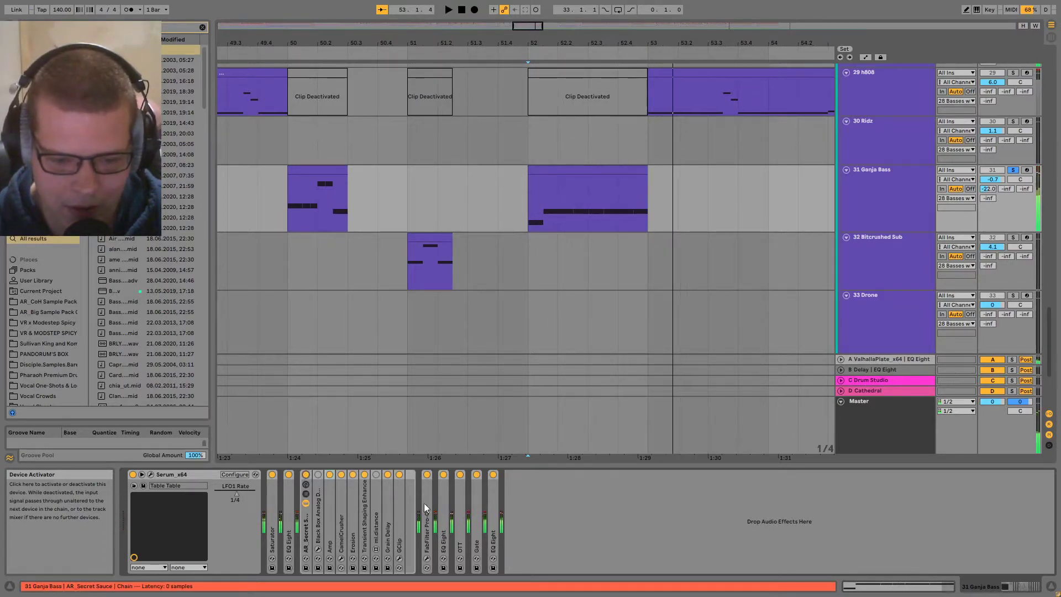
- Delete the Black Box Analog and ml.distance devices from the AR_Secret Sauce rack
left_click(326, 498)
key("Delete")
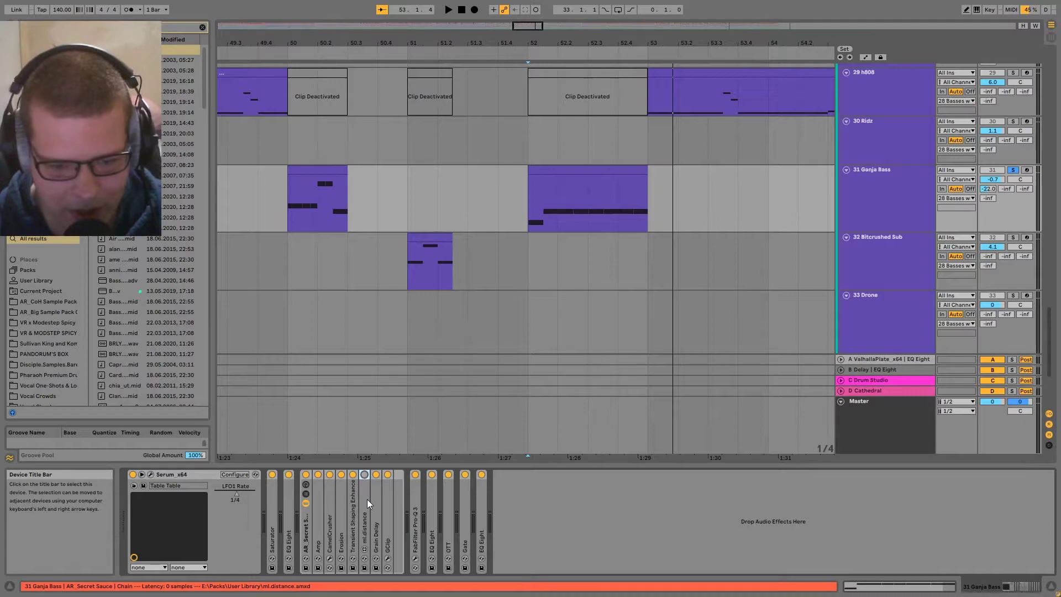
key("Delete")
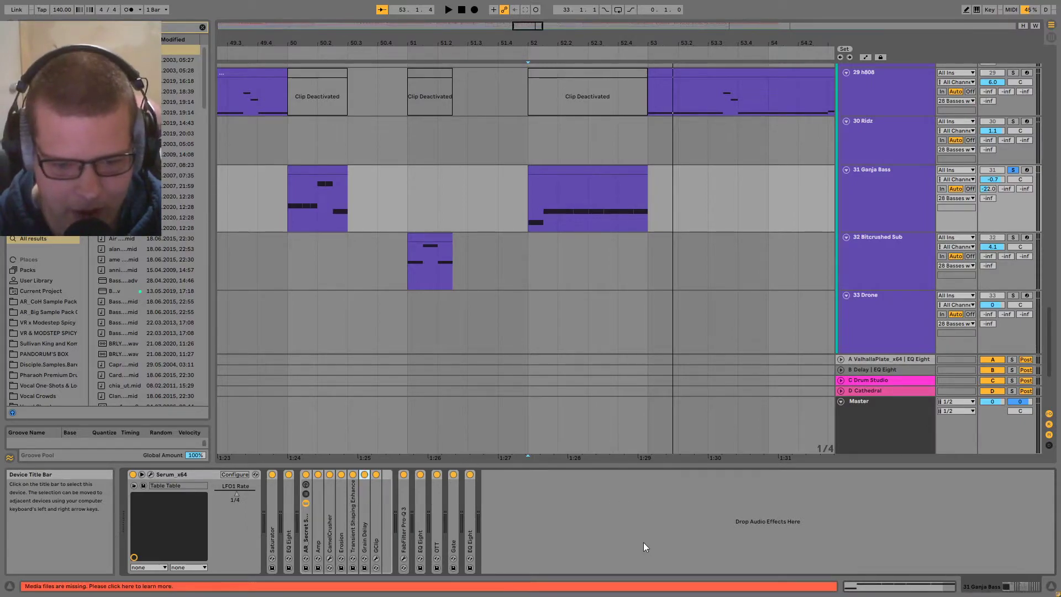
- Show the AR_Secret Sauce macros, audition changed AMP and CAMEL amounts during playback and undo the changes
left_click(307, 485)
key("space")
left_click_drag(356, 509, 383, 448)
key("ctrl+z")
key("space")
left_click_drag(383, 509, 383, 442)
key("space")
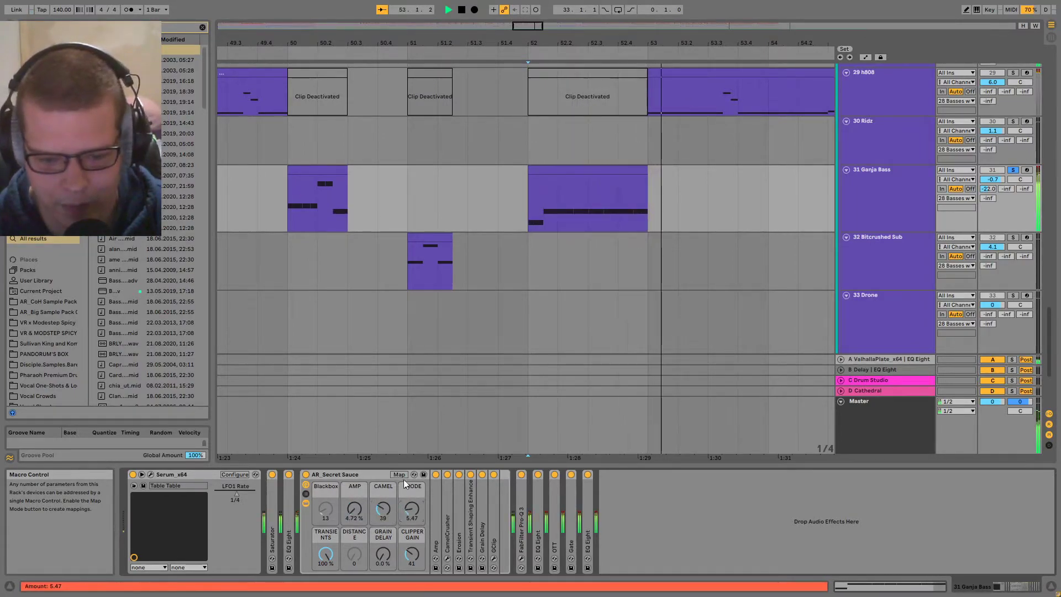
key("ctrl+z")
- Audition the Transients, Grain Delay at 100 % and Clipper Gain macros during playback, restoring their values
key("space")
key("space")
left_click(325, 555)
key("space")
key("space")
left_click_drag(383, 555, 383, 487)
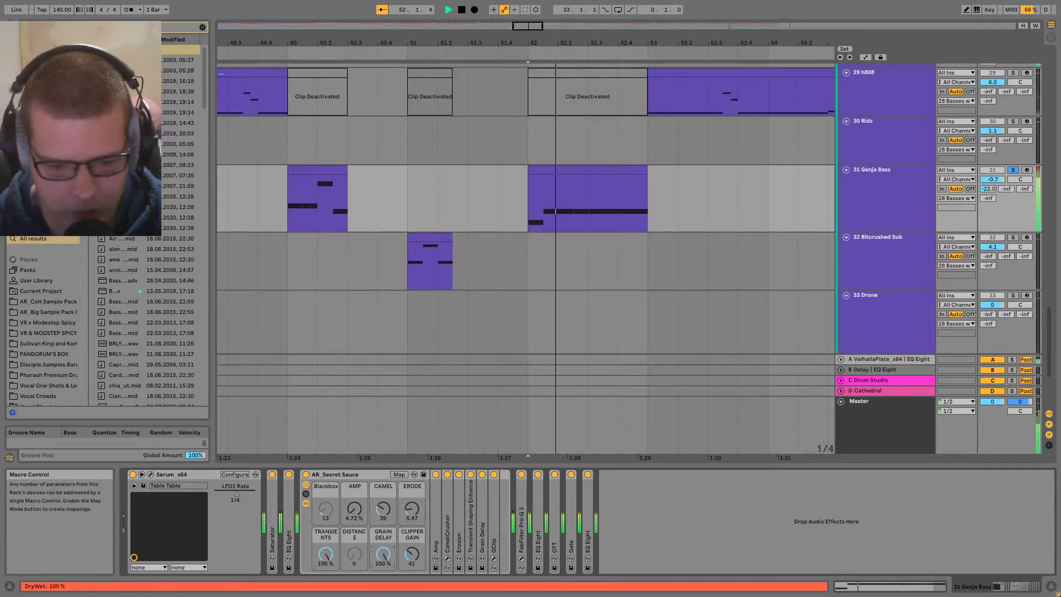
key("space")
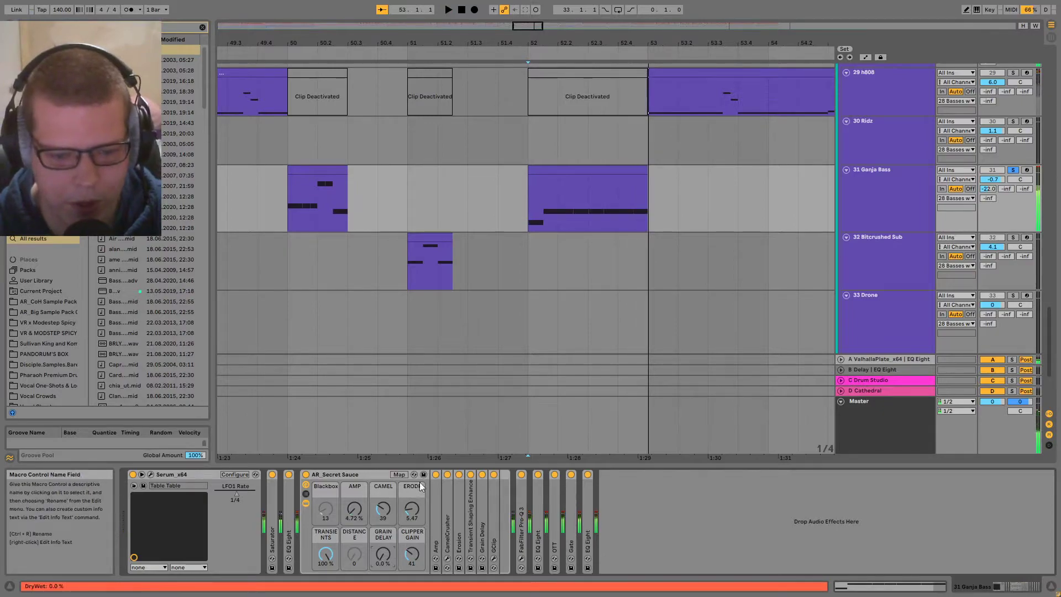
key("space")
left_click_drag(417, 560, 417, 487)
key("ctrl+z")
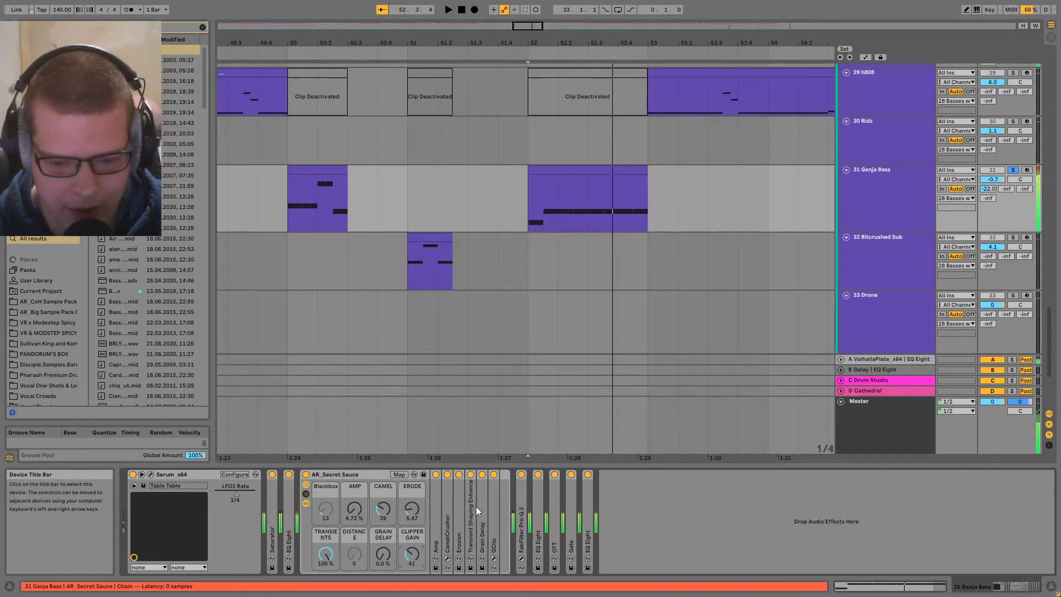
- Unfold Amp, CamelCrusher, Erosion, Transient Shaping Enhance, Grain Delay and GClip in the rack to examine their settings
double_click(434, 489)
double_click(614, 501)
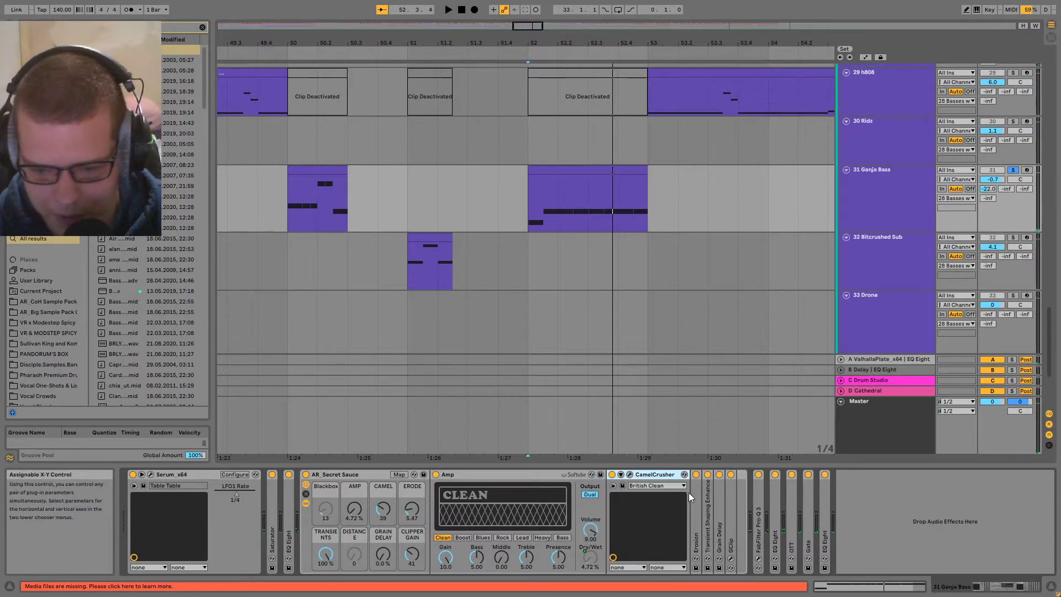
double_click(694, 490)
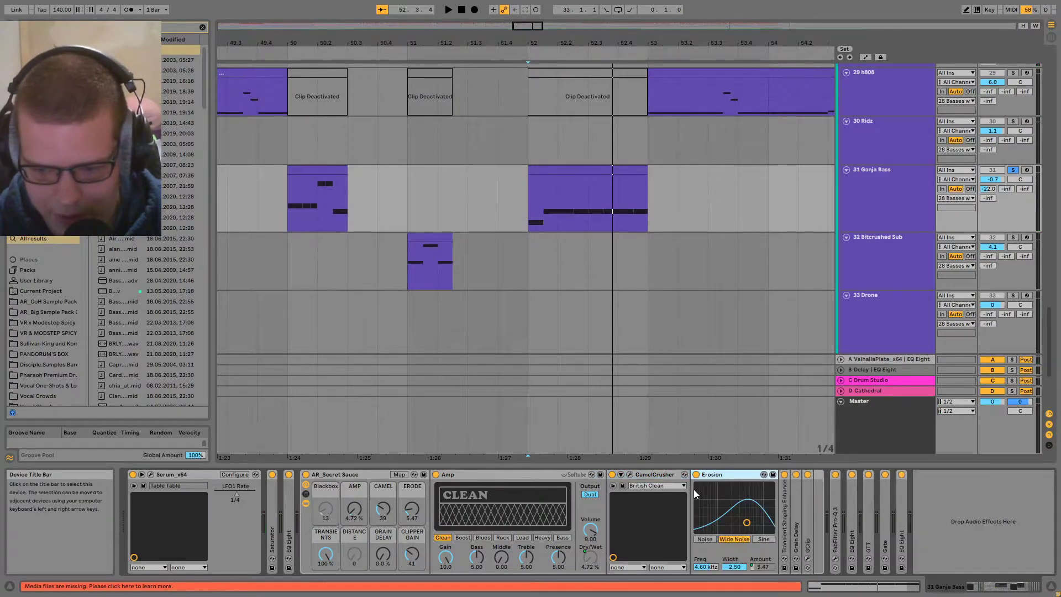
double_click(781, 492)
double_click(939, 492)
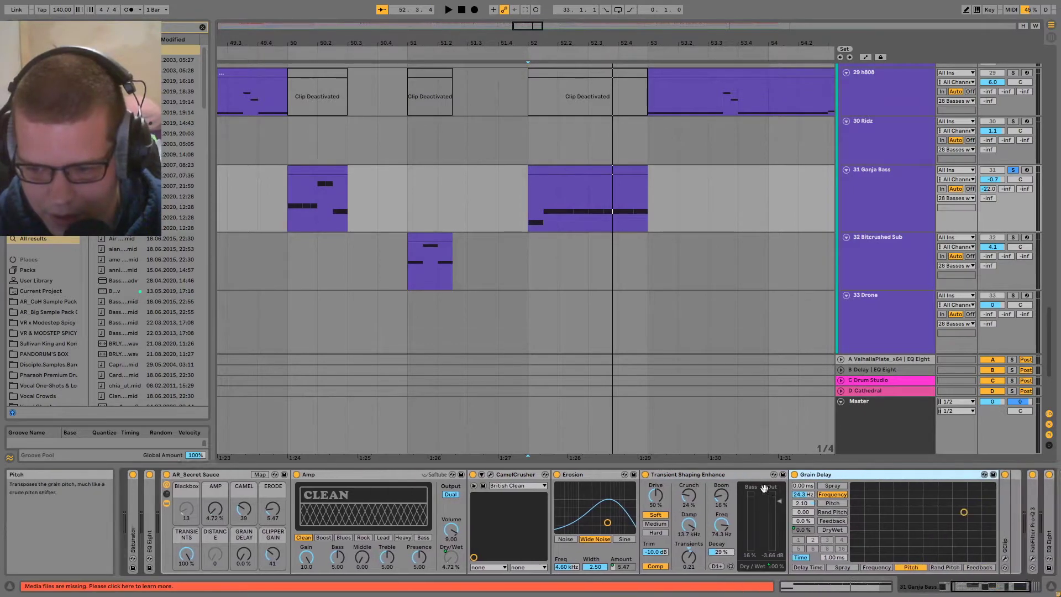
double_click(898, 493)
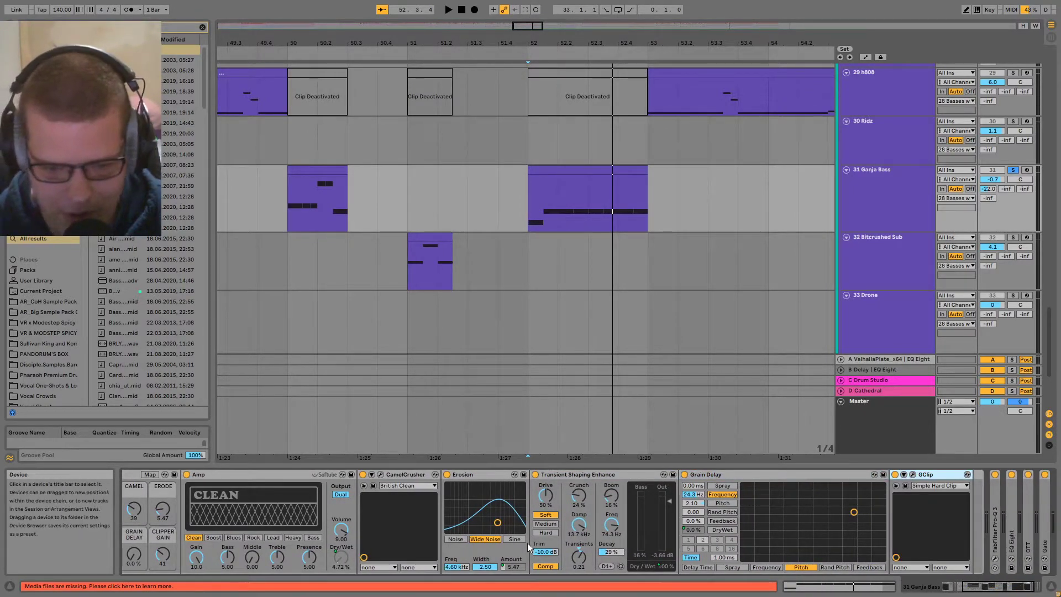
scroll(275, 501, "left", 5)
scroll(405, 488, "right", 5)
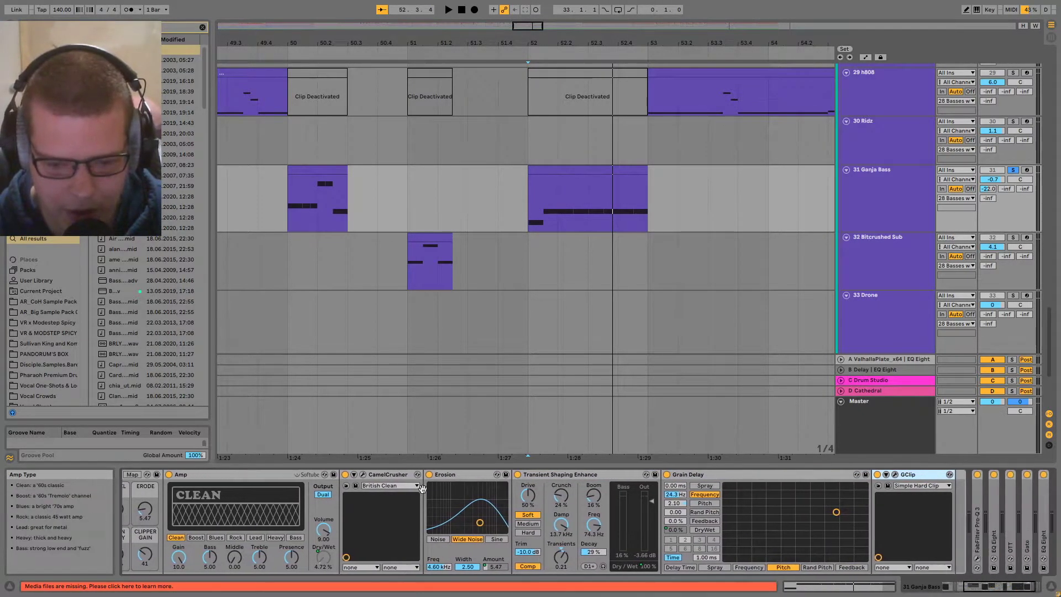
- Open the CamelCrusher plug-in window on the Ganja Bass track, examine its British Clean patch and close it
left_click(363, 475)
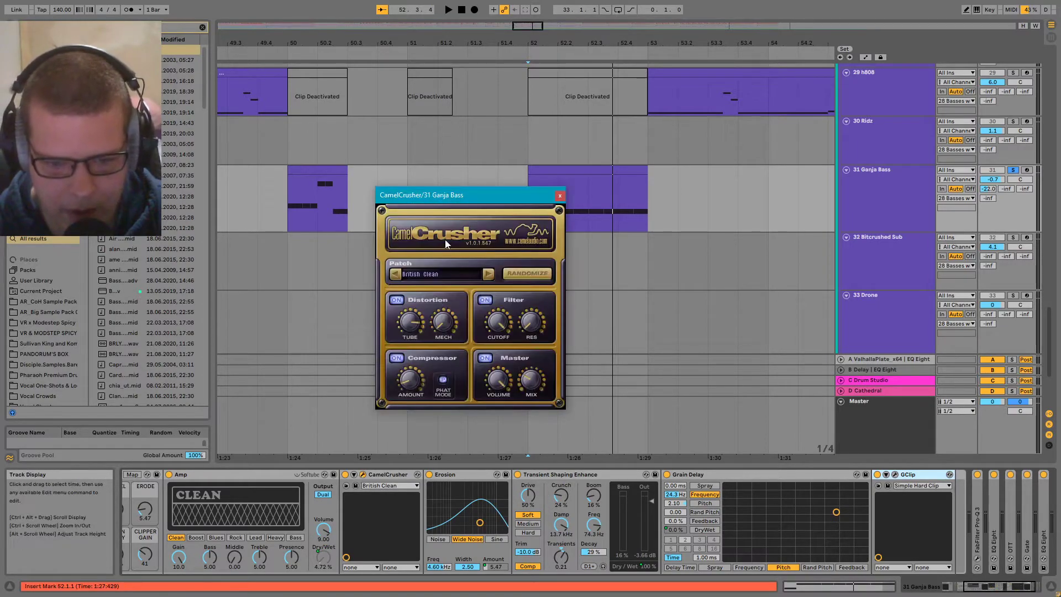
left_click_drag(436, 196, 182, 245)
scroll(293, 529, "right", 2)
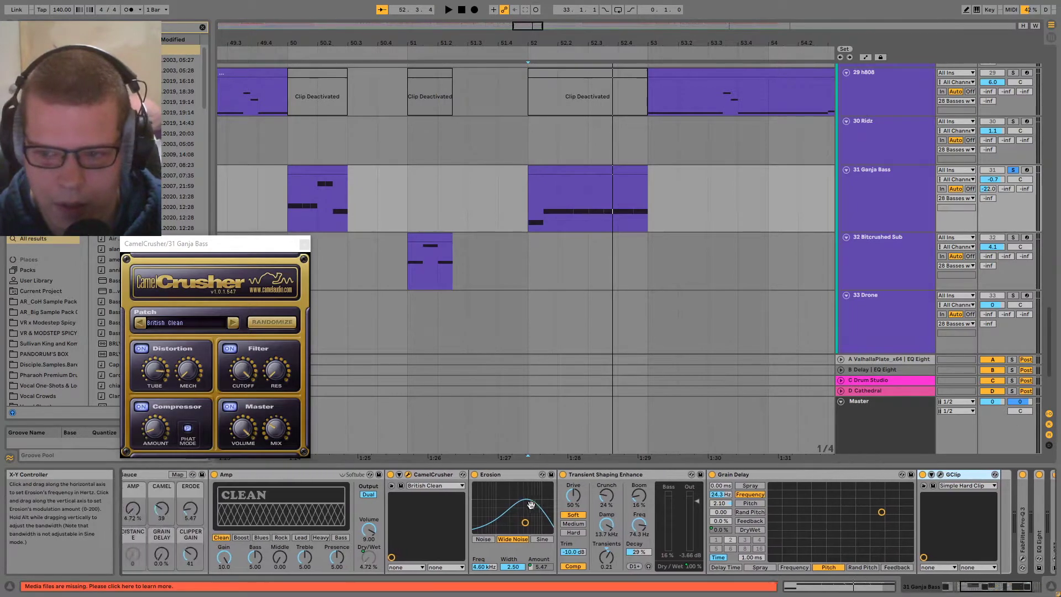
left_click(438, 248)
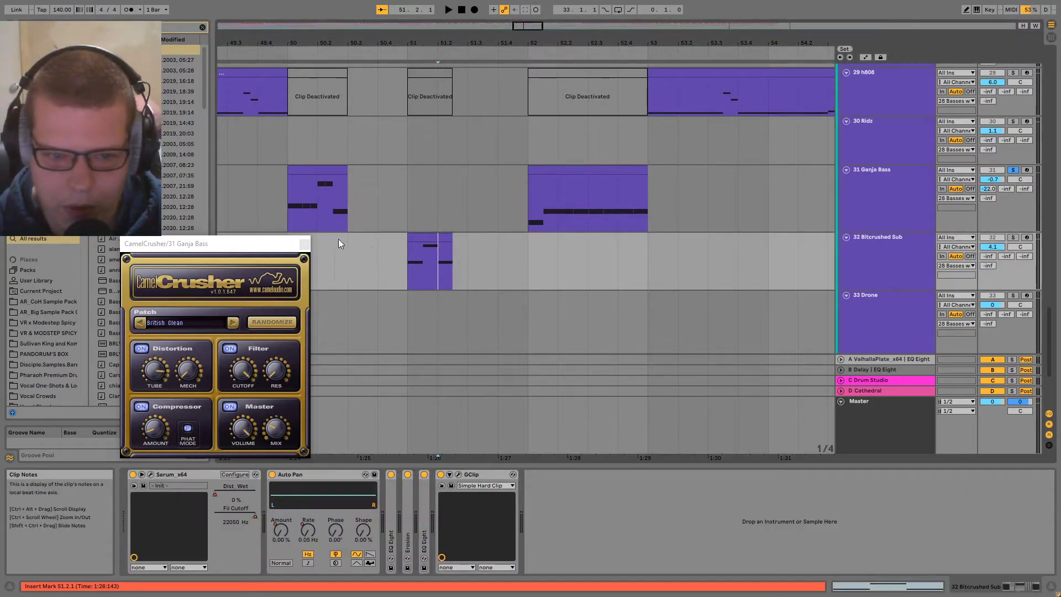
left_click(304, 243)
- Solo the Bitcrushed Sub track and play its clip starting at 46.2
scroll(436, 255, "down", 5, "ctrl")
scroll(402, 279, "up", 4, "ctrl")
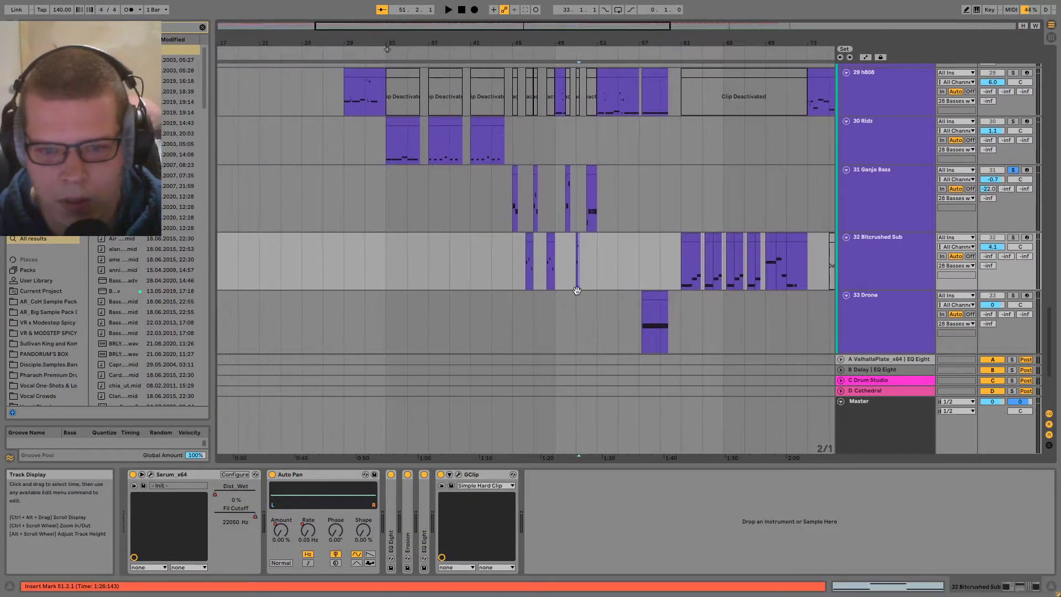
left_click(436, 285)
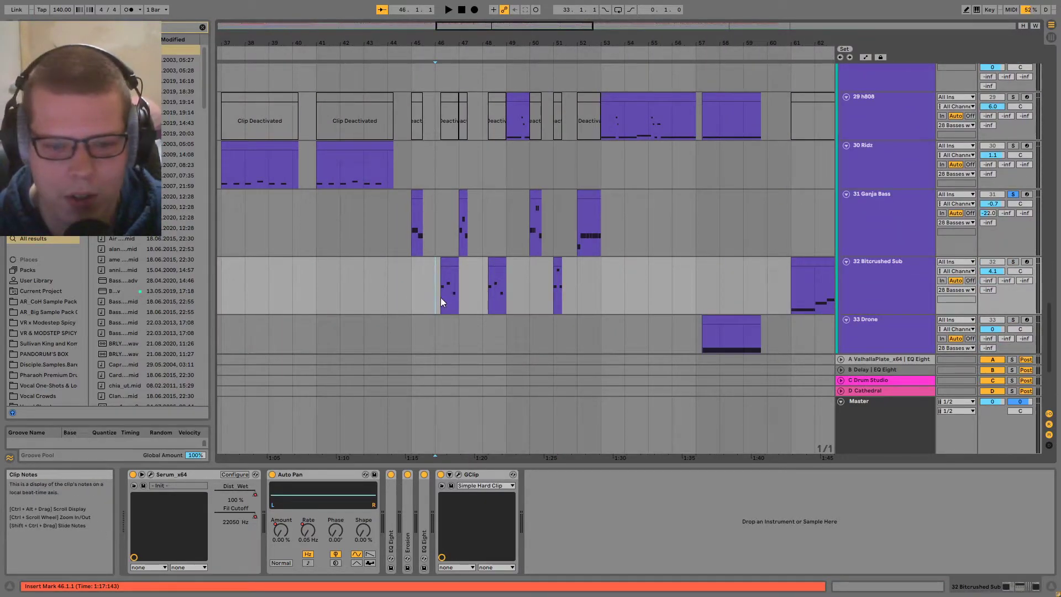
scroll(444, 296, "up", 8, "ctrl")
left_click(466, 282)
key("space")
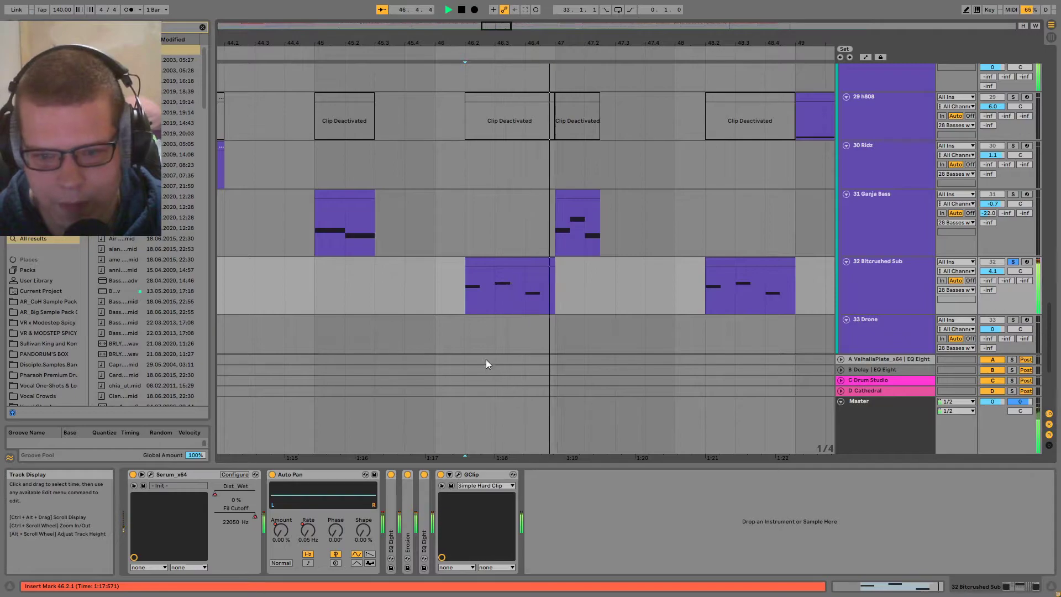
key("space")
- Play the Bitcrushed Sub clip starting at 48.2
scroll(552, 325, "down", 8, "ctrl")
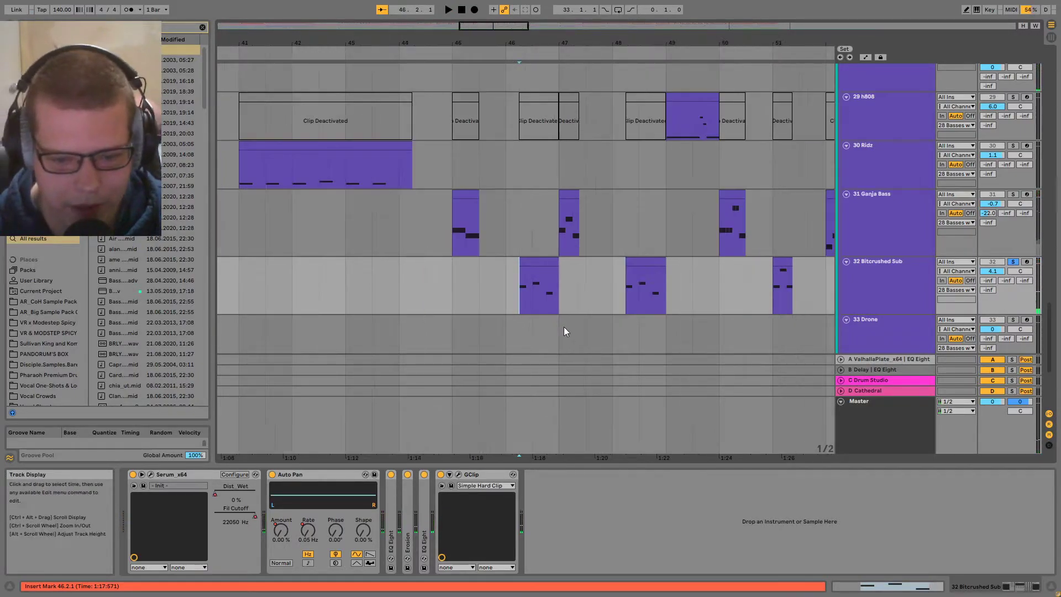
scroll(652, 355, "up", 2)
scroll(623, 350, "up", 5, "ctrl")
scroll(624, 349, "down", 3)
scroll(623, 349, "right", 3)
left_click(426, 229)
key("space")
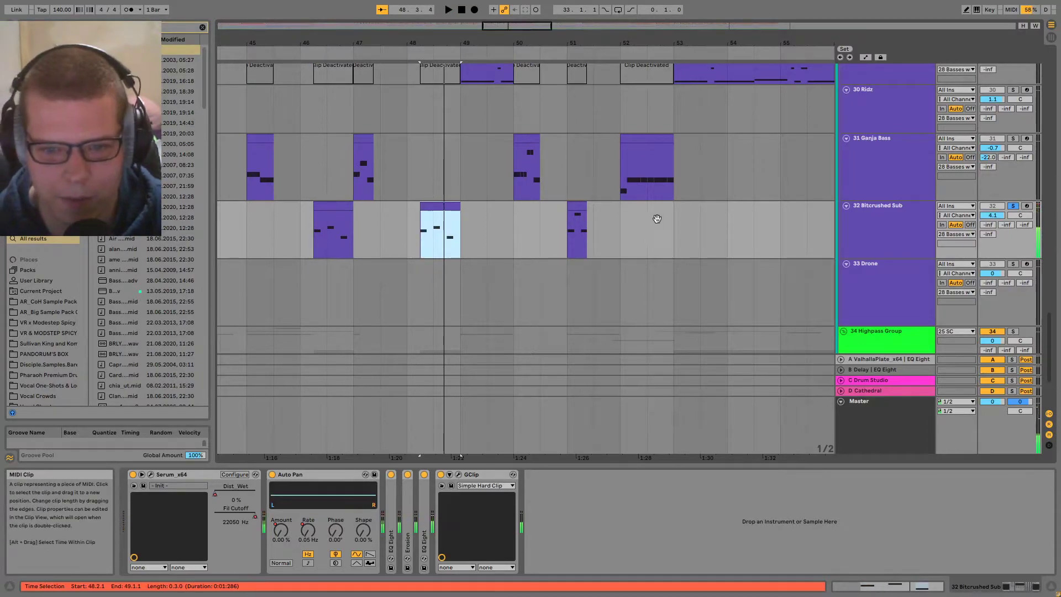
- Locate the long Bitcrushed Sub clips after the Drone clip and play the first one from bar 61
scroll(649, 217, "right", 4)
scroll(680, 166, "right", 8)
scroll(680, 166, "down", 3)
left_click(242, 121)
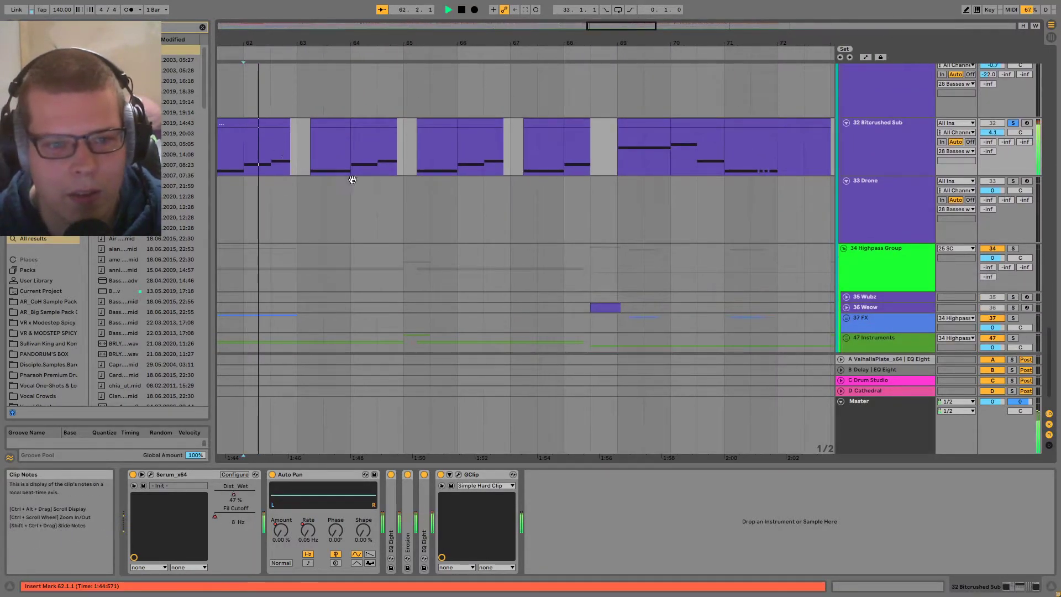
scroll(331, 166, "left", 3)
scroll(332, 166, "up", 1)
left_click(456, 173)
key("space")
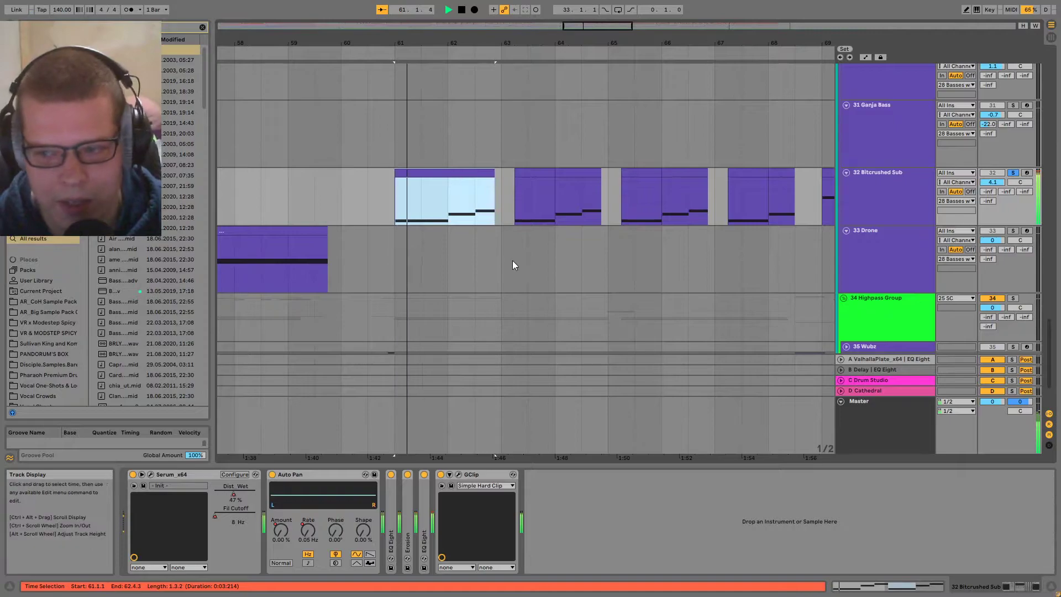
key("space")
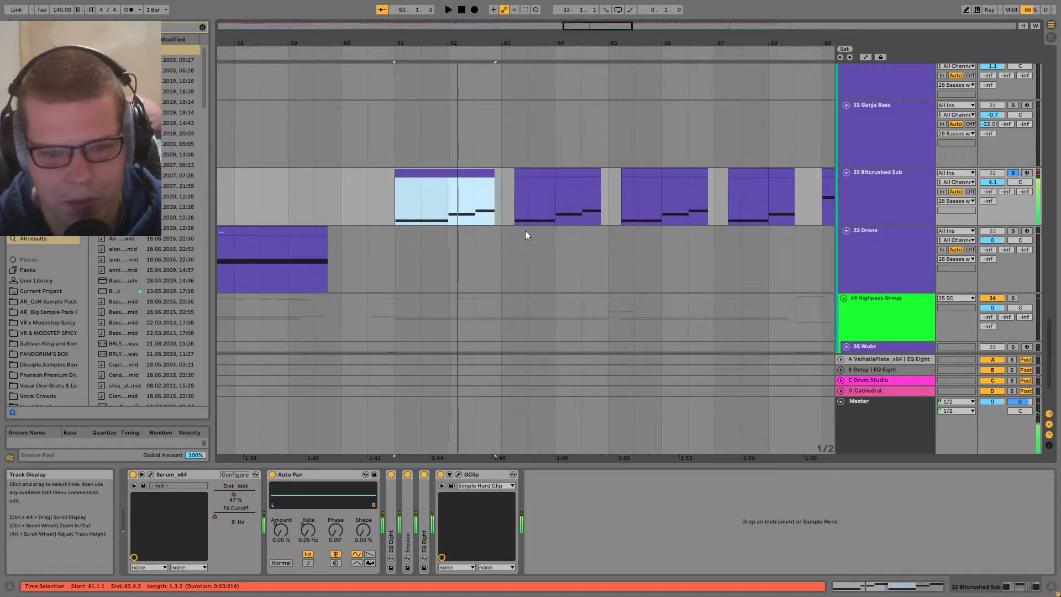
- Open the Bitcrushed Sub's Serum window beside the clip and play from bar 61 to examine the two oscillators
left_click(430, 216)
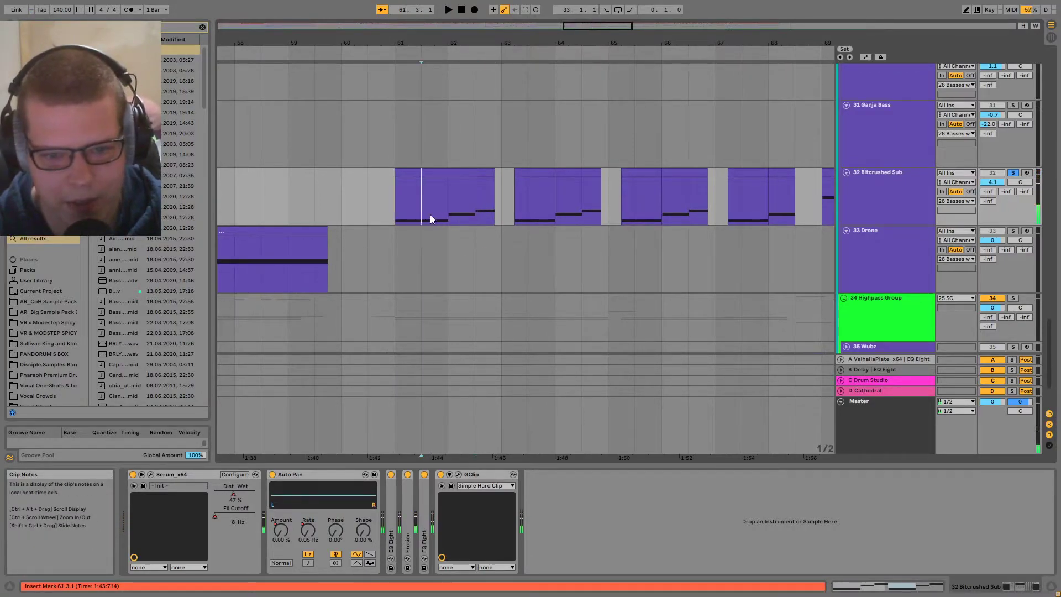
left_click(151, 474)
left_click_drag(422, 86, 727, 126)
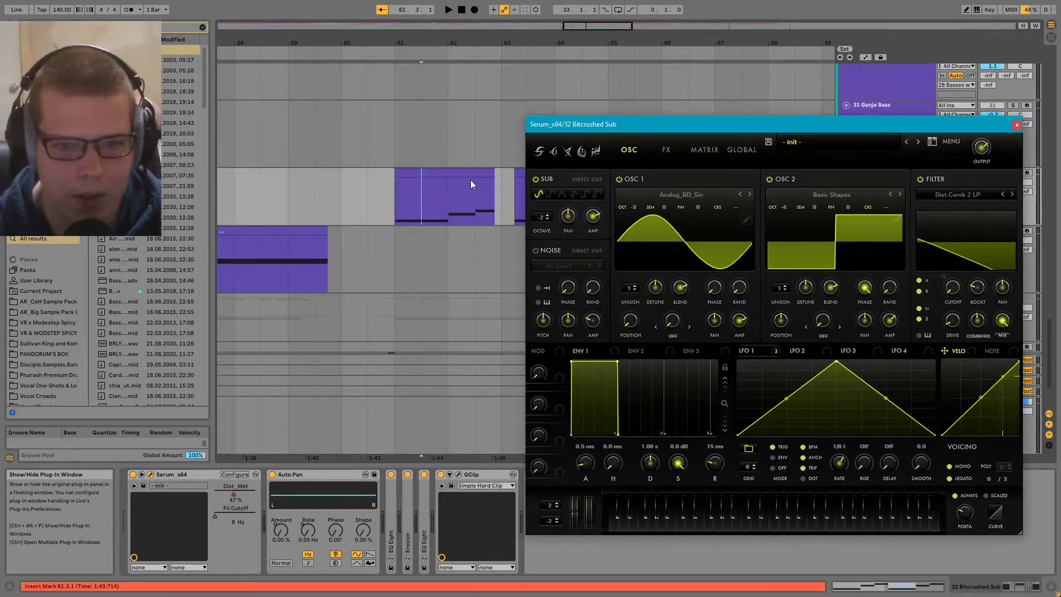
left_click(381, 204)
key("space")
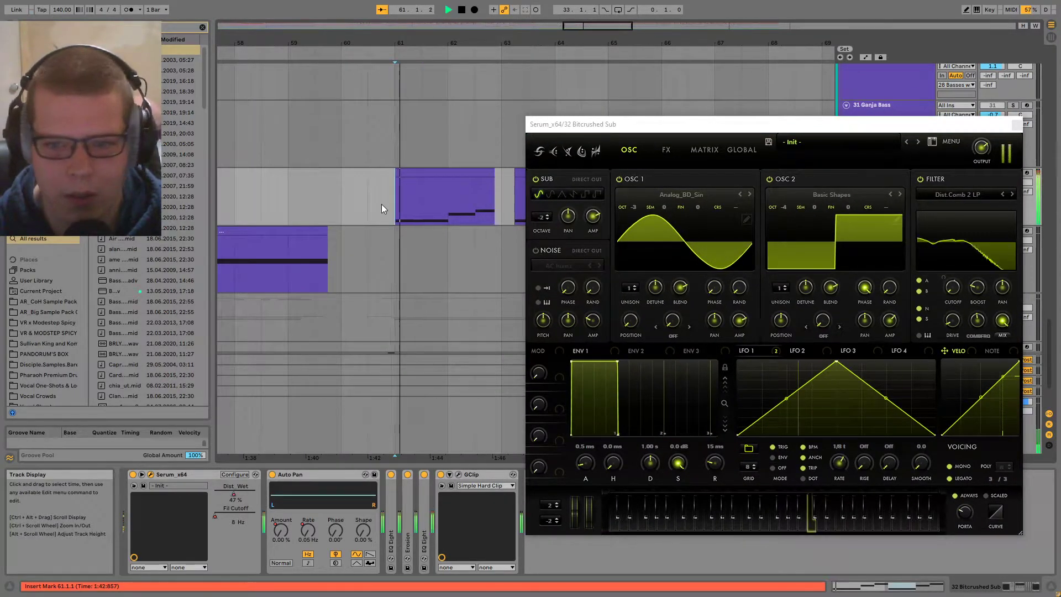
left_click(656, 224)
left_click(672, 253)
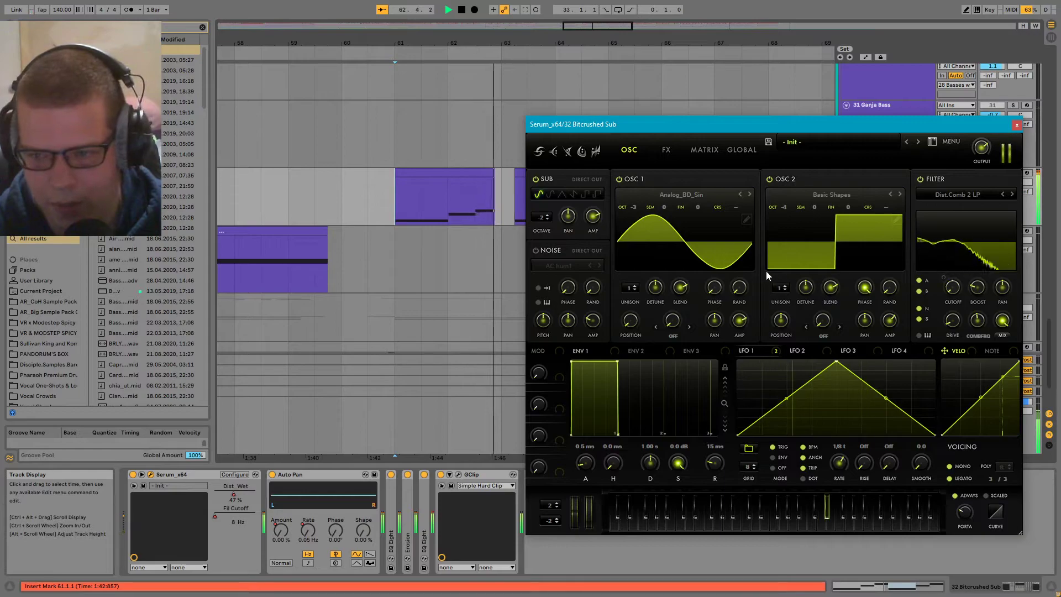
key("space")
- Examine the Misc filter types in the Bitcrushed Sub's Serum filter list and return the insert marker to bar 61
left_click(931, 196)
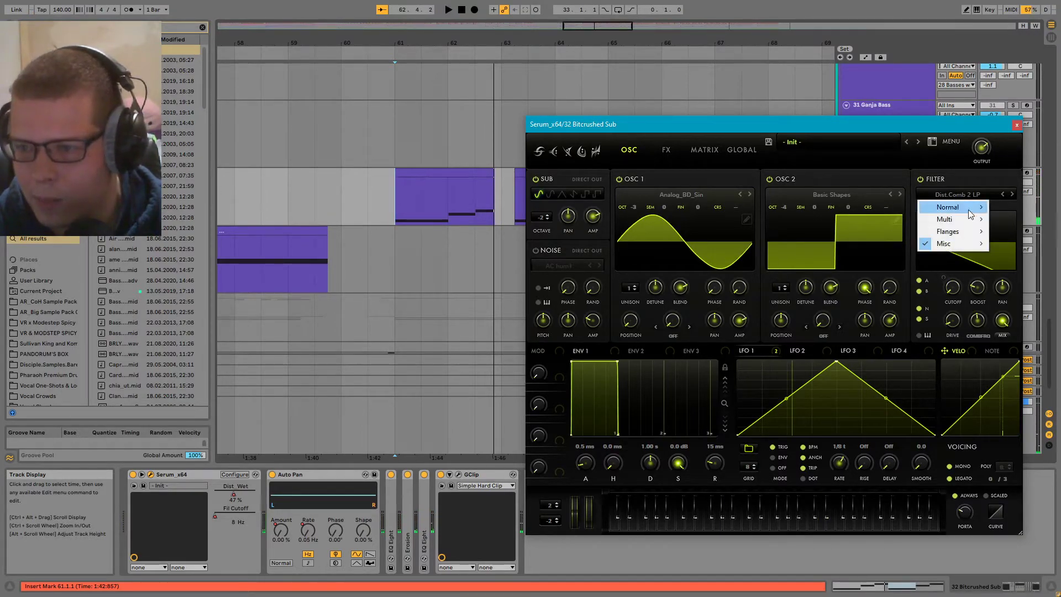
mouse_move(949, 248)
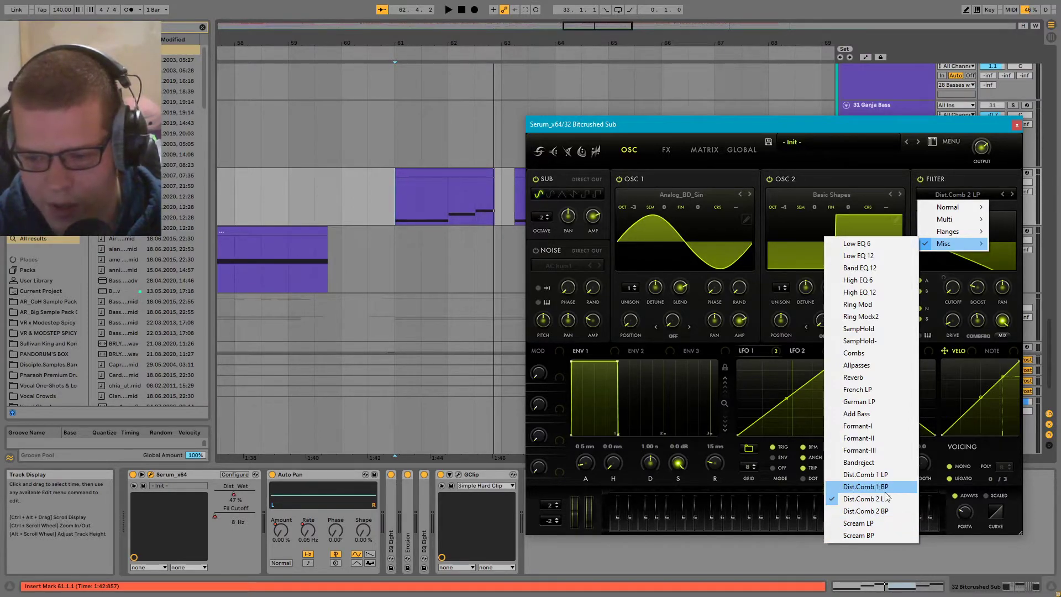
left_click_drag(857, 129, 618, 157)
left_click(405, 243)
key("Up")
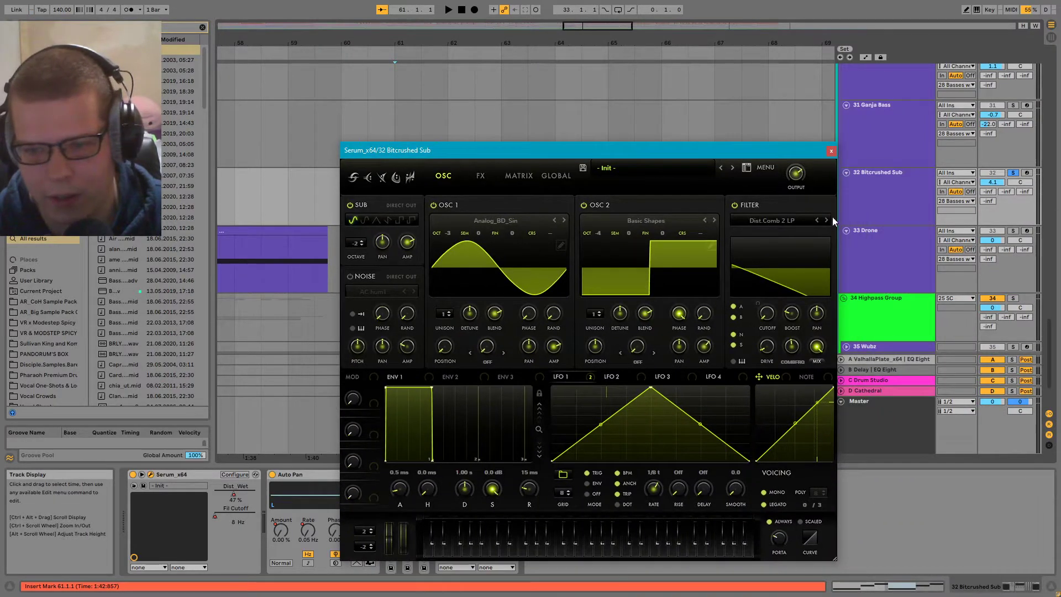
- Review the Dist.Comb options in Serum's Misc filter list again, keeping Dist.Comb 2 LP, and close the synth window
left_click(784, 223)
mouse_move(785, 270)
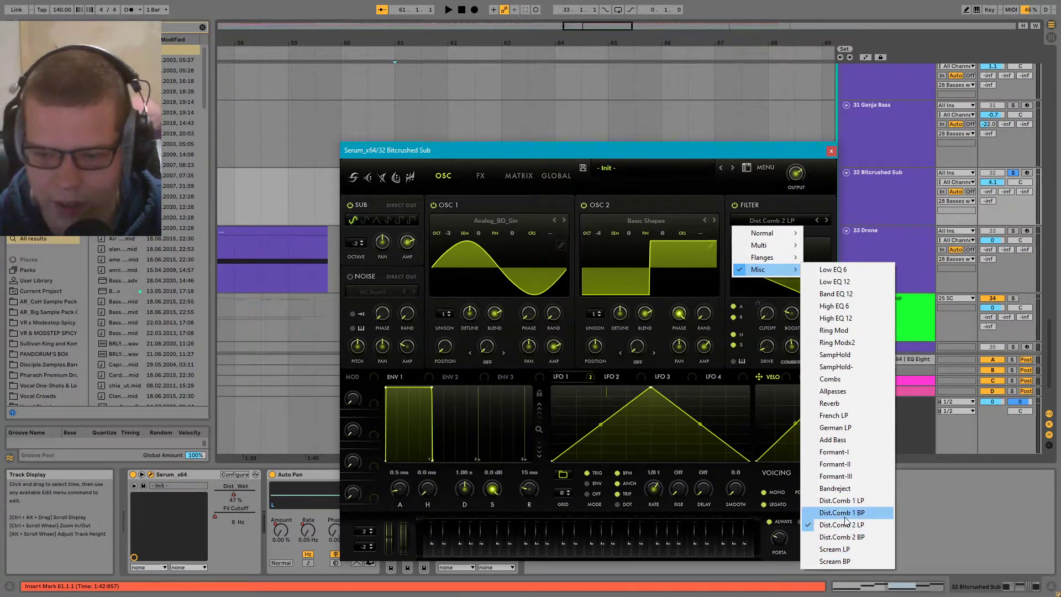
left_click(717, 187)
left_click_drag(707, 152, 655, 136)
left_click(720, 204)
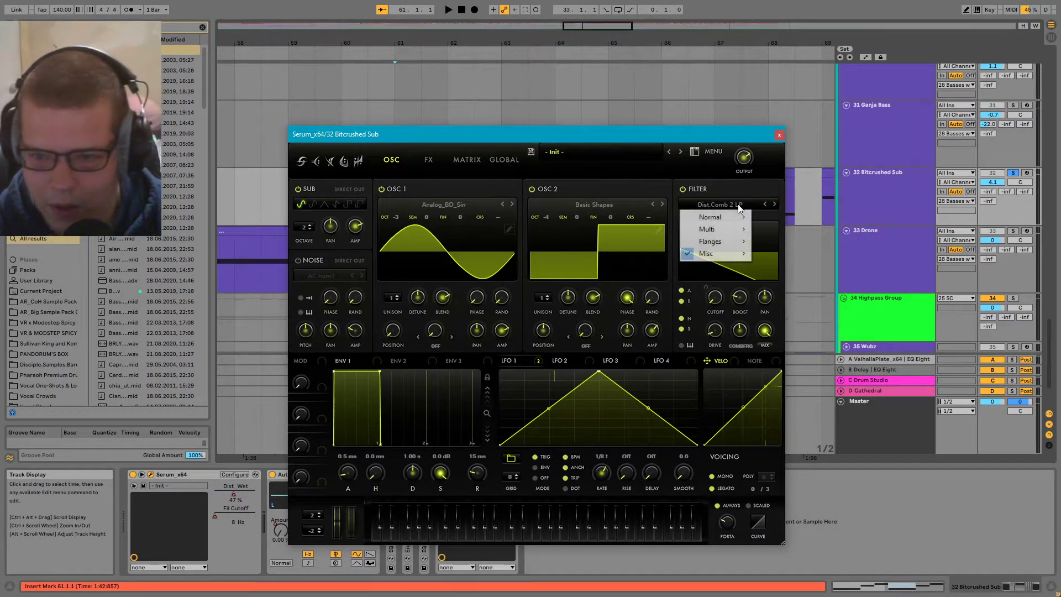
mouse_move(713, 253)
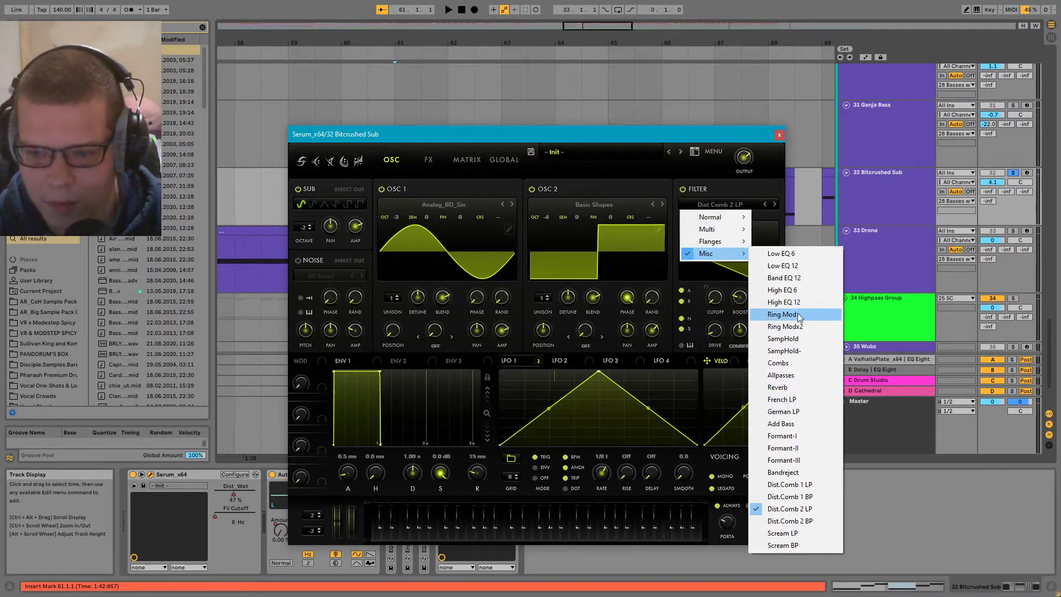
mouse_move(695, 135)
left_mouse_down()
mouse_move(639, 158)
mouse_move(692, 141)
left_mouse_up()
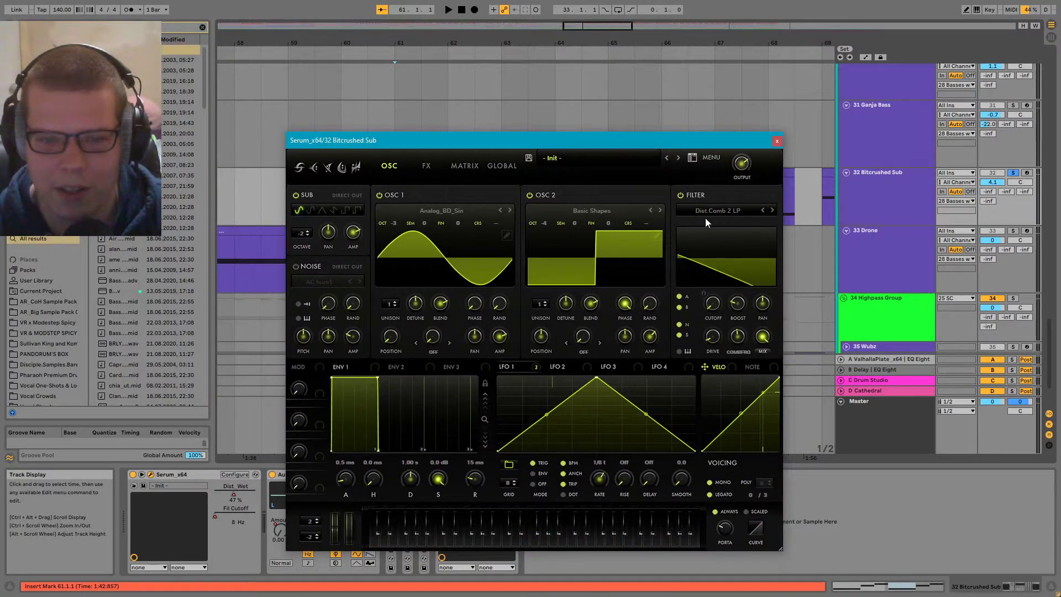
left_click(737, 209)
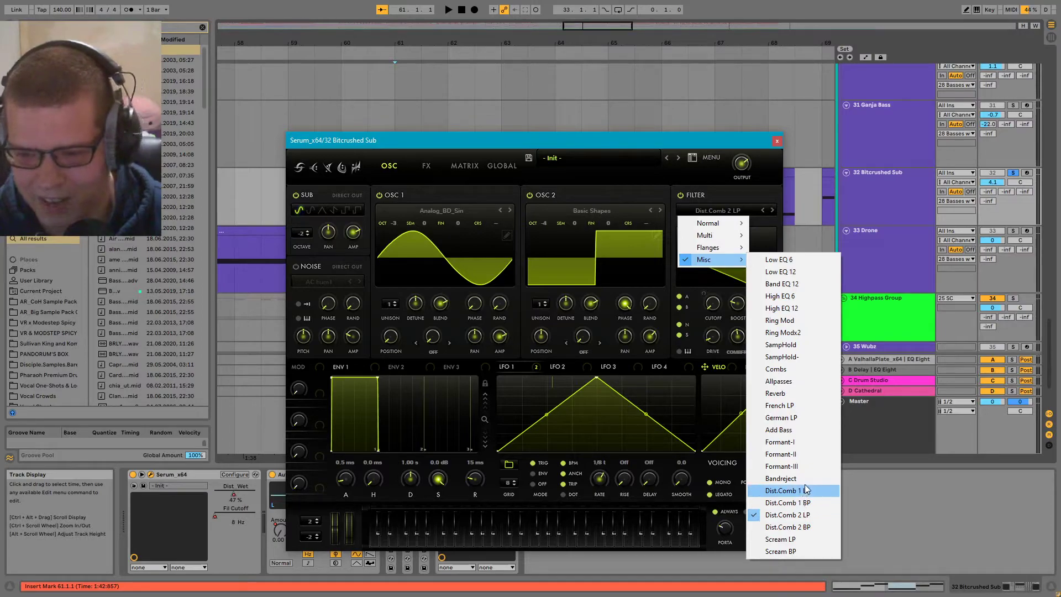
left_click(777, 142)
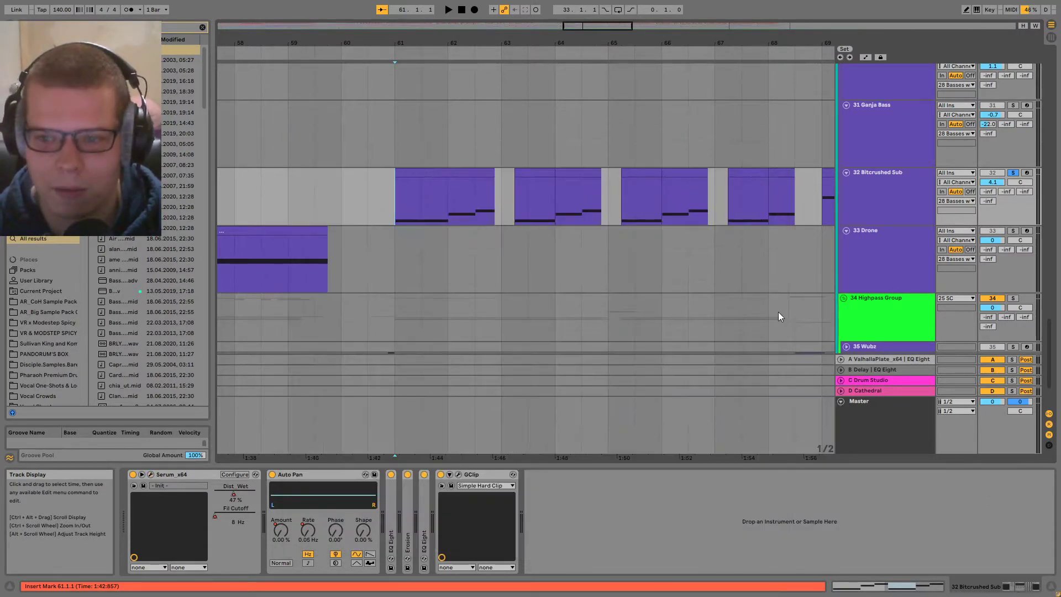
- Play the Bitcrushed Sub from bar 61 with its Serum window reopened beside the clip
key("space")
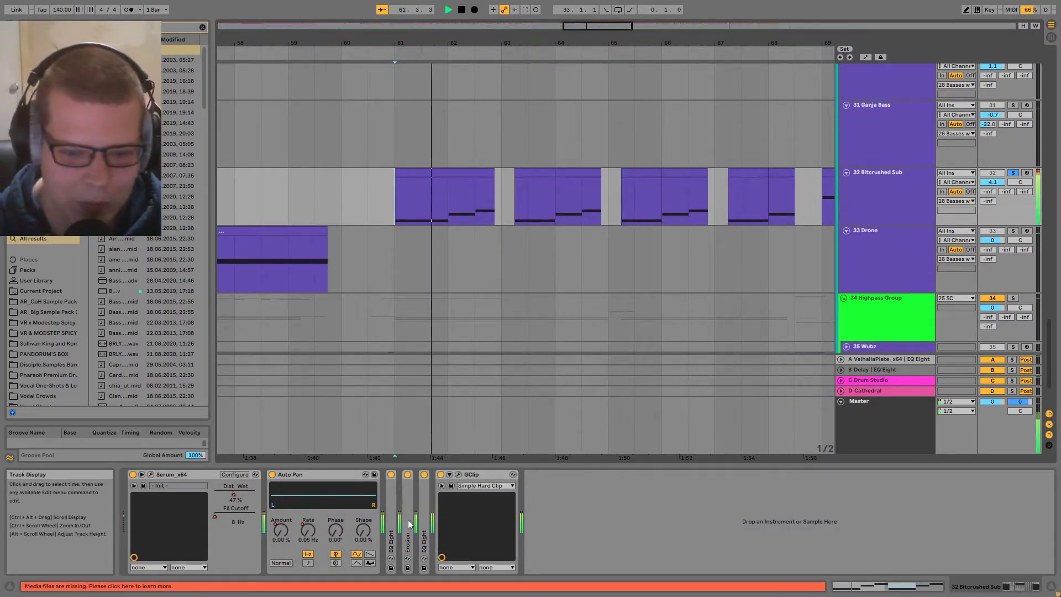
left_click(151, 474)
left_click_drag(533, 130, 709, 124)
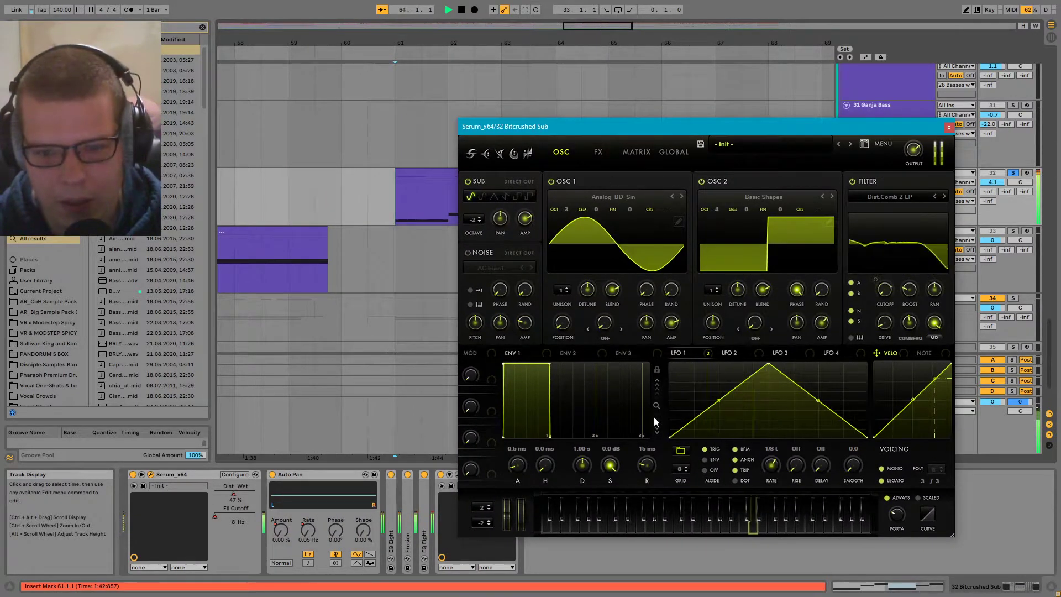
key("space")
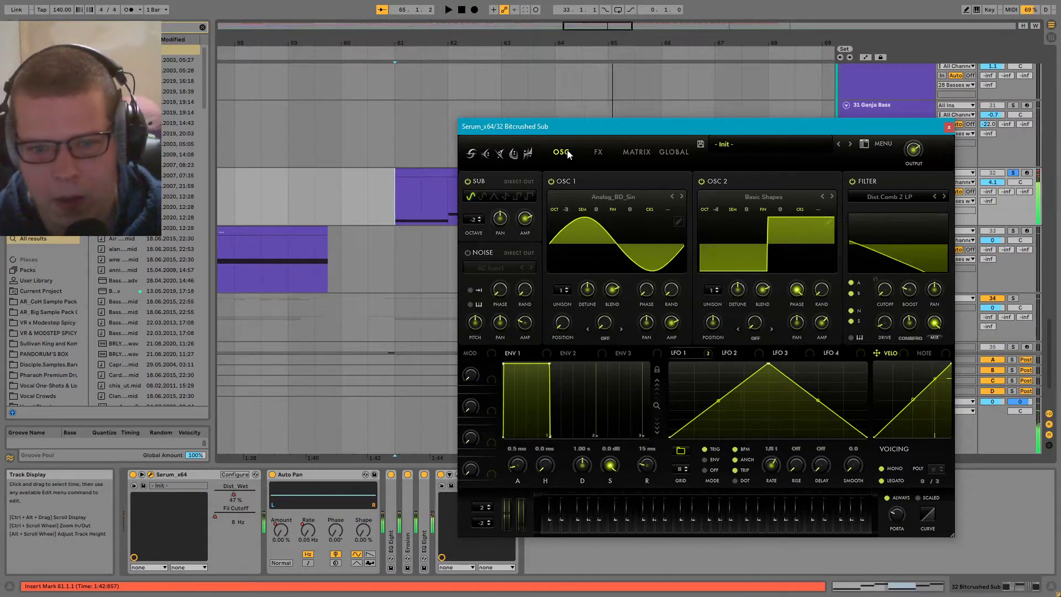
key("space")
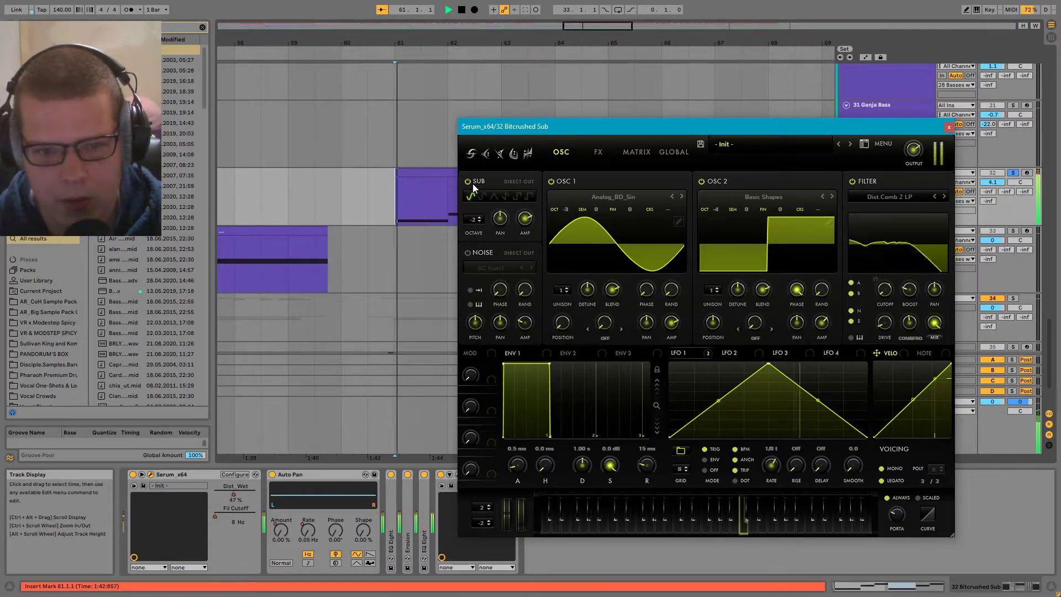
key("space")
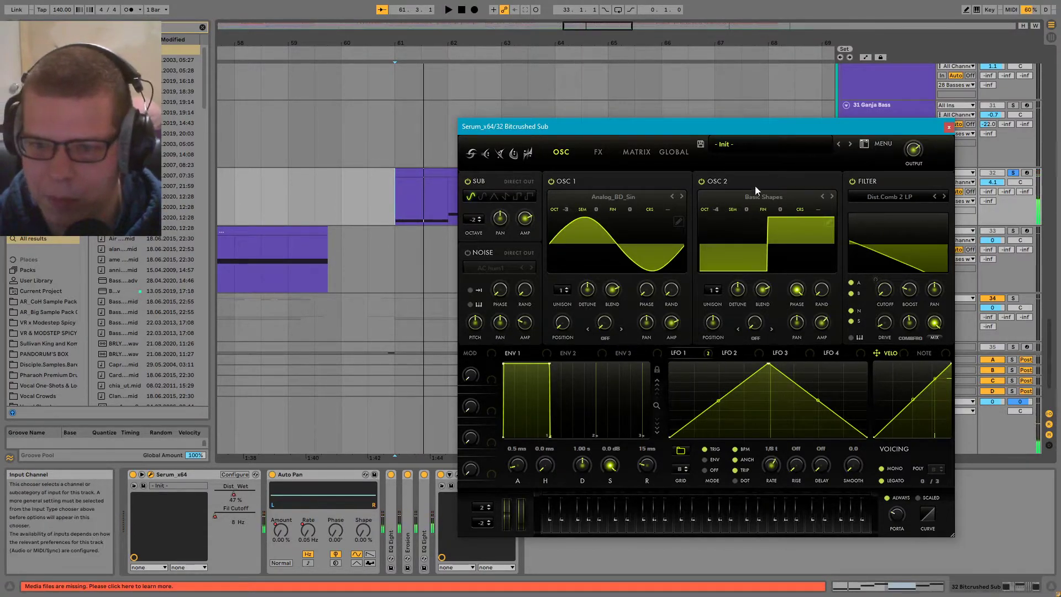
- Switch off OSC 2 and OSC 1 in Serum and play from bar 61 to hear the sub oscillator alone
left_click(701, 182)
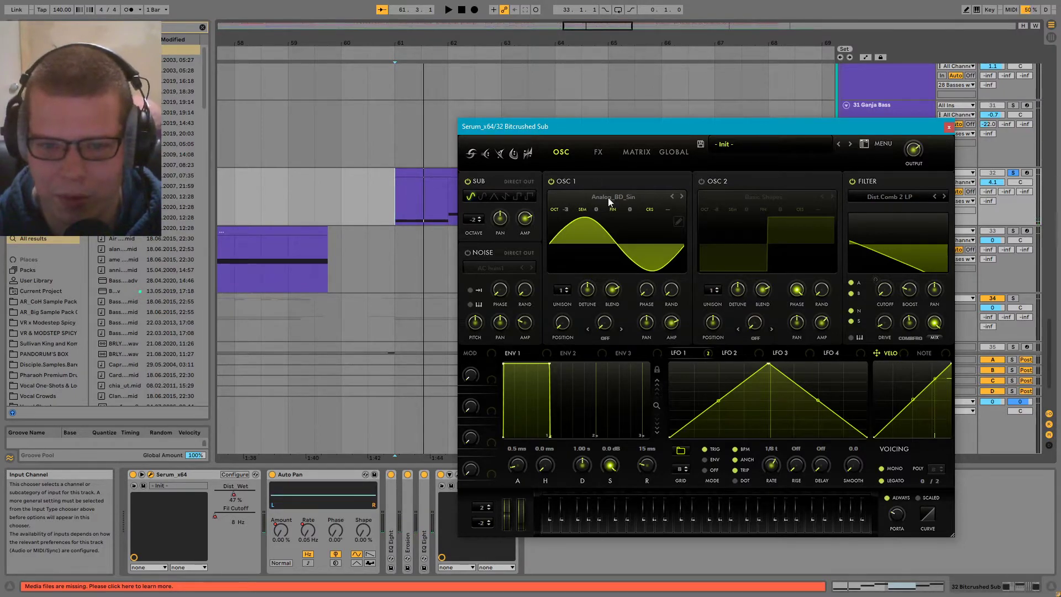
left_click(551, 181)
key("space")
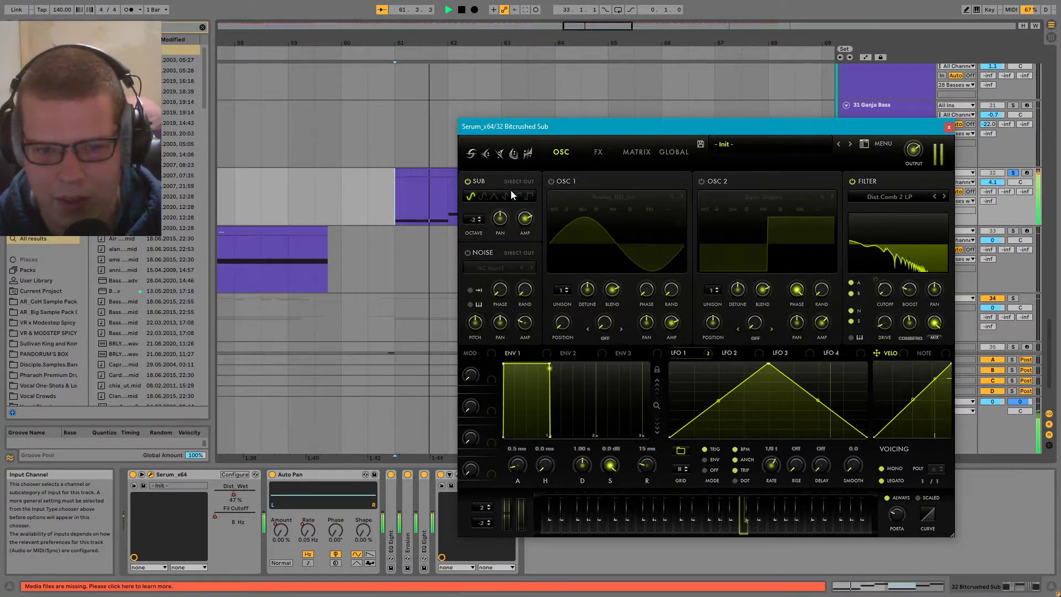
key("space")
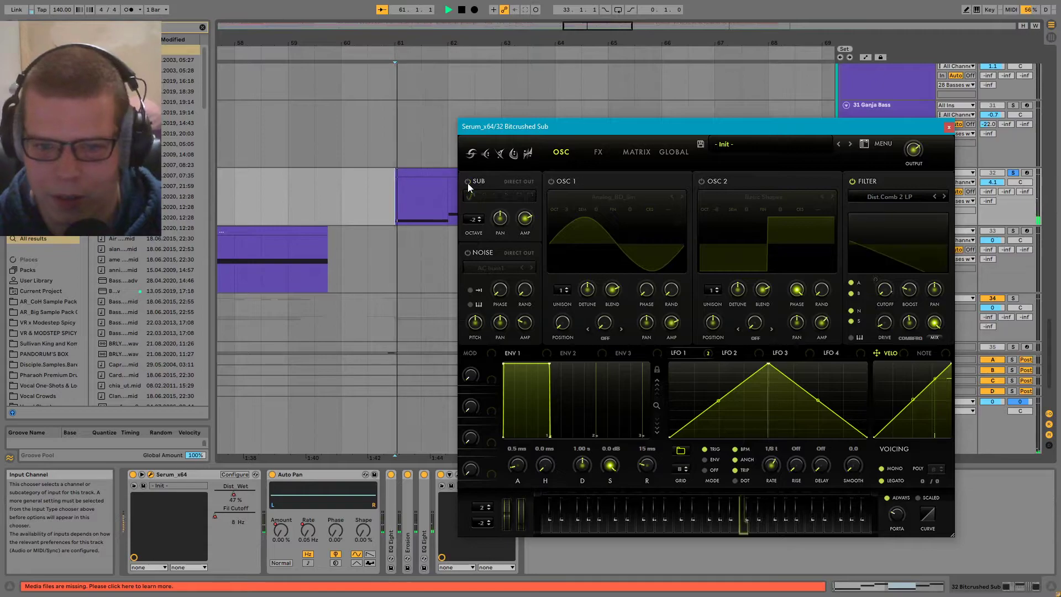
- Audition OSC 1 and OSC 2 separately from bar 62 with the sub oscillator off, and switch OSC 1 back on
left_click(448, 180)
left_click(467, 181)
left_click(551, 181)
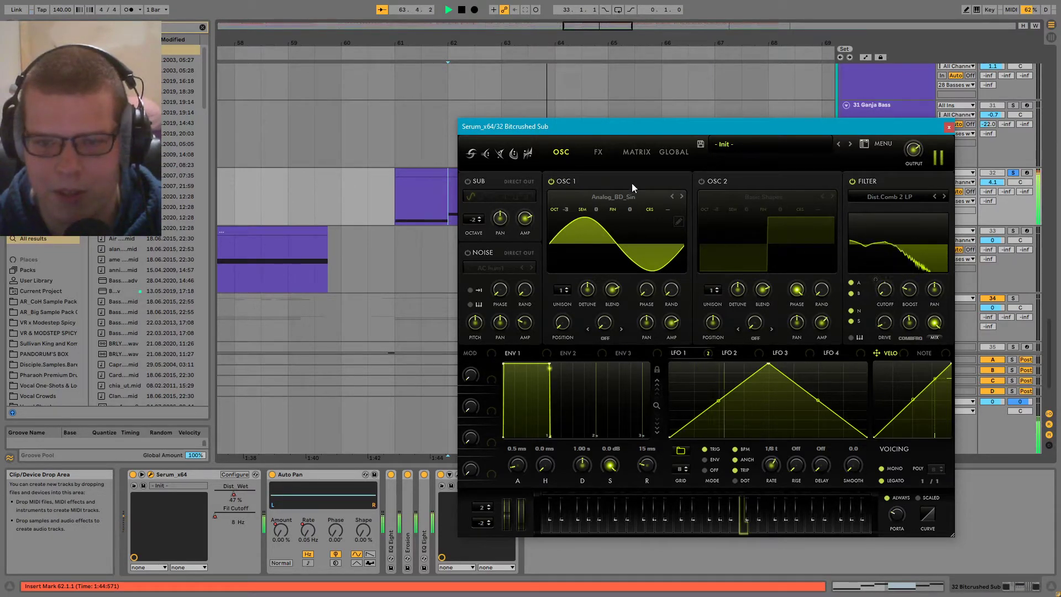
left_click(701, 181)
left_click(551, 181)
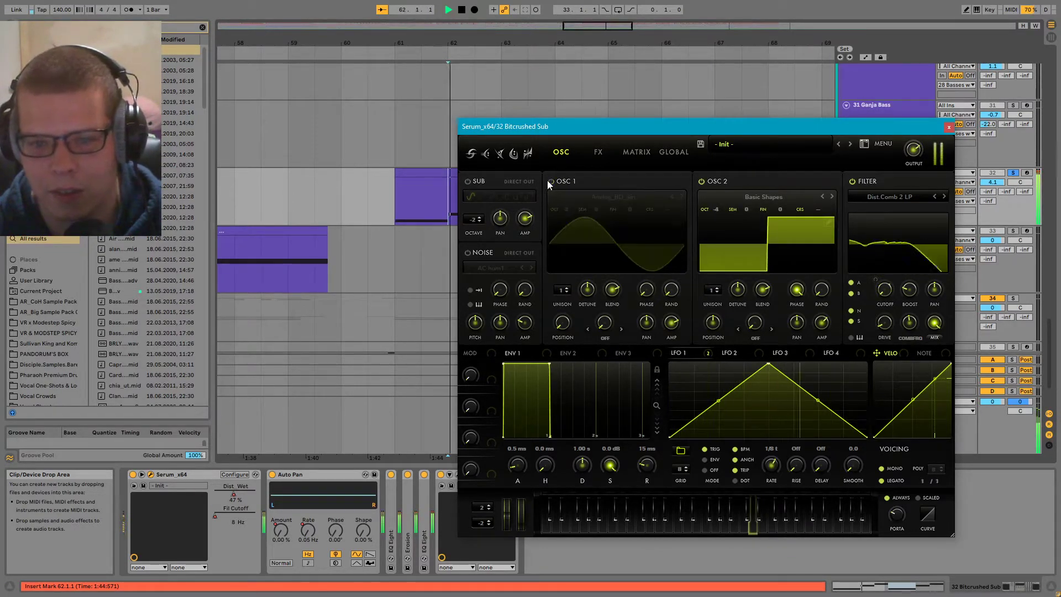
left_click(551, 182)
- Examine Serum's Downsample distortion, EQ and multiband compressor settings, playing from bar 62 and checking back on the oscillators
left_click(598, 152)
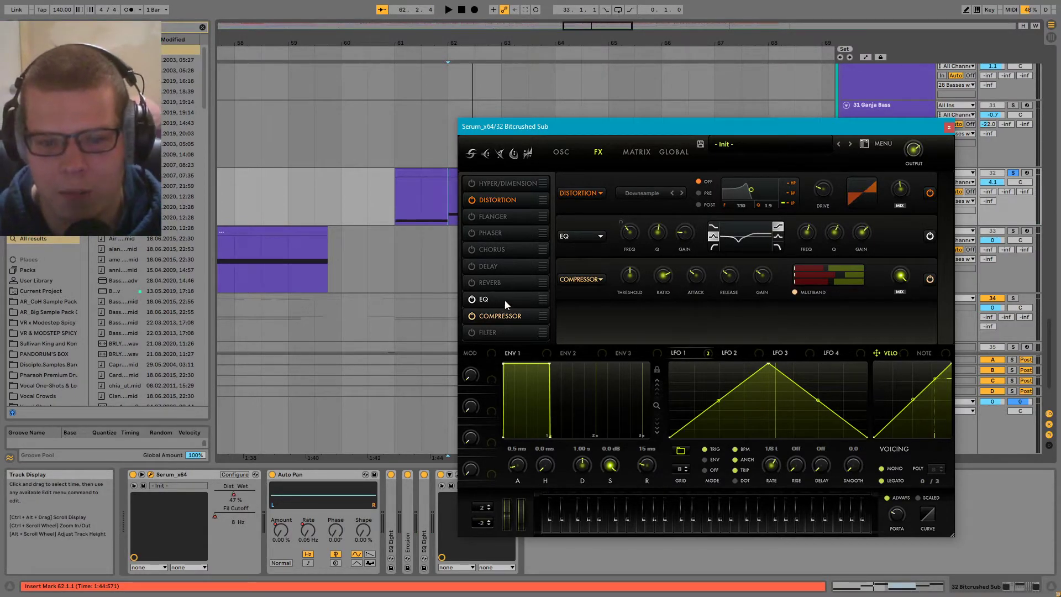
key("space")
key("space")
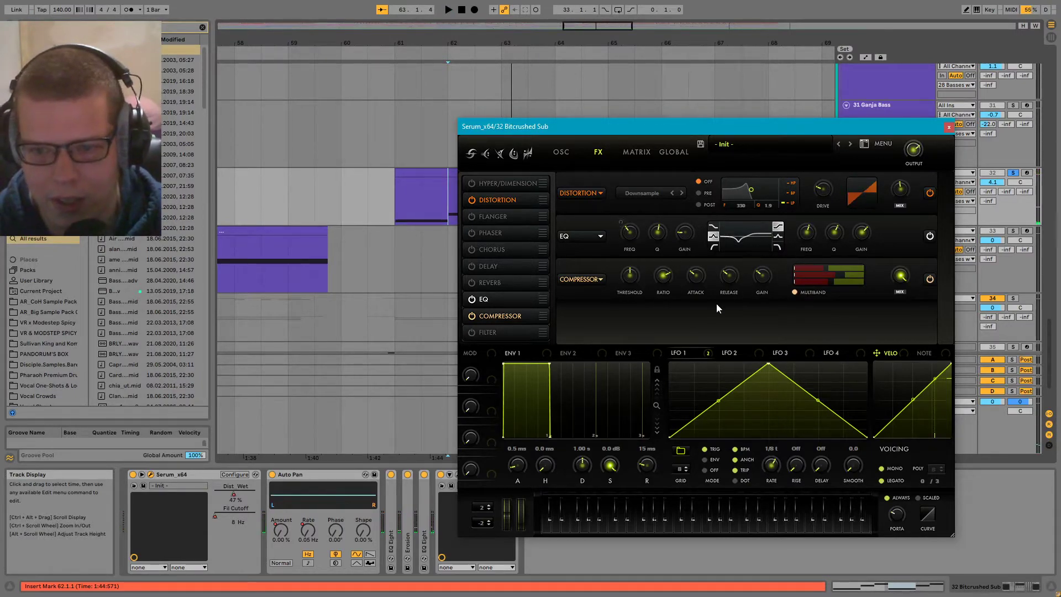
left_click(561, 152)
left_click(597, 152)
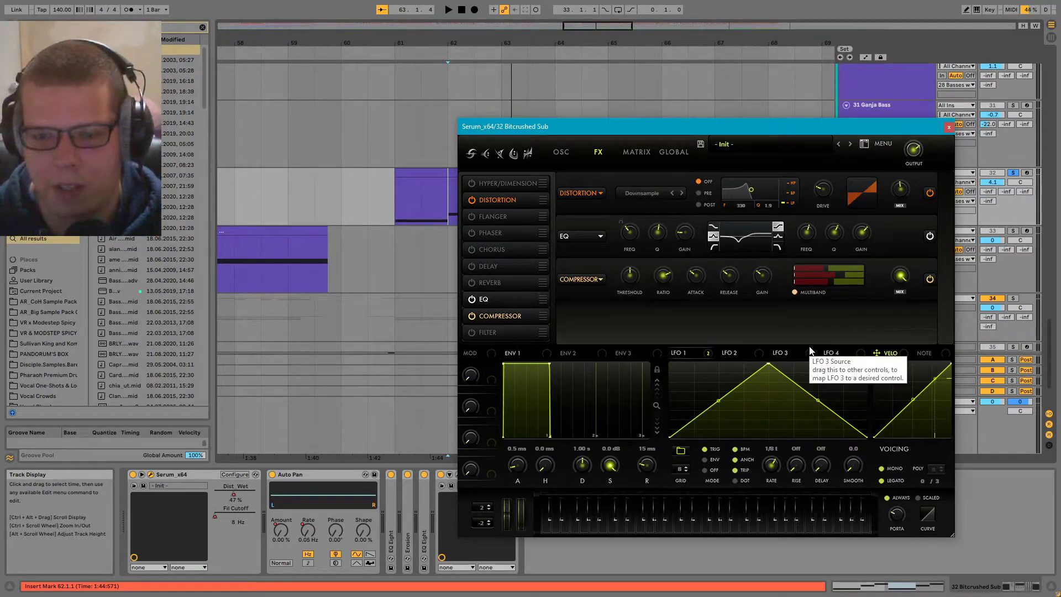
- Bypass and re-enable Serum's EQ and compressor in turn during playback from bar 62, and close the synth window
key("space")
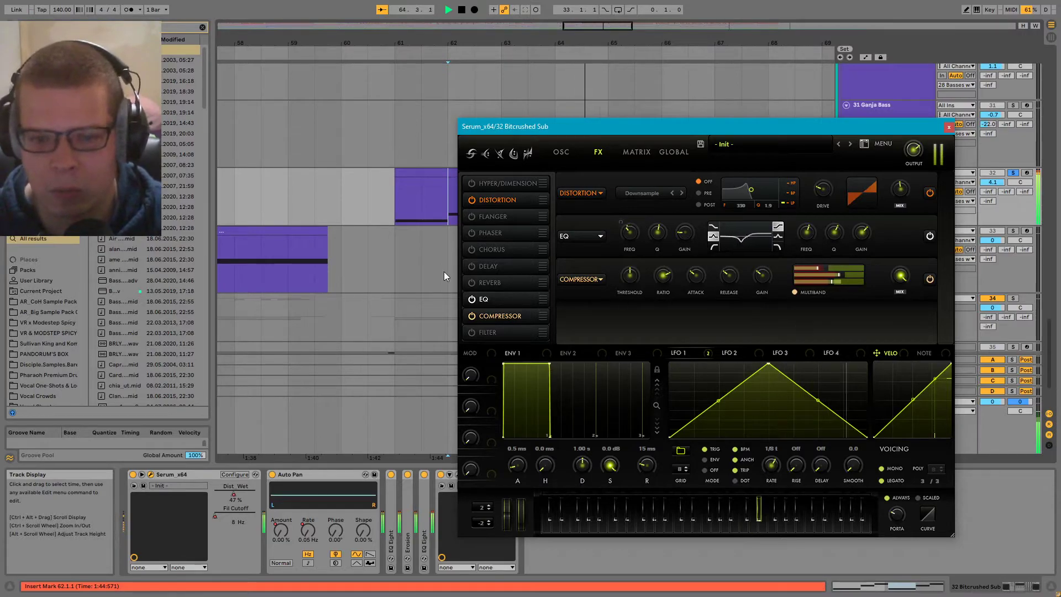
left_click(472, 299)
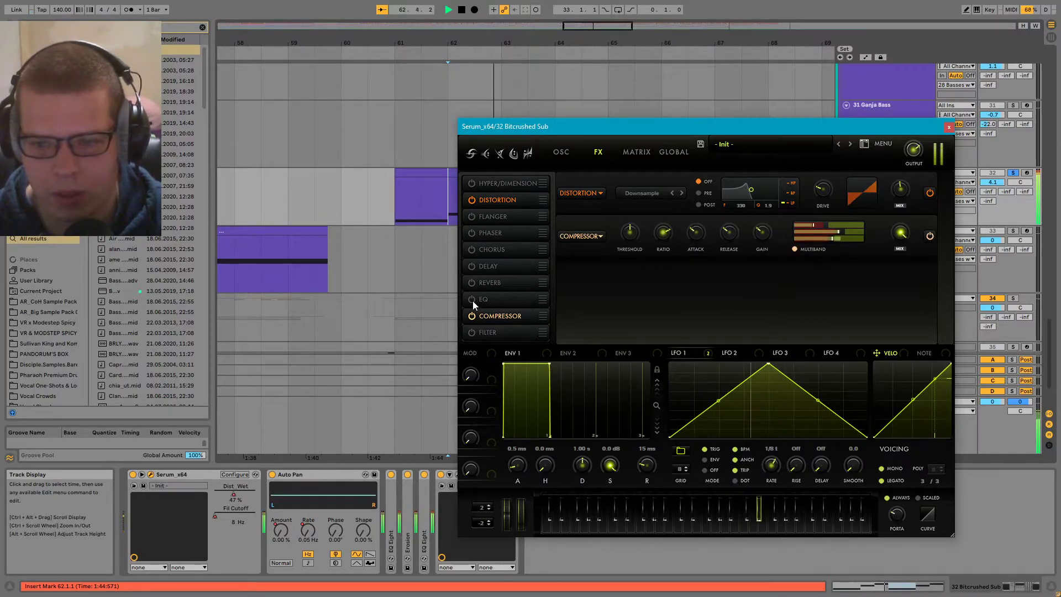
left_click(472, 300)
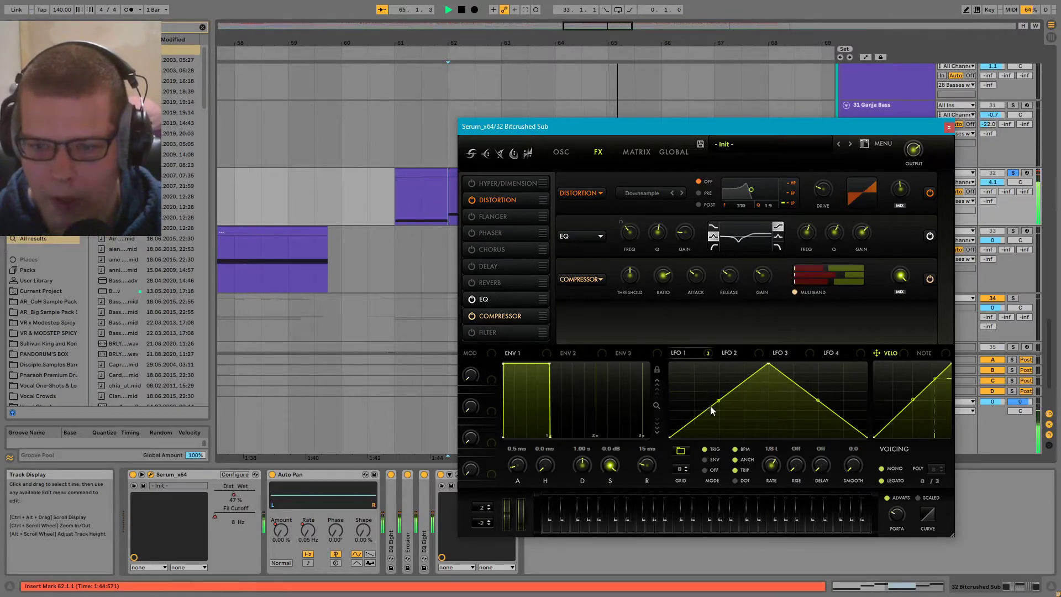
left_click(471, 315)
left_click(472, 316)
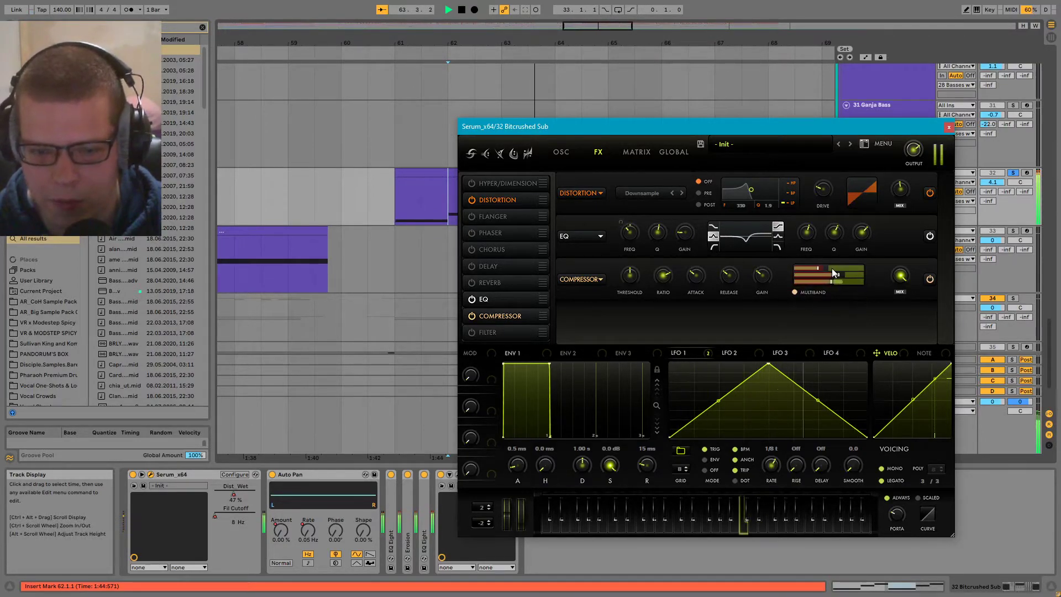
key("space")
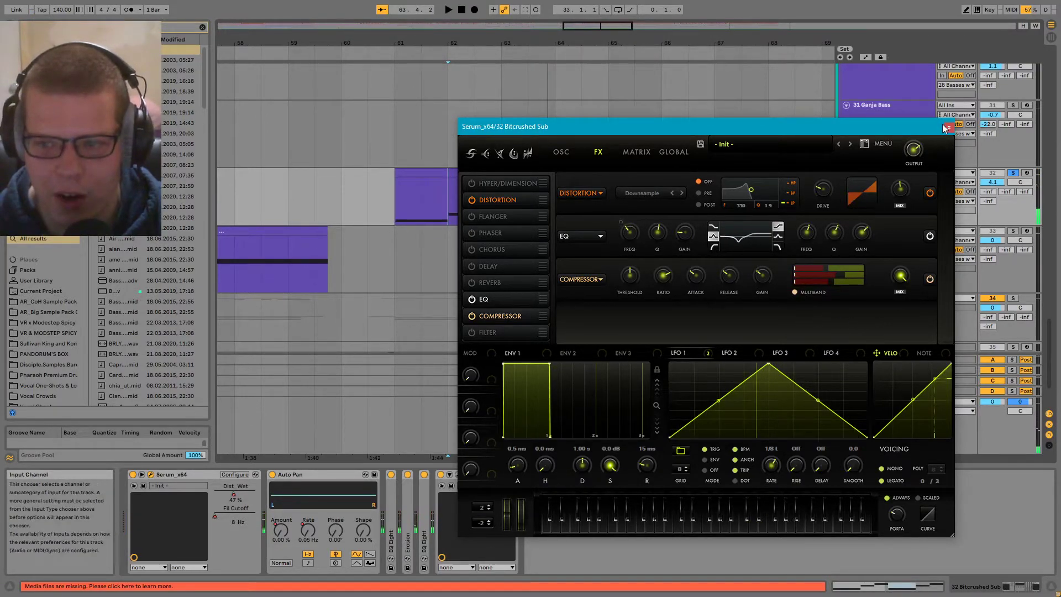
left_click(949, 127)
- Play the Bitcrushed Sub clips from bar 61 while inspecting the Auto Pan device
left_click(406, 206)
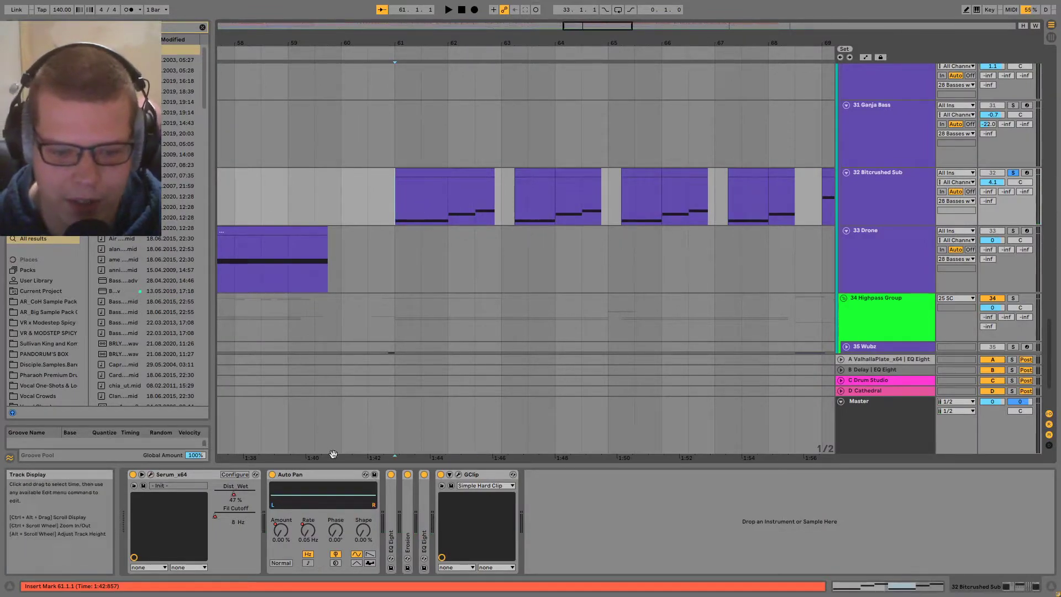
double_click(317, 473)
key("space")
double_click(273, 490)
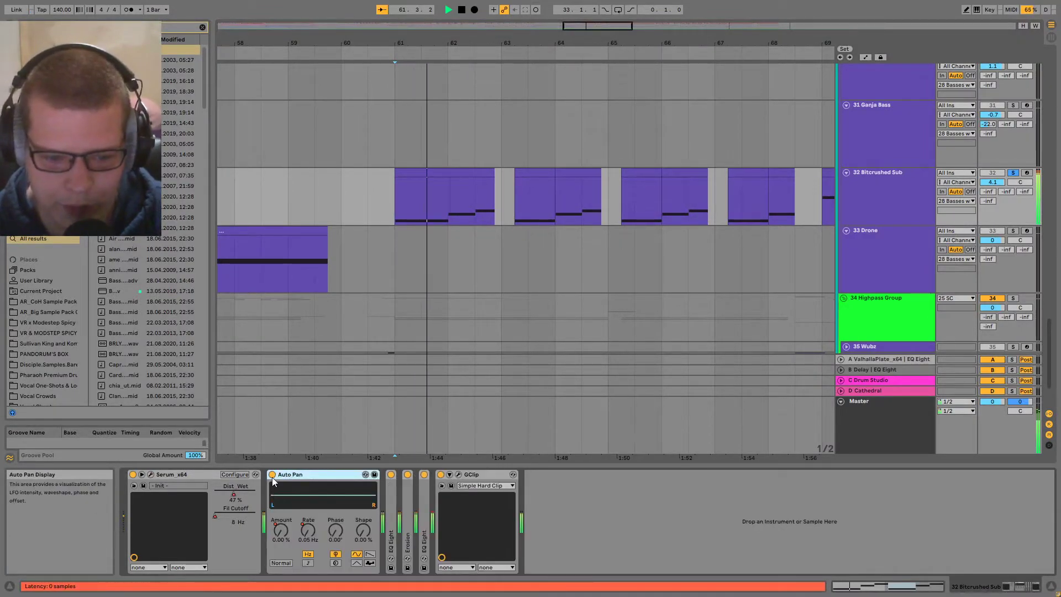
key("space")
key("space")
key("space")
- Show the automation lanes of the Bitcrushed Sub track and bring its clips from bar 46 onward into view
scroll(517, 237, "down", 3)
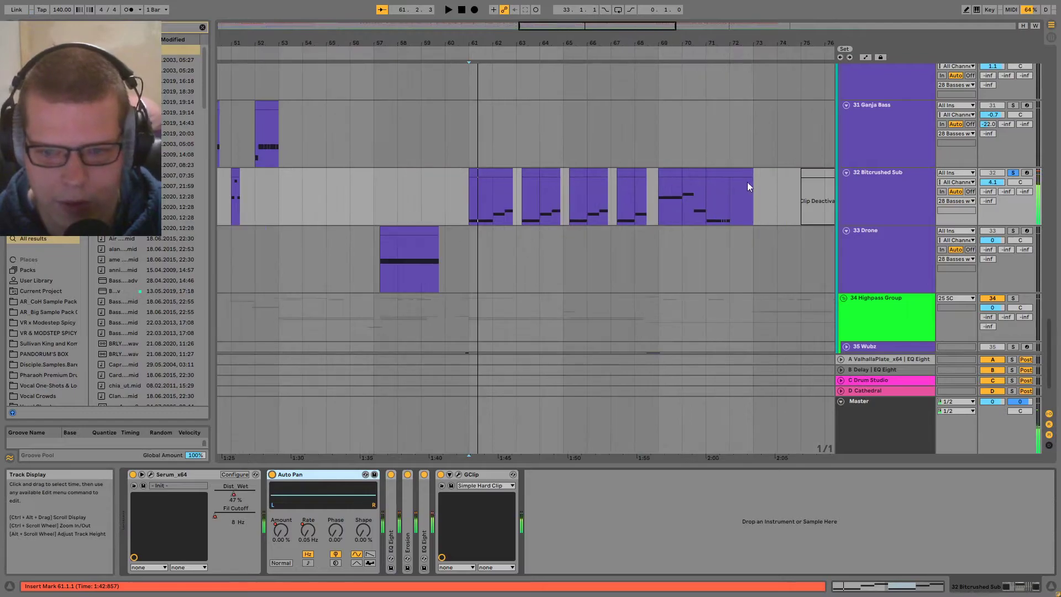
key("a")
right_click(884, 231)
left_click(848, 223)
left_click_drag(761, 241, 967, 123)
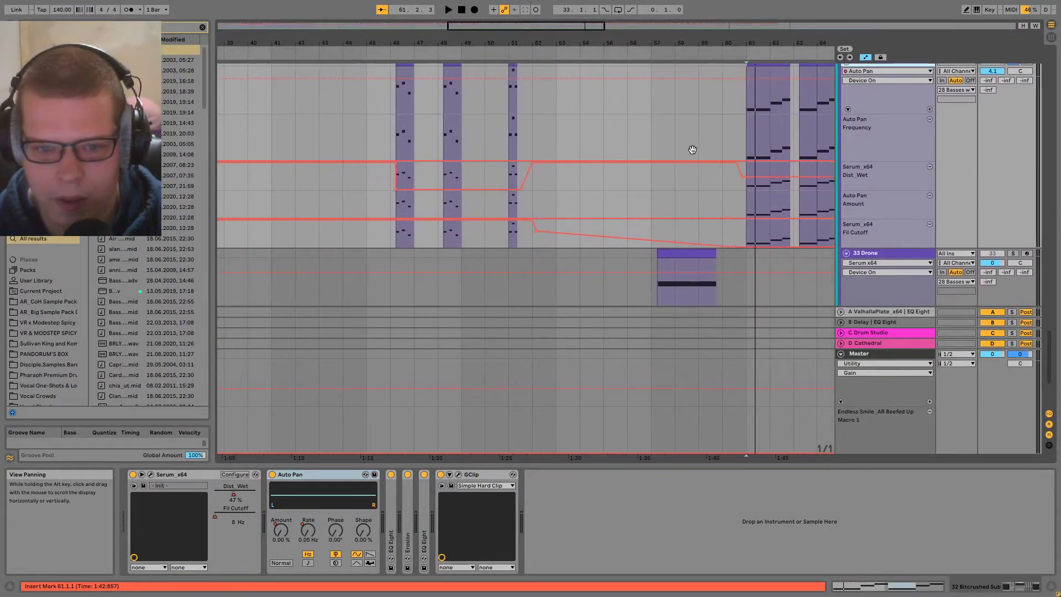
- Play the short Bitcrushed Sub clip at bar 51 to follow its Dist_Wet and Fil Cutoff automation
left_click(511, 126)
key("space")
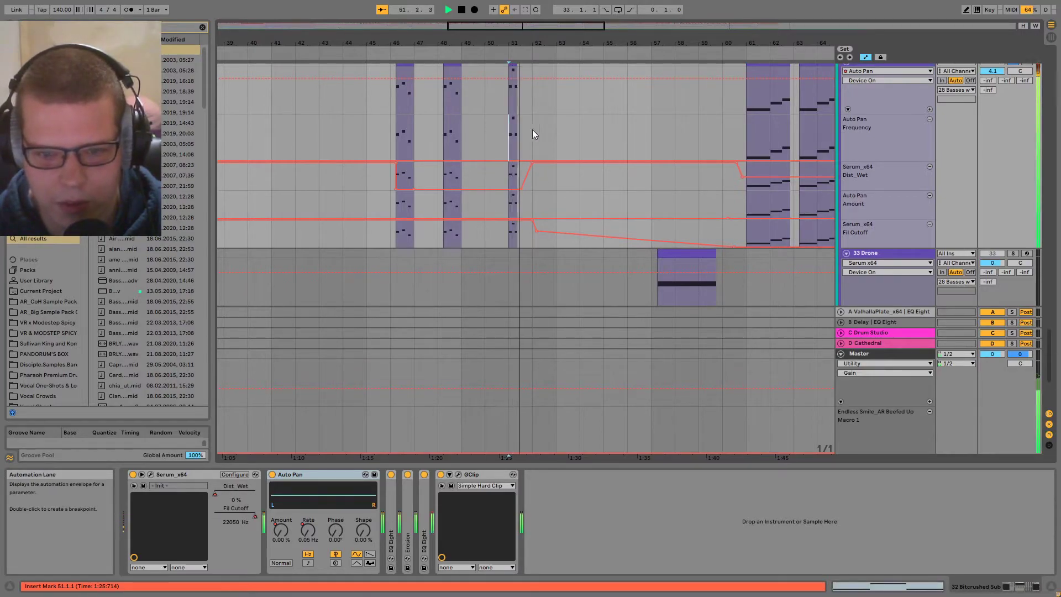
left_click_drag(825, 187, 600, 221)
scroll(600, 223, "down", 6)
key("space")
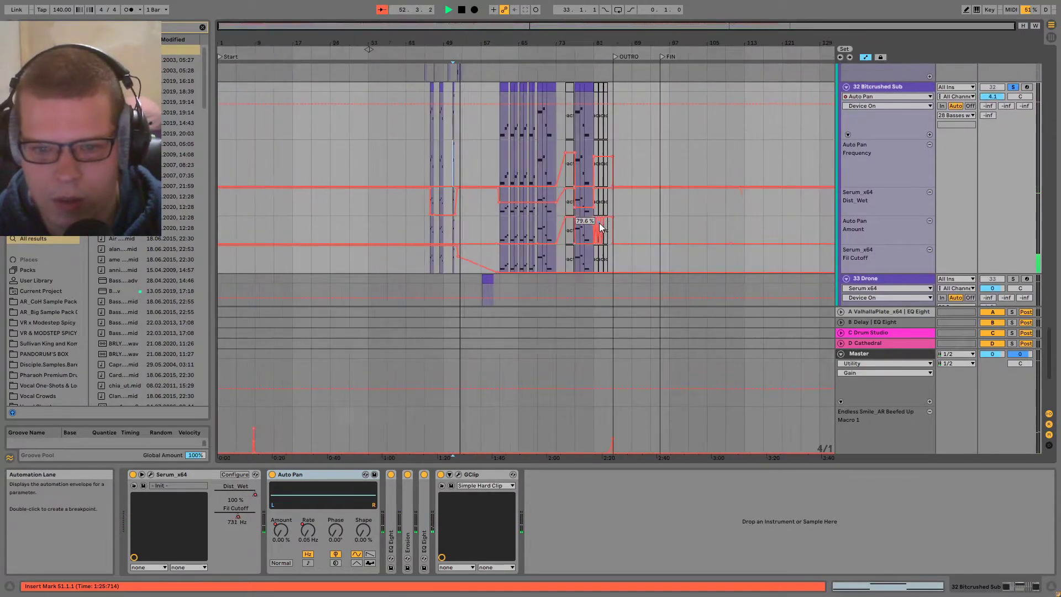
- Locate the Auto Pan Amount and Frequency automation rise after bar 73 and play into it from bar 72
left_click(565, 223)
scroll(564, 223, "up", 8)
scroll(575, 222, "down", 6)
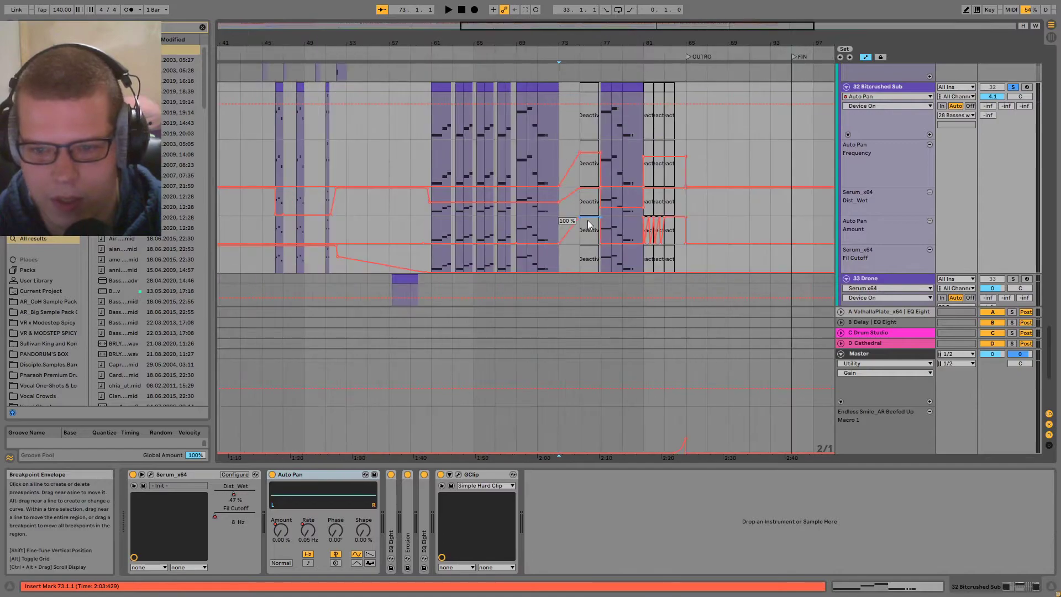
scroll(636, 224, "up", 4)
left_click(432, 224)
key("space")
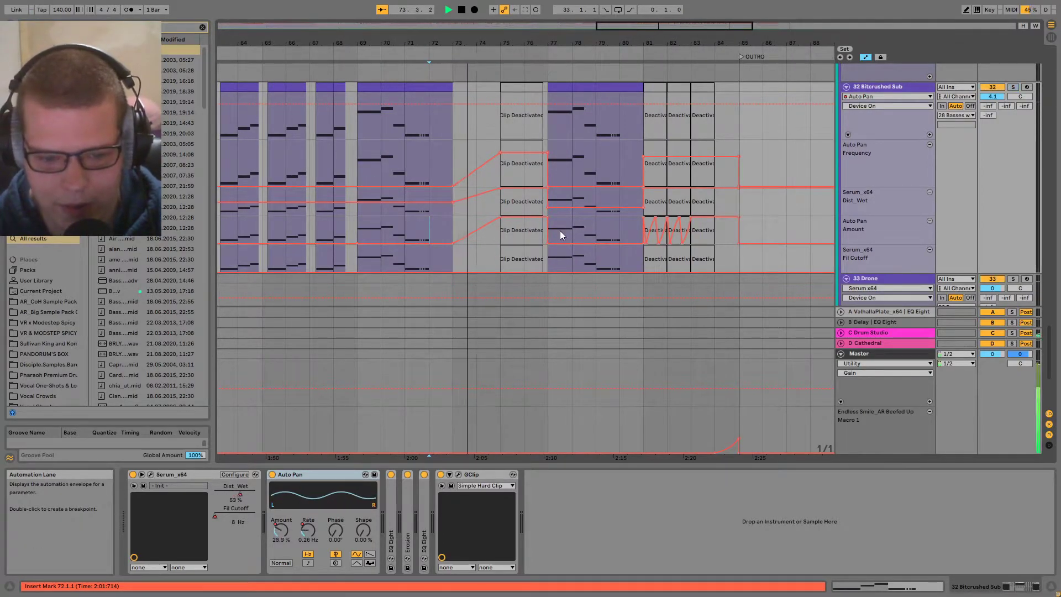
- Unfold the first EQ Eight on Bitcrushed Sub, fold the Auto Pan and replay the track from bar 72
double_click(391, 510)
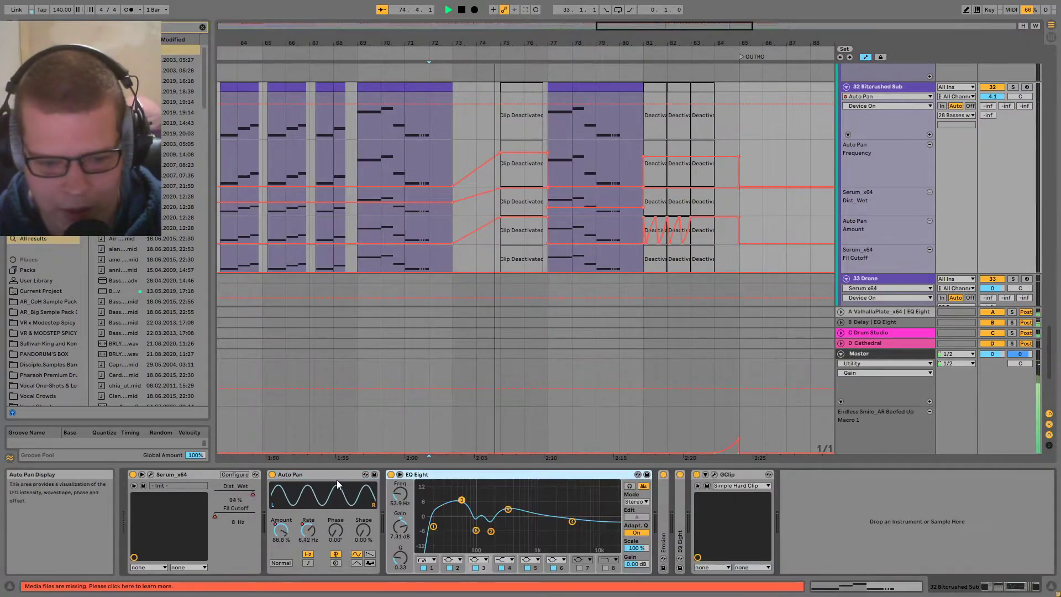
double_click(329, 476)
key("space")
left_click(386, 477)
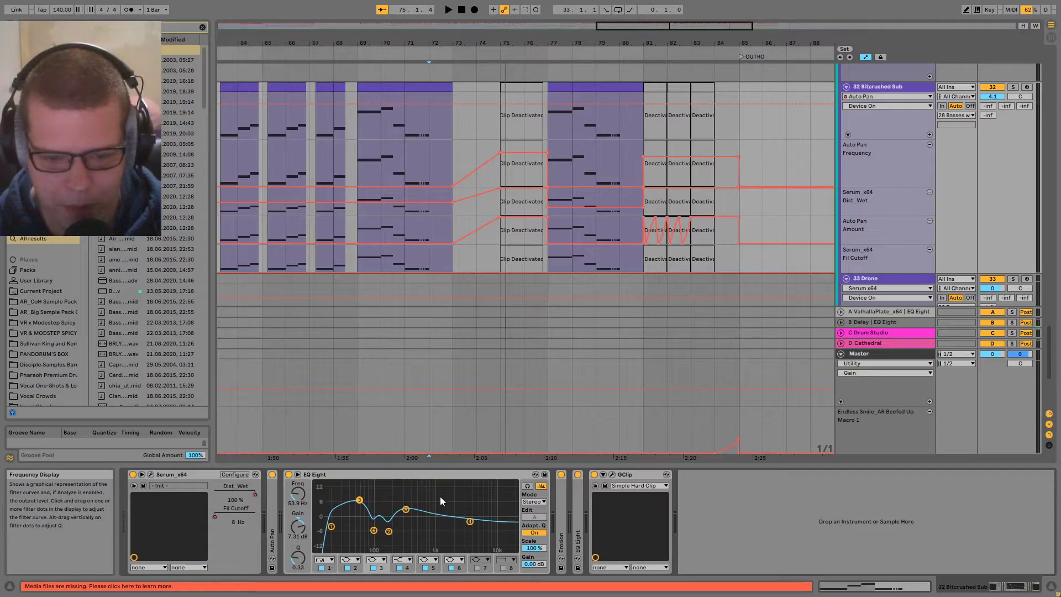
left_click(448, 380)
key("space")
key("space")
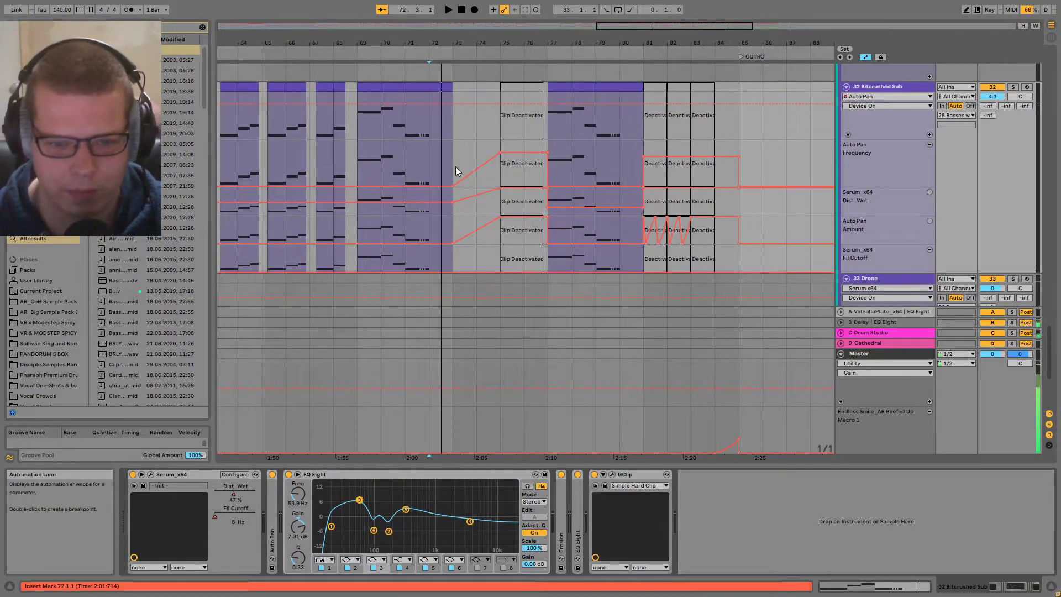
- Hide the automation lanes and show the effect chain of the Basses with subs group
key("a")
key("ctrl+z")
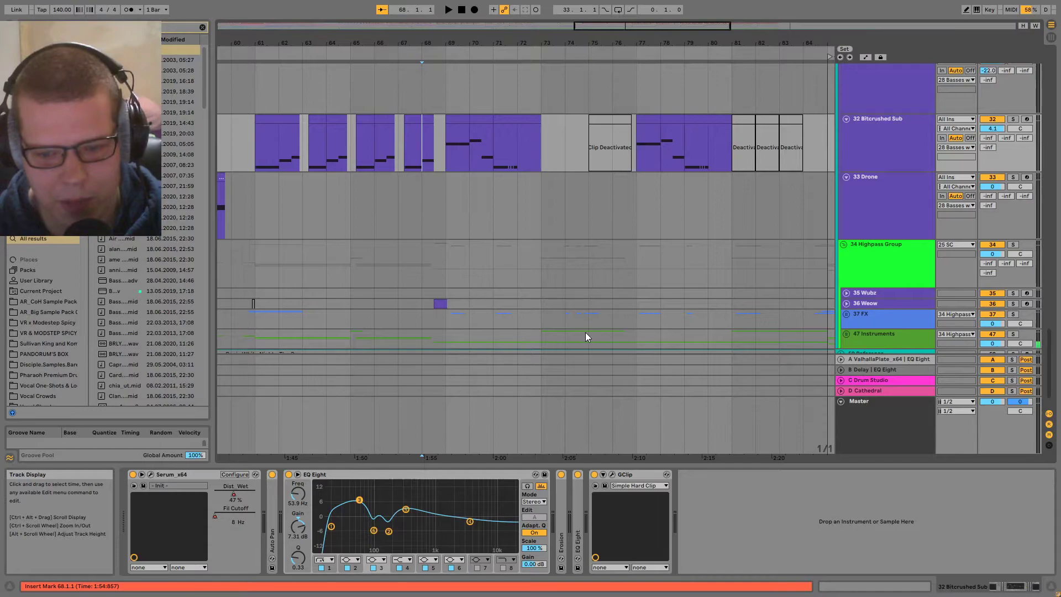
scroll(718, 353, "up", 10)
scroll(718, 354, "left", 3)
left_click(901, 220)
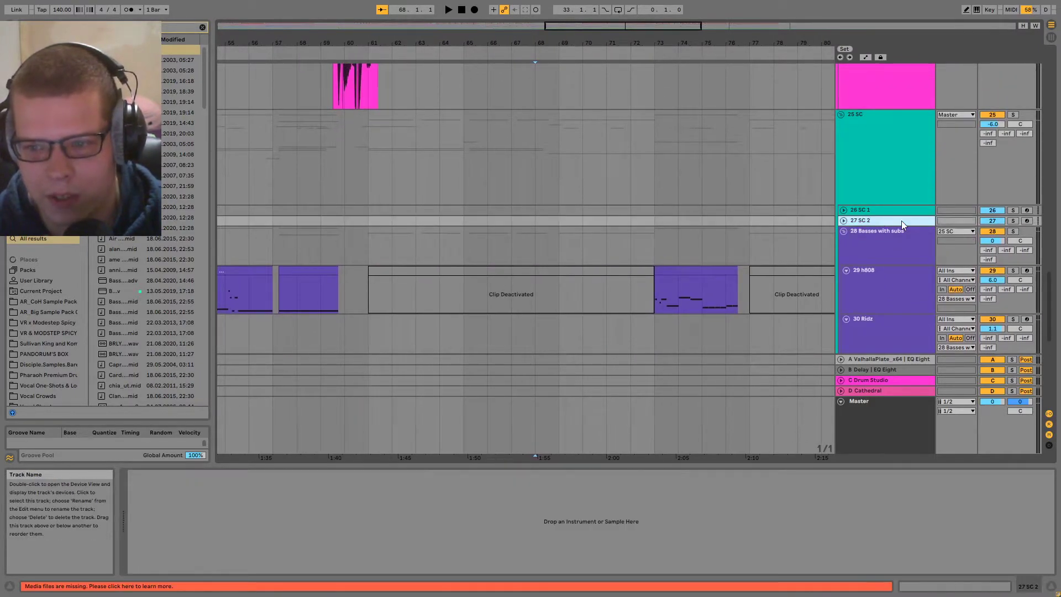
left_click(871, 244)
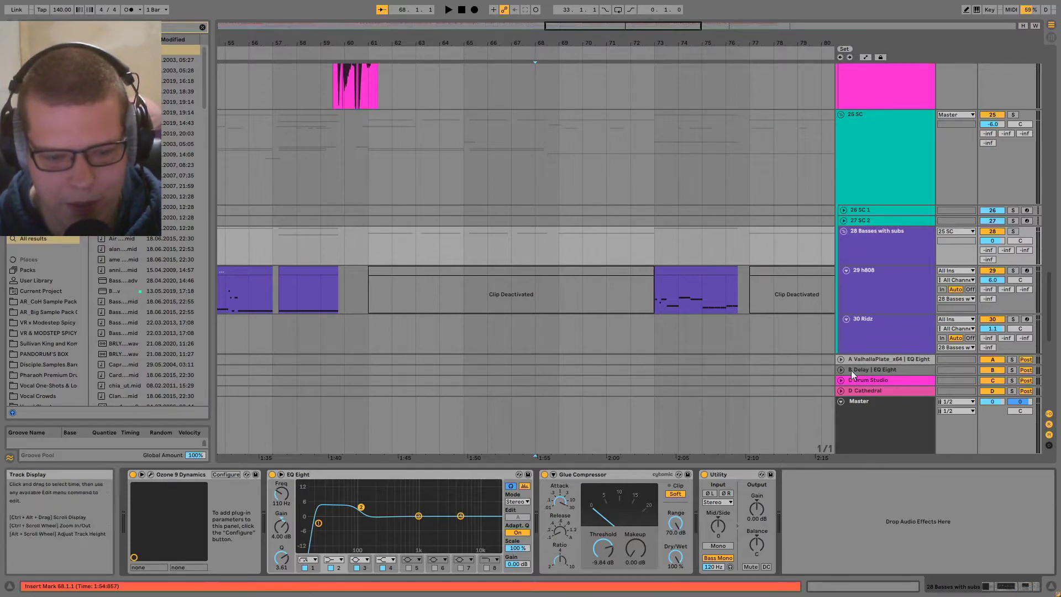
- Return to the Bitcrushed Sub track, place the insert marker just before bar 77 and select its EQ Eight
left_click_drag(511, 416, 634, 307)
left_click(862, 221)
left_click(864, 157)
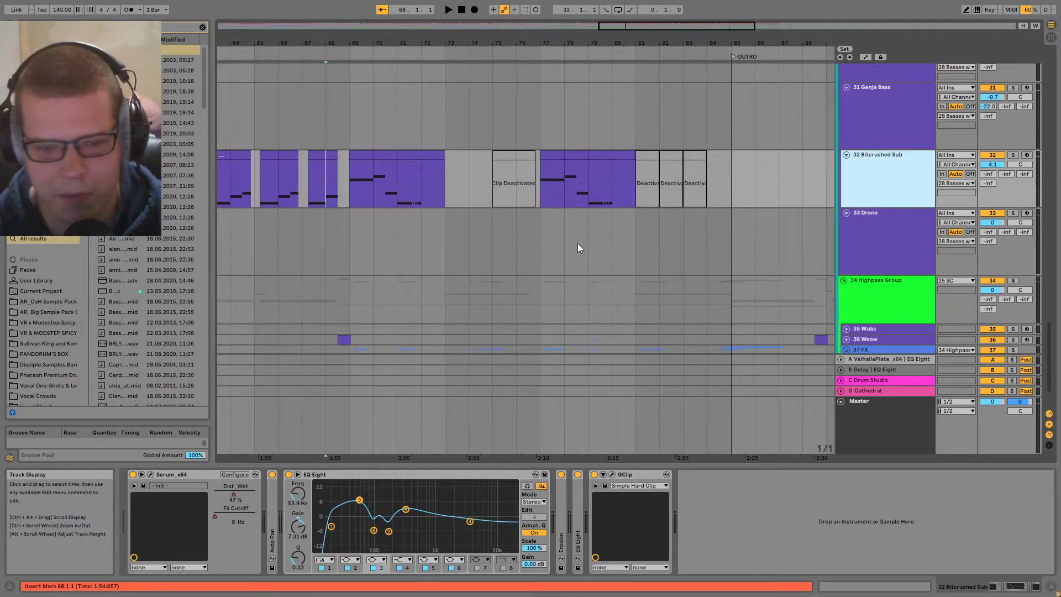
left_click(537, 187)
left_click_drag(623, 182, 645, 354)
left_click(450, 485)
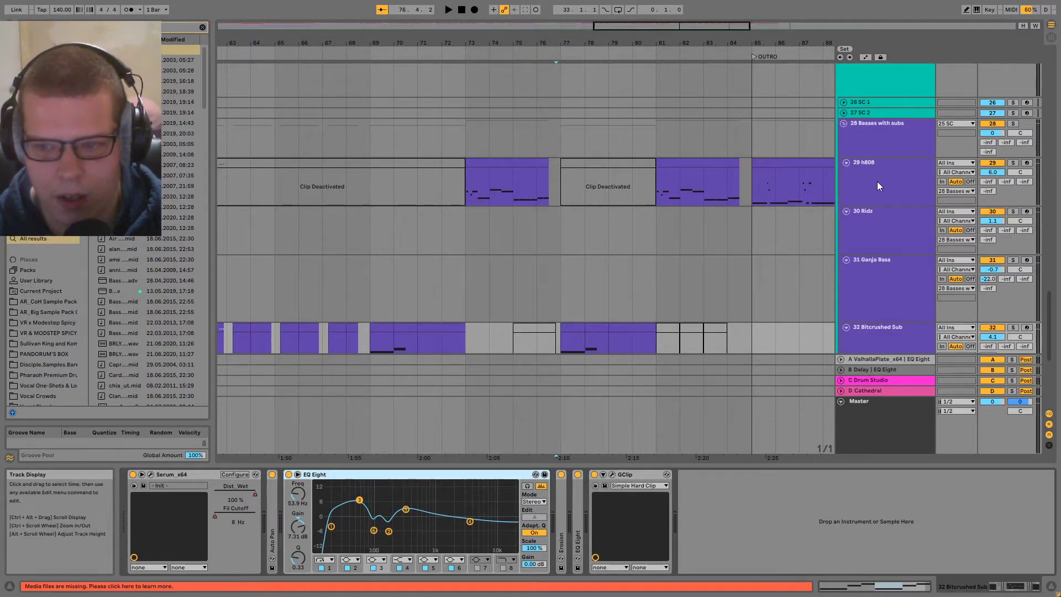
- Fold and unfold the first EQ Eight on Bitcrushed Sub while checking the track around bar 77
left_click_drag(652, 293, 632, 171)
left_click(535, 207)
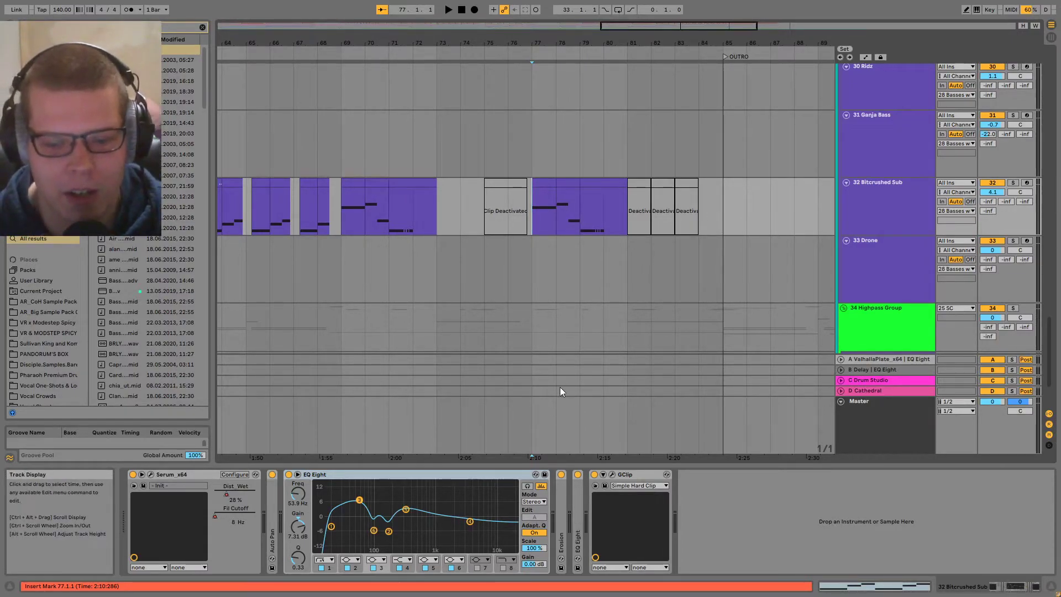
double_click(412, 476)
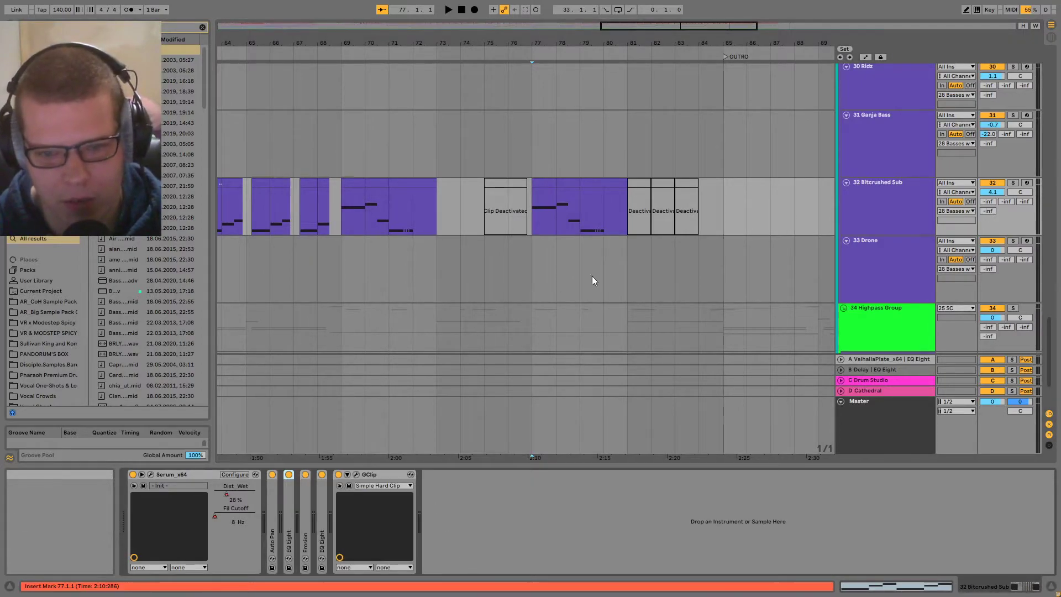
left_click(528, 219)
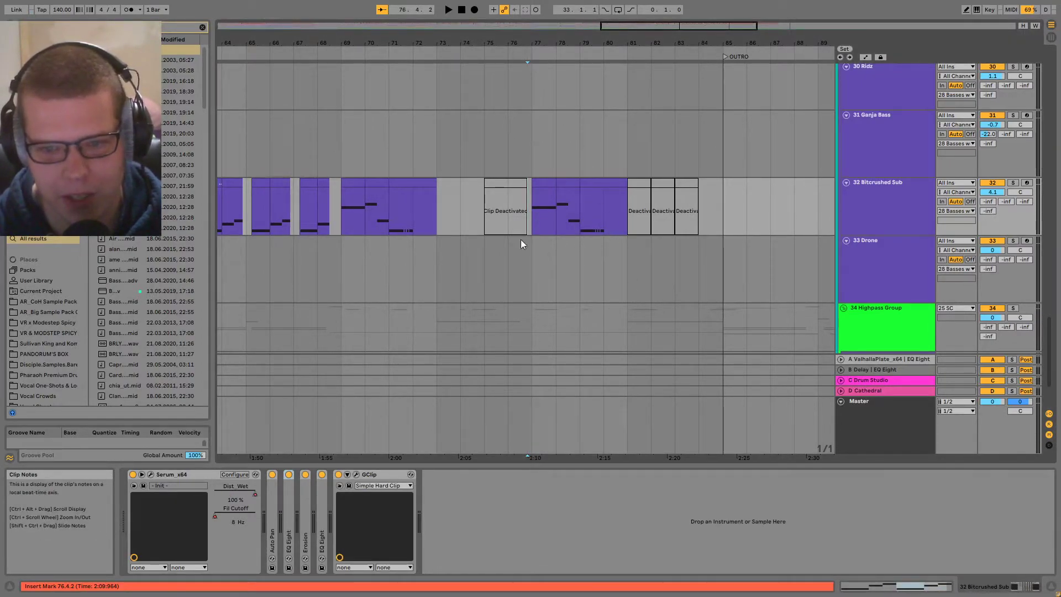
double_click(285, 508)
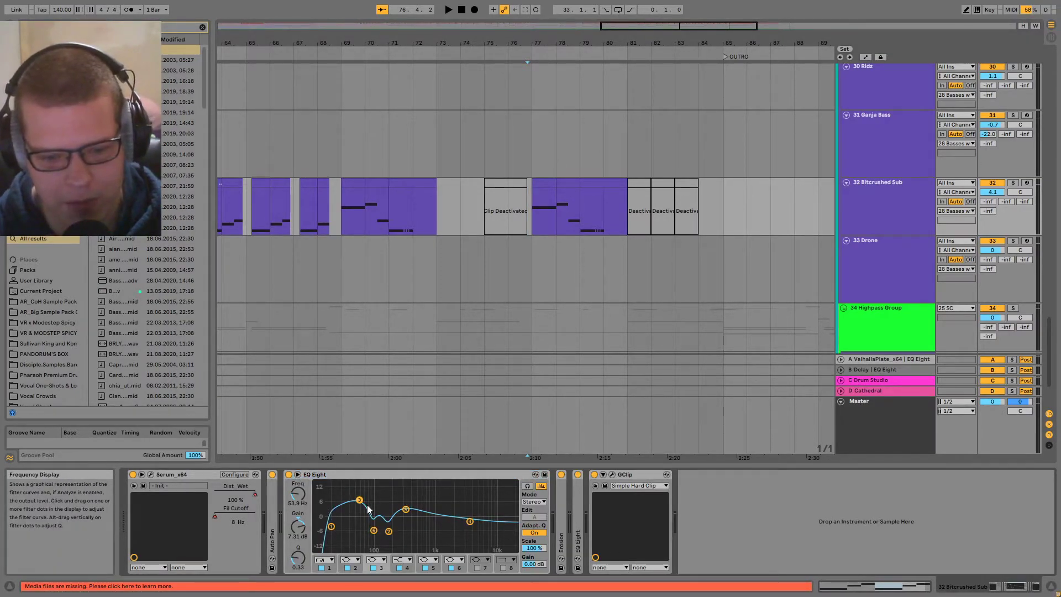
- Revisit the Basses with subs group and select bar 77 to 78 on the Bitcrushed Sub track
scroll(662, 294, "up", 5)
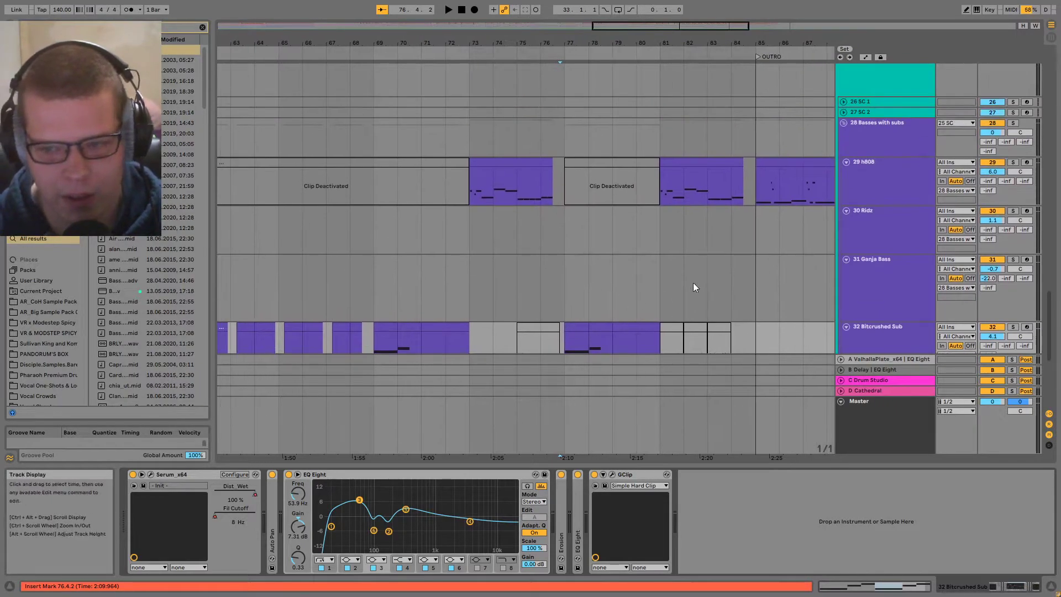
left_click(897, 133)
scroll(563, 237, "down", 3)
left_click(597, 293)
key("ctrl+e")
left_click(569, 249)
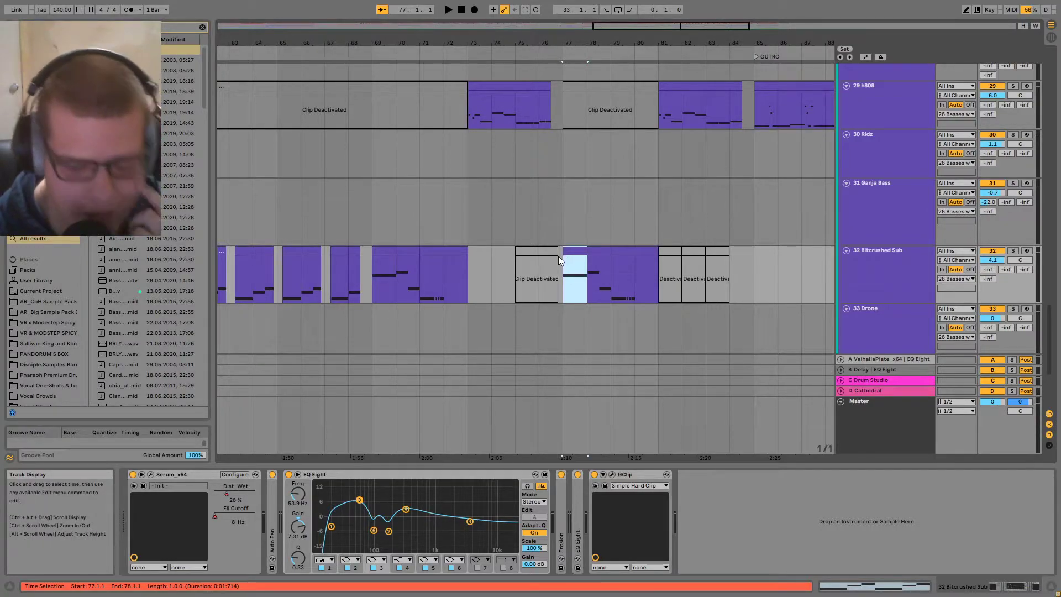
- Play the soloed Bitcrushed Sub from bar 77, compare it with Erosion off and on, and unfold the second EQ Eight
double_click(374, 476)
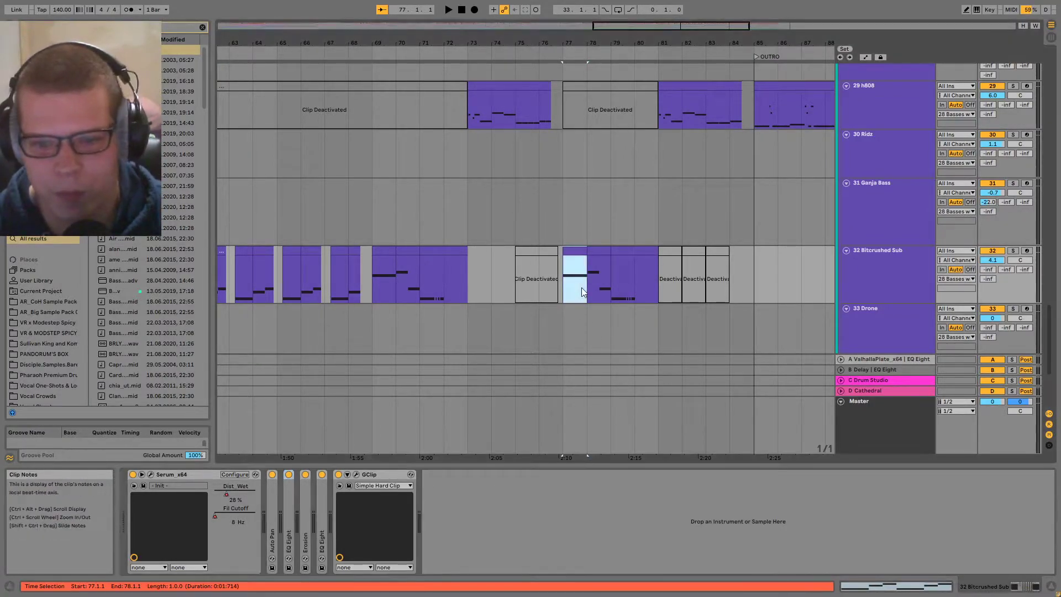
key("z")
left_click(530, 211)
key("space")
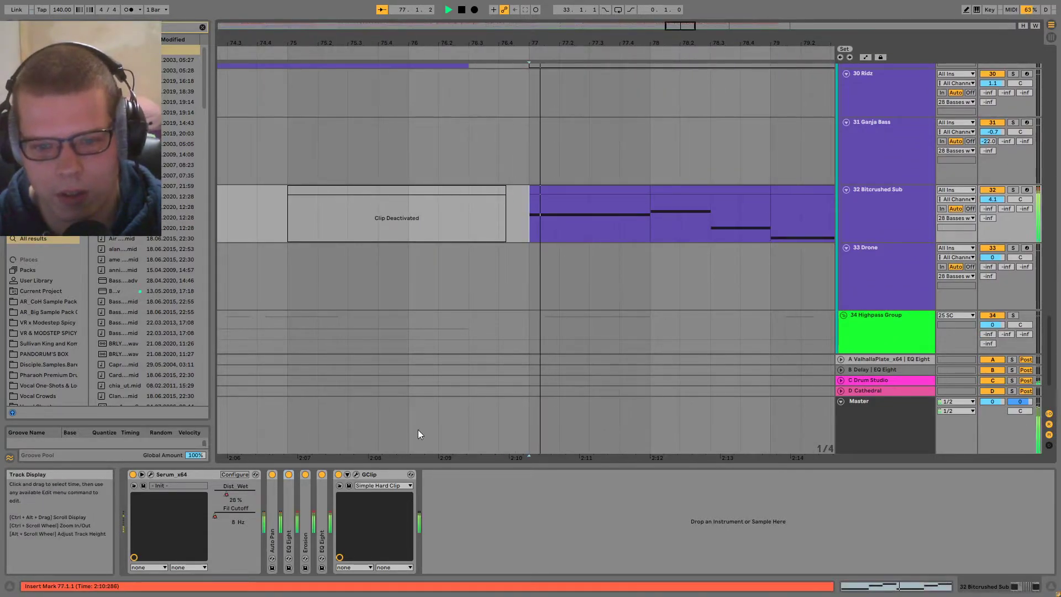
left_click(305, 475)
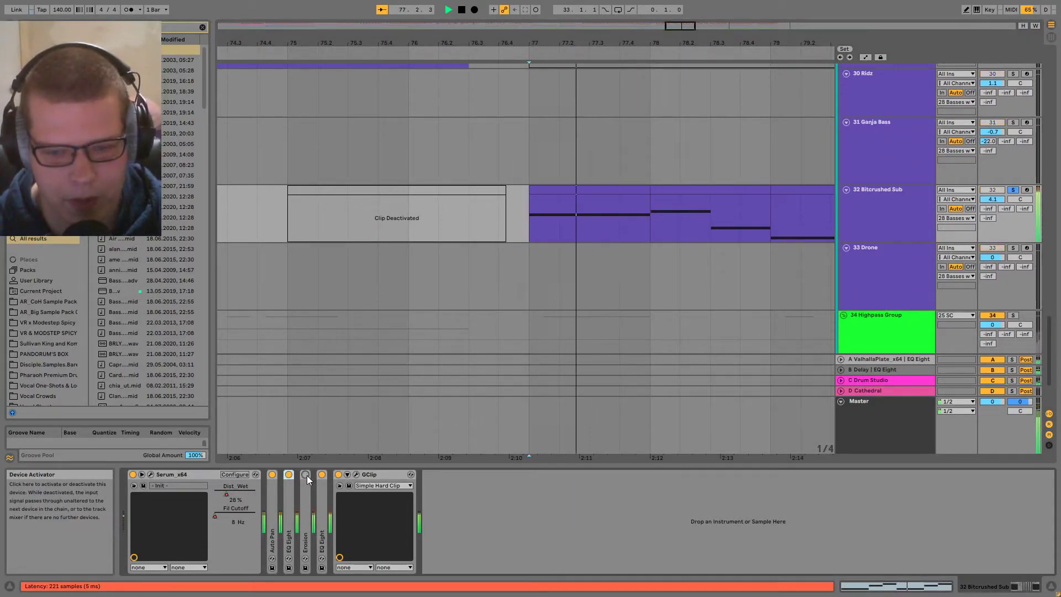
left_click(305, 475)
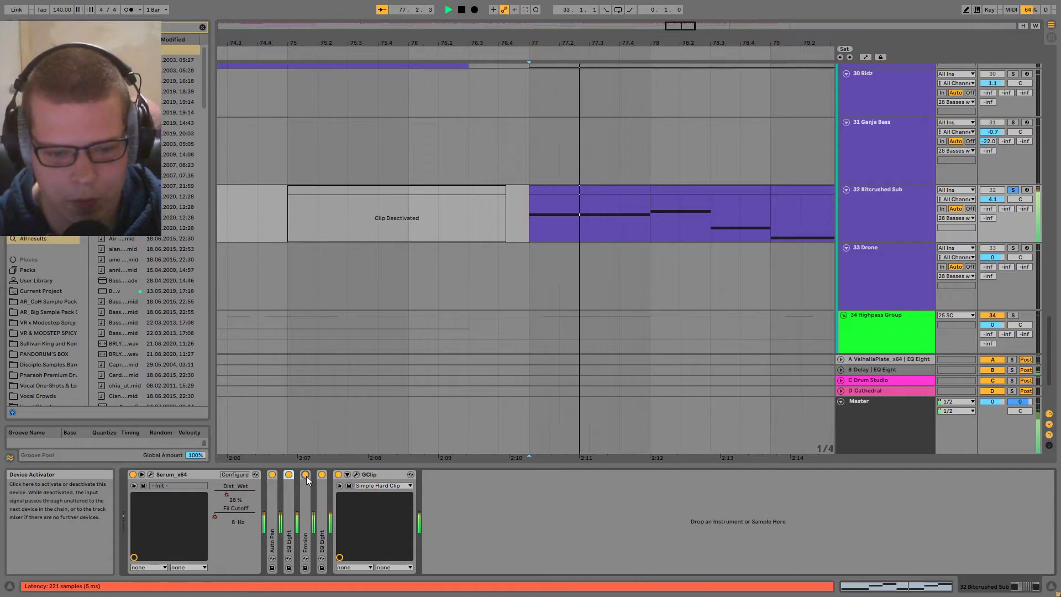
double_click(320, 489)
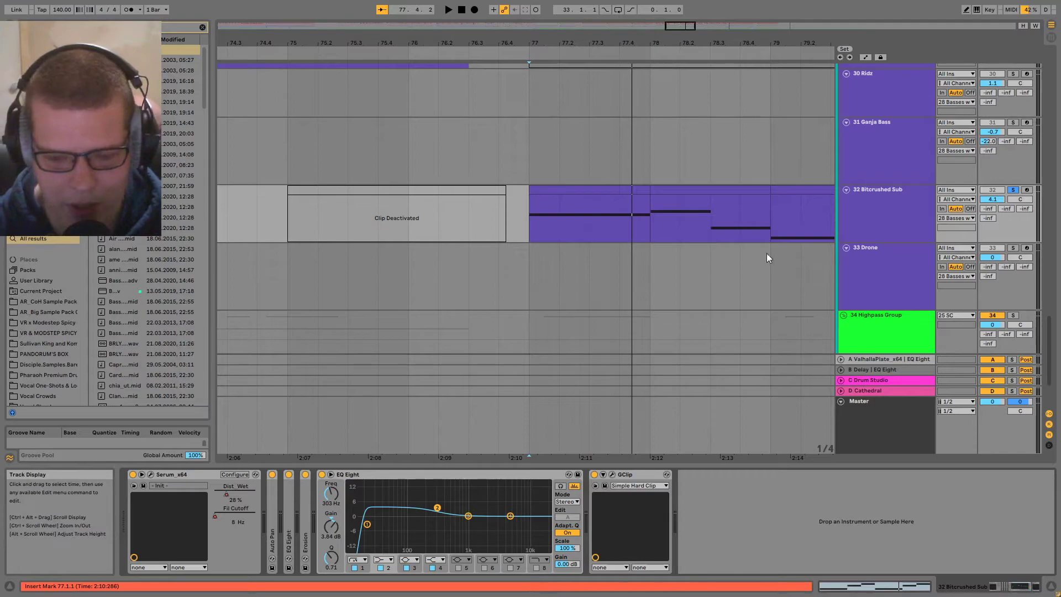
- Locate the Drone clip at bar 57, select it and play it with the Drone track soloed
scroll(626, 281, "down", 6)
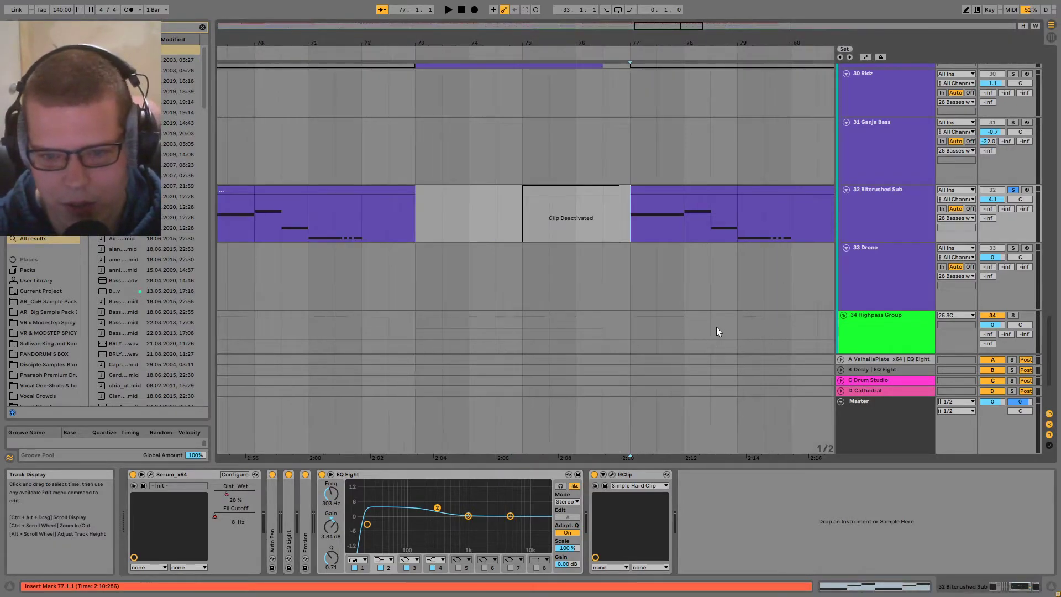
scroll(612, 327, "down", 2)
left_click(572, 277)
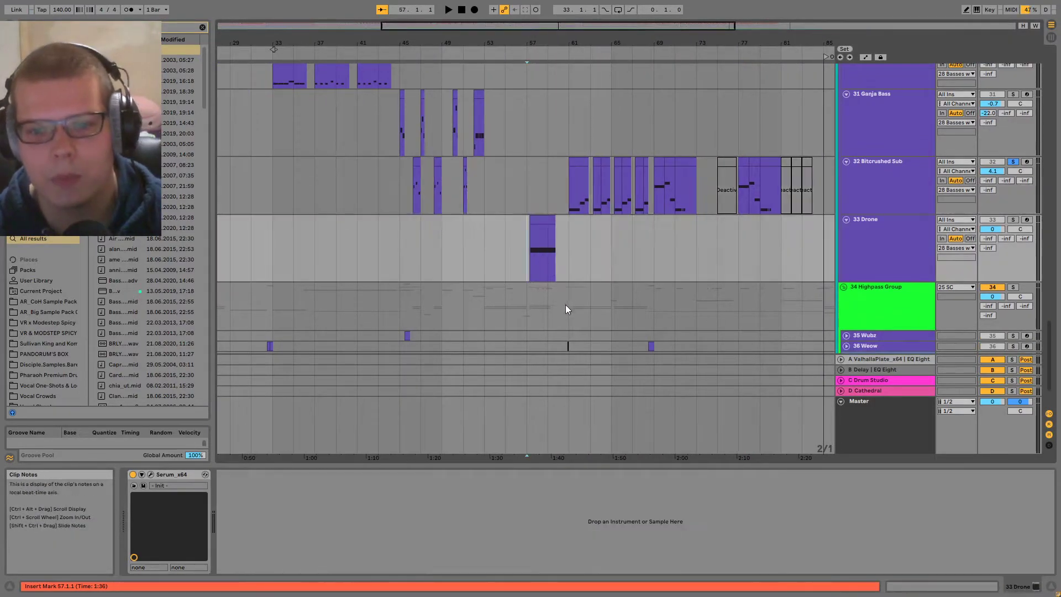
scroll(493, 273, "up", 2)
left_click(526, 214)
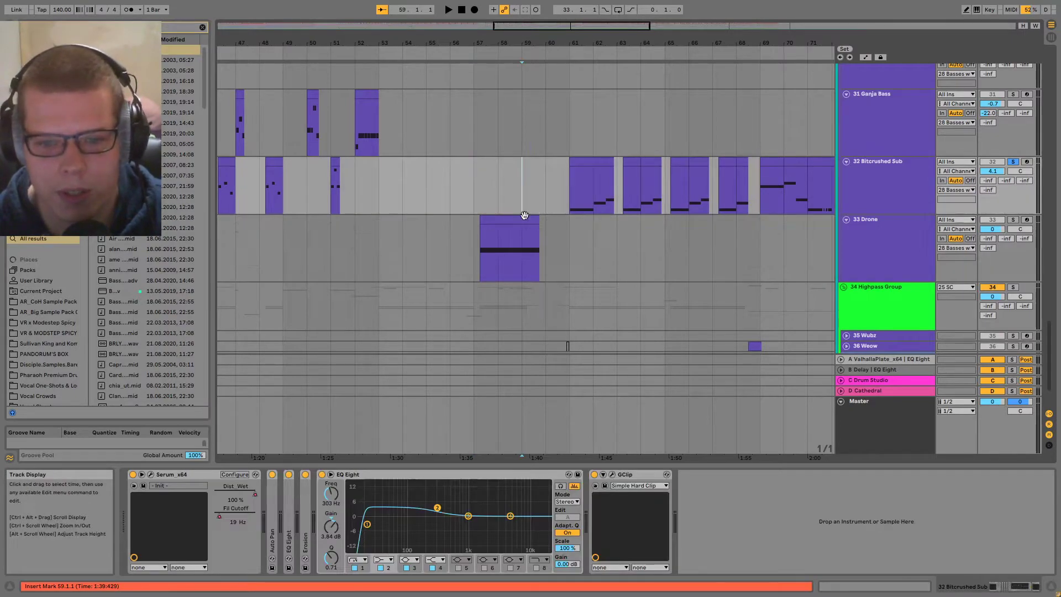
scroll(492, 220, "up", 2)
left_click(492, 230)
key("space")
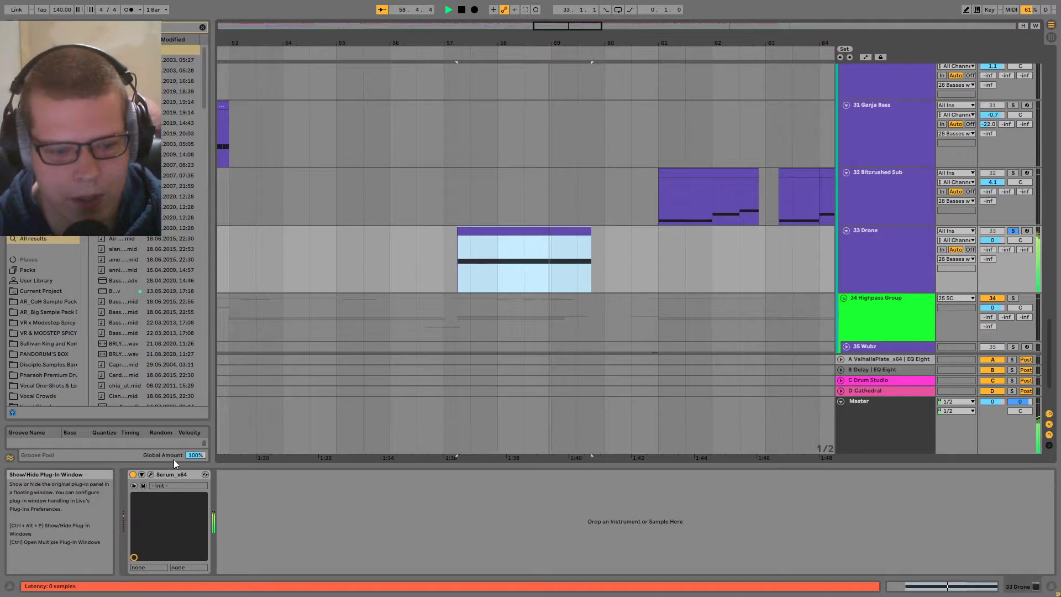
- Open Serum on the Drone track, review its oscillator and FX pages during playback, and close it
left_click(150, 474)
key("space")
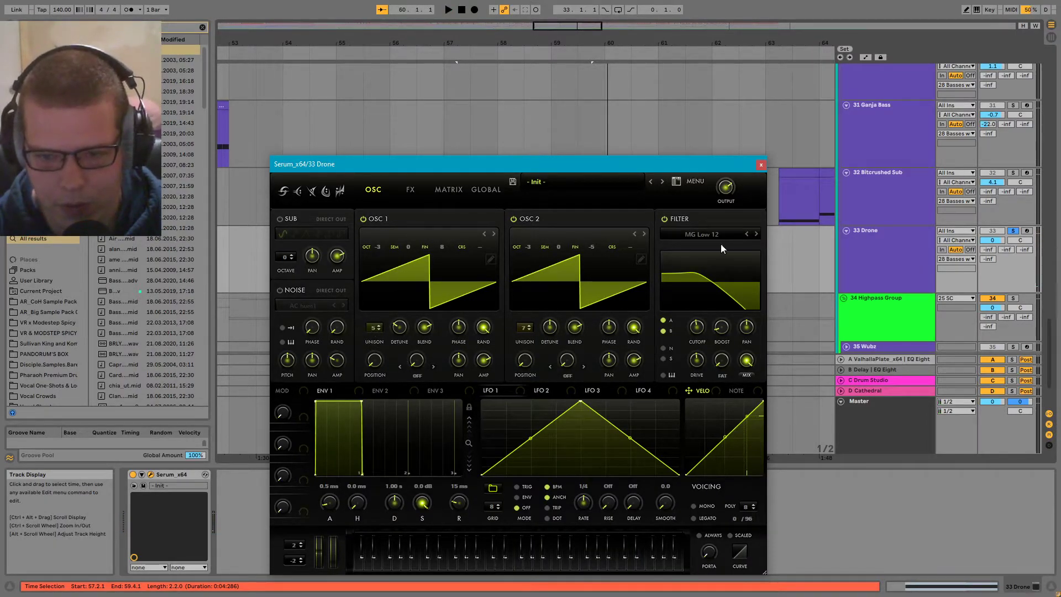
key("space")
left_click(411, 189)
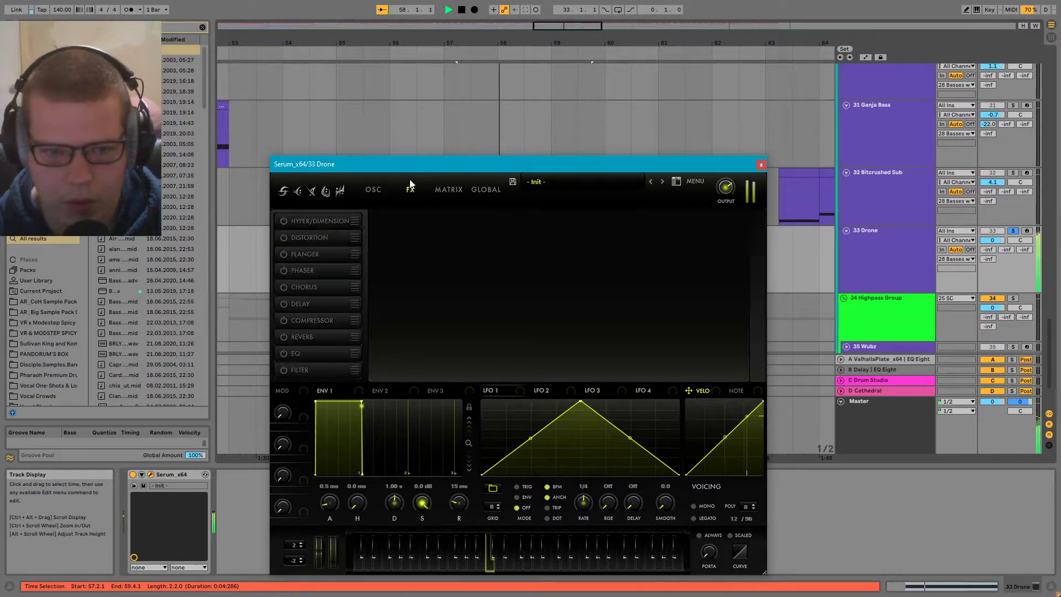
left_click(373, 189)
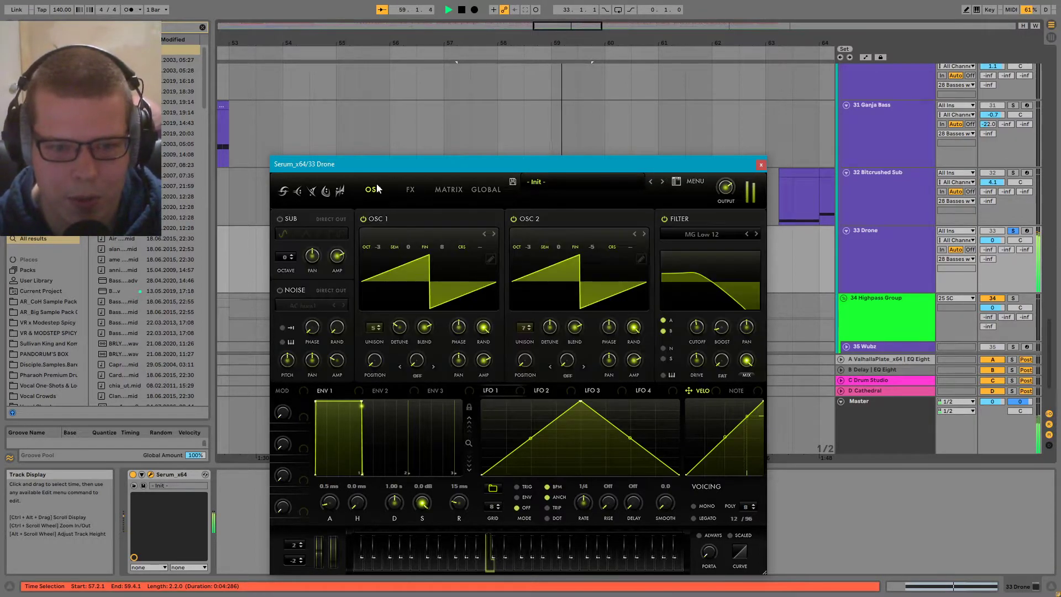
left_click(761, 164)
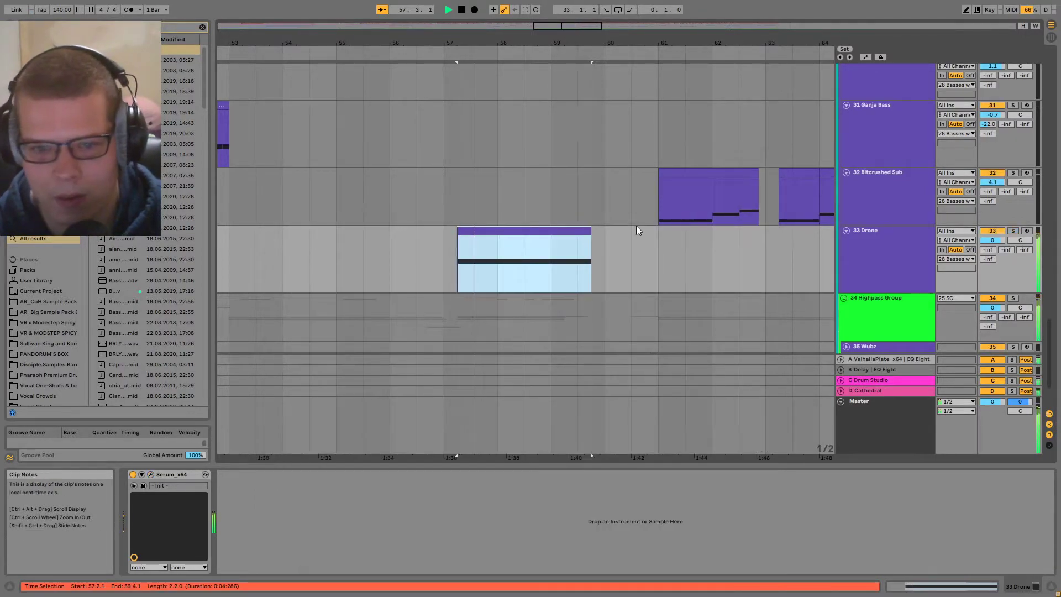
- Finish playing the Drone clip in the full mix, select the Drone track and show the whole arrangement
left_click(524, 260)
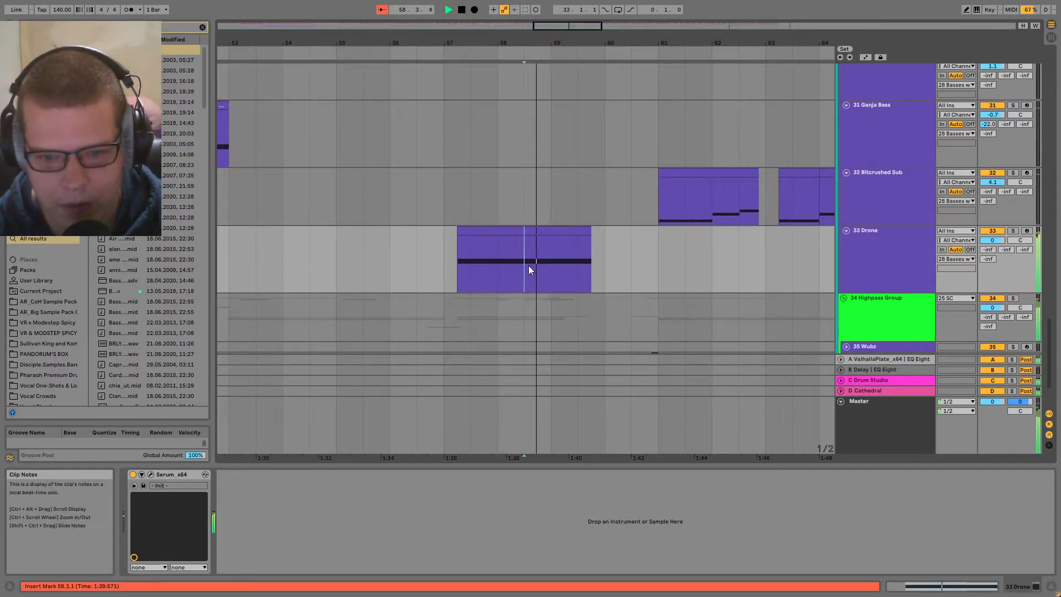
left_click(602, 281)
key("space")
left_click(870, 253)
key("z")
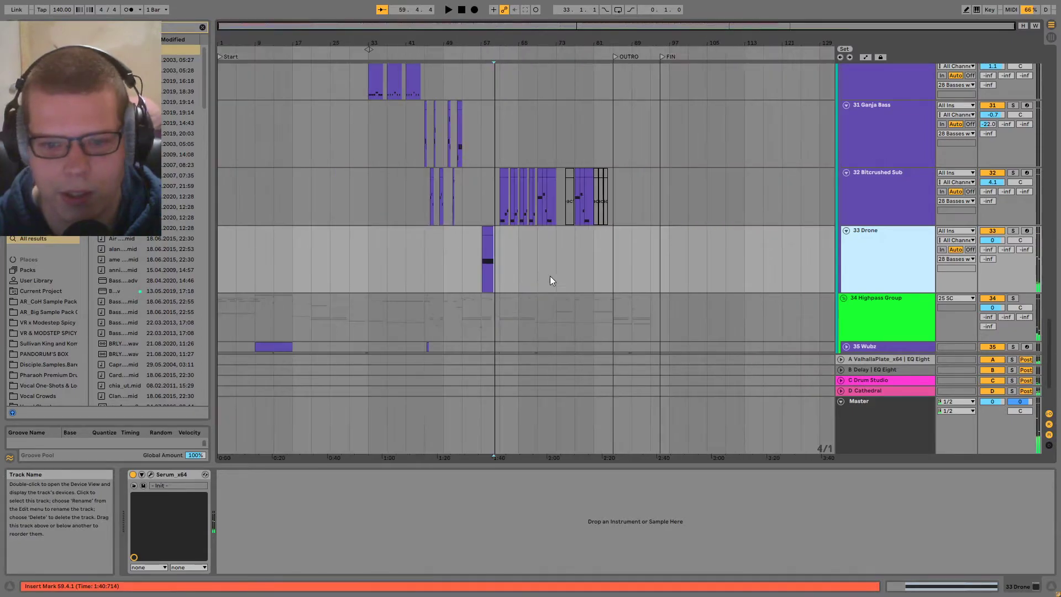
- Select the Drone clip at bar 57 and hide the device view
left_click(504, 257)
left_click(481, 235)
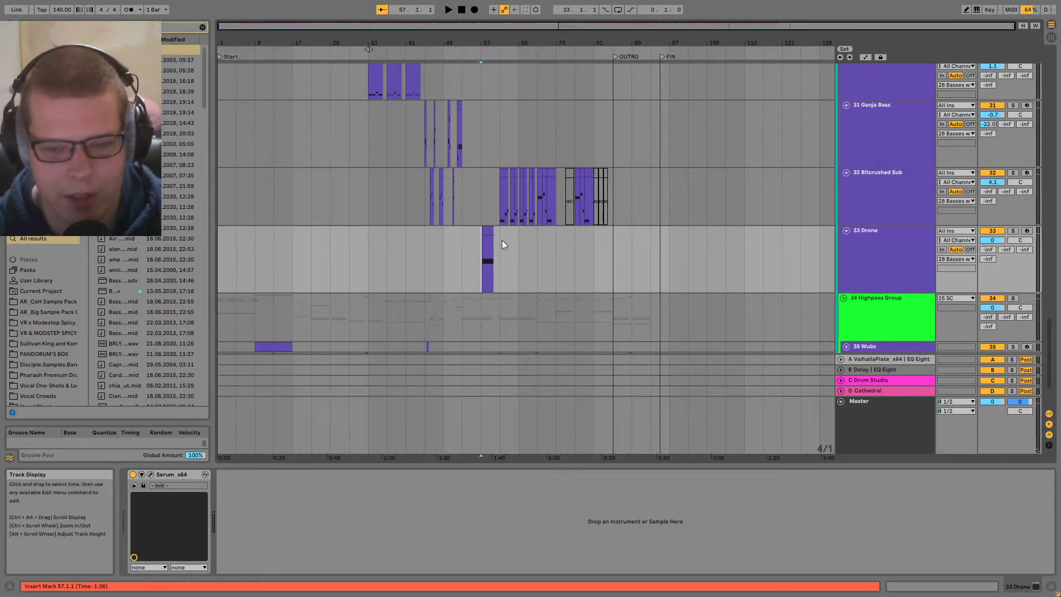
left_click(489, 249)
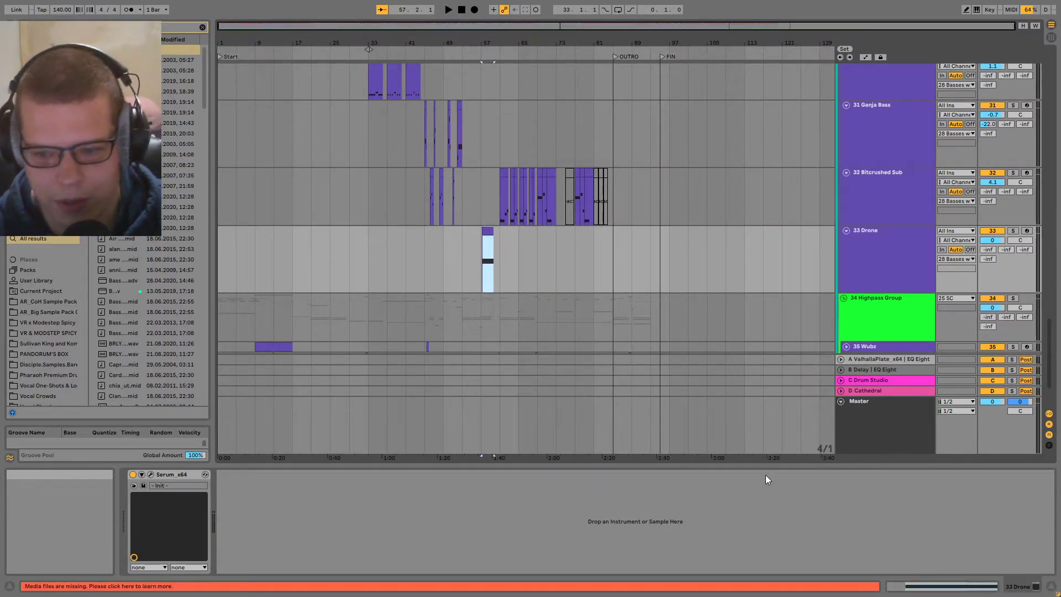
key("ctrl+alt+l")
- Fold the bass tracks and the Basses with subs group, and unfold the tracks of the Highpass Group
left_click(247, 398)
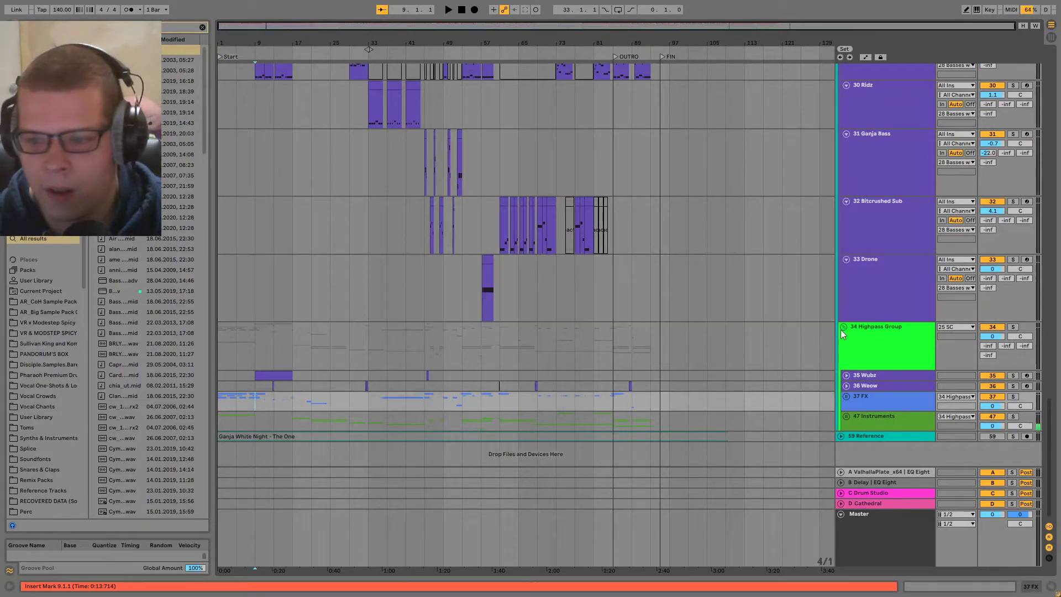
left_click(846, 258, "alt")
left_click(547, 225)
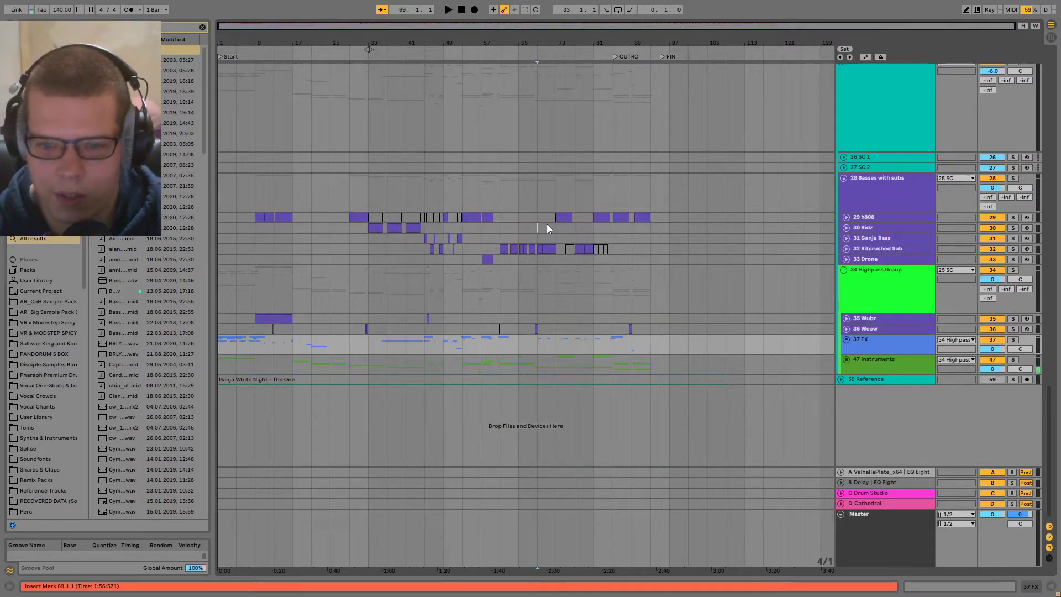
left_click(844, 177)
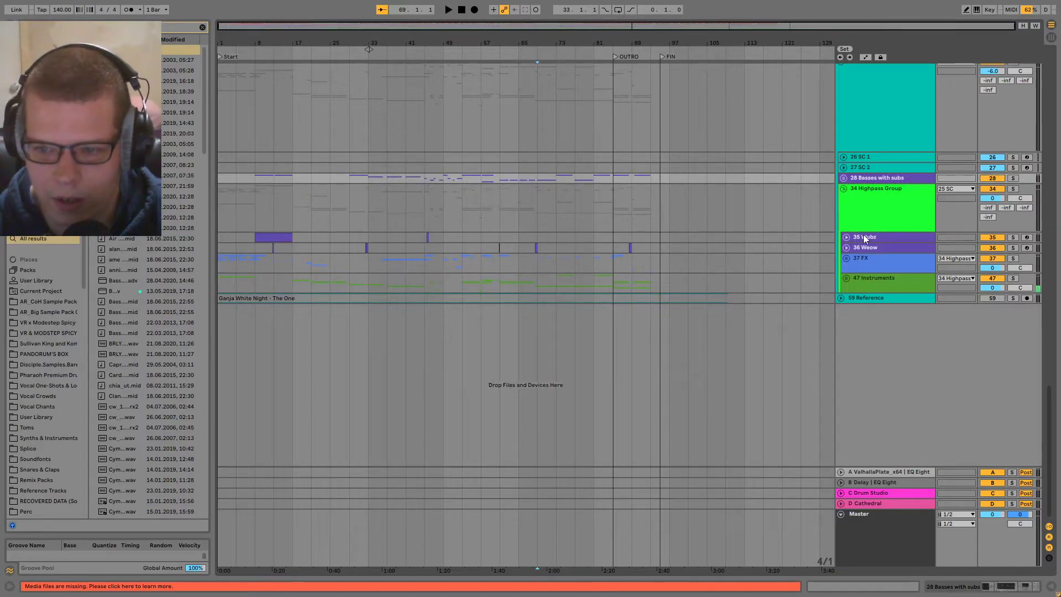
left_click(846, 237, "alt")
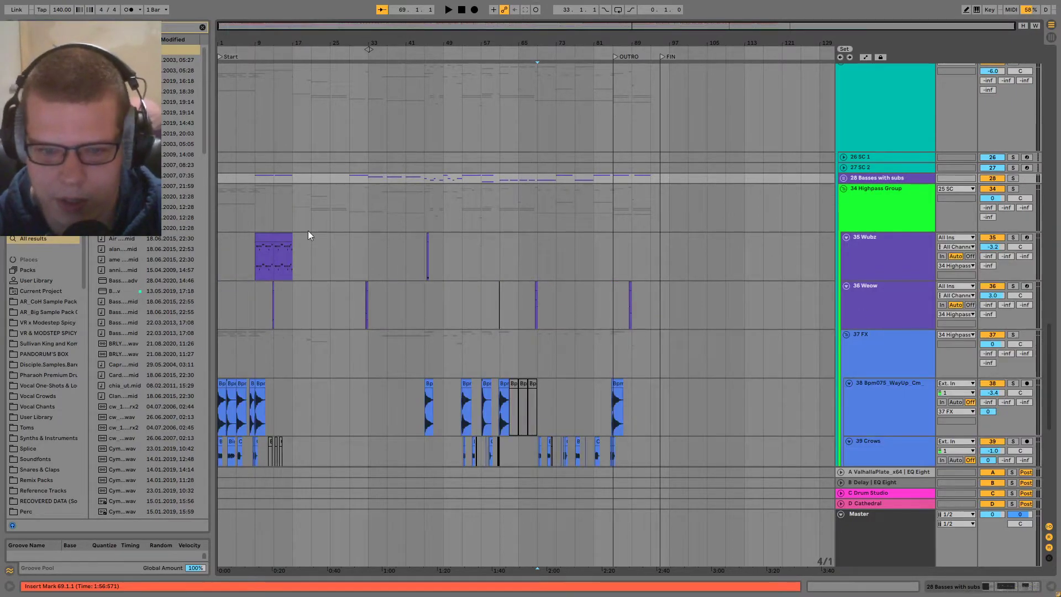
- Solo the Wubz track and play its clip at bar 9 briefly
scroll(270, 298, "up", 4)
left_click(316, 234)
key("s")
key("space")
left_click(322, 227)
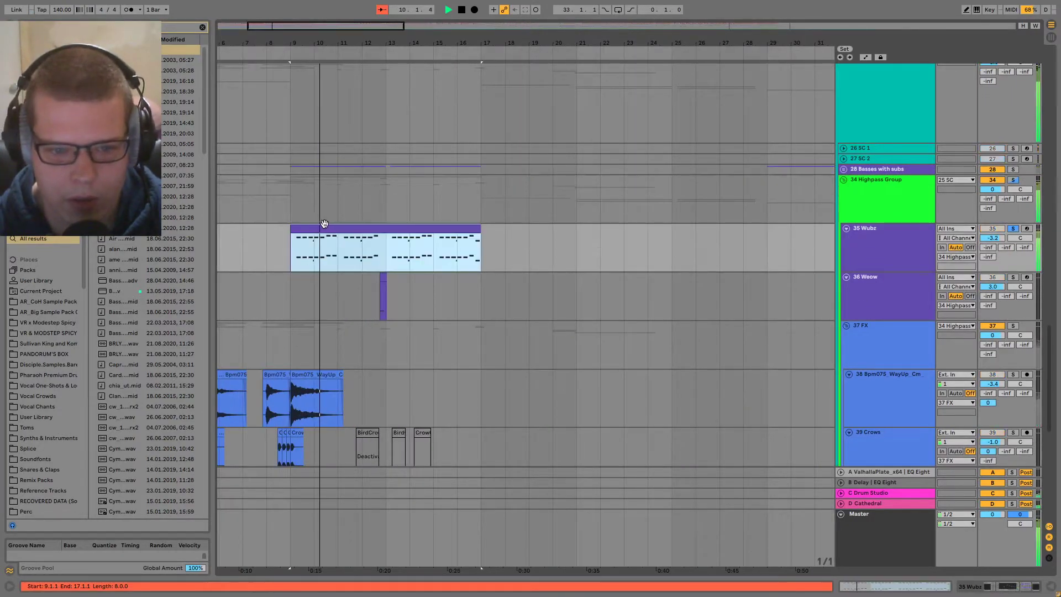
scroll(336, 300, "up", 3)
left_click_drag(336, 301, 616, 331)
left_click(616, 305)
key("space")
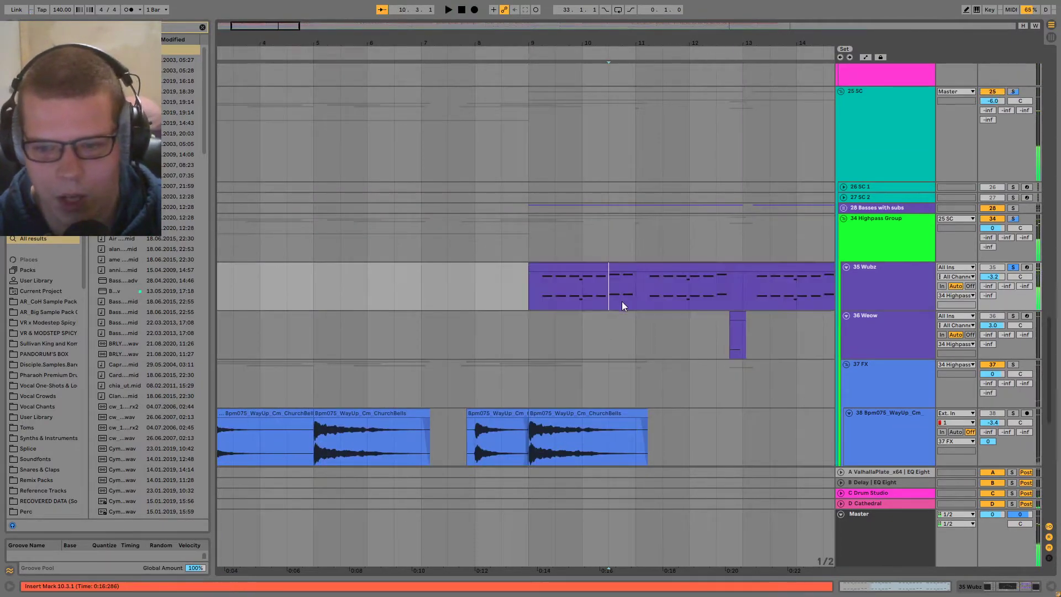
- Play the Wubz clip from bar 9, show the Wubz track's device chain, and stop playback
left_click(884, 249)
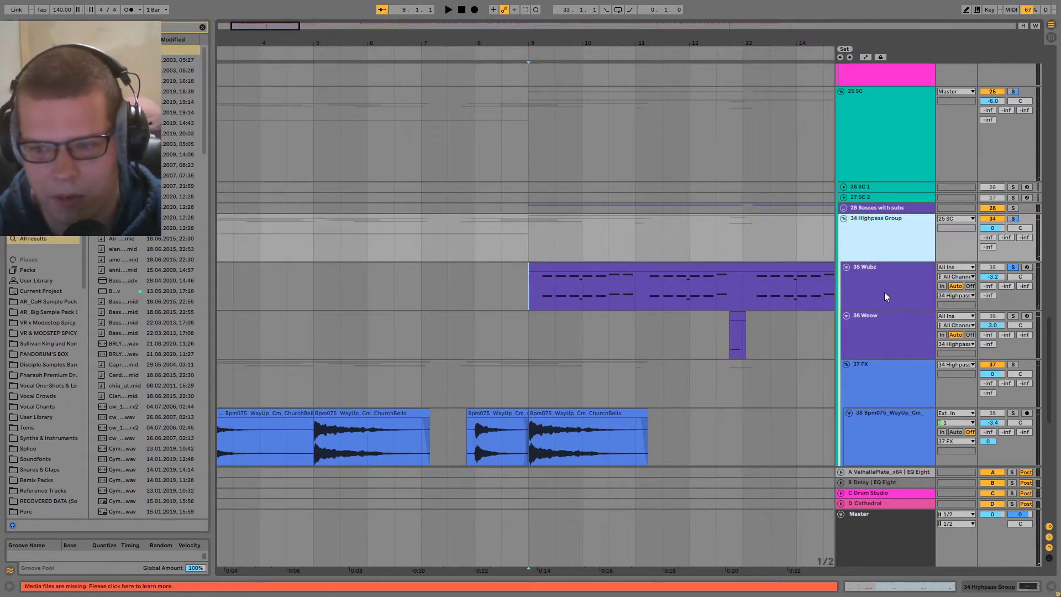
left_click(881, 278)
left_click(559, 331)
left_click(556, 300)
key("space")
left_click(917, 280)
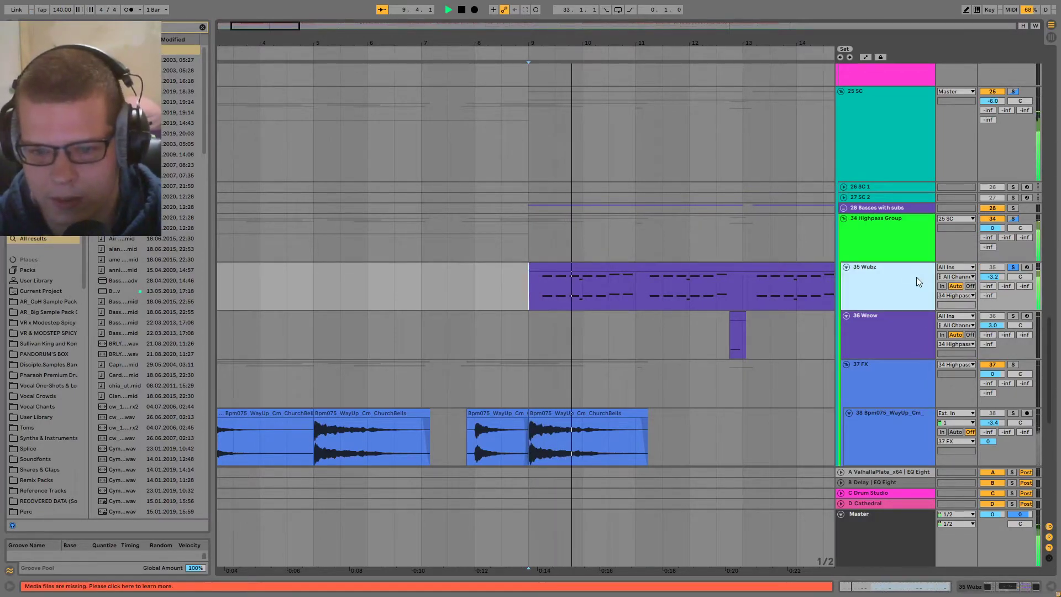
left_click(916, 277)
left_click(632, 290)
key("space")
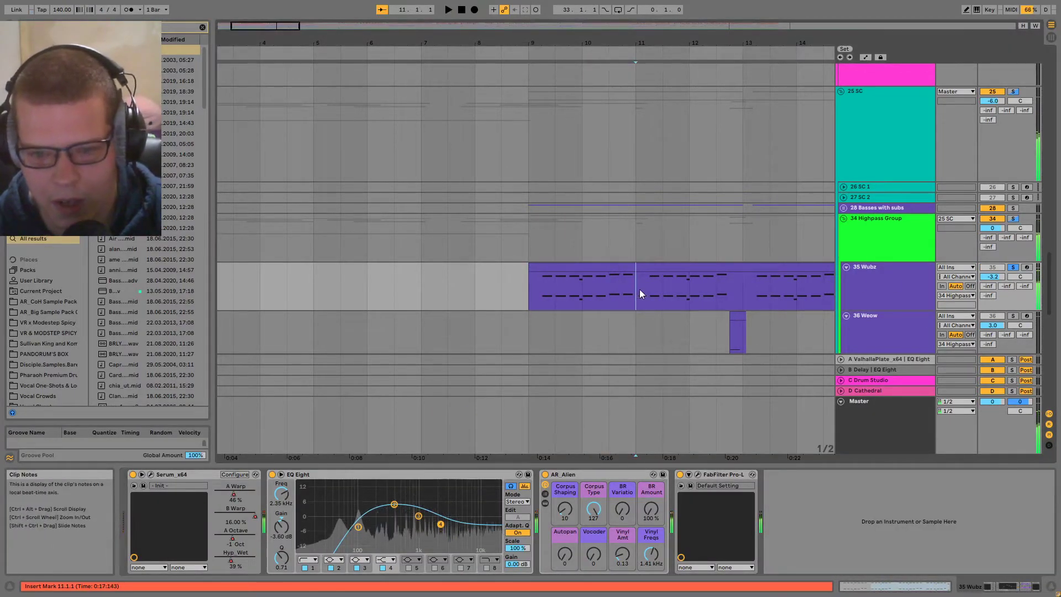
- Open the Wubz clip's MIDI notes for a close look at the start of the pattern
scroll(641, 288, "up", 5)
left_click(594, 283)
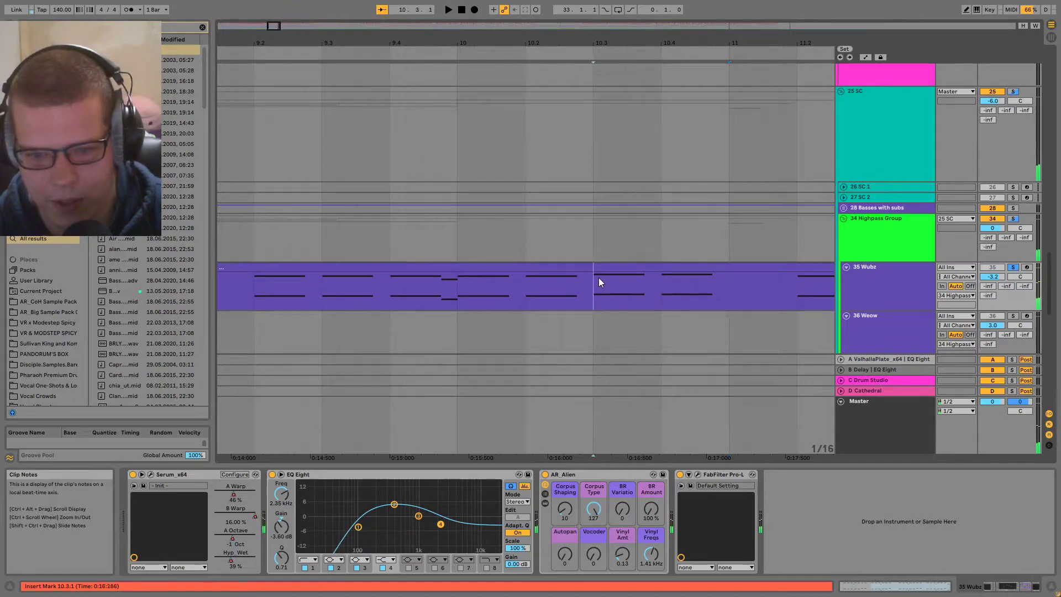
double_click(641, 294)
scroll(442, 387, "down", 2)
scroll(392, 414, "up", 3)
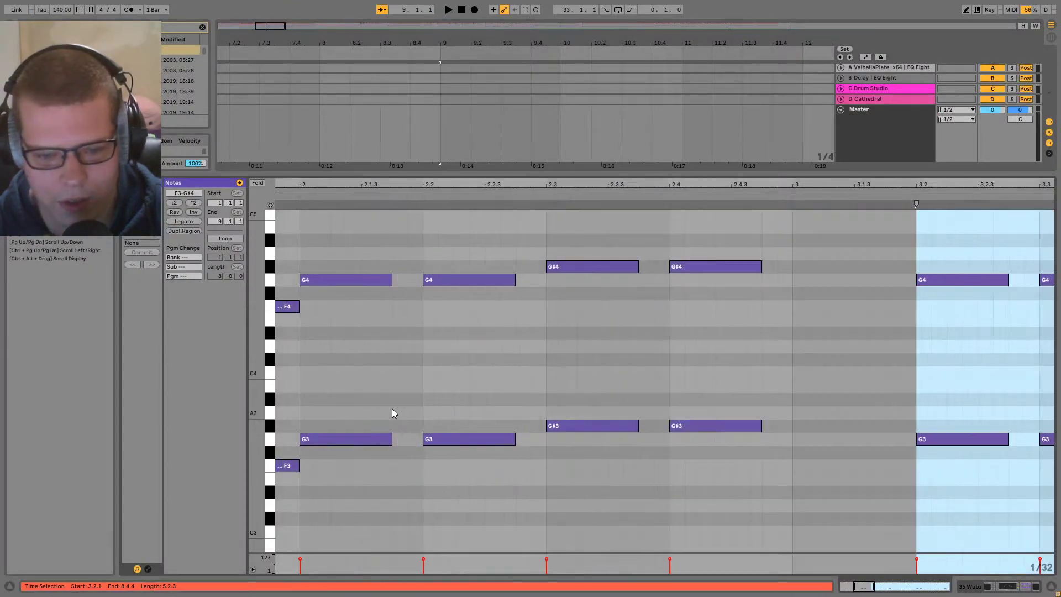
- Examine the octave-doubled notes of the Wubz clip across the whole pattern, and hide the clip's note view
left_click_drag(387, 403, 756, 370)
left_click_drag(406, 348, 477, 474)
left_click_drag(422, 441, 483, 370)
left_click(488, 470)
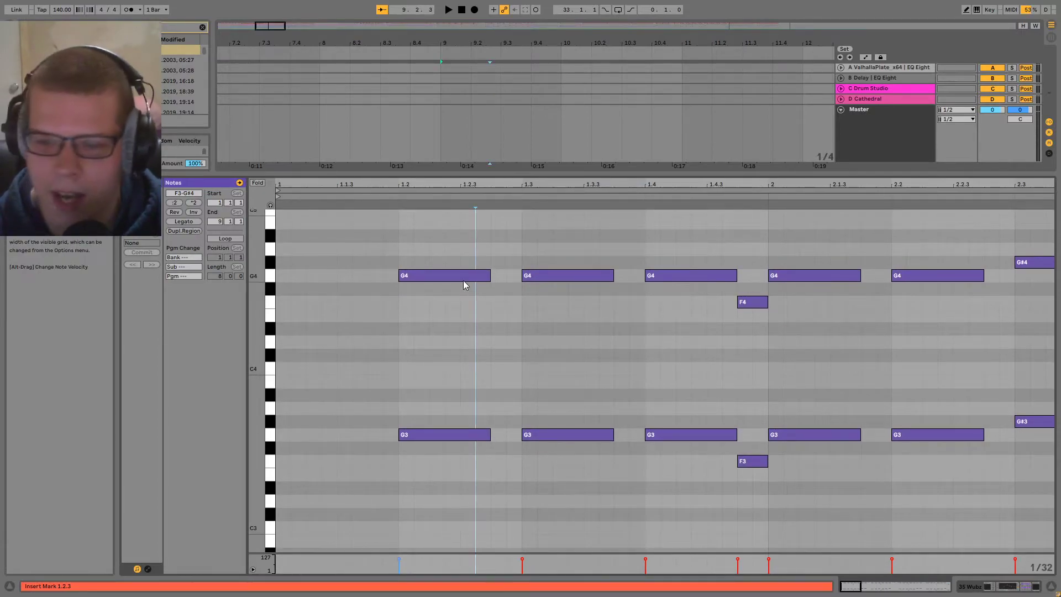
key("ctrl+alt+l")
left_click_drag(481, 288, 386, 269)
double_click(356, 256)
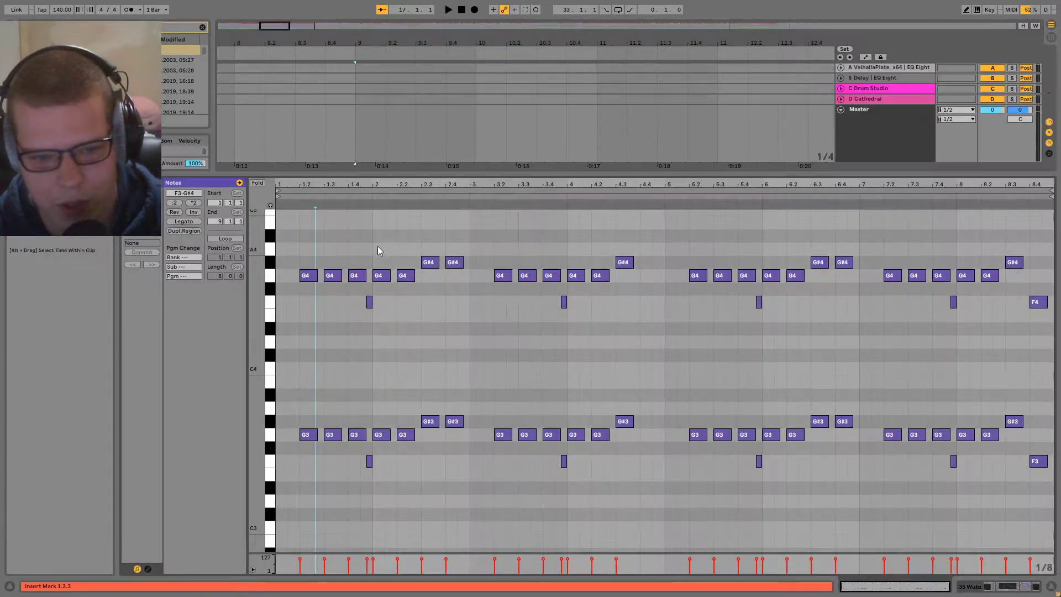
key("ctrl+alt+l")
- Open Serum on the Wubz track during playback, move its window clear of the clip, and stop playback
left_click(834, 198)
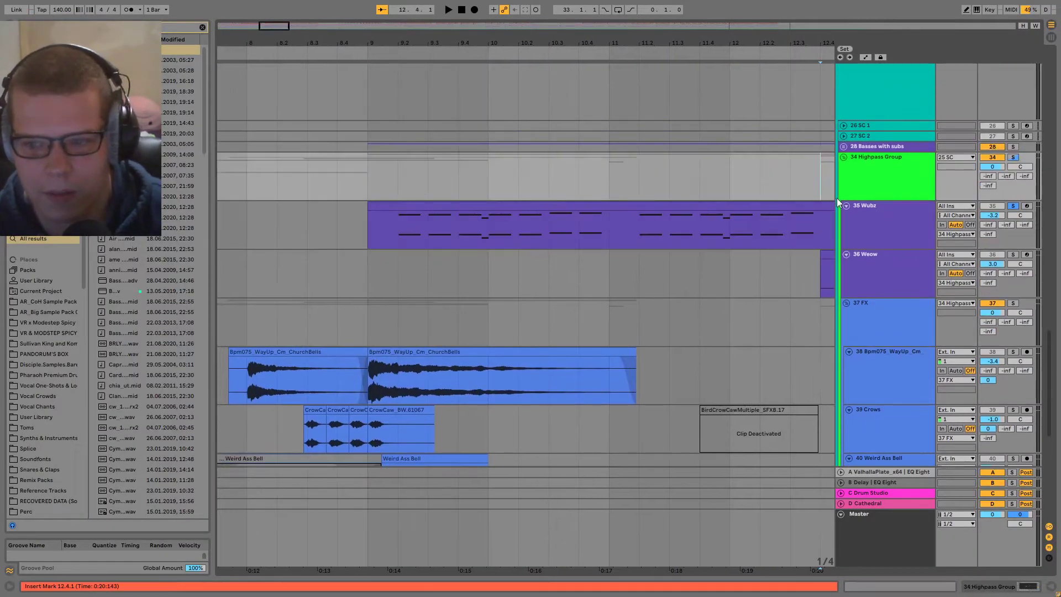
left_click(833, 202)
key("ctrl+alt+l")
key("space")
left_click(151, 475)
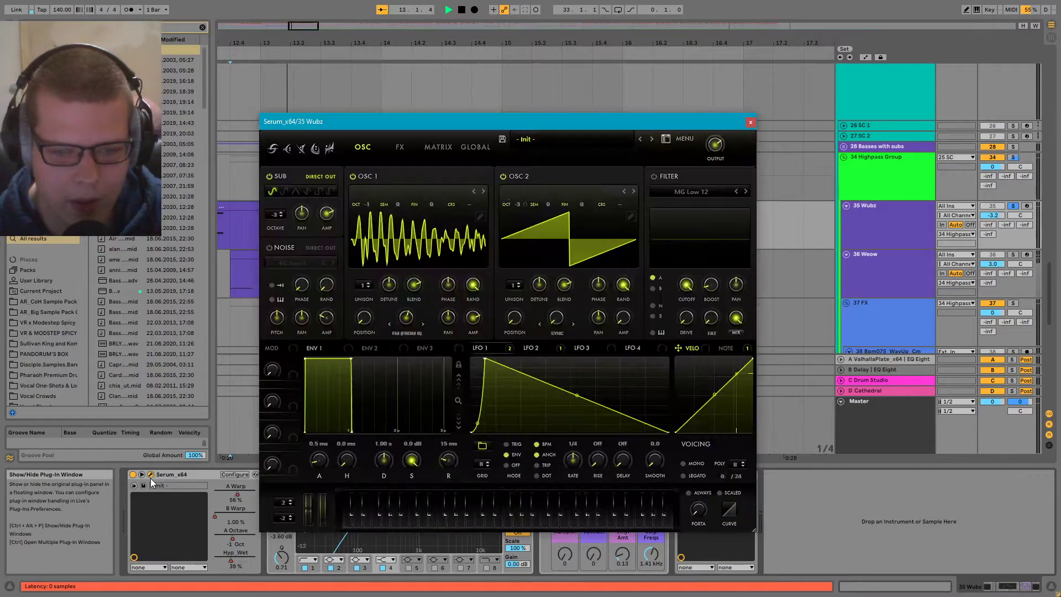
left_click_drag(492, 120, 682, 98)
key("space")
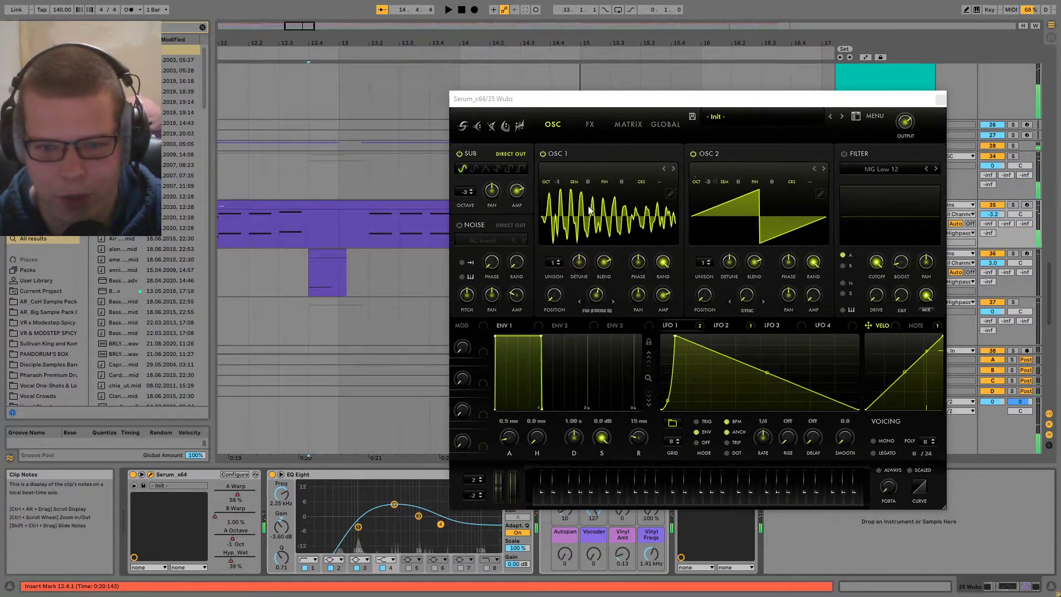
- Play the Wubz clip from bar 9 and review the LFO 2 and LFO 1 shapes in Serum
key("space")
scroll(301, 250, "down", 5)
left_click_drag(293, 240, 429, 249)
left_click(351, 248)
key("space")
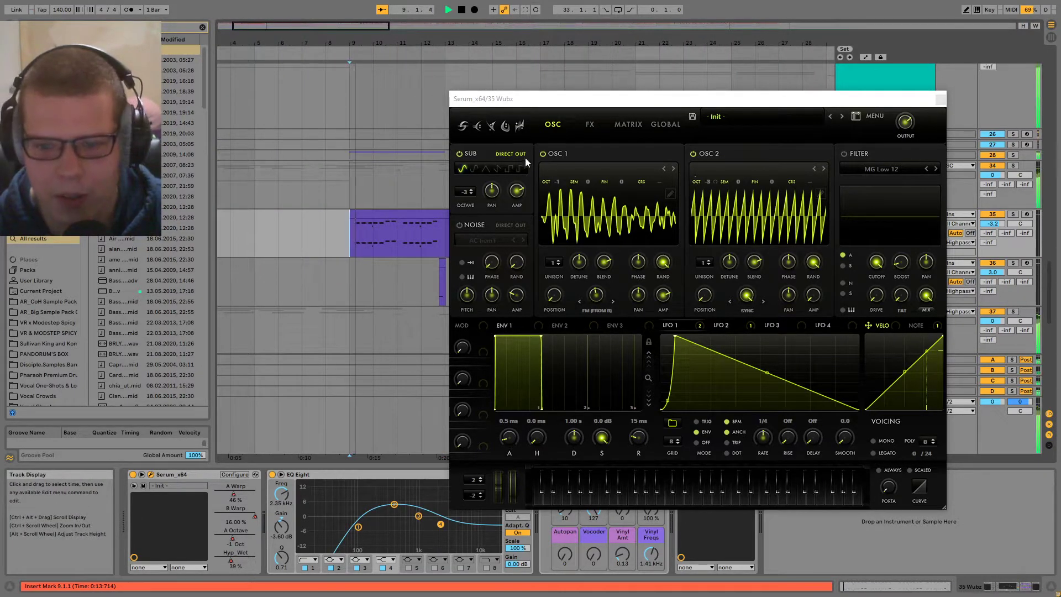
left_click(746, 327)
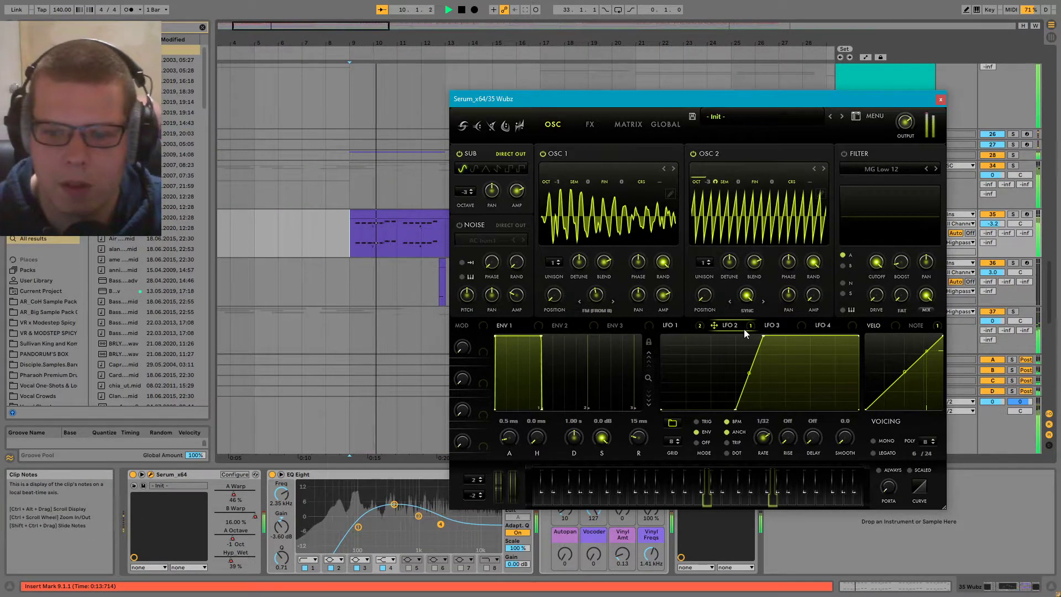
left_click(691, 324)
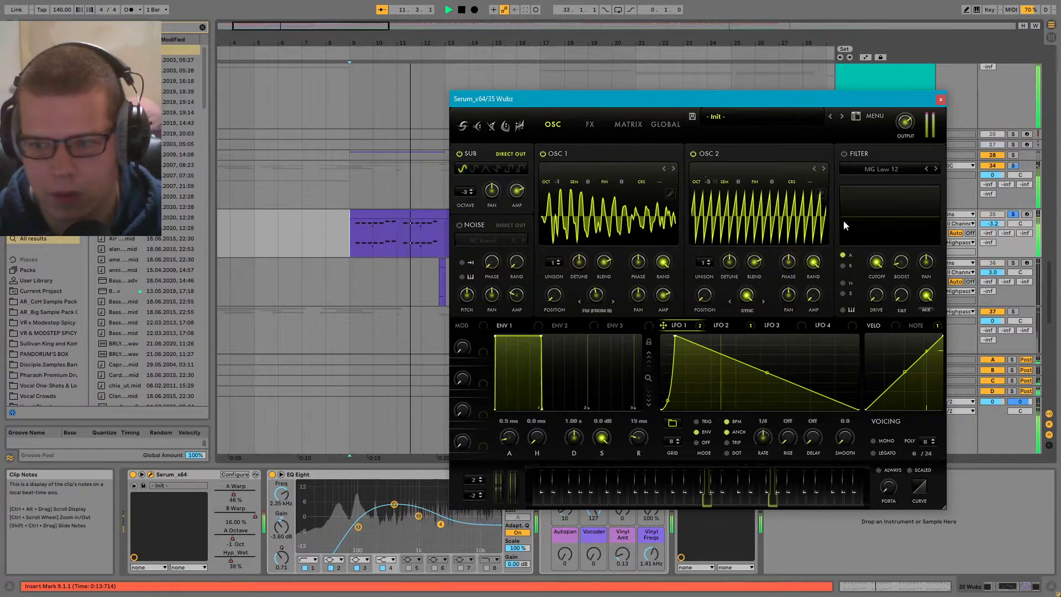
- Switch off OSC 1 and the sub oscillator in Serum and listen to OSC 2 alone
left_click(542, 153)
left_click(473, 154)
key("space")
key("space")
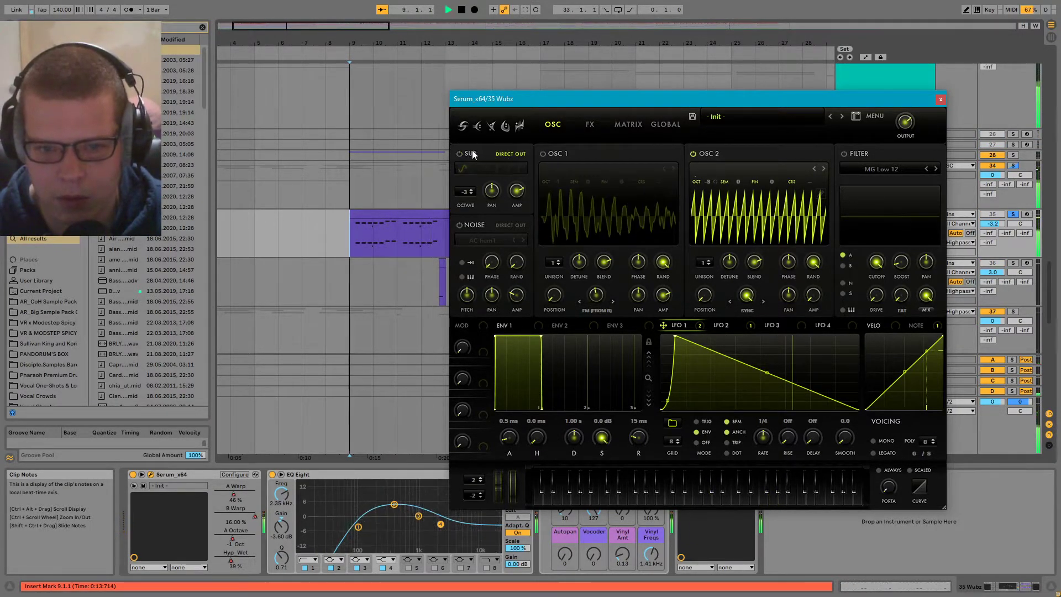
key("space")
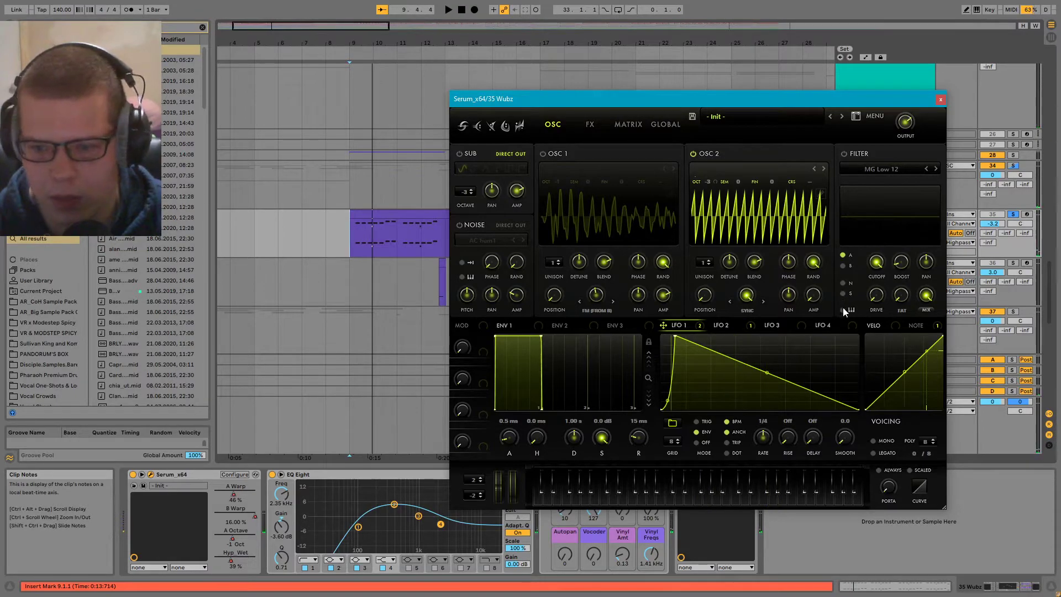
- Switch OSC 1 back on, switch OSC 2 off, and listen to OSC 1 alone along the clip
left_click(543, 153)
key("space")
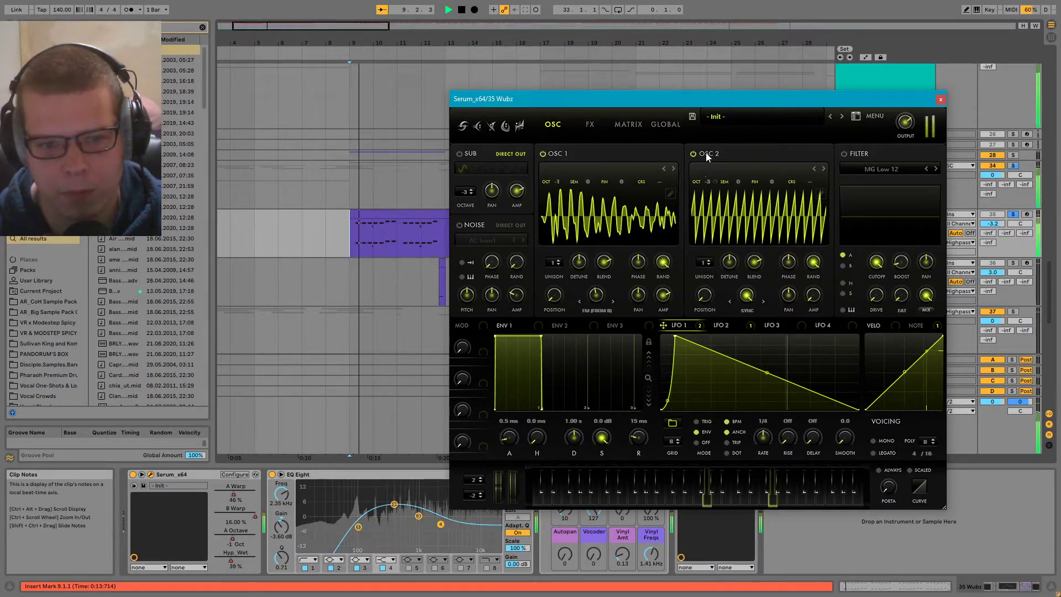
left_click(693, 153)
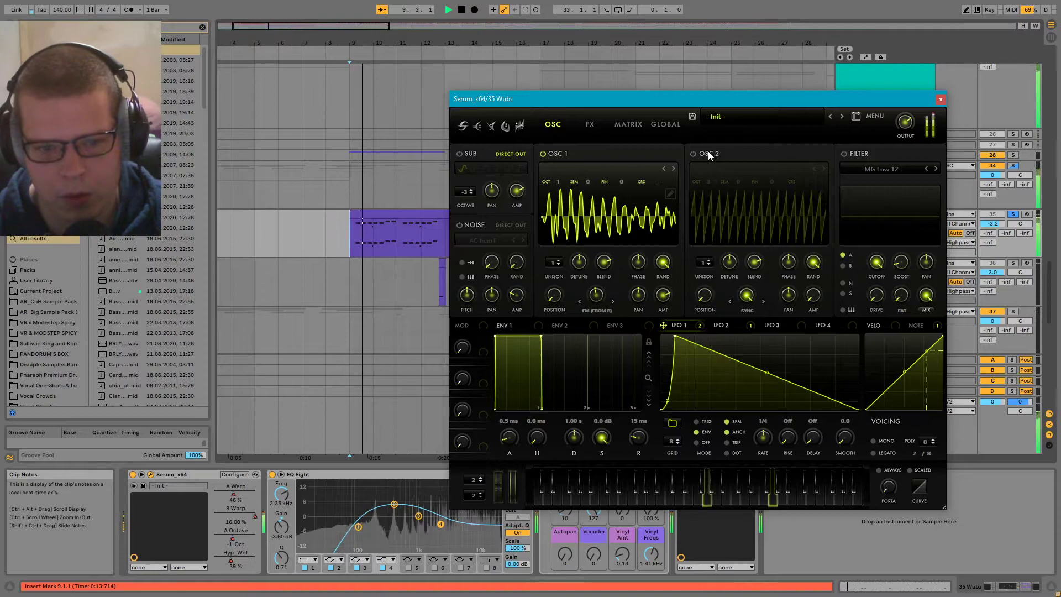
scroll(318, 182, "up", 5)
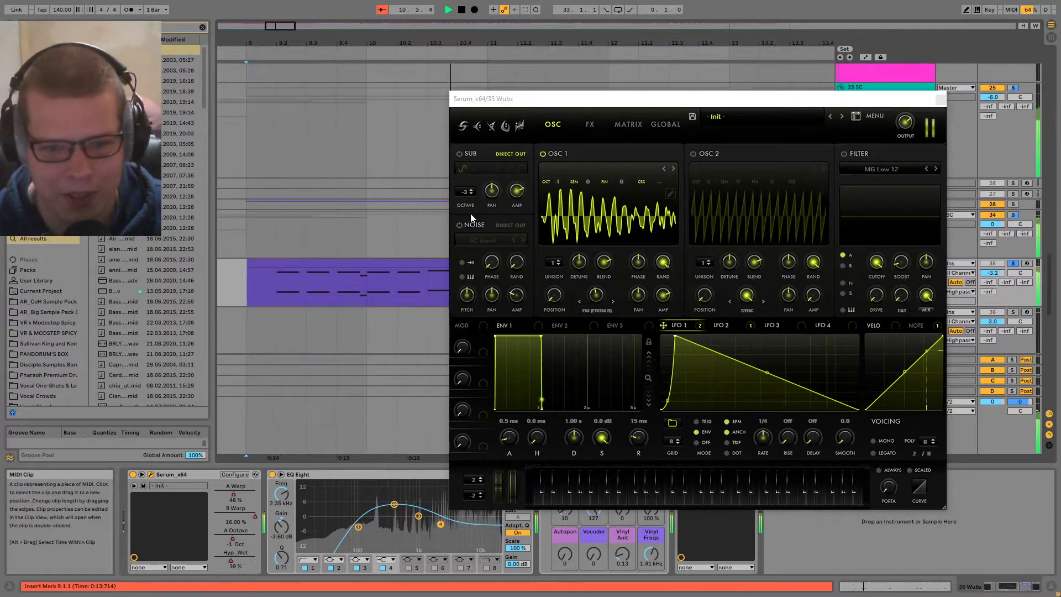
scroll(394, 263, "down", 5)
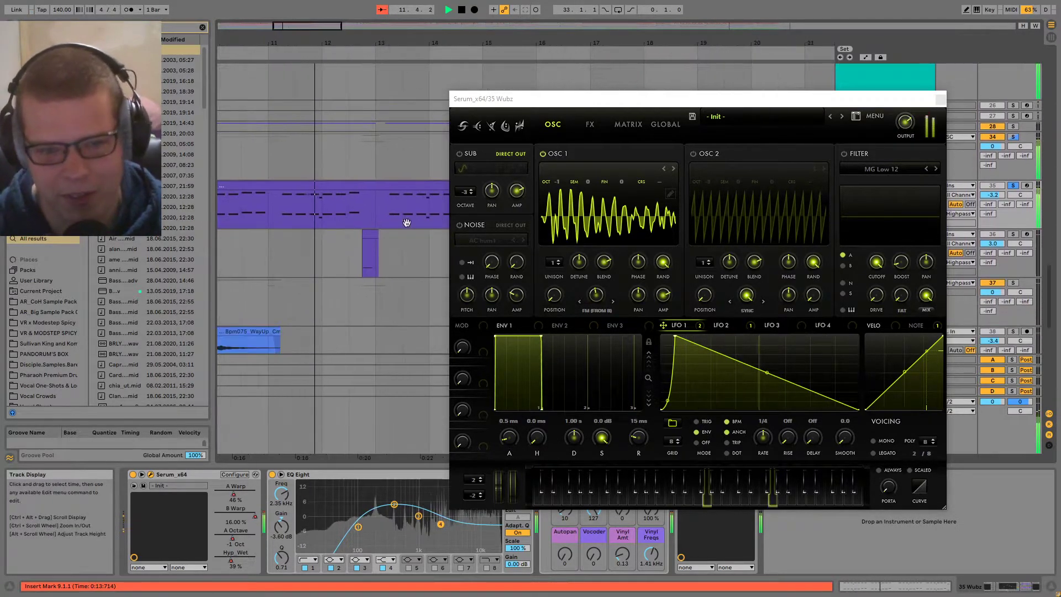
scroll(393, 263, "up", 2)
- Switch OSC 2 and the sub oscillator back on and play the full Wubz sound from bar 9
left_click(710, 150)
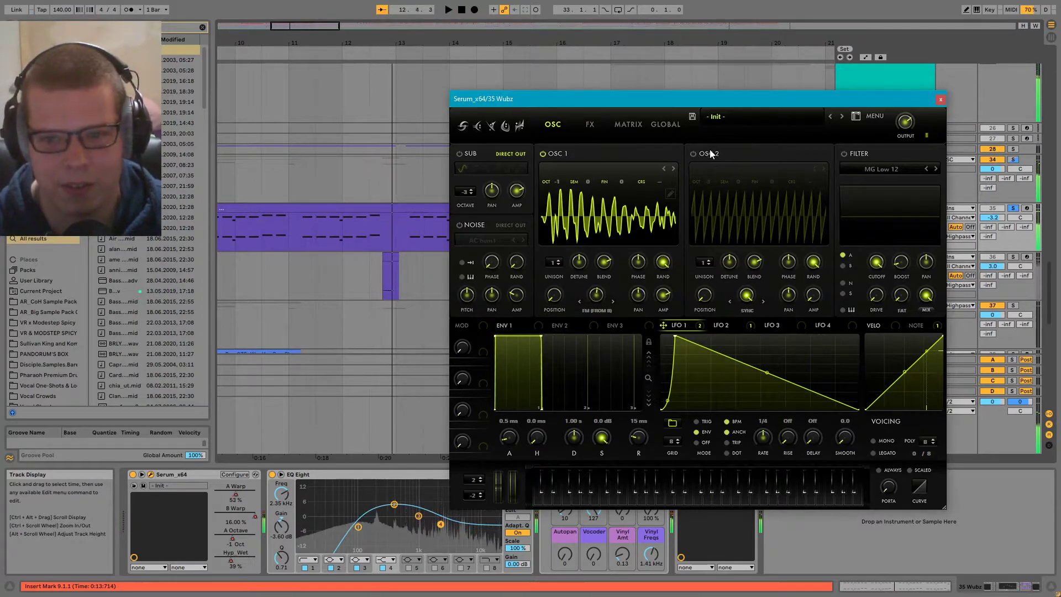
left_click(710, 150)
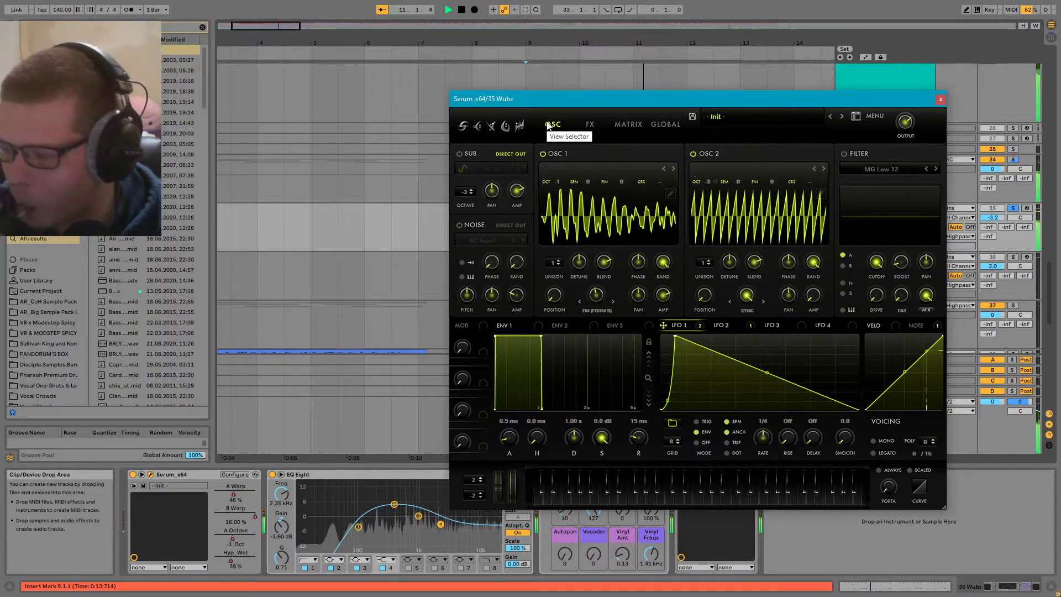
key("space")
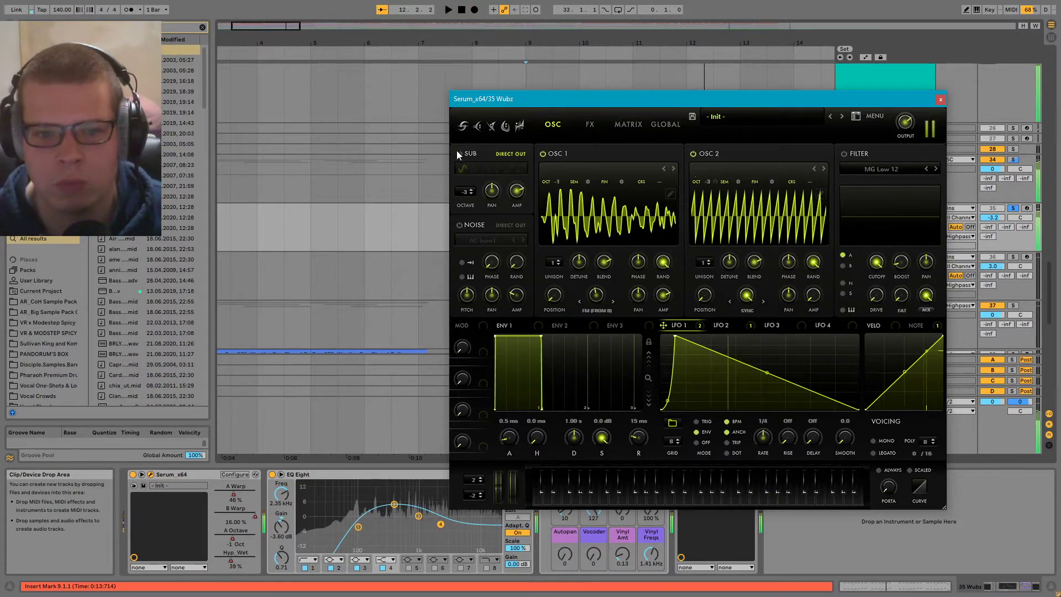
key("space")
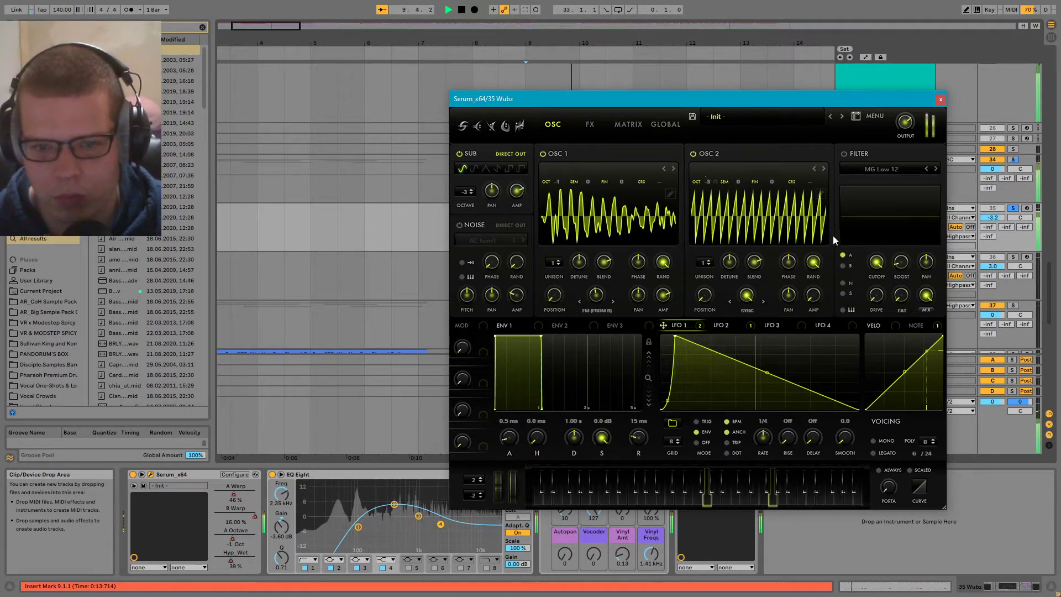
- Show Serum's effects page and compare the Wubz sound with Hyper/Dimension bypassed and enabled
left_click(589, 123)
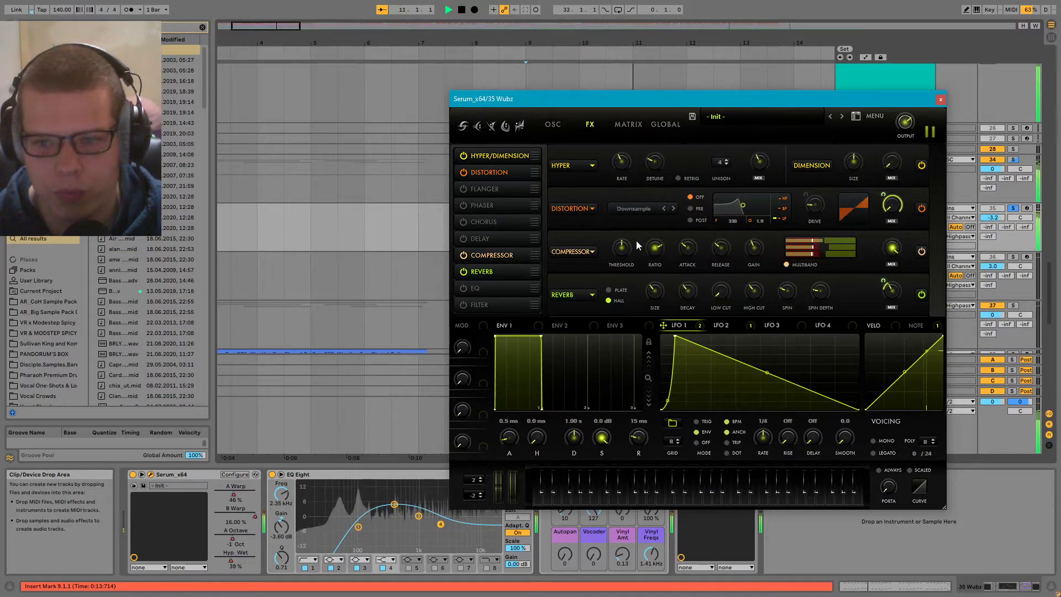
key("space")
left_click(465, 156)
key("space")
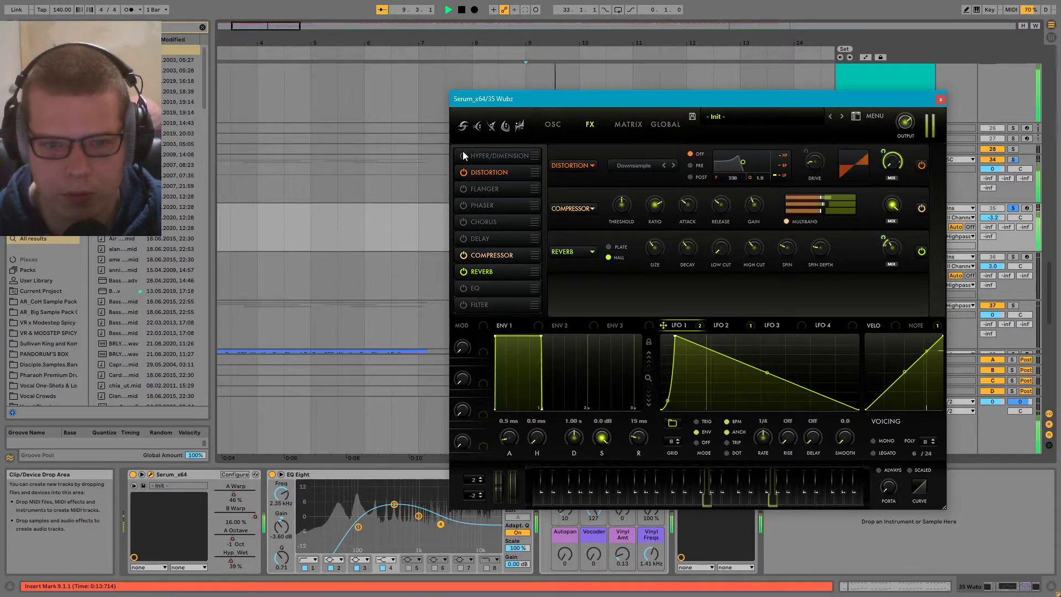
key("space")
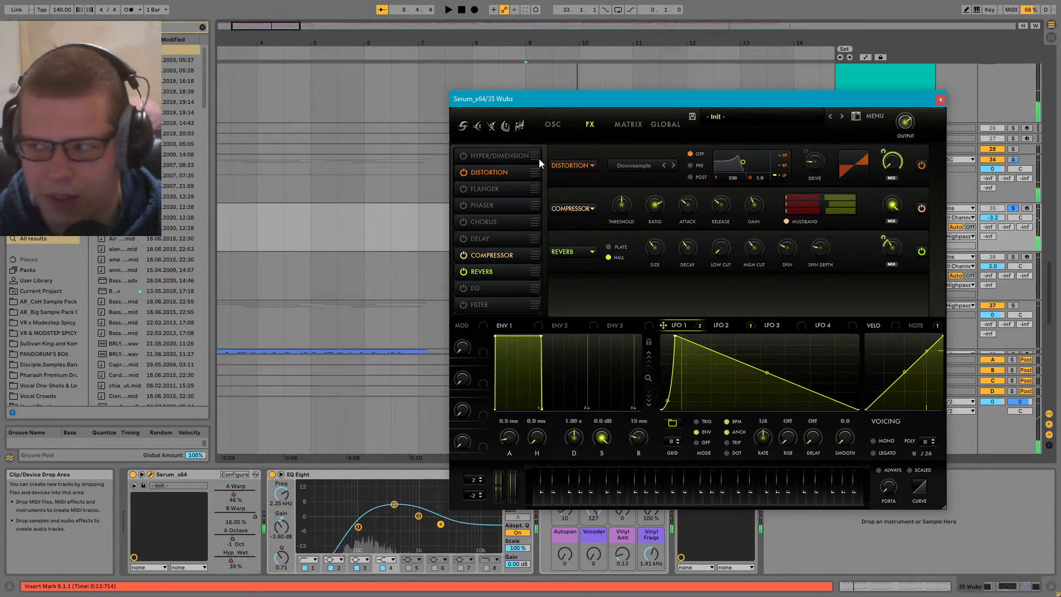
left_click(463, 156)
key("space")
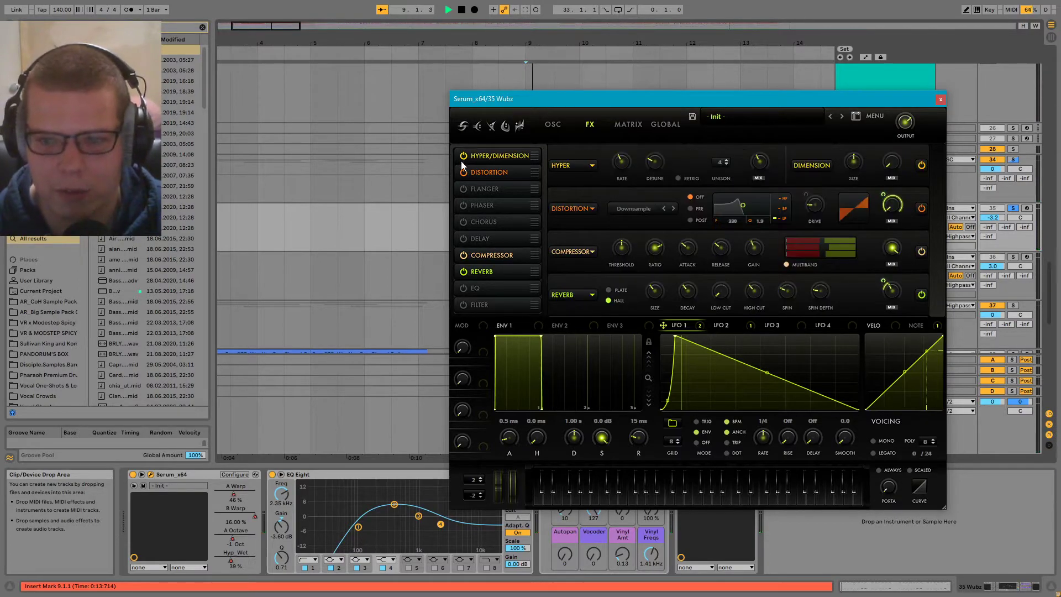
left_click(464, 156)
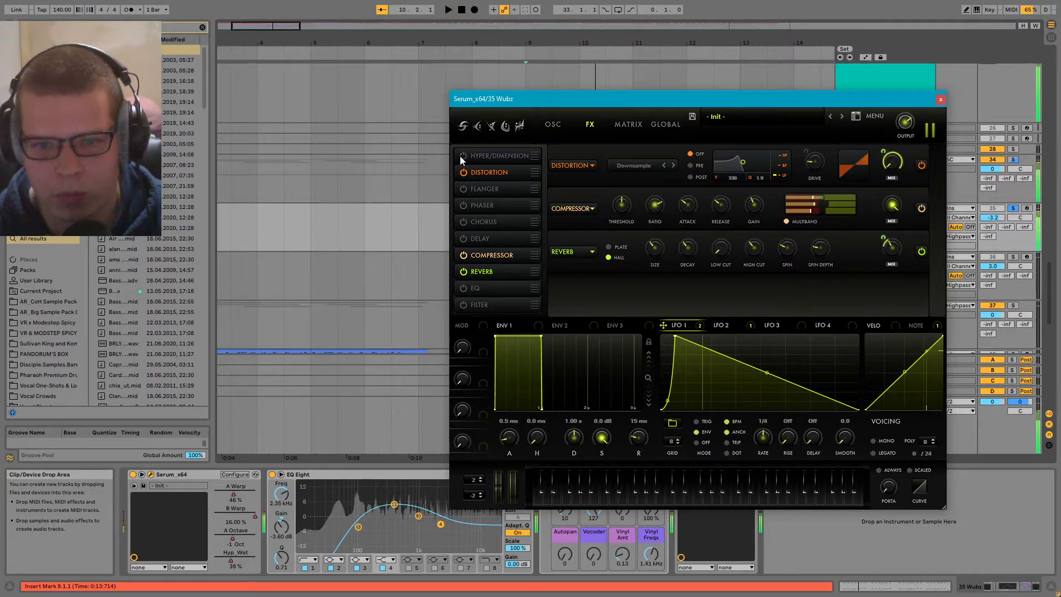
left_click(463, 156)
key("space")
- Compare the Wubz sound with Serum's Distortion effect bypassed and enabled
left_click(552, 125)
left_click(588, 124)
left_click(462, 172)
key("space")
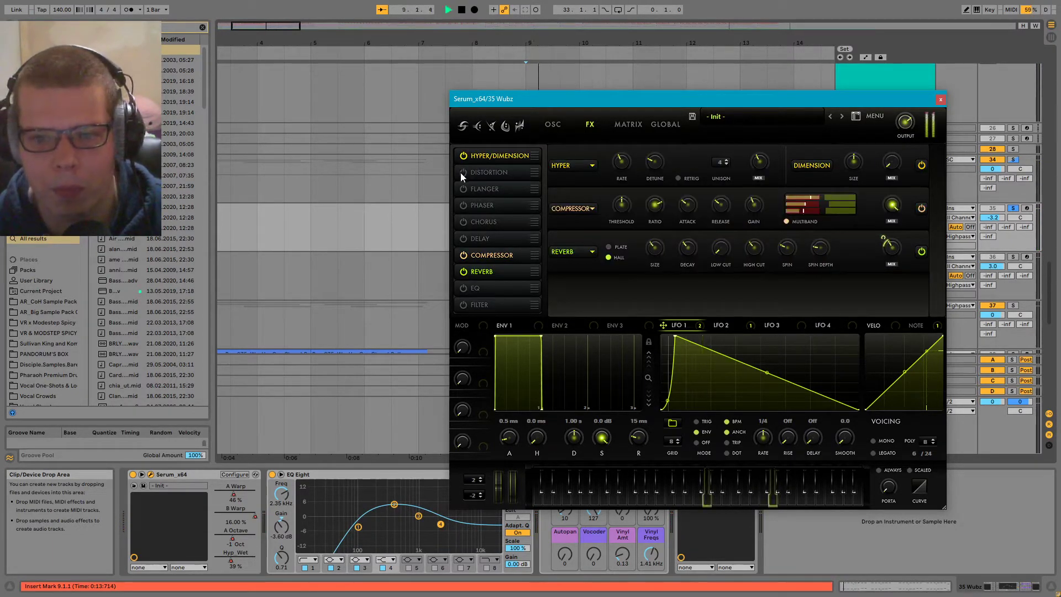
left_click(463, 172)
key("space")
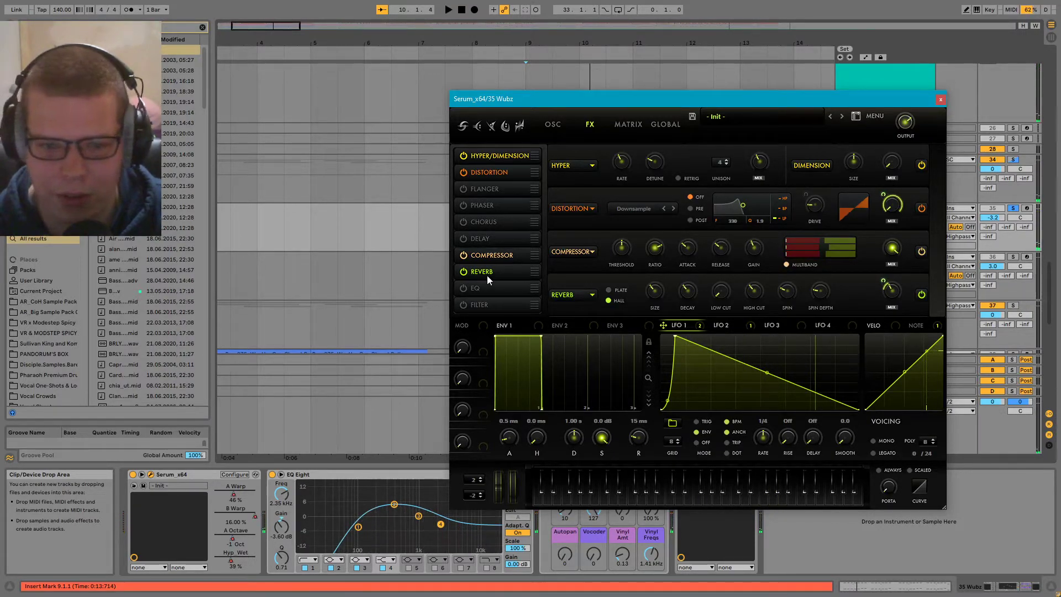
- Move the Serum window aside and compare the Wubz sound with the Compressor effect bypassed and enabled
left_click_drag(516, 99, 435, 123)
left_click(379, 277)
key("space")
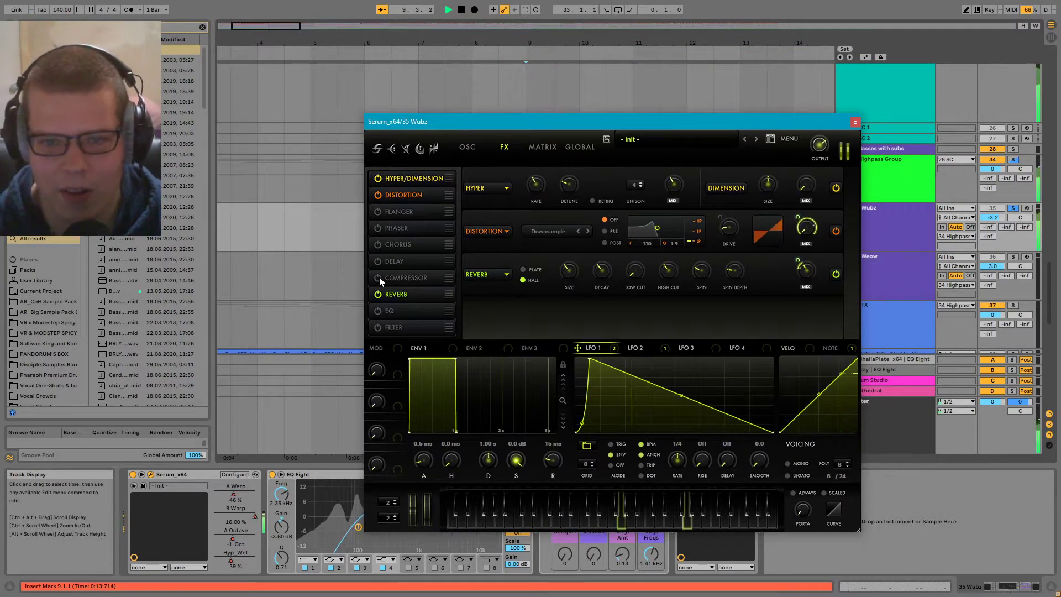
left_click(380, 277)
key("space")
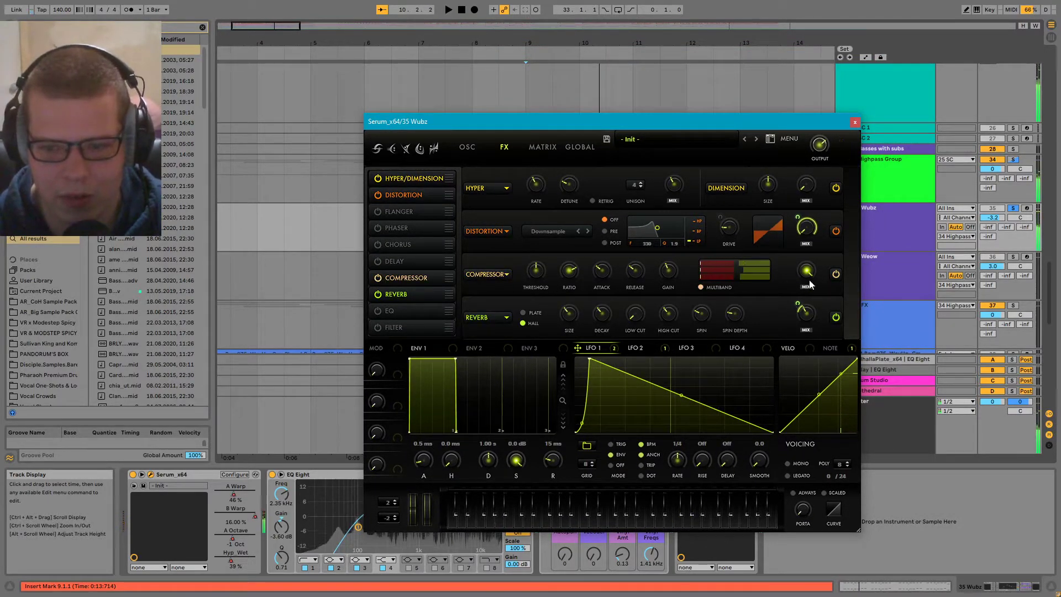
- Compare the Wubz sound with Serum's Reverb effect bypassed and enabled
left_click(378, 294)
key("space")
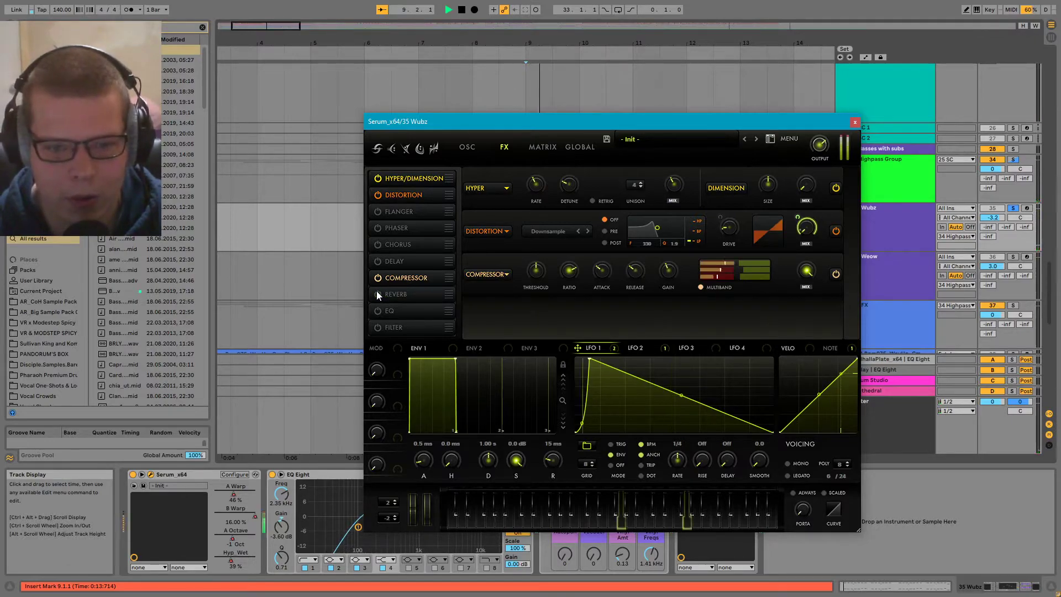
left_click(377, 291)
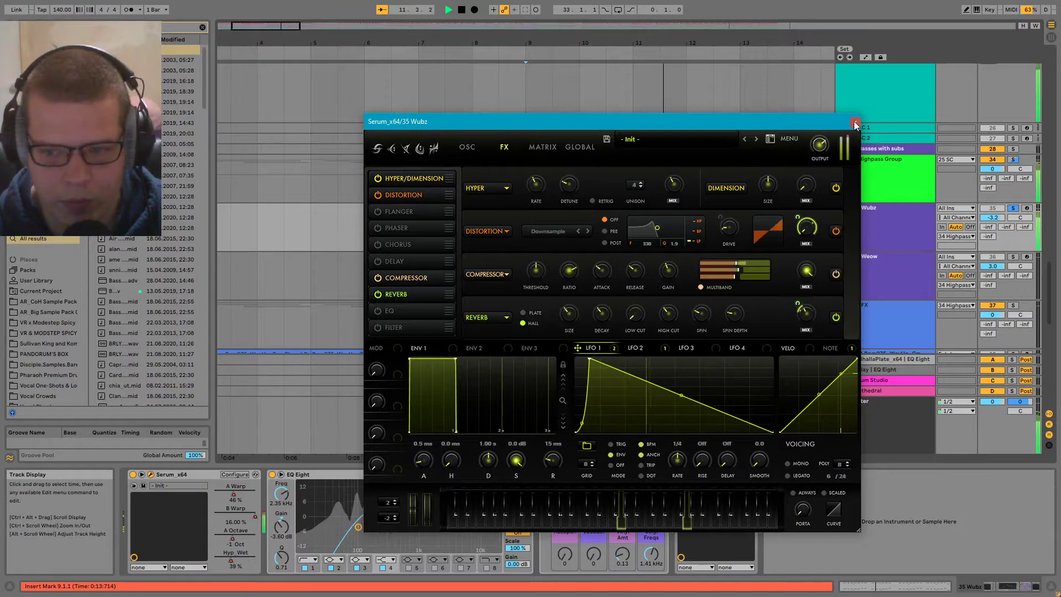
key("space")
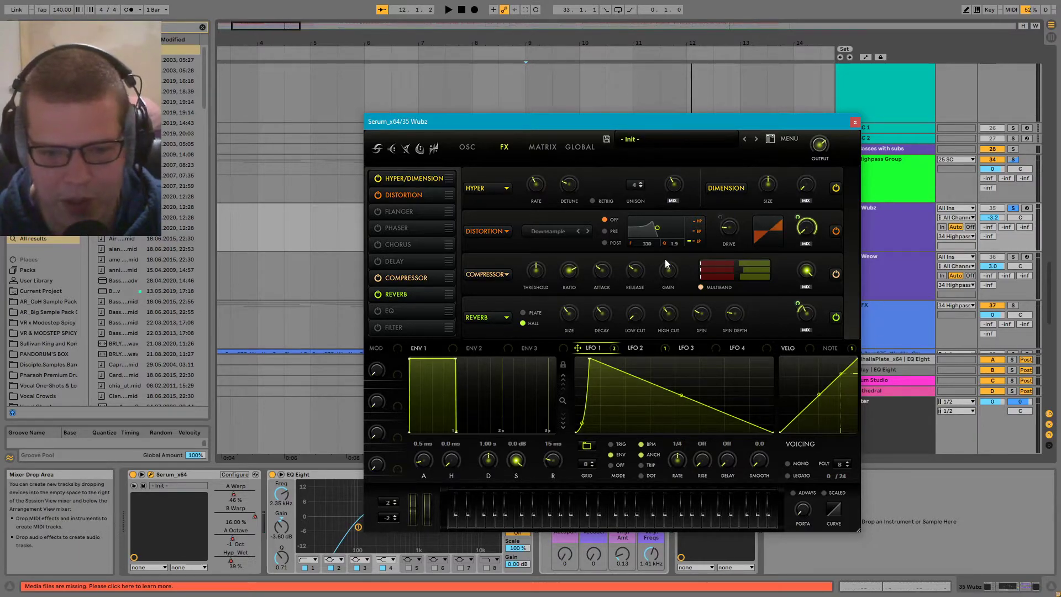
- Review Serum's LFO 1 alongside its oscillator and effects pages, and close the plug-in window
left_click(662, 349)
left_click(591, 348)
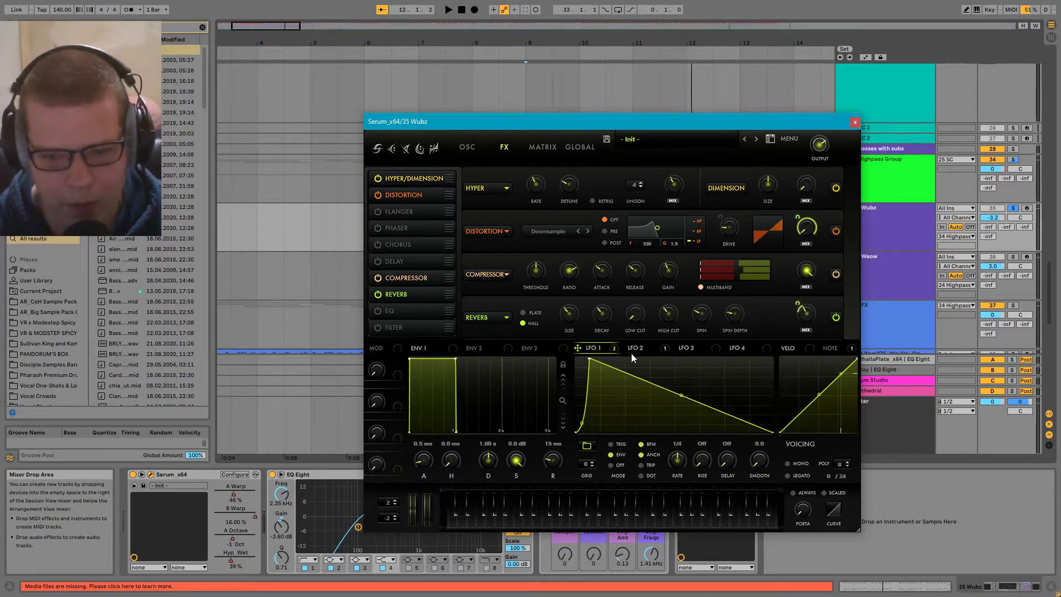
left_click(467, 147)
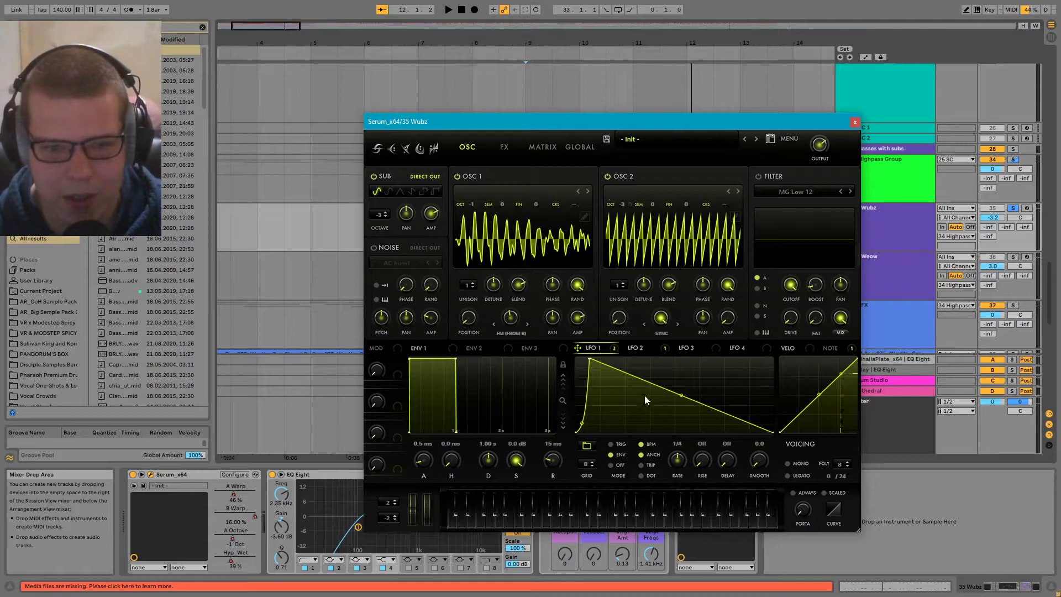
left_click(504, 147)
left_click(467, 147)
left_click(504, 147)
left_click(467, 147)
left_click(504, 147)
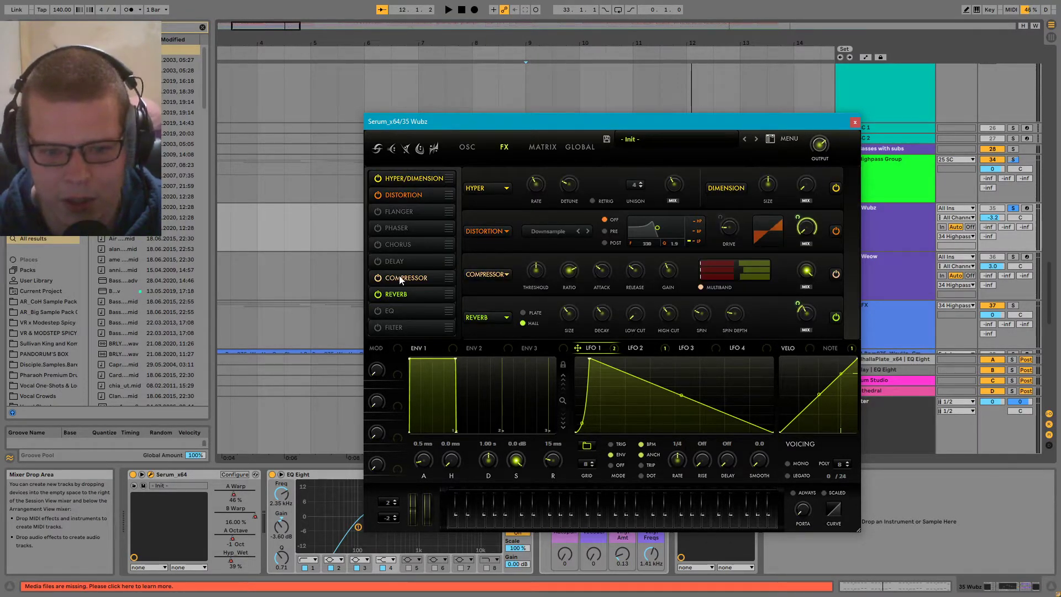
left_click(855, 121)
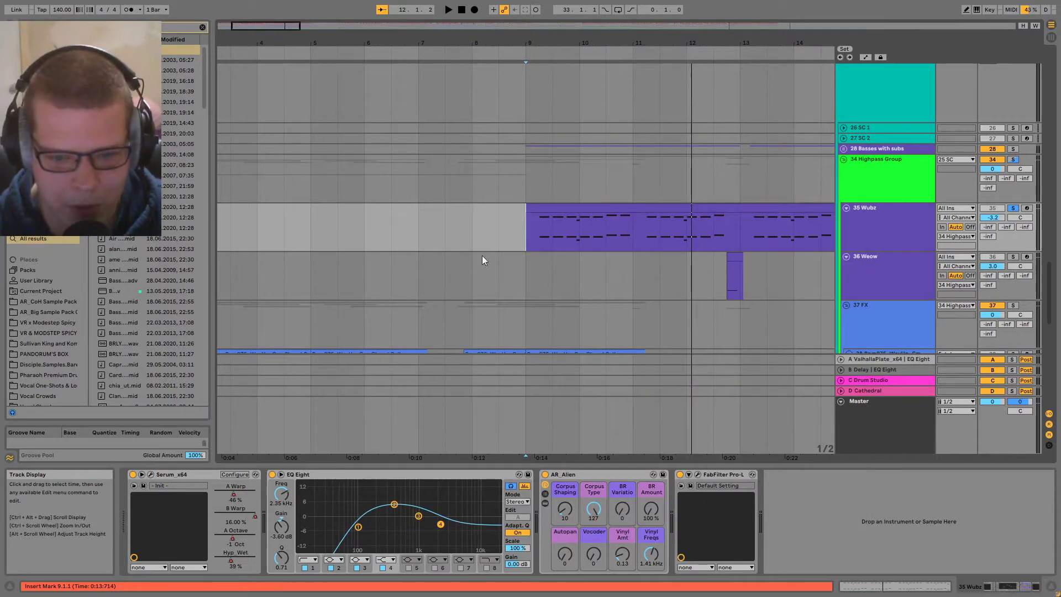
- Play the Wubz track from bar 9 and compare it with EQ Eight bypassed and enabled
scroll(456, 261, "down", 1)
scroll(456, 261, "right", 2)
left_click(419, 213)
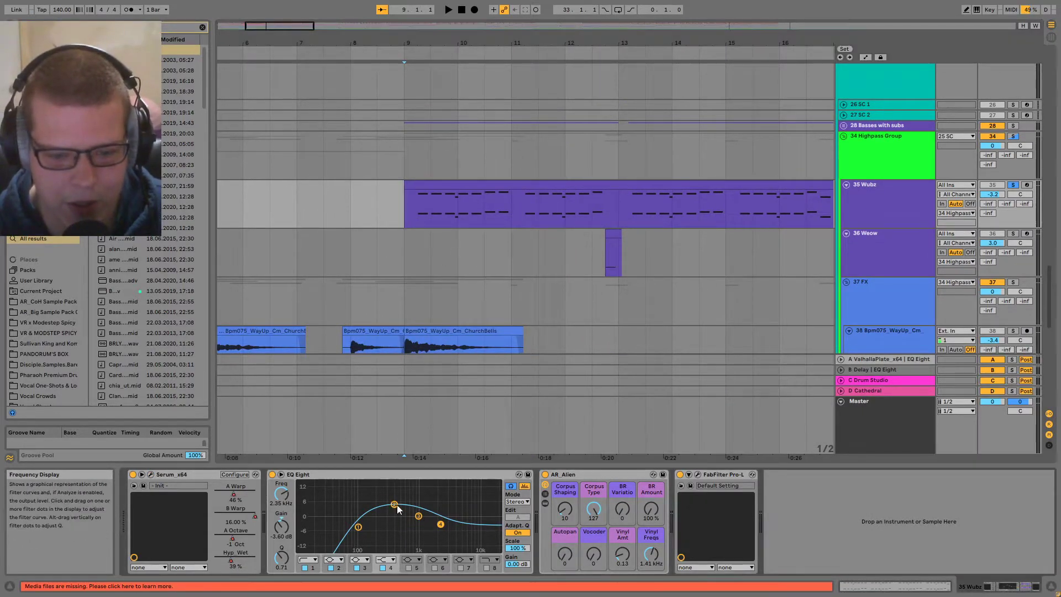
key("space")
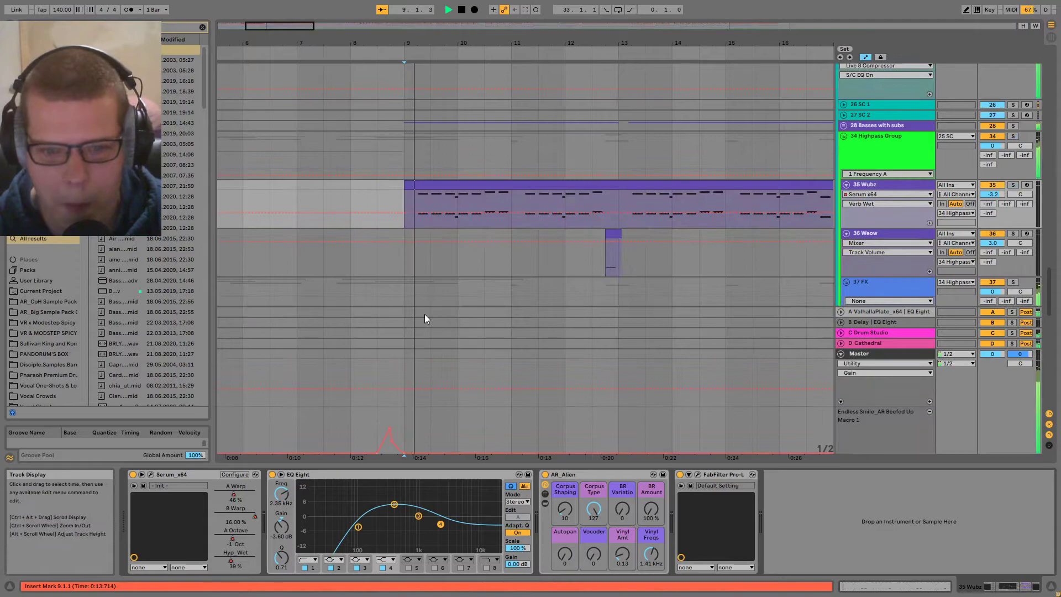
left_click(272, 475)
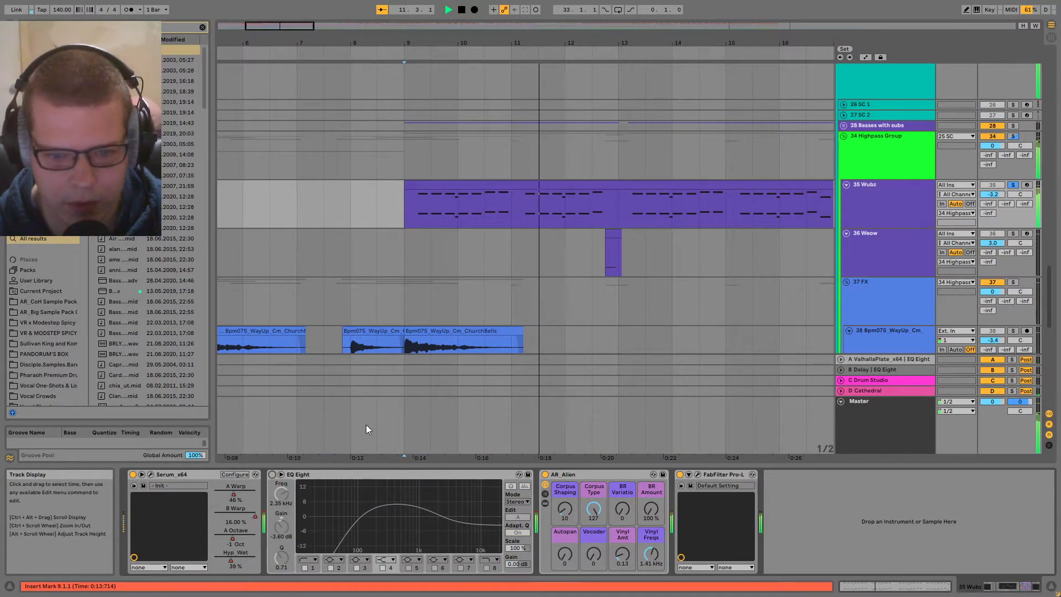
left_click(272, 475)
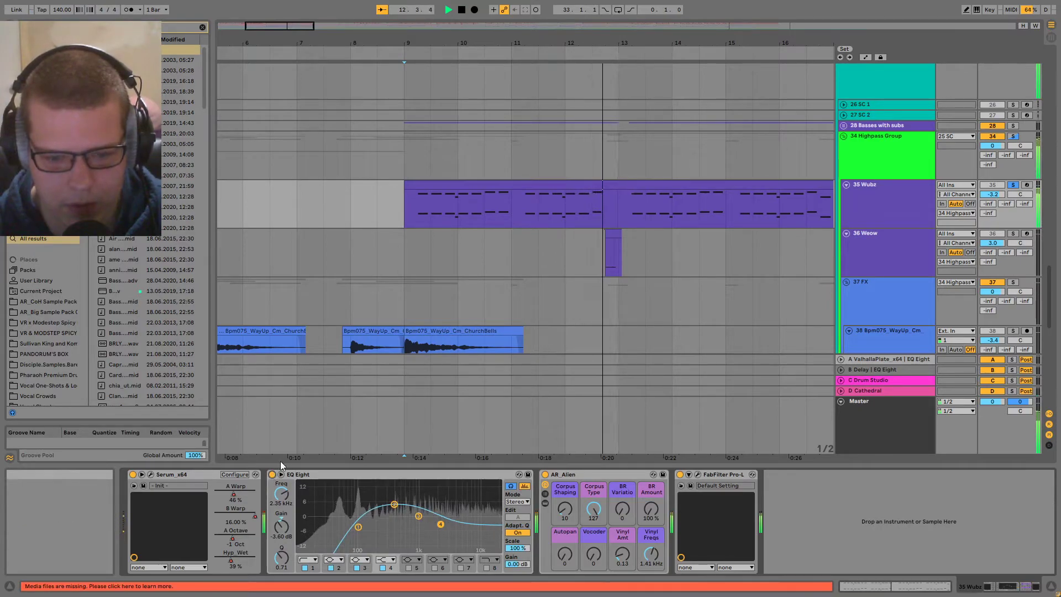
- Play the Wubz track from bar 9 again and compare it with the AR_Alien rack bypassed and enabled
scroll(484, 242, "up", 1)
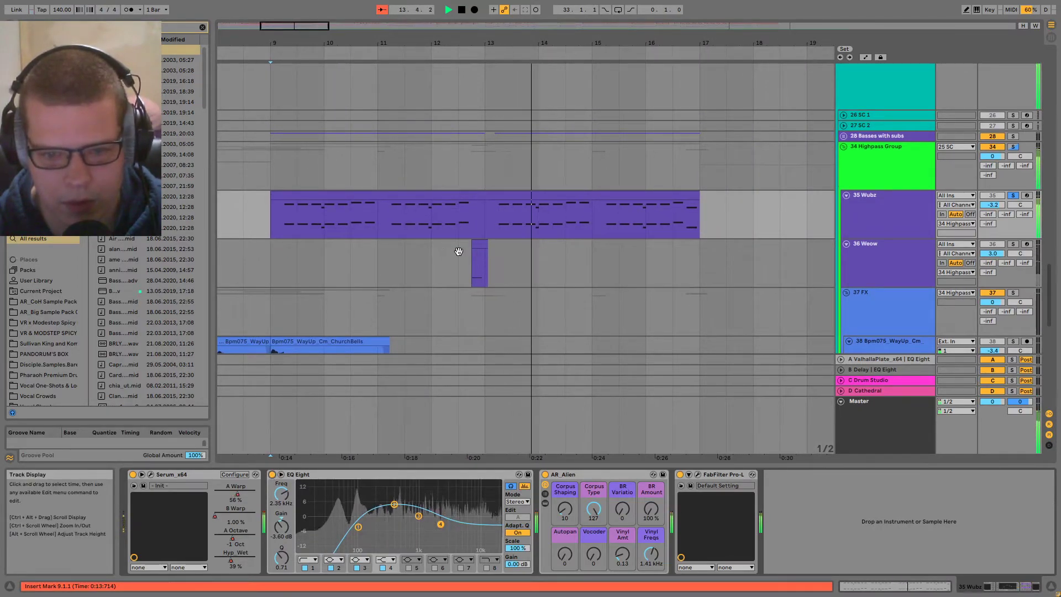
scroll(459, 221, "down", 3)
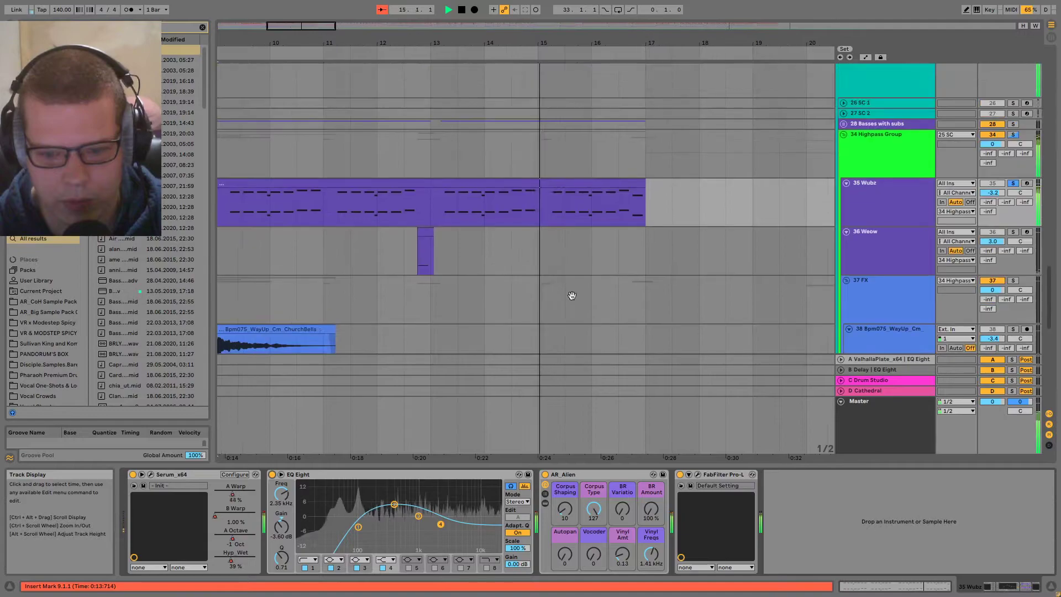
scroll(570, 290, "up", 3)
left_click(582, 474)
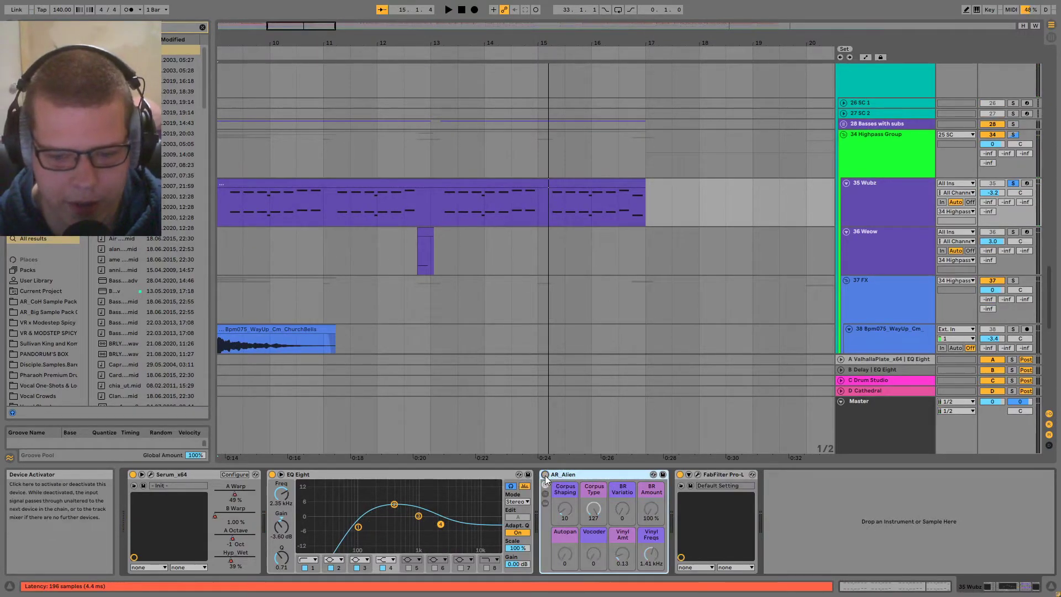
key("space")
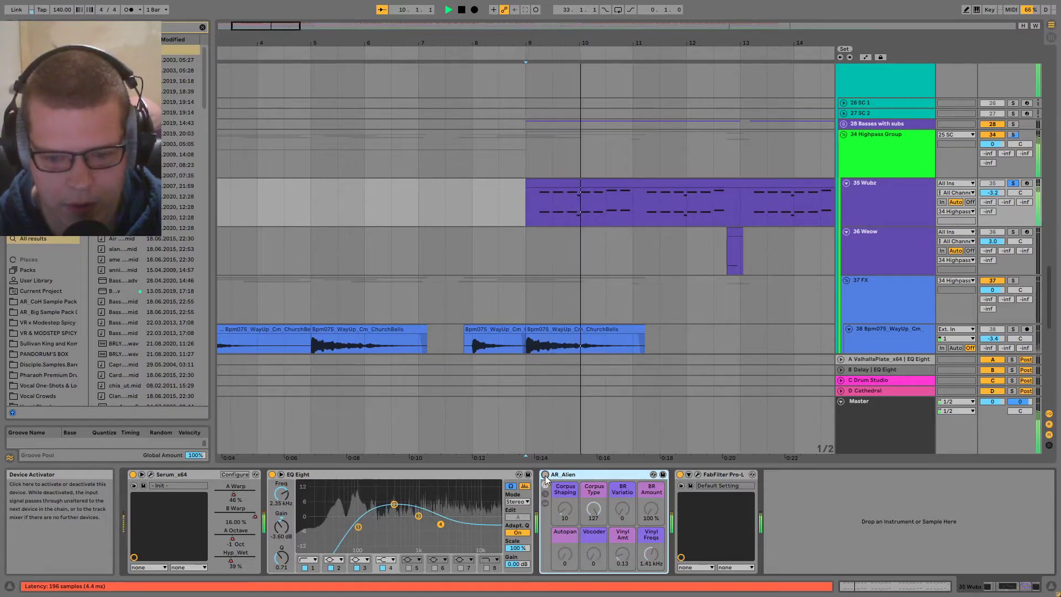
key("space")
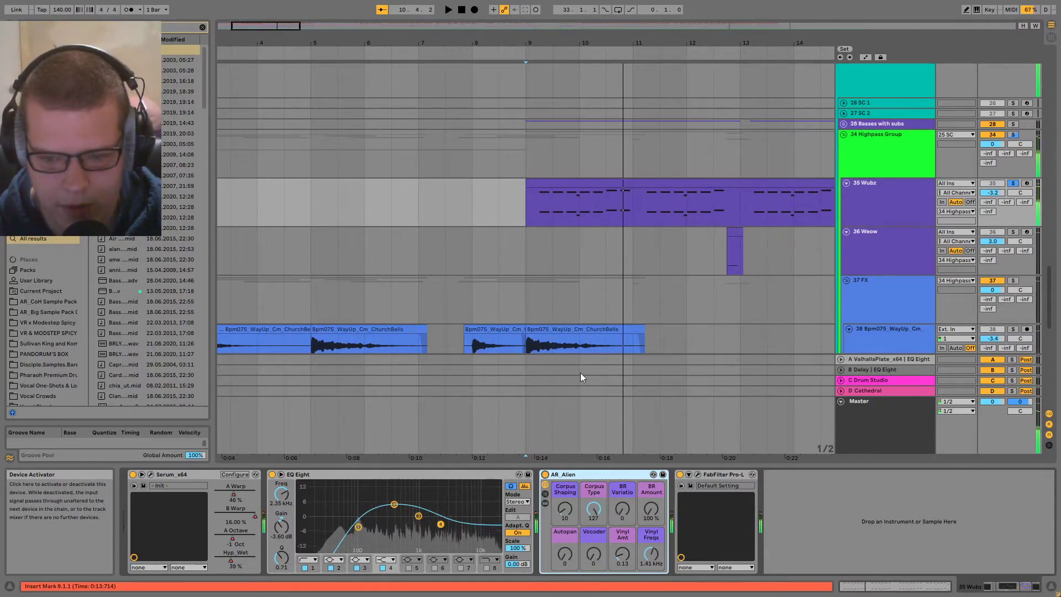
scroll(527, 276, "right", 3)
left_click_drag(527, 277, 467, 283)
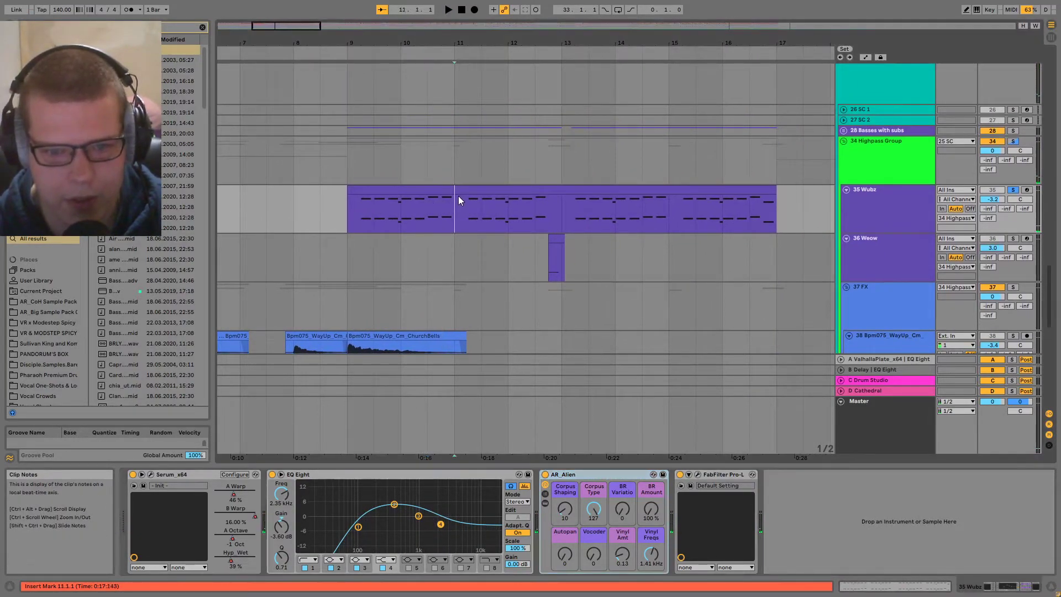
- Switch to the browser and look over the Gumroad product page for Astroreign's Time-Saving Ableton Racks
key("alt+Tab")
scroll(777, 352, "down", 5)
scroll(802, 322, "up", 5)
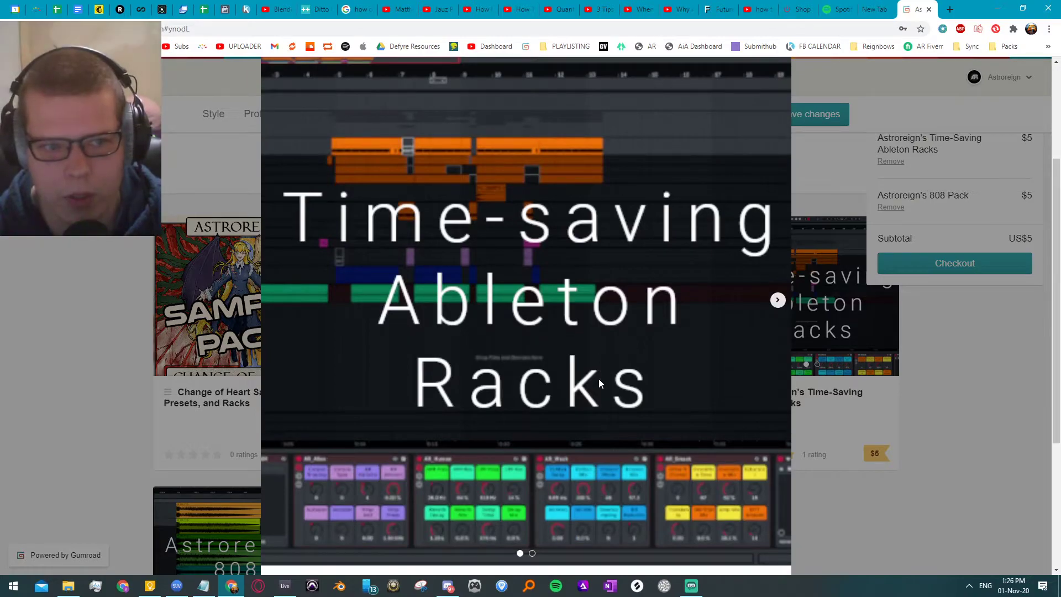
scroll(696, 326, "down", 3)
scroll(504, 472, "up", 3)
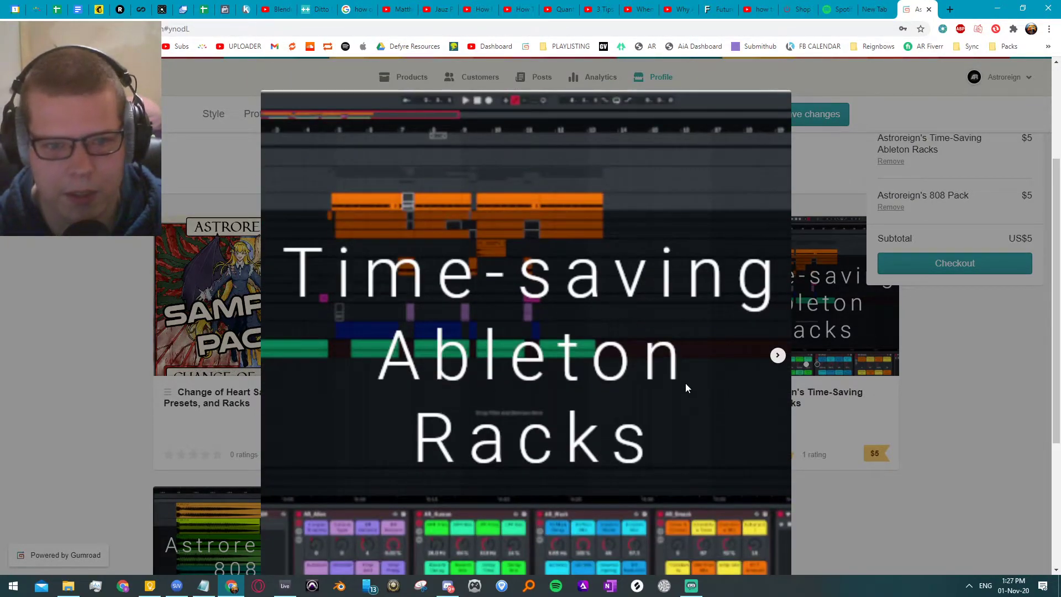
- Add Astroreign's Time-Saving Ableton Racks to the cart and return to the Ableton Live project
scroll(697, 435, "down", 4)
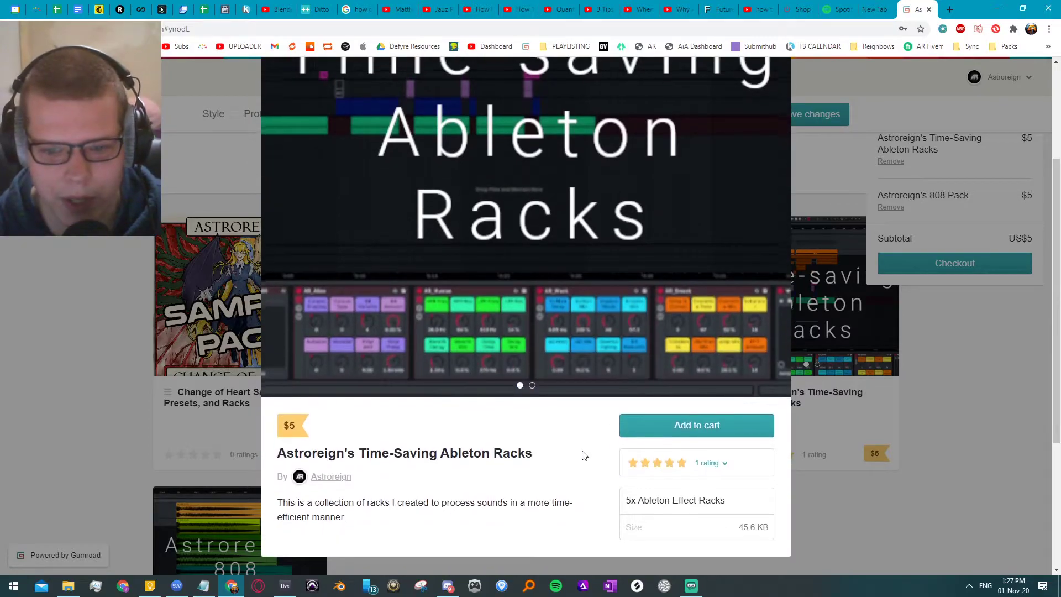
left_click(644, 430)
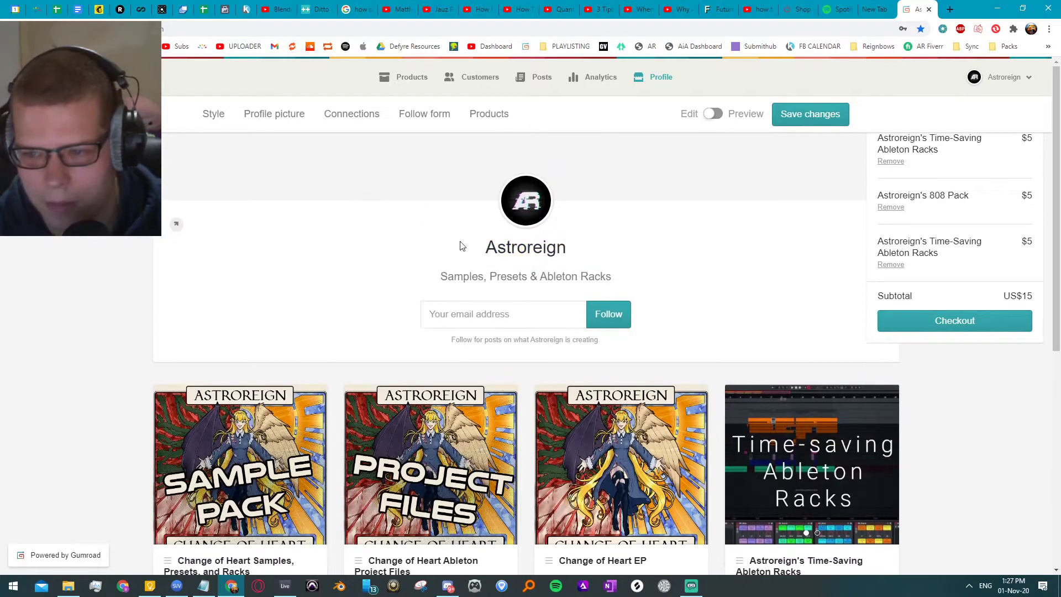
left_click(998, 9)
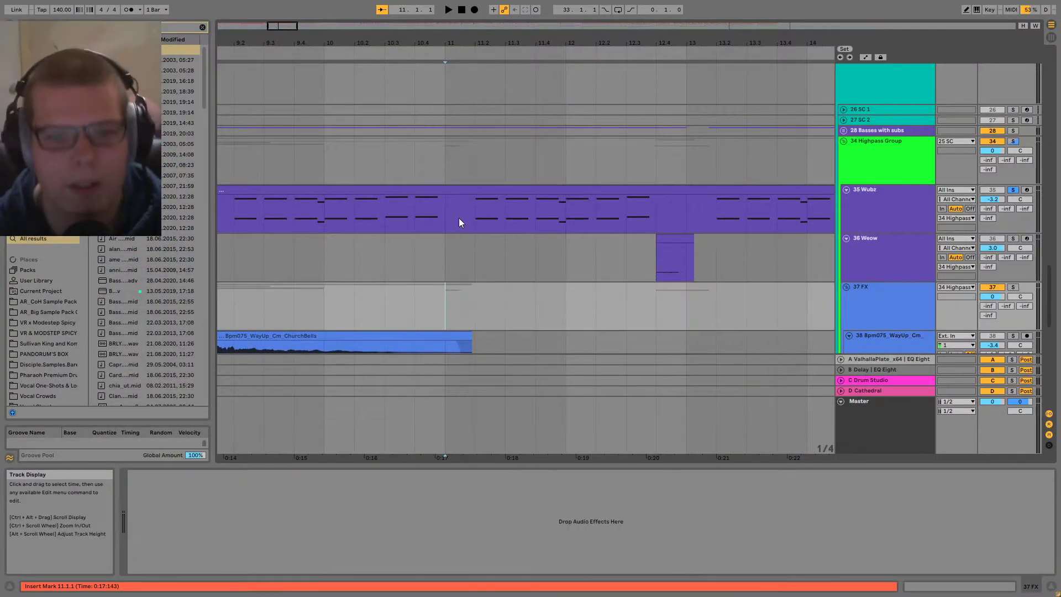
- Play the Wubz clip from 11.3.1 and compare it once more with the AR_Alien rack bypassed and enabled
scroll(506, 297, "down", 1)
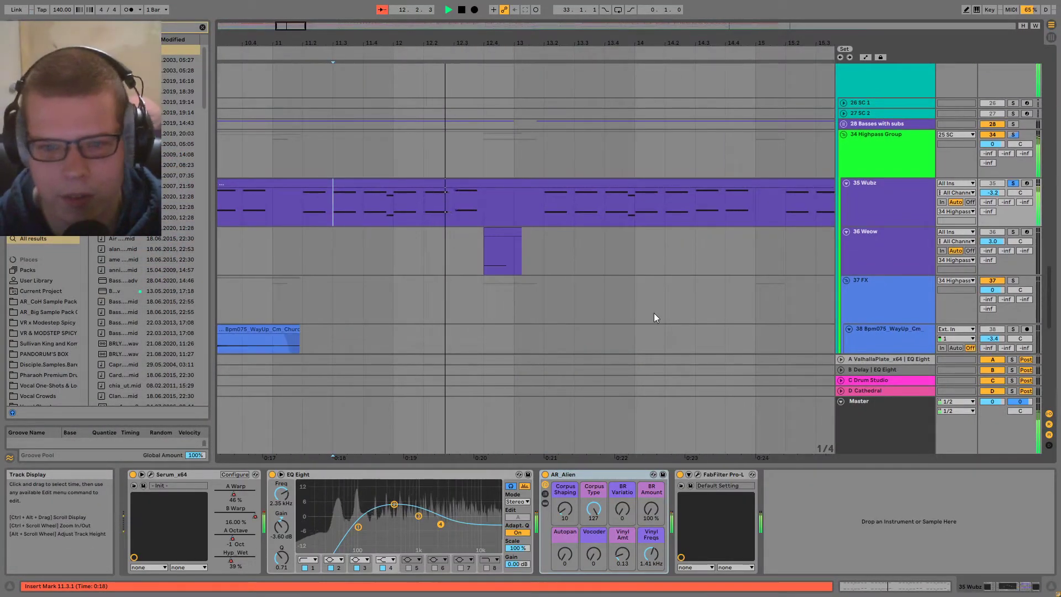
left_click(545, 475)
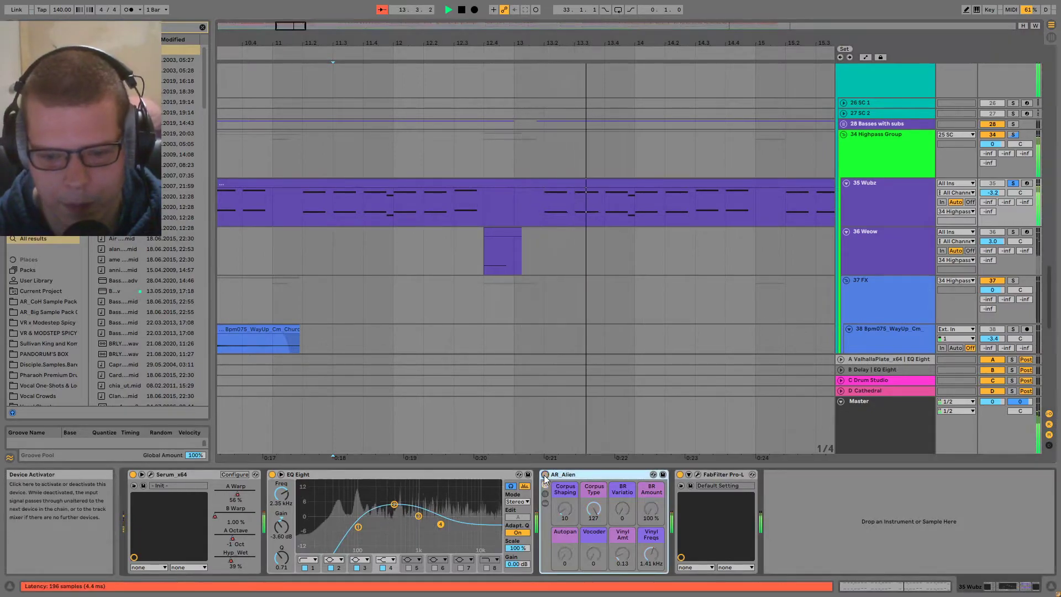
left_click(544, 474)
scroll(666, 286, "down", 2)
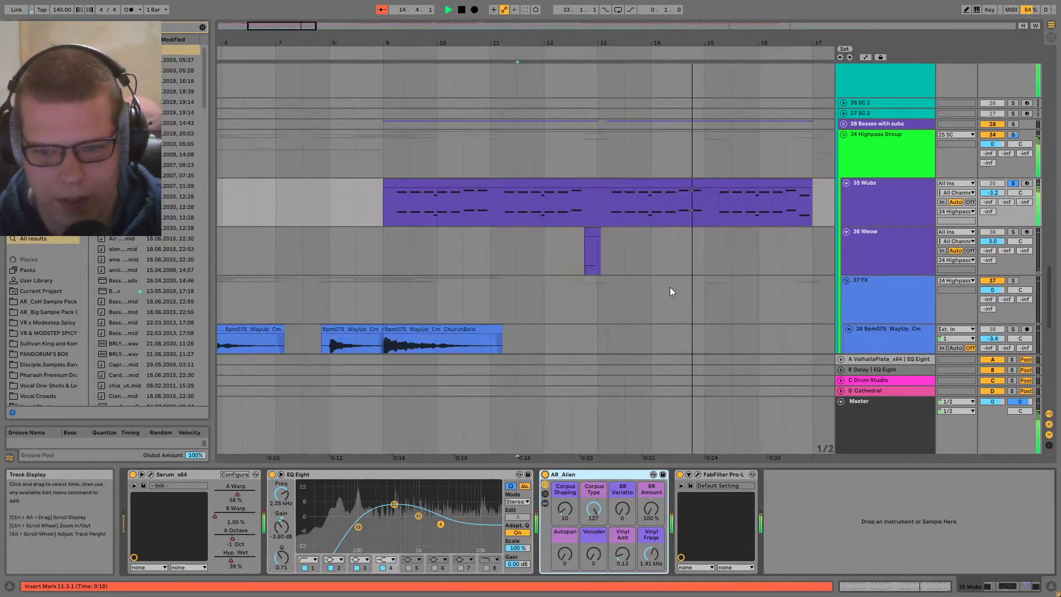
scroll(698, 301, "down", 5)
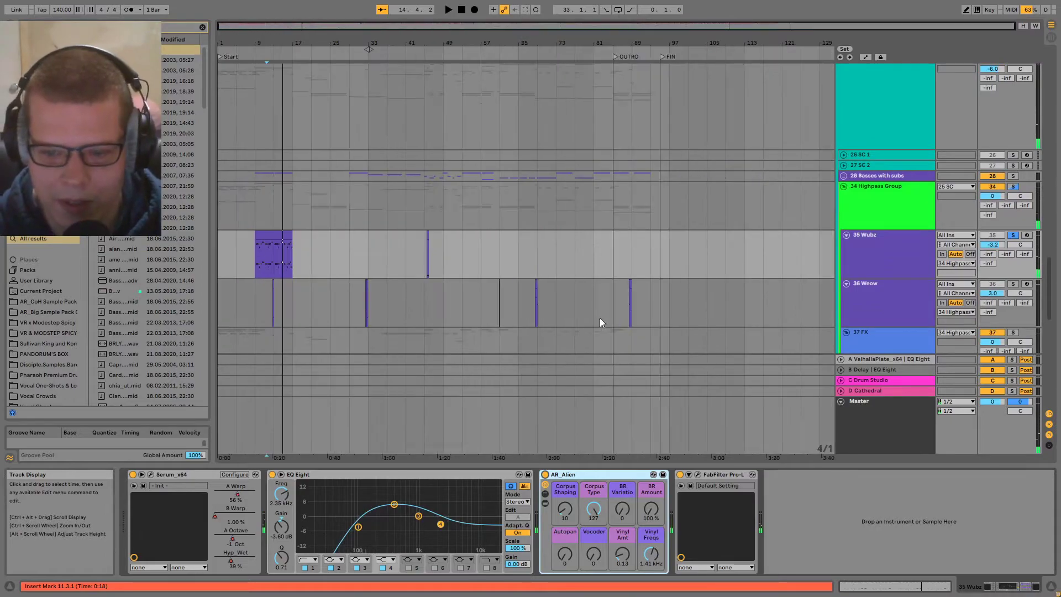
- Show the FabFilter Pro-L limiter on the Wubz track and look over the Wubz and Weow clips around 12.4.1
left_click(702, 477)
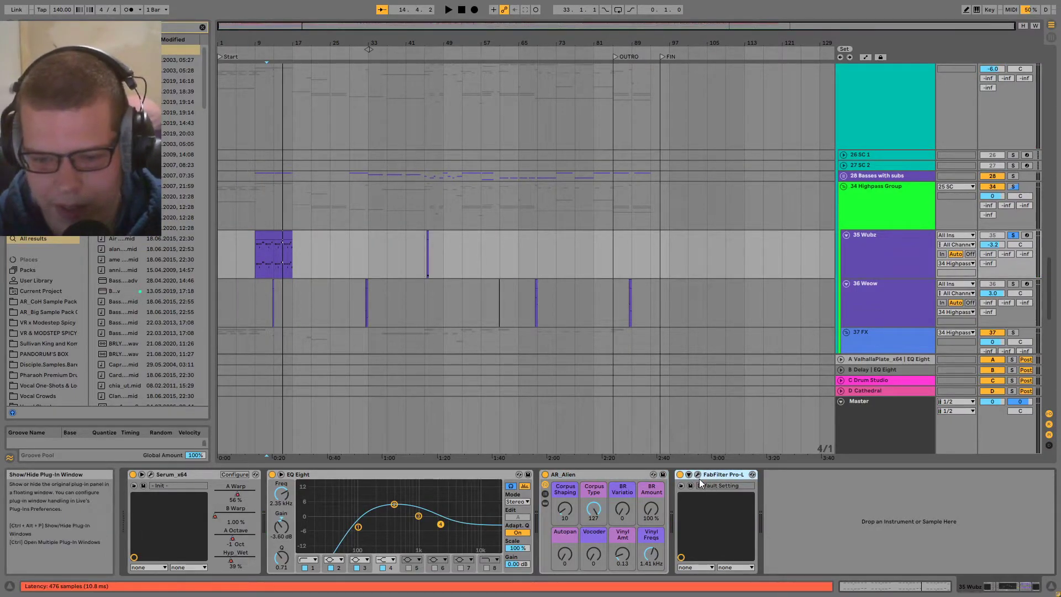
scroll(526, 300, "down", 2)
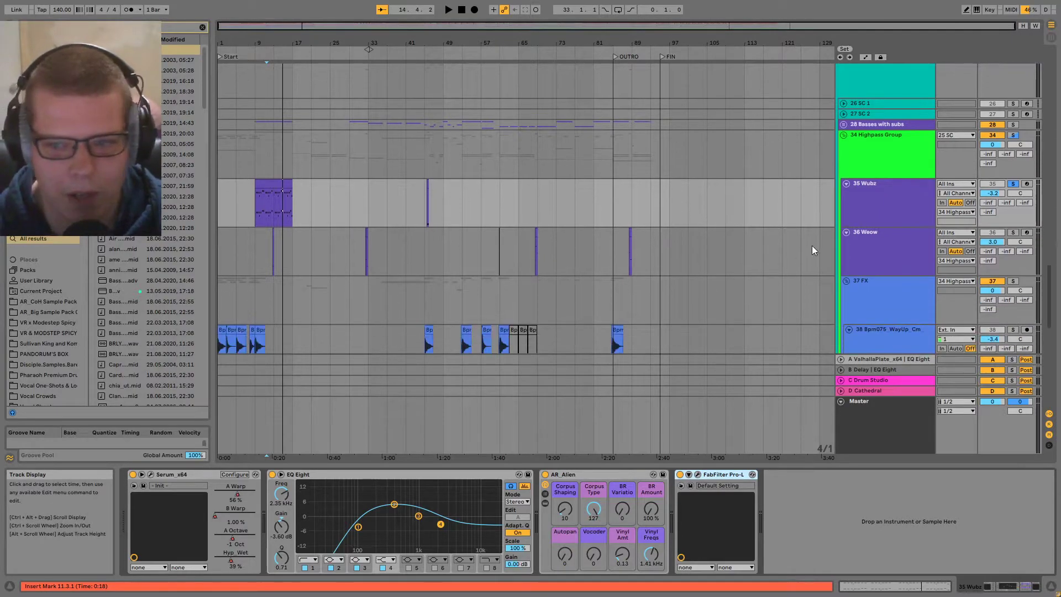
scroll(264, 214, "down", 2)
scroll(264, 214, "up", 10)
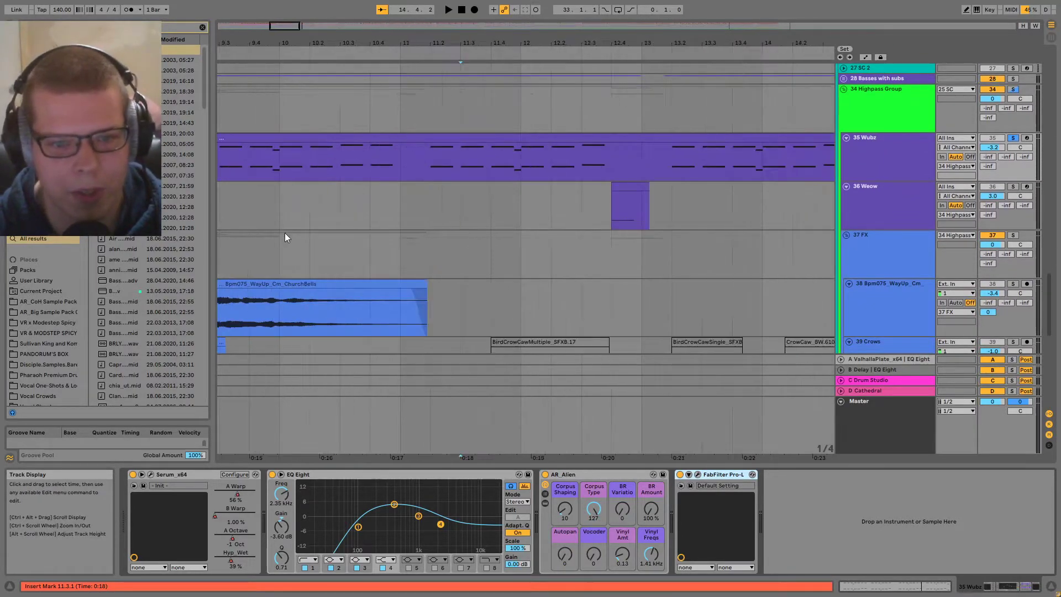
left_click(610, 209)
left_click(843, 148)
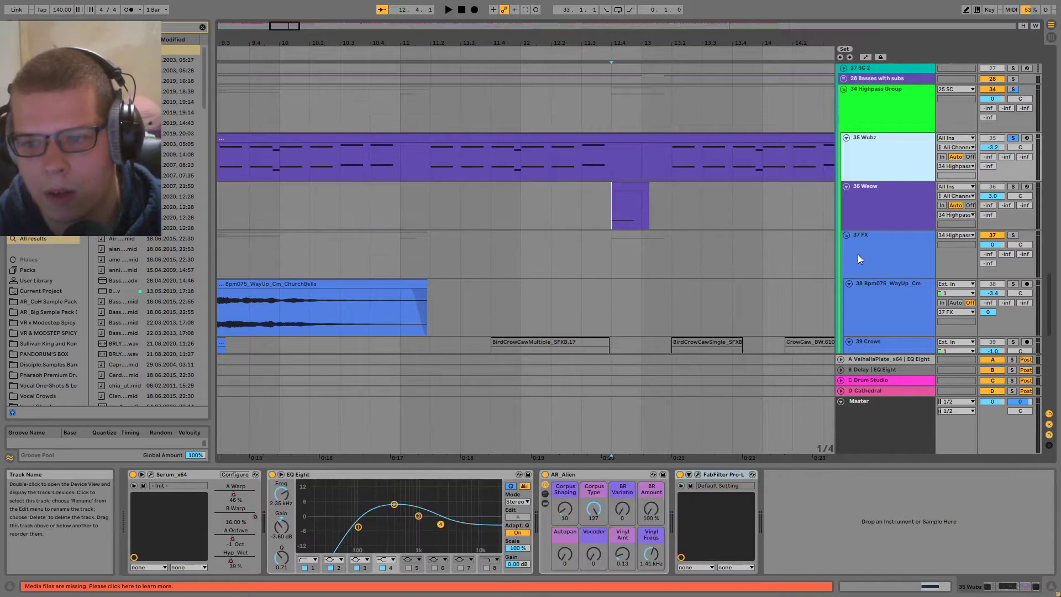
- Review the Wubz track's volume and its full clip, placing the insert marker at 10.1.1
scroll(694, 310, "right", 3)
scroll(694, 310, "up", 1)
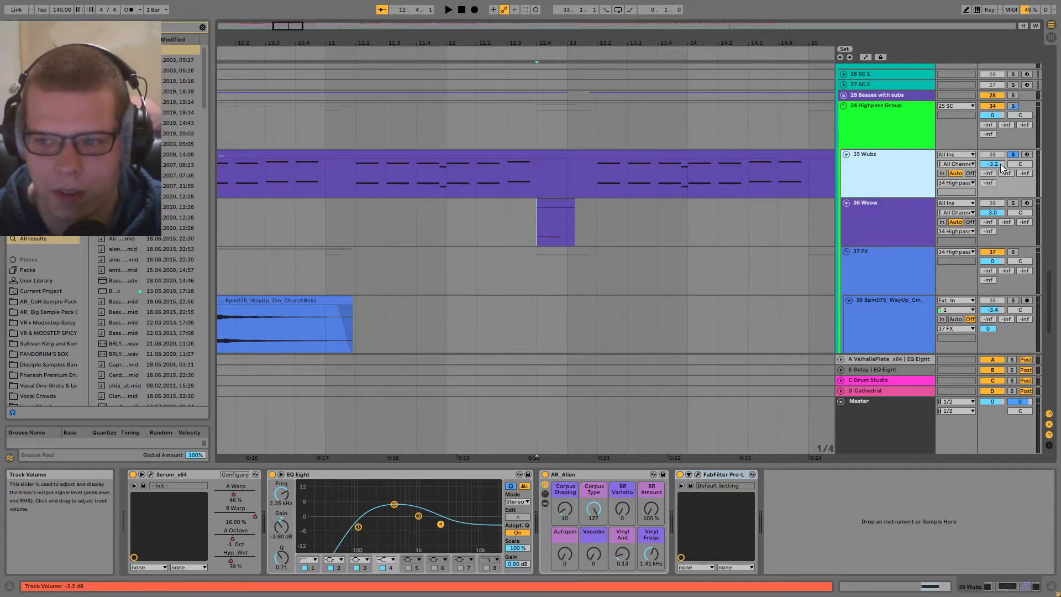
left_click(653, 189)
key("minus")
key("minus")
left_click(375, 172)
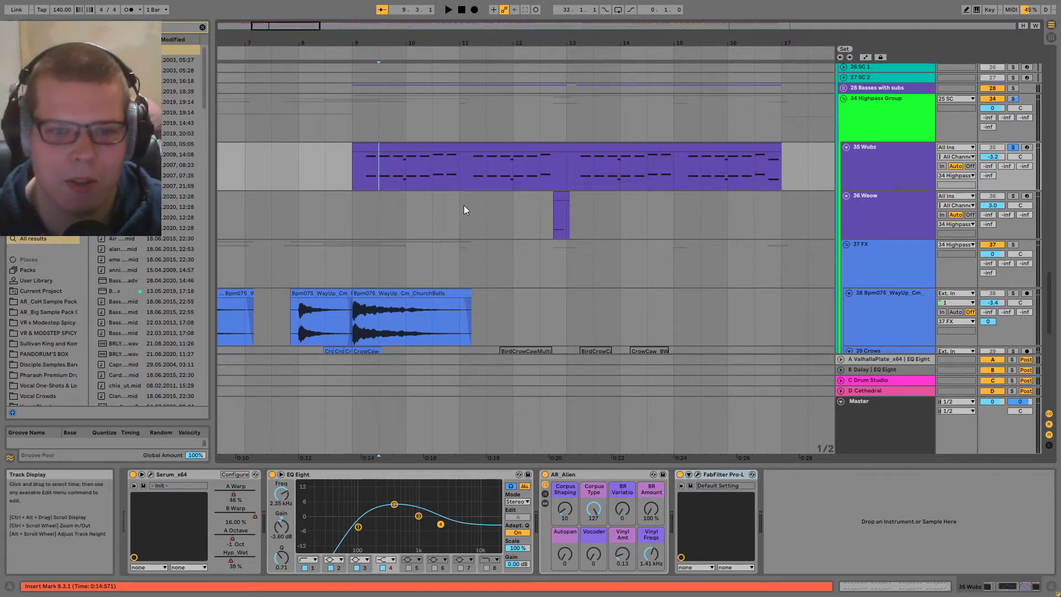
left_click(397, 174)
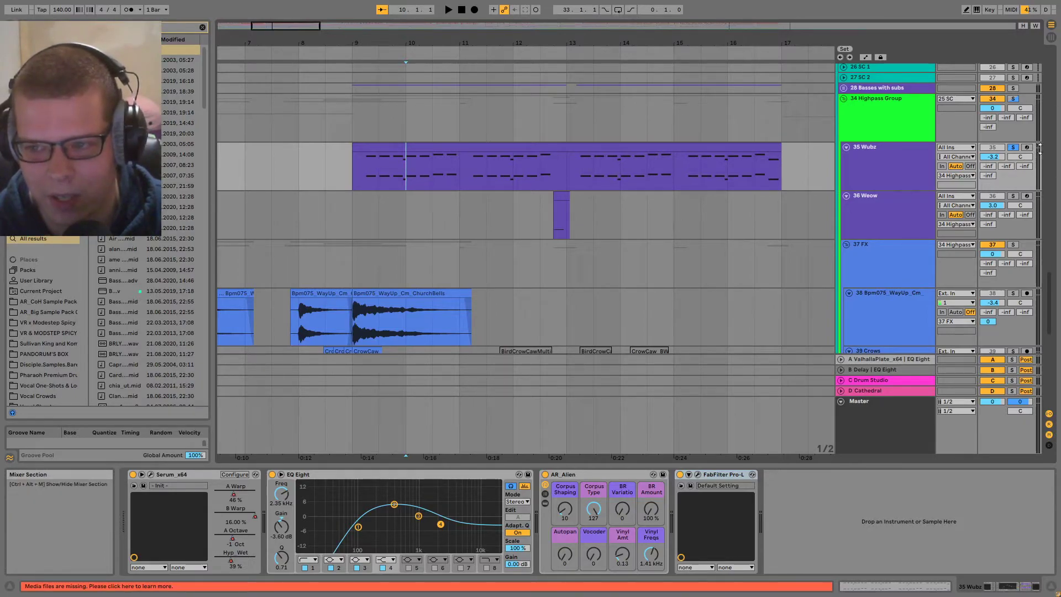
key("Down")
key("Up")
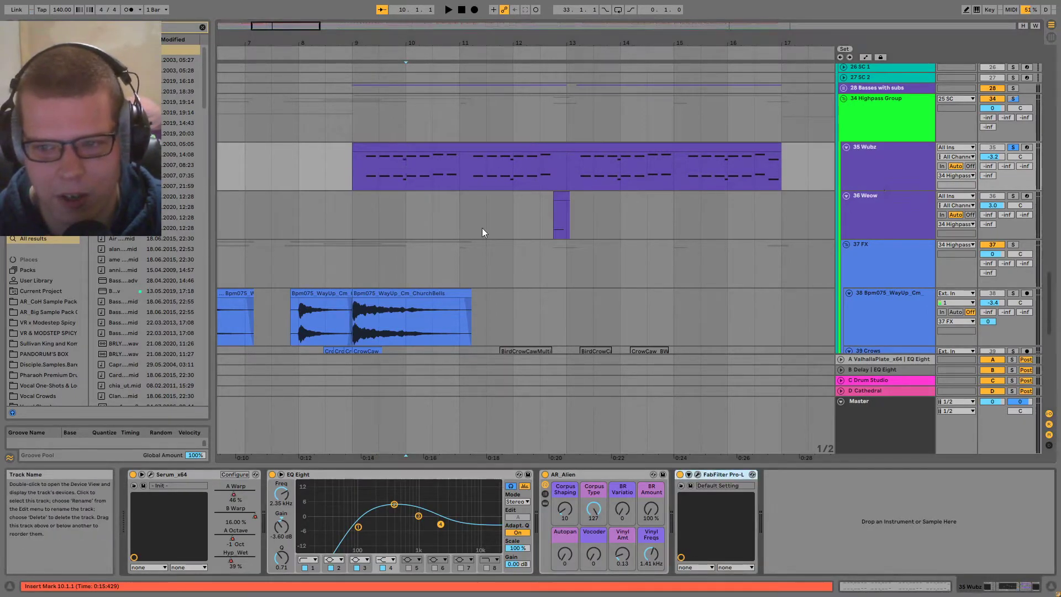
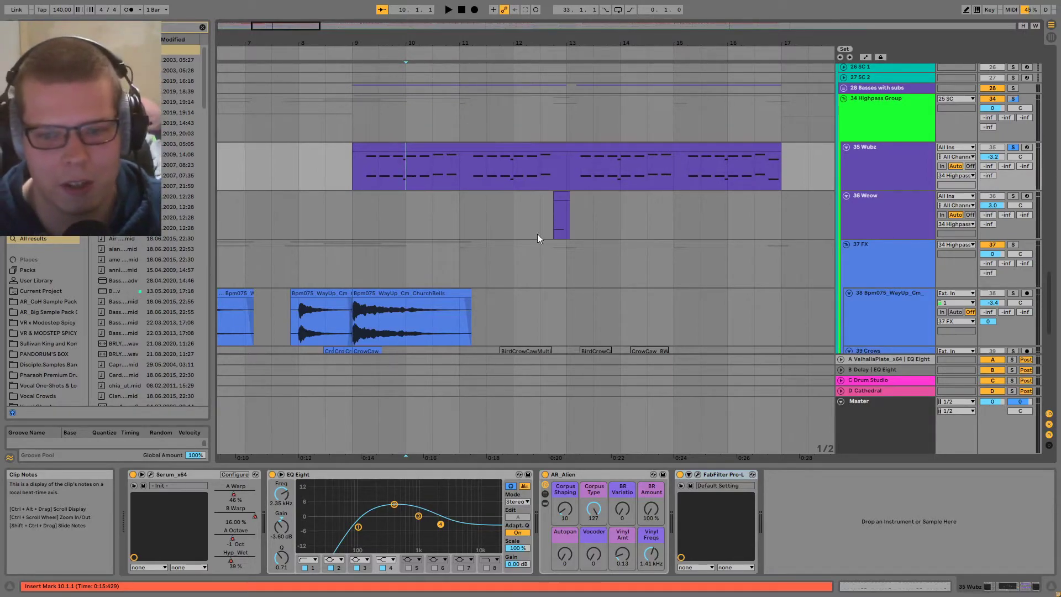
- Look over the Wubz and Weow clips across the arrangement, closing in on the Weow clip near bar 12
left_click(554, 231)
scroll(553, 234, "up", 3)
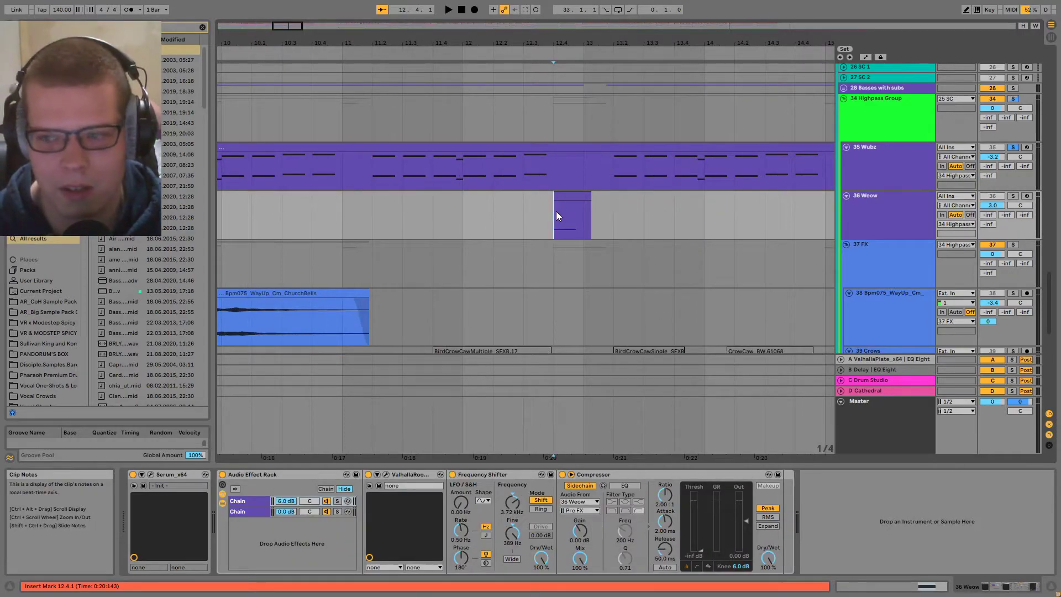
scroll(613, 178, "down", 3)
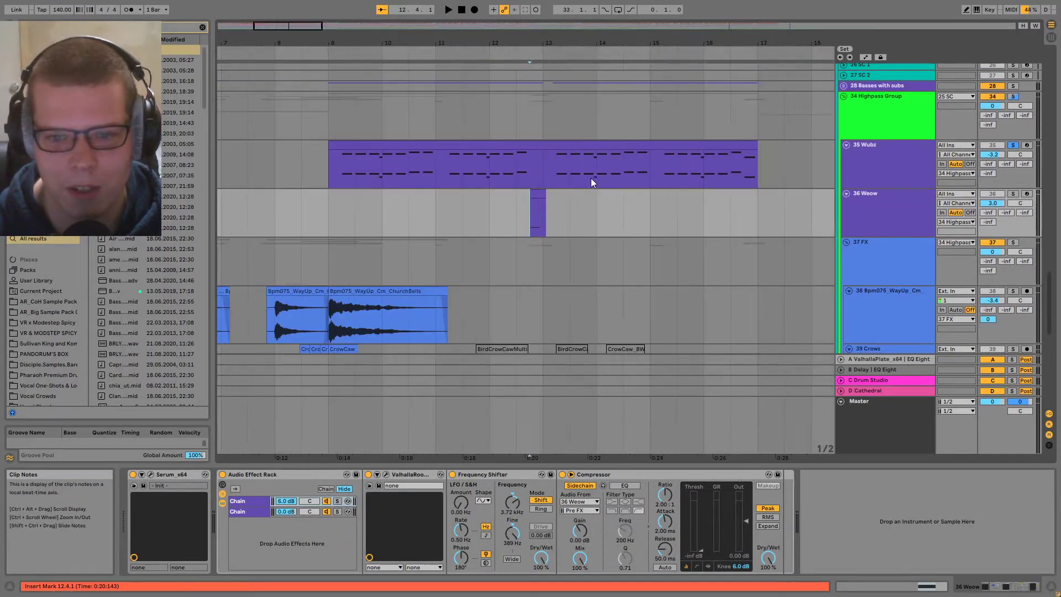
left_click(519, 171)
scroll(505, 205, "down", 6)
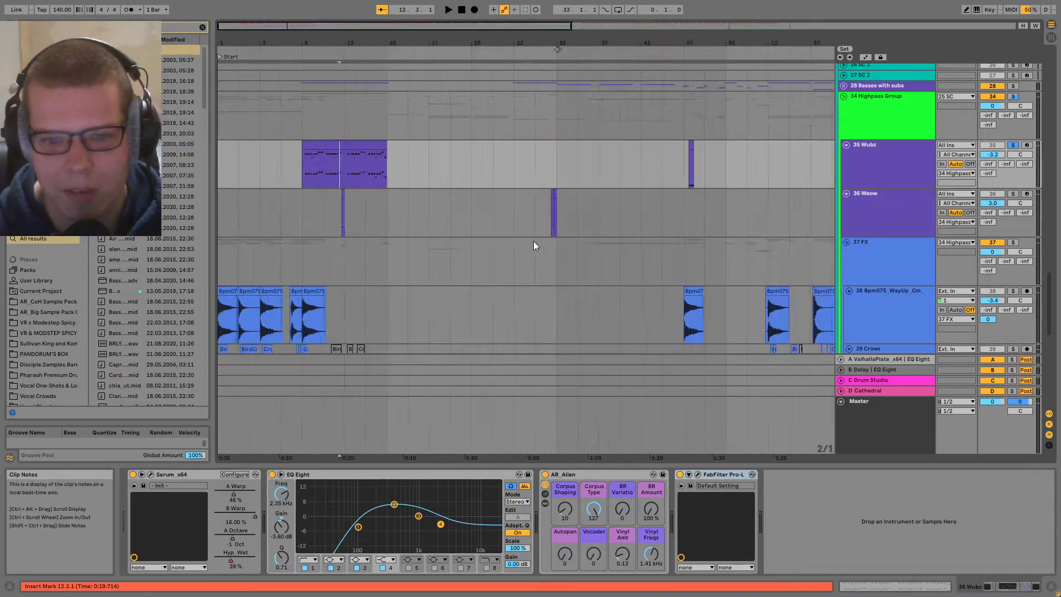
scroll(380, 229, "up", 8)
left_click(497, 228)
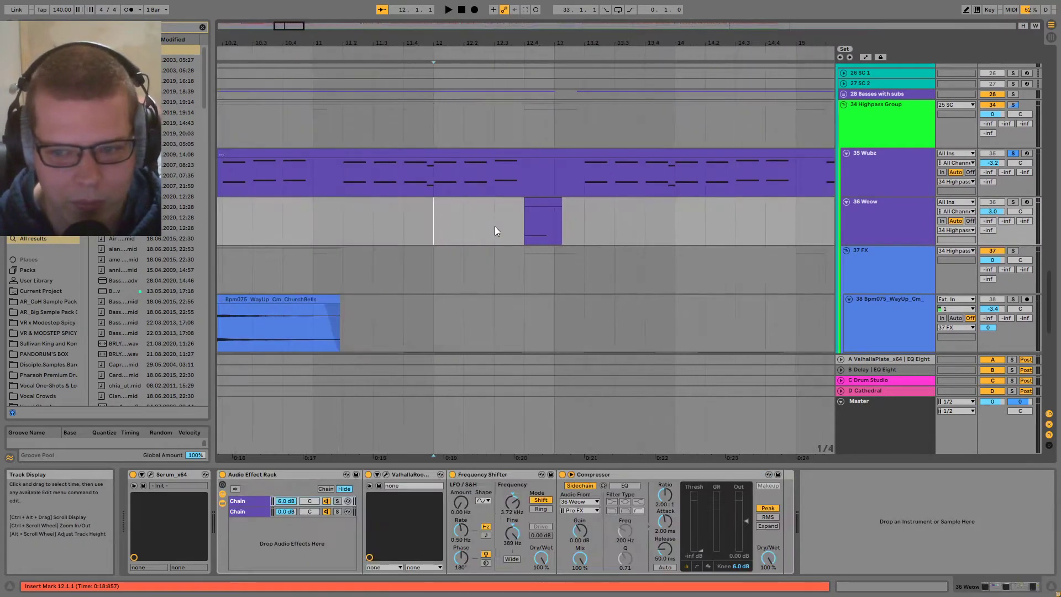
- Solo the Weow track and play its clip from 12.4.1
left_click(533, 230)
key("space")
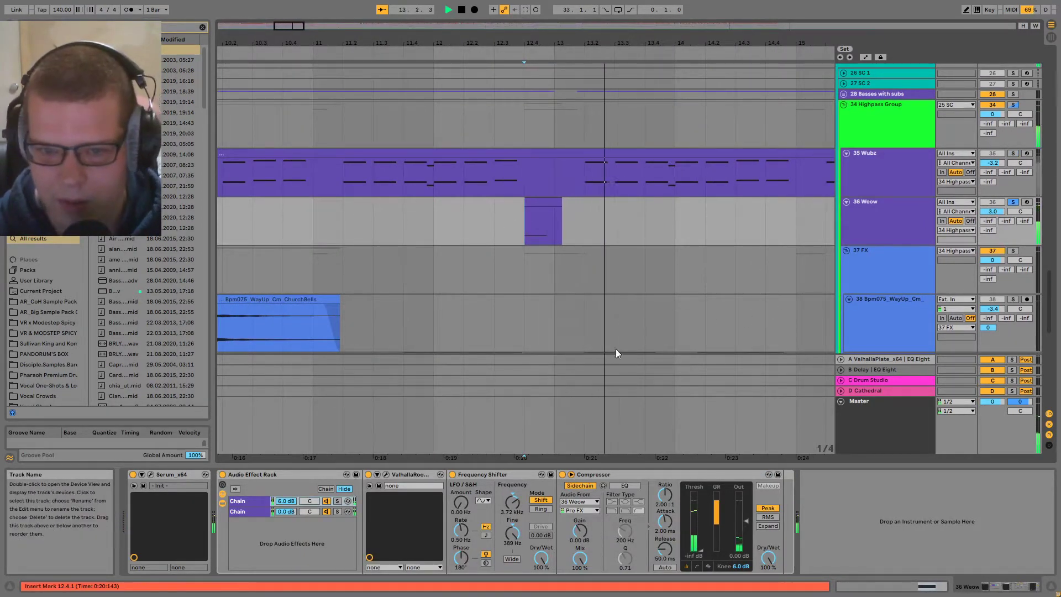
key("space")
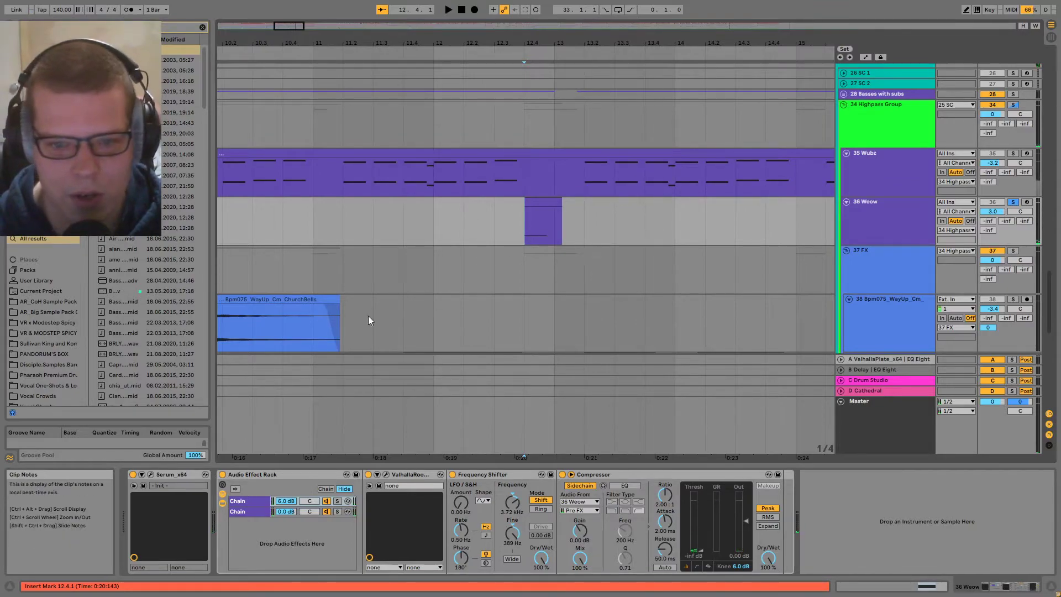
- Open the Weow track's Serum synth, move its window aside and show its effects page
left_click(150, 475)
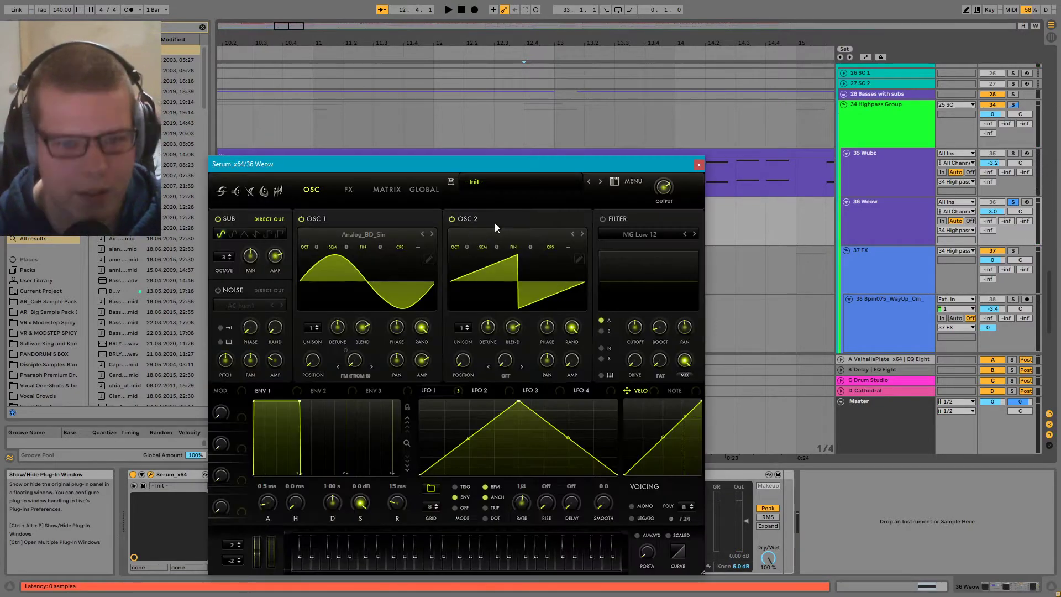
left_click_drag(429, 171, 632, 105)
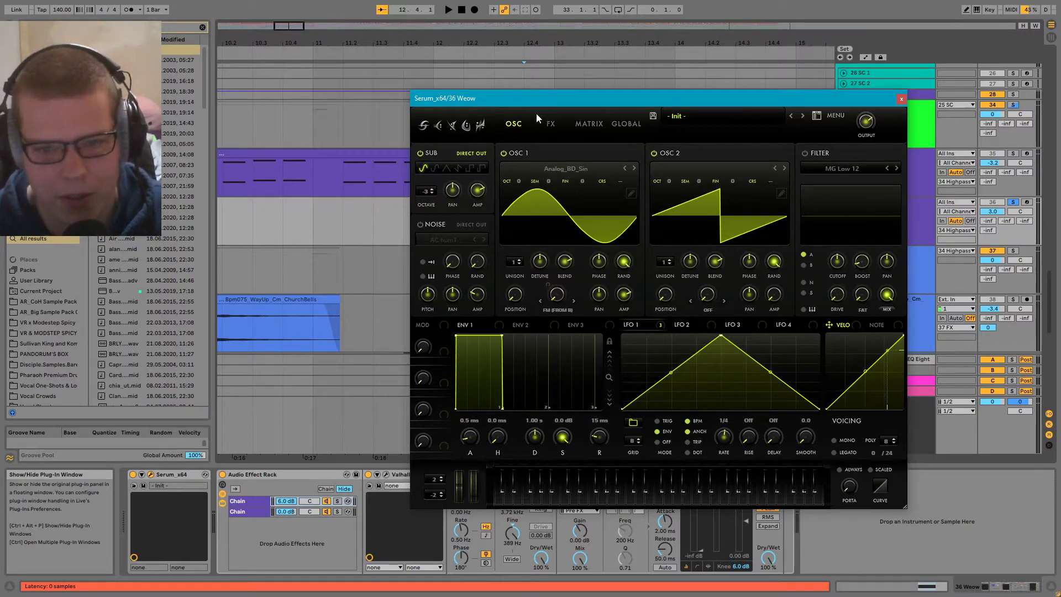
left_click(549, 124)
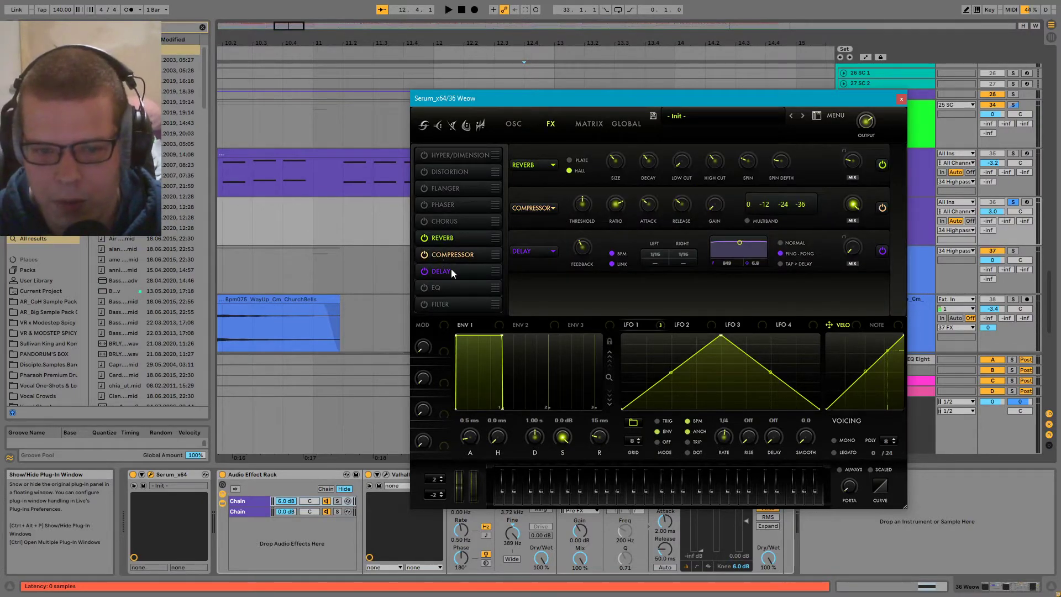
- Play the Weow clip while switching off Serum's compressor, delay and reverb
key("space")
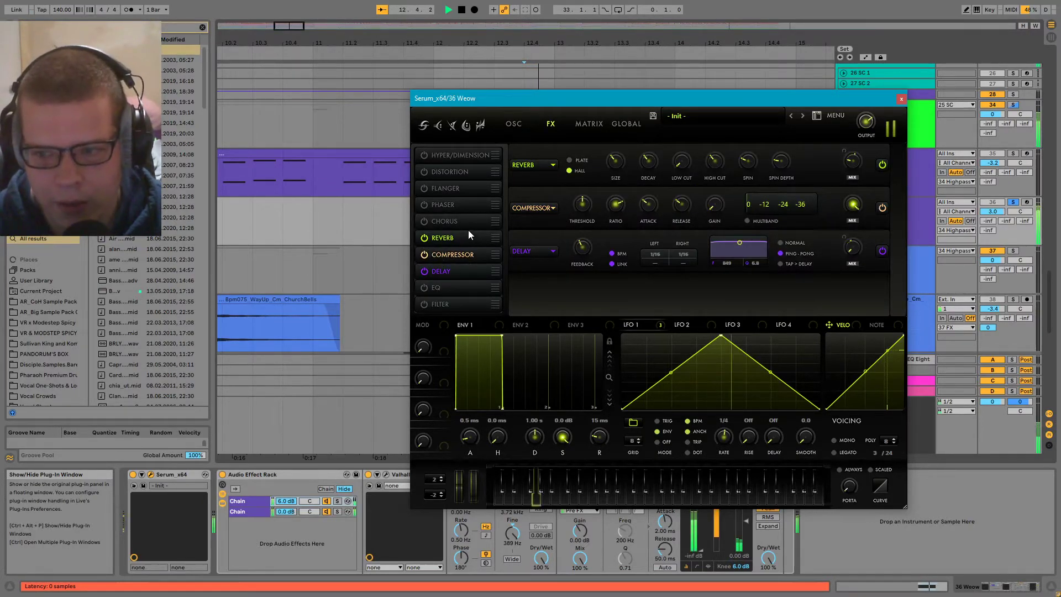
left_click(423, 255)
left_click(423, 271)
left_click(424, 238)
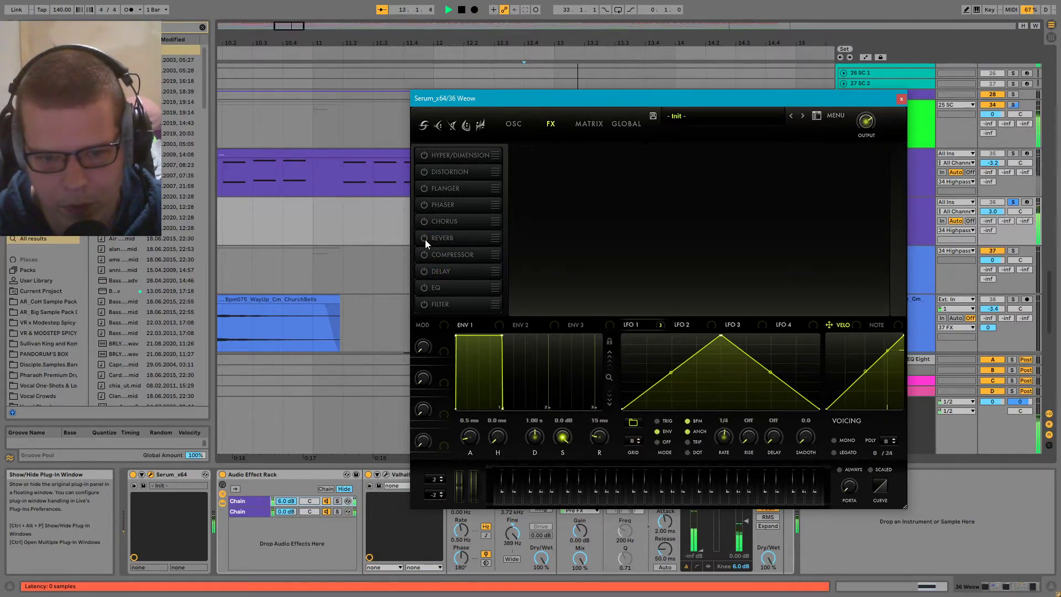
key("space")
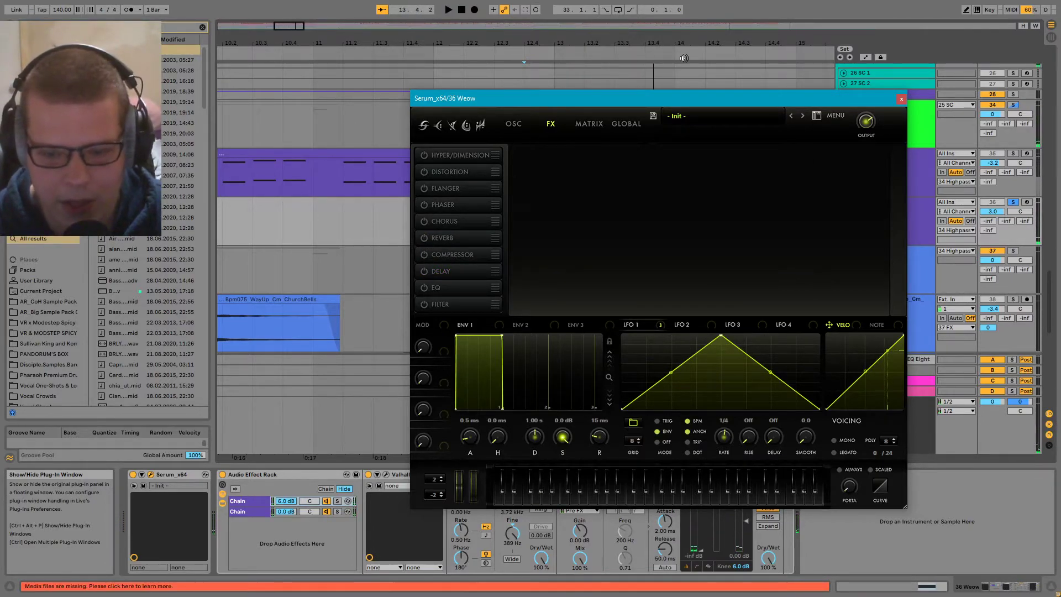
- Deactivate the Audio Effect Rack, ValhallaRoom, Frequency Shifter and Compressor on the Weow track and play the dry sound
left_click_drag(648, 94, 714, 71)
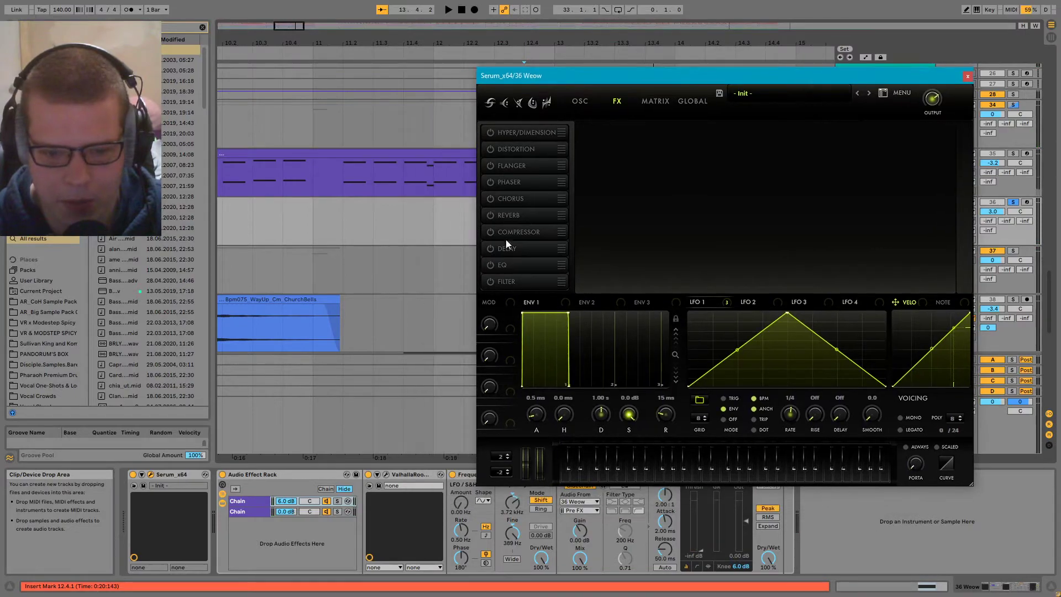
left_click(267, 471)
key("0")
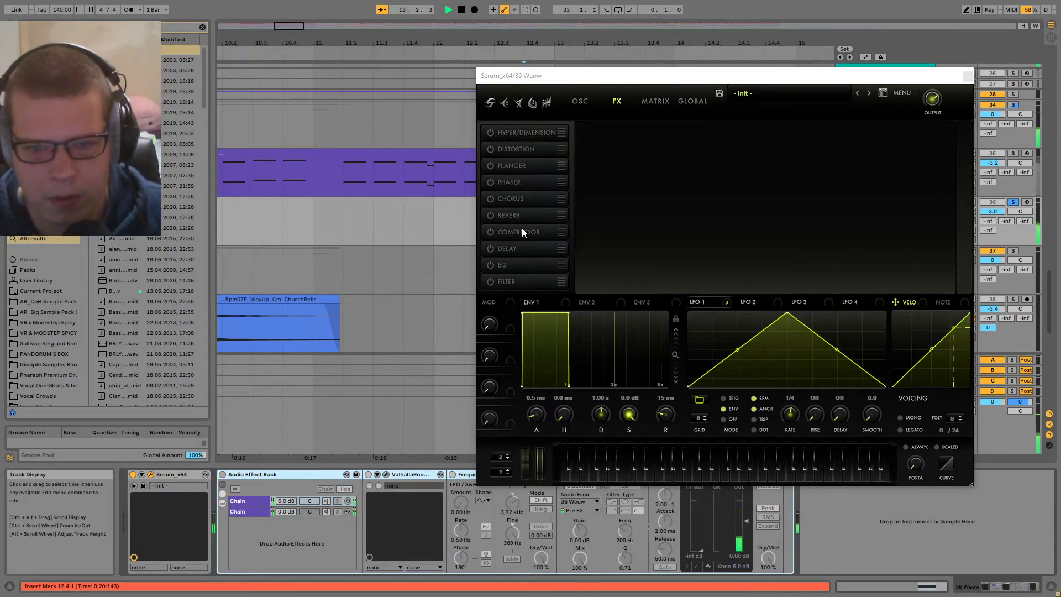
- Show Serum's oscillators and compare the Weow sound with oscillator 2 switched off and on
left_click(580, 102)
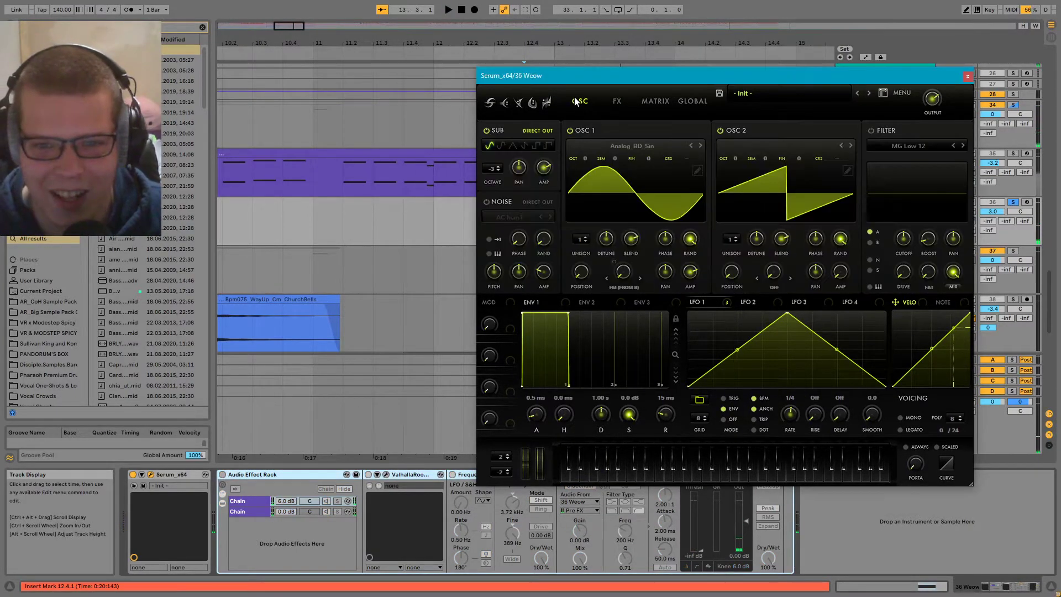
left_click(738, 128)
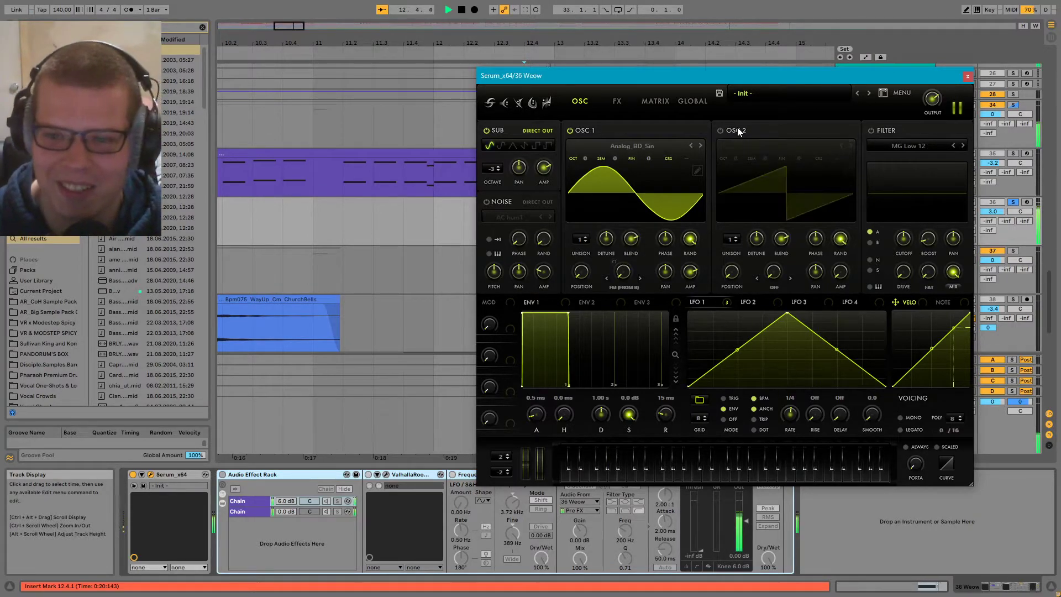
left_click(738, 128)
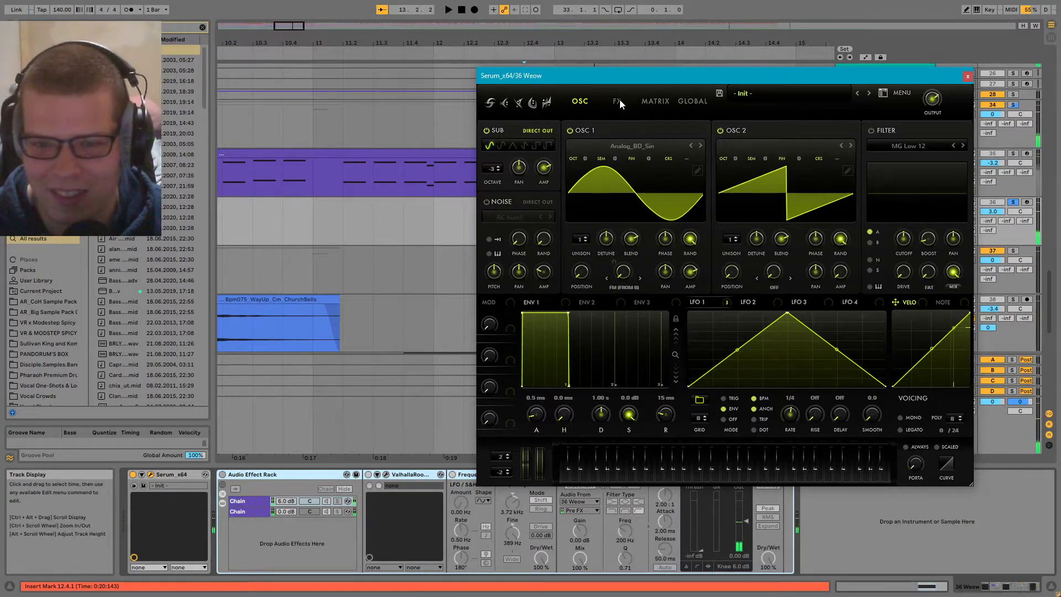
- Switch Serum's reverb, compressor and delay back on and play the Weow clip
left_click(617, 101)
left_click(502, 214)
left_click(490, 232)
left_click(489, 248)
key("space")
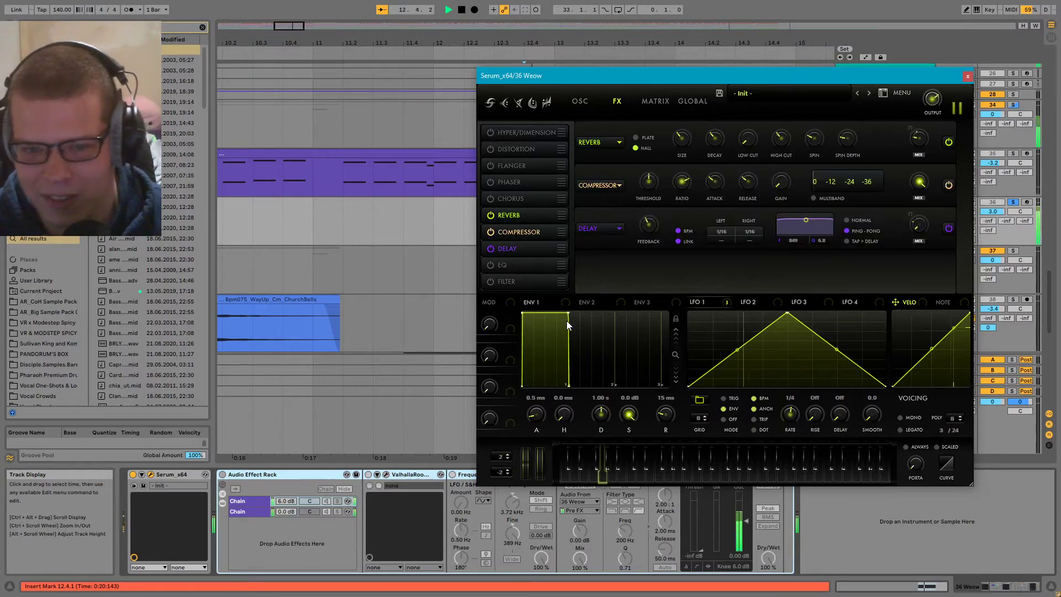
- Close the Serum window, reactivate the Weow track's four effect devices and play the clip
left_click(968, 76)
key("space")
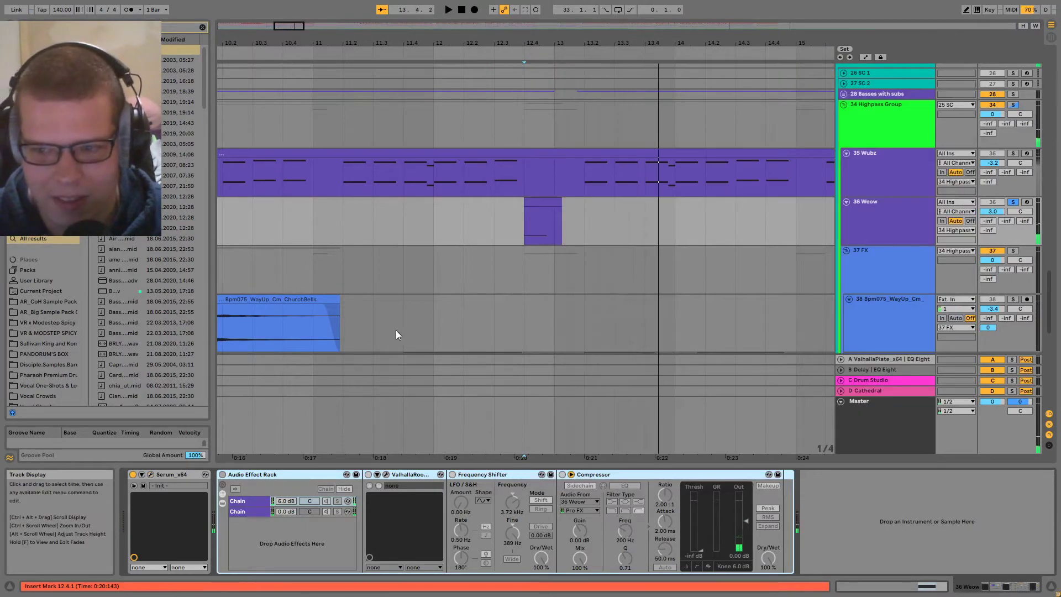
left_click(224, 475)
key("space")
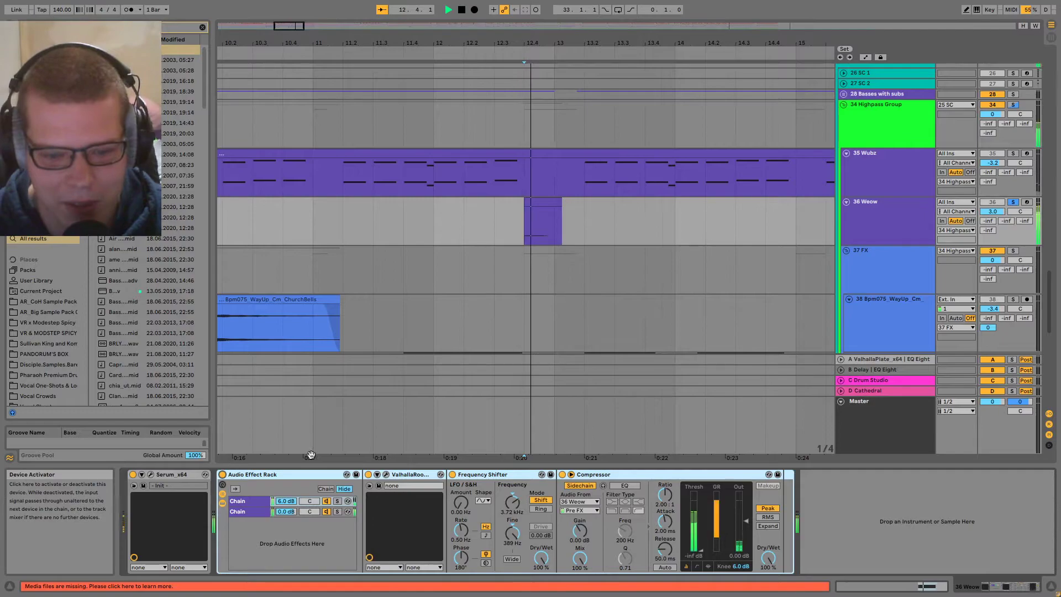
- Solo the first chain of the Weow track's Audio Effect Rack and listen to the clip through it
left_click(337, 501)
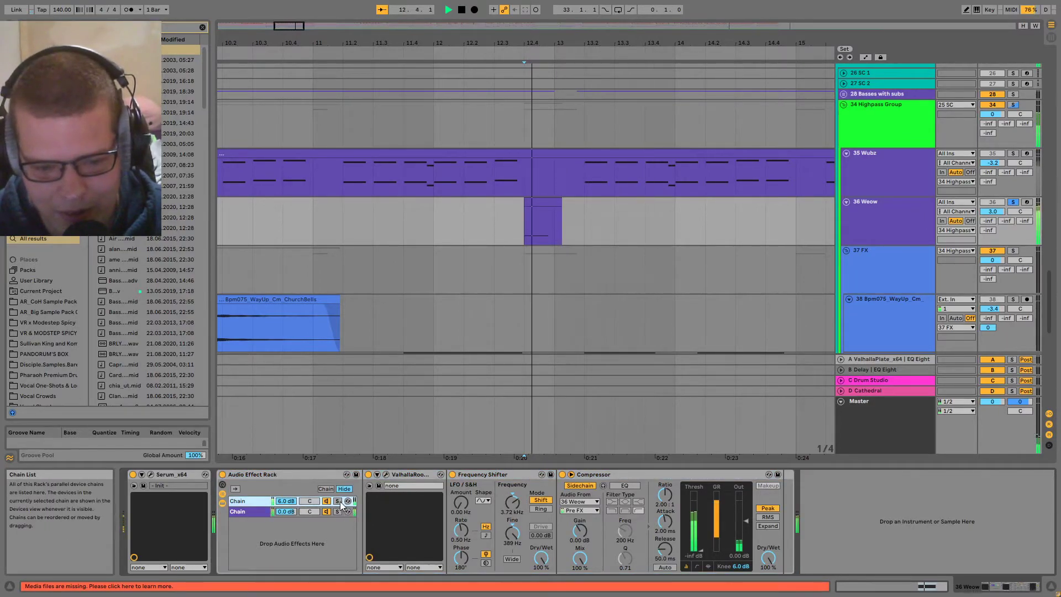
key("space")
key("space")
key("space")
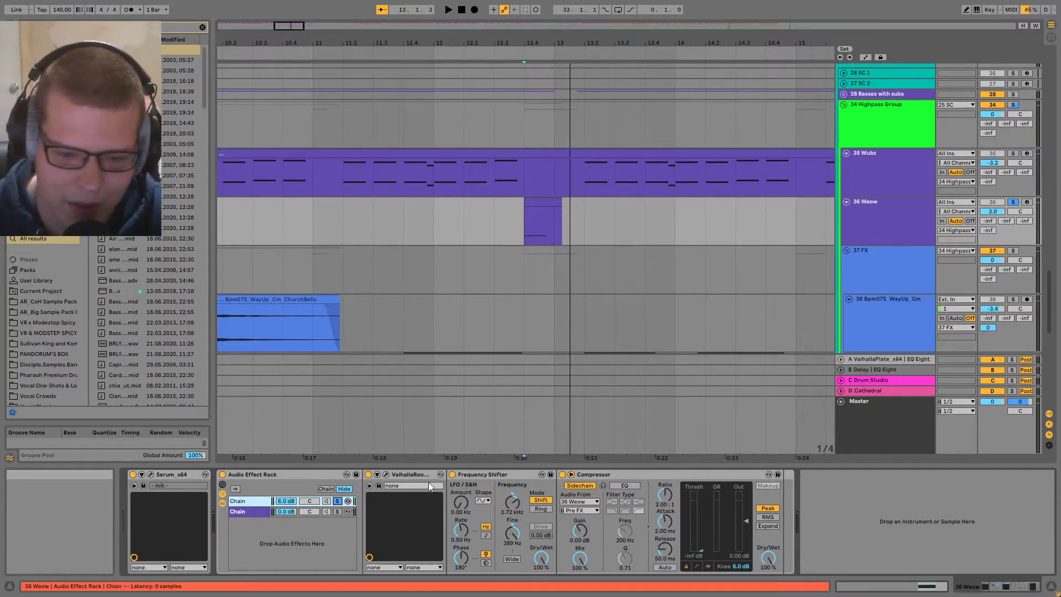
- Select ValhallaRoom on the Weow track and examine the end of the clip around 13.1.1
left_click(402, 476)
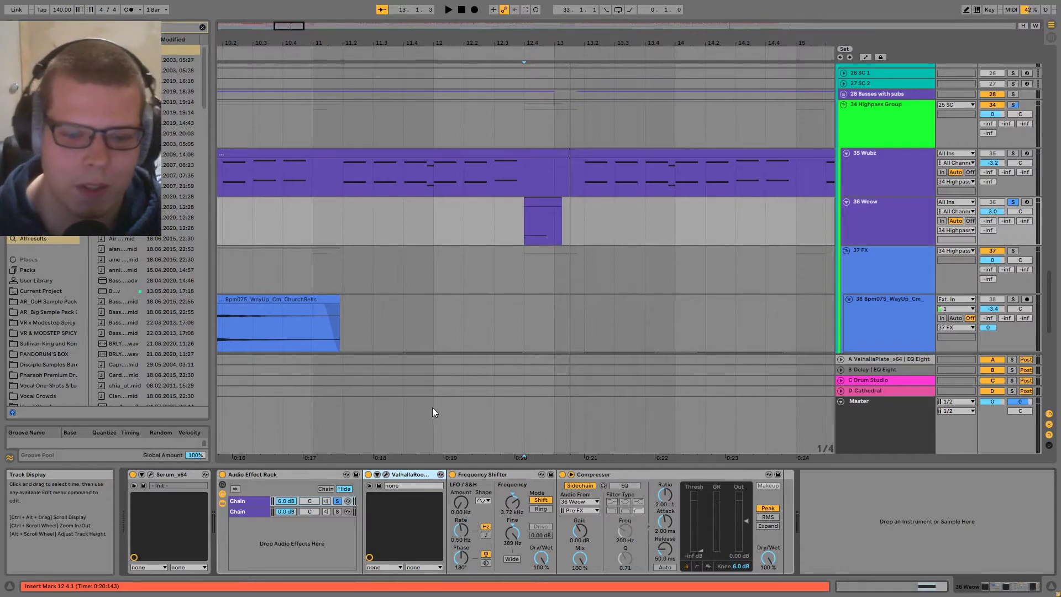
key("ctrl+z")
key("ctrl+z")
key("ctrl+z")
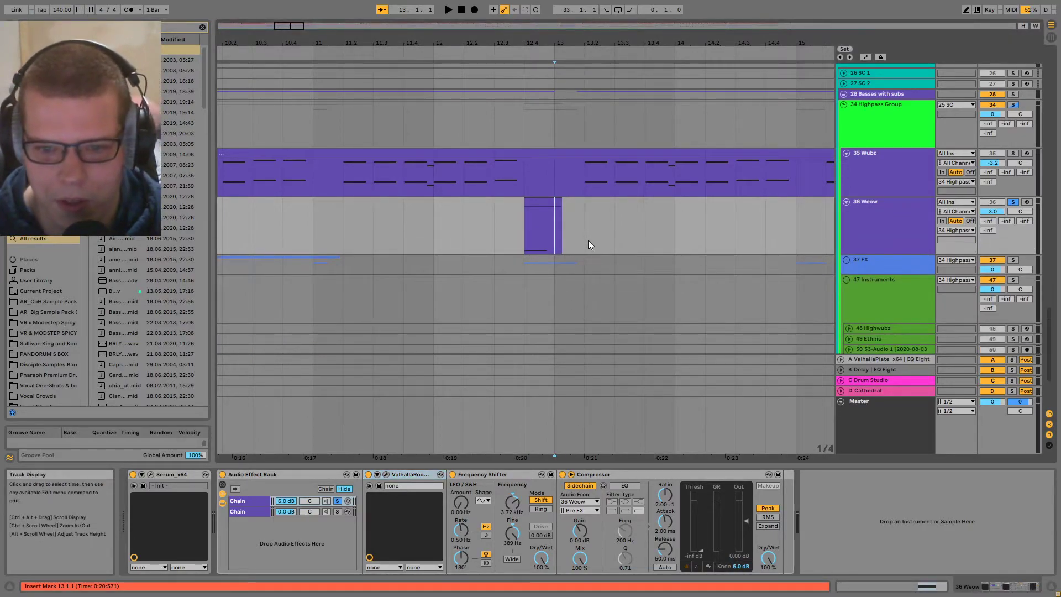
key("ctrl+z")
key("ctrl+z")
key("ctrl+z")
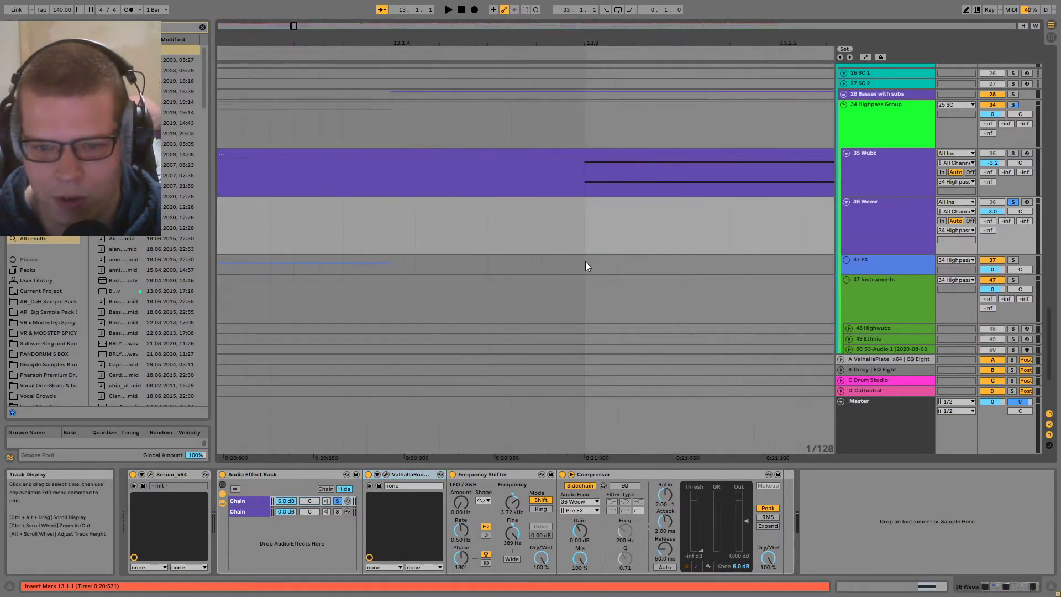
key("ctrl+z")
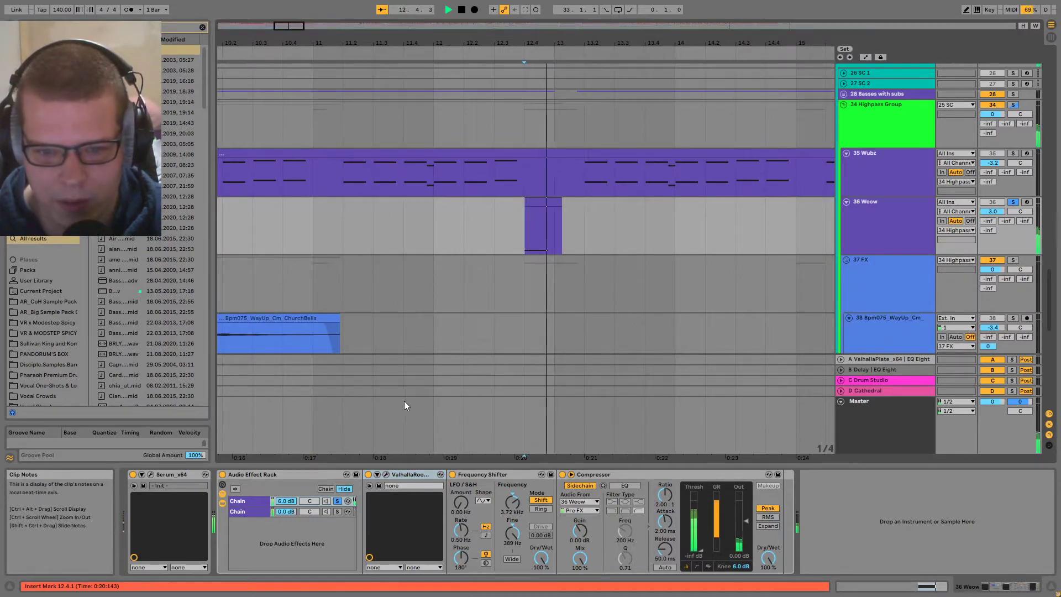
- Play the Weow clip from 12.4.1, compare the Frequency Shifter bypassed and enabled, and select that device
left_click_drag(540, 225, 461, 196)
key("space")
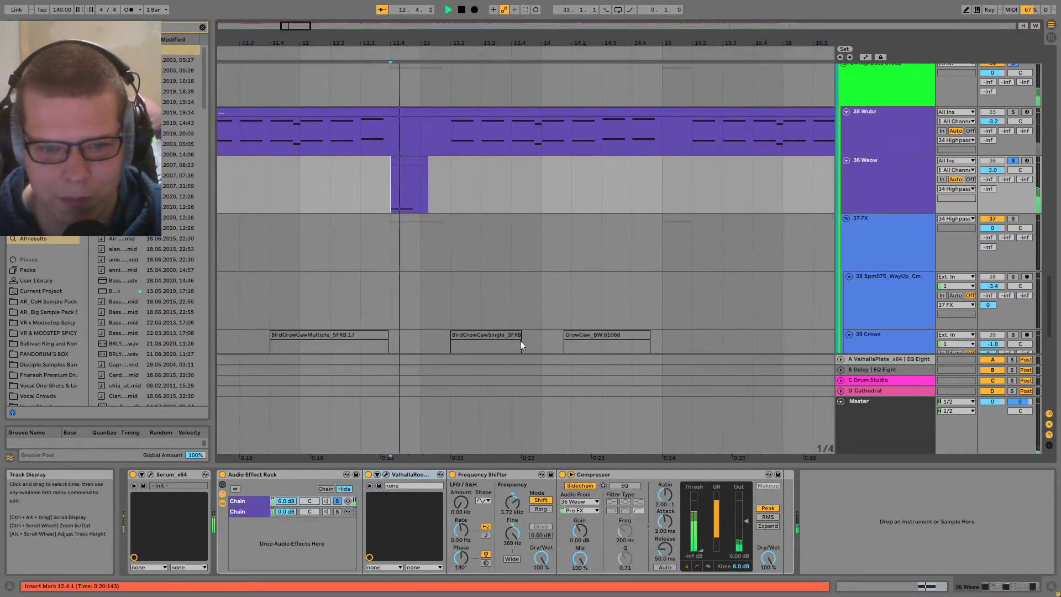
left_click(453, 475)
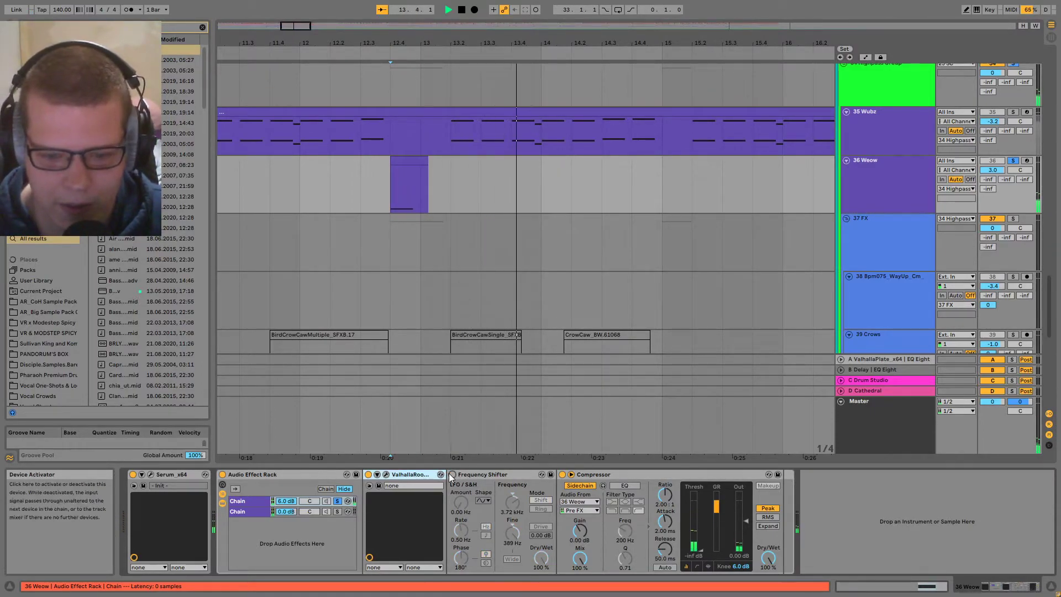
left_click(453, 475)
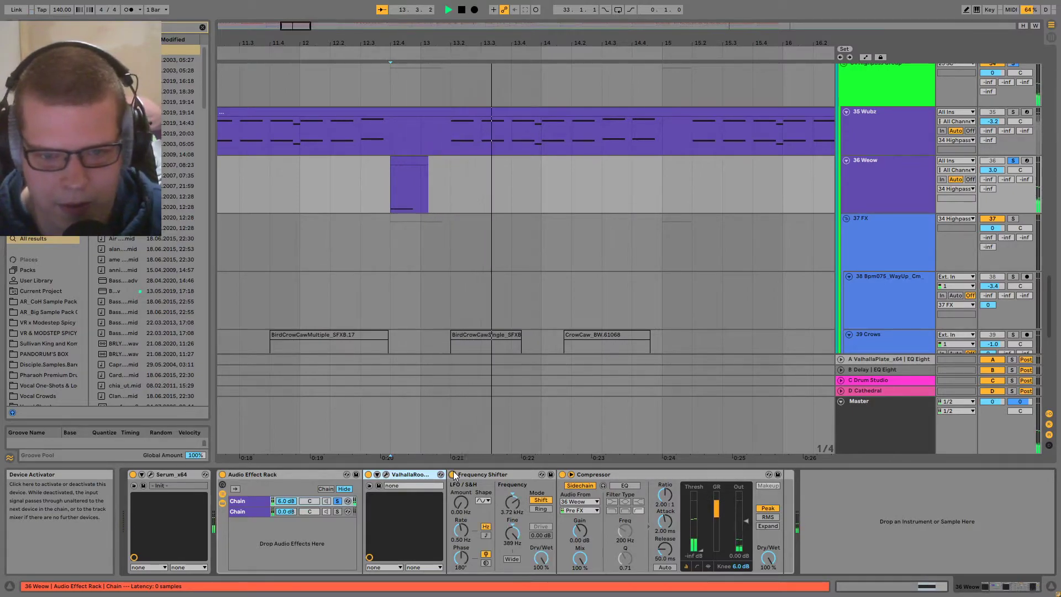
left_click(517, 477)
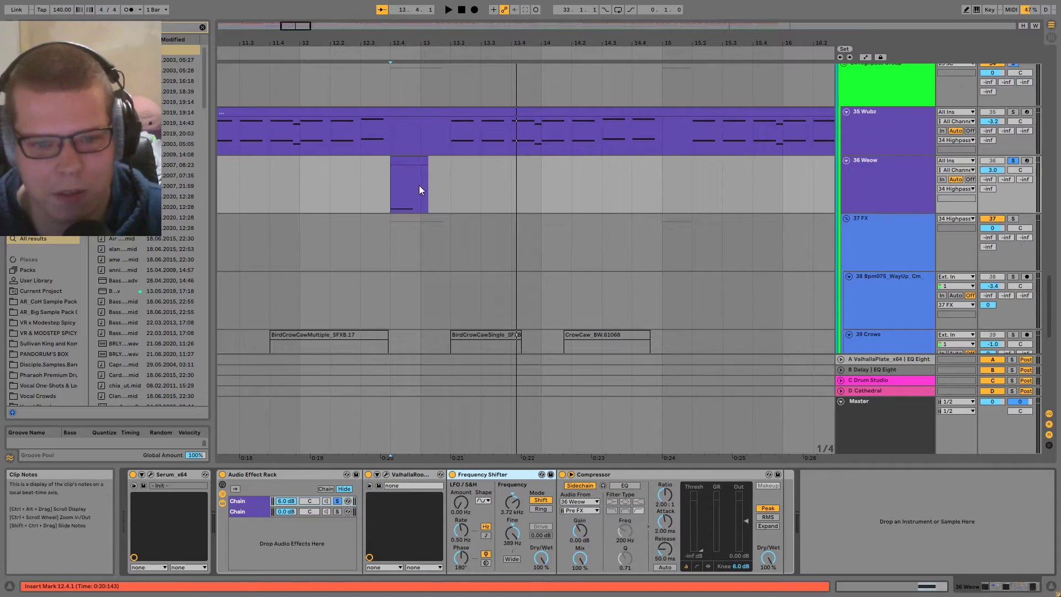
- Select the Weow track's sidechained Compressor, play the clip through it and place the insert marker at 12.4.1
scroll(419, 166, "down", 10)
scroll(351, 154, "up", 10)
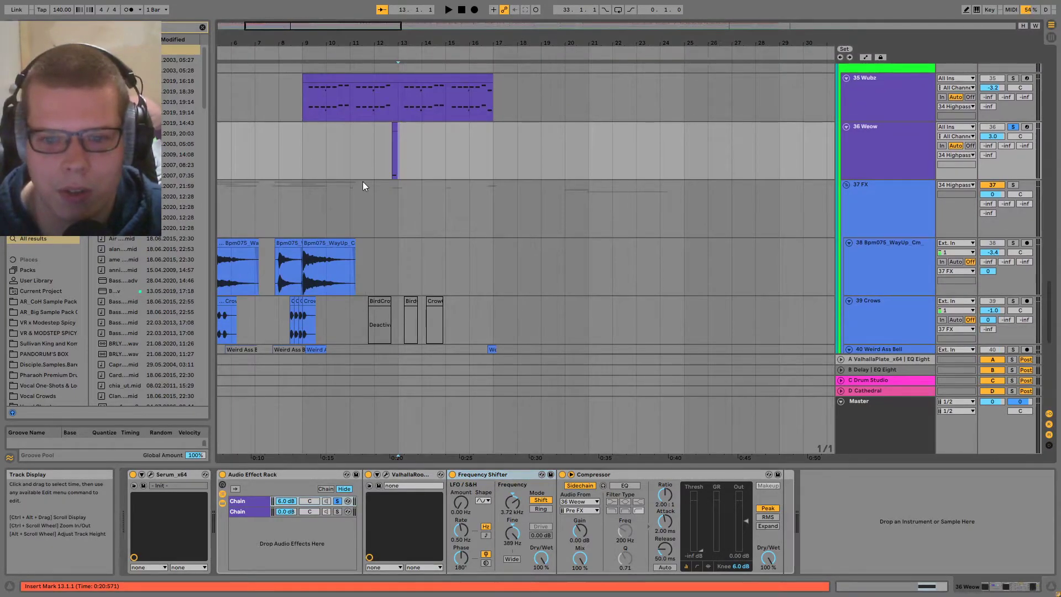
scroll(367, 181, "up", 8)
left_click(618, 477)
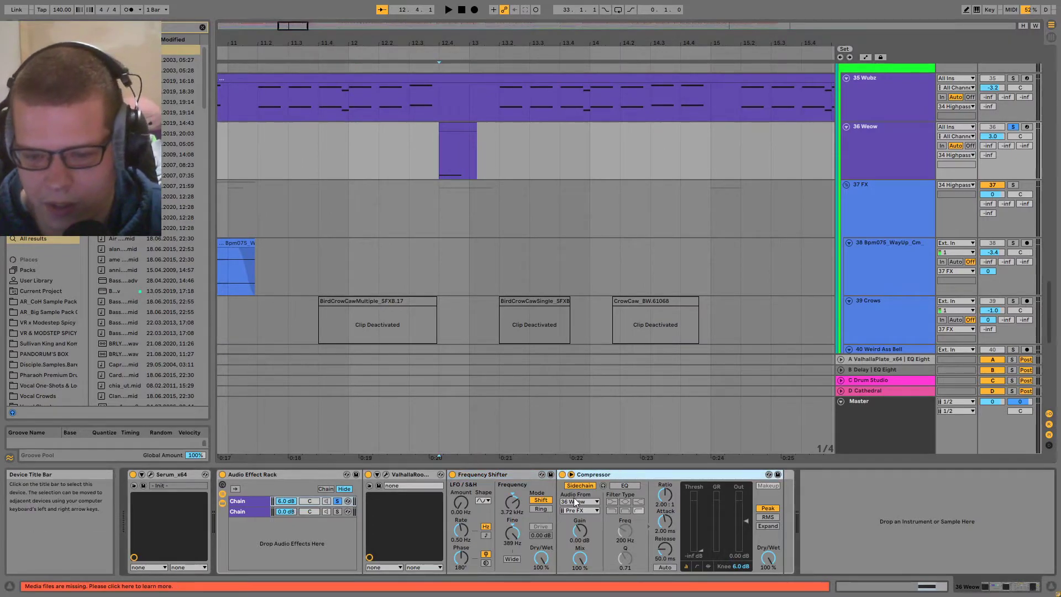
key("space")
key("space")
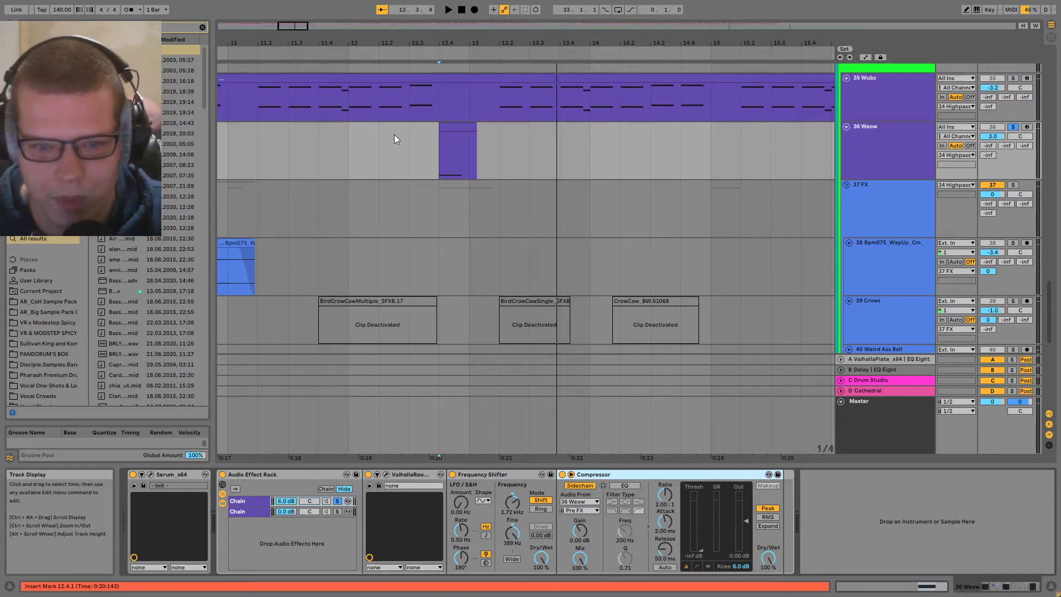
left_click(442, 152)
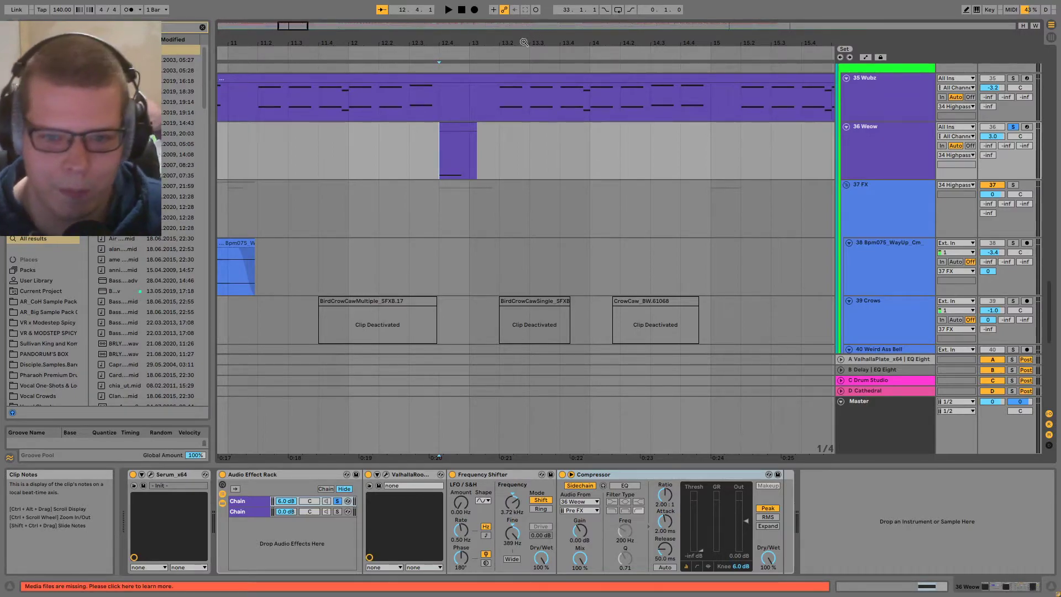
left_click(1013, 128)
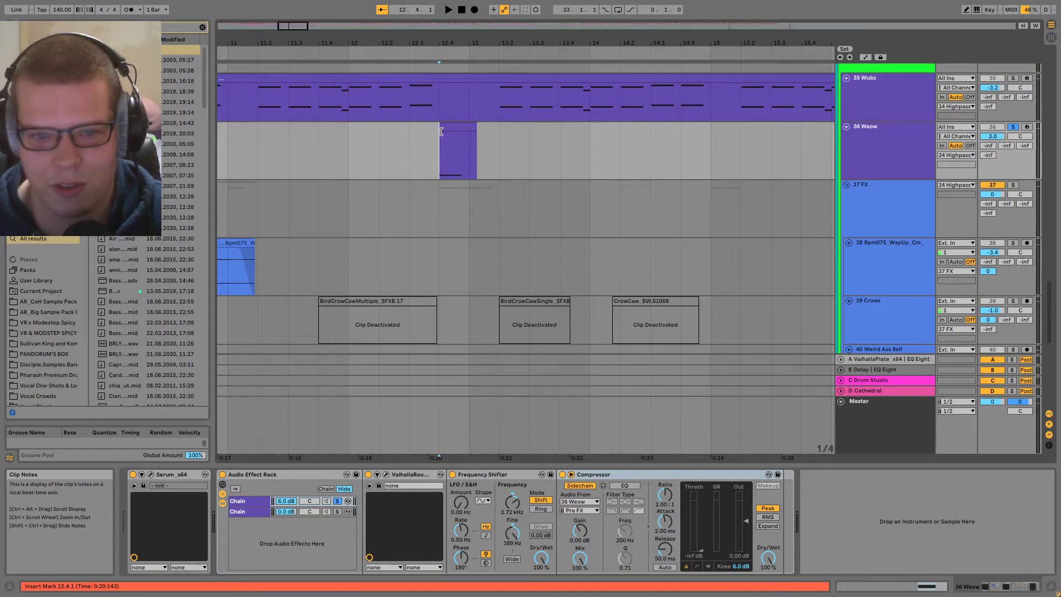
- Unsolo the first chain of the Weow track's Audio Effect Rack and rename the two chains WET and DRY
left_click(469, 145)
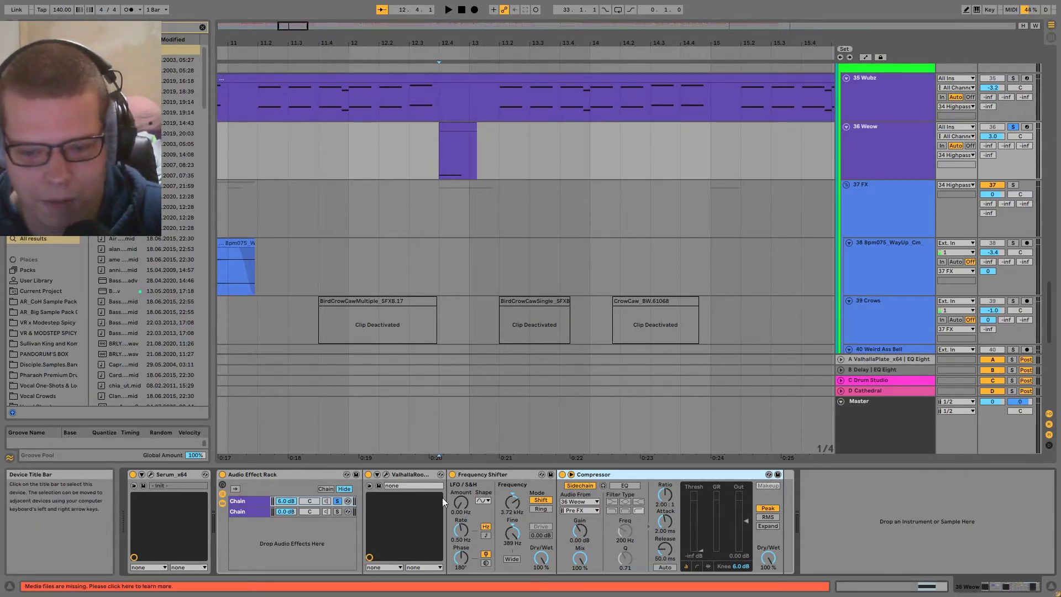
left_click(268, 545)
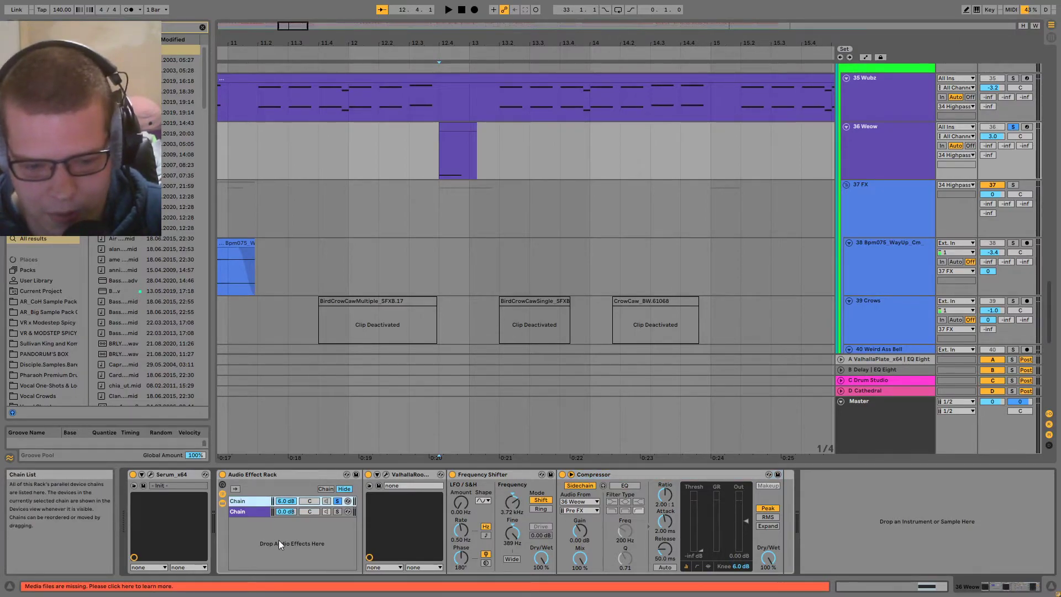
left_click(339, 510)
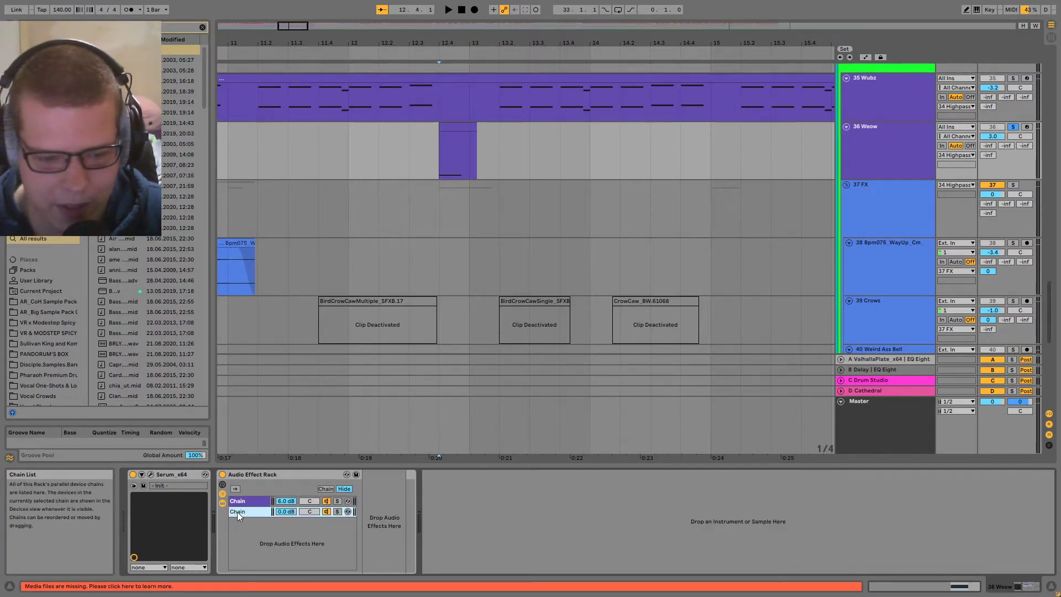
left_click(257, 513)
key("ctrl+r")
type("DRY")
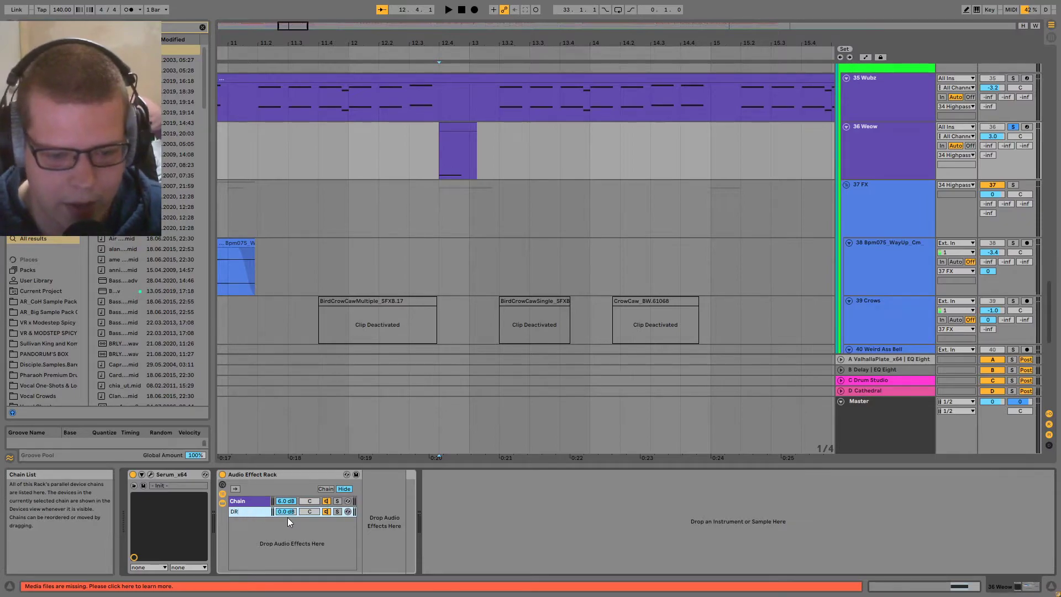
left_click(249, 498)
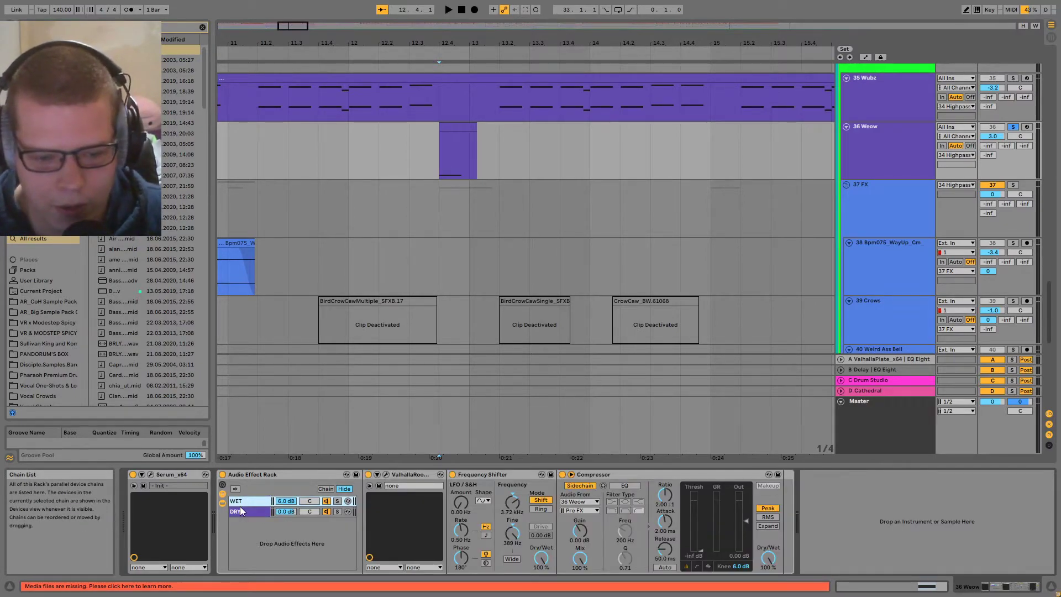
left_click(240, 510)
left_click(243, 501)
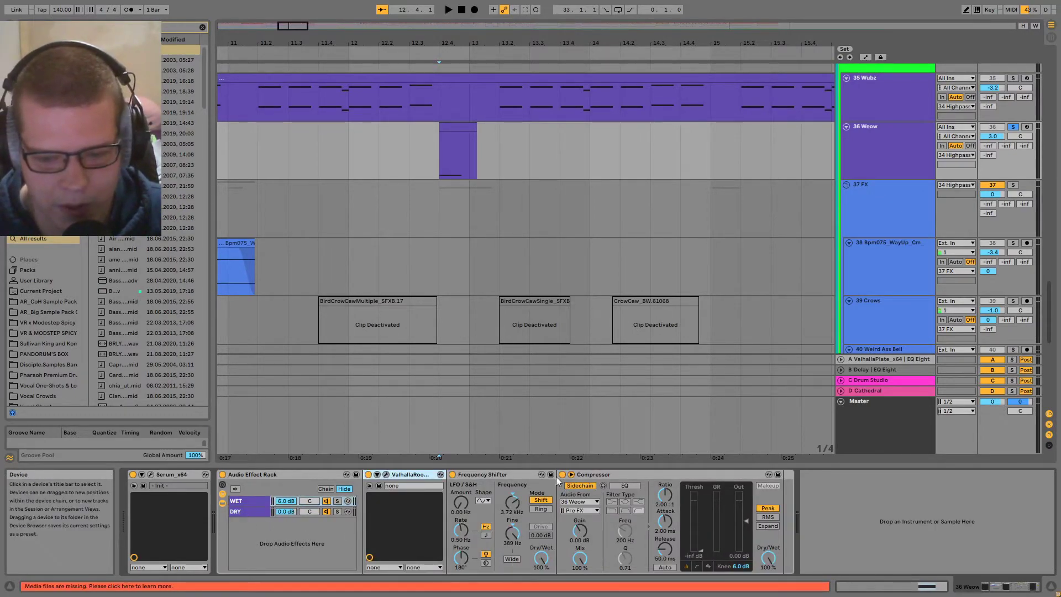
- Collapse and switch off the Frequency Shifter in the WET chain, and select the chain's Compressor
left_click(481, 475)
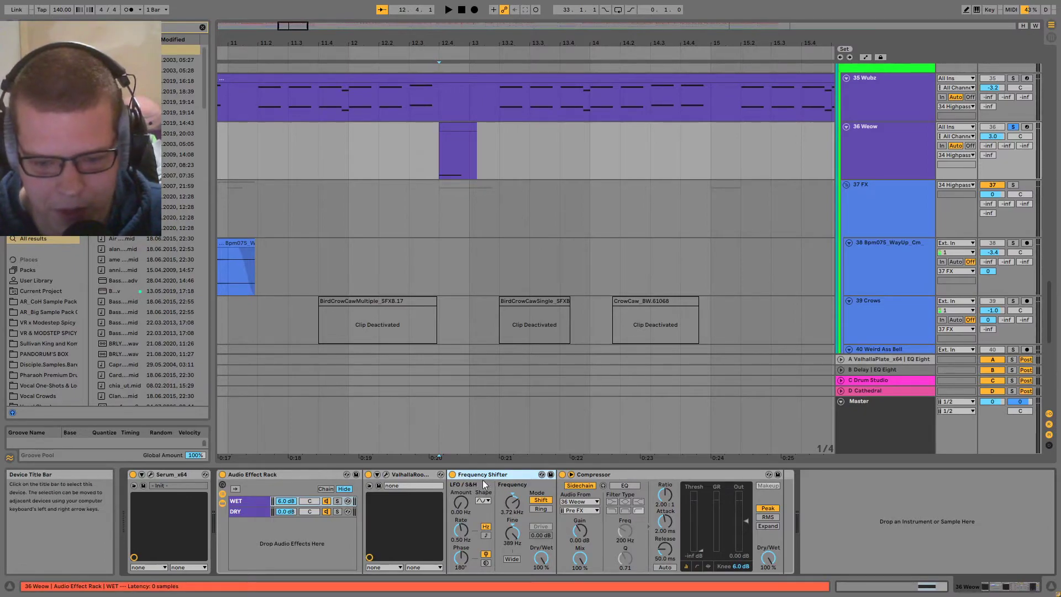
double_click(494, 473)
left_click(452, 474)
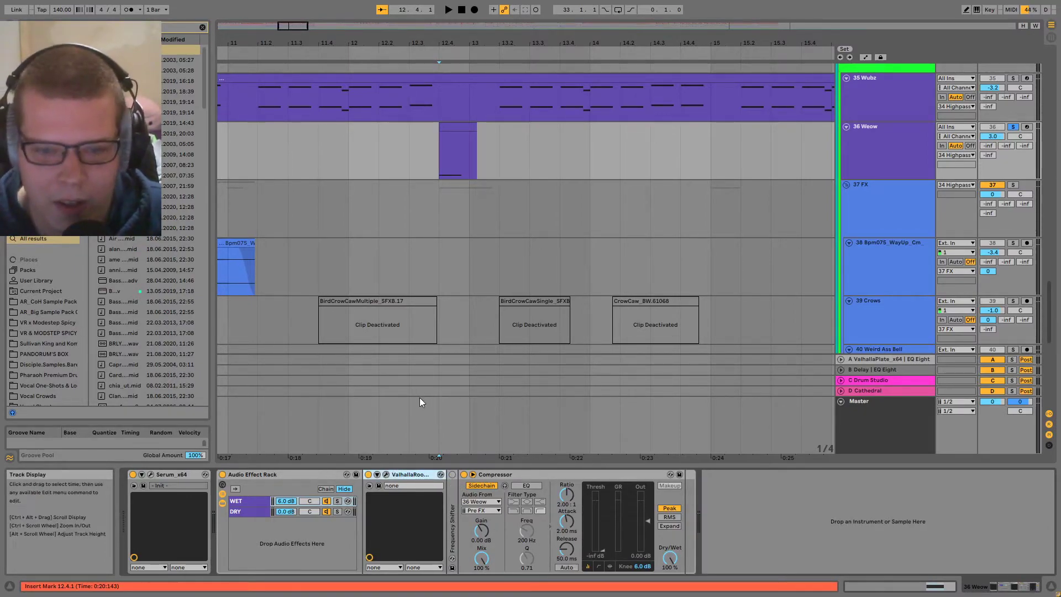
left_click(404, 474)
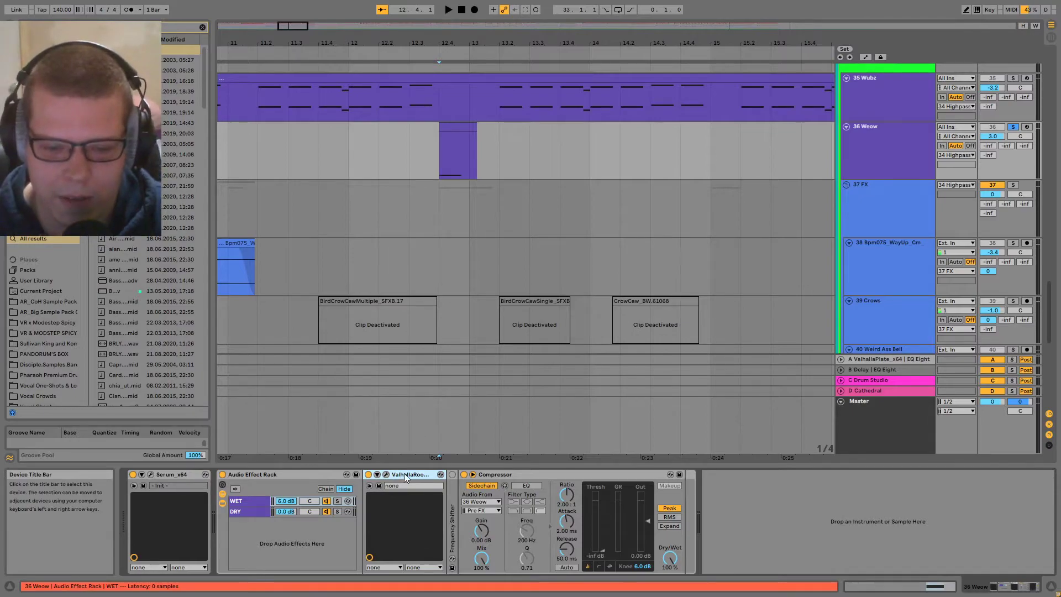
left_click(487, 476)
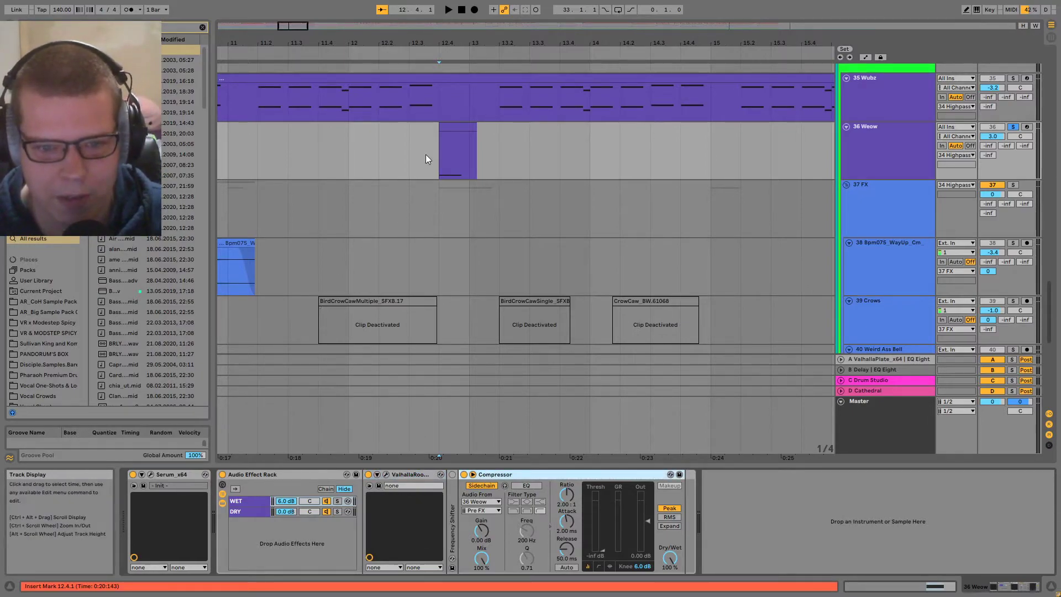
- Solo the WET chain, listen to the Weow clip through it and return the insert marker to 12.4.1
key("space")
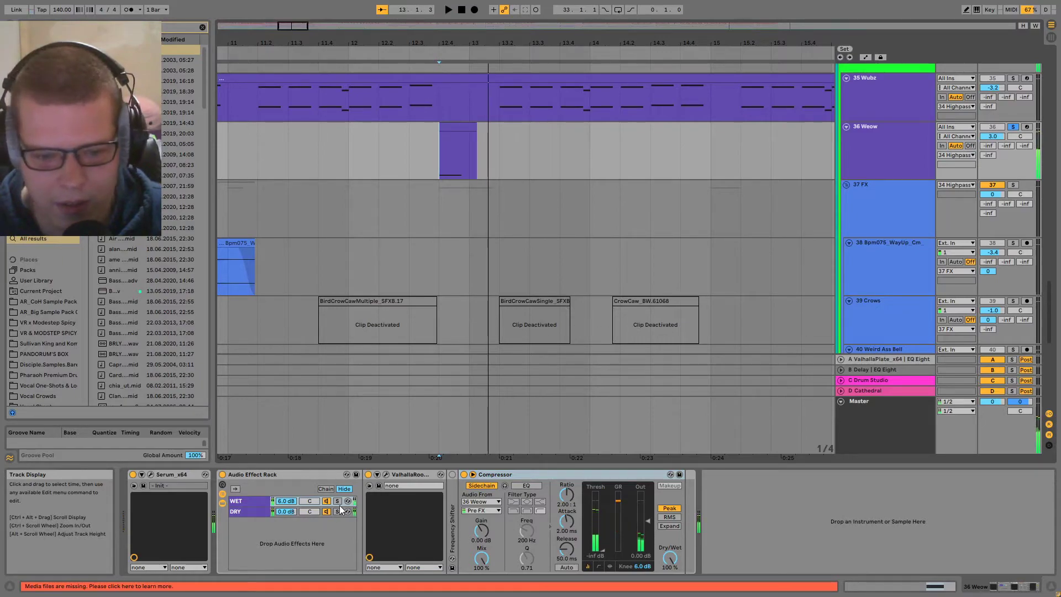
left_click(338, 501)
key("space")
key("space")
left_click(446, 160)
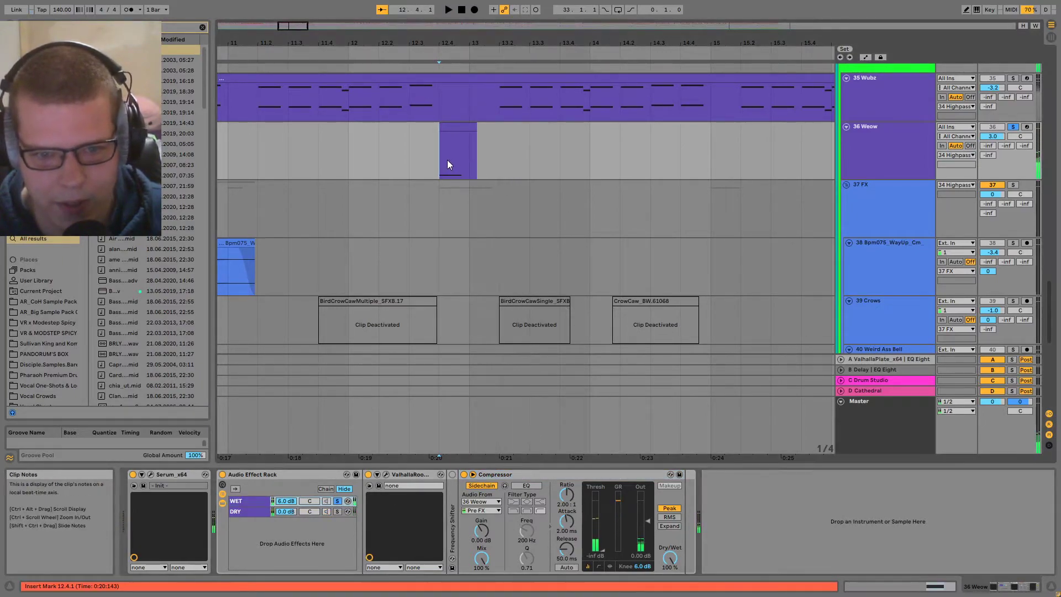
scroll(446, 160, "up", 3)
key("space")
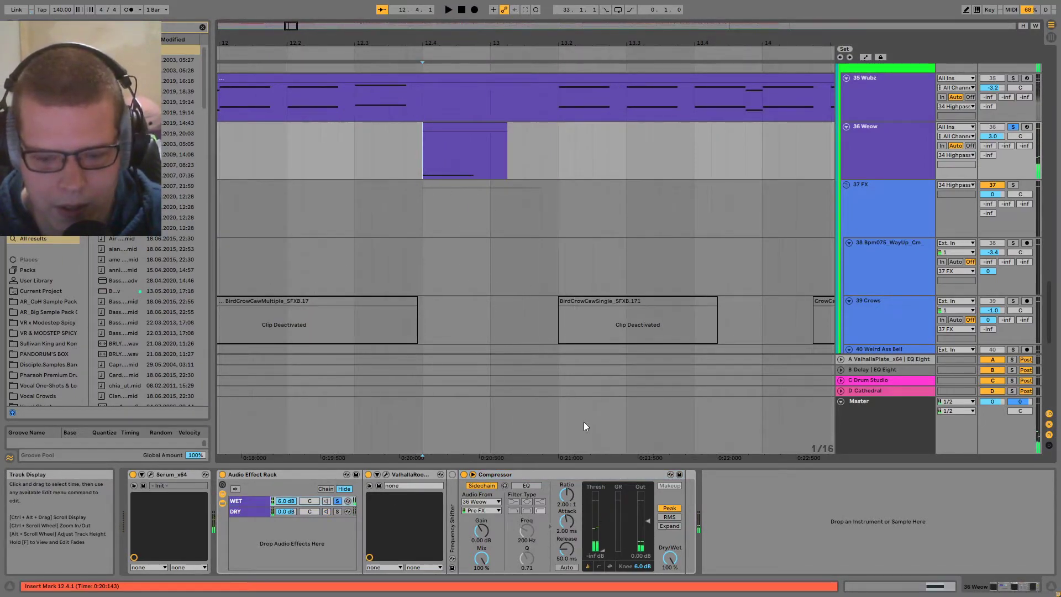
scroll(496, 239, "up", 3)
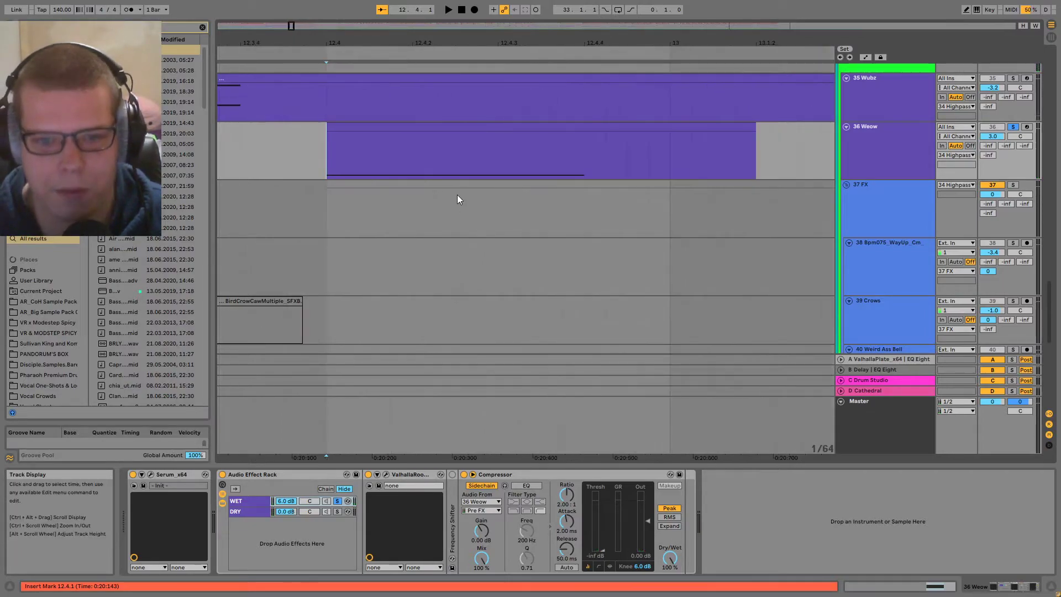
scroll(457, 194, "up", 2)
scroll(517, 296, "down", 2)
scroll(598, 284, "right", 2)
left_click(402, 239)
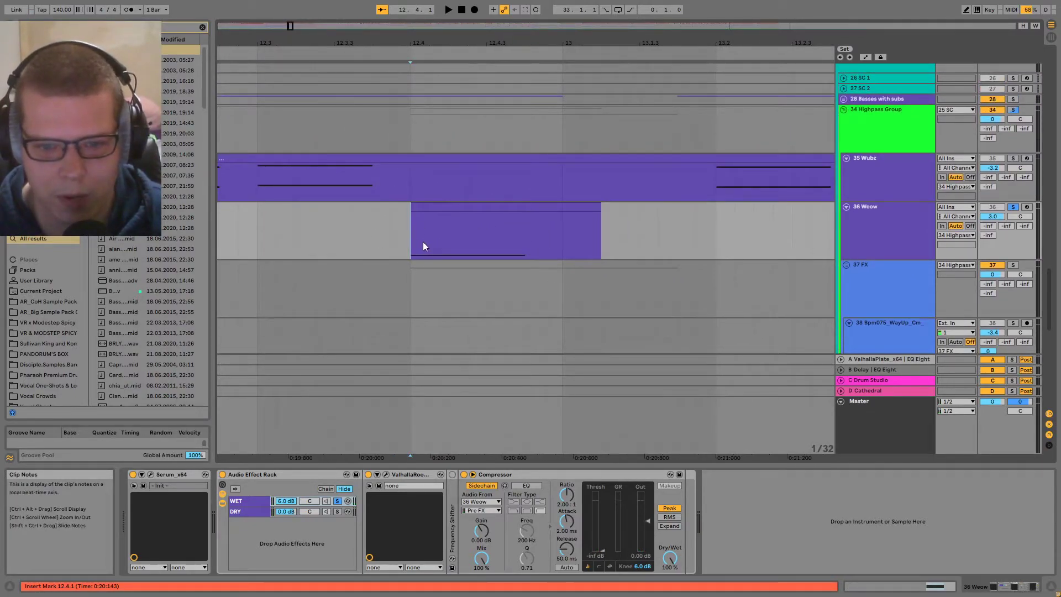
- Solo the DRY chain to hear the Weow clip unprocessed, unsolo it and return the insert marker to 12.4.1
left_click(338, 512)
key("space")
left_click(338, 512)
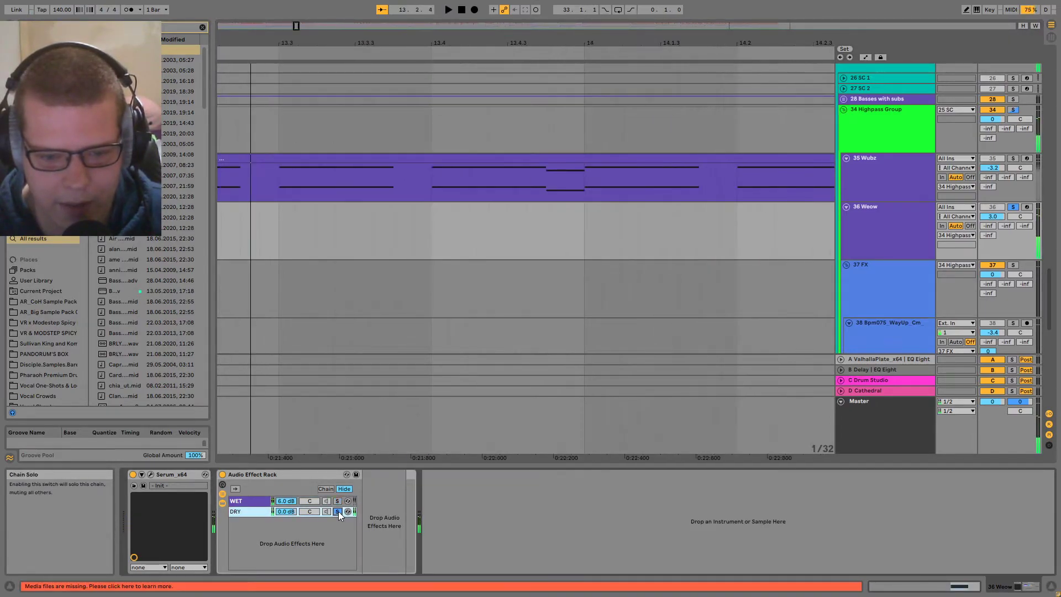
scroll(565, 201, "down", 1)
scroll(565, 201, "down", 3)
left_click_drag(499, 226, 611, 242)
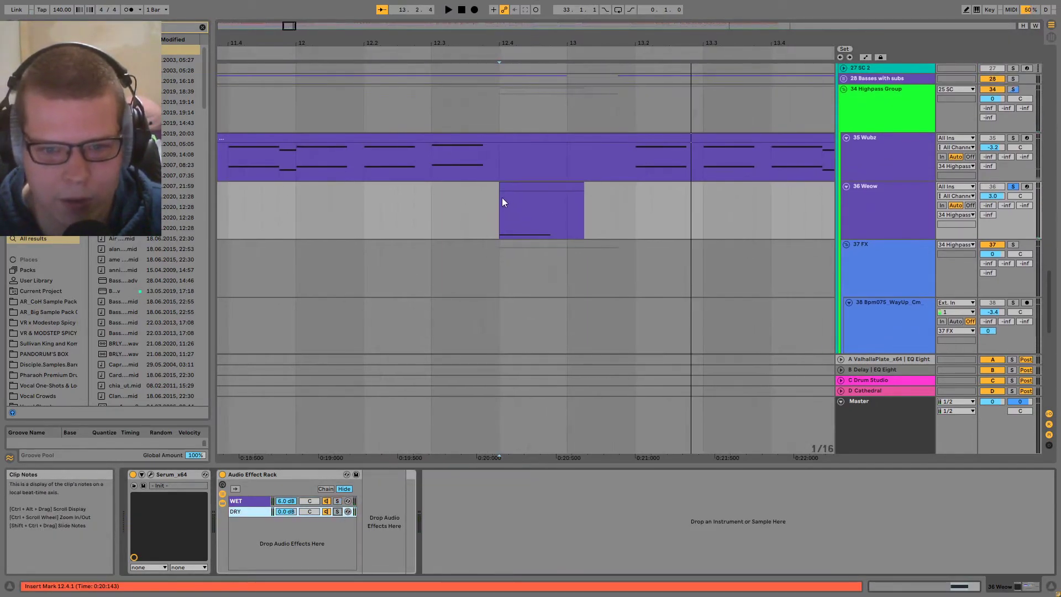
left_click(504, 198)
- Solo the WET chain again, play the Weow clip from 12.4.1 and check the point at 12.4.3
left_click(337, 501)
scroll(554, 250, "up", 3)
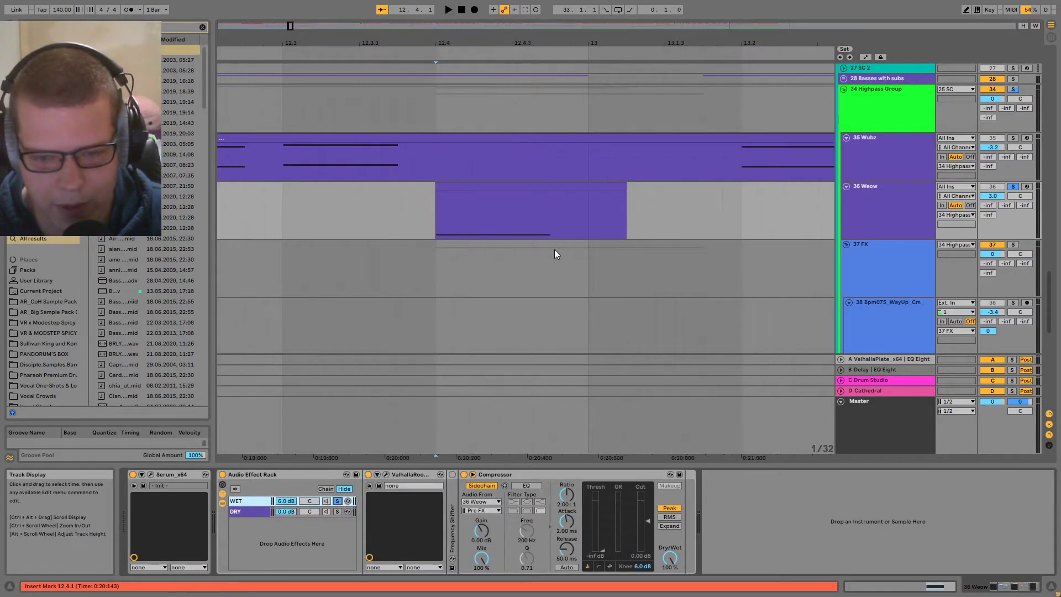
left_click_drag(661, 288, 595, 236)
key("space")
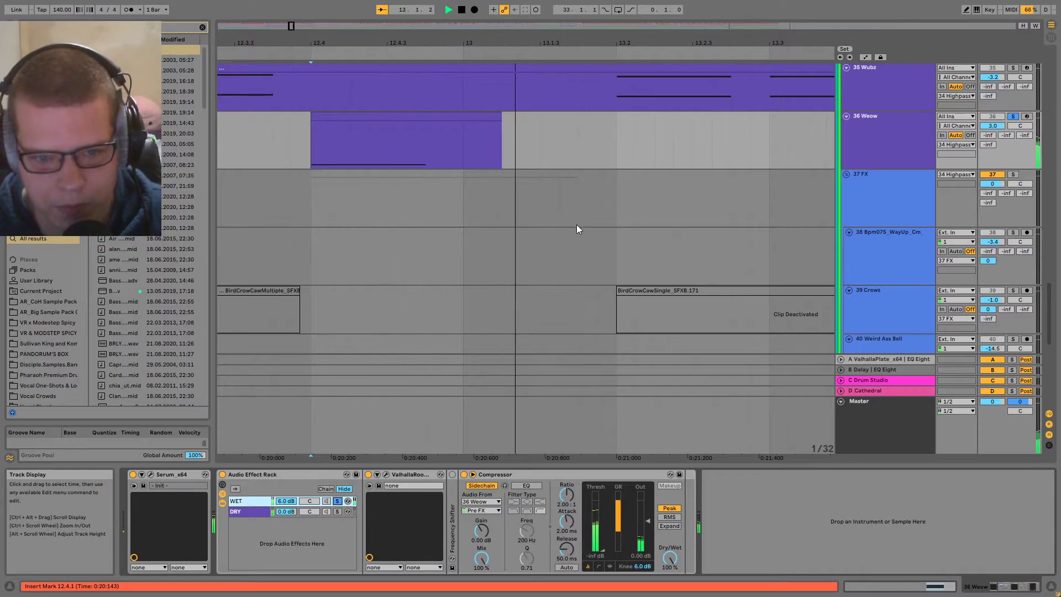
left_click(307, 148)
left_click(387, 150)
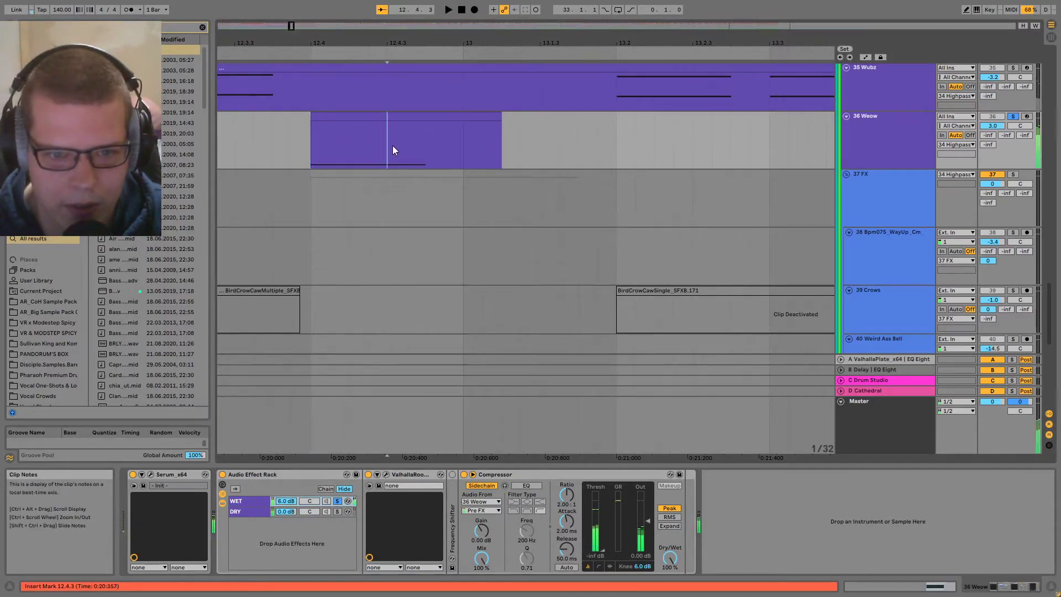
key("space")
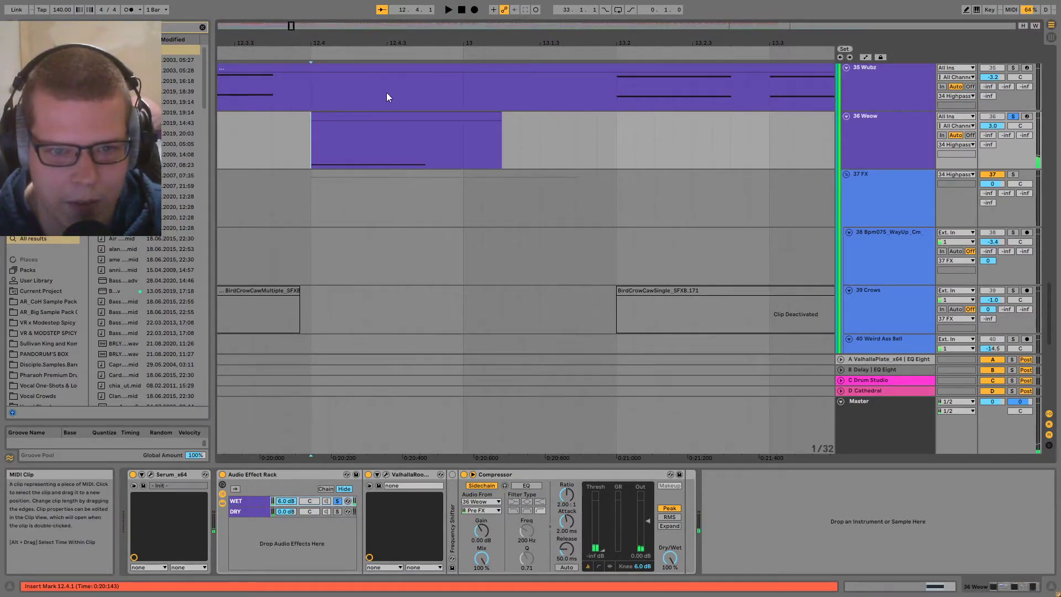
- Add a locator named "reverb" at 12.4.3
right_click(390, 54)
left_click(416, 81)
type("rever")
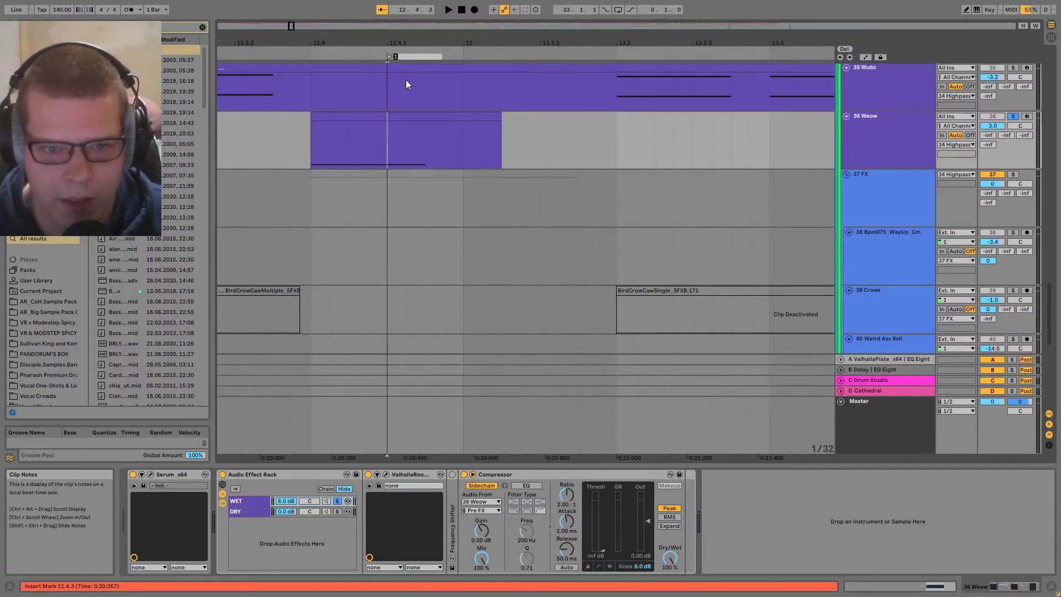
type("b")
key("Return")
- Add a locator named "dry" at 12.4.1, the start of the Weow clip
left_click(330, 155)
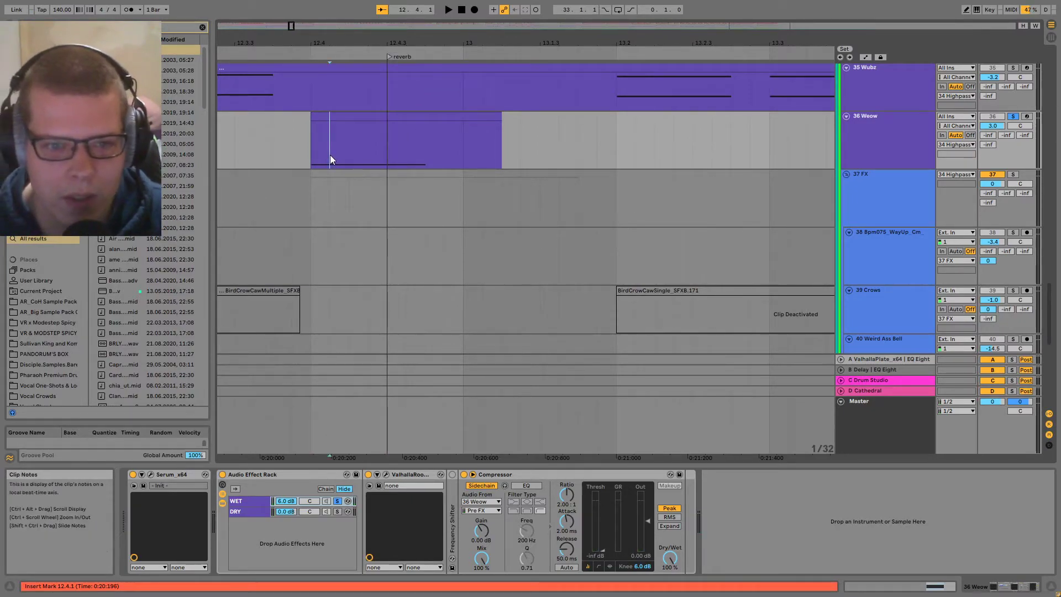
left_click_drag(317, 151, 393, 141)
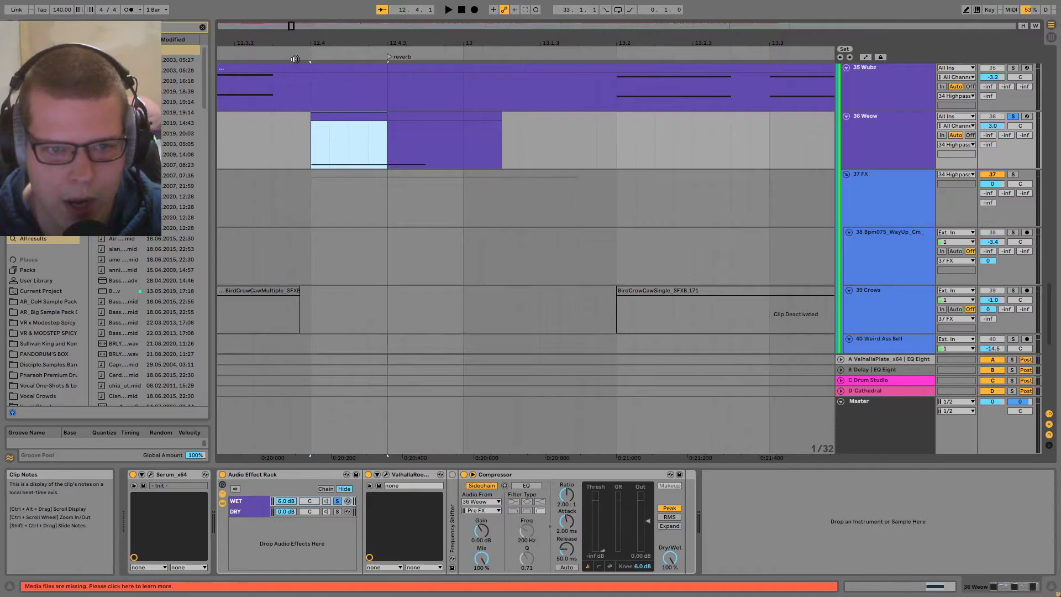
right_click(311, 56)
left_click(326, 77)
right_click(311, 50)
left_click(325, 77)
type("dry")
key("Return")
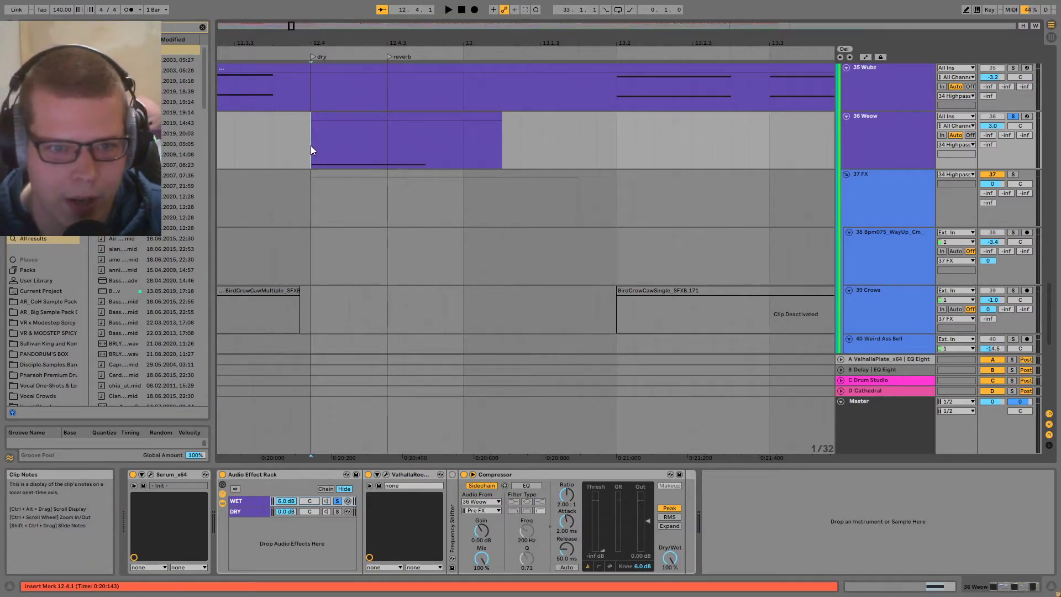
- Point out the clip's sections at the dry and reverb locators and place the insert marker at 12.4.1
left_click_drag(311, 144, 344, 146)
left_click(389, 144)
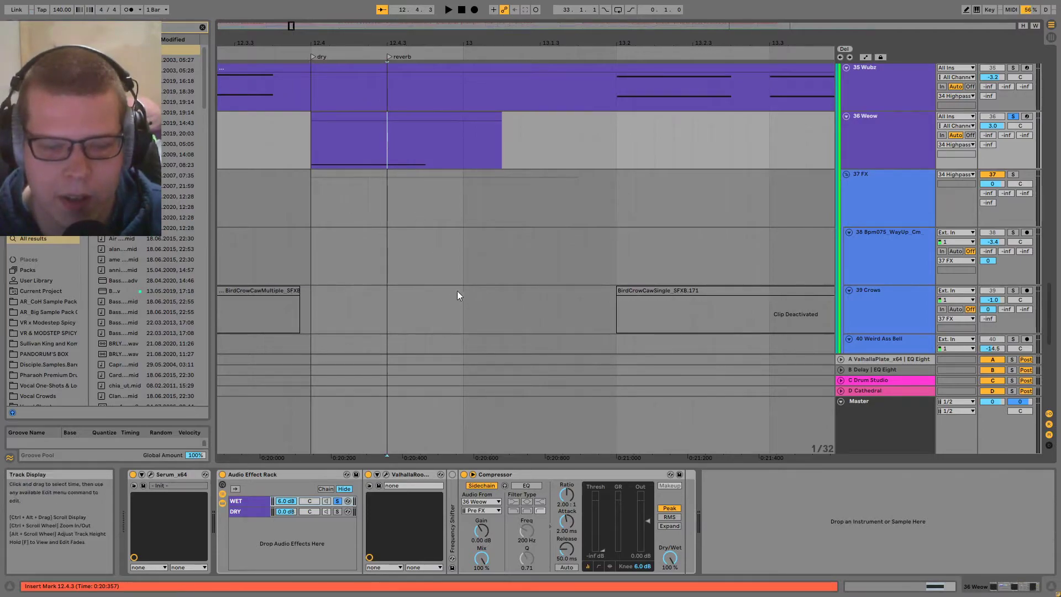
left_click(307, 145)
left_click_drag(293, 146, 422, 149)
left_click(393, 148)
left_click(295, 150)
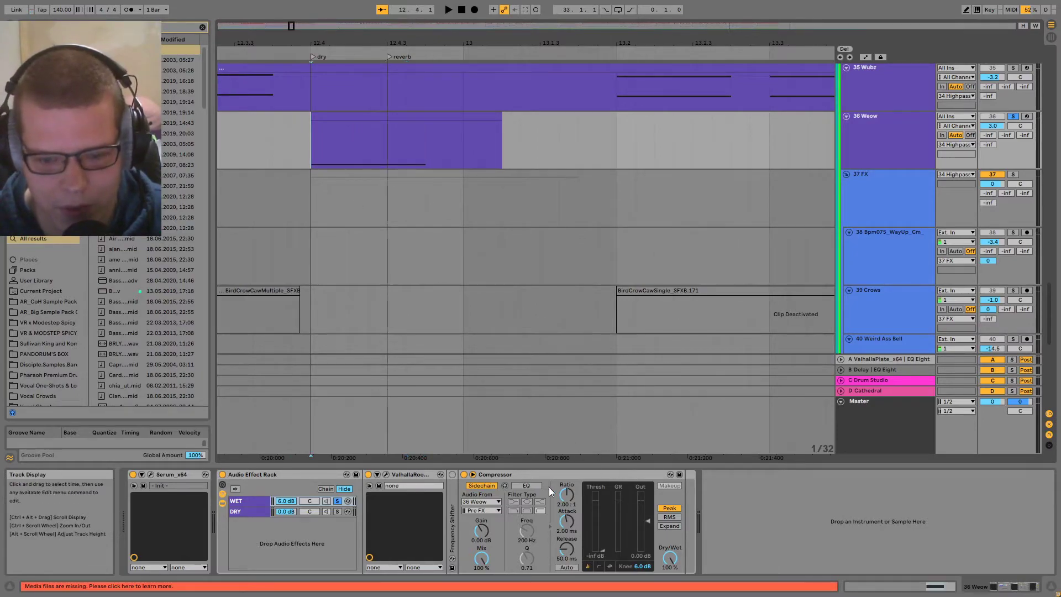
- Review the Compressor, Serum and ValhallaRoom devices one by one and play the Weow clip from the dry locator
left_click(556, 485)
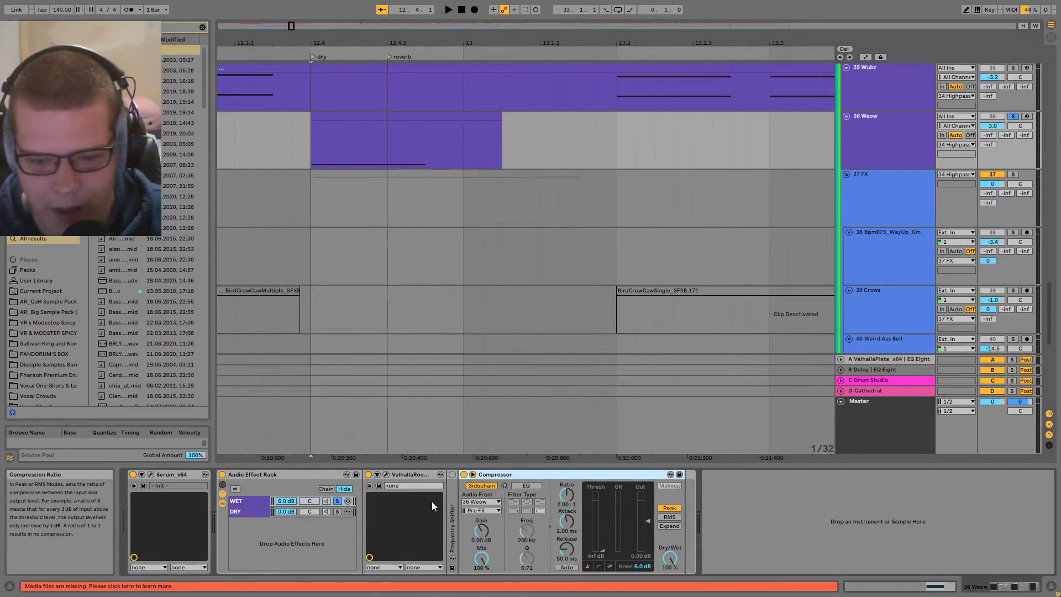
left_click(170, 476)
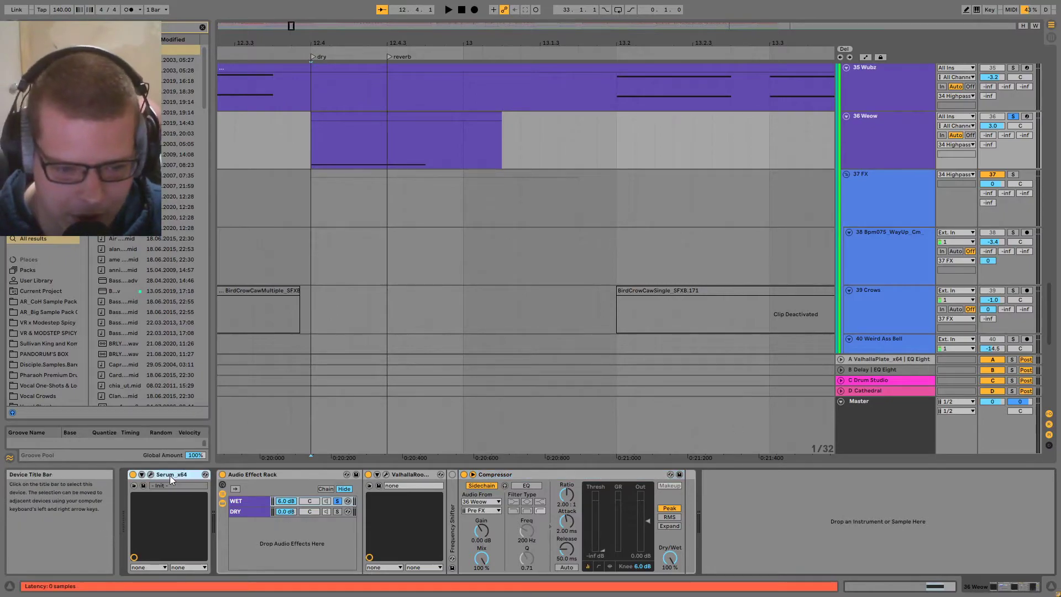
left_click(508, 475)
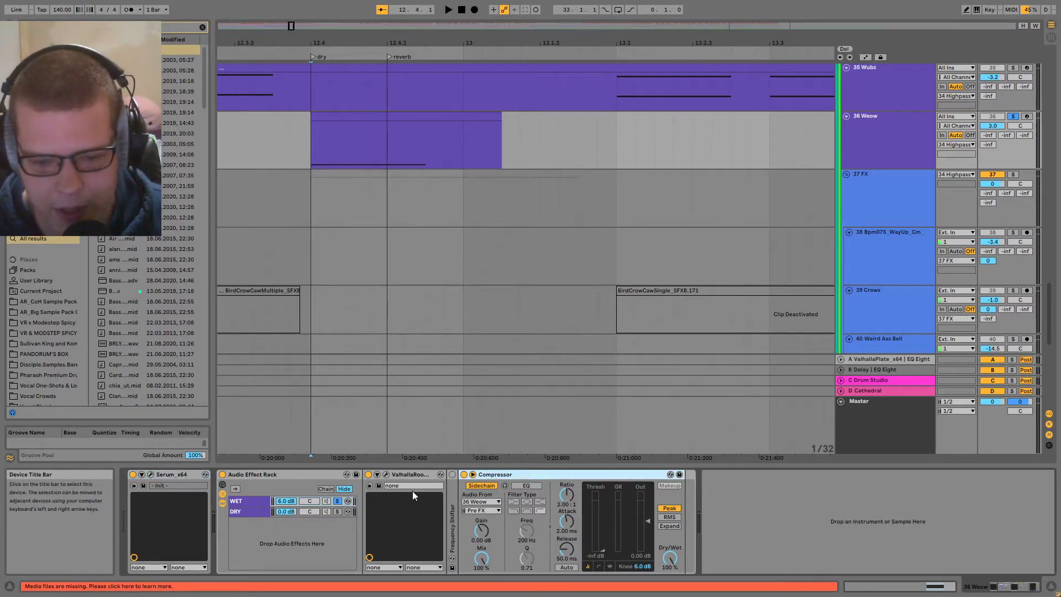
left_click(409, 475)
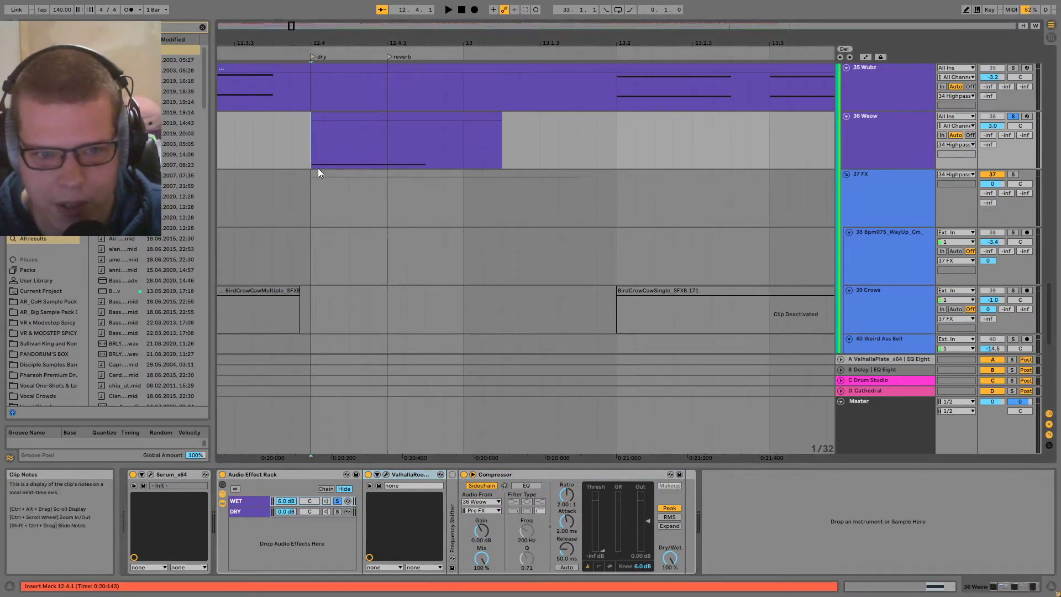
key("space")
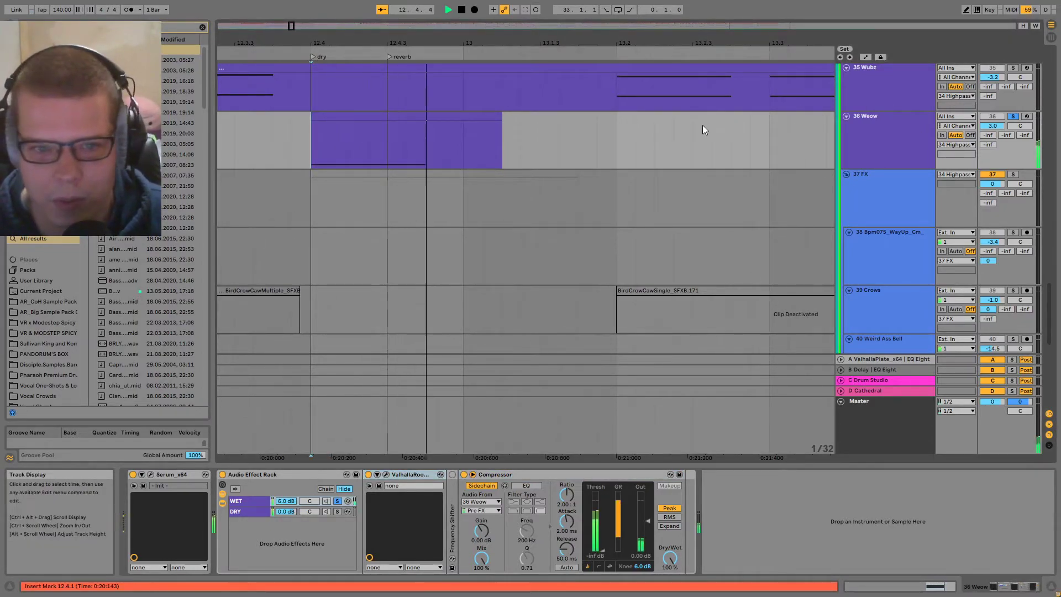
- Unsolo the Weow track and its WET chain, play the passage in the full mix and place the insert marker at 14.1.1
key("space")
key("space")
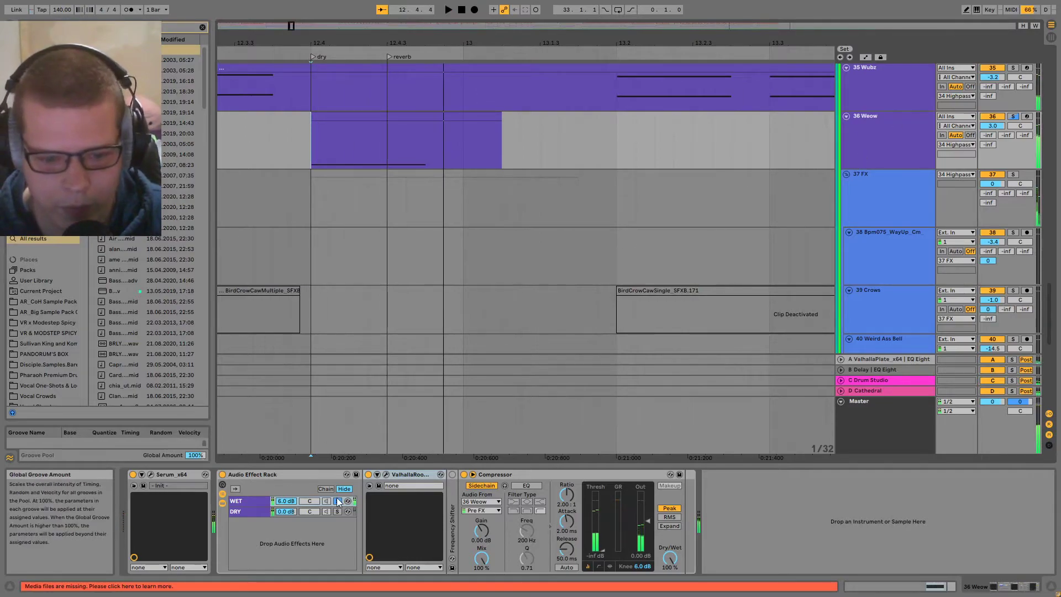
key("space")
left_click(552, 172)
key("minus")
key("minus")
key("minus")
key("minus")
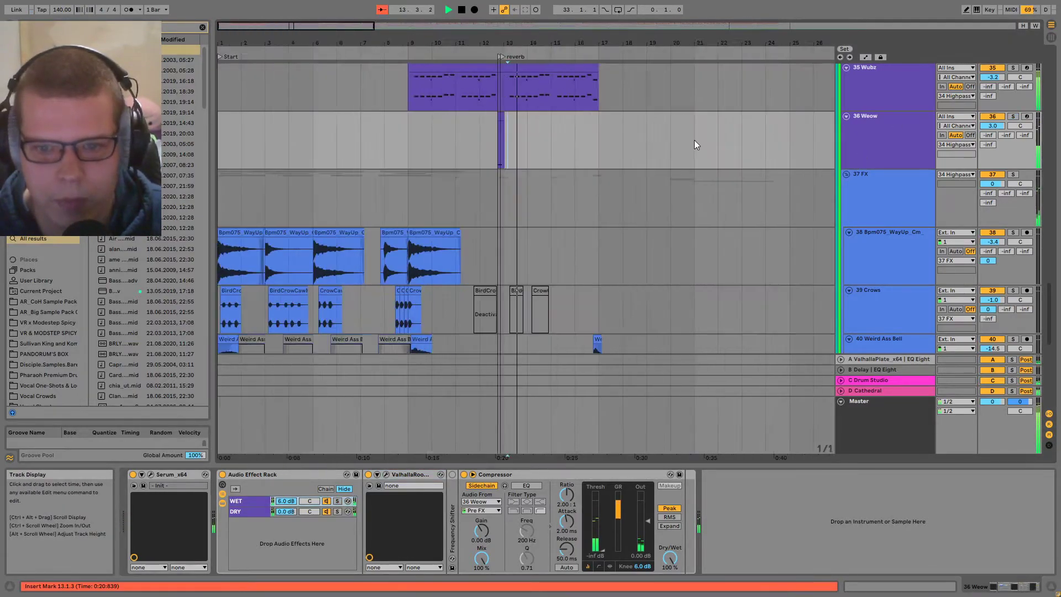
left_click(527, 147)
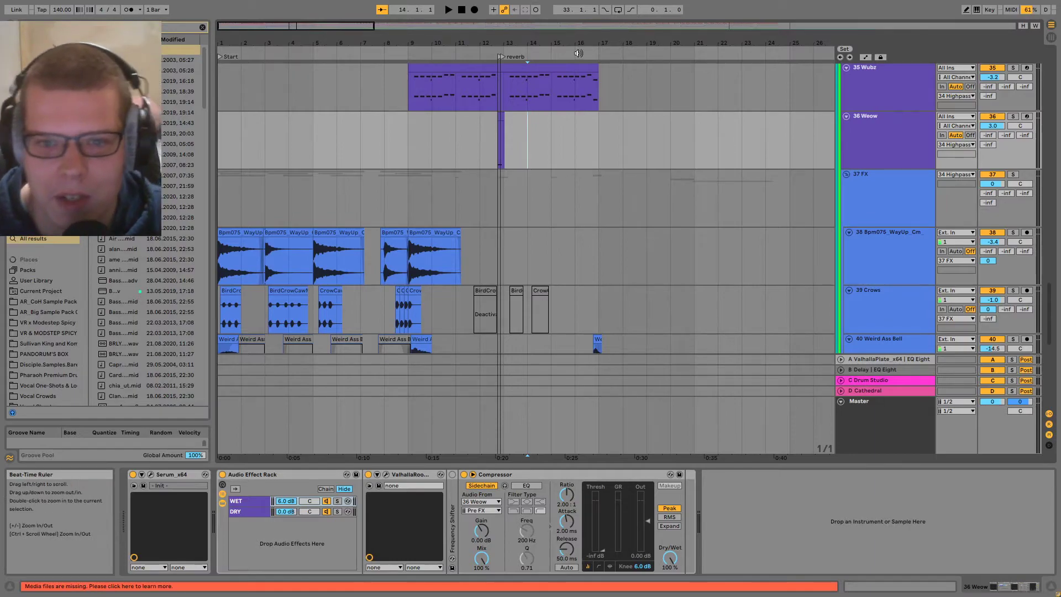
- Collapse the Wubz and Weow tracks so the FX group's tracks can be shown
left_click(555, 130)
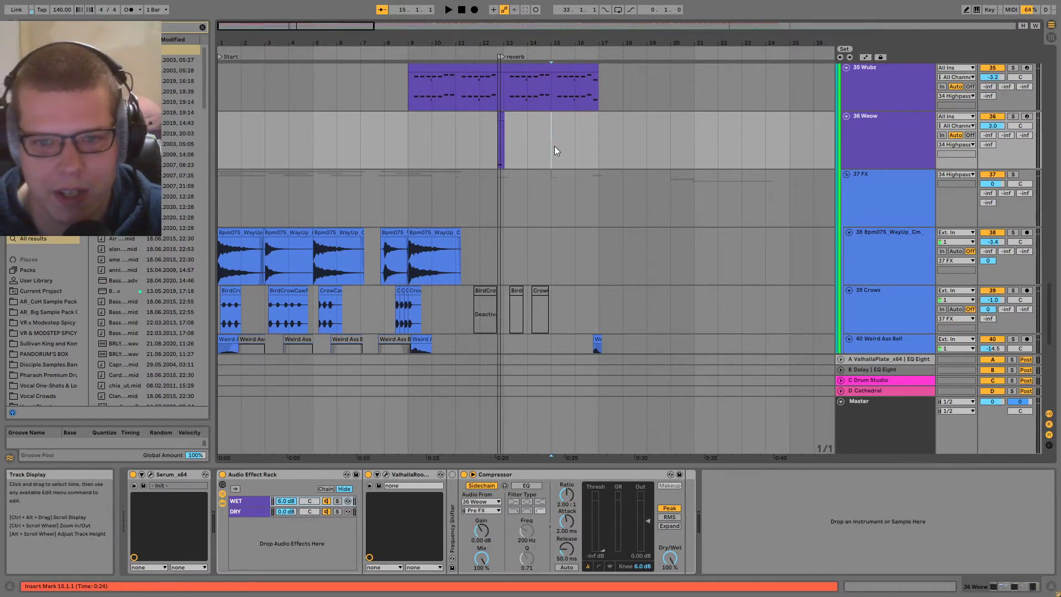
left_click(846, 116, "alt")
left_click(694, 106)
left_click(846, 126)
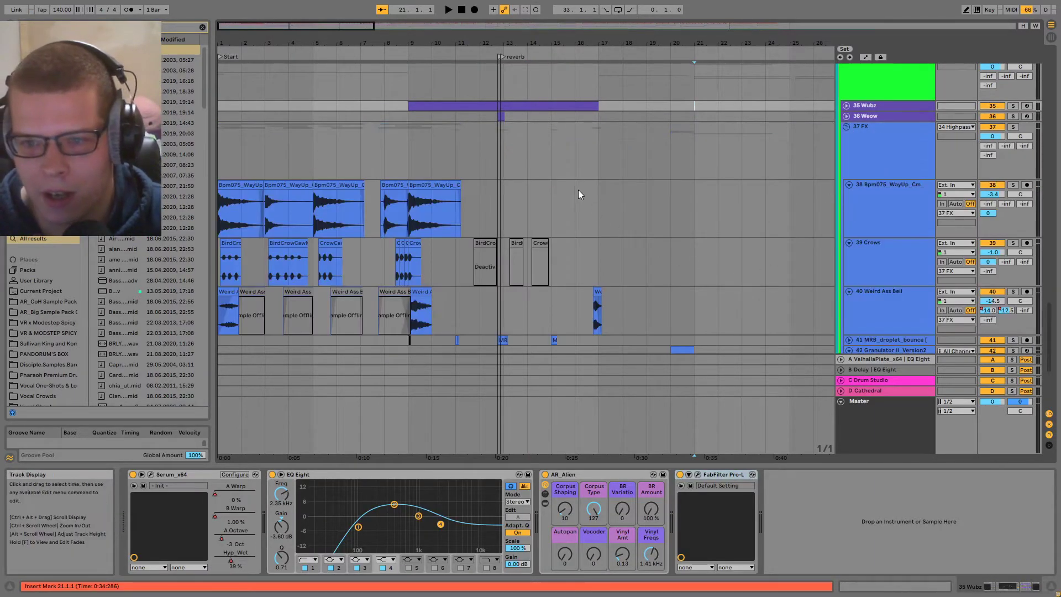
- Select the first ChurchBells clip at the start of the FX group's Bpm075_WayUp_Cm track and examine its waveform up close
left_click_drag(221, 210, 264, 232)
scroll(263, 233, "up", 4)
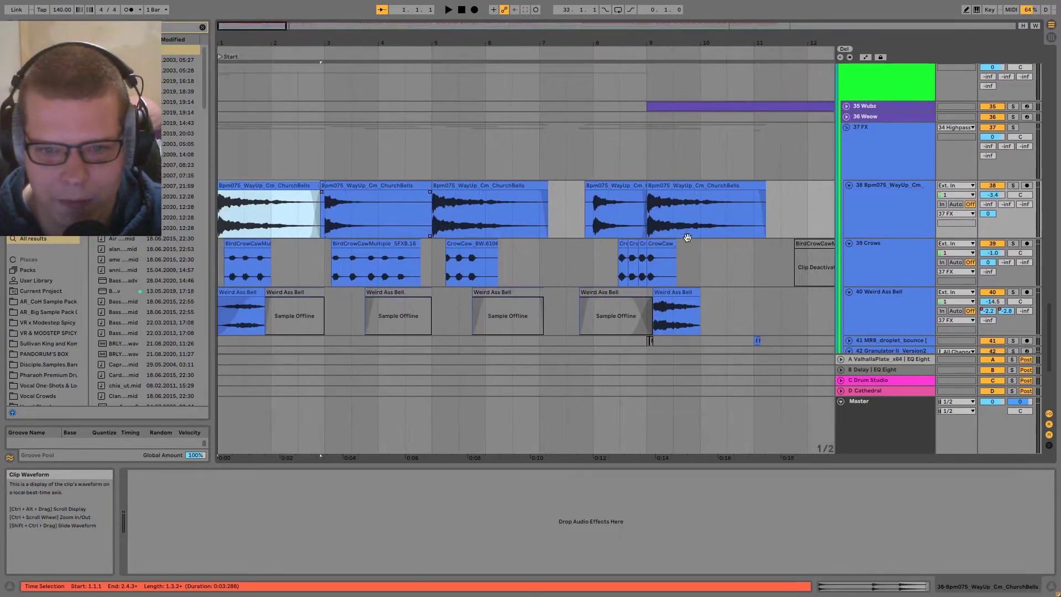
scroll(268, 221, "down", 1)
scroll(276, 232, "up", 3)
scroll(308, 263, "up", 4)
left_click_drag(307, 264, 323, 237, "ctrl+alt")
left_click(336, 211)
left_click(367, 200)
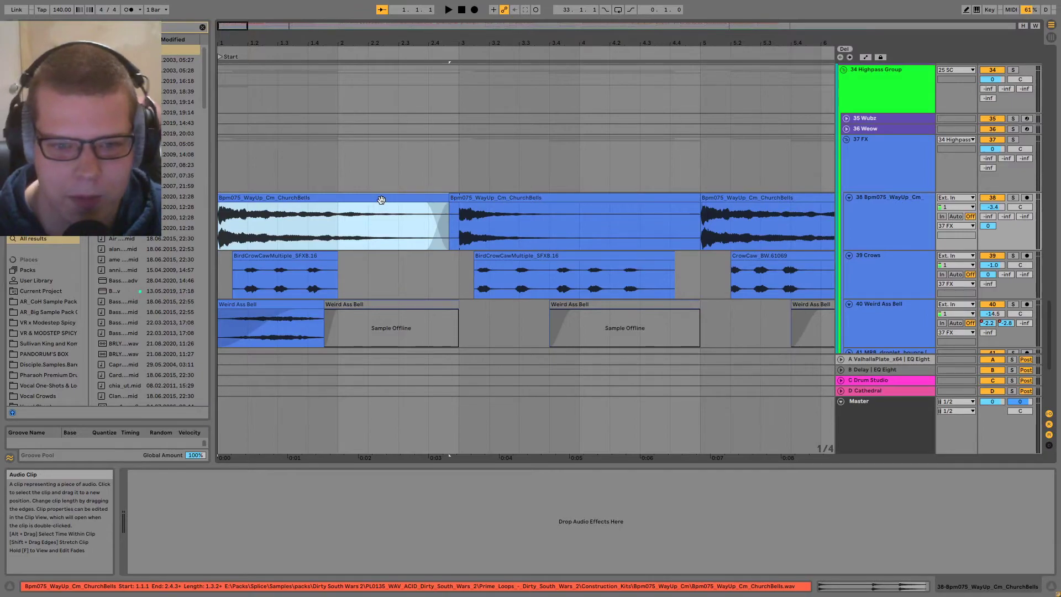
scroll(454, 263, "down", 5)
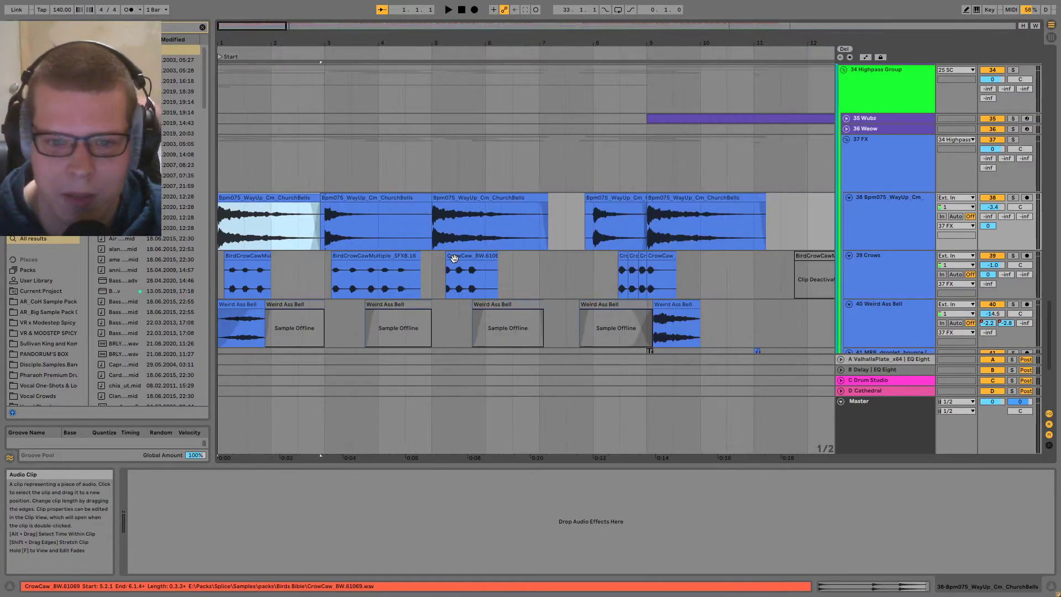
- Compare the first ChurchBells clip's fade with the clips that follow it, and place the insert marker at 1.3.1 on the FX group
left_click(498, 220)
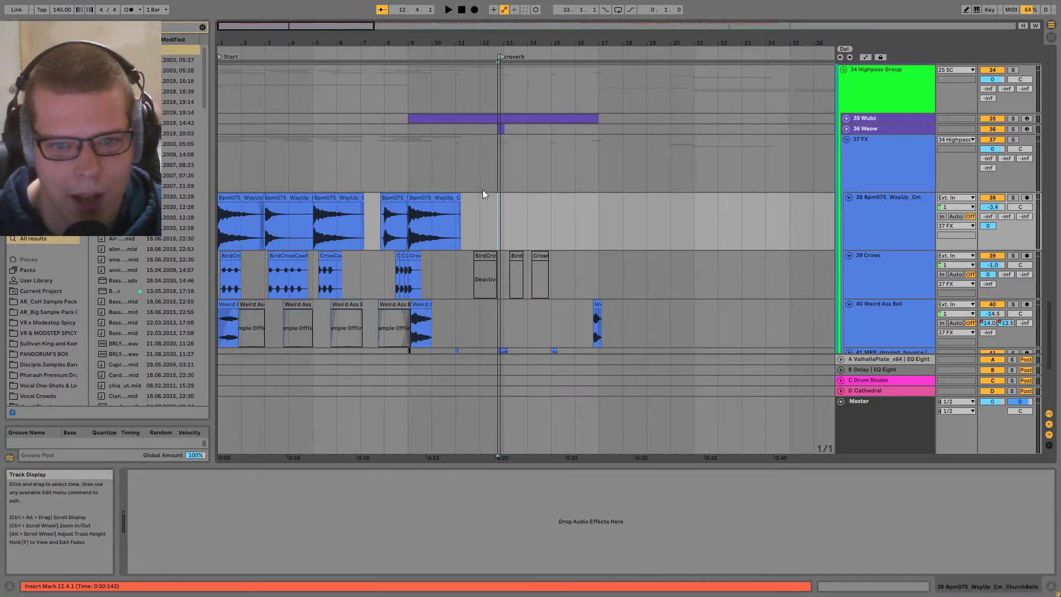
left_click(238, 199)
scroll(264, 220, "up", 3)
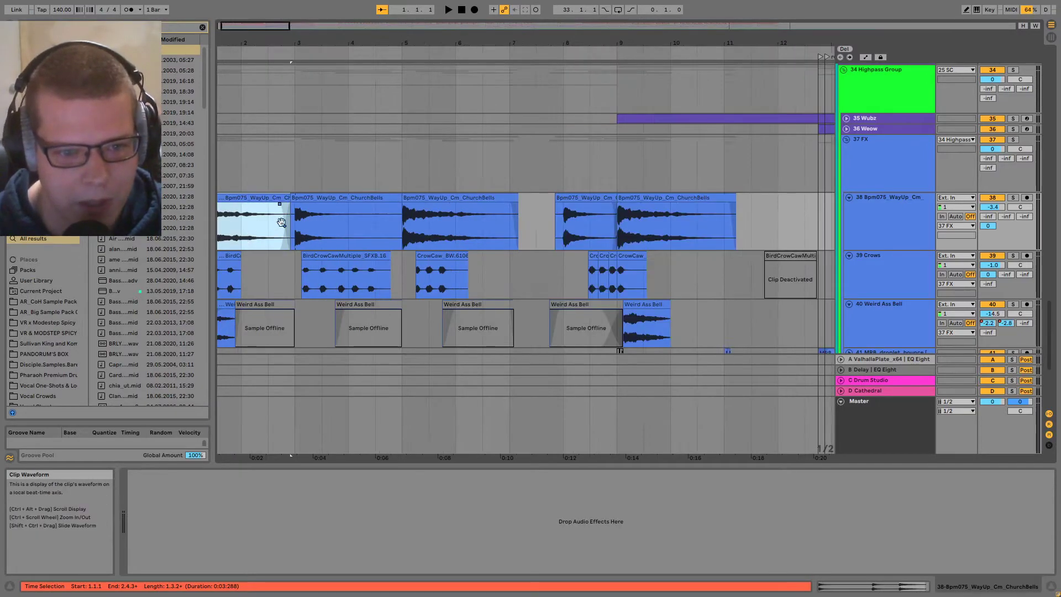
left_click_drag(269, 226, 334, 211, "ctrl+alt")
scroll(271, 212, "up", 3)
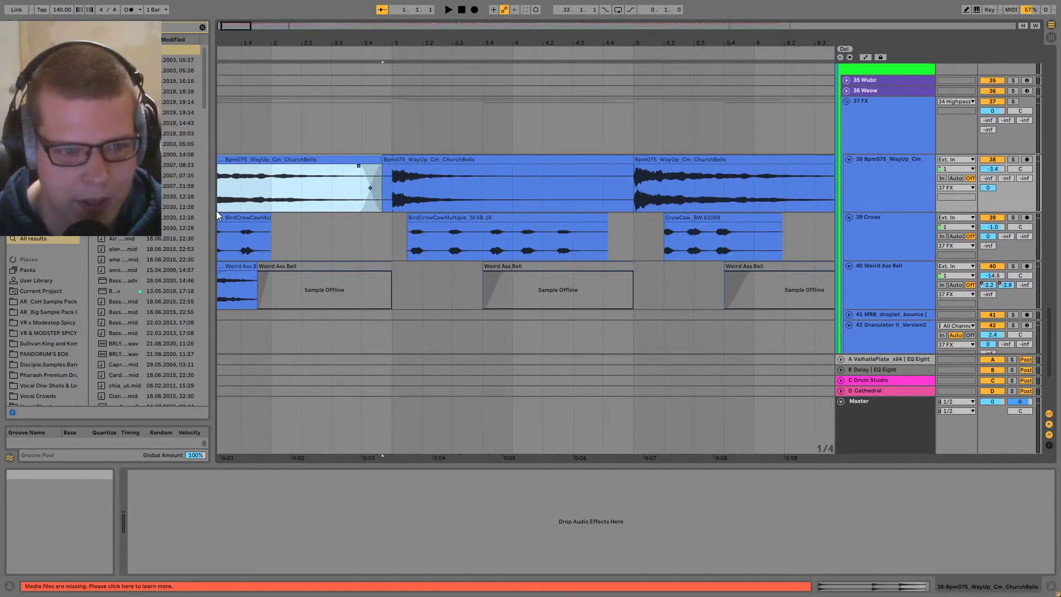
mouse_move(214, 211)
left_mouse_down()
mouse_move(200, 213)
mouse_move(208, 217)
left_mouse_up()
left_click_drag(337, 188, 497, 280, "ctrl+alt")
left_click(296, 292)
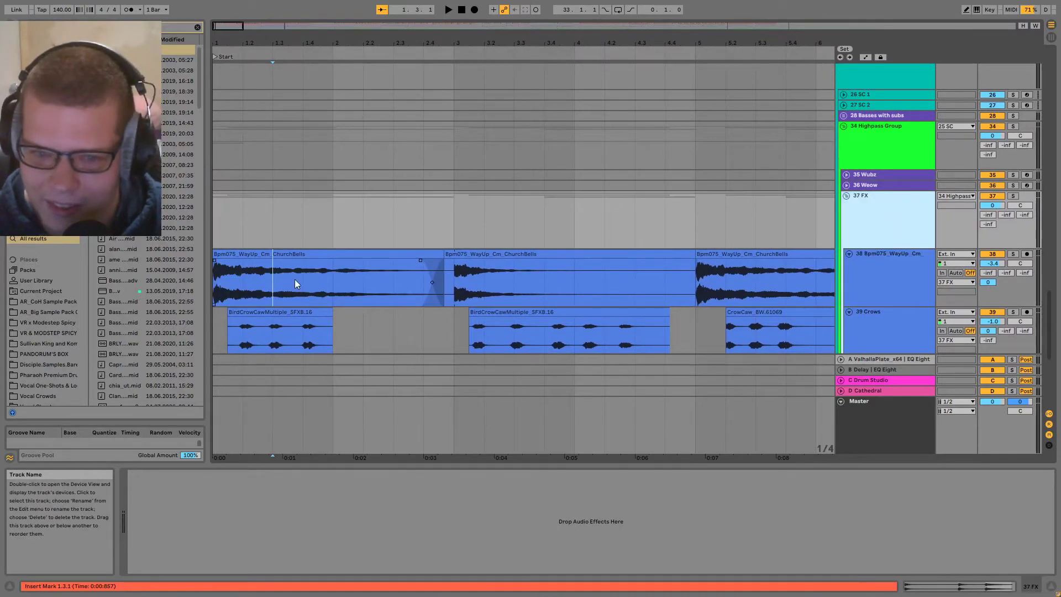
- Play the first ChurchBells clip with its track soloed
left_click(266, 254)
key("space")
scroll(329, 274, "down", 3)
scroll(387, 276, "down", 3)
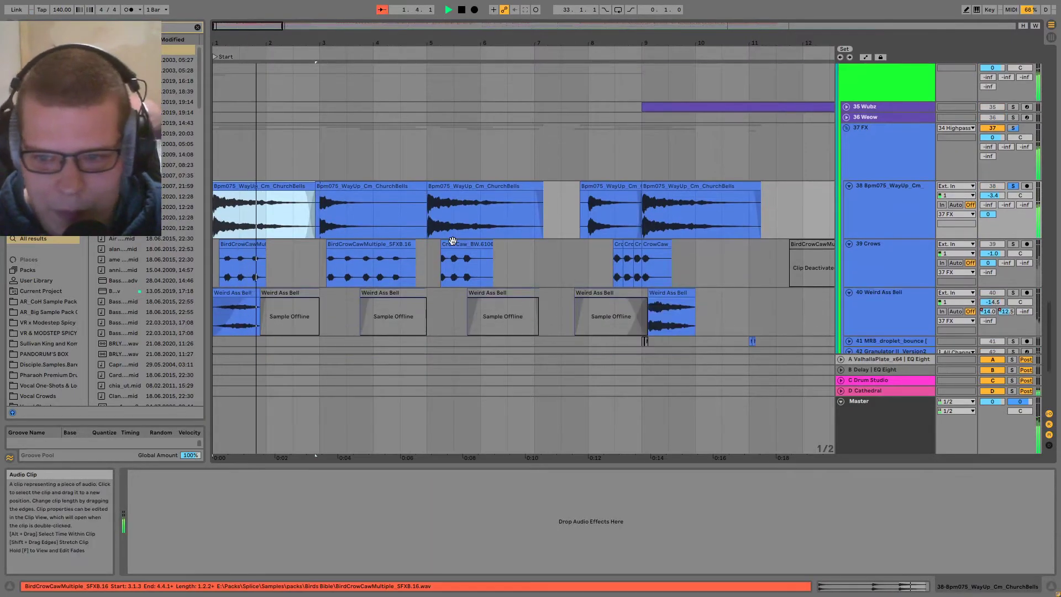
key("space")
- Play the soloed ChurchBells track from 2.1.1 into the second bell clip, and stop playback
left_click(847, 116)
left_click(847, 117)
left_click(251, 191)
key("space")
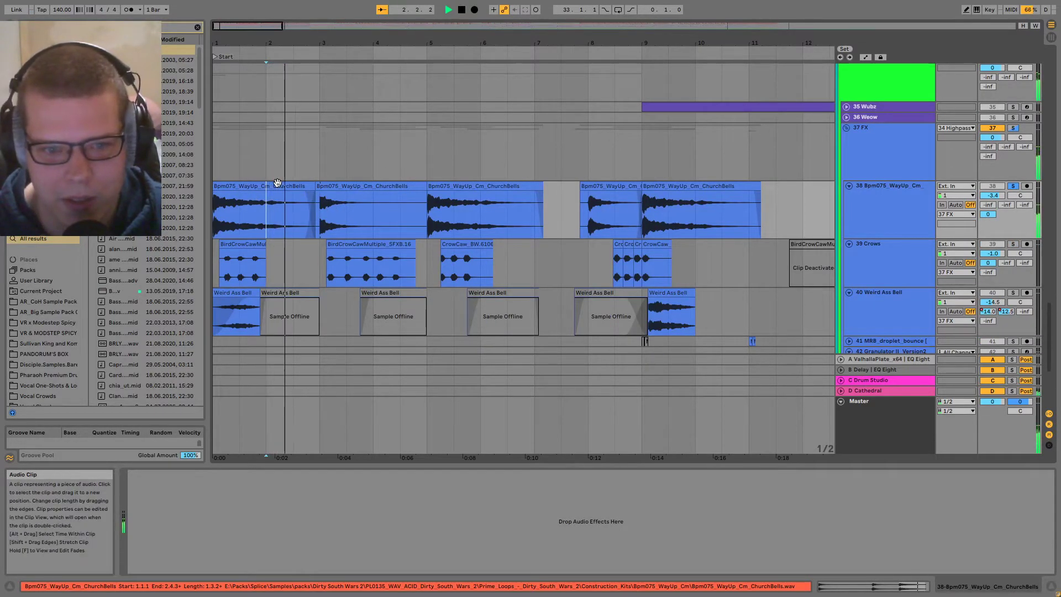
left_click(360, 190)
key("minus")
key("space")
- Point out the second and third ChurchBells clips by placing the insert marker at 3.1.1 and 5.1.1
left_click(271, 195)
left_click(271, 186)
left_click(270, 227)
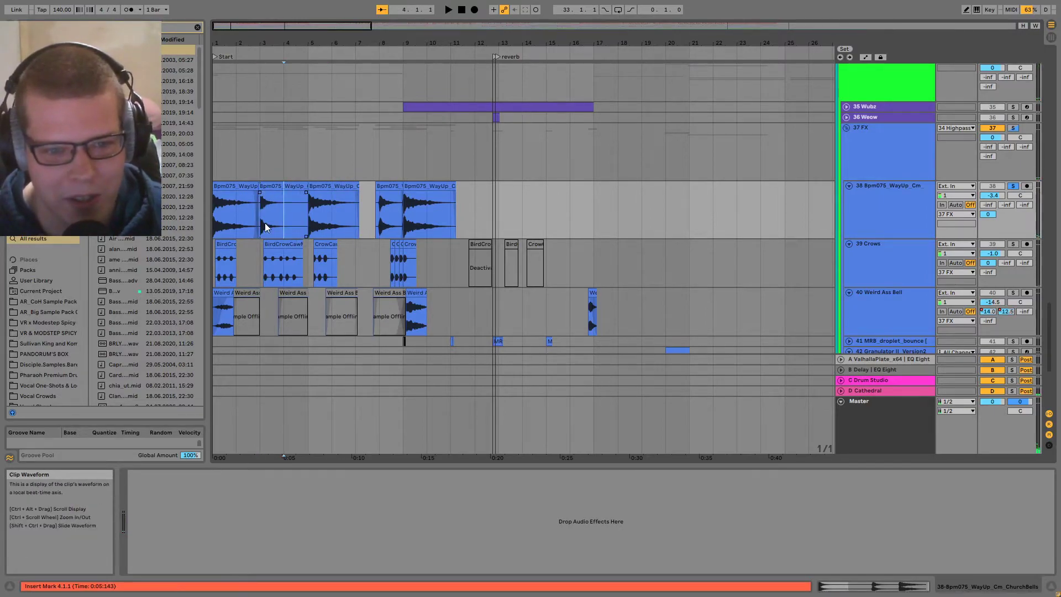
key("plus")
key("plus")
key("plus")
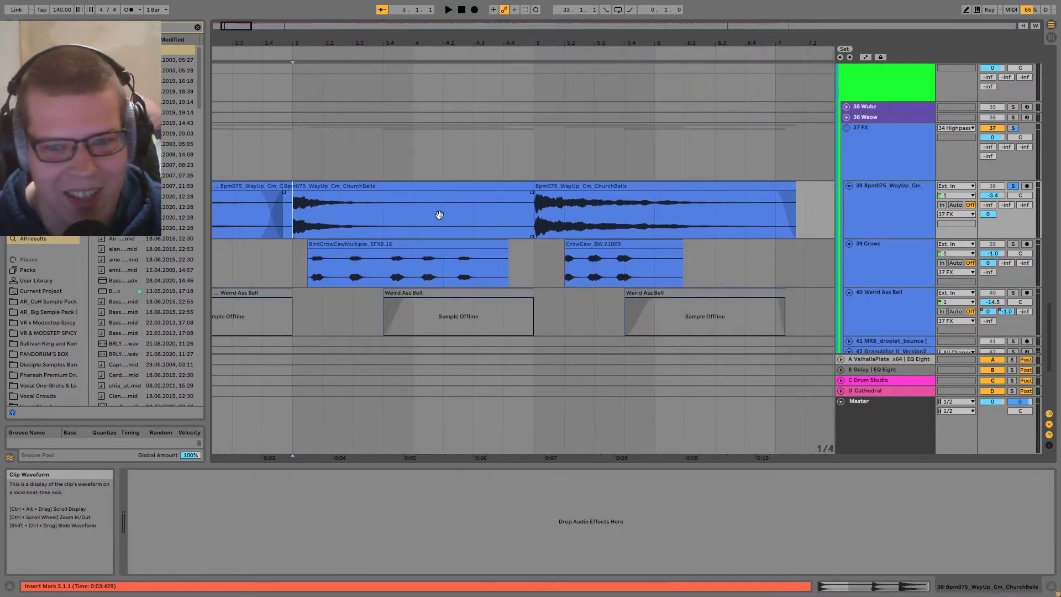
left_click(668, 225)
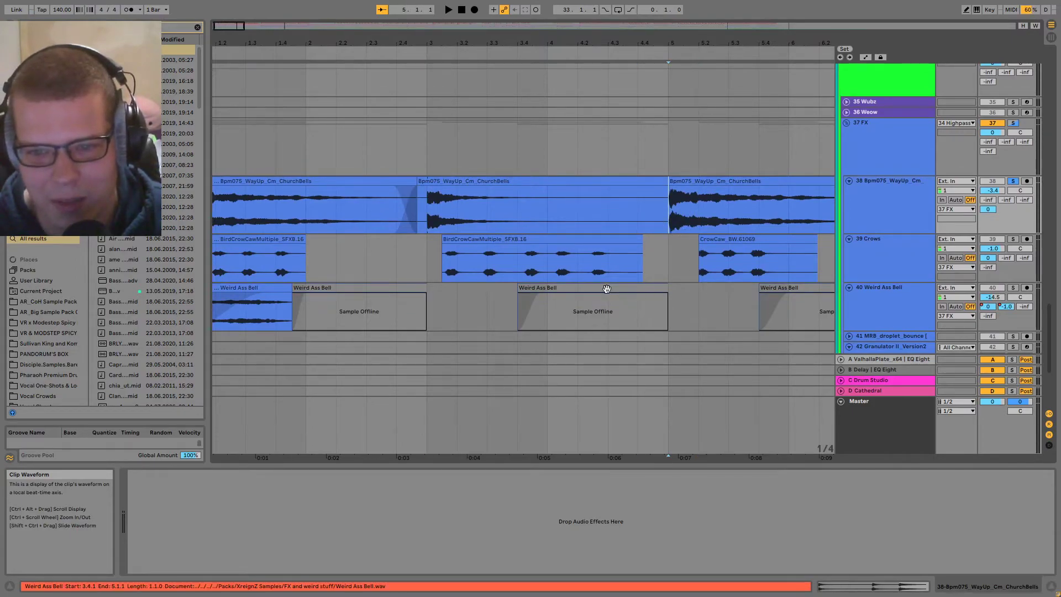
- Review the spacing of the ChurchBells hits across the intro and place the insert marker at 9.1.1, the last hit
key("minus")
key("minus")
key("minus")
scroll(385, 215, "down", 3)
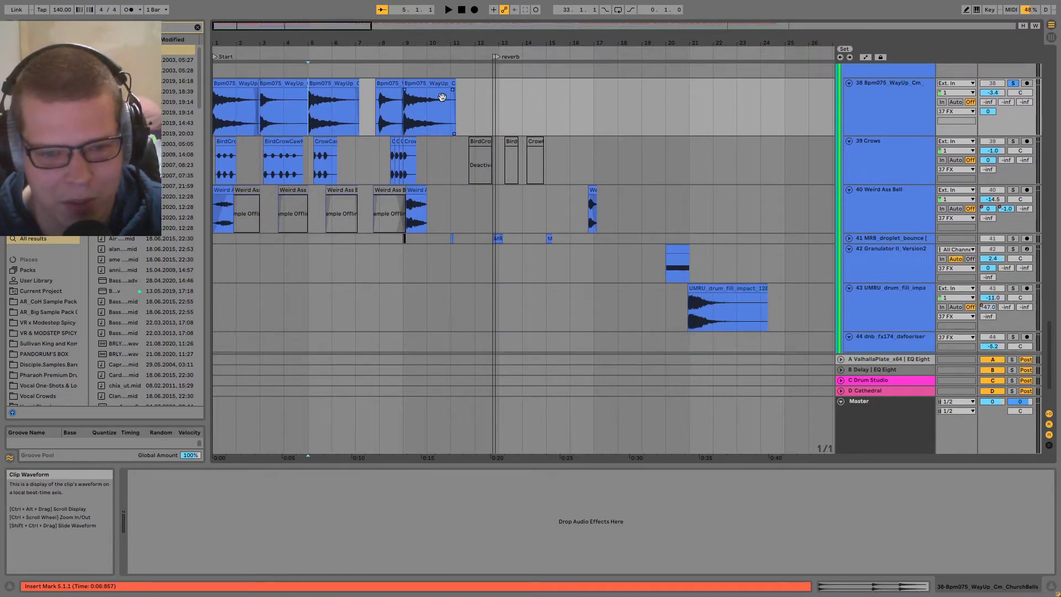
key("plus")
key("plus")
left_click_drag(402, 183, 522, 244, "ctrl+alt")
left_click(427, 180)
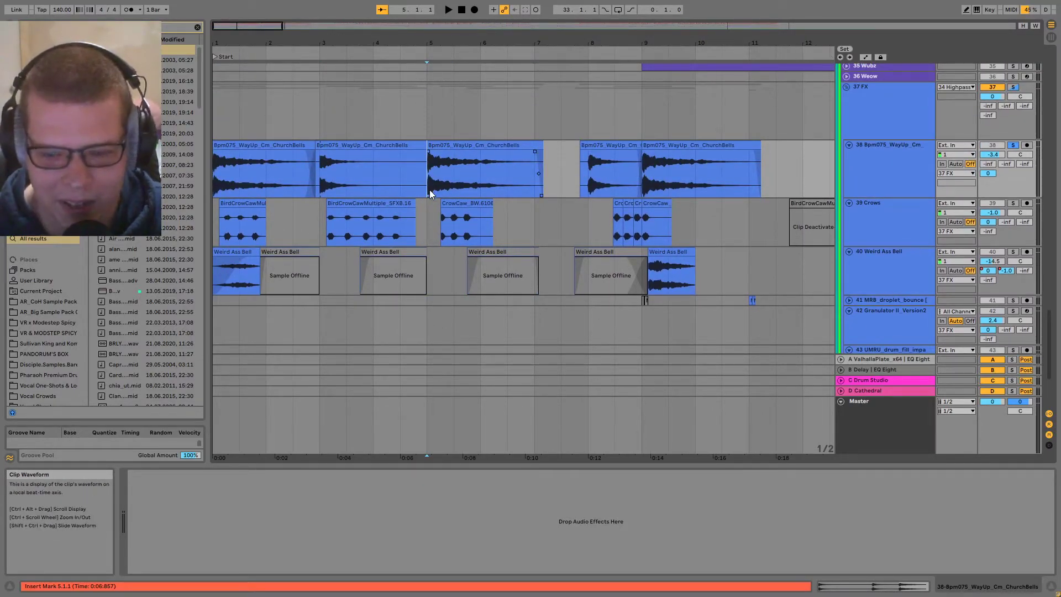
key("minus")
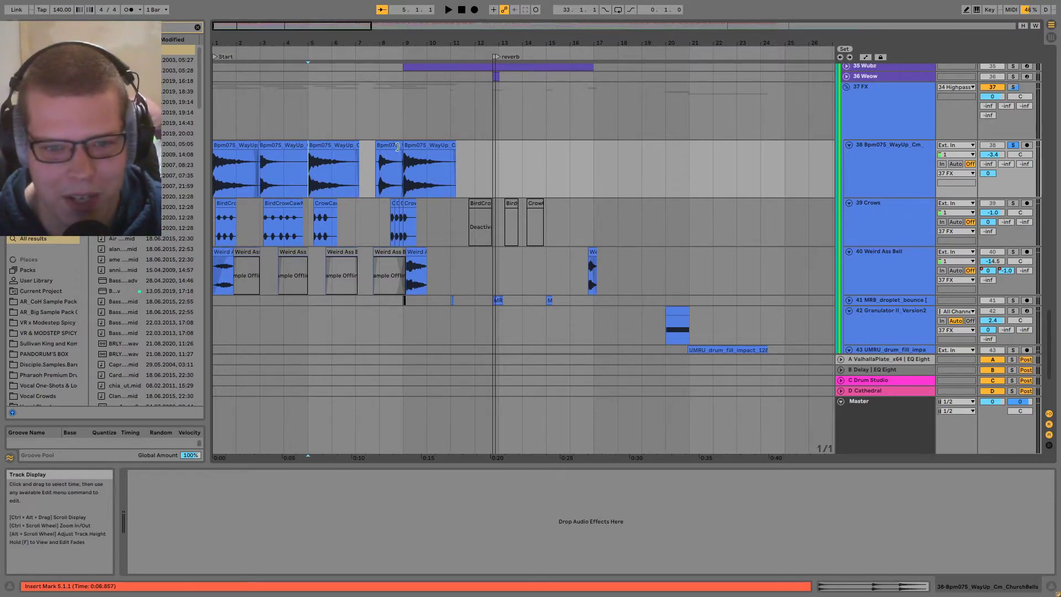
key("plus")
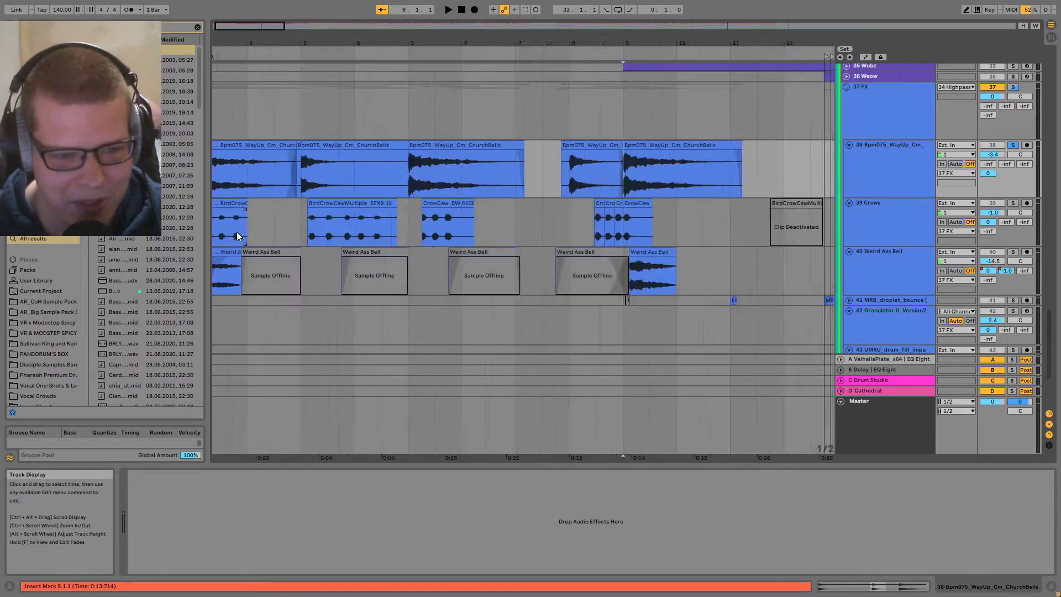
- Solo the Crows track and play its BirdCrowCawMultiple clips from 1.1.3 and 3.1.1
left_click(237, 237)
key("plus")
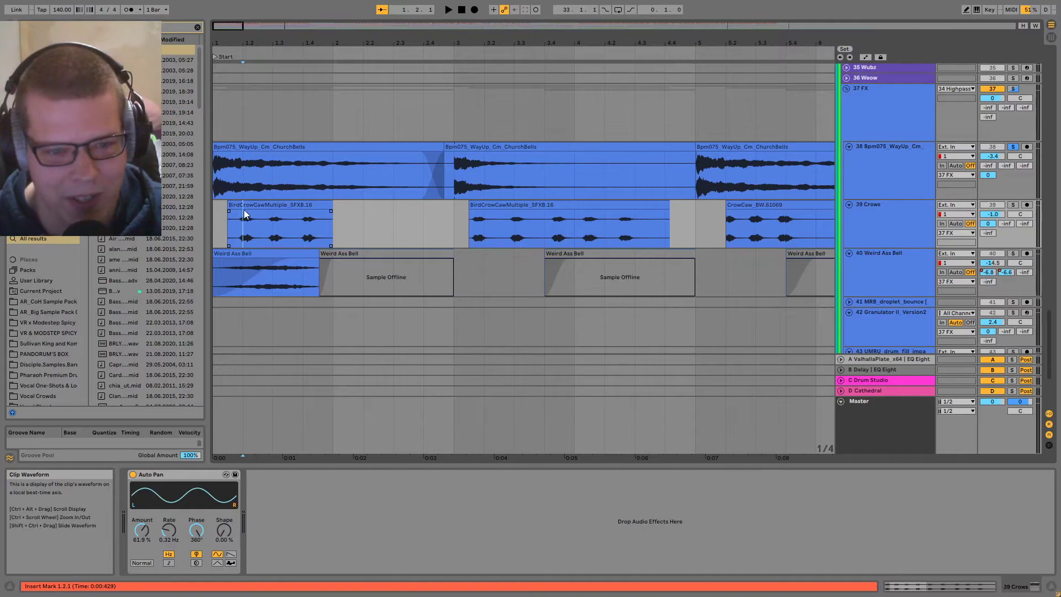
left_click(244, 207)
left_click(303, 229)
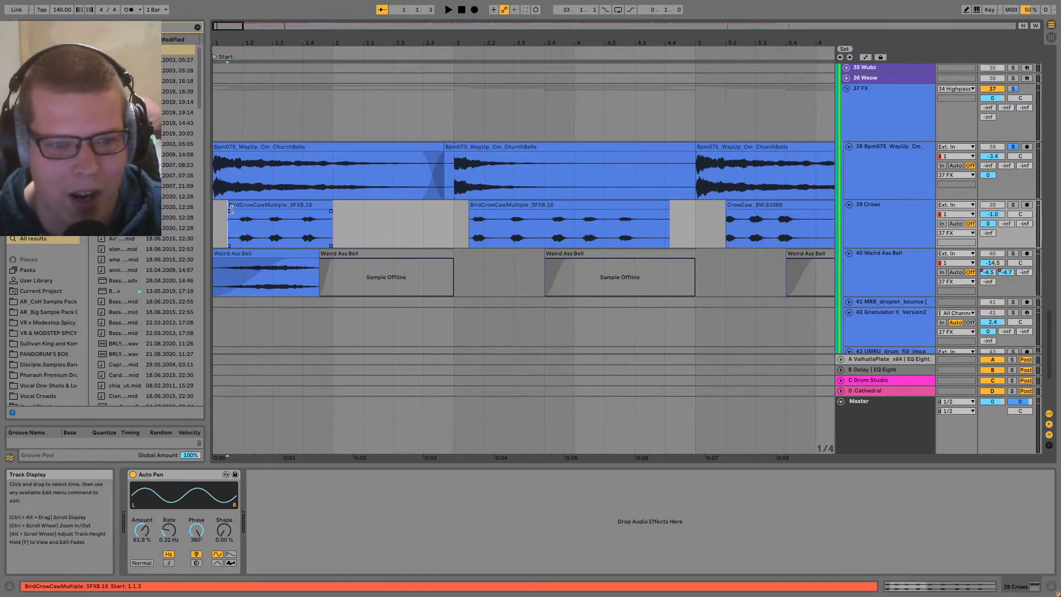
left_click(304, 244)
key("space")
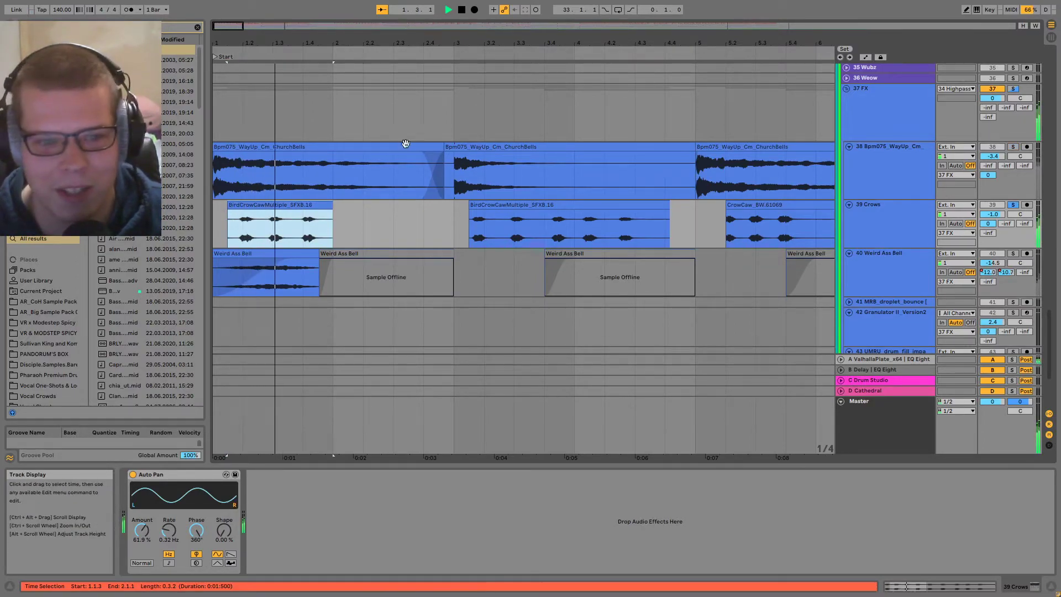
left_click(467, 220)
scroll(513, 271, "down", 5)
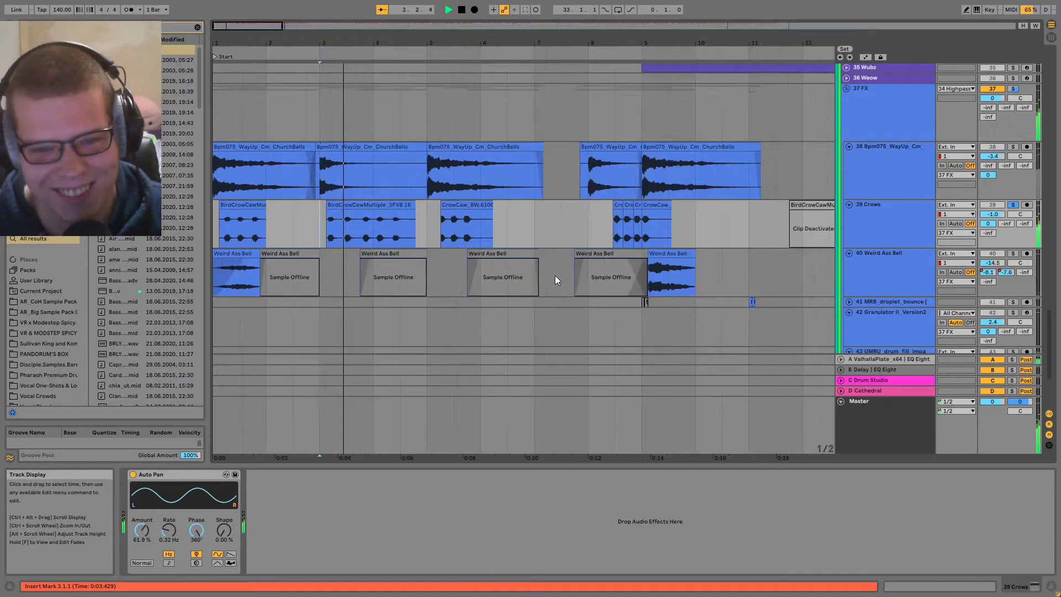
key("space")
- Solo the Weird Ass Bell track, play its first clip from 1.1.1 and 1.3.1, and check the neighbouring offline clip
left_click(329, 228)
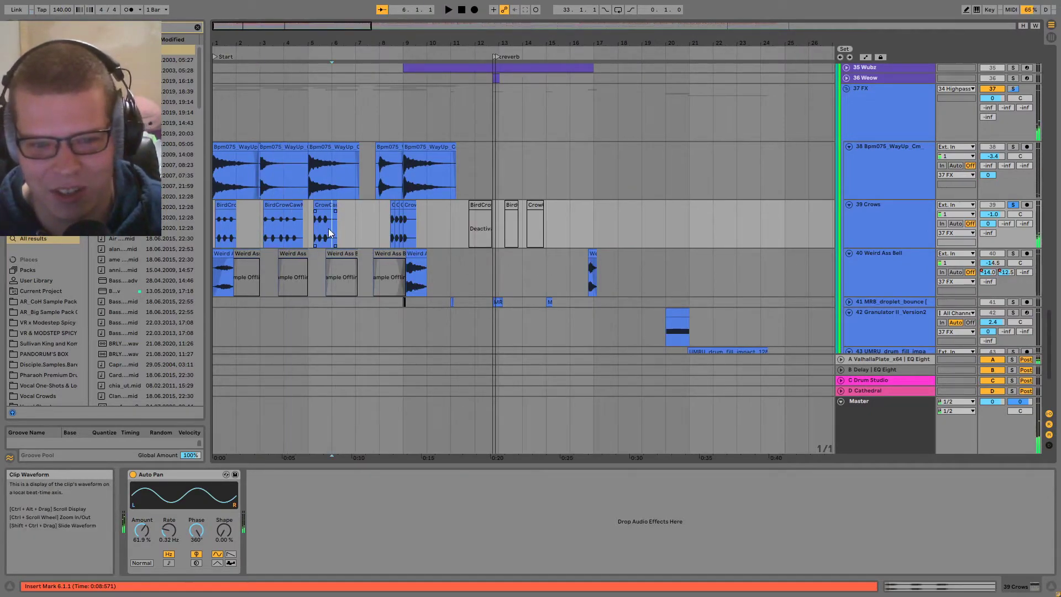
scroll(220, 289, "up", 3)
scroll(230, 290, "up", 3)
key("Home")
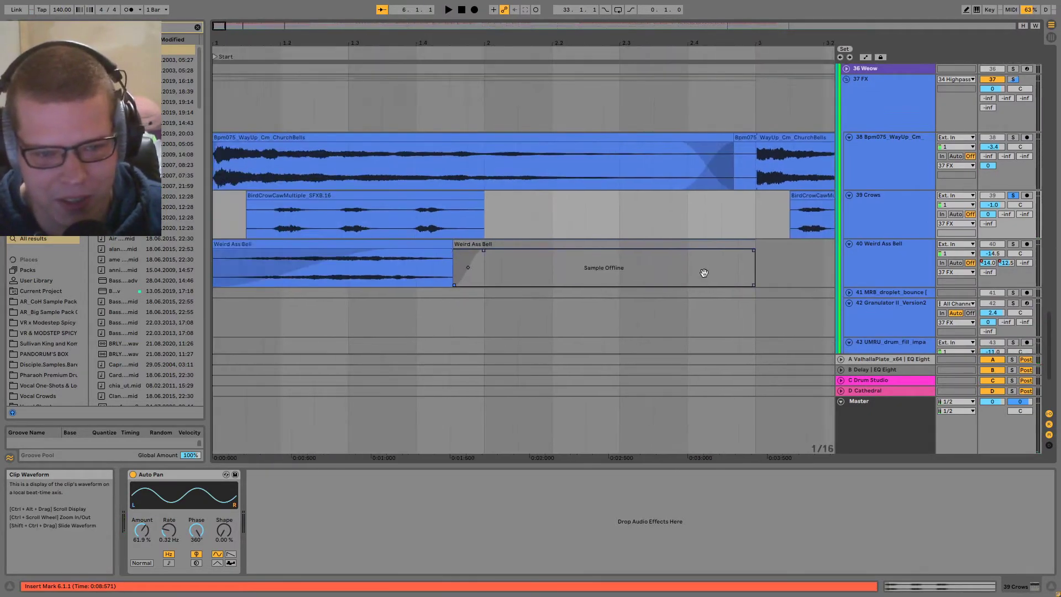
left_click(327, 243)
key("space")
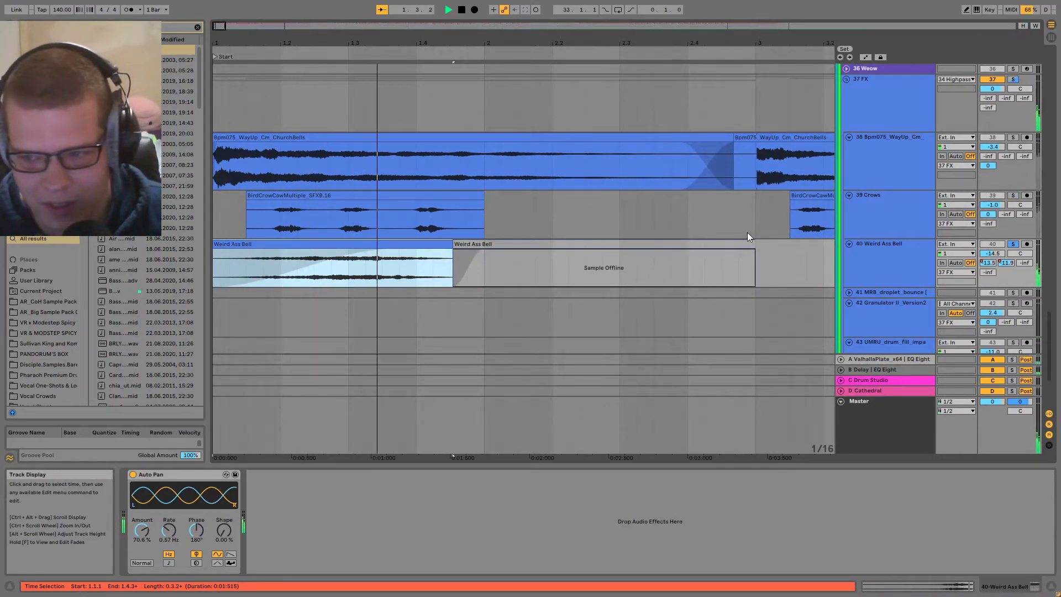
left_click(509, 244)
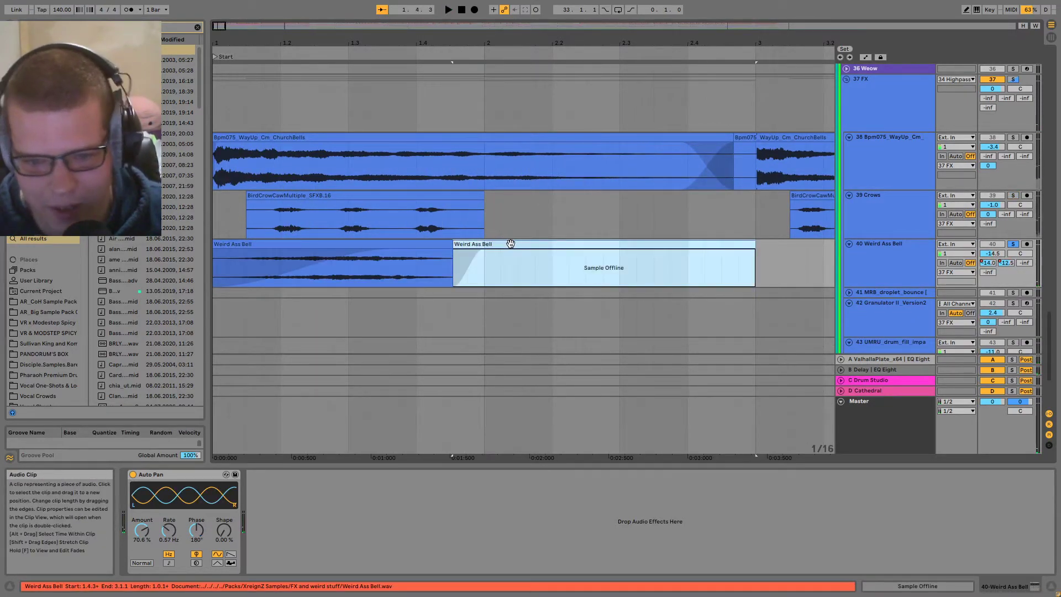
left_click(348, 280)
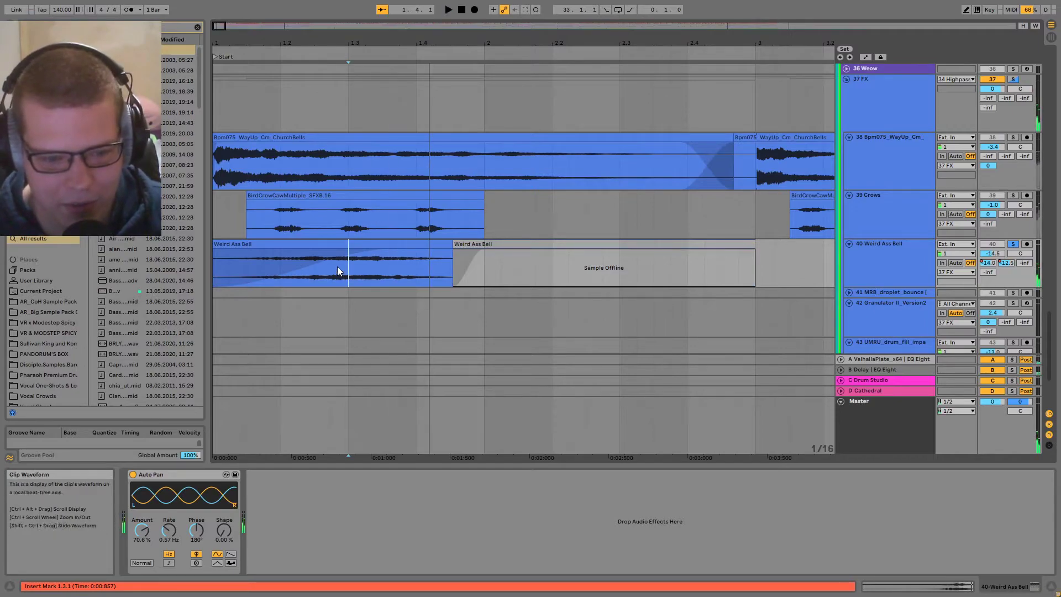
left_click(343, 244)
key("space")
- Look over the layered bell and crow clips at the intro and reselect the first Weird Ass Bell clip
key("minus")
key("minus")
key("minus")
key("plus")
key("plus")
key("plus")
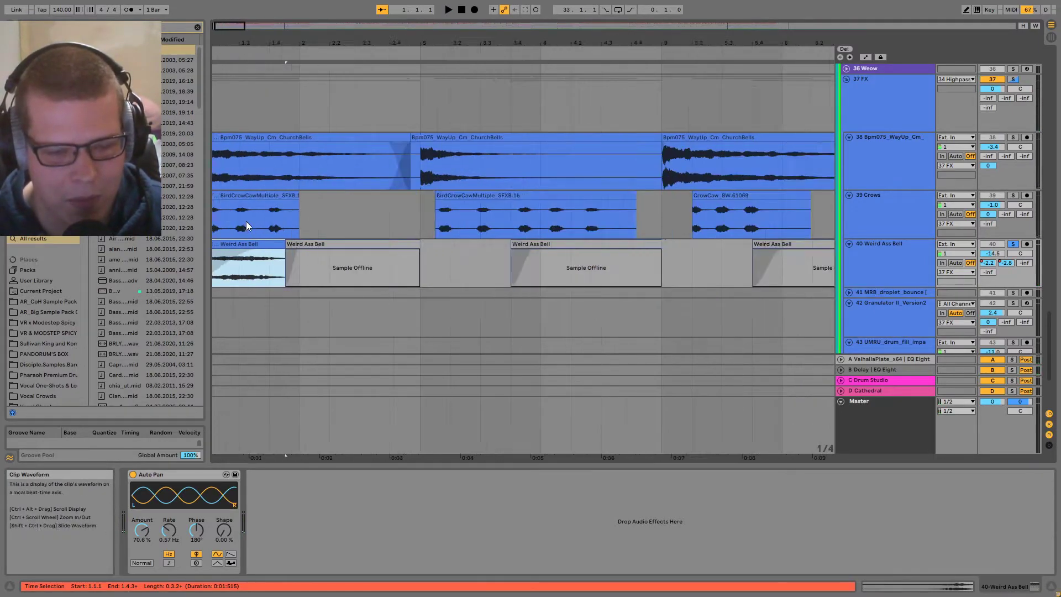
left_click(312, 115)
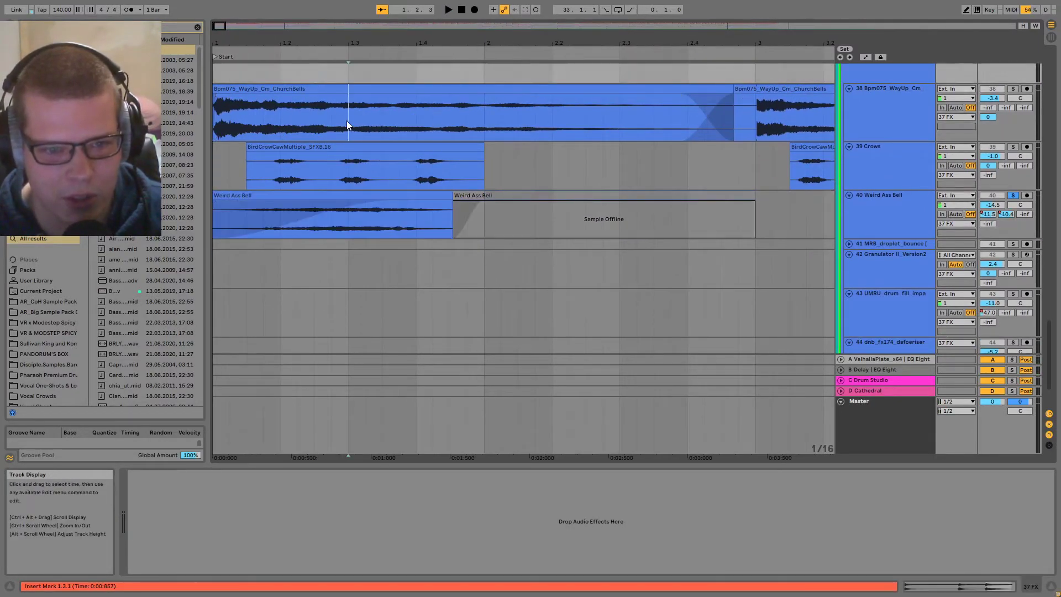
left_click(302, 214)
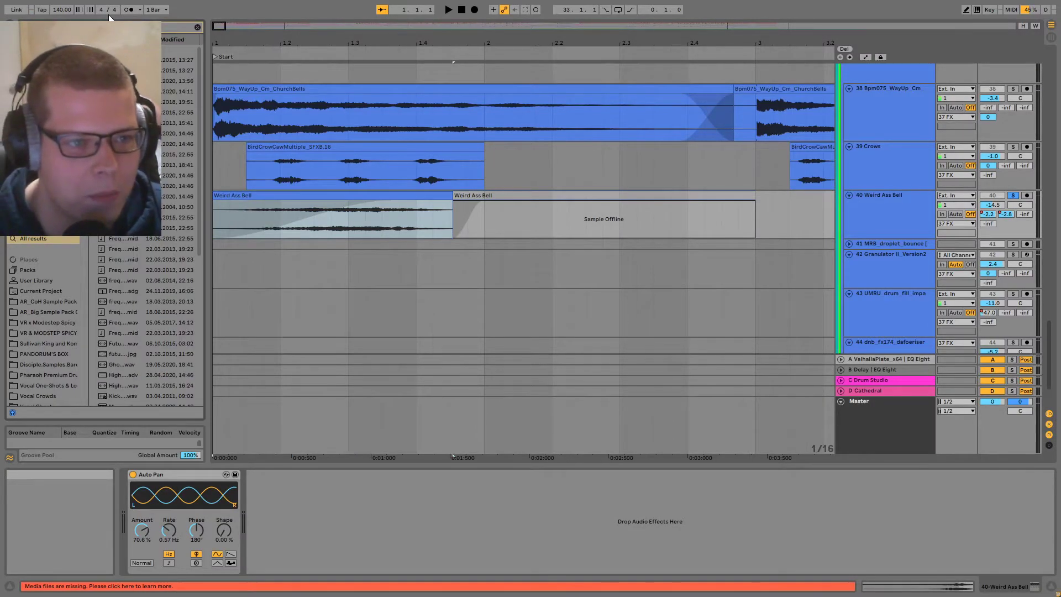
- Duplicate the Bpm075_WayUp_Cm ChurchBells track and add a Frequency Shifter to the copy
scroll(497, 166, "up", 1)
scroll(497, 166, "up", 1)
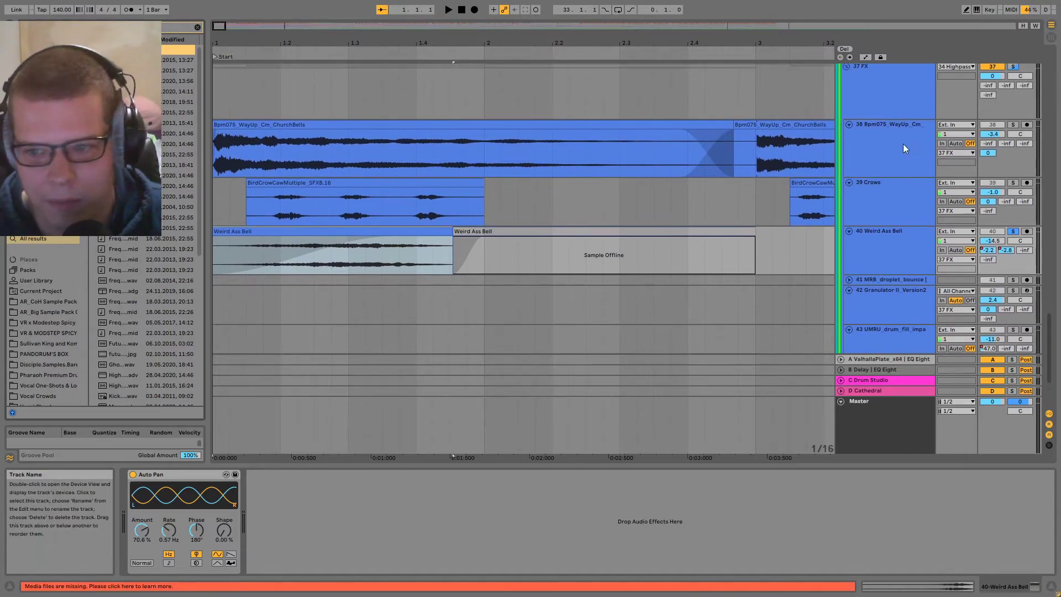
left_click(908, 147)
key("ctrl+d")
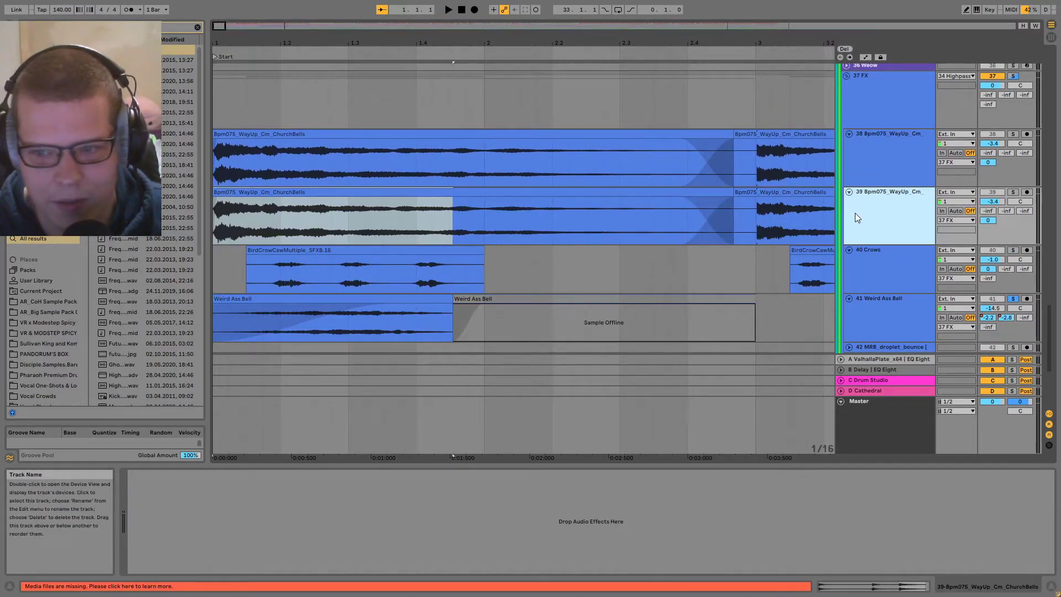
left_click(127, 138)
left_click_drag(128, 138, 277, 204)
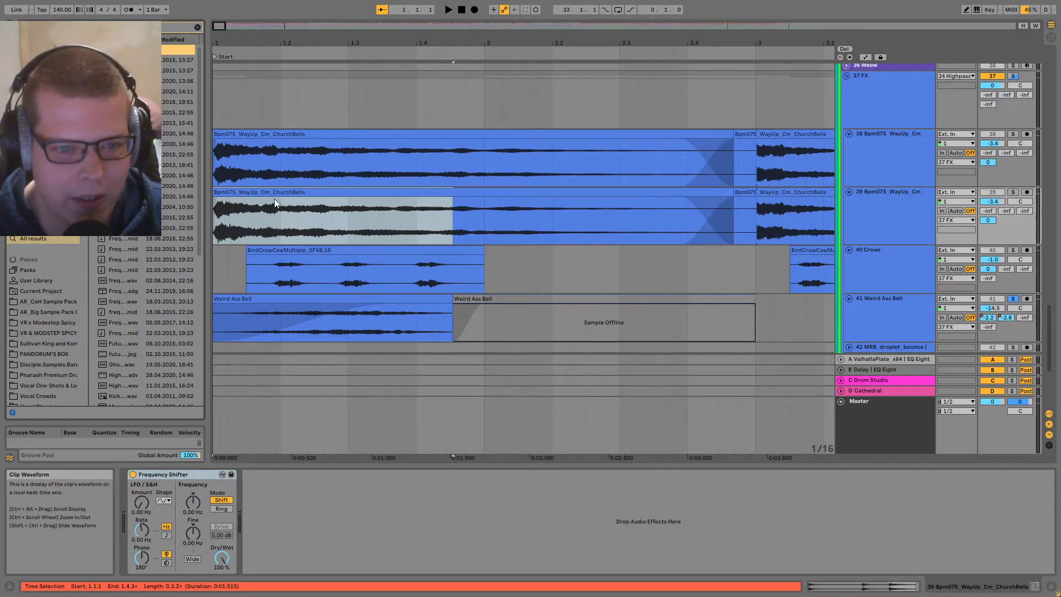
- Play the duplicated track's first ChurchBells clip and turn on the Frequency Shifter's Wide mode
left_click(277, 204)
key("space")
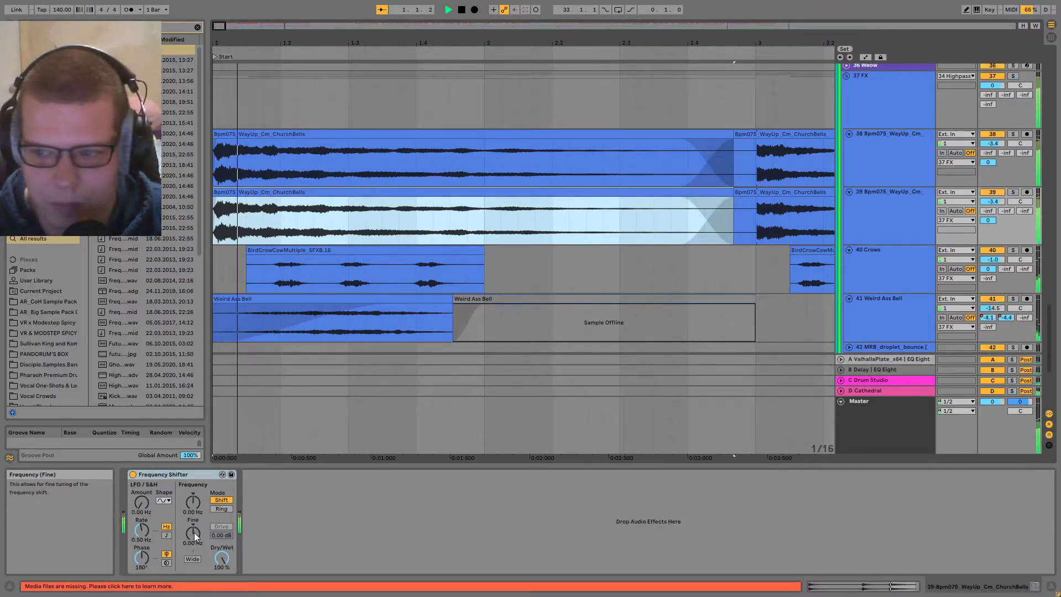
left_click(193, 559)
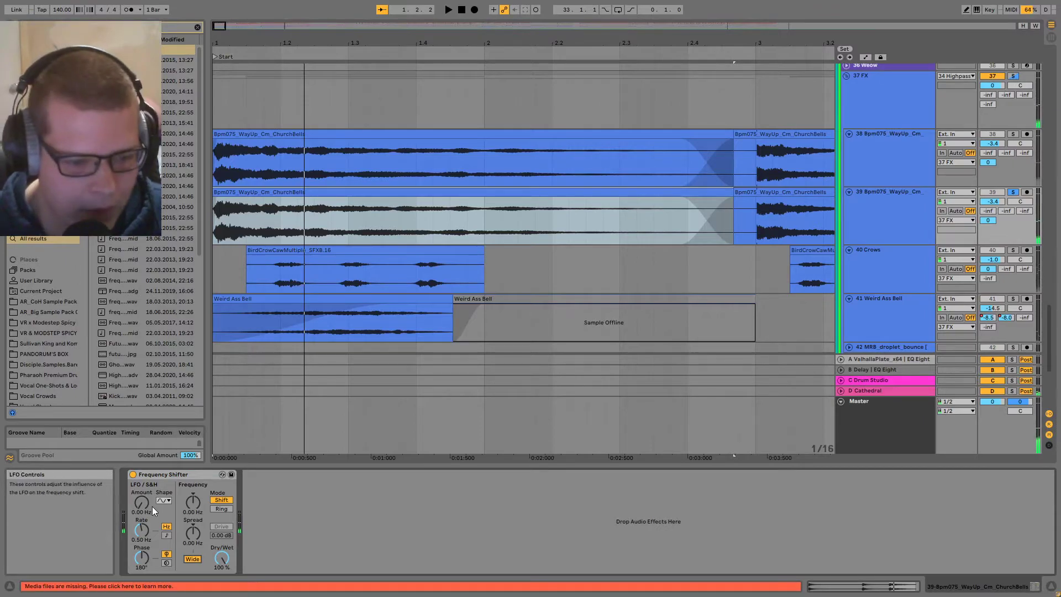
- Set the Frequency Shifter's LFO amount to 157 Hz and rate to 2.73 Hz, comparing the first ChurchBells clips on both tracks
mouse_move(142, 503)
left_mouse_down()
mouse_move(141, 470)
mouse_move(143, 493)
left_mouse_up()
left_click_drag(150, 539, 150, 514)
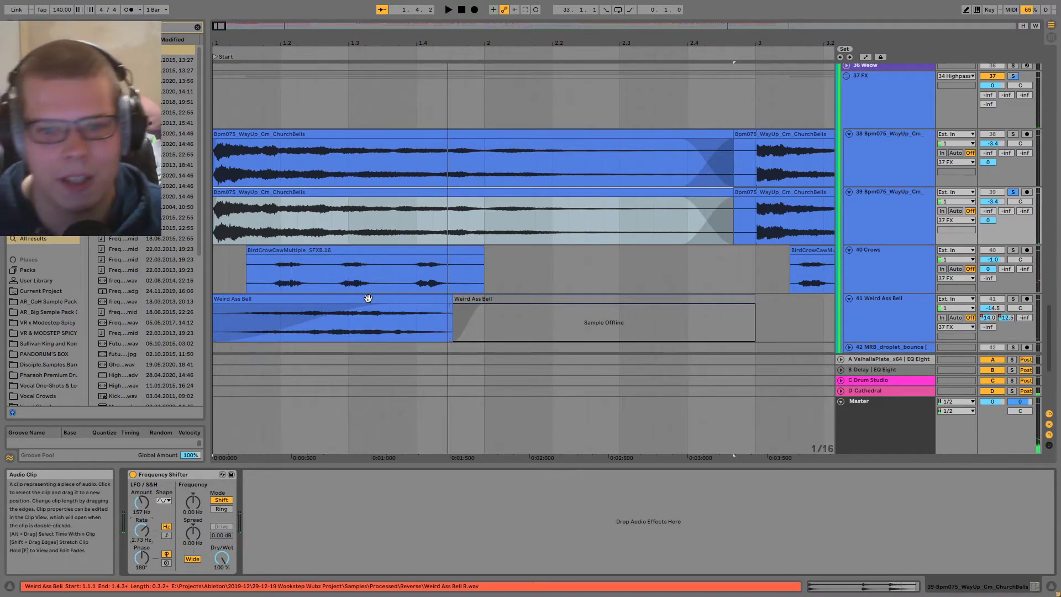
left_click(308, 216)
left_click(373, 134)
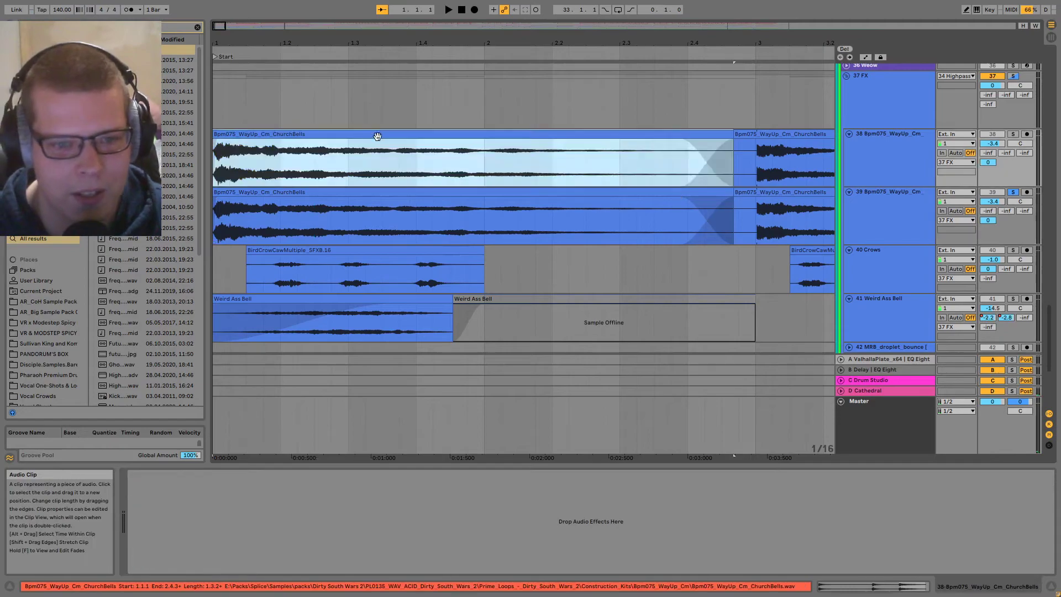
left_click(295, 205)
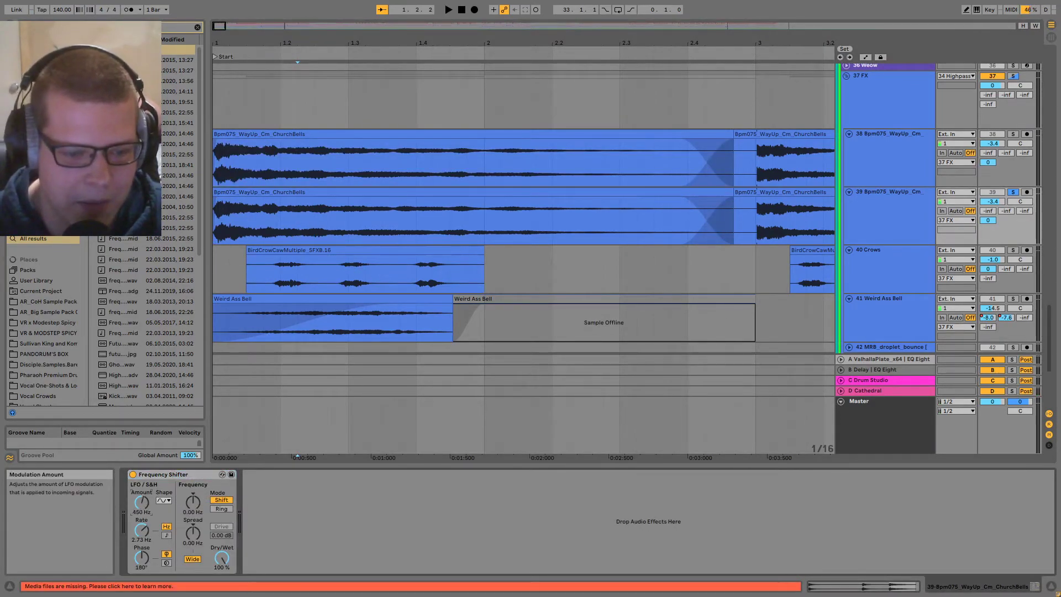
- Solo the Weird Ass Bell track and play its first clip from 1.1.1
scroll(348, 287, "down", 2)
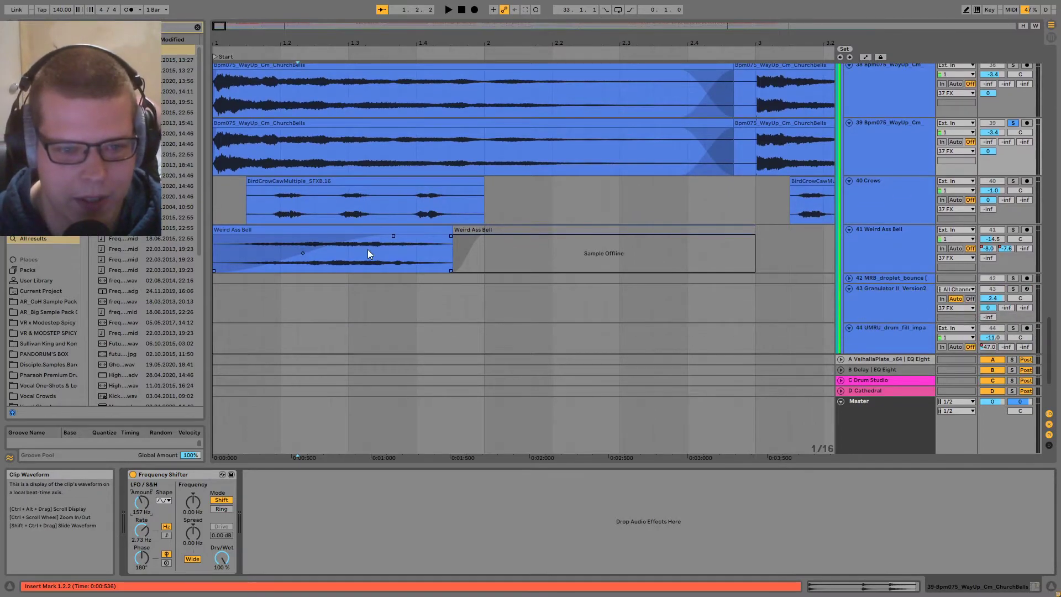
left_click(304, 230)
key("space")
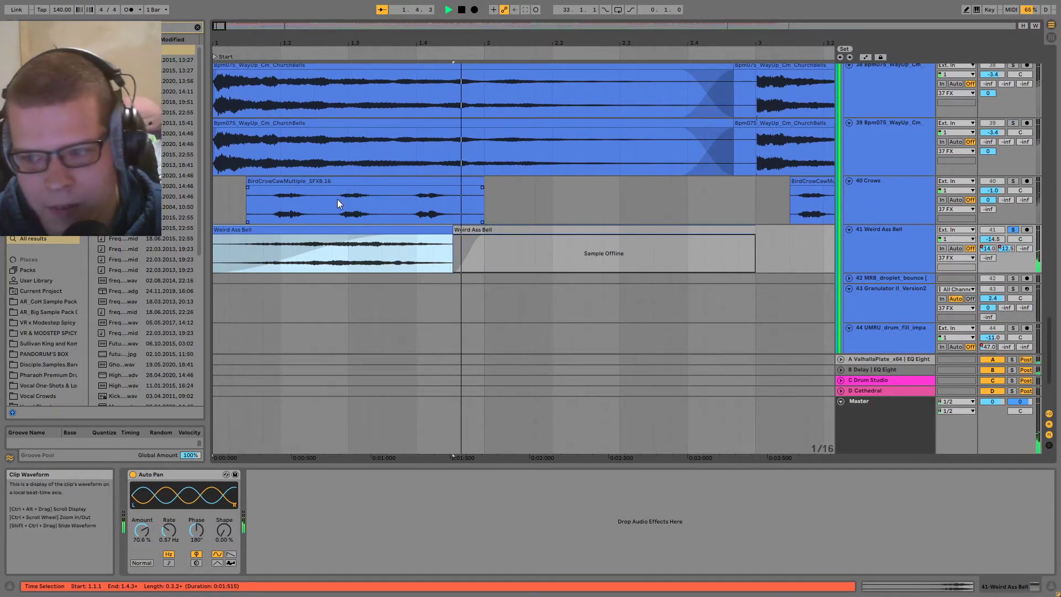
- Select the four offline Weird Ass Bell clips to point them out, then clear the selection at 3.3.1
scroll(579, 212, "down", 5)
scroll(575, 210, "down", 1)
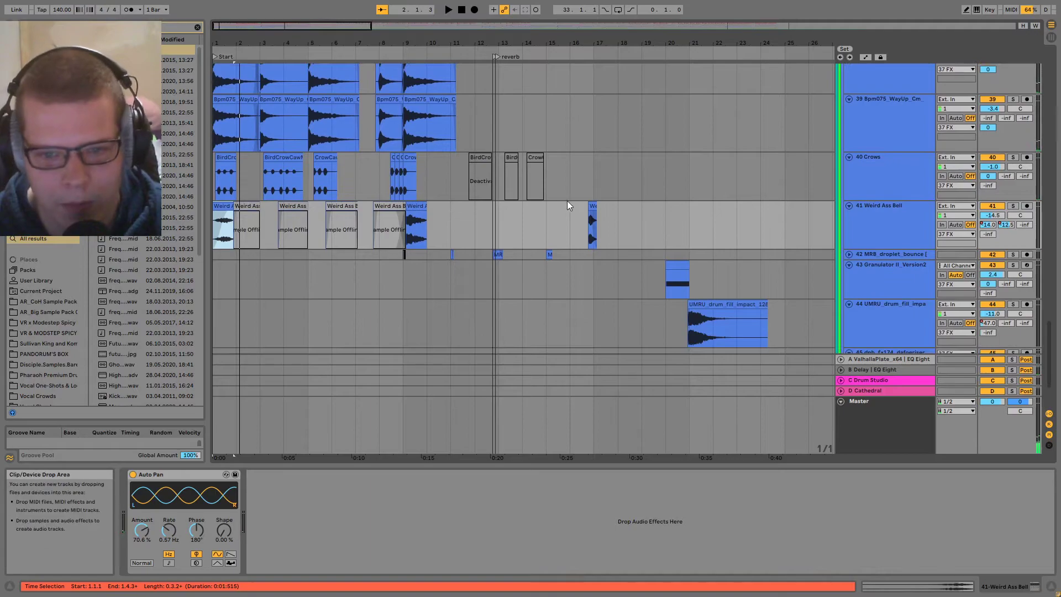
scroll(284, 214, "up", 2)
left_click(290, 220)
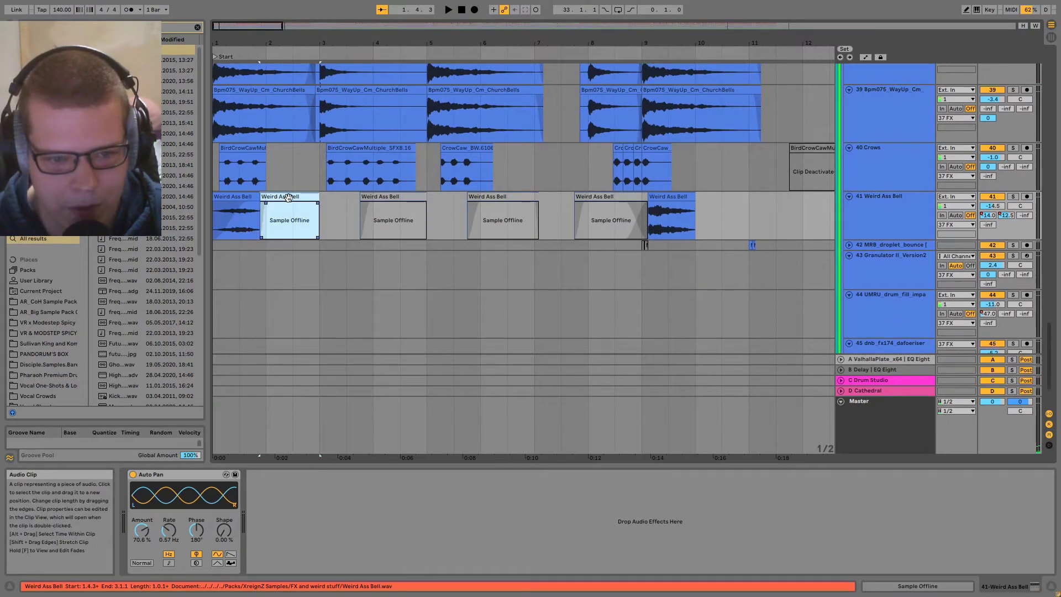
left_click(602, 203, "shift")
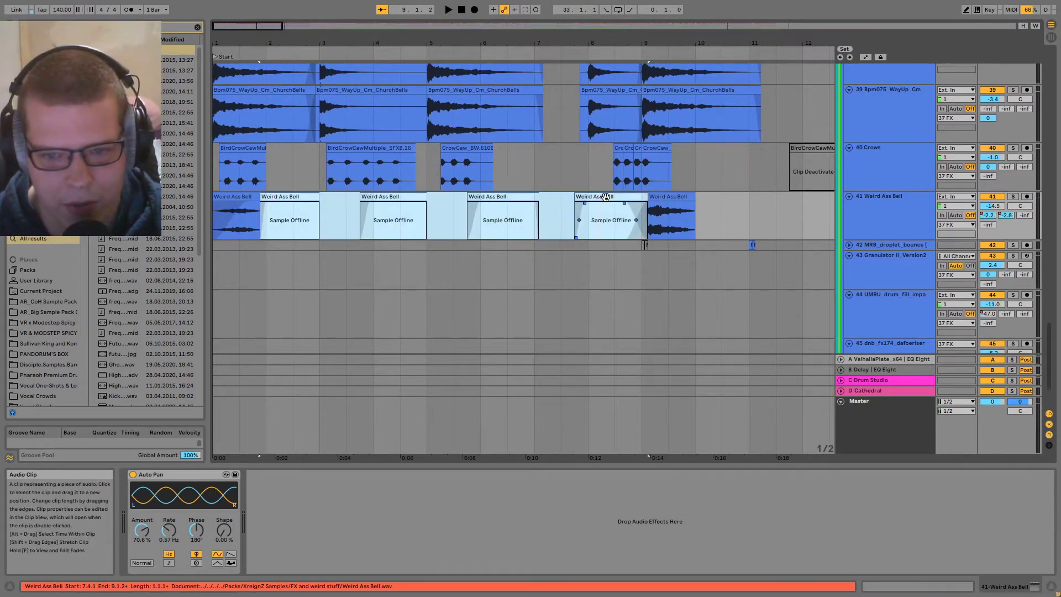
left_click(347, 221)
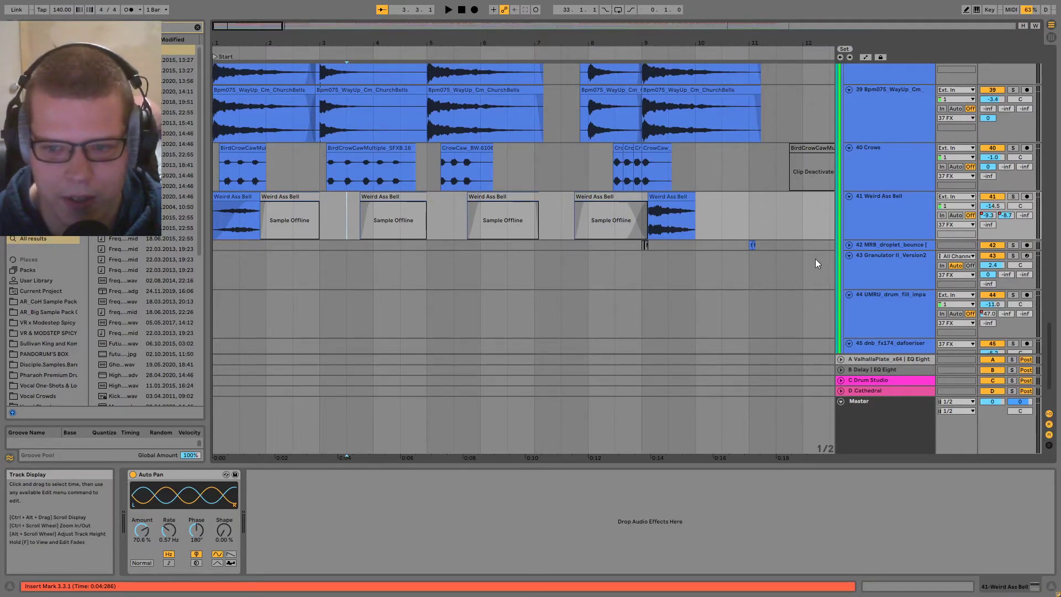
- Unfold the MRB_droplet_bounce track and play its clips around bar 11
left_click(849, 244)
left_click(746, 234)
scroll(731, 221, "up", 5)
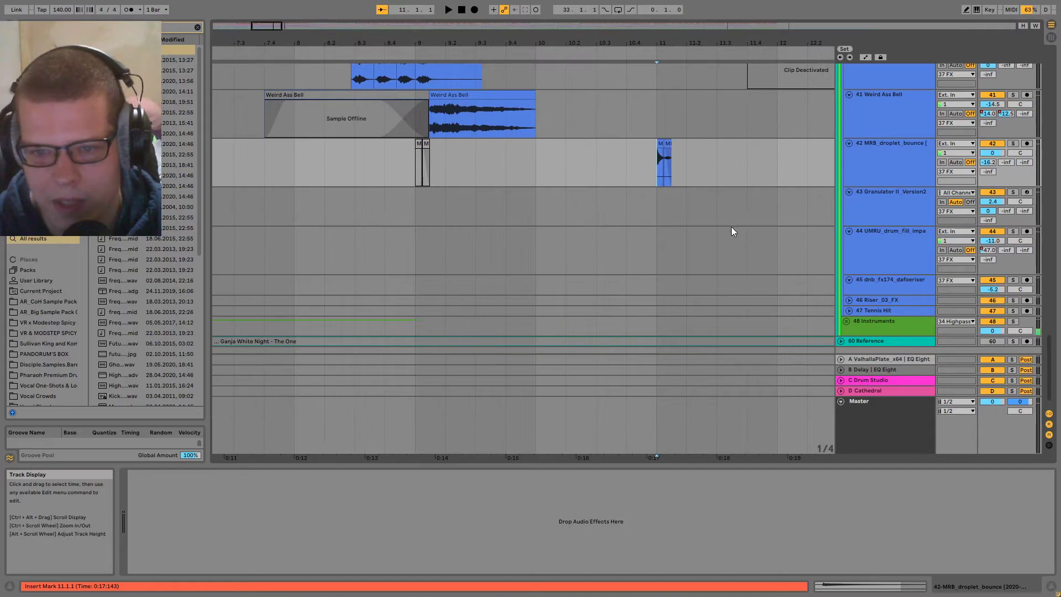
scroll(571, 277, "up", 1)
key("space")
scroll(564, 256, "down", 2)
left_click(483, 218)
key("space")
- Play the faded MRB_droplet_bounce clip from 12.4.1
left_click_drag(607, 284, 384, 261)
scroll(570, 210, "down", 3)
scroll(640, 180, "up", 4)
left_click(526, 227)
key("space")
scroll(544, 246, "down", 2)
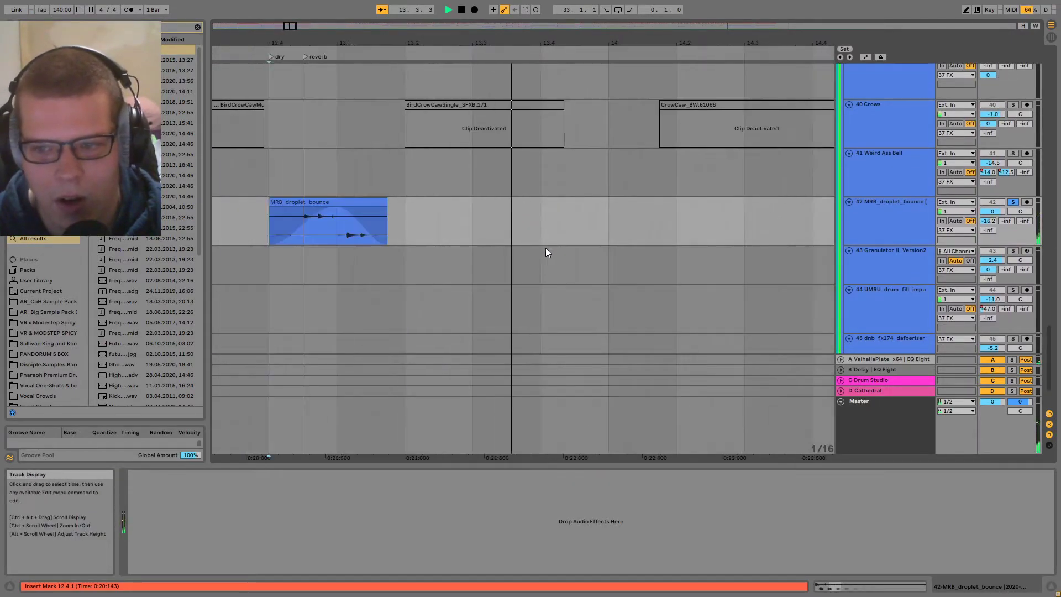
key("space")
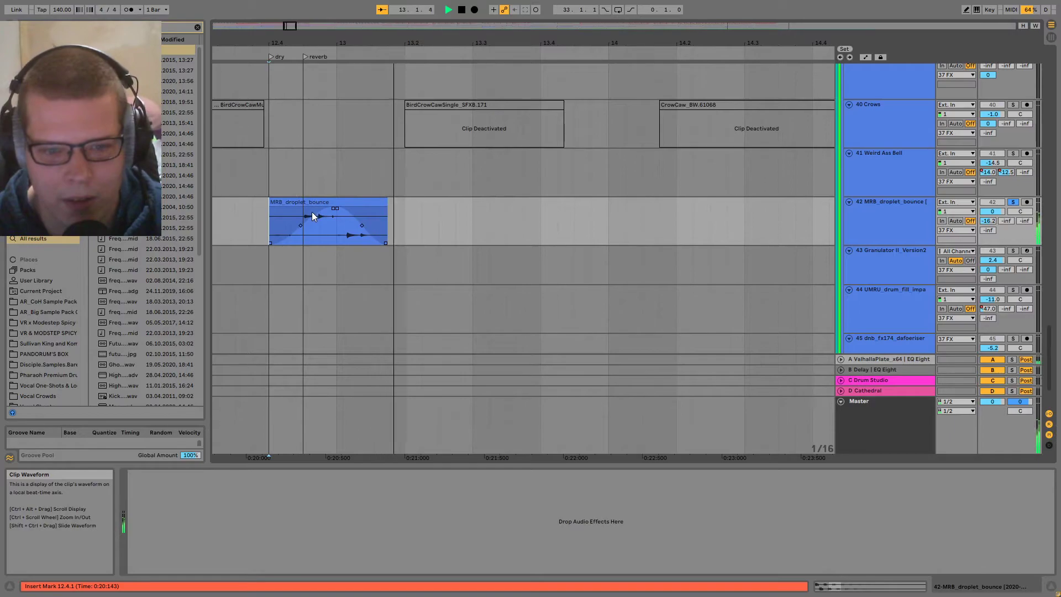
- Play the MRB_droplet_bounce clip at 15.1.1, look it over and return the insert marker to its start
scroll(315, 214, "down", 3)
left_click(421, 217)
scroll(433, 214, "up", 3)
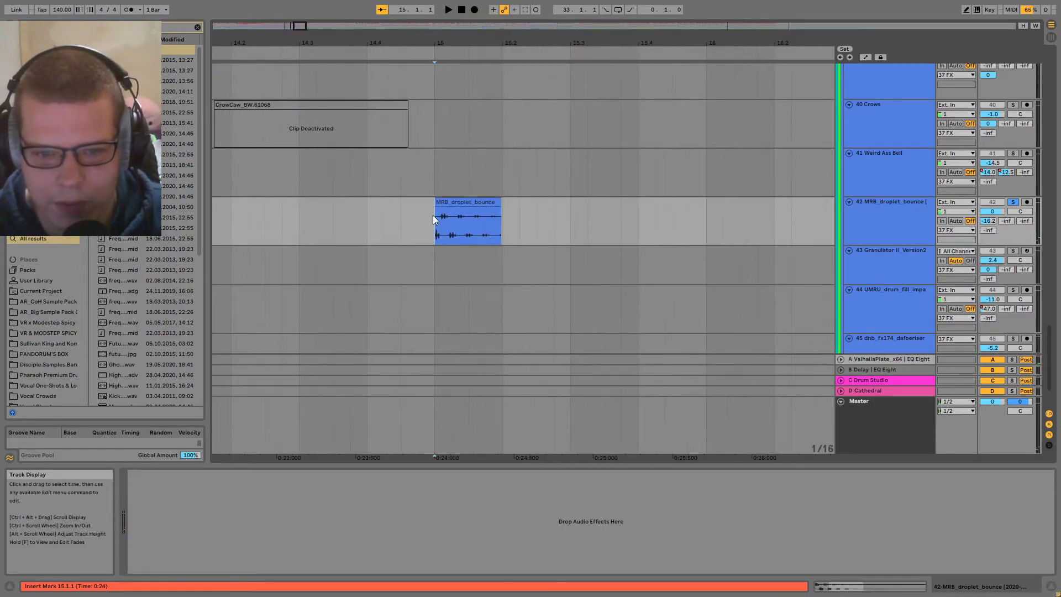
key("space")
left_click(445, 221)
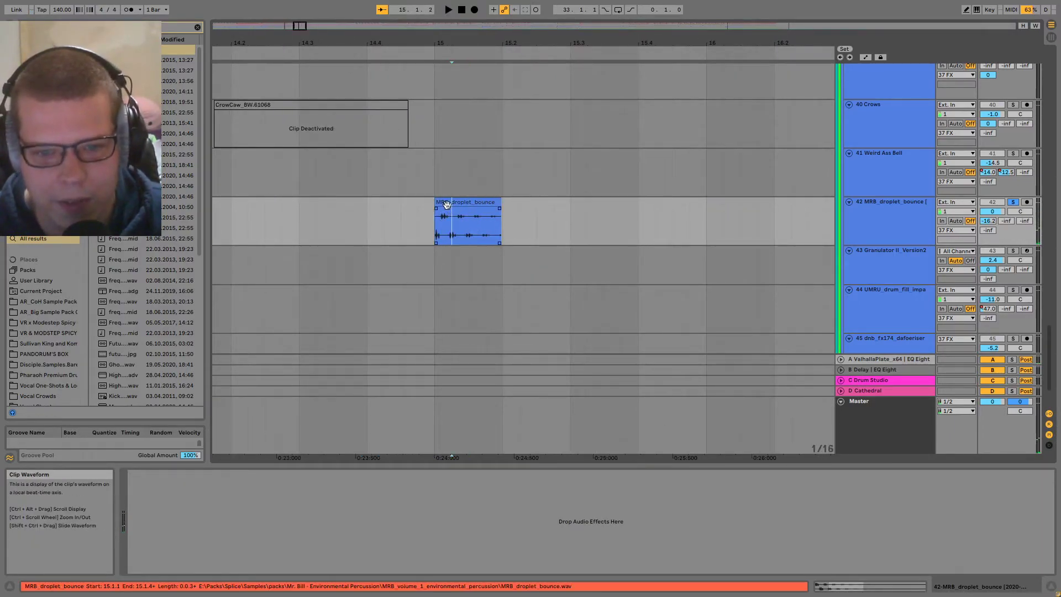
scroll(444, 224, "up", 2)
scroll(445, 228, "up", 2)
scroll(453, 223, "down", 4)
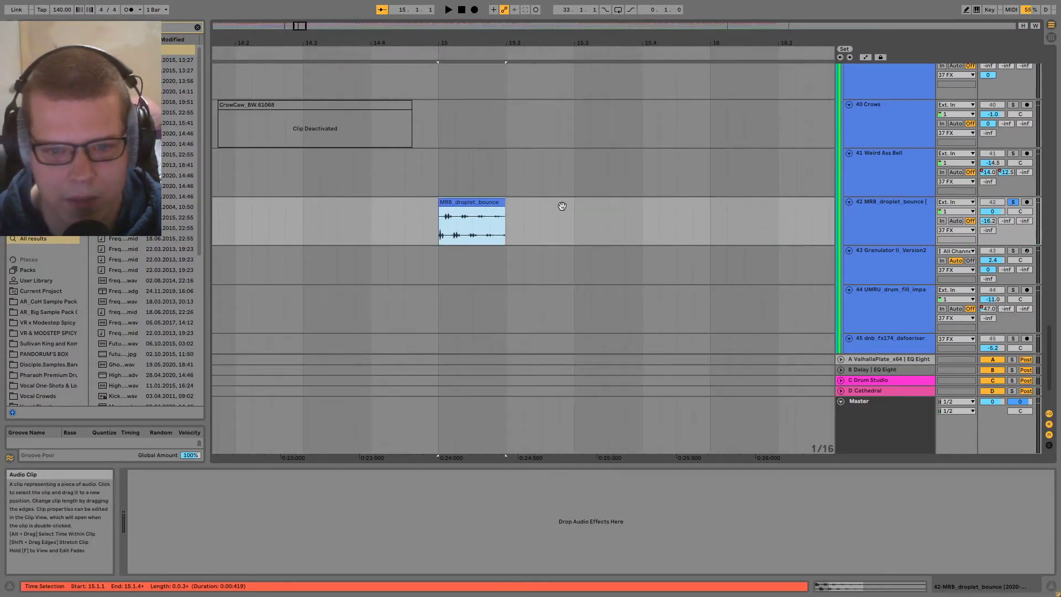
scroll(497, 196, "right", 5)
scroll(497, 195, "up", 1)
scroll(519, 223, "left", 5)
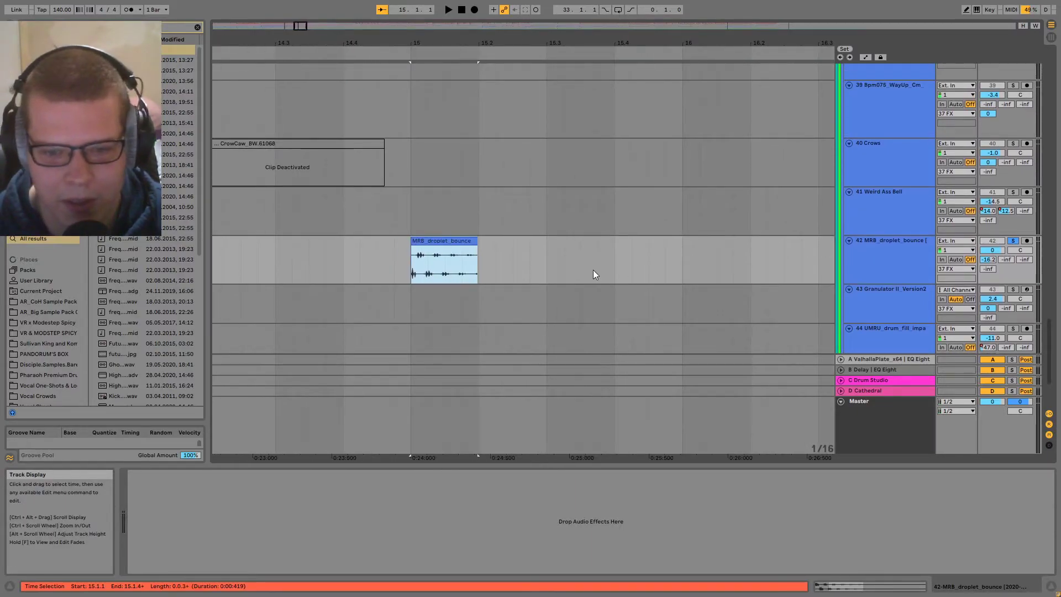
left_click(429, 275)
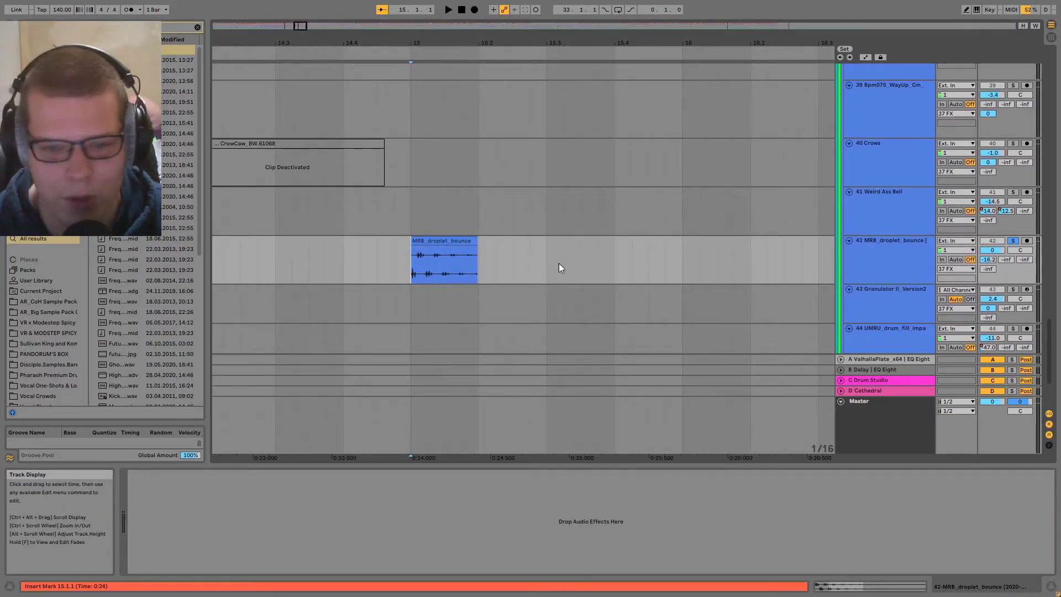
- Solo the Granulator II track and play its MIDI clip from 20.1.1 to 21.1.1
scroll(559, 263, "down", 6)
scroll(692, 221, "up", 2)
scroll(511, 185, "down", 4)
scroll(510, 184, "right", 5)
scroll(697, 192, "down", 2)
left_click(711, 169)
left_click(712, 173)
key("space")
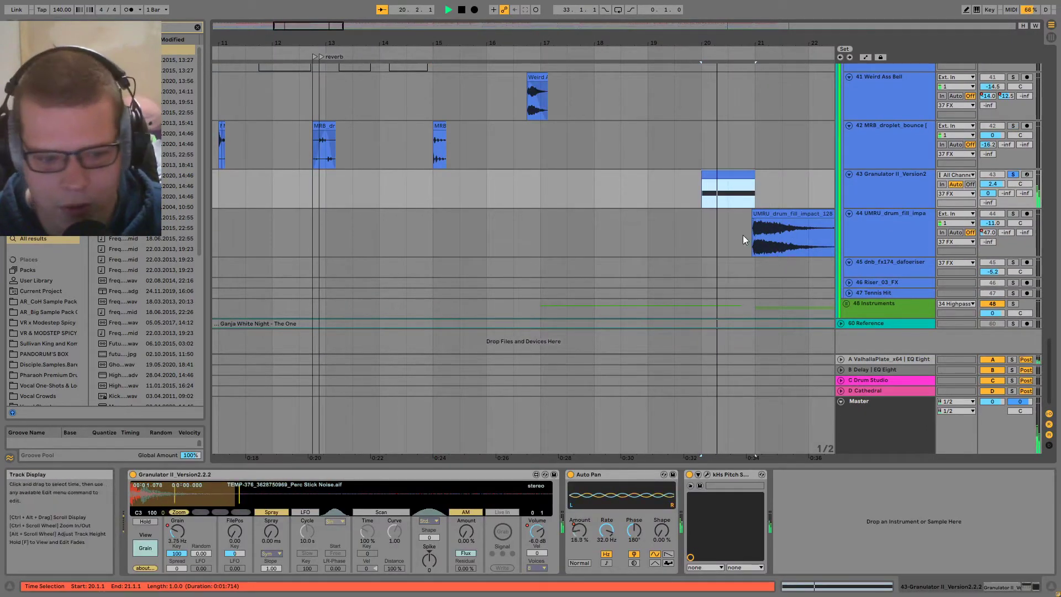
scroll(741, 236, "up", 8)
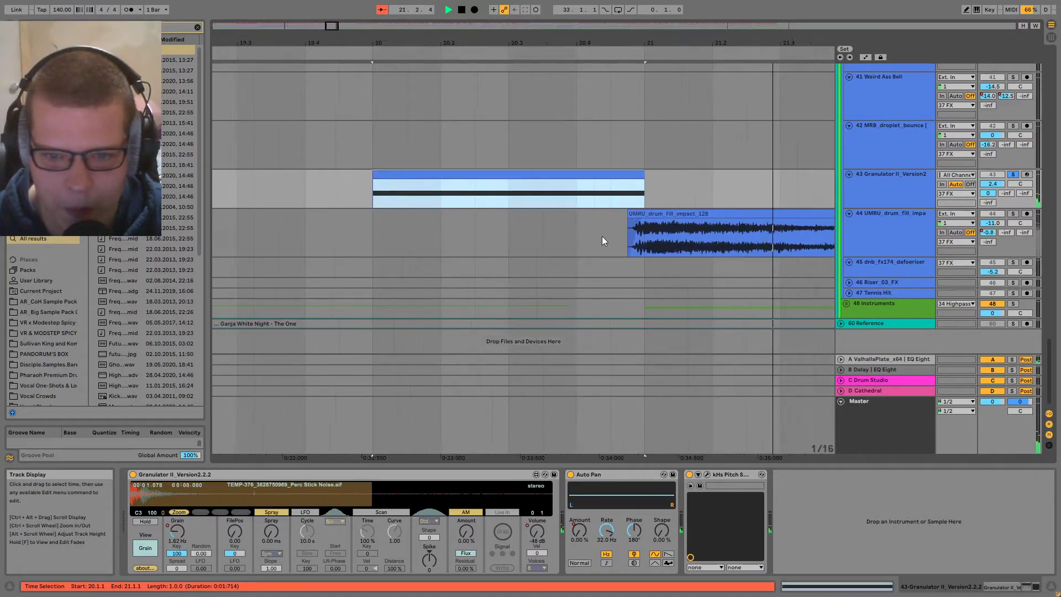
- Select the Granulator II track, increase its height and place the insert marker at 20.1.1
left_click(867, 189)
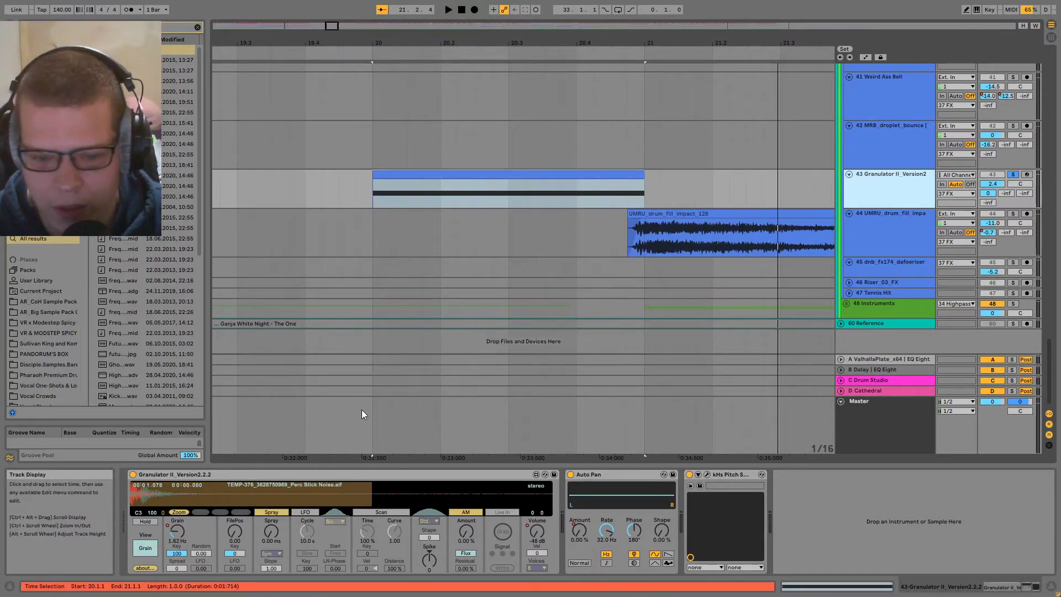
scroll(505, 179, "down", 3)
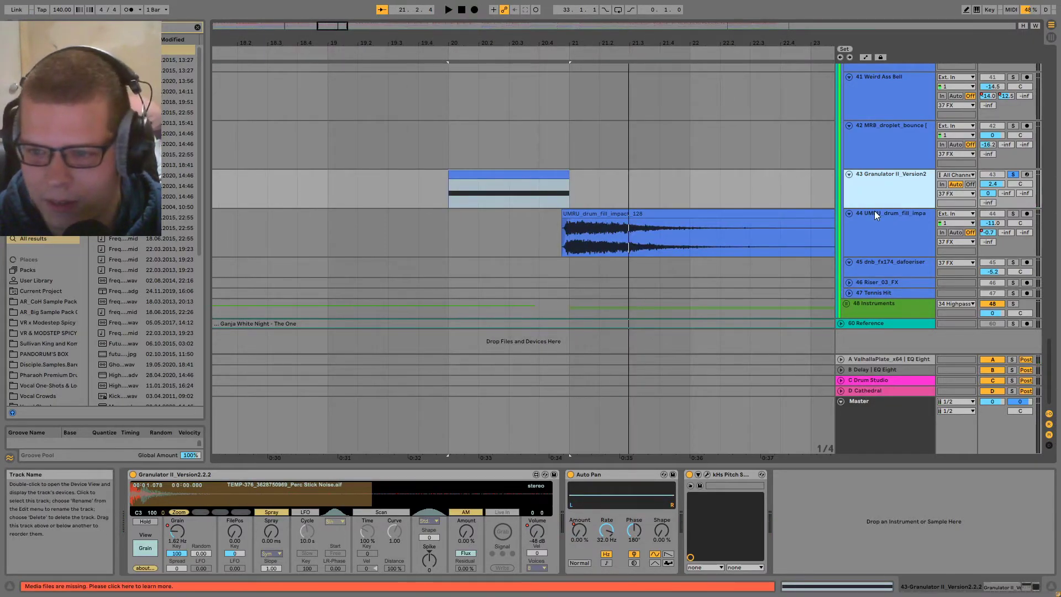
left_click_drag(878, 206, 875, 226)
left_click(476, 208)
left_click(483, 208)
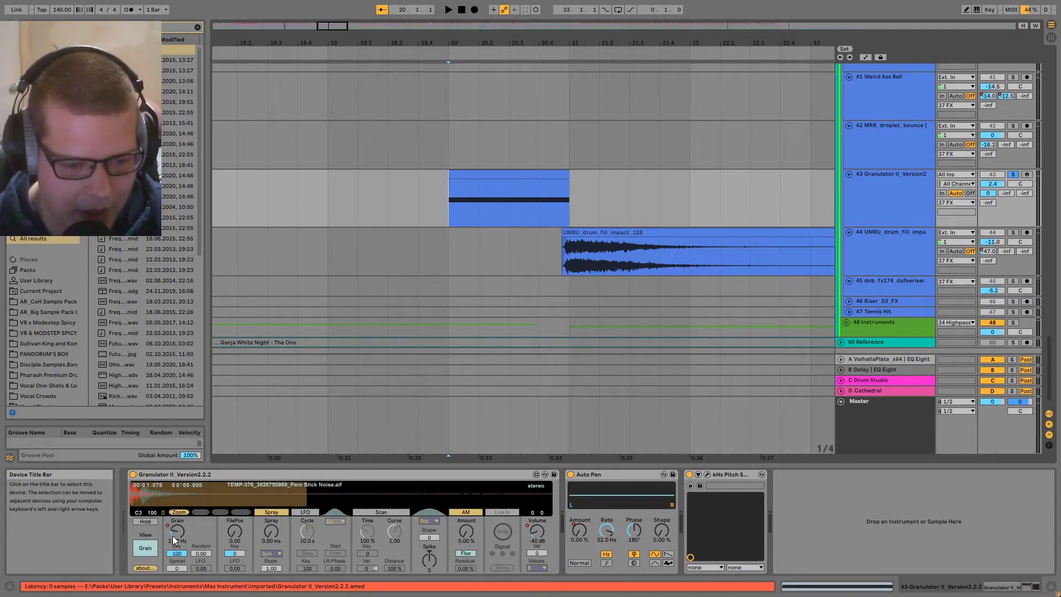
- Show automation and add a lane for each automated envelope on the Granulator II track
key("a")
left_click_drag(697, 195, 701, 177)
right_click(876, 196)
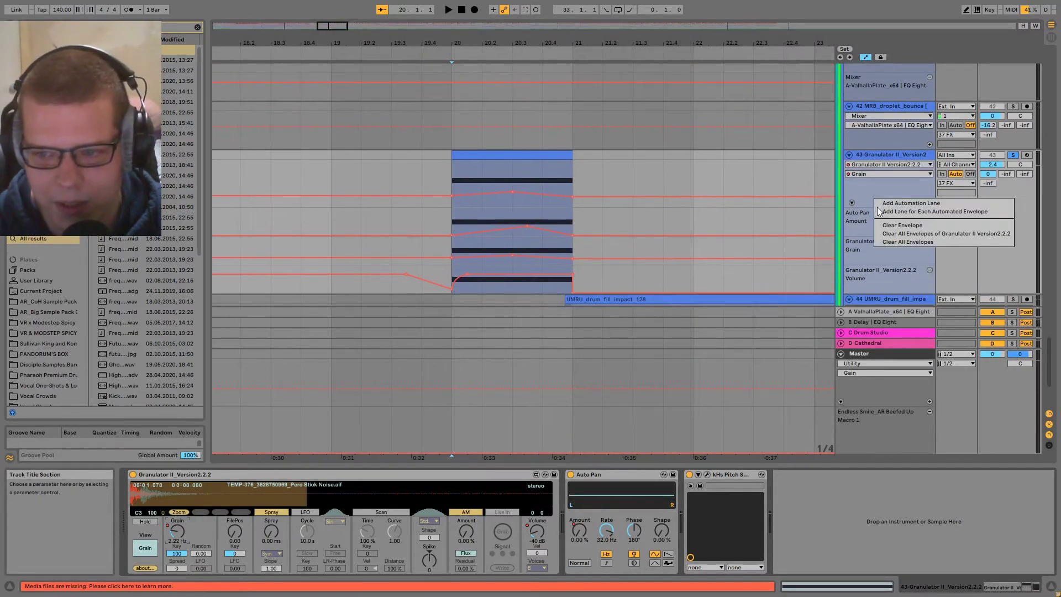
left_click(906, 213)
left_click_drag(643, 230, 658, 126)
- Play the Granulator II clip with its automation and point out the Auto Pan and kHs Pitch Shifter devices
key("space")
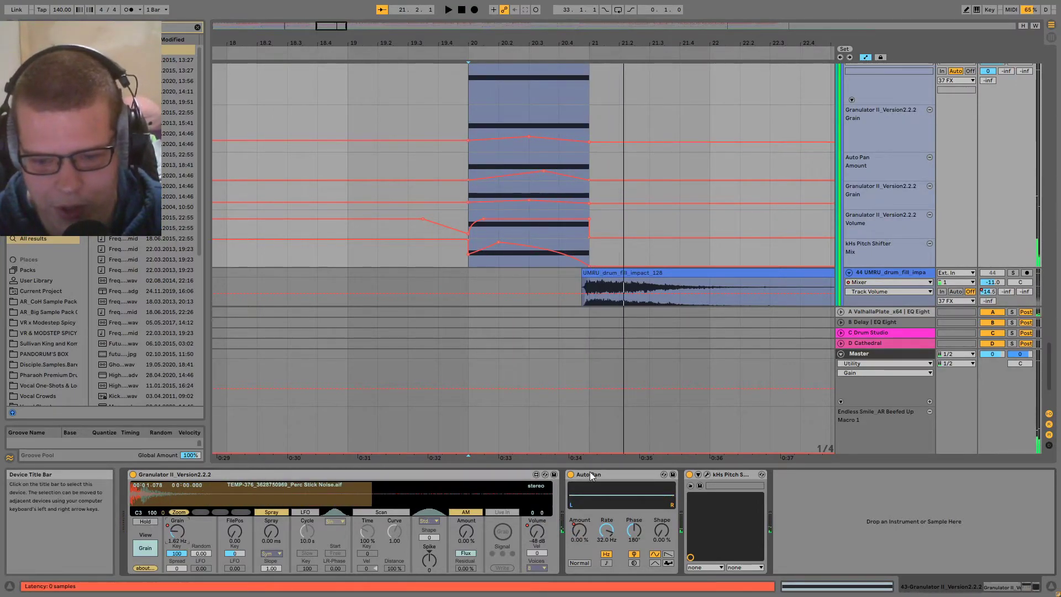
left_click(636, 474)
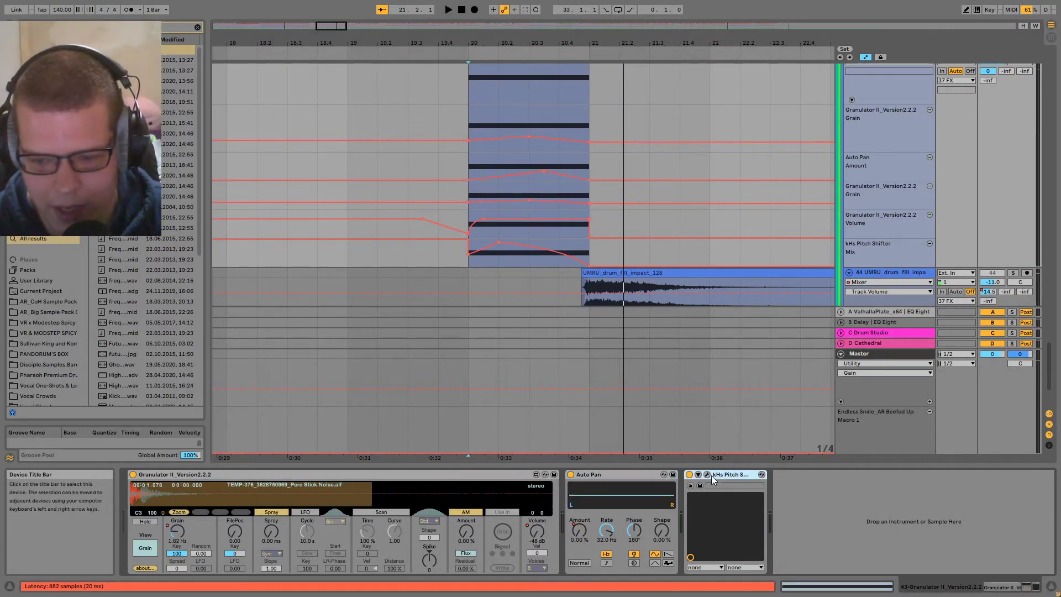
left_click(496, 174)
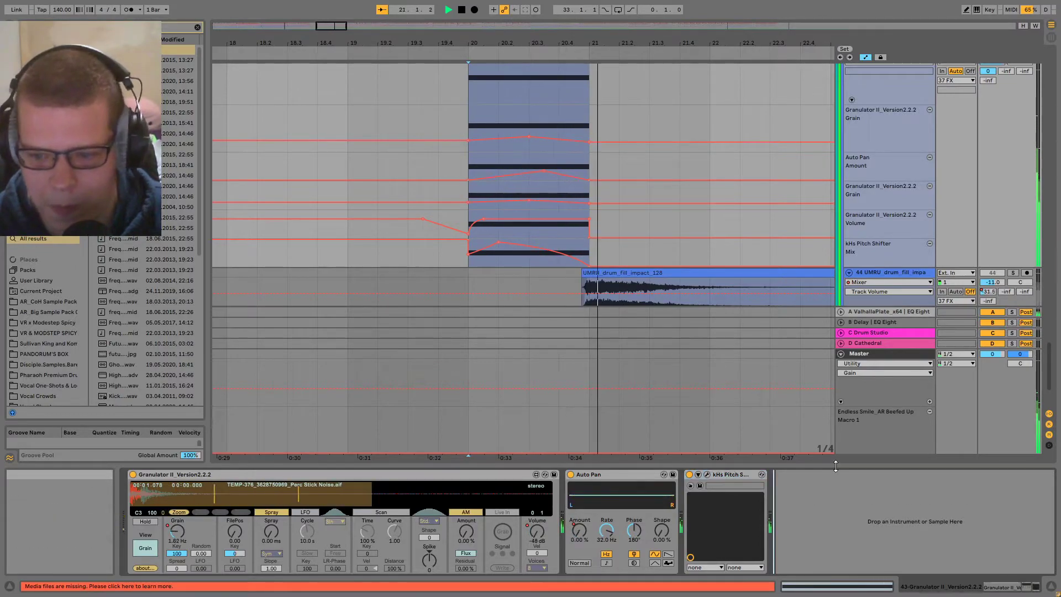
- Hide the device view and automation, solo the UMRU_drum_fill_impact track and play its clip from 21.1.1
left_click(1051, 586)
key("a")
left_click_drag(637, 226, 385, 301)
left_click(387, 309)
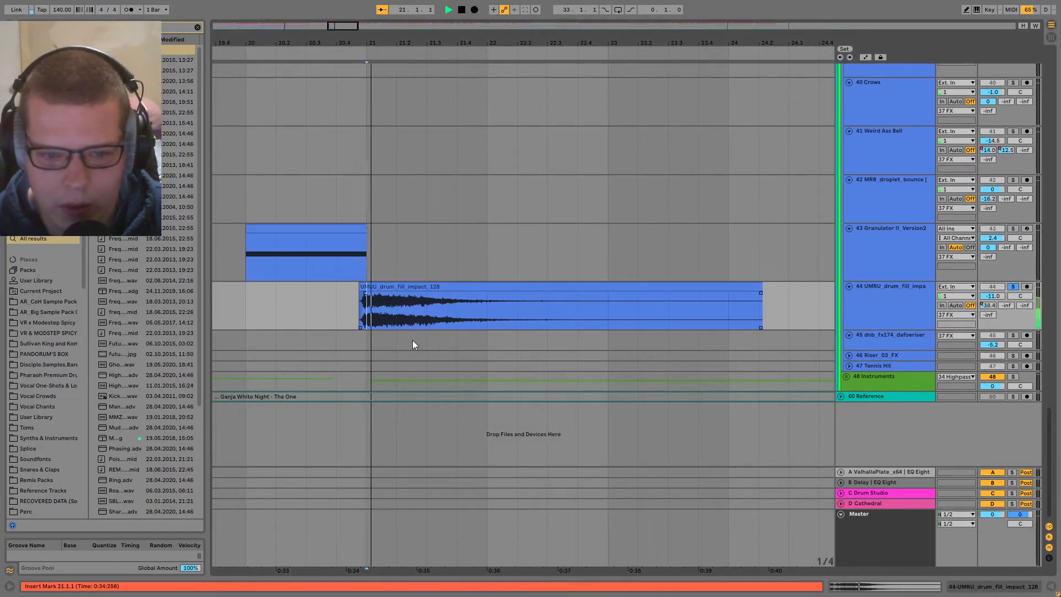
- Show the UMRU_drum_fill_impact track's device chain and play its clip together with the other tracks
double_click(869, 283)
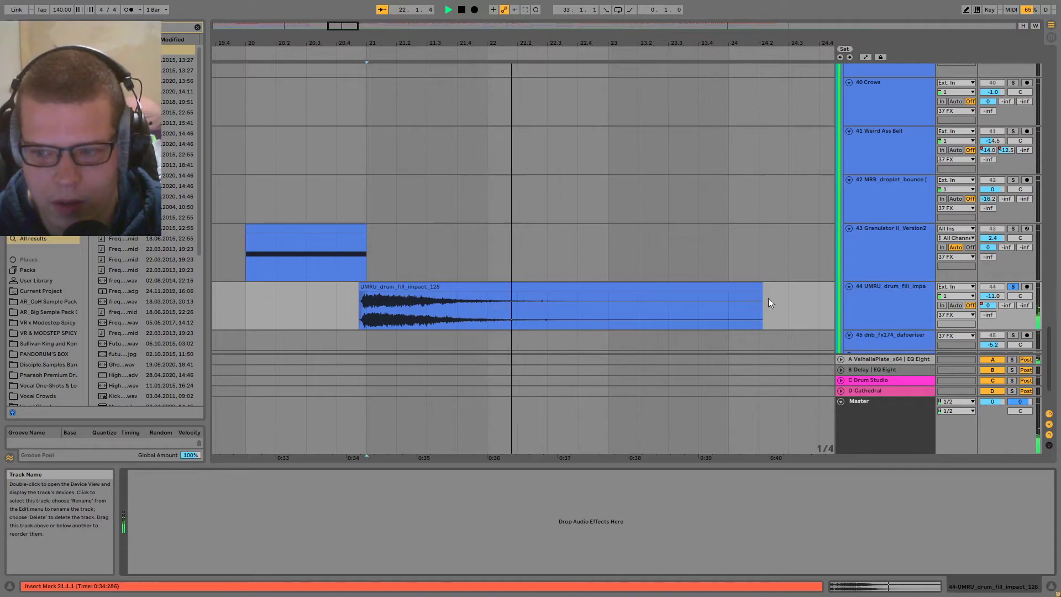
left_click(336, 321)
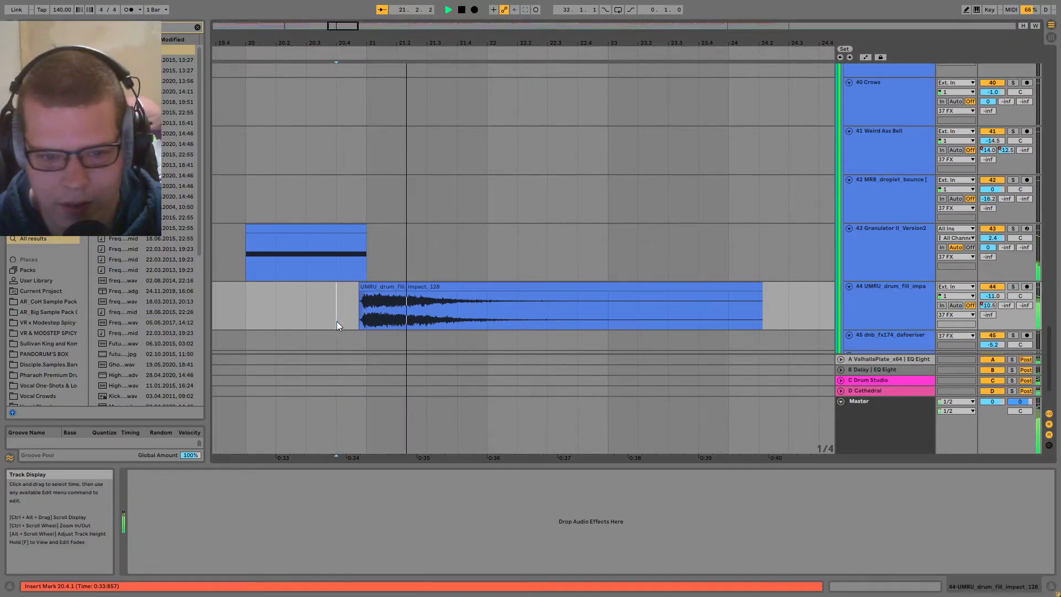
left_click(307, 314)
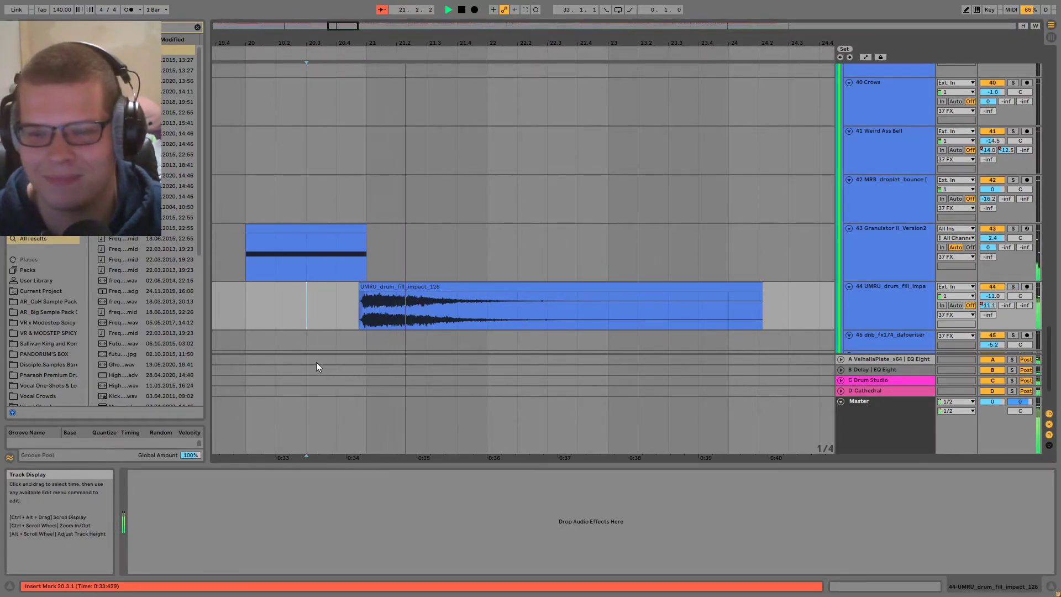
left_click(359, 303)
key("0")
key("space")
key("0")
left_click(320, 310)
left_click(397, 374)
key("space")
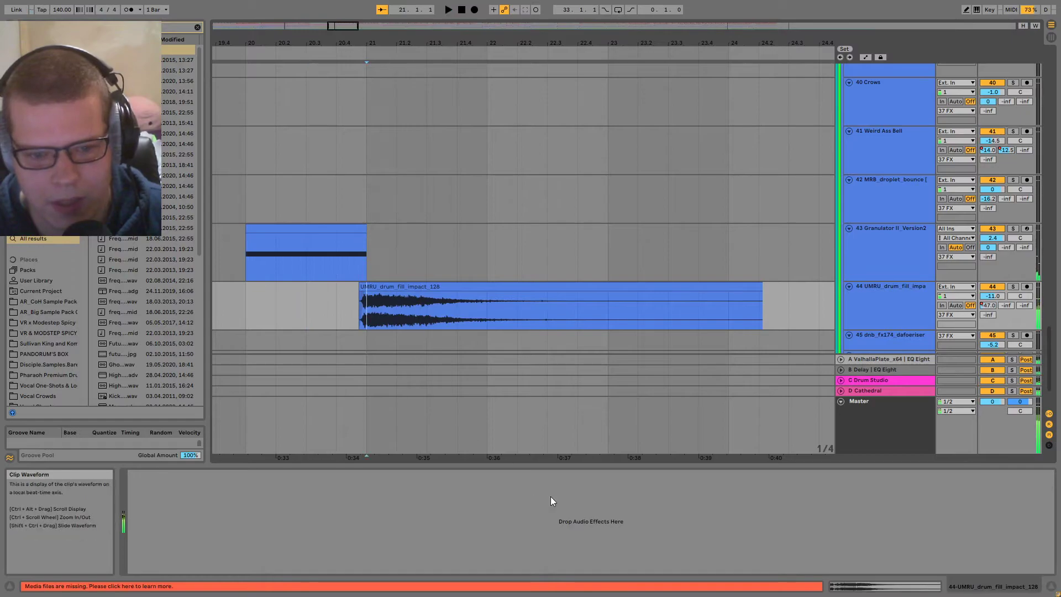
- Hide the device view and play the UMRU_drum_fill_impact clip soloed from its start
left_click(365, 306)
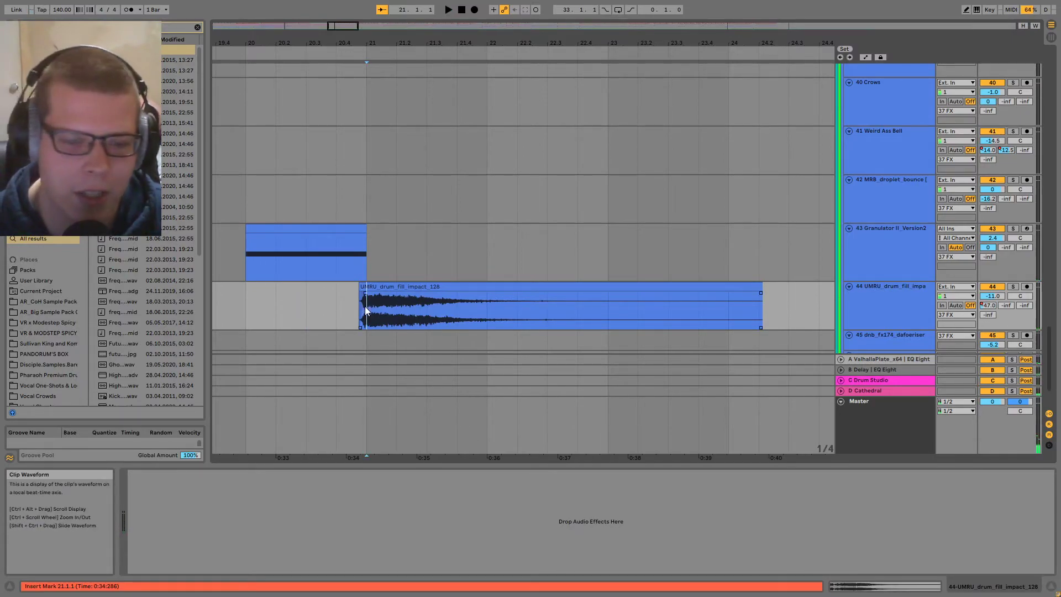
key("ctrl+alt+l")
key("space")
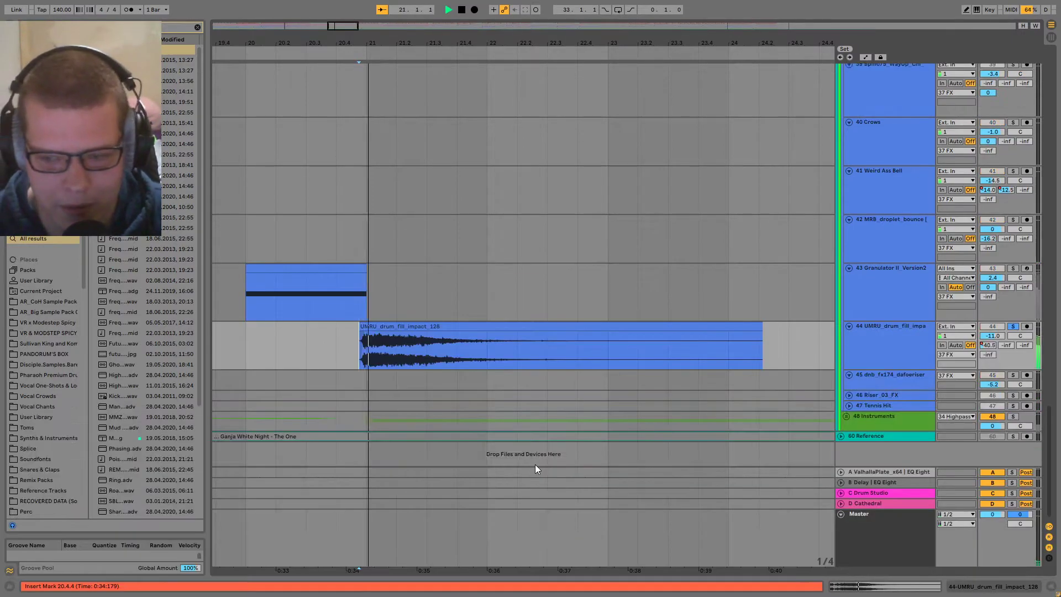
scroll(460, 199, "down", 5)
scroll(592, 194, "down", 3)
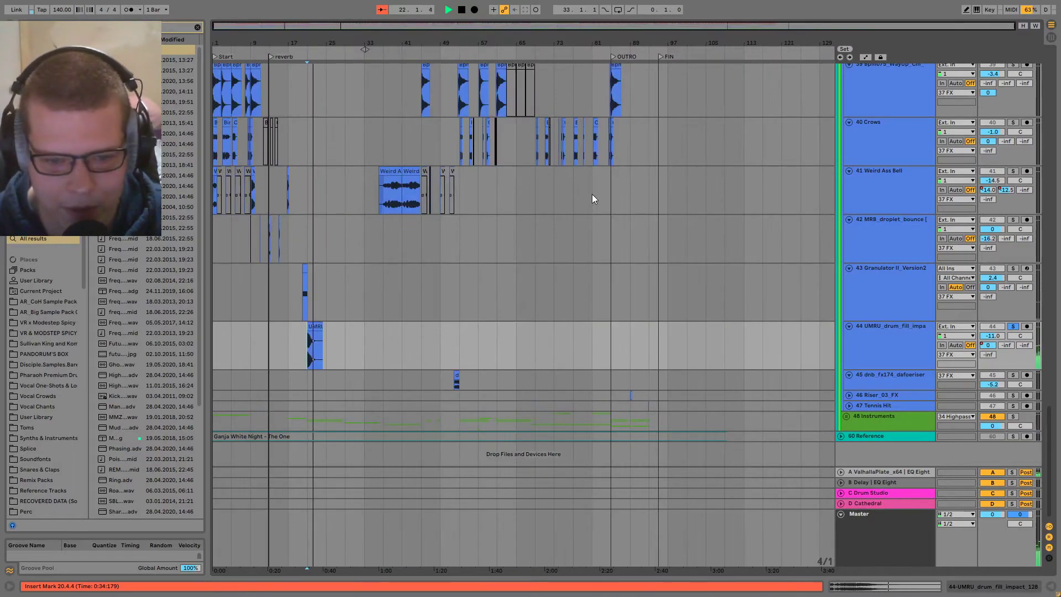
scroll(319, 330, "up", 2)
scroll(331, 329, "up", 3)
scroll(758, 332, "down", 6)
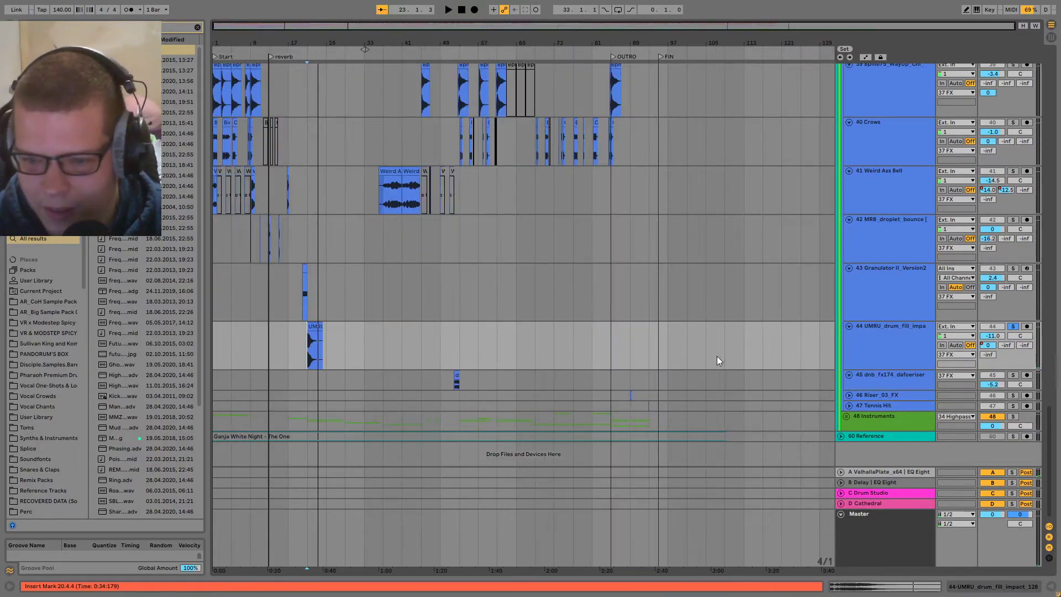
- Play the dnb_fx174_dafoeriser clip leading into bar 53 with its track soloed
left_click(461, 378)
key("space")
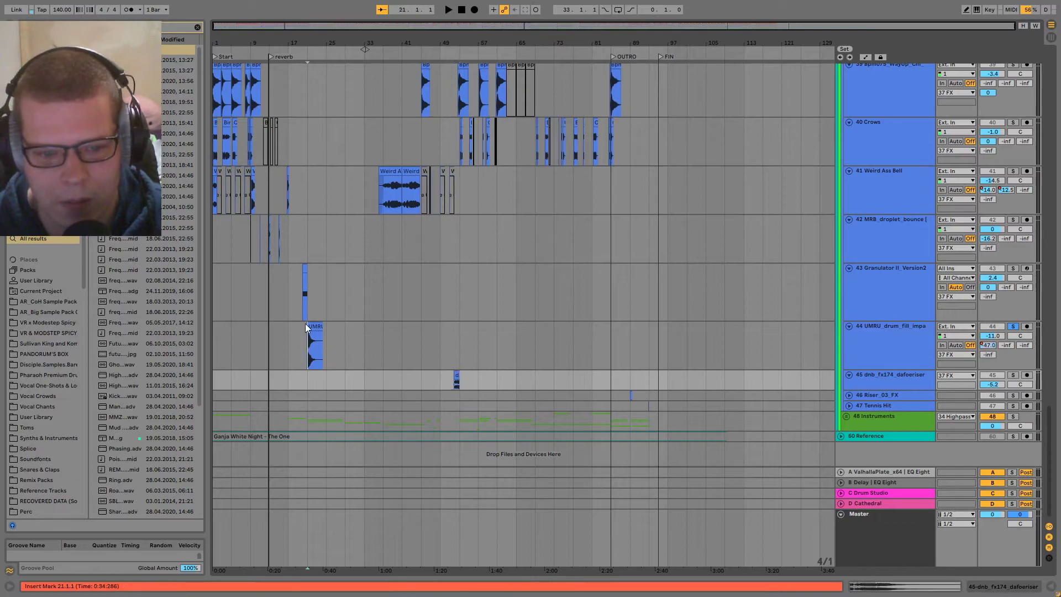
left_click(308, 326)
scroll(309, 328, "up", 8)
scroll(478, 398, "down", 8)
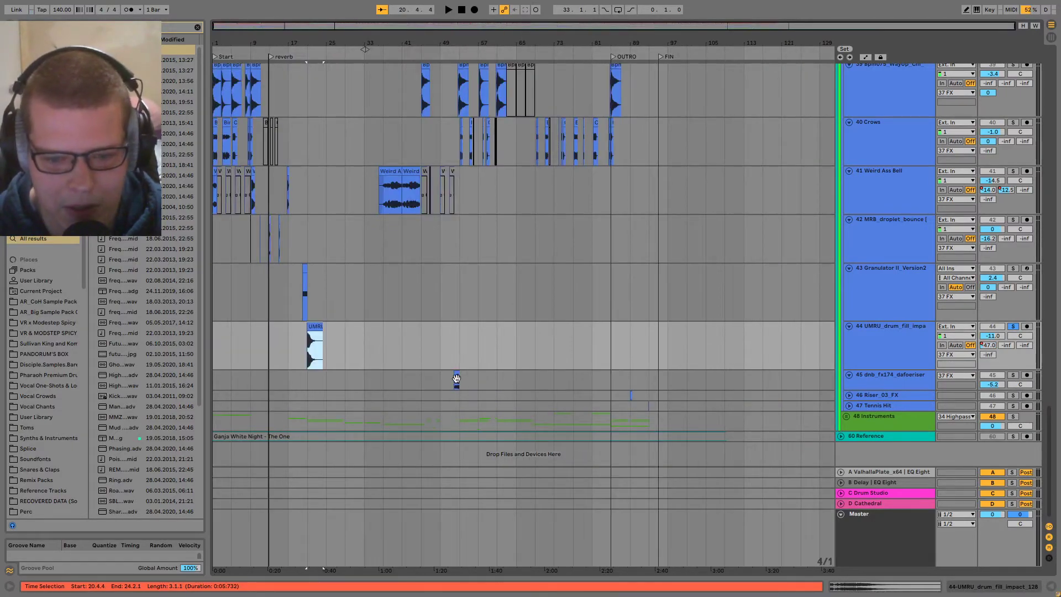
left_click(457, 380)
scroll(455, 370, "up", 8)
key("space")
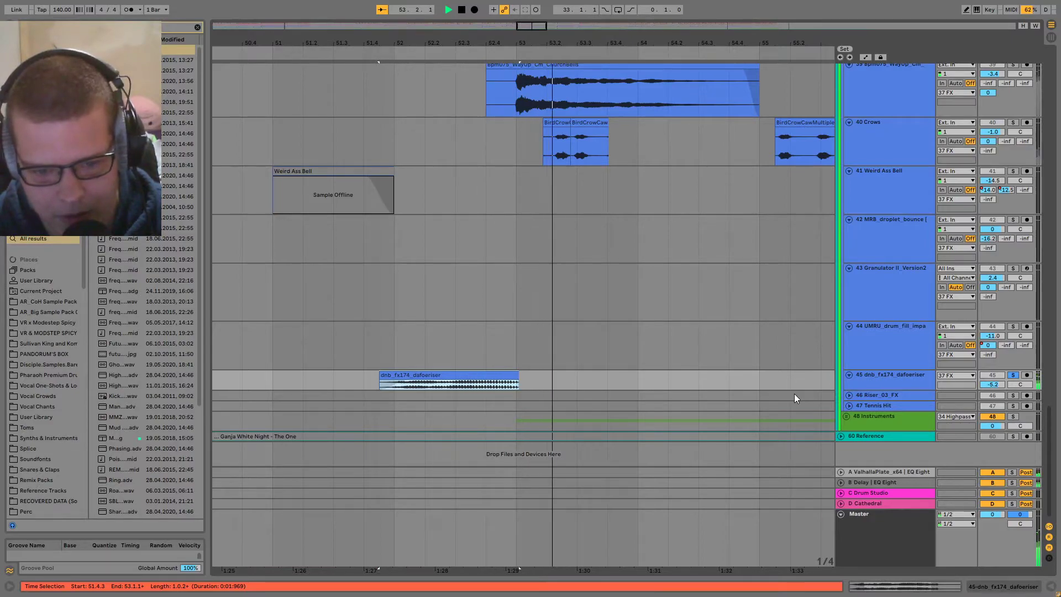
key("space")
- Show the dnb_fx174_dafoeriser track's device chain and examine the clip's waveform up close
left_click(496, 382)
left_click(857, 393)
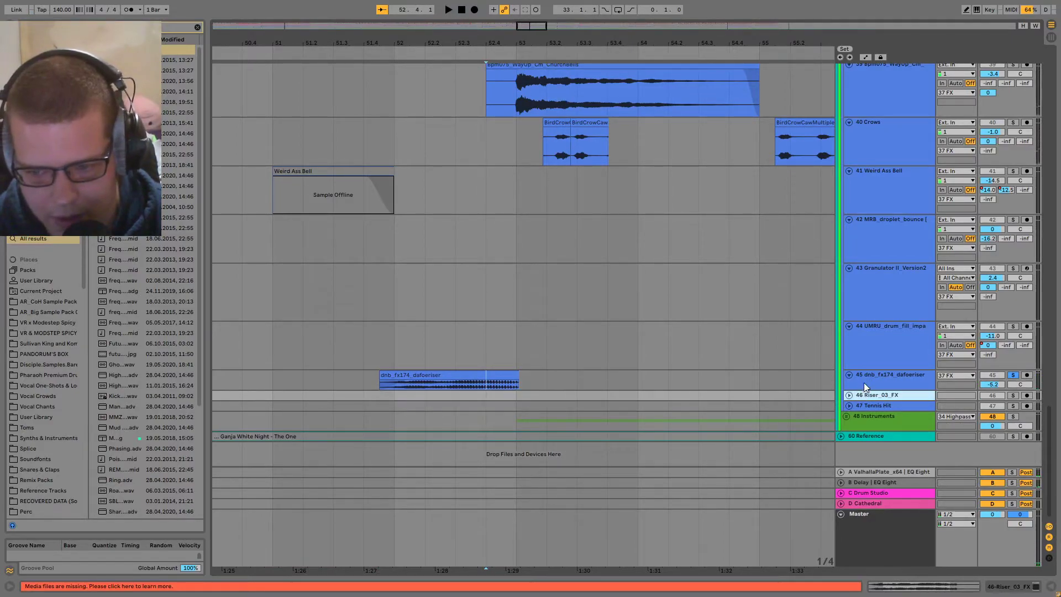
double_click(864, 383)
scroll(359, 415, "down", 4)
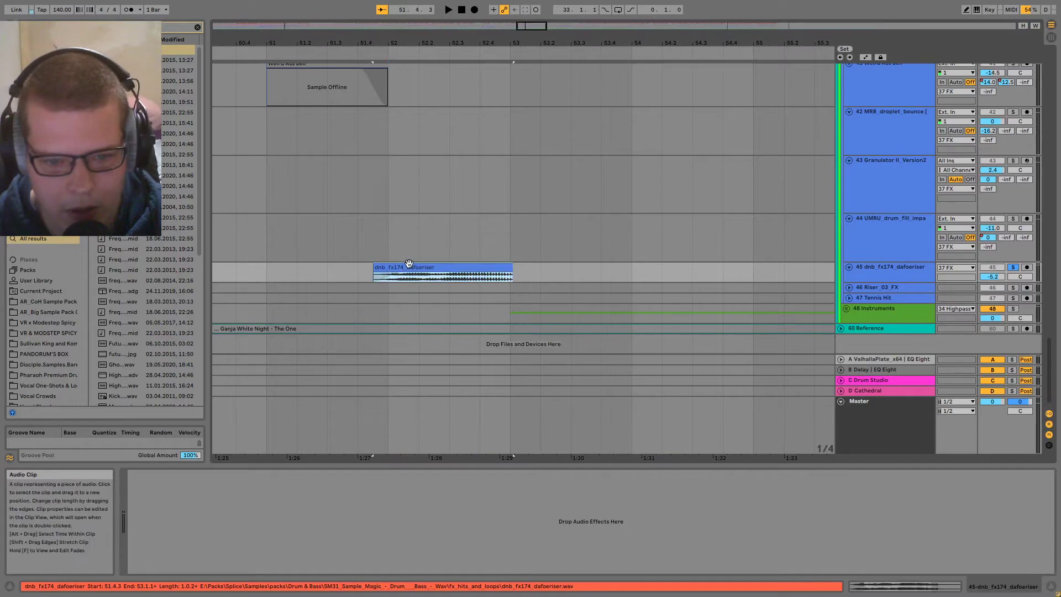
scroll(378, 290, "up", 5)
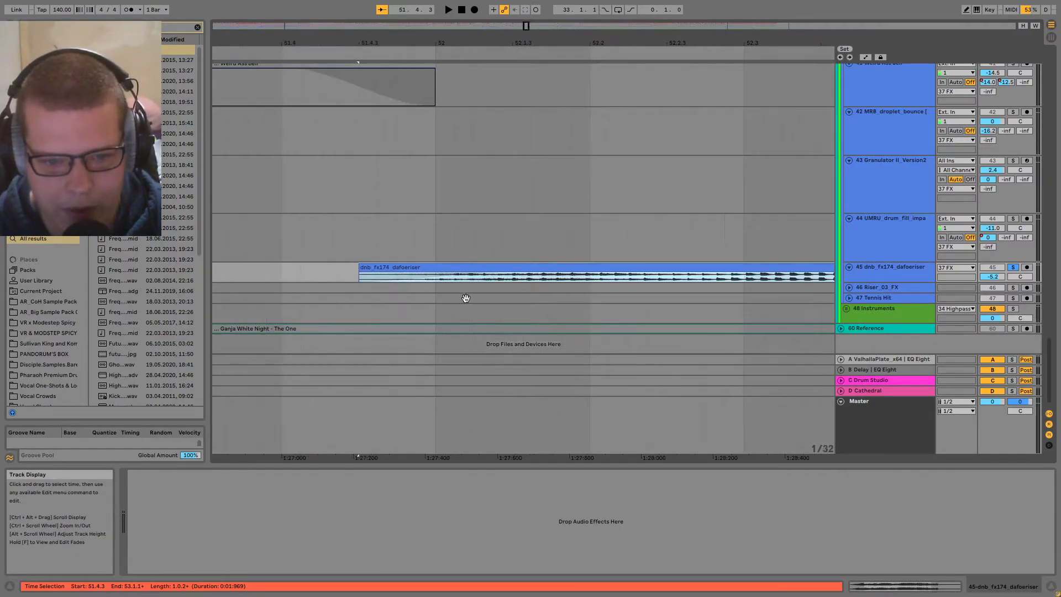
scroll(462, 298, "down", 5)
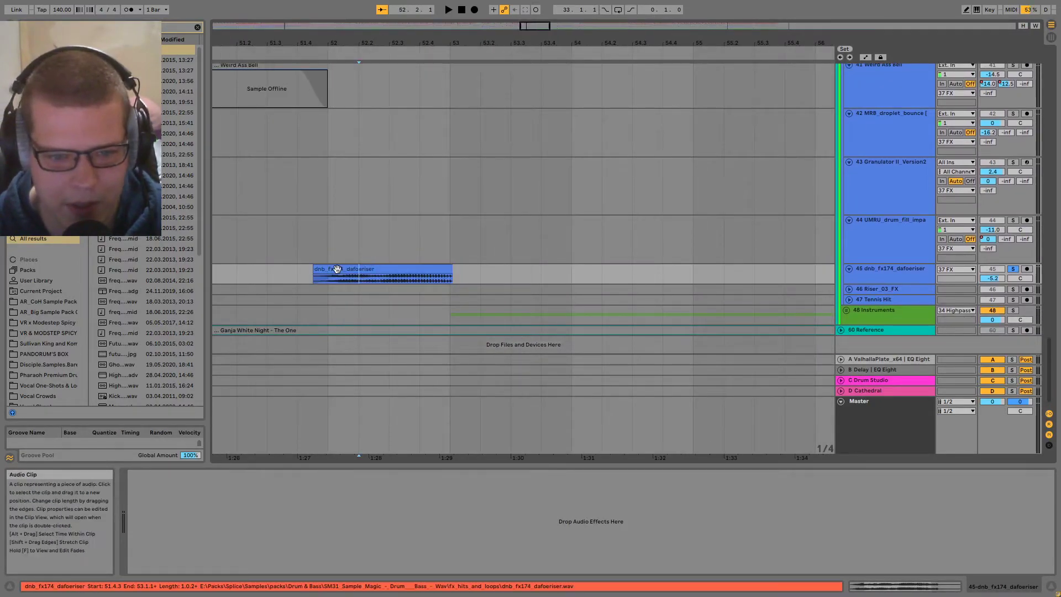
scroll(359, 270, "up", 5)
scroll(375, 287, "down", 2)
left_click_drag(346, 234, 458, 227)
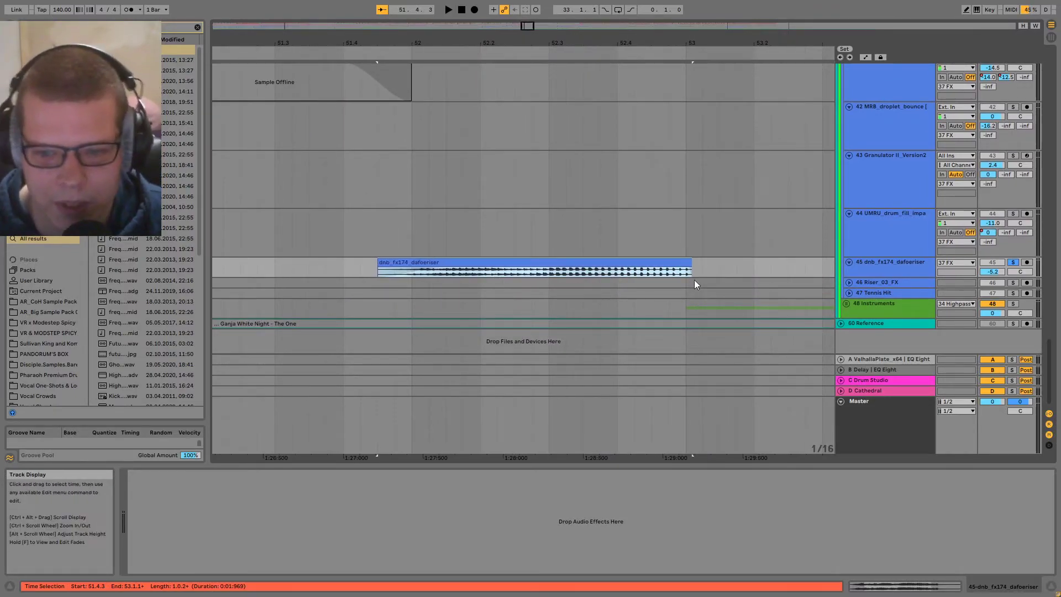
- Unfold the Riser_03_FX track and play its clip at bar 89 soloed
key("w")
left_click(849, 282)
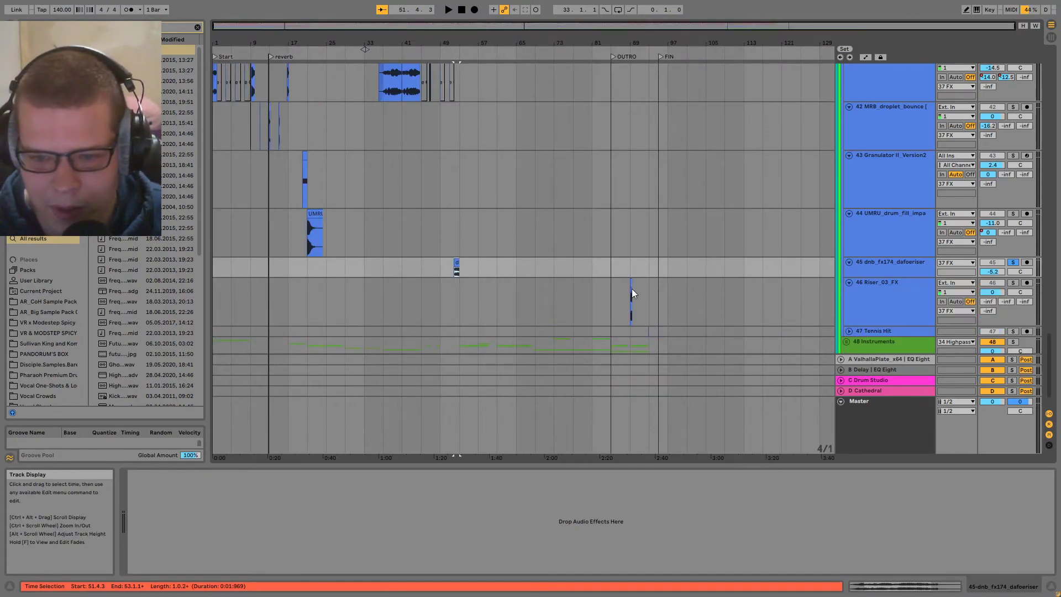
left_click(632, 289)
key("z")
key("space")
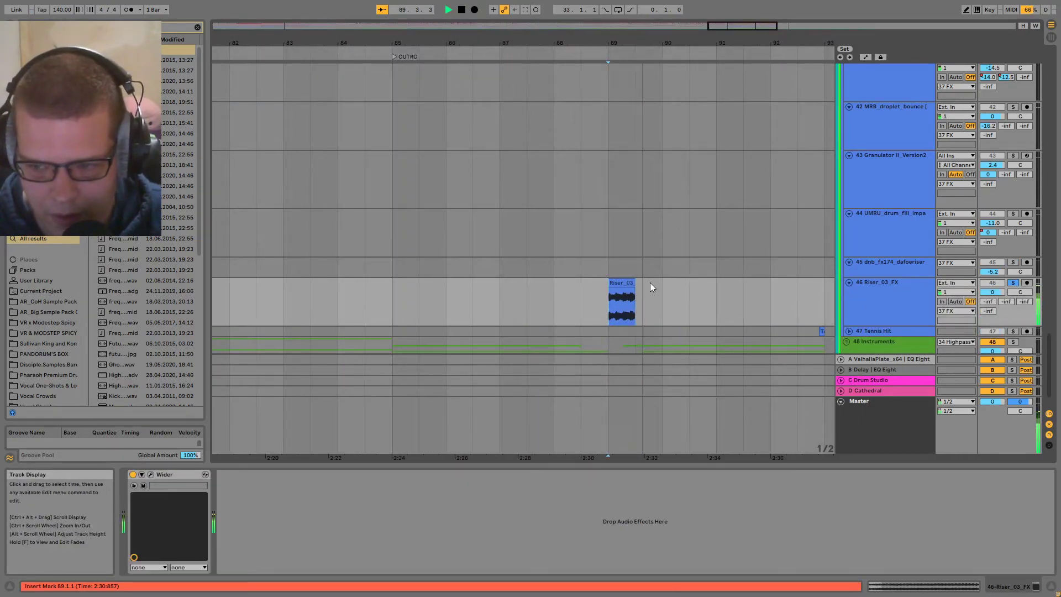
key("space")
left_click(151, 474)
left_click(150, 474)
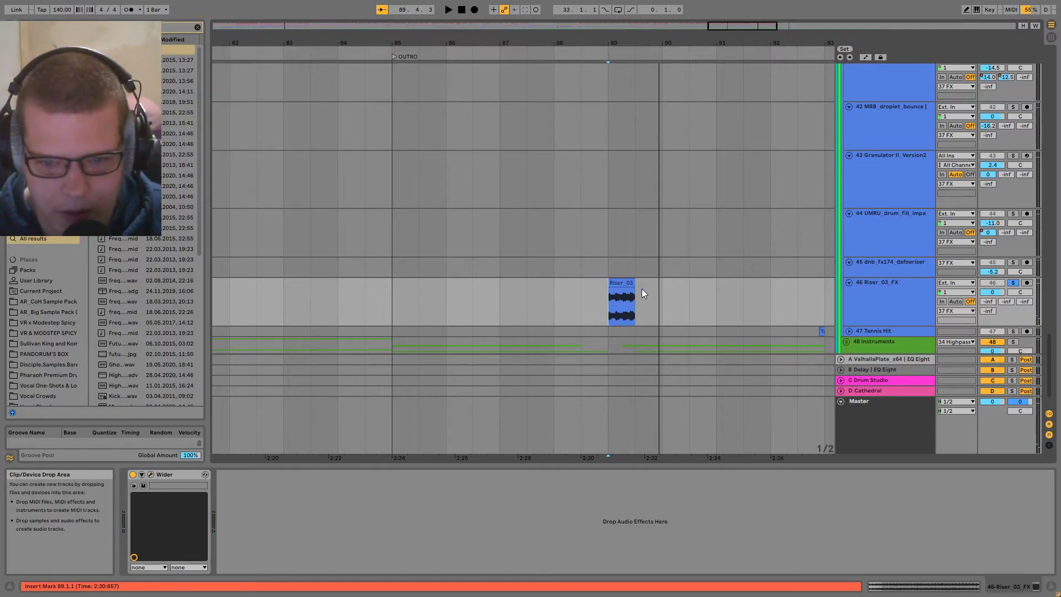
- Replay the Riser_03_FX clip from its start and inspect the track's Wider plugin settings
scroll(633, 292, "up", 5, "ctrl")
scroll(599, 304, "up", 3, "ctrl")
left_click_drag(600, 303, 520, 281, "ctrl+alt")
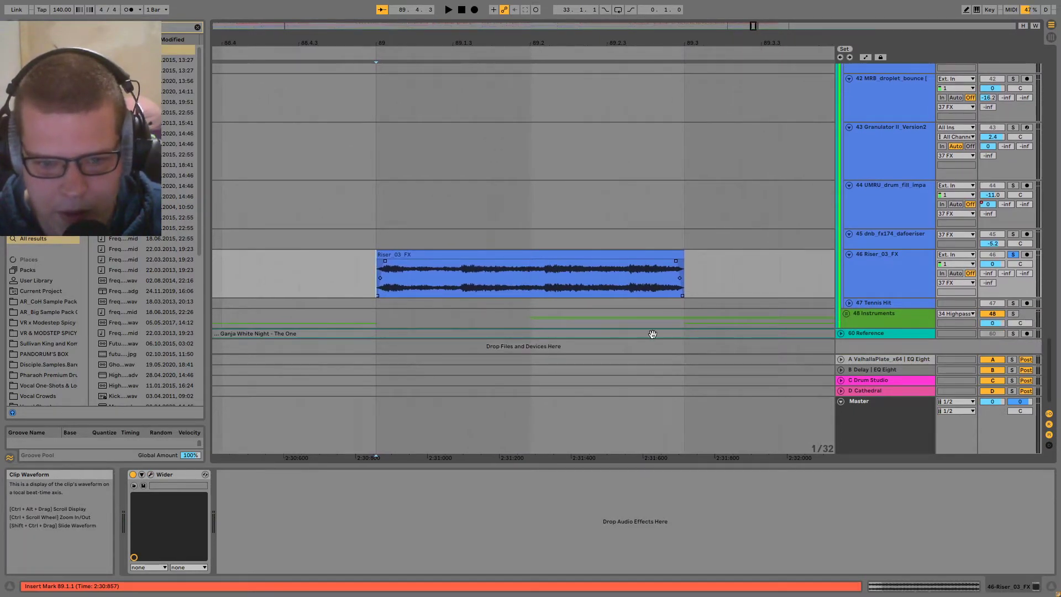
left_click(356, 238)
left_click(378, 273)
key("space")
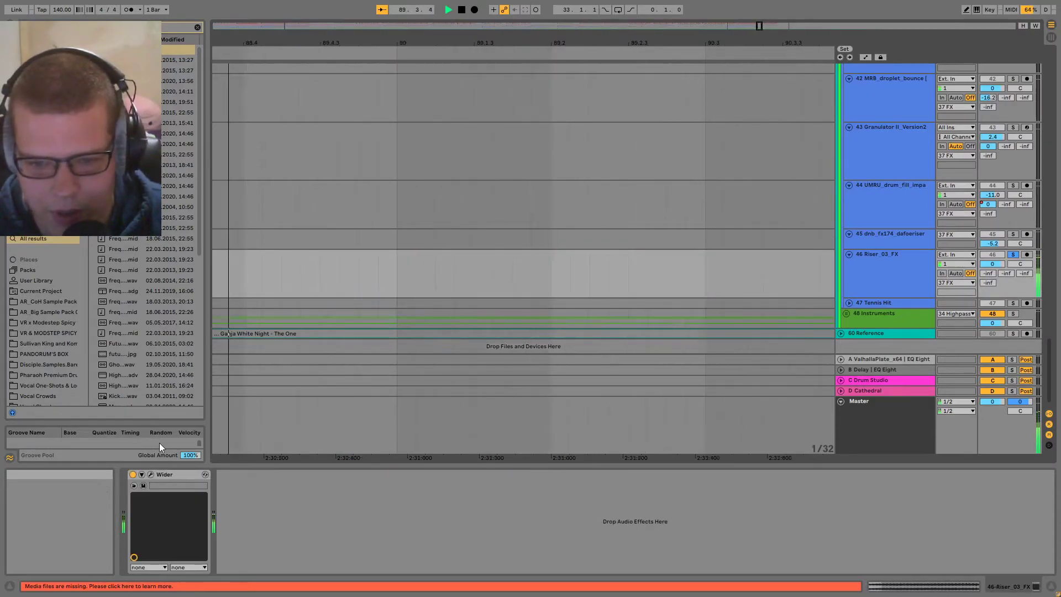
left_click(150, 474)
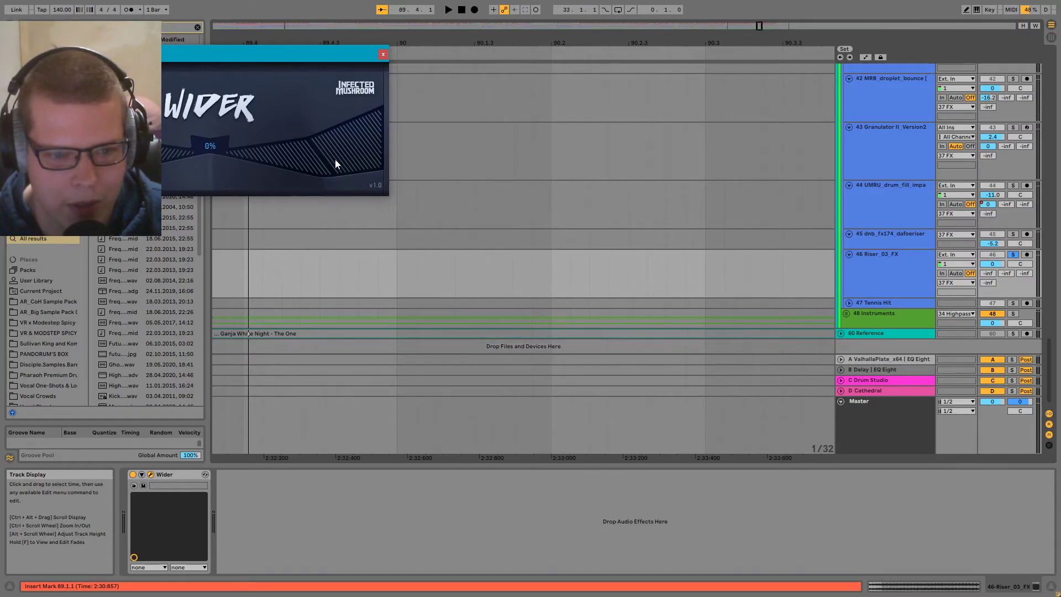
left_click(384, 55)
- Unfold the Tennis Hit track and play its short clip just before bar 93 soloed
scroll(452, 254, "down", 10)
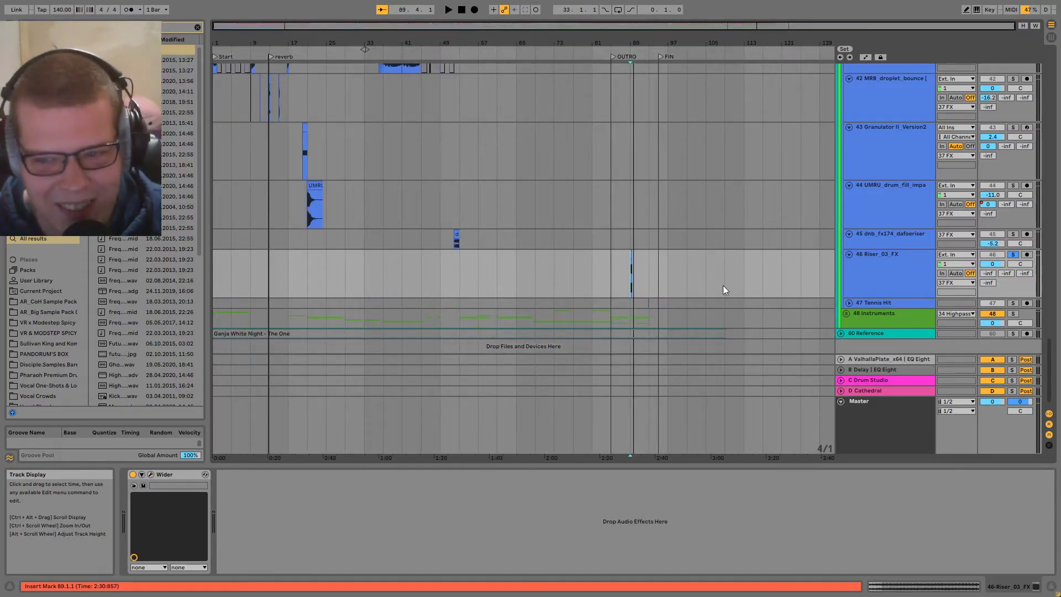
left_click(849, 303)
scroll(611, 171, "down", 3)
left_click(658, 274)
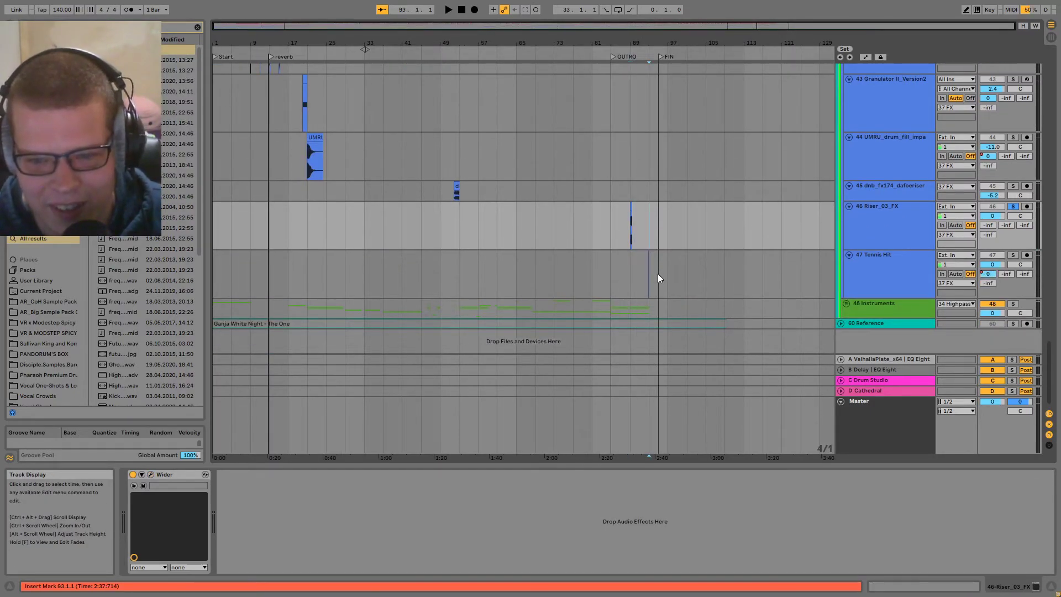
scroll(659, 272, "up", 5)
scroll(608, 266, "up", 10)
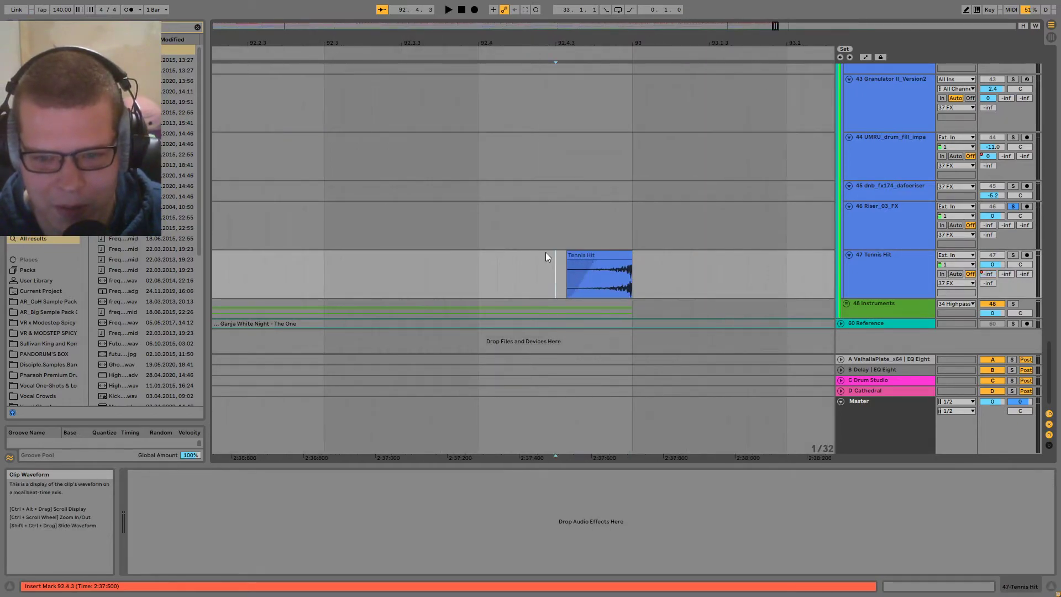
left_click(564, 285)
key("space")
scroll(552, 277, "down", 5)
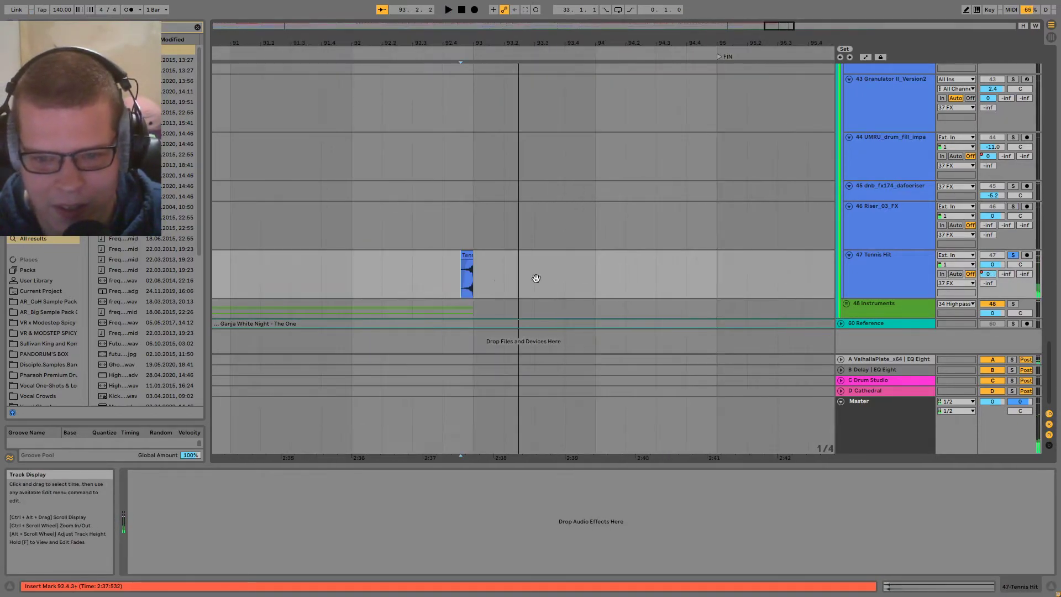
- Try reversing the Tennis Hit clip and listen to the result
scroll(515, 257, "up", 5)
left_click(544, 279)
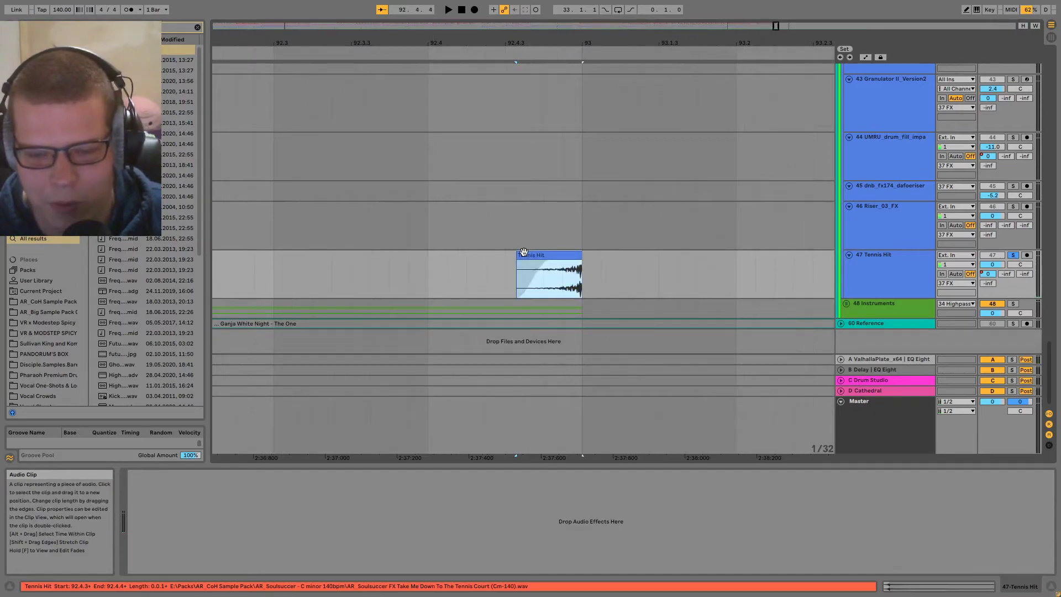
scroll(632, 265, "right", 3)
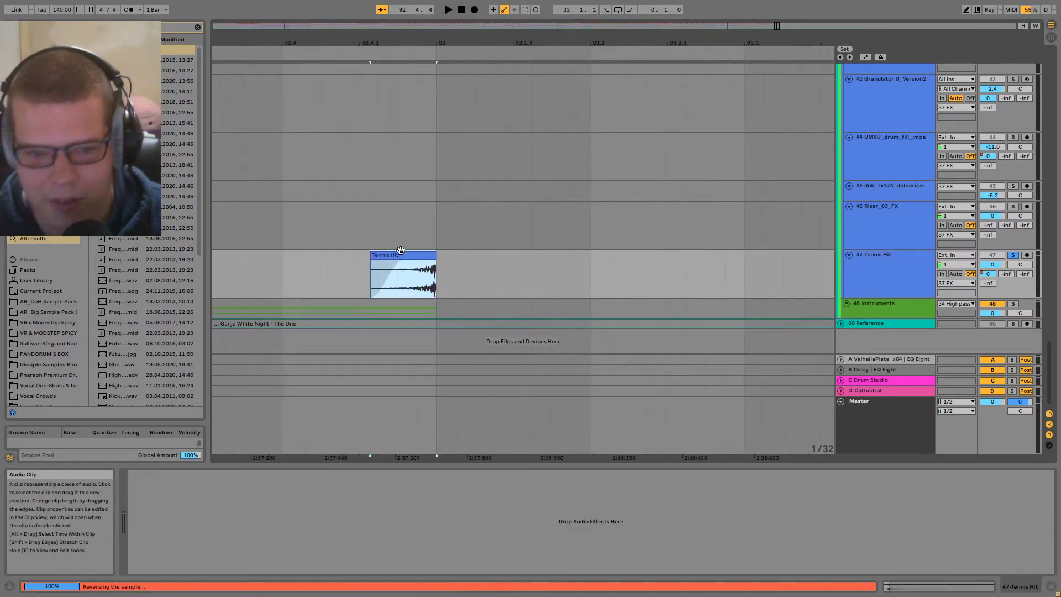
left_click(397, 263)
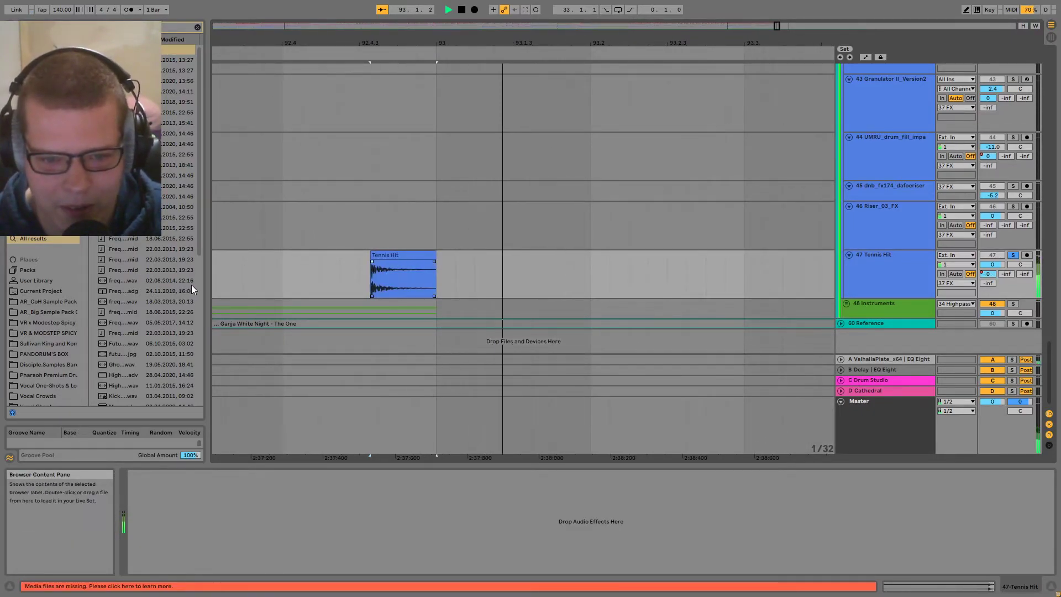
left_click(388, 279)
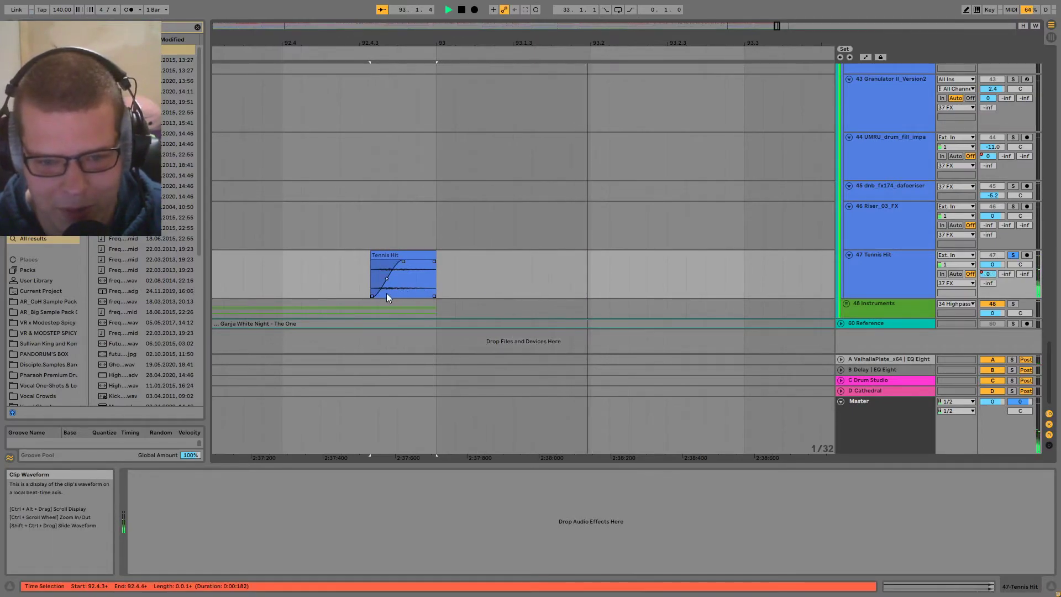
key("w")
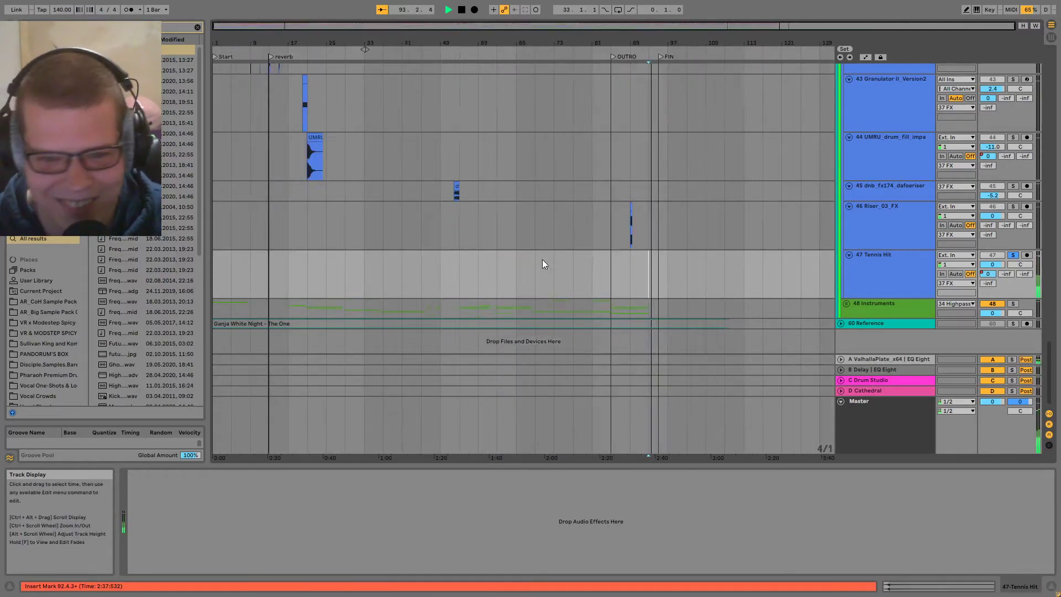
- Expand the Instruments group and unfold its Highwubs track
left_click(846, 304)
scroll(699, 323, "down", 5)
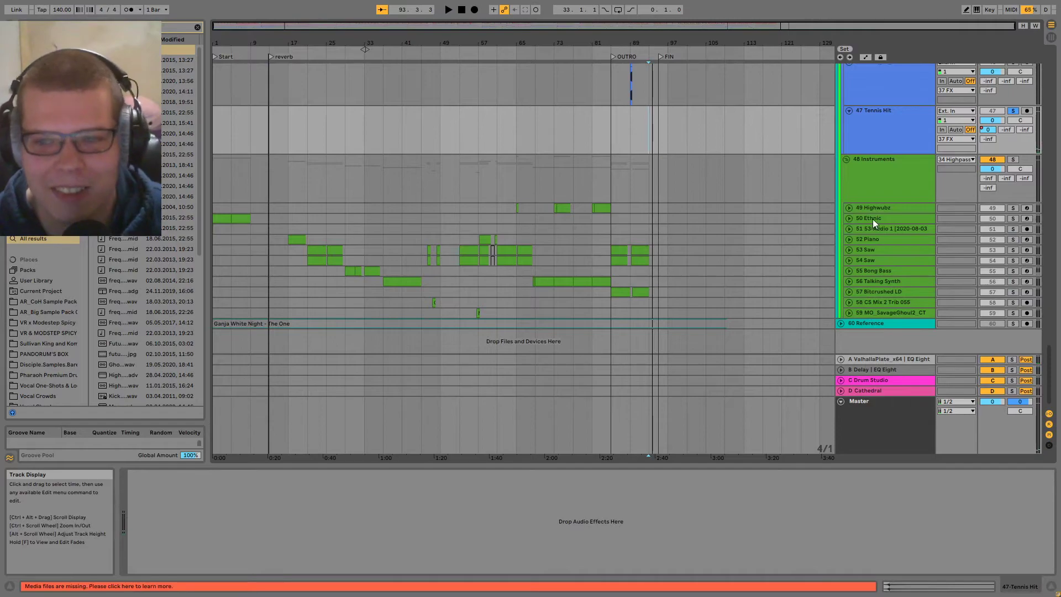
left_click(849, 208)
key("w")
left_click(425, 325)
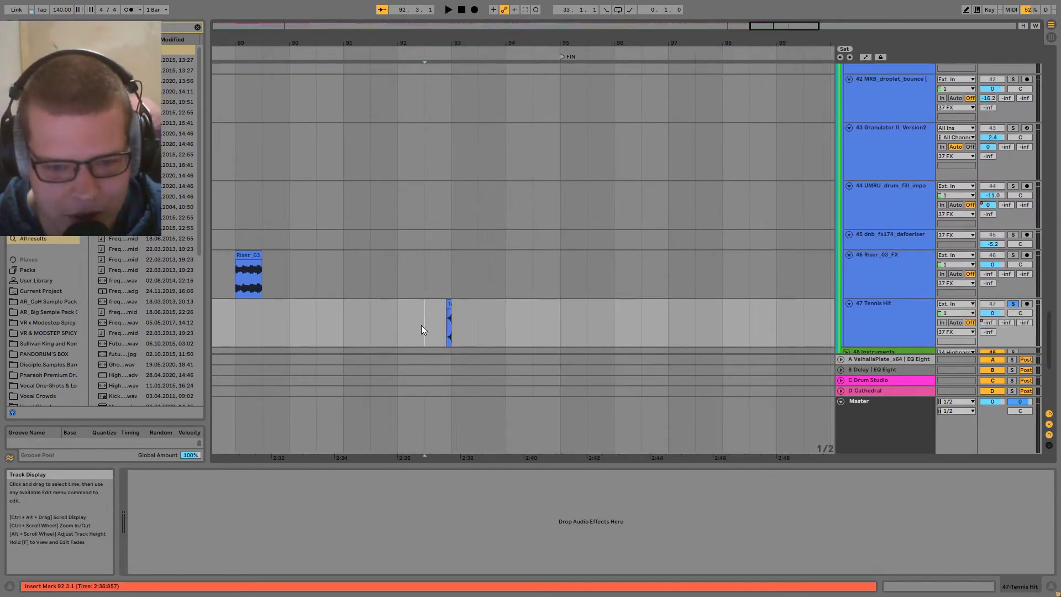
key("w")
scroll(551, 281, "down", 3)
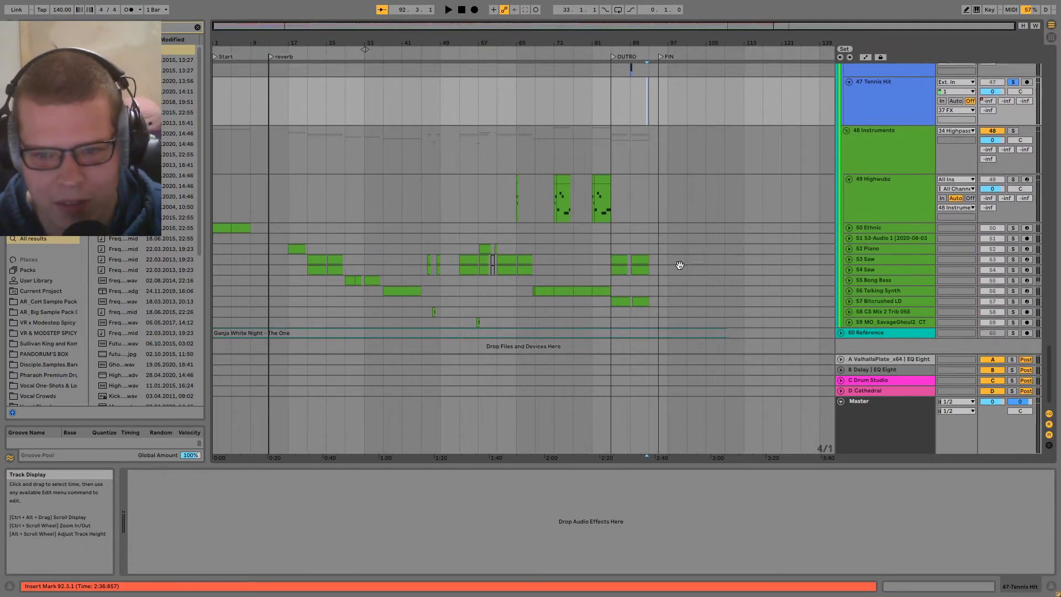
scroll(551, 280, "up", 5)
- Play the Highwubs clip at bar 65 soloed and save the Live set
left_click(551, 282)
left_click(516, 300)
key("w")
key("space")
key("space")
key("ctrl+s")
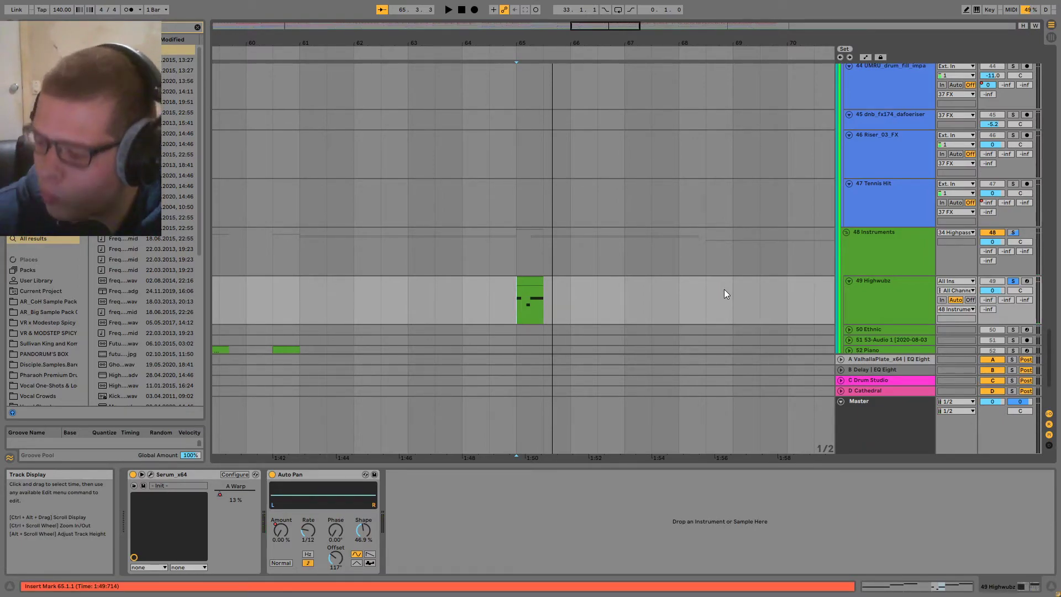
- Replay the soloed Highwubs clip at bar 65 within a wider view of the arrangement
scroll(552, 255, "down", 6, "ctrl")
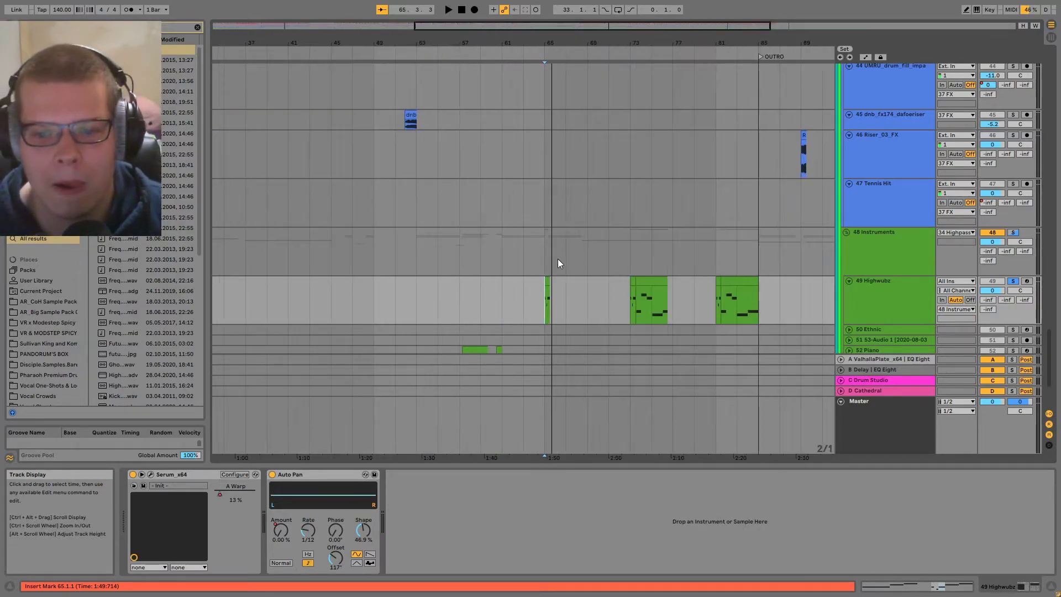
scroll(464, 237, "down", 3)
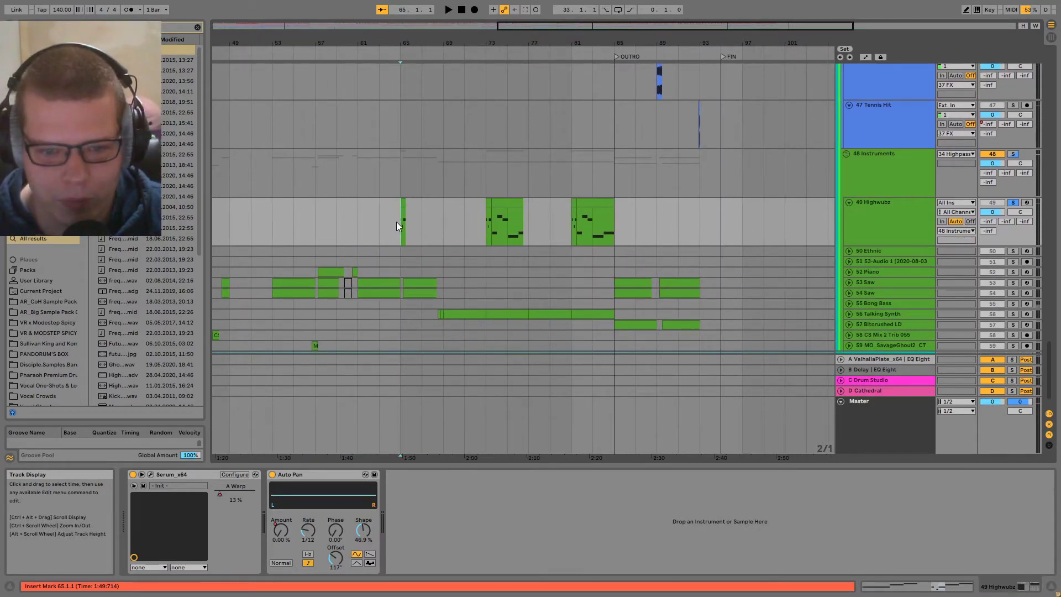
key("space")
key("space")
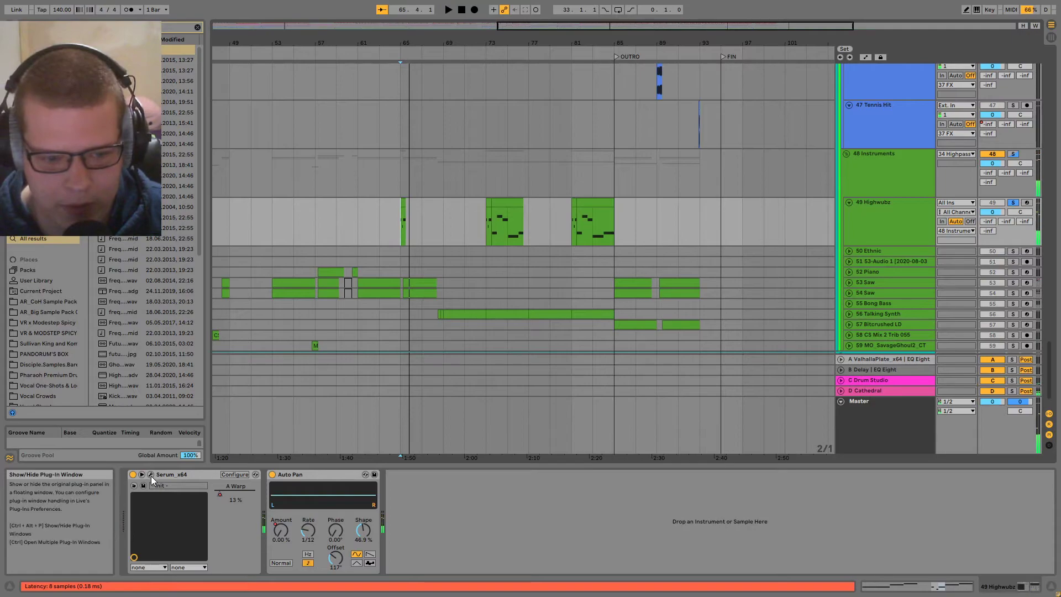
- Open the Highwubs track's Serum plug-in, play the clip, and look over the synth's FX and oscillator pages
left_click(151, 474)
left_click_drag(519, 166, 632, 137)
key("space")
key("space")
left_click(516, 160)
left_click(480, 159)
left_click(520, 257)
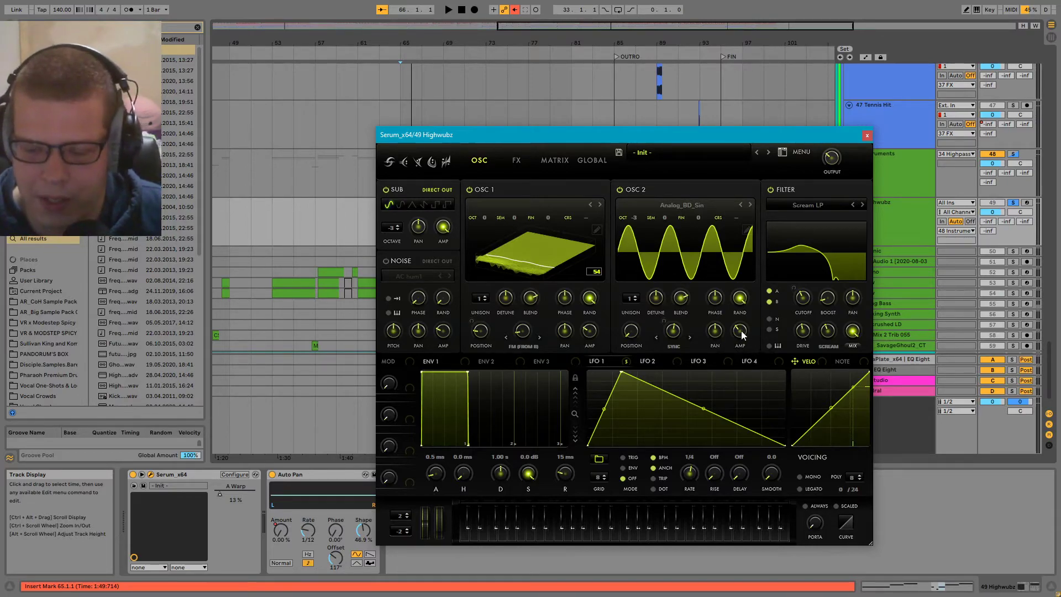
- Uncover the arrangement behind the Serum window and set the playback start to the Highwubs clip at bar 65
left_click(557, 119)
left_click_drag(562, 130, 670, 396)
left_click(390, 293)
left_click(405, 225)
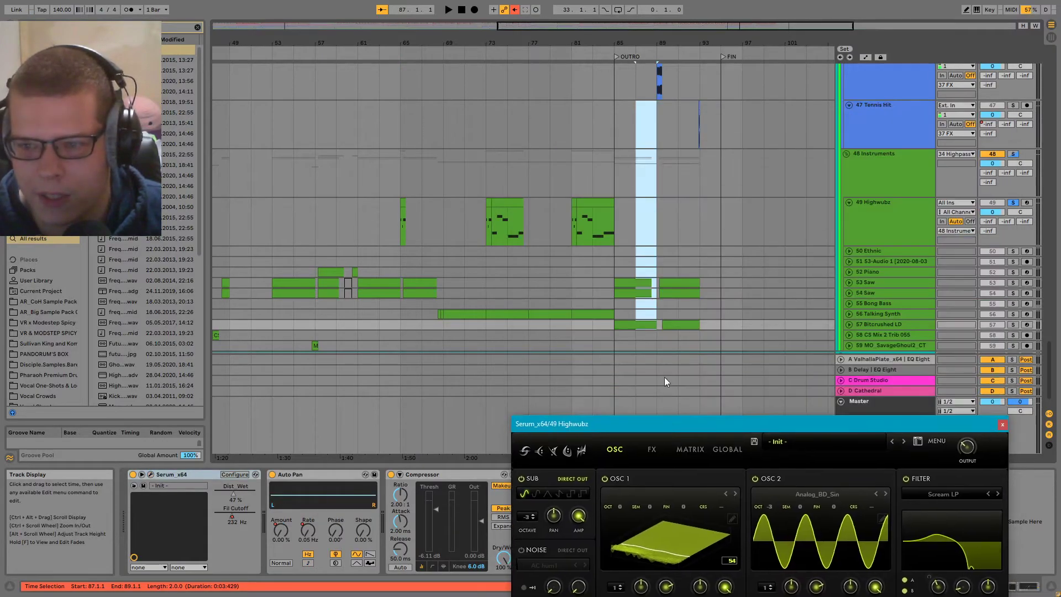
left_click(482, 270)
left_click(405, 221)
scroll(403, 239, "up", 5, "ctrl")
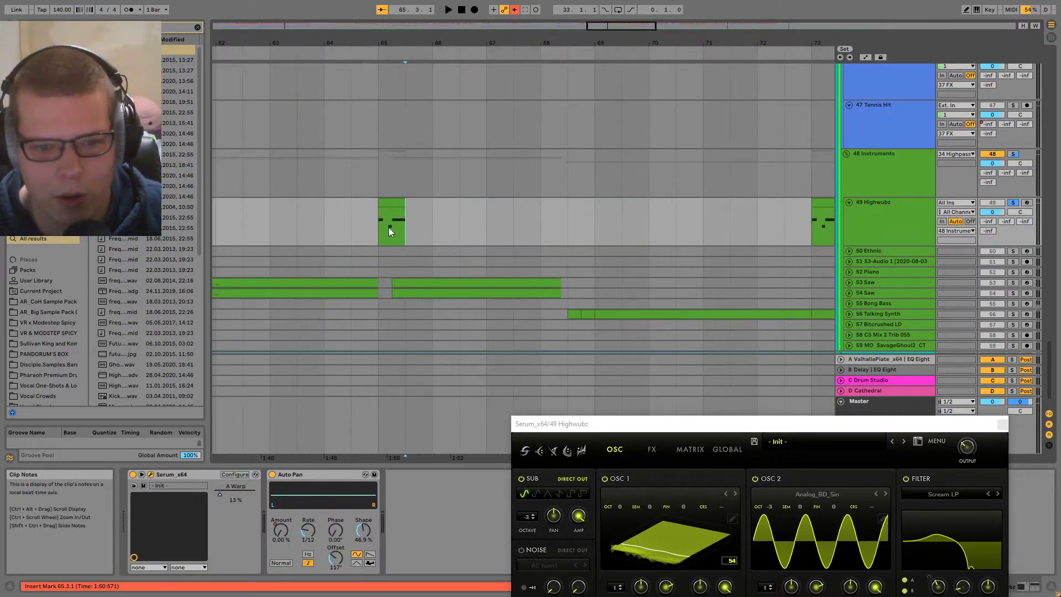
left_click_drag(666, 424, 422, 147)
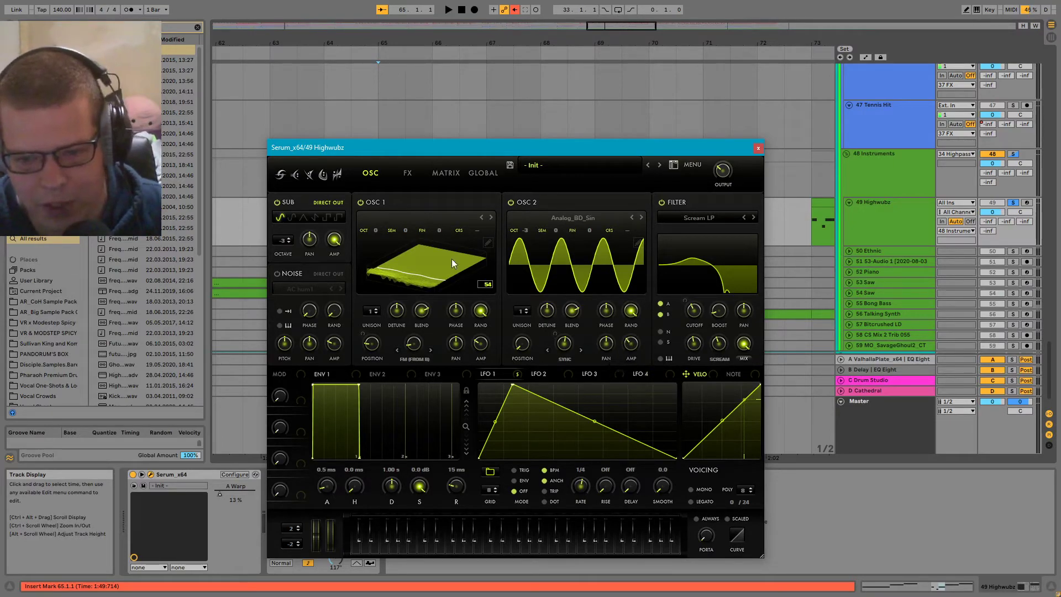
- Play the Highwubs clip with Serum's OSC 2 switched off and back on to compare the sound
left_click_drag(503, 145, 665, 291)
key("space")
key("space")
left_click(678, 349)
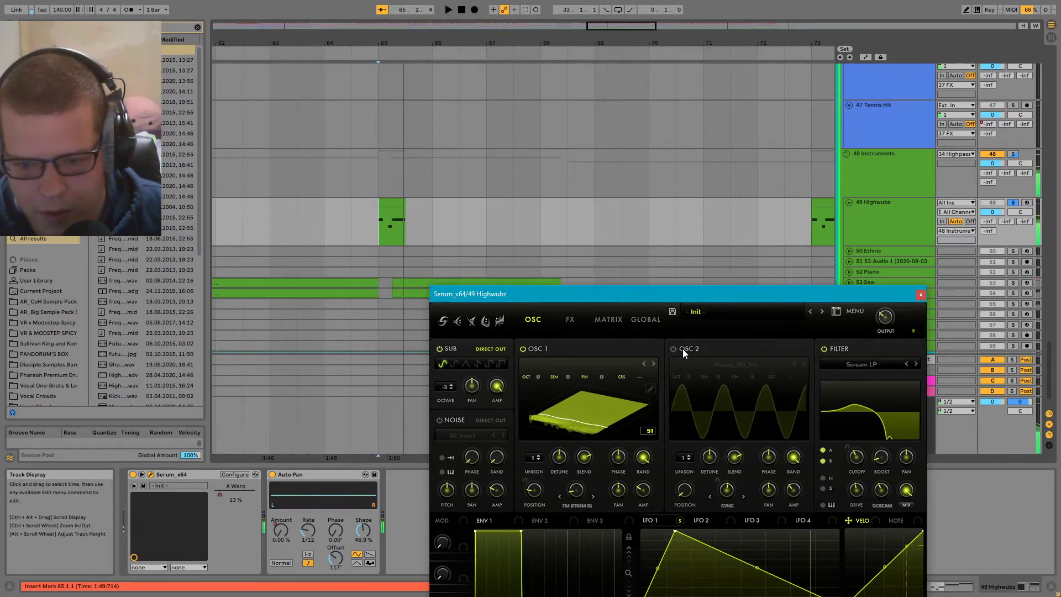
left_click(682, 349)
key("space")
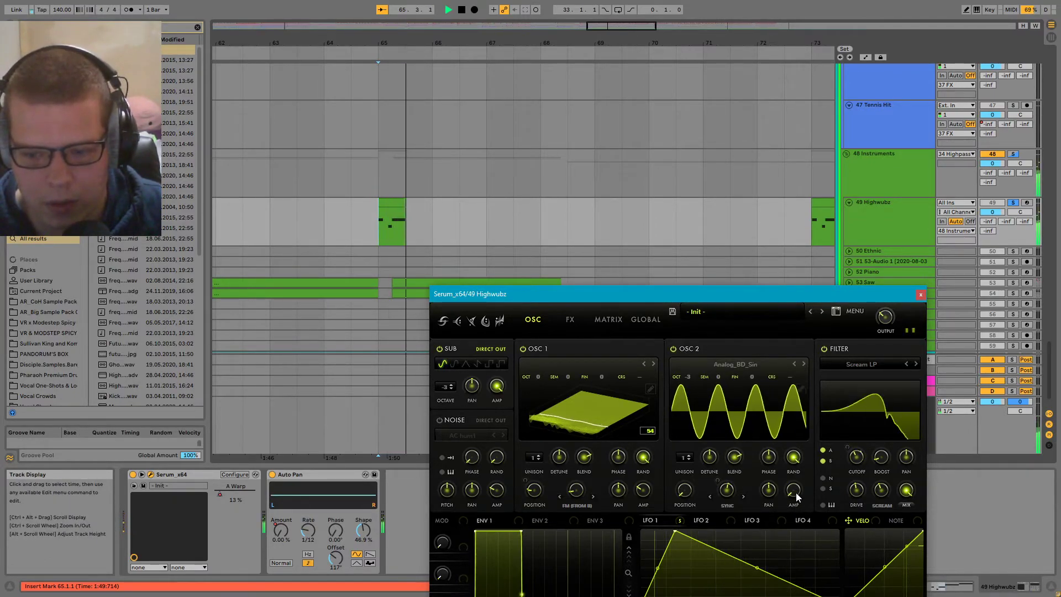
key("space")
- Play the Highwubs clip with Serum's OSC 1 switched off and back on to compare the sound
left_click(532, 364)
key("Escape")
key("space")
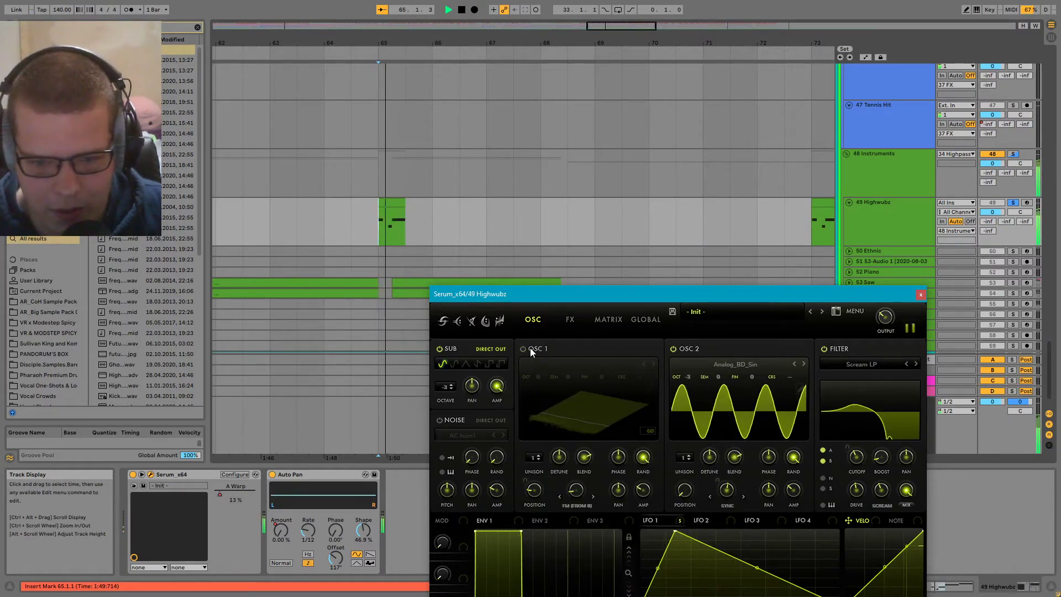
left_click(523, 348)
key("space")
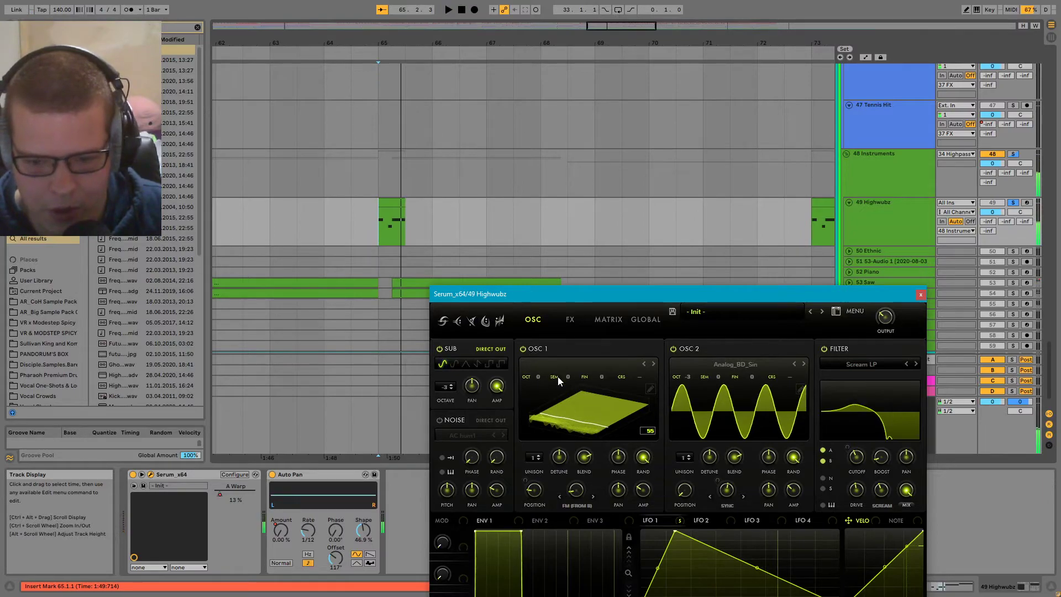
left_click_drag(545, 291, 592, 168)
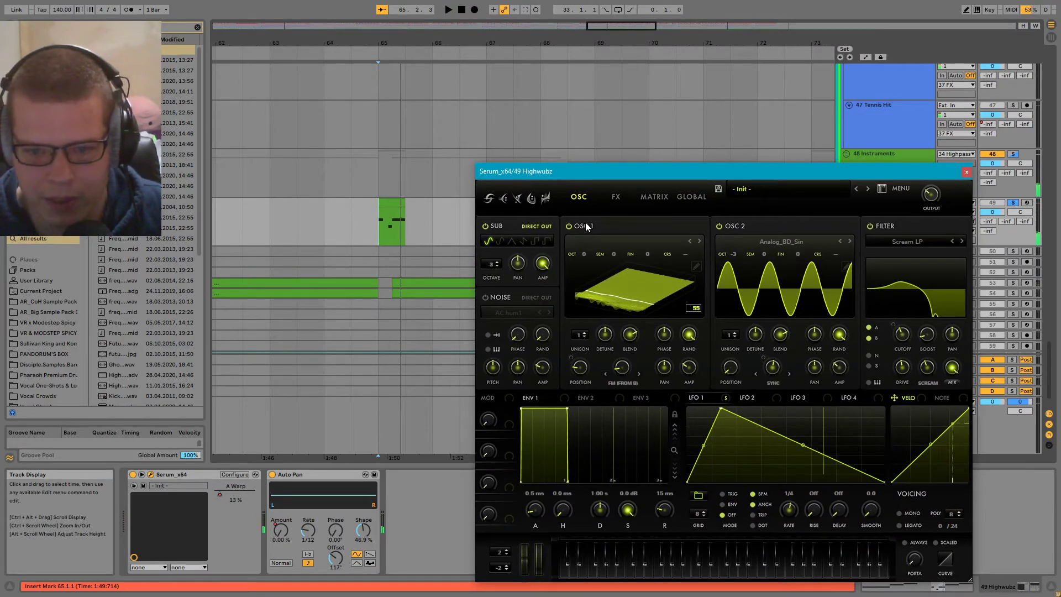
left_click(587, 227)
key("space")
left_click(579, 227)
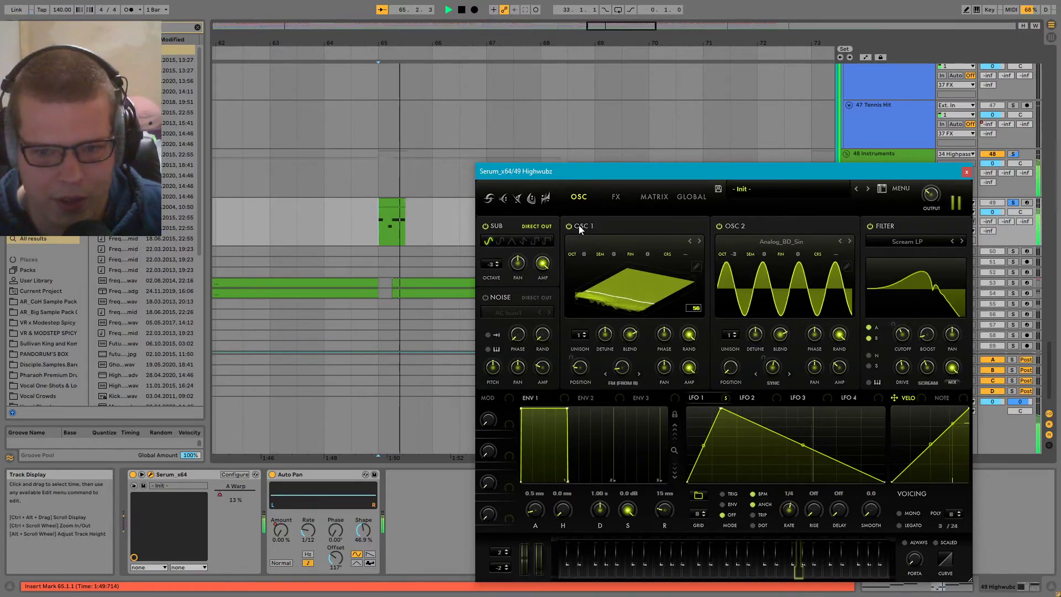
- Examine Serum's effects rack for the Highwubs sound, including the list of distortion types
left_click(618, 197)
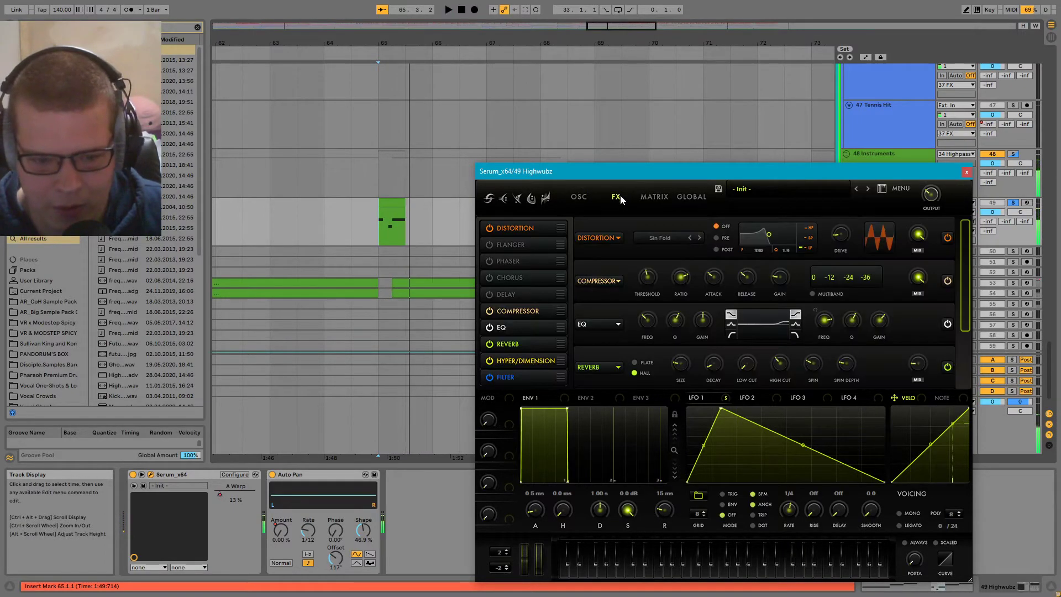
left_click(490, 344)
left_click(586, 197)
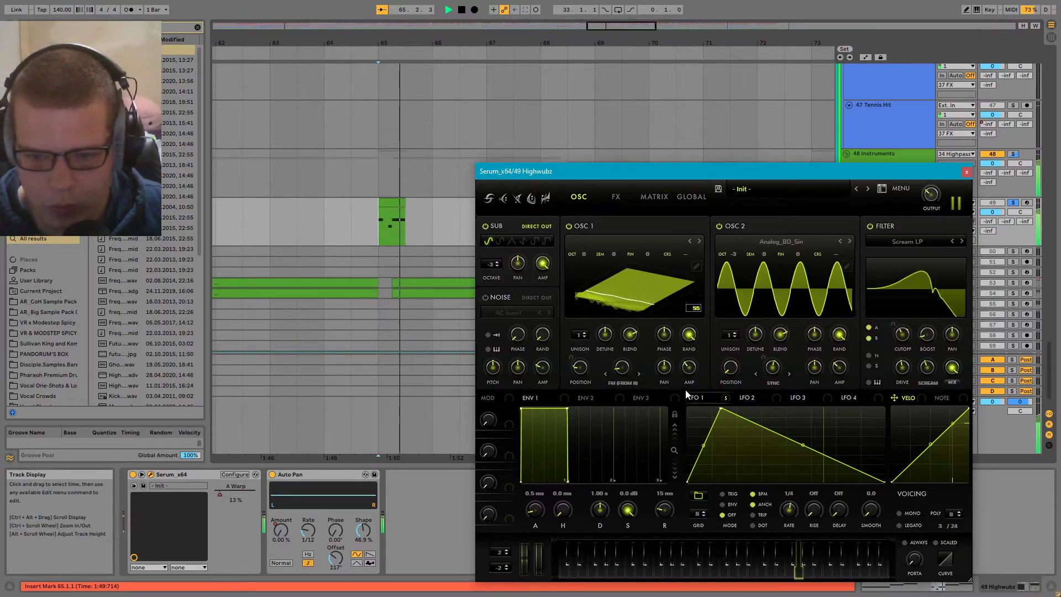
left_click(613, 196)
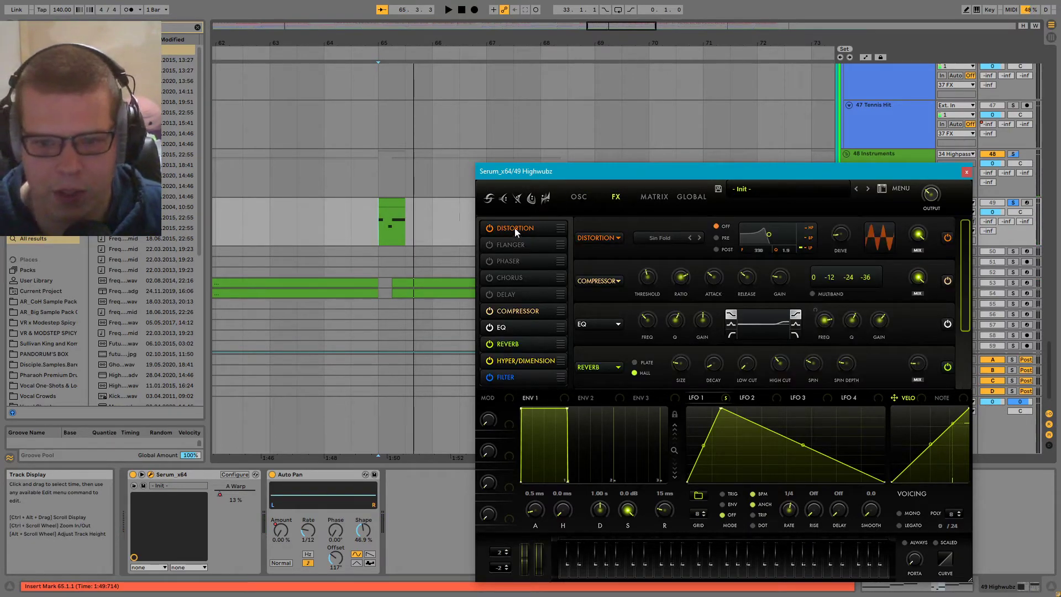
left_click(659, 238)
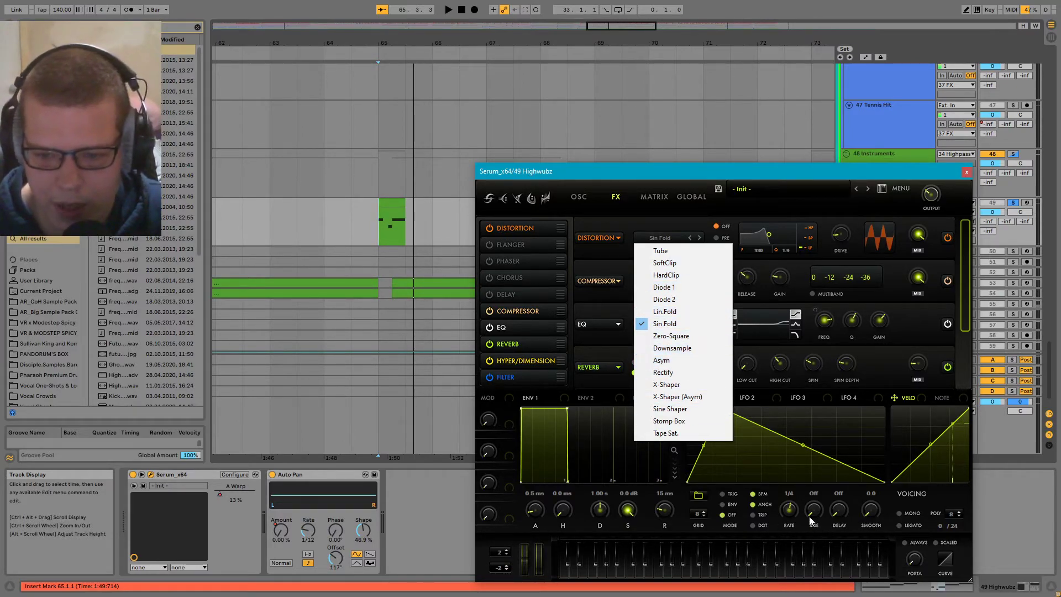
left_click(755, 171)
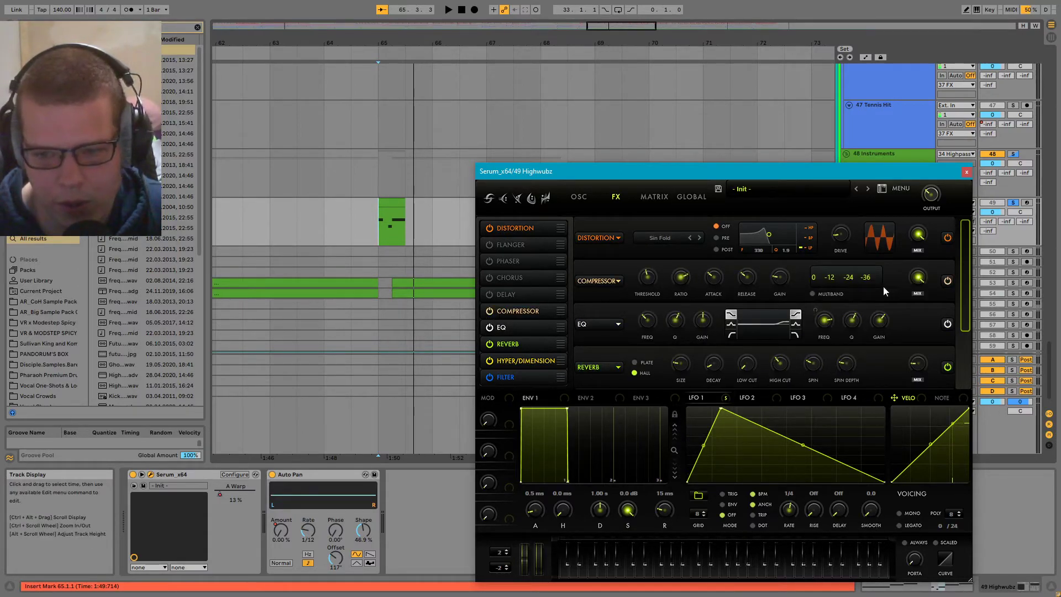
- Play the Highwubs clip while bypassing and re-enabling Serum's Reverb, and check the reverb's decay setting
key("space")
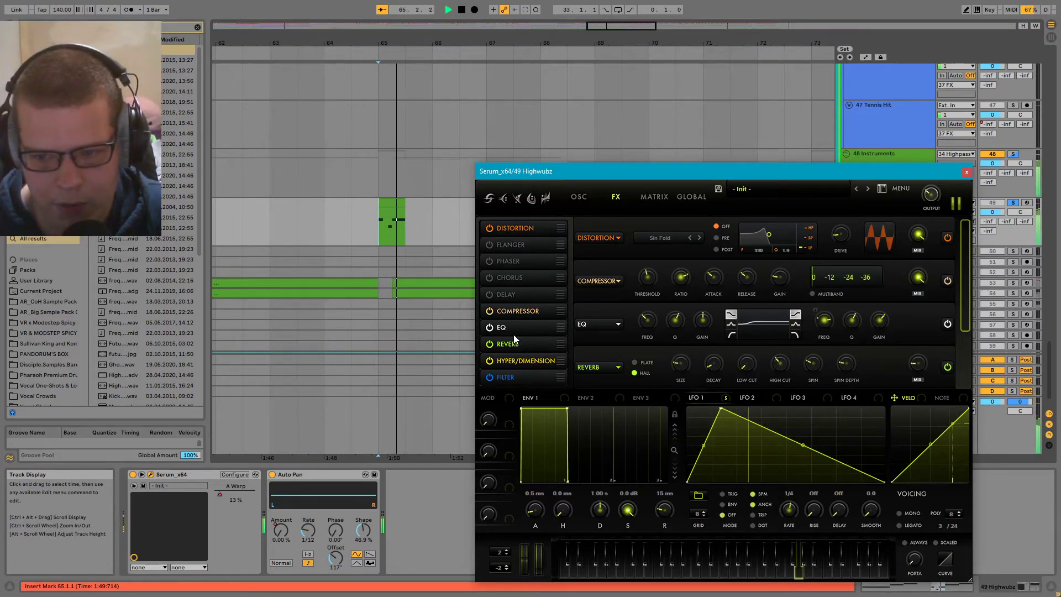
scroll(693, 229, "down", 3)
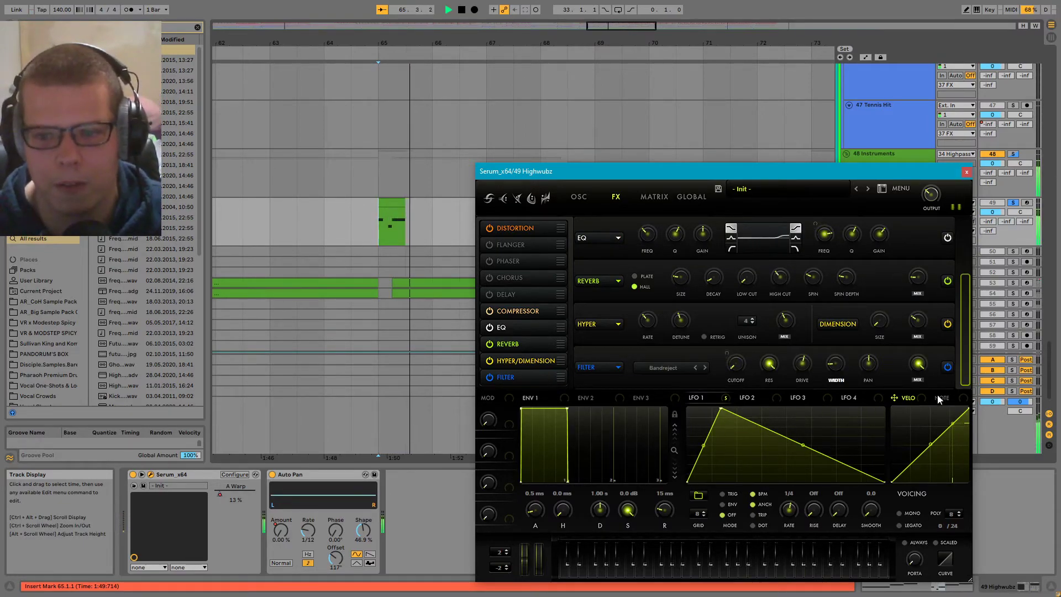
key("space")
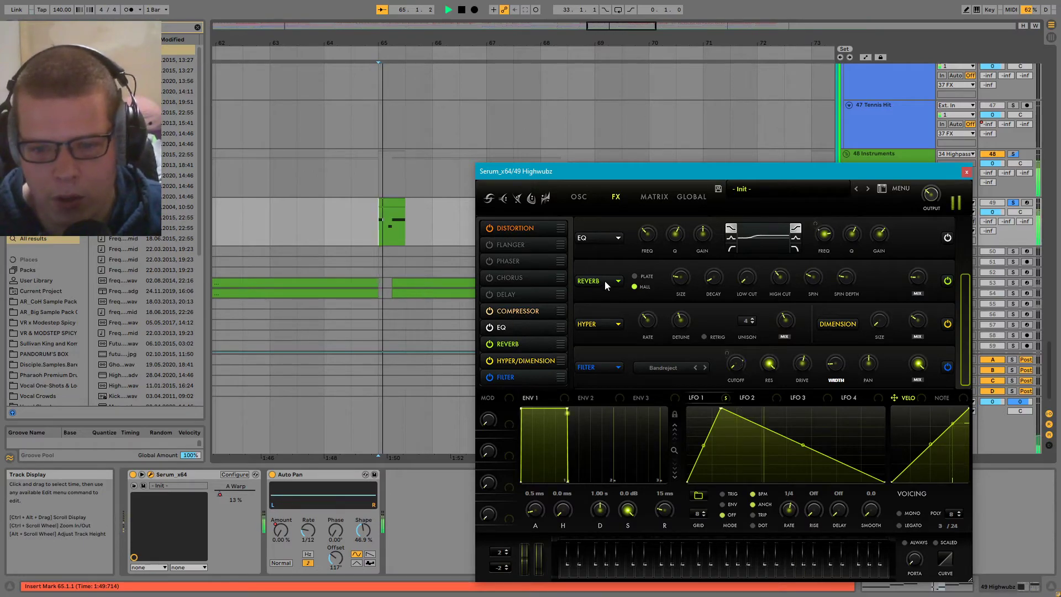
left_click(490, 343)
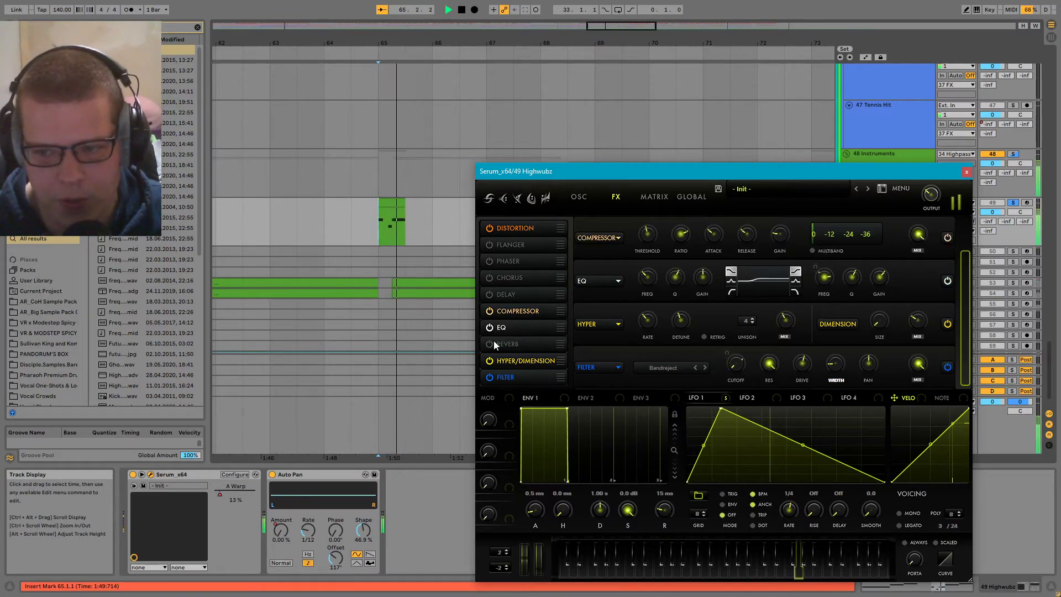
left_click(492, 343)
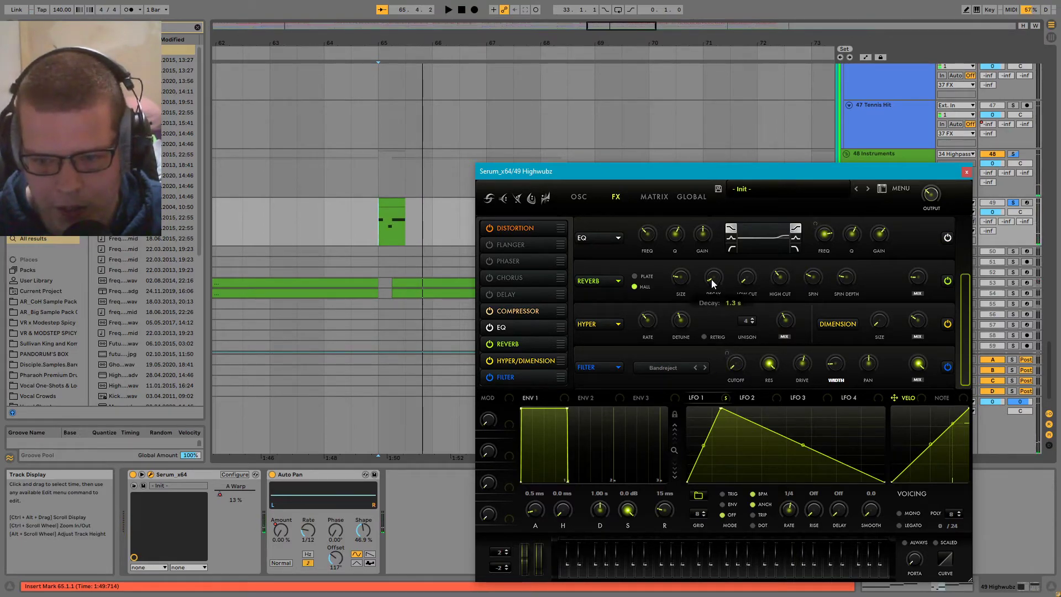
key("space")
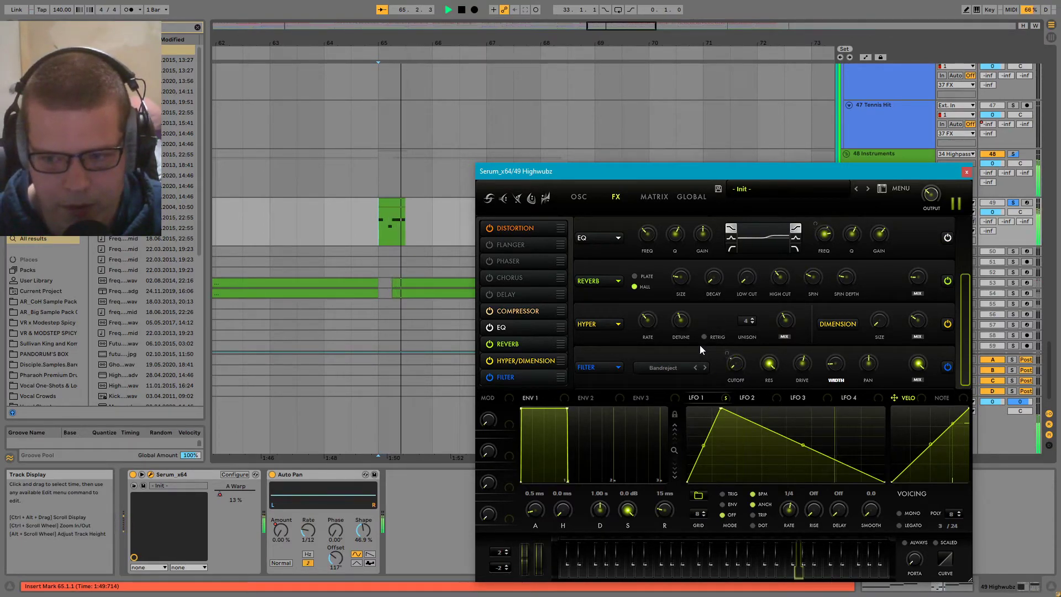
key("space")
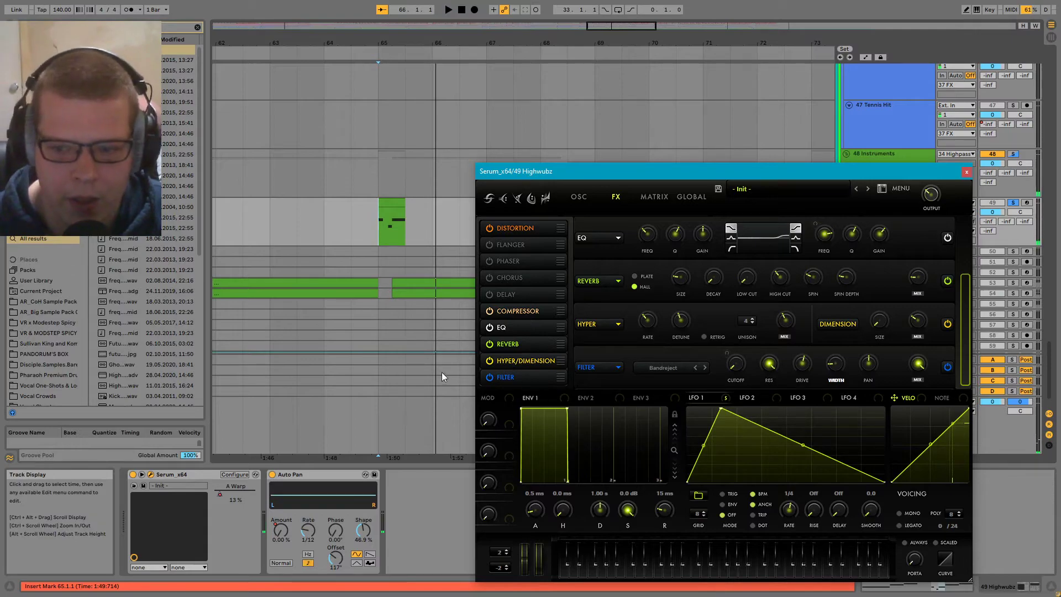
- Play the Highwubs clip with Serum's Hyper/Dimension effect switched off and back on
left_click(495, 366)
left_click(488, 362)
key("space")
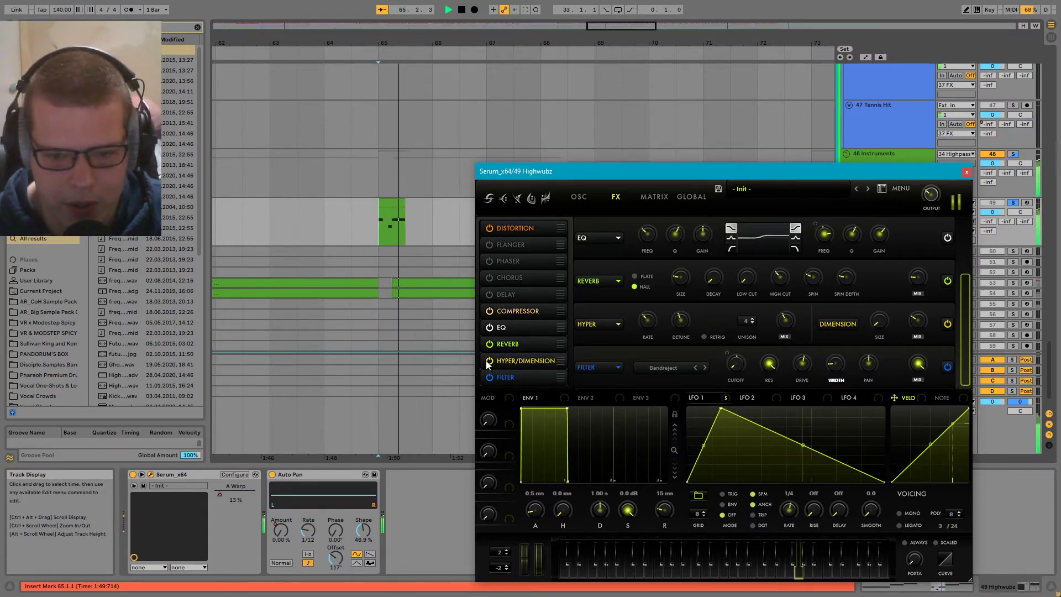
left_click(485, 361)
key("space")
key("space")
key("space")
left_click(490, 360)
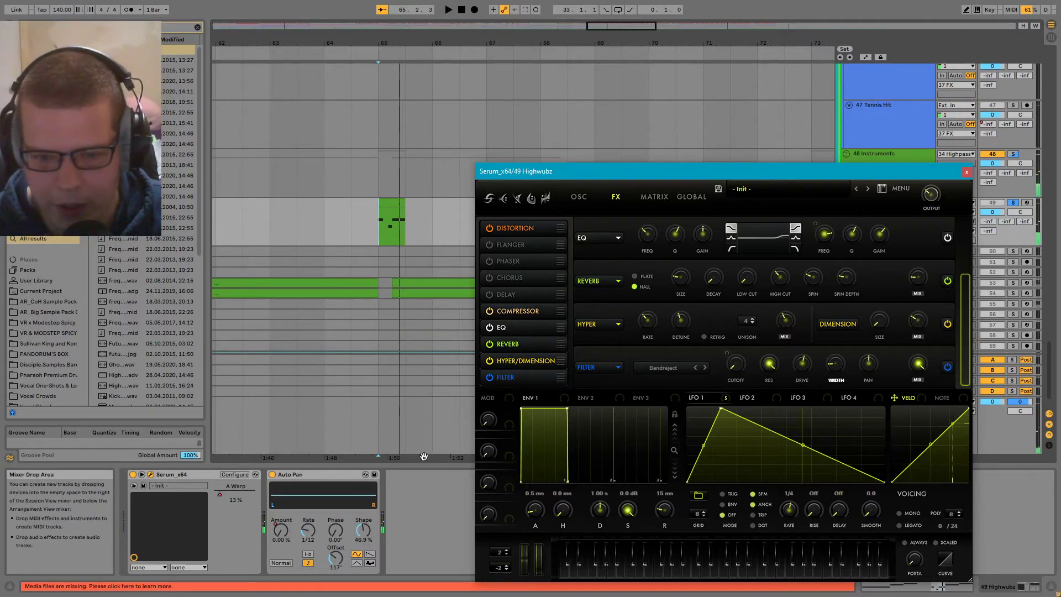
- Play the Highwubs clip with Serum's Filter effect switched off and back on
left_click(489, 376)
key("space")
left_click(490, 381)
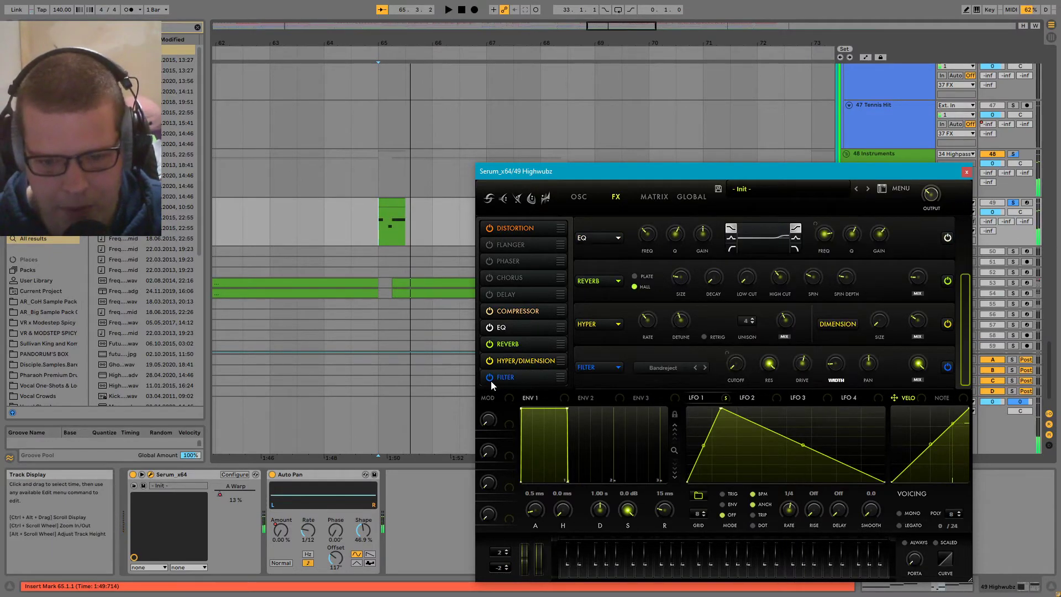
key("space")
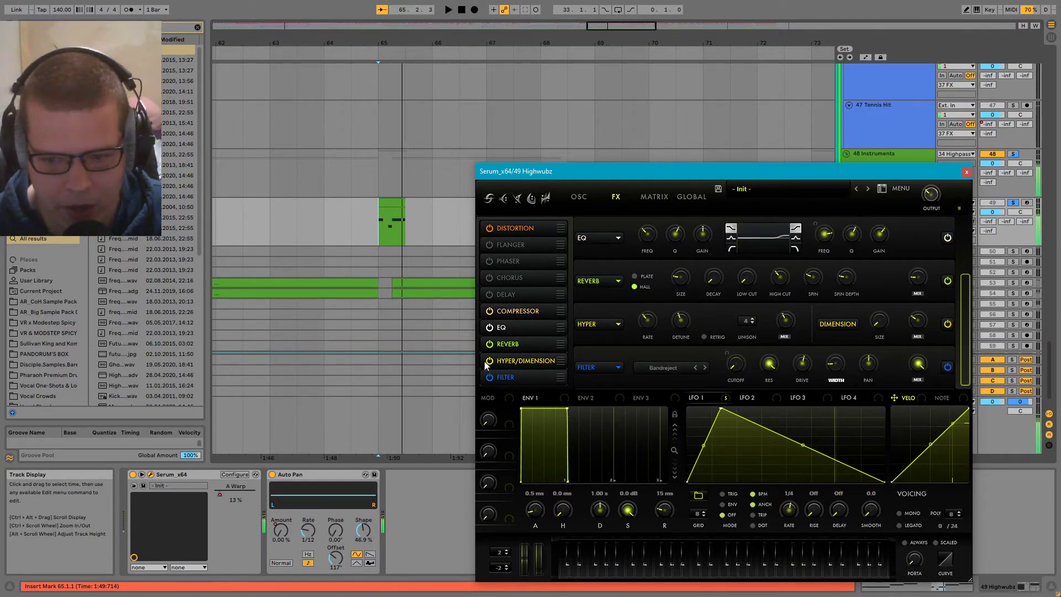
- Close the Serum window, show the whole arrangement, and display the track automation lanes
left_click(967, 172)
key("minus")
key("minus")
key("minus")
key("minus")
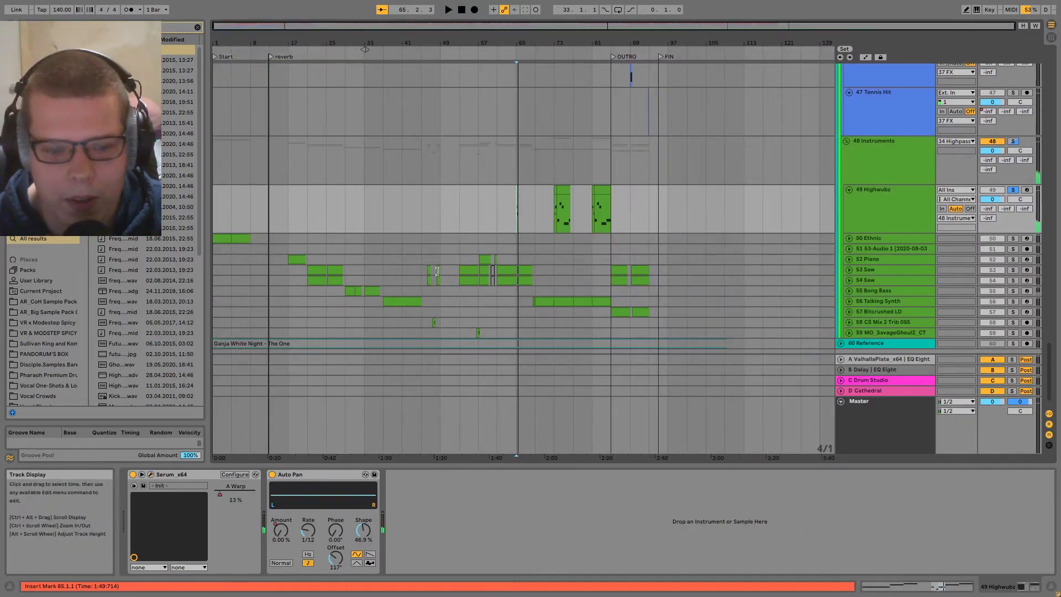
key("space")
key("space")
key("a")
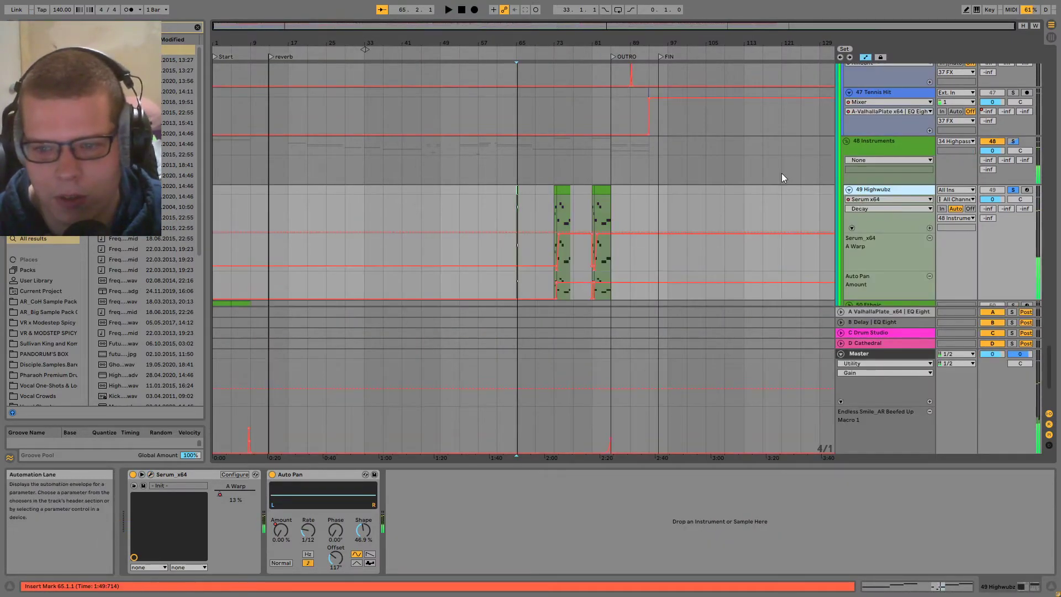
- Play the Highwubs clip at bar 73, following its A Warp and Auto Pan amount automation and checking the Auto Pan device
scroll(544, 219, "up", 5)
left_click(630, 209)
key("space")
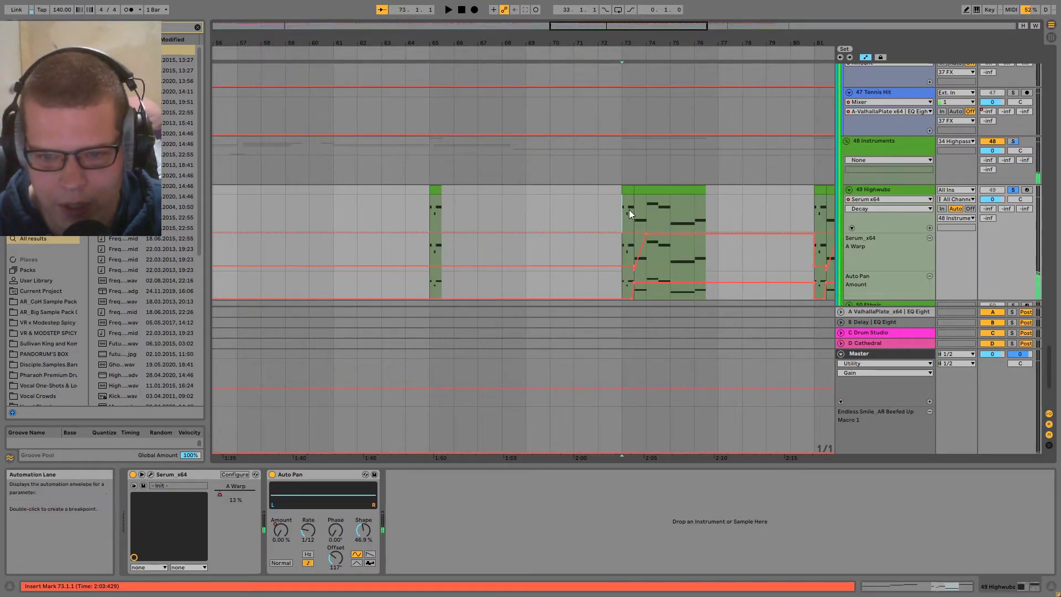
scroll(650, 237, "up", 3)
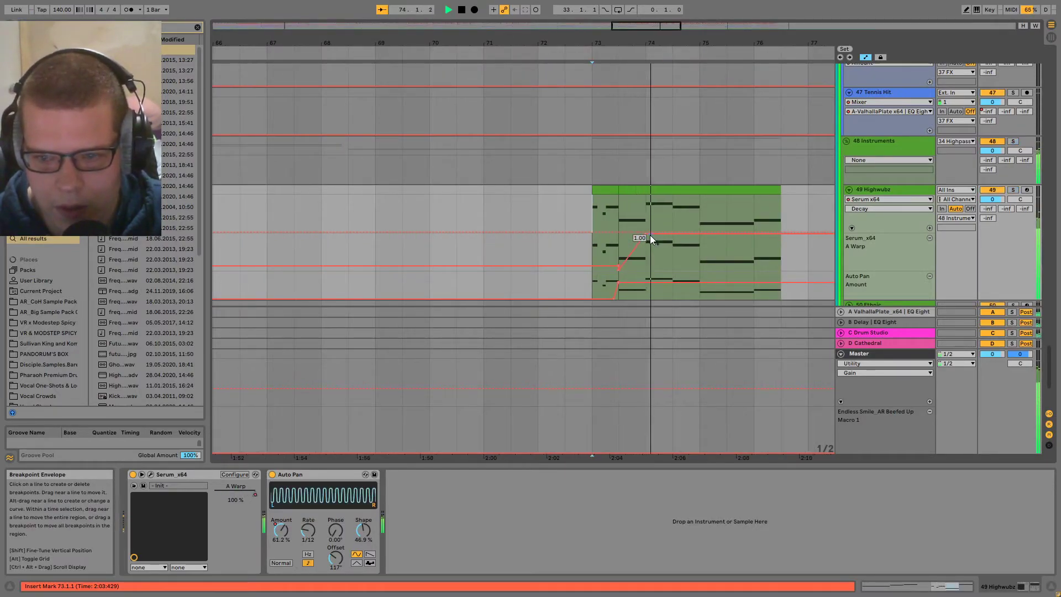
left_click_drag(650, 234, 662, 243)
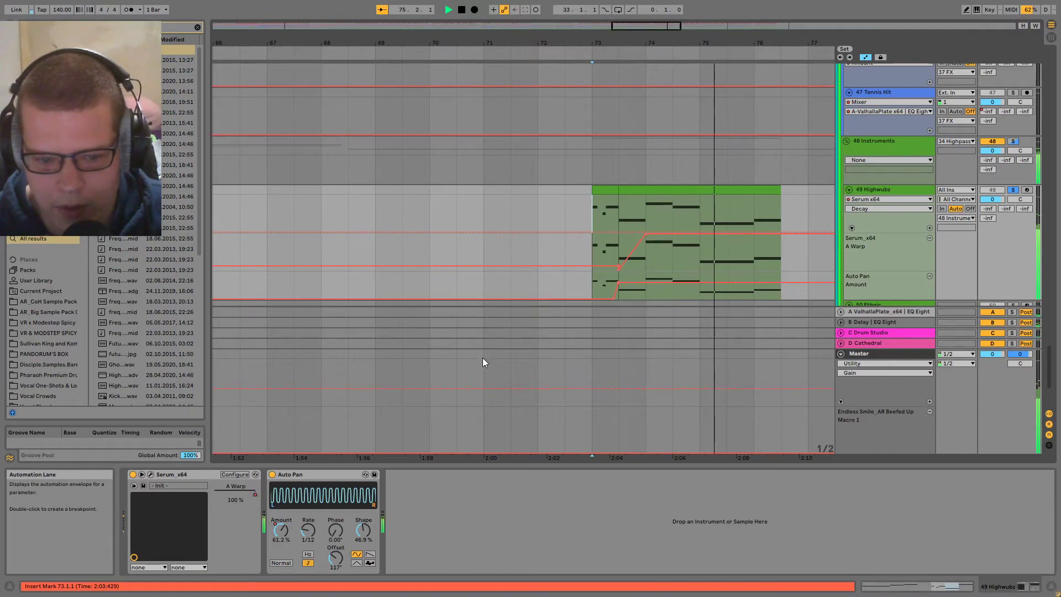
left_click(271, 474)
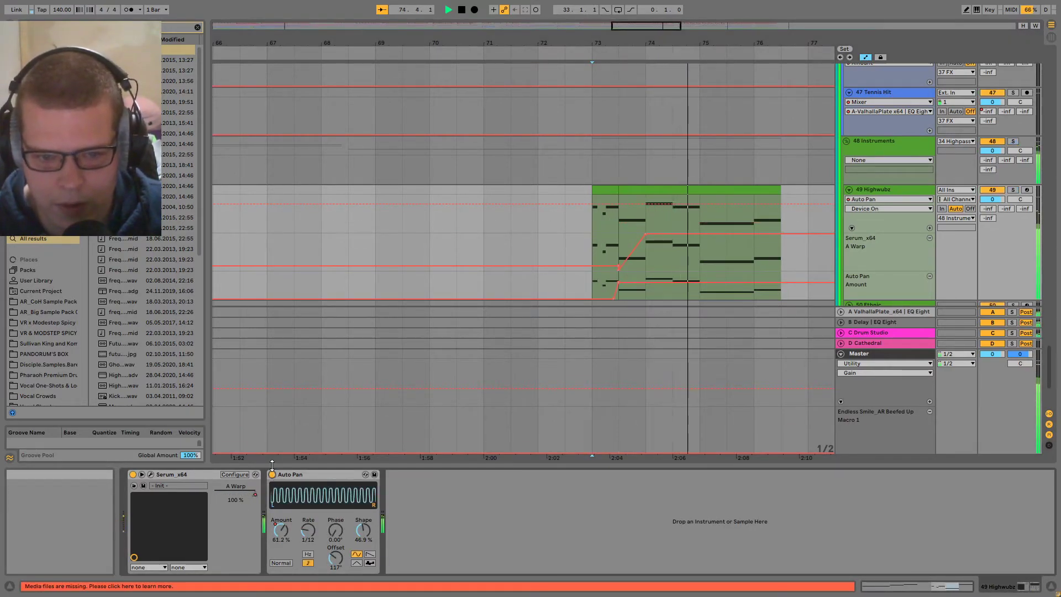
key("space")
- Hide the automation lanes and place the insert marker at bar 73 on the Highwubs track
key("a")
left_click(644, 216)
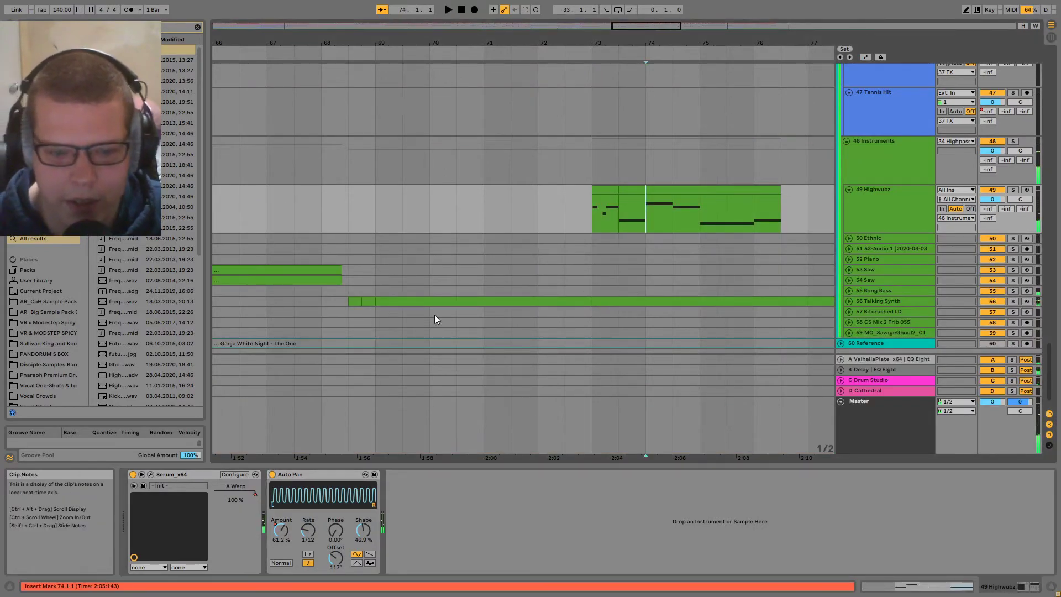
scroll(586, 283, "down", 5)
left_click(559, 230)
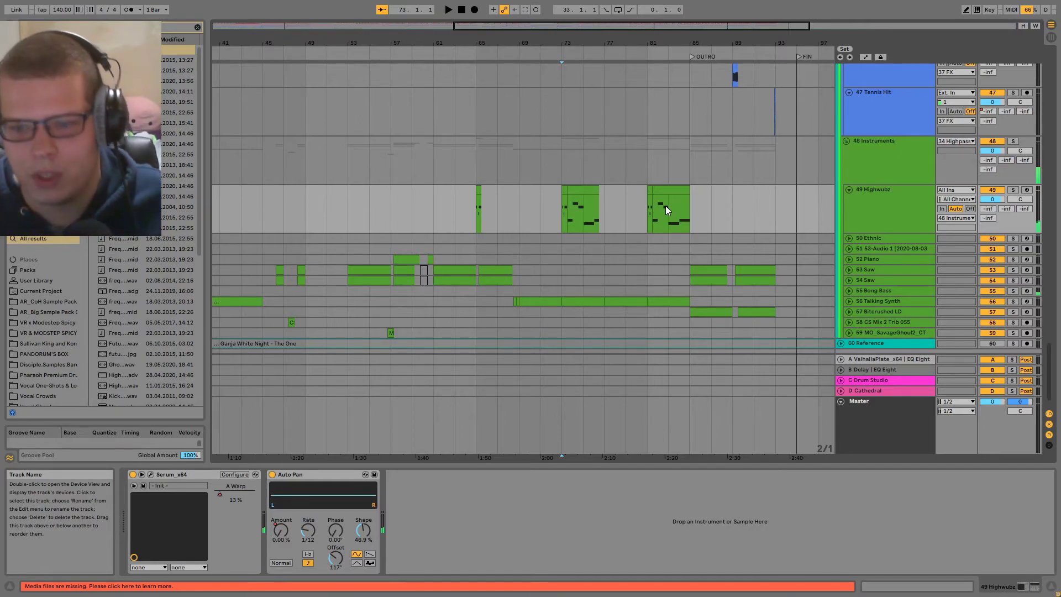
- Unfold the Ethnic, S3-Audio 1 and Piano tracks and show the whole arrangement
key("ctrl+z")
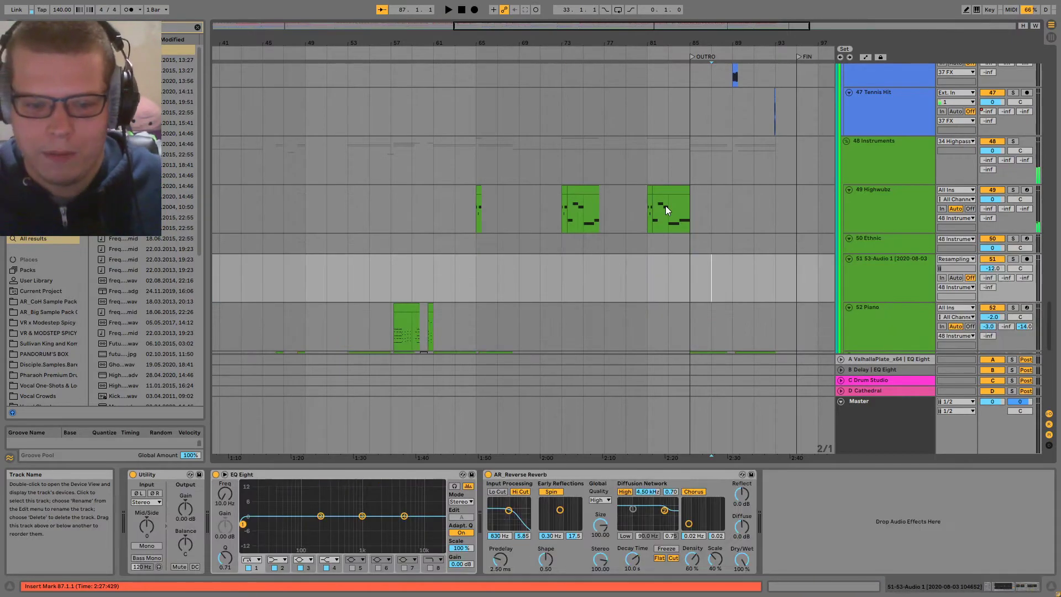
key("ctrl+z")
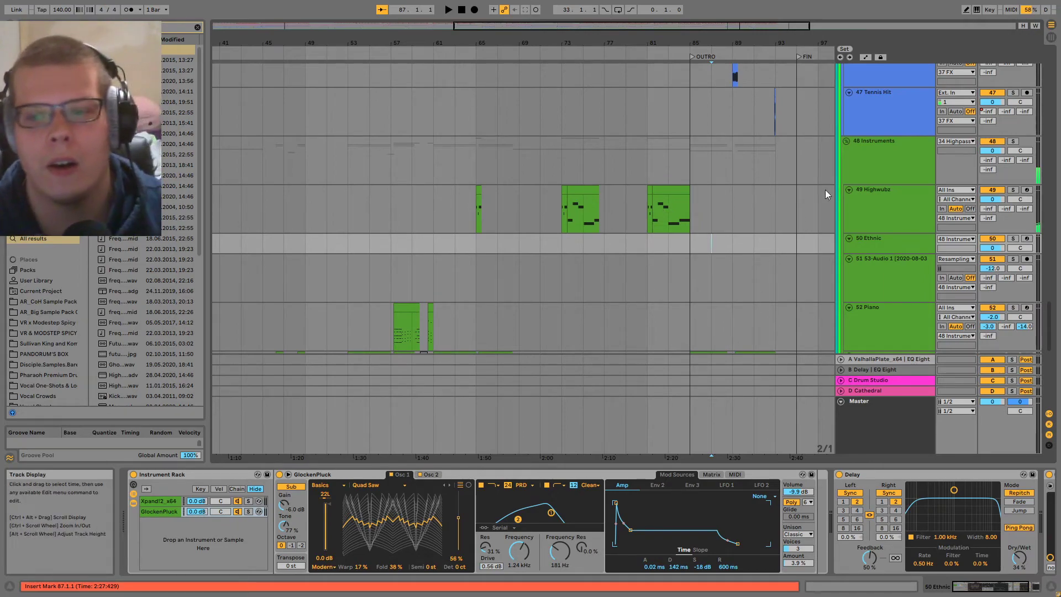
left_click(603, 229)
key("minus")
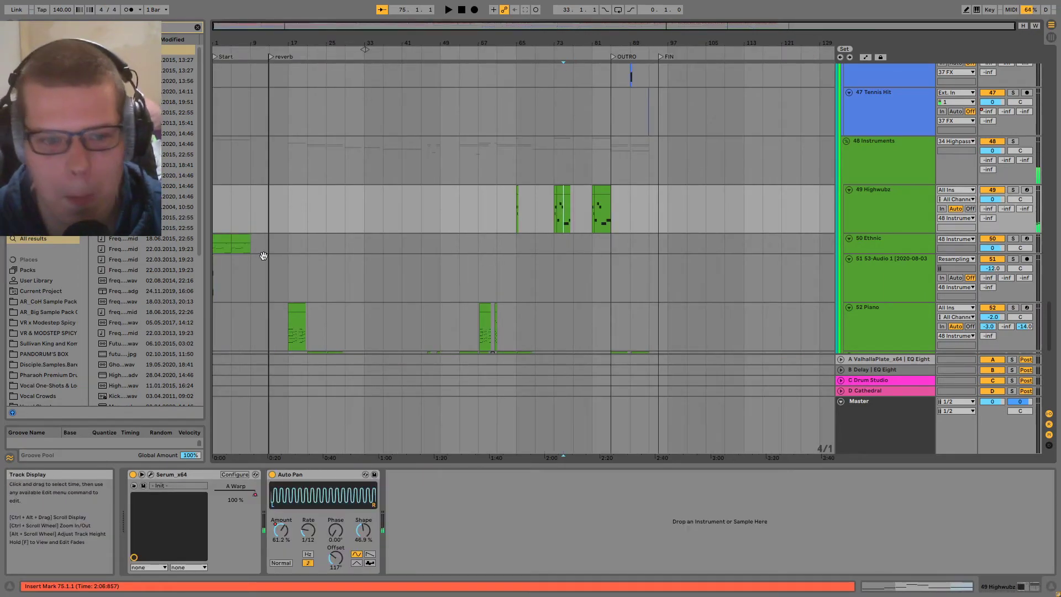
- Solo the Ethnic track and play its clips at the start of the song
left_click(225, 244)
key("plus")
key("plus")
key("space")
left_click_drag(420, 231, 553, 210)
scroll(235, 277, "up", 4)
left_click_drag(236, 276, 768, 247)
scroll(511, 234, "down", 2)
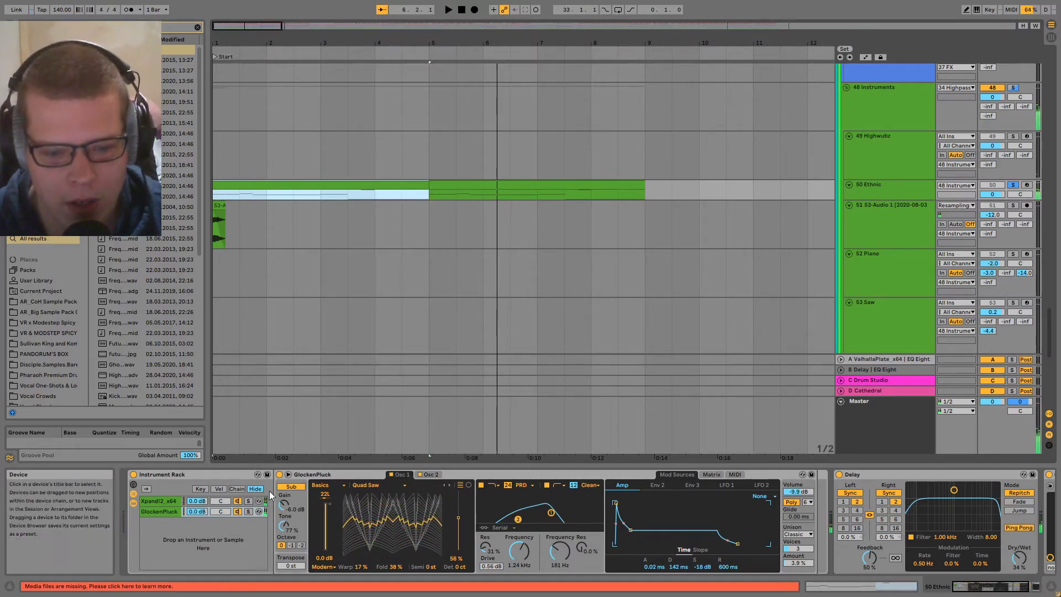
- Solo the GlockenPluck chain in the Ethnic track's rack and widen the browser to inspect the matching pluck files
left_click(249, 512)
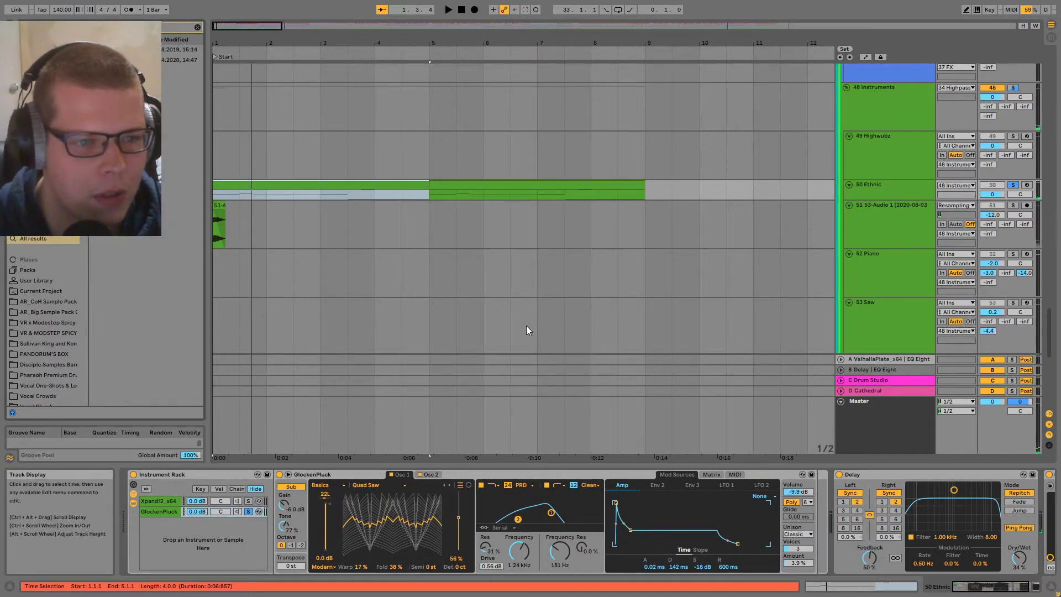
left_click_drag(210, 205, 310, 205)
left_click(241, 58)
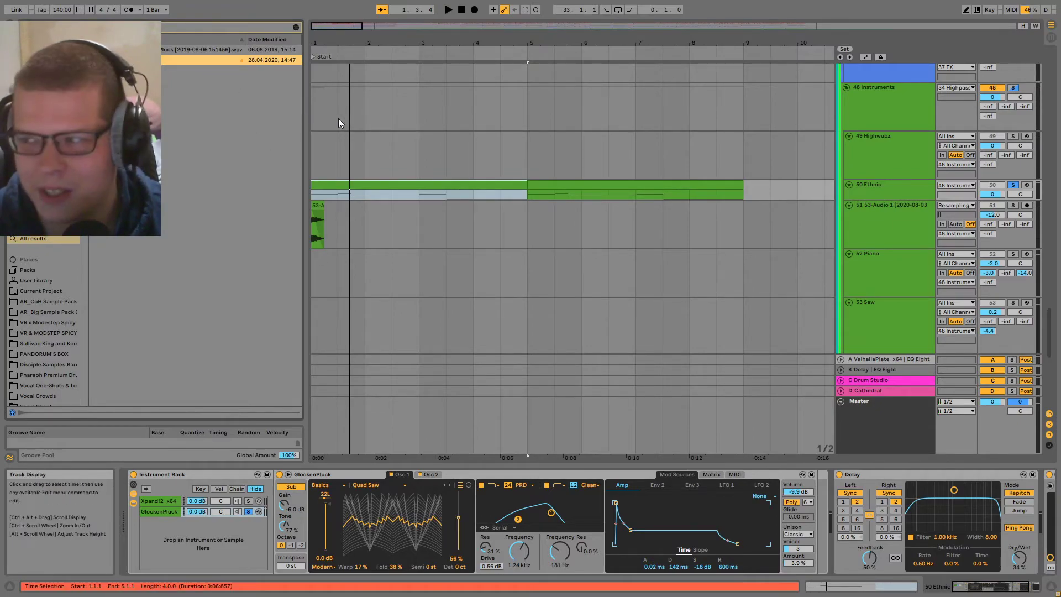
left_click(354, 172)
left_click(449, 172)
- Open the Xpand!2 plug-in from the Ethnic track's Instrument Rack and examine its four Ethnic parts
left_click(867, 187)
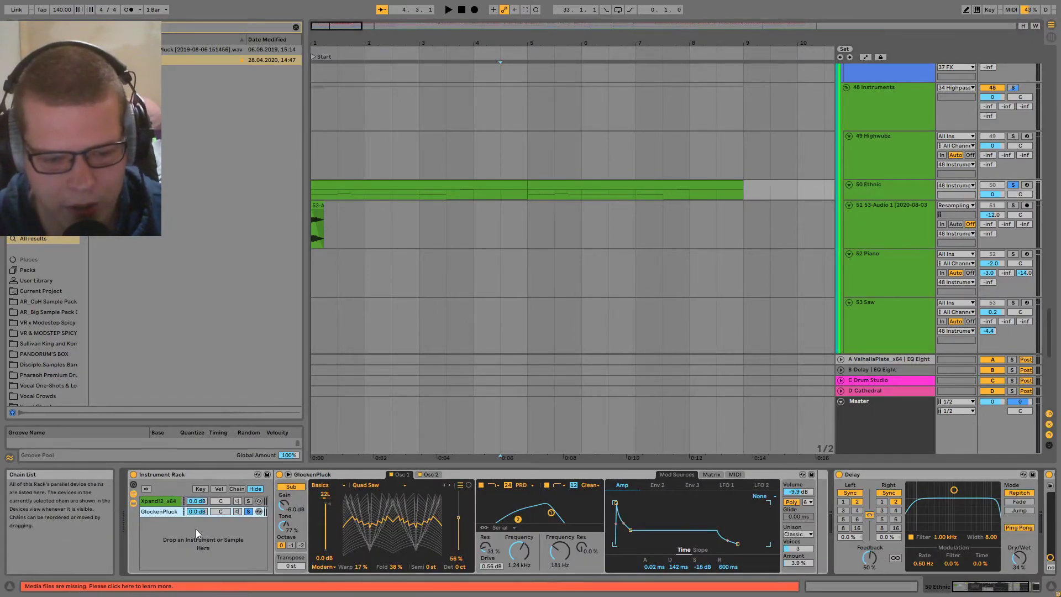
left_click(173, 500)
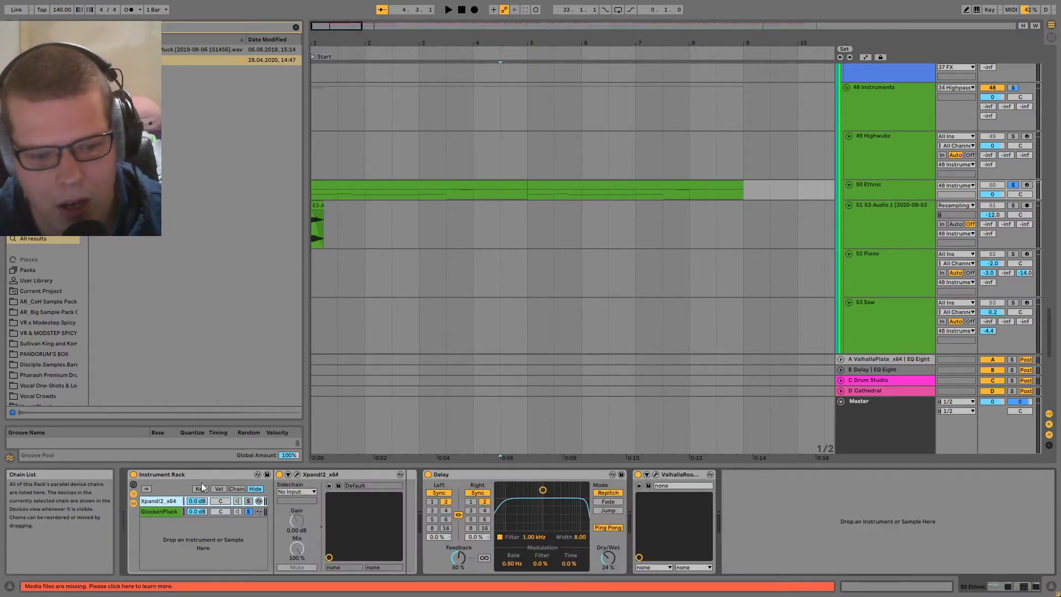
left_click(297, 474)
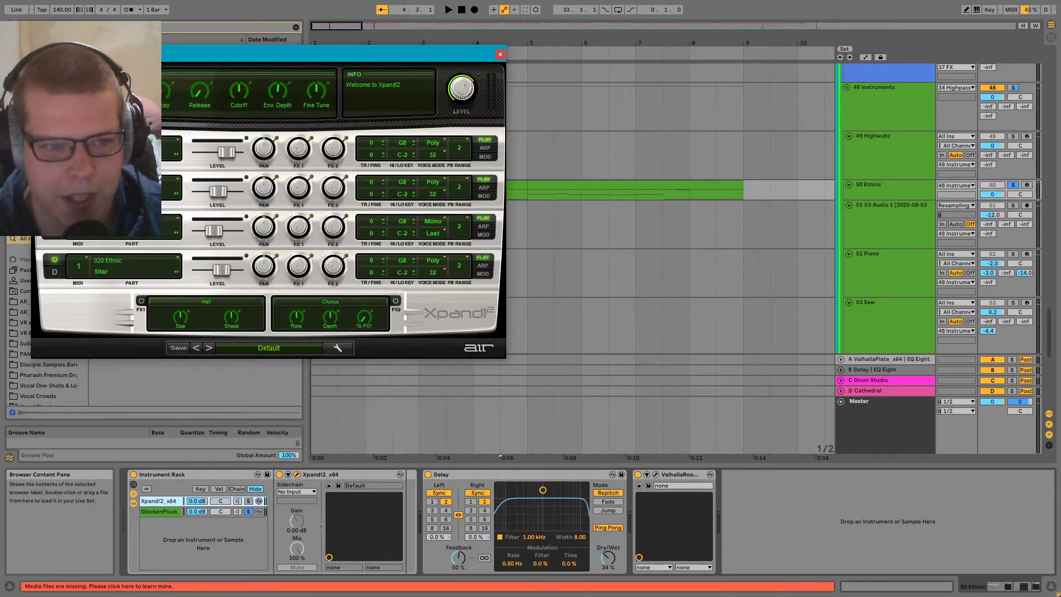
left_click_drag(148, 54, 492, 58)
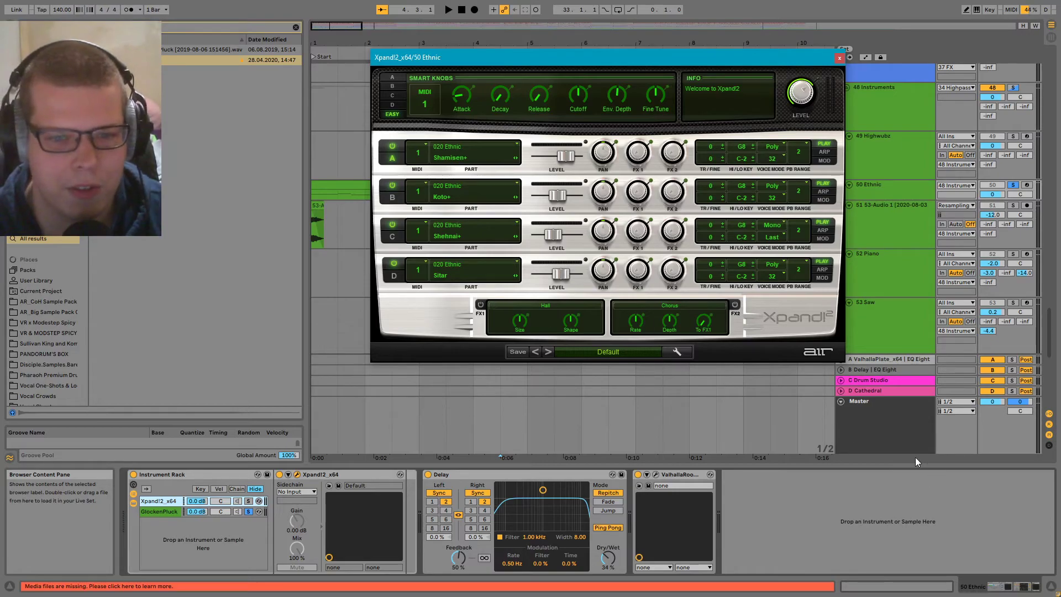
left_click(446, 159)
left_click(384, 314)
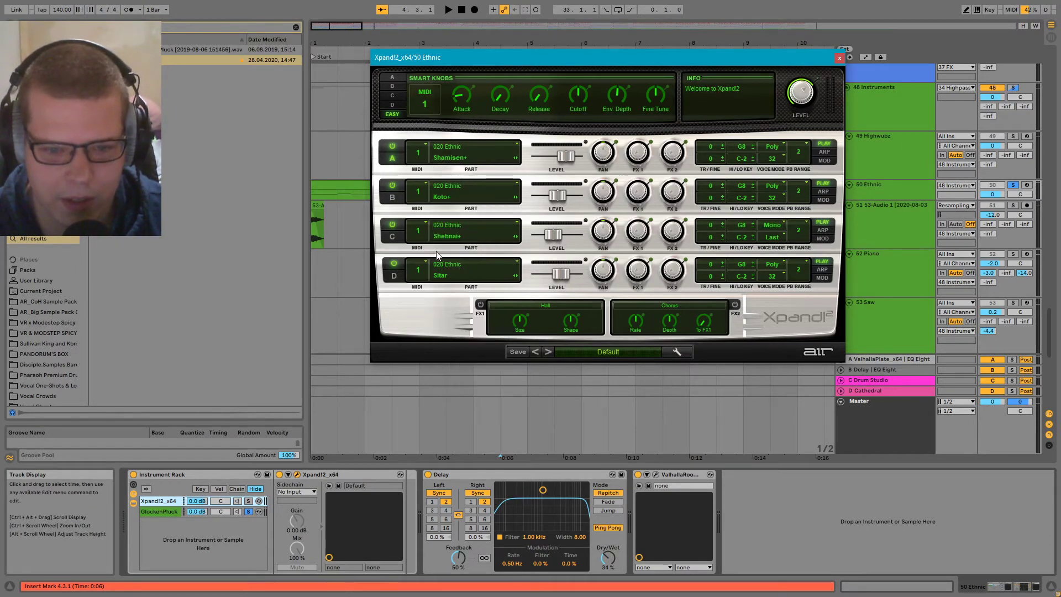
- Unsolo the GlockenPluck chain, review the Xpand!2 part settings again, and close the plug-in window
left_click(245, 514)
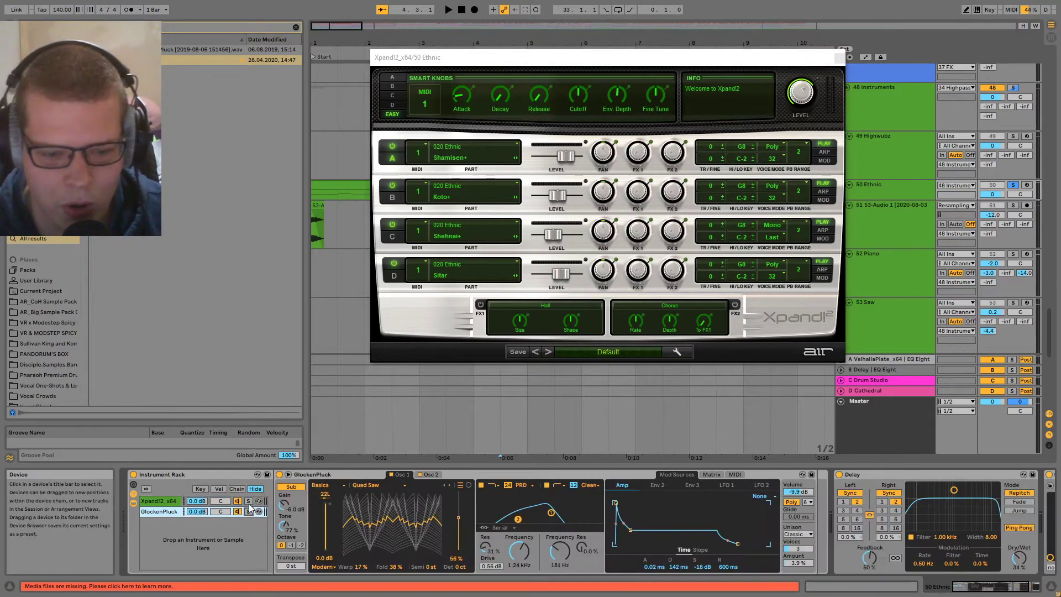
scroll(264, 397, "down", 1)
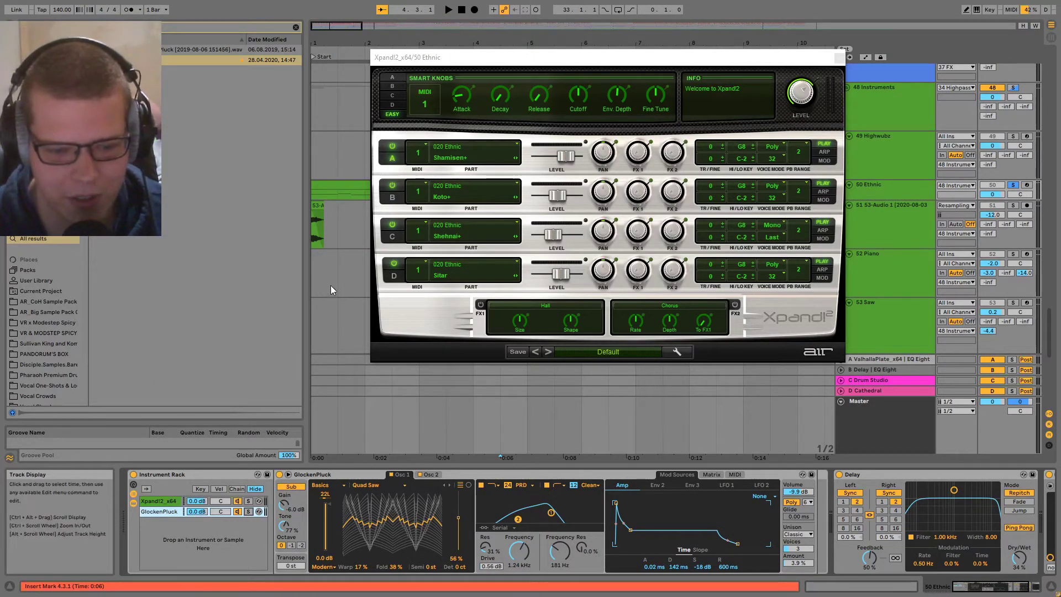
mouse_move(581, 63)
left_mouse_down()
mouse_move(527, 76)
mouse_move(561, 57)
left_mouse_up()
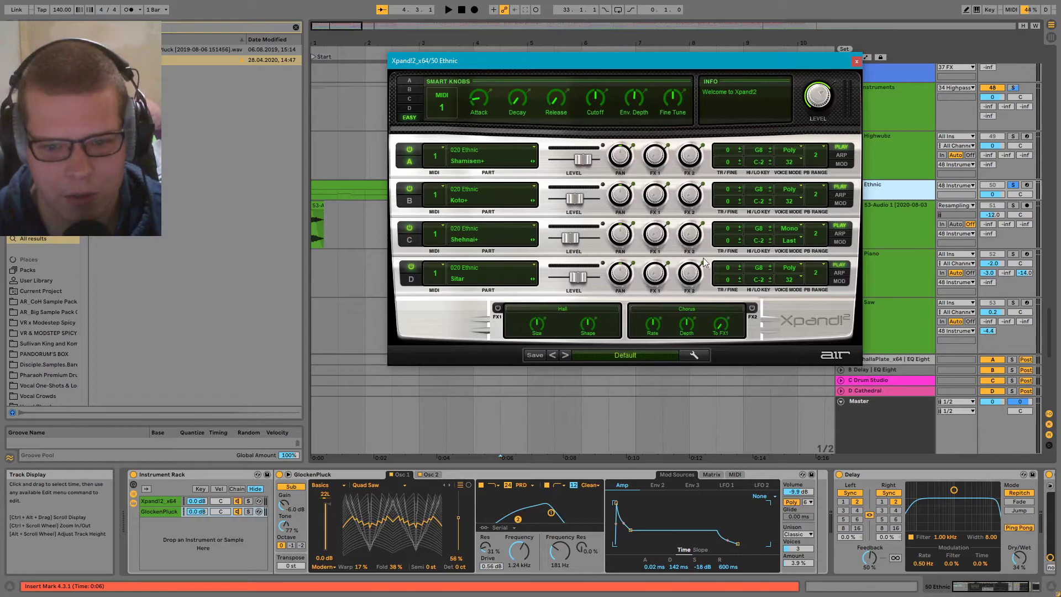
left_click(452, 207)
left_click(452, 207)
left_click(452, 207)
left_click(427, 322)
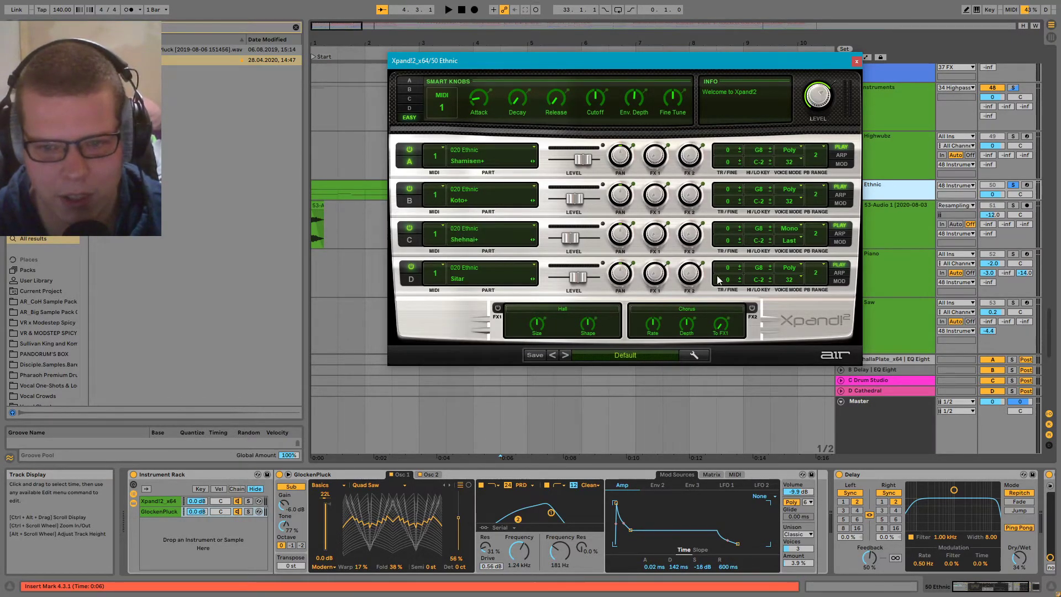
left_click(856, 62)
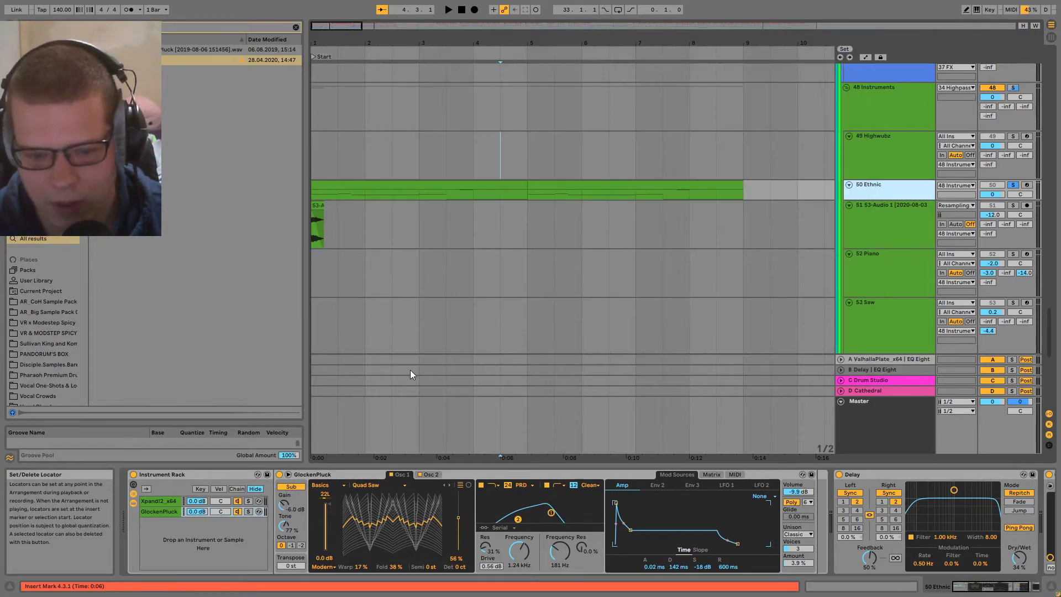
- Fold the Ethnic track's Instrument Rack, Delay and ValhallaRoom devices
double_click(186, 475)
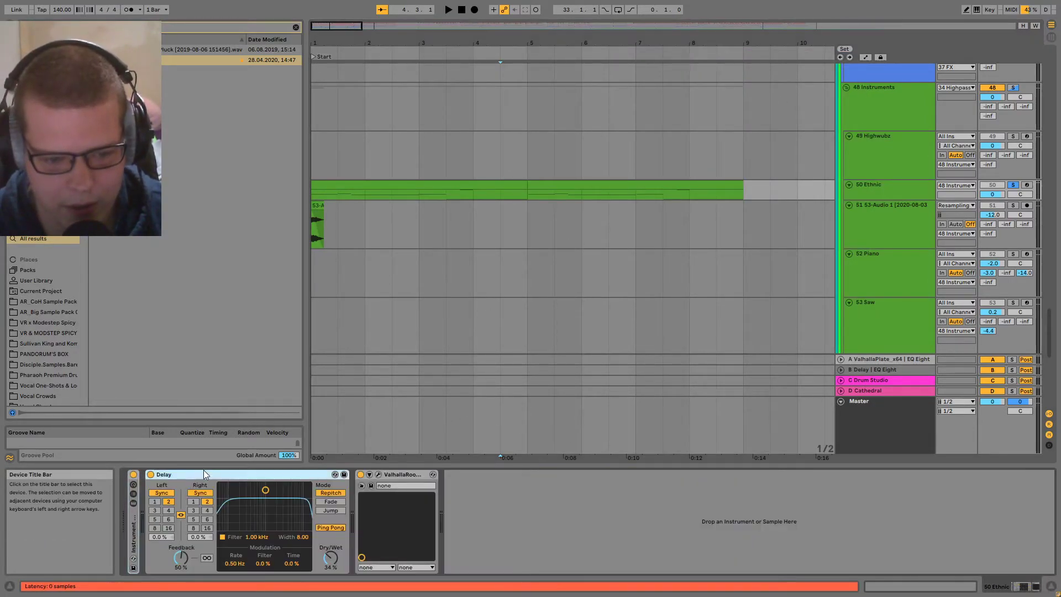
double_click(231, 472)
double_click(207, 475)
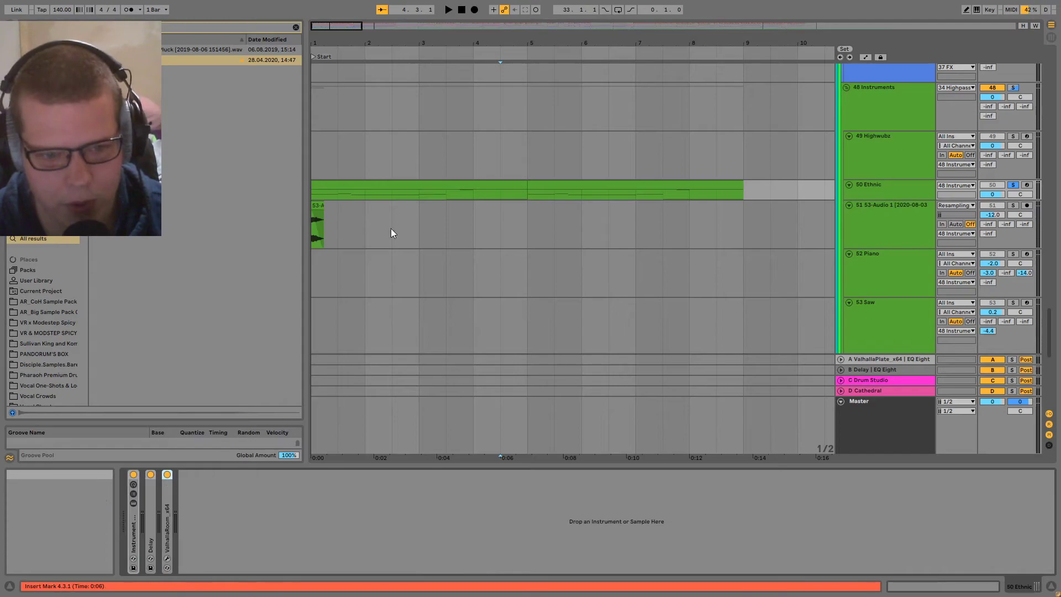
- Play the first Ethnic clip from the start of the song, soloed and with all tracks sounding
left_click(333, 184)
key("space")
scroll(392, 270, "down", 5)
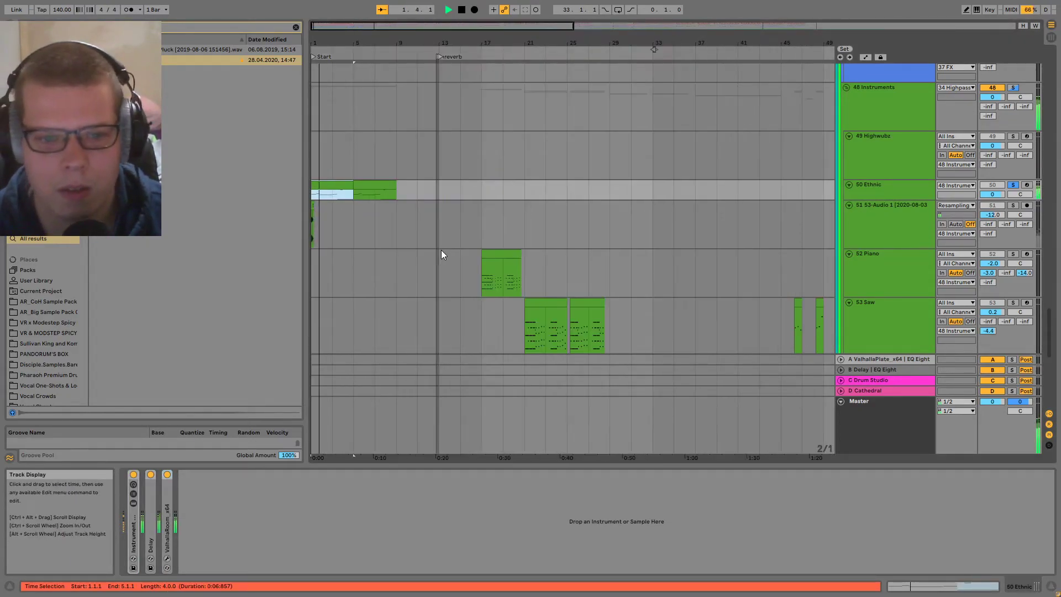
scroll(501, 248, "up", 3)
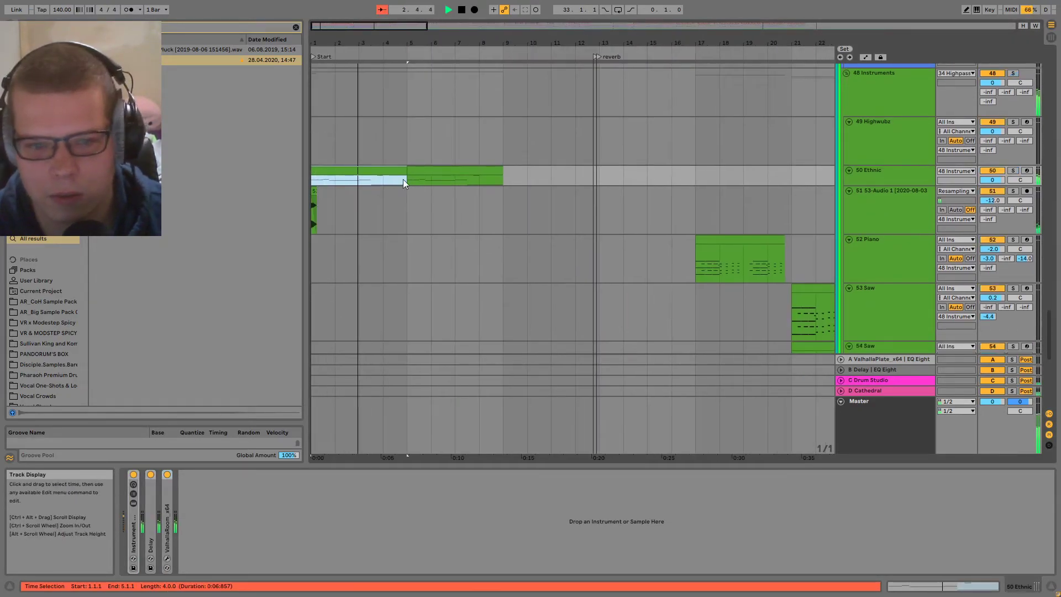
scroll(370, 161, "down", 2)
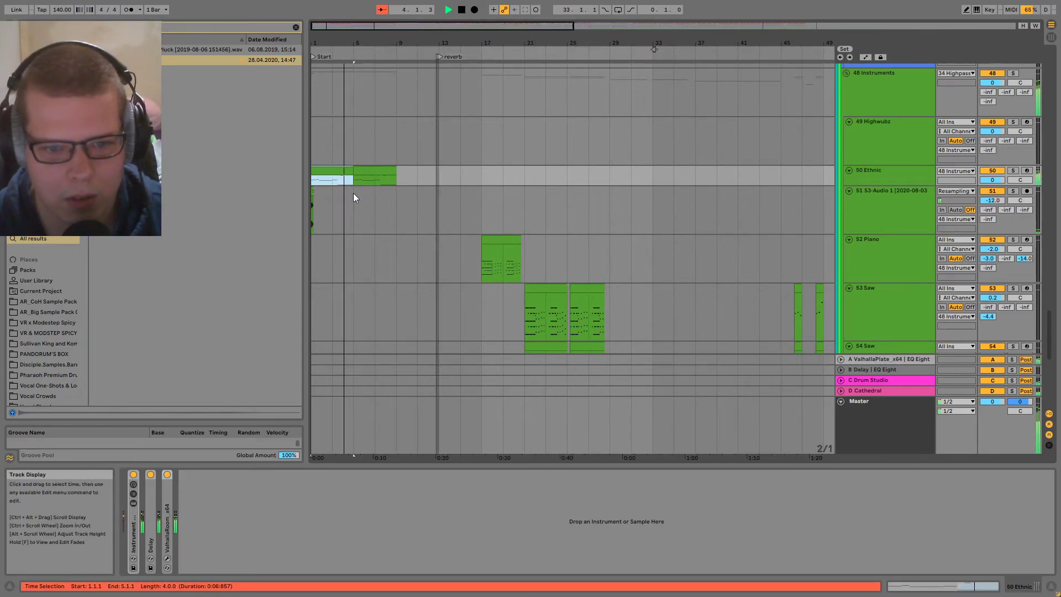
left_click(354, 192)
key("space")
left_click(346, 172)
scroll(359, 209, "up", 3)
left_click_drag(367, 211, 537, 196)
left_click(373, 197)
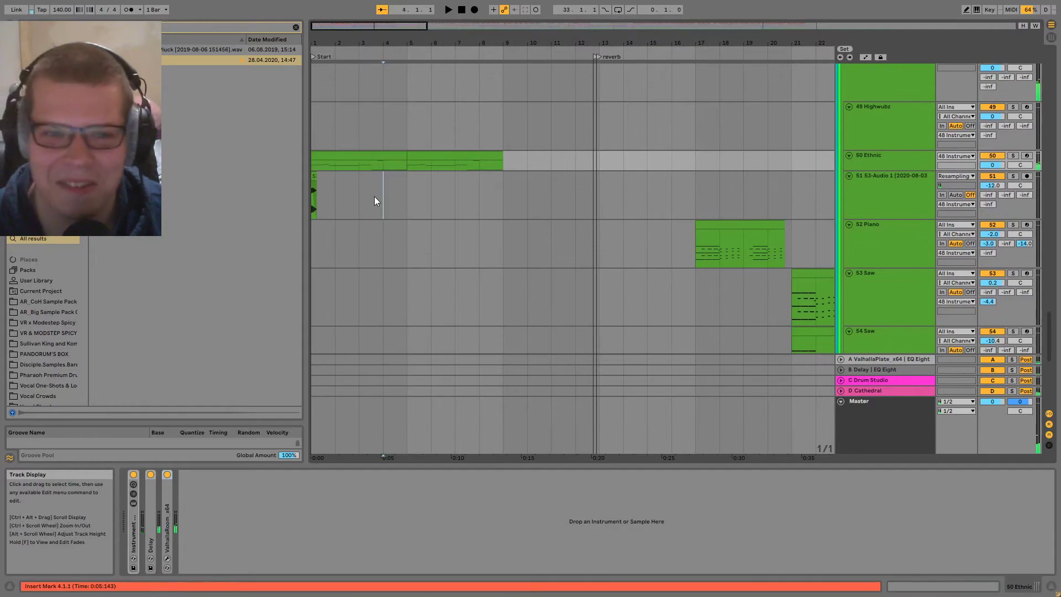
- Solo the S3-Audio 1 track and play its short audio clip at the start of the song
left_click(900, 200)
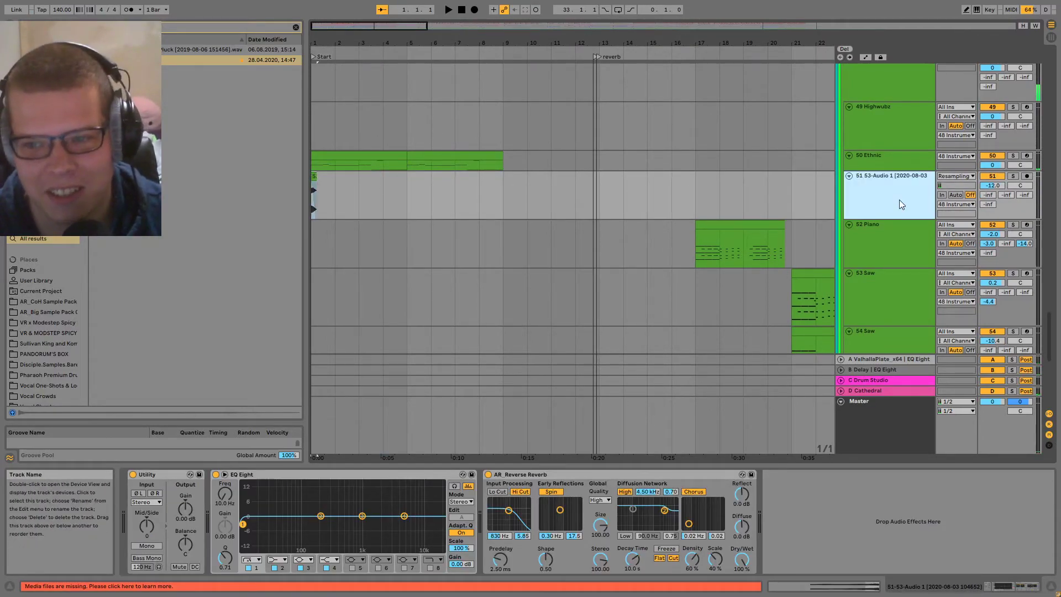
key("space")
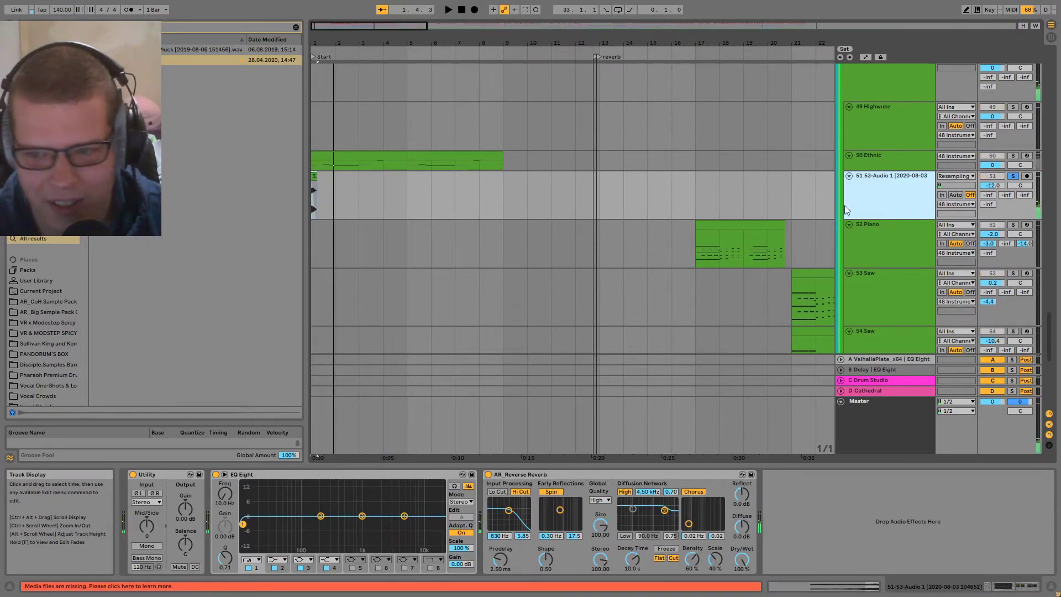
scroll(404, 309, "up", 3)
key("space")
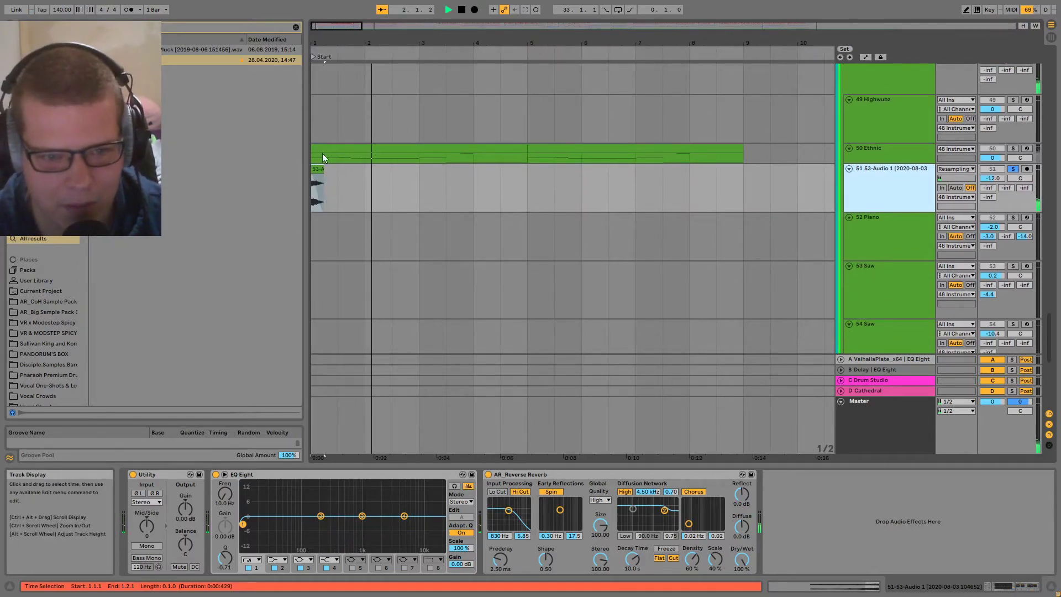
scroll(319, 145, "up", 8)
key("space")
scroll(363, 141, "down", 6)
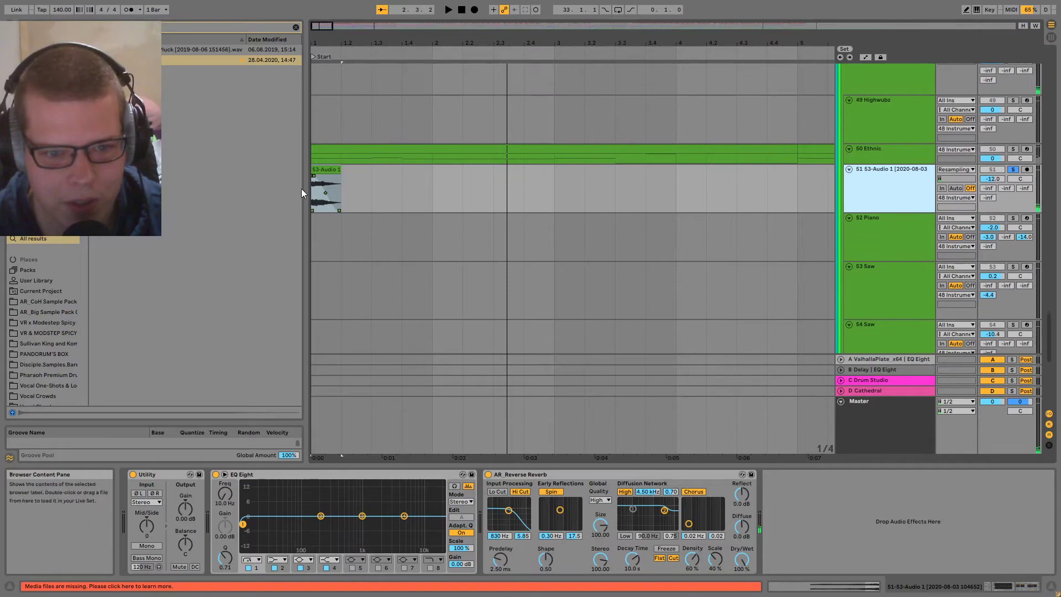
left_click(522, 168)
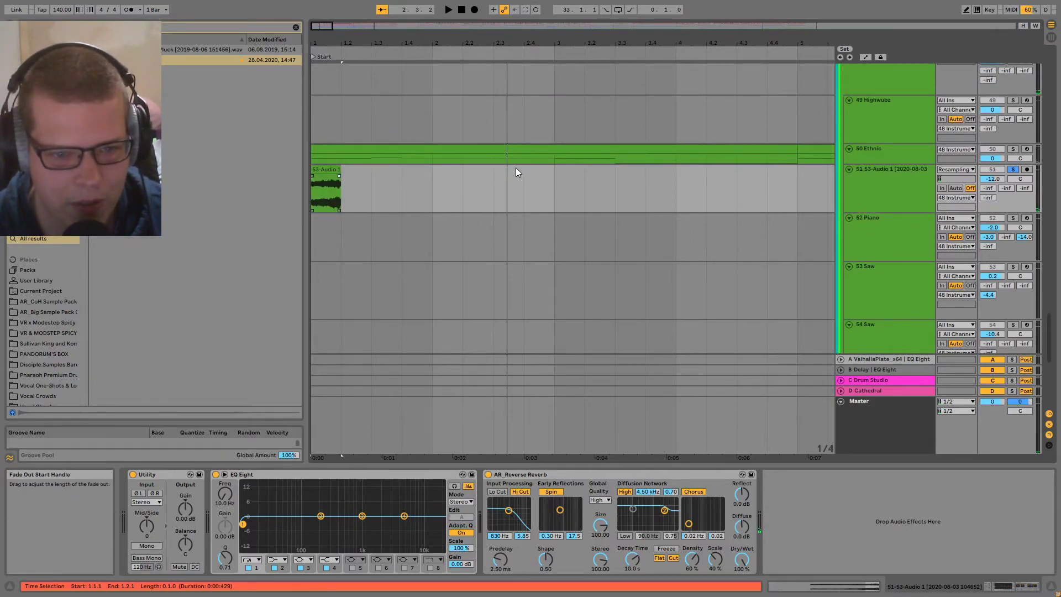
- Turn off AR_Reverse Reverb and EQ Eight on the S3-Audio 1 track and play its soloed clip dry from the song start
left_click(488, 474)
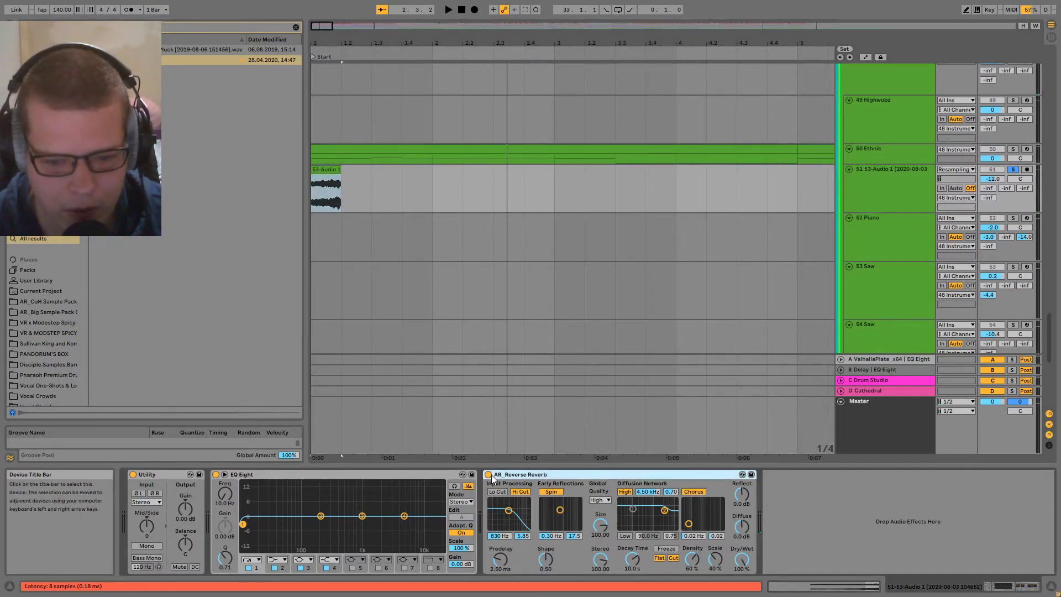
key("space")
left_click(216, 474)
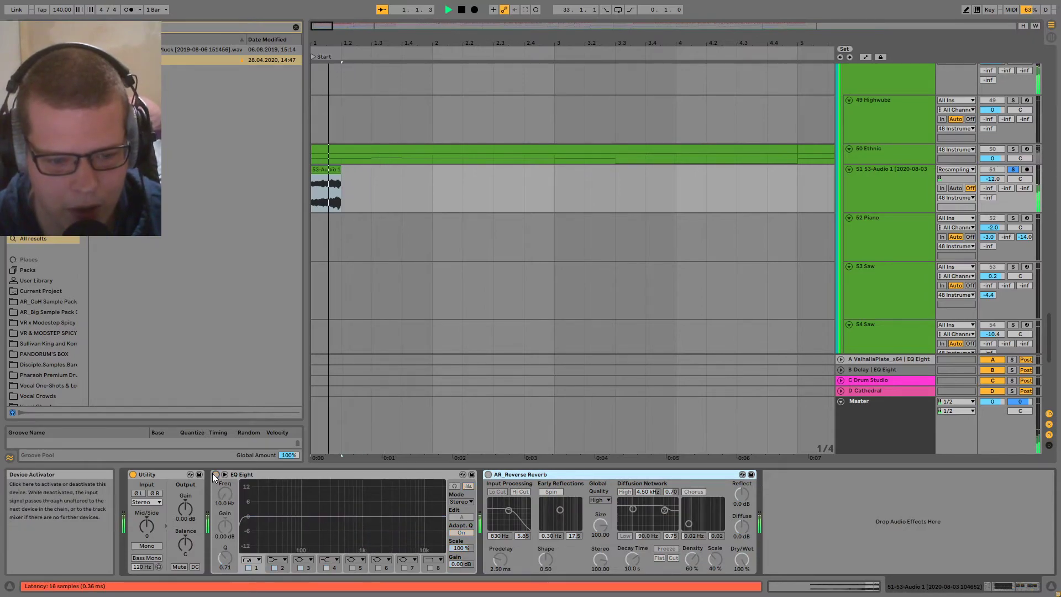
key("space")
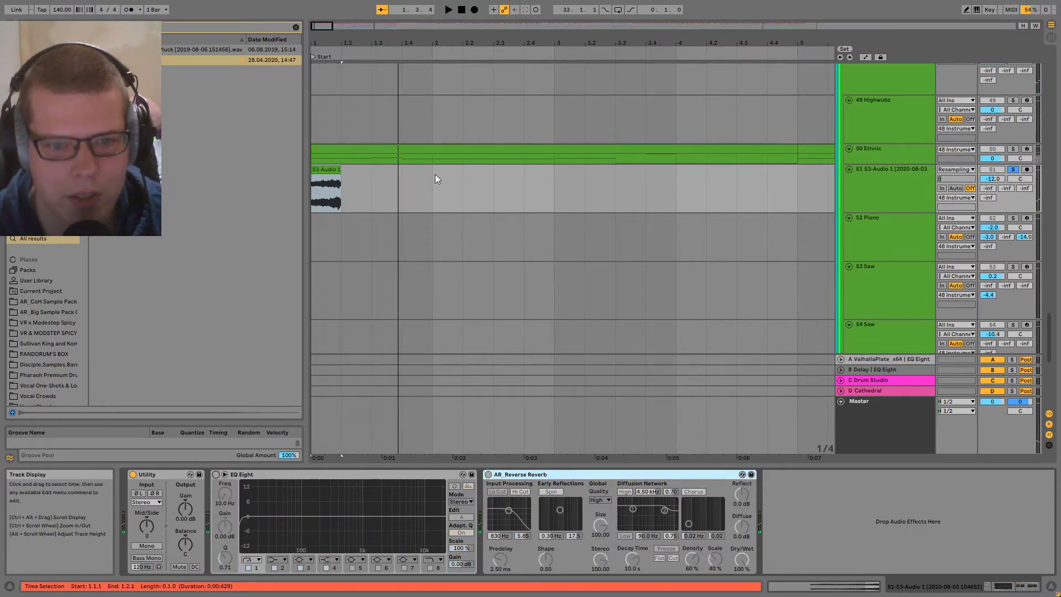
- Solo the Ethnic track and play the beginning of its first clip for comparison
left_click(417, 147)
key("space")
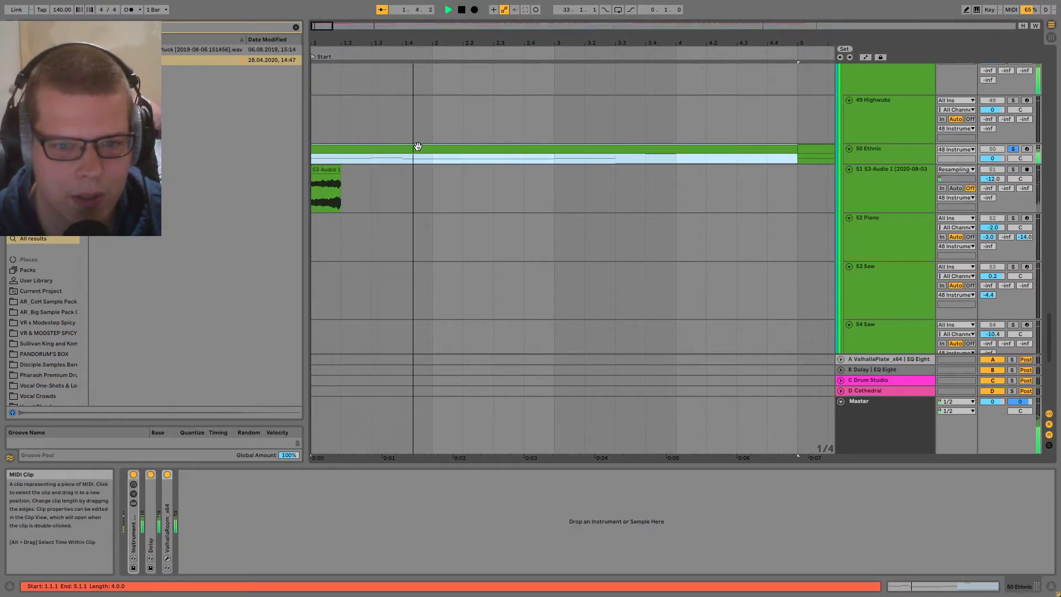
left_click(401, 187)
left_click(554, 154)
key("space")
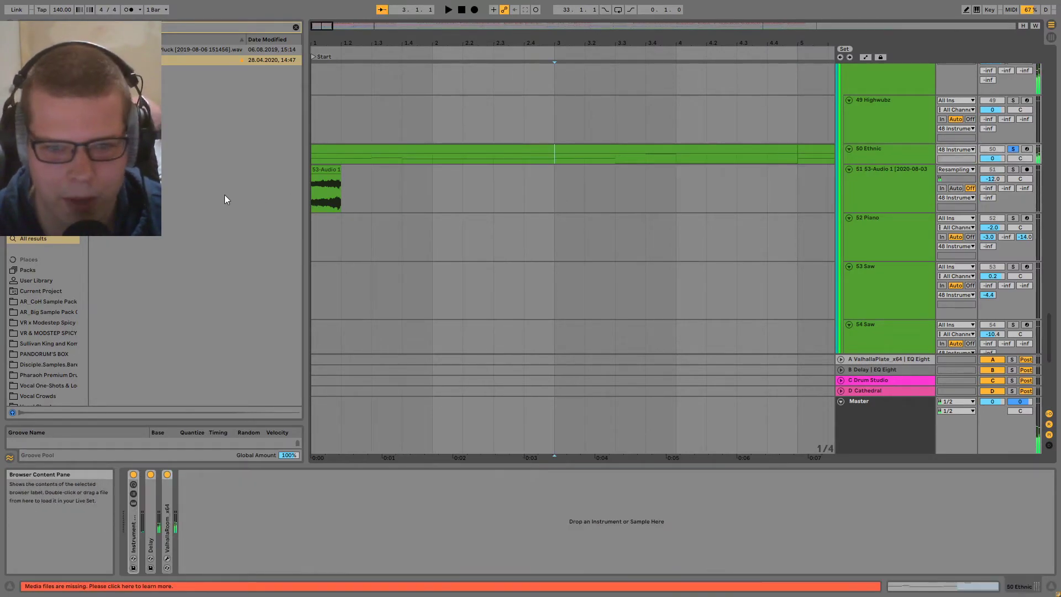
- Play the opening of the song from the short S3-Audio 1 clip with all tracks unsoloed
left_click(327, 187)
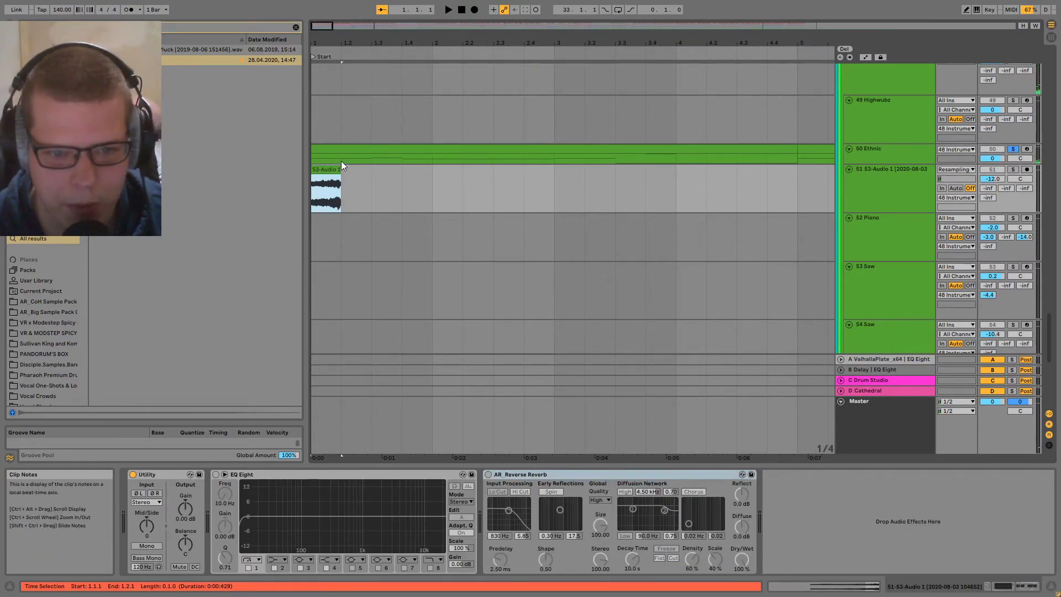
key("space")
left_click(378, 198)
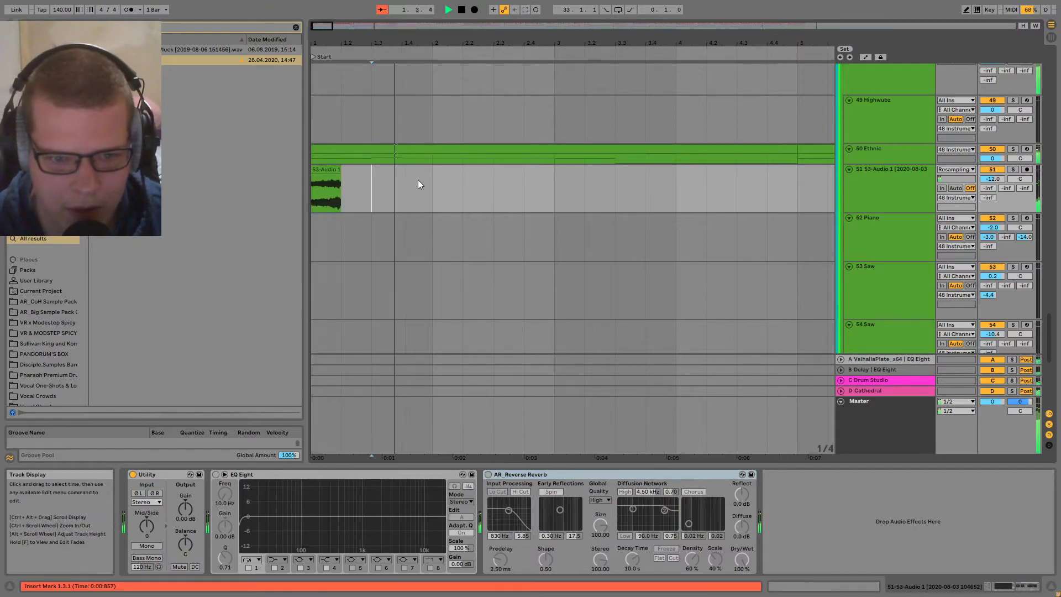
scroll(418, 183, "down", 5)
key("space")
left_click(469, 219)
left_click(314, 187)
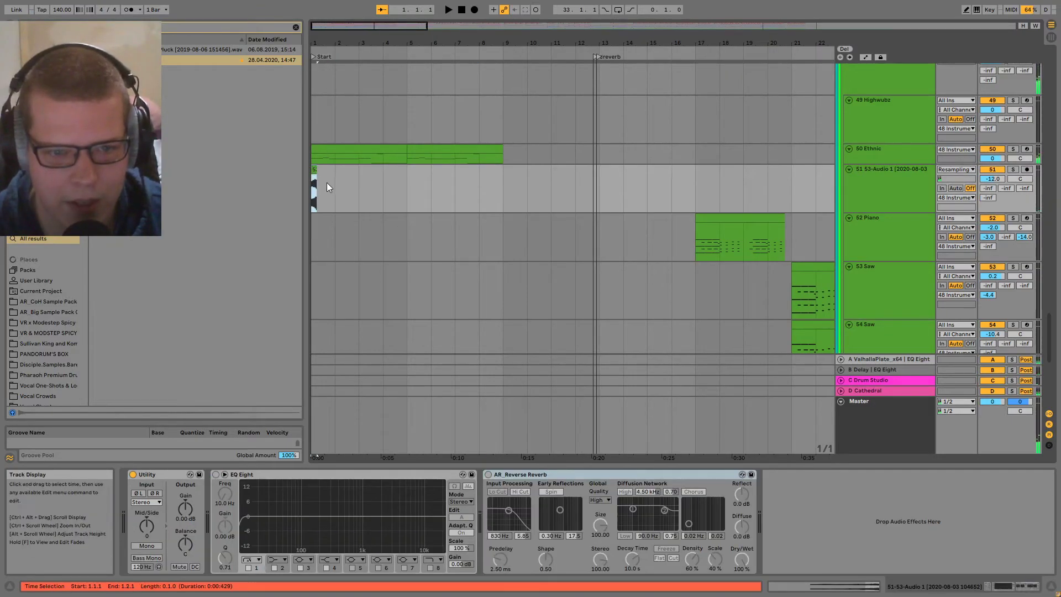
- Examine the short S3-Audio 1 clip and its edges up close at the start of the song
left_click(345, 188)
left_click_drag(333, 168, 312, 168)
left_click(352, 123)
left_click(325, 193)
scroll(331, 191, "up", 6, "ctrl")
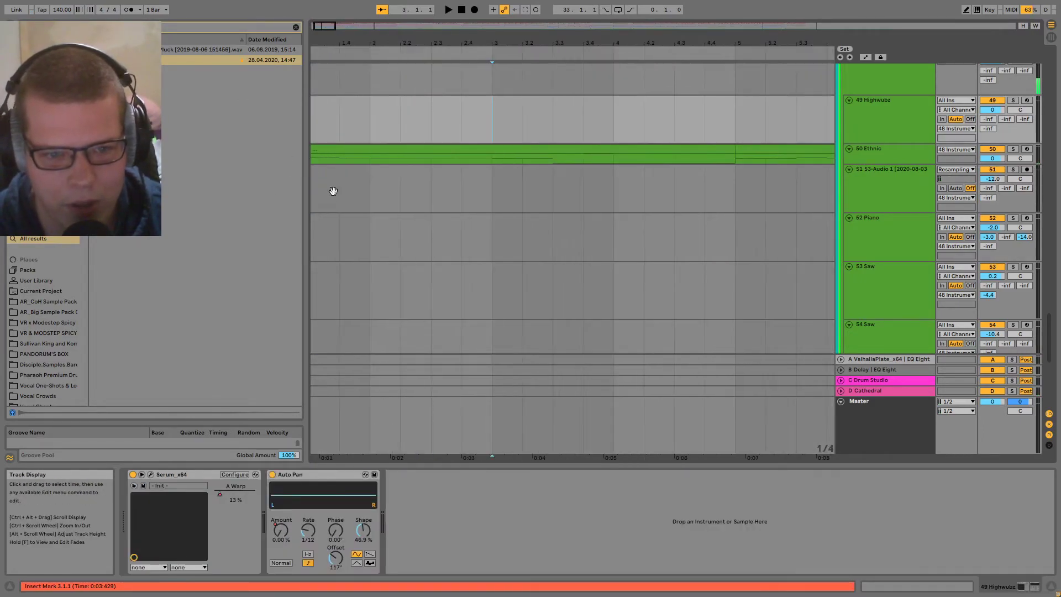
left_click(333, 145)
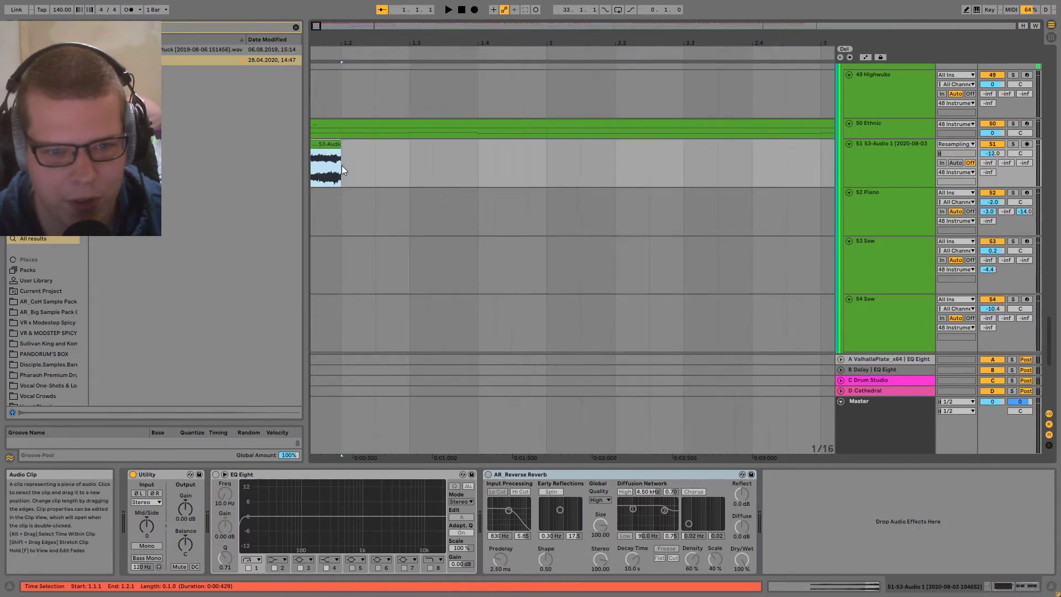
scroll(354, 155, "up", 3, "ctrl")
scroll(387, 151, "down", 7, "ctrl")
left_click(324, 143)
- Solo the Piano track and play its first clip from bar 17
left_click(639, 193)
scroll(634, 194, "down", 5, "ctrl")
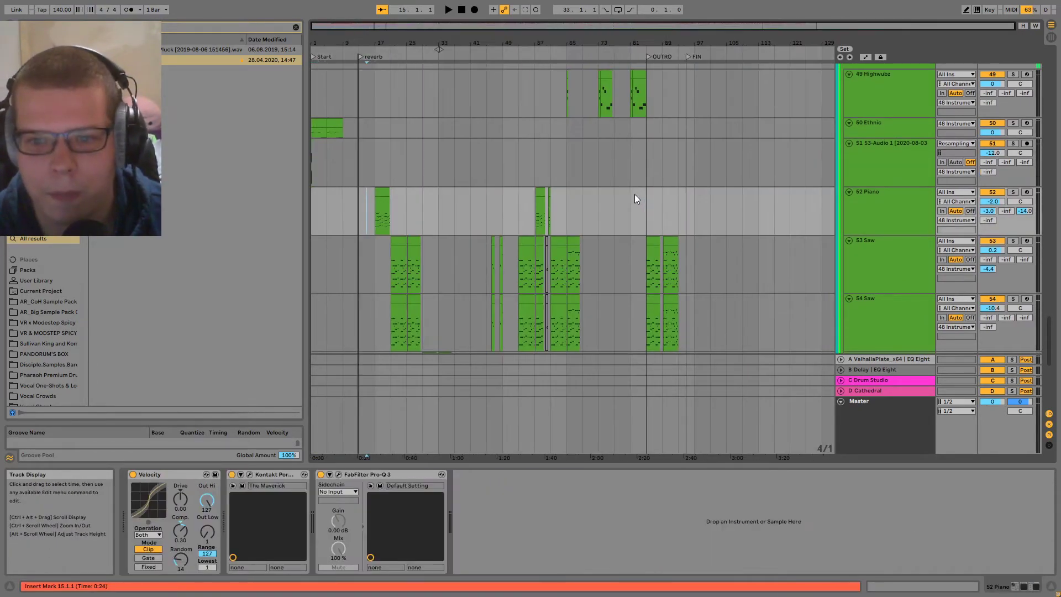
left_click(378, 210)
scroll(387, 221, "up", 5, "ctrl")
scroll(552, 249, "left", 3)
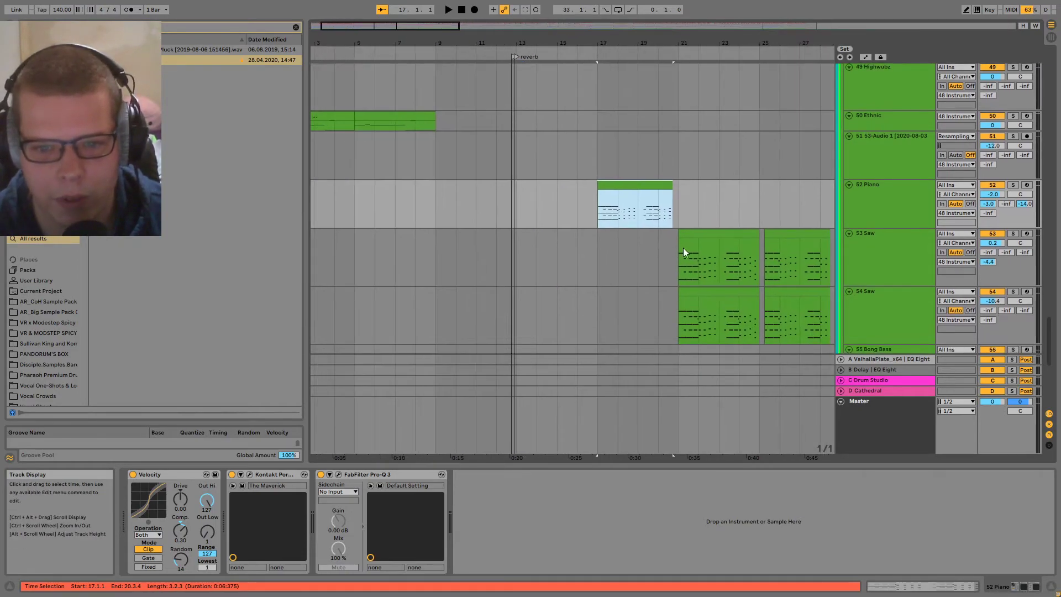
scroll(677, 246, "up", 2, "ctrl")
key("space")
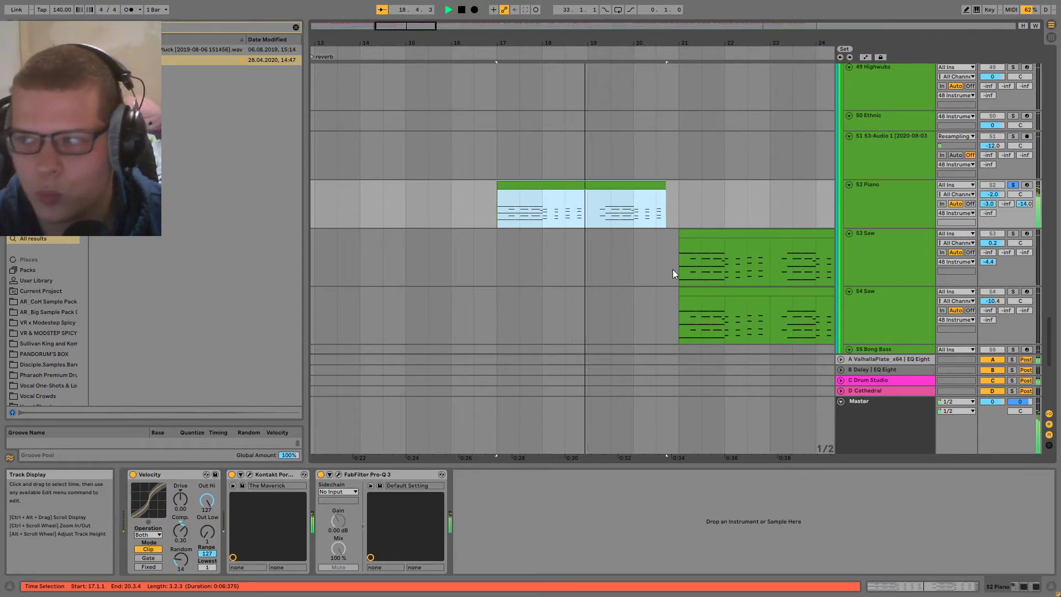
left_click(602, 216)
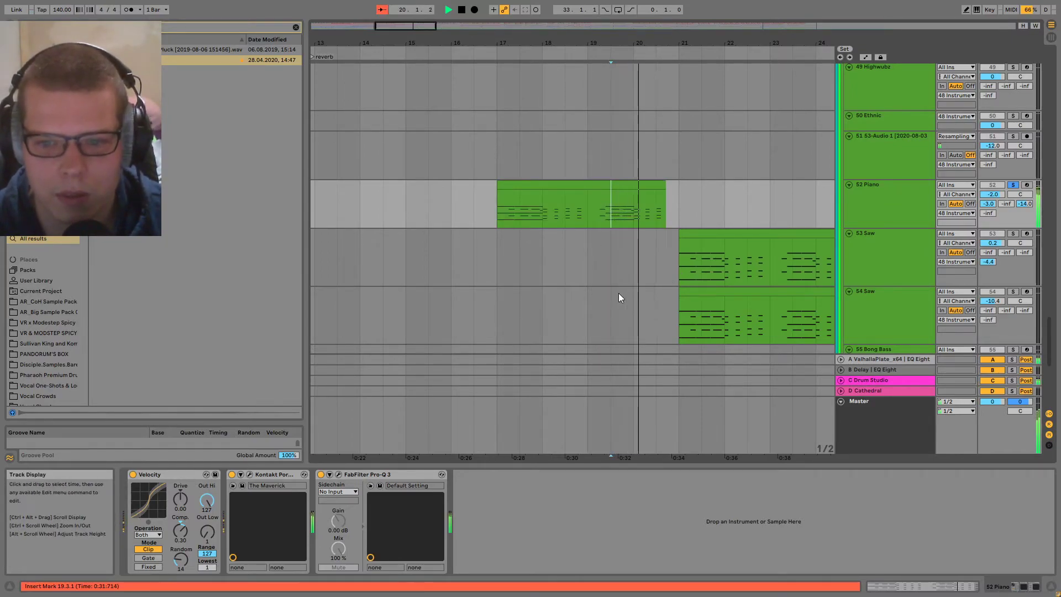
key("space")
- Examine the chord notes in the first Piano clip at bar 17
left_click(492, 191)
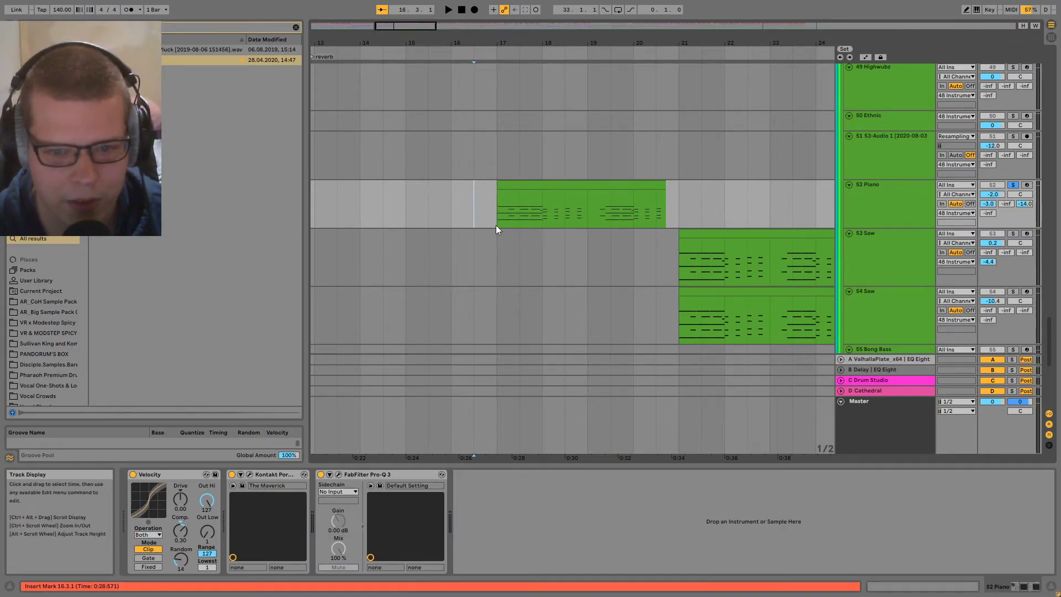
key("minus")
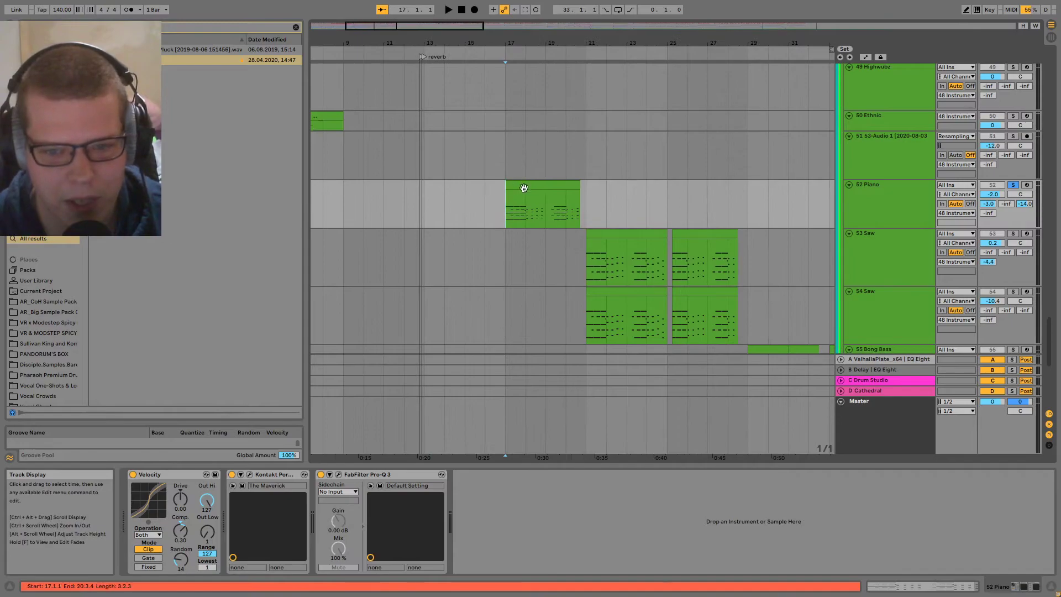
key("plus")
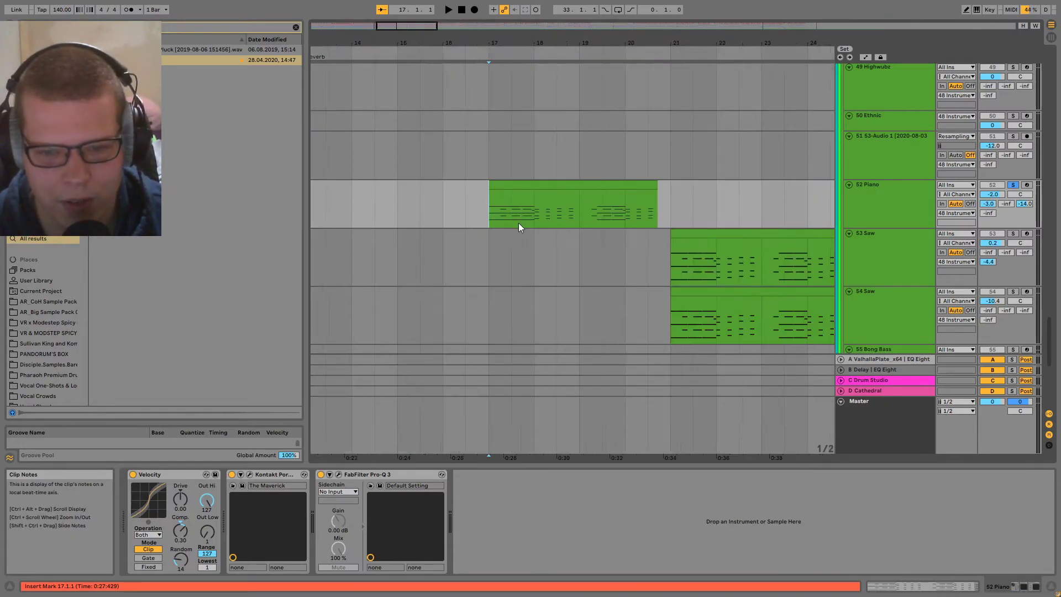
mouse_move(518, 224)
left_mouse_down()
mouse_move(496, 218)
mouse_move(525, 246)
mouse_move(583, 246)
mouse_move(498, 265)
mouse_move(656, 372)
mouse_move(724, 305)
mouse_move(605, 322)
mouse_move(559, 289)
mouse_move(590, 370)
mouse_move(476, 232)
left_mouse_up()
left_click(484, 254)
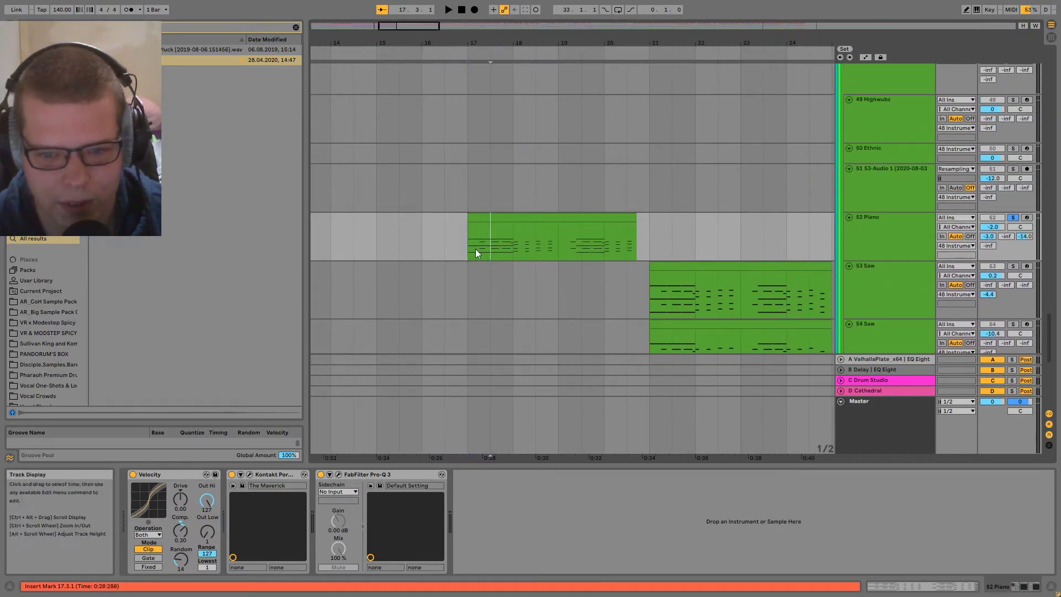
left_click(569, 271)
left_click(475, 247)
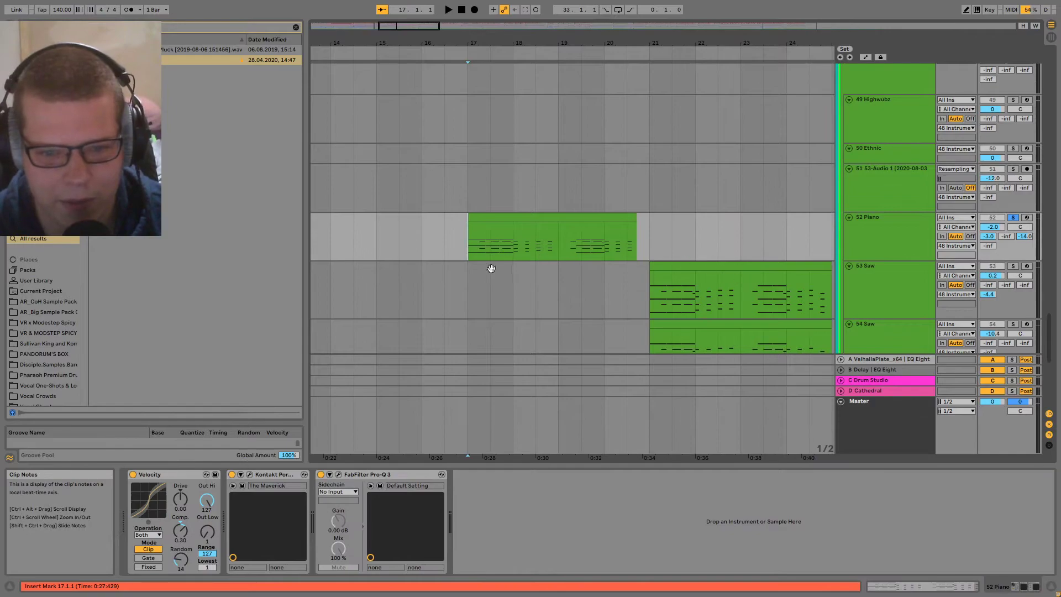
scroll(496, 253, "down", 2)
- Replay the soloed Piano clip from bar 17, following its chords
left_click(509, 188)
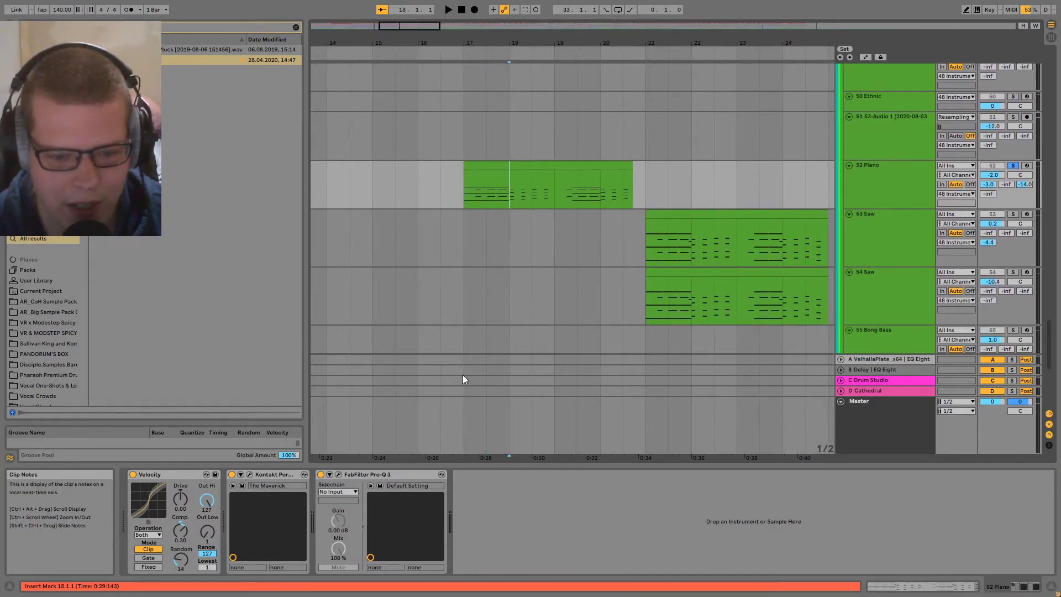
left_click(470, 203)
scroll(469, 204, "up", 3, "ctrl")
key("space")
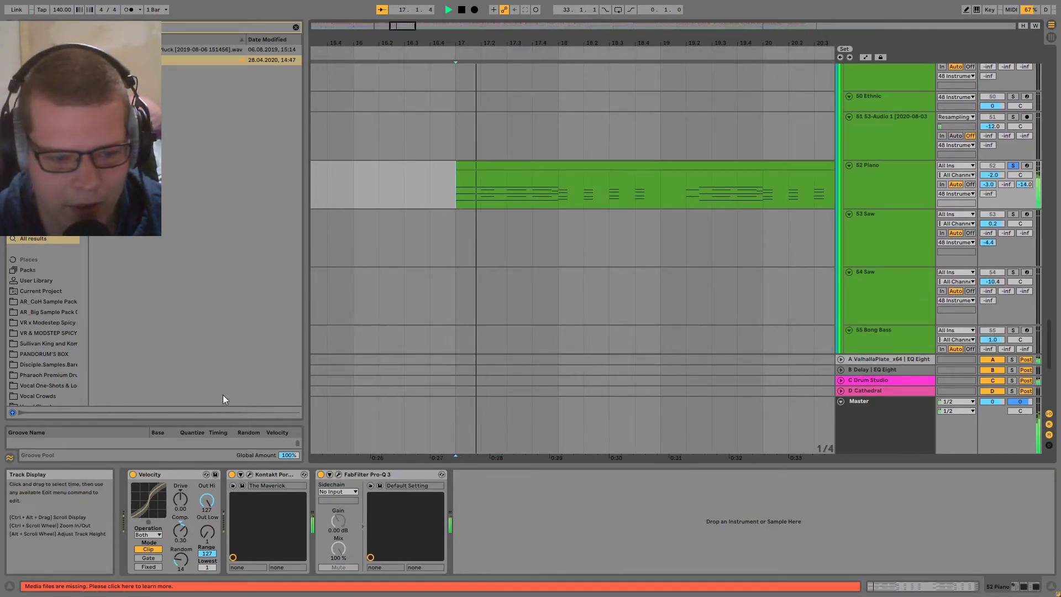
scroll(553, 241, "right", 3)
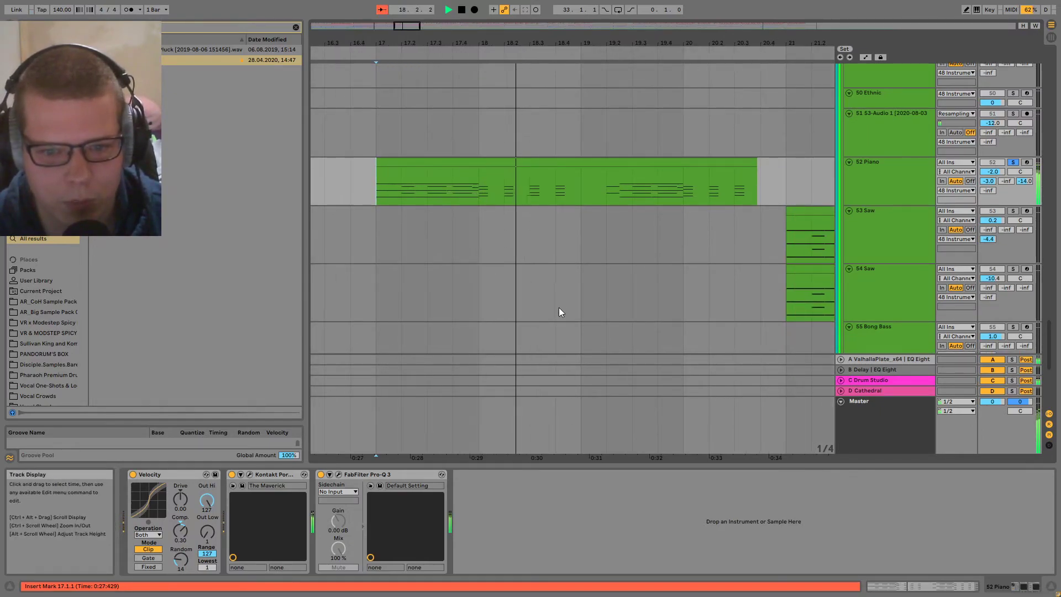
scroll(551, 282, "up", 1)
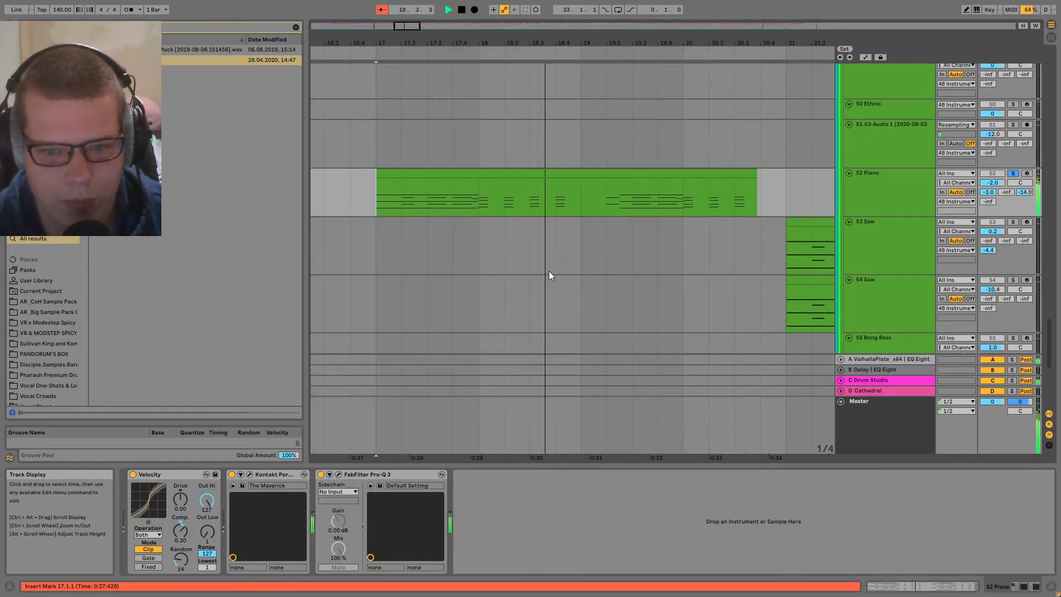
- Find the Add some Random velocity preset, add it after the Piano track's Velocity device, and turn the original Velocity off
left_click(161, 474)
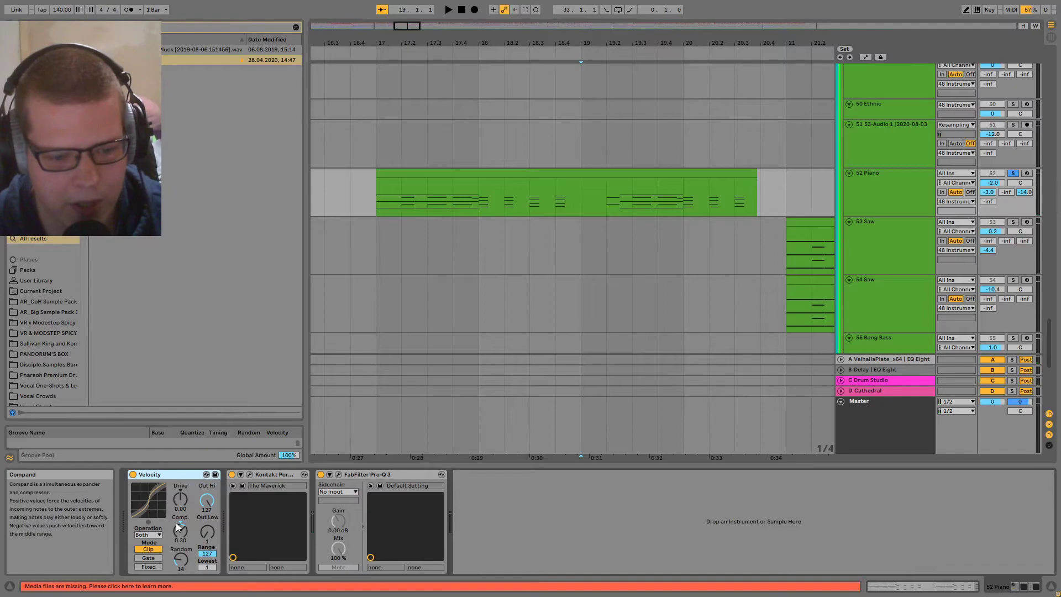
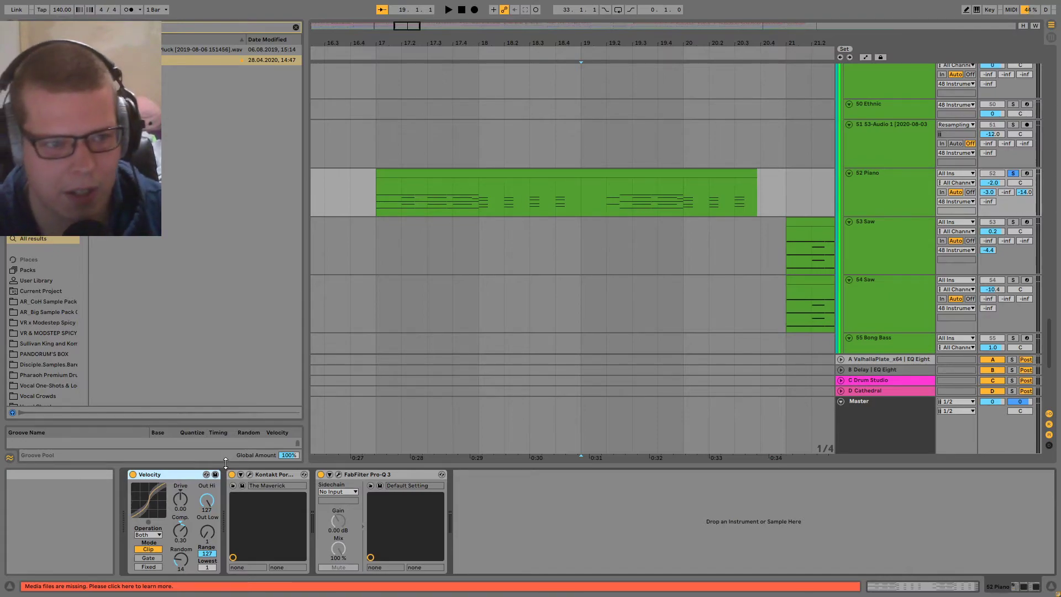
key("ctrl+f")
type("humanize")
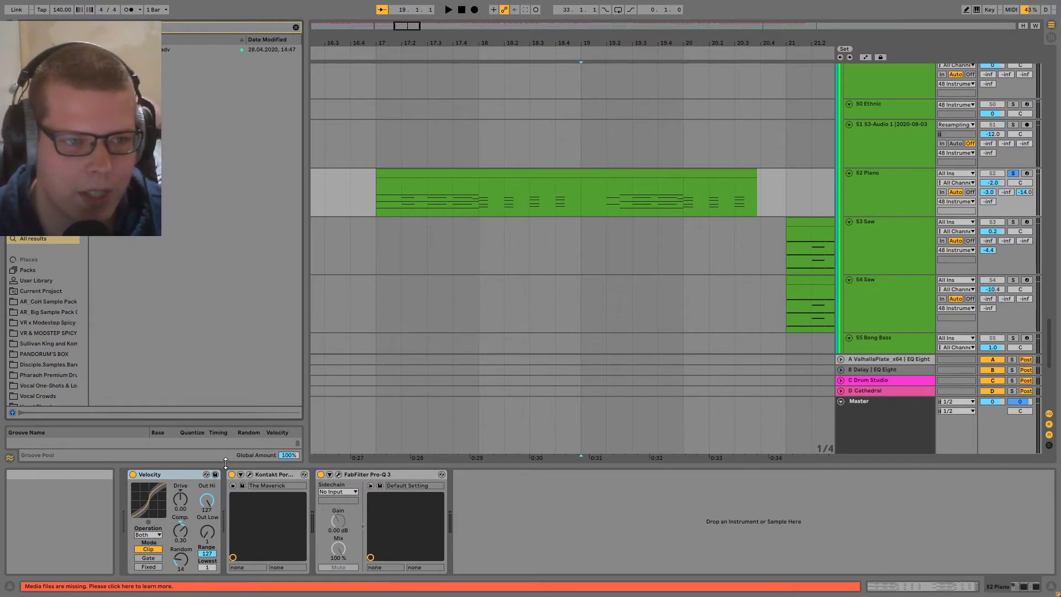
key("Down")
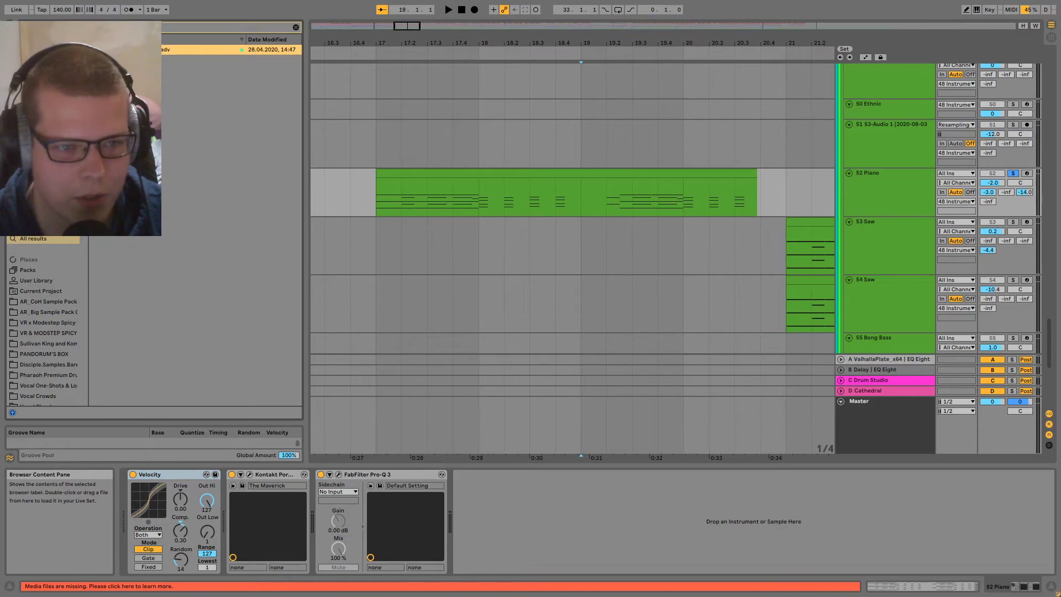
left_click(132, 474)
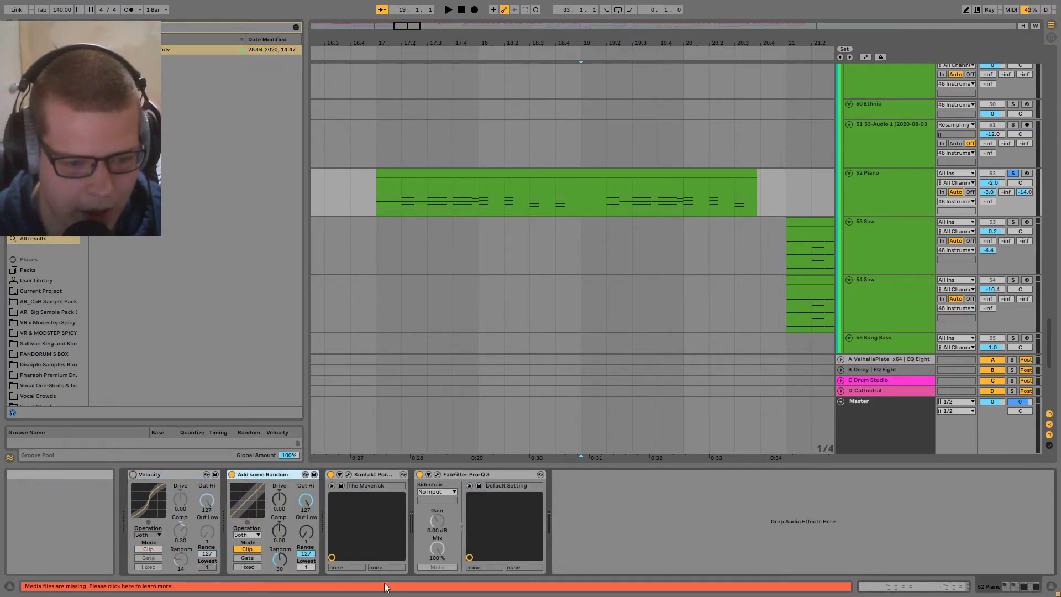
- Play the start of the Piano clip from bar 17 to hear the Add some Random device
left_click(456, 201)
key("space")
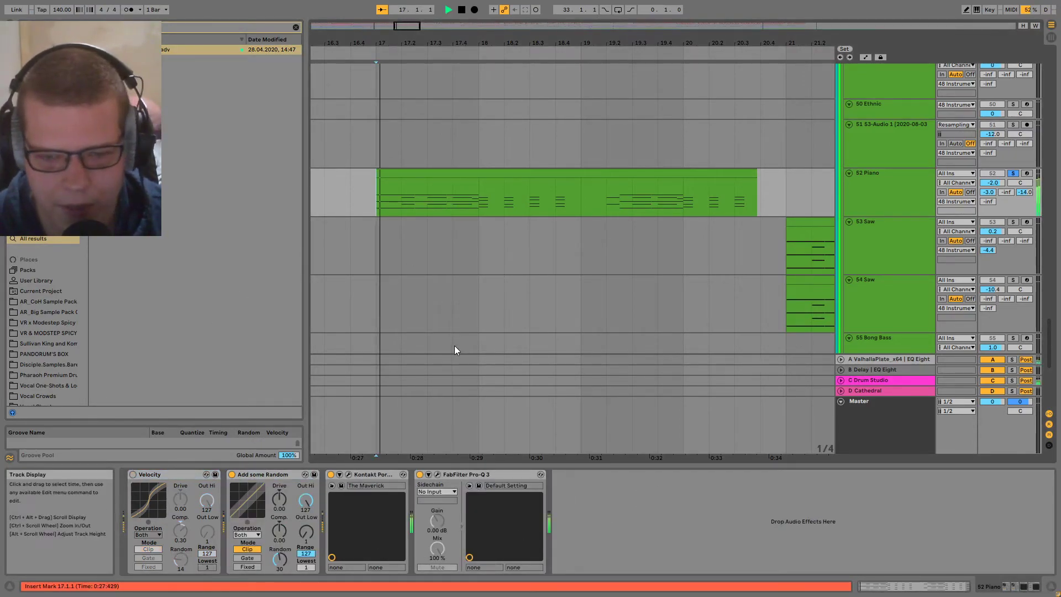
left_click(412, 203)
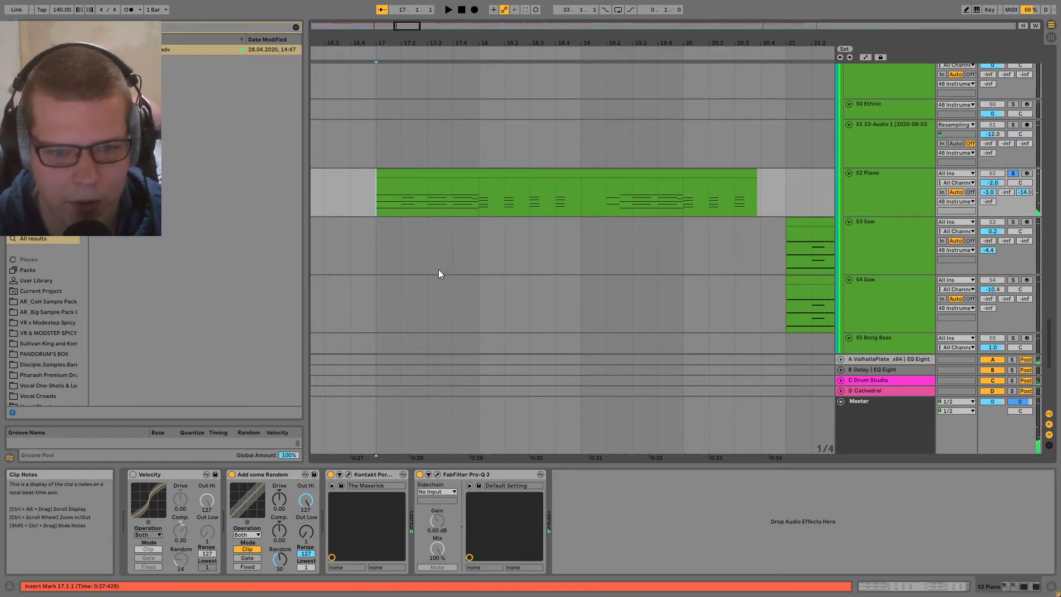
left_click(387, 195)
left_click(428, 204)
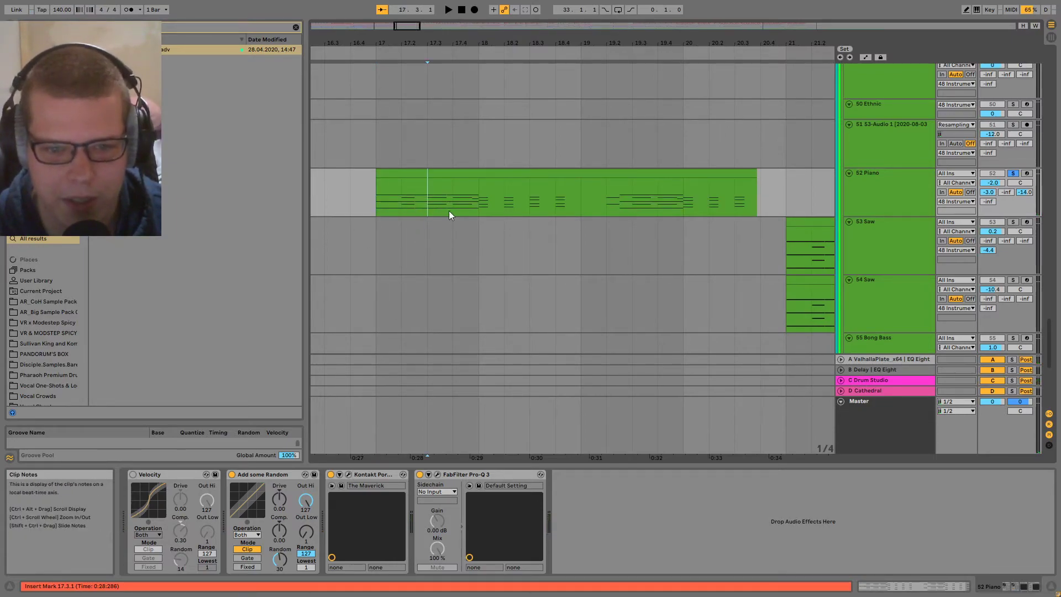
- Try Comp. amounts of 0.95 and 0.13 on the Add some Random device, and return the amount to zero
left_click(273, 478)
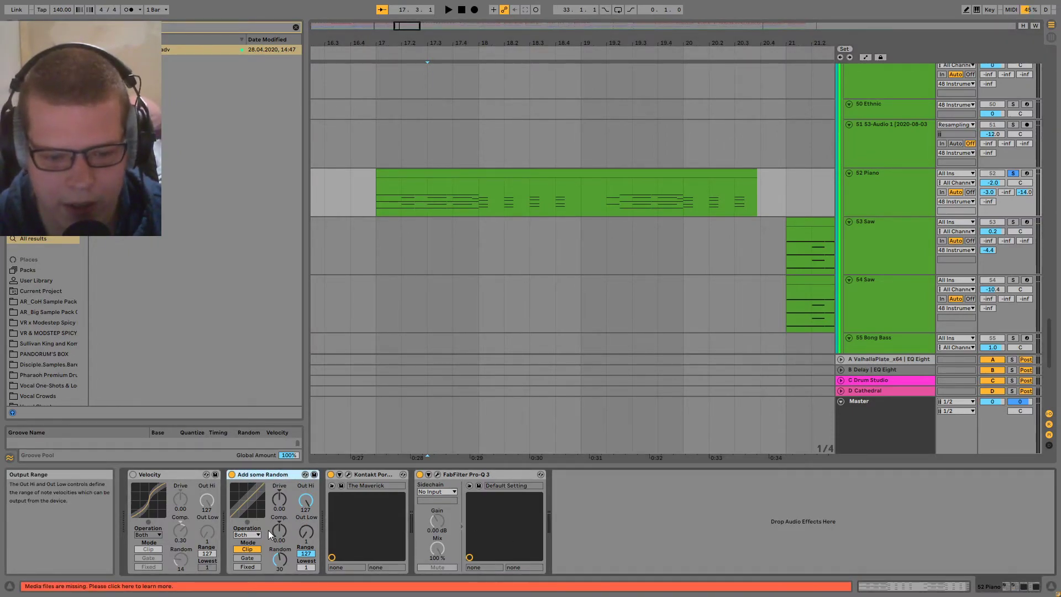
left_click_drag(271, 525, 271, 494)
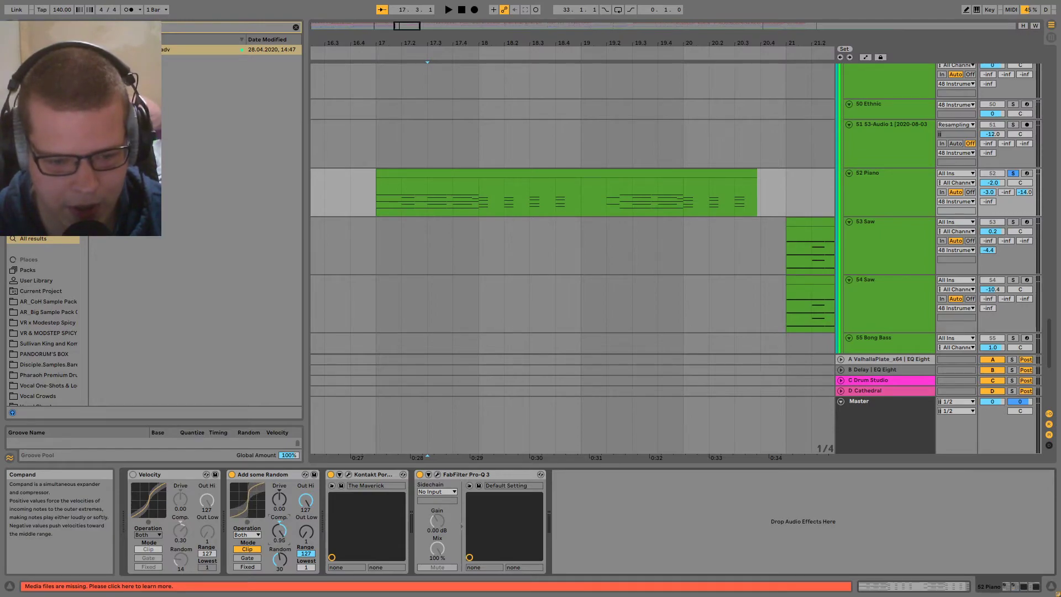
left_click_drag(279, 517, 279, 525)
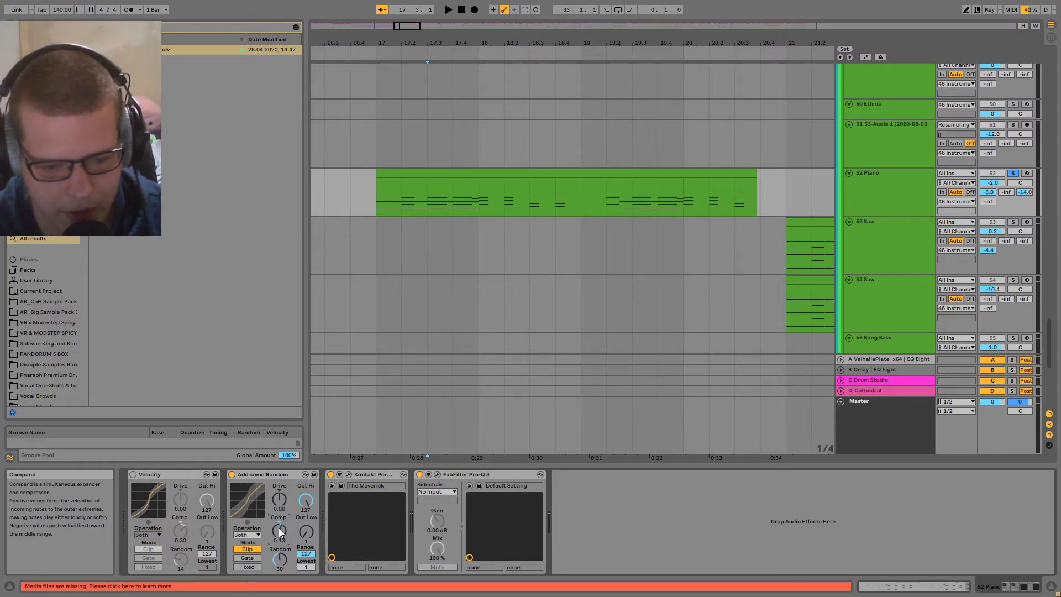
left_click_drag(280, 532, 280, 541)
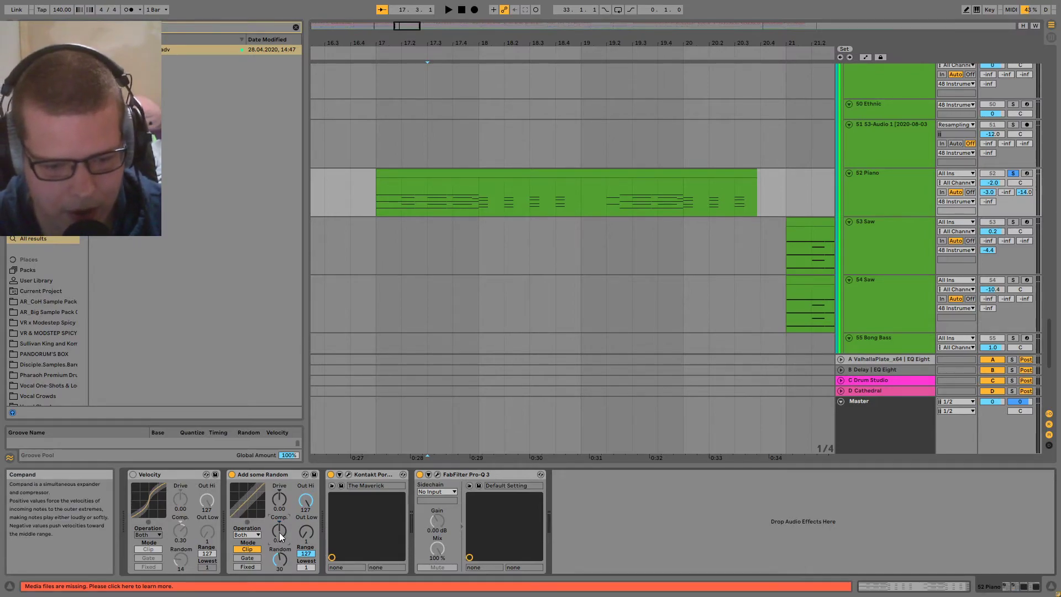
- Play the soloed Piano clip from bar 18 to hear the randomized velocities
key("space")
left_click(482, 206)
key("space")
scroll(653, 333, "down", 3)
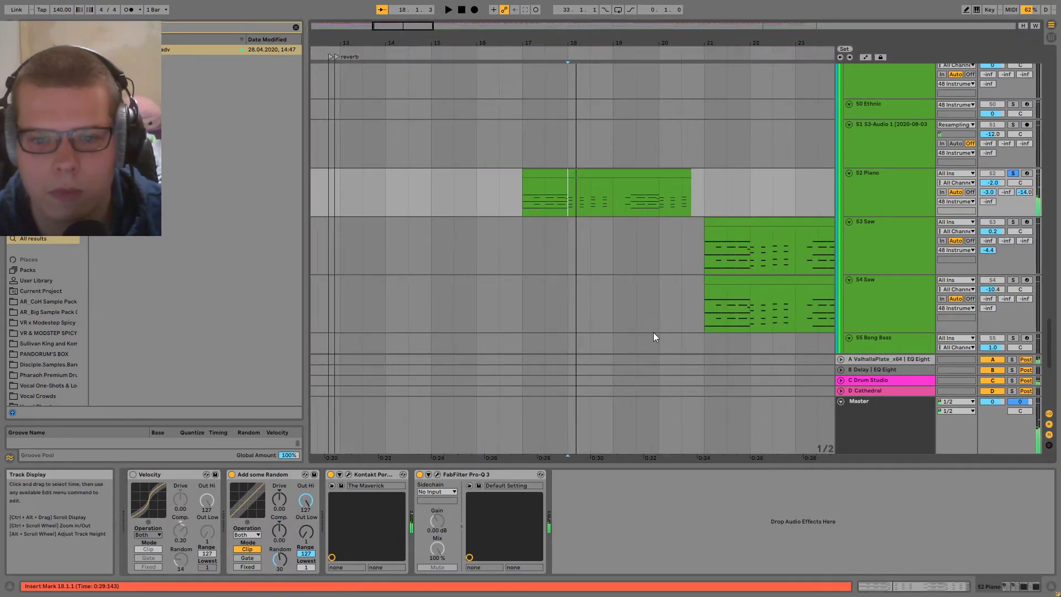
- Solo the 53 Saw track and play its first clip from bar 21
left_click_drag(654, 332, 573, 254)
left_click(566, 239)
left_click(572, 237)
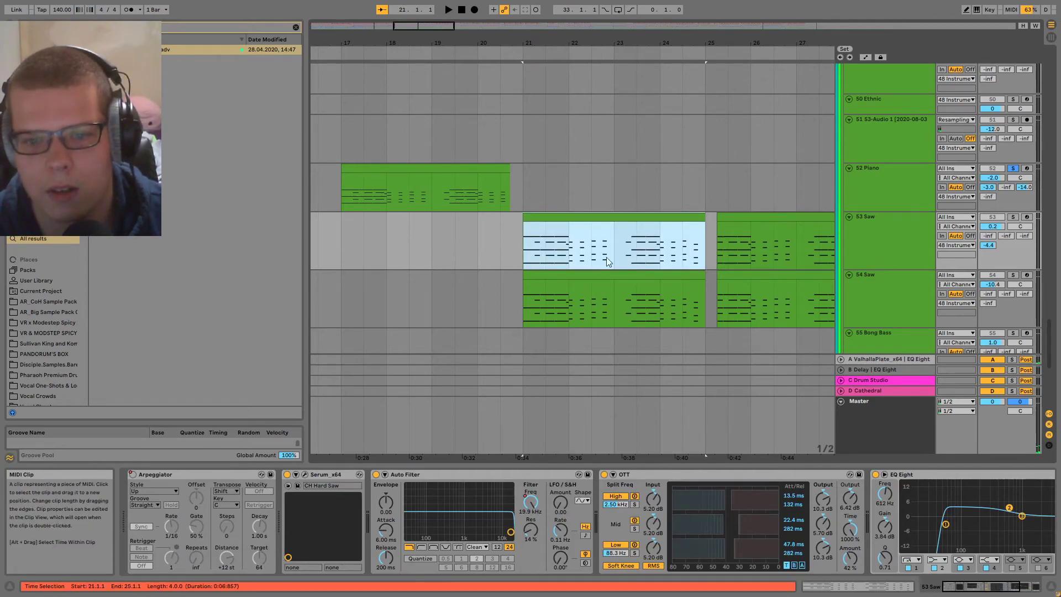
scroll(718, 221, "up", 2)
left_click(896, 175)
left_click(908, 233)
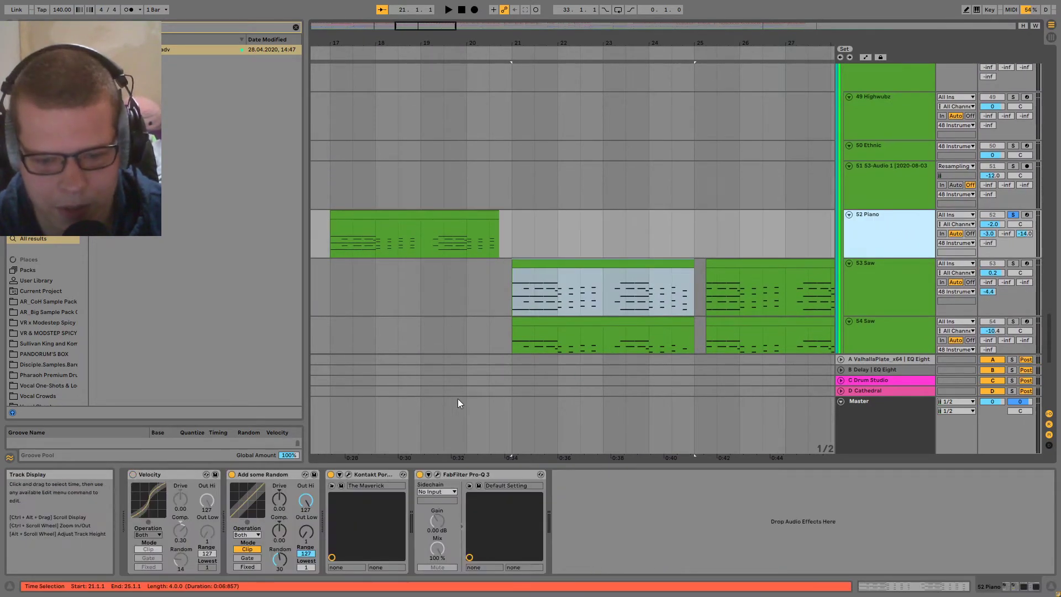
scroll(349, 224, "down", 2)
scroll(349, 225, "right", 3)
left_click(350, 224)
left_click(365, 221)
key("space")
key("space")
- Open Serum on the 53 Saw track and examine its sub and two saw oscillators
key("ctrl+alt+p")
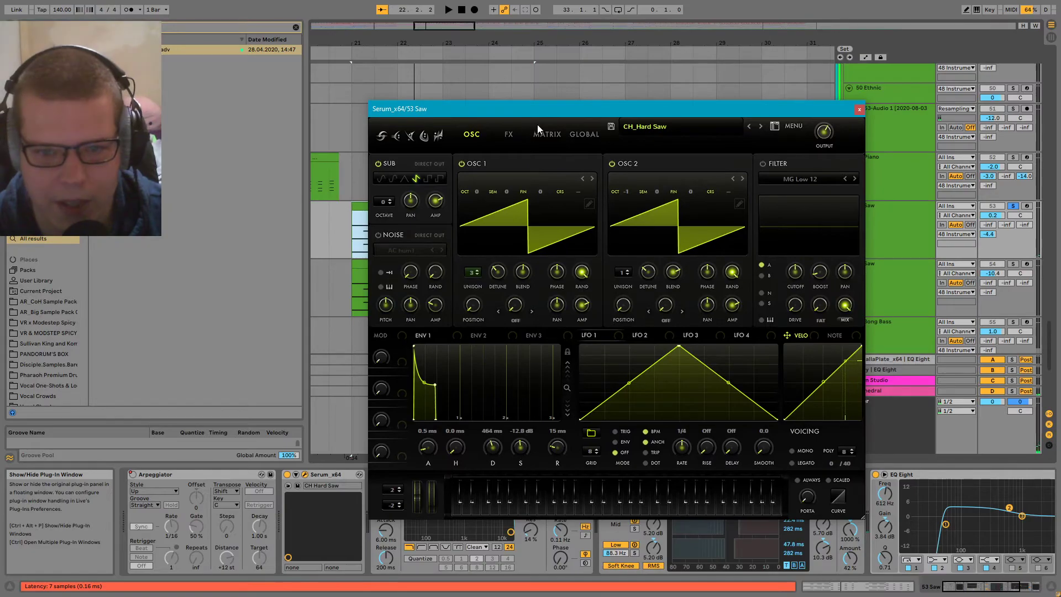
left_click(508, 134)
left_click(471, 134)
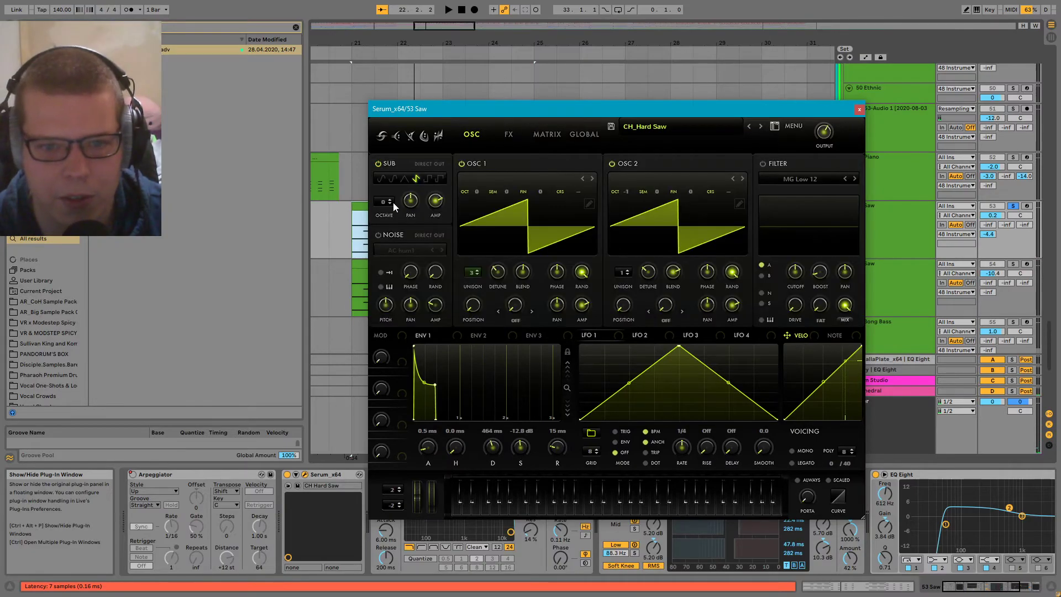
left_click(507, 134)
left_click_drag(517, 106, 464, 107)
left_click(418, 137)
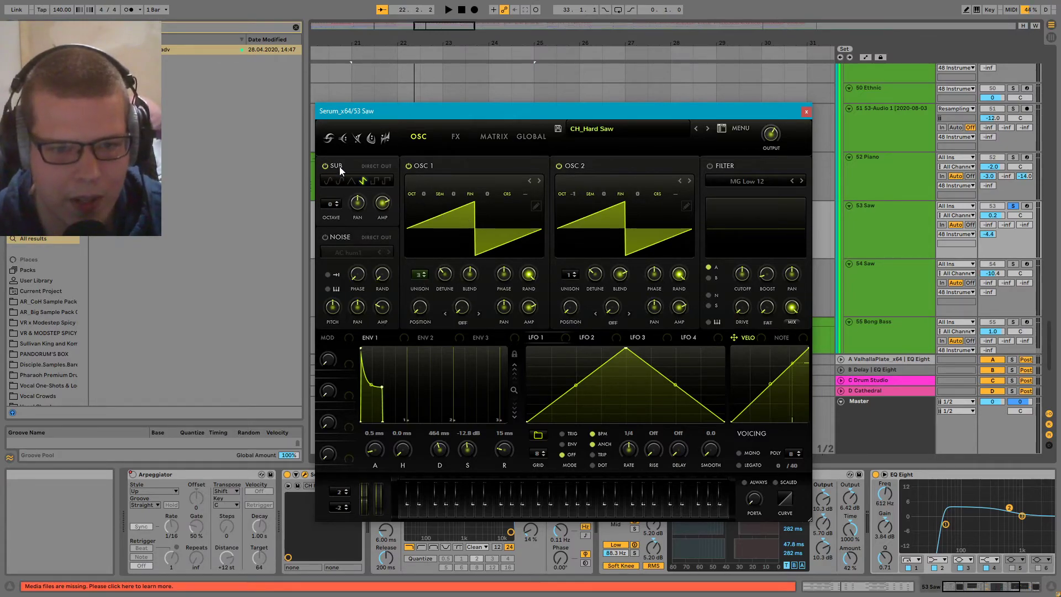
- Examine the effects chain of the CH_Hard Saw patch, from Distortion through Flanger, Phaser, Chorus and Compressor to Reverb
left_click(461, 141)
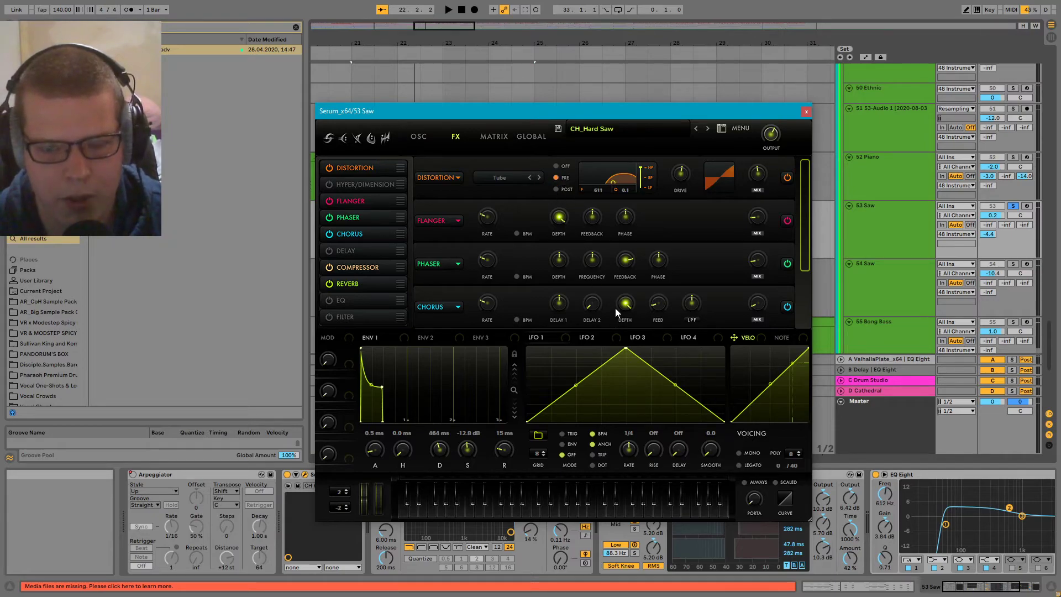
left_click(360, 200)
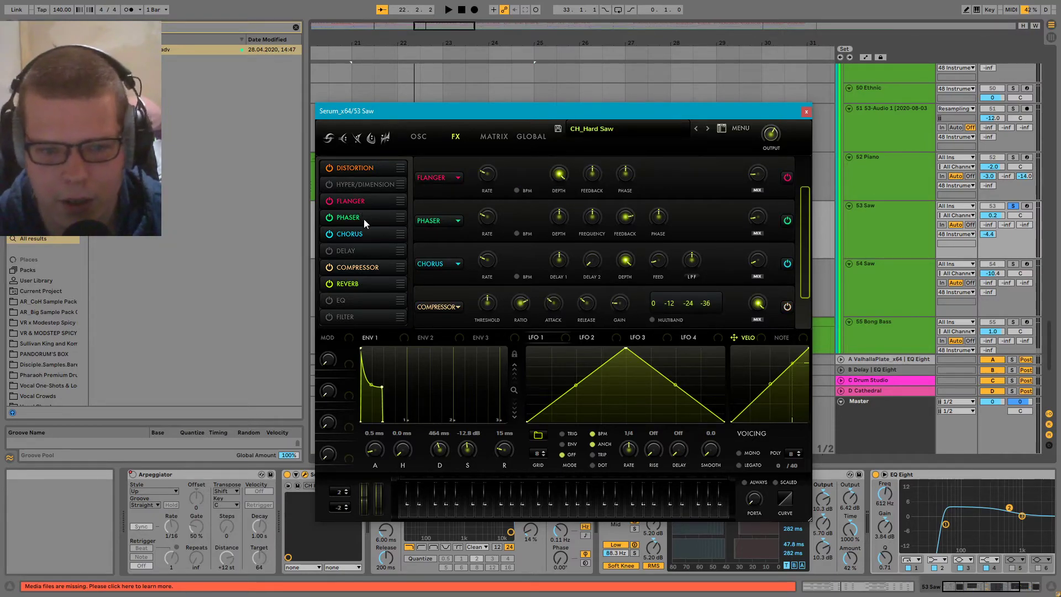
left_click(353, 218)
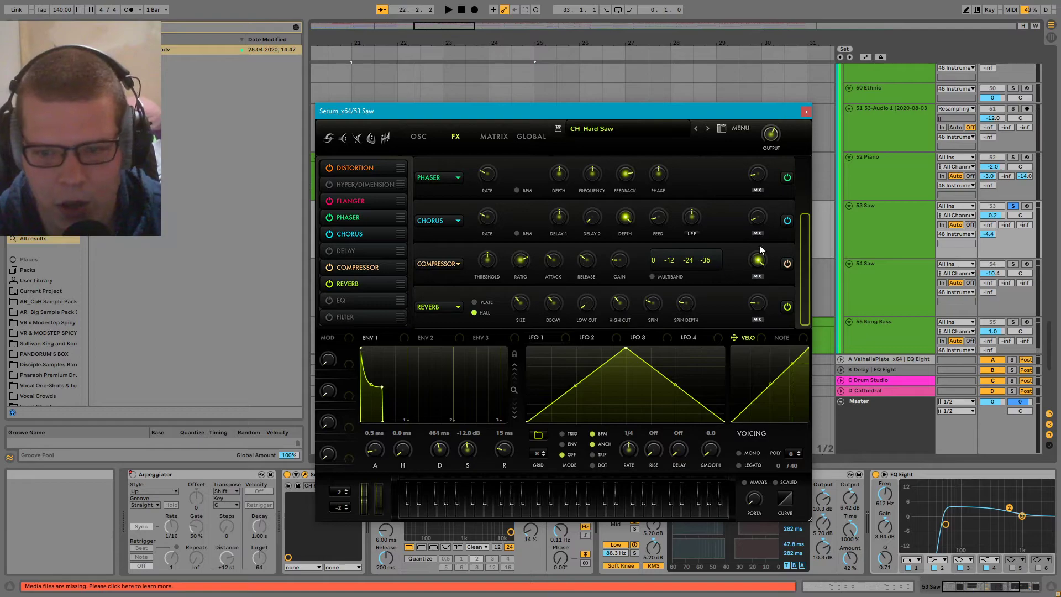
left_click_drag(804, 250, 807, 208)
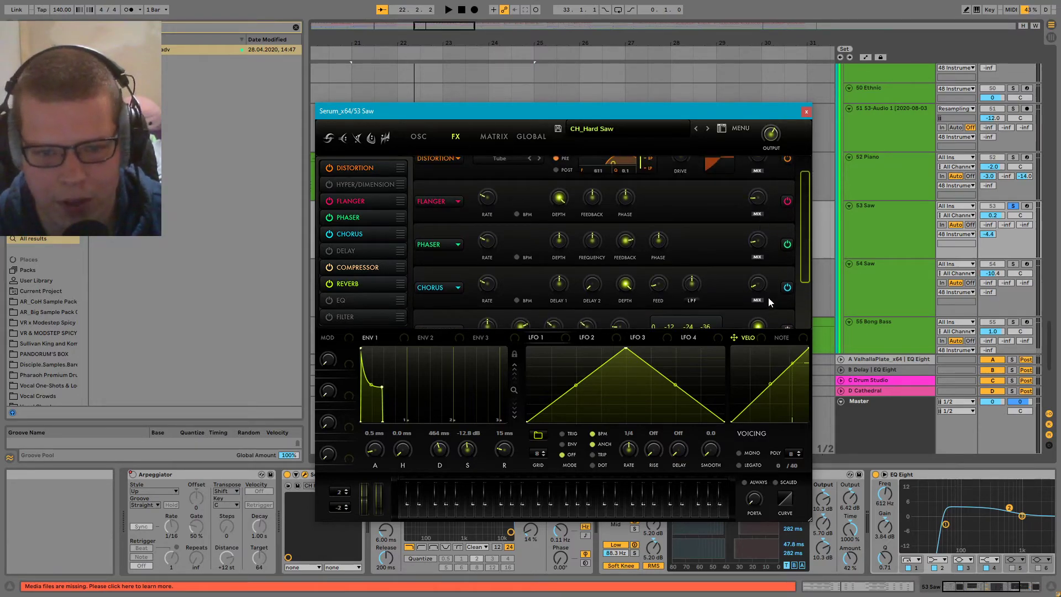
scroll(808, 282, "down", 3)
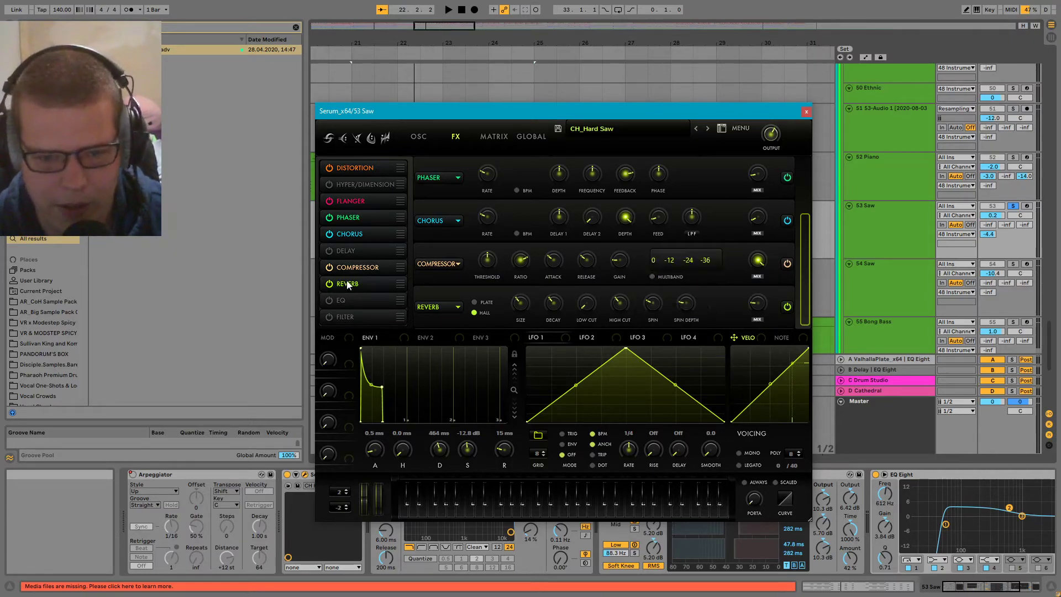
- Compare the 53 Saw clip with Serum's Reverb on and off, leave Reverb on, and close Serum
key("space")
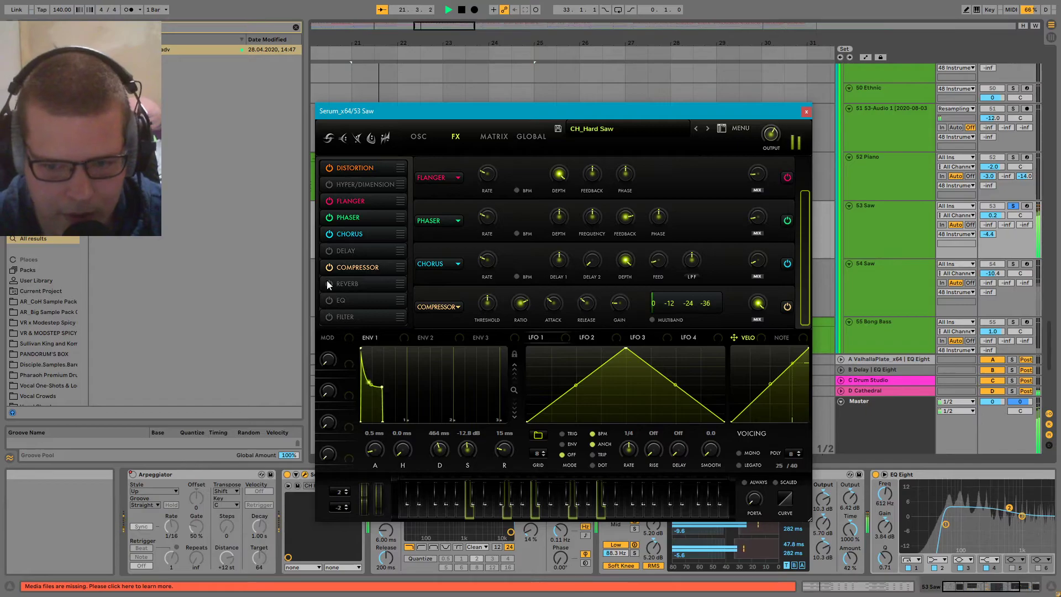
key("space")
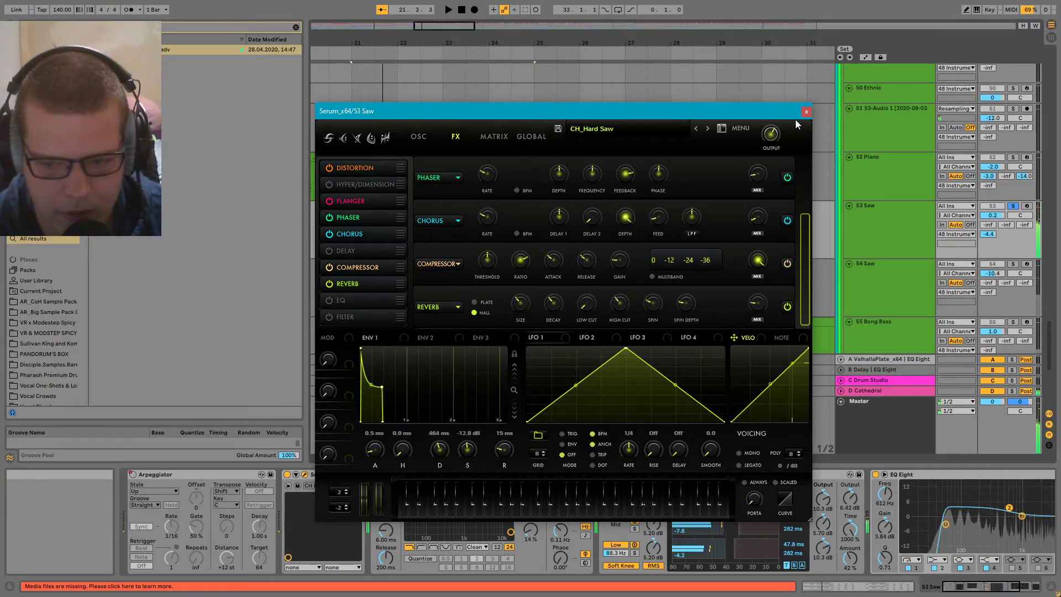
left_click(327, 284)
key("space")
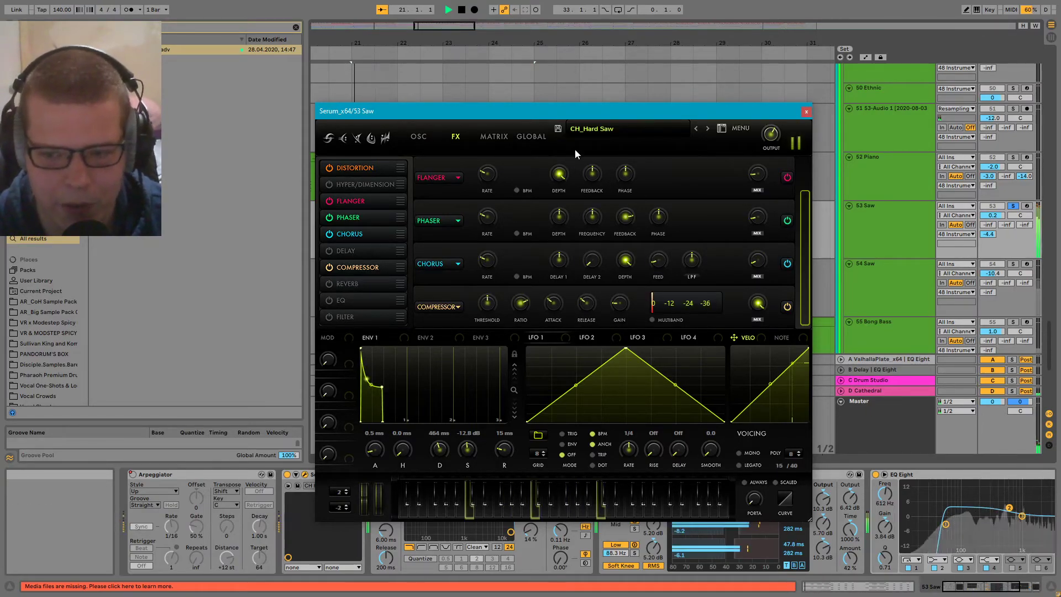
key("space")
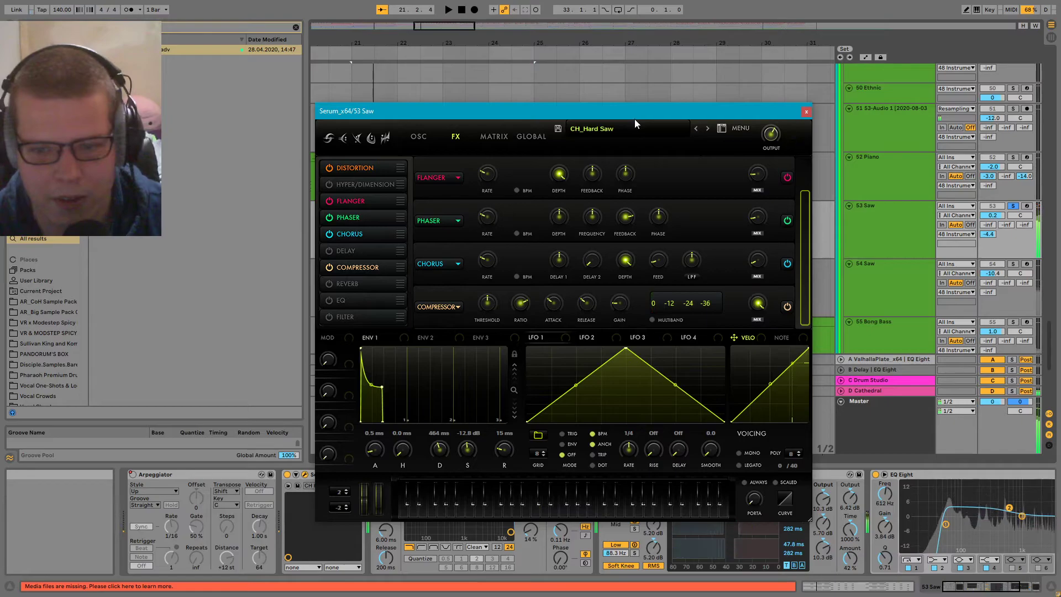
left_click(327, 284)
left_click(806, 112)
- Collapse the Arpeggiator, Serum and Auto Filter devices on the 53 Saw track and select OTT
scroll(417, 211, "down", 3)
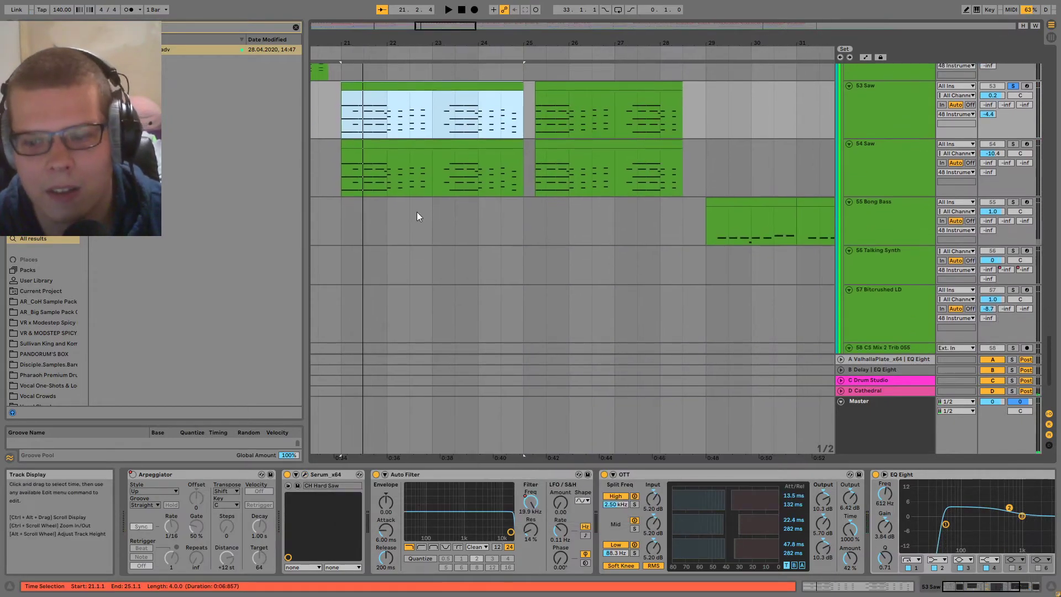
scroll(664, 411, "up", 1)
double_click(321, 474)
left_click(230, 475)
double_click(232, 476)
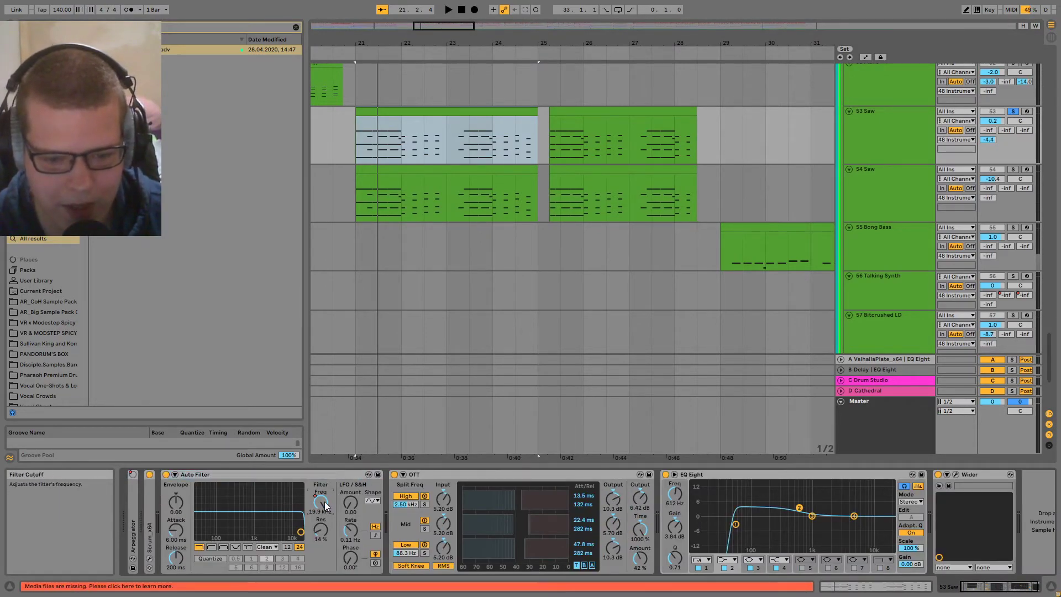
double_click(243, 474)
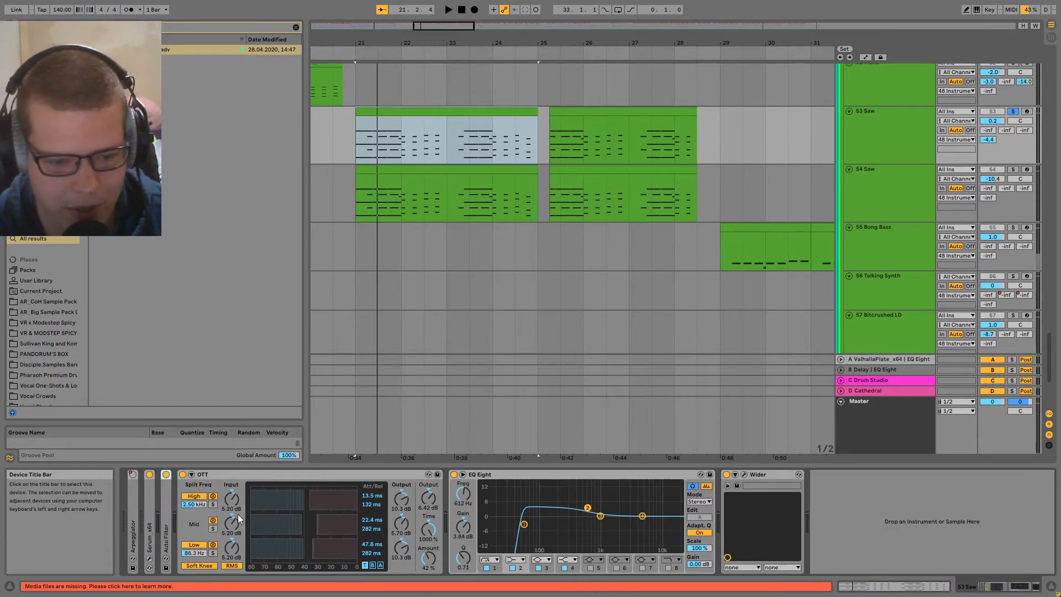
left_click(227, 472)
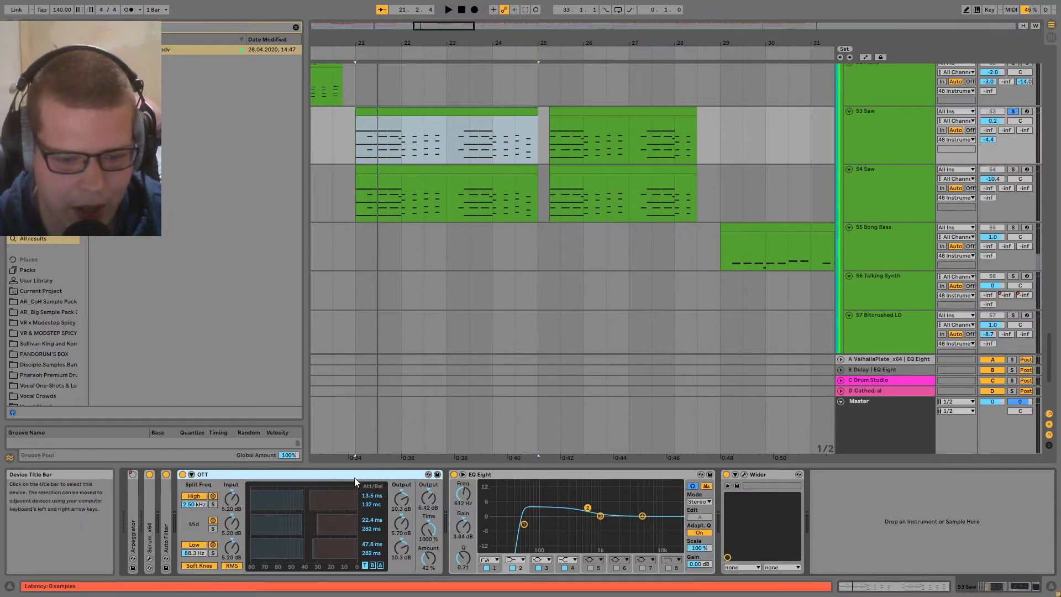
- Play the 53 Saw clip with OTT bypassed and re-enabled, and collapse the OTT device
key("space")
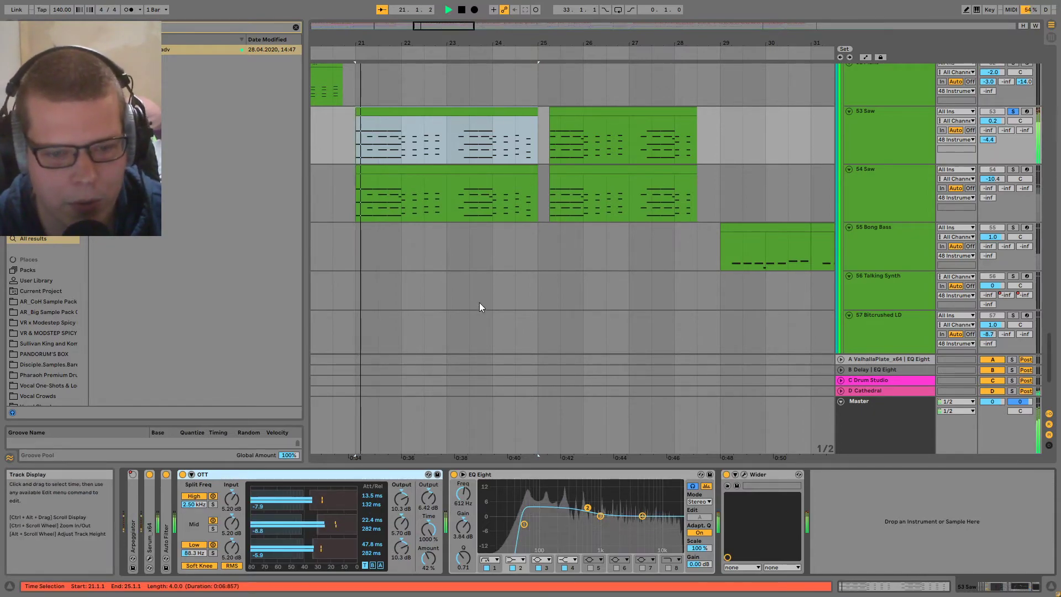
left_click(184, 475)
left_click(184, 475)
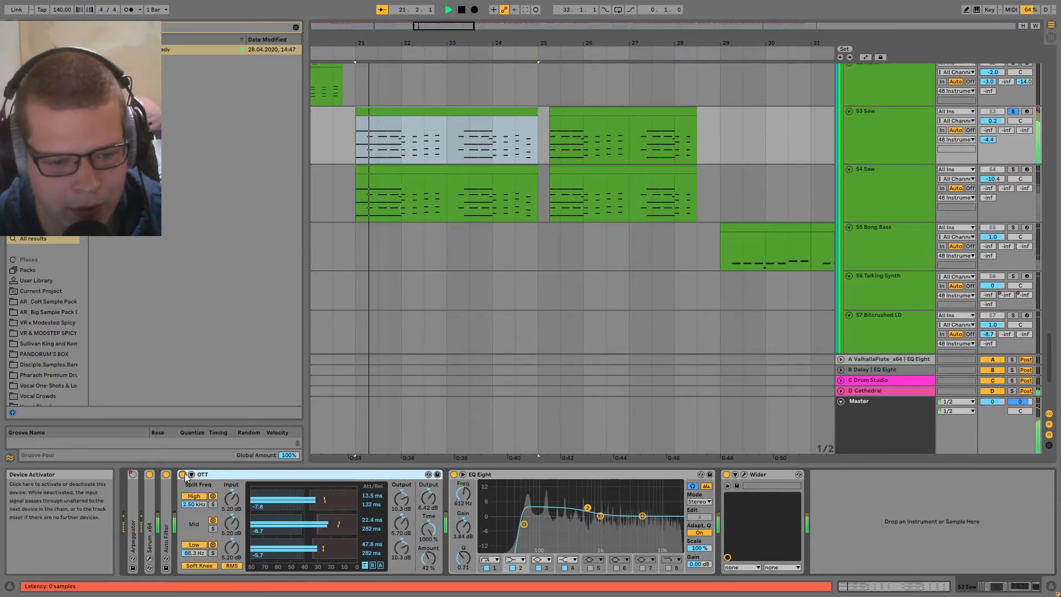
double_click(239, 475)
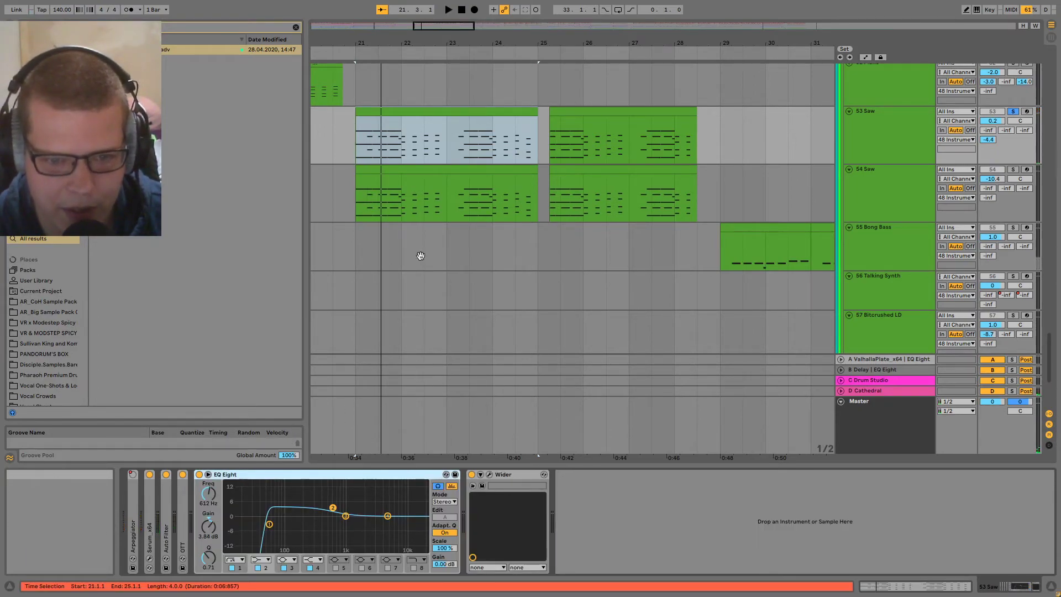
- Compare the 53 Saw clip with EQ Eight bypassed and enabled, leaving EQ Eight on
scroll(549, 284, "up", 3)
scroll(549, 284, "left", 3)
key("space")
left_click(200, 474)
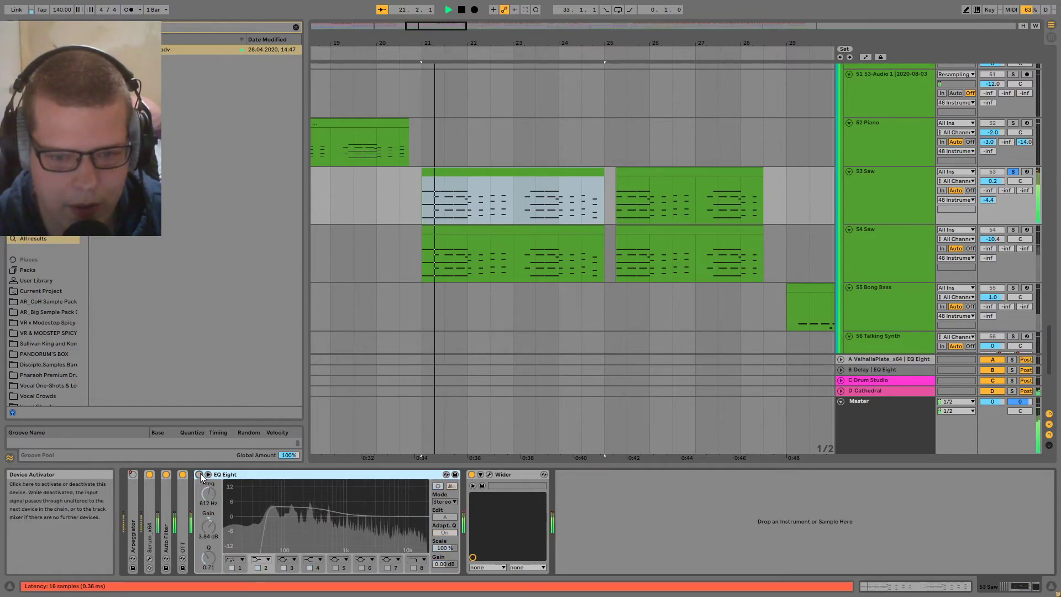
left_click(200, 475)
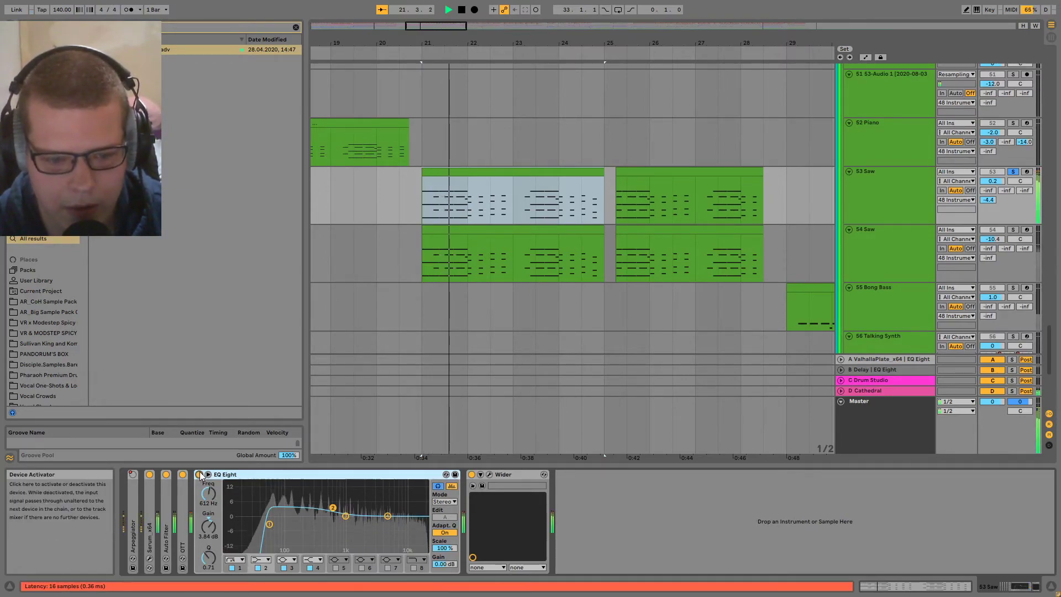
key("space")
key("space")
left_click(200, 474)
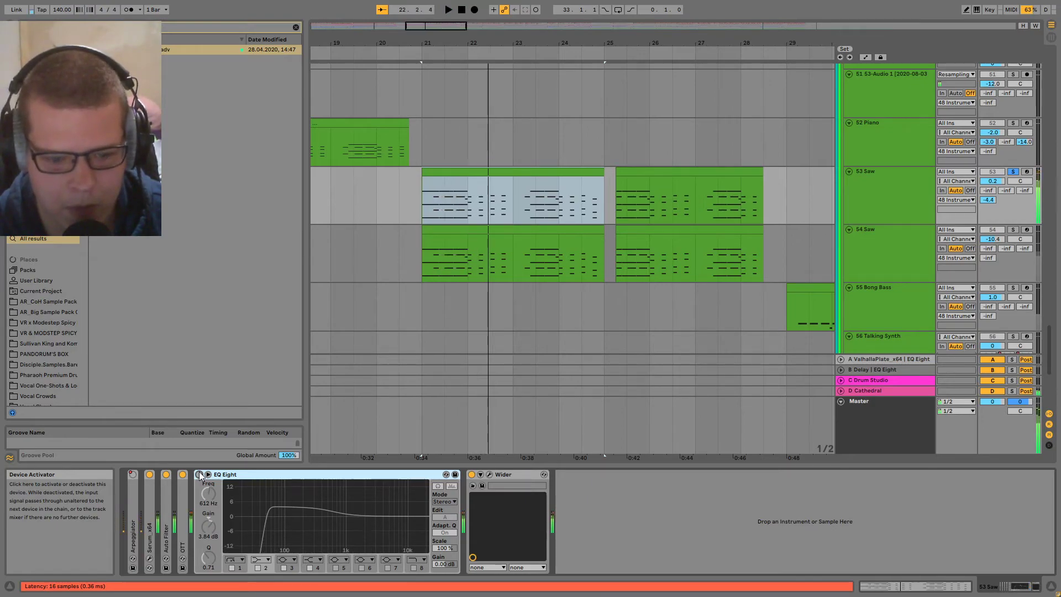
key("space")
left_click(199, 474)
- Select EQ Eight's low-cut band and place the insert marker at bar 23 in the 53 Saw clip
left_click(270, 522)
left_click(423, 194)
left_click(466, 234)
left_click(468, 204)
left_click(517, 214)
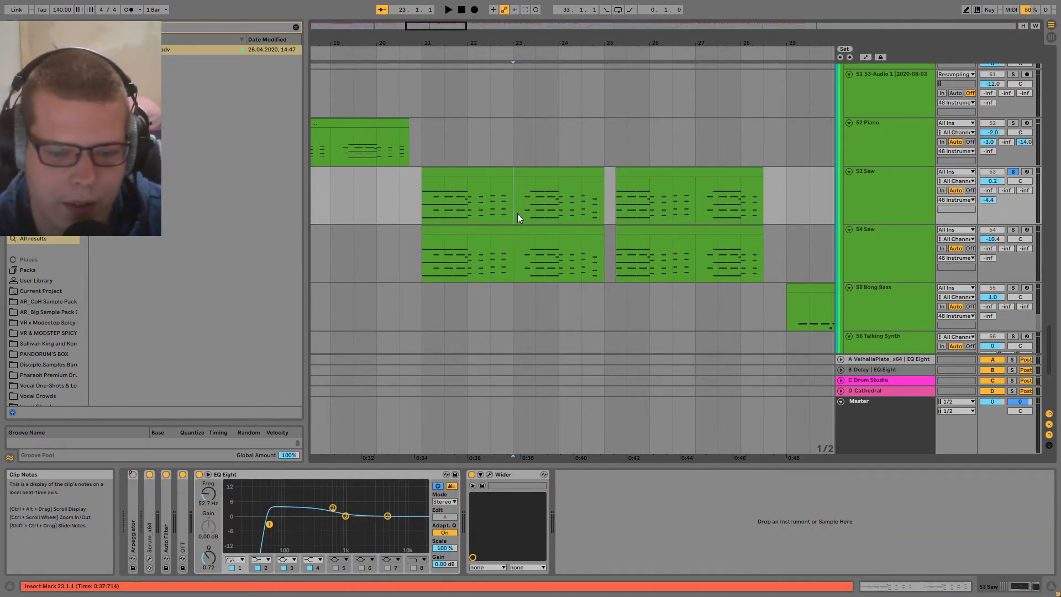
- Collapse EQ Eight, expand the Wider device's parameters, and open its plug-in window
double_click(330, 474)
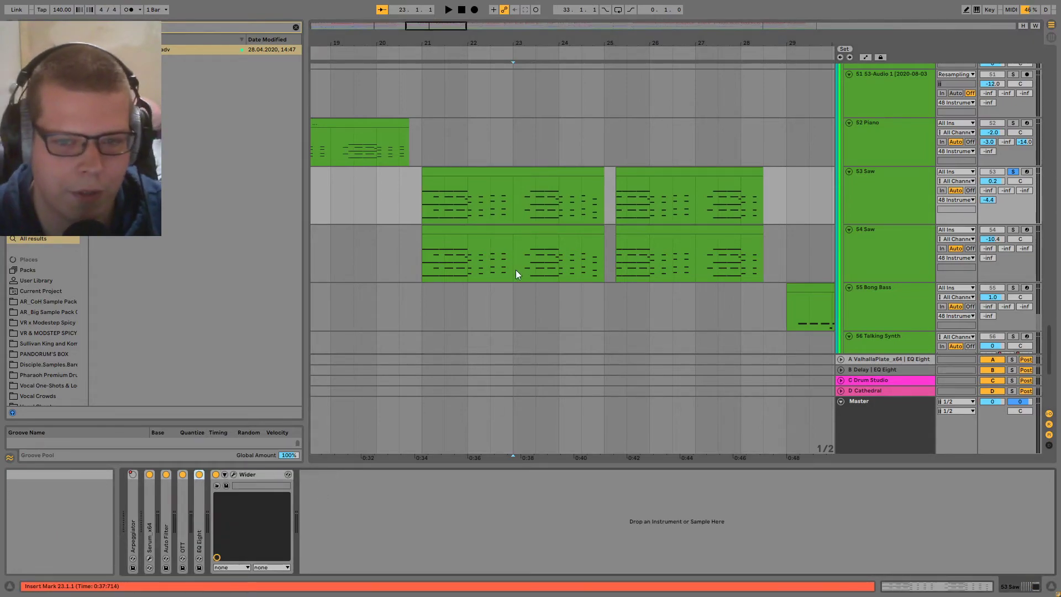
double_click(200, 505)
double_click(263, 474)
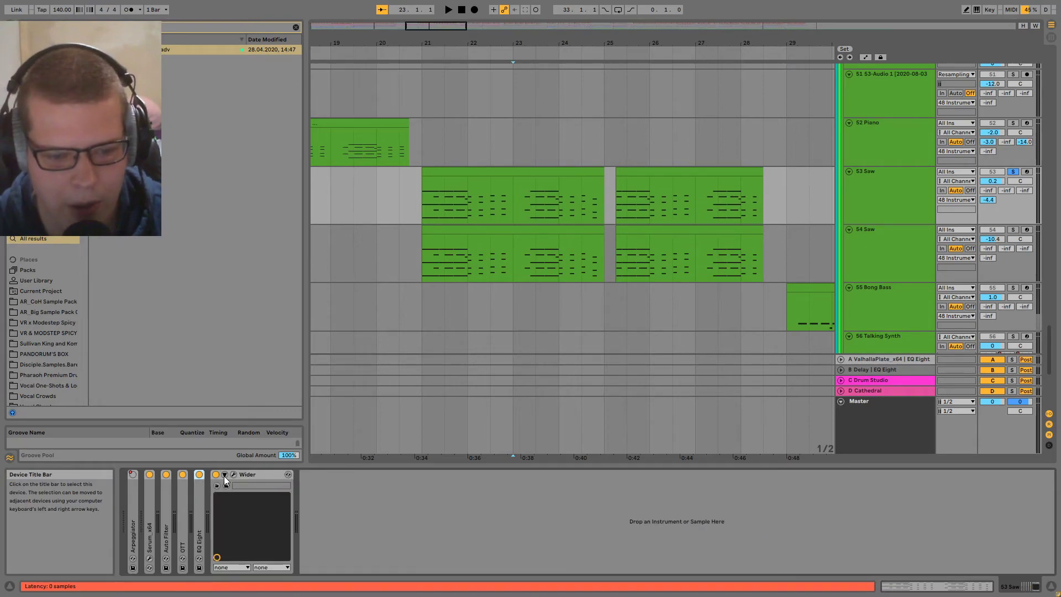
left_click(234, 474)
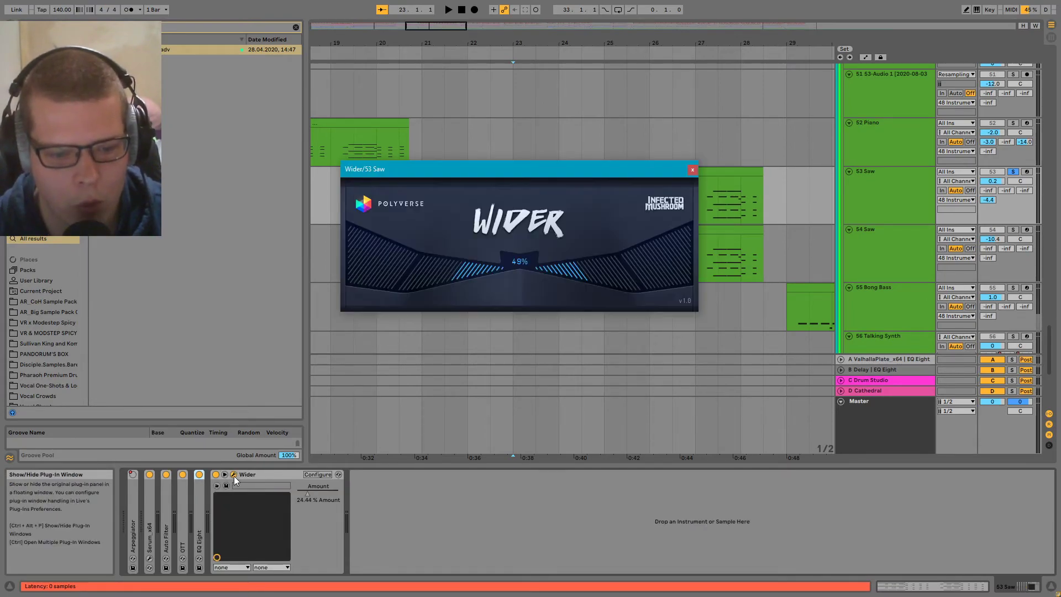
- Play the 53 Saw clip from bar 21 with Wider on and off, leave Wider on, and close its window
left_click_drag(432, 168, 443, 318)
left_click(420, 196)
key("space")
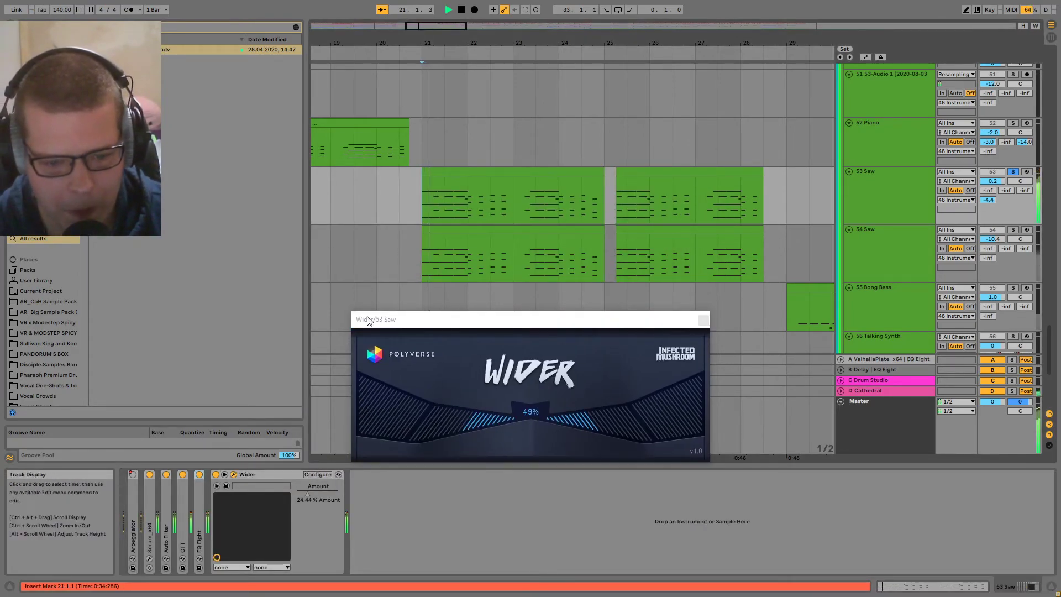
key("space")
key("space")
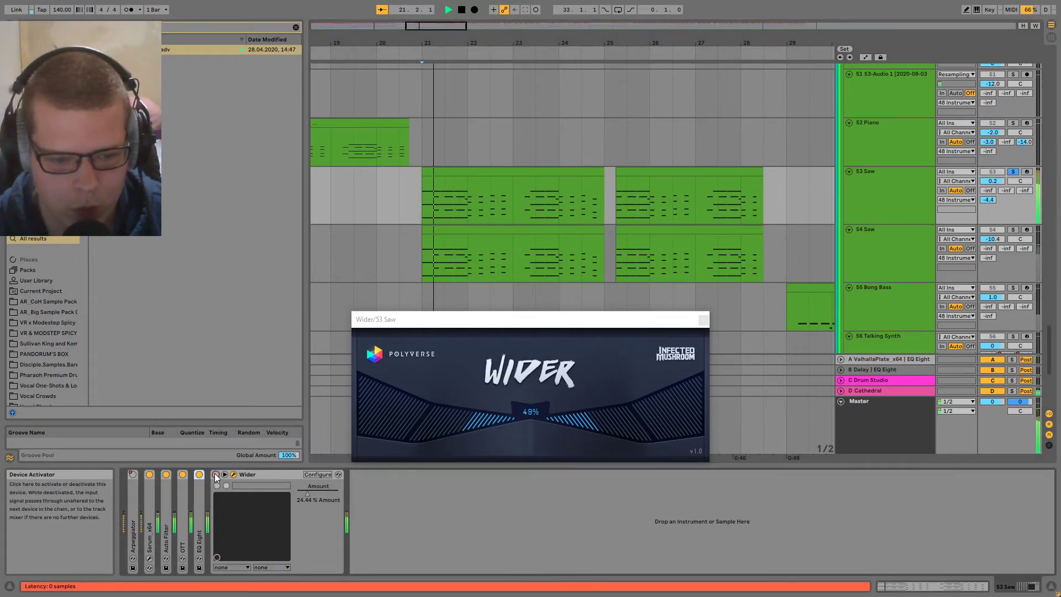
left_click(703, 319)
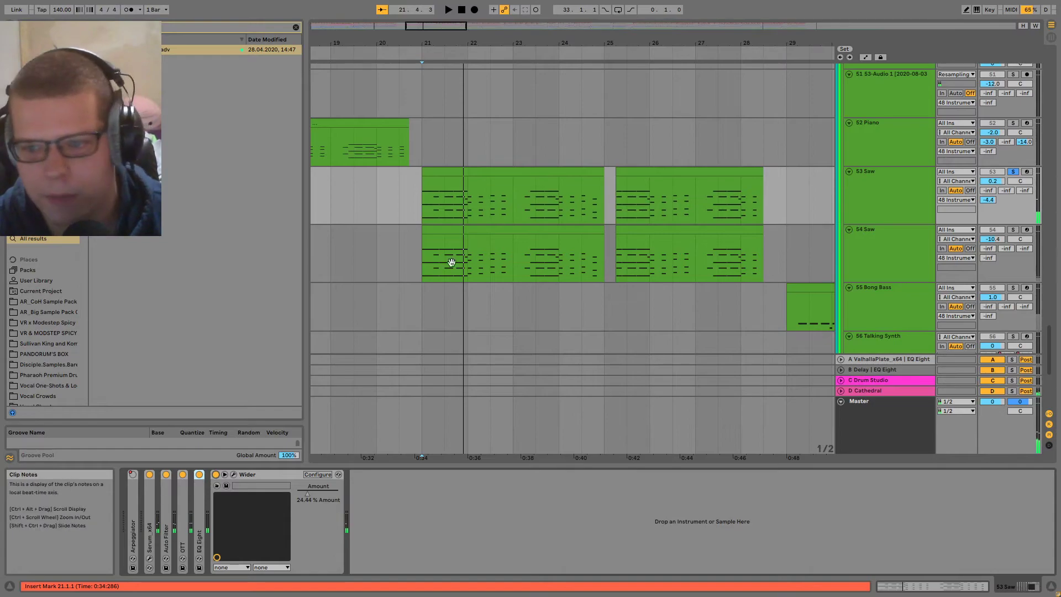
- Solo the 54 Saw track and play its first clip from bar 21
scroll(462, 260, "down", 1)
left_click(381, 255)
key("space")
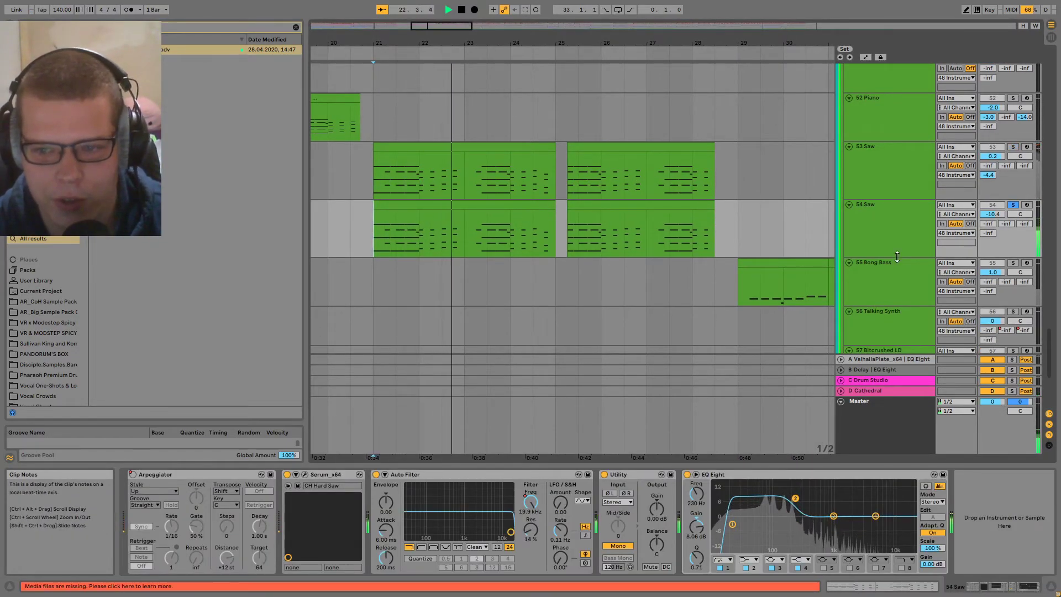
- Select the 54 Saw track and open its Serum instrument to show the oscillator settings
left_click(883, 176)
left_click(901, 225)
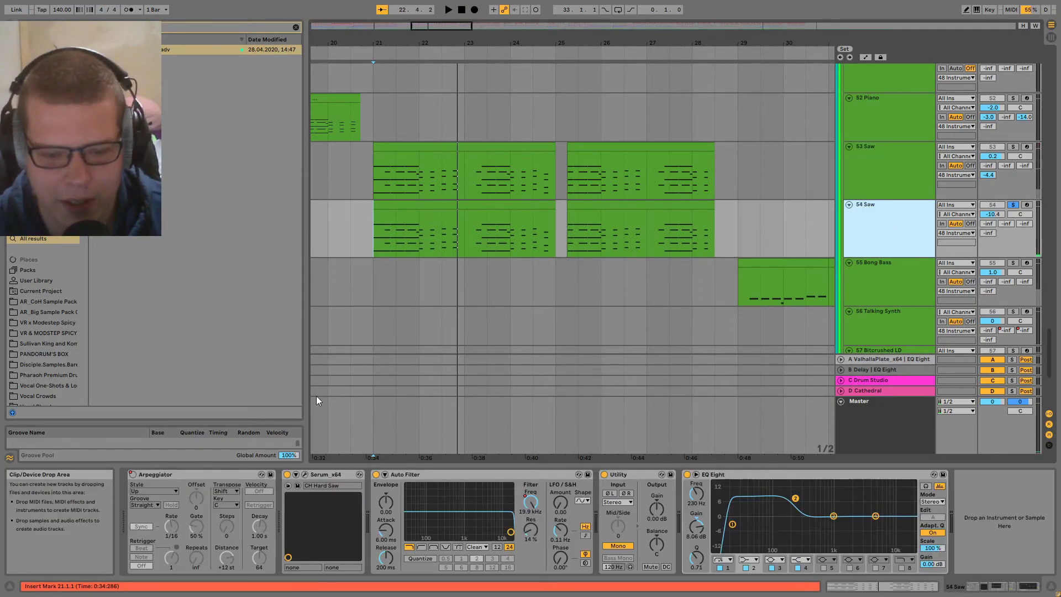
left_click(307, 475)
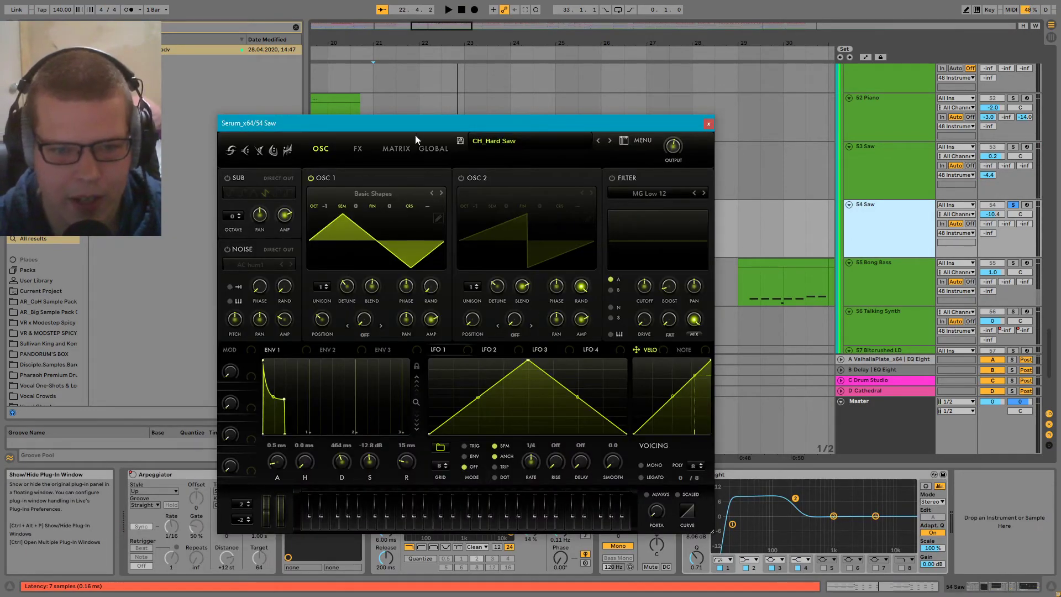
- Examine the 54 Saw Serum patch's OSC 1 wavetable position and effects rack, and return to the oscillator view
left_click_drag(411, 138, 528, 102)
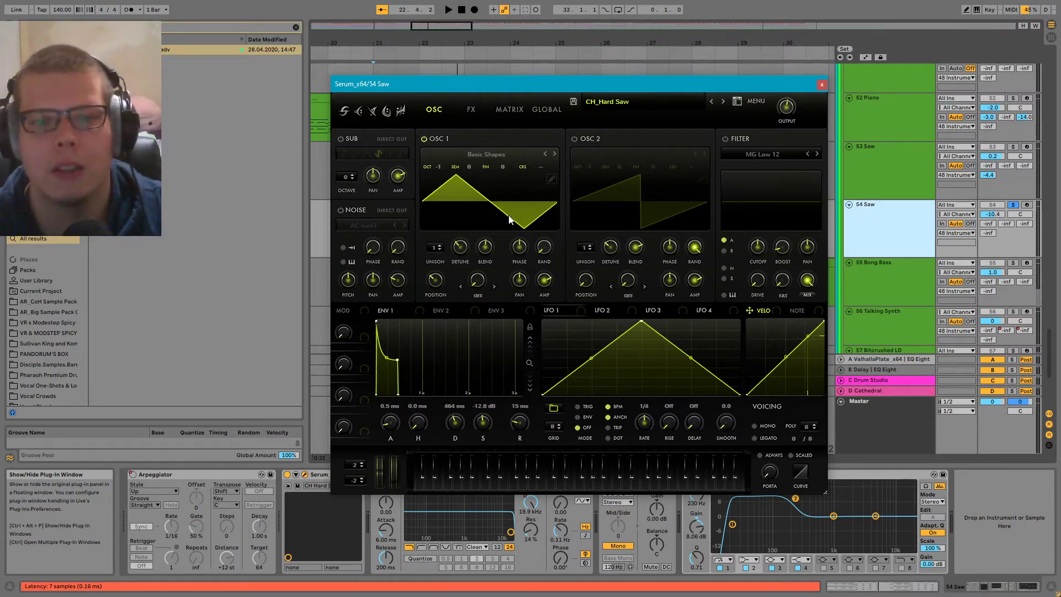
mouse_move(435, 280)
left_mouse_down()
mouse_move(448, 259)
mouse_move(445, 293)
mouse_move(444, 282)
left_mouse_up()
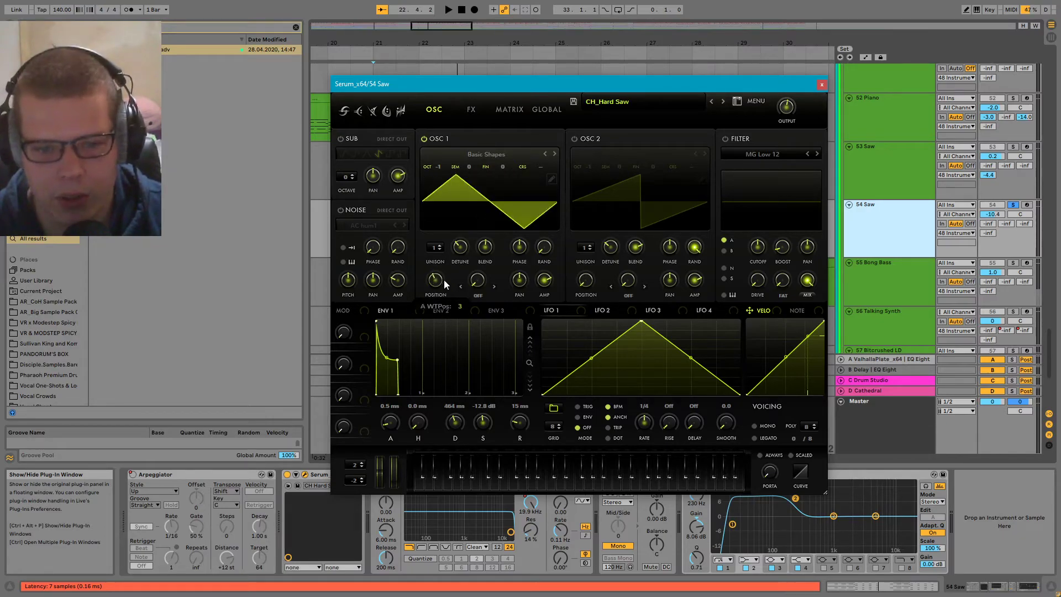
left_click(471, 109)
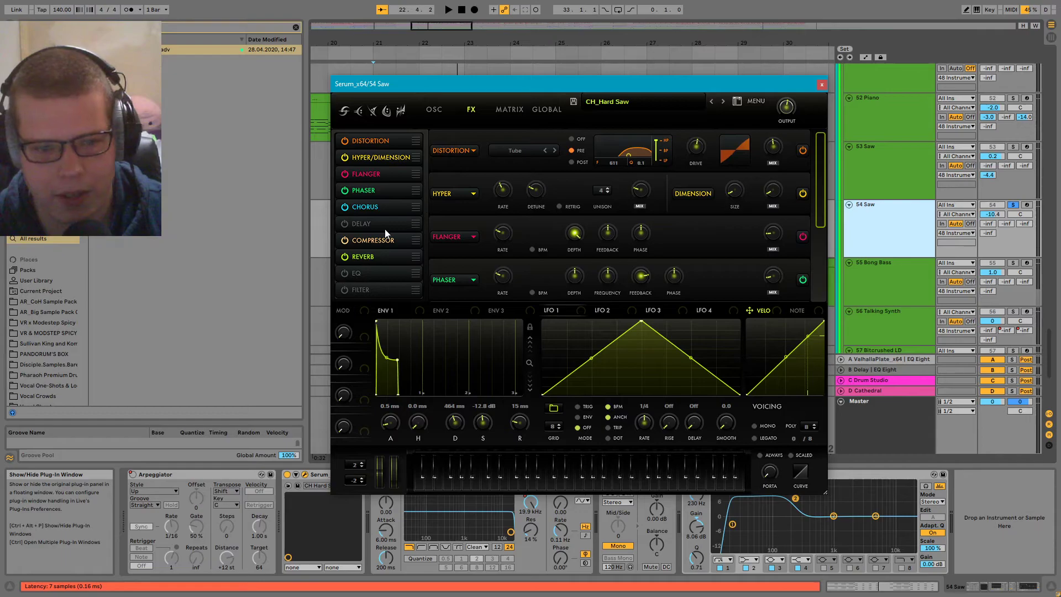
scroll(815, 221, "down", 3)
scroll(818, 260, "up", 3)
left_click(440, 107)
- Open the 53 Saw track's Serum instrument to compare its oscillators with 54 Saw, and close it again
left_click_drag(495, 87, 510, 312)
left_click(862, 167)
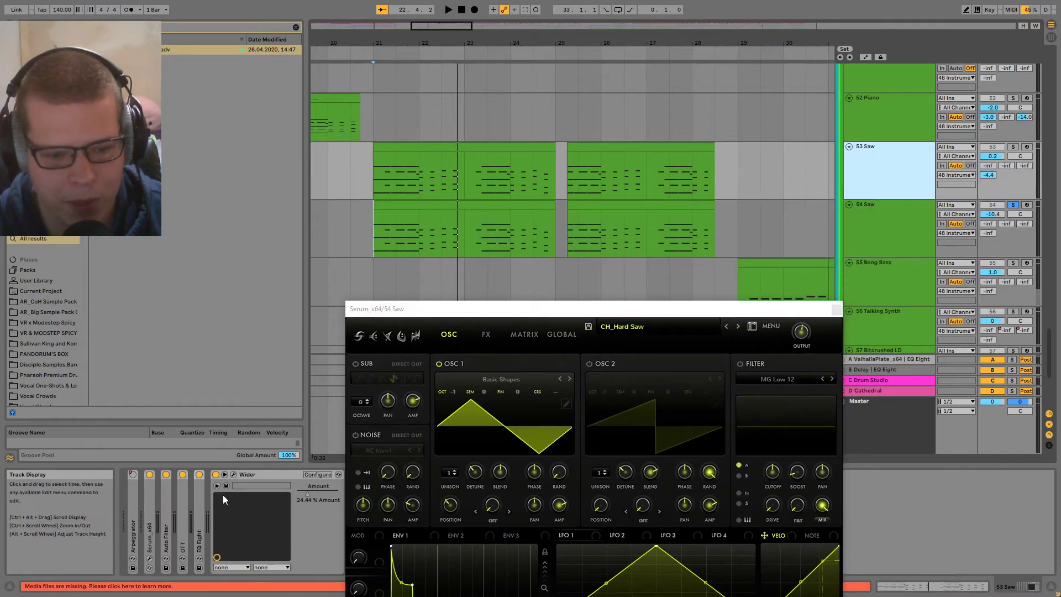
double_click(147, 499)
left_click(167, 475)
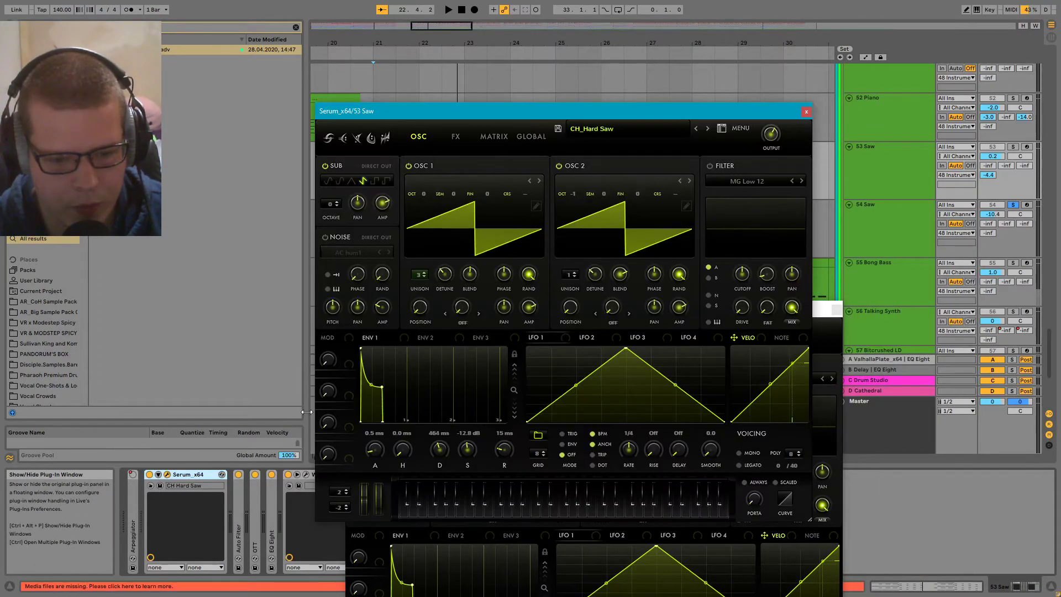
left_click(807, 112)
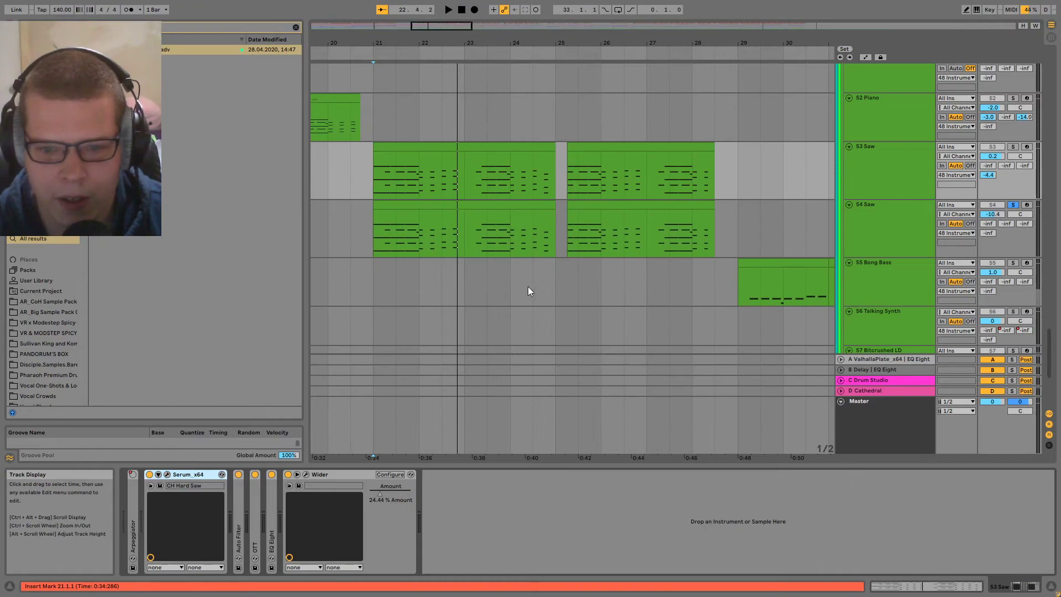
- Reopen the 54 Saw track's Serum instrument to review its Basic Shapes oscillator, and close its window
left_click(825, 213)
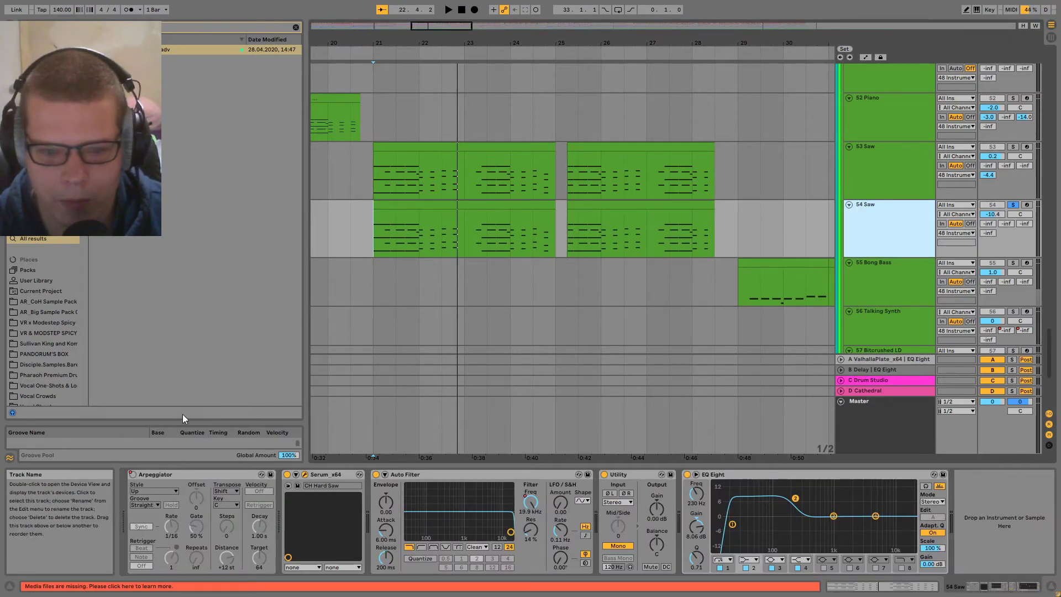
left_click(305, 475)
left_click_drag(551, 163, 381, 81)
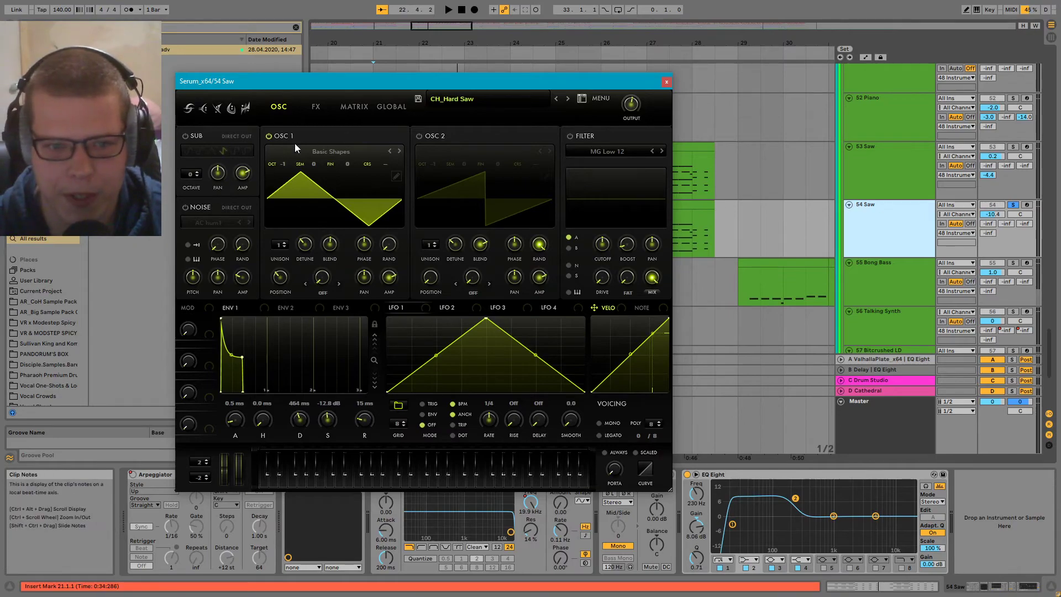
left_click(666, 82)
- Find the first 55 Bong Bass clip at bar 29, and open and close its note editor
scroll(762, 271, "down", 2)
left_click_drag(790, 258, 536, 229)
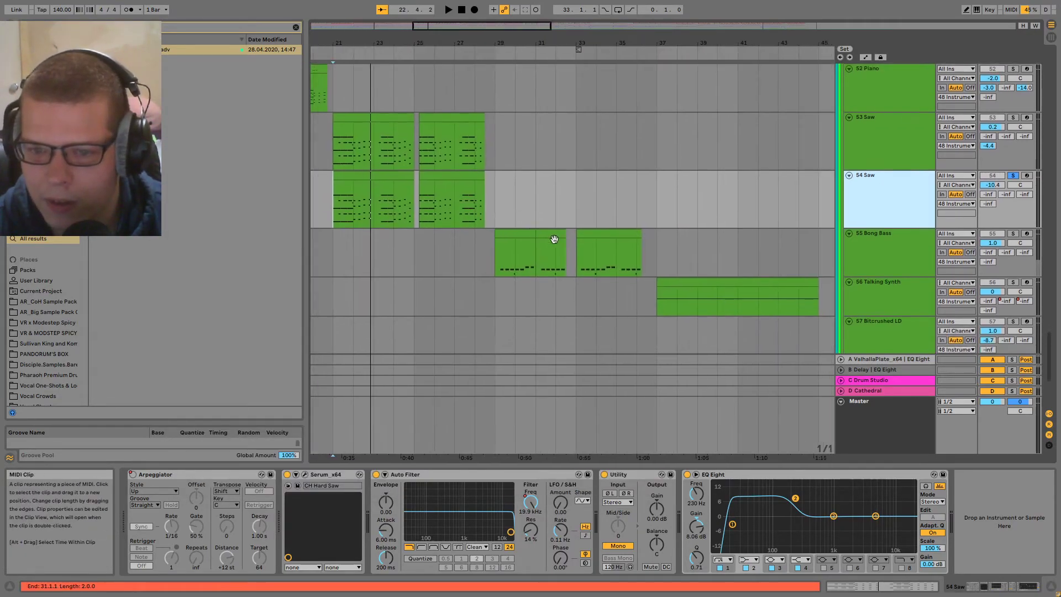
left_click(502, 258)
scroll(502, 258, "up", 4)
double_click(502, 257)
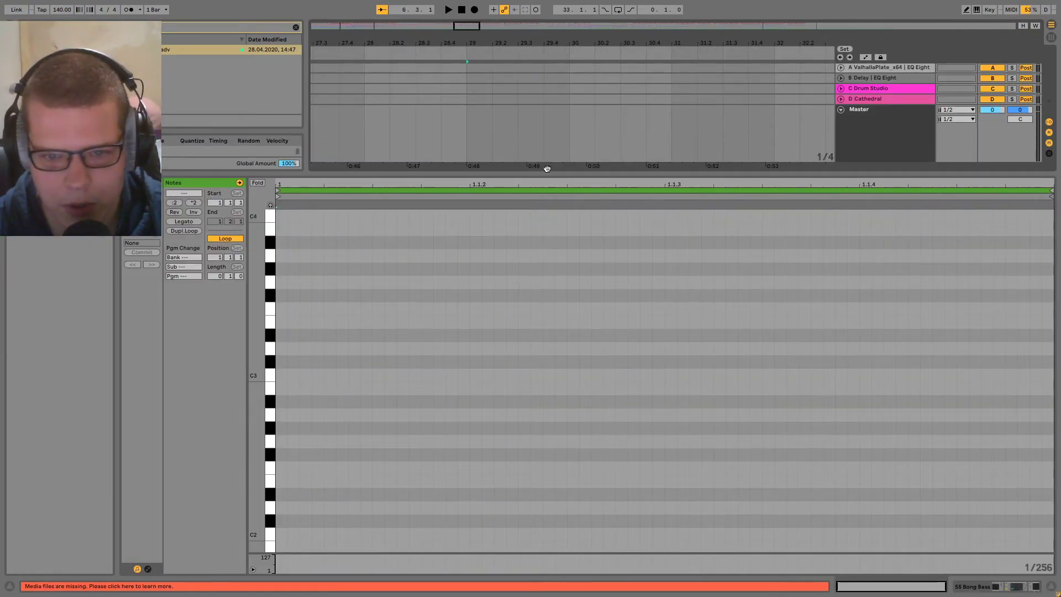
double_click(547, 169)
left_click(564, 295)
- Solo the 55 Bong Bass track and play its first clip from the start of bar 29
left_click(502, 257)
key("space")
scroll(674, 311, "down", 3)
scroll(707, 387, "up", 3)
key("space")
- Open the 55 Bong Bass track's Serum instrument and switch OSC 1's waveform to the 3D wavetable view and back
double_click(931, 354)
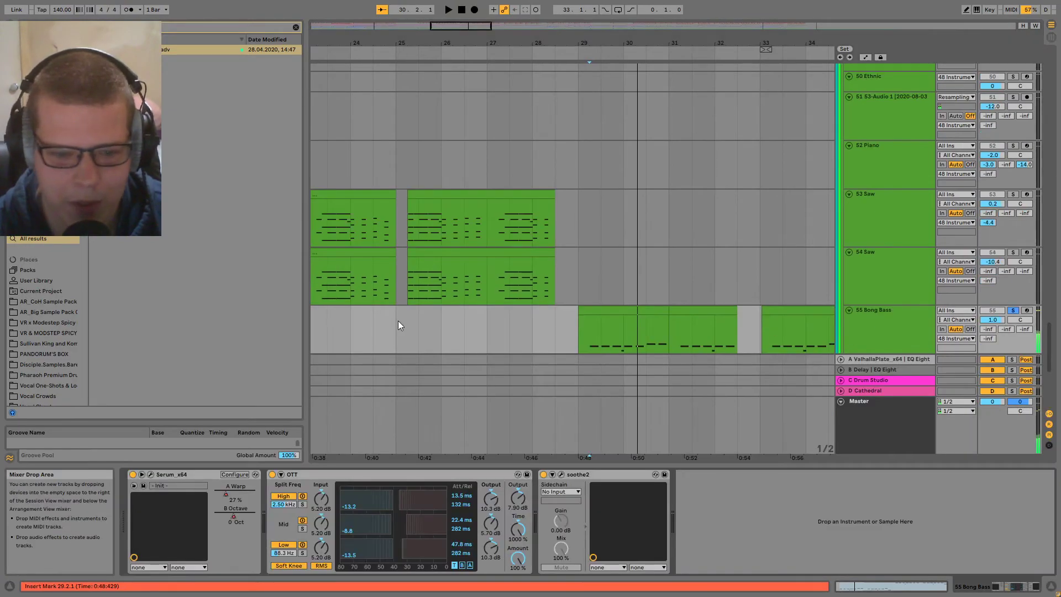
left_click(150, 474)
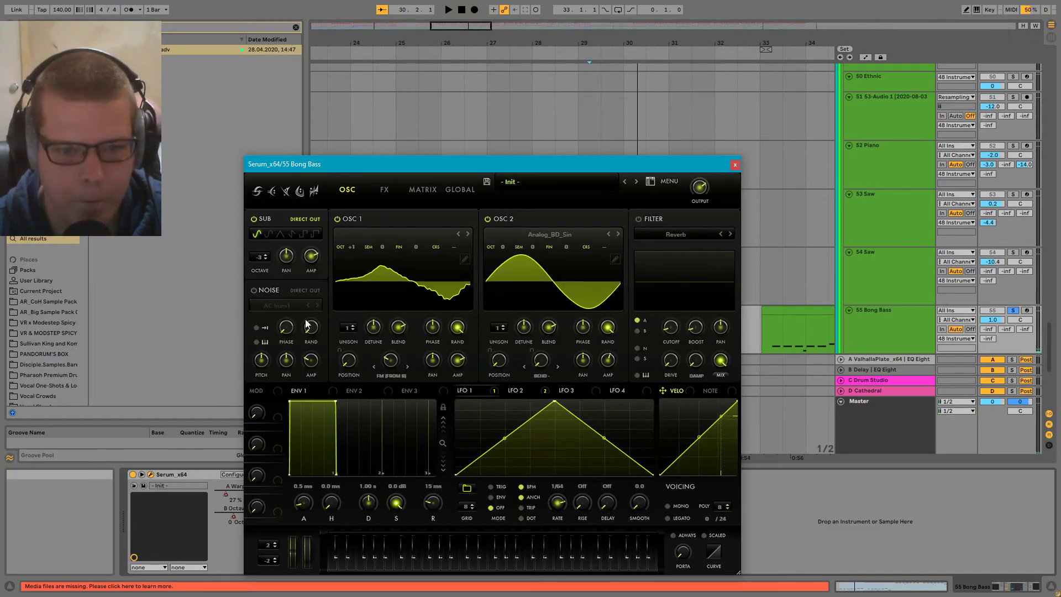
left_click_drag(446, 164, 560, 132)
left_click(485, 238)
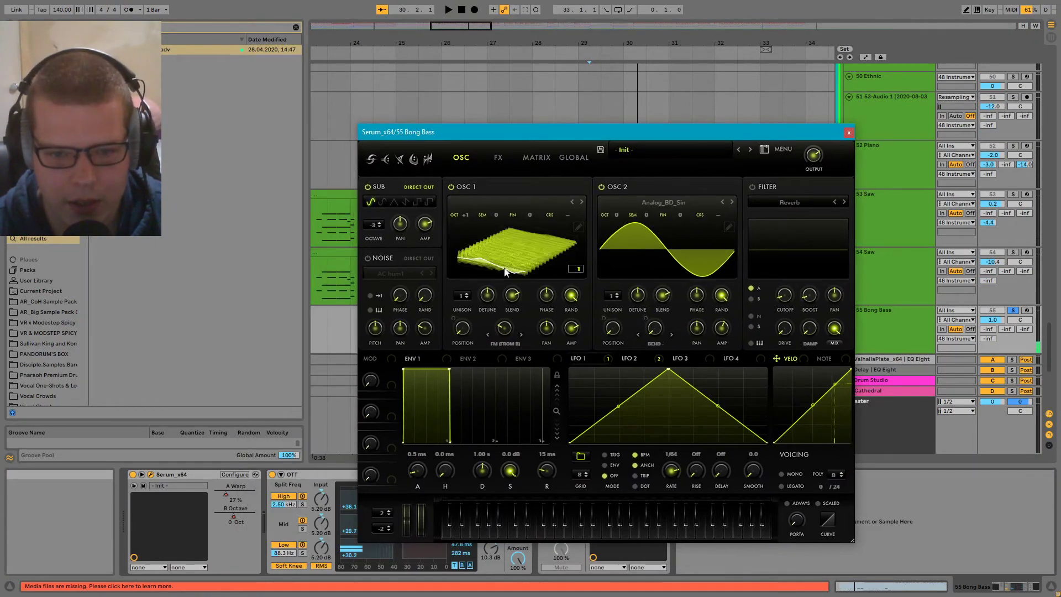
left_click(532, 274)
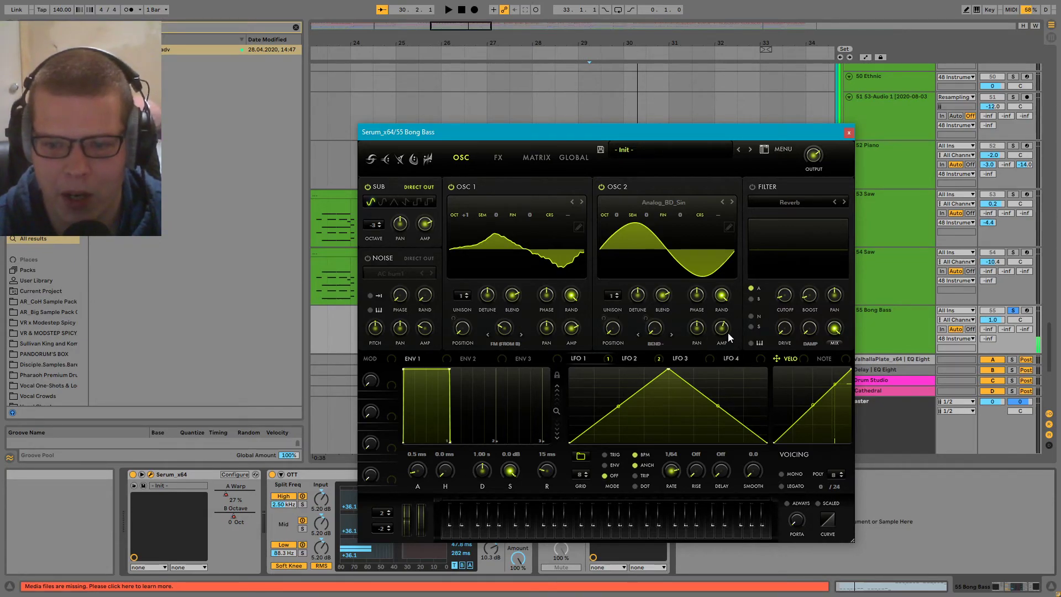
- Reposition the Bong Bass Serum window and play the clip while watching the oscillators move
left_click_drag(712, 135, 620, 101)
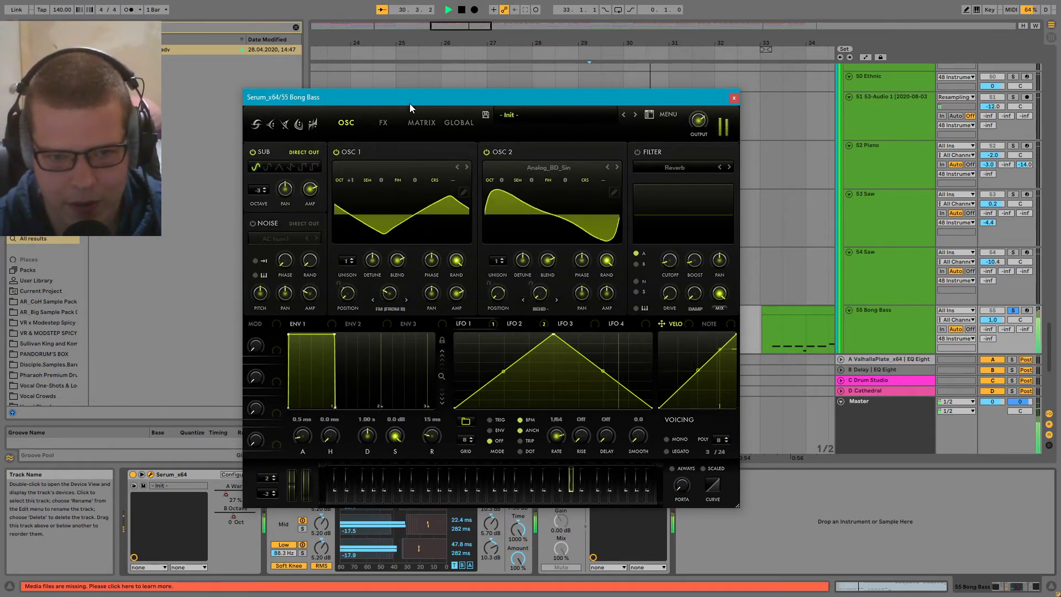
left_click_drag(409, 103, 552, 104)
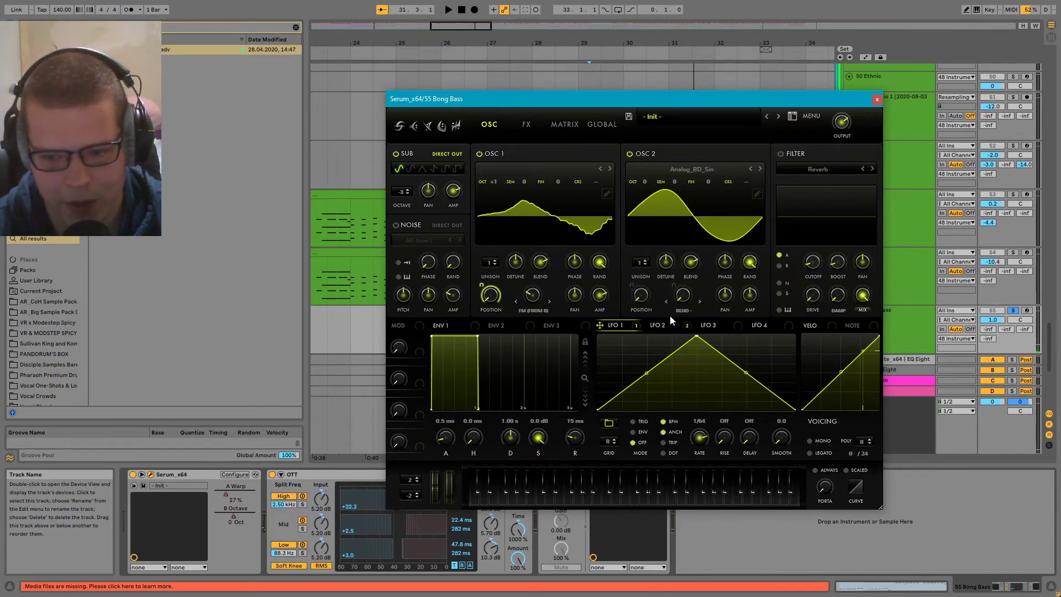
key("space")
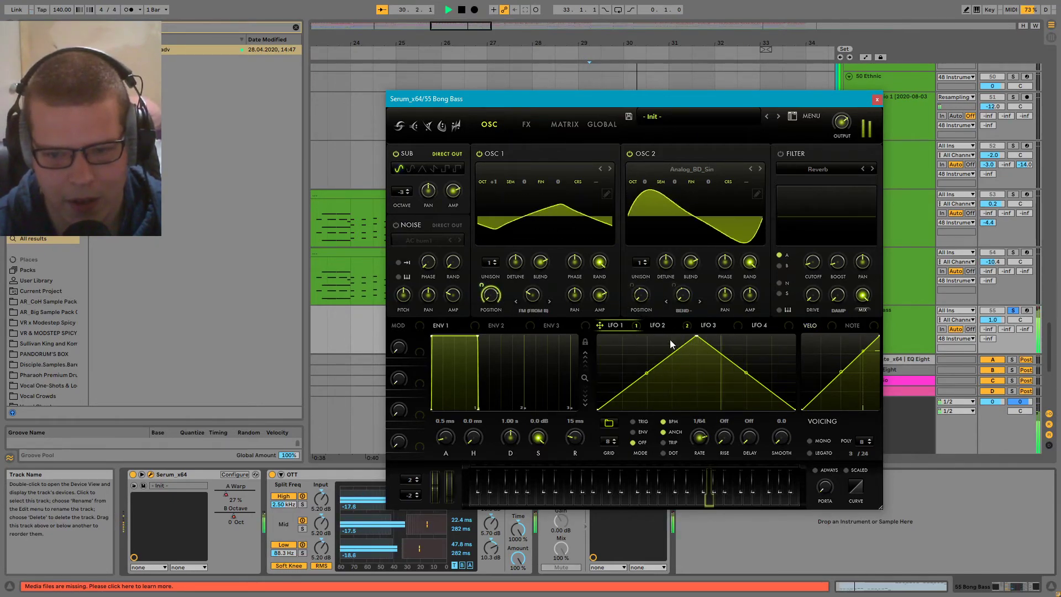
key("space")
- Bypass LFO 1's modulation of oscillator A's wavetable position, play the clip, and reactivate the modulation
right_click(615, 326)
left_click(648, 345)
key("space")
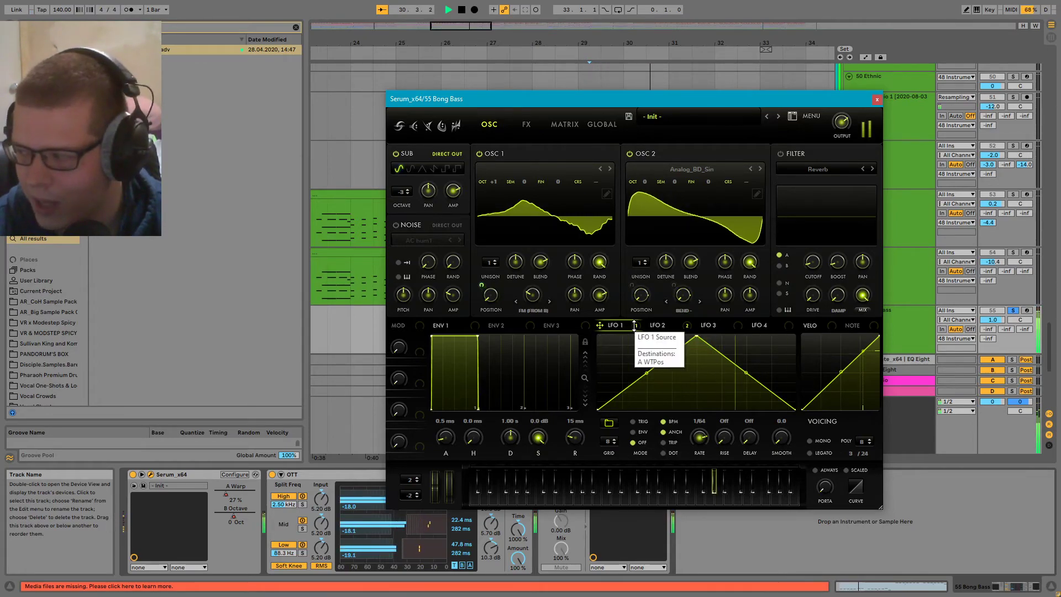
right_click(633, 325)
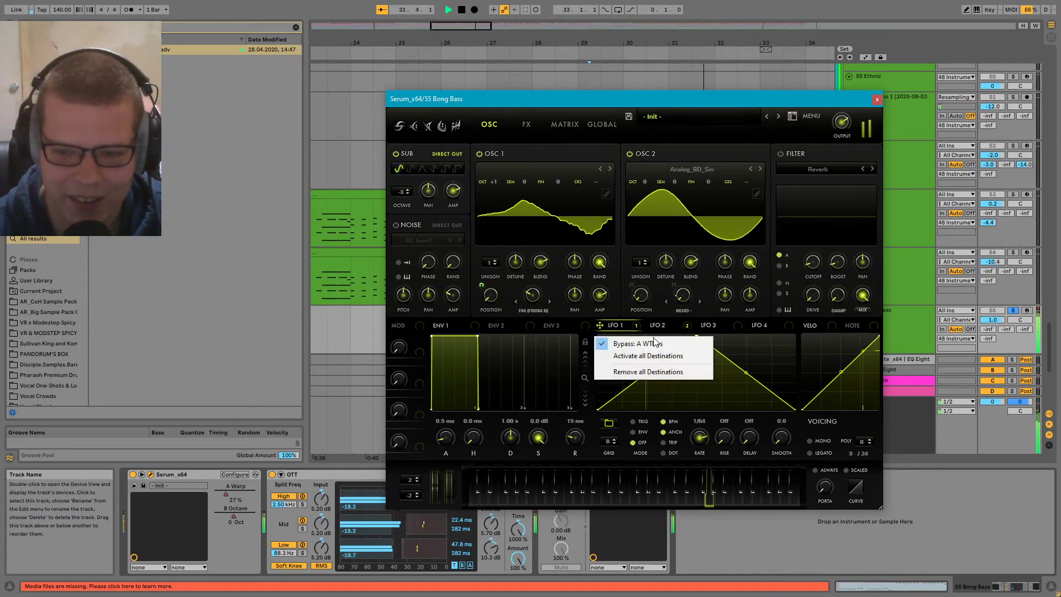
left_click(652, 342)
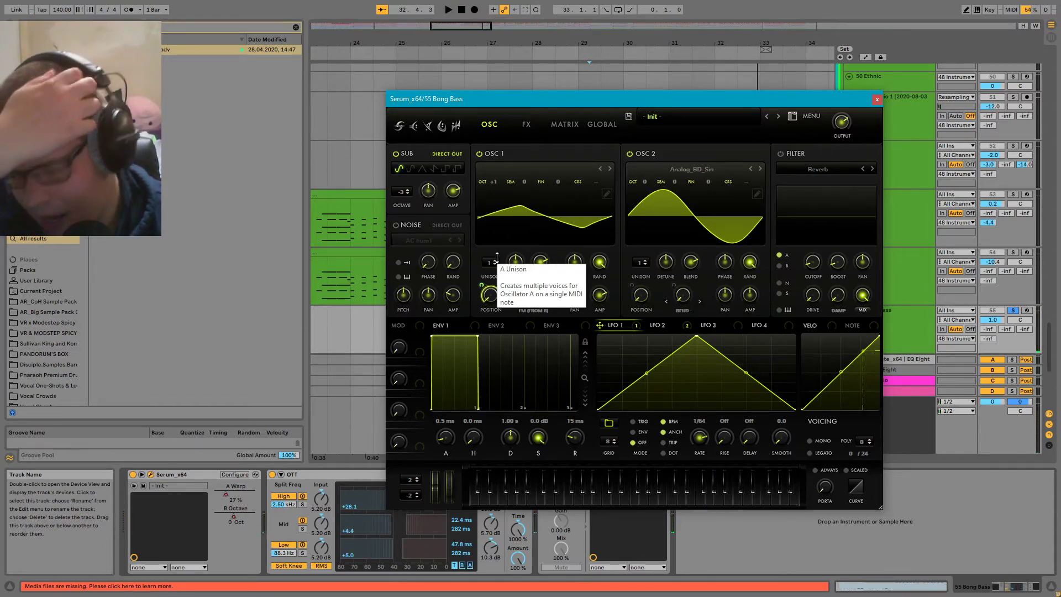
- Replay the Bong Bass clip, comparing LFO 1's A WTPos modulation bypassed and active, and leave it active
left_click(525, 123)
left_click(496, 123)
right_click(628, 327)
left_click(625, 326)
key("space")
right_click(626, 329)
left_click(628, 329)
right_click(627, 326)
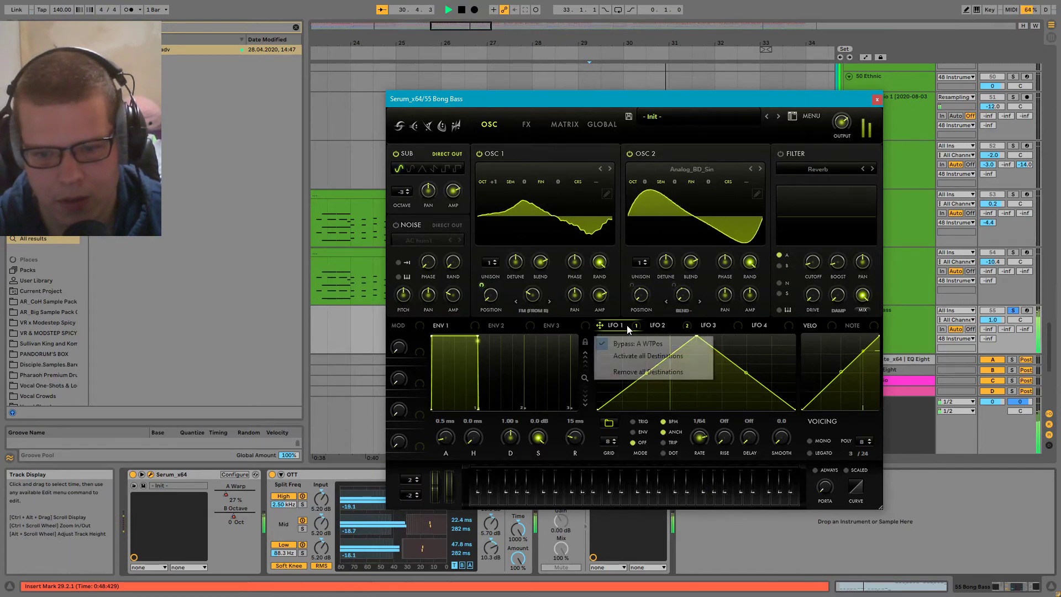
left_click(642, 387)
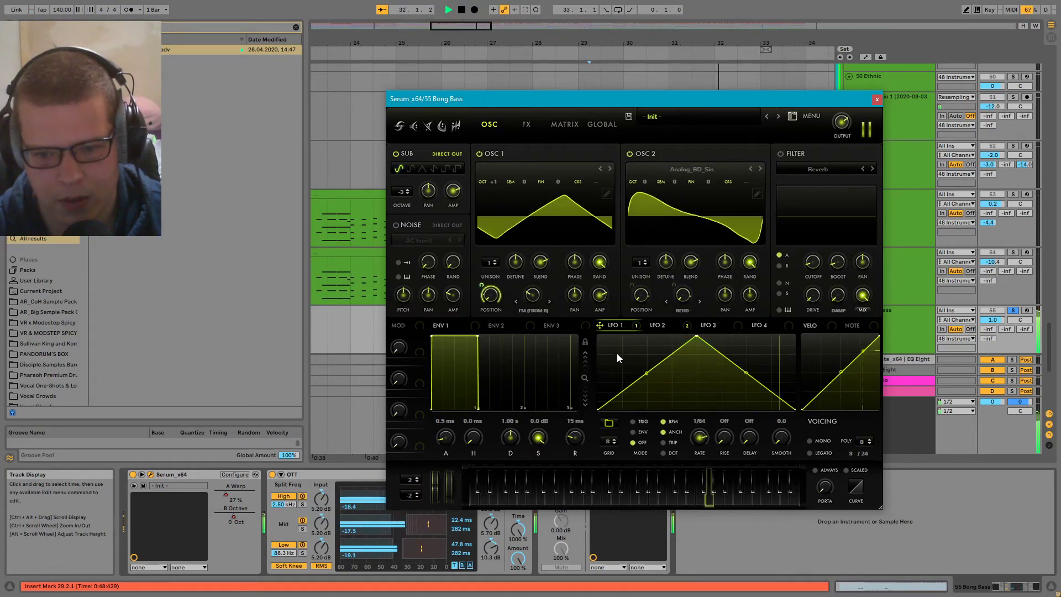
key("space")
- Show the Bong Bass Serum patch's effects and look through the whole rack
left_click(526, 125)
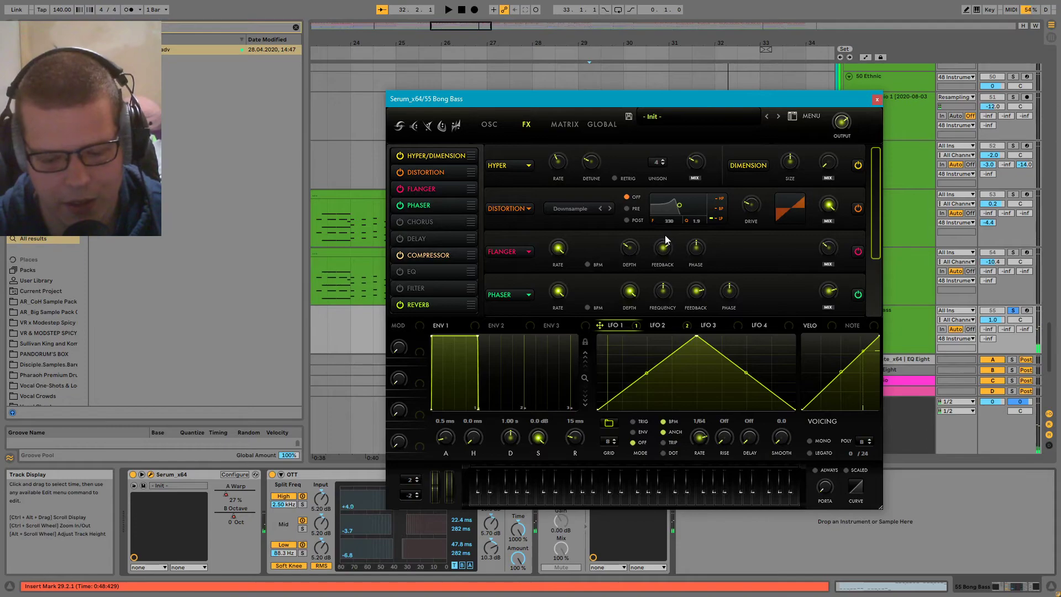
scroll(865, 191, "down", 2)
scroll(877, 230, "up", 2)
- Play the Bong Bass clip with Serum's Hyper/Dimension effect switched off and on, and leave it on
left_click(400, 156)
key("space")
left_click(397, 156)
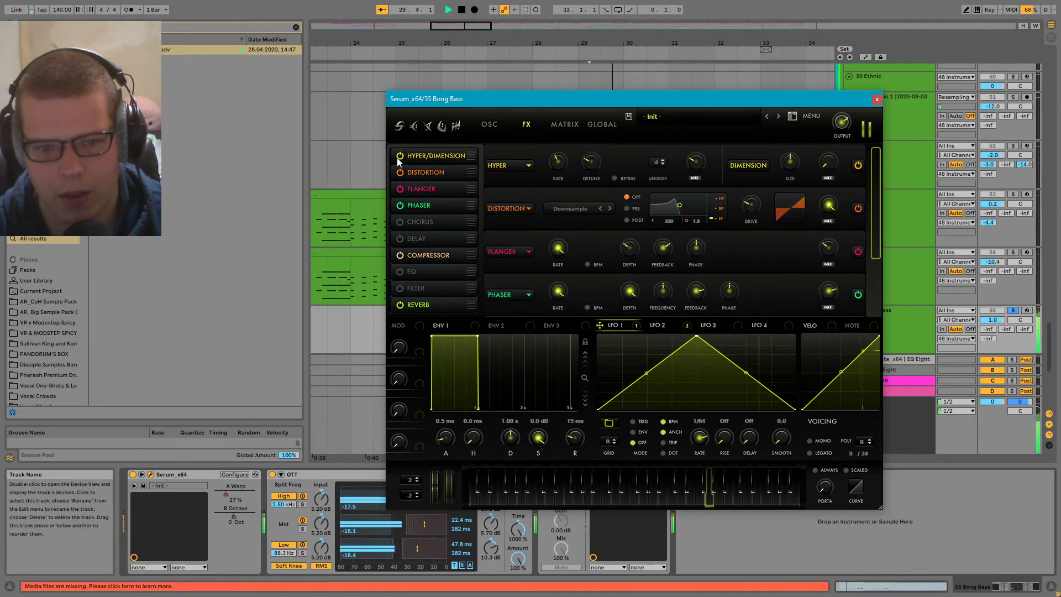
left_click(399, 166)
left_click(399, 167)
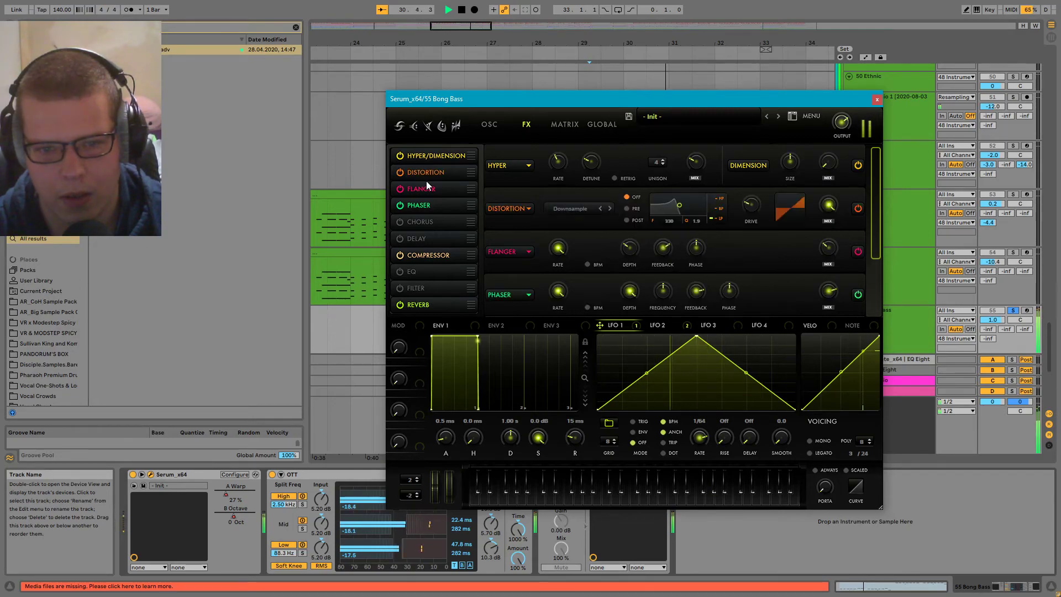
key("space")
key("space")
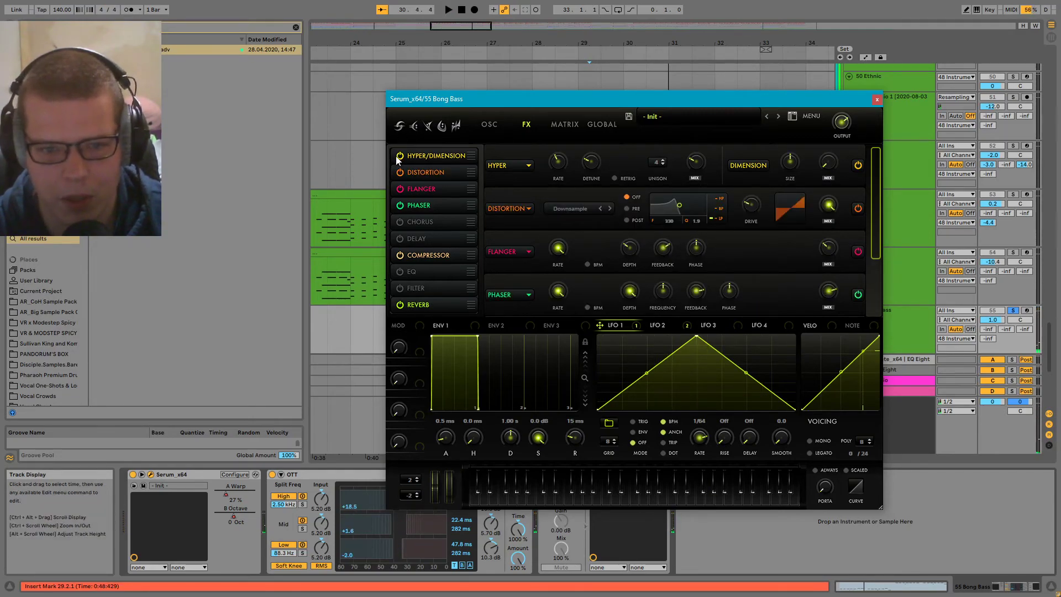
left_click(400, 156)
left_click(400, 156)
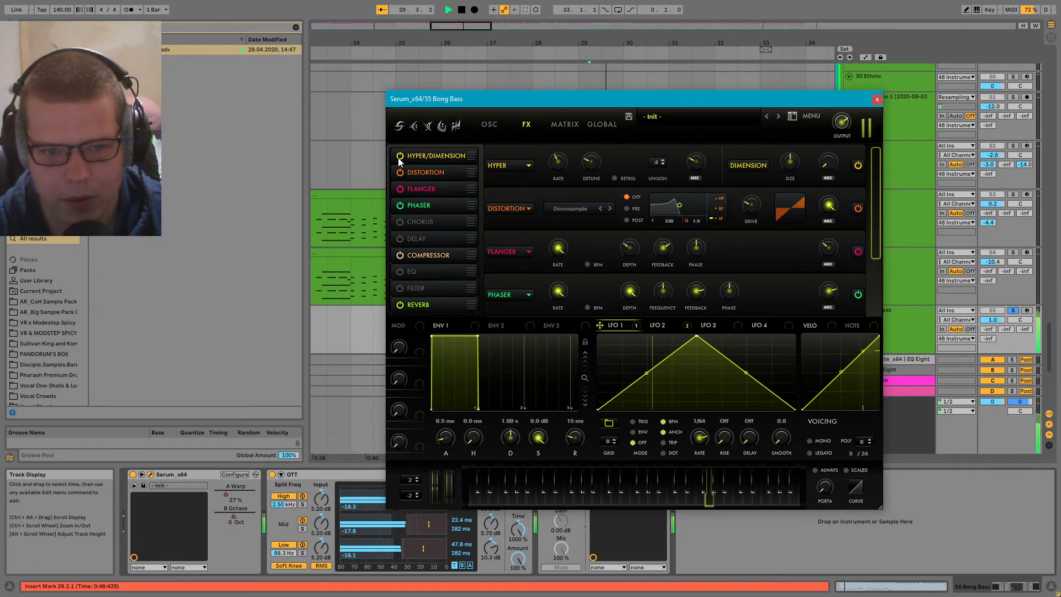
left_click(398, 157)
left_click(399, 157)
key("space")
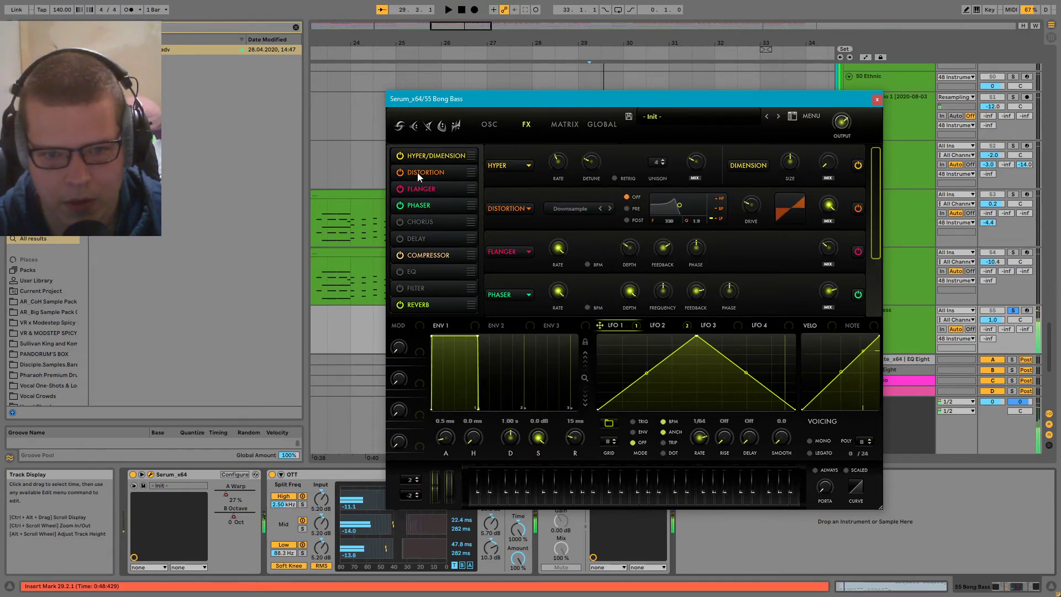
- Play the Bong Bass clip with Serum's Downsample distortion switched off and on, and leave it on
scroll(393, 172, "down", 1)
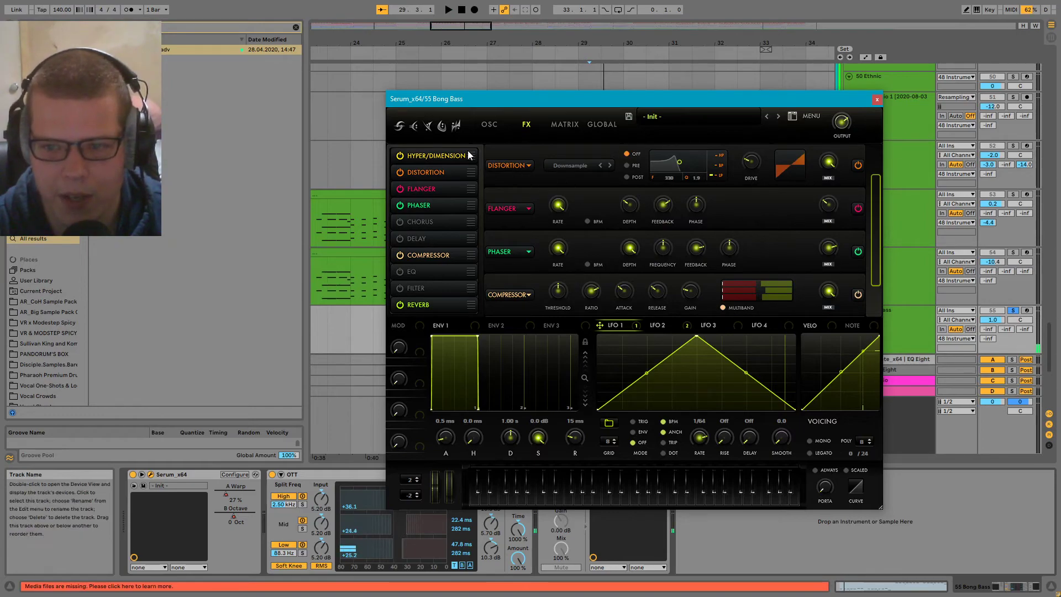
key("space")
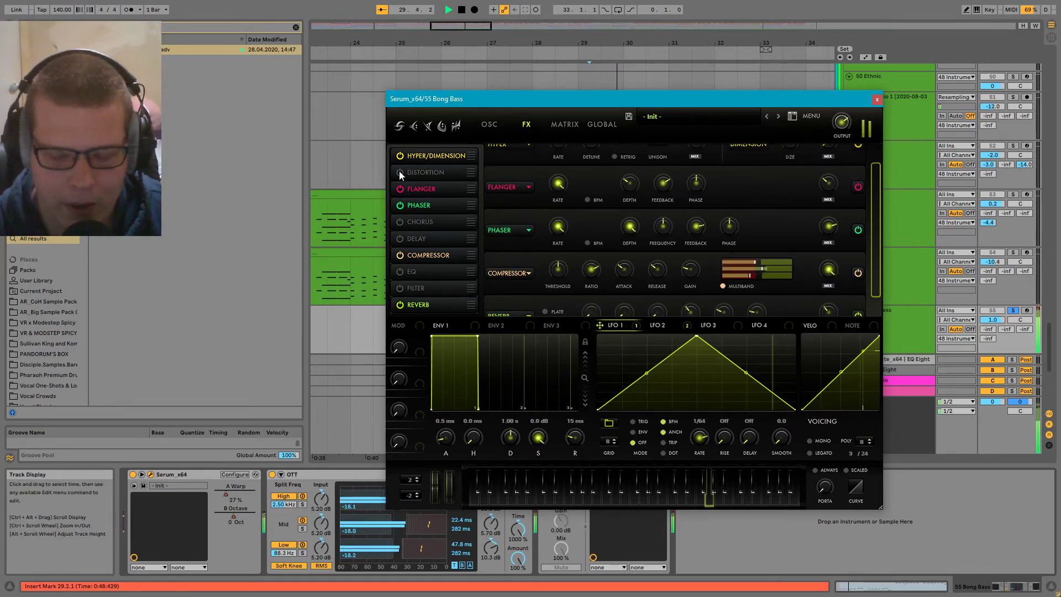
key("space")
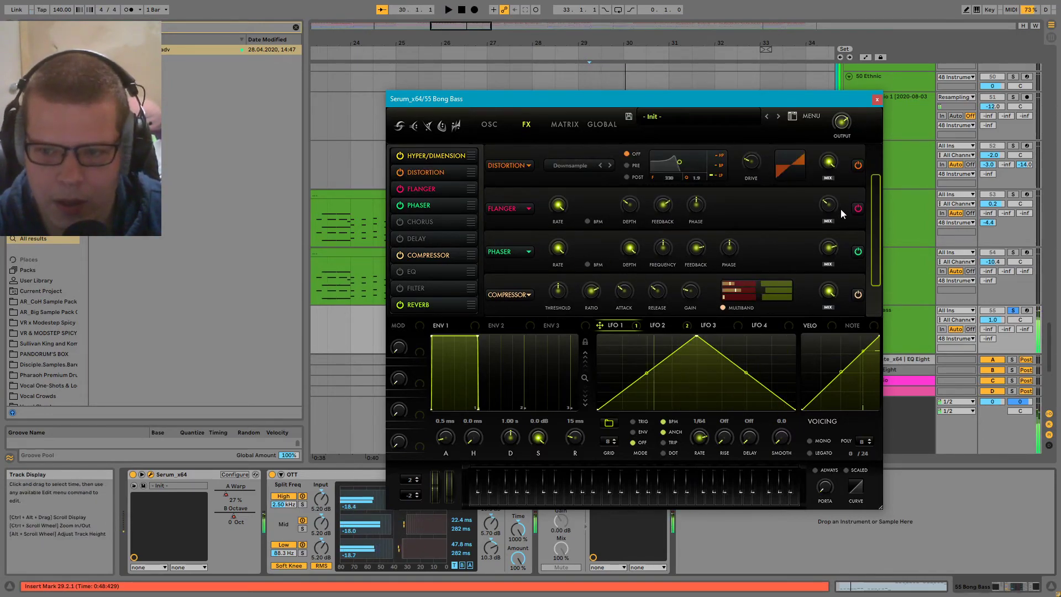
mouse_move(833, 209)
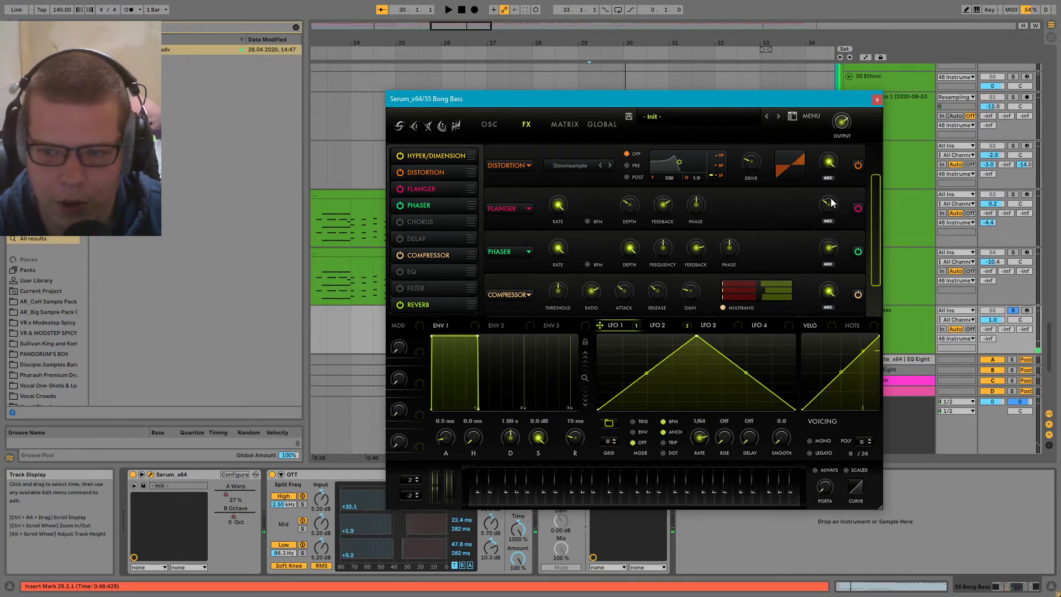
- Play the Bong Bass clip with Serum's Phaser switched off, and switch it back on during playback
scroll(874, 261, "down", 2)
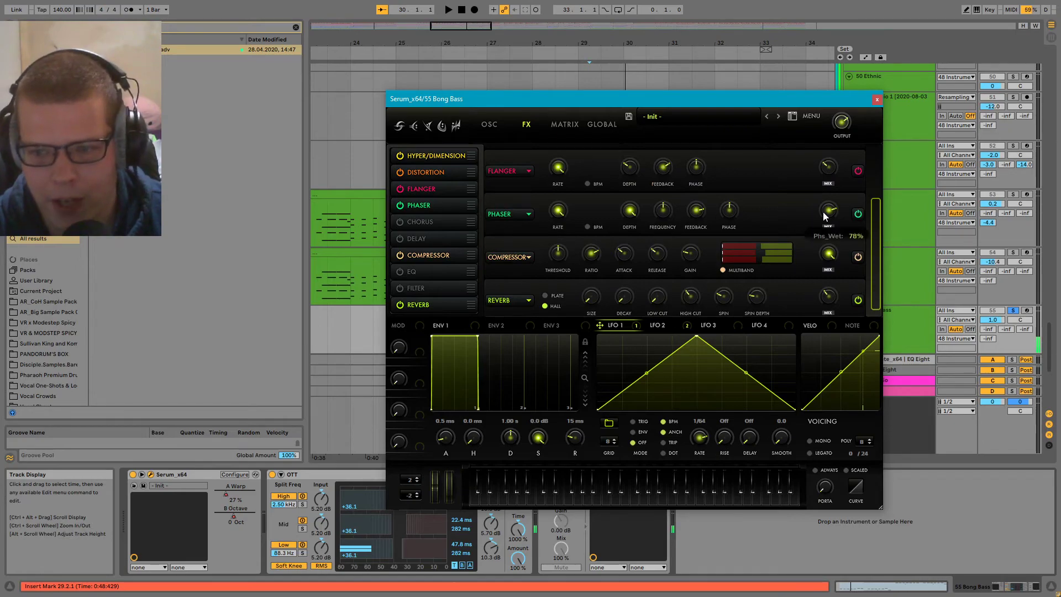
left_click(400, 205)
key("space")
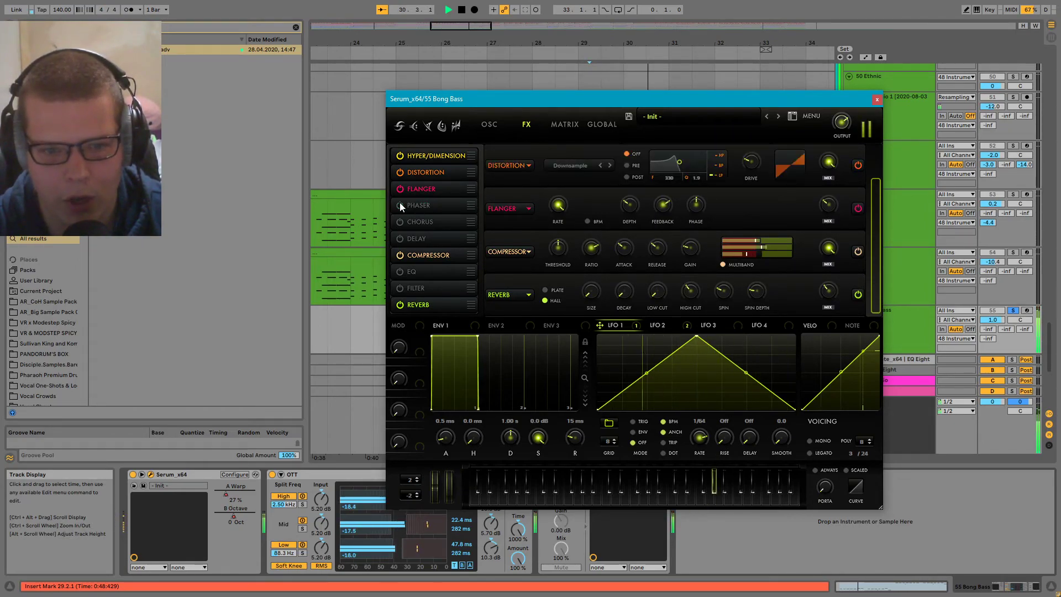
left_click(400, 205)
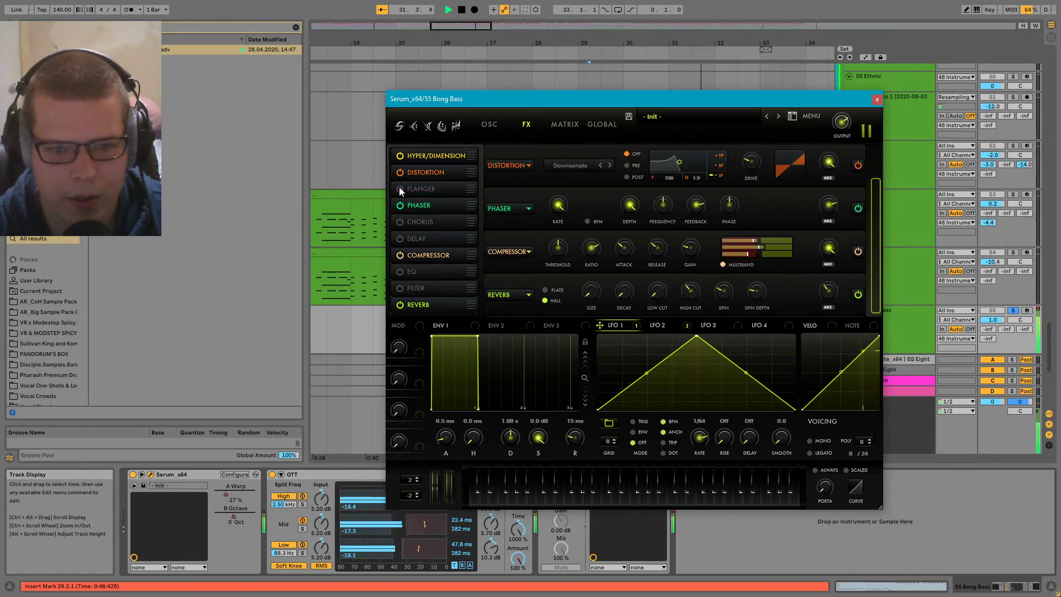
- Stop the Bong Bass playback, switch Serum's Flanger back on, replay the clip and close the Serum window
key("space")
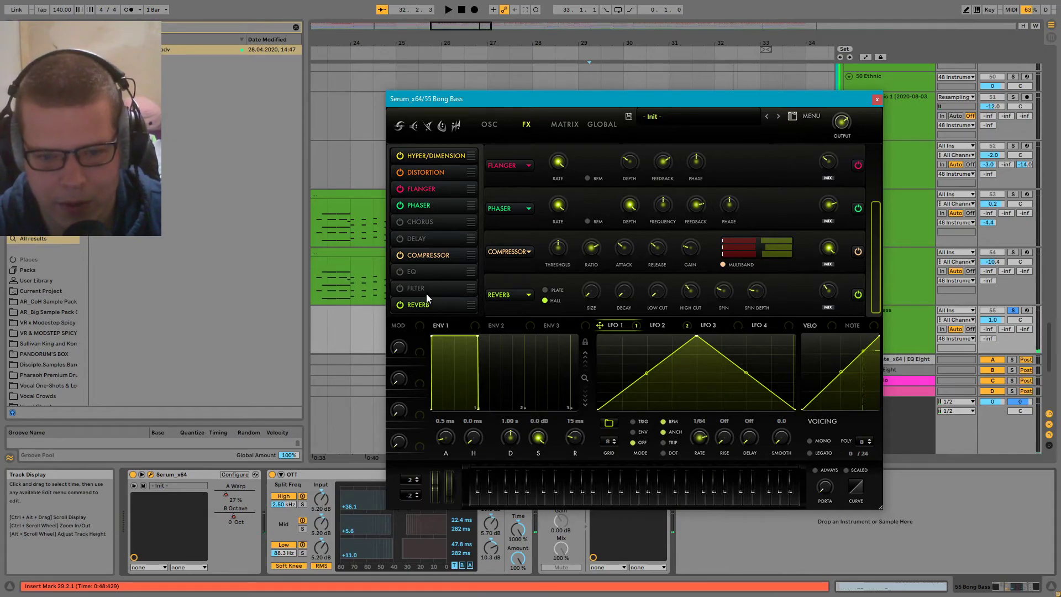
key("space")
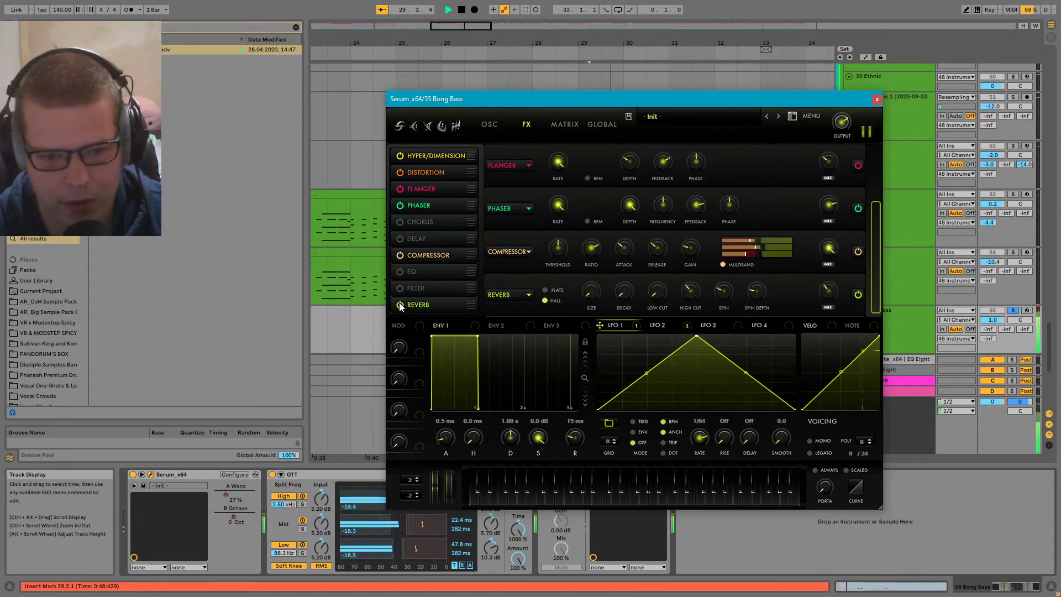
left_click(877, 99)
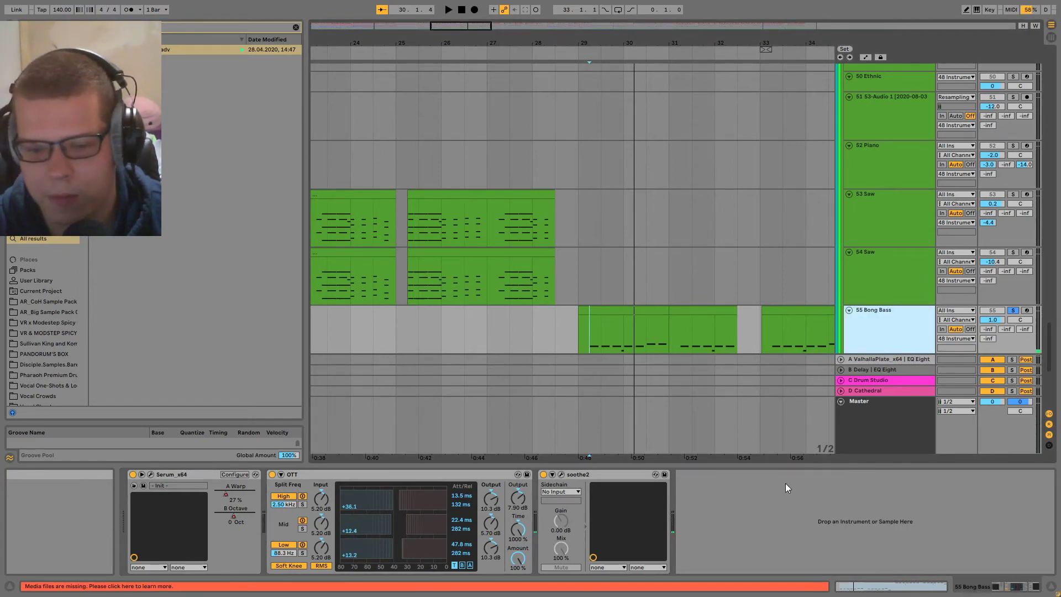
- Collapse the Bong Bass track's OTT device and play the clip with soothe2 switched off and back on
left_click(495, 509)
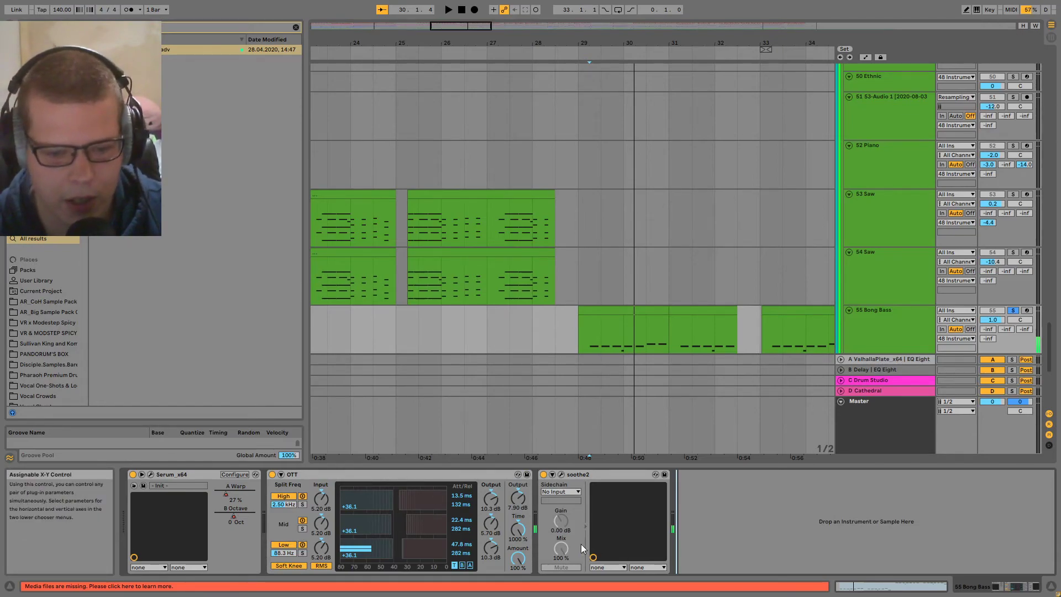
double_click(405, 474)
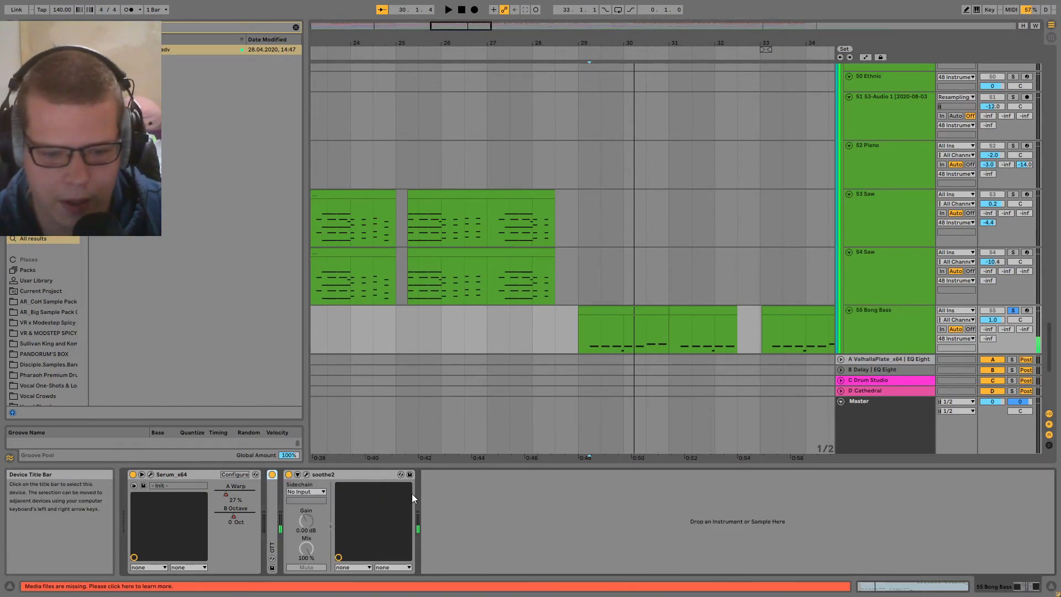
left_click_drag(540, 327, 585, 228)
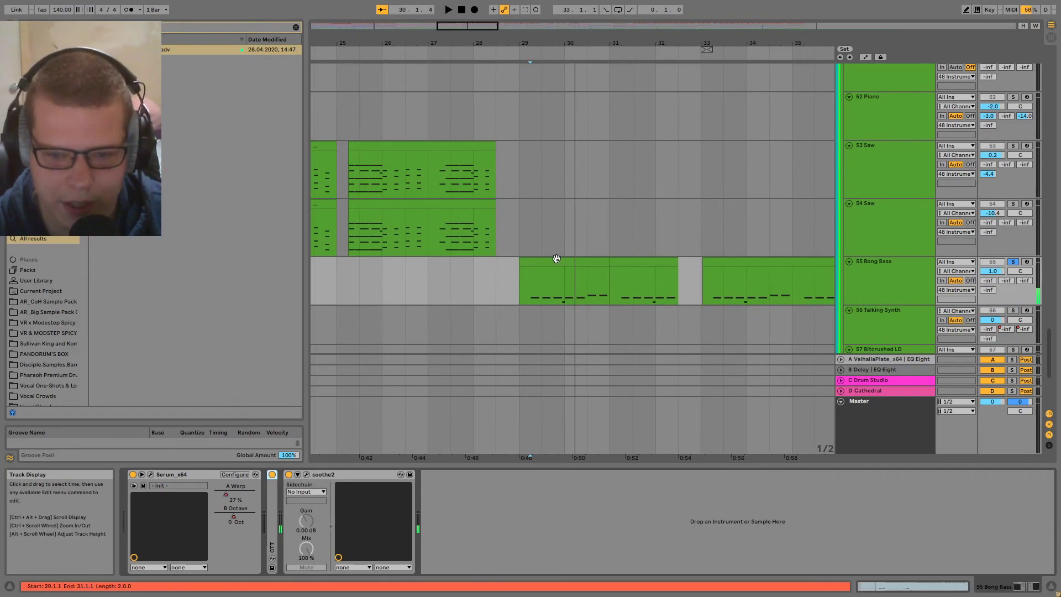
scroll(553, 271, "up", 3)
key("space")
left_click(288, 474)
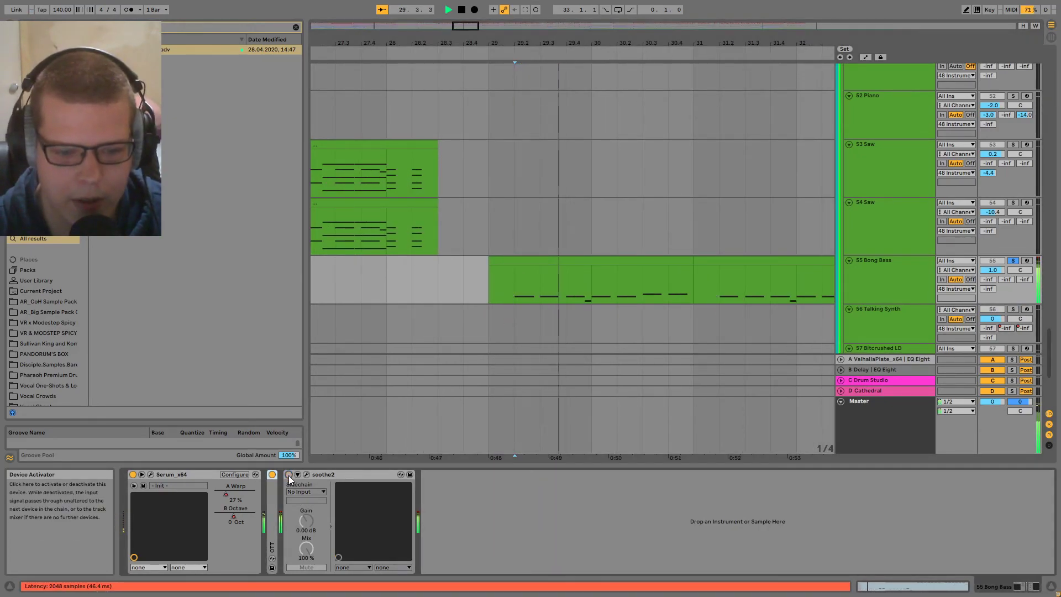
left_click(288, 474)
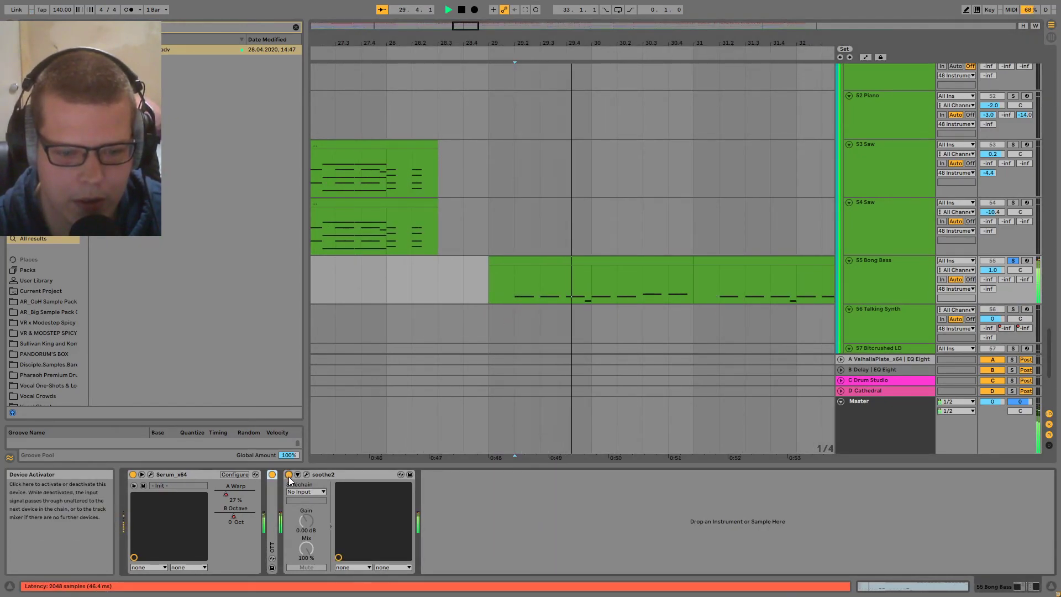
key("space")
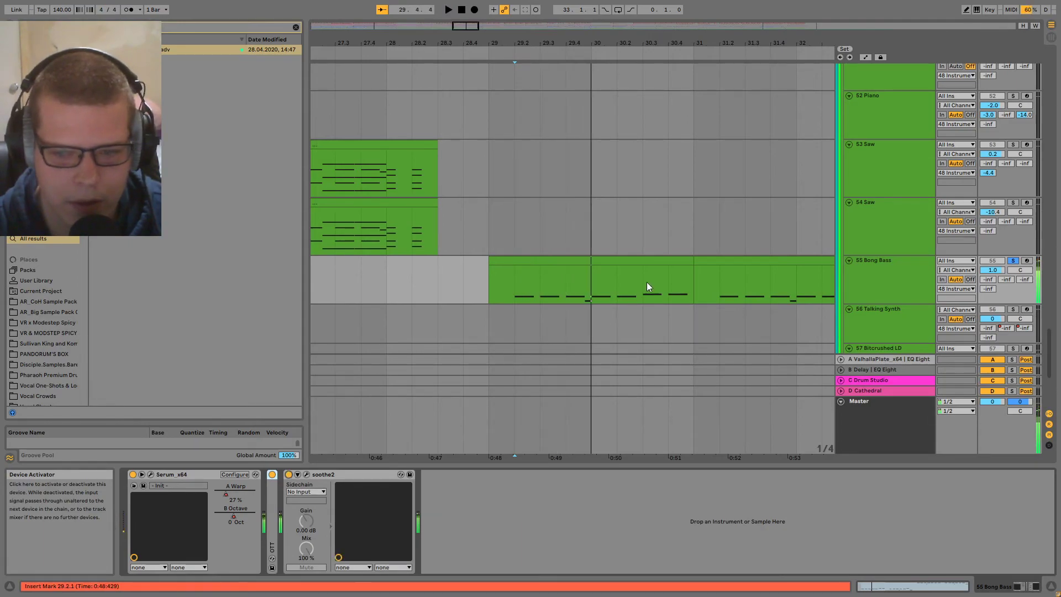
- Select the Talking Synth clip at bar 37, open the track's Serum and play the clip
scroll(628, 300, "down", 6)
scroll(608, 265, "down", 3)
scroll(621, 243, "up", 2)
left_click(608, 230)
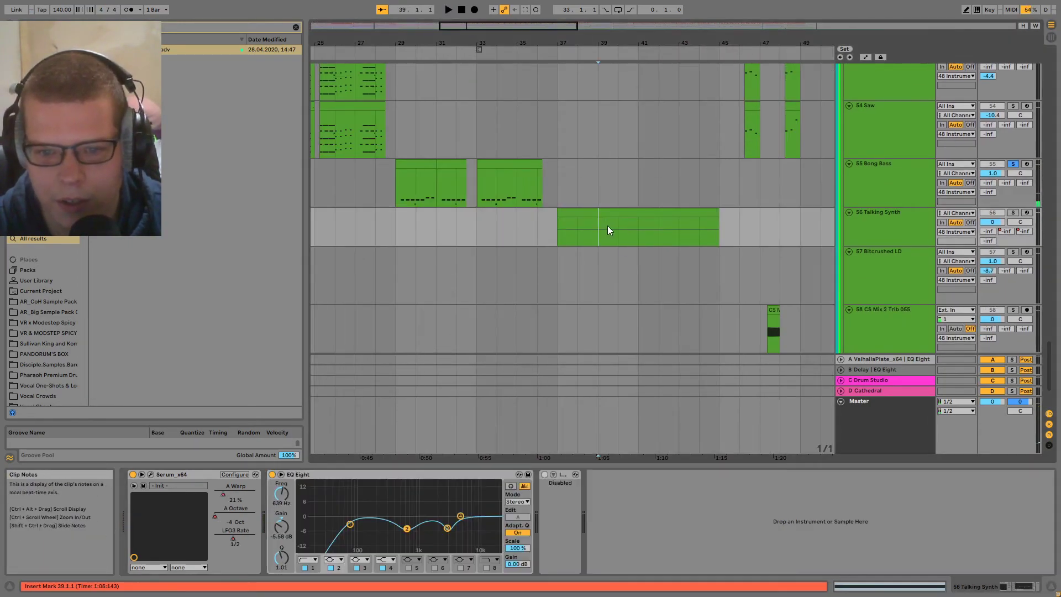
left_click(611, 214)
left_click(151, 474)
left_click_drag(376, 122, 684, 207)
key("space")
scroll(612, 83, "down", 1)
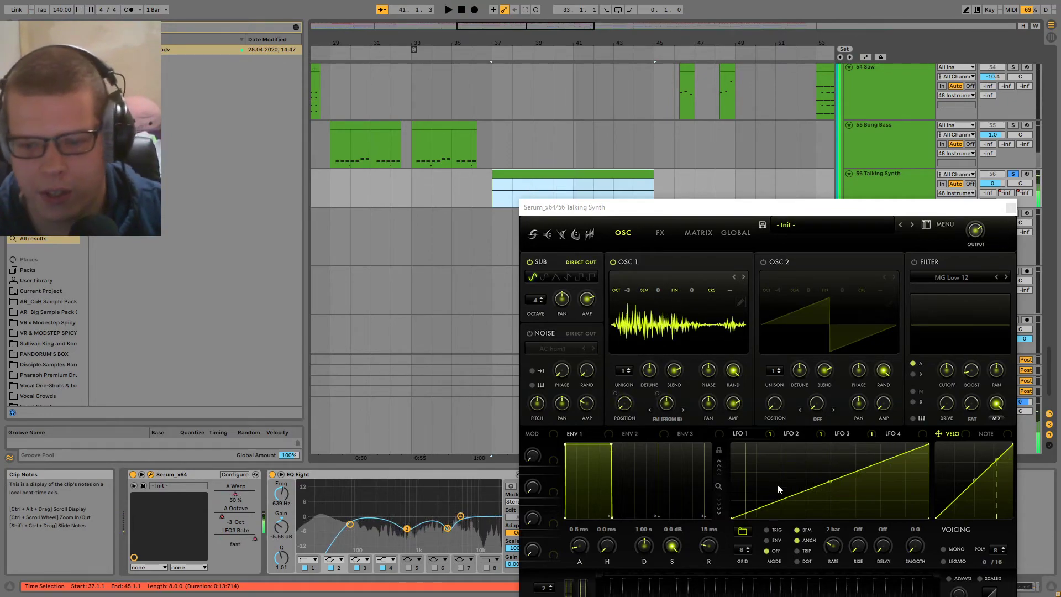
- Examine the Talking Synth's LFO 1 modulation of the OSC 1 wavetable position, with Serum's window moved into clear view
left_click(772, 433)
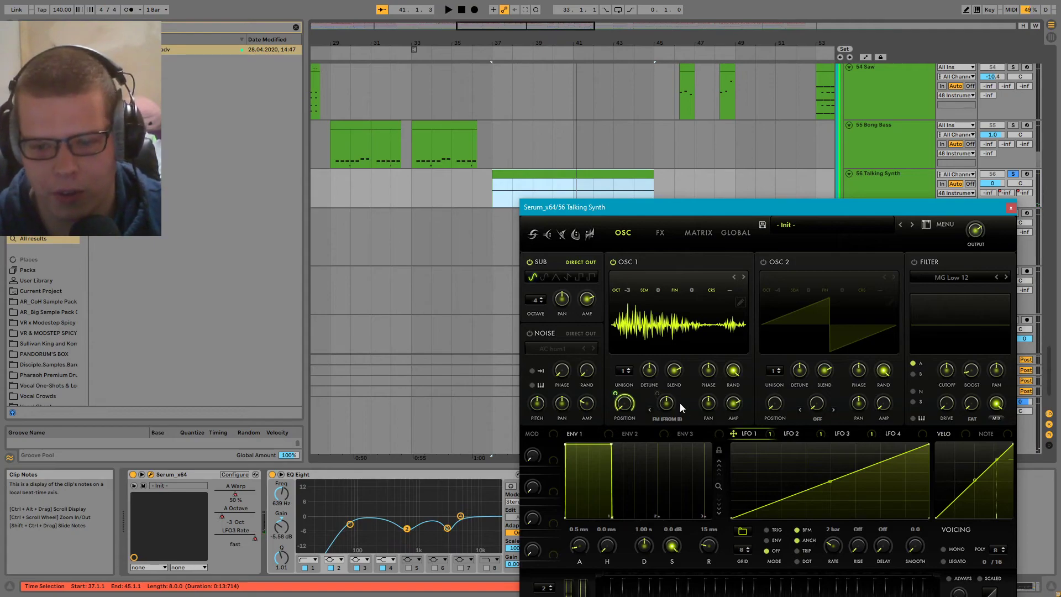
left_click_drag(649, 205, 464, 75)
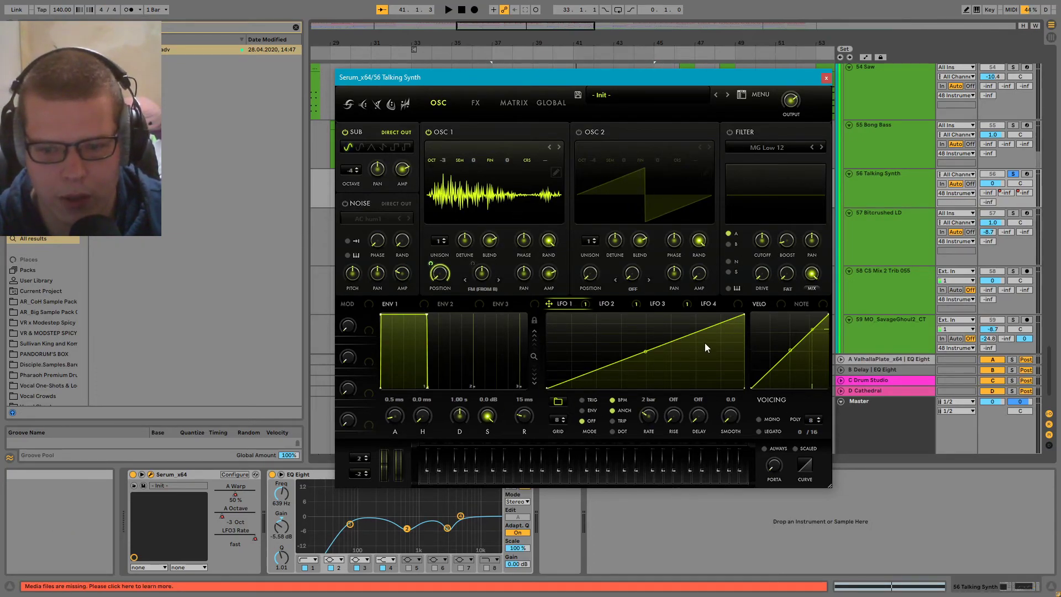
left_click_drag(531, 77, 510, 119)
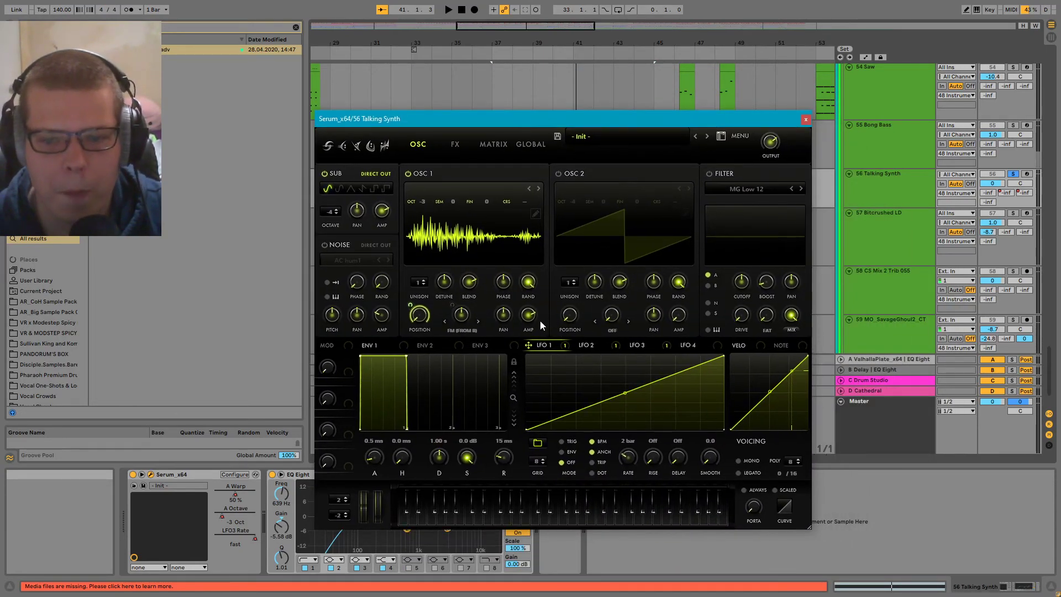
left_click_drag(410, 117, 534, 156)
left_click(574, 173)
left_click(537, 173)
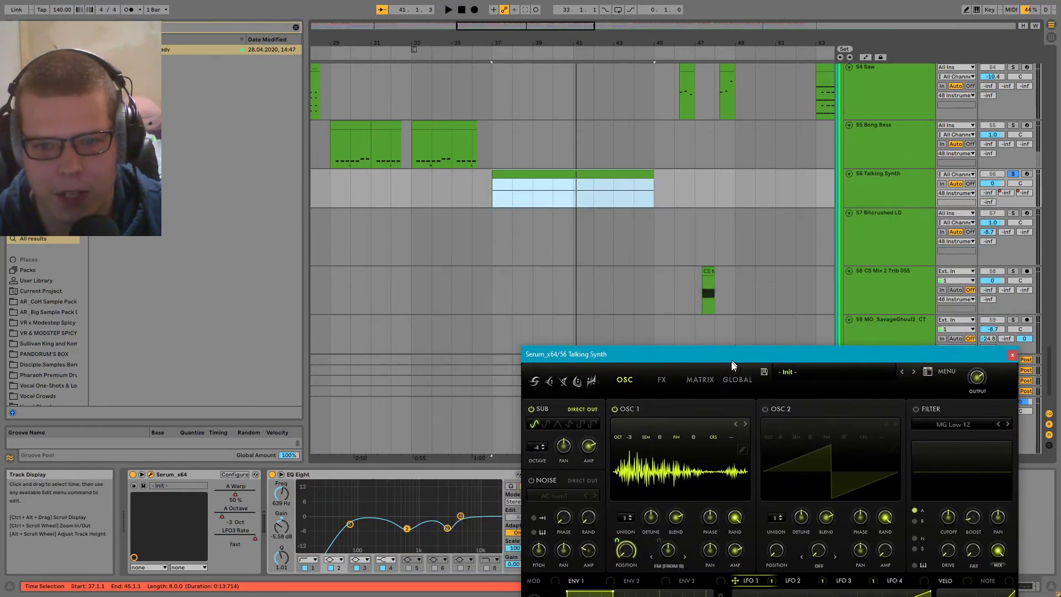
- Play the Talking Synth clip from bar 37 while watching Serum's OSC 1 wavetable move
double_click(498, 197)
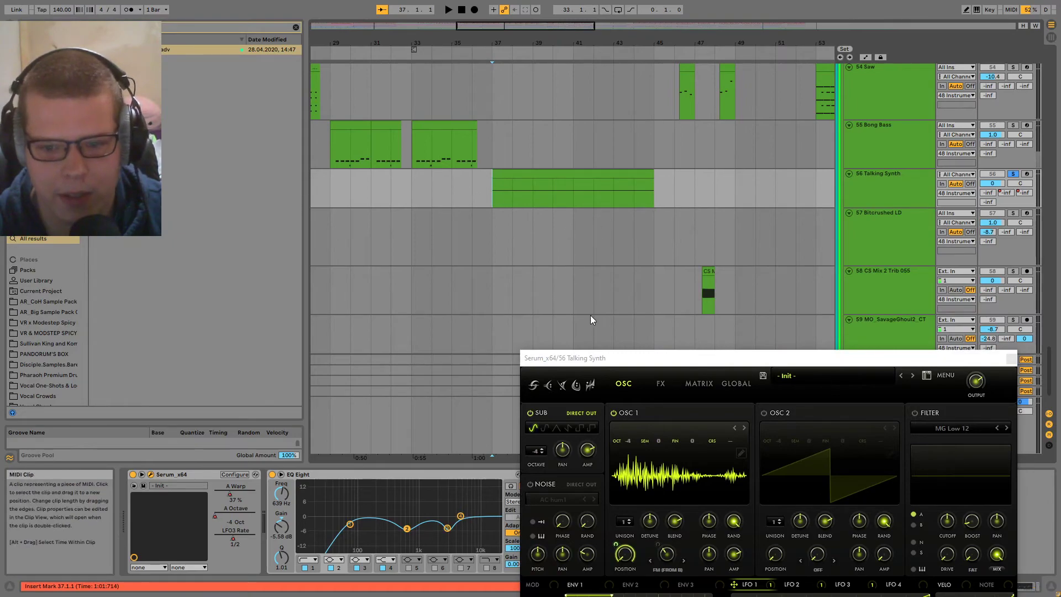
left_click_drag(752, 359, 572, 118)
left_click(604, 145)
left_click(566, 146)
key("space")
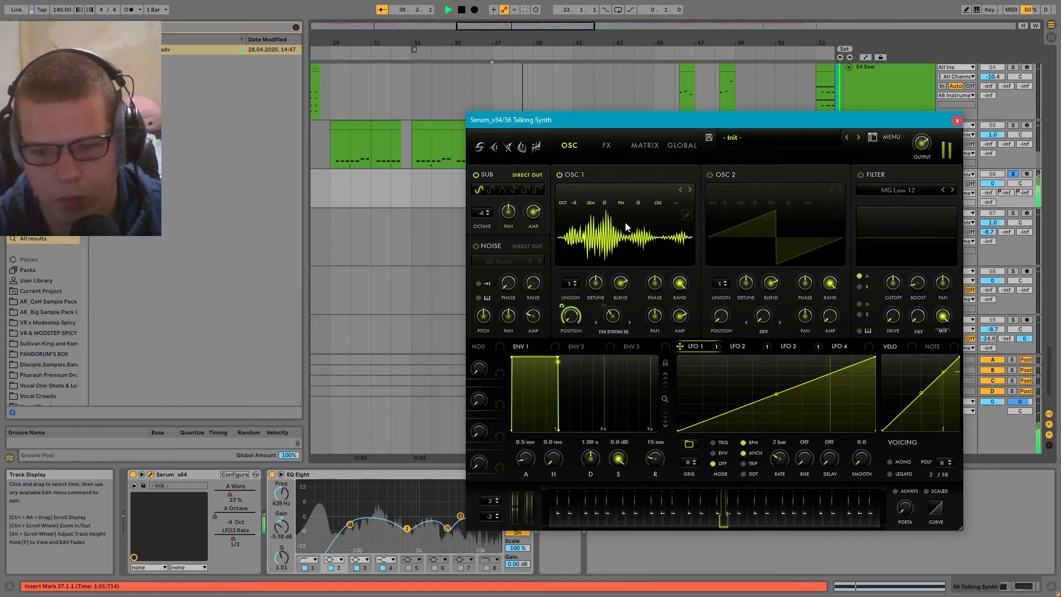
key("space")
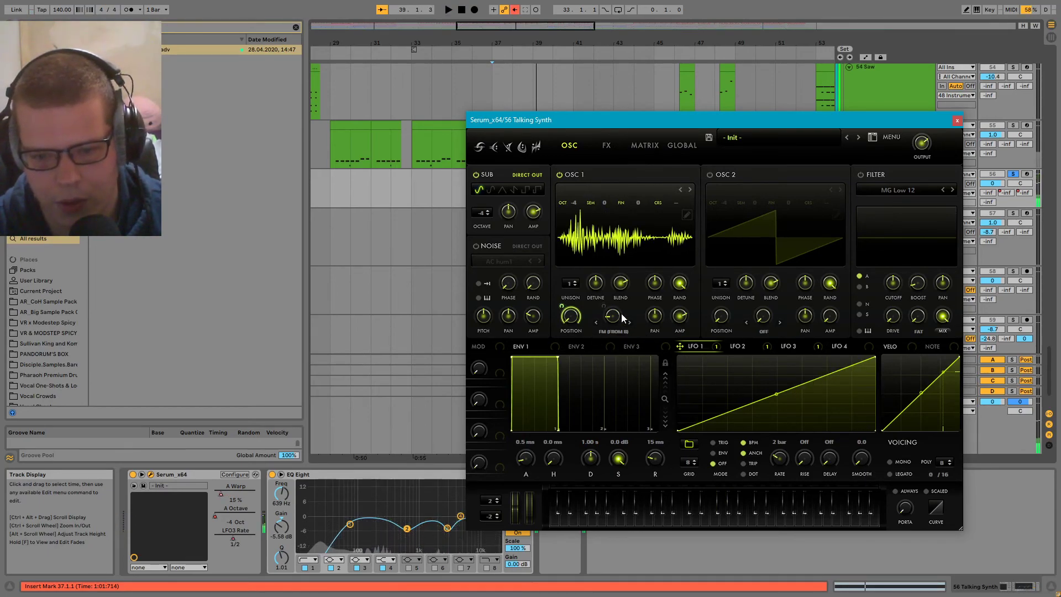
- Play the Talking Synth clip with Serum's OSC 2 switched on and its level turned down, and switch OSC 2 off again
left_click(709, 174)
key("space")
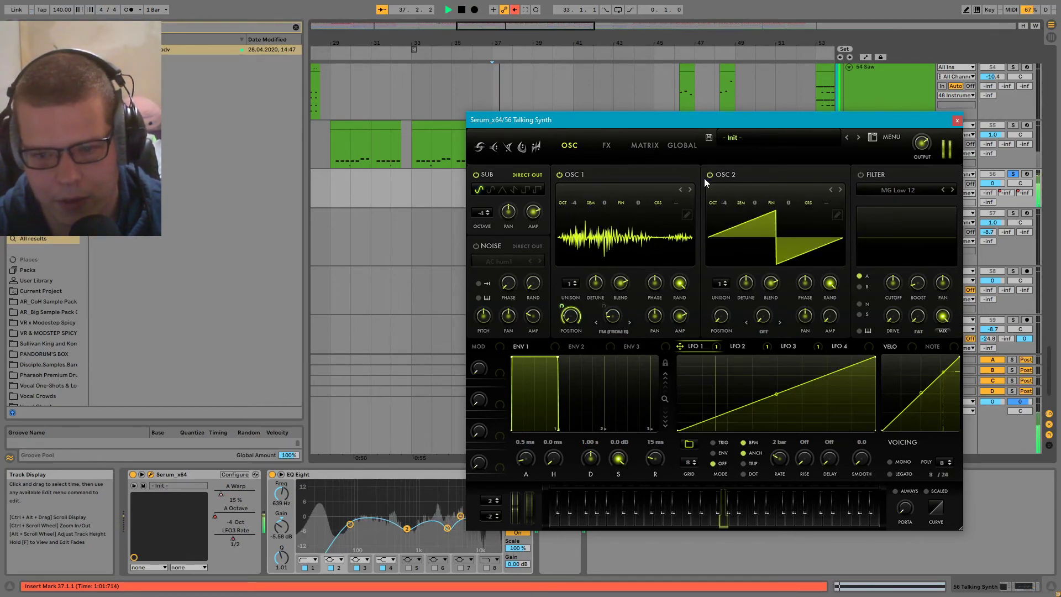
left_click_drag(830, 316, 666, 409)
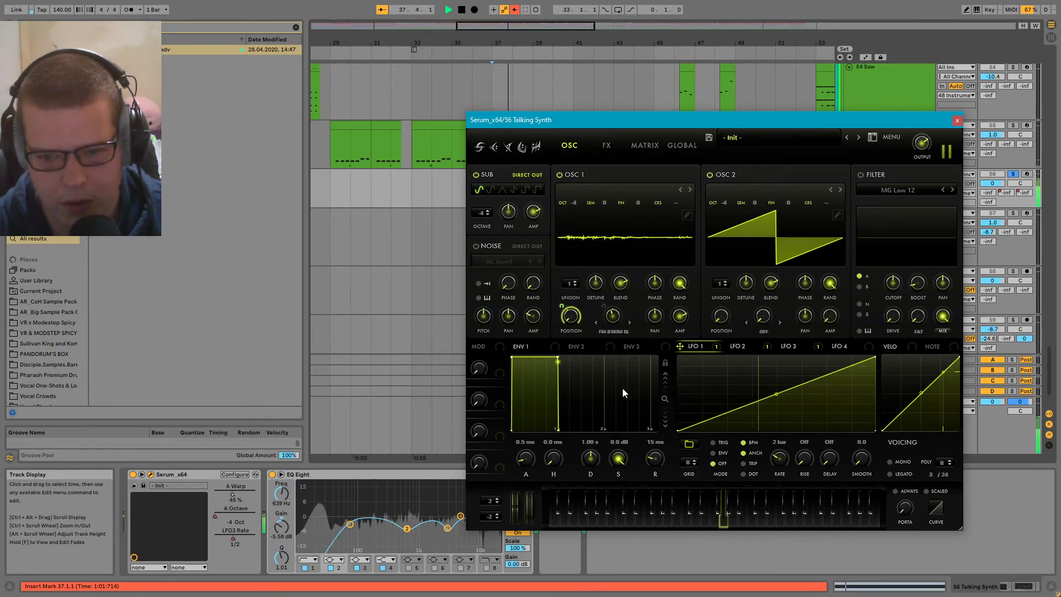
left_click(713, 174)
- Show the Talking Synth patch's effects and play the clip with Hyper/Dimension and Distortion each switched off and back on
left_click_drag(597, 121, 613, 127)
left_click(623, 151)
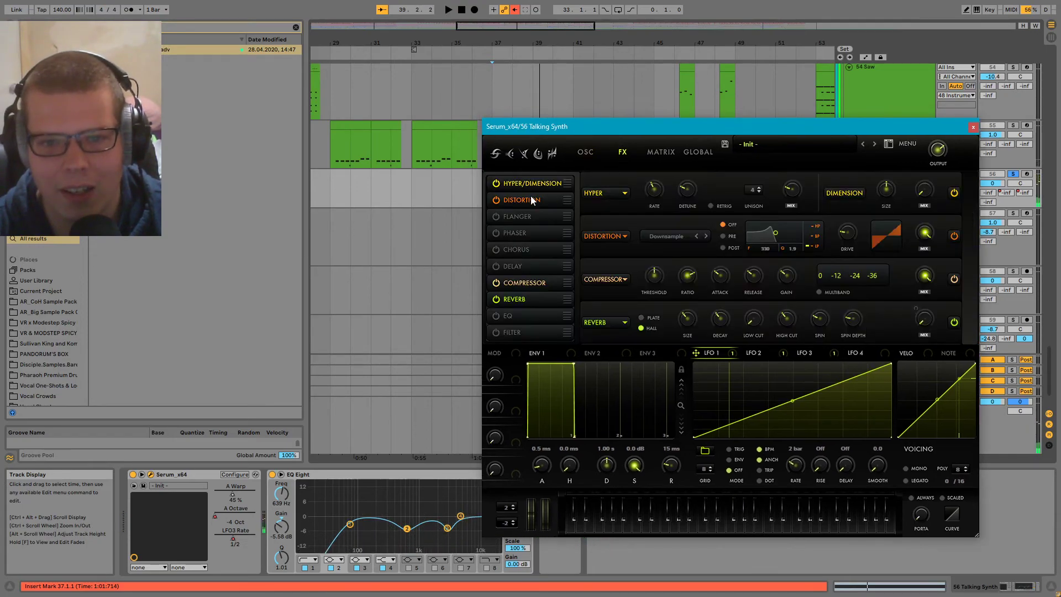
key("space")
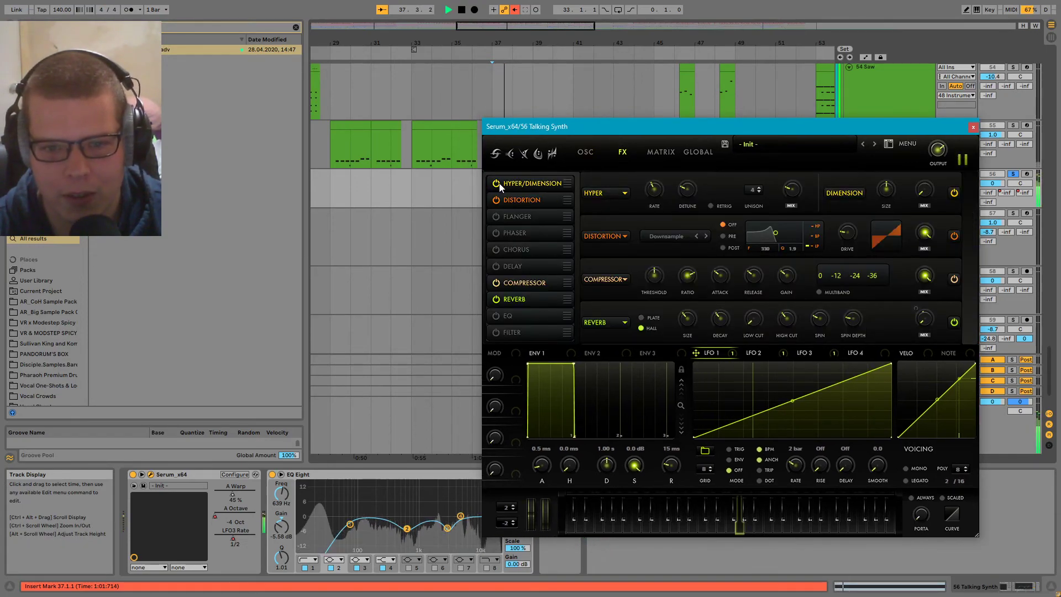
left_click(496, 183)
left_click(500, 184)
left_click(498, 198)
left_click(498, 198)
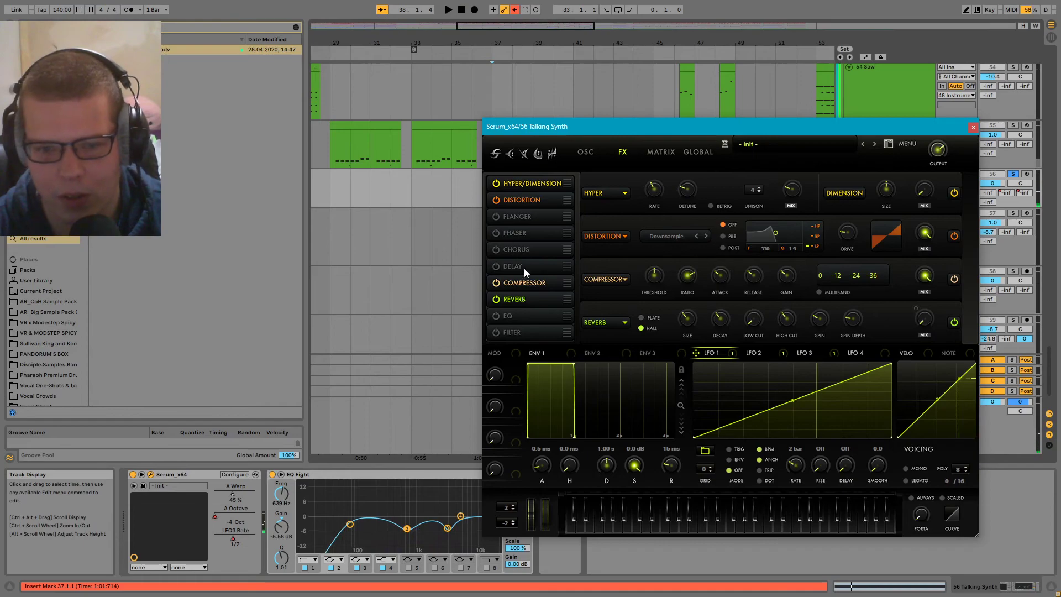
- Switch the Talking Synth patch's Compressor and Reverb off and back on in turn, and close the Serum window
left_click(500, 284)
left_click(500, 283)
left_click(500, 299)
left_click(500, 298)
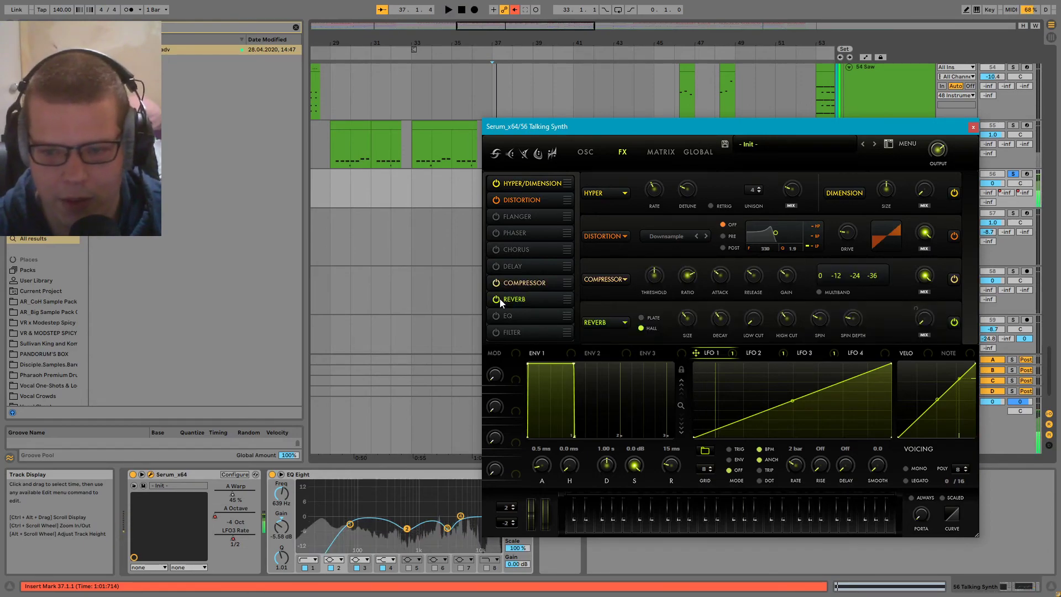
left_click(973, 127)
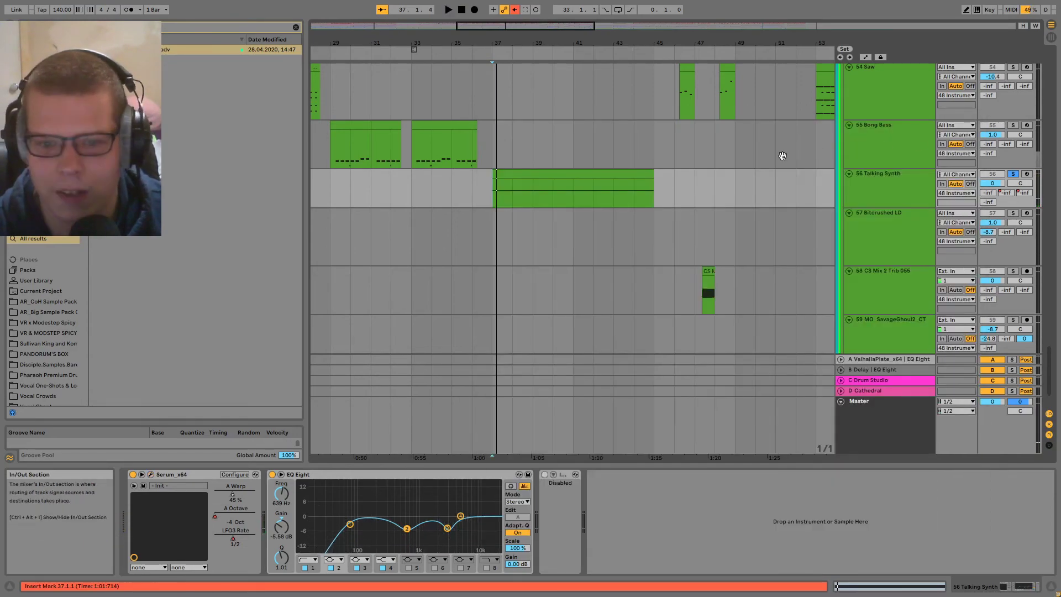
- Play the second Talking Synth section from bar 69
scroll(478, 260, "down", 5)
scroll(608, 160, "up", 1)
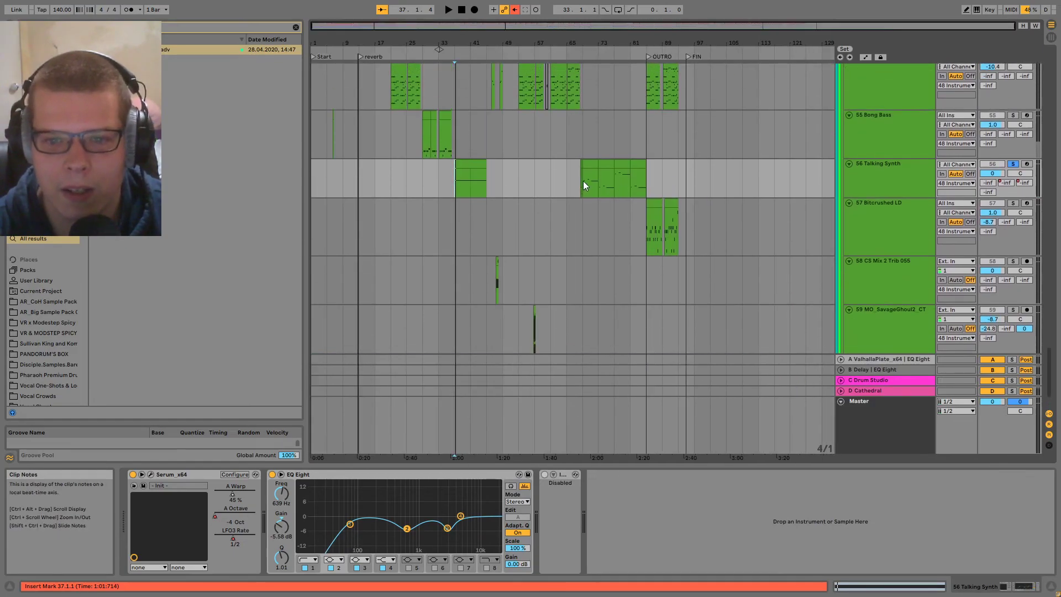
left_click(587, 185)
key("space")
scroll(612, 227, "up", 5, "ctrl")
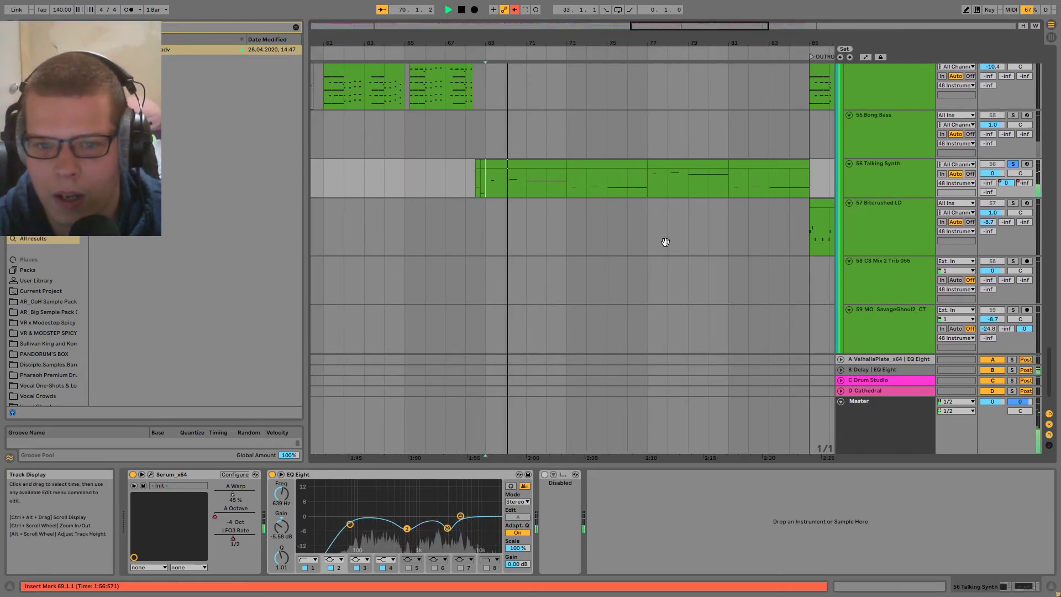
left_click_drag(667, 239, 577, 240)
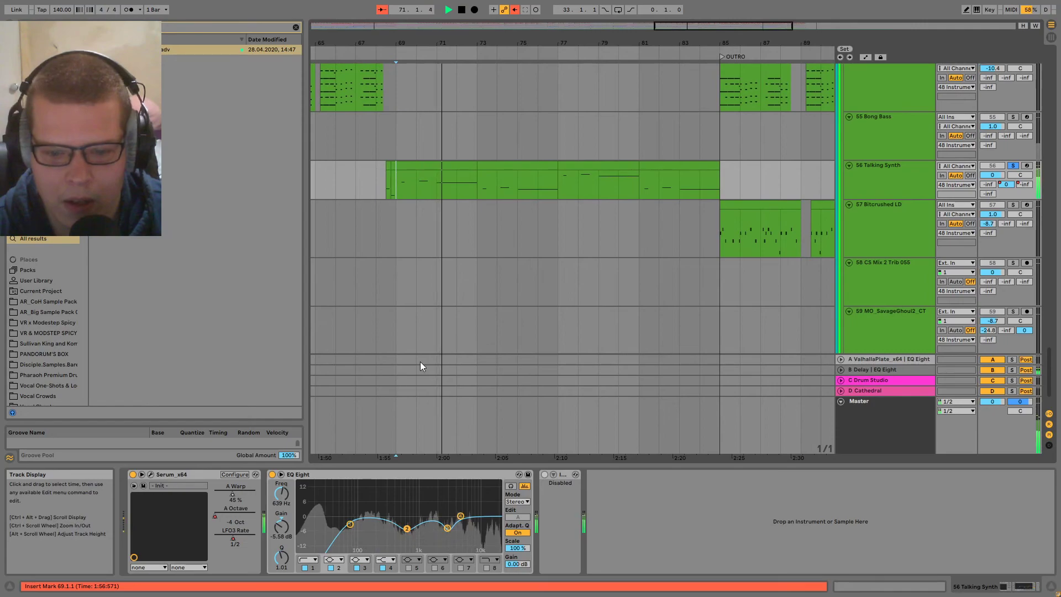
- Solo the Bitcrushed LD track, open its Serum and play its clip from bar 85
scroll(501, 289, "down", 5, "ctrl")
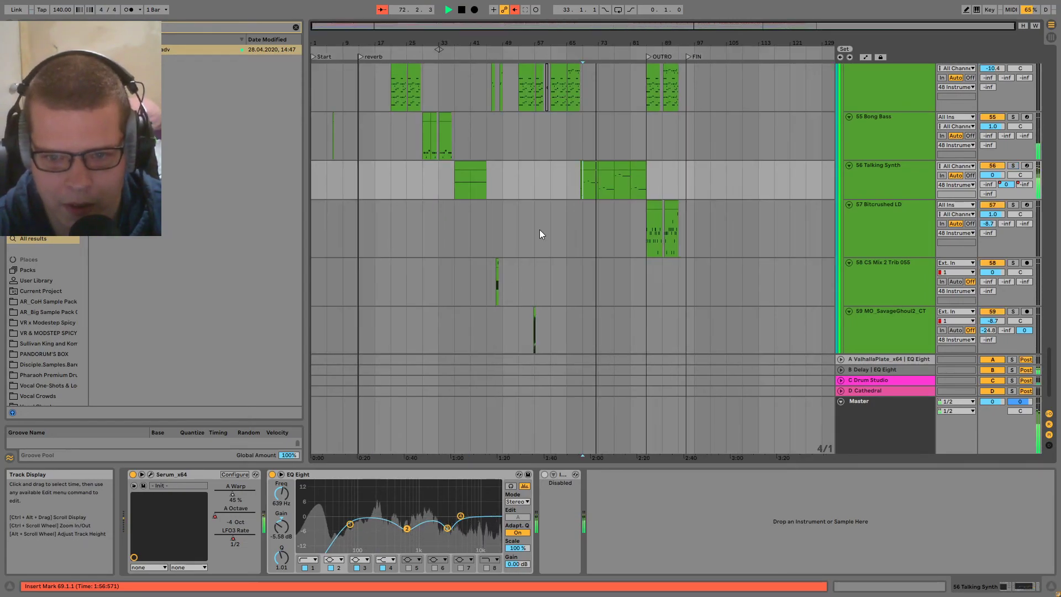
scroll(644, 237, "up", 5, "ctrl")
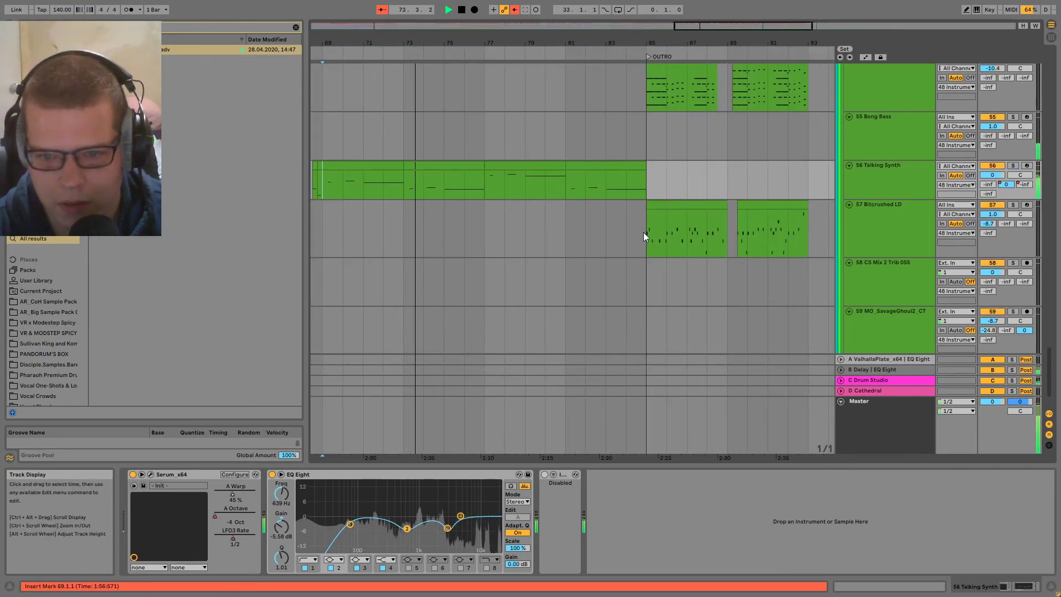
left_click(648, 235)
scroll(683, 267, "up", 3, "ctrl")
scroll(625, 282, "up", 2)
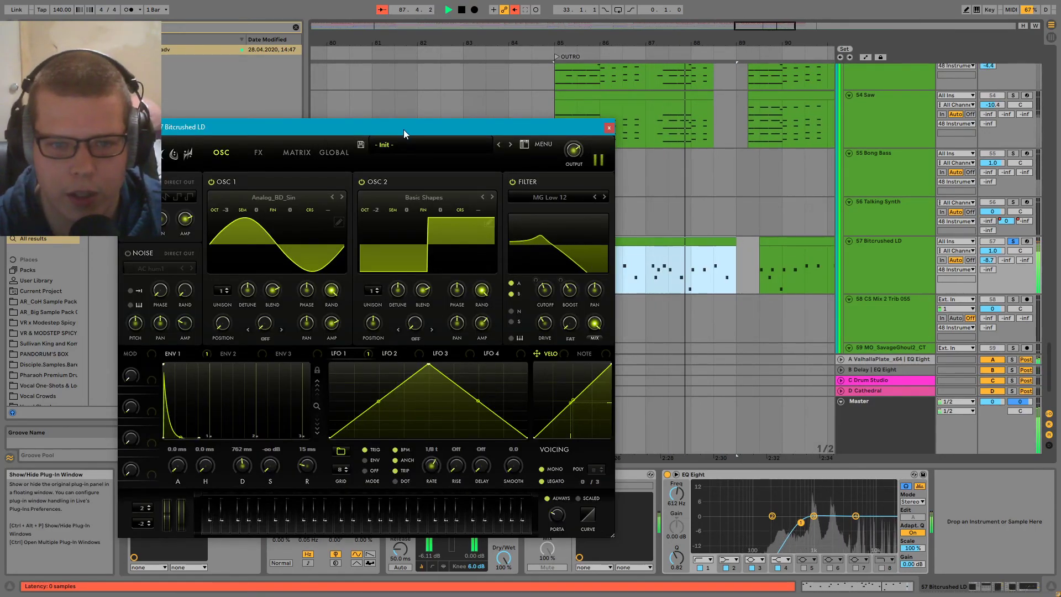
left_click_drag(404, 129, 507, 67)
key("space")
key("space")
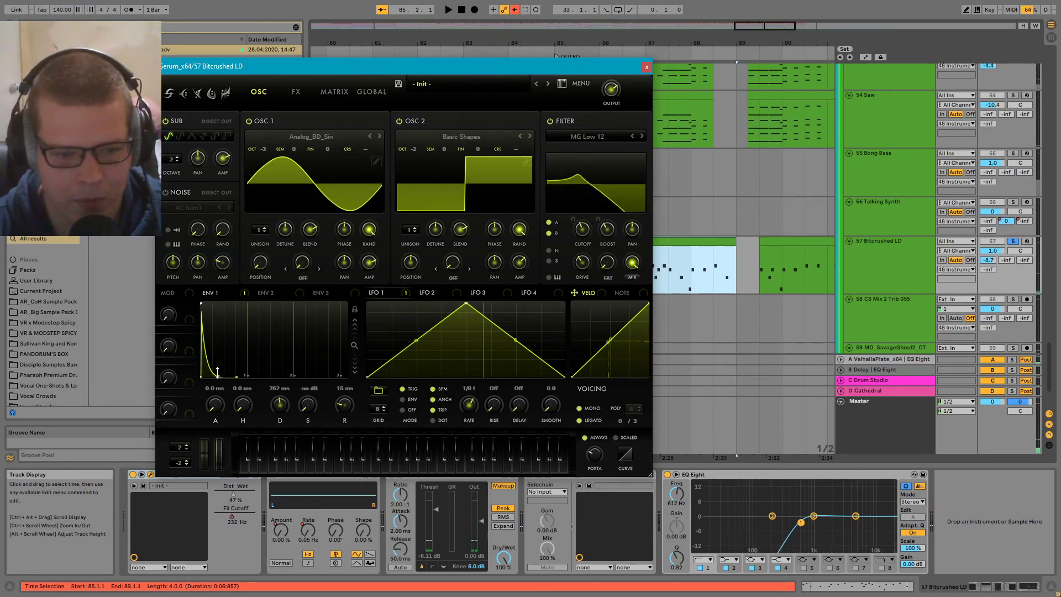
- Play the Bitcrushed LD clip, show Serum's effects, and switch the Downsample distortion off and back on
key("space")
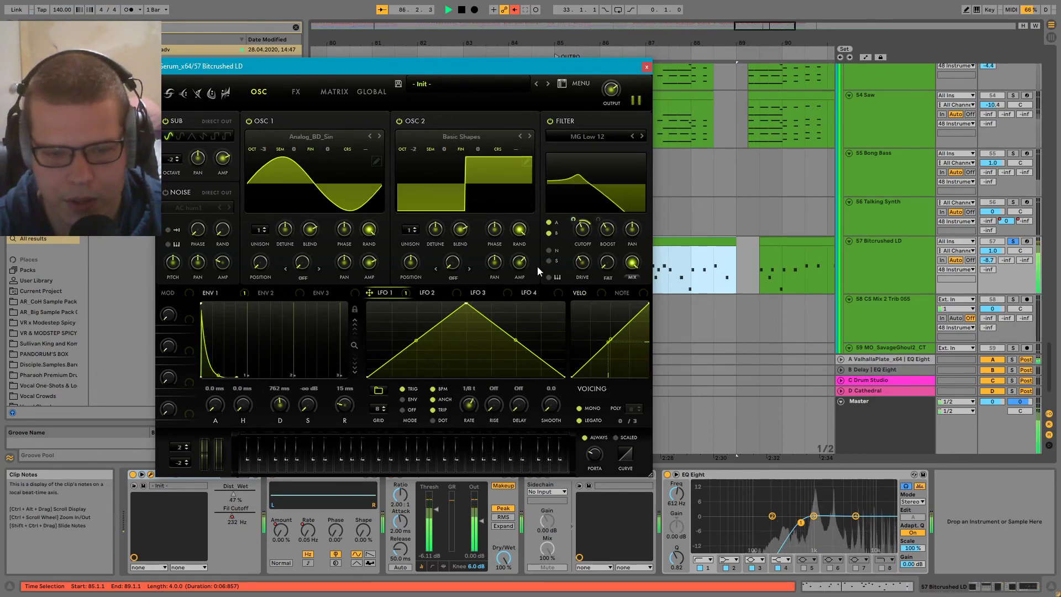
left_click(295, 92)
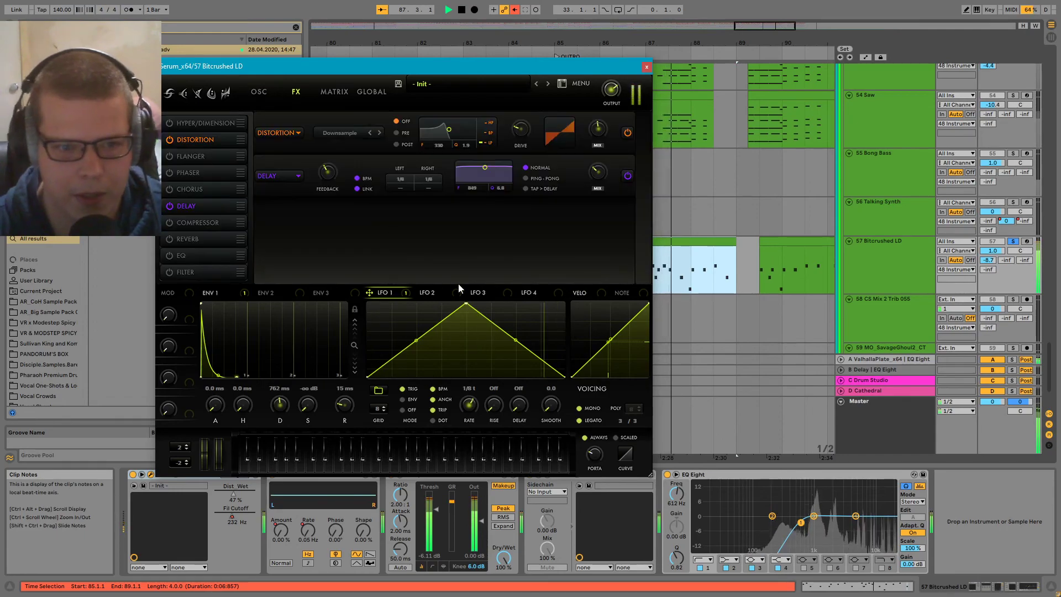
left_click(166, 139)
left_click_drag(486, 66, 516, 47)
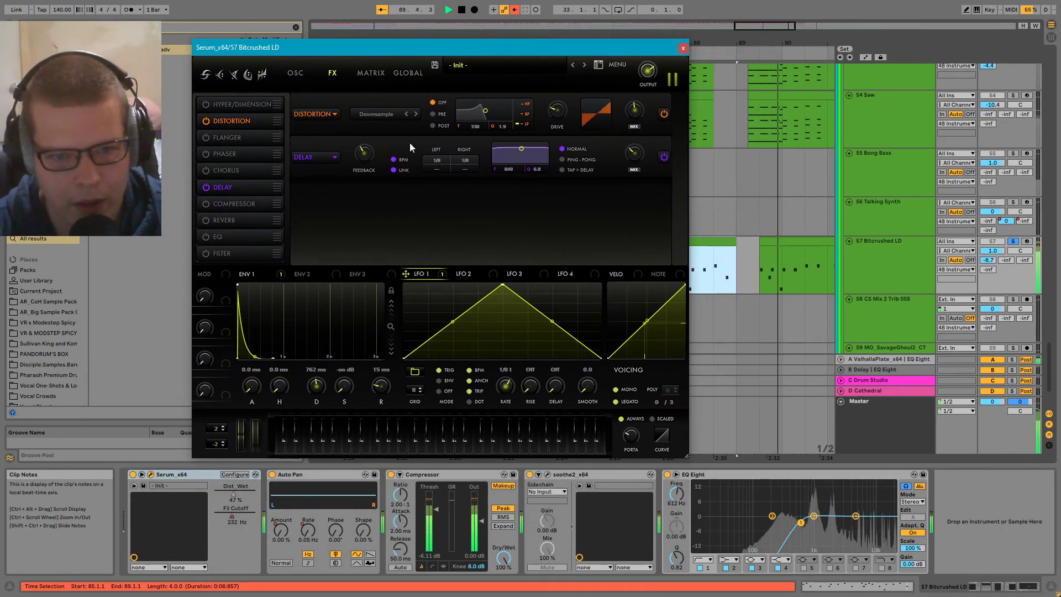
- Switch Serum's Delay off and back on, close the Serum window, and replay the Bitcrushed LD clip from bar 85
left_click(205, 188)
left_click(204, 189)
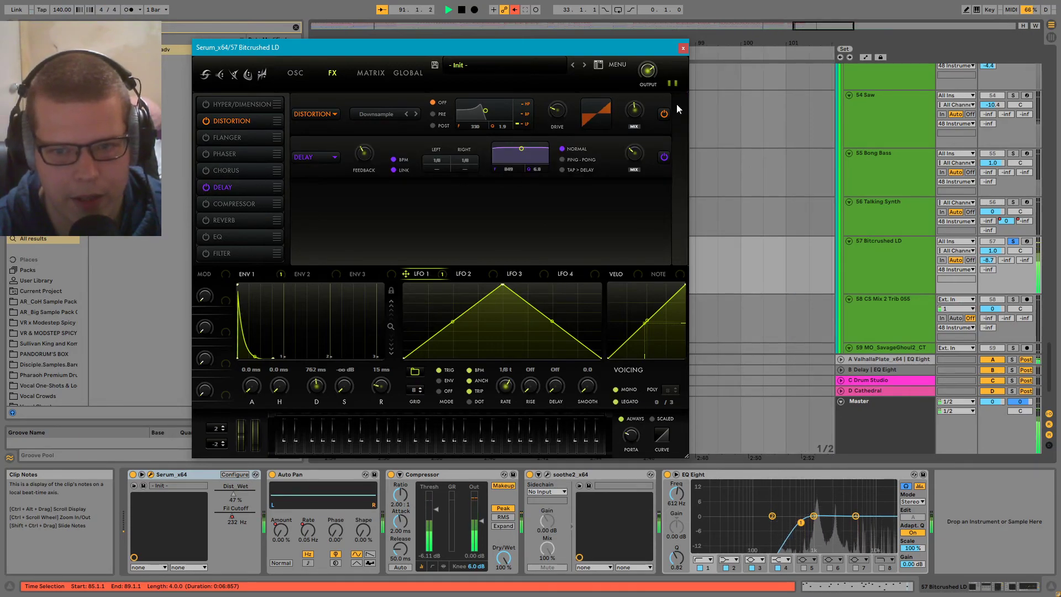
left_click(683, 48)
left_click_drag(488, 250, 629, 256)
scroll(629, 255, "down", 4)
key("space")
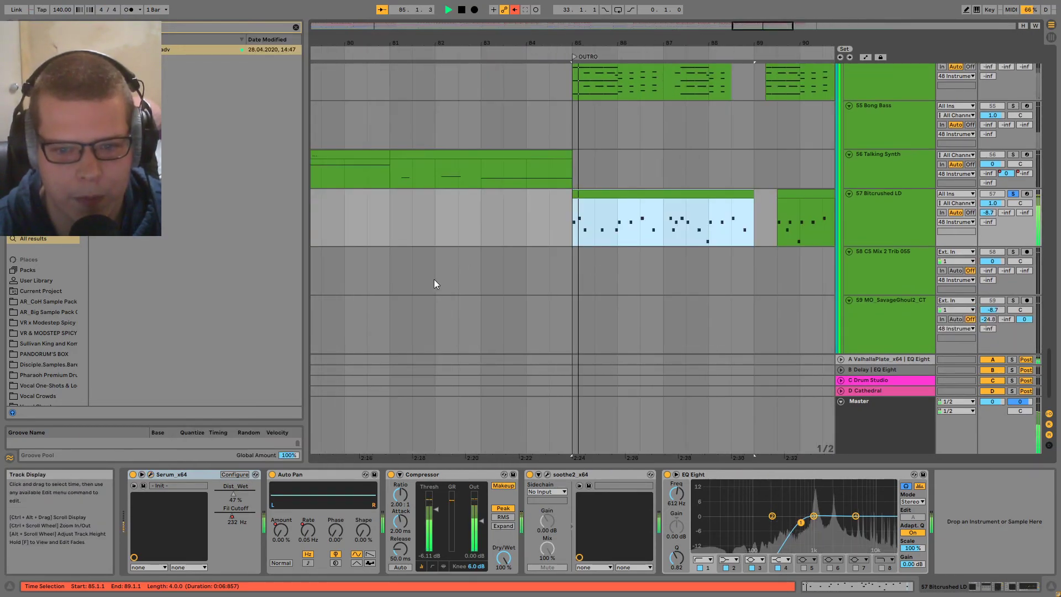
- Reopen Serum's effects, compare the Bitcrushed LD sound with the Delay off and on, close the plug-in window and stop playback
left_click(151, 475)
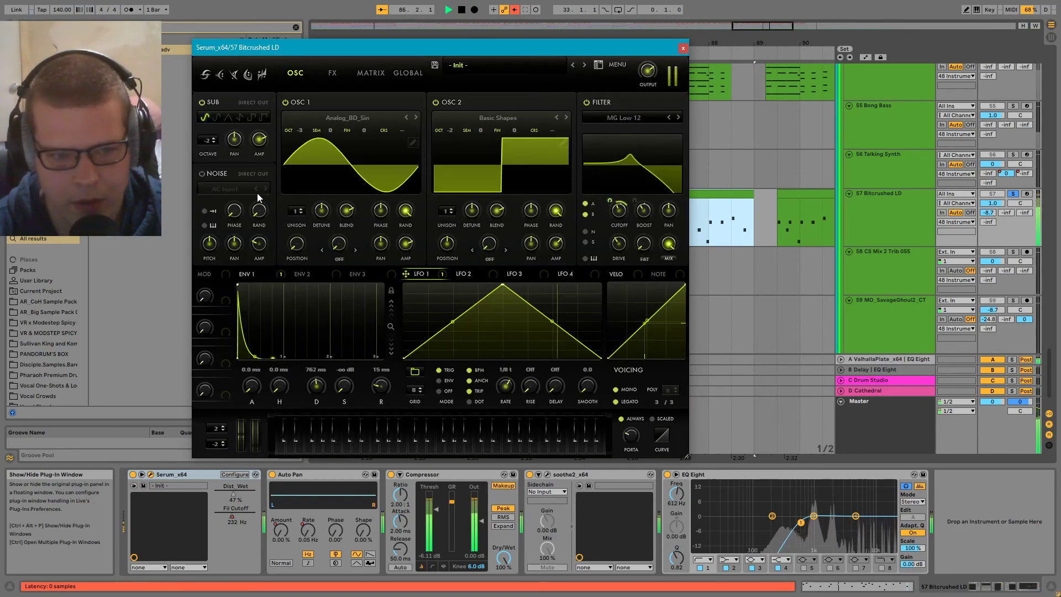
left_click(327, 75)
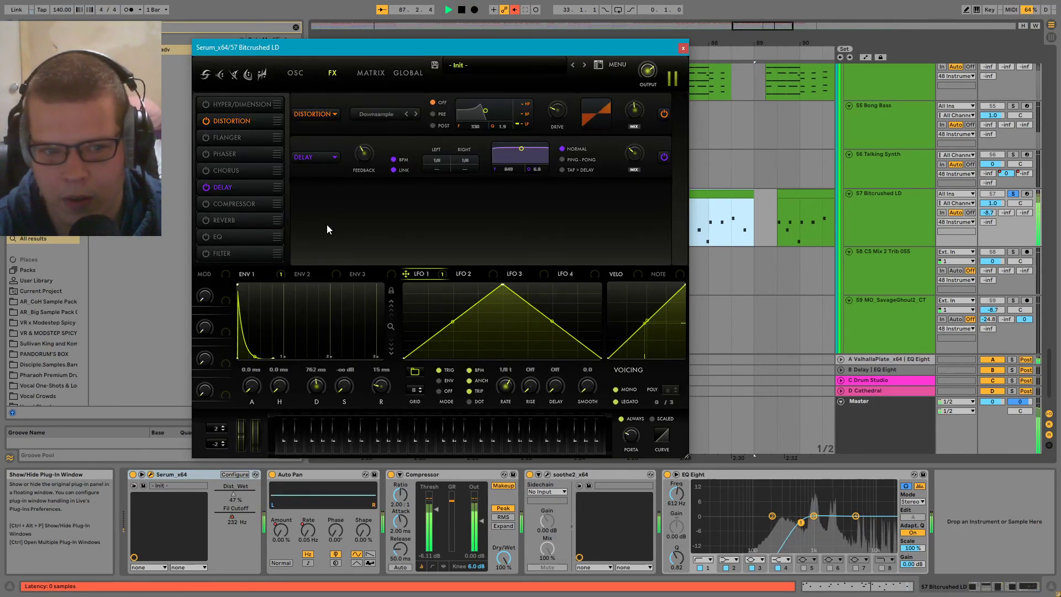
key("space")
left_click(206, 187)
key("space")
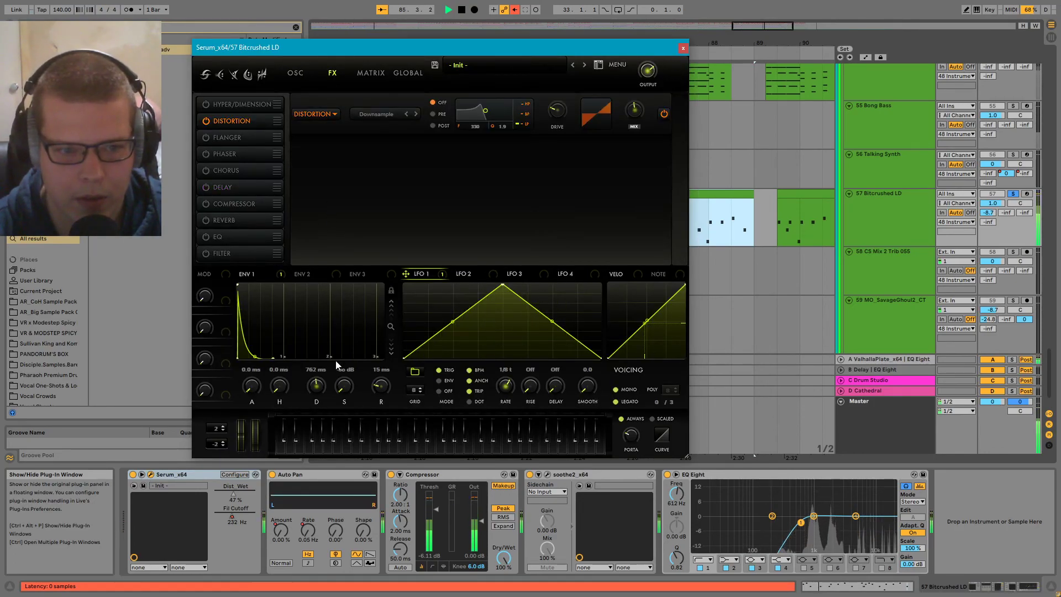
left_click(207, 187)
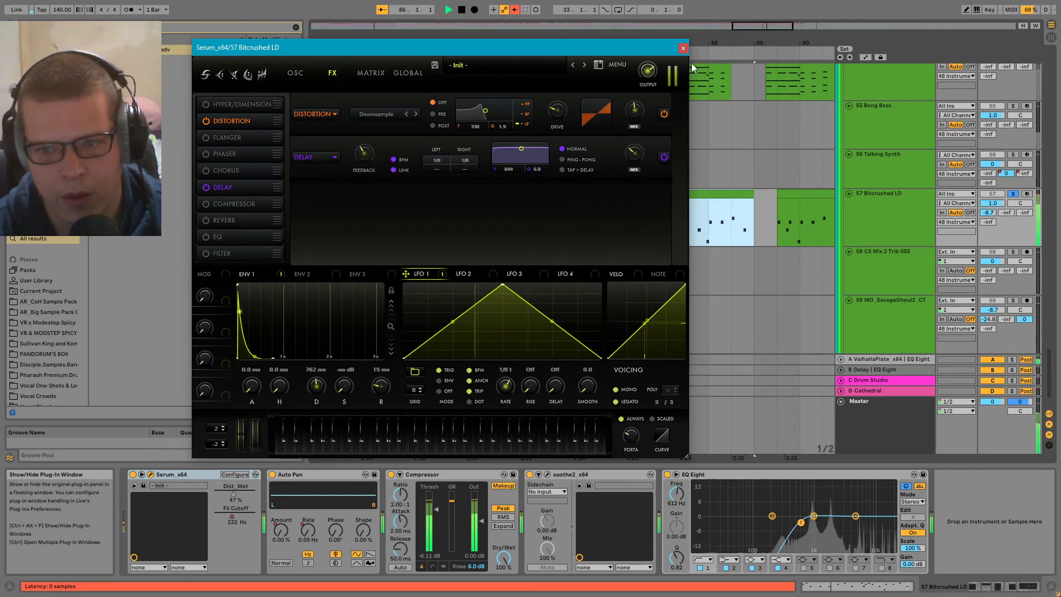
left_click(683, 48)
scroll(719, 250, "up", 5)
key("space")
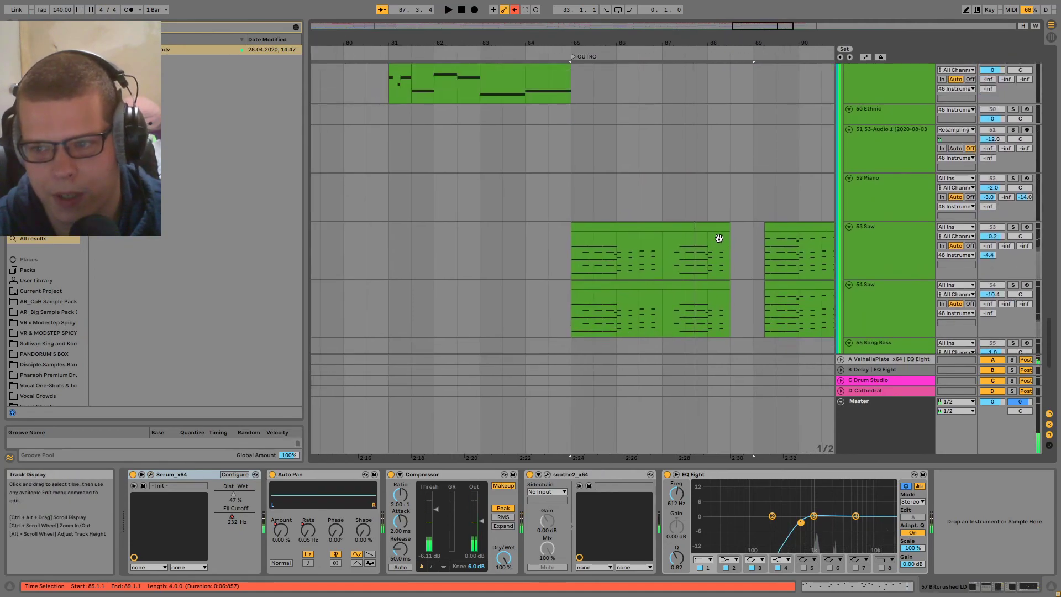
- Play the Bitcrushed LD clip while soloing the Delay and ValhallaPlate return tracks in turn, and stop playback
scroll(719, 250, "down", 5)
key("space")
left_click(880, 369)
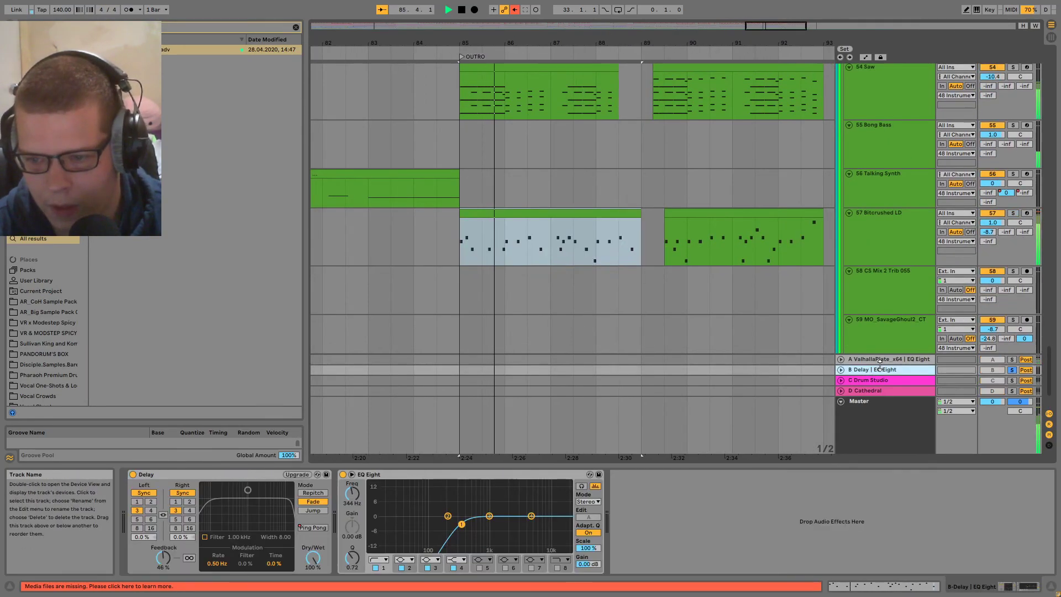
left_click(879, 359)
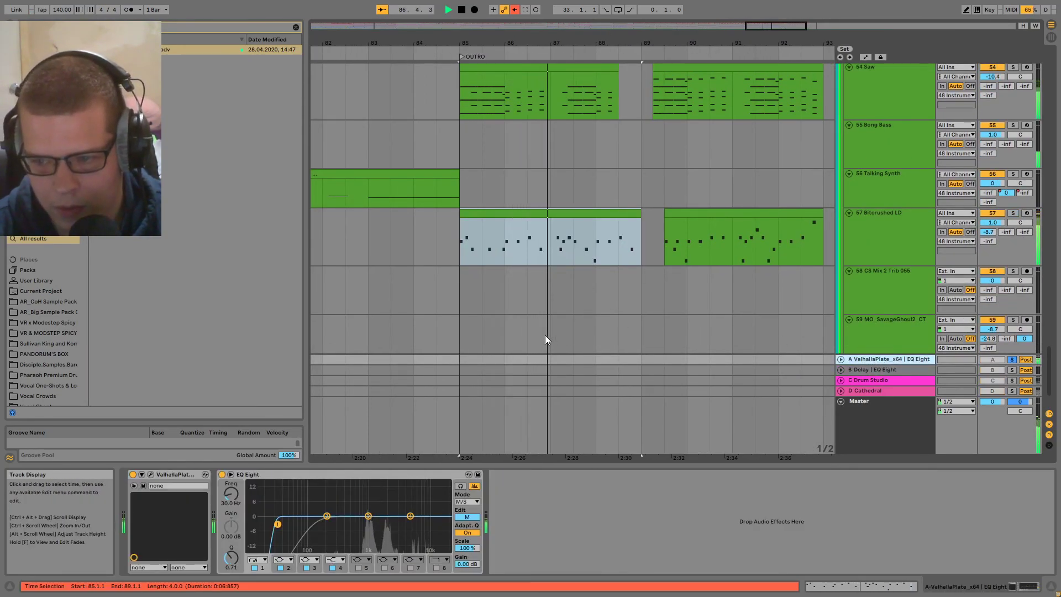
left_click(510, 238)
key("space")
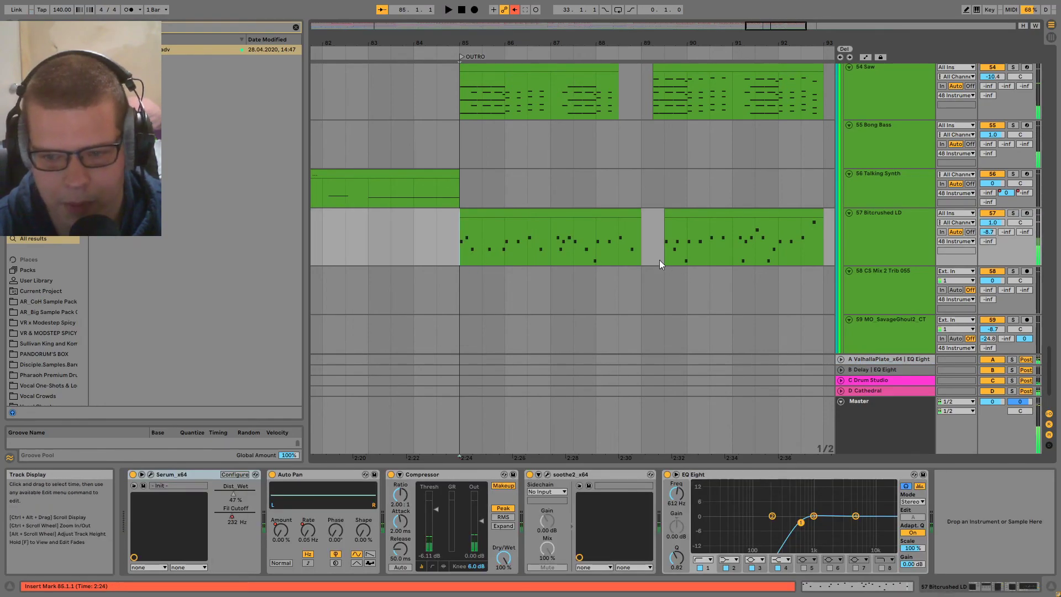
- Play Bitcrushed LD from bar 85 with automation shown, and give each of its automated parameters a separate lane
left_click(869, 229)
left_click(482, 246)
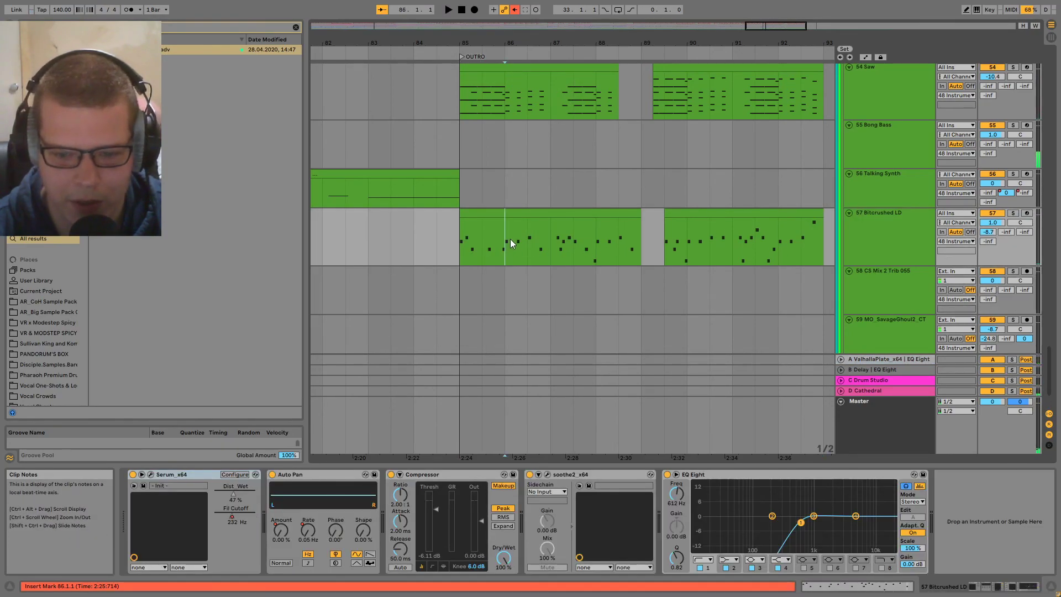
left_click(878, 228)
key("a")
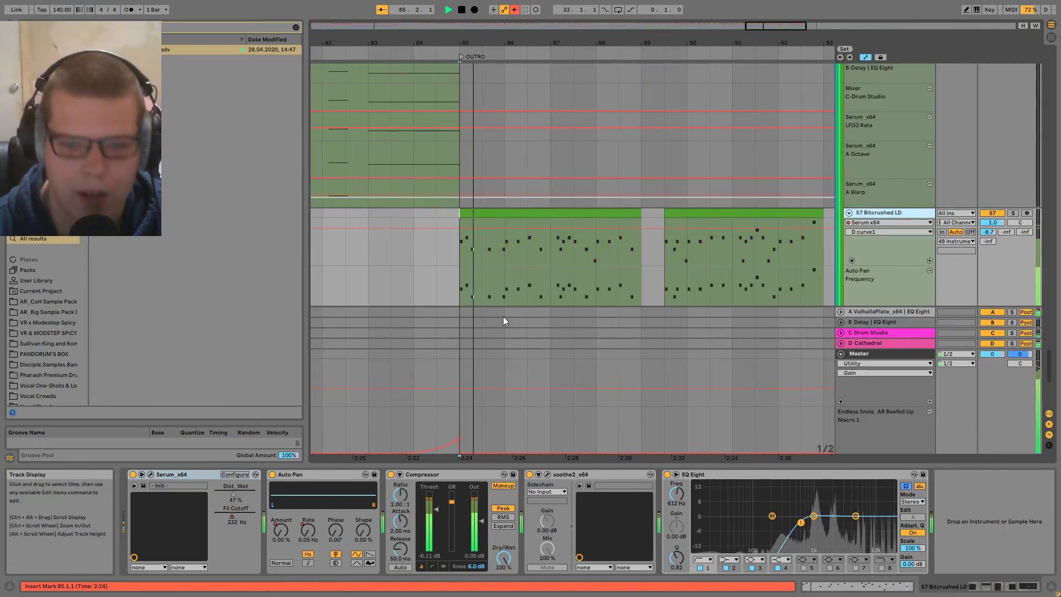
right_click(885, 264)
left_click(894, 278)
- Fit the whole arrangement in view and remove the D curve1 and Dist_Wet automation lanes from Bitcrushed LD
key("w")
scroll(830, 257, "down", 3)
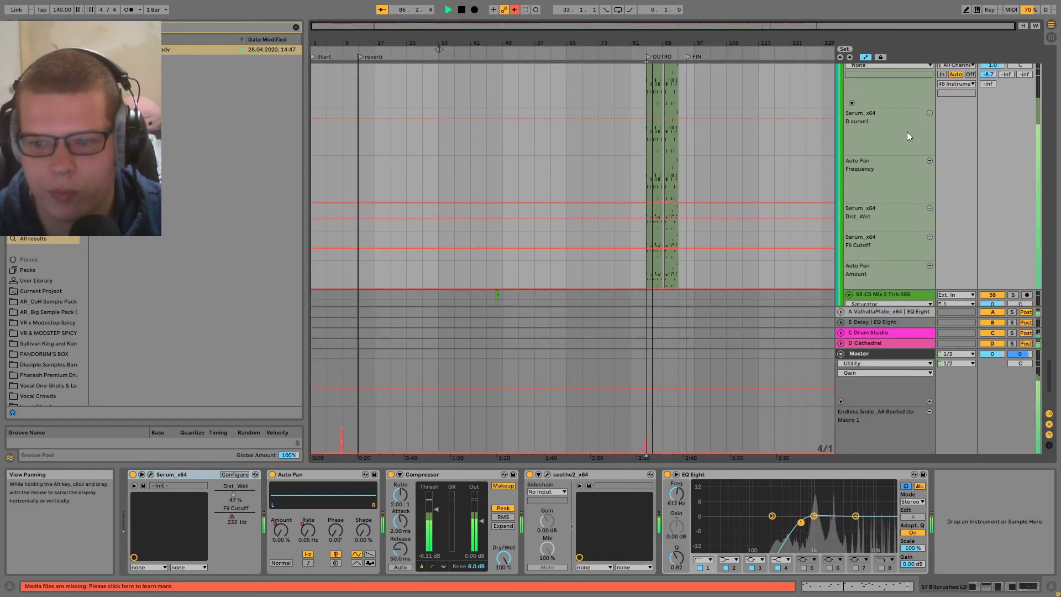
scroll(928, 155, "down", 1)
left_click(930, 160)
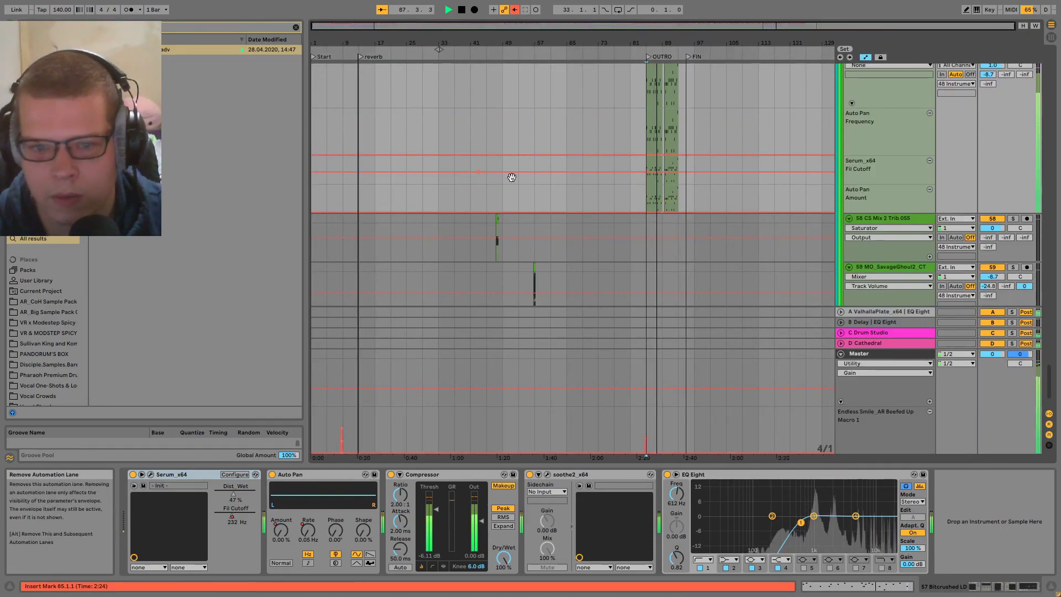
- Examine the Auto Pan Frequency, Fil Cutoff and Auto Pan Amount automation around the outro clips, and hide the automation
scroll(483, 197, "up", 2)
scroll(666, 188, "down", 3)
scroll(703, 191, "up", 3)
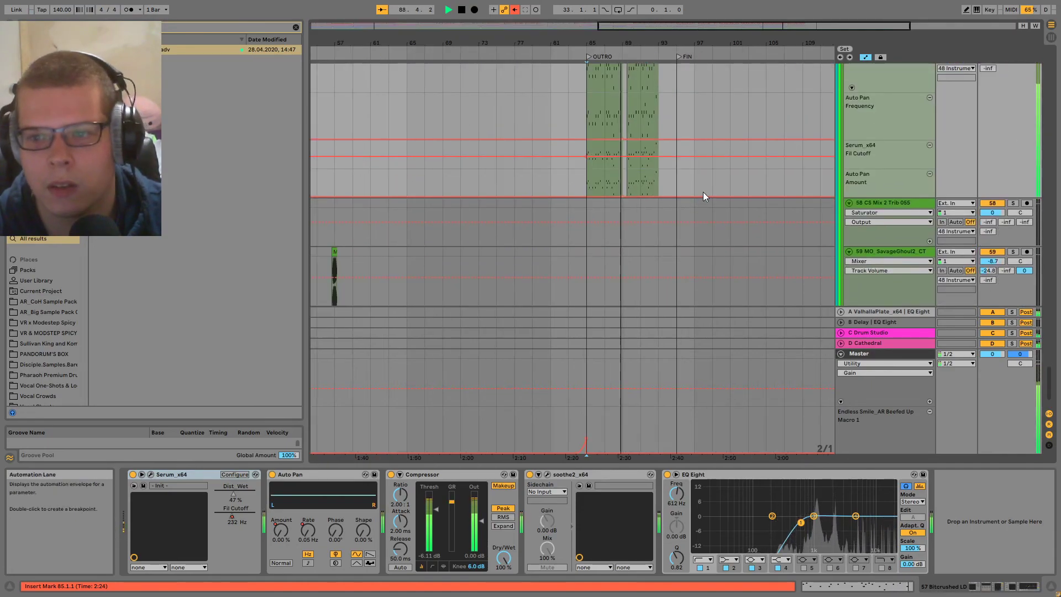
key("space")
scroll(633, 194, "down", 3)
left_click(634, 188)
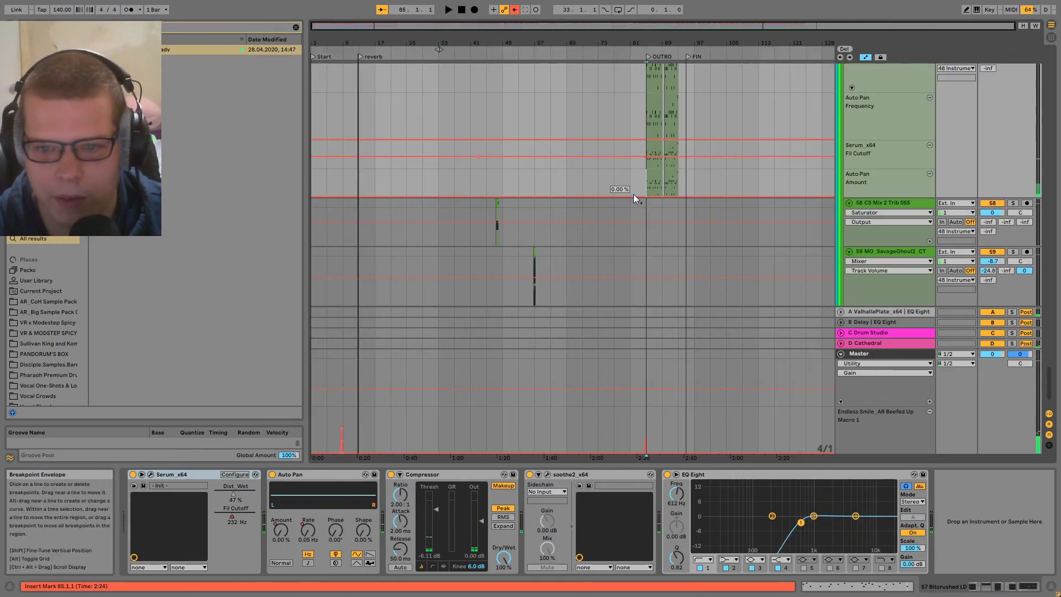
scroll(653, 183, "up", 3)
left_click(652, 180)
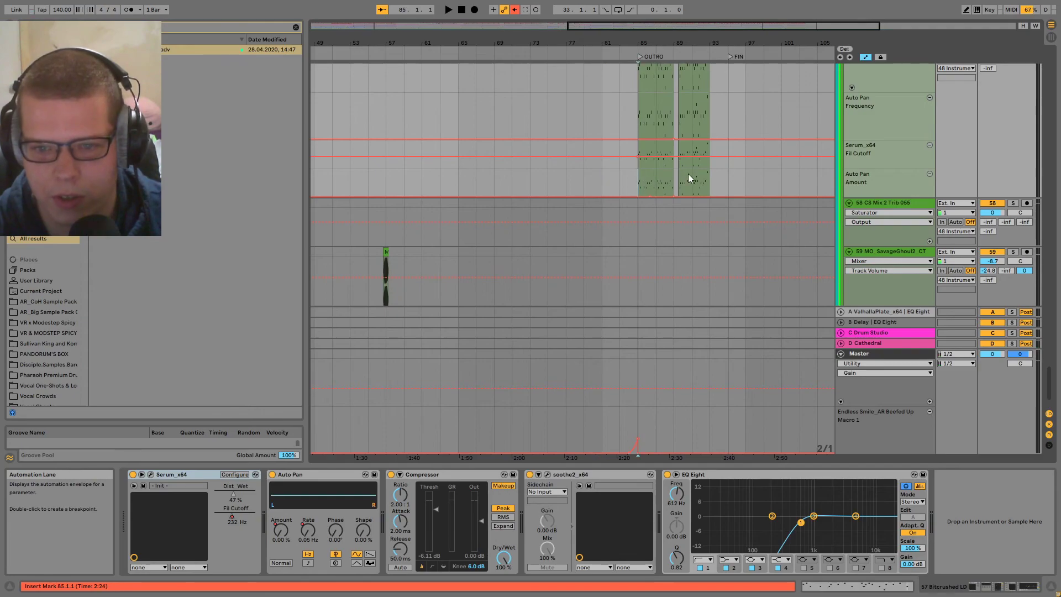
scroll(652, 199, "up", 5)
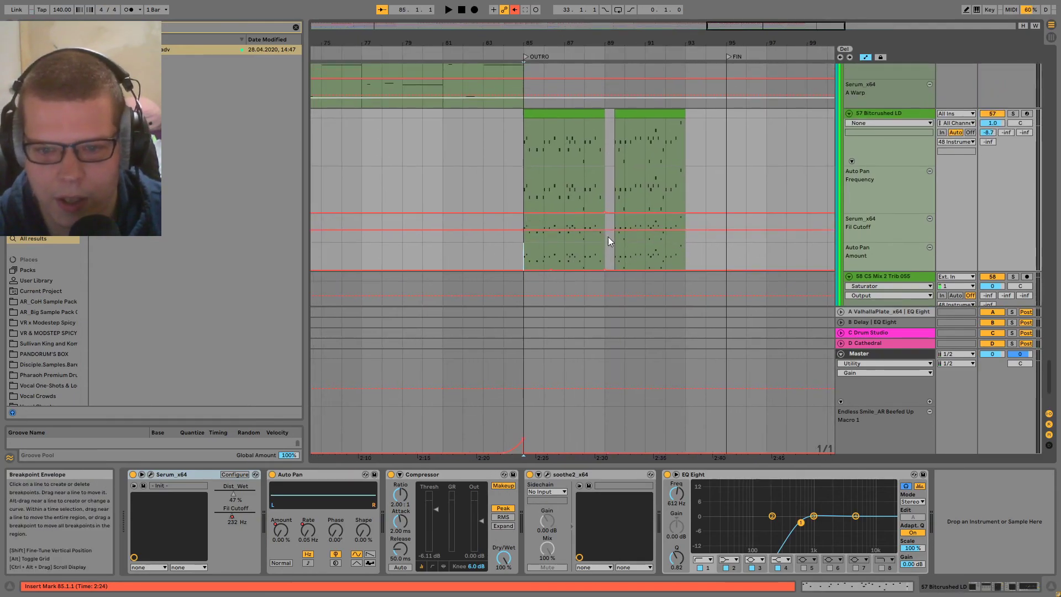
scroll(636, 235, "down", 5)
scroll(620, 220, "up", 4)
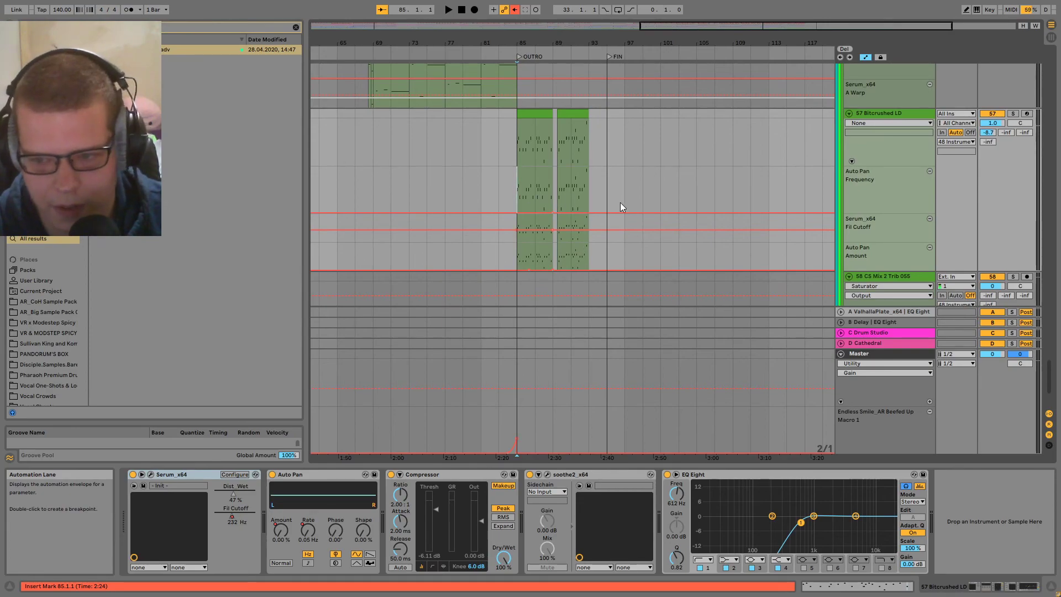
scroll(620, 202, "down", 5)
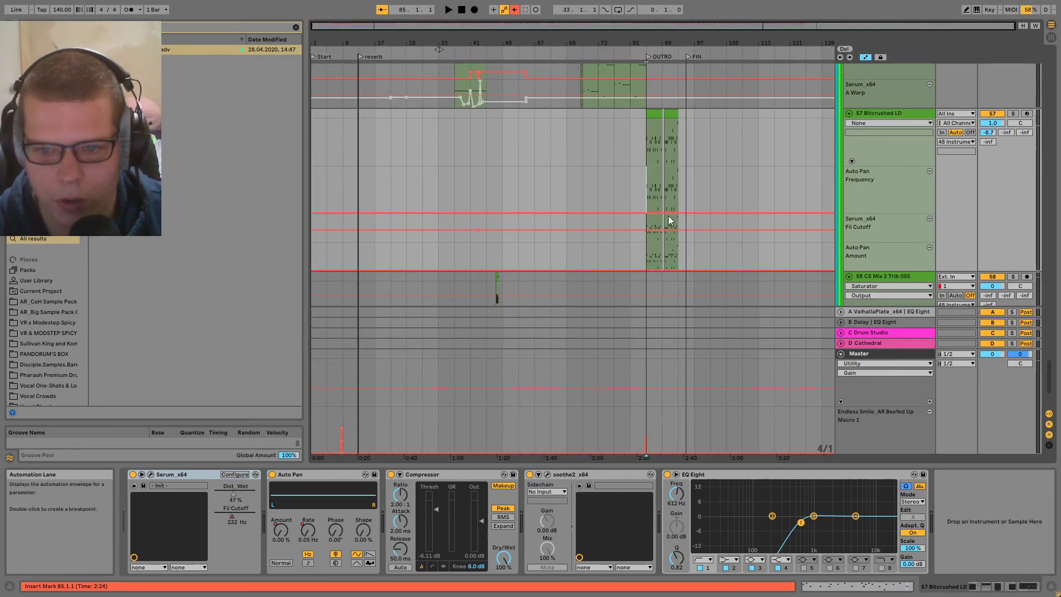
scroll(669, 220, "up", 4)
scroll(684, 265, "up", 4)
key("a")
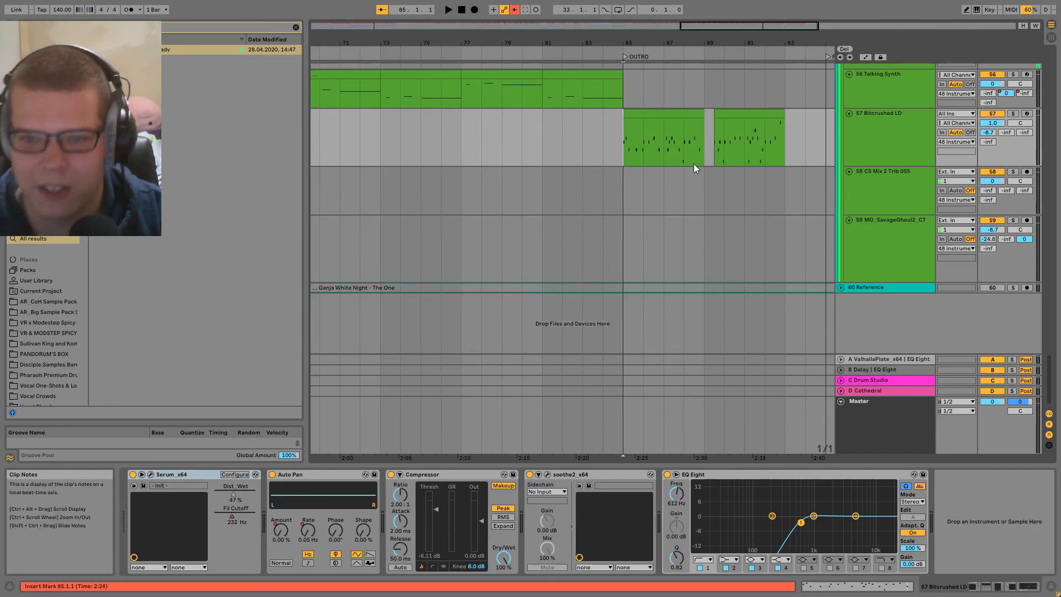
- Play the Bitcrushed LD clip and switch its soothe2 device off and back on to compare
key("space")
left_click(529, 475)
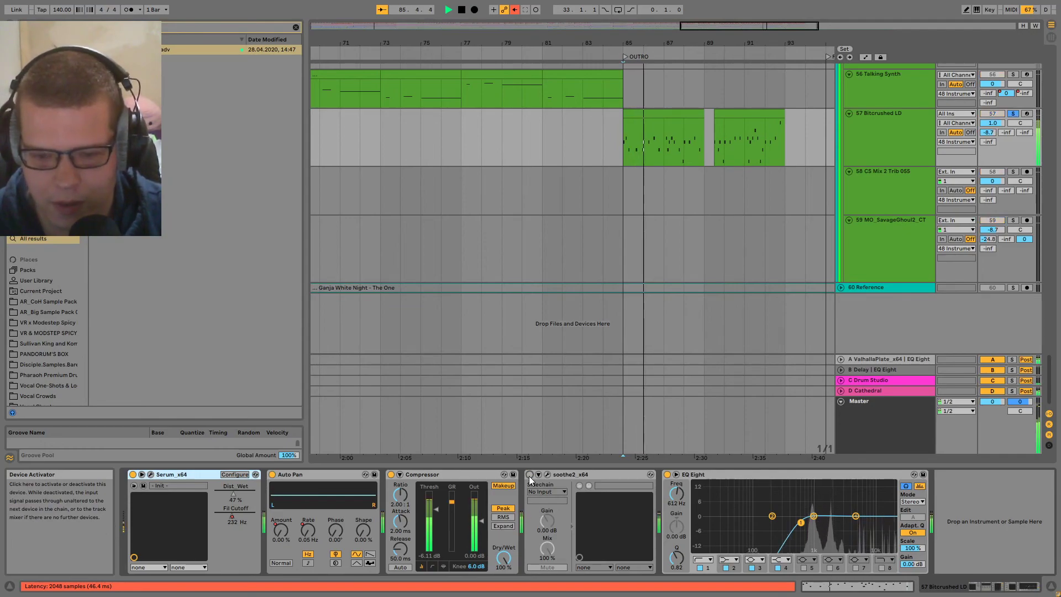
left_click(529, 476)
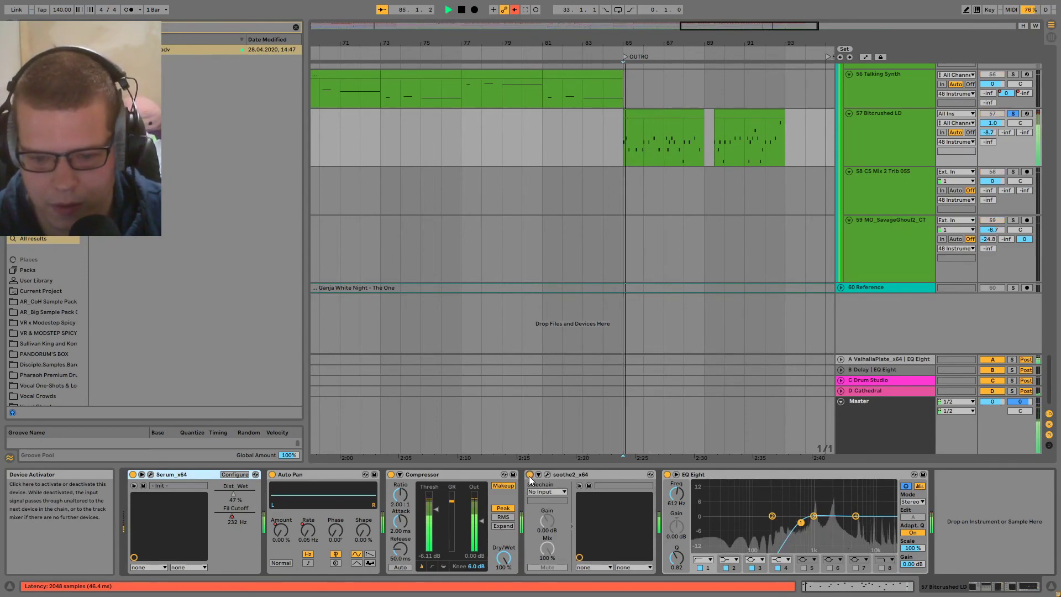
key("space")
- Locate the short CS Mix 2 Trib 055 clip in bar 47 and select it
scroll(790, 180, "down", 5)
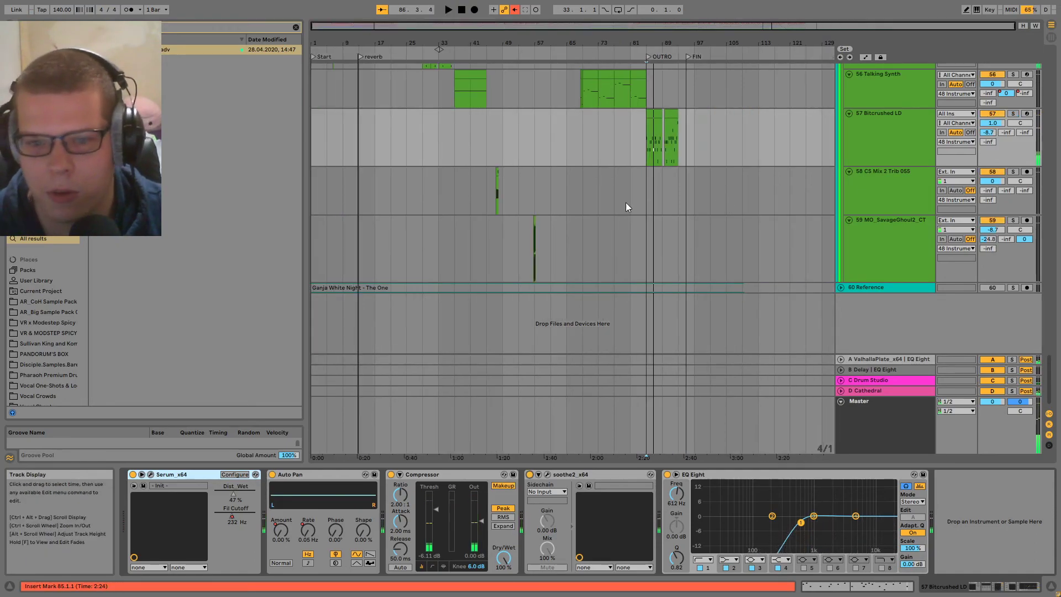
left_click(493, 197)
scroll(493, 197, "up", 6)
left_click_drag(606, 203, 555, 265)
scroll(504, 225, "up", 3)
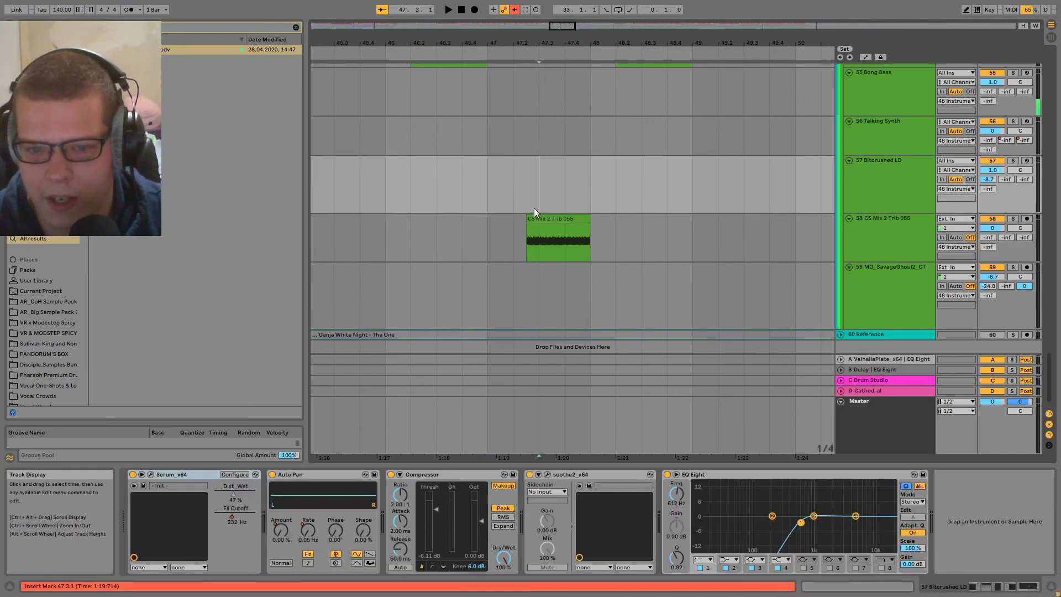
left_click(534, 226)
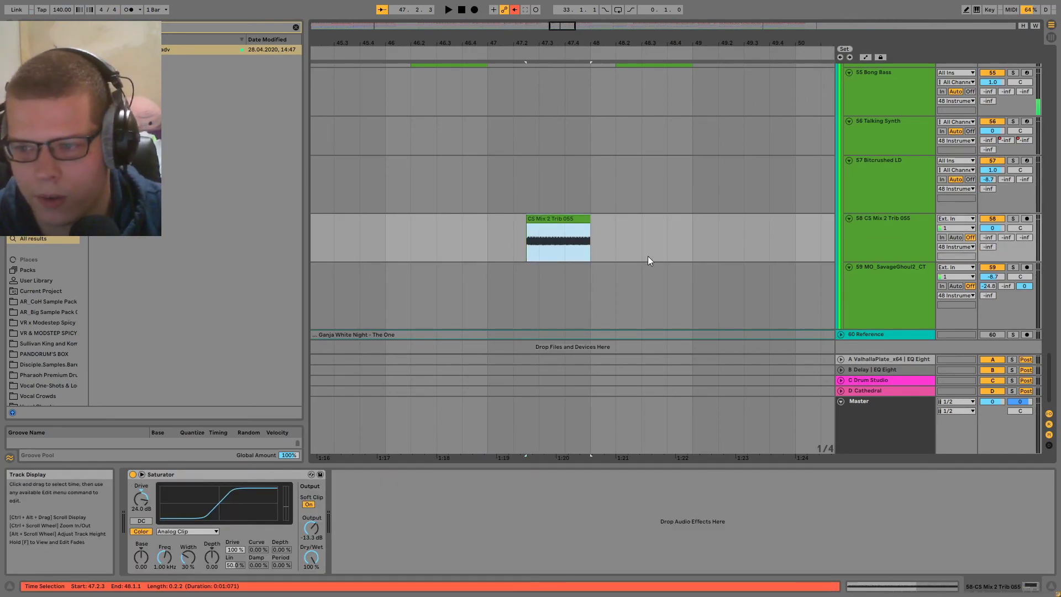
- Solo the CS Mix 2 Trib 055 track and play its clip
scroll(569, 283, "up", 3)
scroll(575, 260, "down", 3)
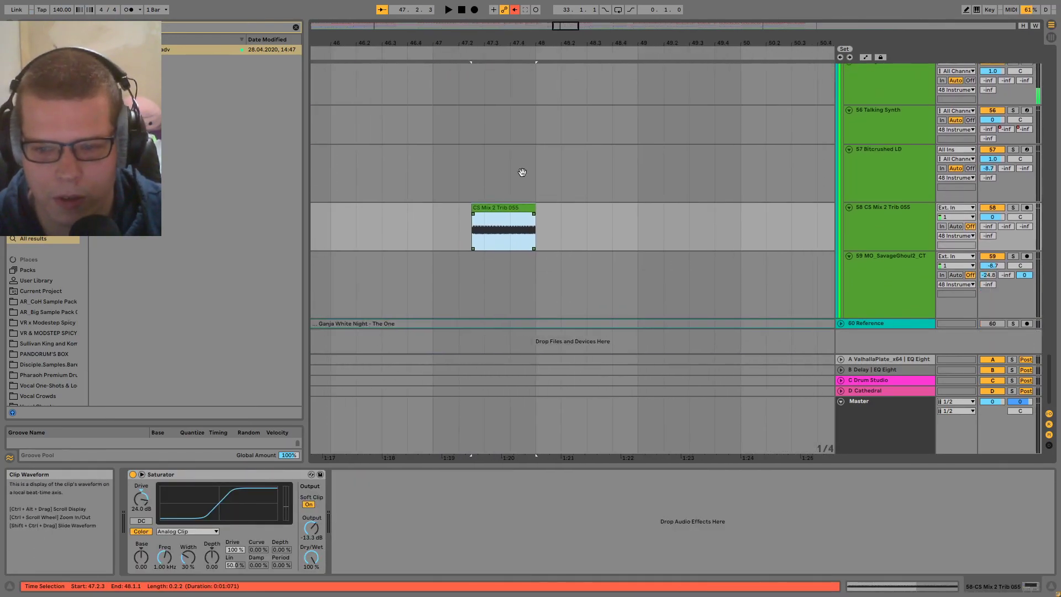
key("space")
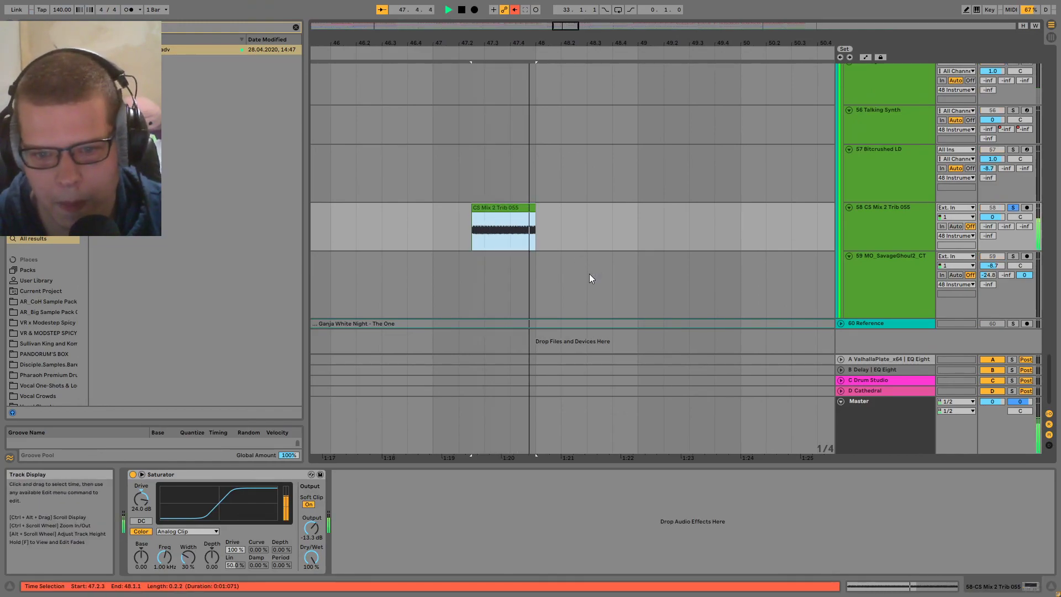
key("space")
- Reselect the CS Mix 2 Trib 055 clip and play it with its Saturator switched off and back on
left_click(481, 220)
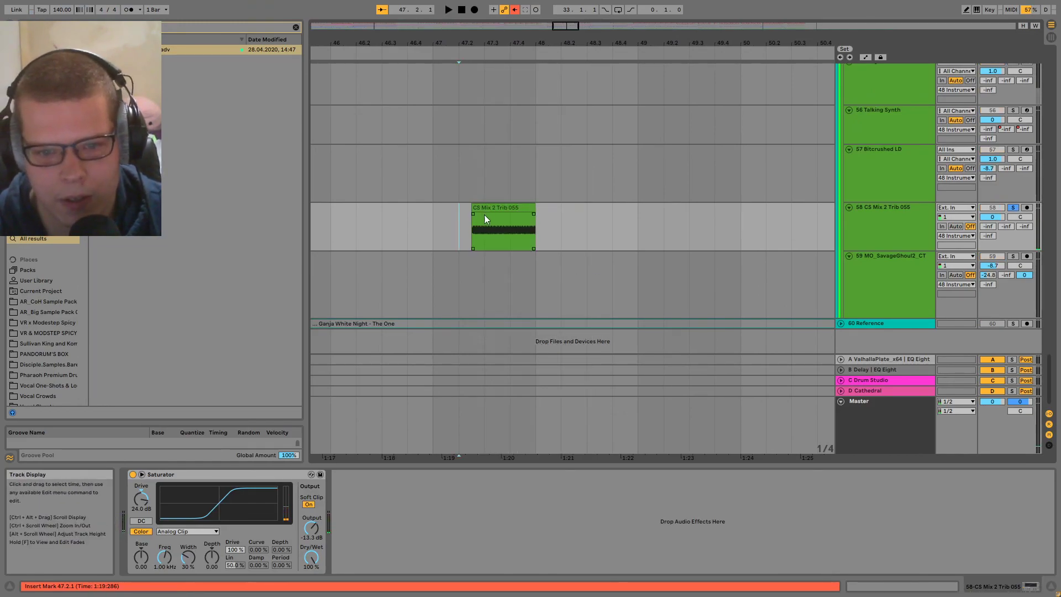
left_click(507, 201)
left_click(513, 205)
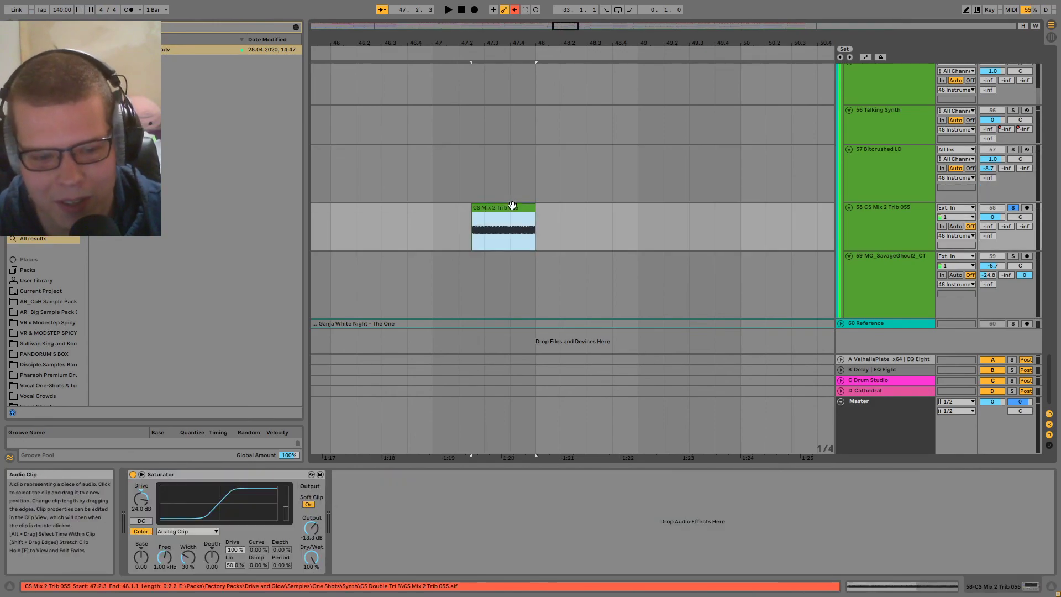
left_click(133, 475)
key("space")
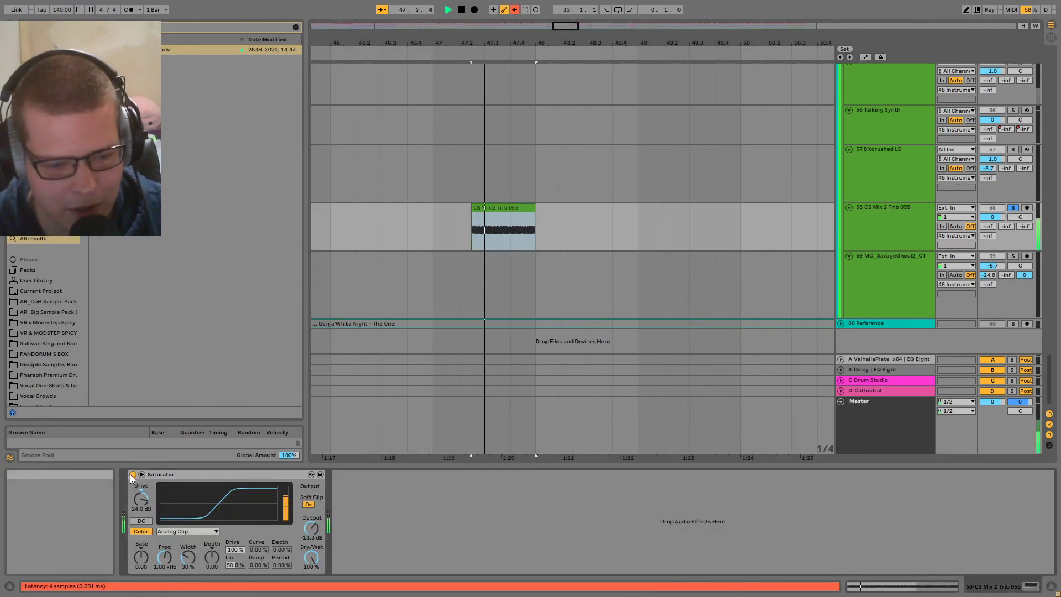
key("space")
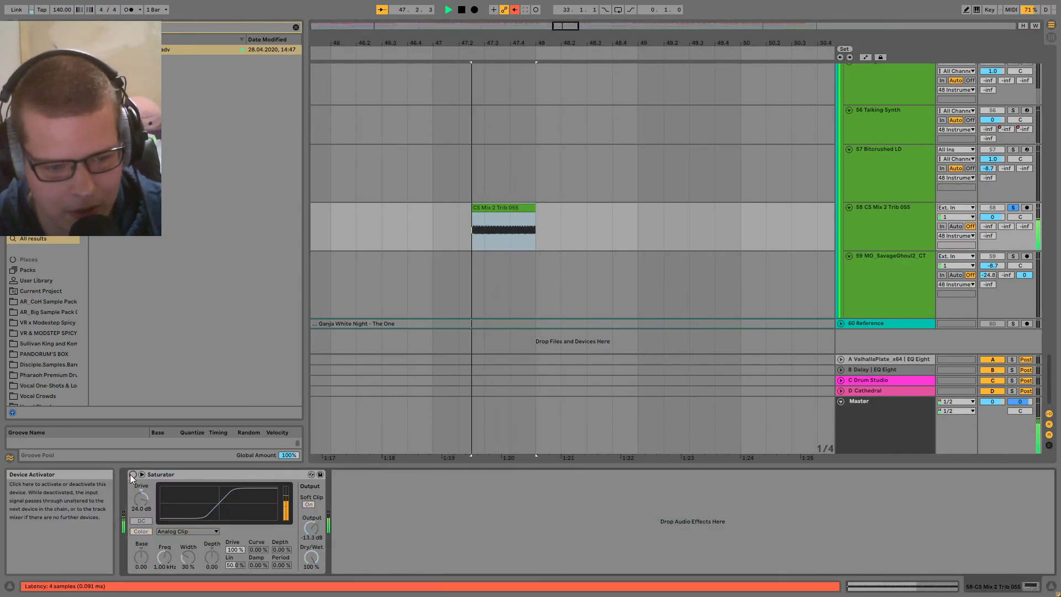
left_click(134, 475)
key("space")
key("space")
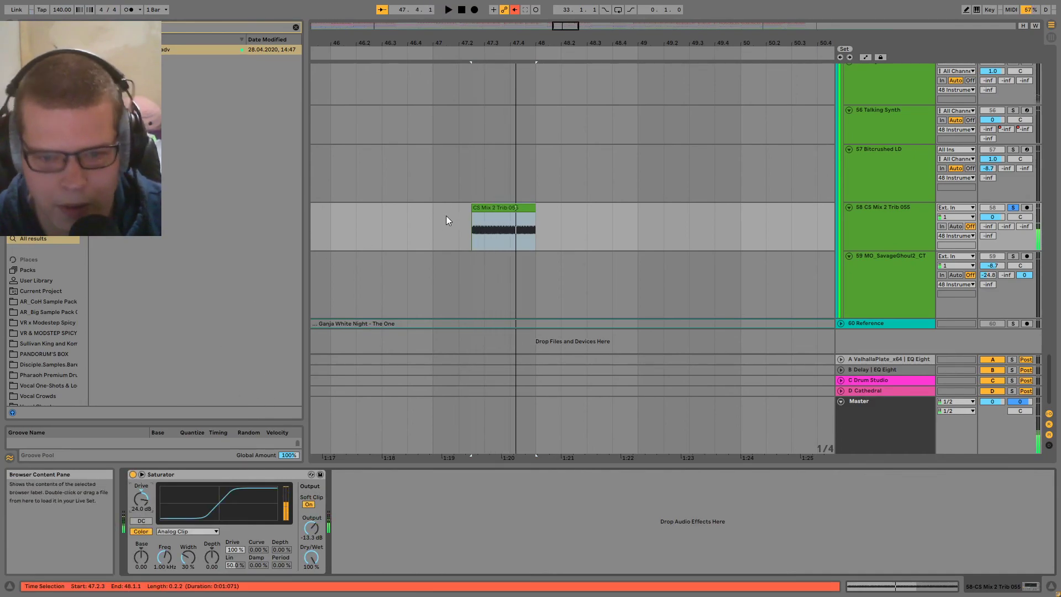
- Solo the MO_SavageGhoul2_CT track and play its short clip near bar 57
left_click(484, 225)
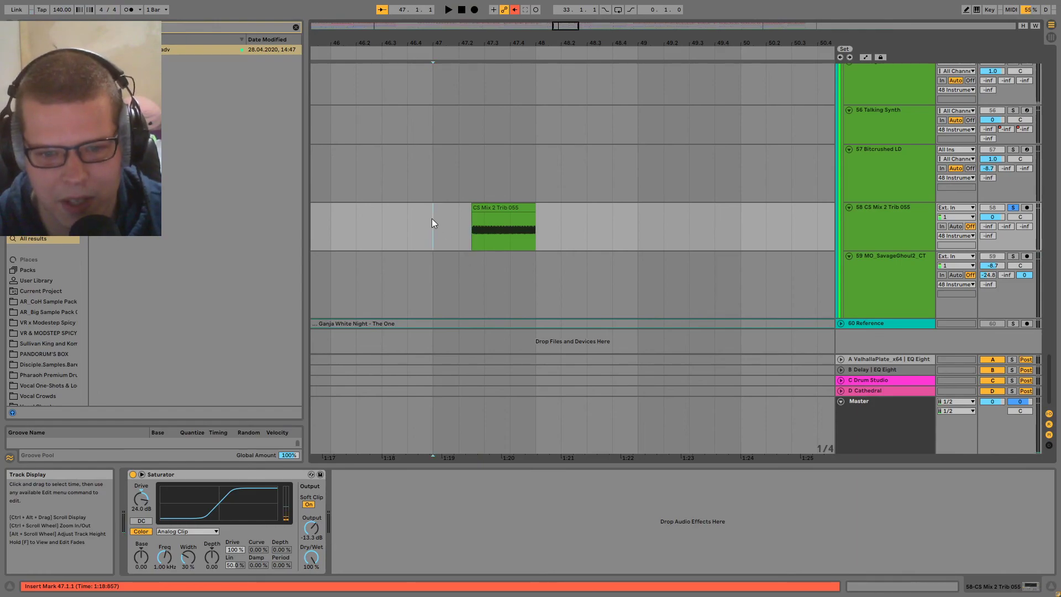
scroll(659, 277, "down", 10)
left_click(525, 268)
left_click(533, 285)
scroll(533, 285, "up", 5)
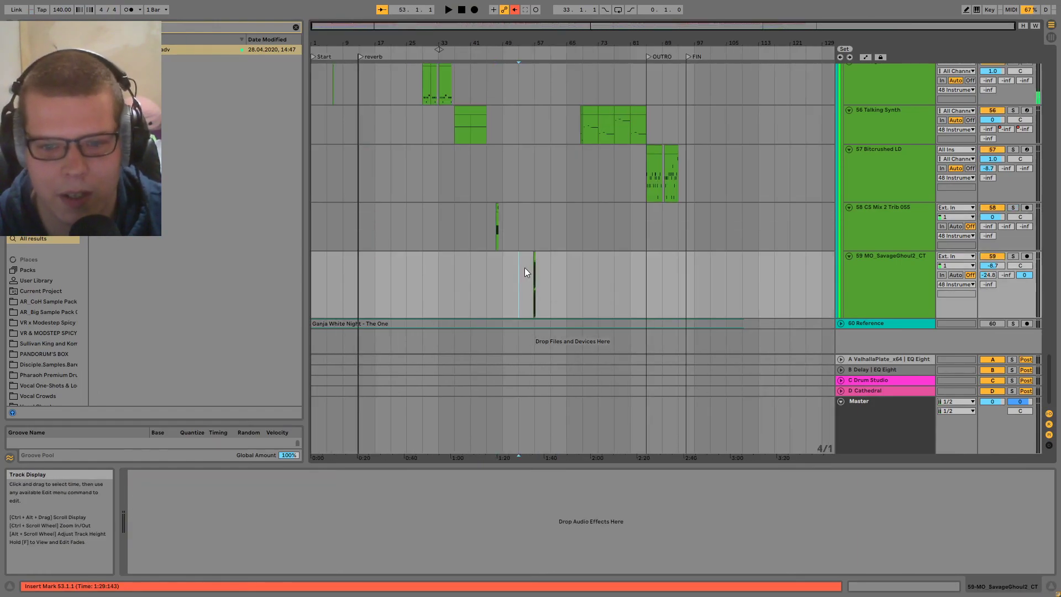
scroll(546, 323, "up", 4)
key("space")
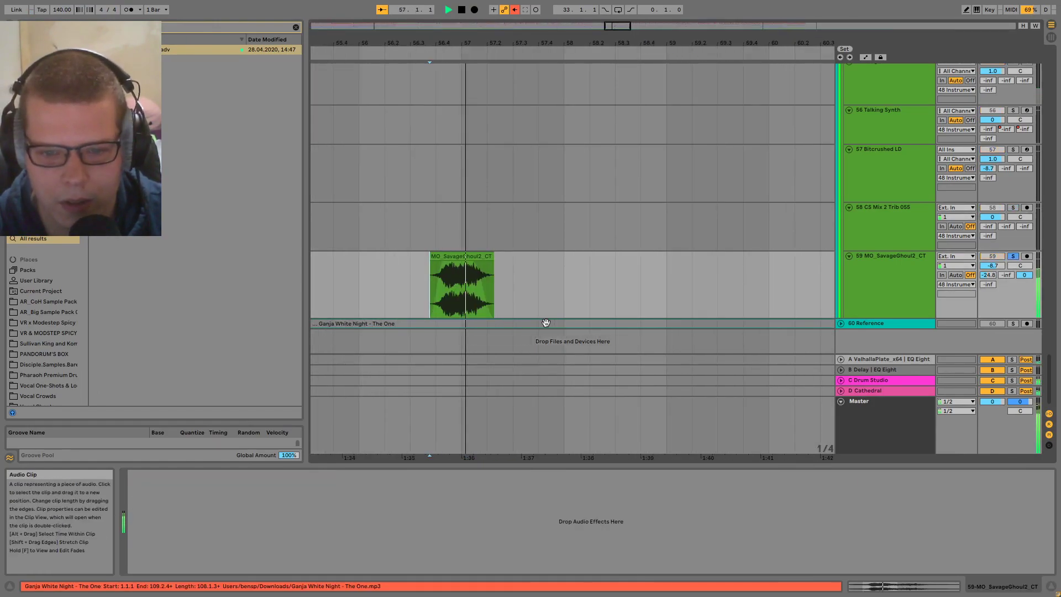
left_click(879, 275)
key("space")
- Examine the fade-in and fade-out shapes of the MO_SavageGhoul2_CT clip up close
left_click(457, 293)
scroll(444, 282, "up", 2)
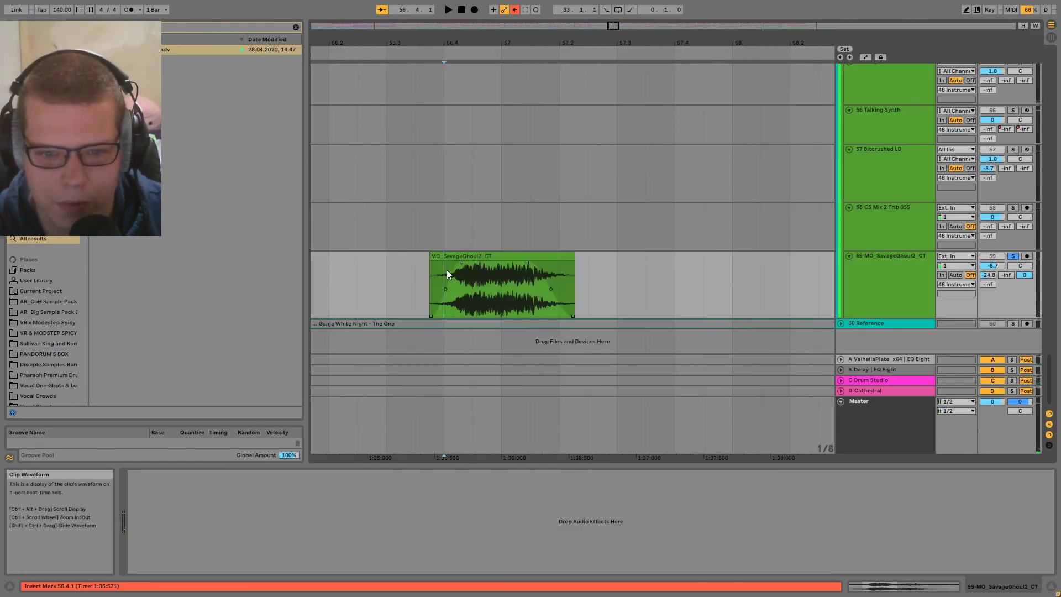
left_click(476, 256)
scroll(487, 271, "down", 3)
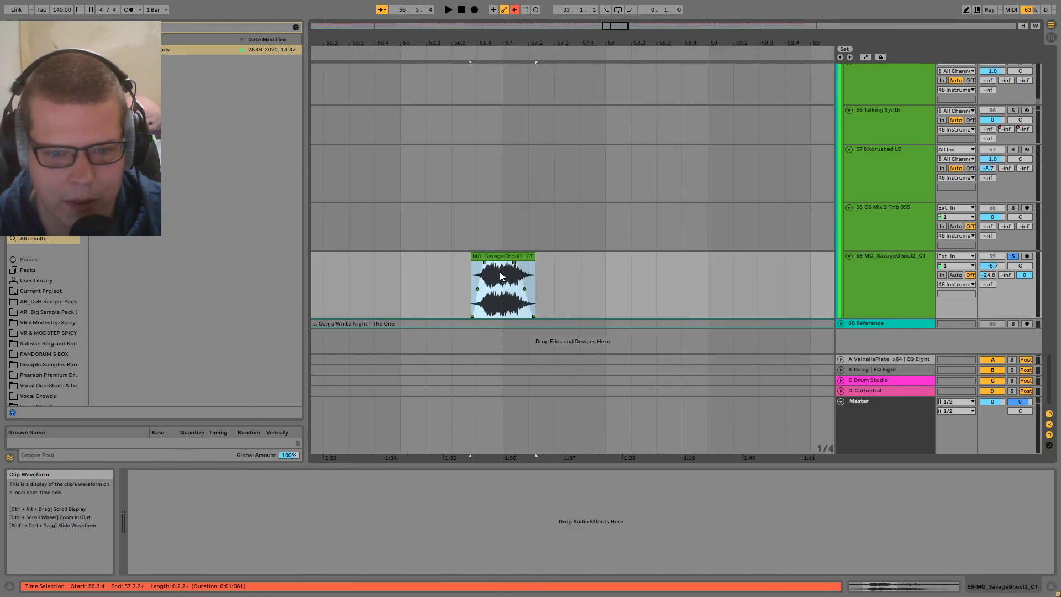
left_click(480, 291)
scroll(470, 287, "up", 2)
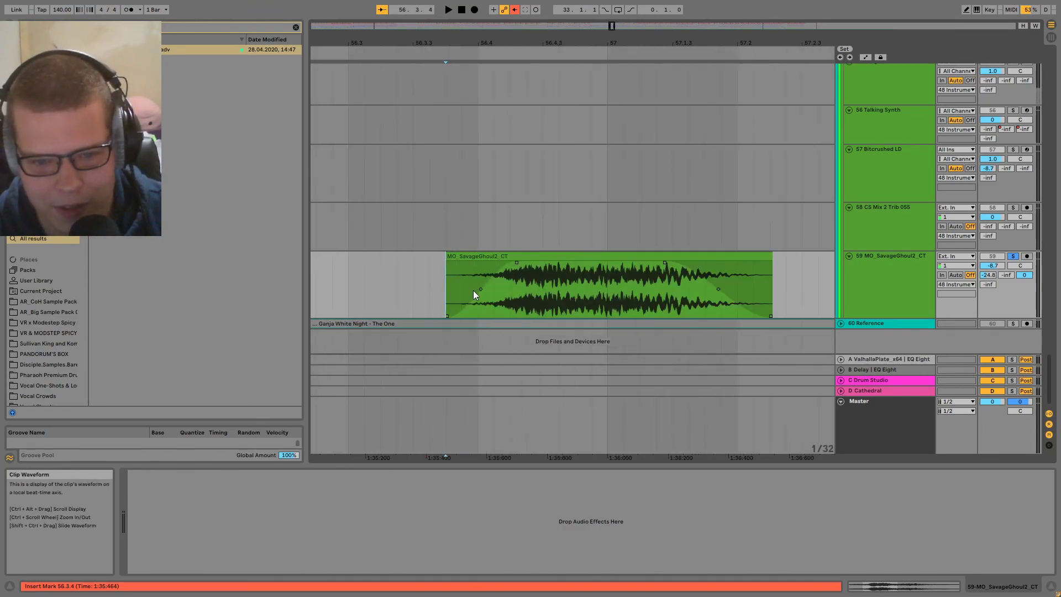
- Unsolo the MO_SavageGhoul2_CT track and play the section from 56.3.4 in the full mix
scroll(497, 288, "down", 6)
key("space")
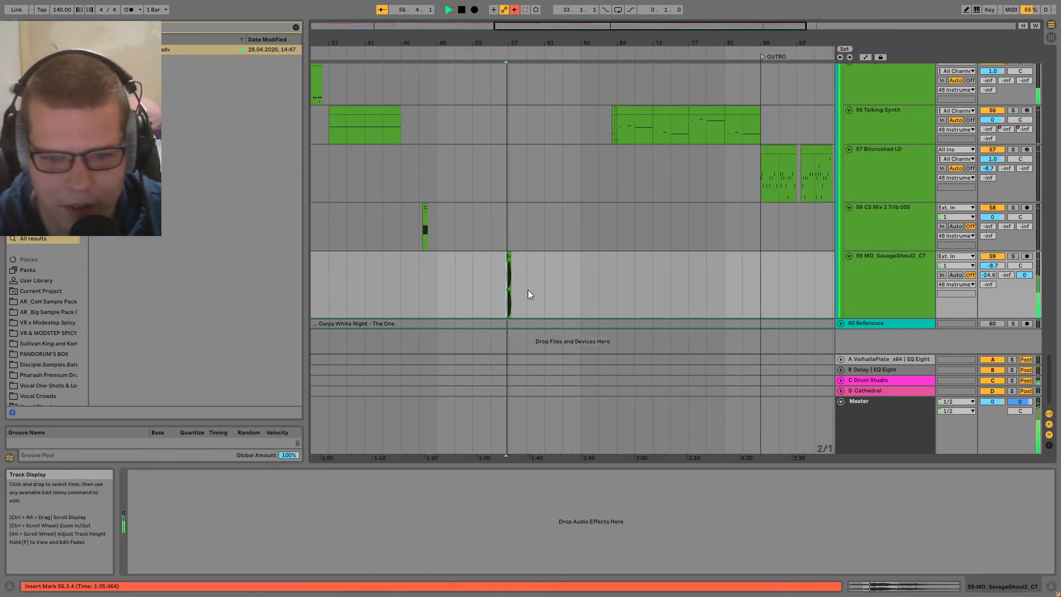
left_click(526, 277)
scroll(630, 309, "down", 3)
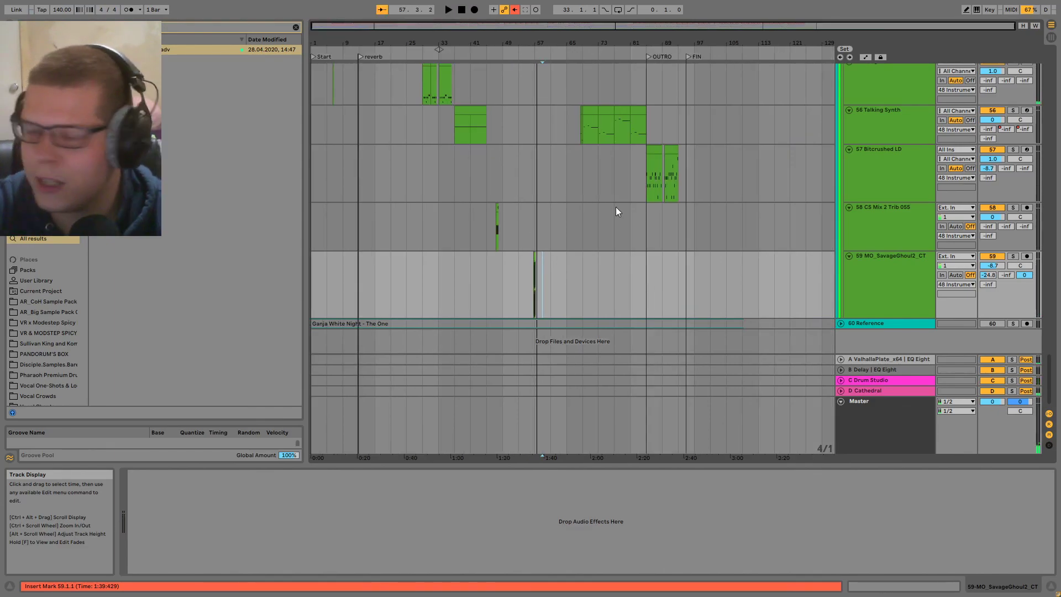
- Unfold the Reference track and inspect its Ganja White Night - The One clip around bar 13
left_click(841, 324)
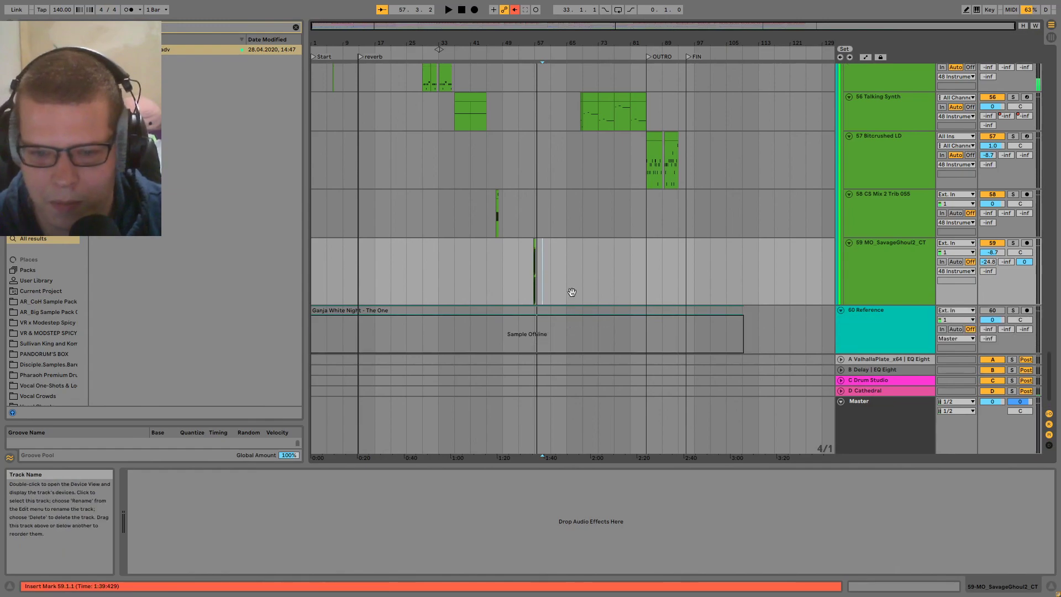
left_click(408, 311)
left_click(358, 304)
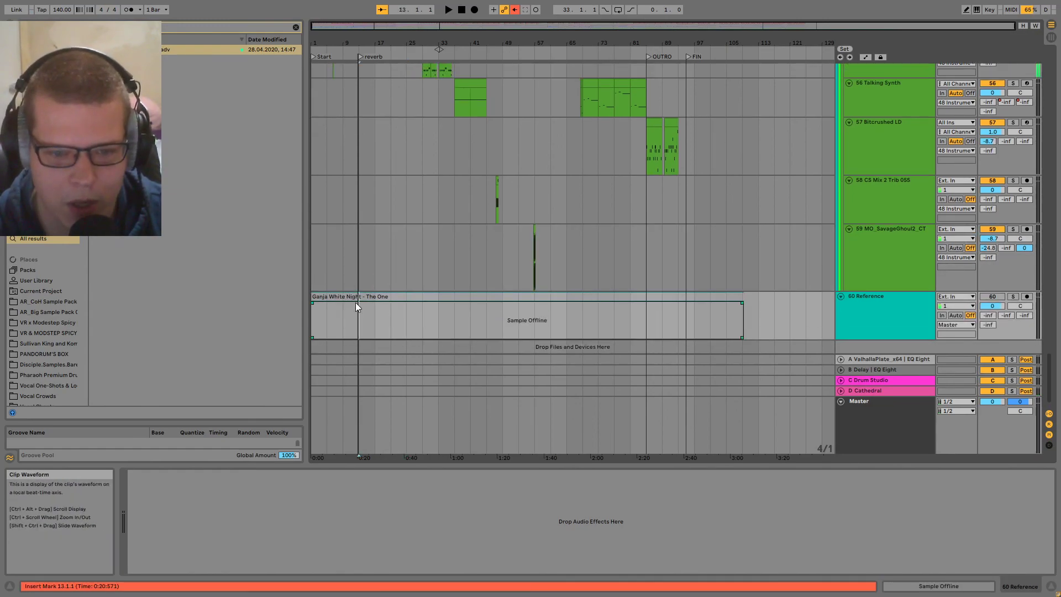
scroll(346, 313, "up", 4)
left_click_drag(346, 313, 580, 336)
scroll(580, 337, "down", 4)
- Collapse all tracks and groups in the arrangement at once and select the 25 SC group
left_click(844, 316)
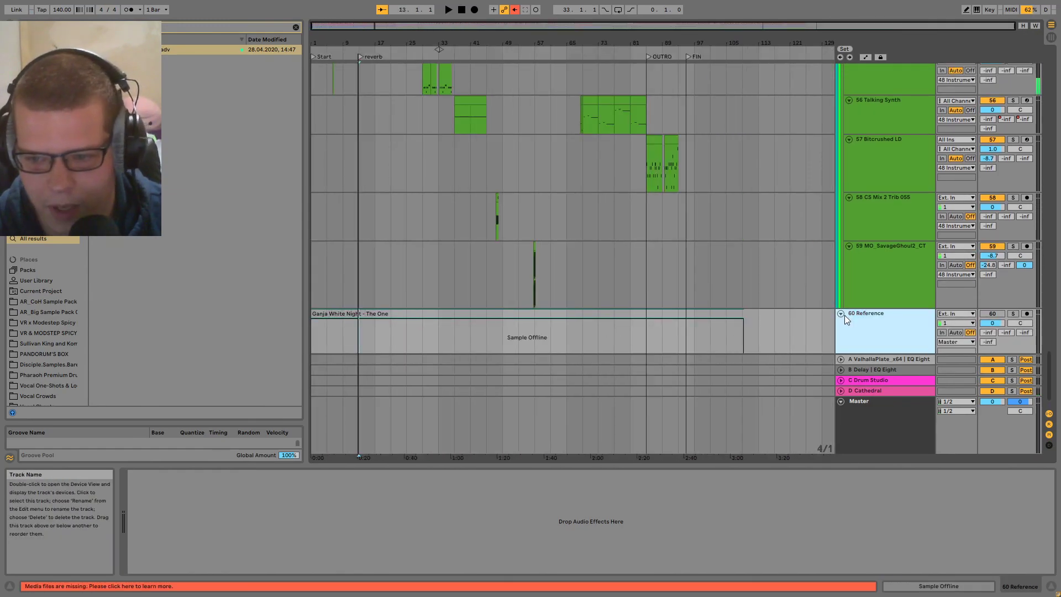
left_click(843, 313, "alt")
left_click(565, 120)
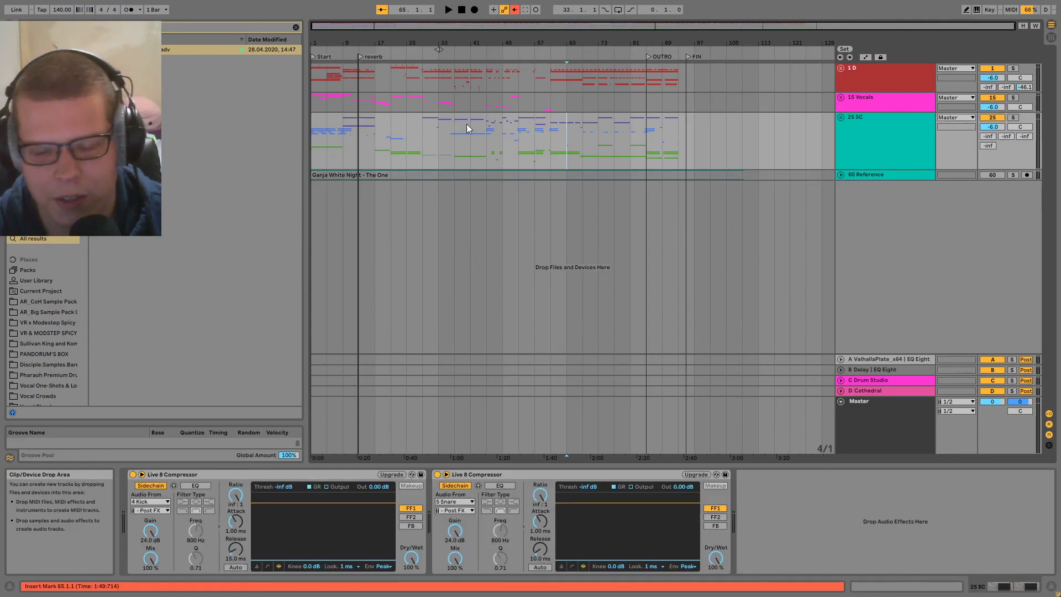
- Examine the collapsed D, Vocals and SC groups across bars 33 to 57 of the arrangement
left_click(468, 102)
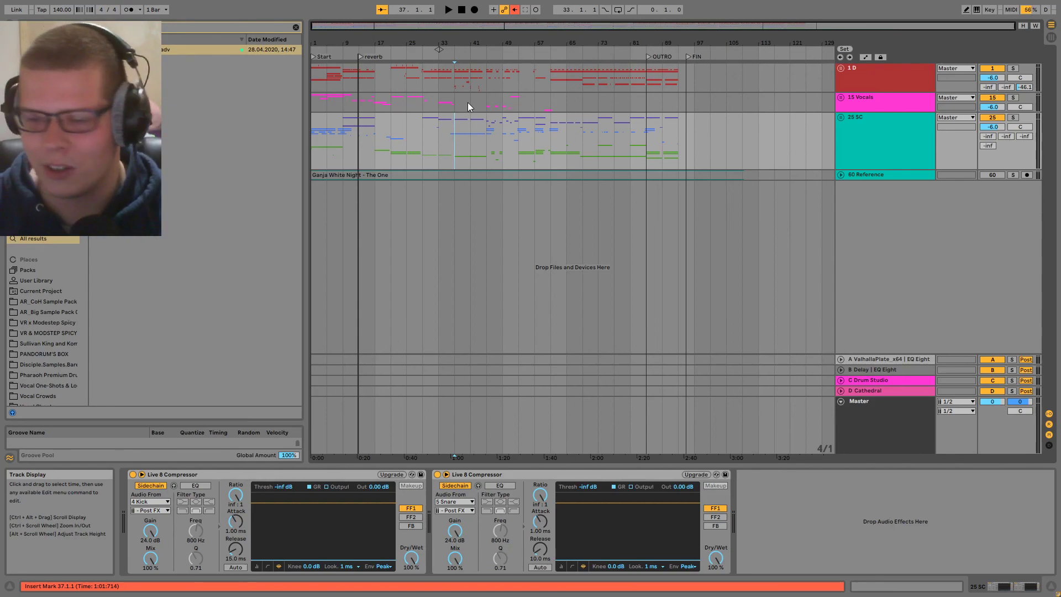
left_click(540, 153)
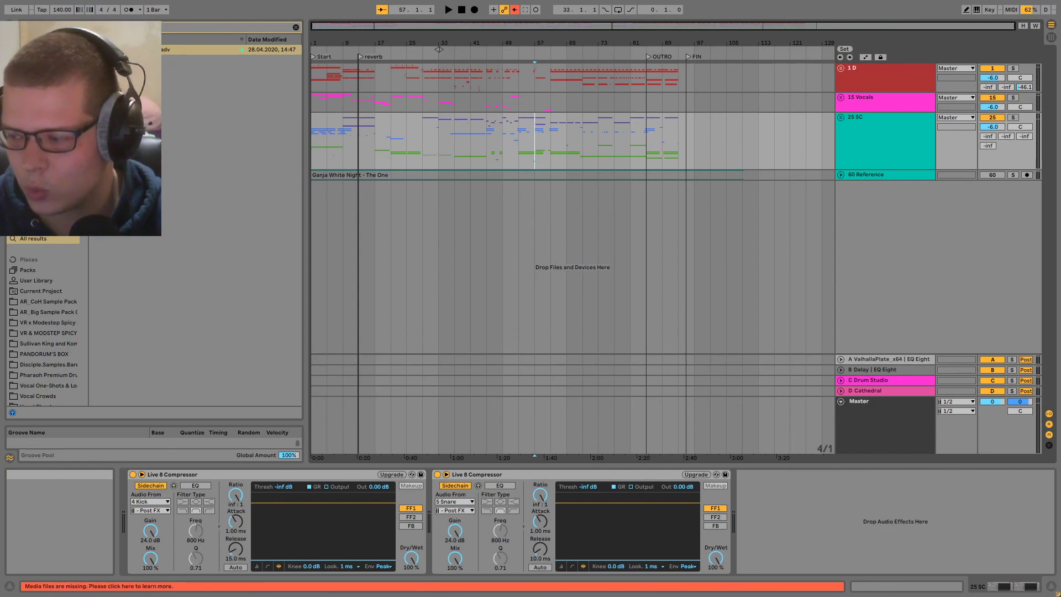
left_click(451, 173)
left_click(444, 152)
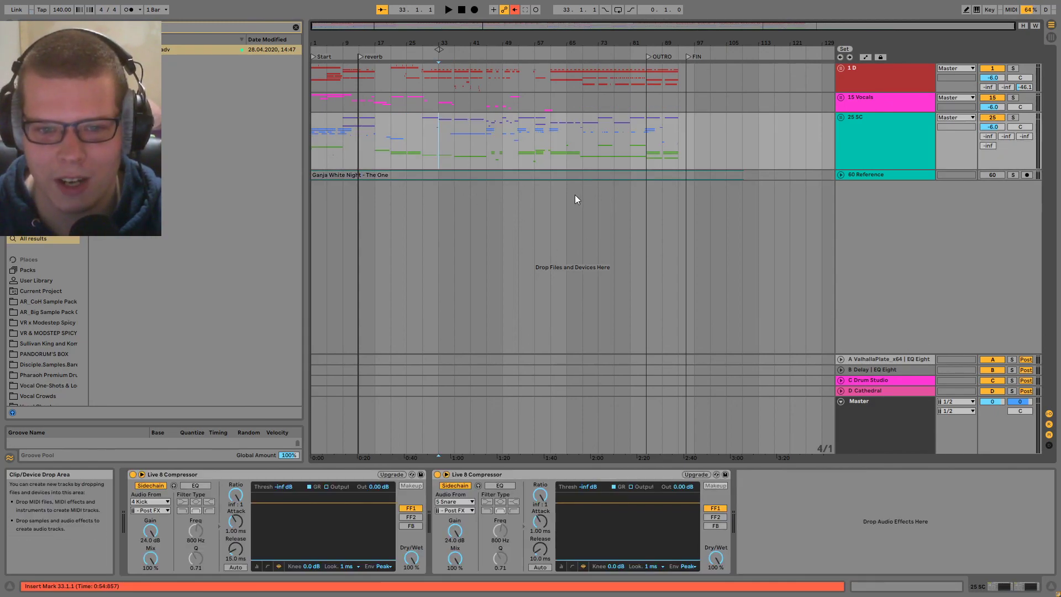
left_click(439, 134)
key("plus")
key("plus")
key("plus")
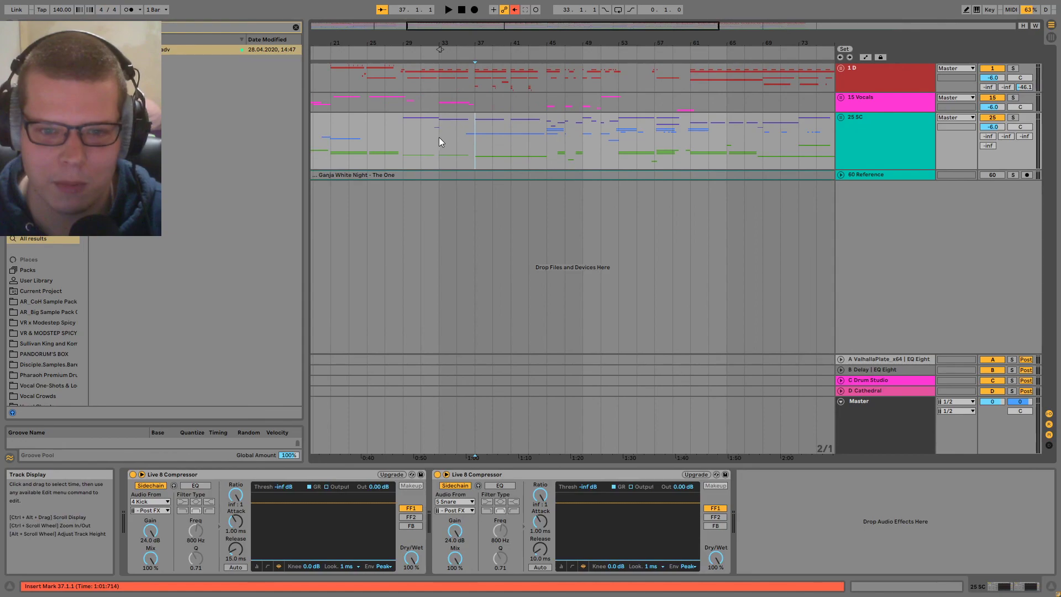
key("minus")
key("minus")
key("minus")
left_click(487, 135)
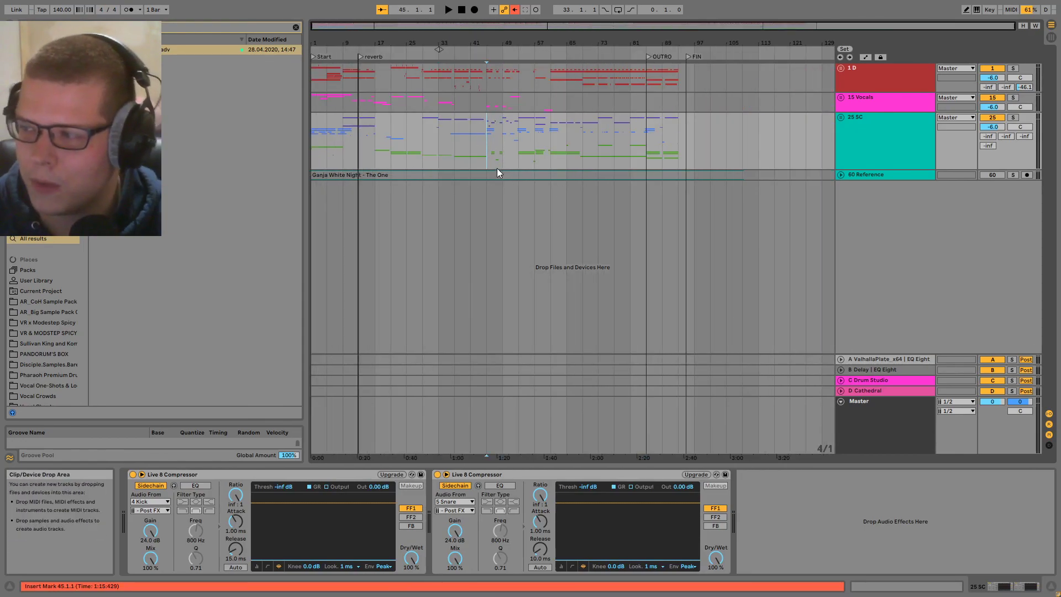
left_click(508, 129)
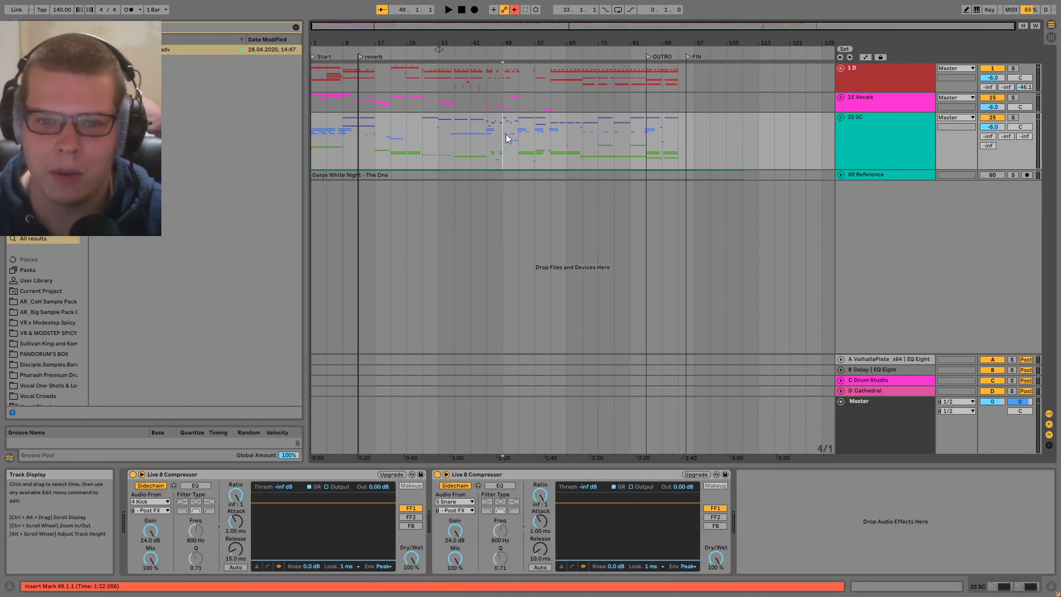
scroll(506, 134, "up", 5, "ctrl")
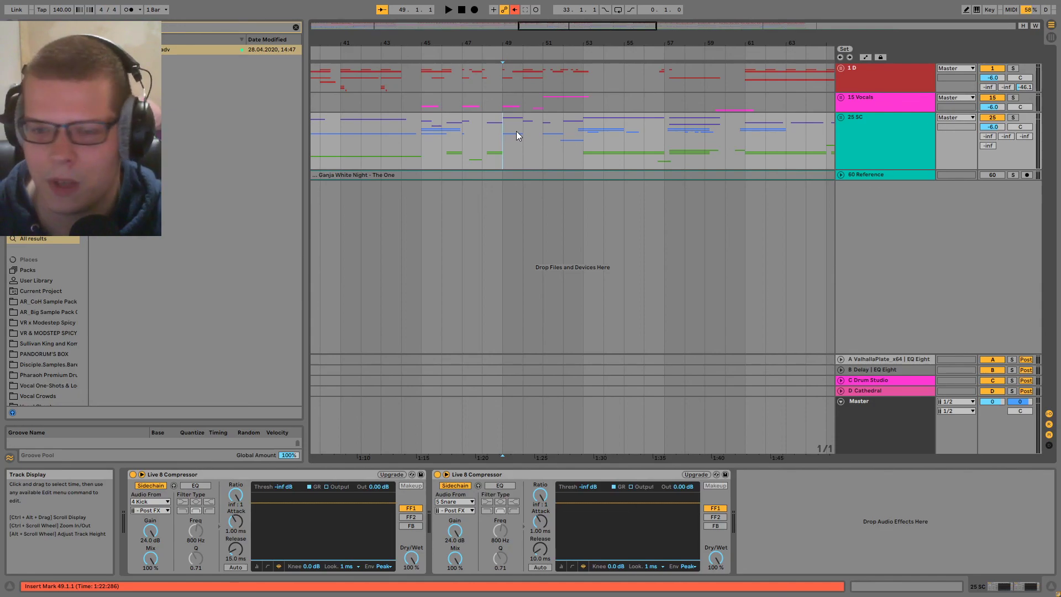
scroll(486, 134, "down", 5, "ctrl")
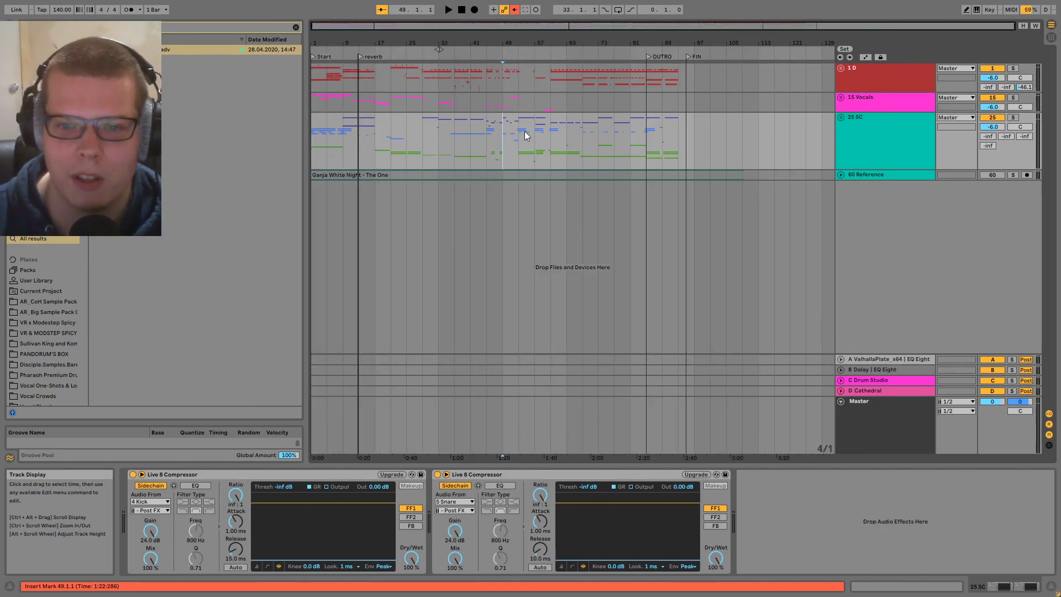
left_click(686, 136)
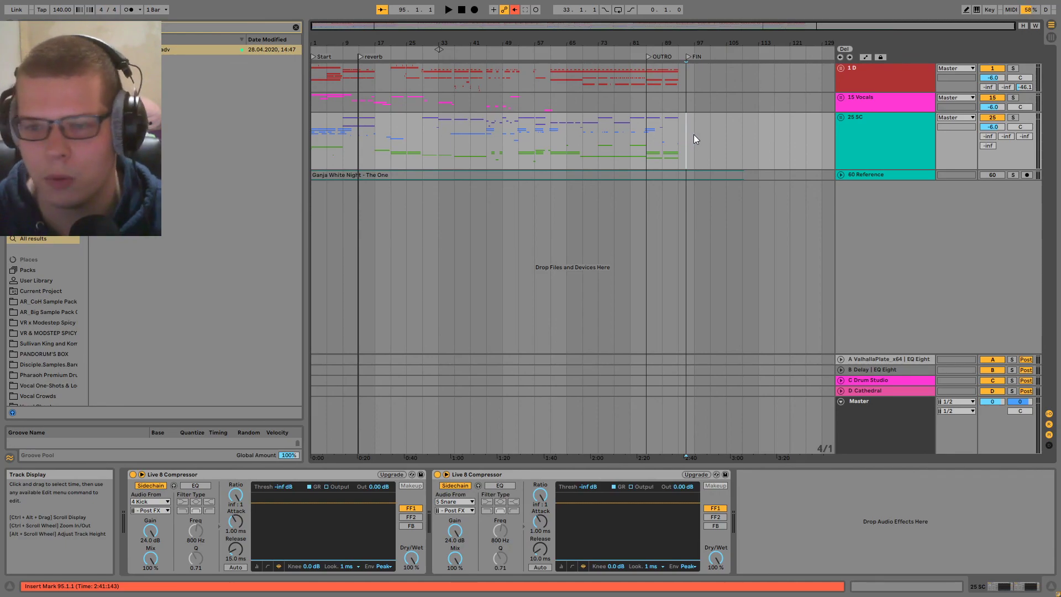
key("Down")
key("Up")
key("Right")
key("Right")
key("Down")
key("Up")
key("Up")
key("Up")
key("Down")
key("Up")
key("Down")
key("Down")
key("Up")
key("Down")
left_click(678, 103)
left_click(686, 100)
key("Down")
key("Up")
key("Down")
key("Up")
key("Down")
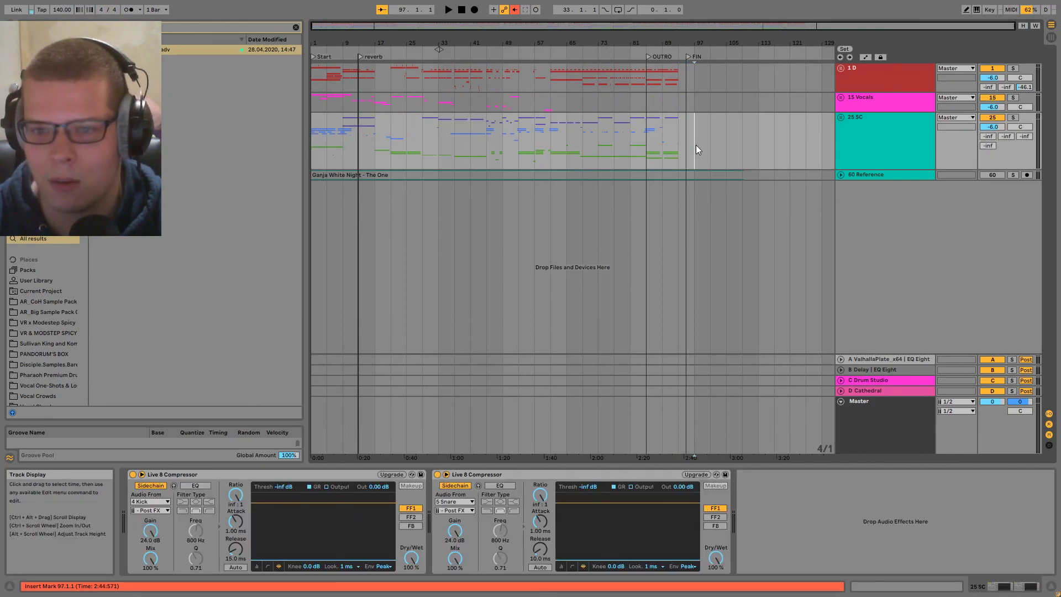
left_click(694, 110)
left_click(679, 105)
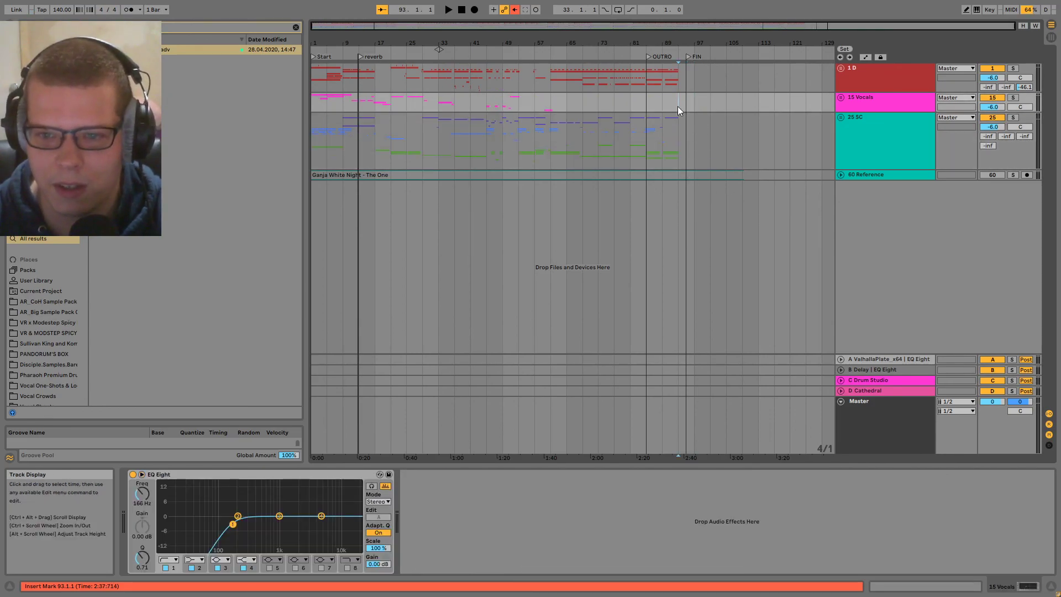
key("Down")
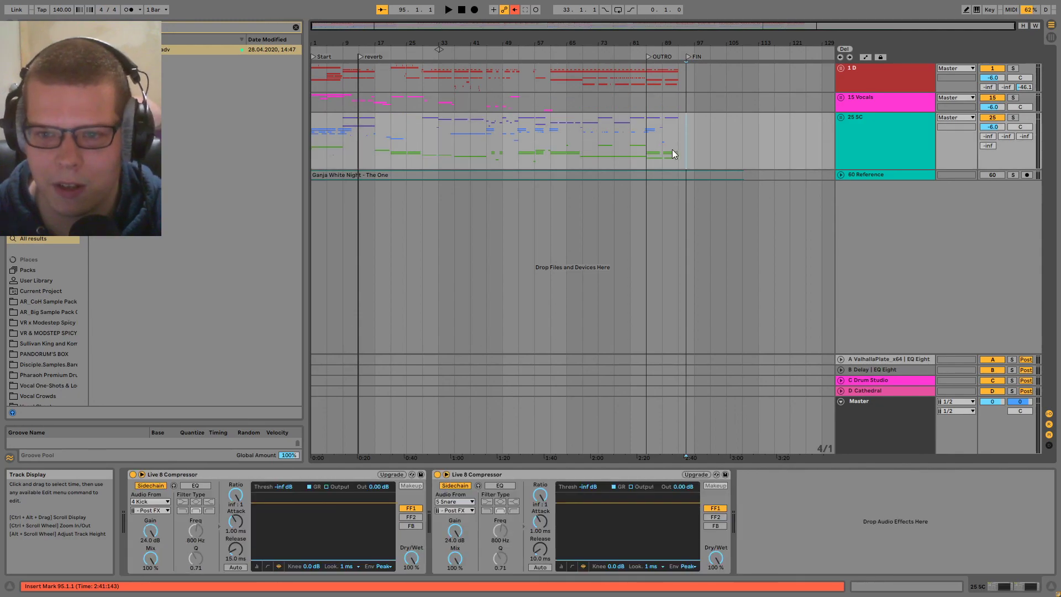
left_click(693, 102)
key("Down")
left_click(687, 85)
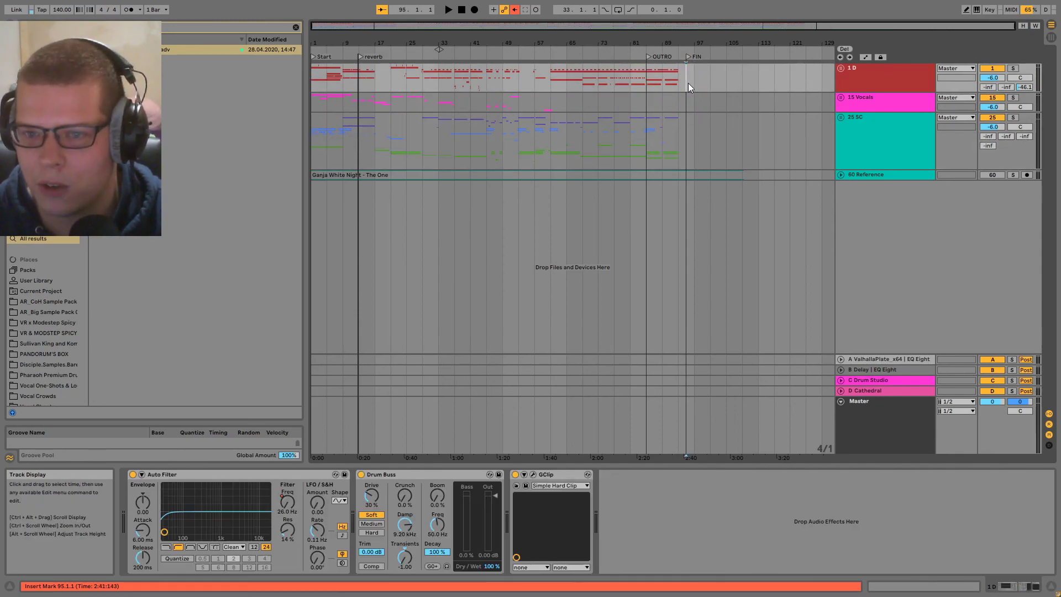
key("Down")
key("Down")
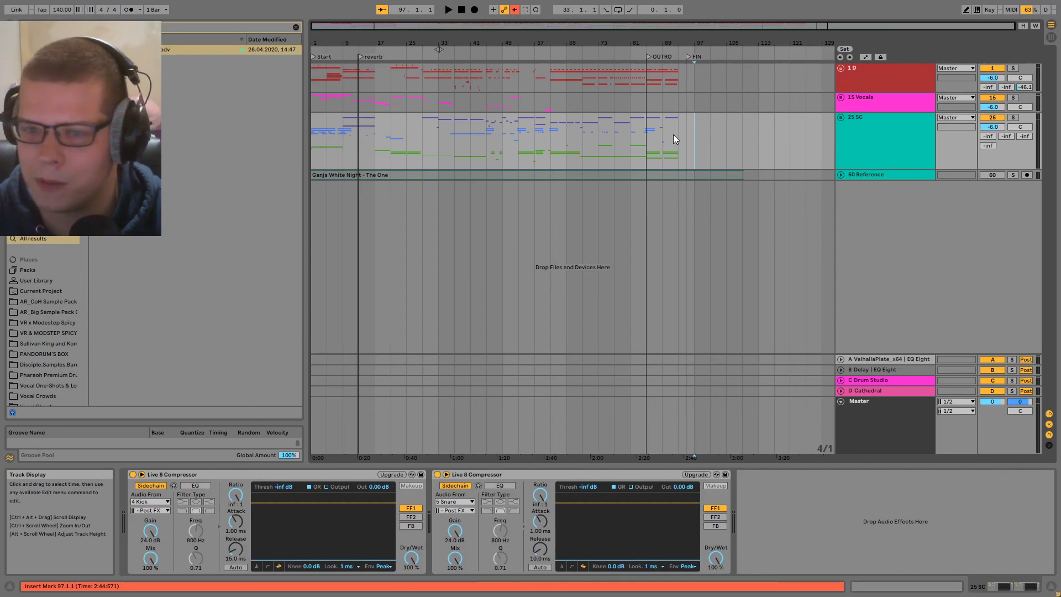
left_click(691, 173)
left_click(705, 155)
key("plus")
key("plus")
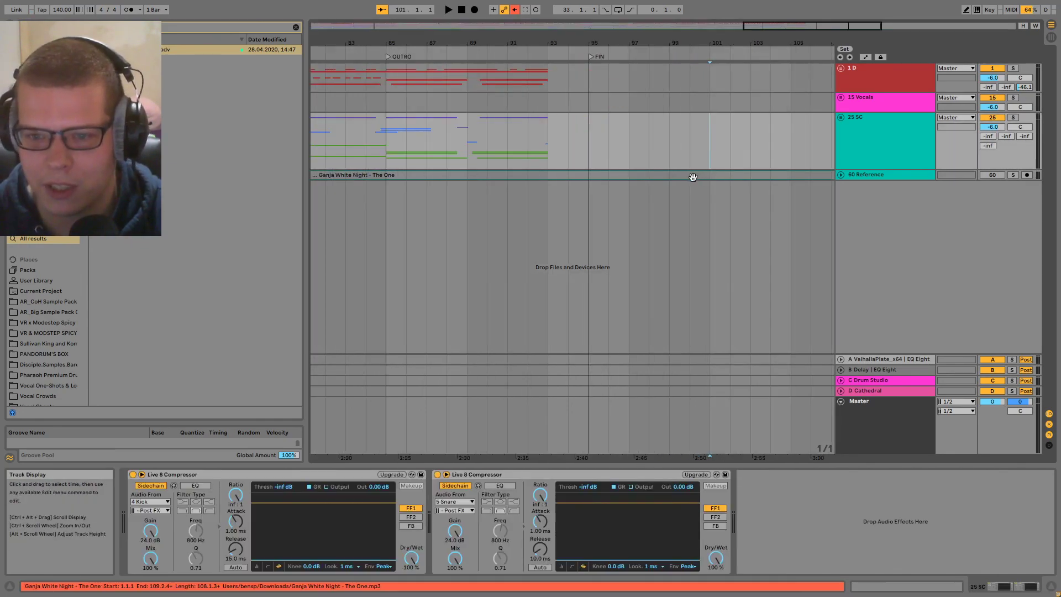
- Unfold the Reference track and place the insert marker at bar 97 in its clip
left_click(841, 174)
left_click(628, 193)
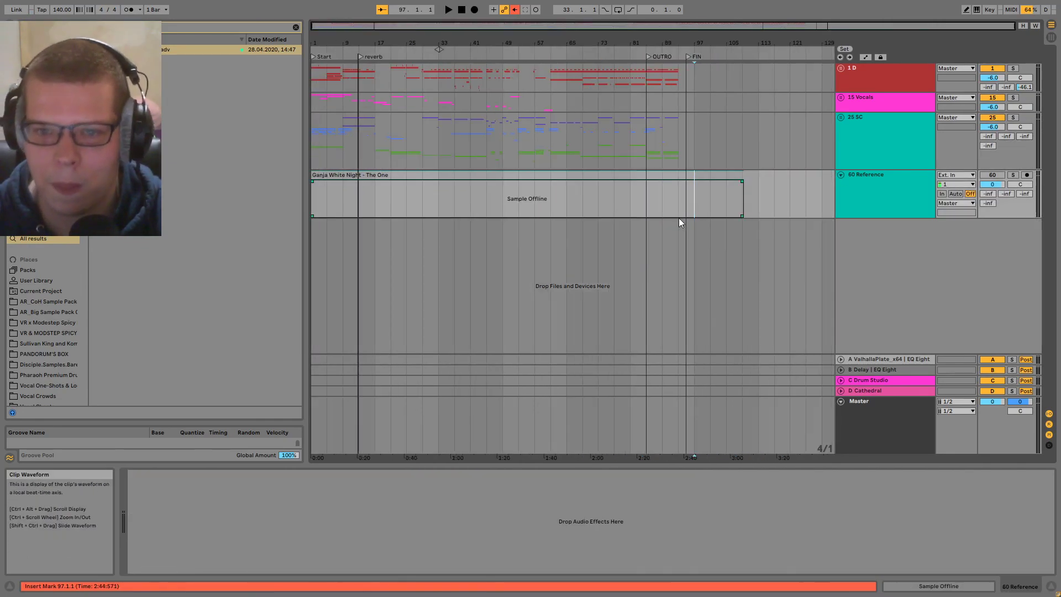
key("minus")
key("minus")
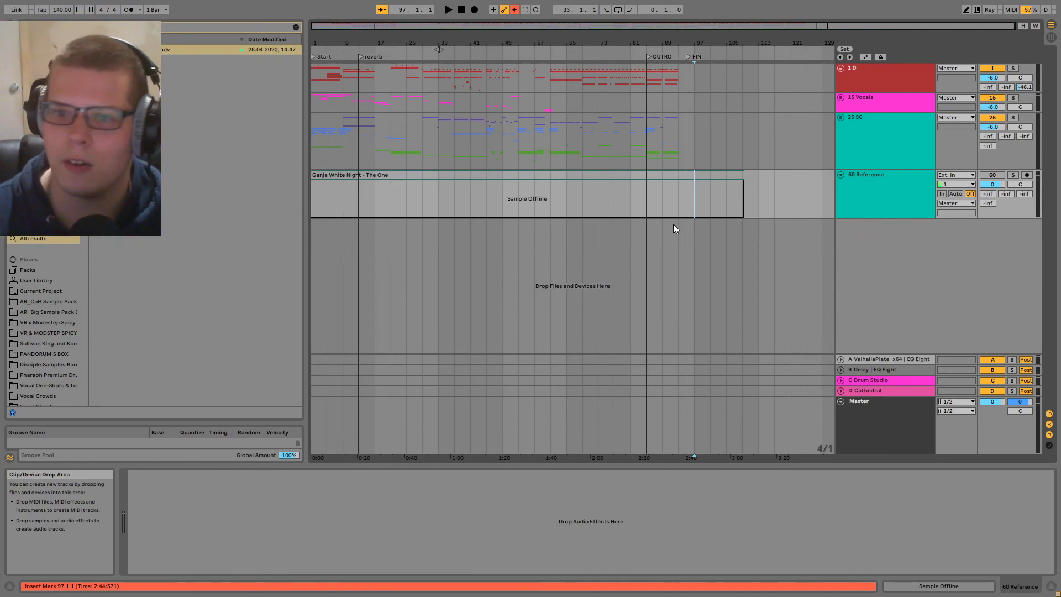